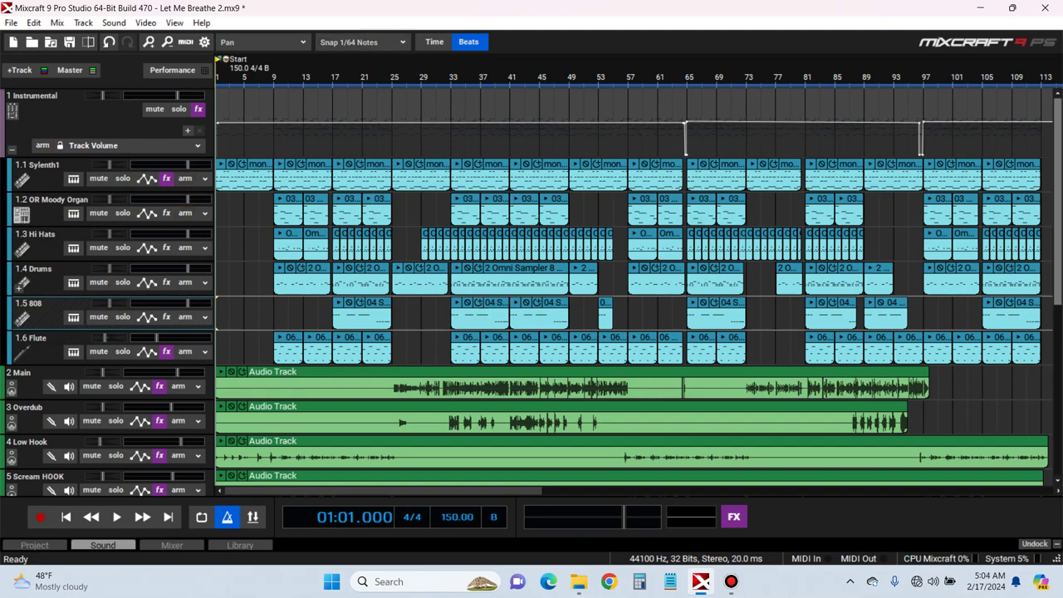
Look through the effect list of the Main vocal track, then close it
scroll(477, 302, down, 6)
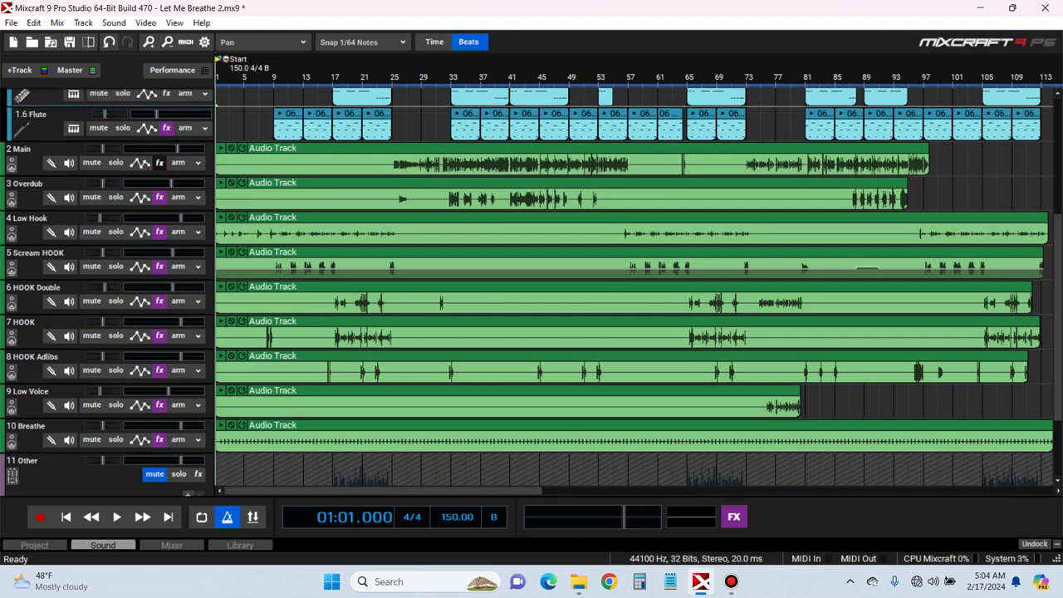
click(159, 163)
scroll(416, 220, down, 3)
scroll(416, 220, up, 3)
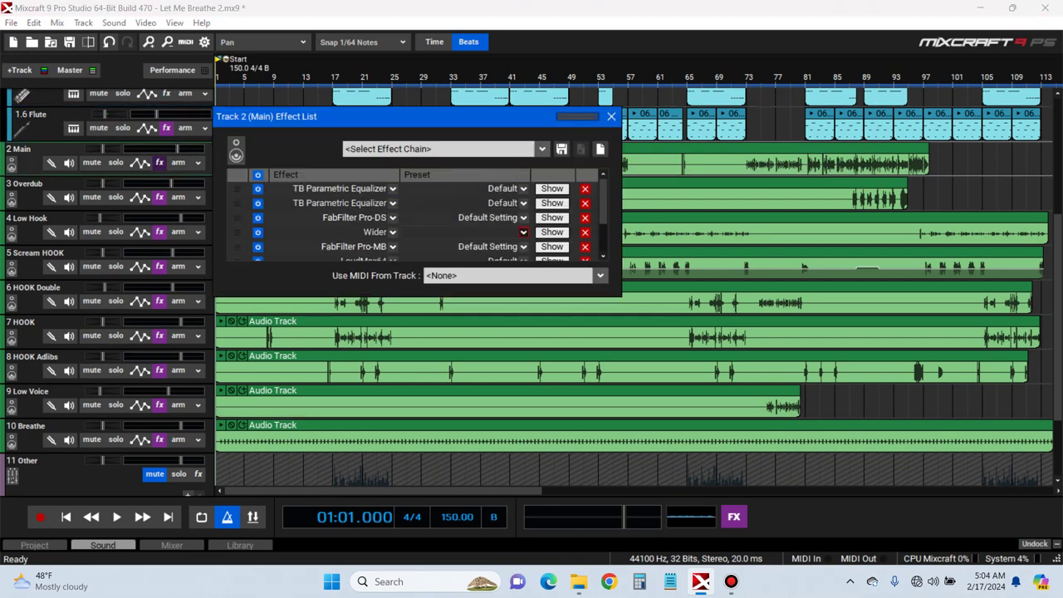
scroll(392, 203, down, 3)
scroll(523, 203, up, 3)
click(611, 116)
Check the effect lists of the Overdub and Scream HOOK tracks
click(160, 197)
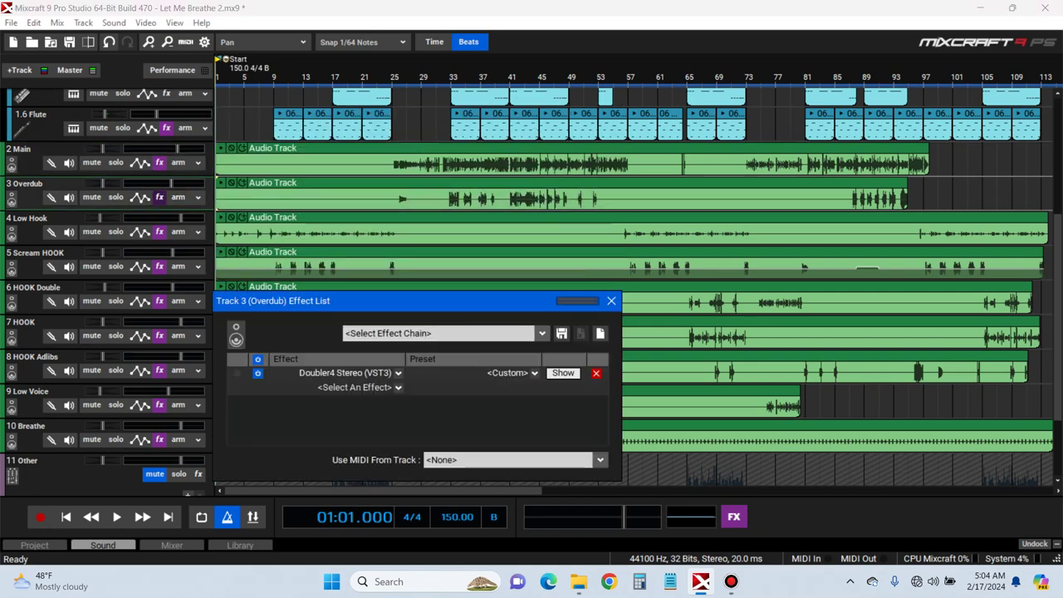
click(159, 196)
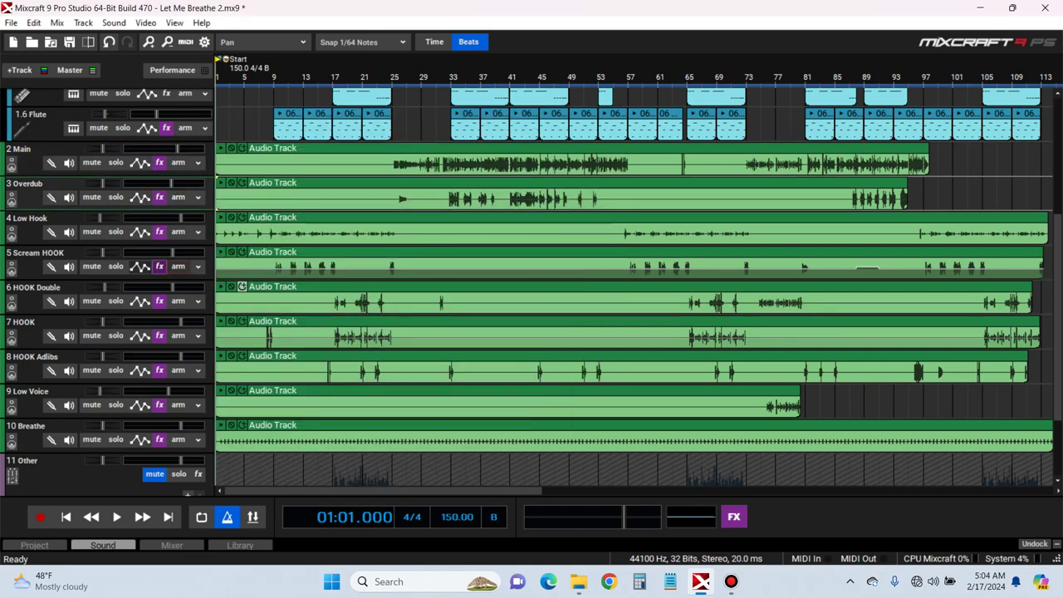
click(160, 267)
click(604, 237)
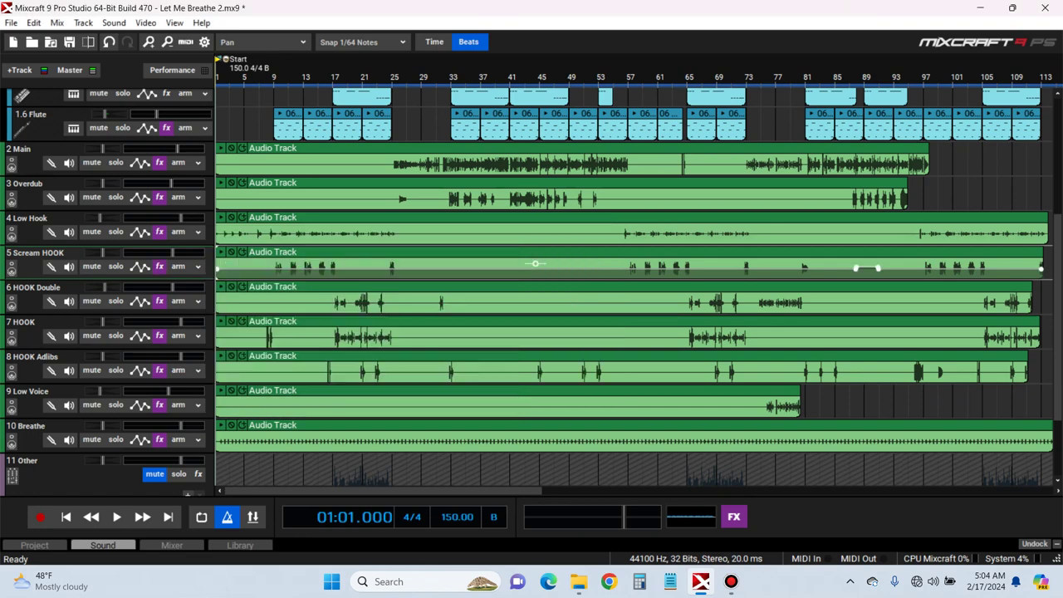
scroll(867, 267, up, 3)
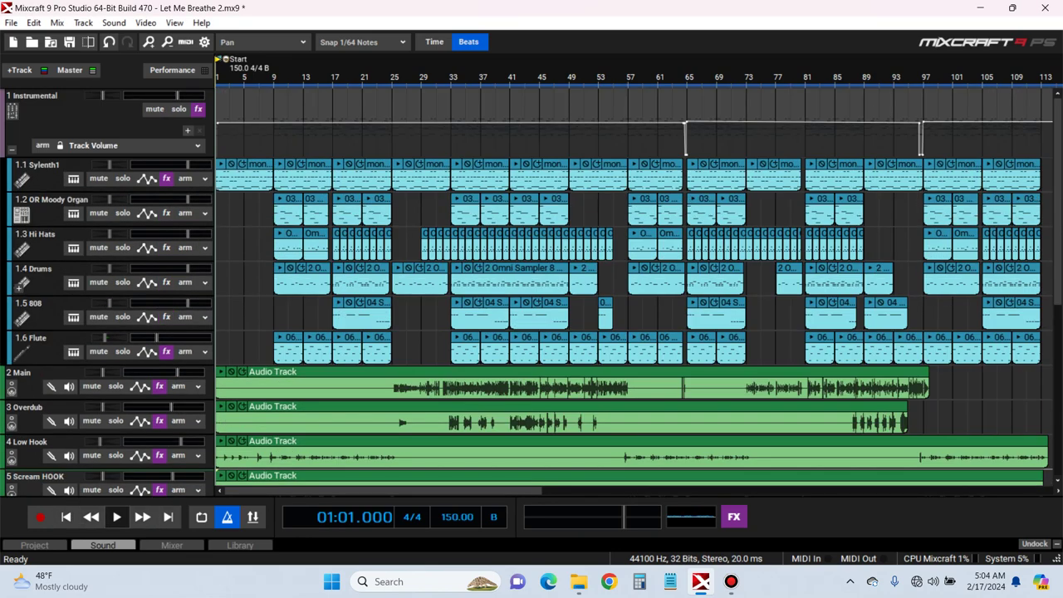
Play the full mix from the start through the first hook to about bar 25, checking the system volume settings
key(space)
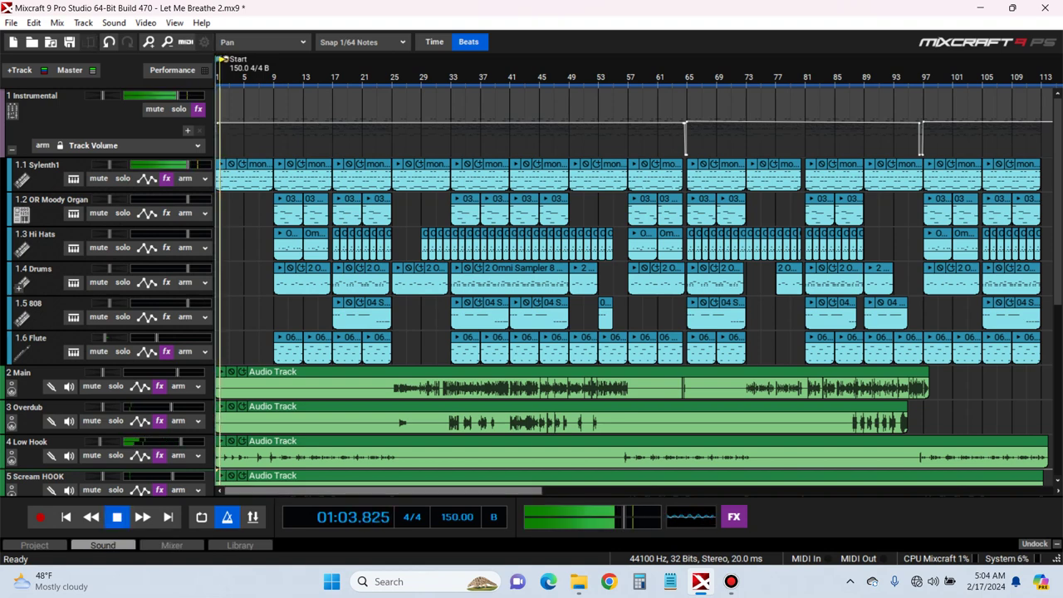
click(926, 581)
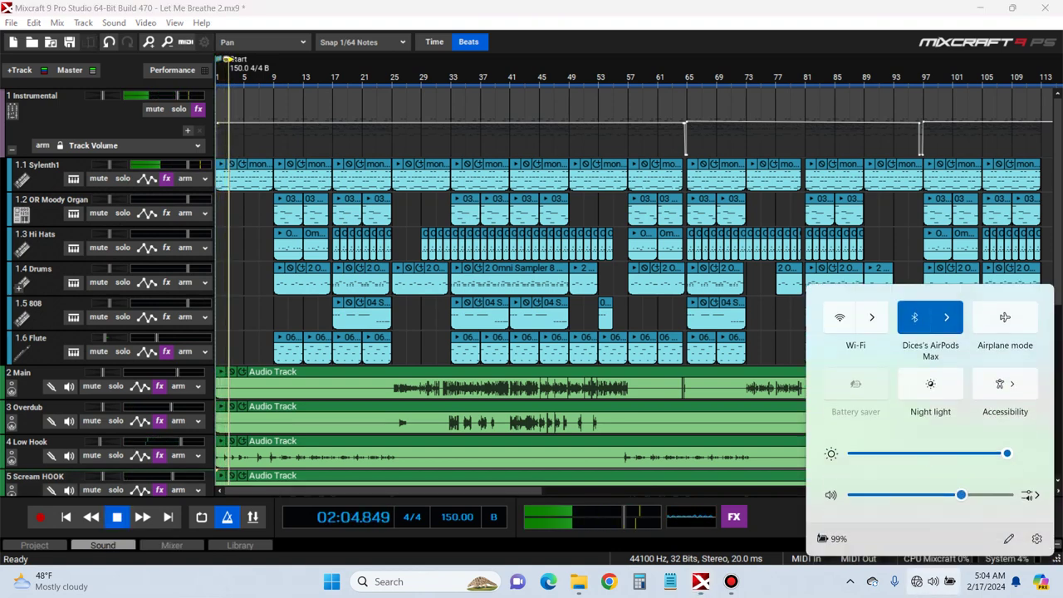
key(Escape)
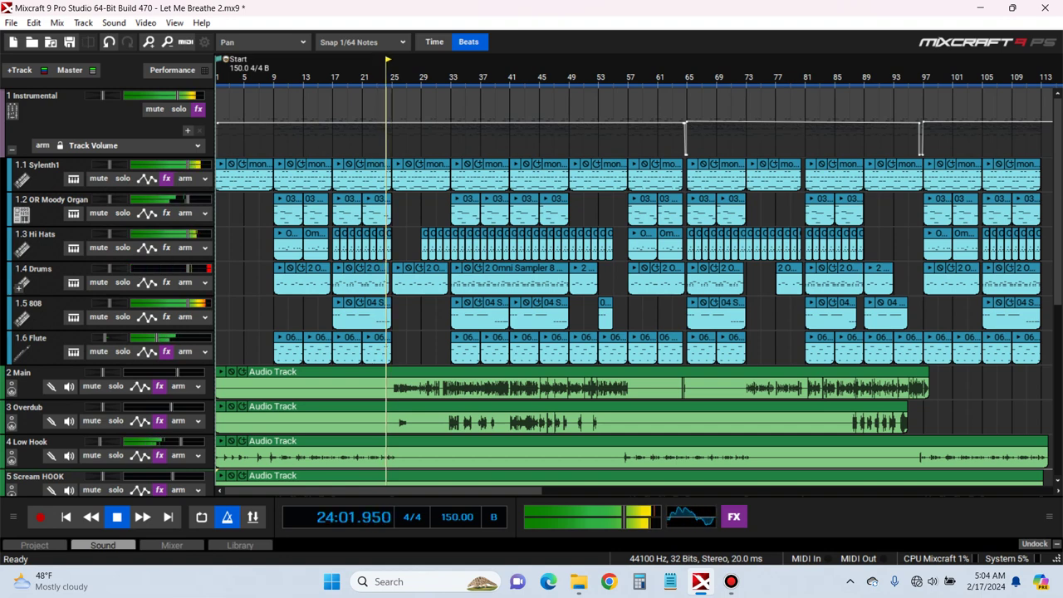
key(space)
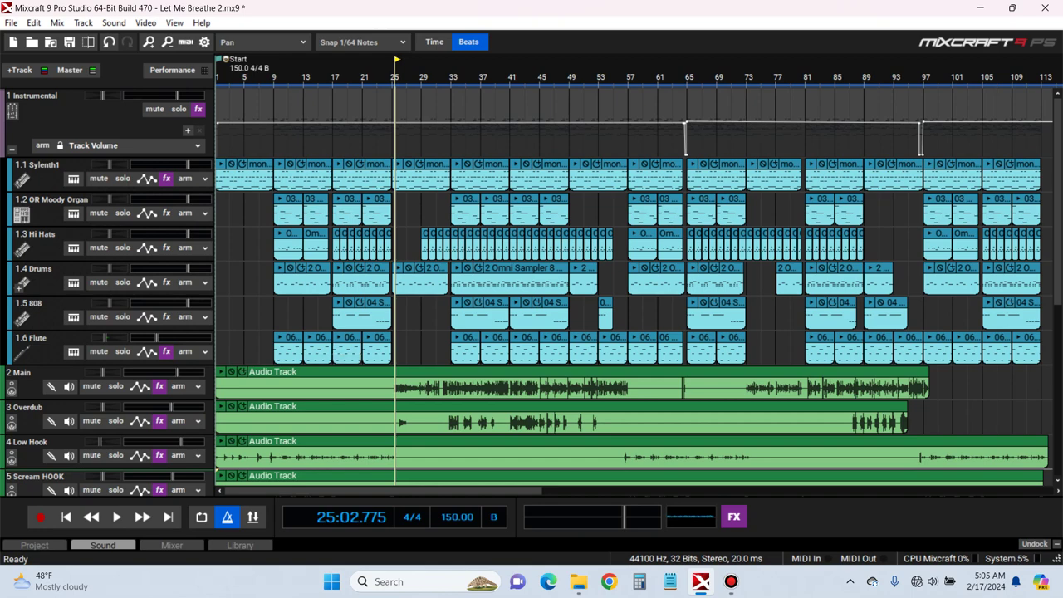
Solo the Instrumental group and play it from the start of the song
scroll(531, 291, down, 3)
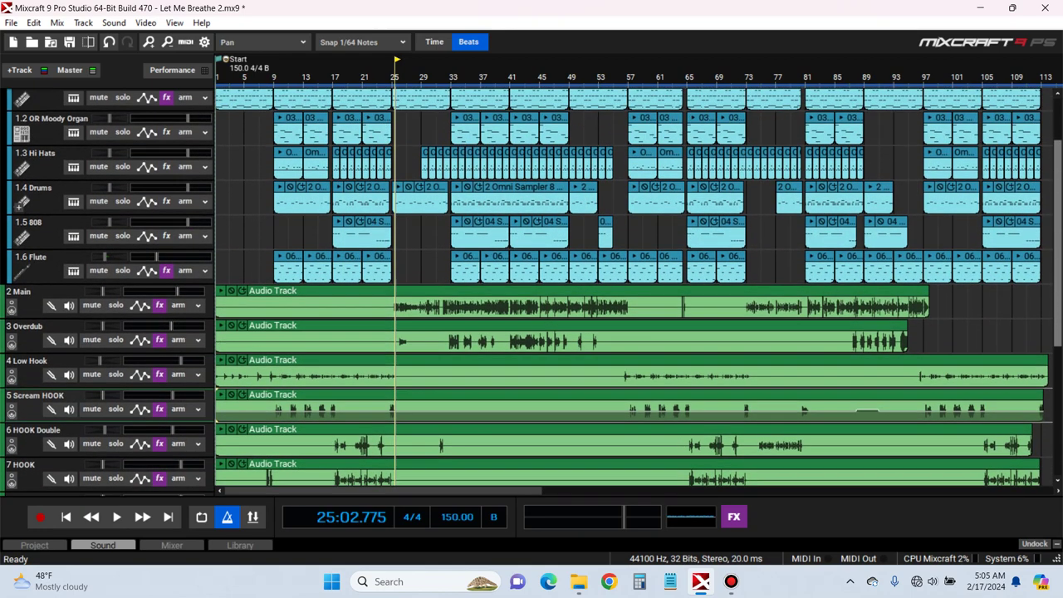
scroll(531, 291, down, 1)
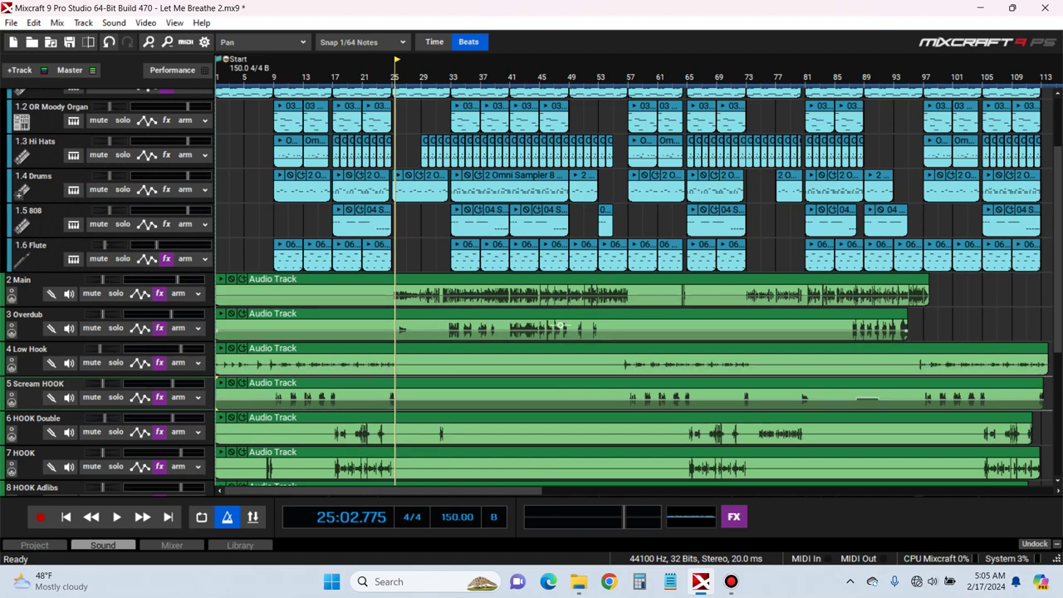
scroll(532, 291, up, 3)
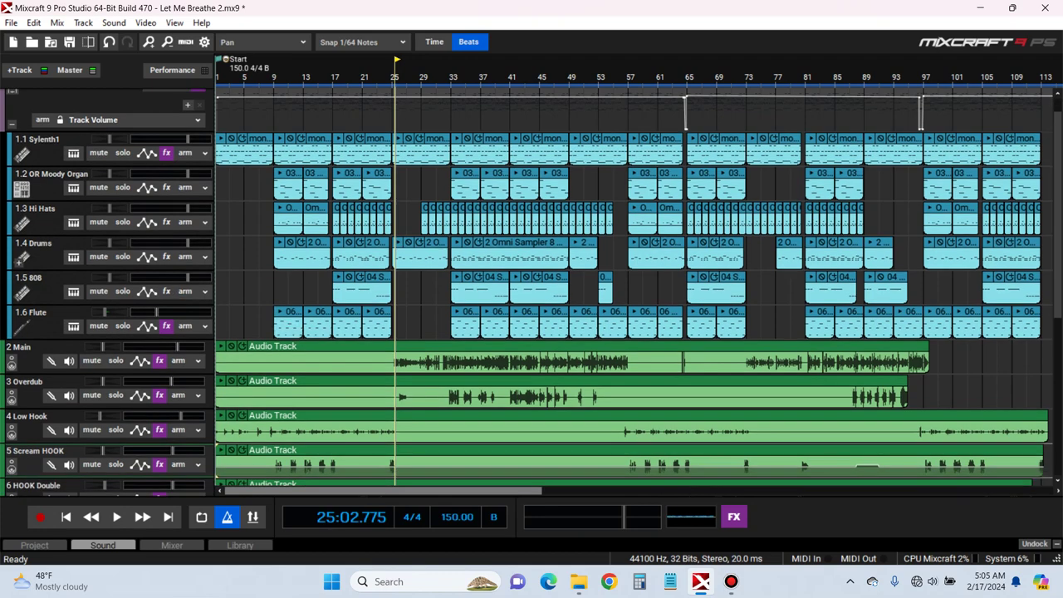
scroll(531, 293, up, 1)
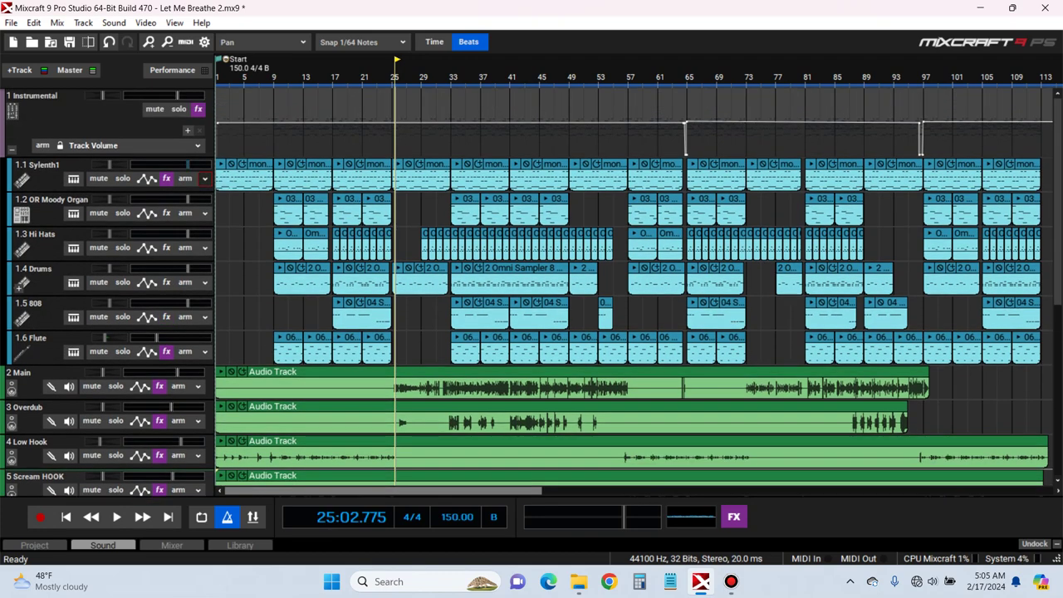
click(178, 109)
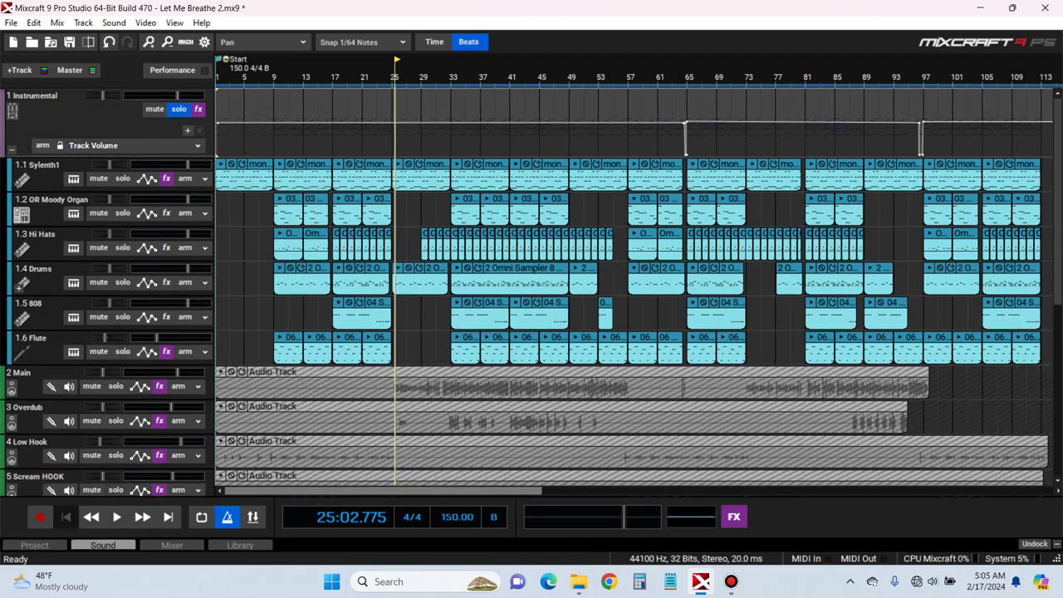
click(66, 516)
key(space)
Compare the Sylenth1 track with its TB Parametric Equalizer bypassed and enabled, then stop playback and close the effect windows
click(166, 179)
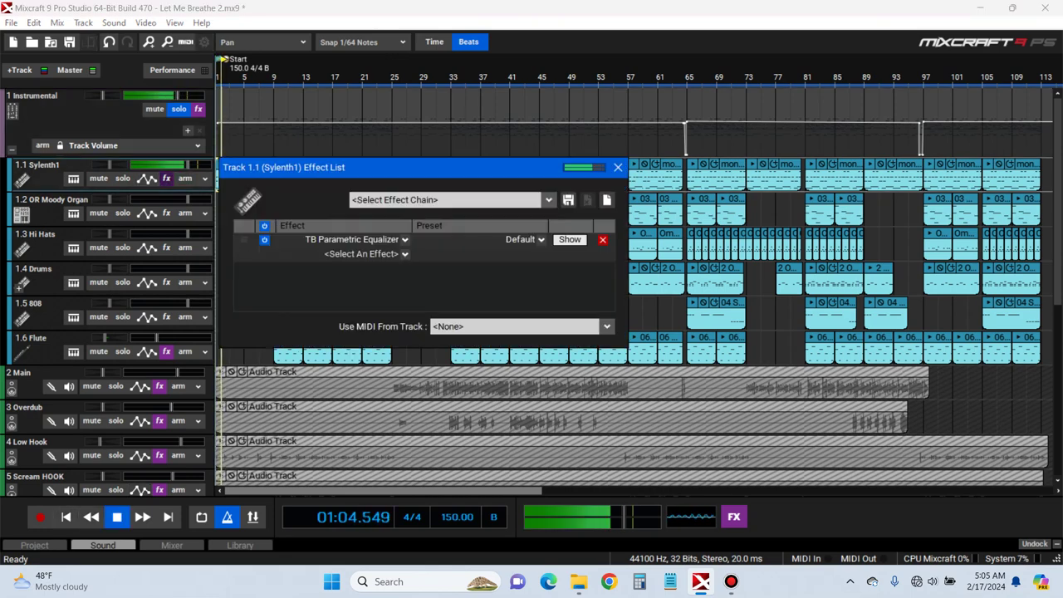
click(570, 240)
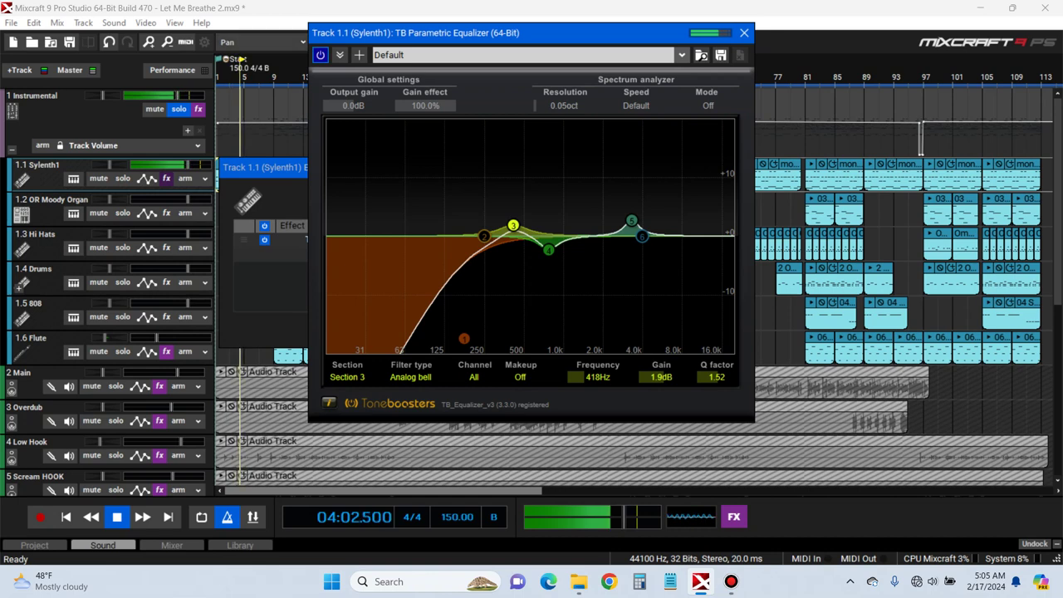
click(320, 55)
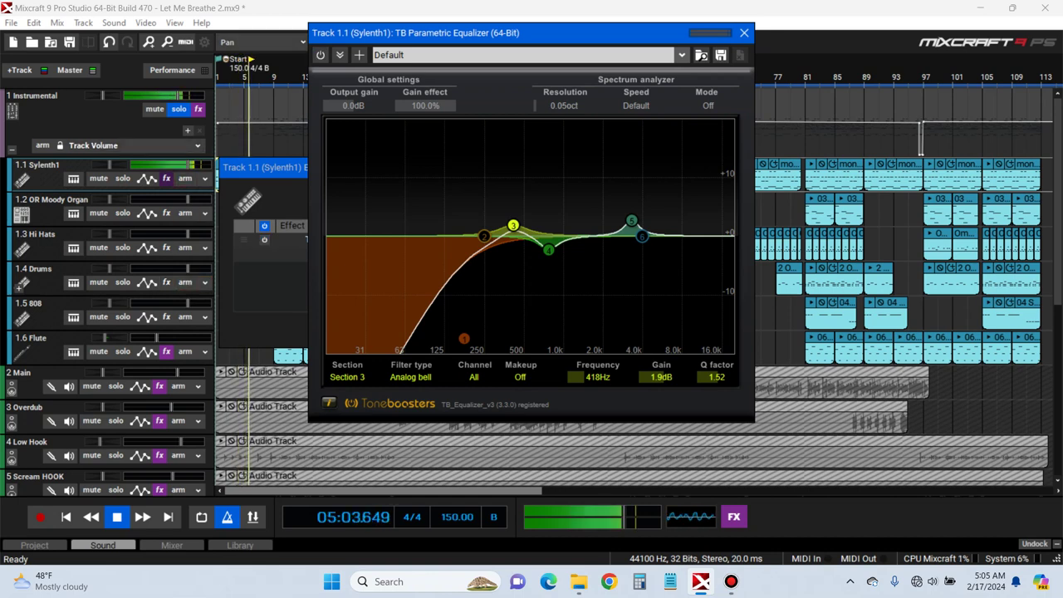
click(321, 55)
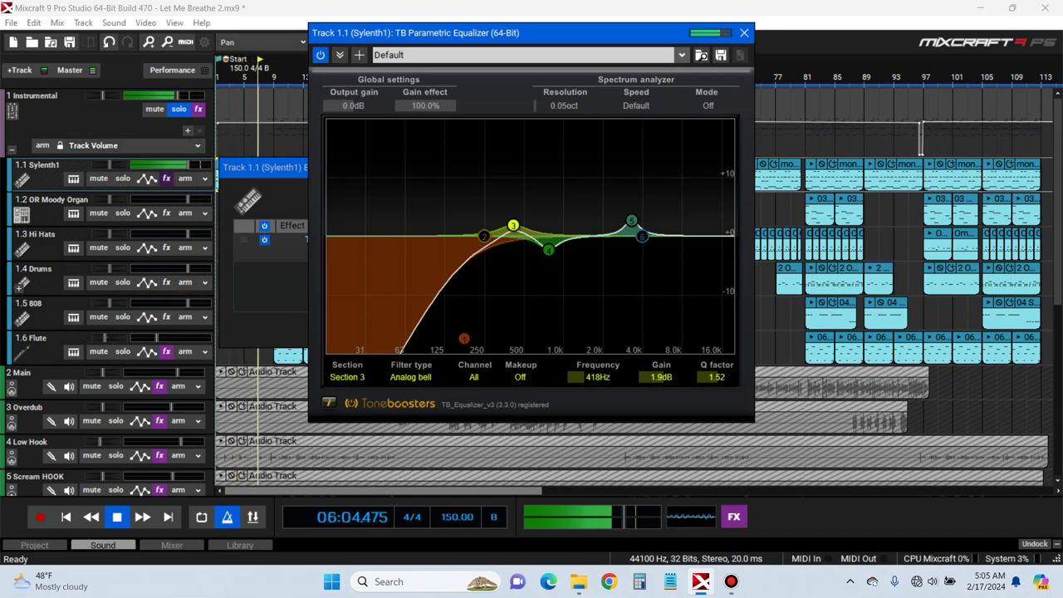
click(744, 33)
key(space)
click(619, 168)
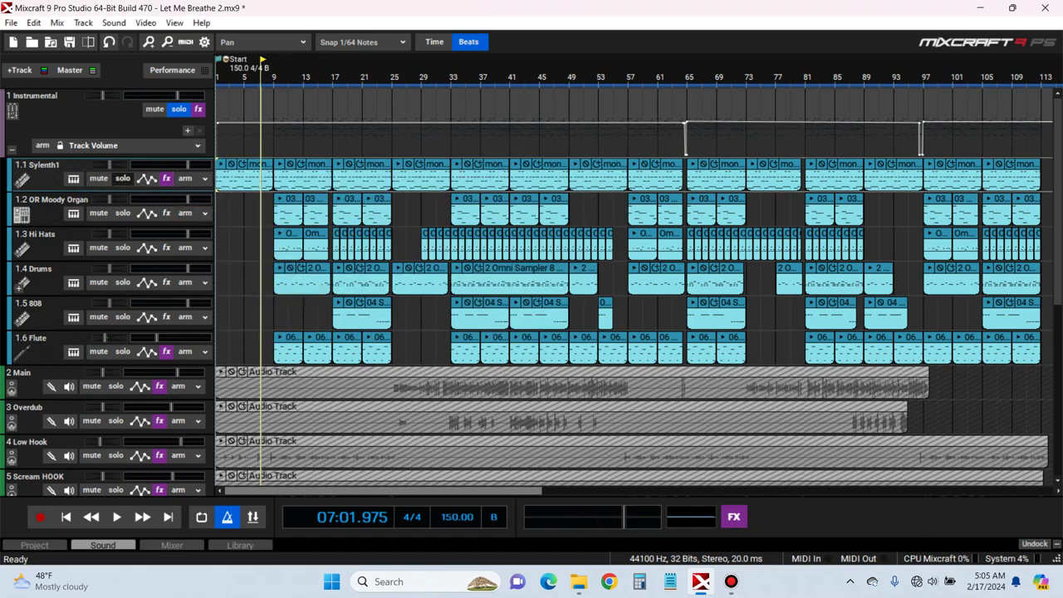
Listen to the first OR Moody Organ clip and inspect the track's instrument details, then close them
key(space)
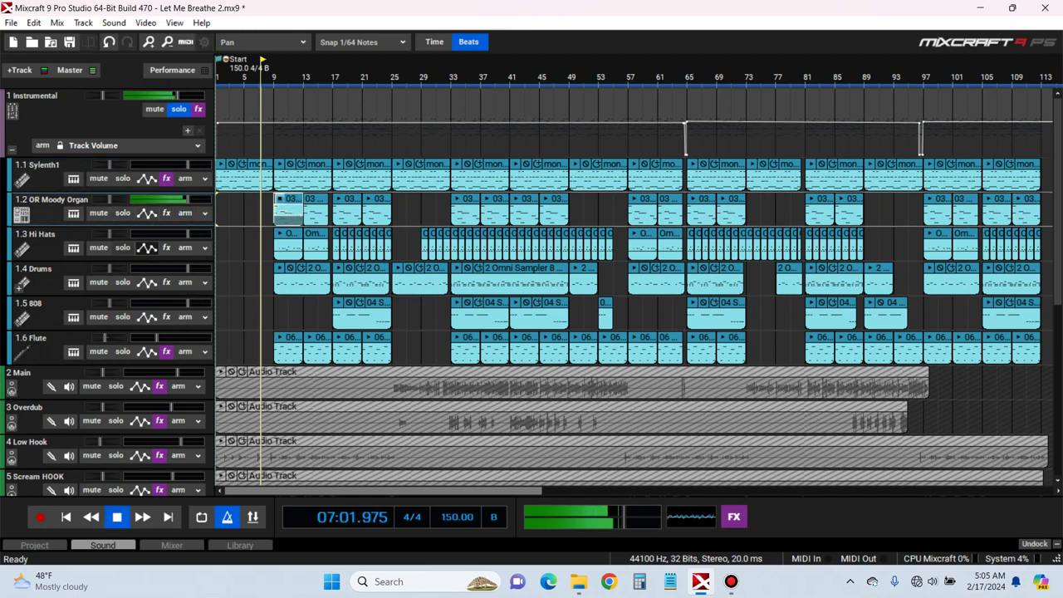
click(73, 214)
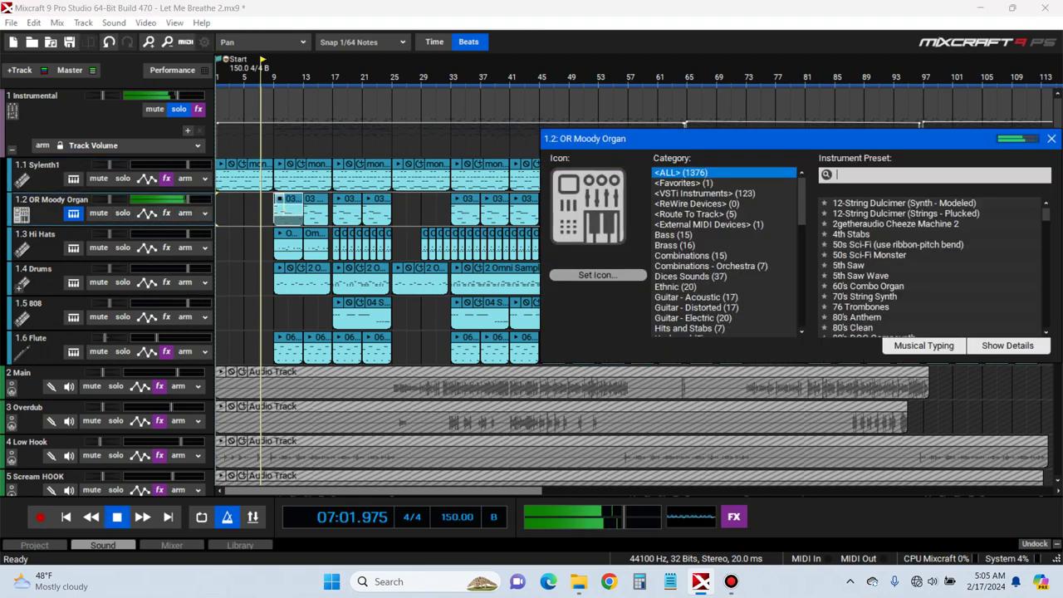
drag(631, 139, 384, 158)
click(73, 214)
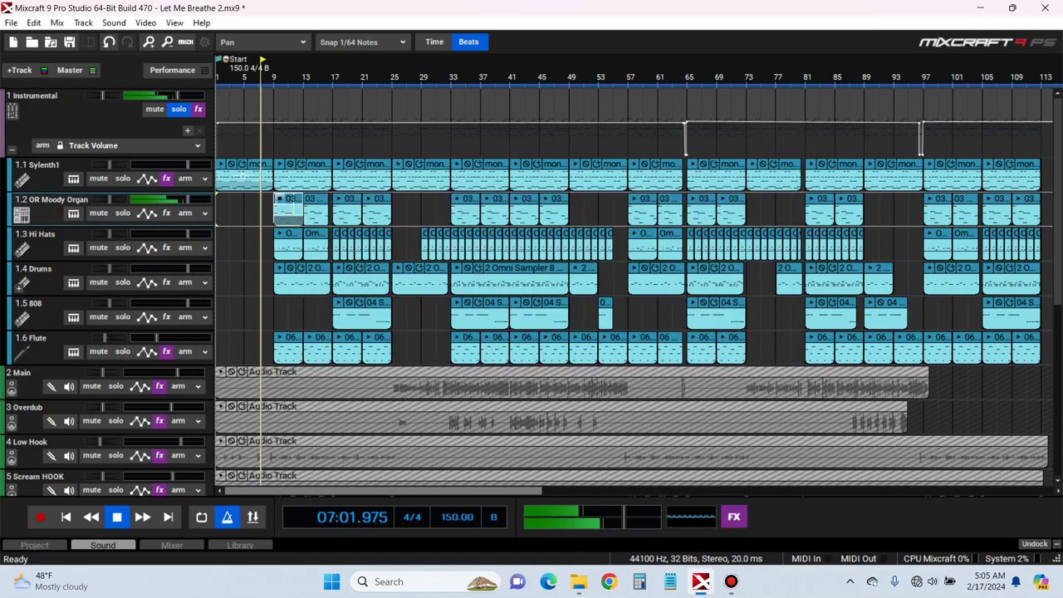
click(73, 213)
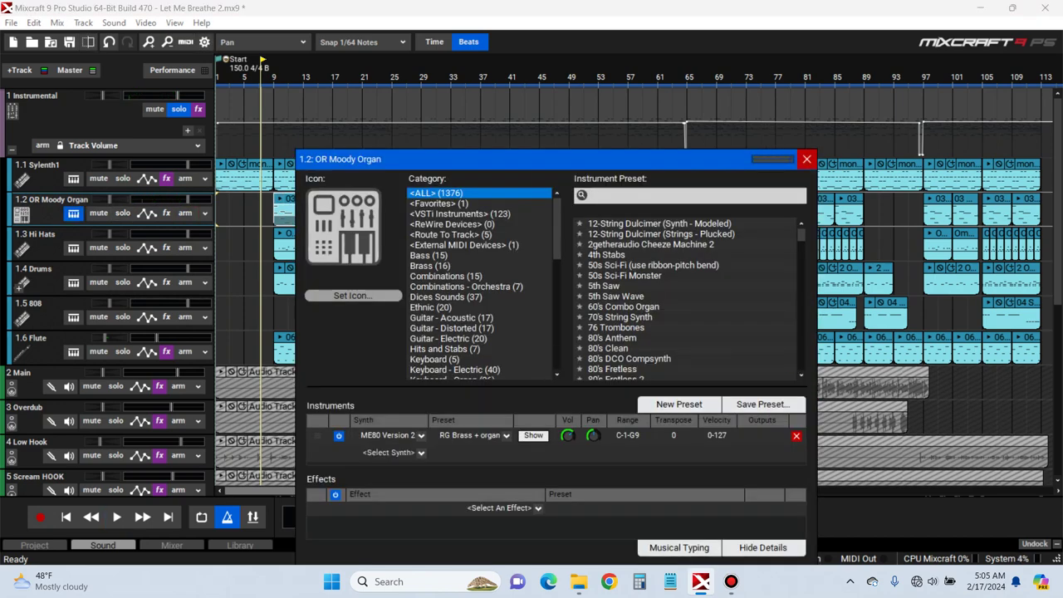
click(806, 159)
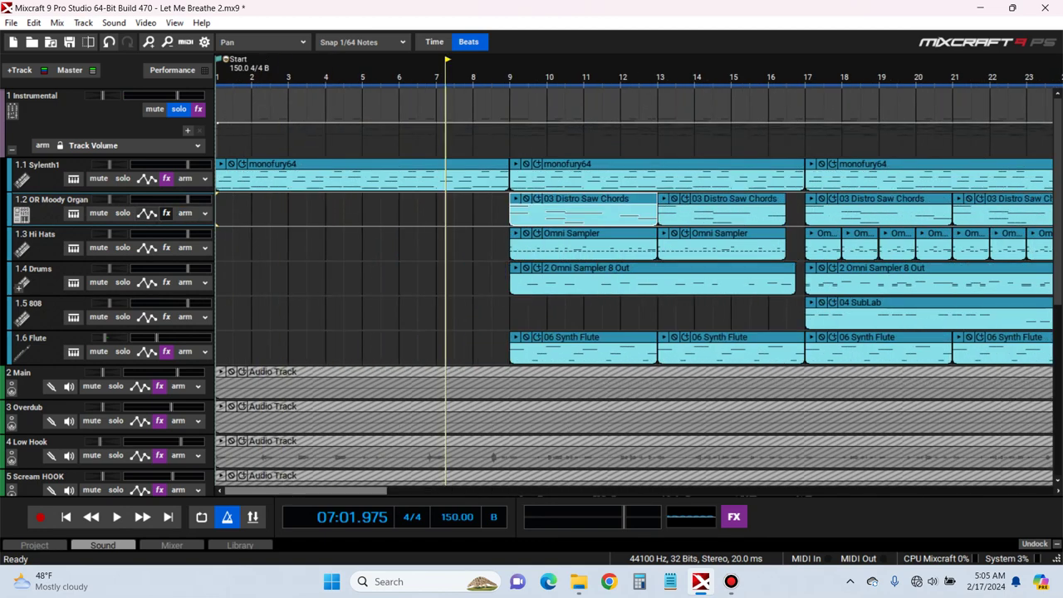
Add a TB Parametric Equalizer to the OR Moody Organ track and move its window clear of the track controls
click(167, 213)
text(t)
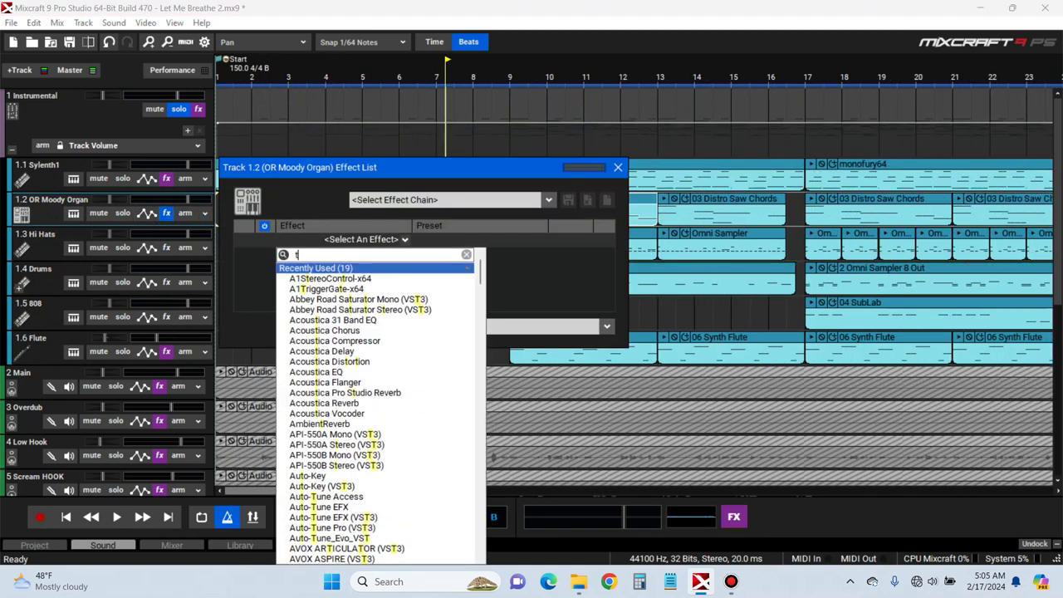
text(b pa)
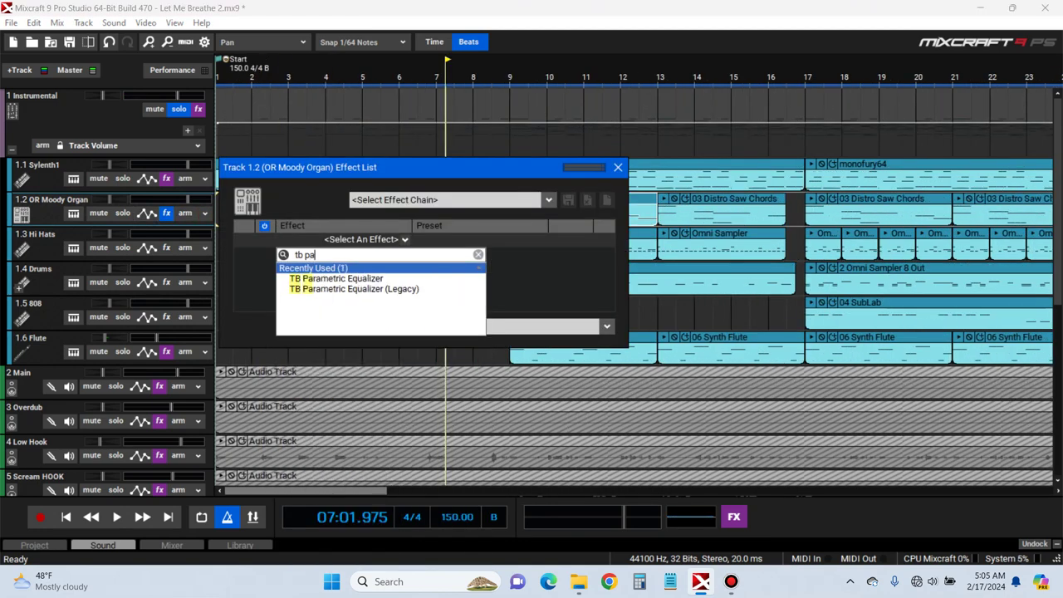
click(365, 279)
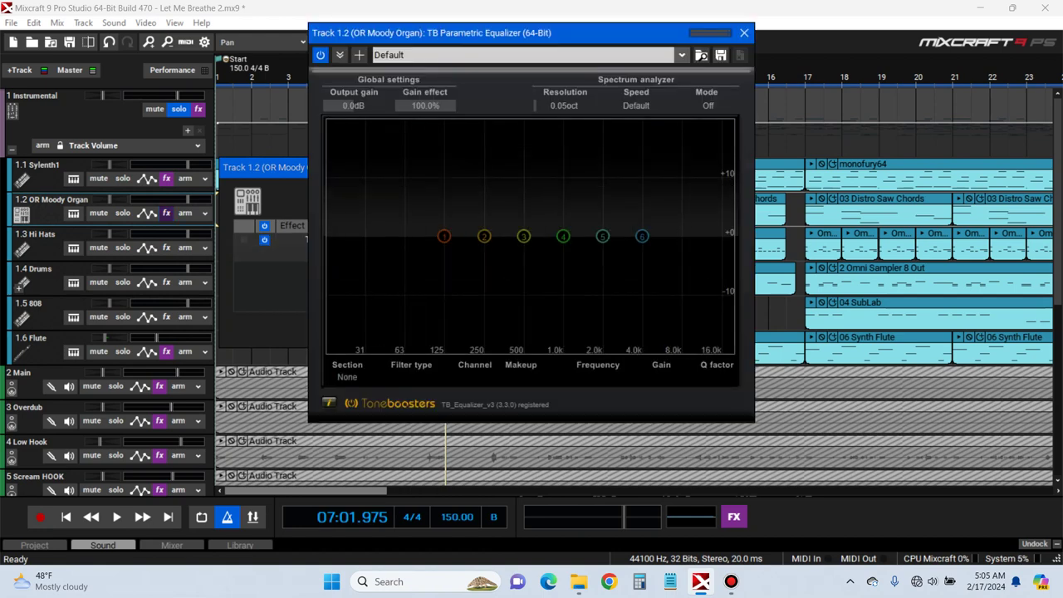
drag(482, 33, 749, 152)
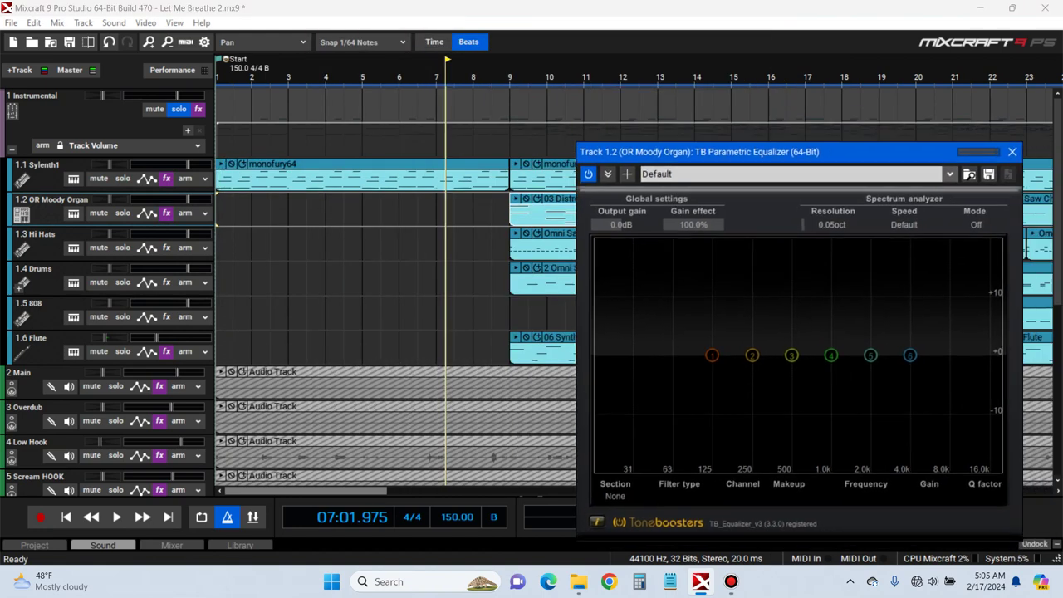
Make equalizer section 1 a Low cut at about 99 Hz while auditioning the first organ clip
click(515, 199)
drag(712, 356, 698, 445)
click(681, 496)
click(686, 279)
key(space)
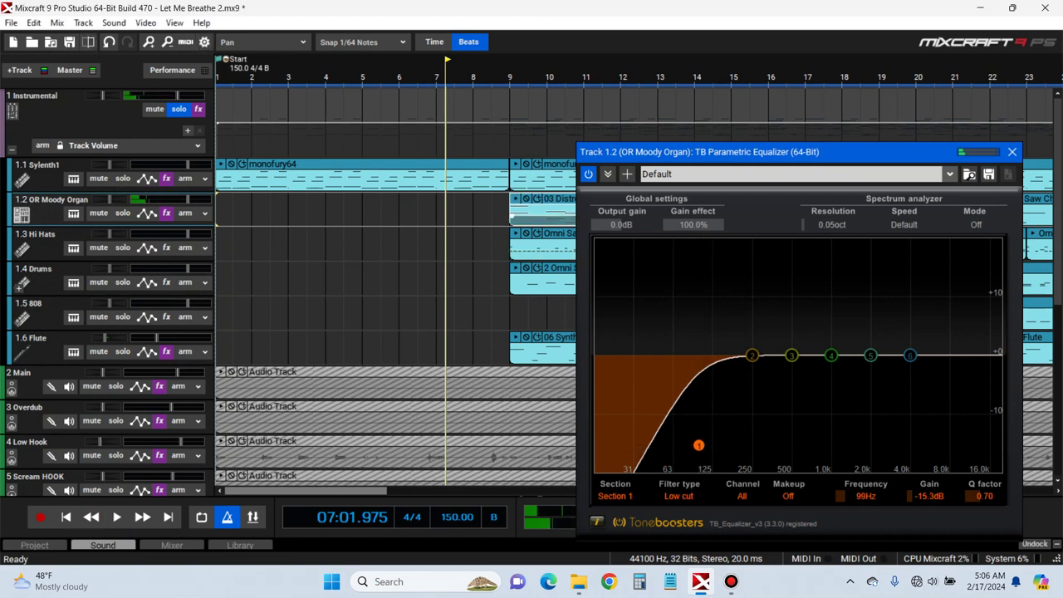
Raise the organ's low cut to about 305 Hz with a Q factor of 0.56 while auditioning the clip, then close the equalizer and clip editor
double_click(543, 213)
key(space)
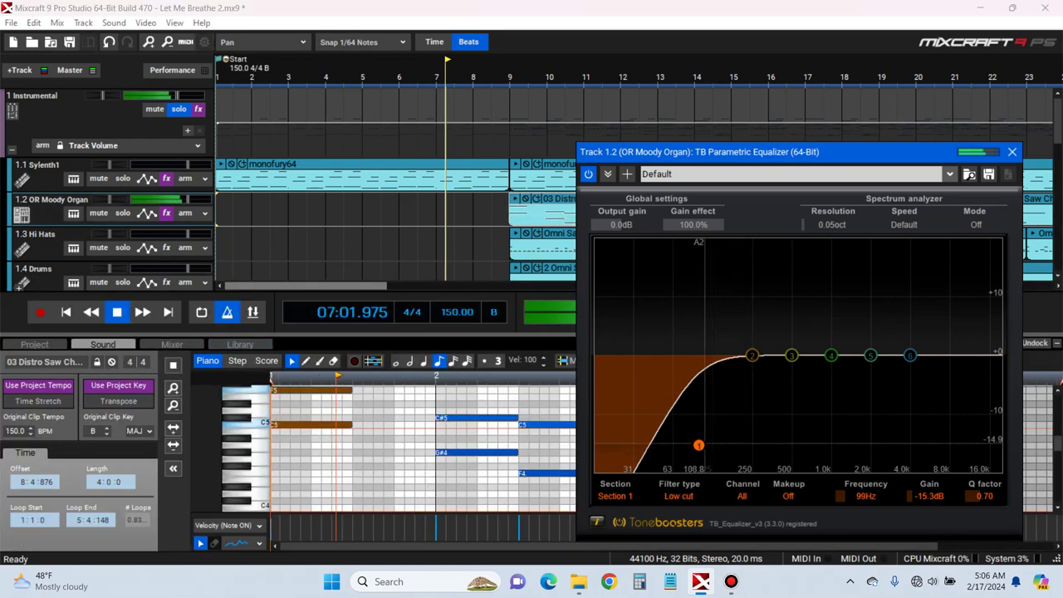
drag(698, 445, 773, 432)
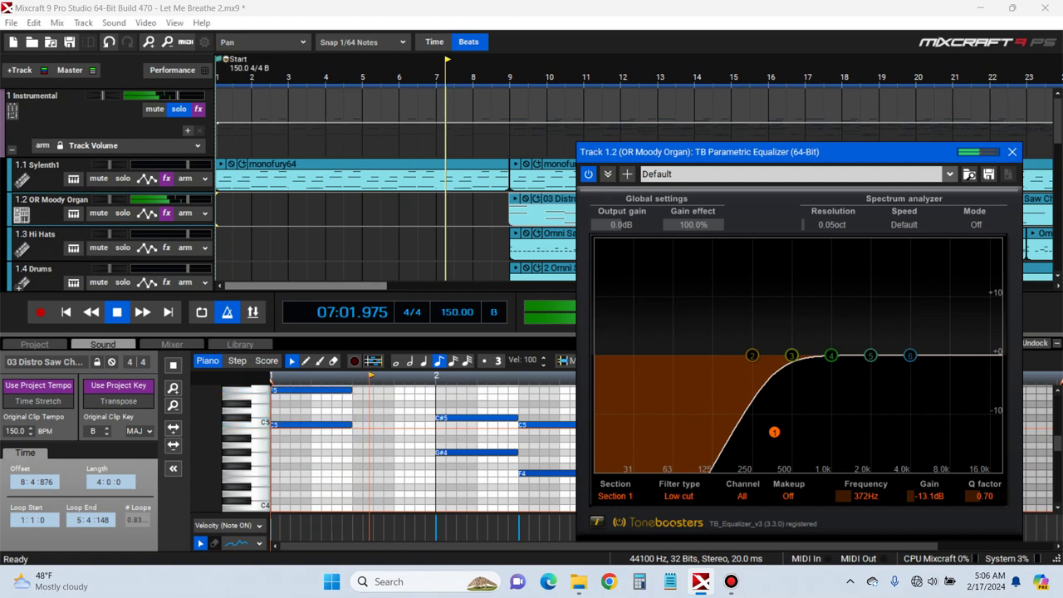
mouse_move(774, 432)
mouse_down()
mouse_move(827, 432)
mouse_move(763, 432)
mouse_up()
scroll(763, 432, down, 3)
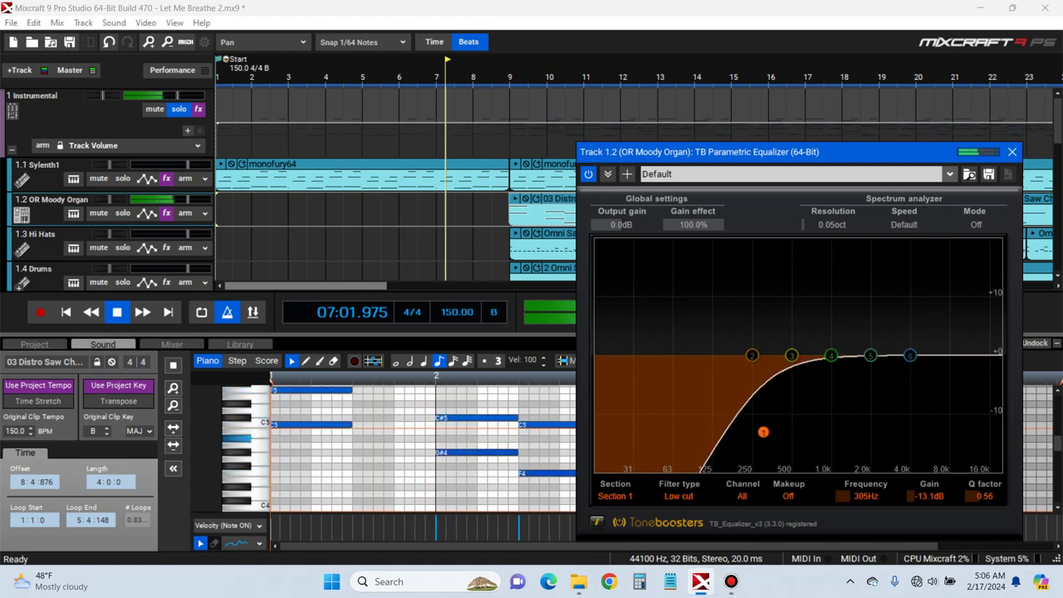
click(1011, 152)
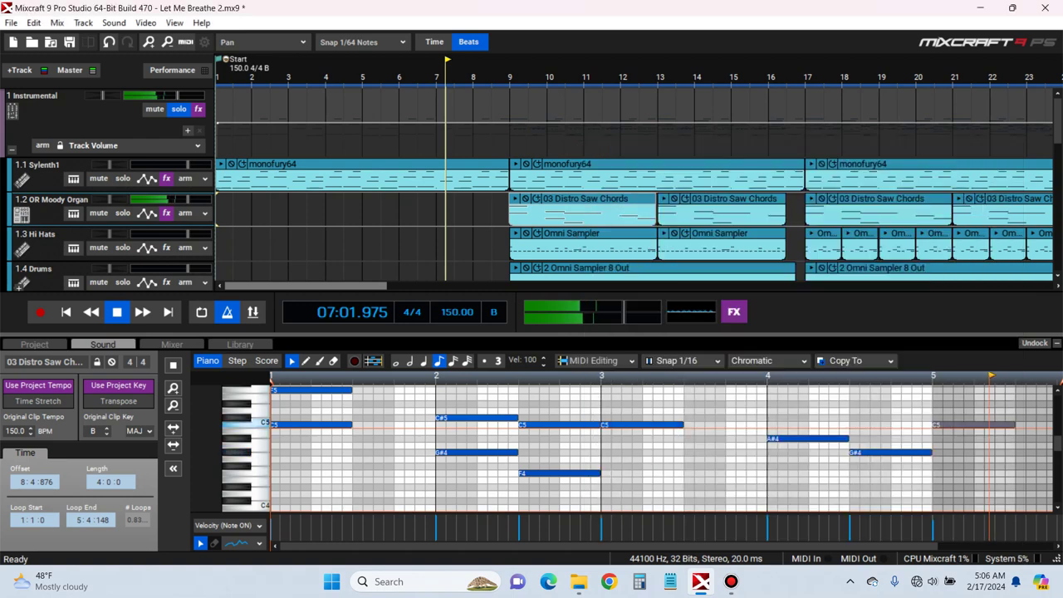
click(1056, 343)
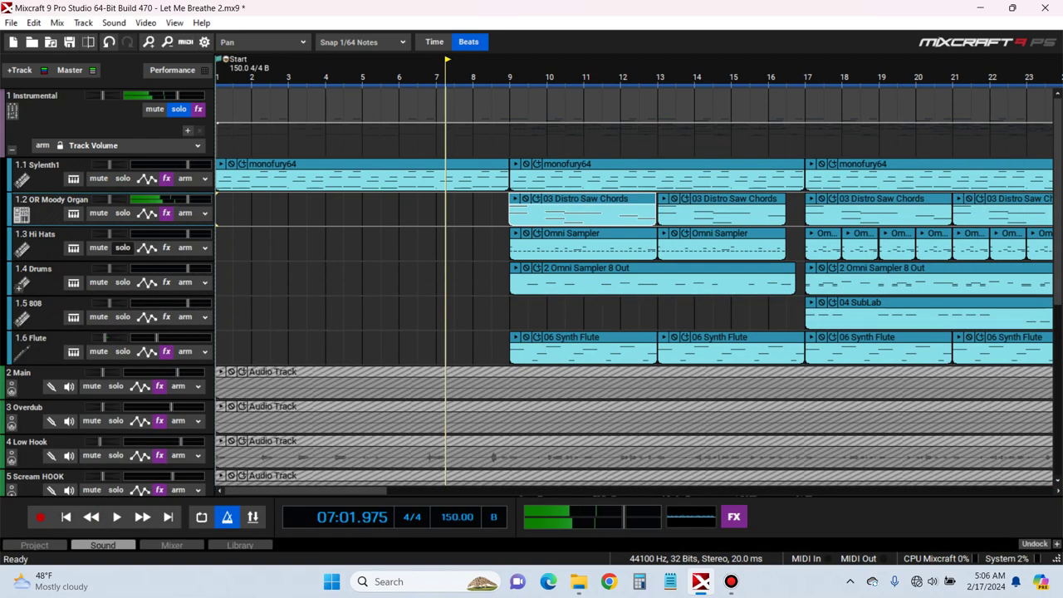
Add a TB Parametric Equalizer to the Hi Hats track, move its window clear of the track controls and close the effect list
click(147, 247)
click(146, 247)
click(166, 247)
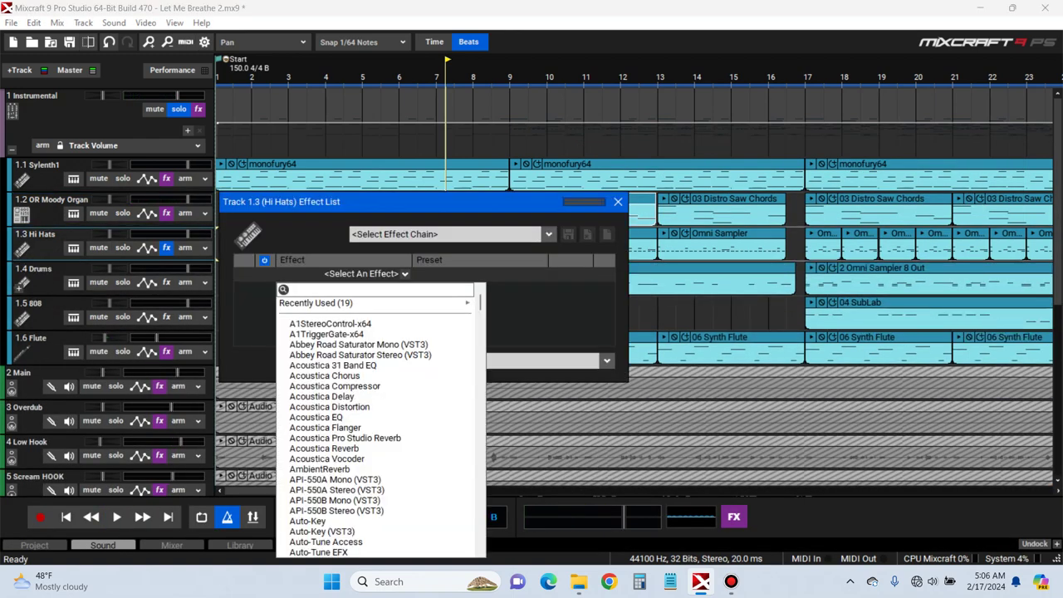
key(Escape)
click(404, 273)
mouse_move(374, 304)
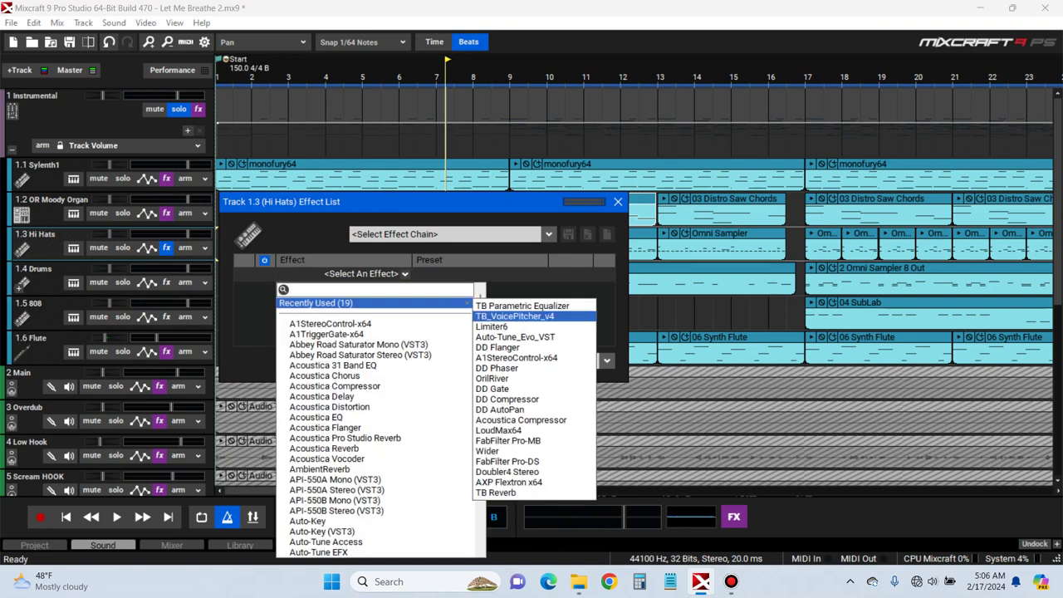
click(532, 309)
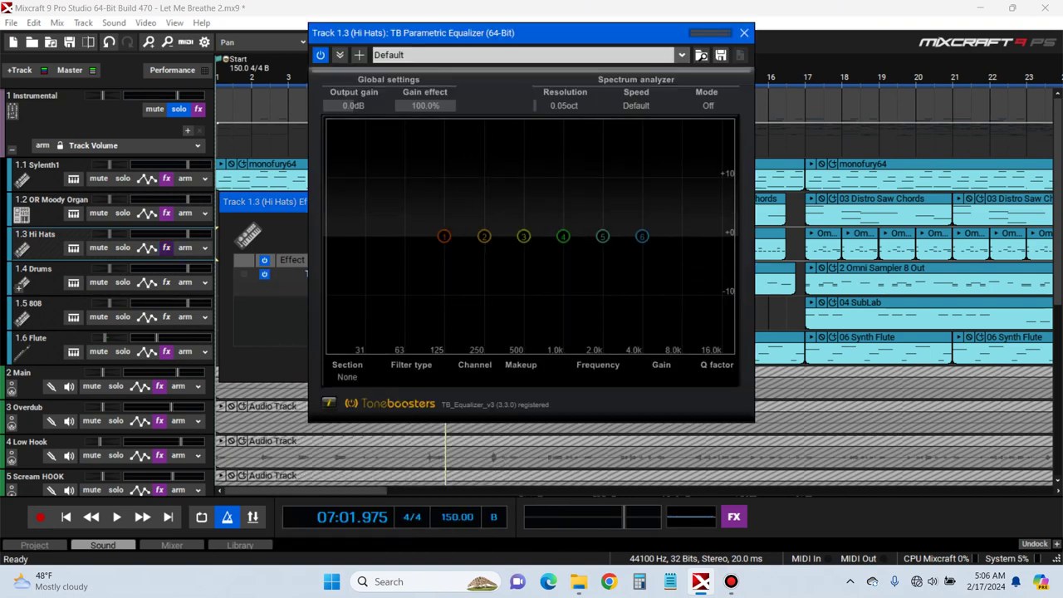
drag(573, 33, 633, 314)
click(619, 202)
Audition the first Hi Hats clip and inspect the track's Omni Sampler instrument, then close the equalizer and the instrument details
click(516, 234)
drag(549, 314, 506, 181)
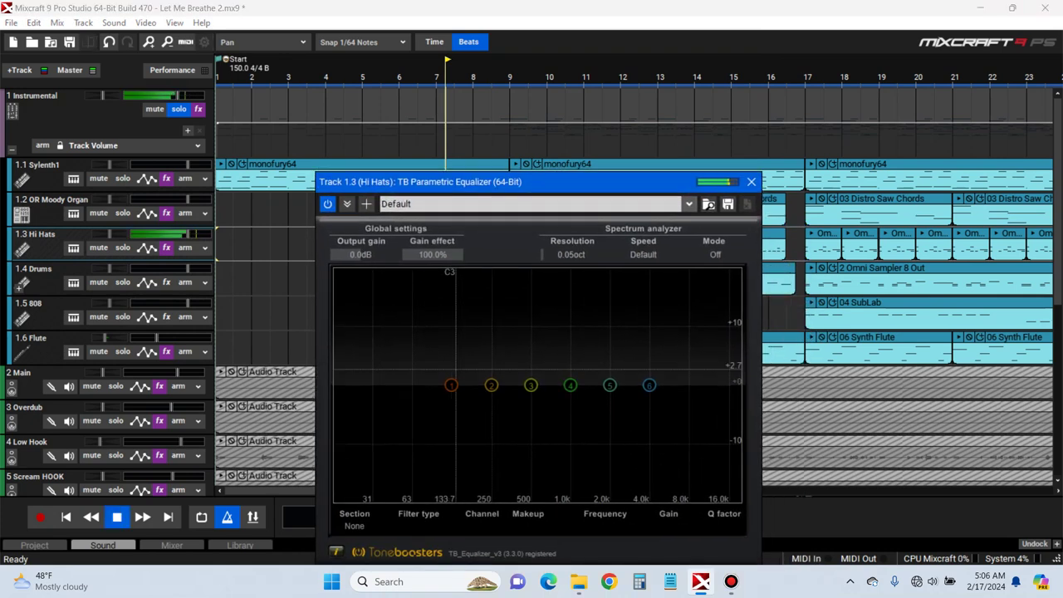
click(73, 248)
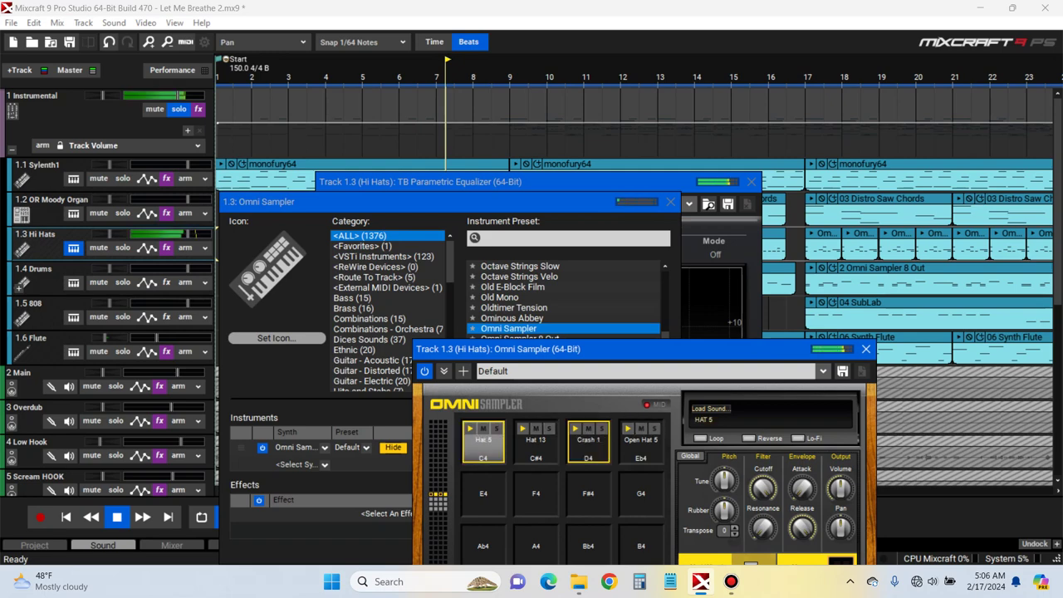
key(space)
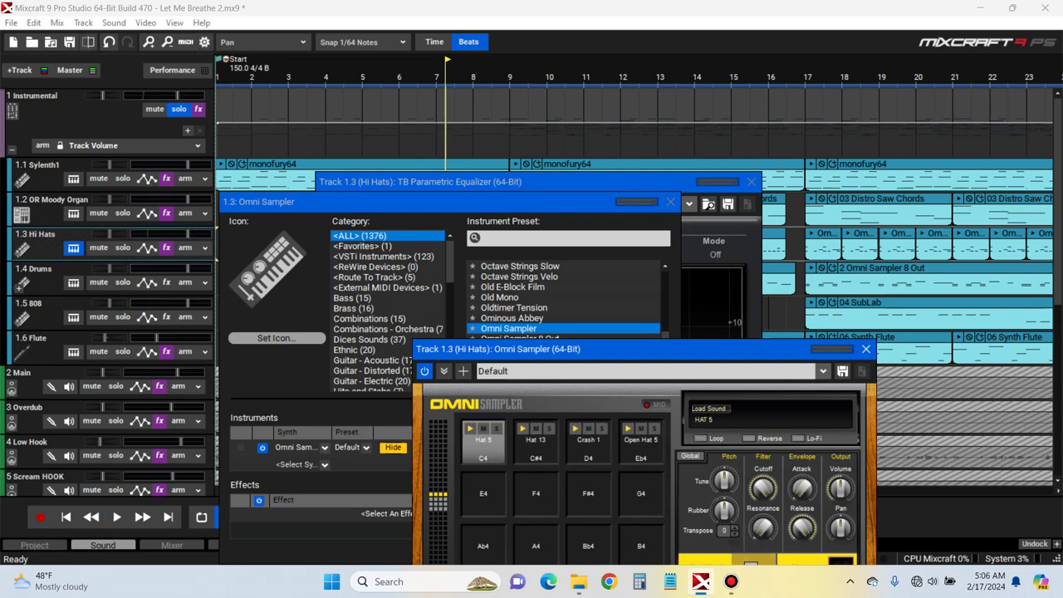
click(752, 182)
click(671, 202)
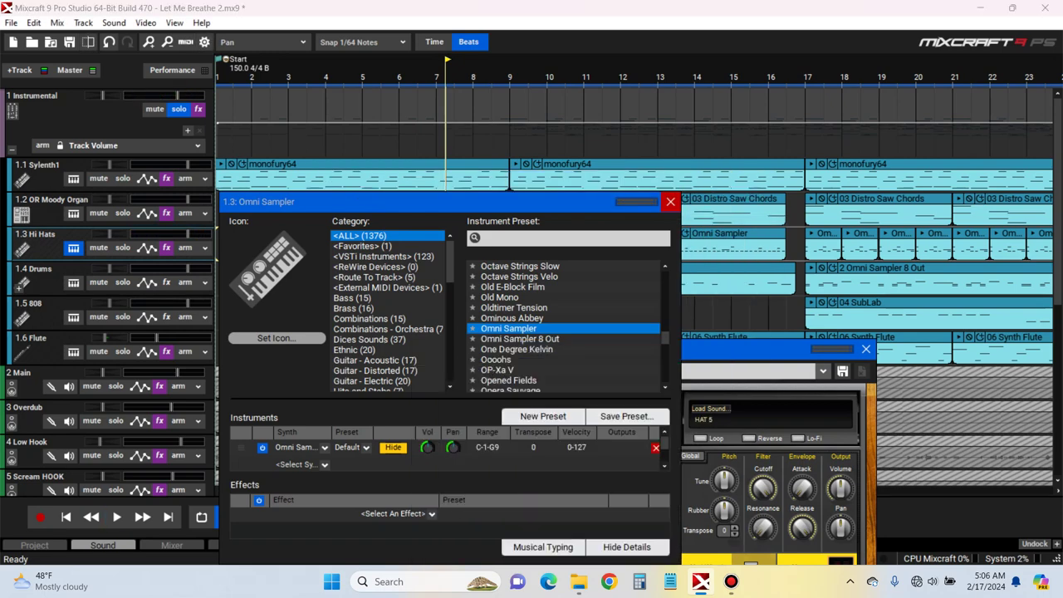
Listen to the first Hi Hats clip in the clip editor alongside the sampler pads, then close the sampler and the editor
double_click(625, 248)
key(space)
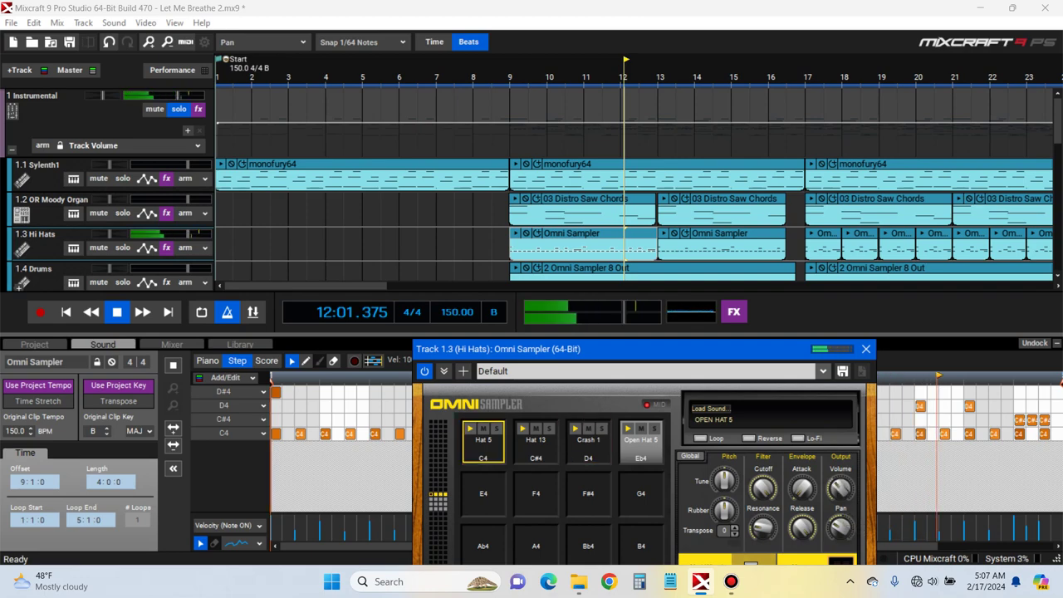
click(866, 349)
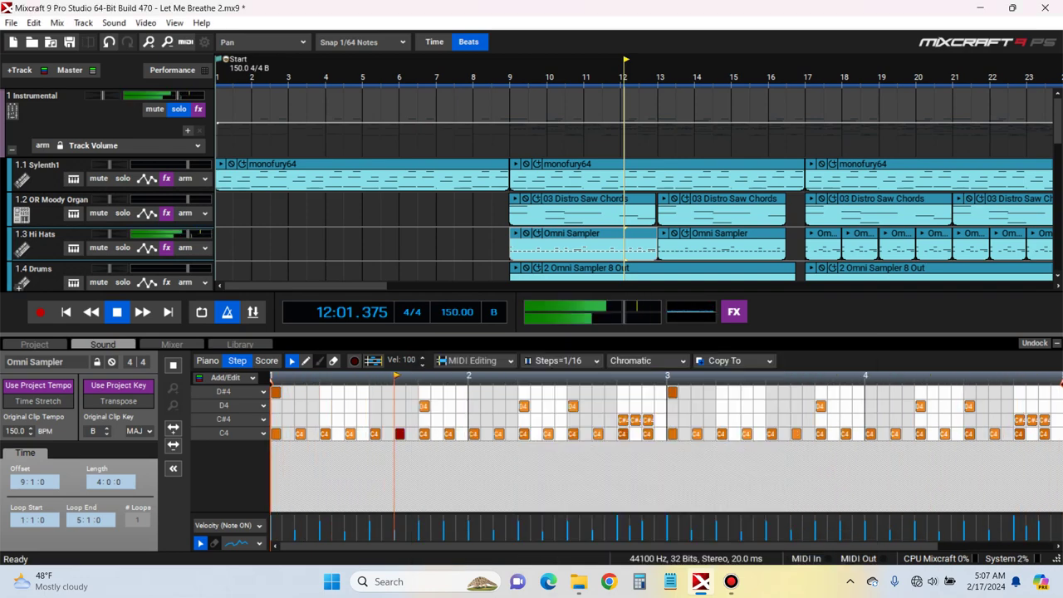
key(space)
click(1056, 343)
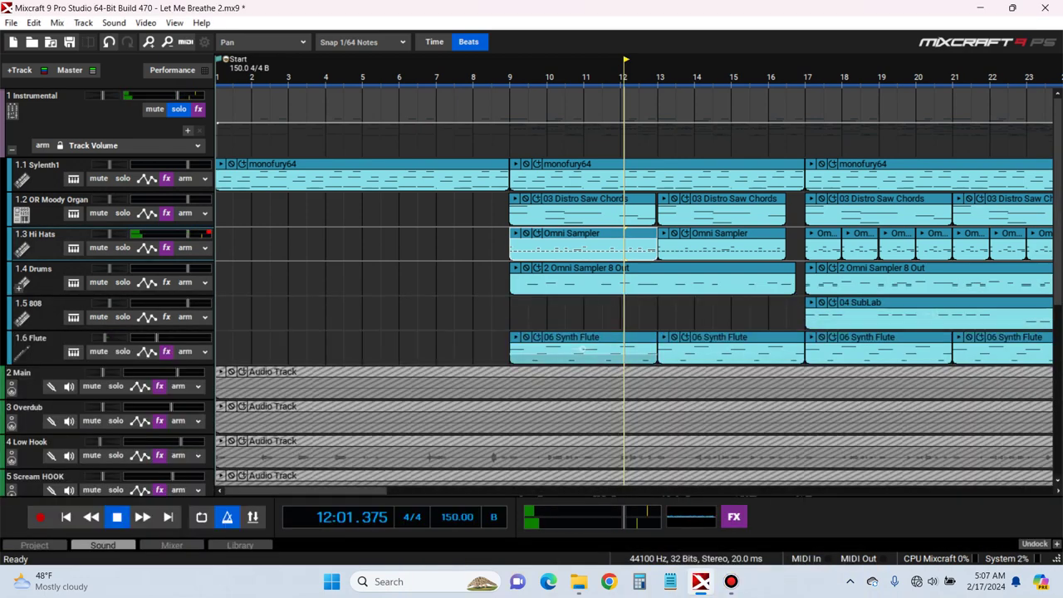
Reopen the Hi Hats equalizer below the clips and start auditioning the first Hi Hats clip in the clip editor
click(166, 247)
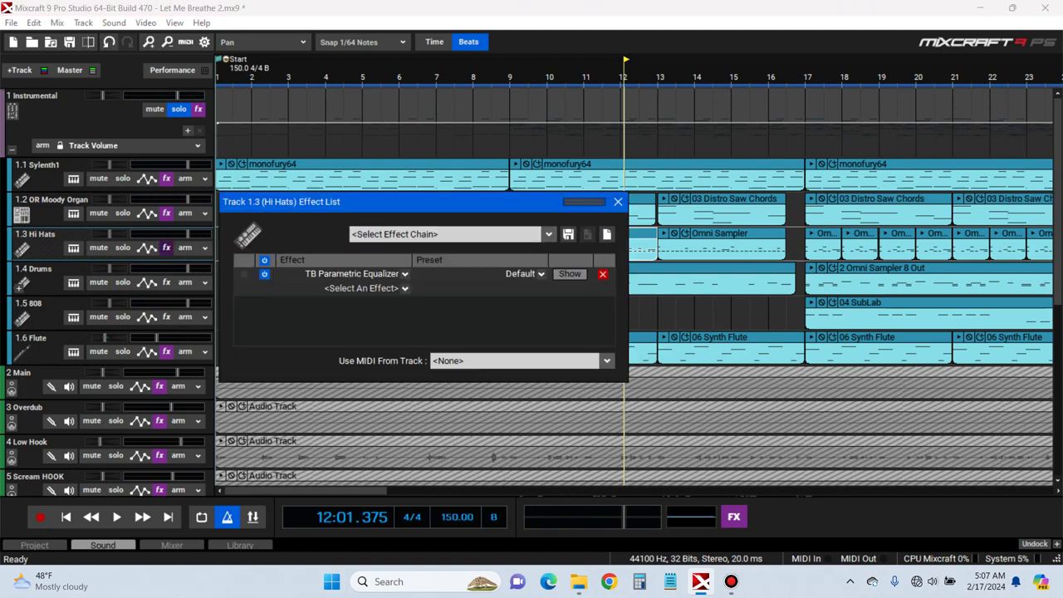
click(570, 274)
drag(549, 181, 564, 283)
click(618, 202)
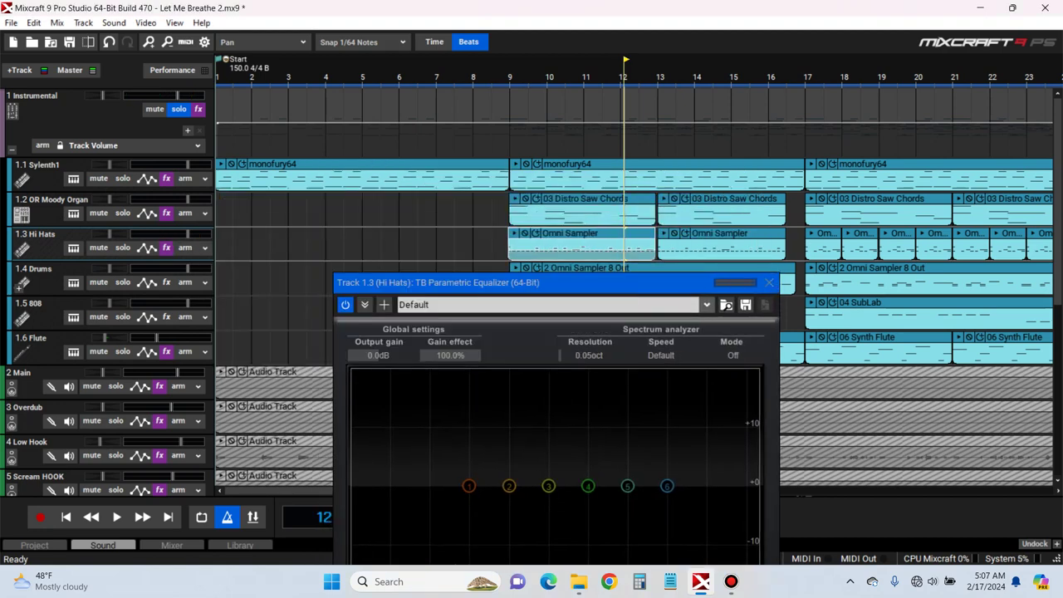
click(619, 246)
key(ctrl+z)
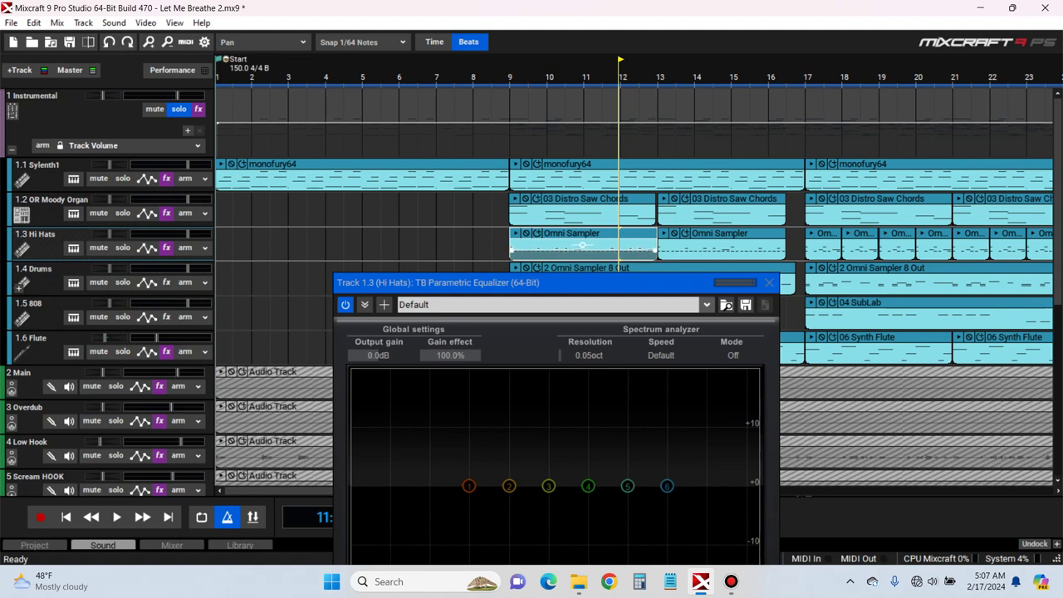
double_click(619, 246)
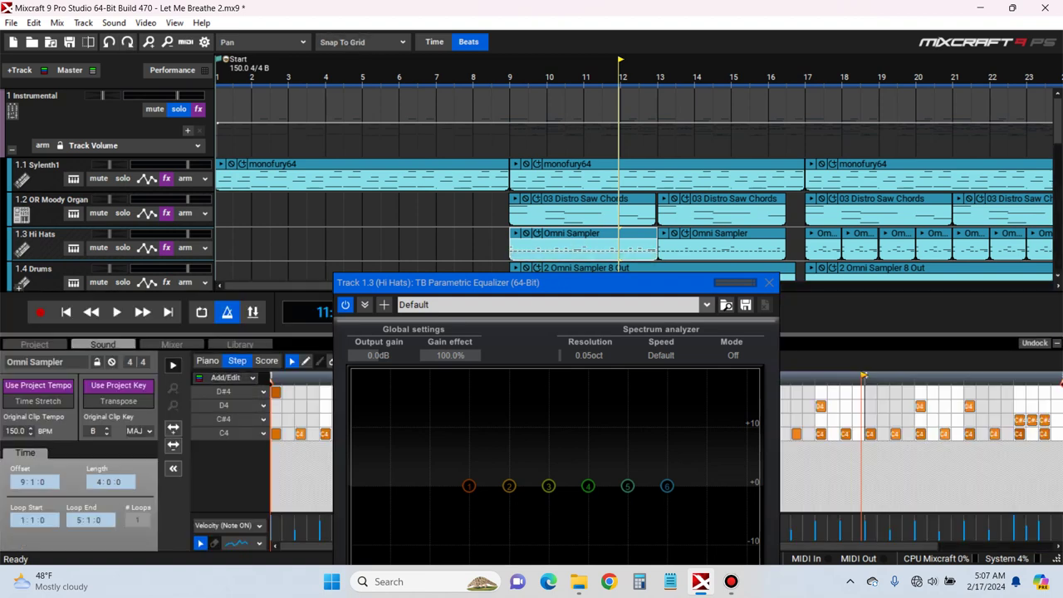
key(space)
Make equalizer section 1 a Low cut at about 850 Hz with a Q factor of 0.69, then close the equalizer and clip editor
drag(498, 283, 478, 200)
drag(449, 403, 559, 521)
click(415, 545)
click(424, 328)
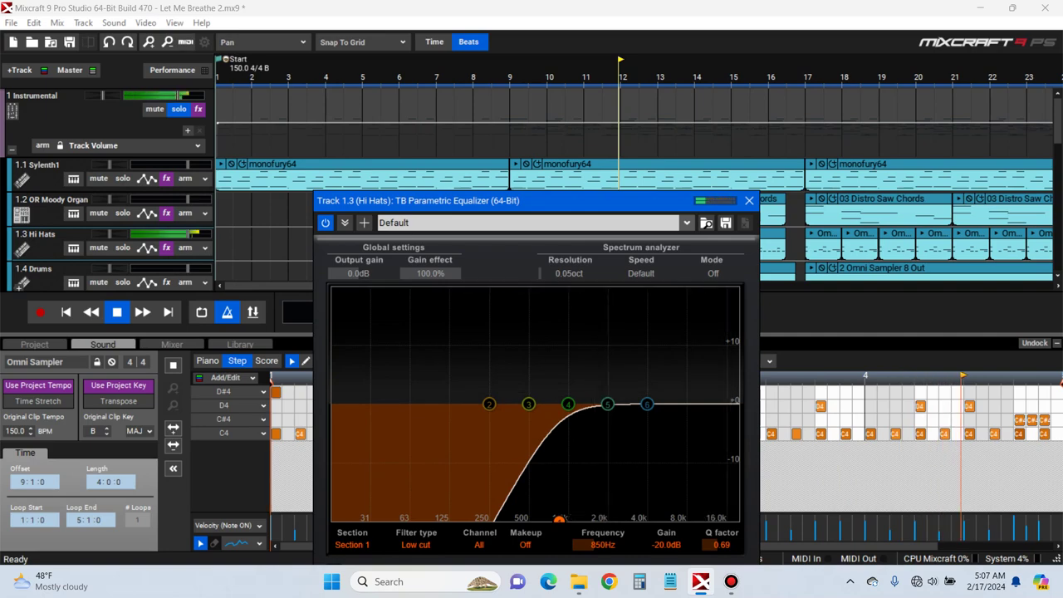
click(749, 200)
click(103, 344)
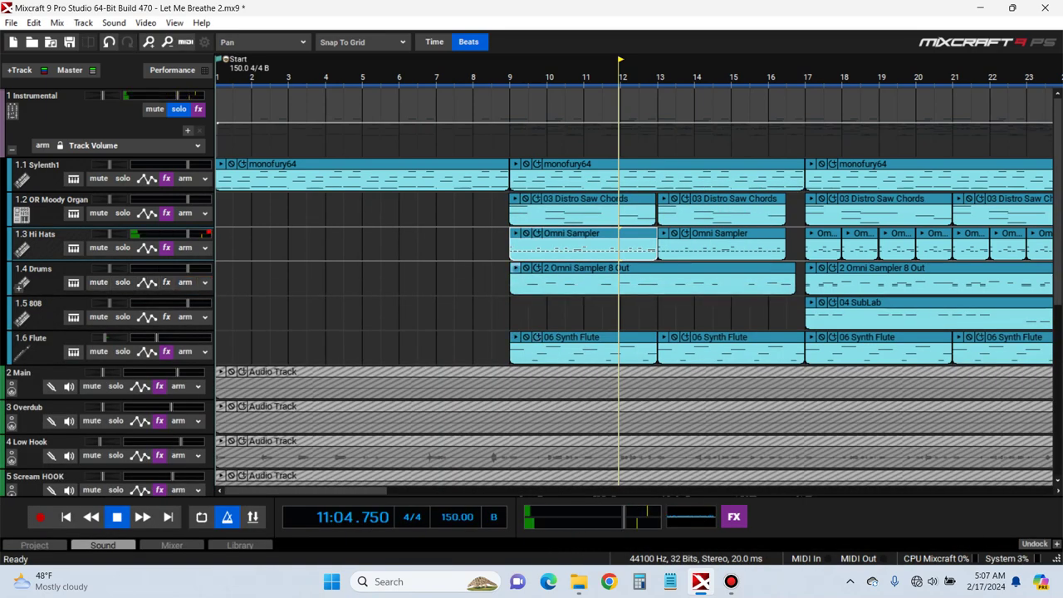
Start auditioning the Drums clip that begins at bar 17, then close the clip editor
double_click(861, 283)
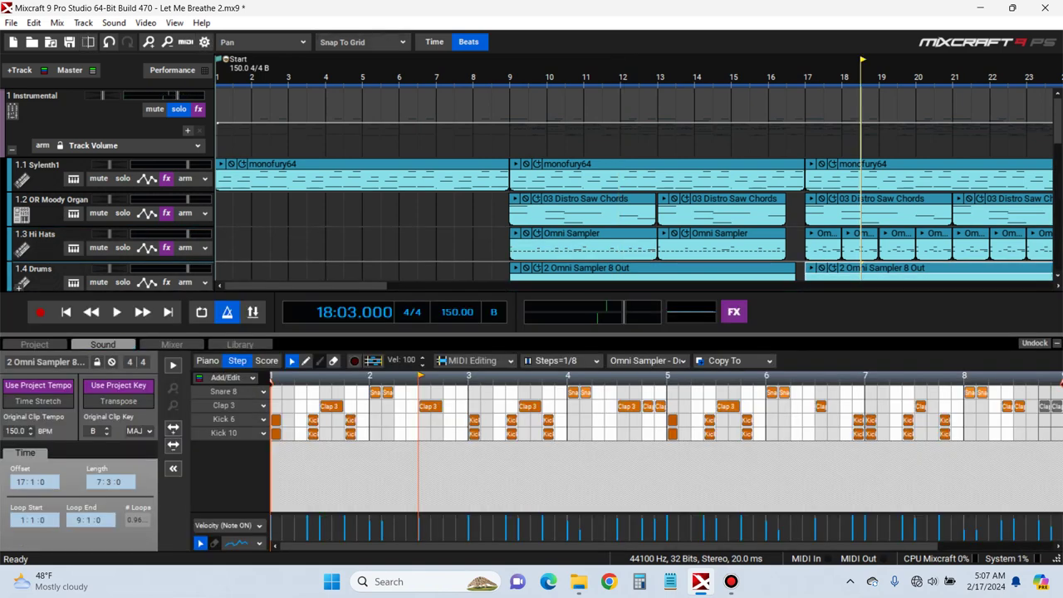
key(space)
click(1057, 343)
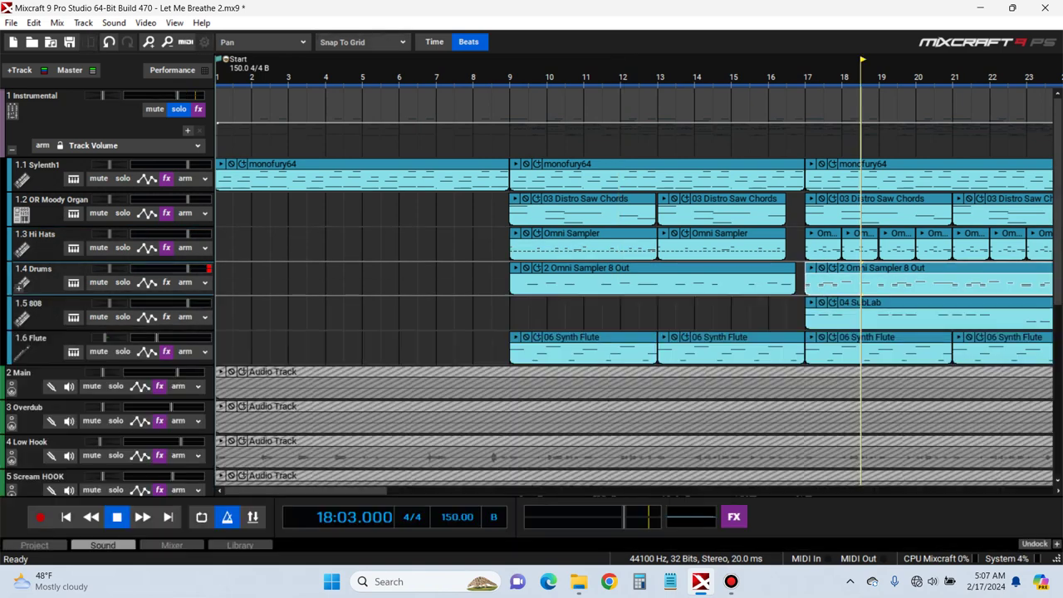
Add the Limiter6 effect to the Drums track with its Default preset and close its window
click(166, 282)
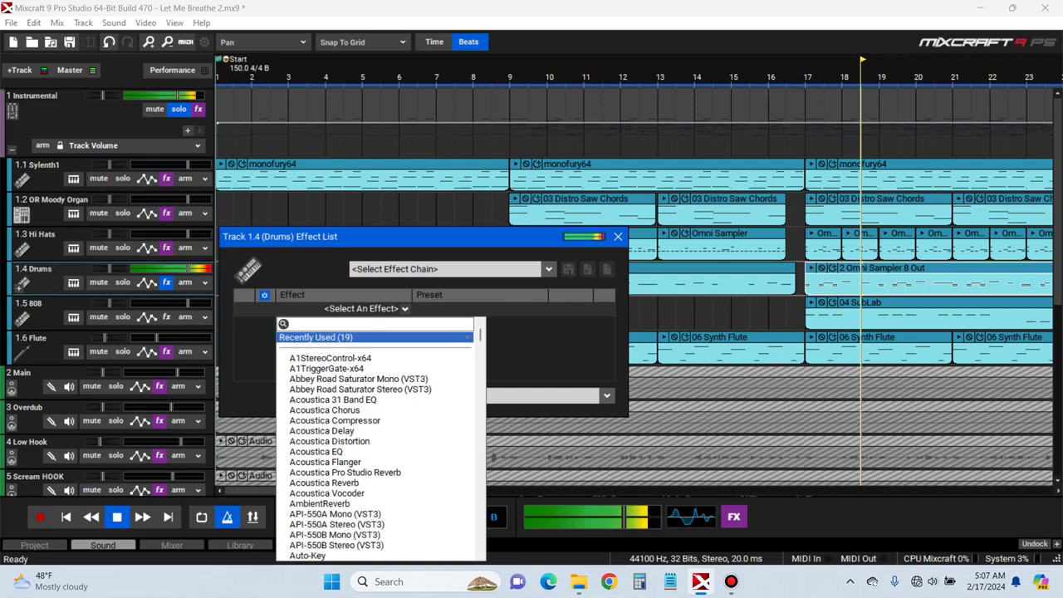
text(li)
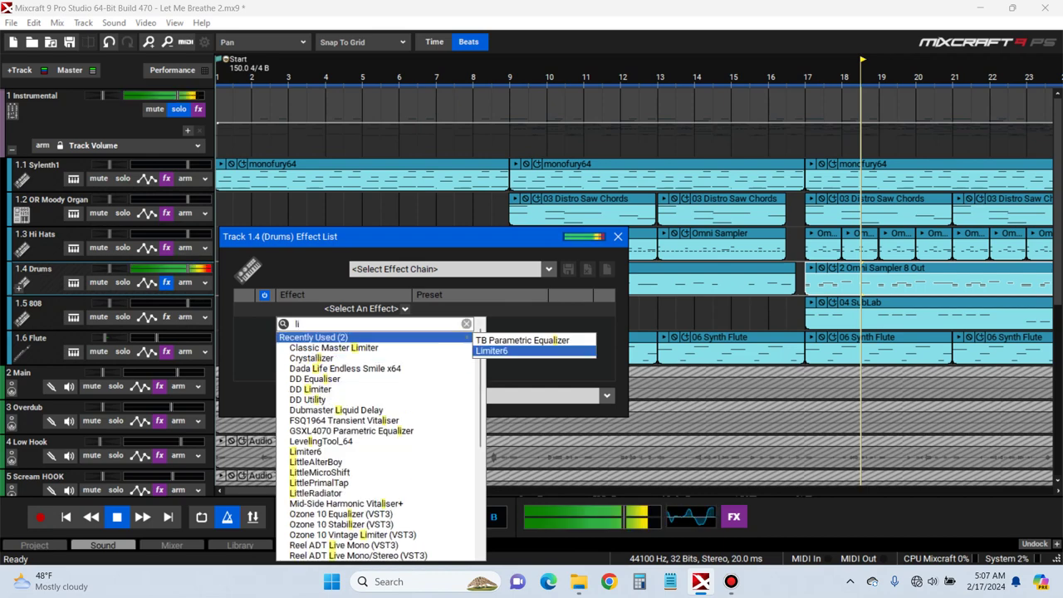
key(Return)
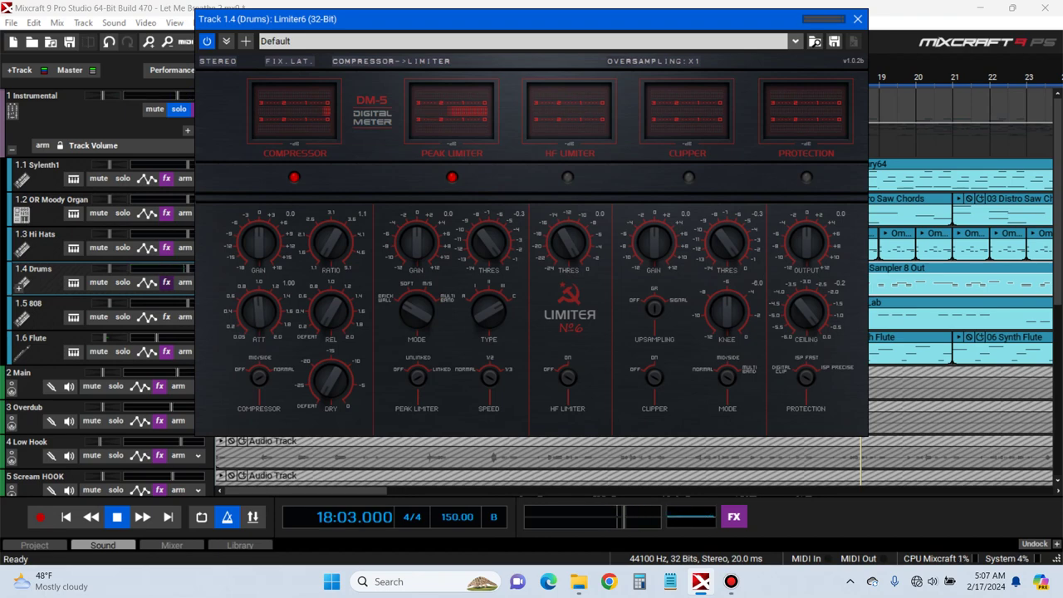
drag(498, 19, 599, 66)
click(966, 65)
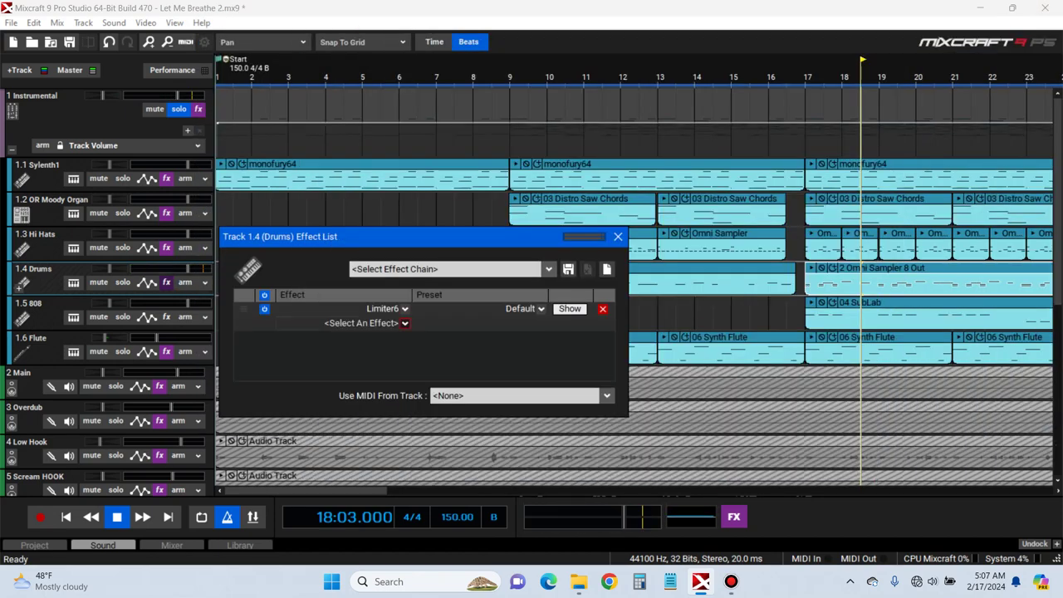
Add FabFilter Pro-Q 3 after Limiter6 in the Drums track's effect list
click(406, 323)
mouse_move(401, 353)
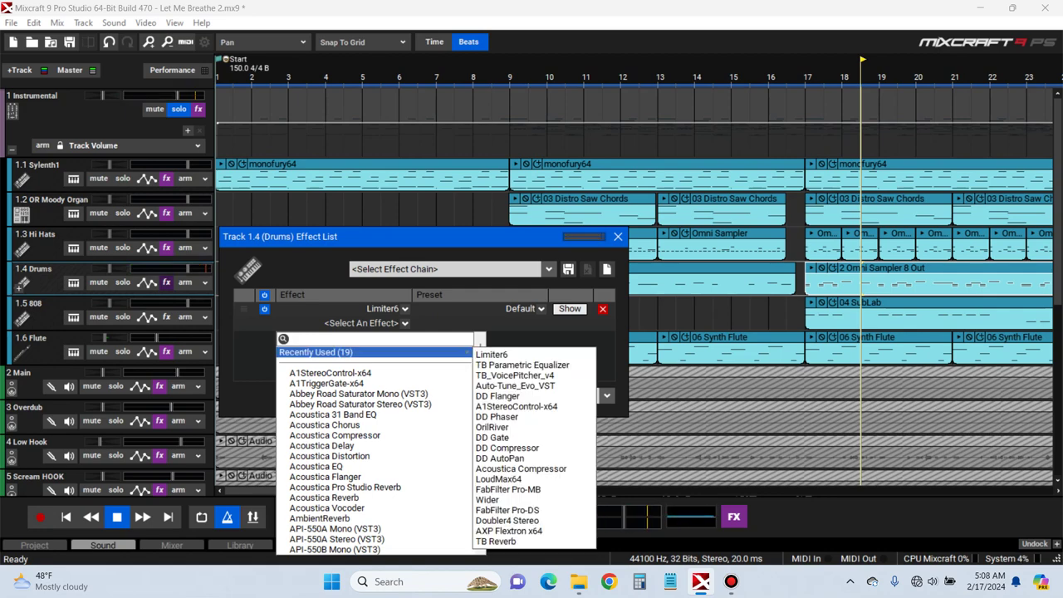
key(Left)
text(pro)
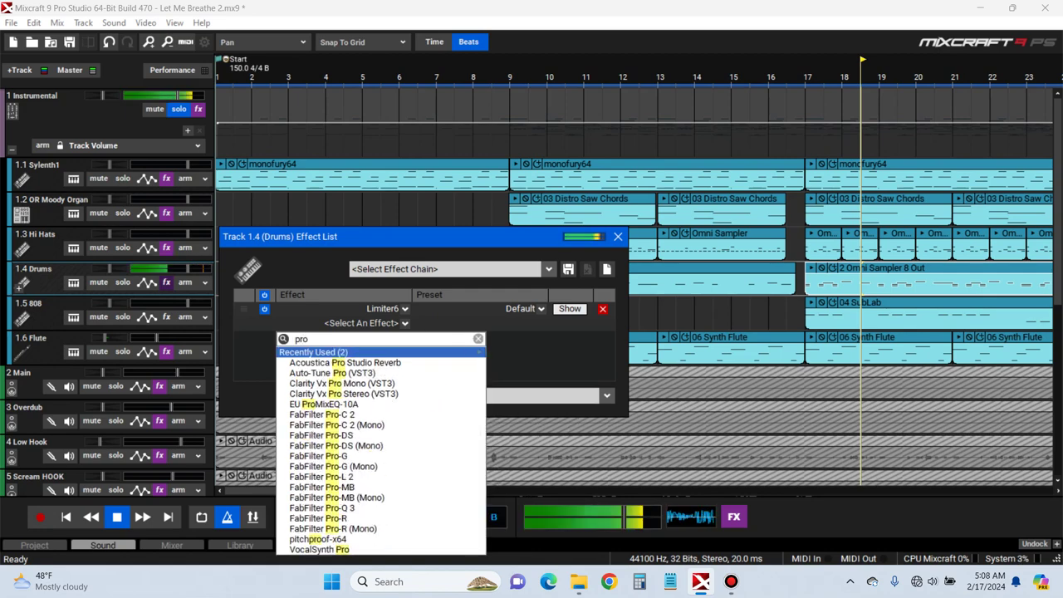
click(322, 508)
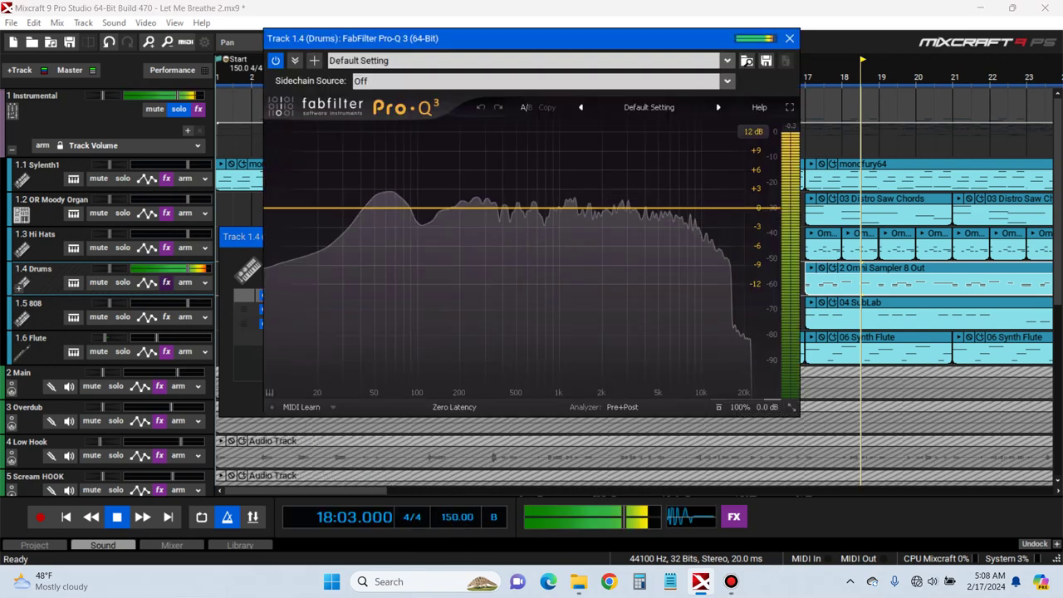
Load the Low Cut preset in Pro-Q 3 and set its band to about 62 Hz with a 30 dB/oct slope
click(649, 108)
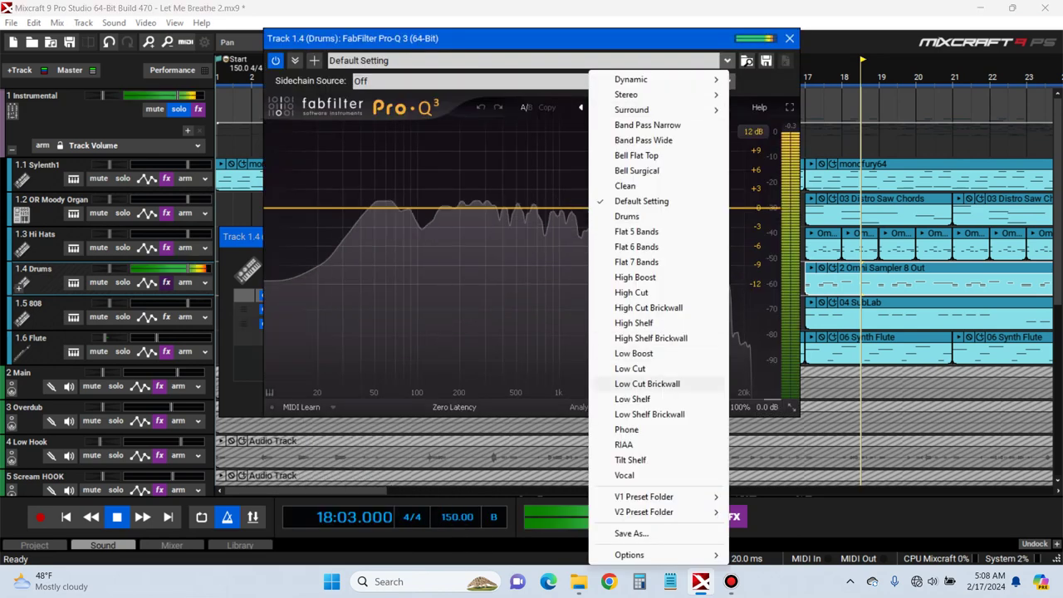
click(631, 368)
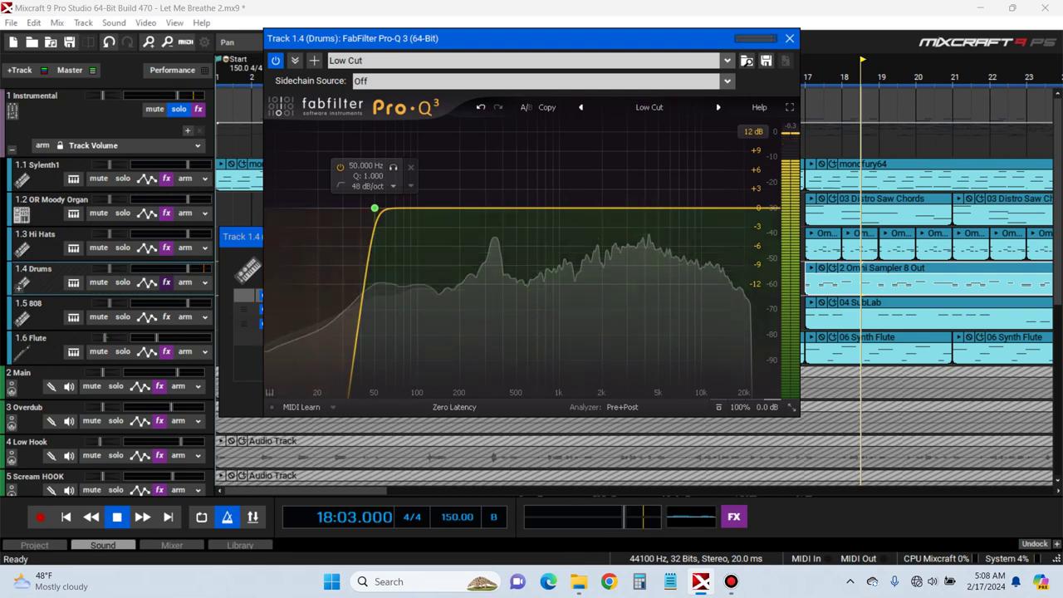
drag(375, 208, 348, 209)
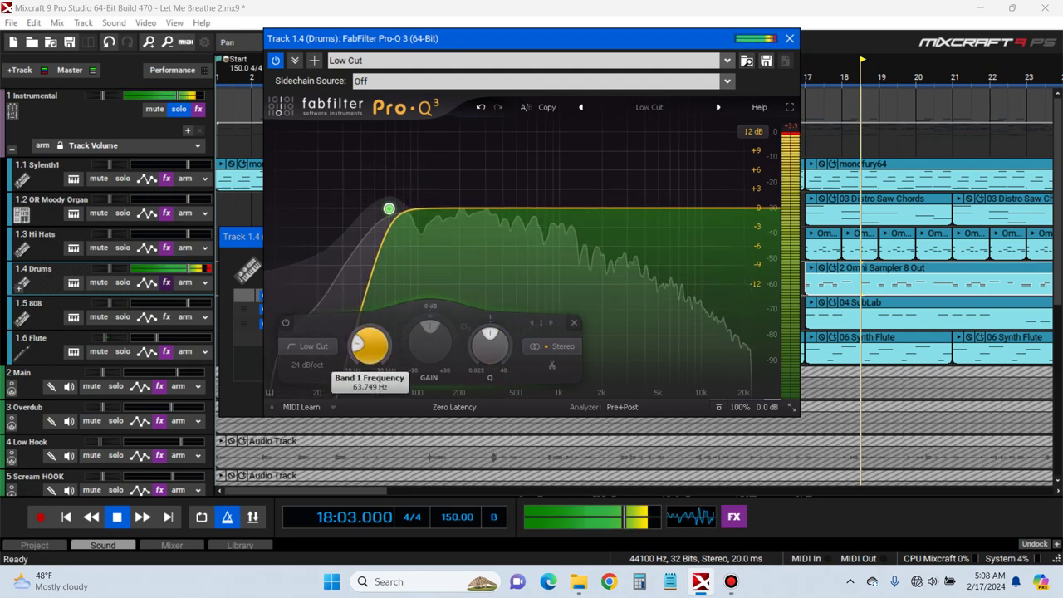
click(307, 365)
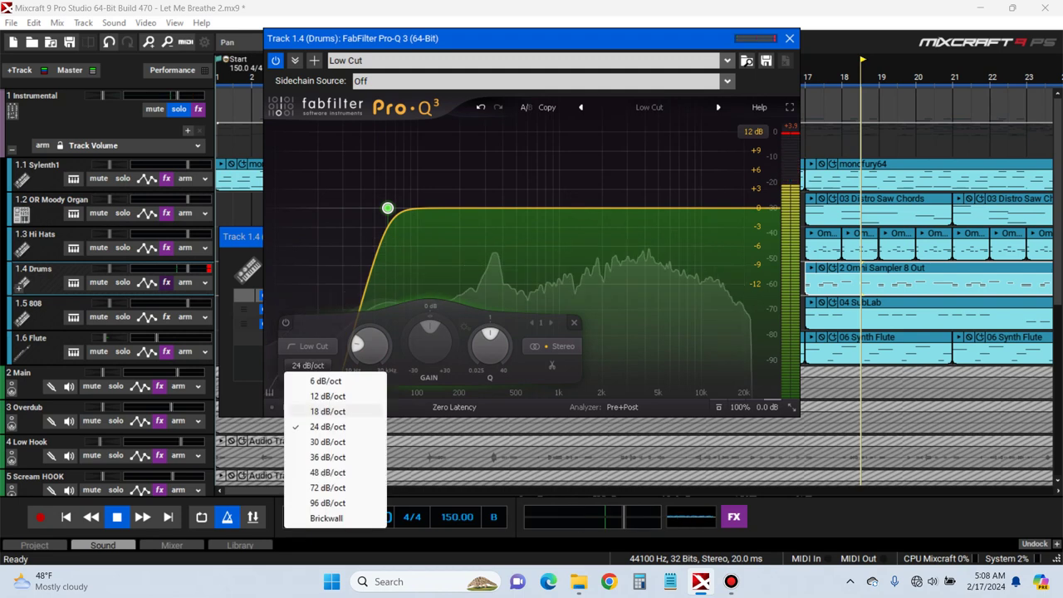
click(357, 443)
mouse_move(387, 208)
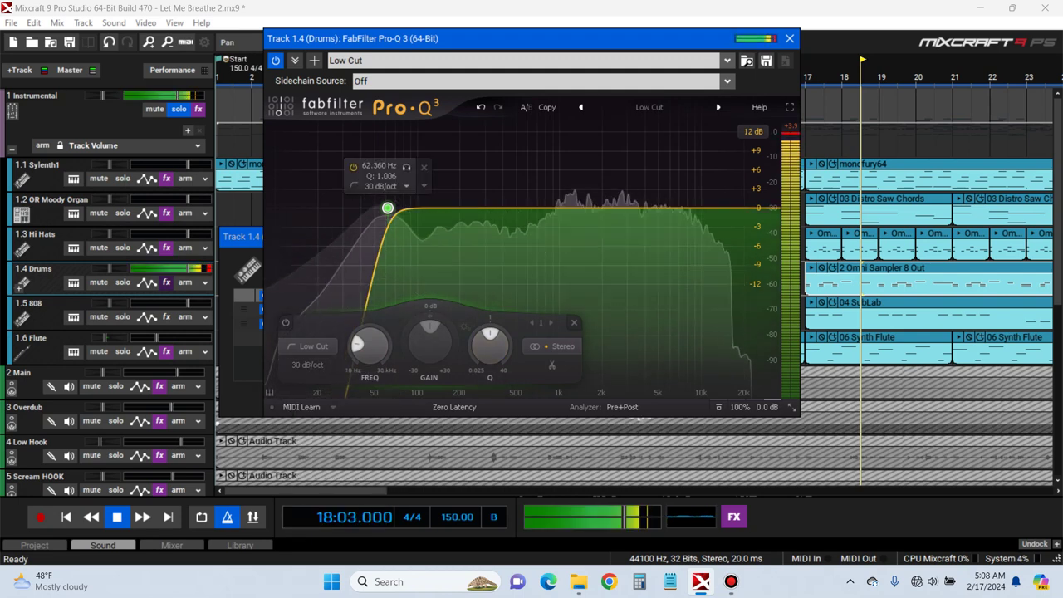
Set the drums' low cut to 36 dB/oct at about 51 Hz, add a slight bell dip between 100 and 200 Hz, and close Pro-Q 3
click(307, 365)
click(357, 457)
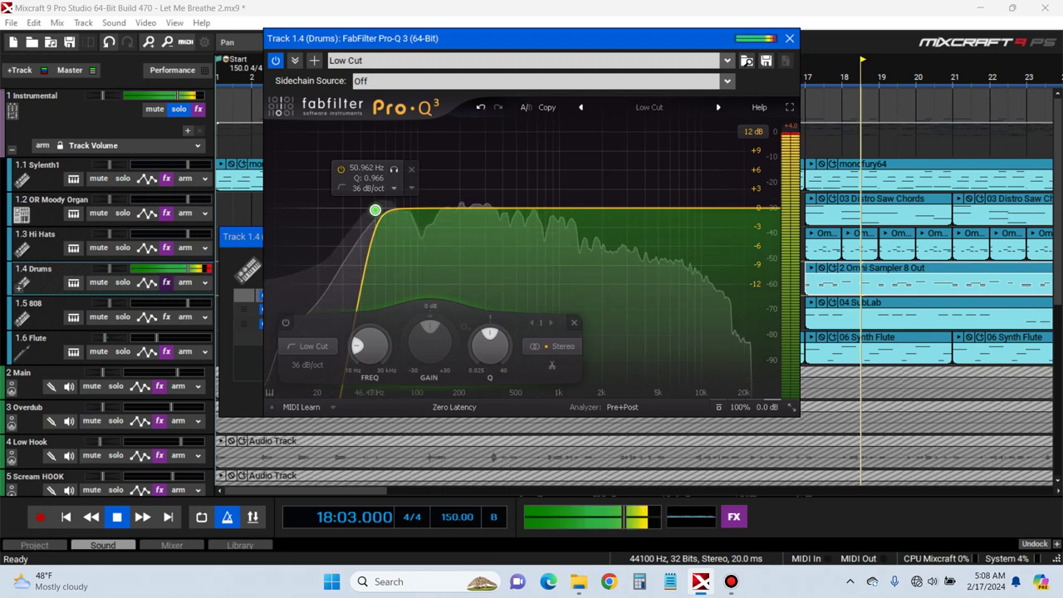
drag(409, 208, 449, 218)
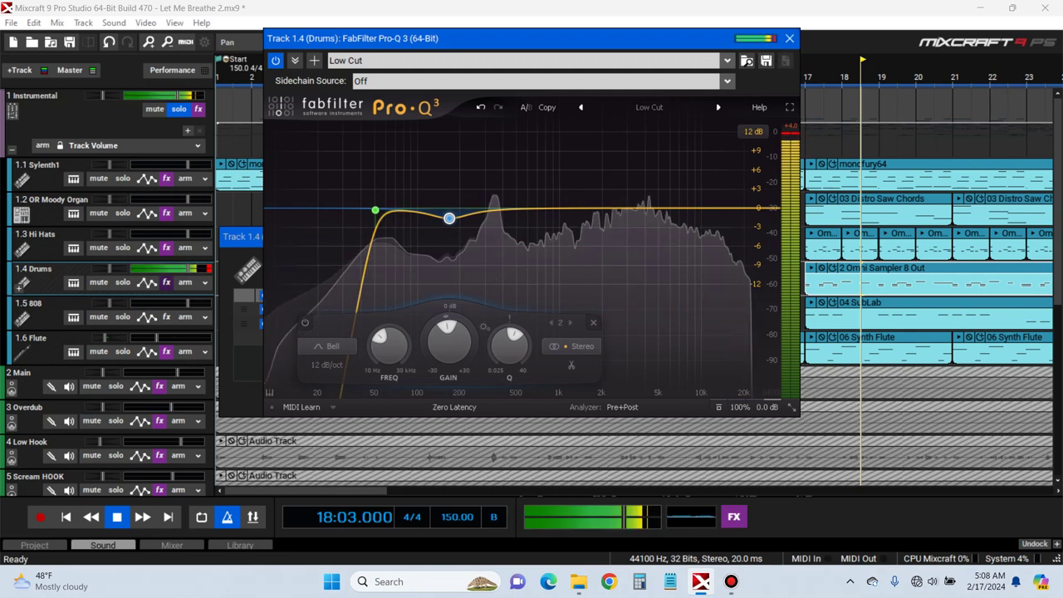
click(790, 39)
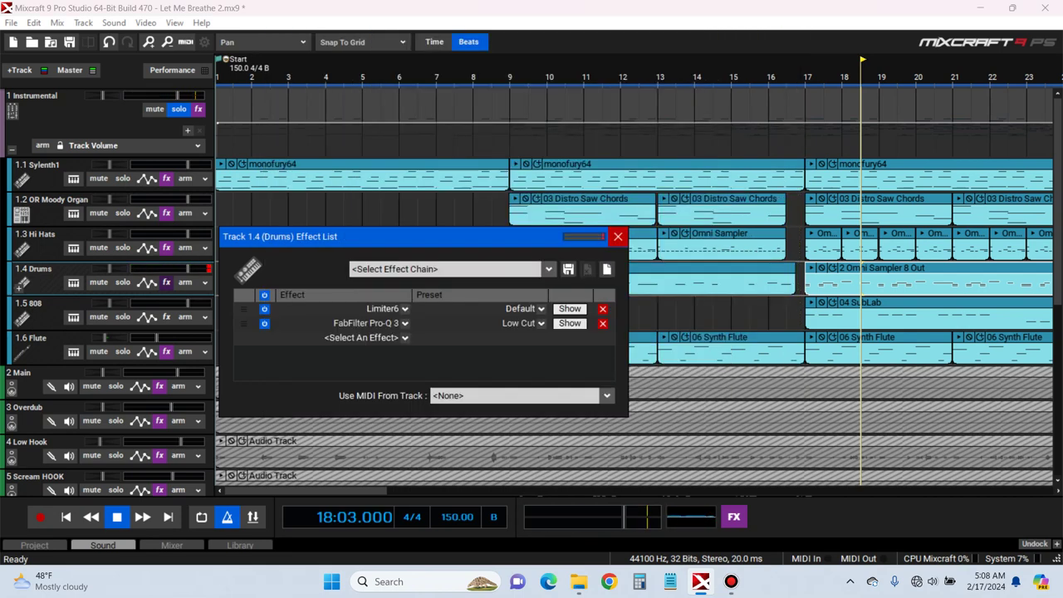
Try FabFilter Pro-Q 3 ahead of Limiter6 in the Drums effect list while listening, then restore the original order
drag(244, 309, 244, 324)
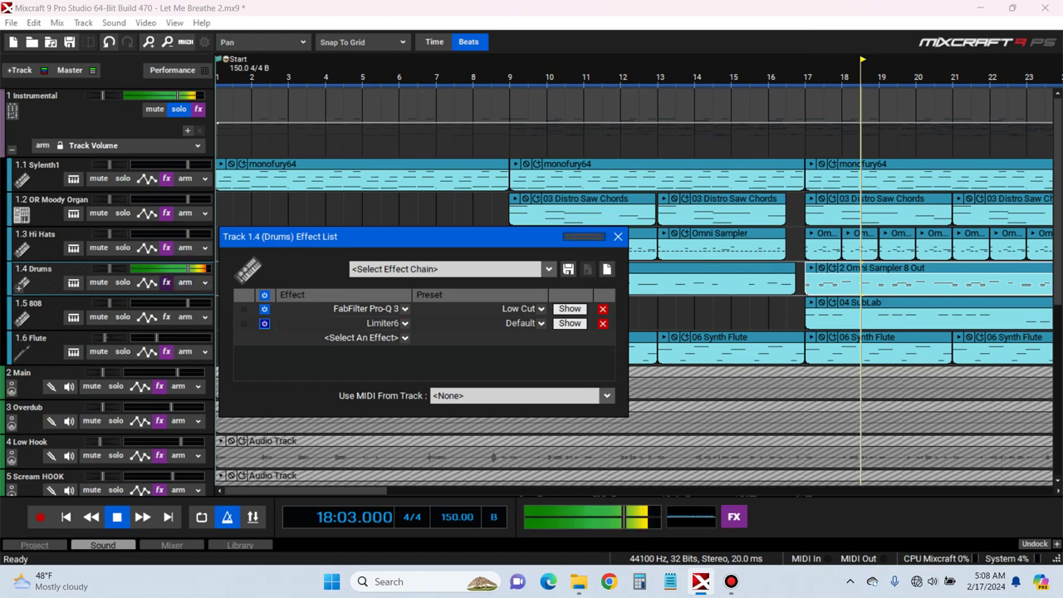
drag(244, 324, 244, 309)
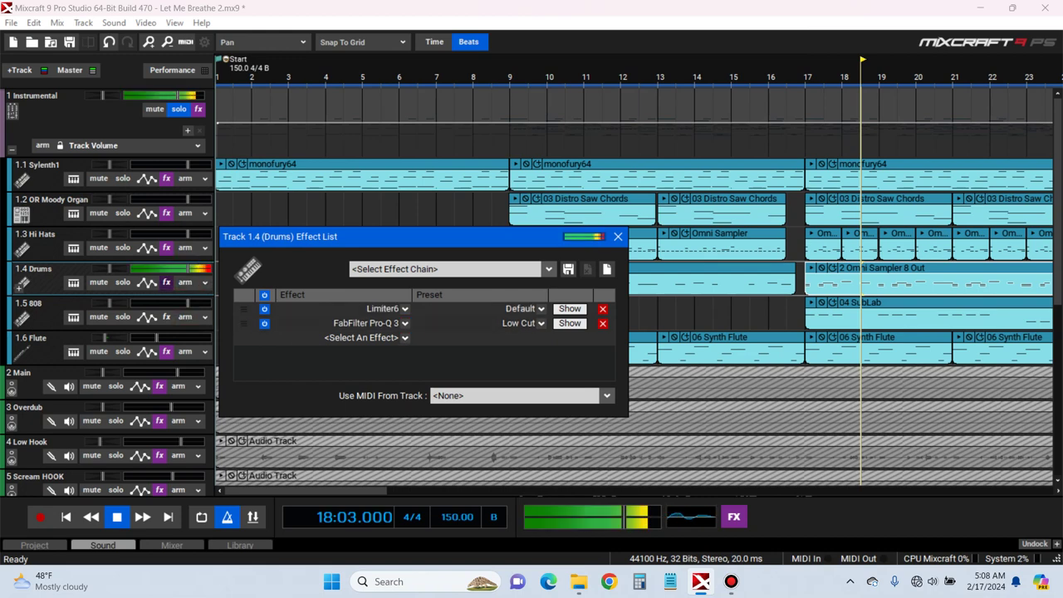
Move FabFilter Pro-Q 3 ahead of Limiter6 in the Drums effect list and close the list
drag(243, 308, 243, 323)
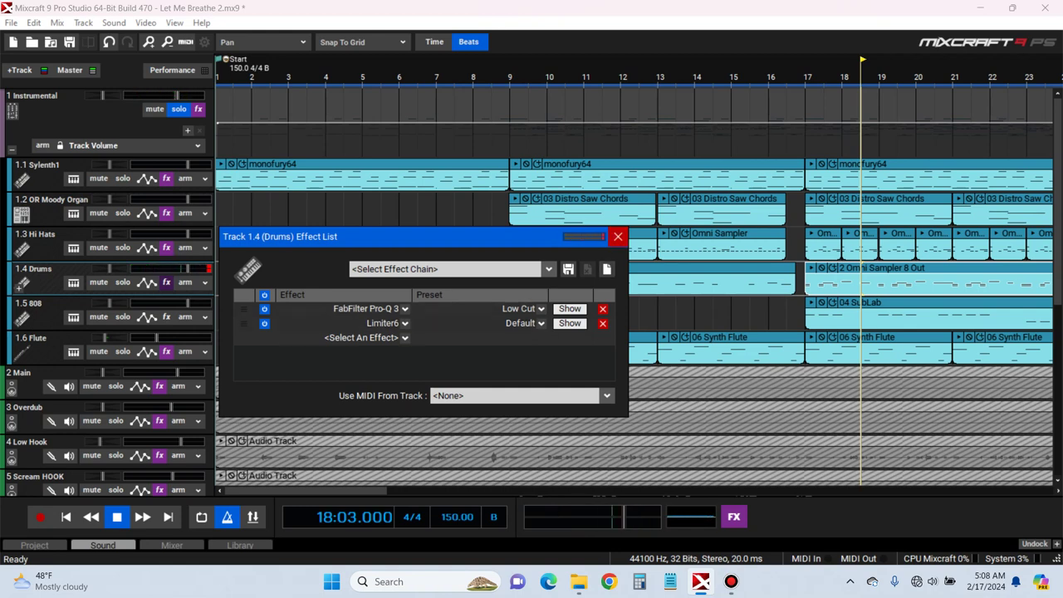
click(617, 237)
key(space)
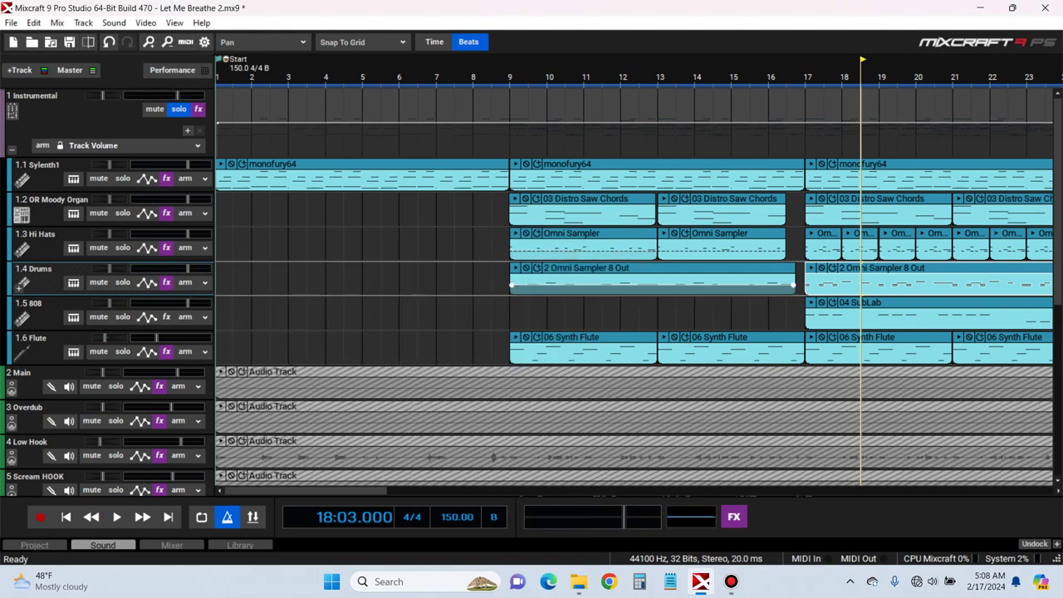
Preview the 04 SubLab clip and add FabFilter Pro-Q 3 to the 808 track's effect list
click(811, 303)
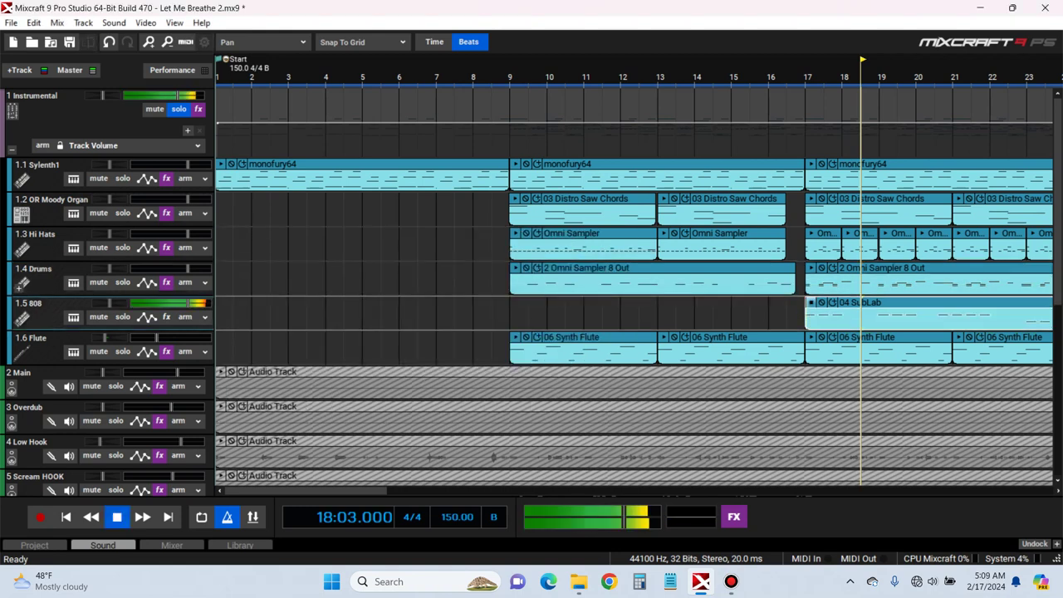
click(166, 316)
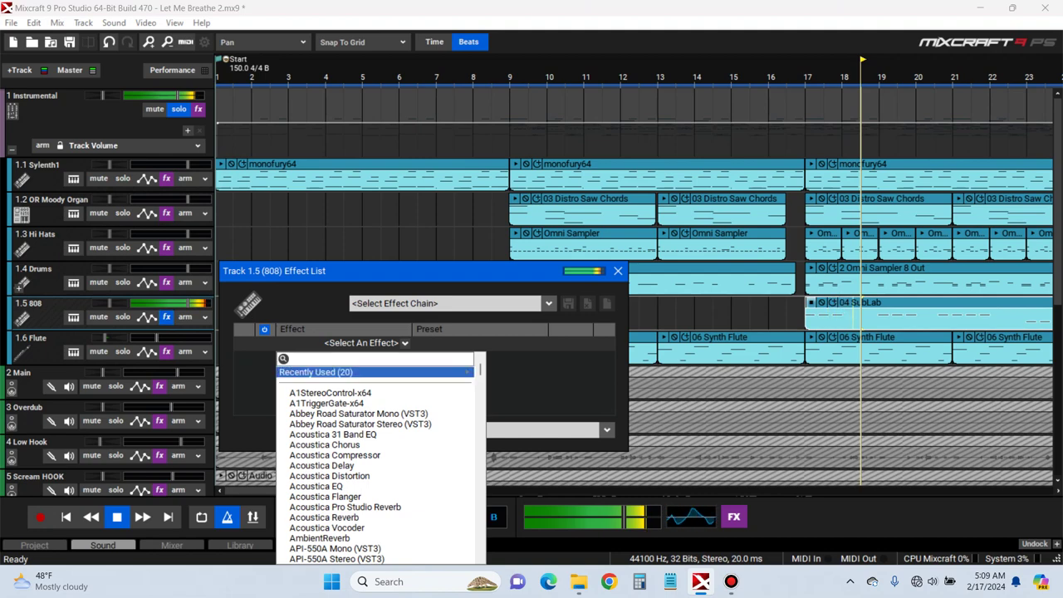
mouse_move(373, 372)
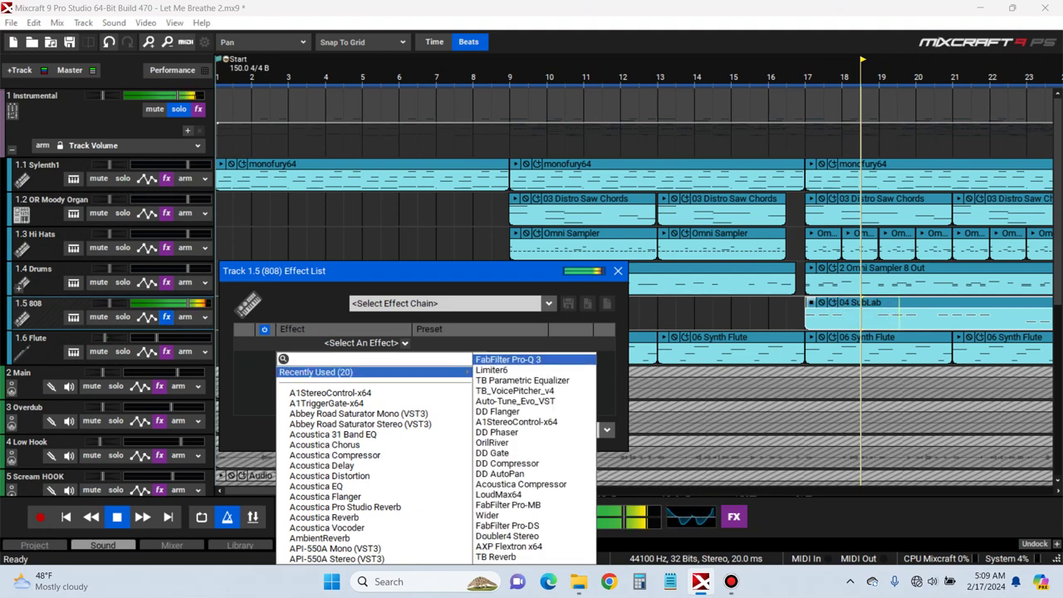
click(507, 359)
Load the High Cut preset in the 808's Pro-Q 3 and lower its cutoff to about 795 Hz
click(727, 60)
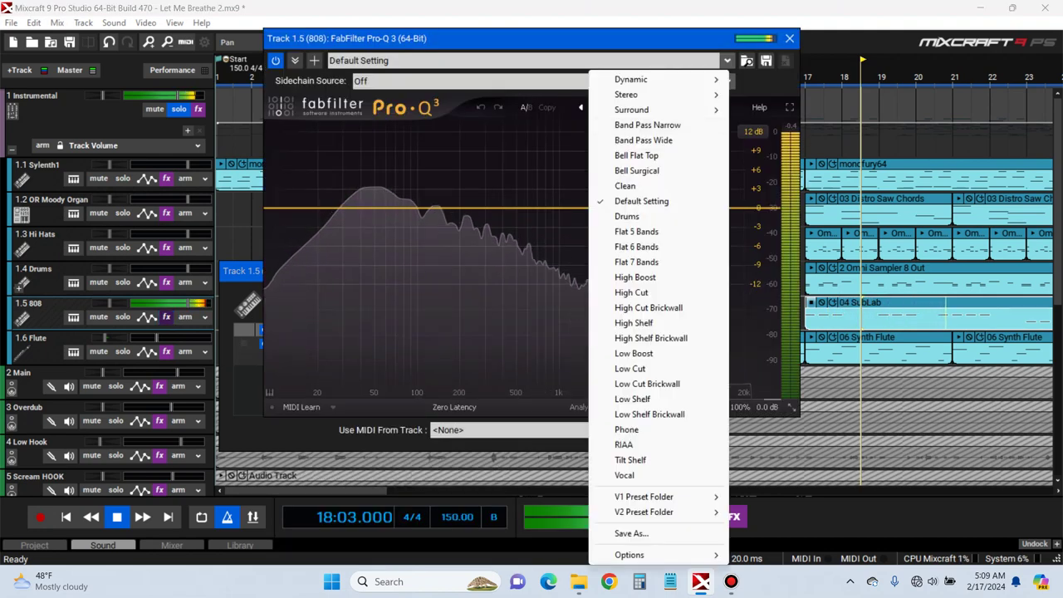
click(647, 292)
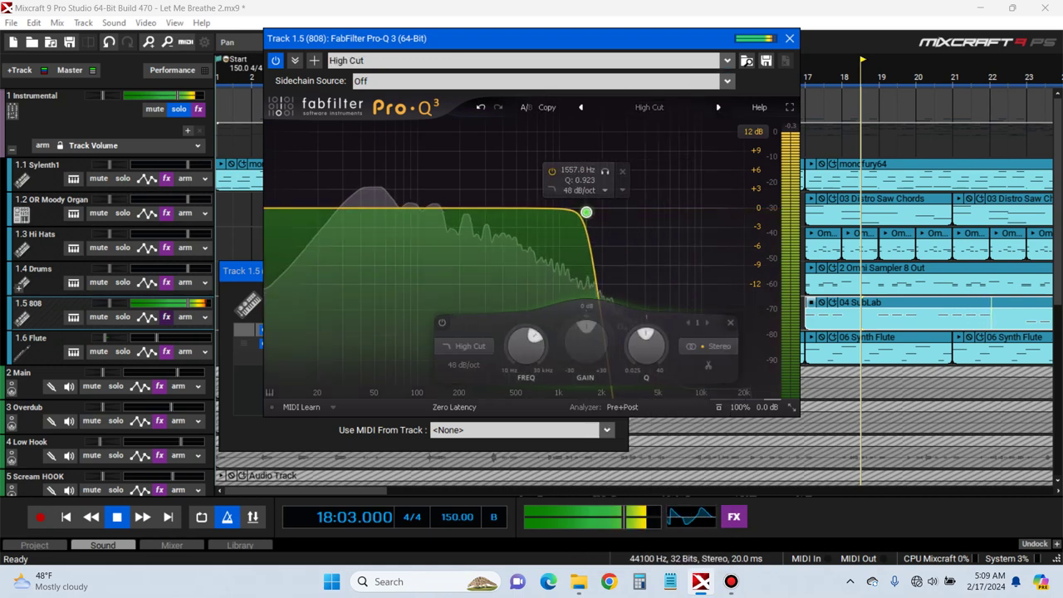
drag(586, 212, 543, 208)
key(space)
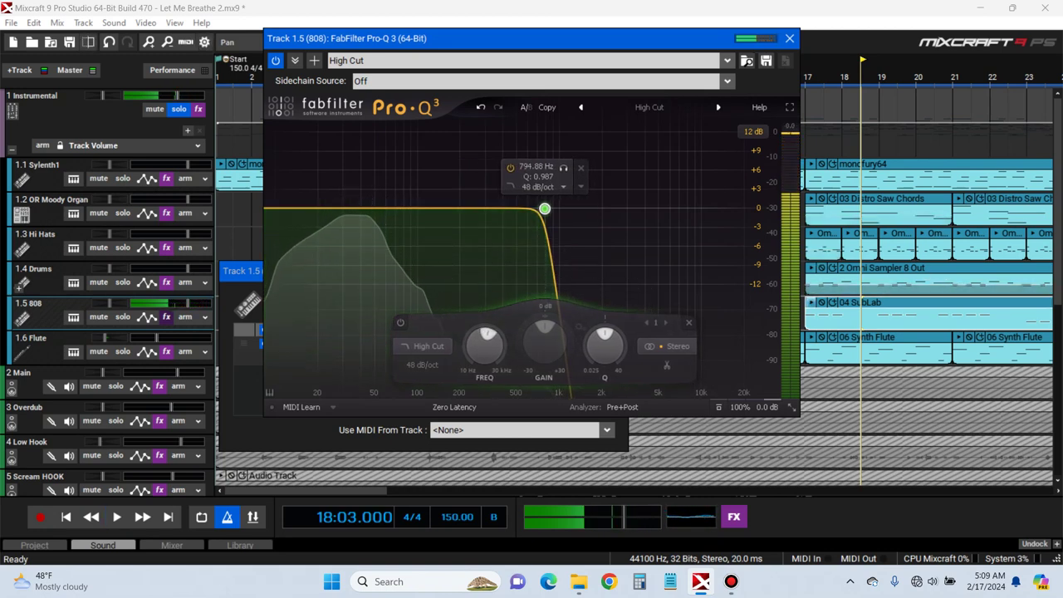
key(space)
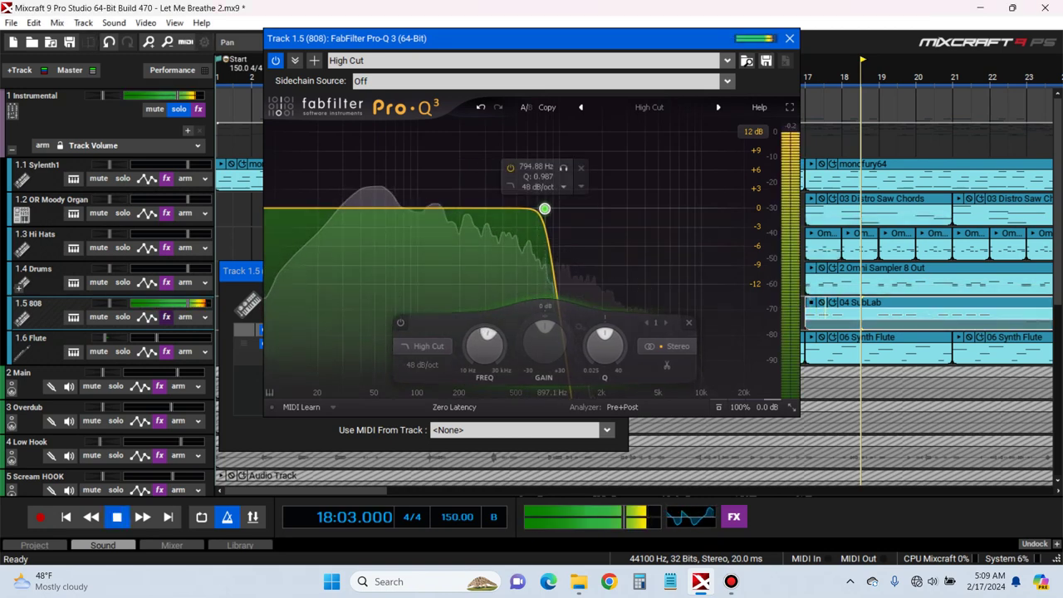
Try the 808's high cut at about 207 Hz, settle it at about 703 Hz, and close the 808 effects
drag(544, 208, 462, 208)
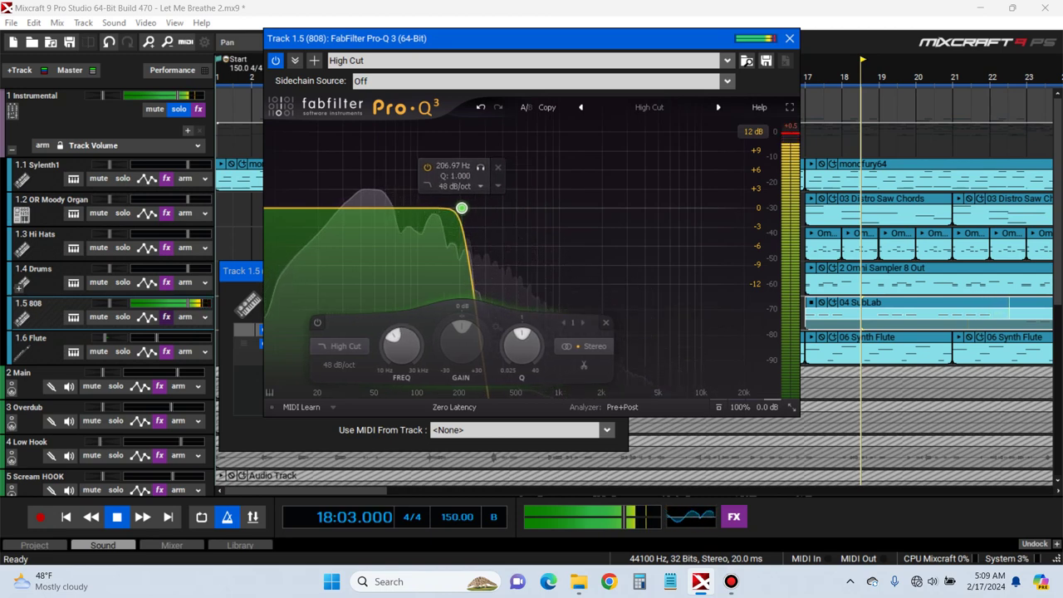
drag(463, 207, 537, 206)
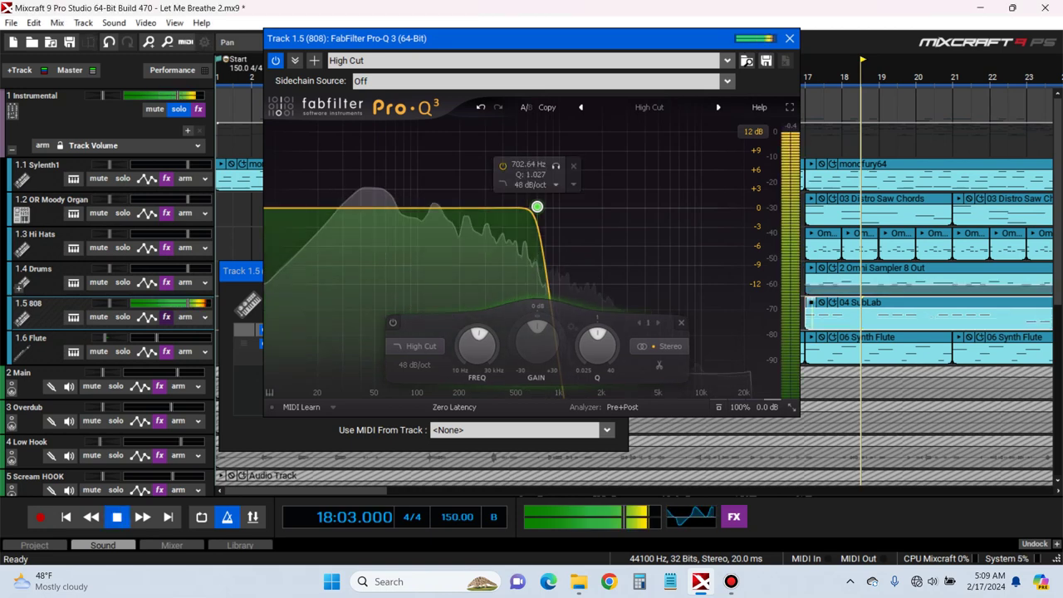
click(790, 38)
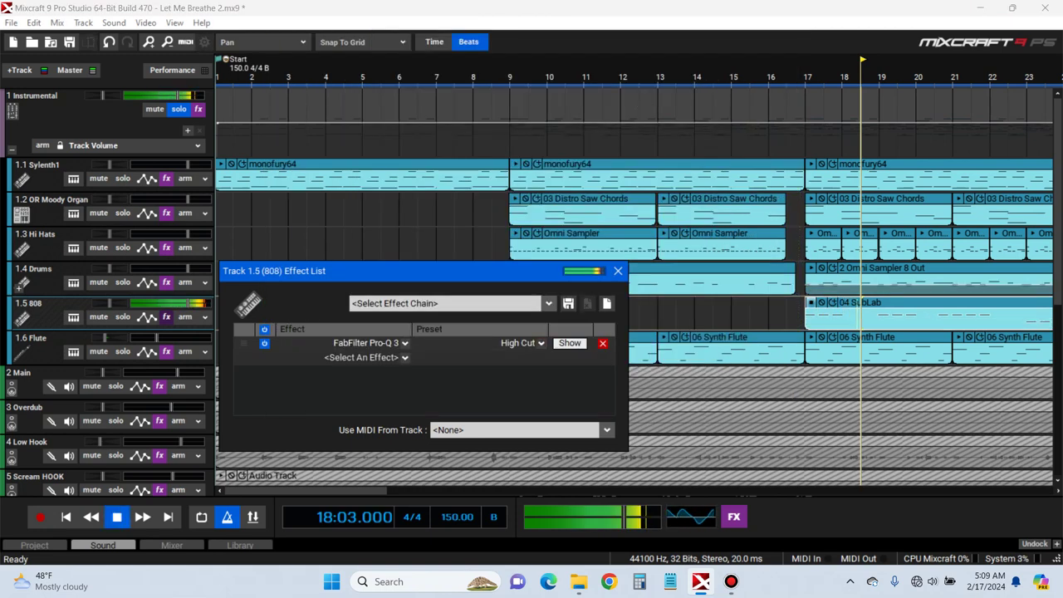
key(Escape)
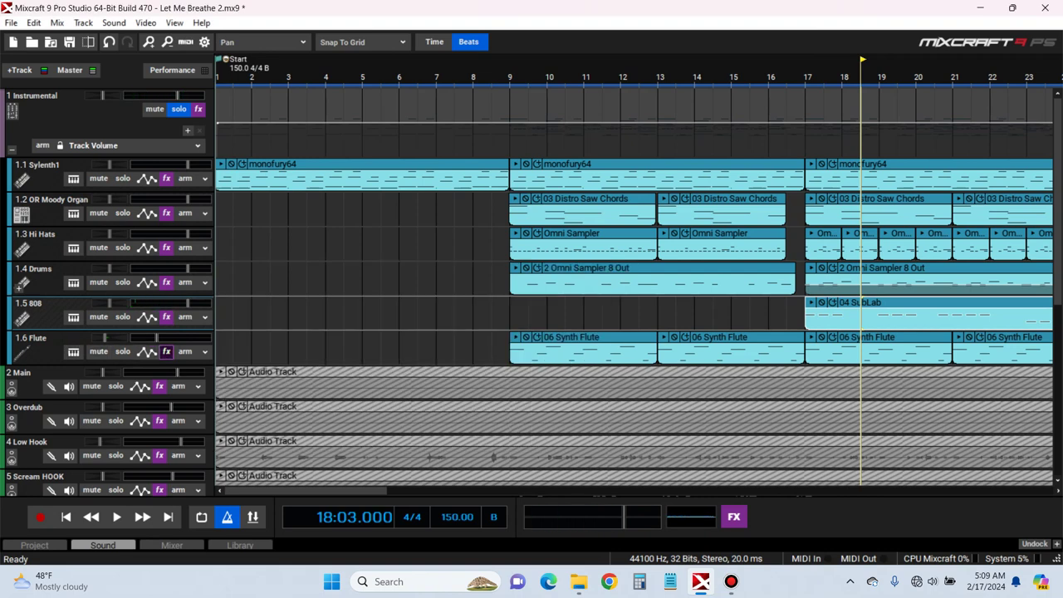
Open the Flute track's effect list and preview the first 06 Synth Flute clip
click(166, 351)
drag(399, 307, 555, 388)
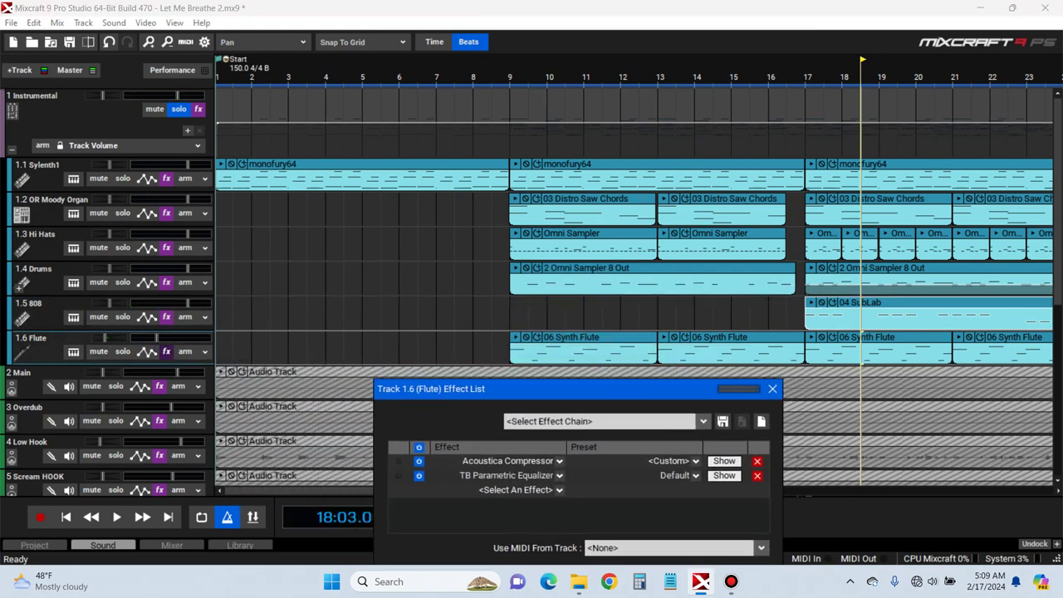
click(516, 337)
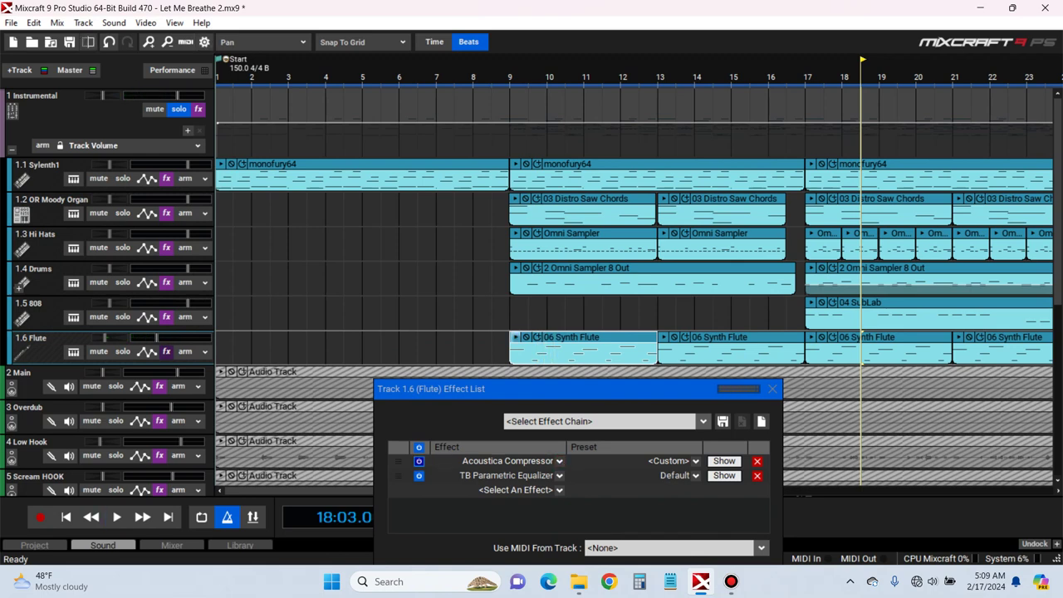
key(space)
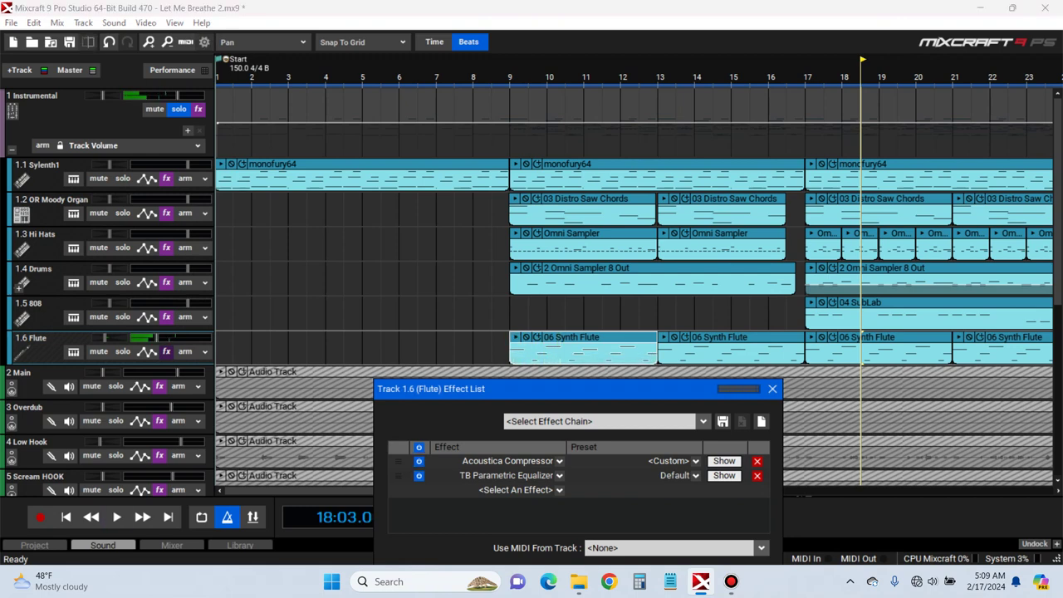
Set the low cut in the Flute's TB Parametric Equalizer to 177 Hz at -18.2 dB while its clip plays, and close the Flute effects
click(724, 475)
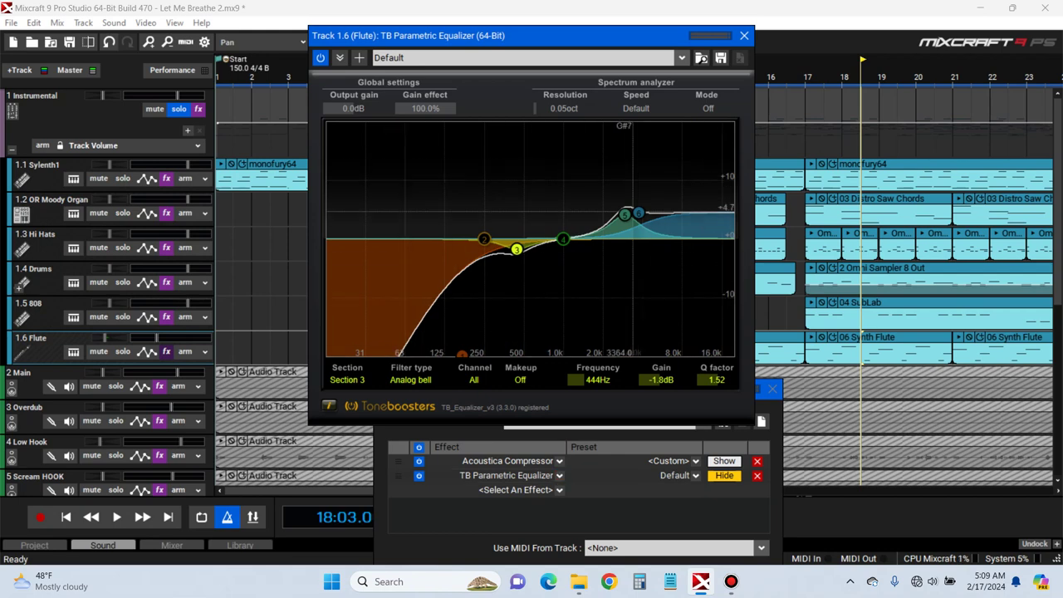
click(744, 35)
click(516, 337)
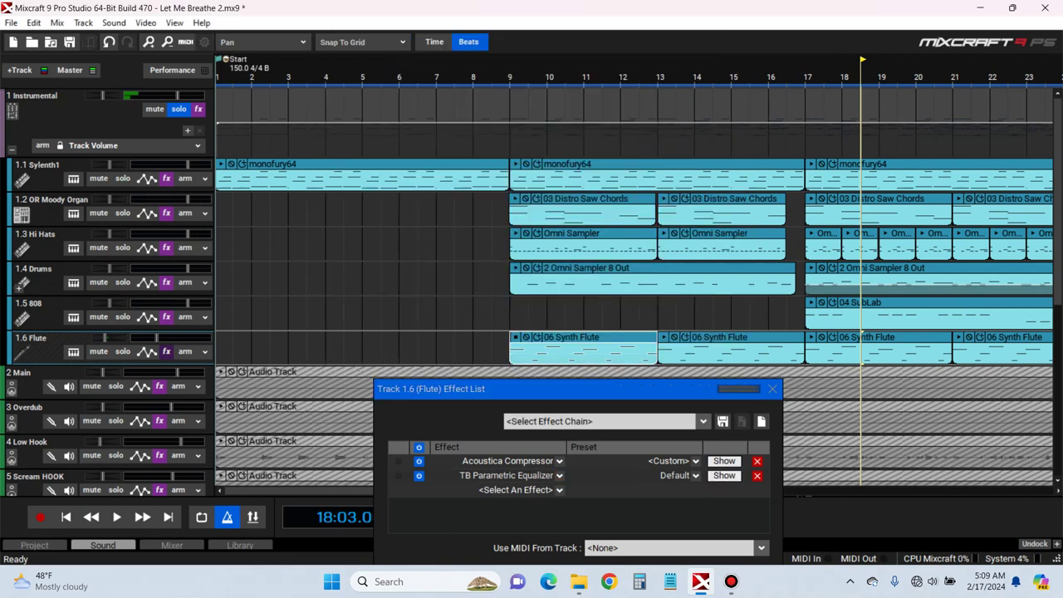
click(725, 475)
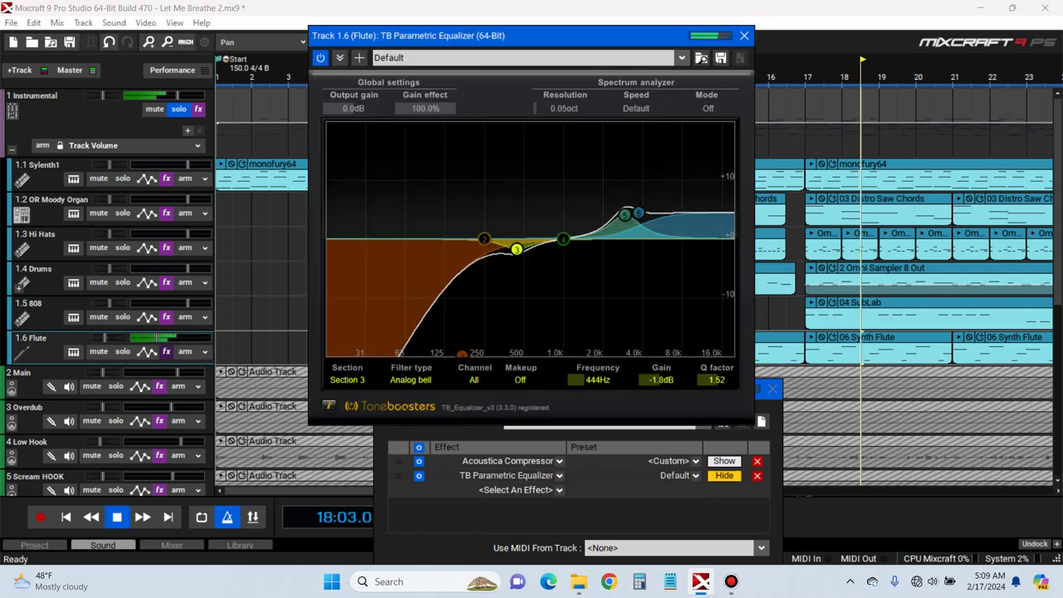
mouse_move(461, 353)
mouse_down()
mouse_move(543, 353)
mouse_move(464, 346)
mouse_up()
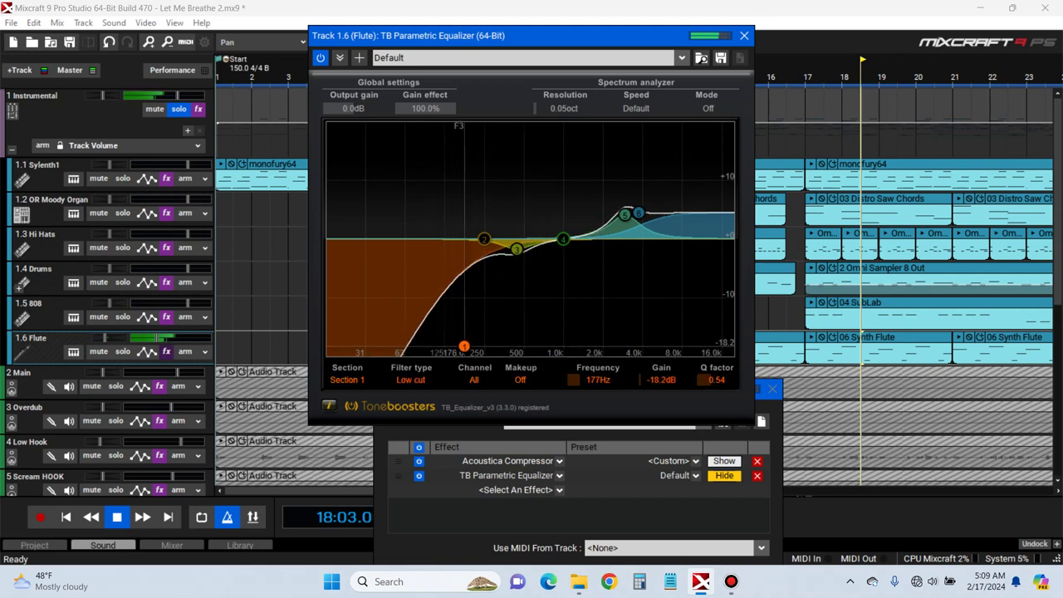
click(744, 36)
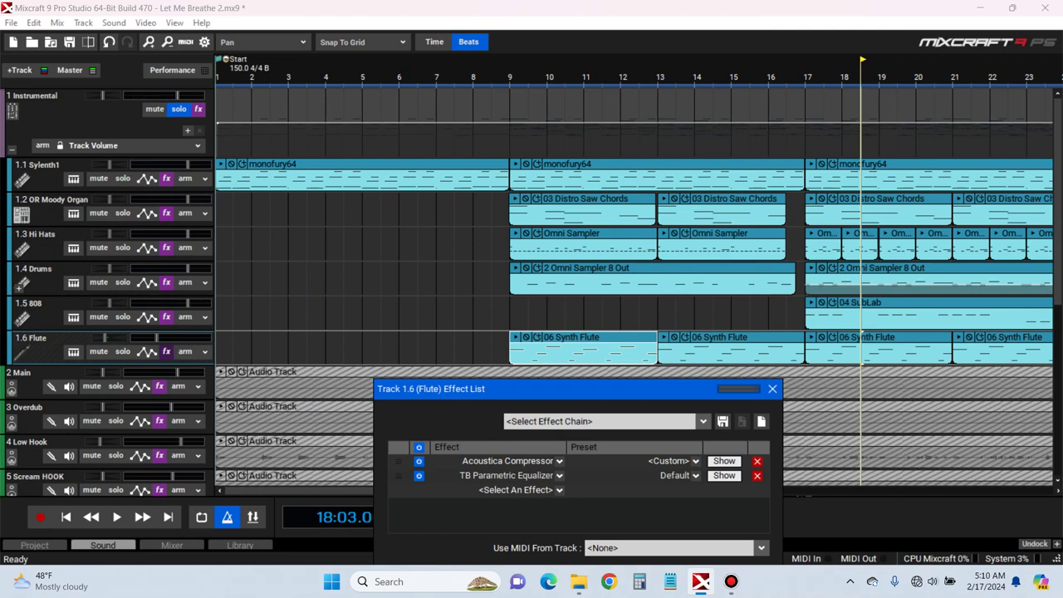
click(772, 388)
Play the full instrumental from measure 9 twice to check the balance of the tracks
scroll(772, 388, down, 3)
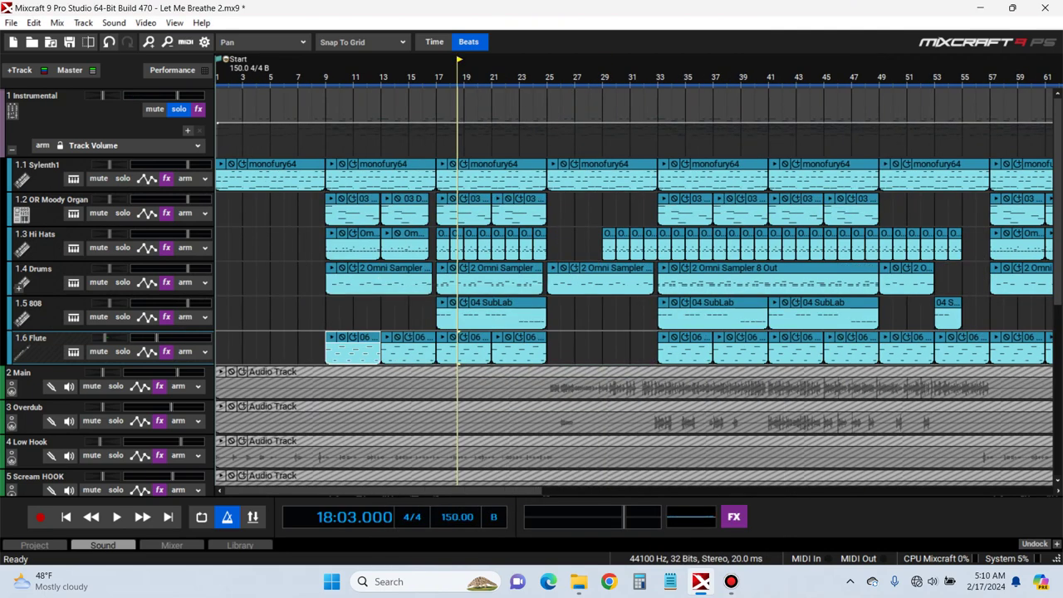
click(326, 315)
key(space)
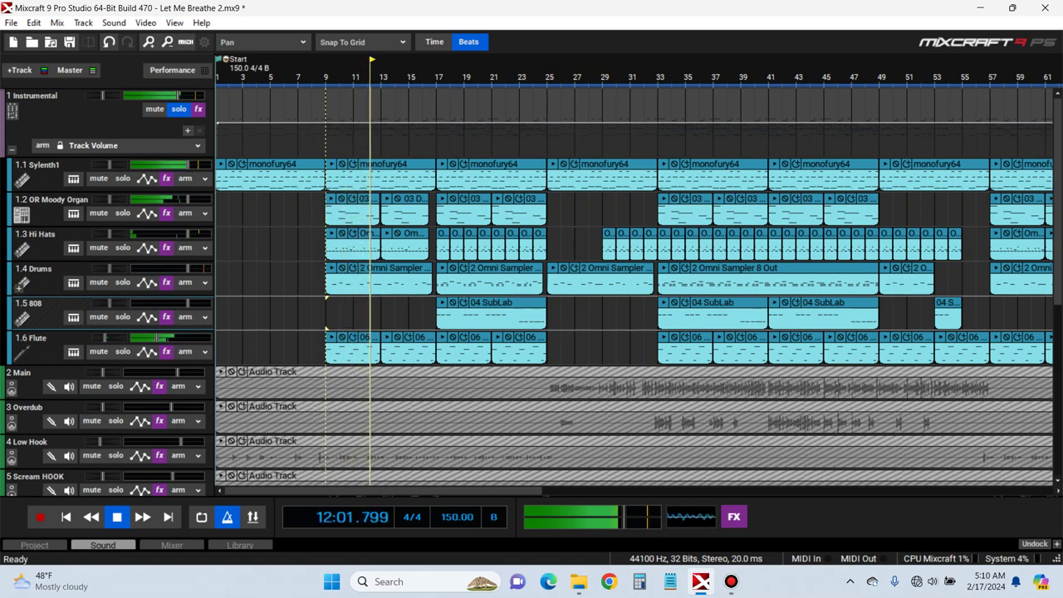
key(space)
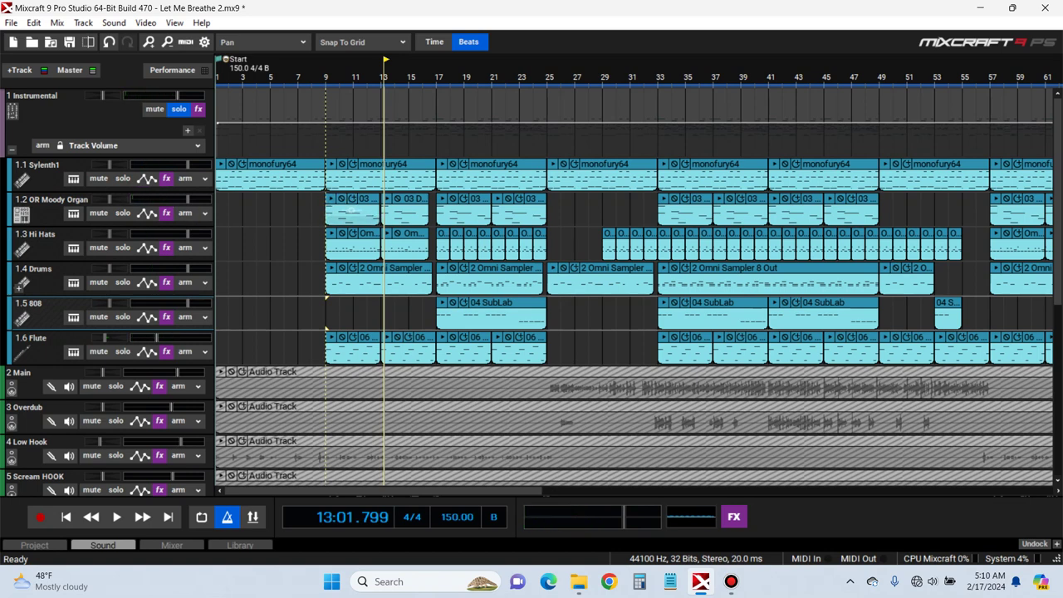
click(324, 212)
key(space)
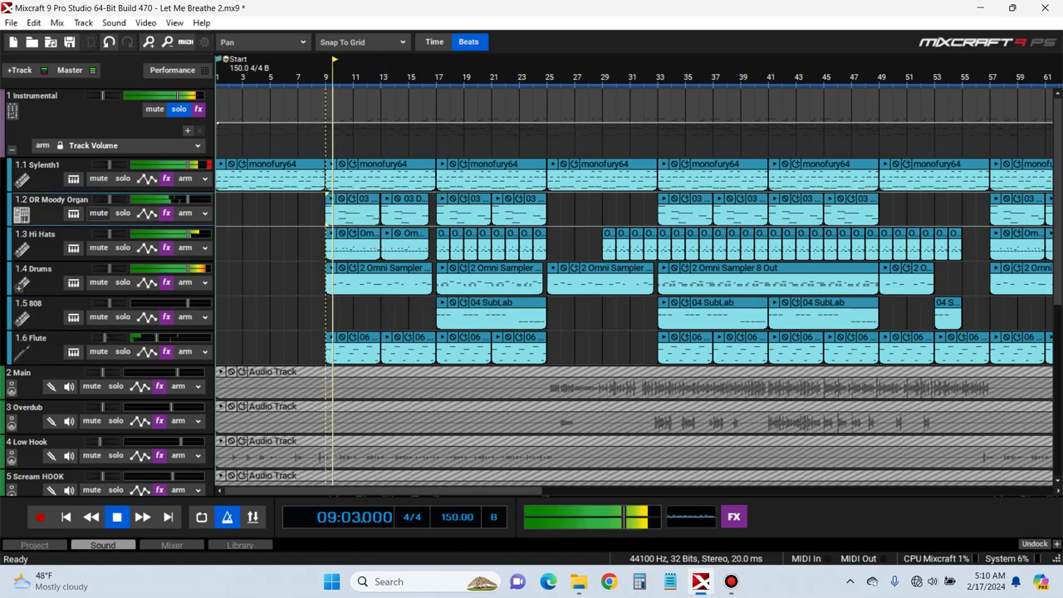
key(space)
Browse the ME80 Version 2 presets in the OR Moody Organ track's instrument settings and close them without choosing one
click(73, 214)
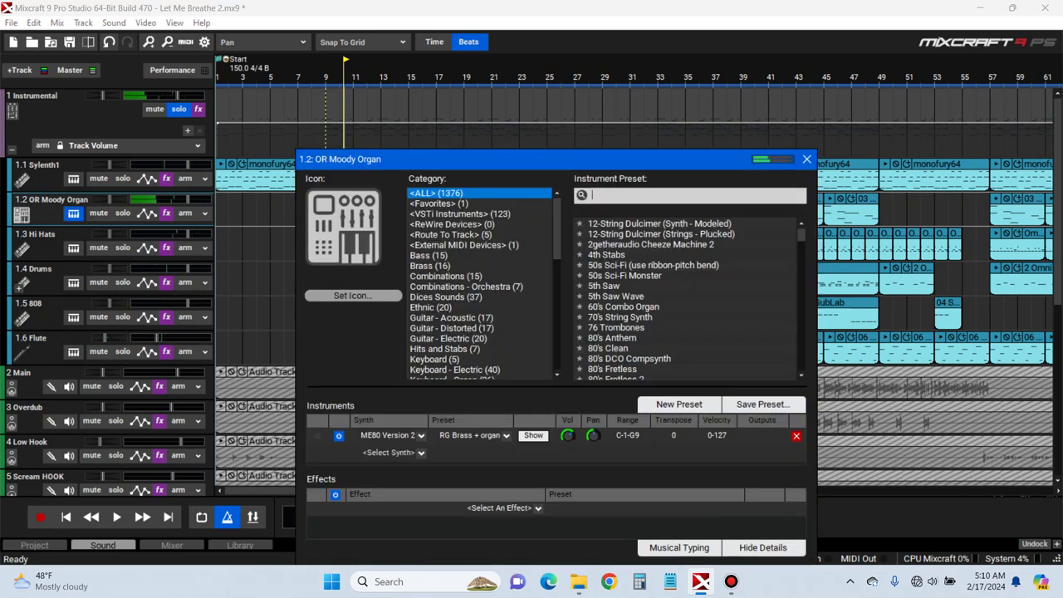
click(506, 435)
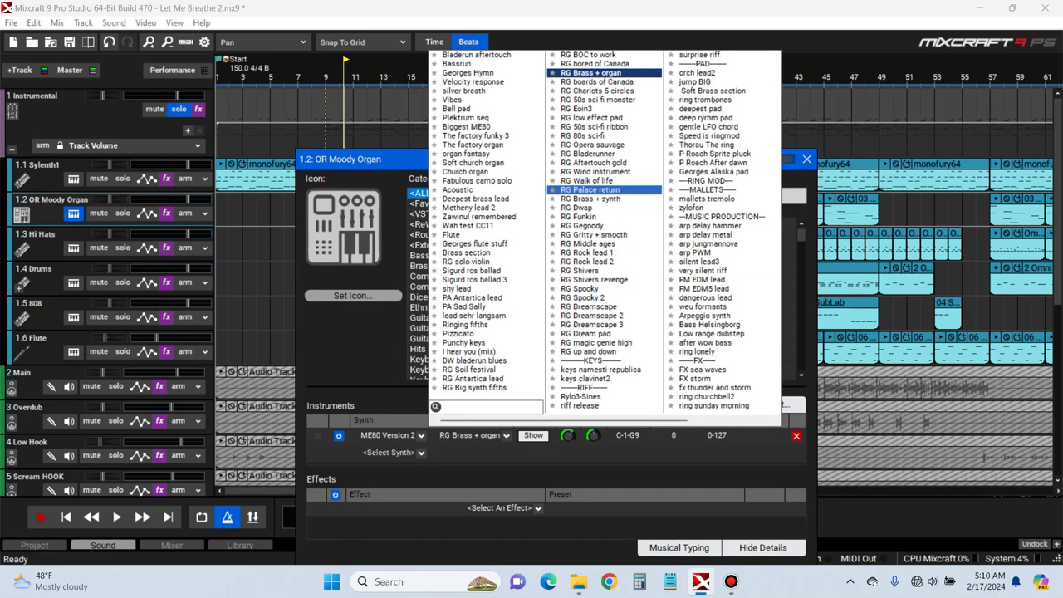
key(Escape)
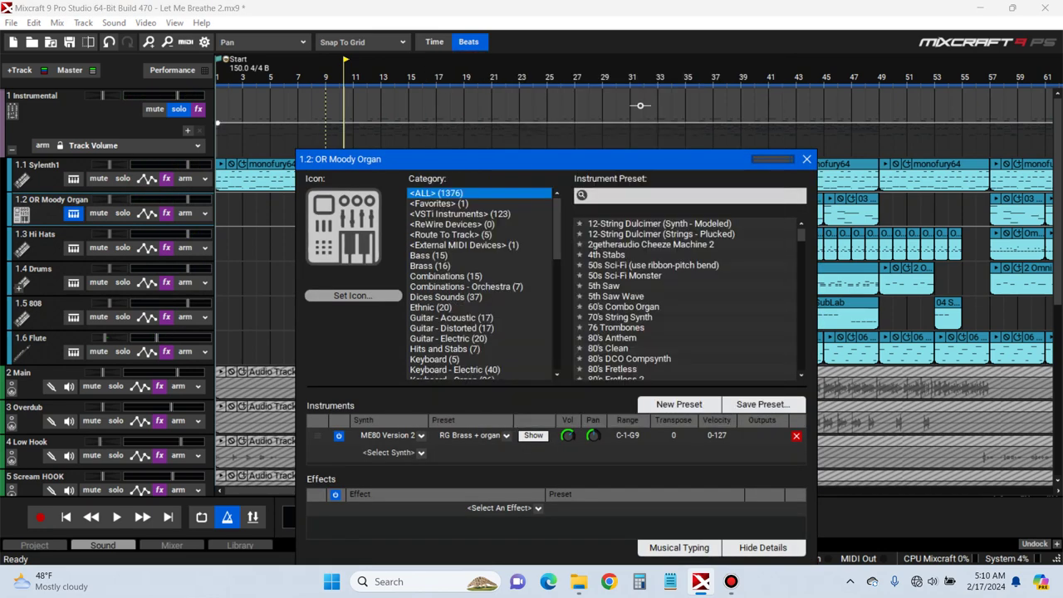
key(Escape)
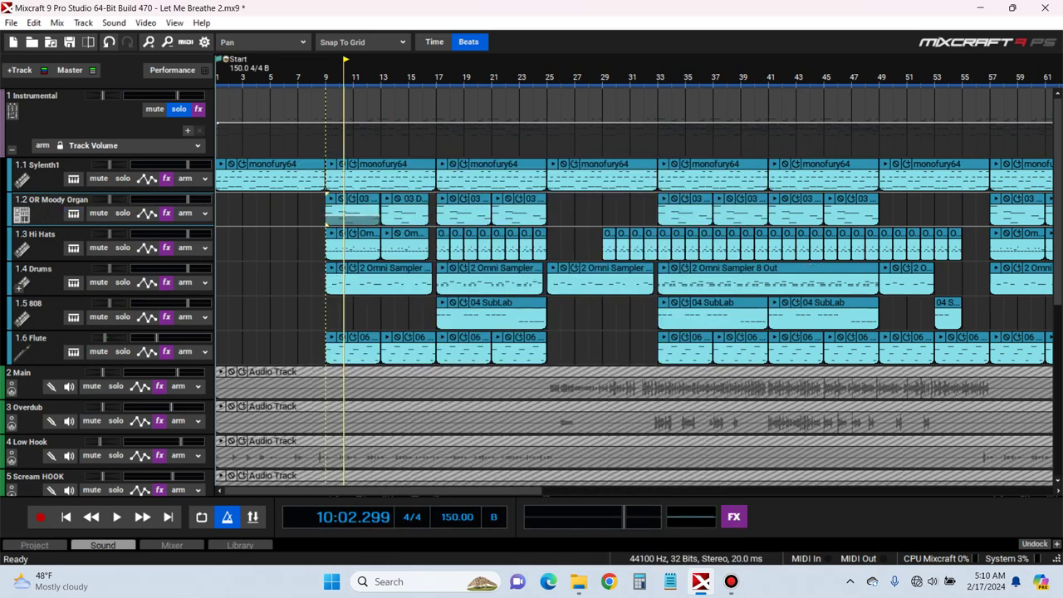
Resume playback of the instrumental and listen to the organ chords leading up to measure 15
key(space)
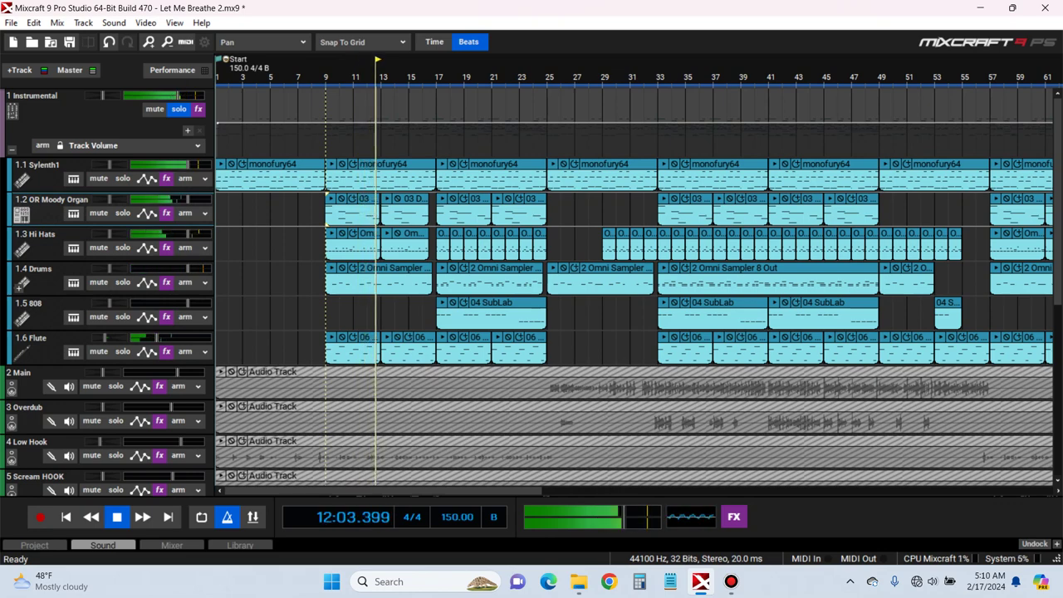
scroll(634, 282, up, 3)
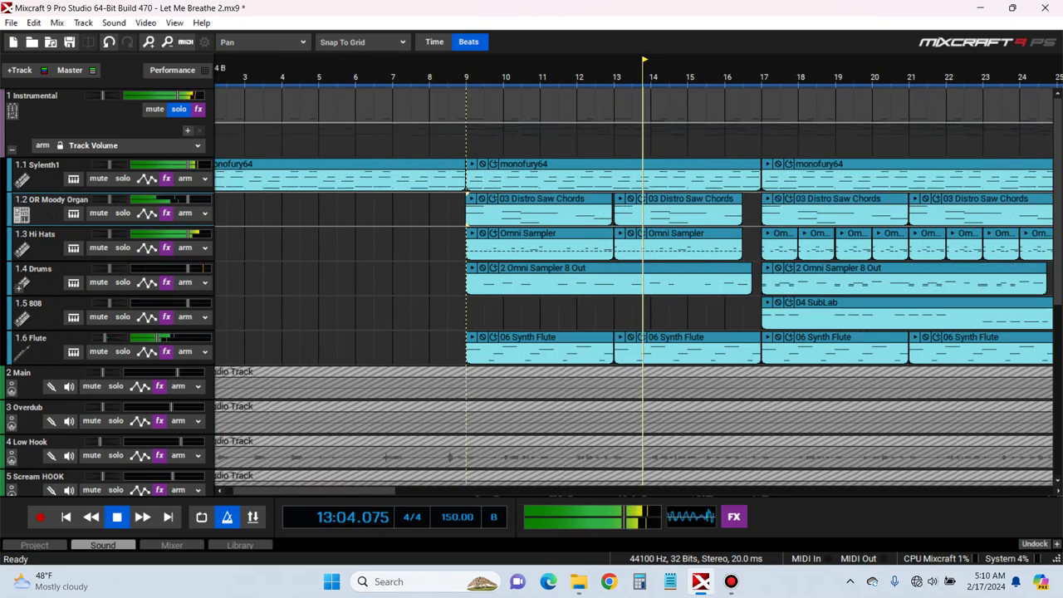
key(space)
Replace the 03 Distro Saw Chords clip at measure 9 of OR Moody Organ with a four-measure one, and play from just before it
click(539, 214)
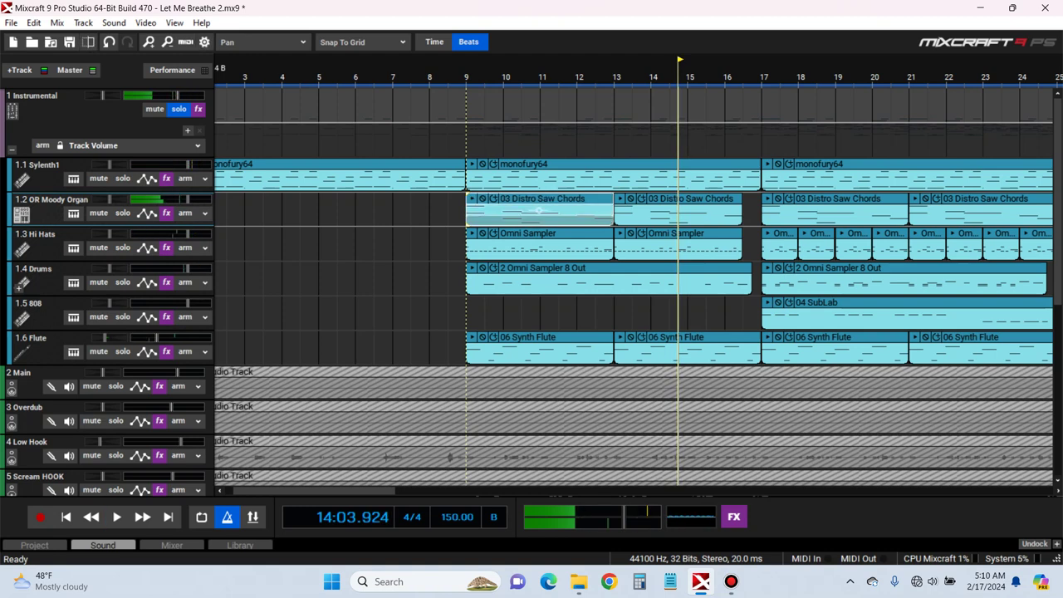
key(Delete)
click(677, 214)
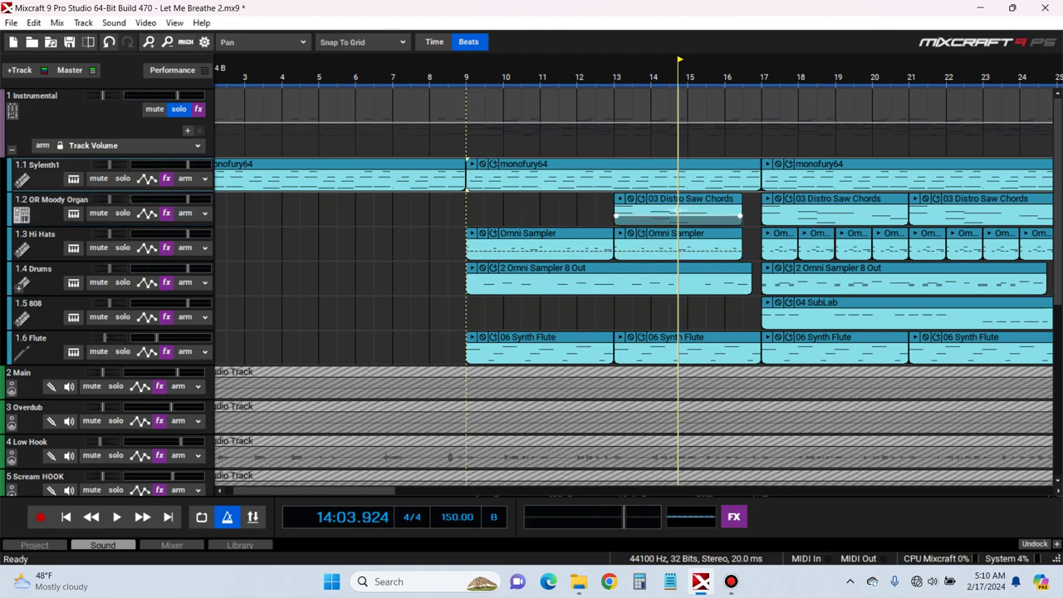
drag(677, 214, 530, 212)
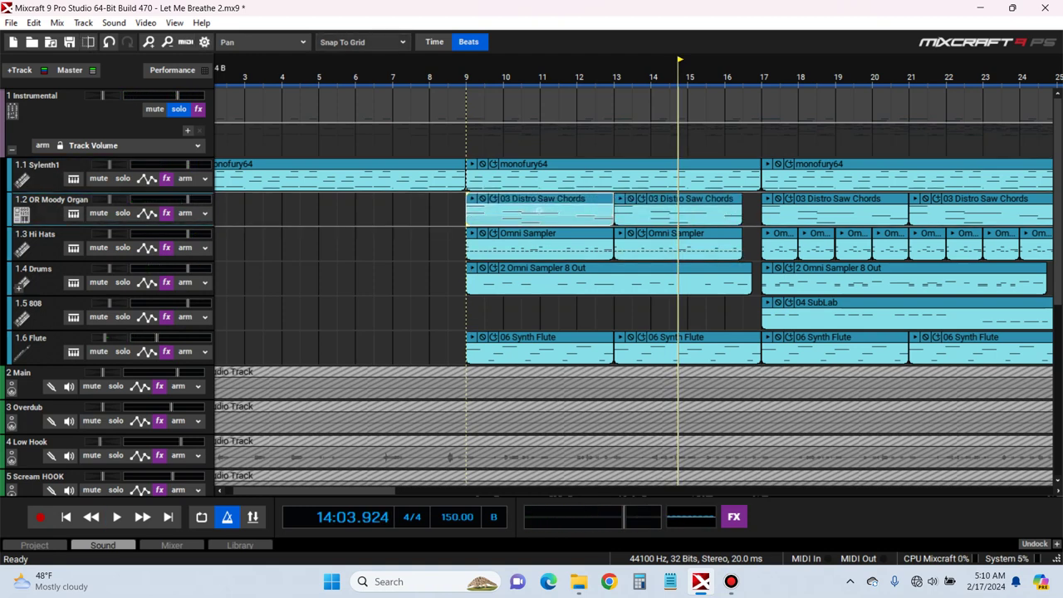
click(449, 224)
key(space)
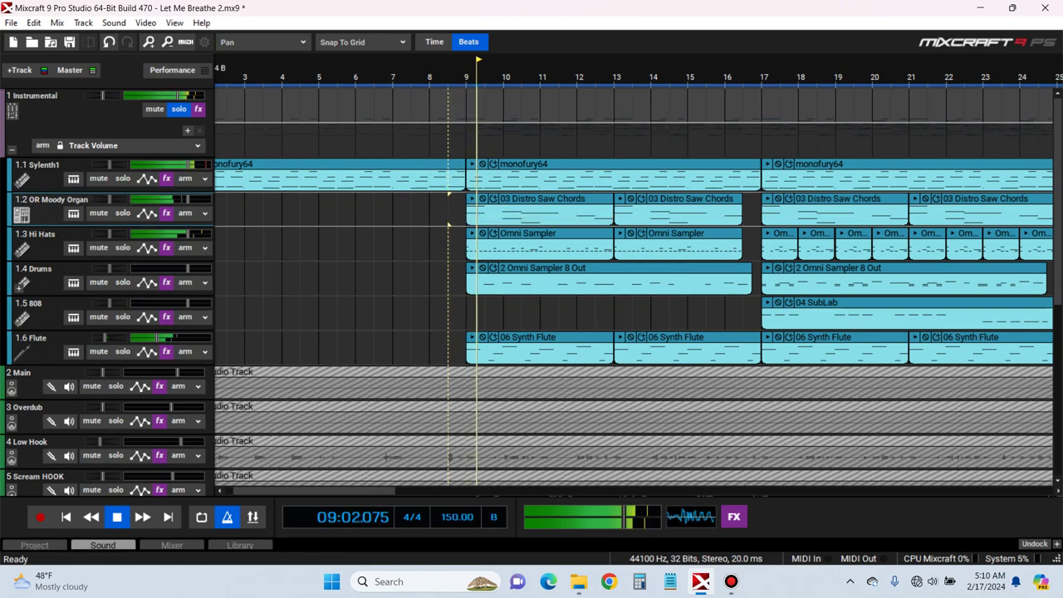
Set the 808 track's volume to -1.9 dB and replay the instrumental from measure 17 to check it
scroll(449, 224, down, 2)
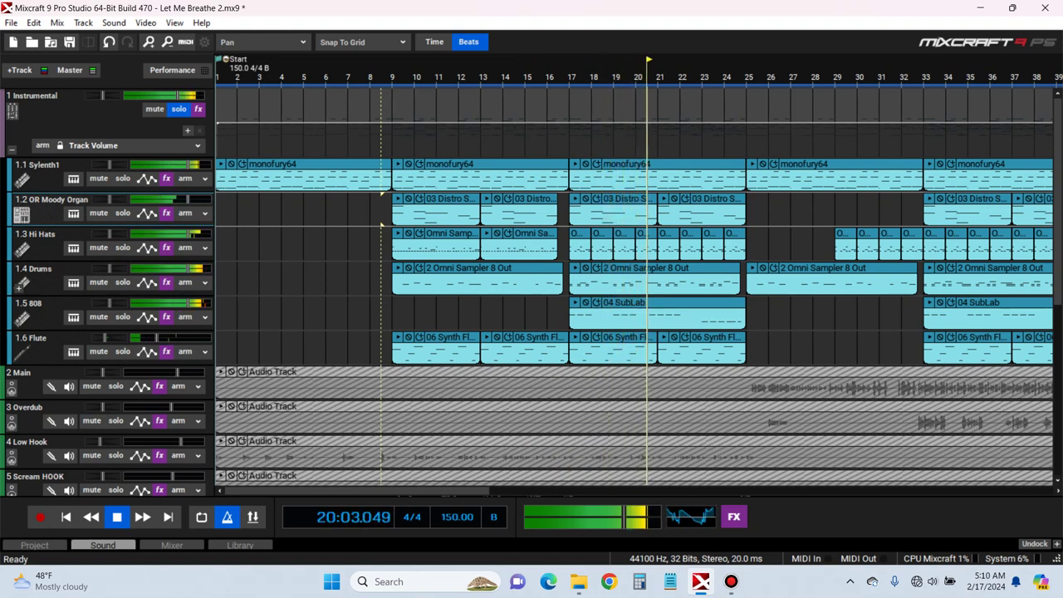
key(space)
click(188, 304)
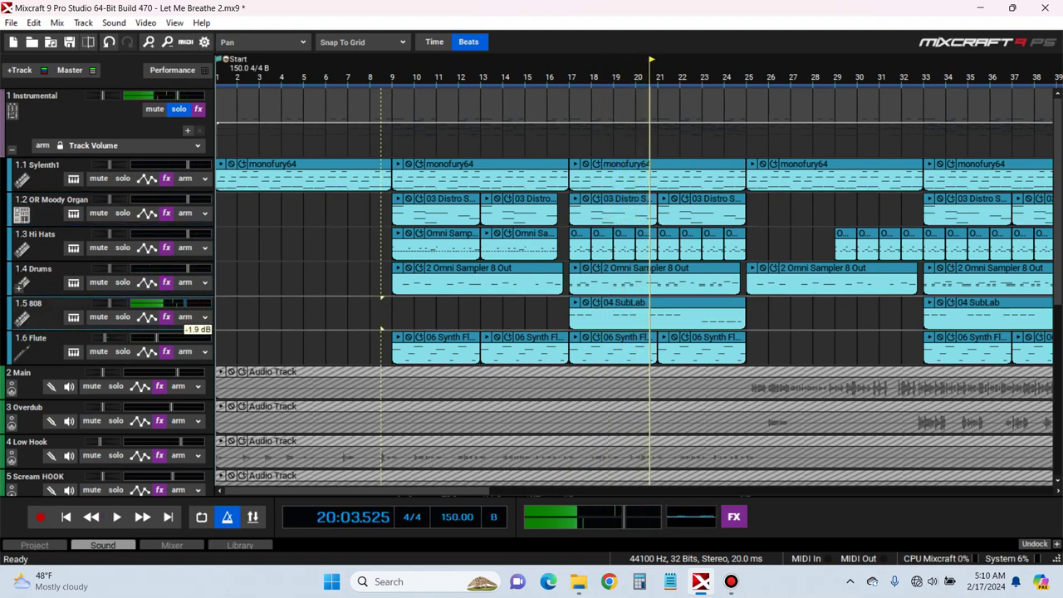
key(space)
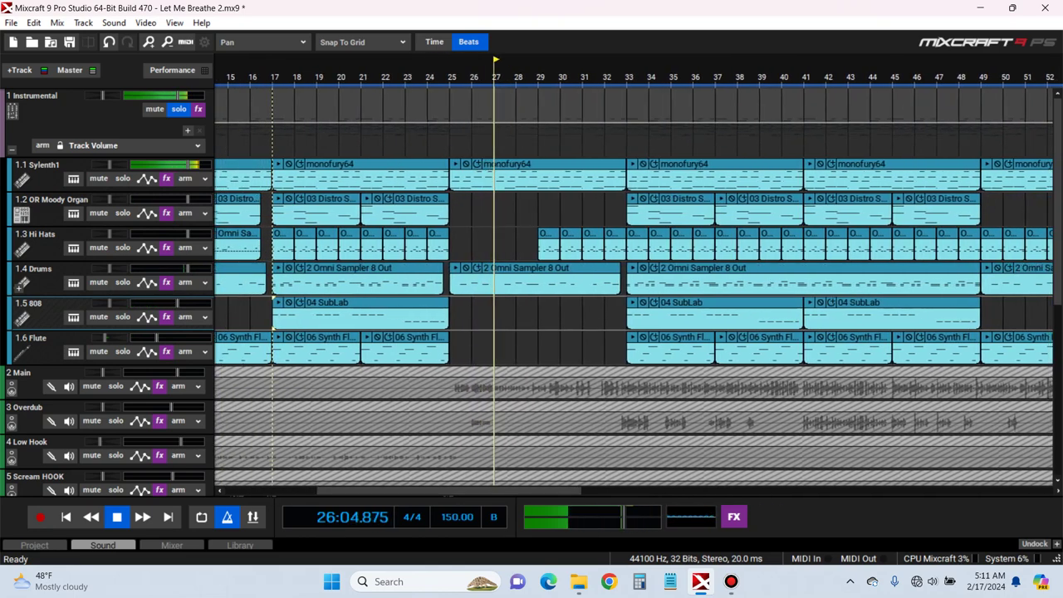
key(space)
key(space)
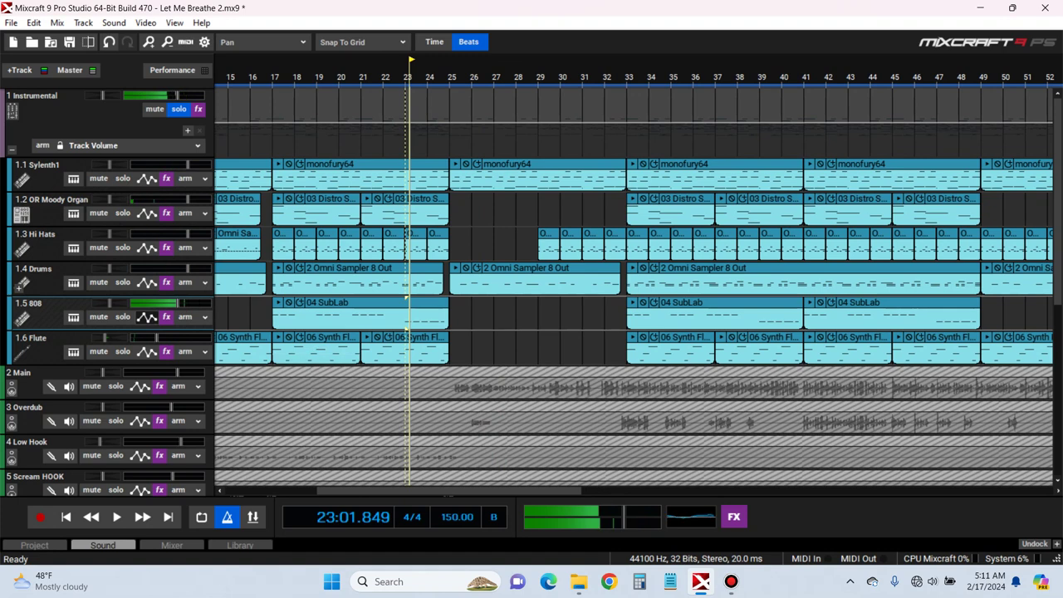
Automate the 808 track's volume to drop to minimum at measure 25 and return to its previous level at measure 31
click(147, 317)
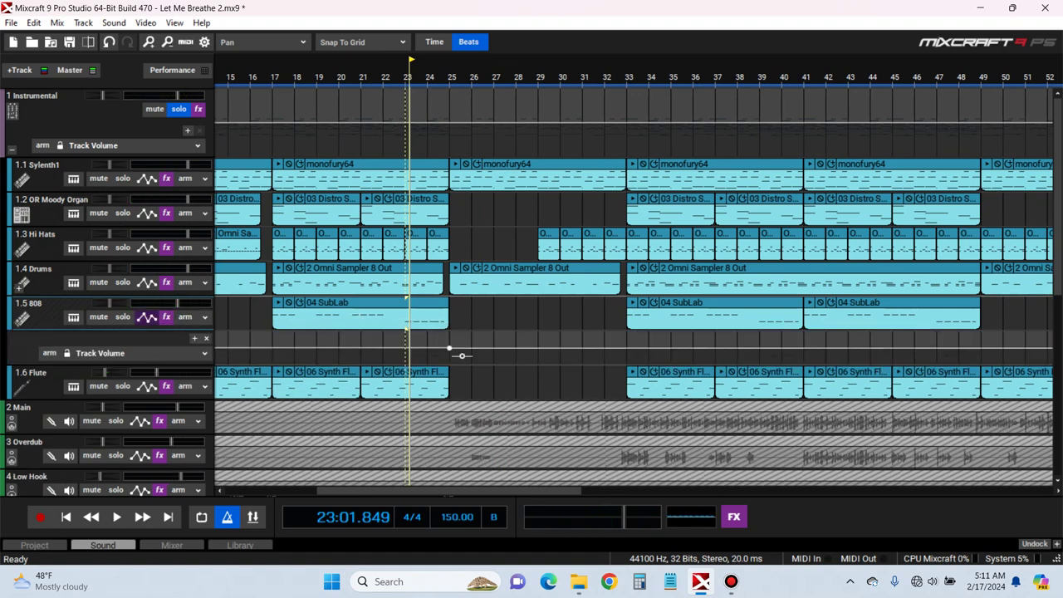
drag(462, 356, 462, 371)
drag(582, 362, 583, 352)
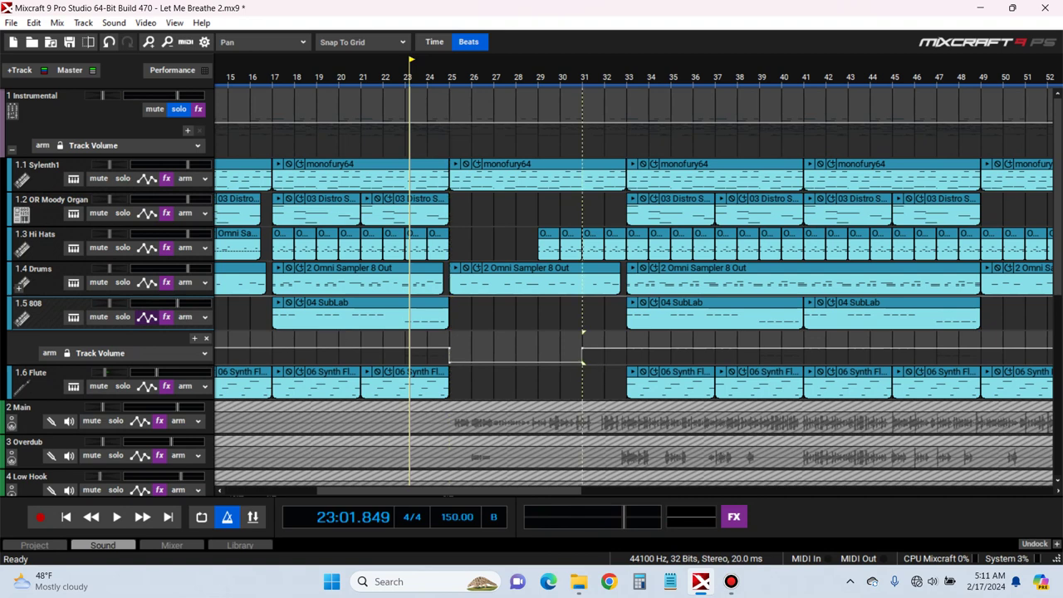
Play the transition into measure 25 from measures 23 and 24, and hide the 808 track's automation lane
key(space)
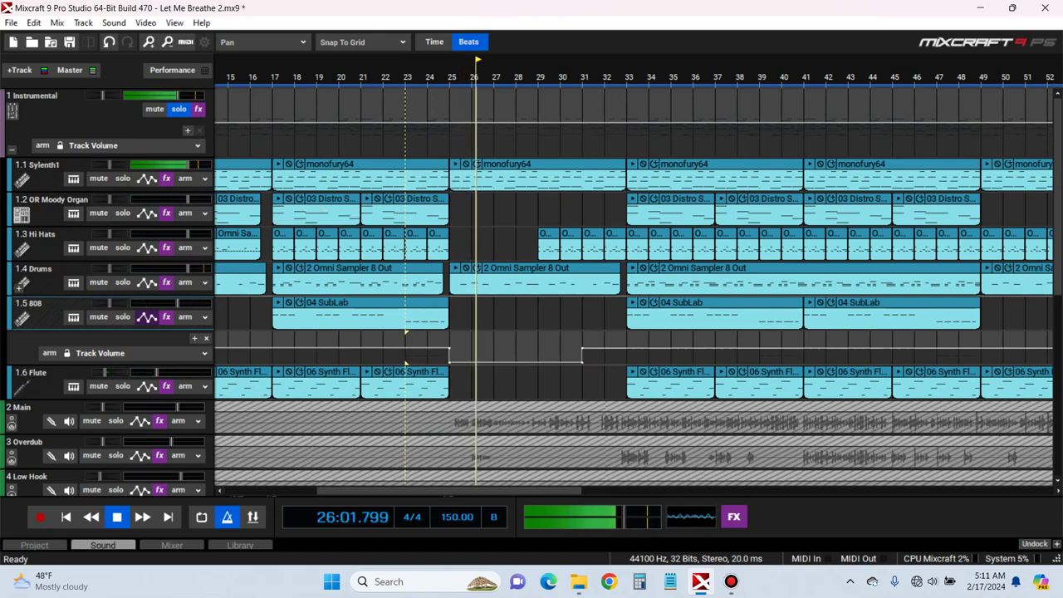
click(428, 341)
scroll(428, 341, up, 2)
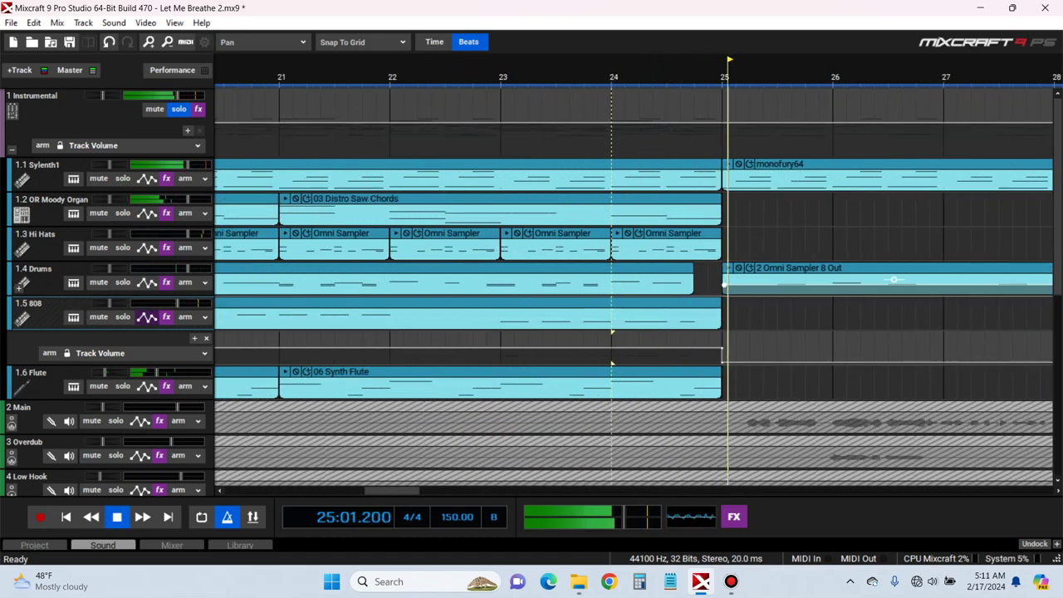
key(minus)
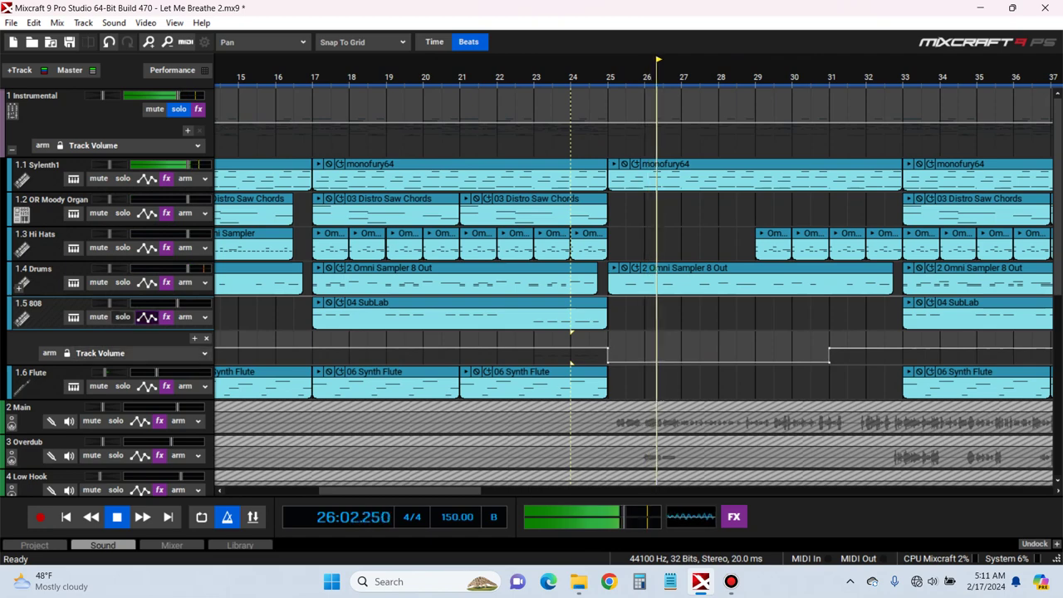
click(147, 317)
scroll(573, 323, down, 1)
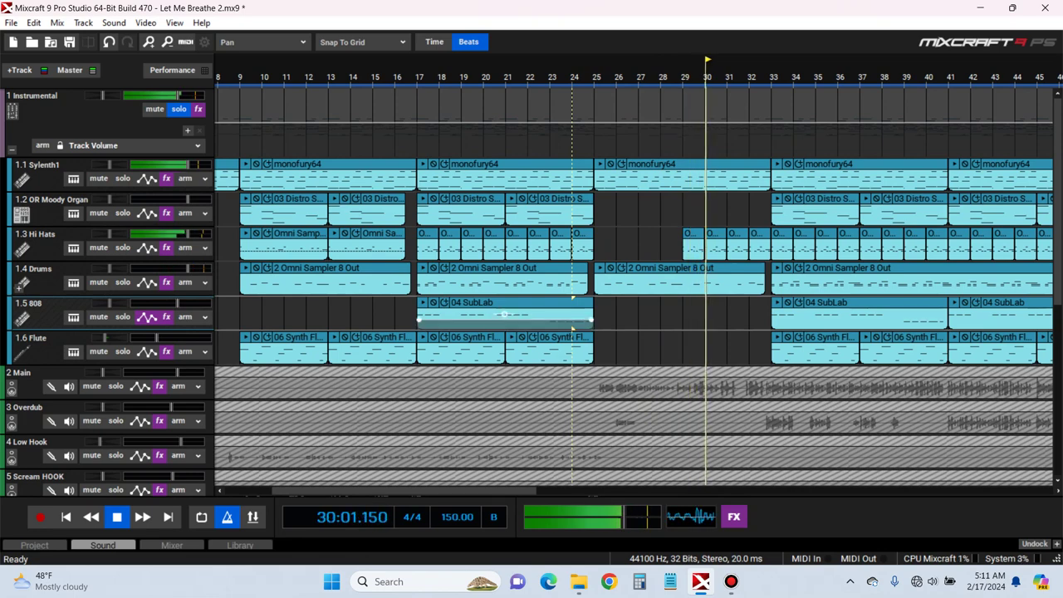
key(space)
Boost the Hi Hats' highs with sections 5 and 6 of the TB Parametric Equalizer, setting section 5 to 6320 Hz and 2.2 dB
click(166, 249)
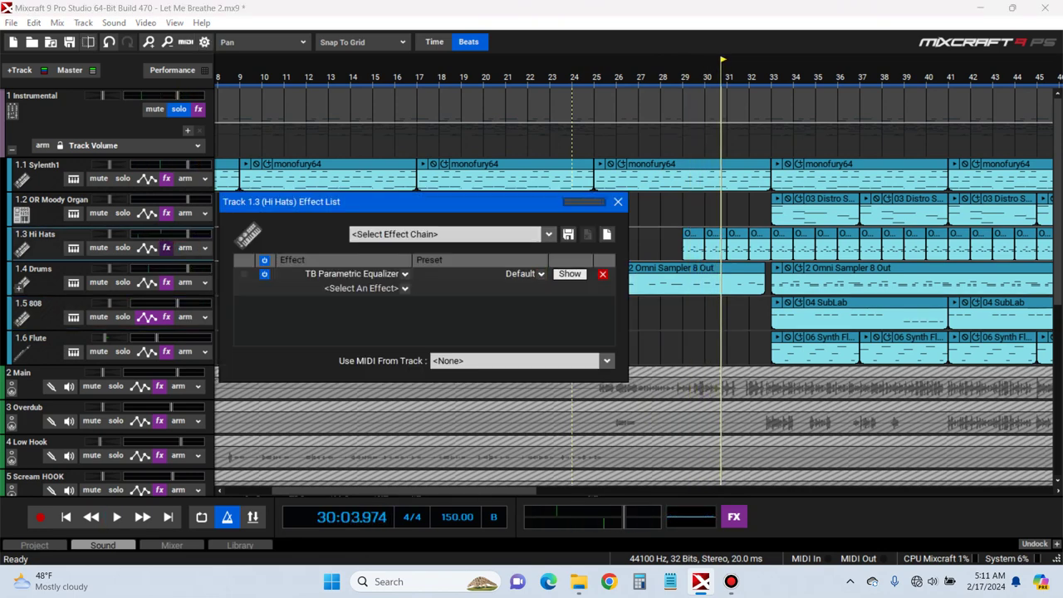
click(569, 274)
drag(573, 202, 327, 108)
click(618, 202)
drag(211, 107, 239, 139)
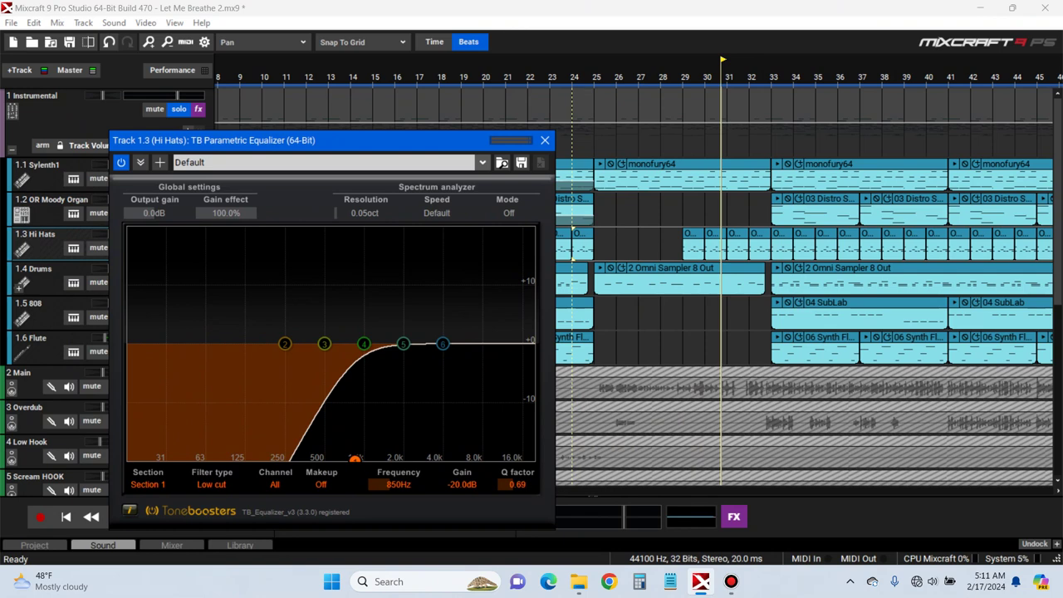
key(space)
drag(443, 343, 468, 331)
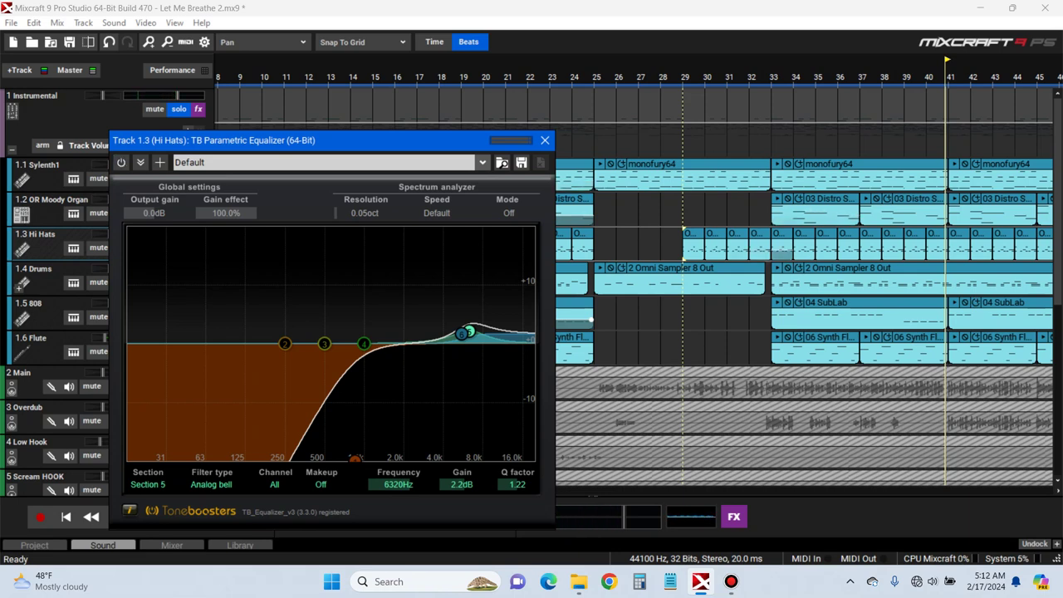
Play the Hi Hats soloed from measure 29 to check their equalization, and close the equalizer window
click(777, 268)
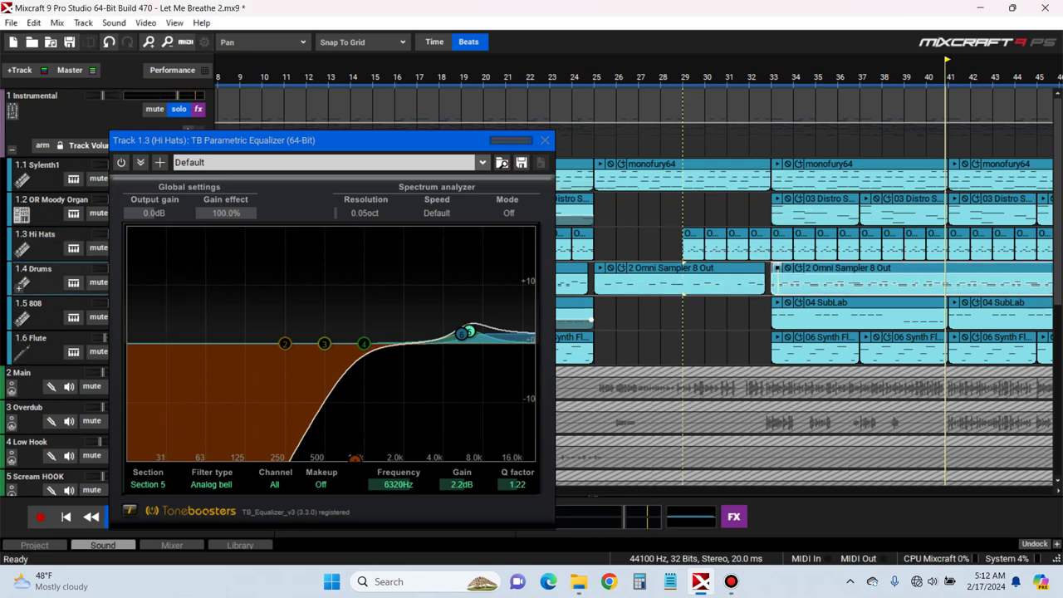
click(684, 210)
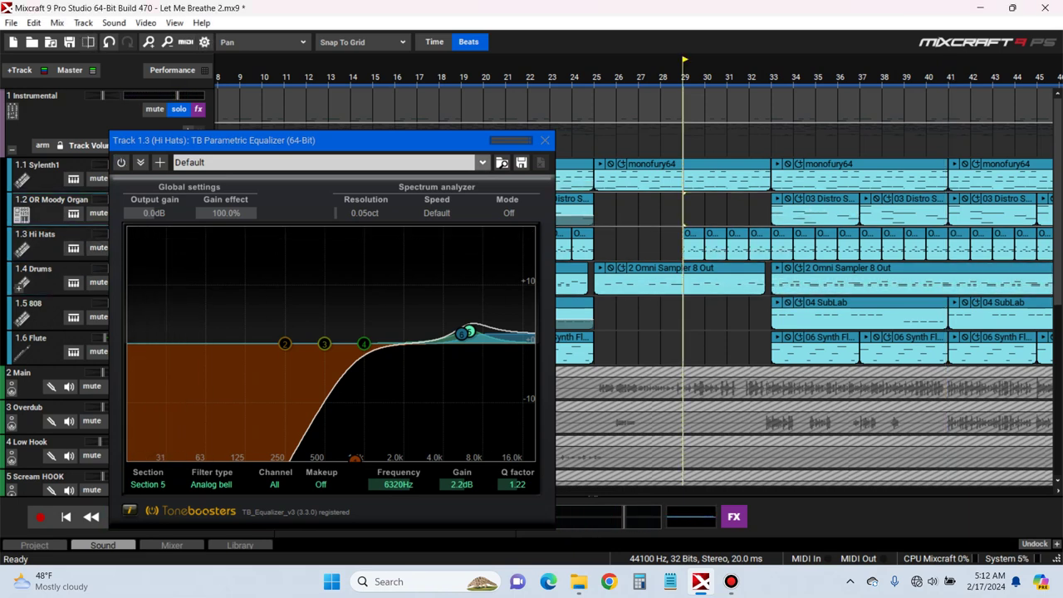
drag(374, 141, 444, 145)
click(123, 249)
key(space)
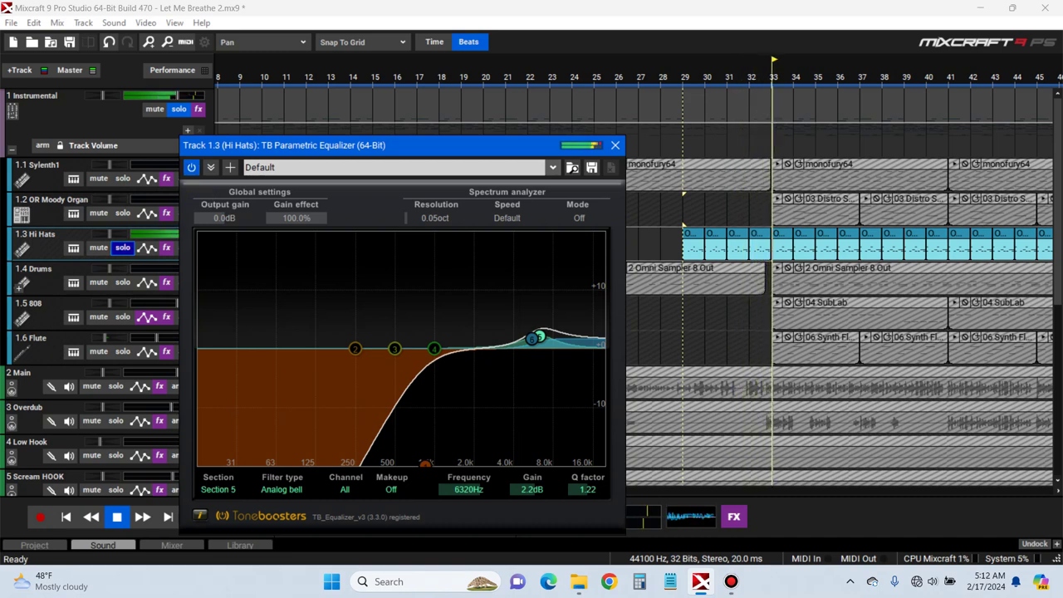
key(space)
click(123, 248)
click(615, 145)
Solo the Instrumental submix again and play it from measure 33 through measure 37
key(space)
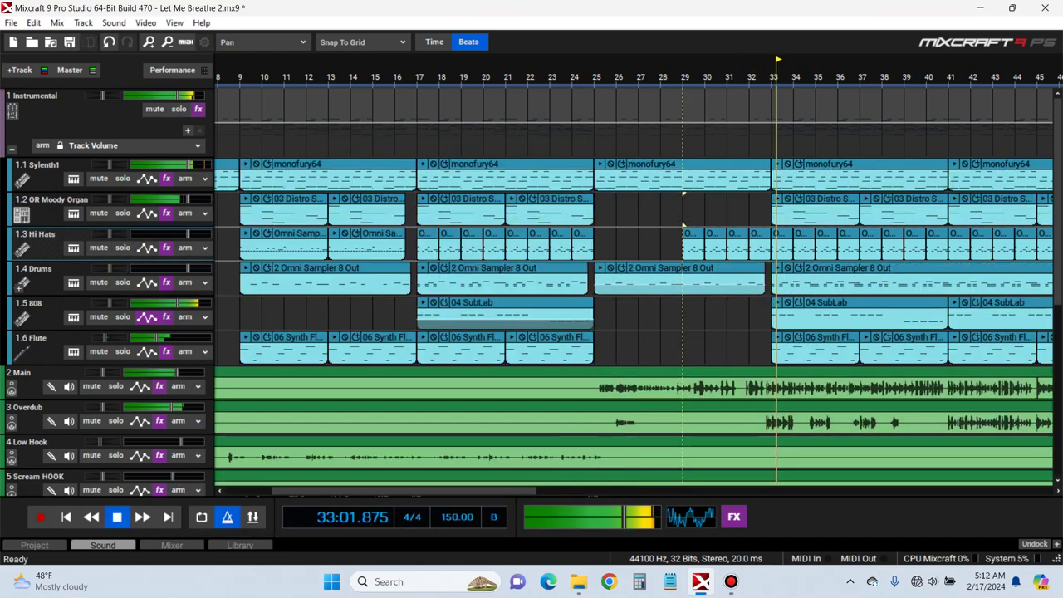
key(space)
click(178, 110)
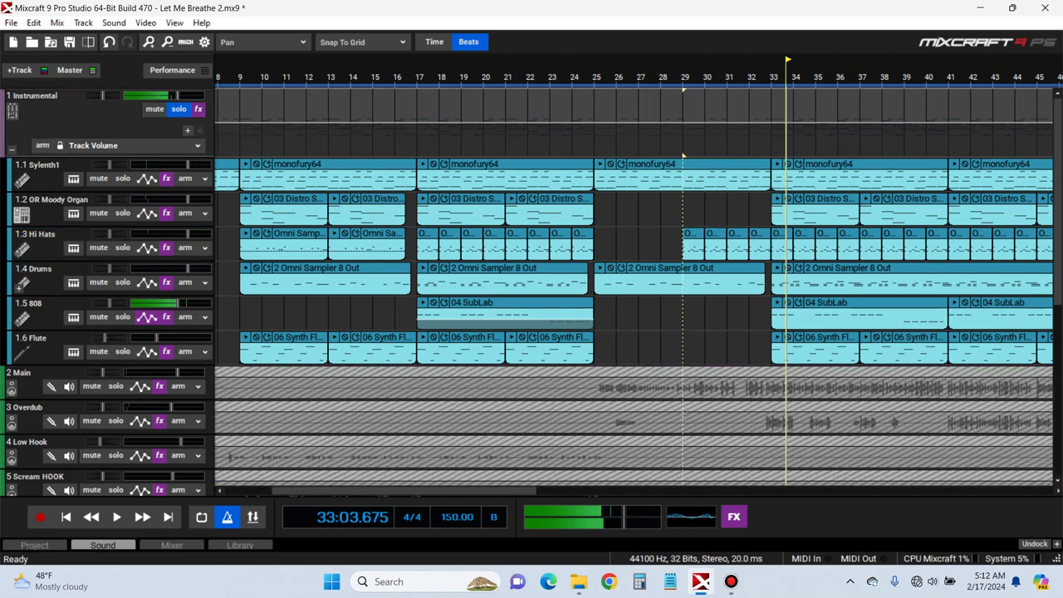
key(space)
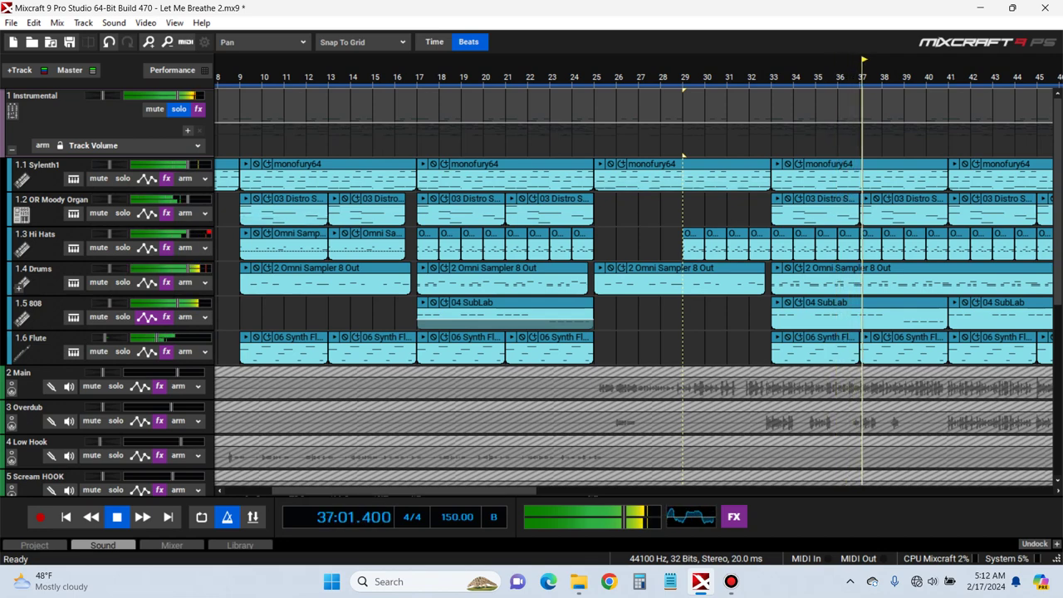
key(space)
Solo the OR Moody Organ track from measure 9, set its volume to -2.5 dB, and release its solo
click(123, 213)
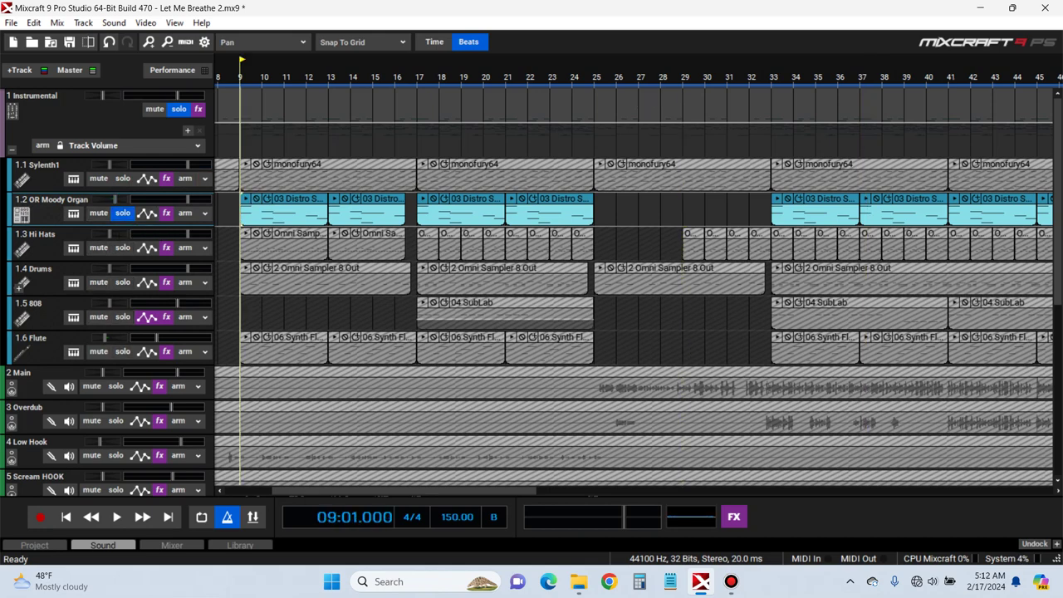
click(123, 212)
key(space)
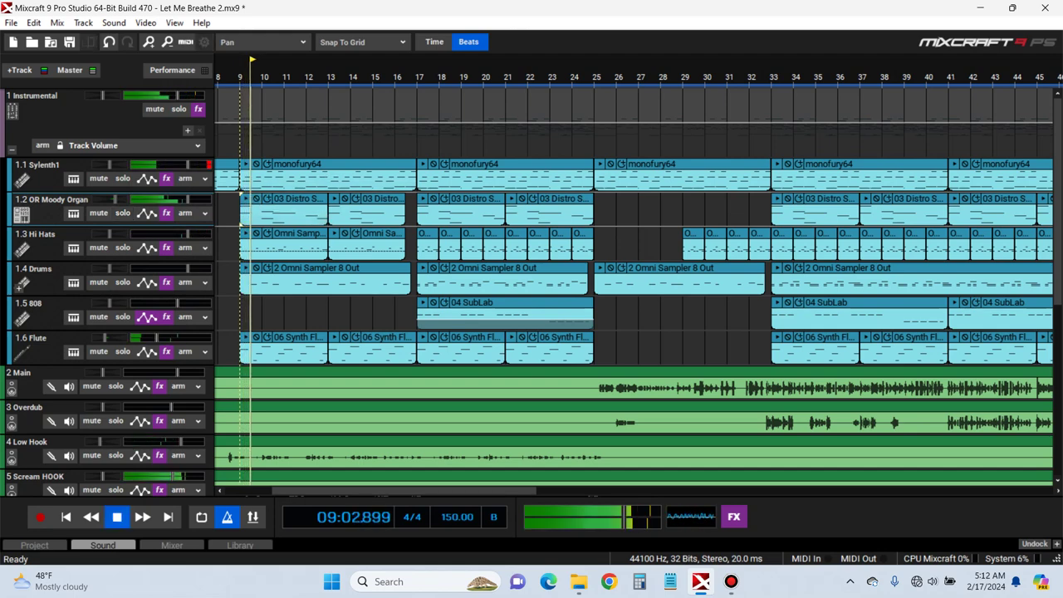
click(123, 212)
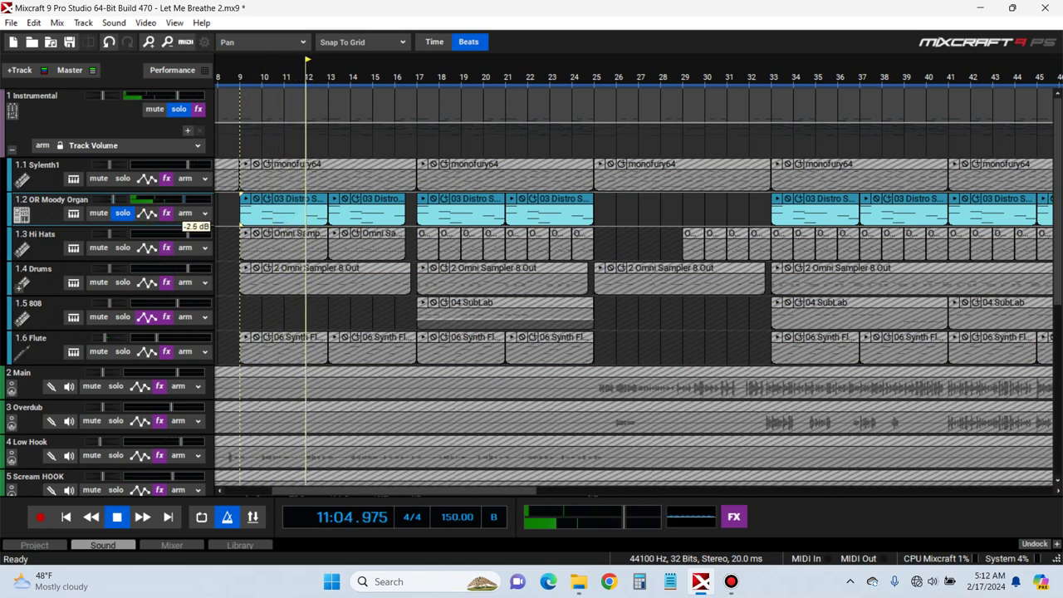
key(space)
click(123, 213)
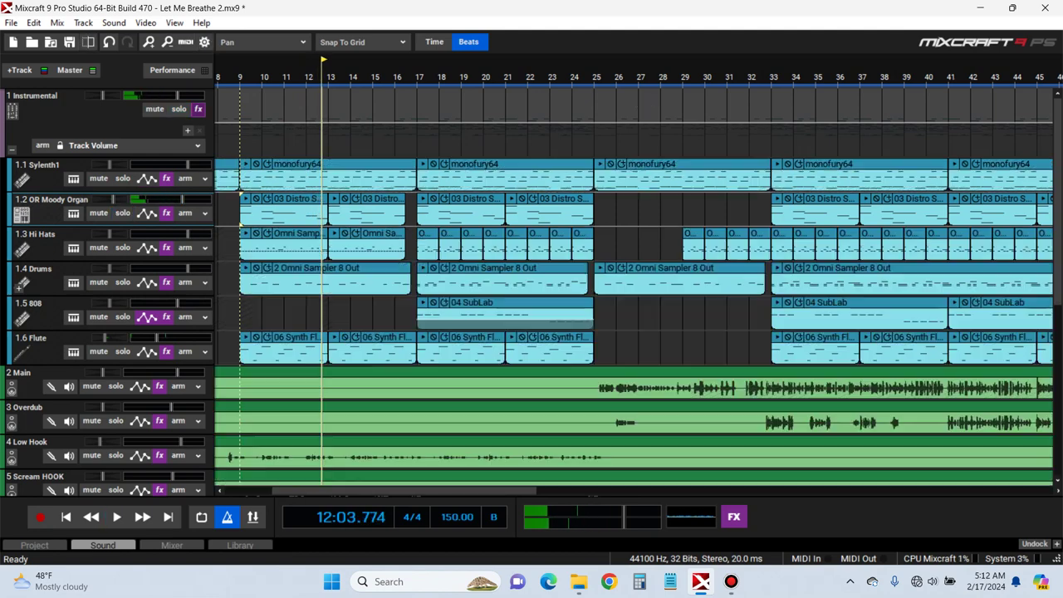
Solo the Instrumental submix, play it from measure 9, and adjust the OR Moody Organ track's panning
click(179, 110)
key(space)
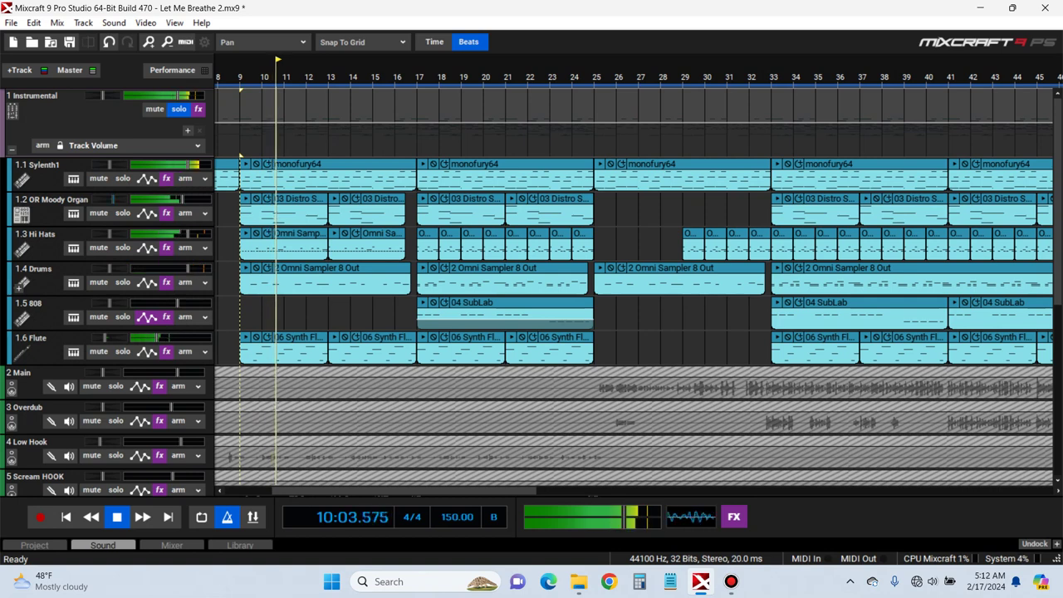
click(113, 199)
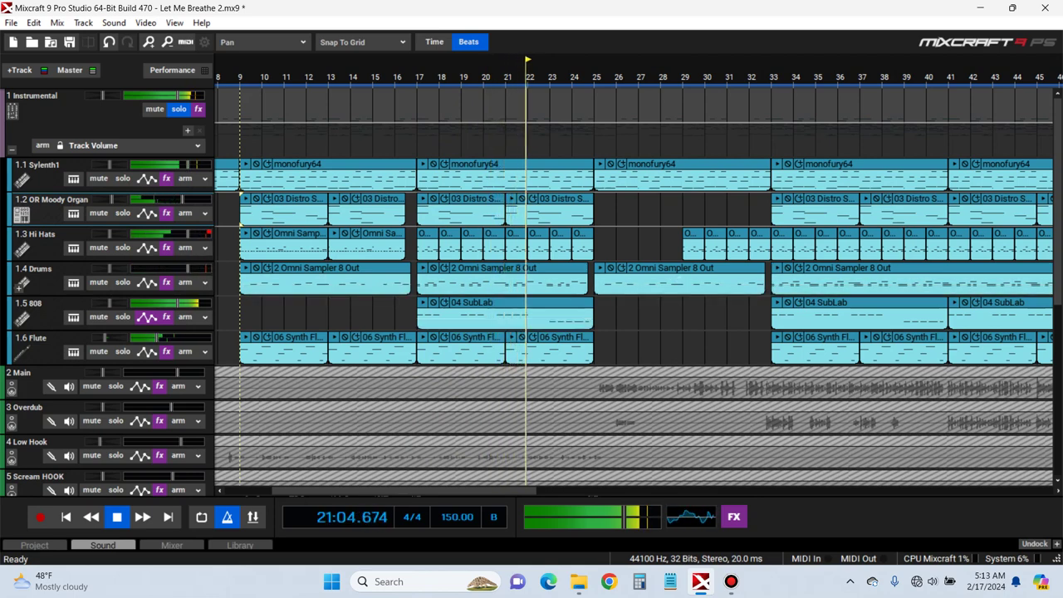
key(space)
Open the Drums track's Omni Sampler and audition its Kick 10 and Kick 6 pads
click(73, 282)
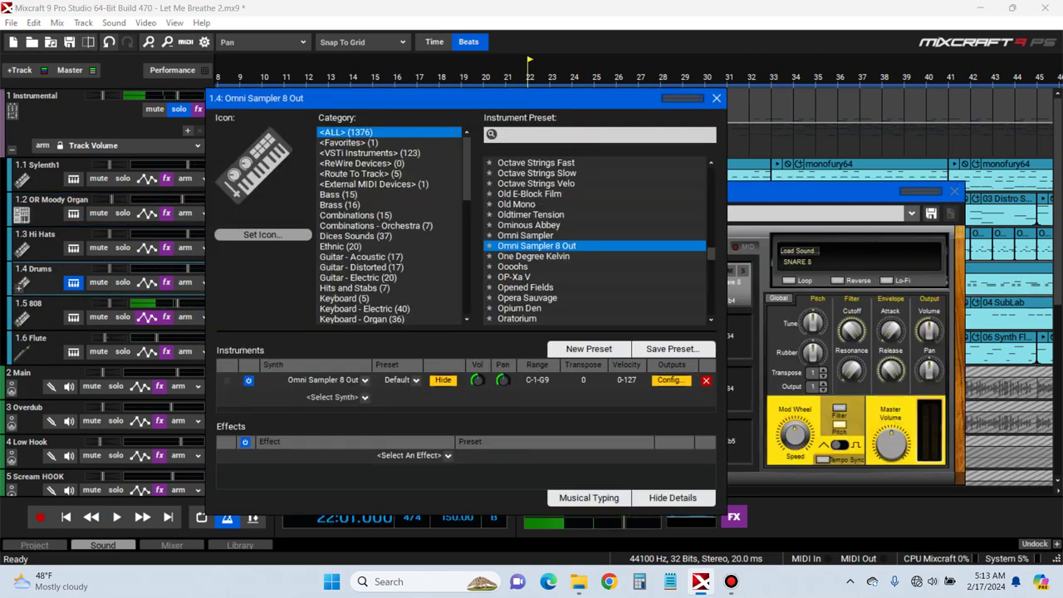
click(717, 98)
click(573, 287)
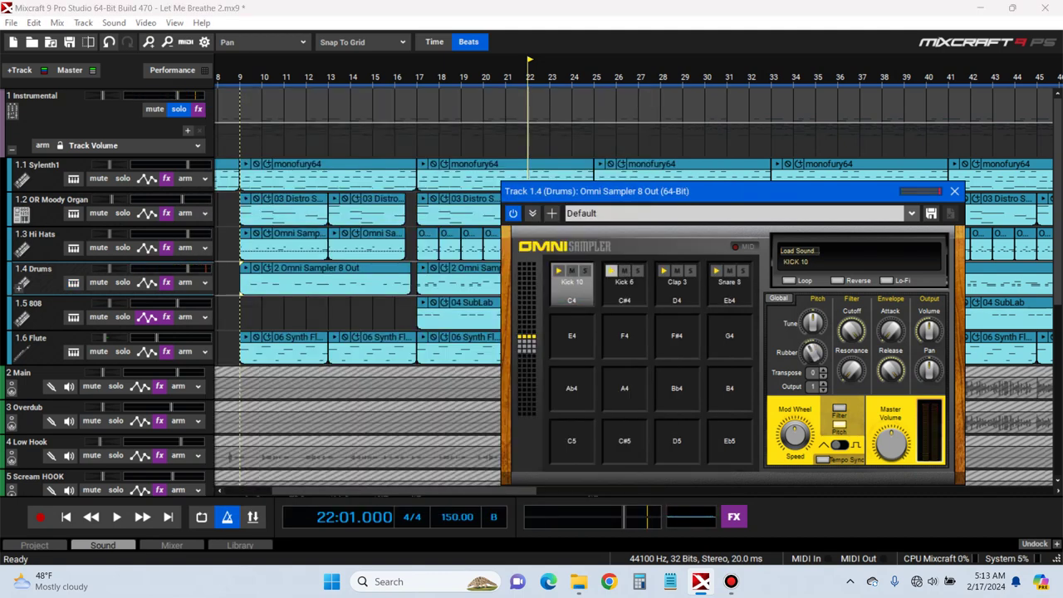
click(611, 270)
click(612, 271)
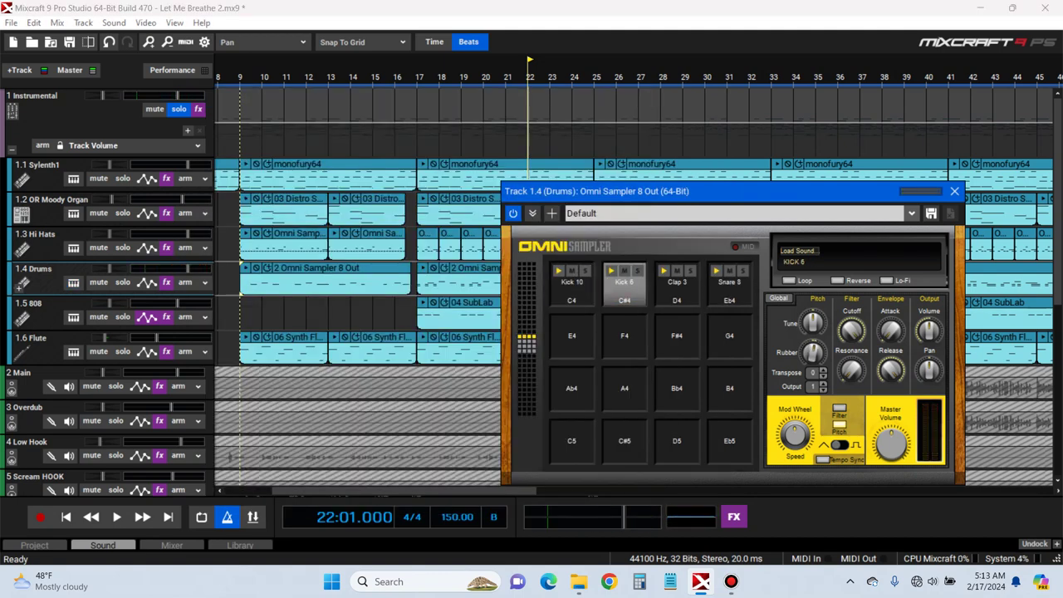
Set the Kick 10 pad's transpose to -7 in the Omni Sampler and audition it
click(571, 285)
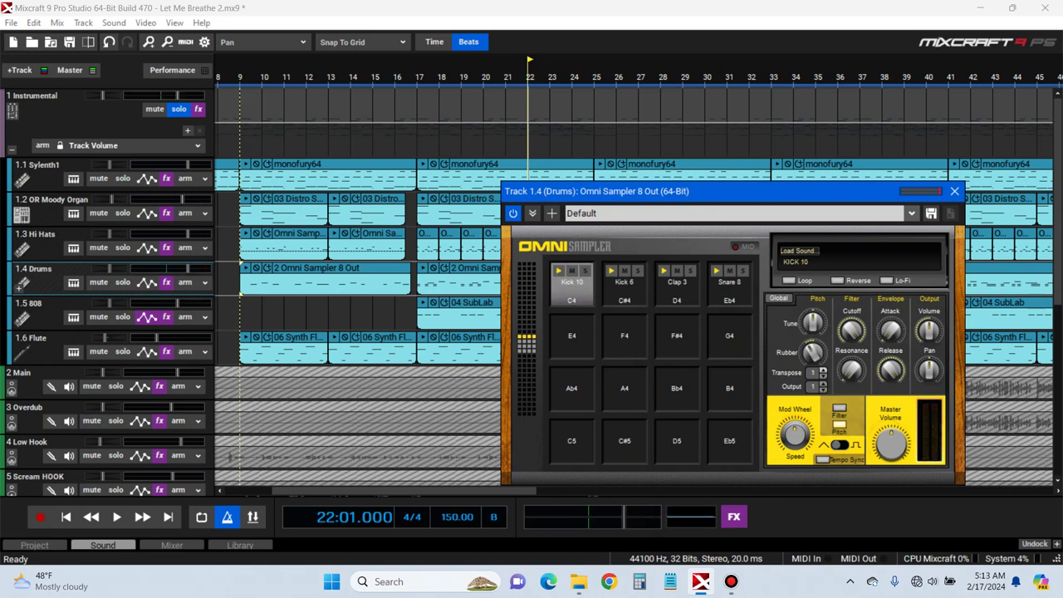
click(559, 271)
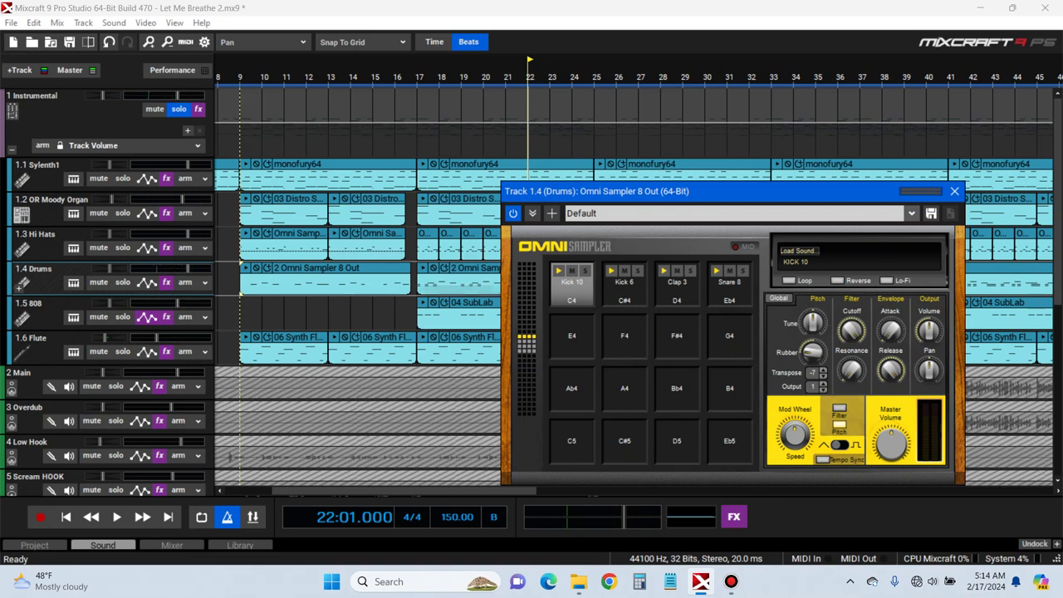
key(space)
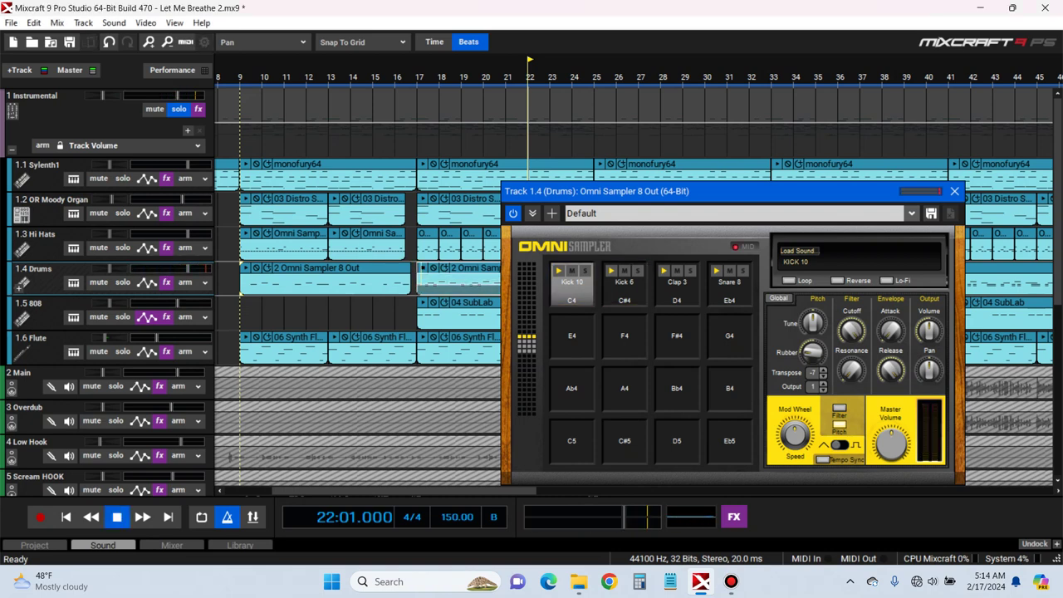
key(space)
Audition Kick 6 at different pitches, compare it with Kick 10, and set the Kick 6 pad's transpose to -2
click(612, 270)
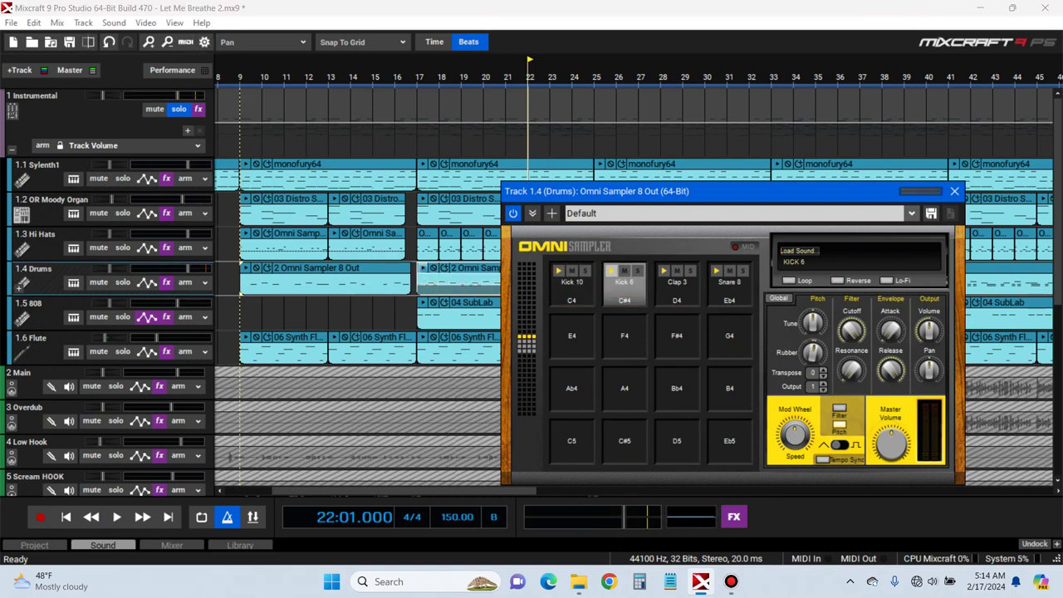
click(611, 271)
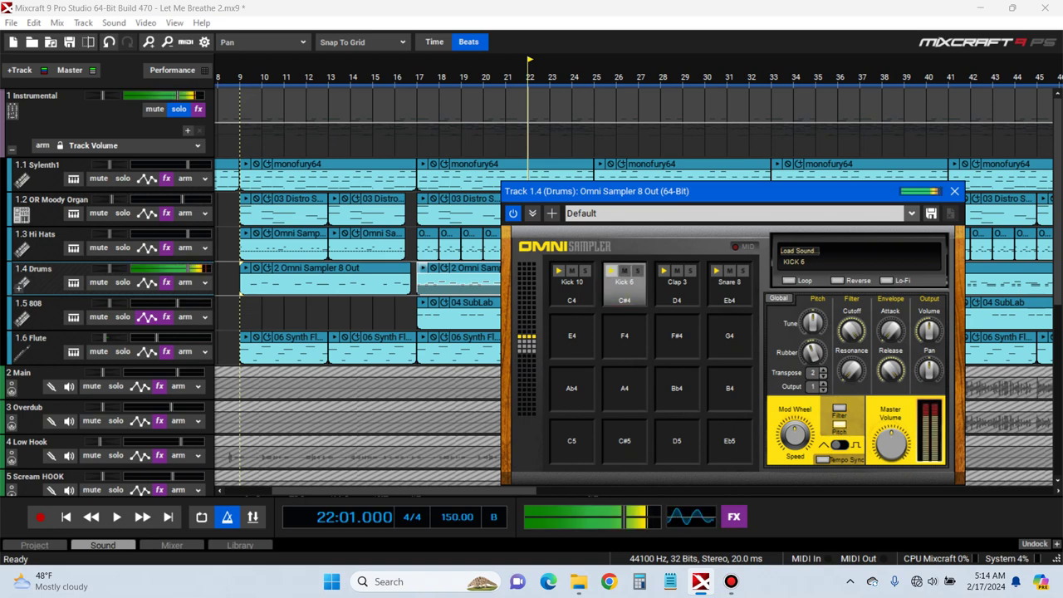
click(611, 271)
mouse_move(815, 374)
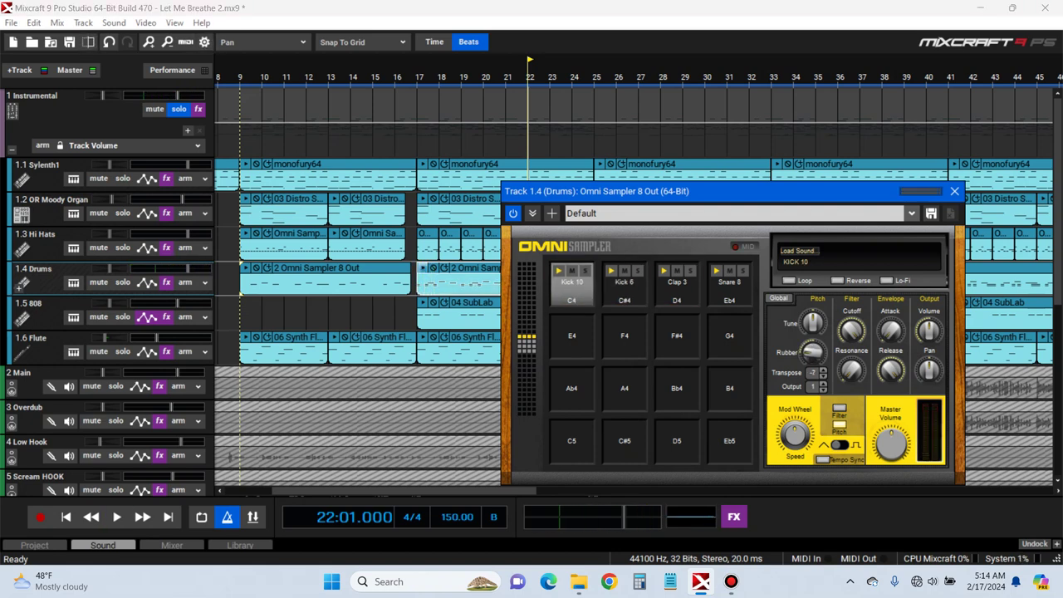
click(625, 288)
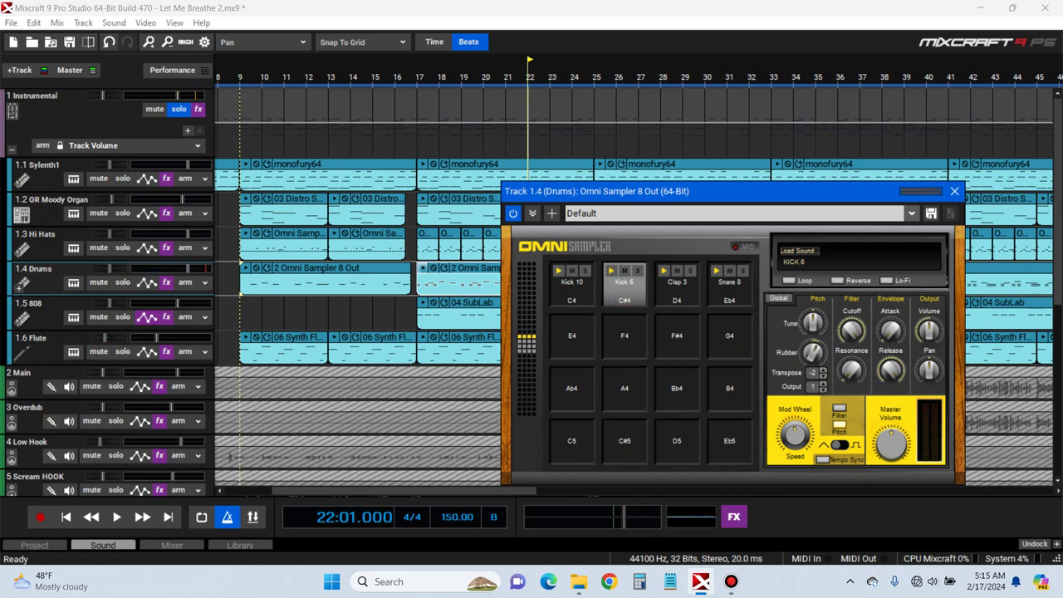
Audition the Drums clip at measure 17 to hear the Kick 10 and Kick 6 pads in the pattern
click(422, 268)
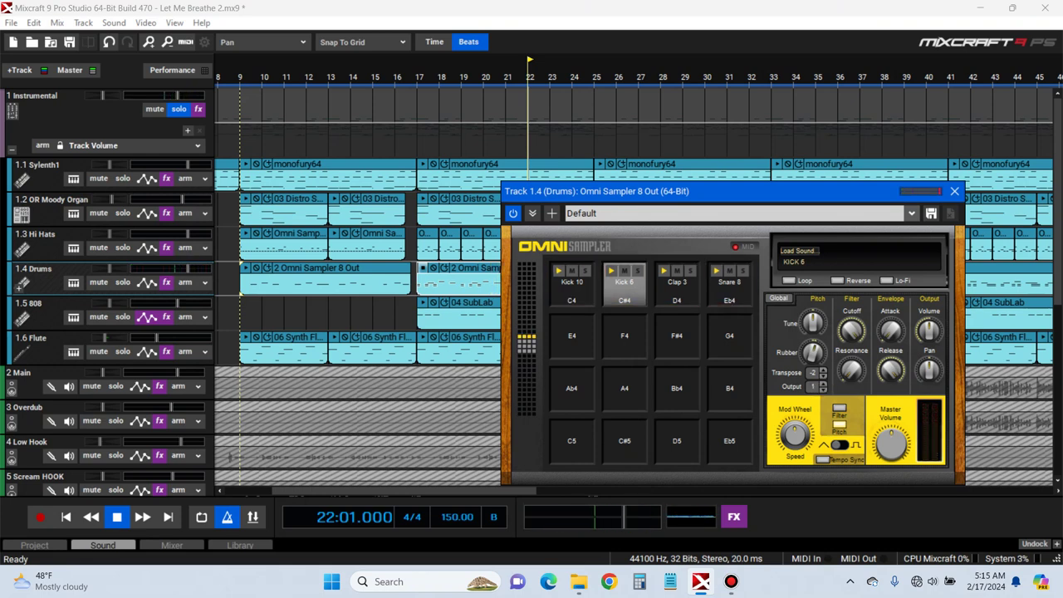
key(space)
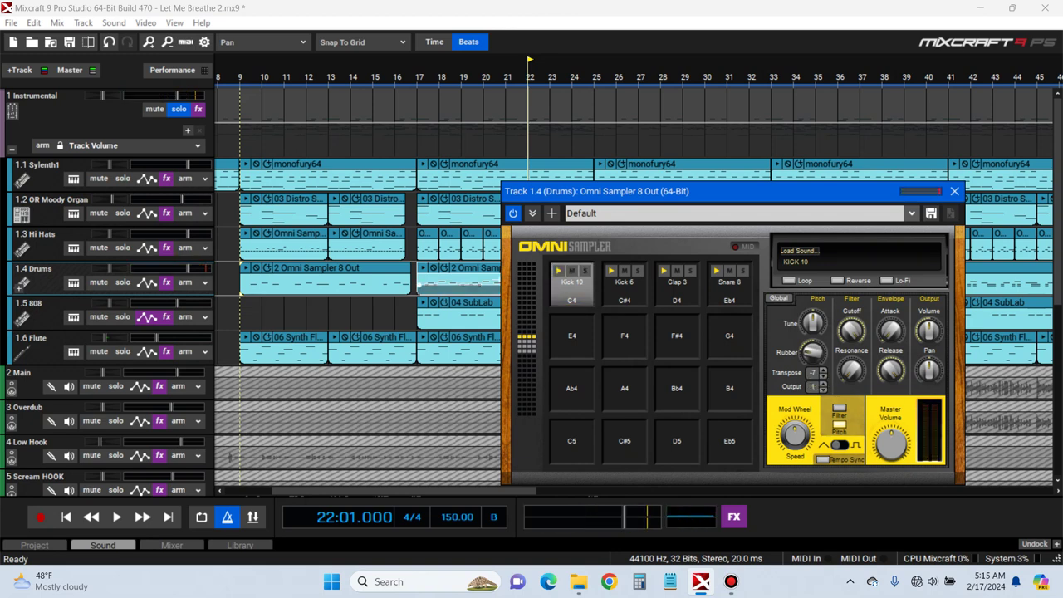
key(space)
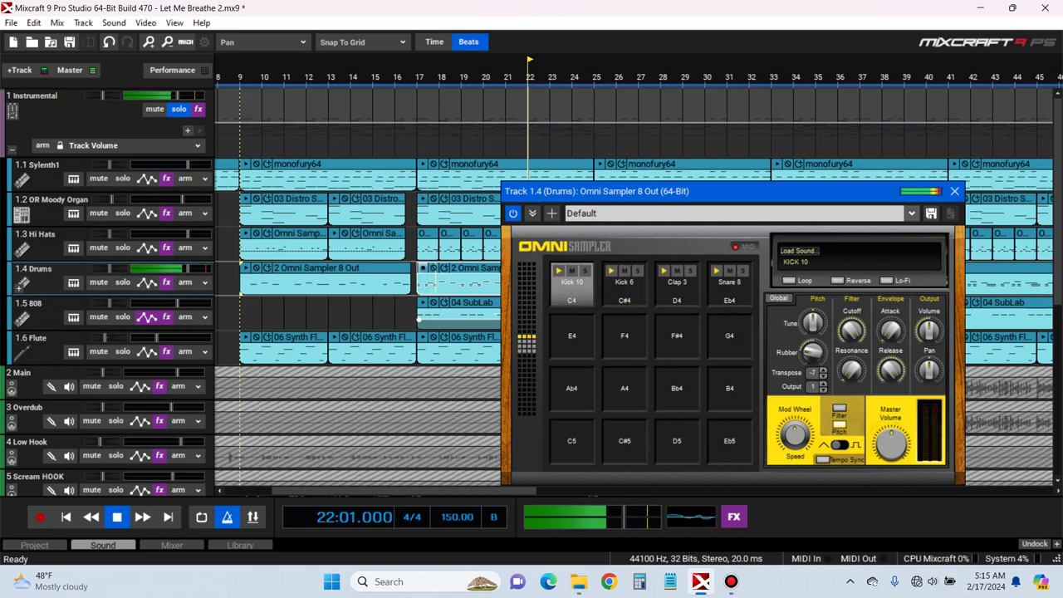
Open the Drums track's FabFilter Pro-Q 3 and set its low cut to 24 dB/oct at about 64 Hz
click(166, 282)
click(570, 308)
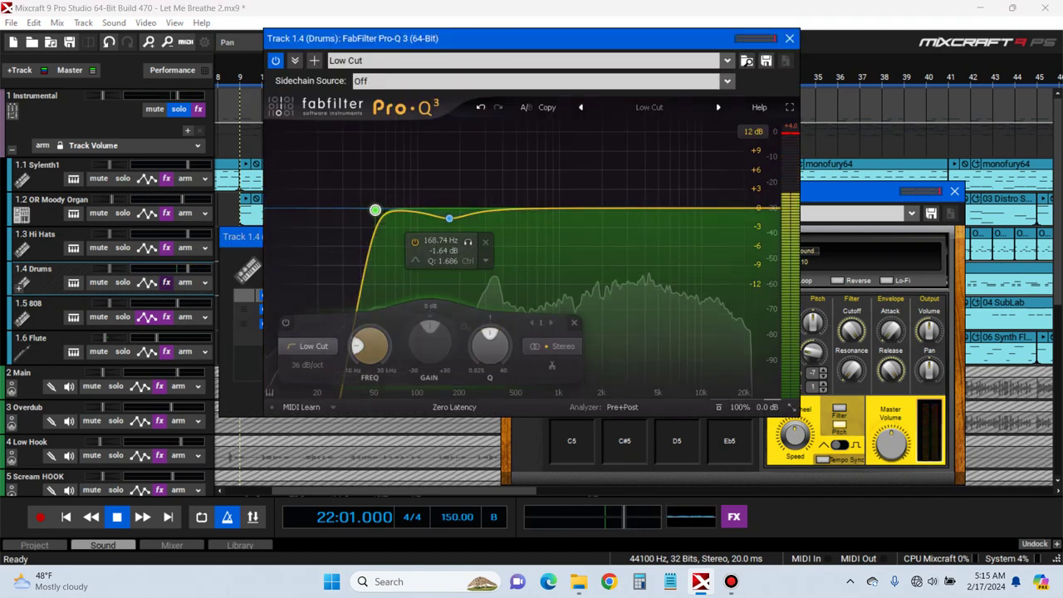
click(309, 365)
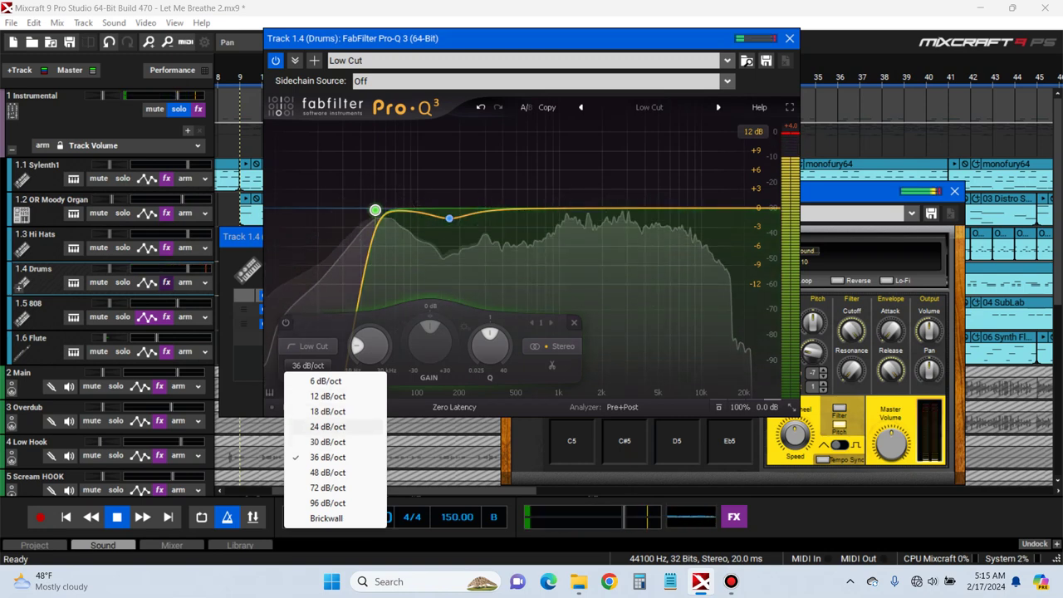
click(327, 426)
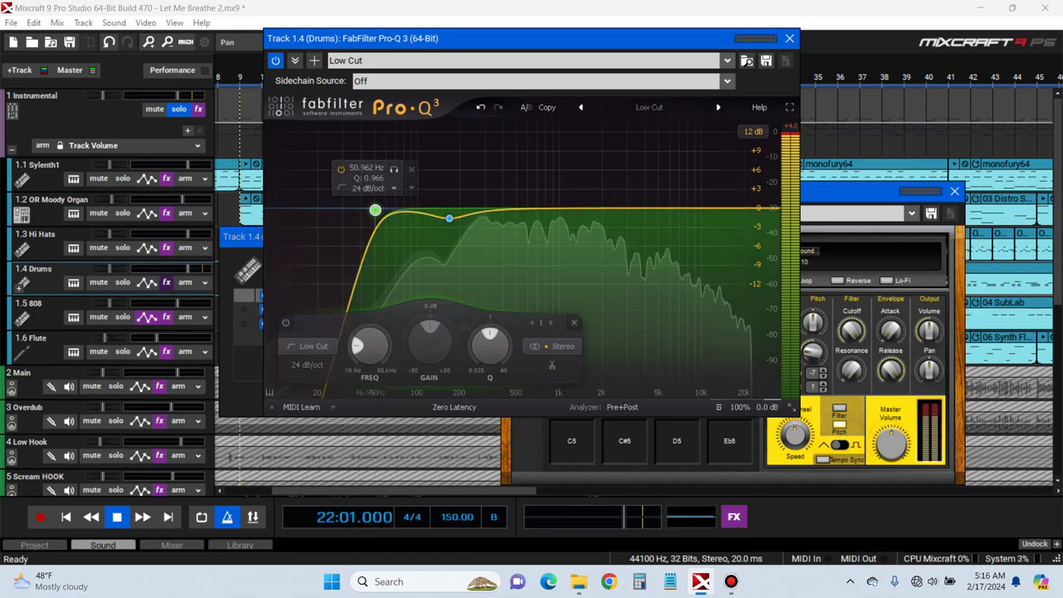
drag(375, 210, 390, 212)
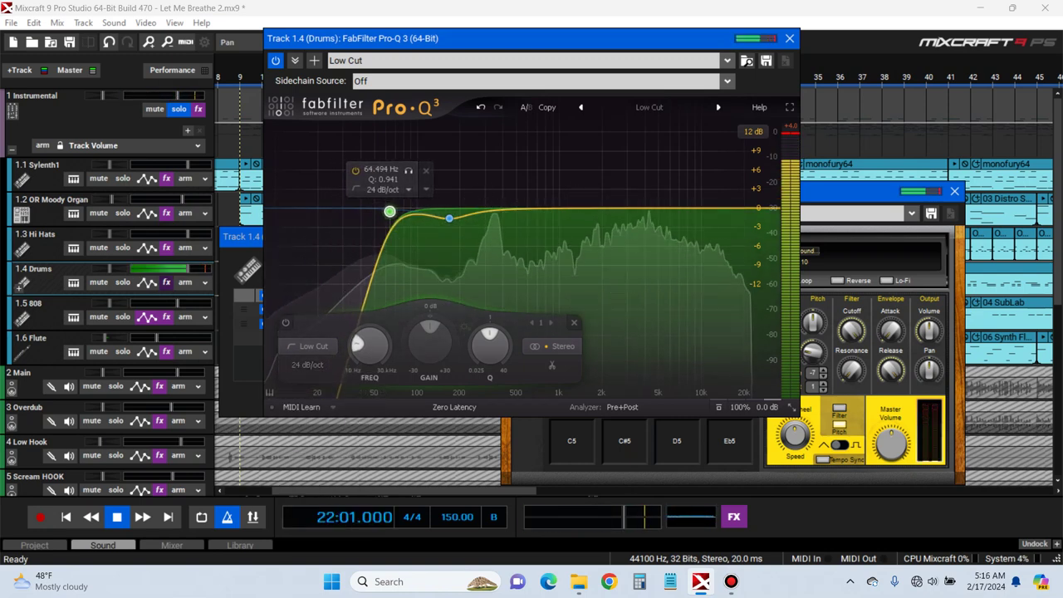
key(space)
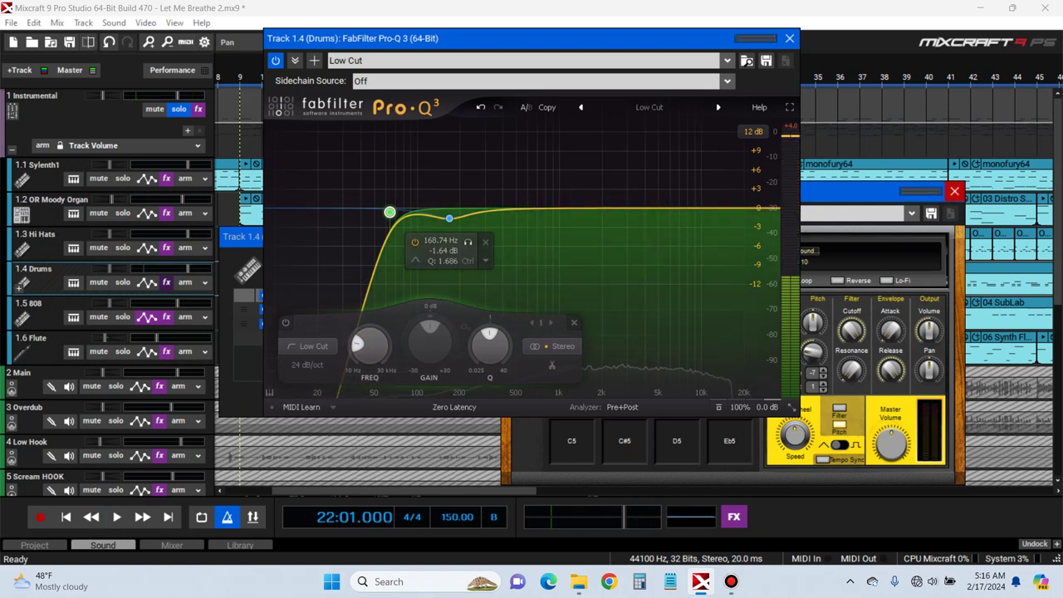
Close the Omni Sampler, audition the Drums clip at measure 33, and lower the Pro-Q 3 low cut frequency to about 45 Hz
click(954, 191)
drag(665, 38, 573, 49)
click(778, 269)
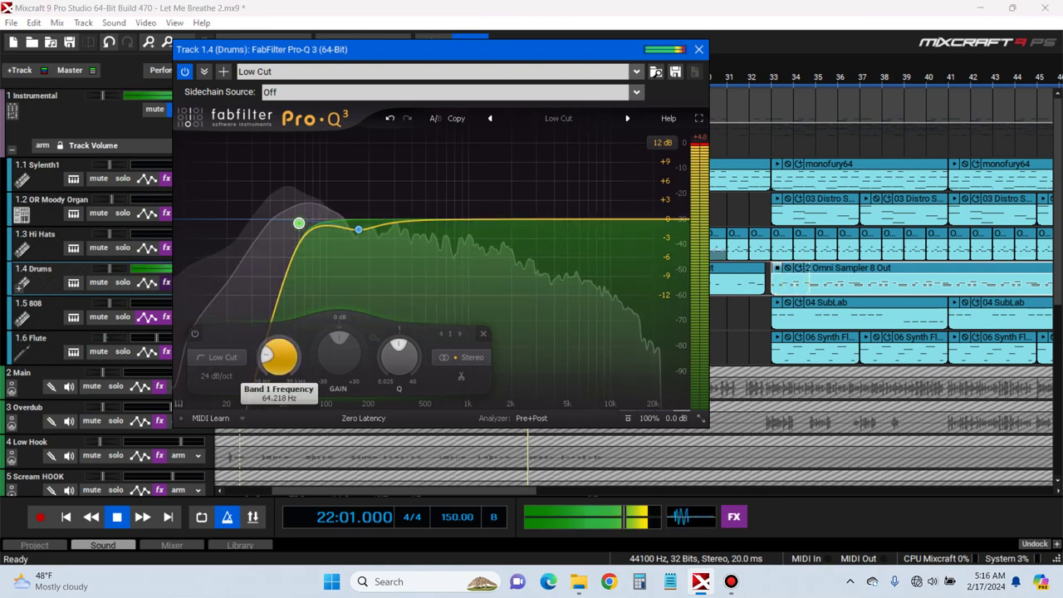
scroll(267, 356, down, 2)
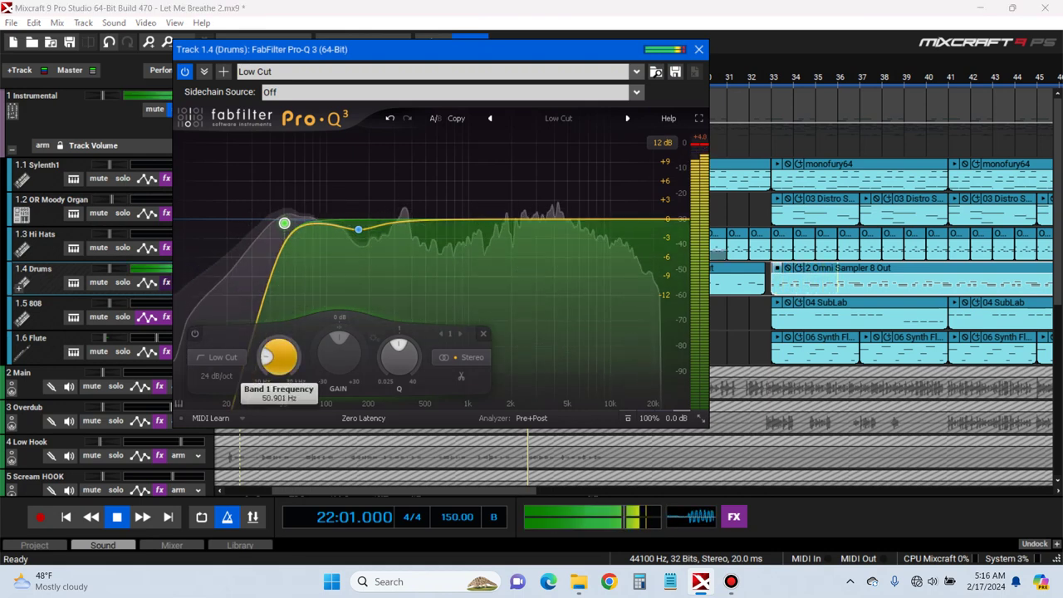
drag(268, 355, 267, 357)
scroll(267, 356, down, 1)
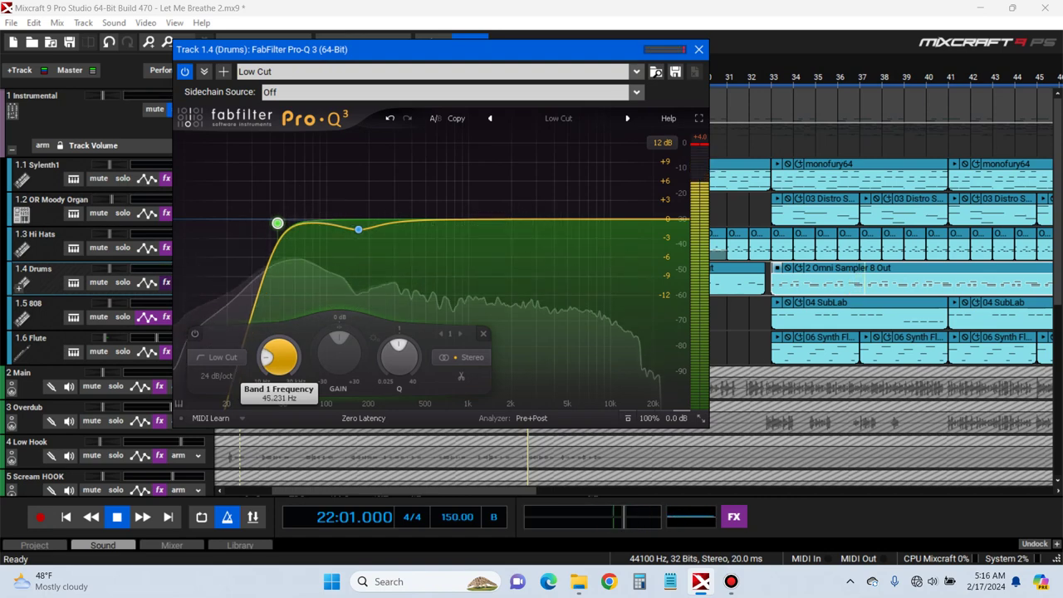
key(space)
click(698, 50)
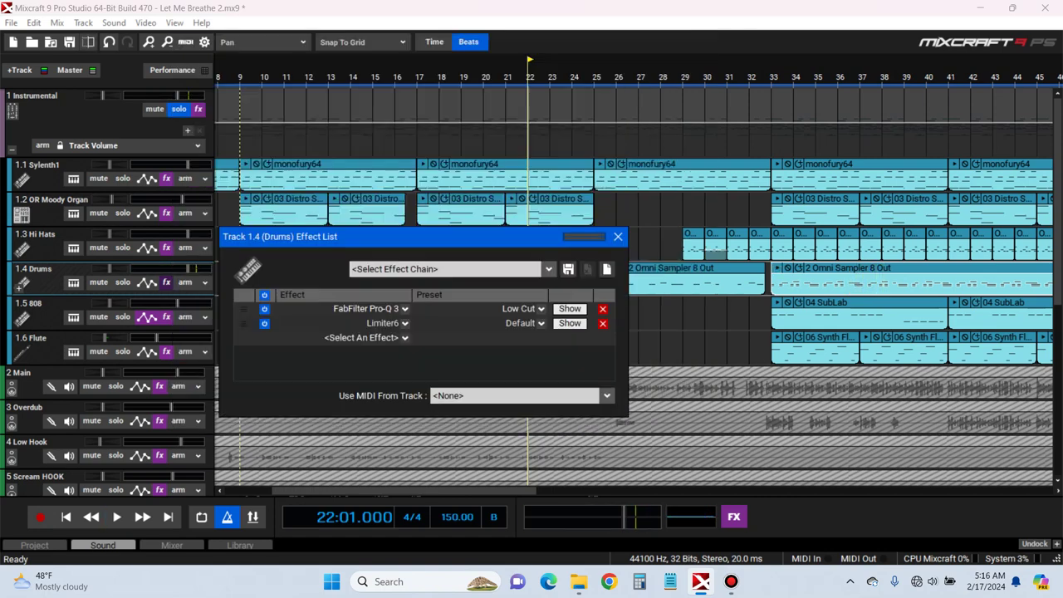
Solo the Drums and Flute tracks and play them from measure 33
click(123, 283)
click(123, 352)
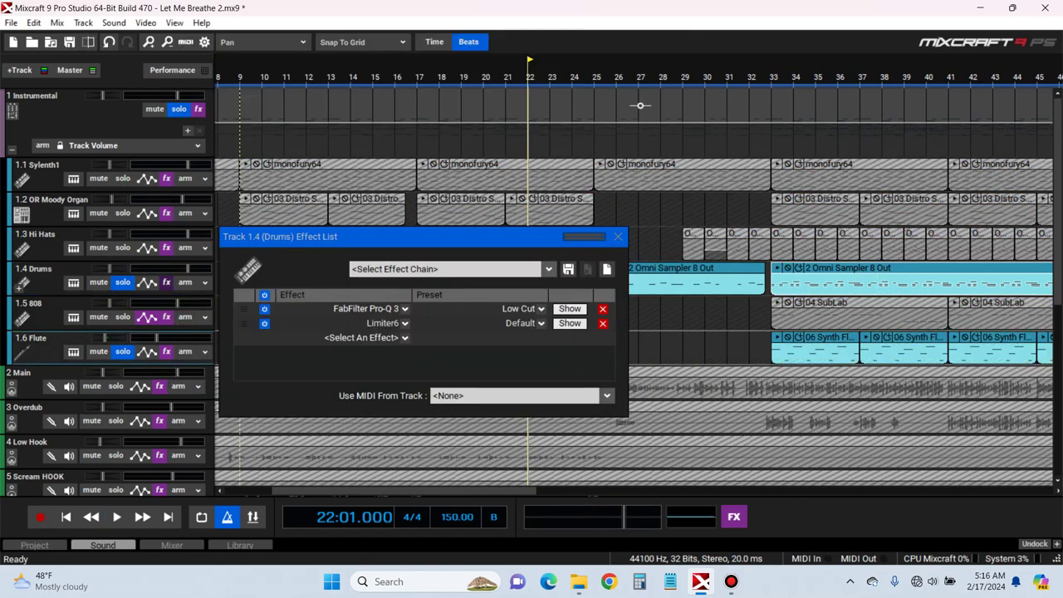
key(space)
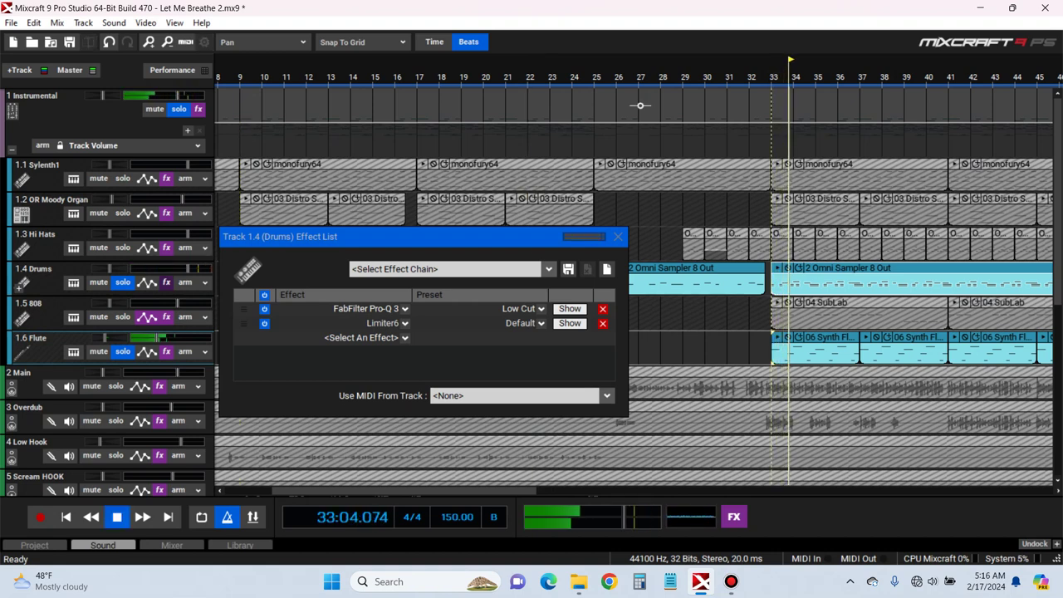
key(space)
Replace the Flute solo with the 808, move the Flute track above Hi Hats, and play the Drums and 808 together
click(123, 352)
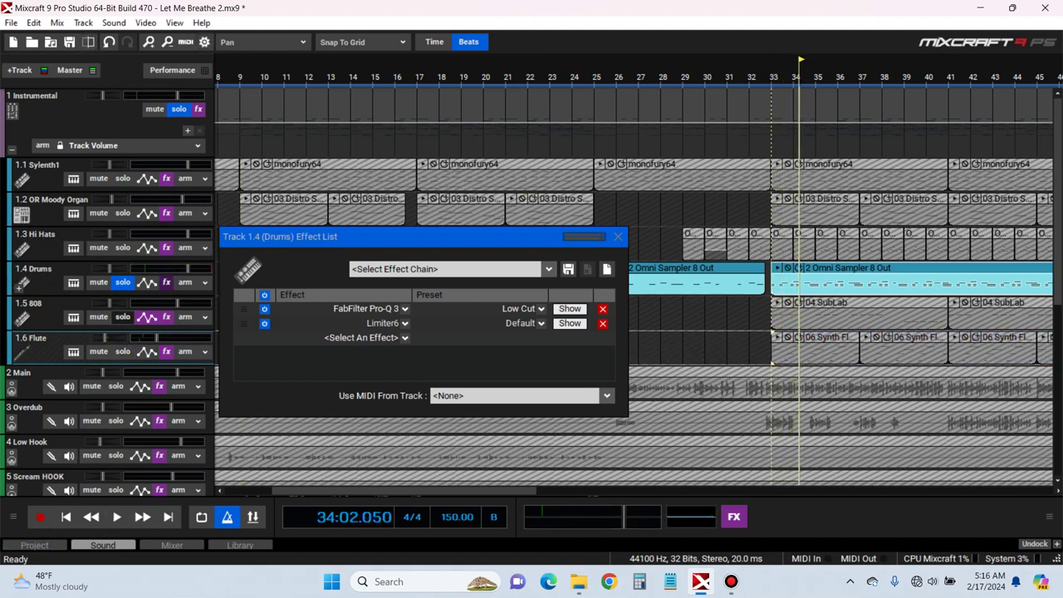
click(123, 317)
drag(50, 339, 50, 241)
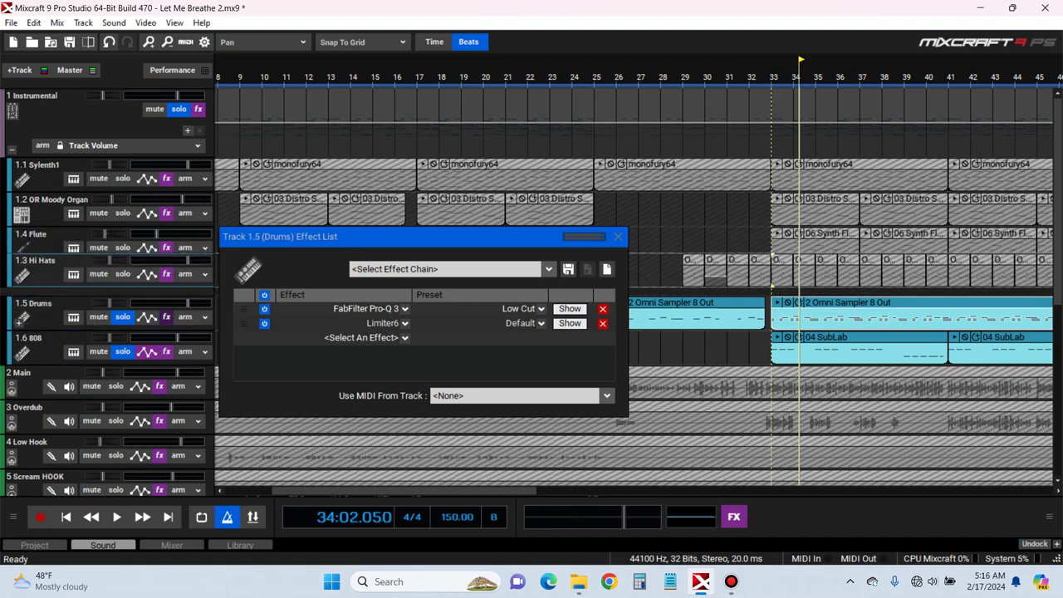
key(space)
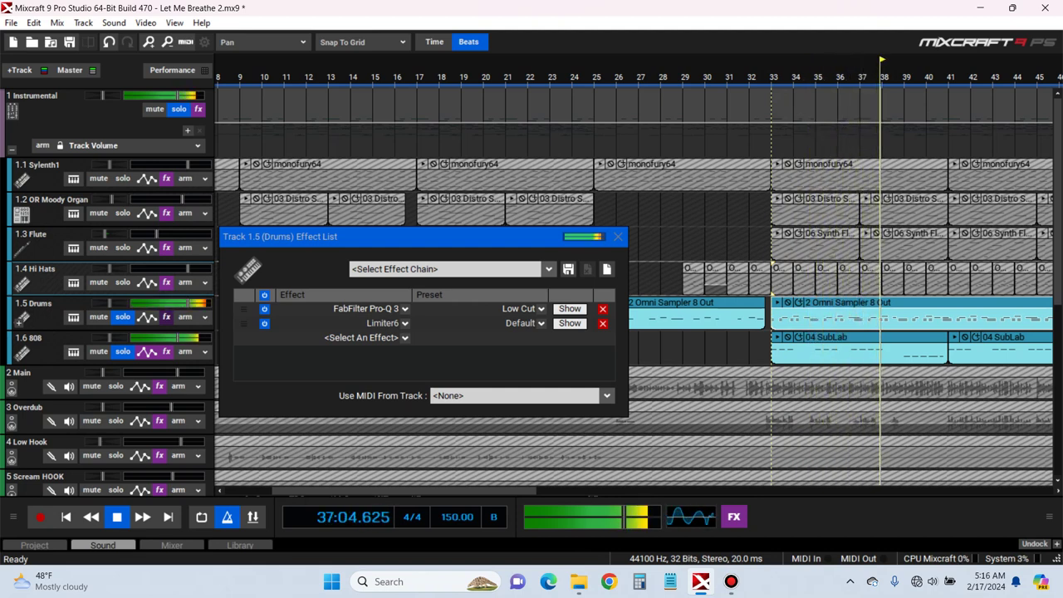
In the Drums track's Pro-Q 3, add bell boosts of about +7.2 dB at 473 Hz and +1.82 dB at 105 Hz
click(570, 308)
key(space)
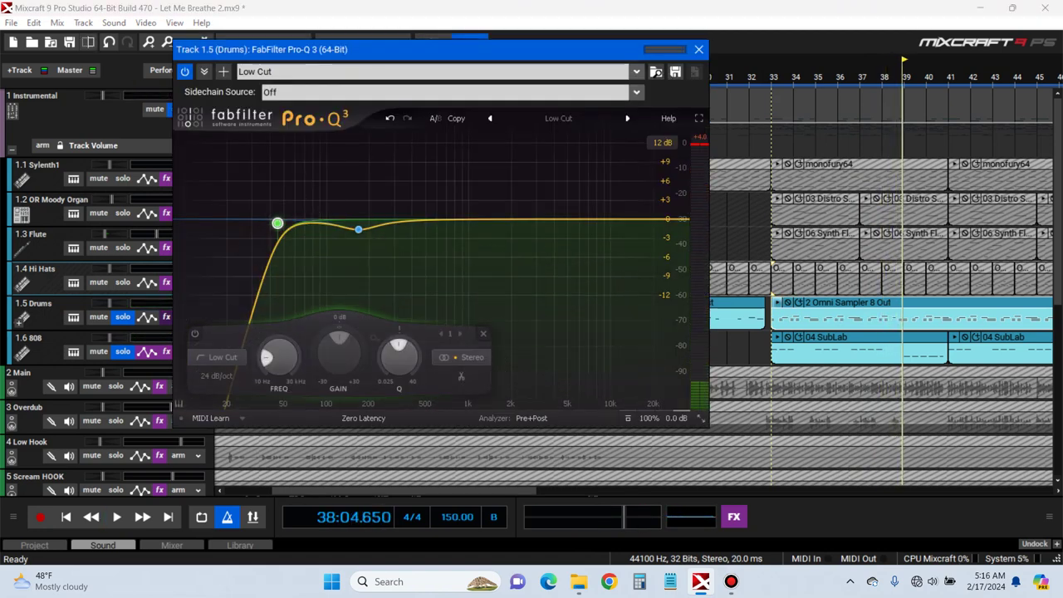
key(space)
drag(413, 220, 422, 173)
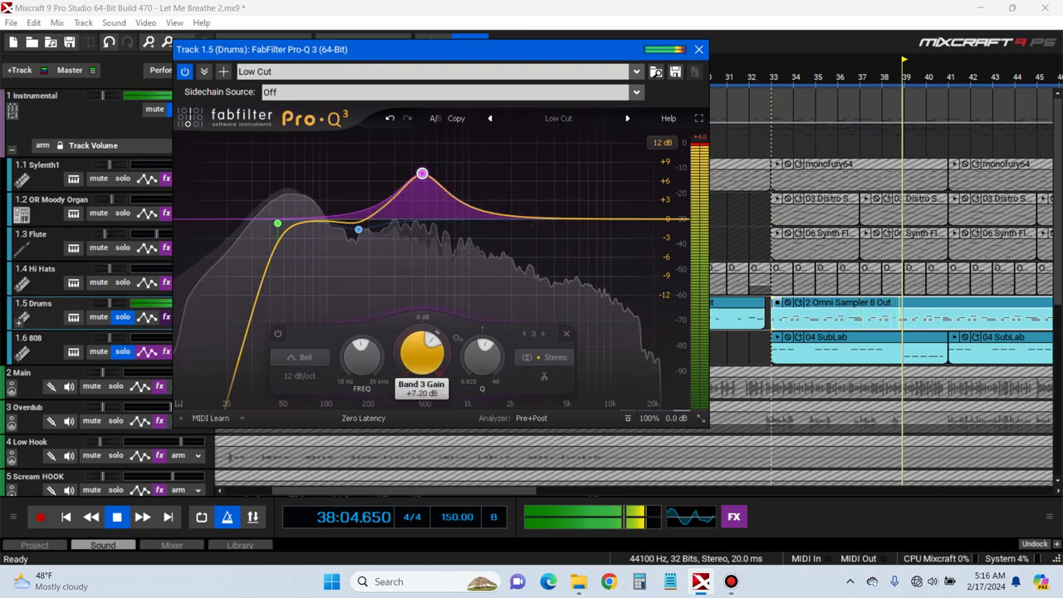
drag(297, 221, 348, 203)
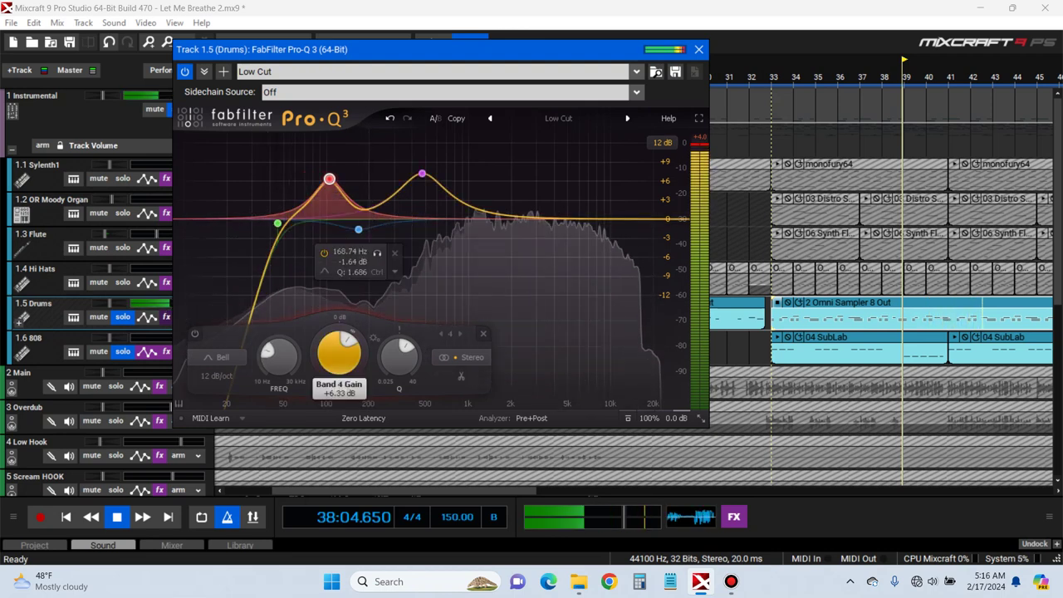
drag(339, 353, 340, 371)
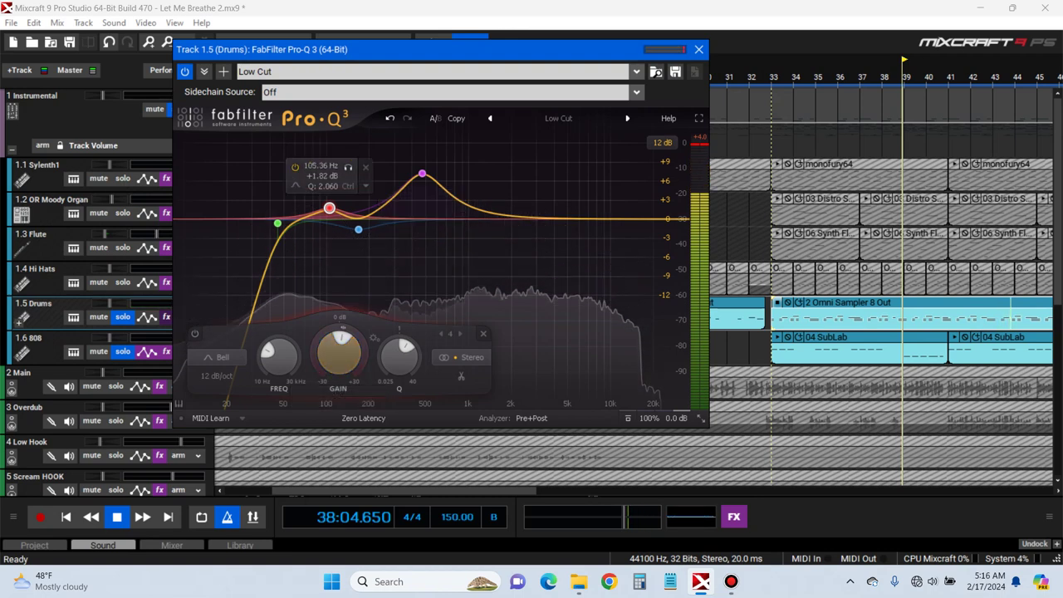
Compare the Drums EQ bypassed and enabled, lower the 473 Hz band's gain to about +3.92 dB, play it with the 808, and close the effects
click(185, 71)
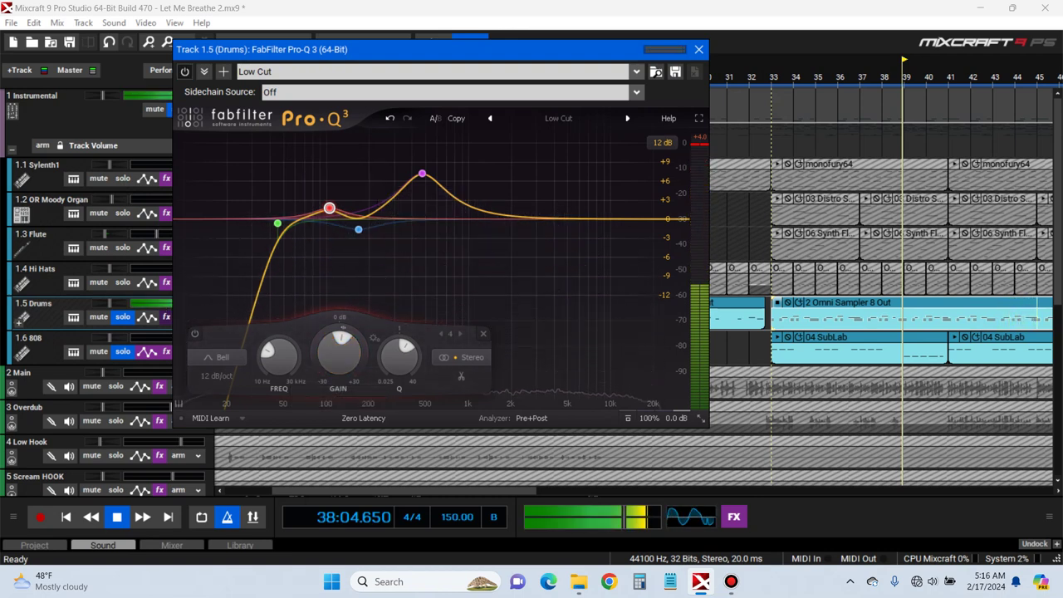
click(184, 72)
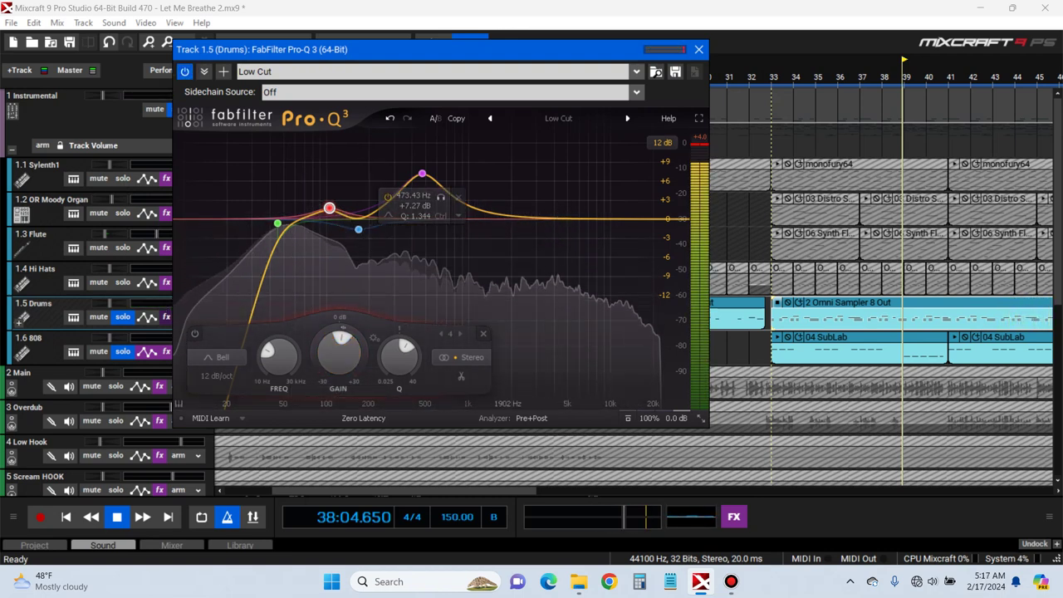
click(421, 174)
drag(422, 355, 422, 369)
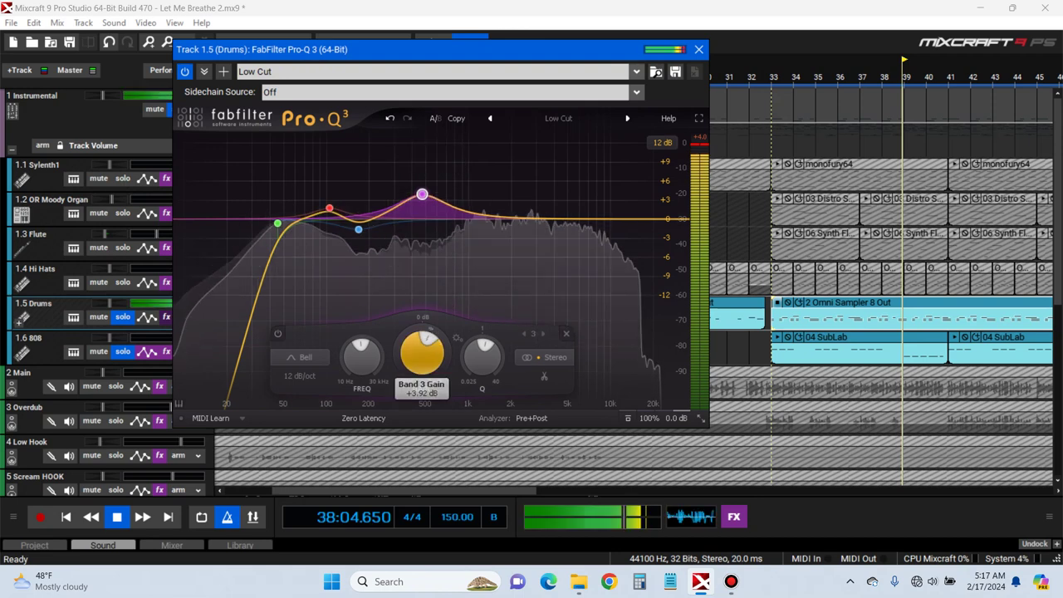
key(space)
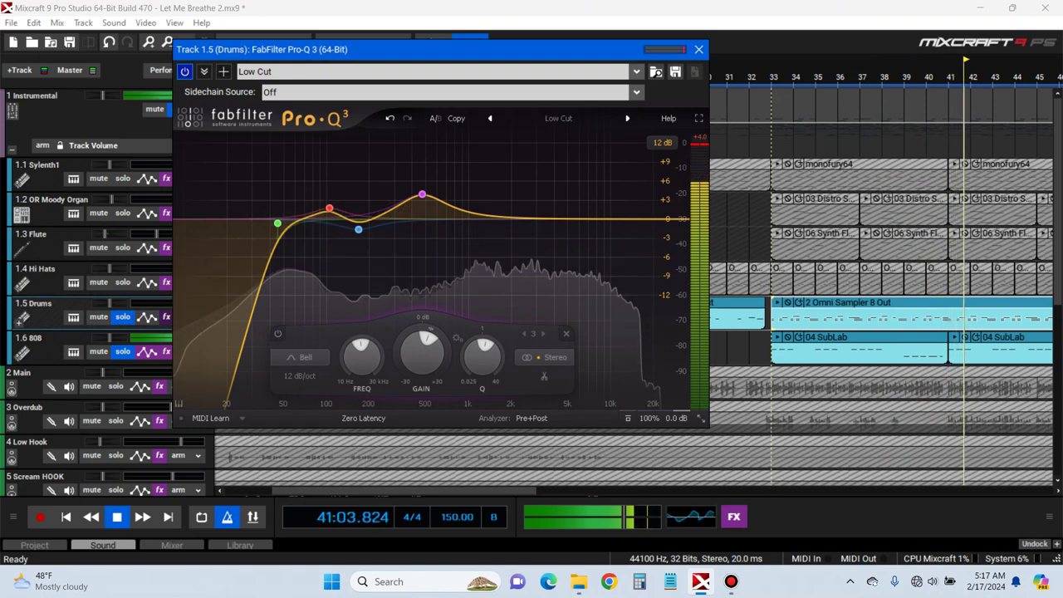
mouse_move(422, 194)
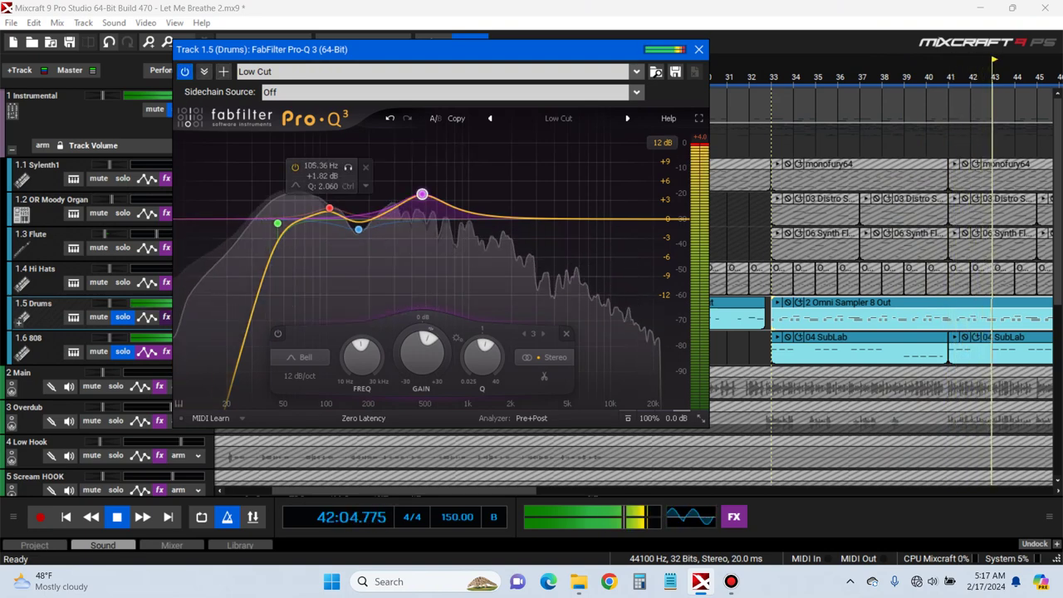
click(698, 49)
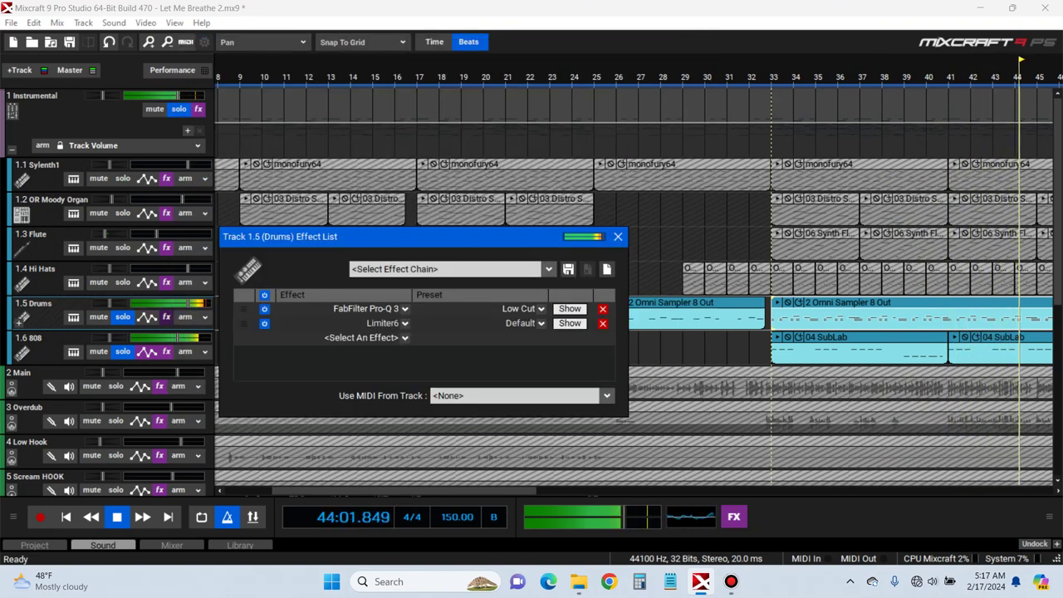
key(space)
click(618, 236)
Unsolo the Drums and 808 tracks and play the soloed Instrumental submix from measure 33
scroll(432, 274, down, 3)
click(123, 317)
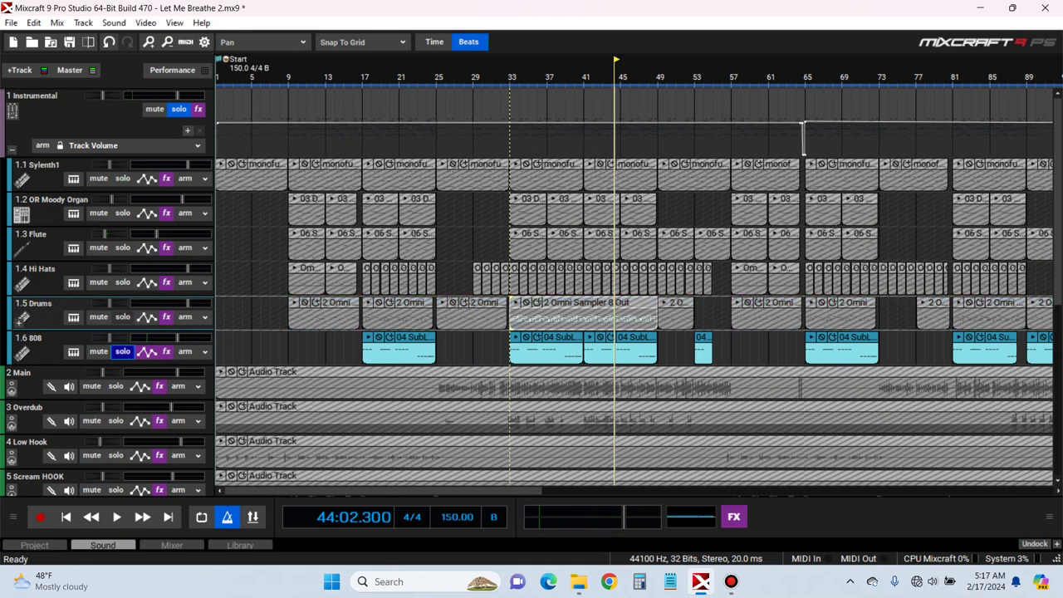
click(123, 352)
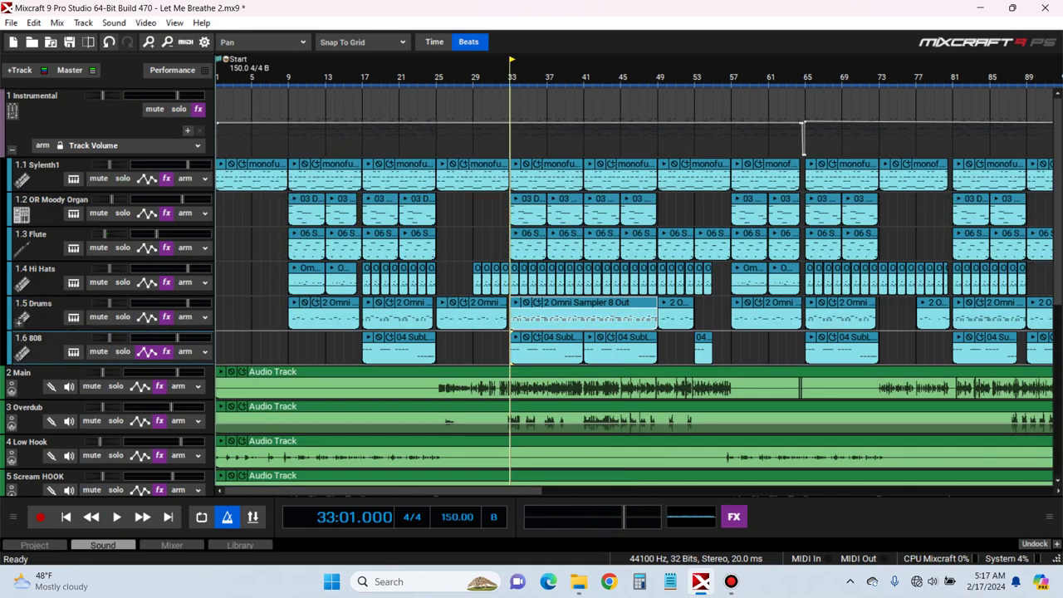
key(space)
click(179, 109)
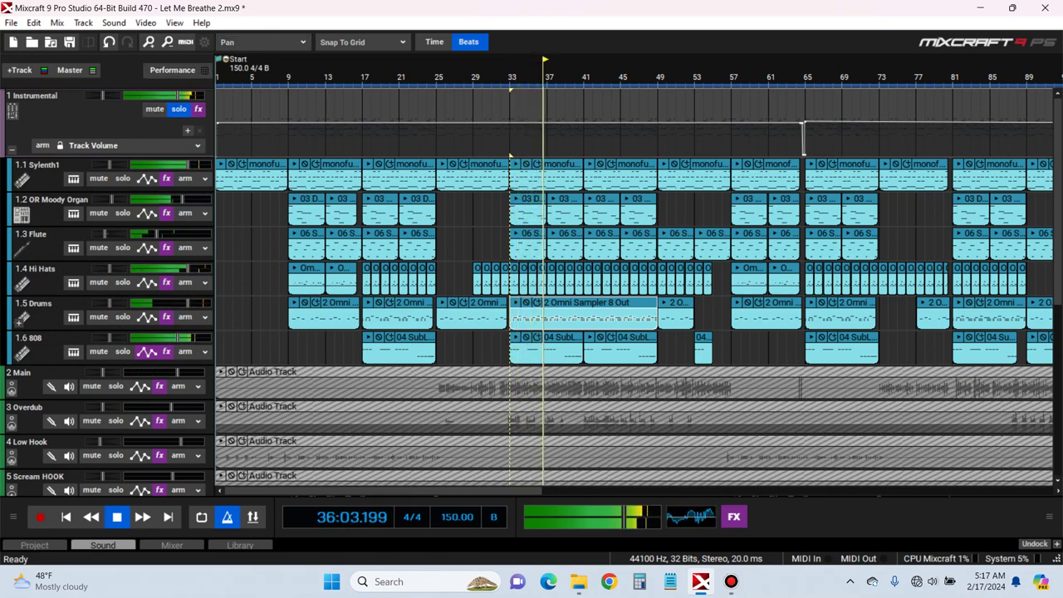
key(space)
Add FabFilter Pro-Q 3 ahead of Limiter6 in the Instrumental submix's effects and leave its equalizer open
click(12, 151)
click(198, 109)
click(392, 150)
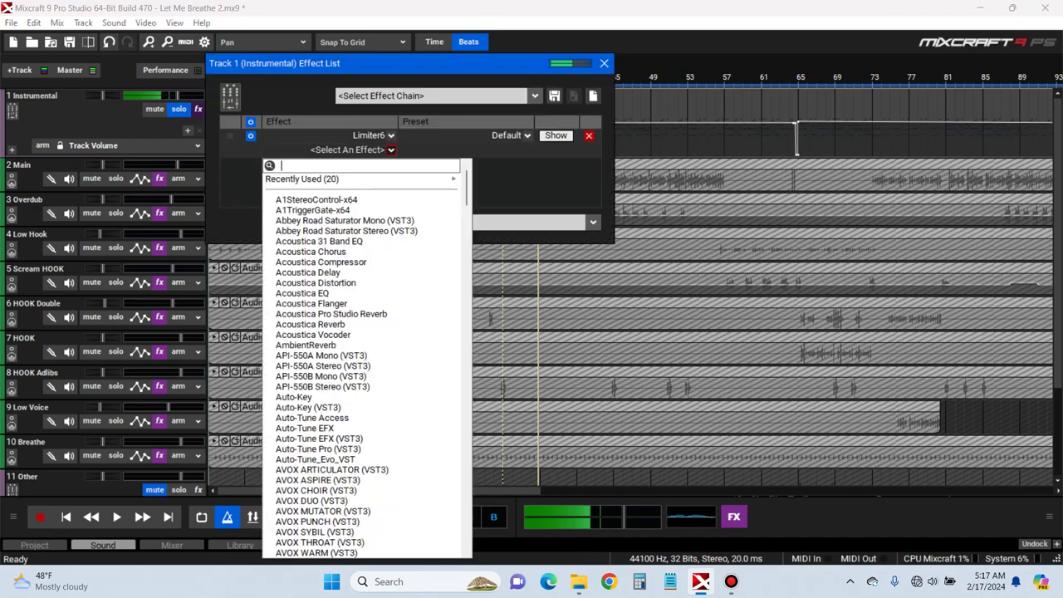
text(pro)
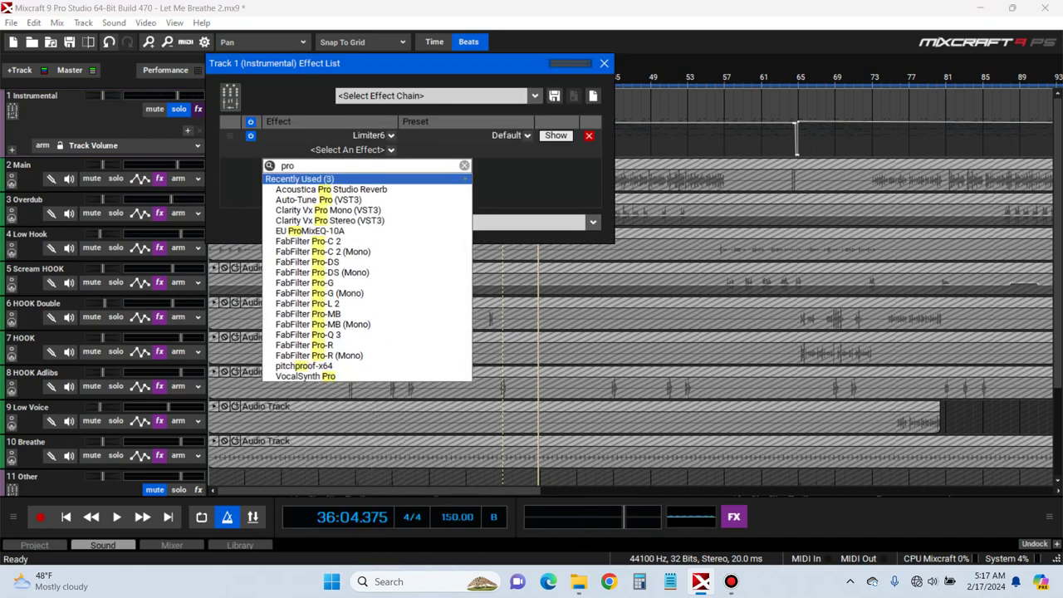
key(Down)
key(Down)
key(Down)
key(Down)
key(Down)
key(Down)
key(Down)
key(Down)
key(Down)
key(Down)
key(Down)
key(Down)
key(Down)
key(Down)
key(Down)
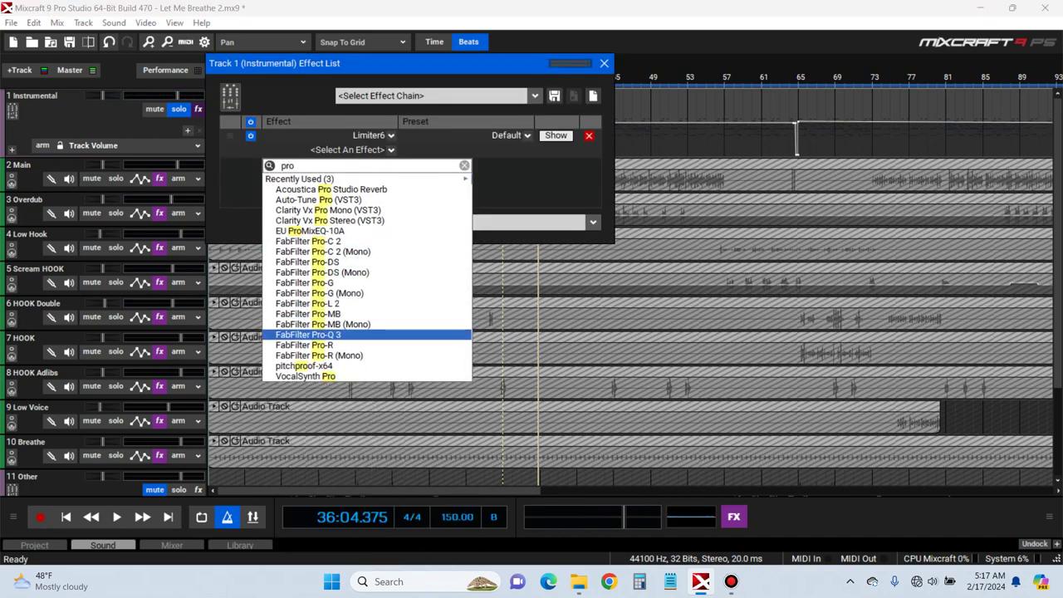
key(Return)
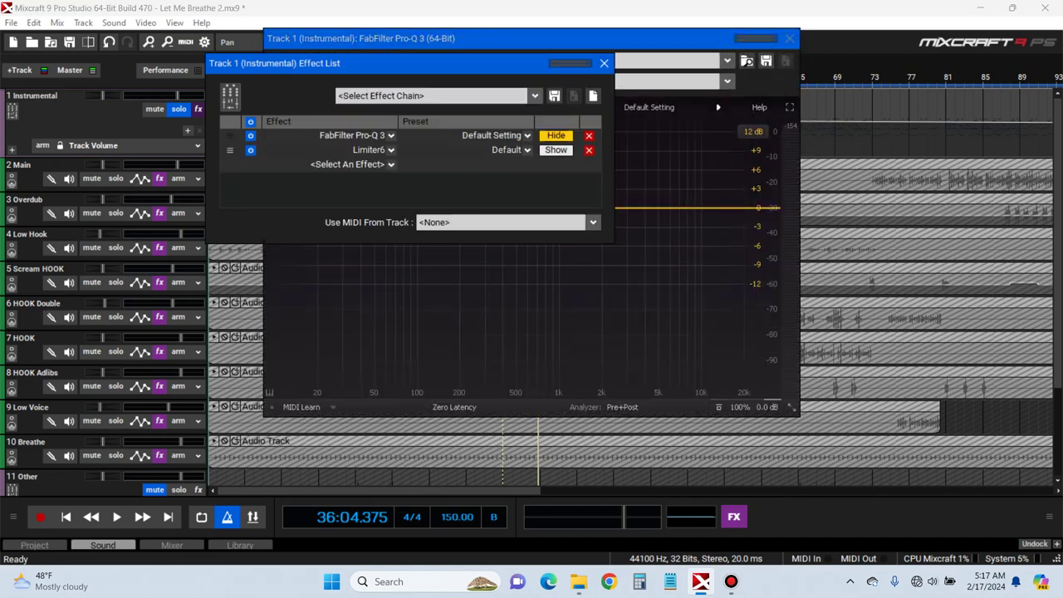
click(604, 63)
click(11, 150)
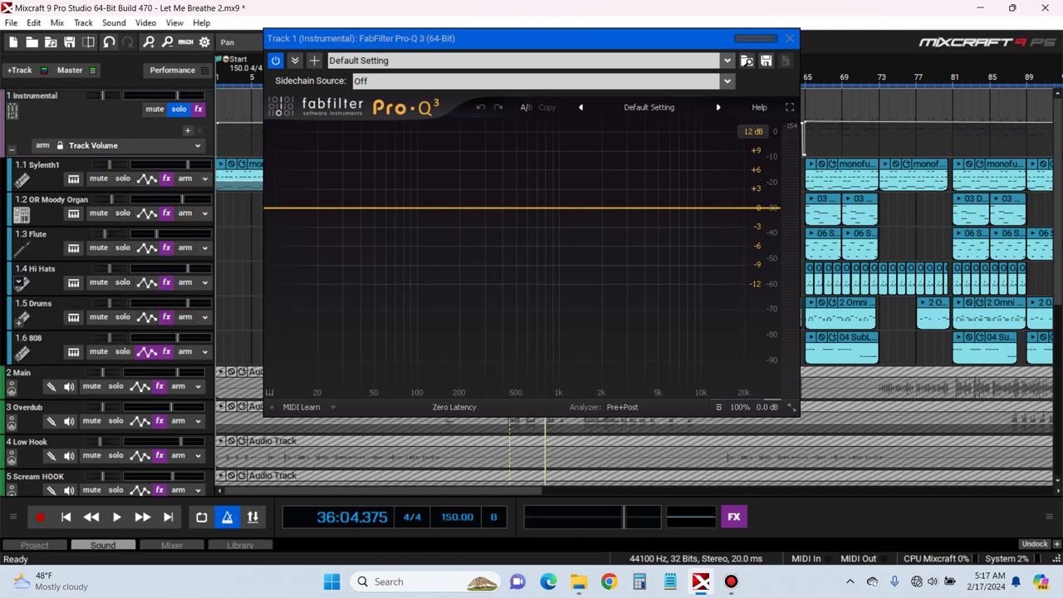
click(649, 107)
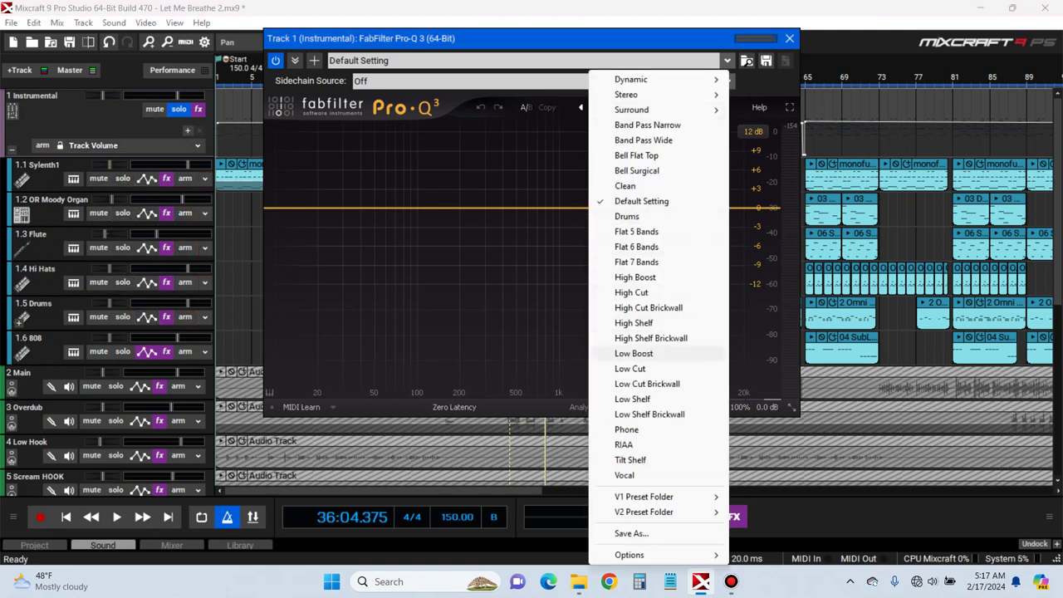
click(463, 238)
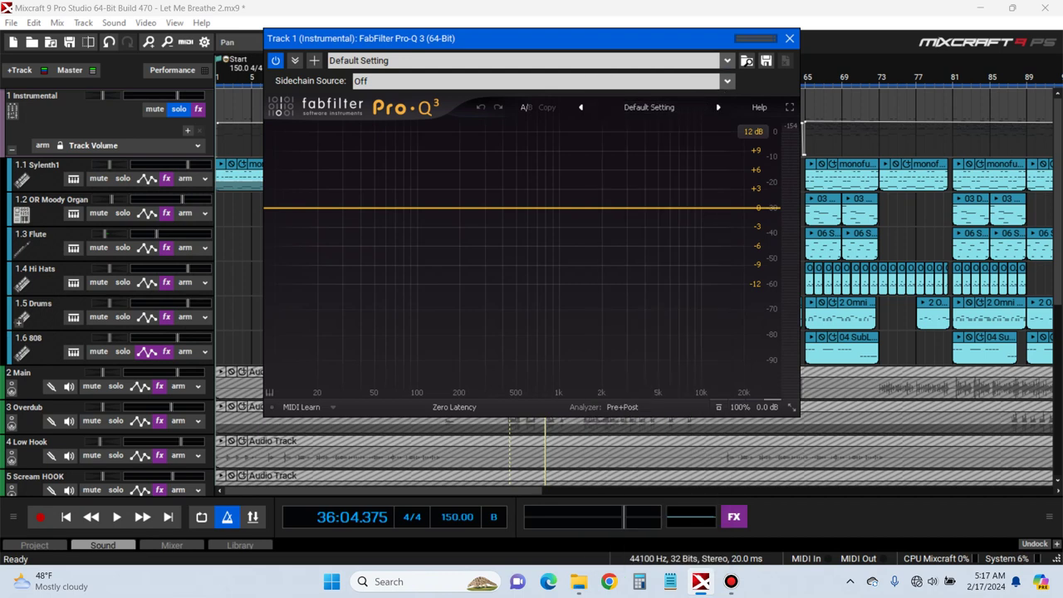
click(622, 407)
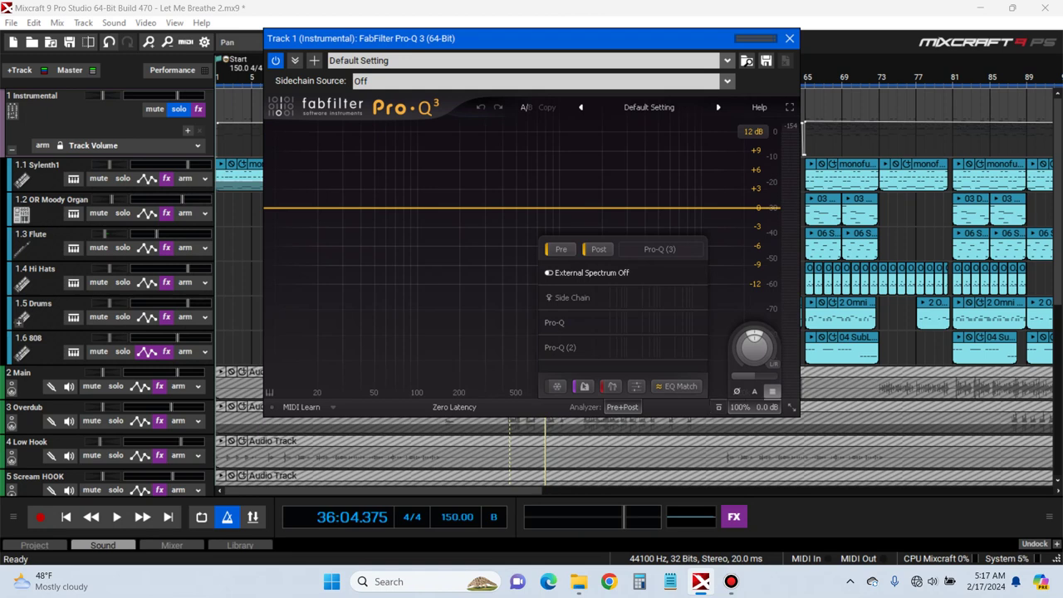
Add two bell bands with Mid stereo placement, cutting about -1.20 dB at 302 Hz and at 1719 Hz
drag(528, 207, 529, 183)
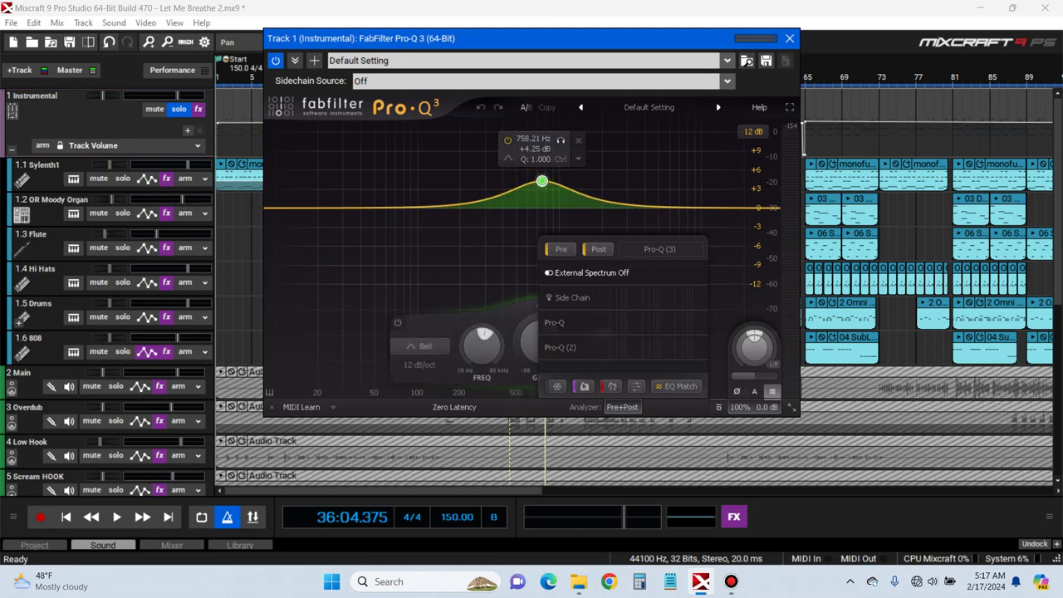
right_click(529, 184)
mouse_move(585, 271)
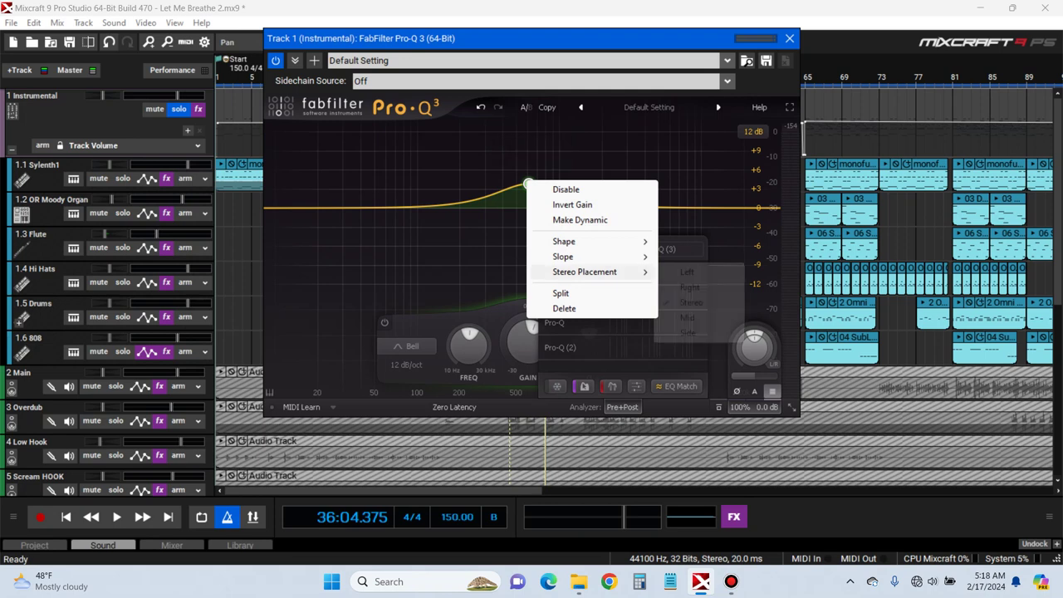
click(687, 317)
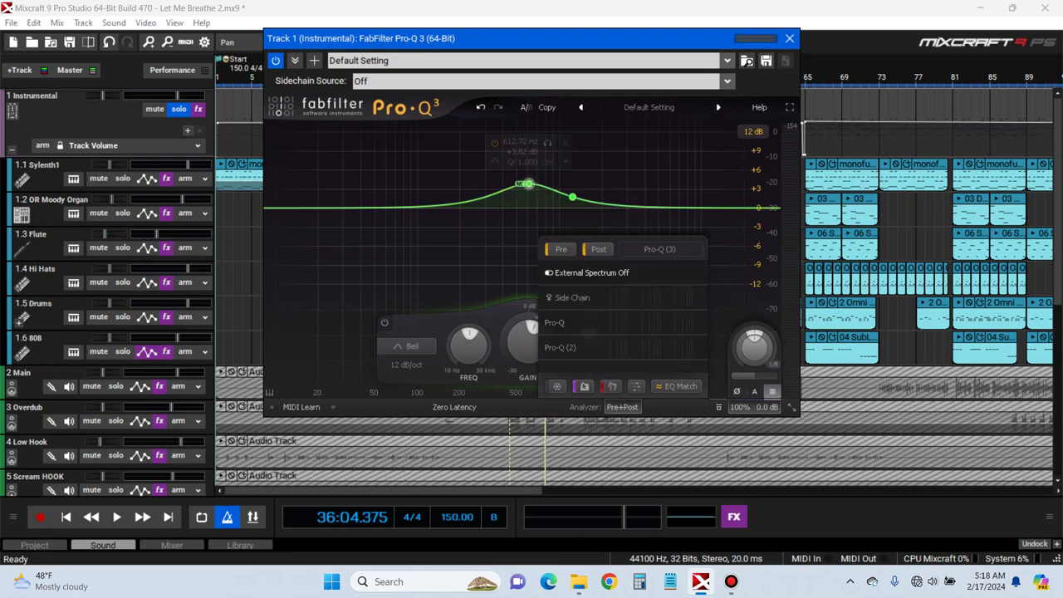
mouse_move(529, 183)
mouse_down()
mouse_move(533, 201)
mouse_move(533, 189)
mouse_up()
drag(721, 39, 714, 113)
mouse_move(525, 264)
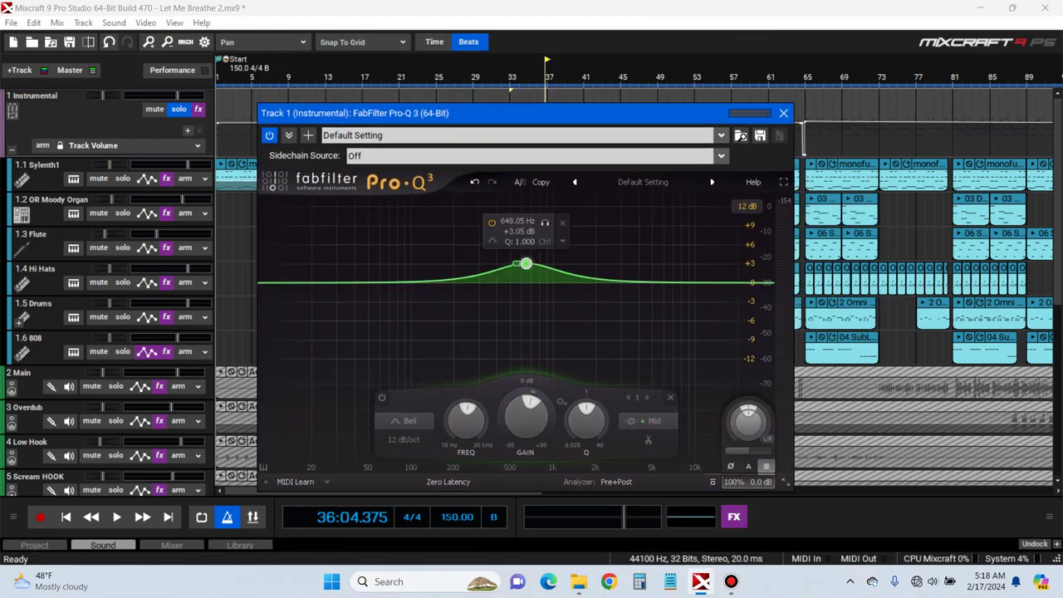
drag(526, 264, 477, 289)
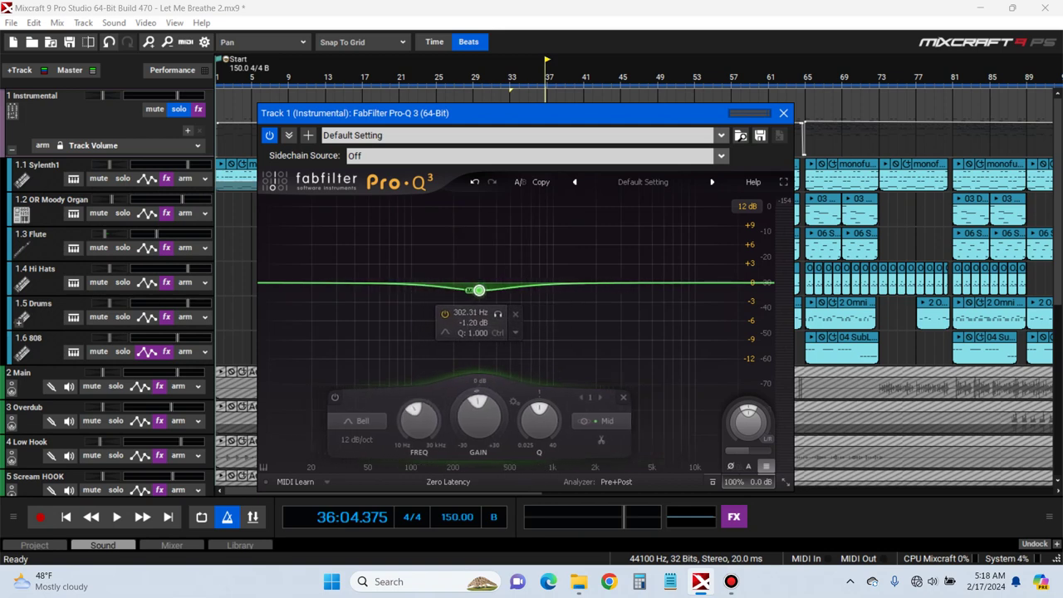
drag(578, 283, 586, 292)
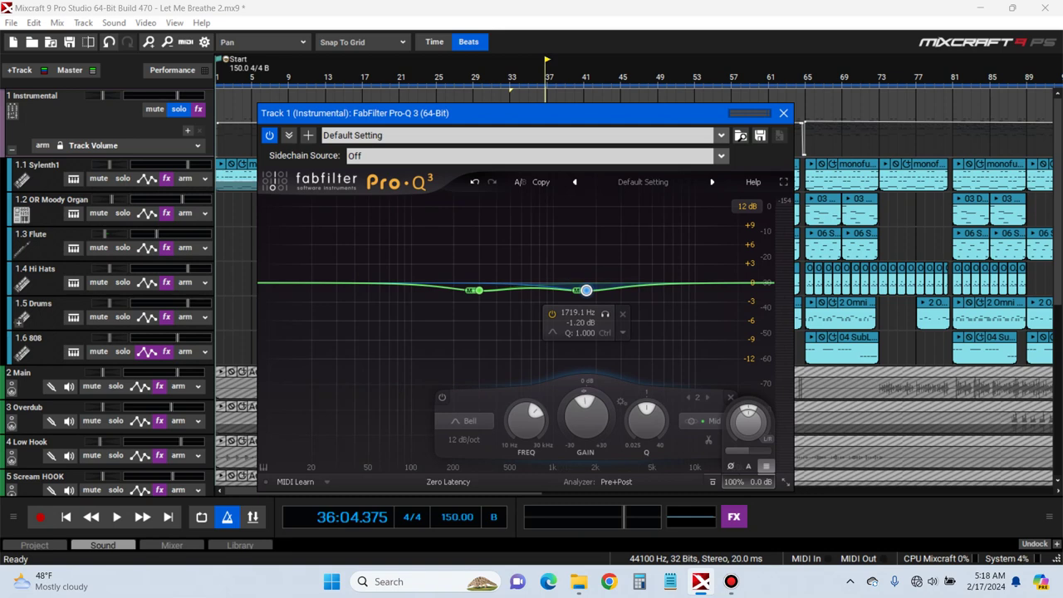
Play the Instrumental submix from measure 9 and compare its Pro-Q 3 bypassed and enabled
drag(500, 113, 511, 210)
click(289, 156)
key(space)
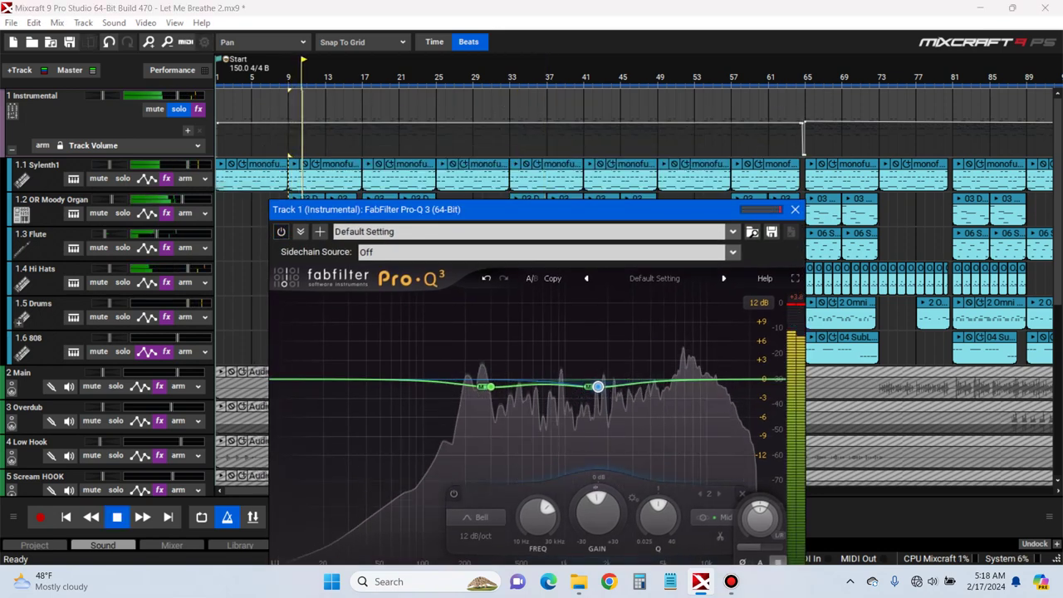
click(280, 231)
click(281, 232)
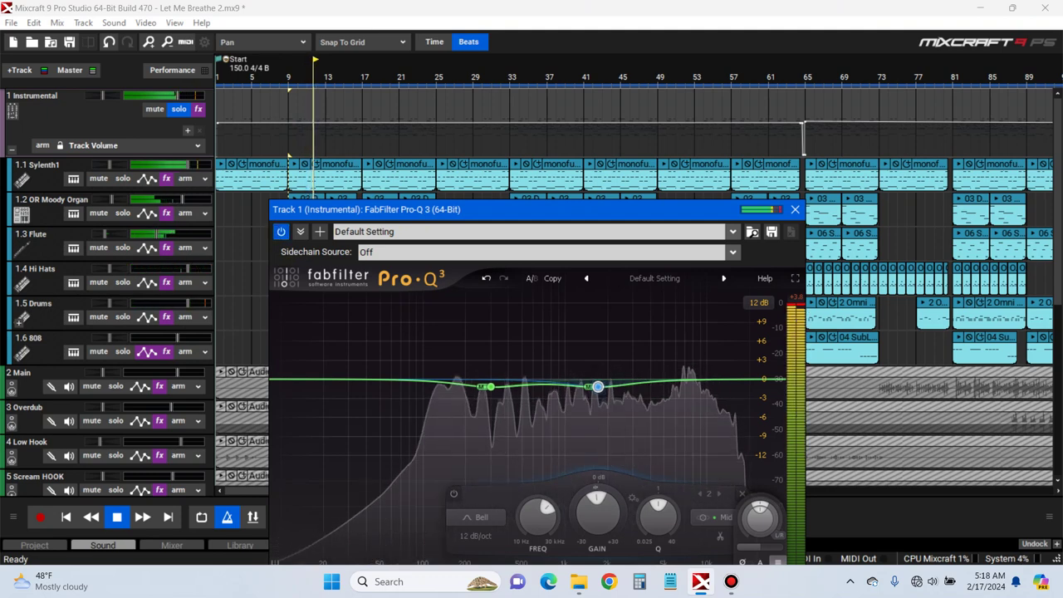
Deepen the 302 Hz mid band to about -2.13 dB with Q 1.285 and move the other mid cut to about 2912 Hz at -1.09 dB
click(491, 386)
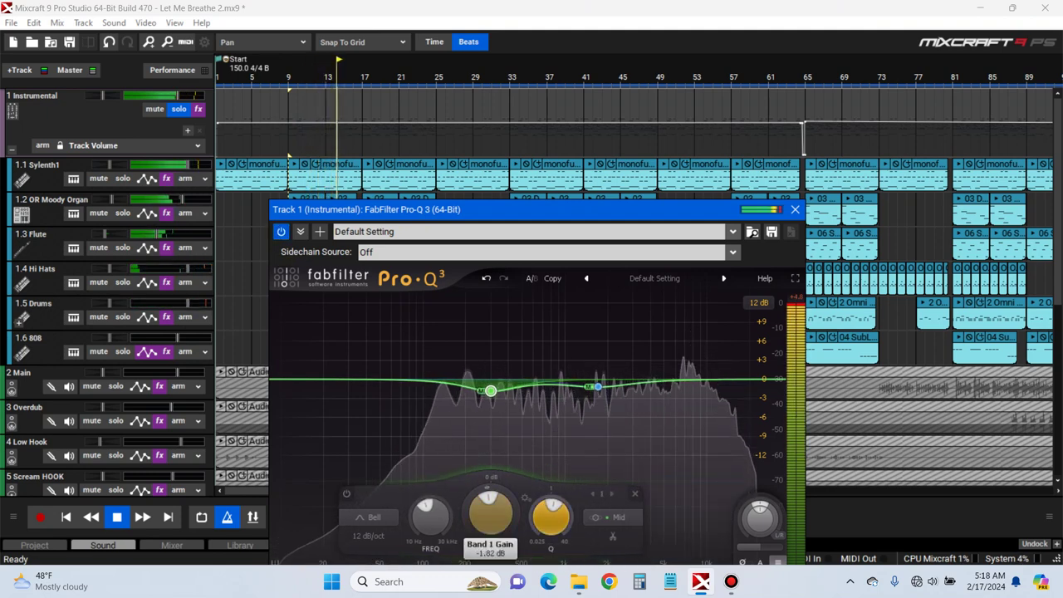
drag(598, 387, 630, 385)
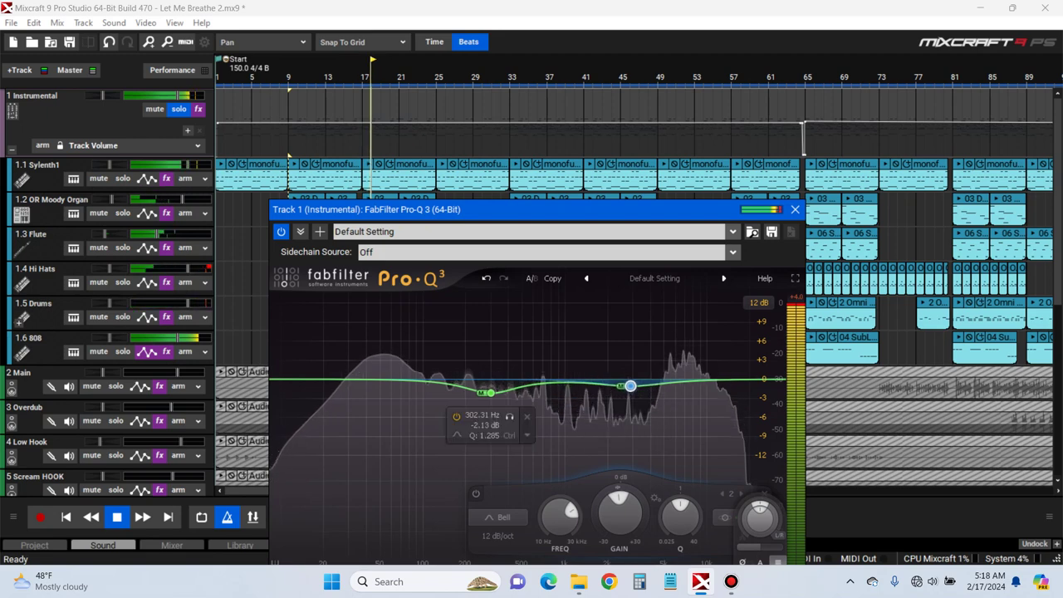
click(490, 392)
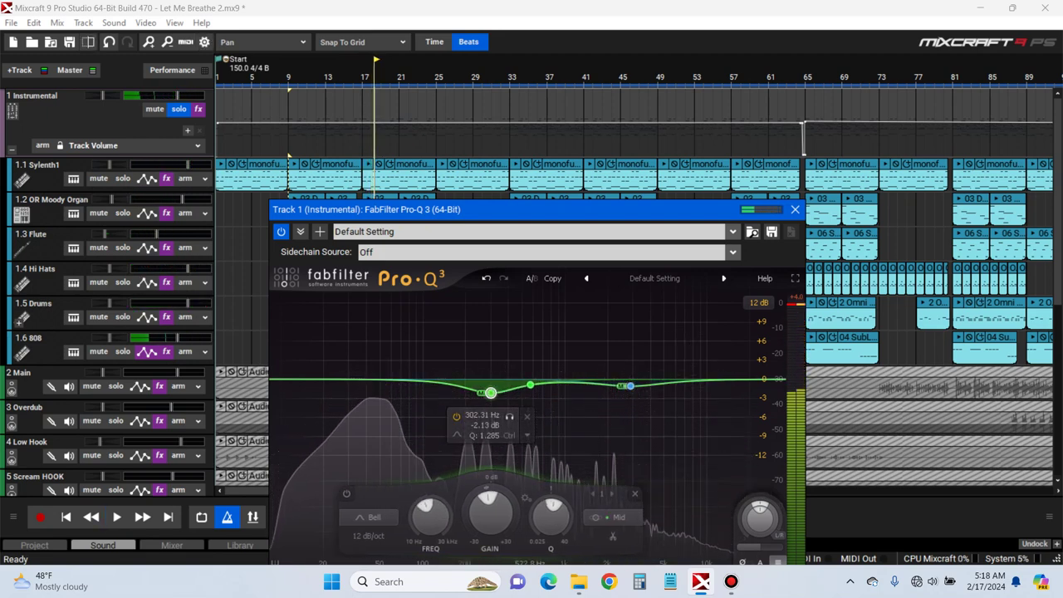
Add a Side-placed bell boost of about +1.64 dB with Q 1.545, and shift it slightly above 323 Hz during playback
drag(532, 384, 499, 366)
right_click(499, 366)
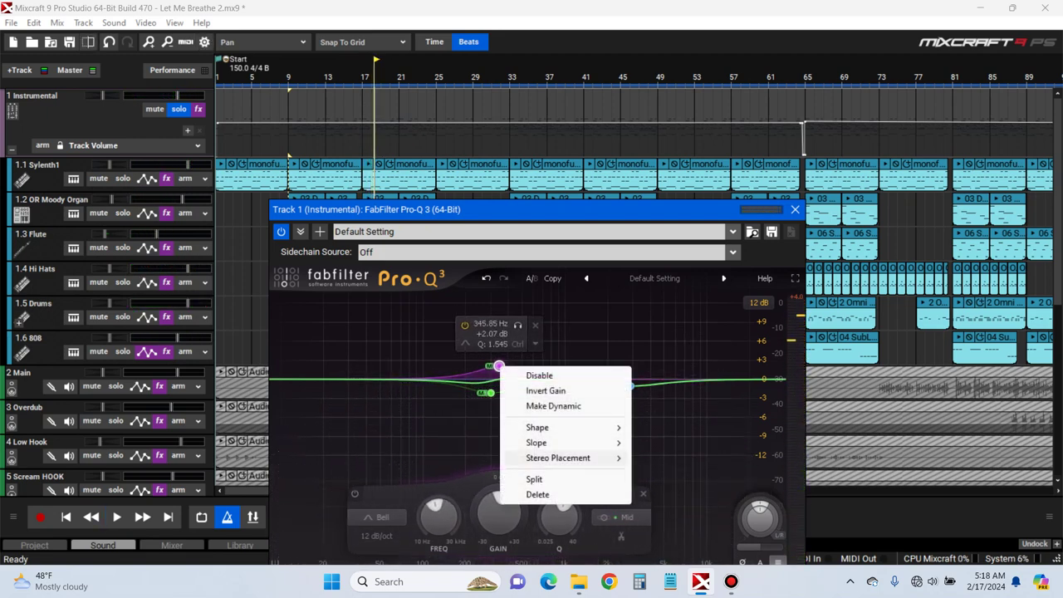
mouse_move(558, 458)
click(661, 518)
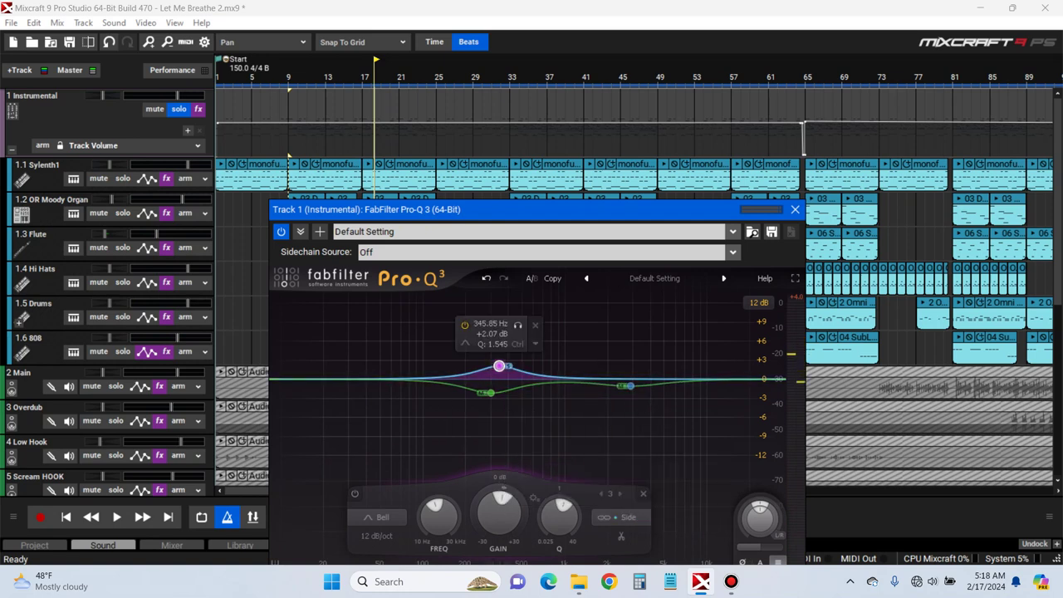
drag(498, 366, 495, 365)
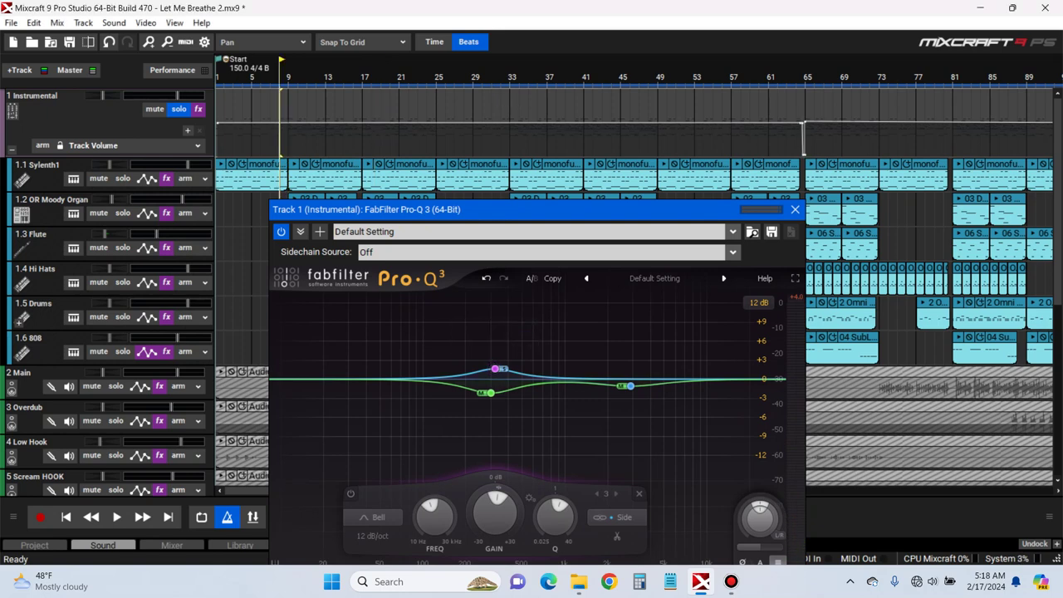
key(space)
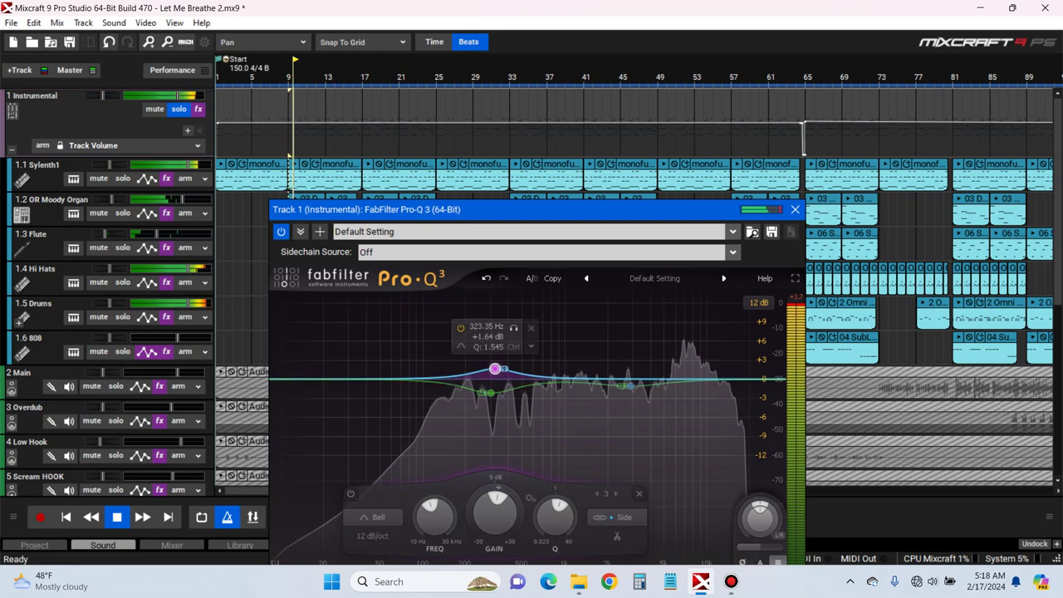
drag(495, 367, 507, 368)
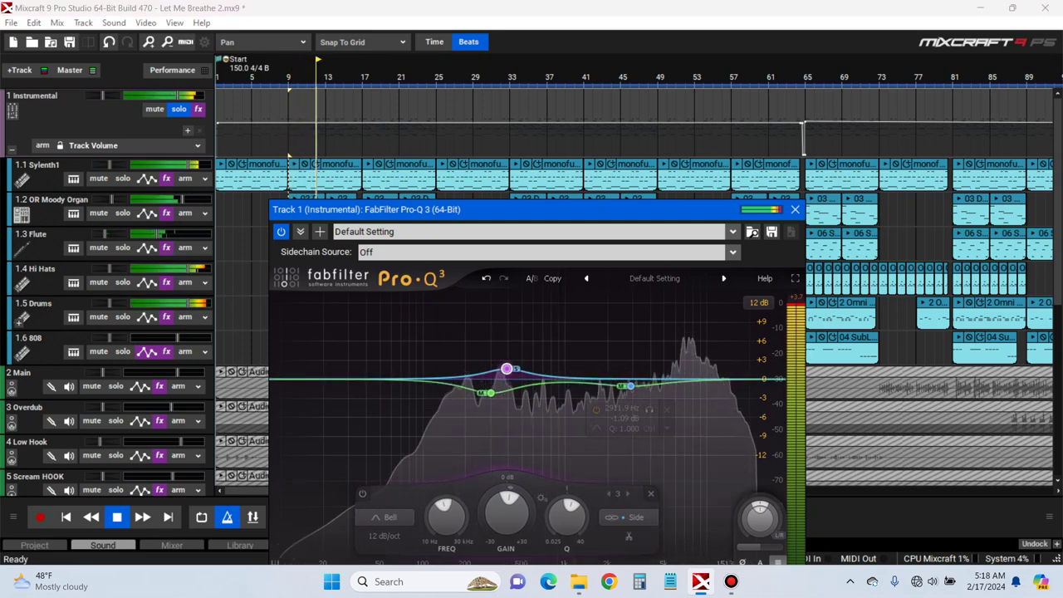
Add a second Side-placed bell boost at about 2336 Hz with a gain of about +1.12 dB and Q 1.966
mouse_move(648, 384)
mouse_down()
mouse_move(646, 367)
mouse_move(657, 372)
mouse_up()
right_click(654, 368)
mouse_move(712, 460)
click(814, 523)
scroll(646, 366, down, 4)
click(669, 332)
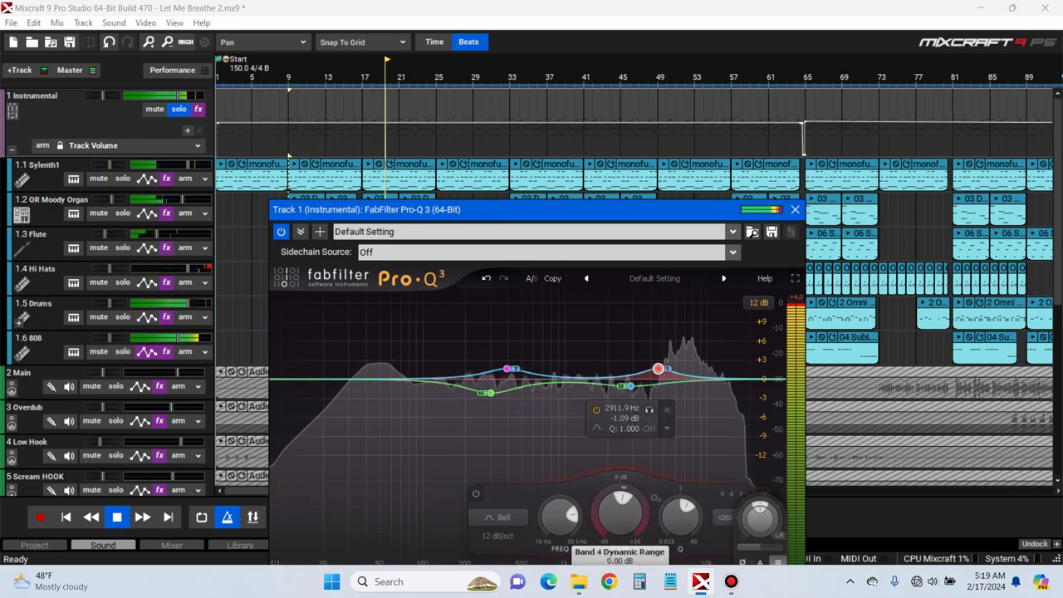
drag(620, 512, 560, 526)
drag(653, 331, 636, 330)
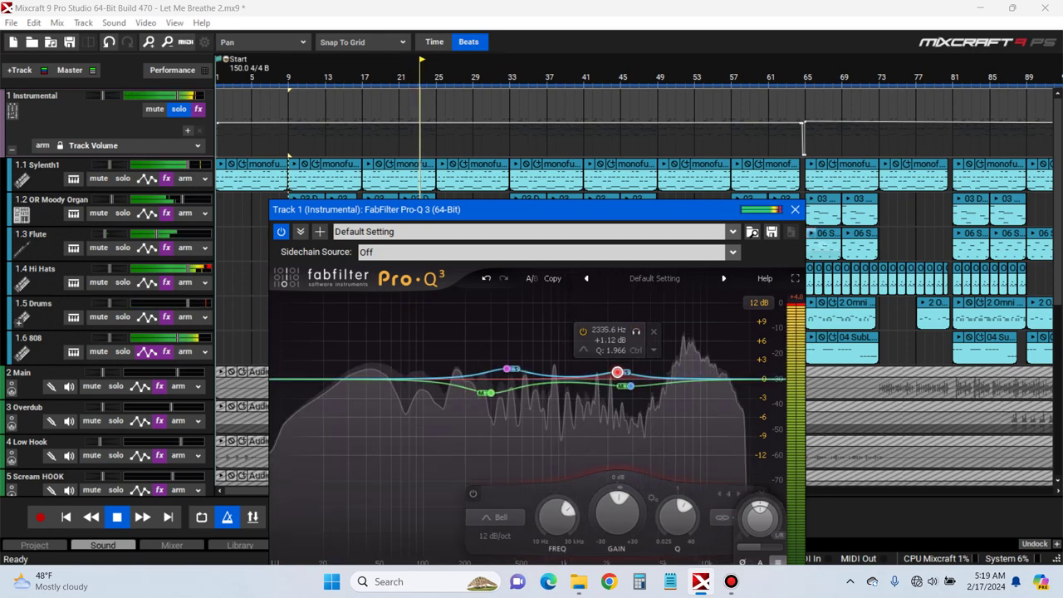
Close the equalizer and stop playback, then collapse and unsolo the Instrumental submix
click(795, 210)
key(space)
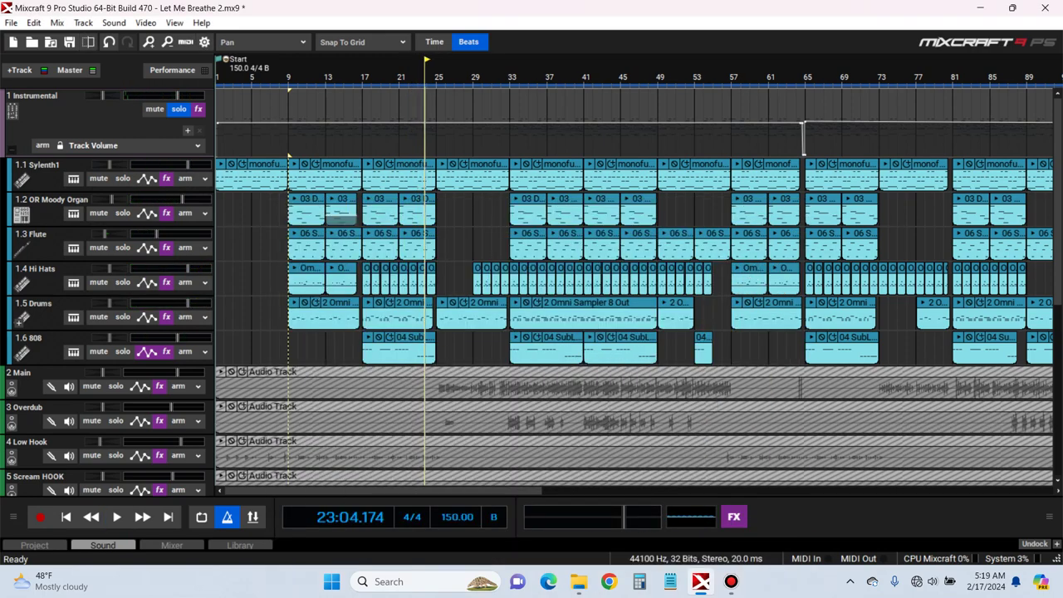
click(11, 150)
click(178, 109)
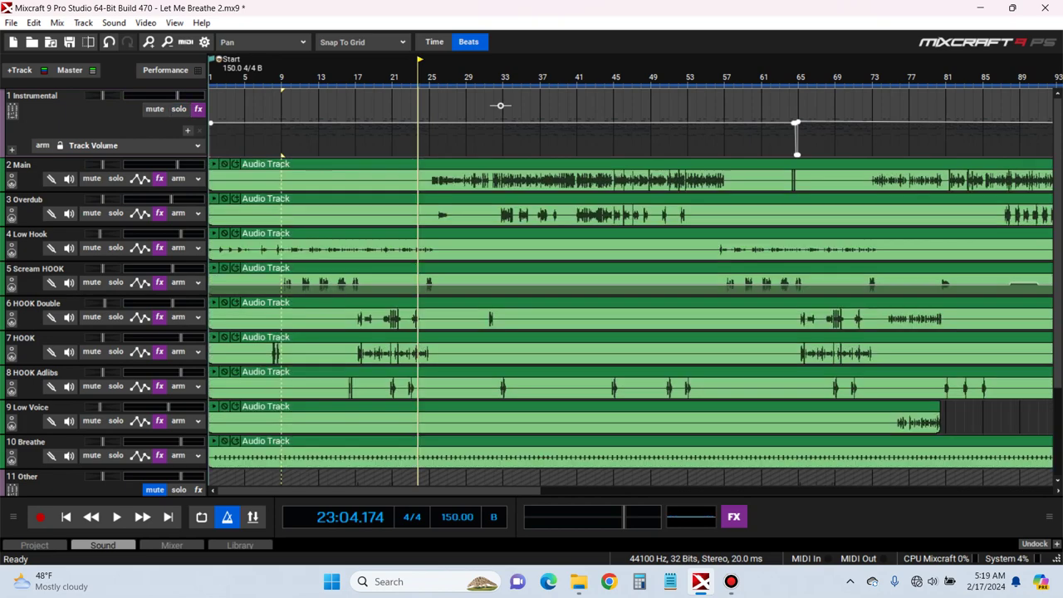
Play the full mix into the verse and check which effects are on the Overdub track
key(space)
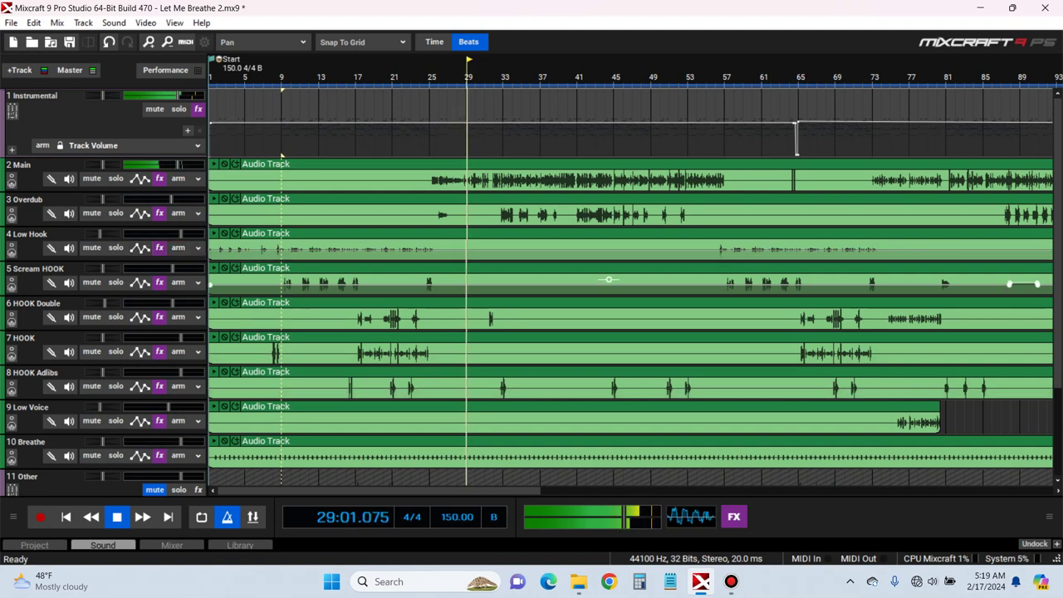
click(160, 214)
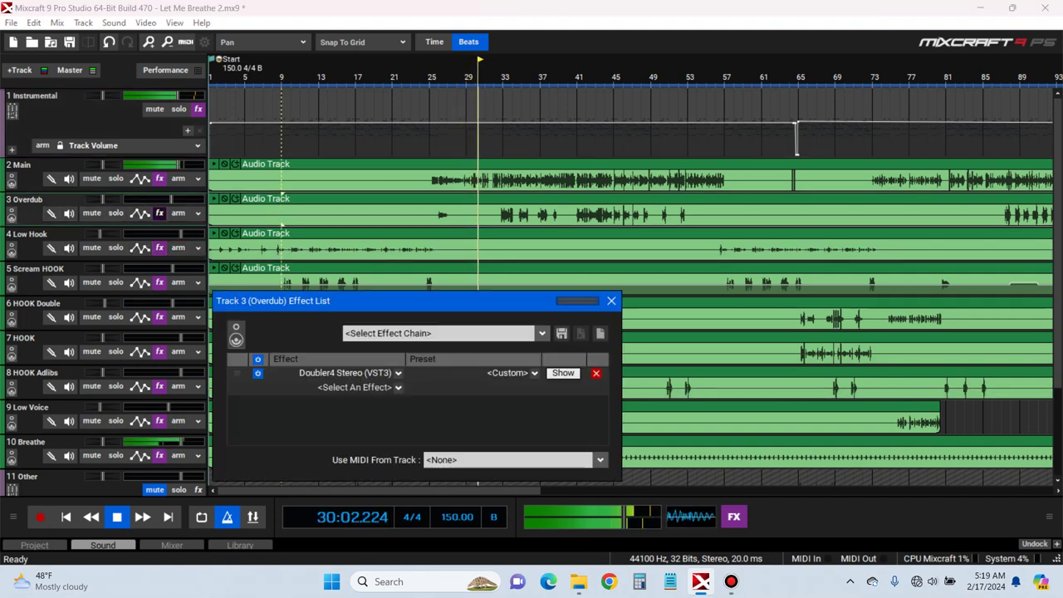
key(Escape)
key(space)
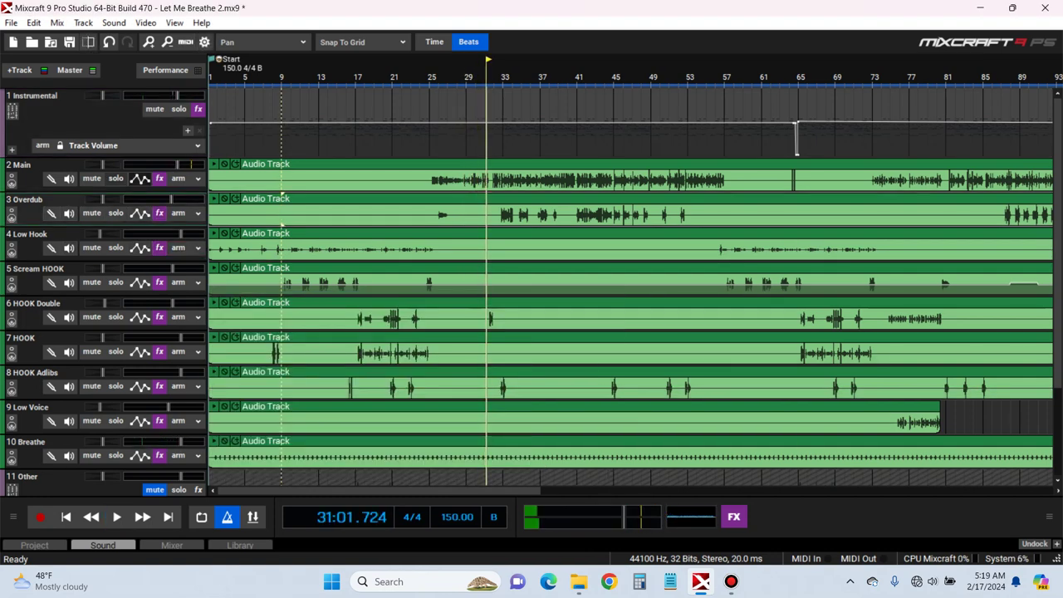
Remove every effect from the Main track, from LoudMax64 up to both TB Parametric Equalizers, and close its effect list
click(159, 178)
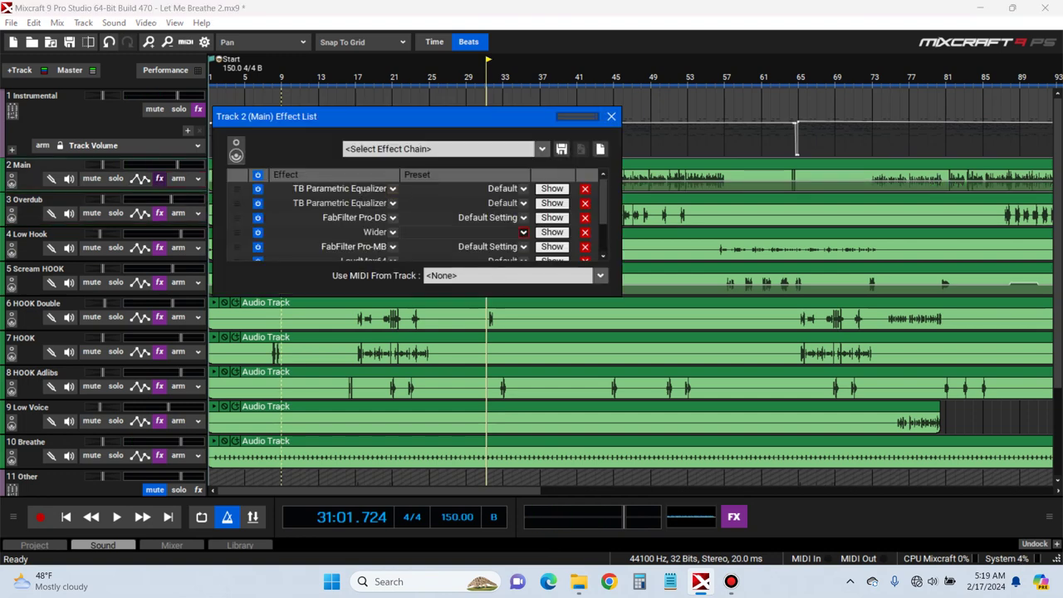
scroll(523, 232, down, 1)
scroll(585, 218, up, 1)
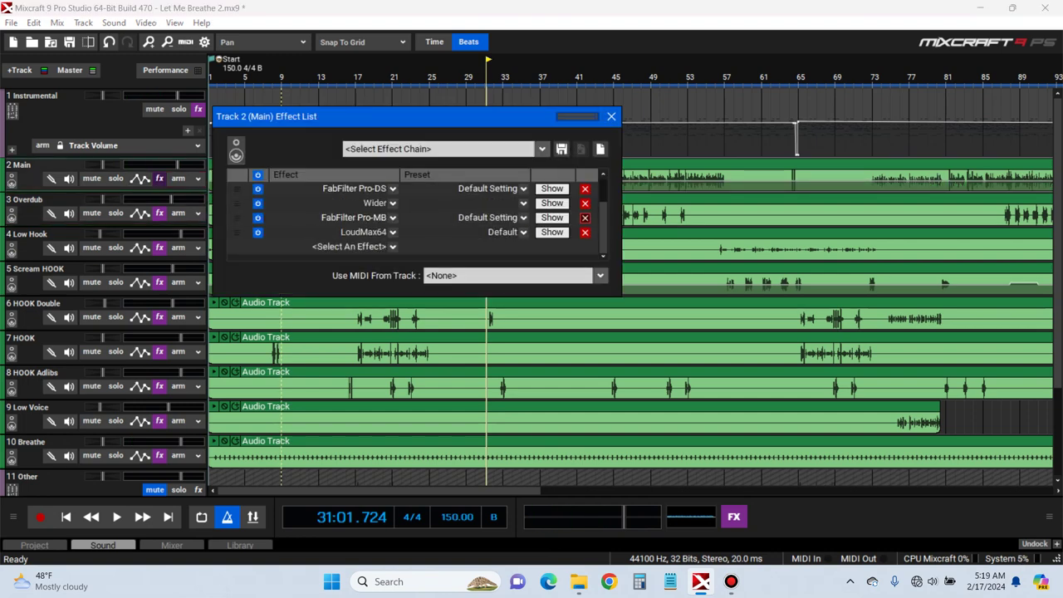
click(585, 232)
click(584, 232)
click(584, 231)
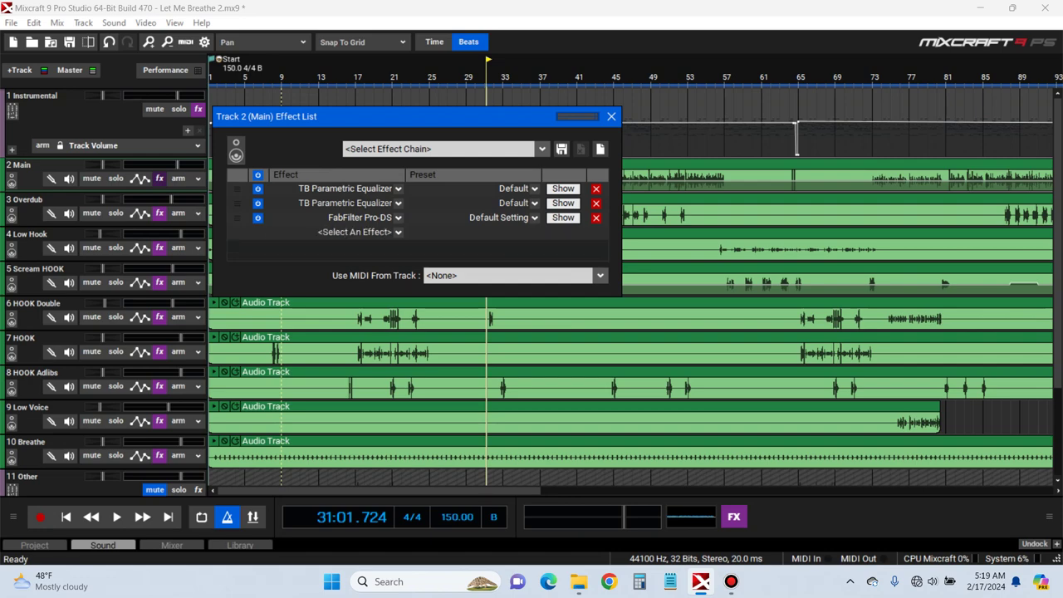
click(596, 218)
click(595, 203)
click(596, 188)
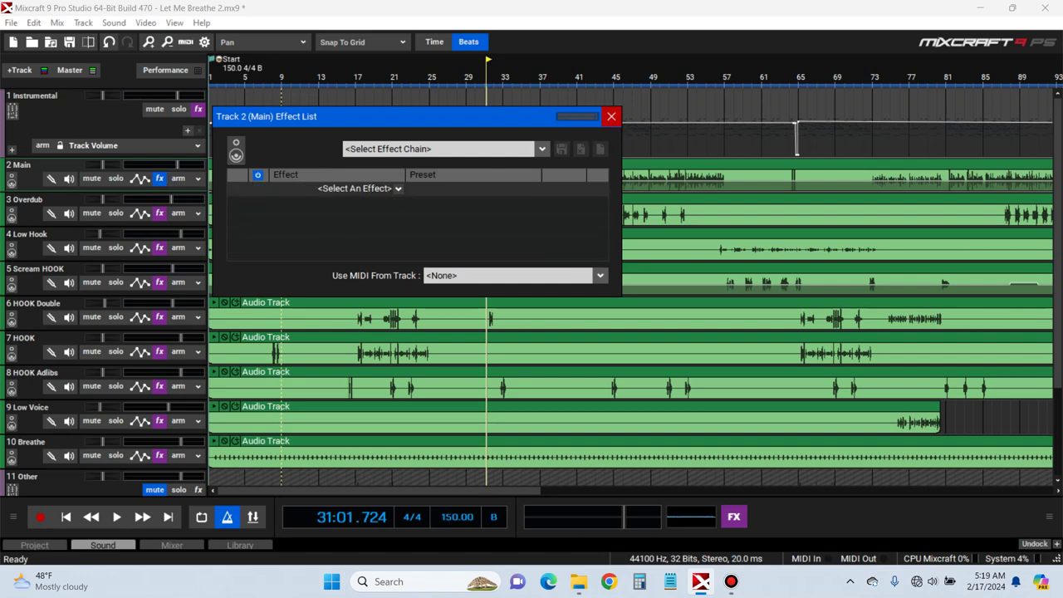
click(611, 116)
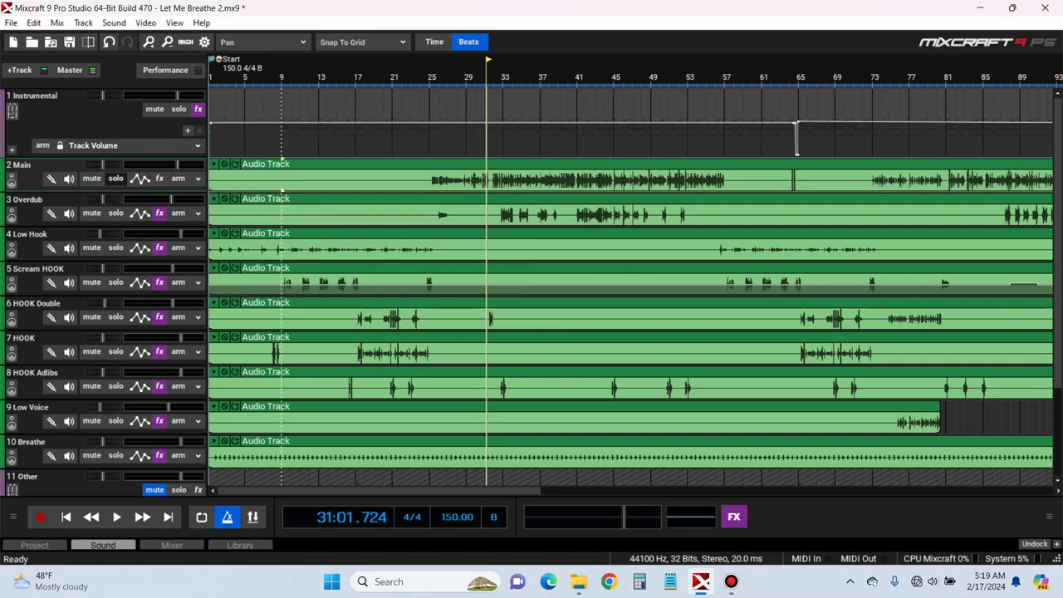
Solo the Main and Instrumental tracks and play them looped from measure 25 to 57, undoing the accidental clip shift
click(115, 179)
click(178, 109)
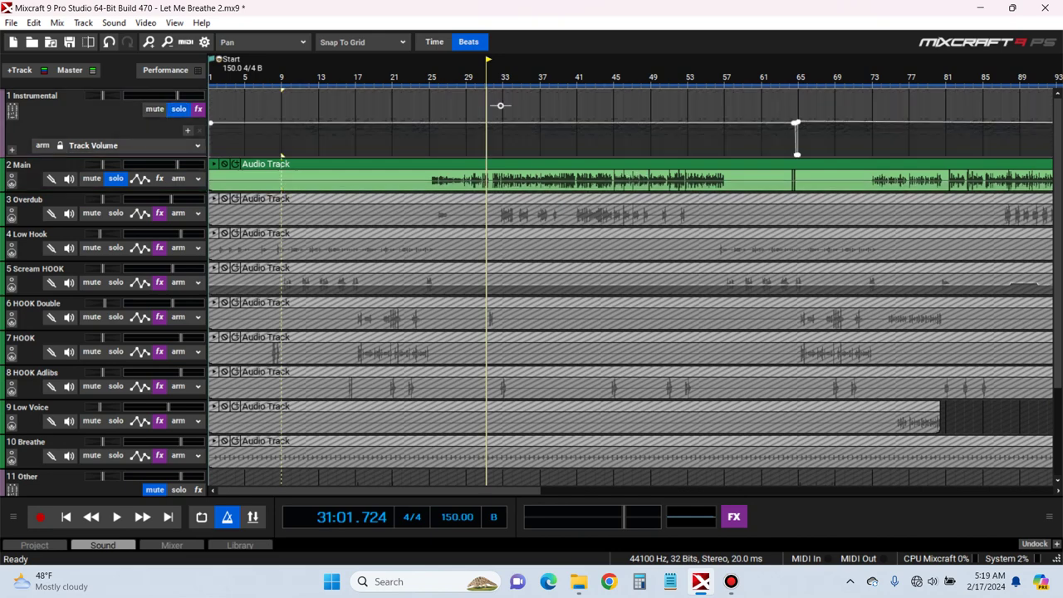
mouse_move(429, 76)
mouse_down()
mouse_move(743, 76)
mouse_move(429, 77)
mouse_up()
key(shift+l)
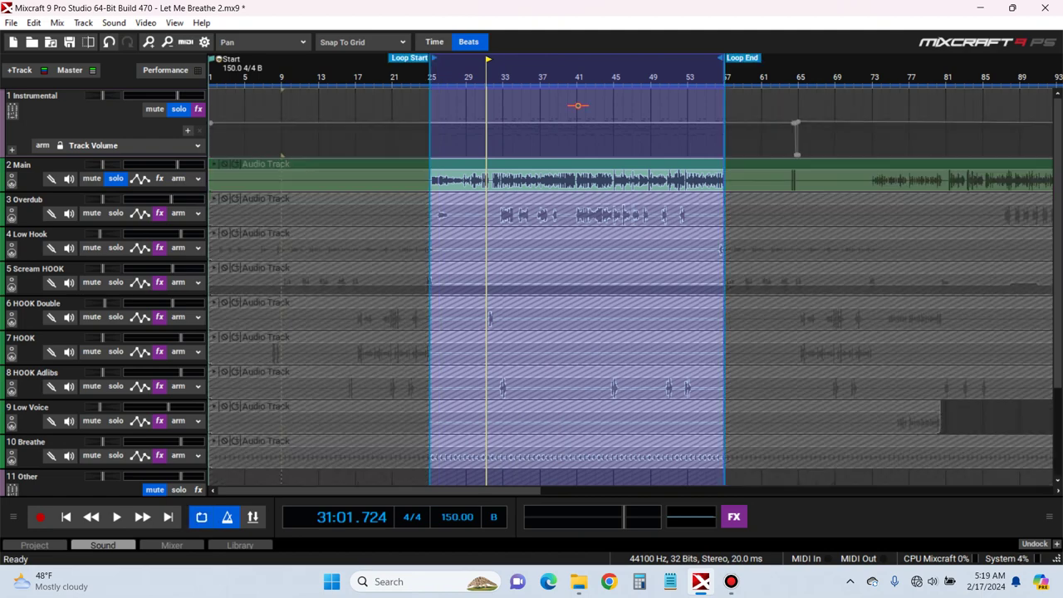
key(ctrl+z)
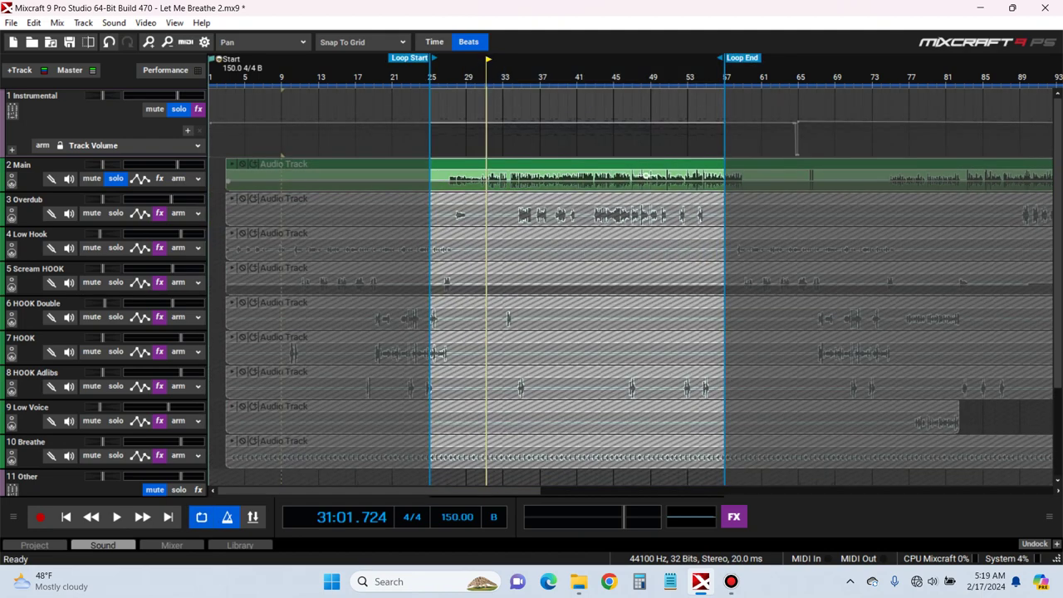
key(space)
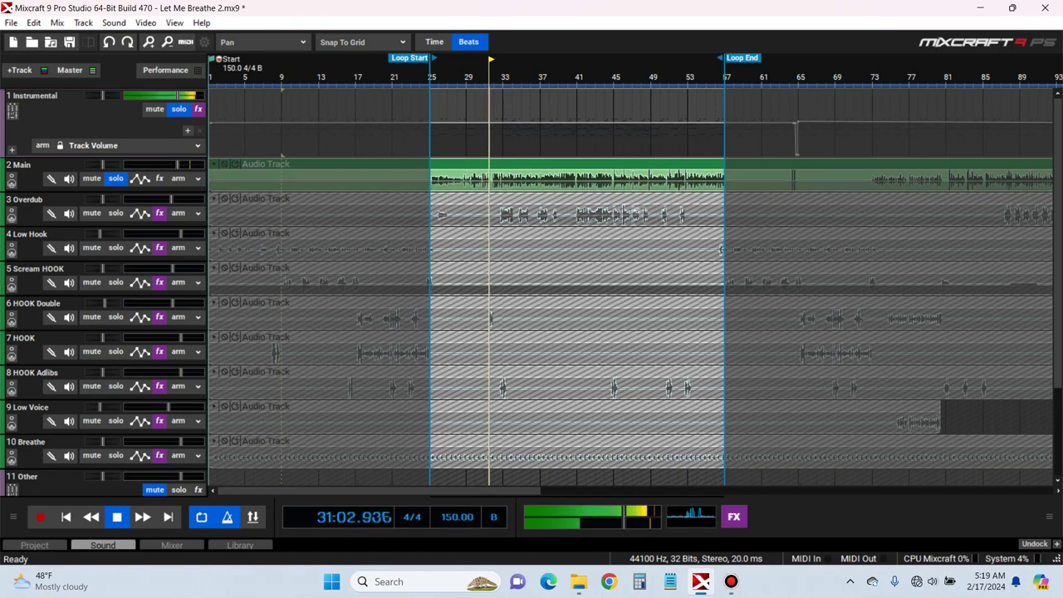
Open the Main track's effect list, lower the Instrumental submix's volume, and replay the verse from measure 25
key(equal)
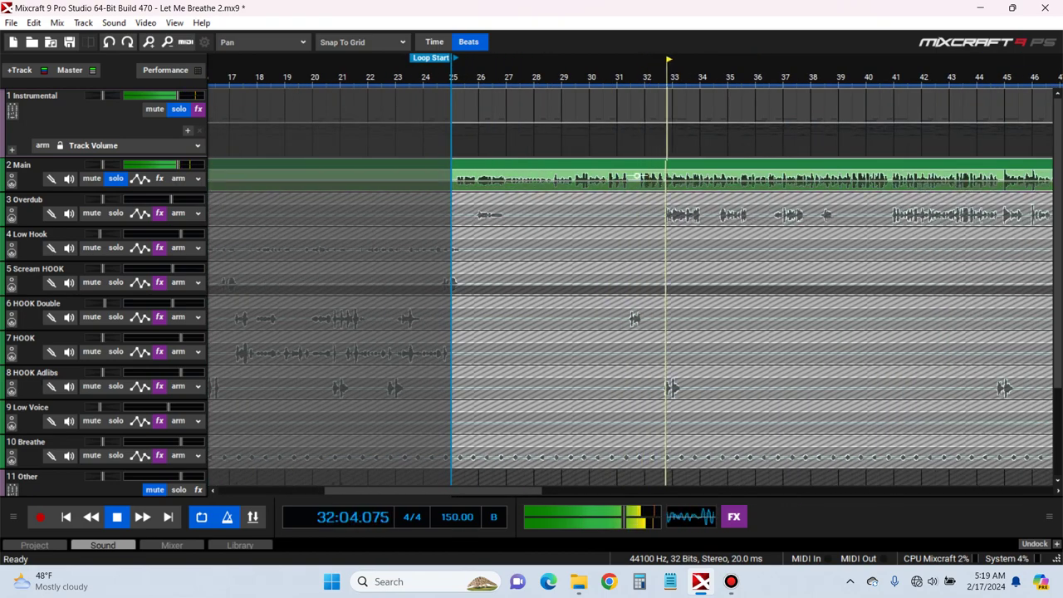
key(space)
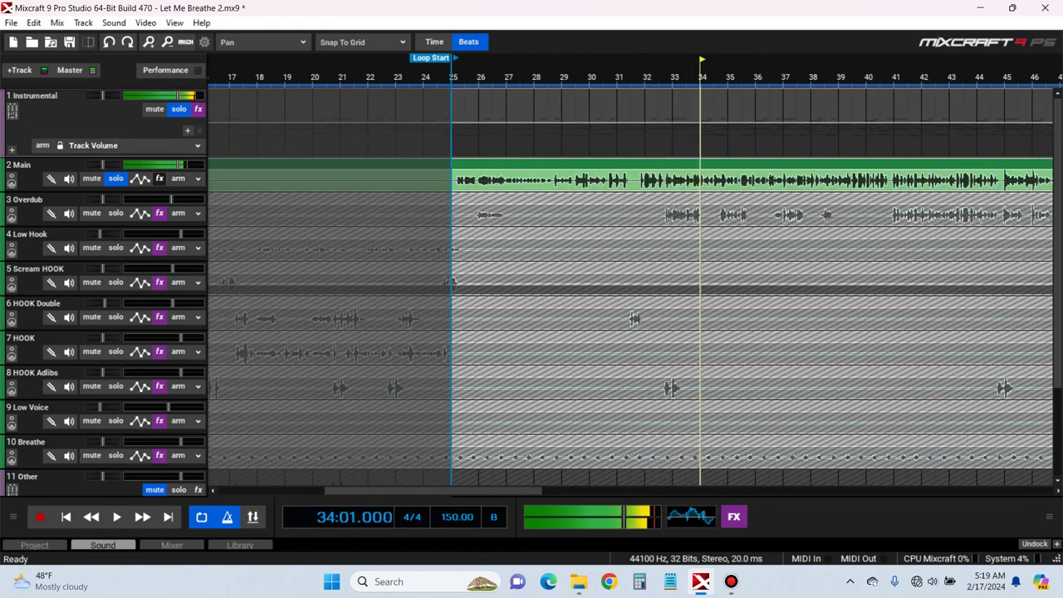
click(159, 178)
click(177, 96)
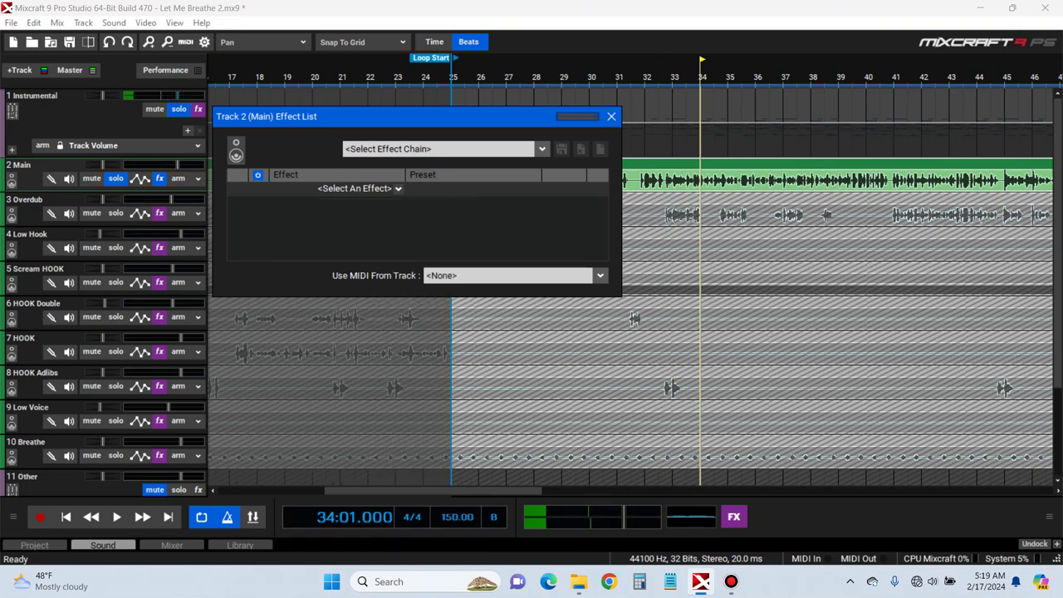
click(178, 96)
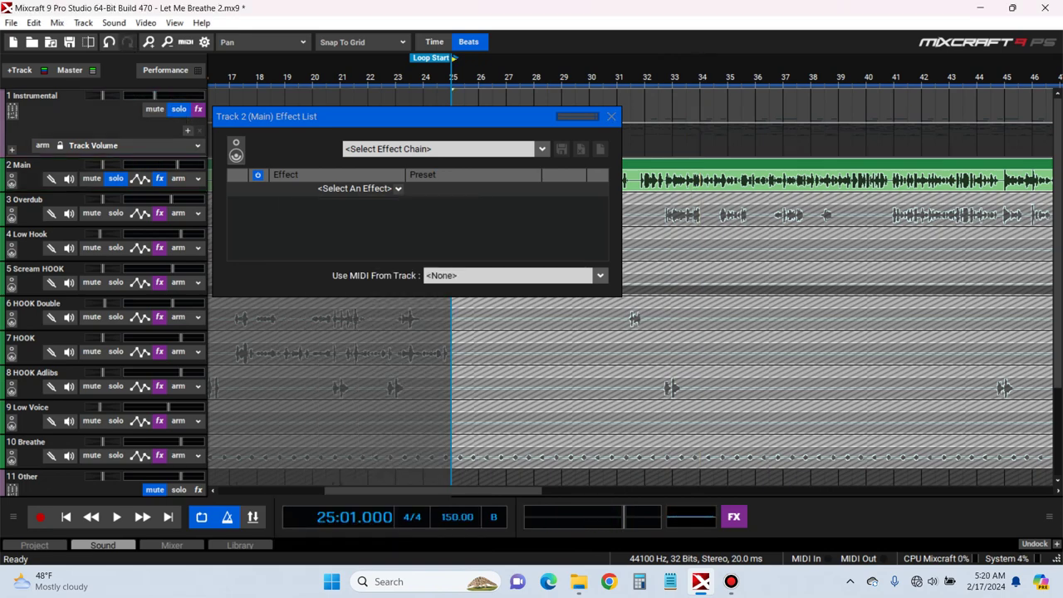
key(space)
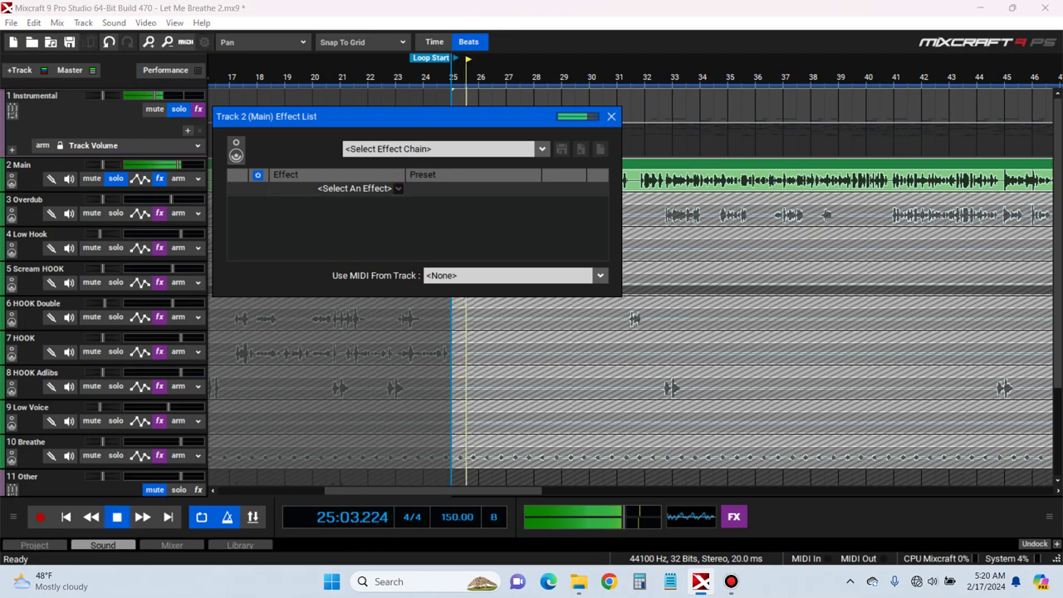
Stop playback and add the Auto-Tune_Evo_VST effect to the Main track
click(398, 189)
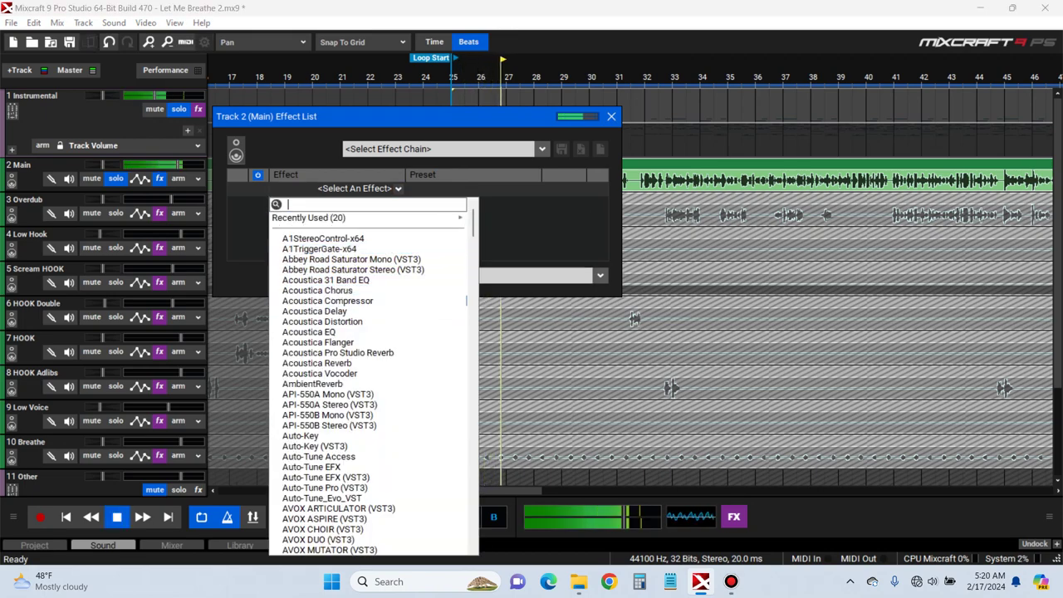
key(Escape)
key(space)
click(397, 189)
text(aut)
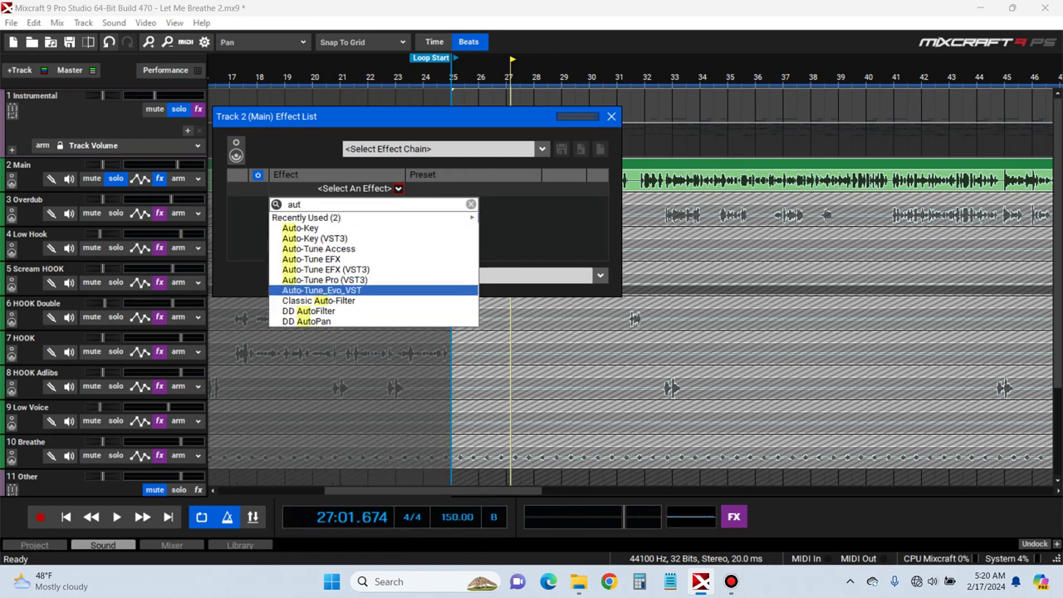
click(322, 291)
Set the Main track's Auto-Tune Evo key to F and its scale to Minor, then close the plug-in
click(431, 74)
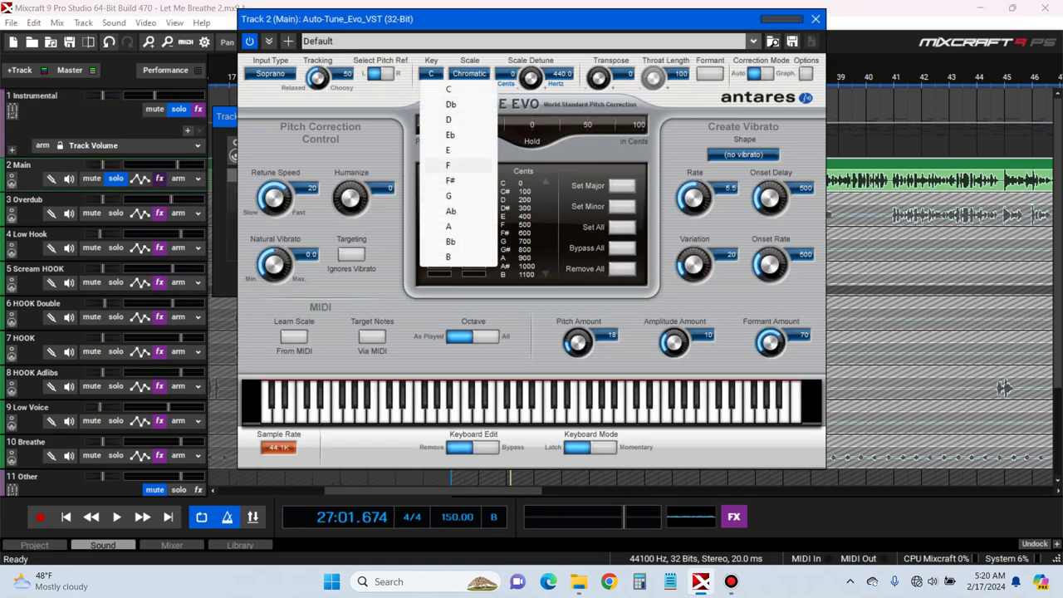
click(449, 165)
click(469, 73)
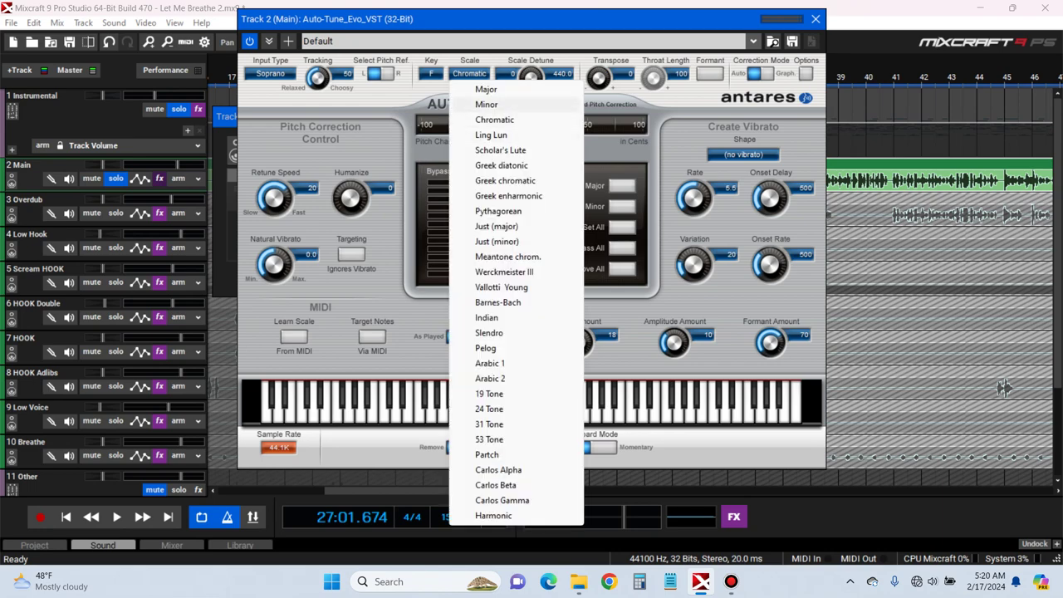
click(485, 104)
click(815, 19)
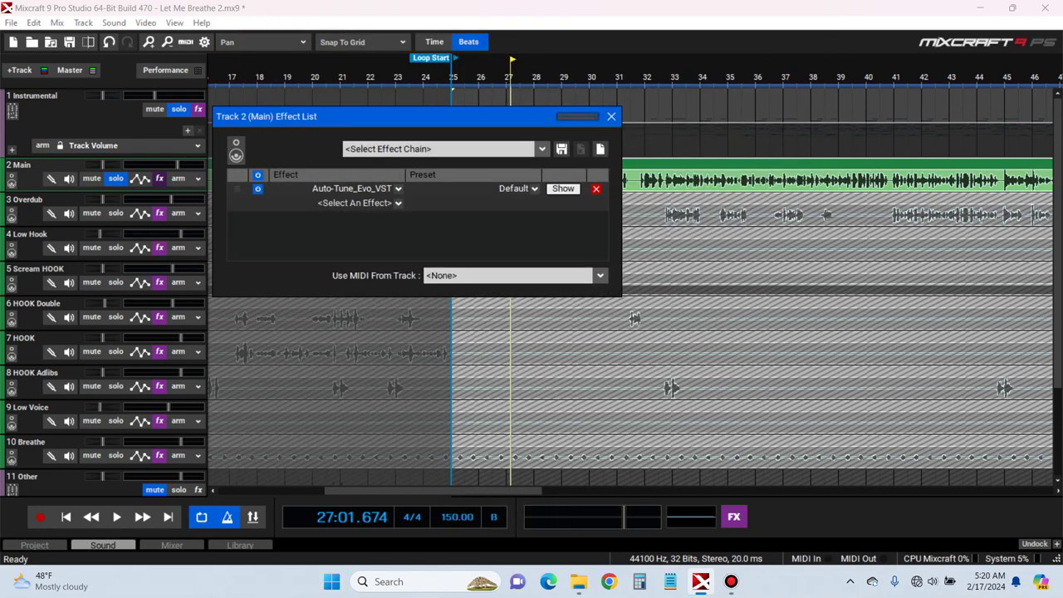
Check the song's key in the Auto-Key effect on the Master track, then close the Master effect windows
click(733, 517)
click(555, 111)
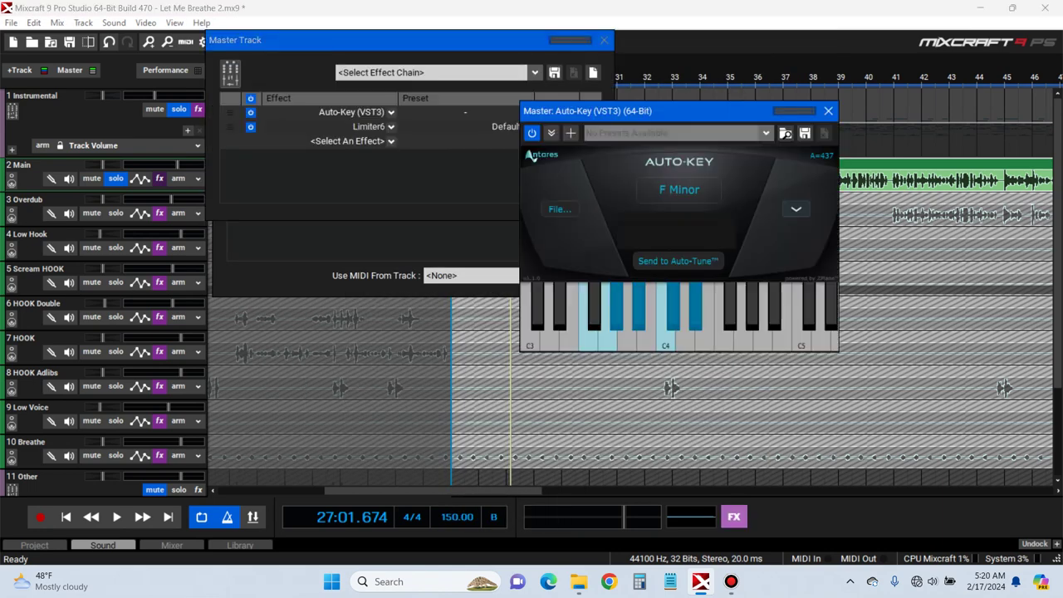
click(828, 110)
click(604, 39)
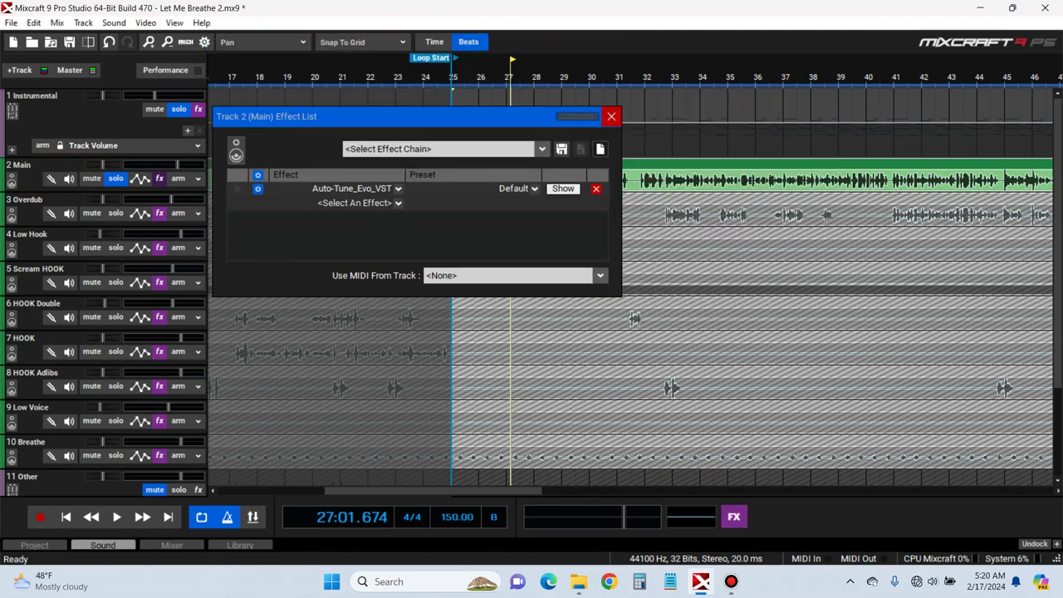
Reopen the Main track's Auto-Tune Evo, set its input type to Low Male and retune speed to 7, and close the effect list
key(space)
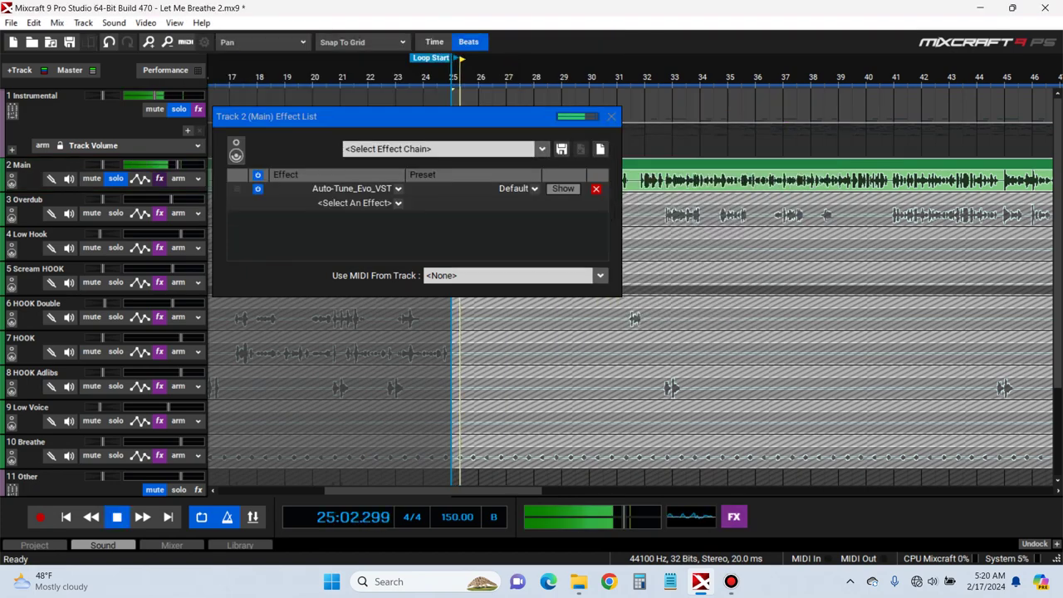
click(563, 189)
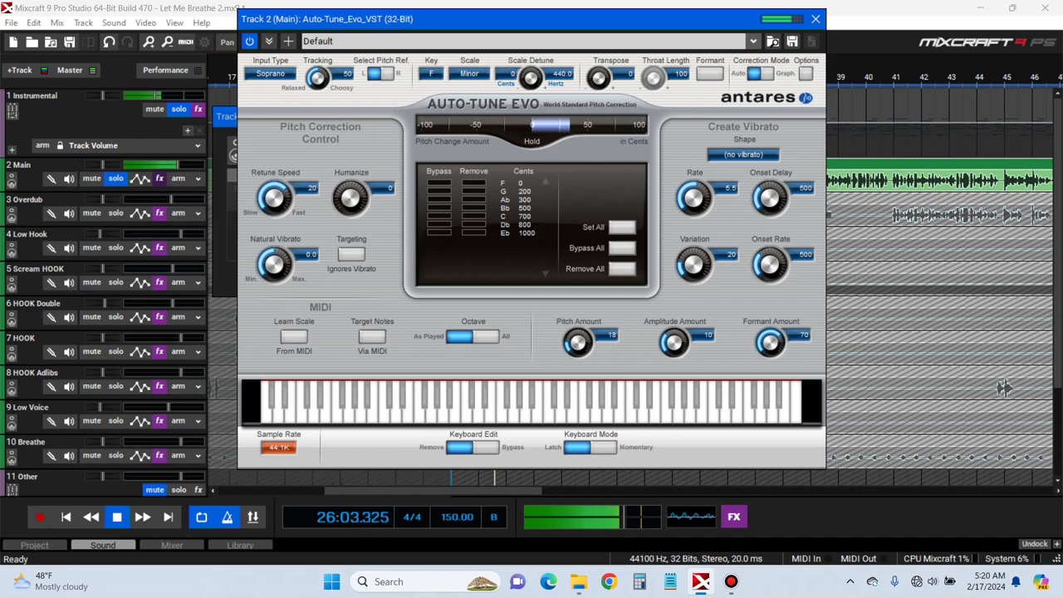
key(space)
click(269, 73)
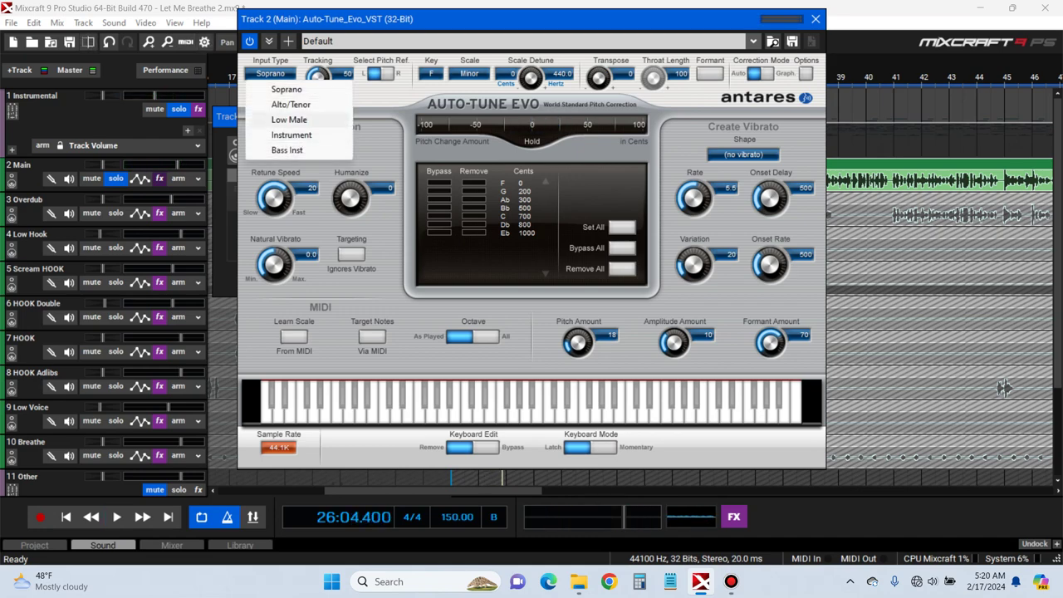
click(289, 120)
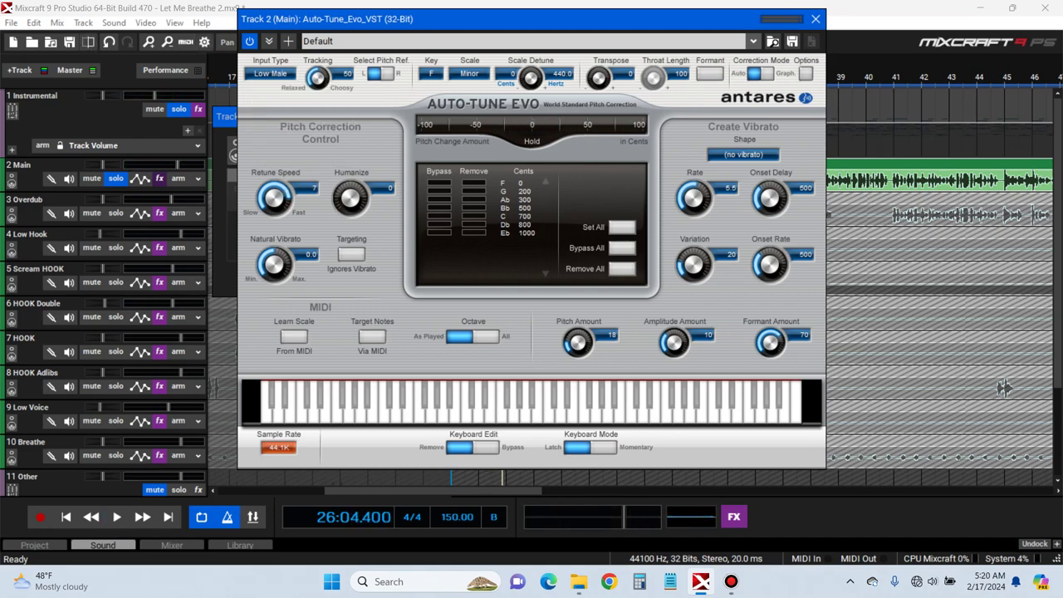
drag(741, 19, 789, 181)
click(611, 116)
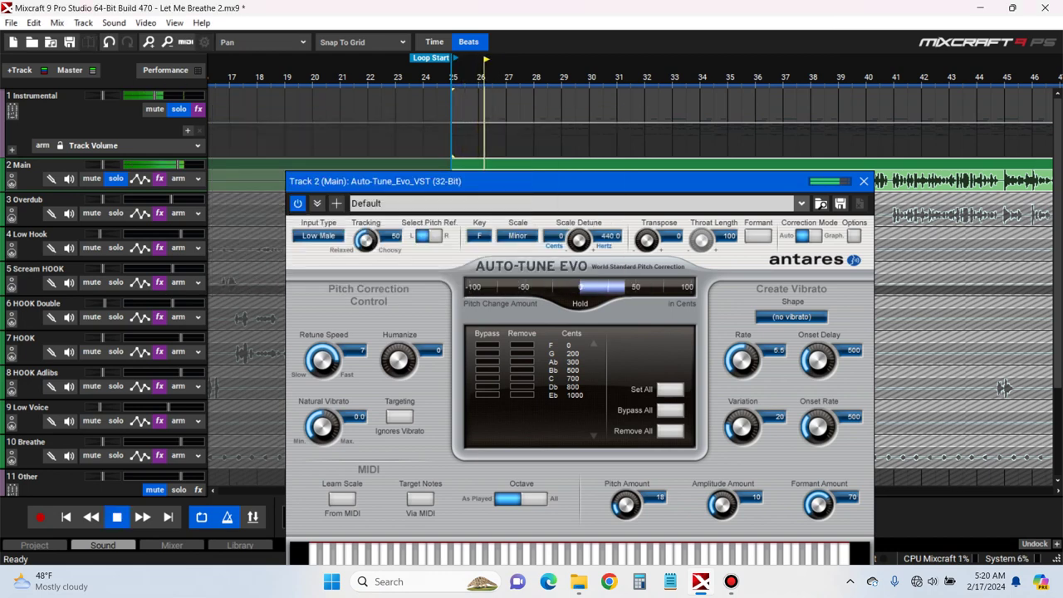
During playback, set Auto-Tune's humanize to 100 and retune speed to 3, enable Formant, then close the plug-in and stop
drag(398, 359, 399, 278)
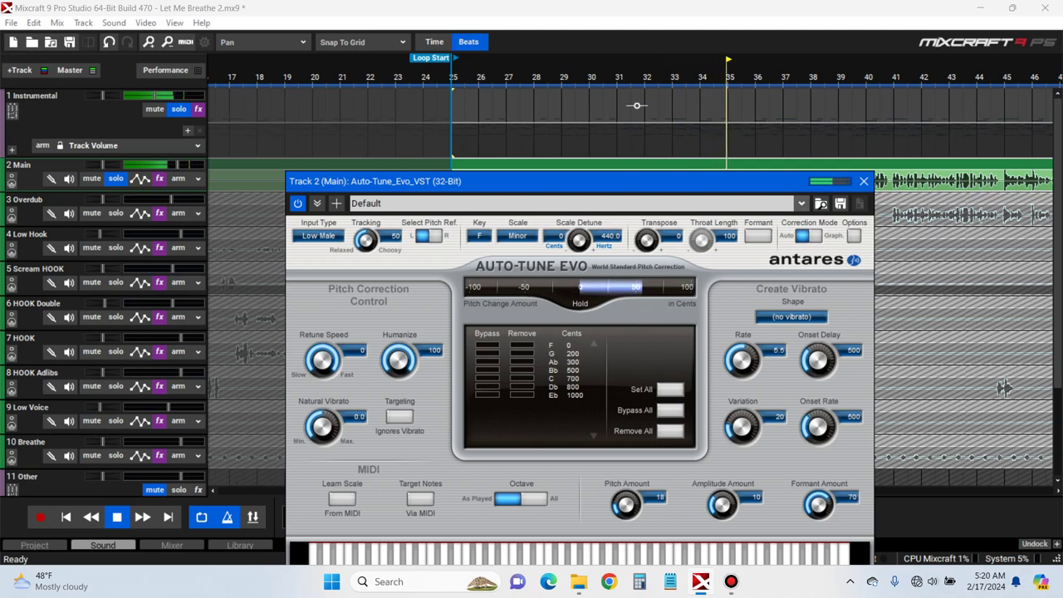
click(759, 236)
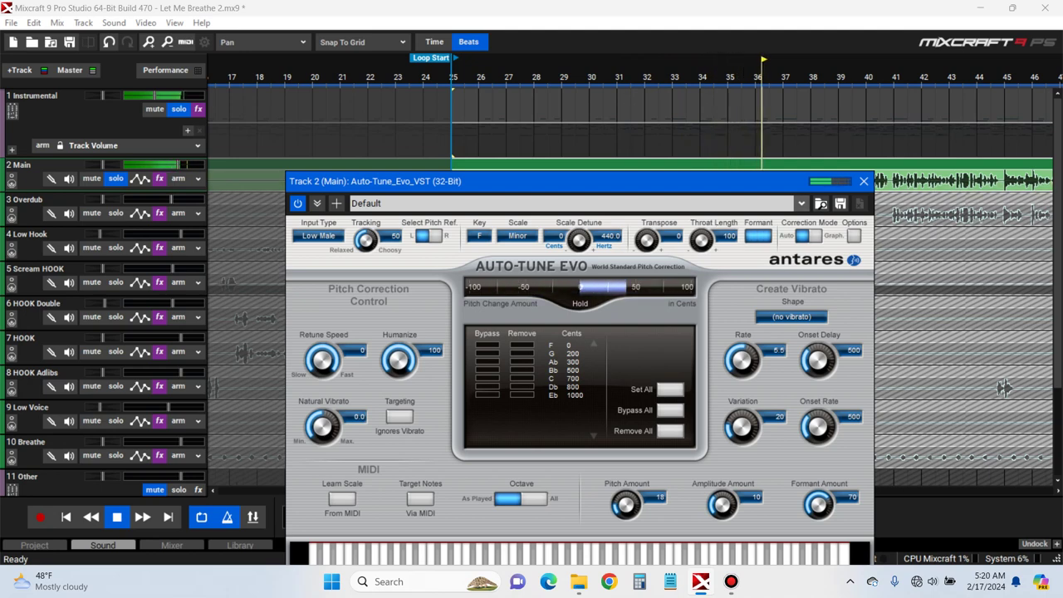
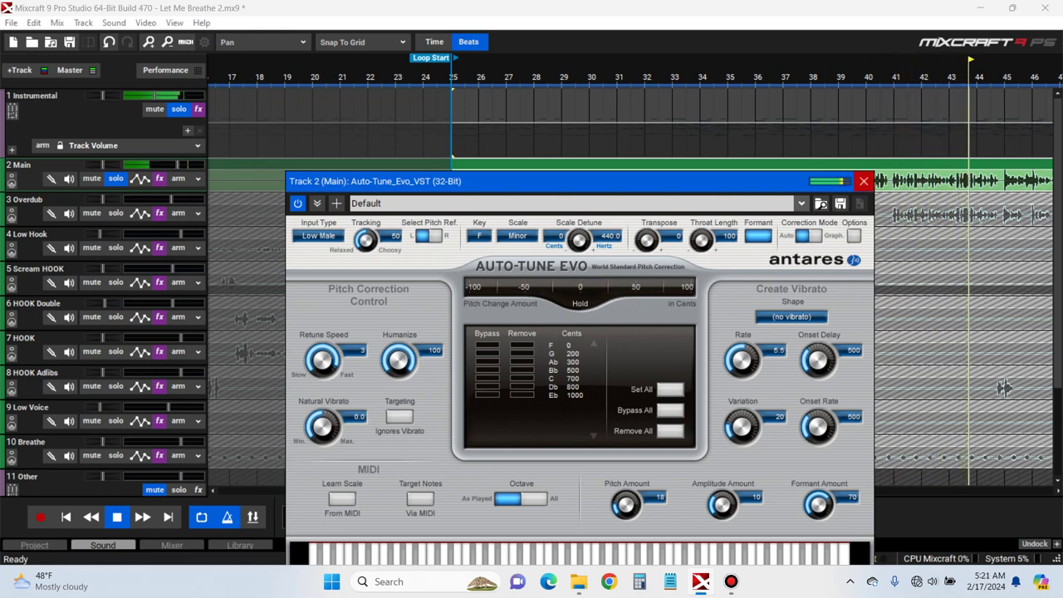
click(863, 182)
key(space)
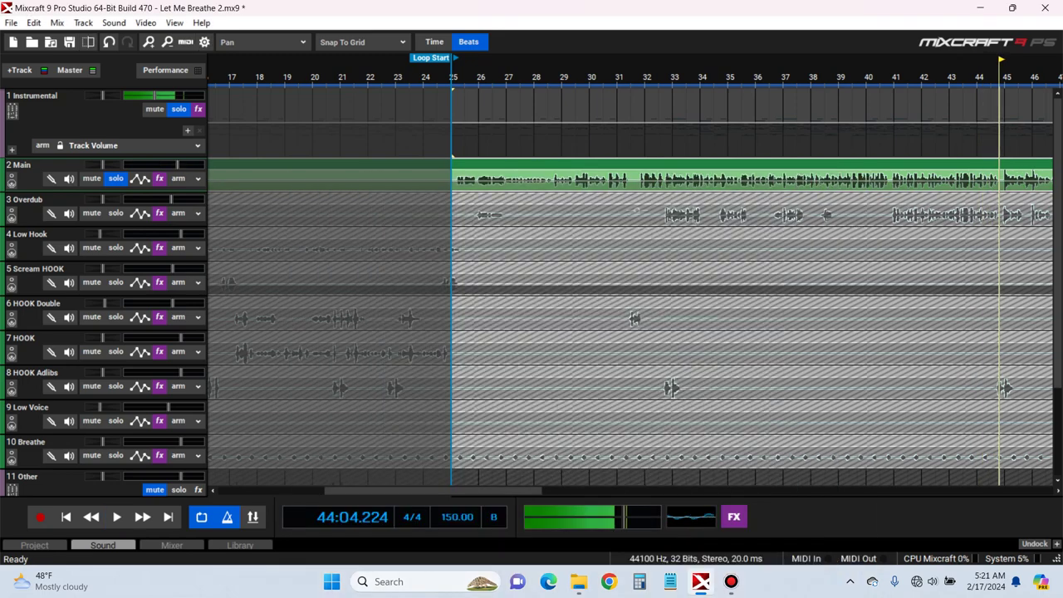
Add the CLA-76 Stereo compressor after Auto-Tune on the Main track and close the effect list
click(159, 179)
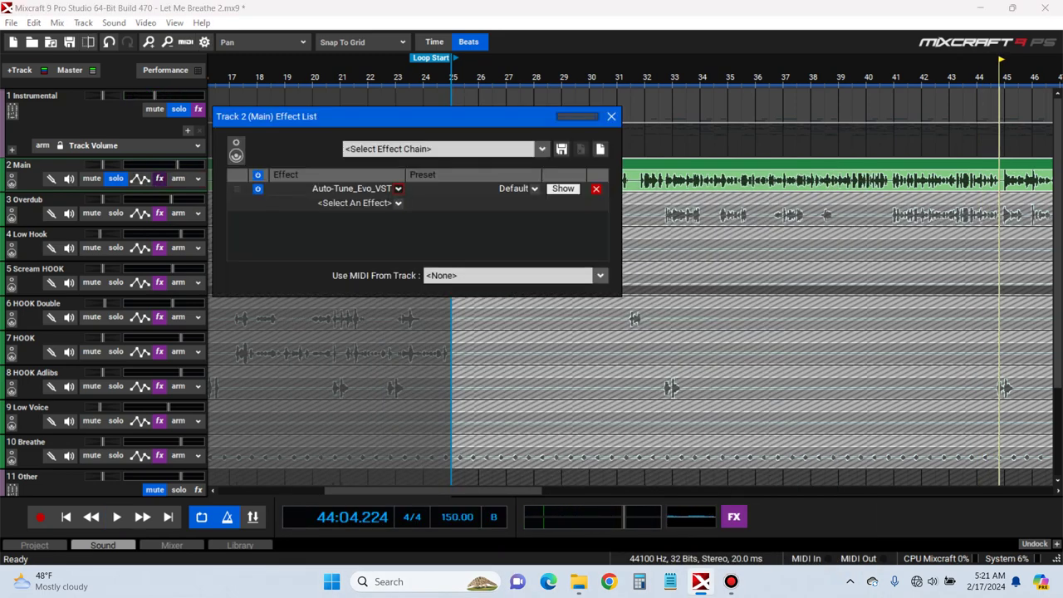
click(398, 202)
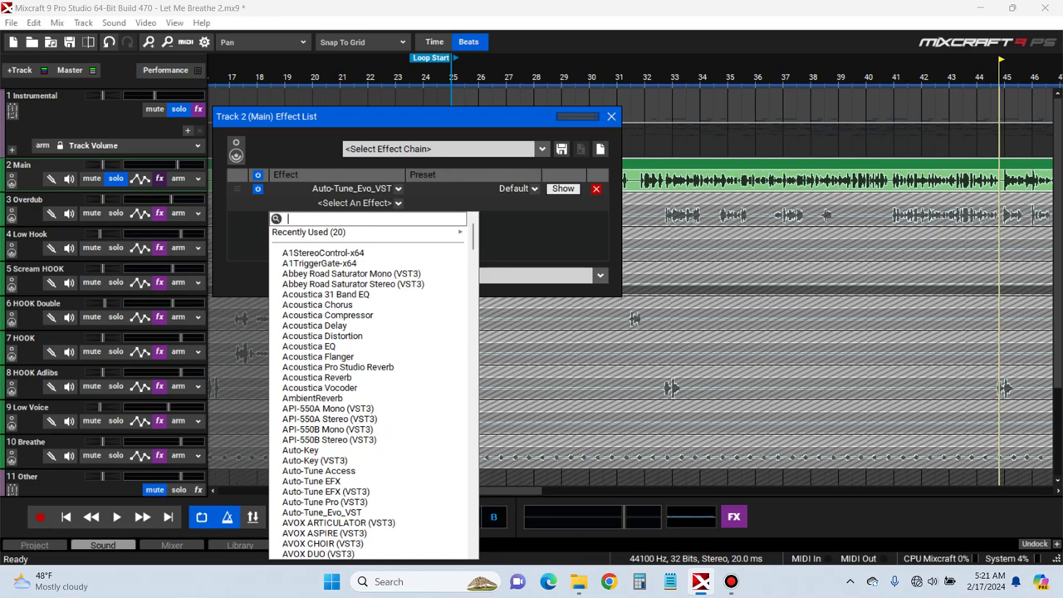
text(76)
key(Down)
key(Up)
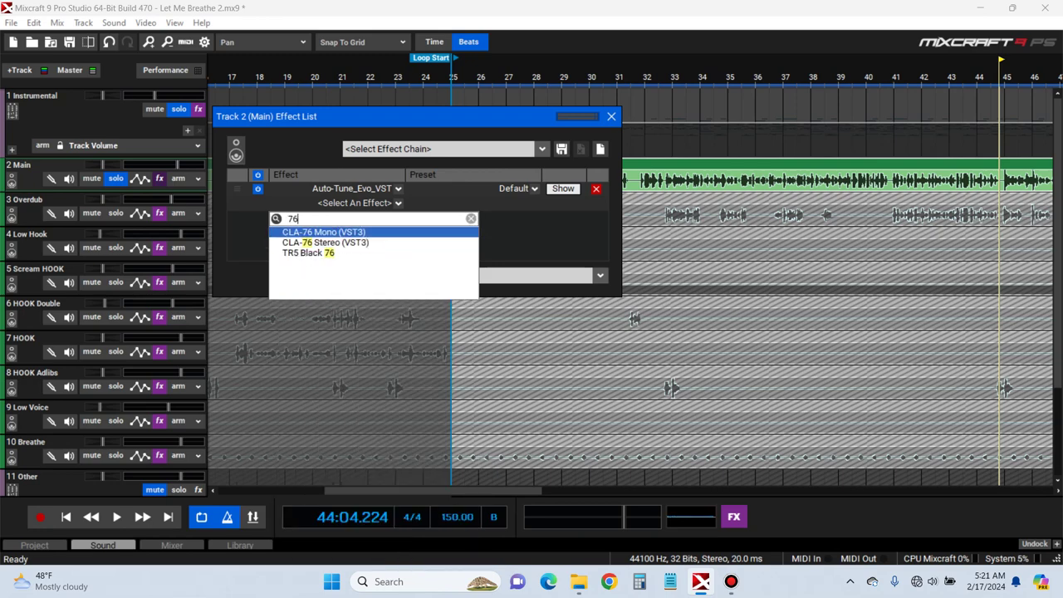
key(Down)
key(Return)
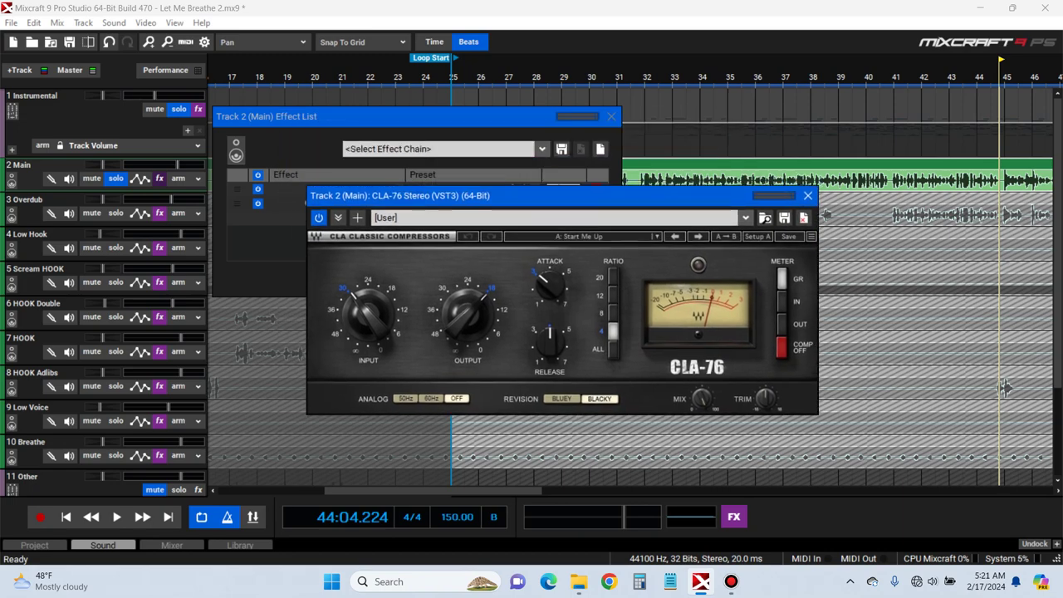
click(611, 116)
Solo the Reverb and Delay tracks, check the Delay's effects during playback, then unsolo Delay and shrink the Reverb track
key(Home)
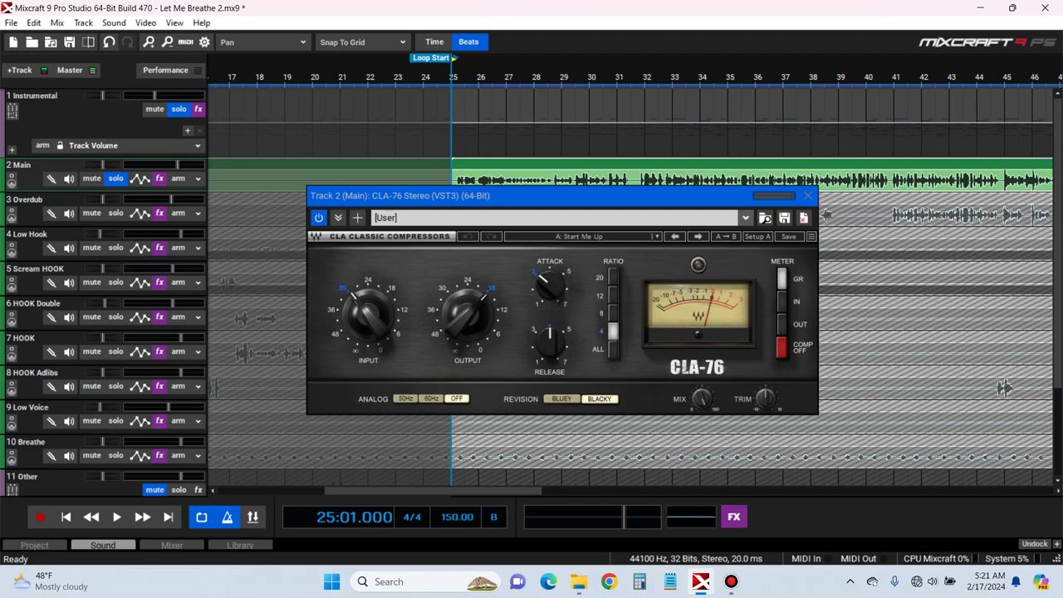
click(1047, 247)
drag(1057, 246, 1057, 336)
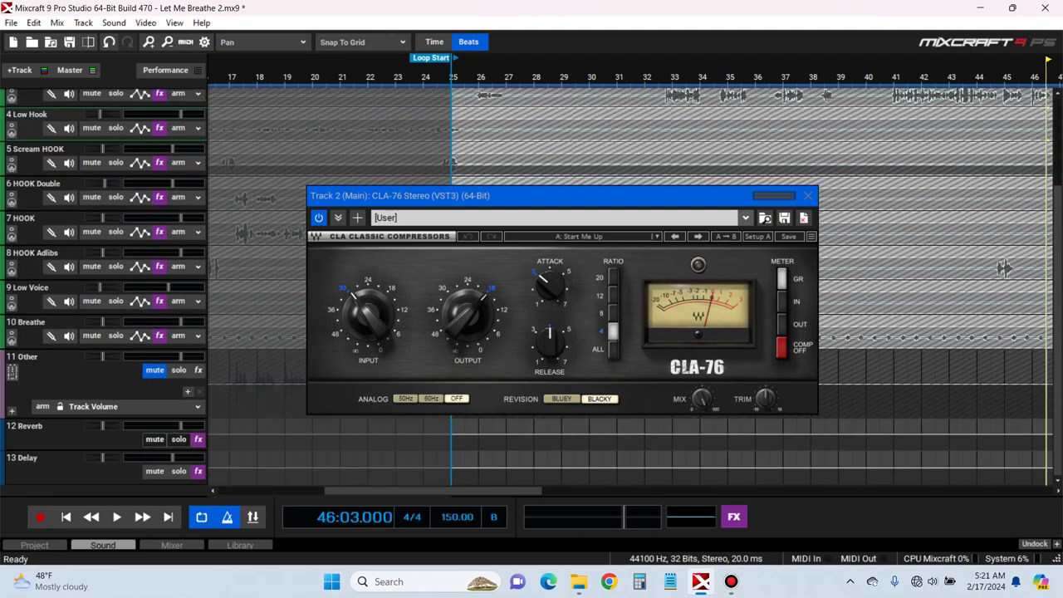
key(space)
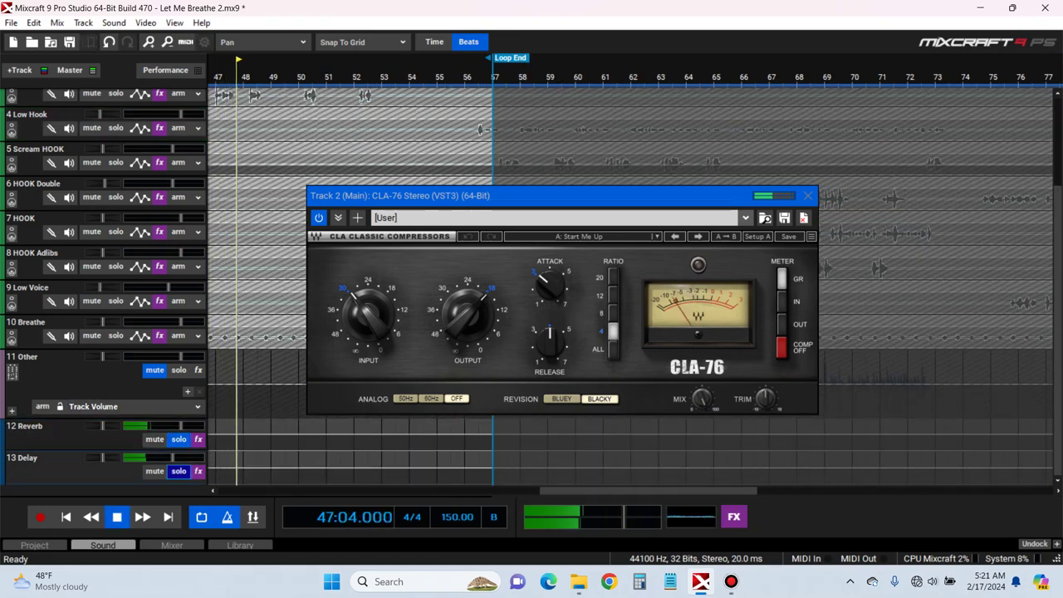
click(198, 471)
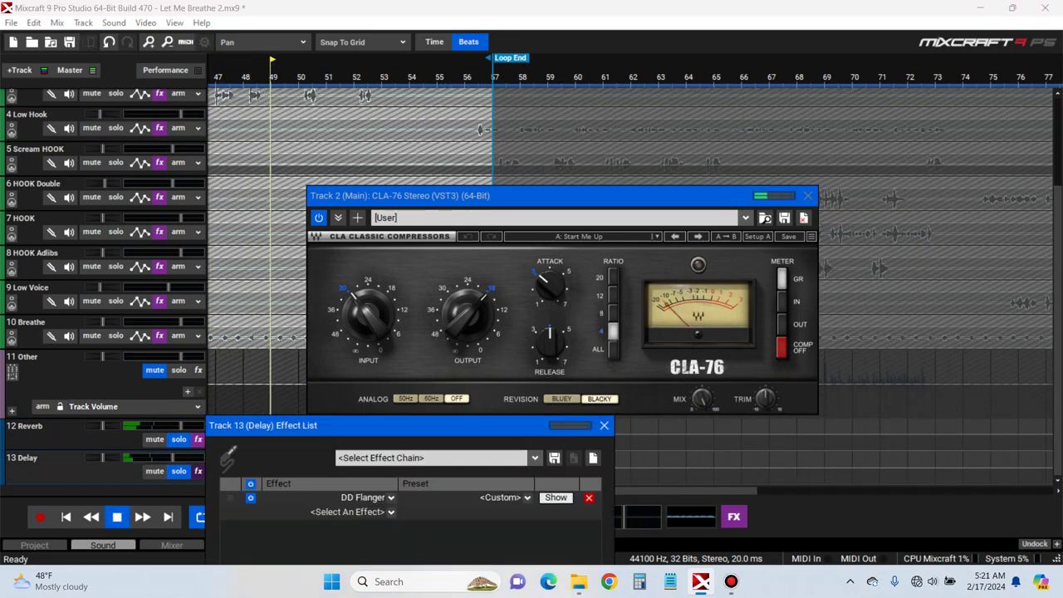
click(604, 425)
key(space)
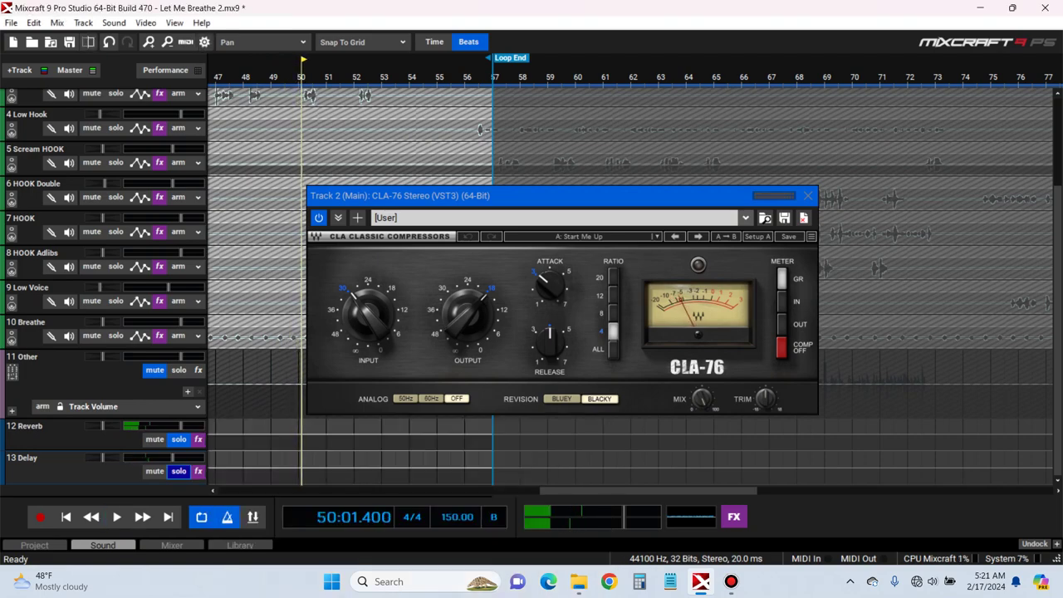
drag(637, 450, 637, 433)
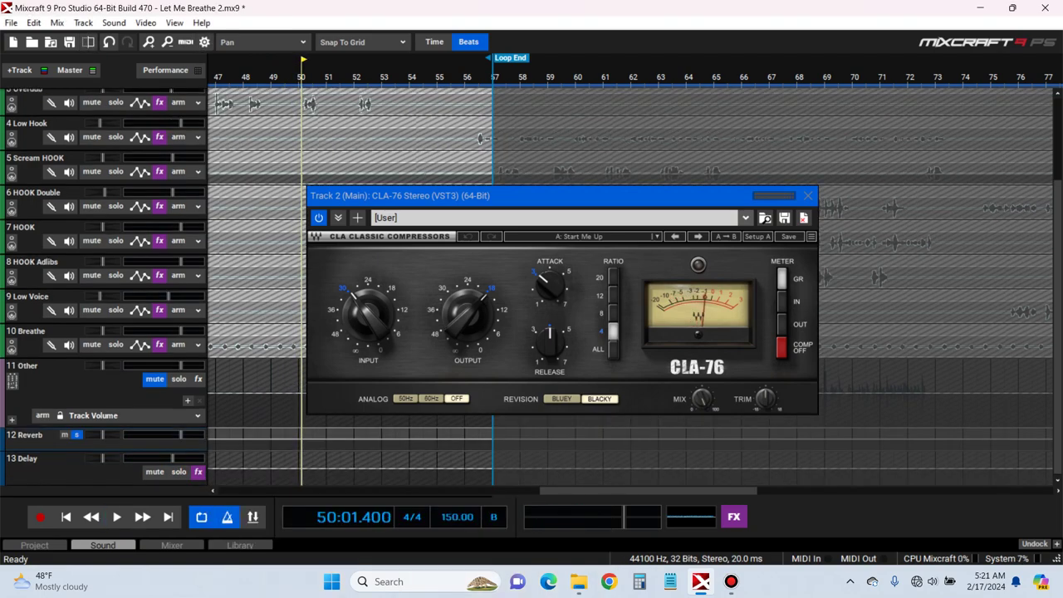
Reduce the Main track's CLA-76 input to about -25 and replay the verse from measure 25
scroll(636, 432, up, 3)
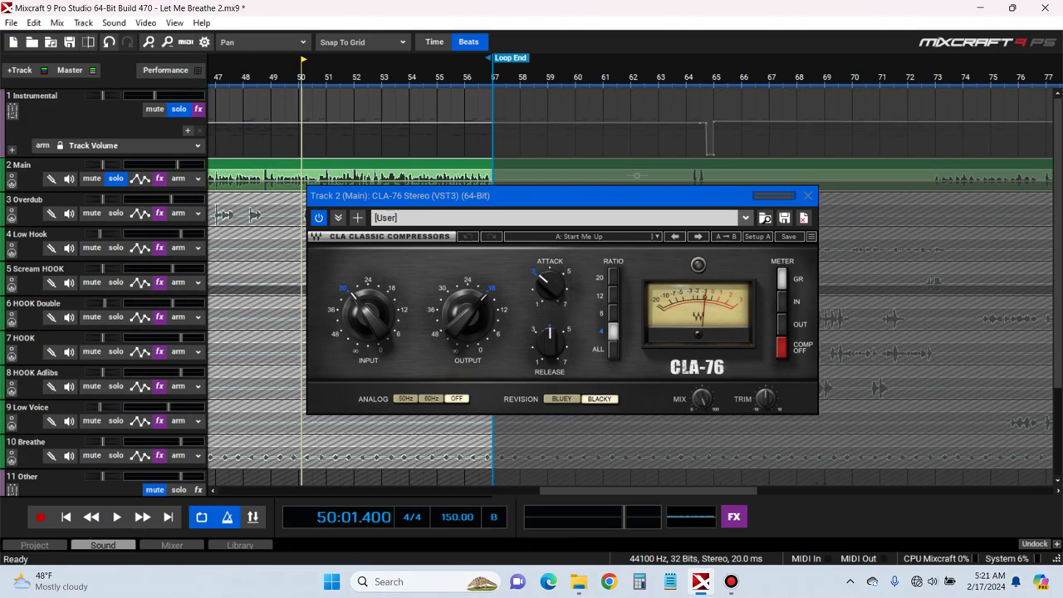
mouse_move(631, 491)
mouse_down()
mouse_move(422, 491)
mouse_move(456, 490)
mouse_up()
click(307, 105)
key(space)
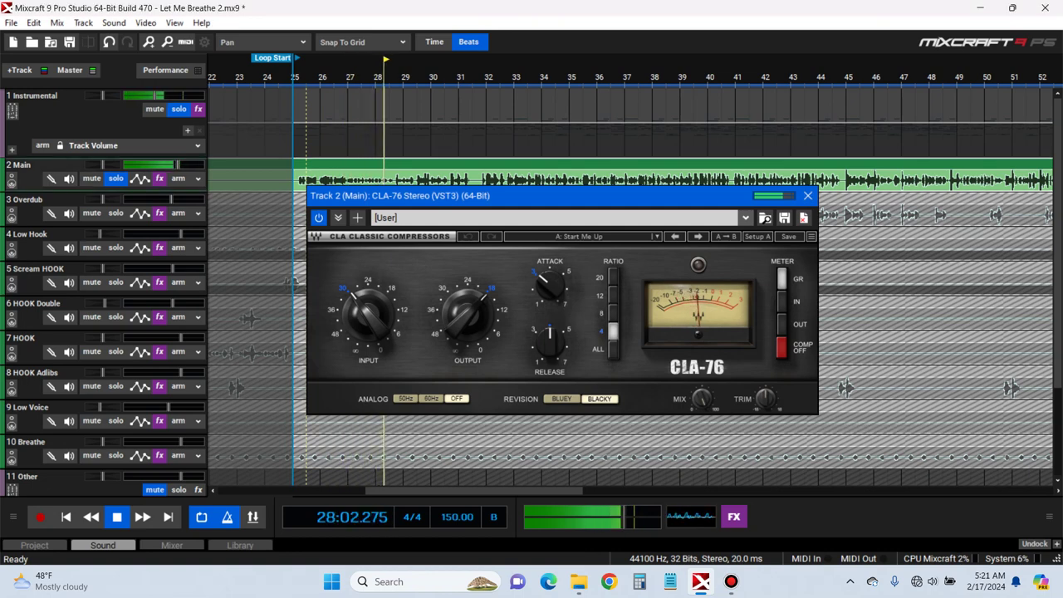
key(space)
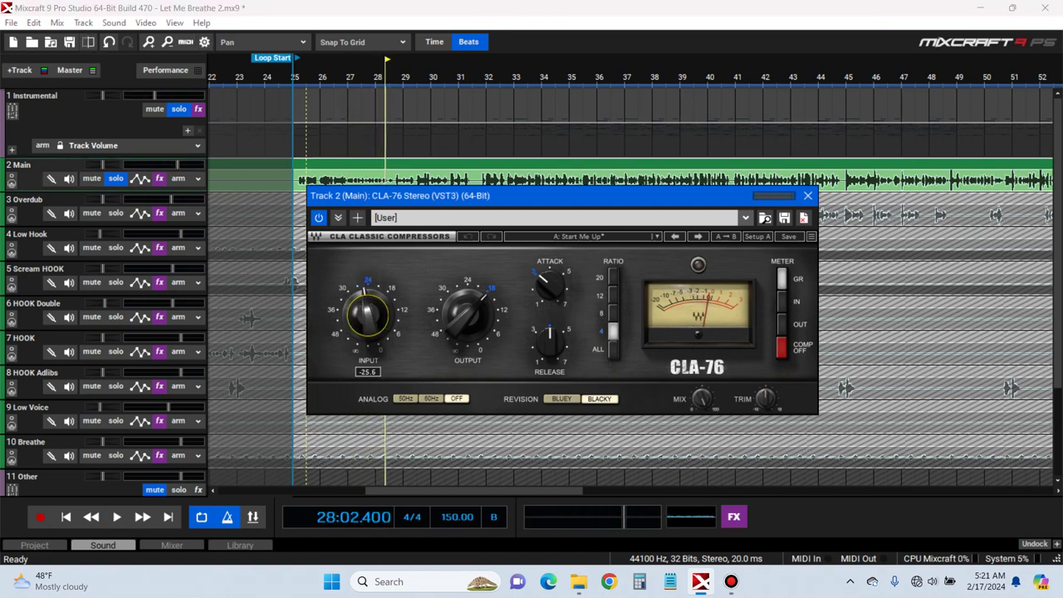
key(Home)
key(space)
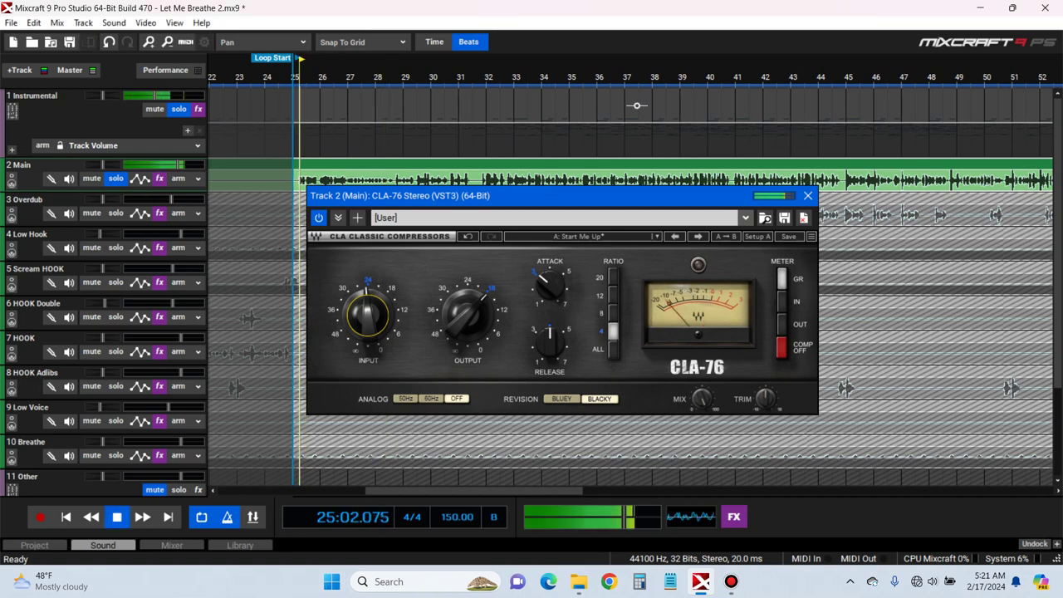
Raise the CLA-76 input to about -20, set attack to 5 and ratio to 8, and fine-tune the output during playback
drag(368, 316, 368, 308)
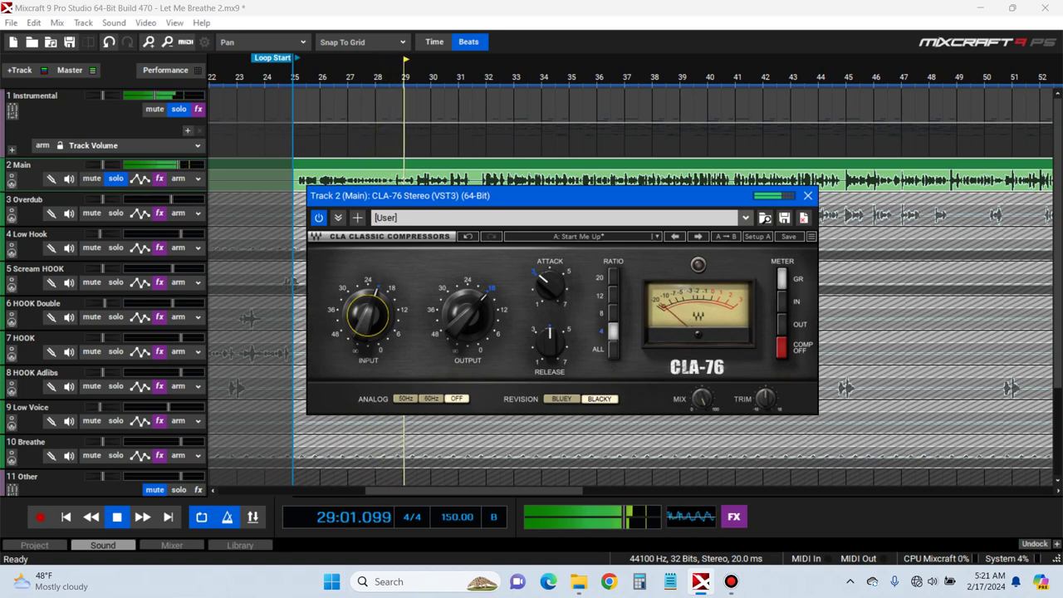
key(space)
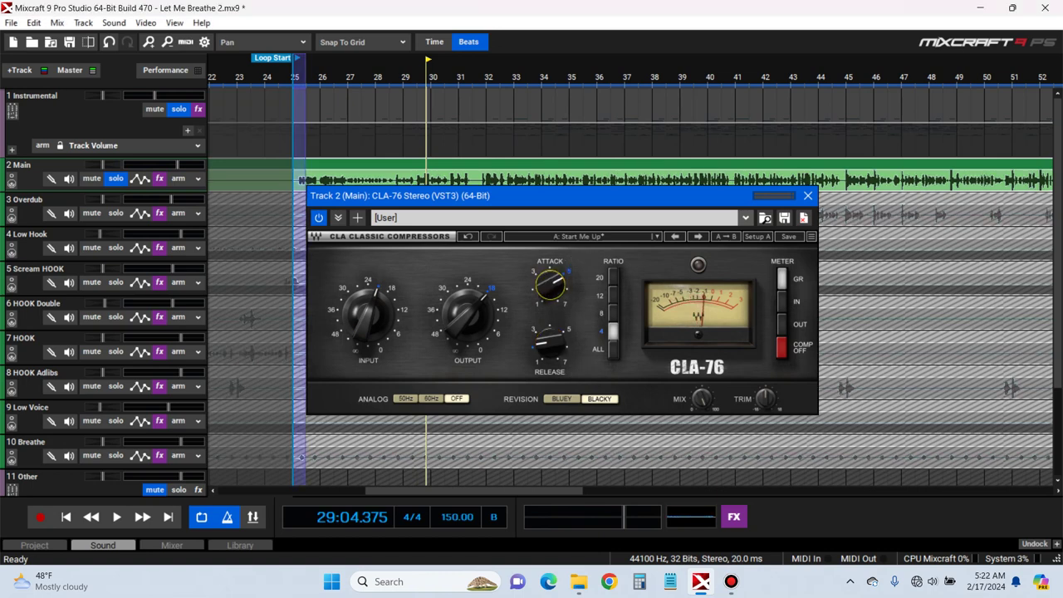
key(space)
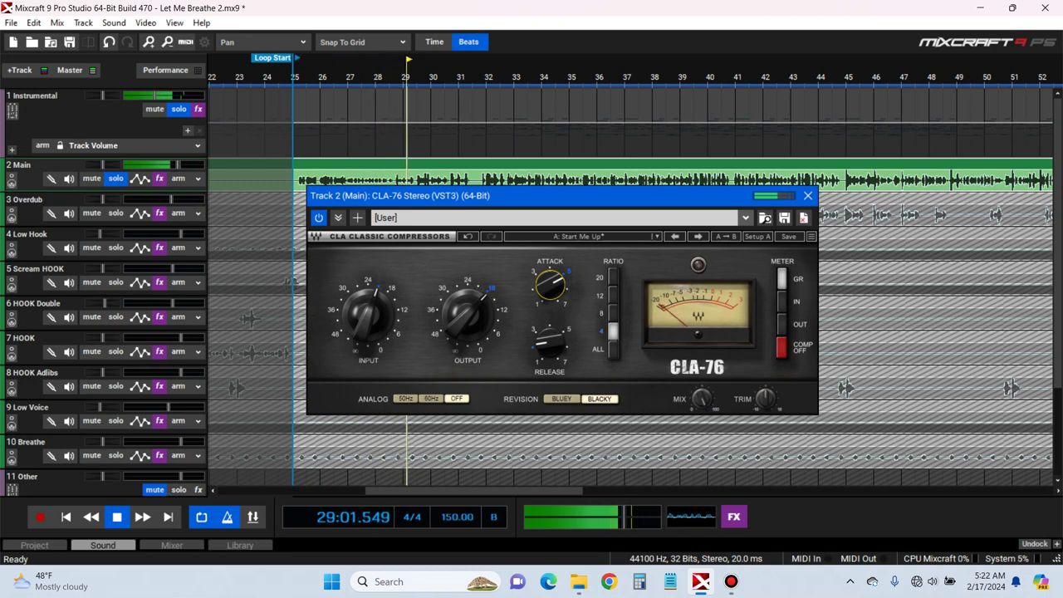
click(613, 313)
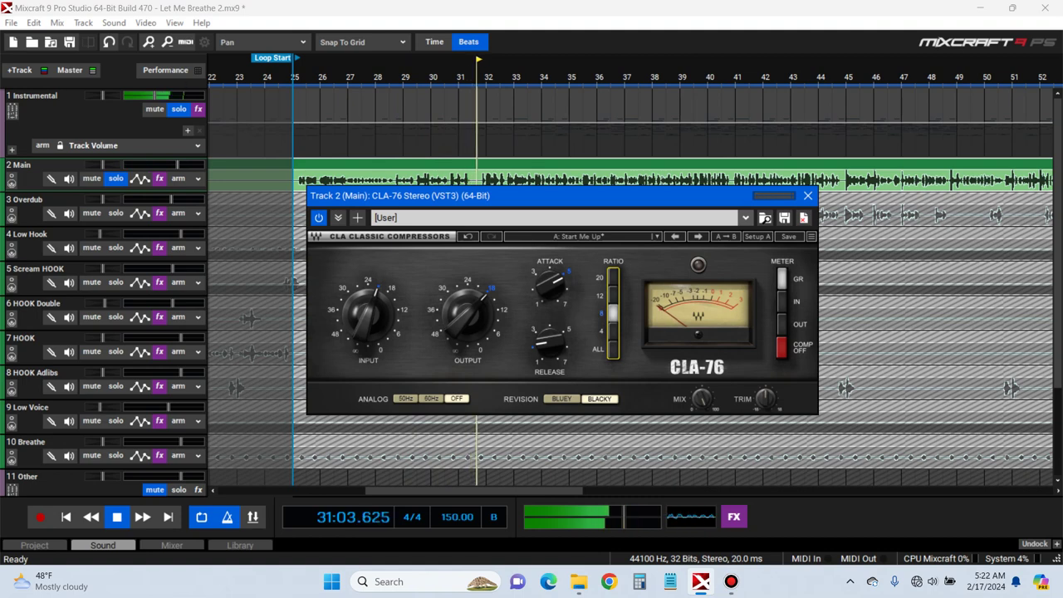
drag(368, 316, 368, 311)
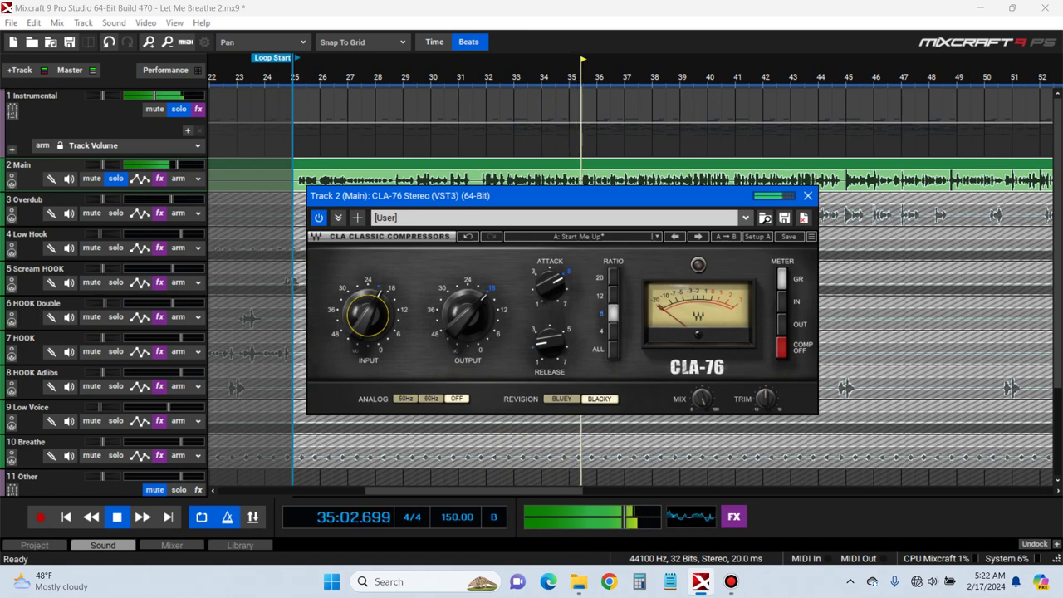
drag(467, 316, 468, 309)
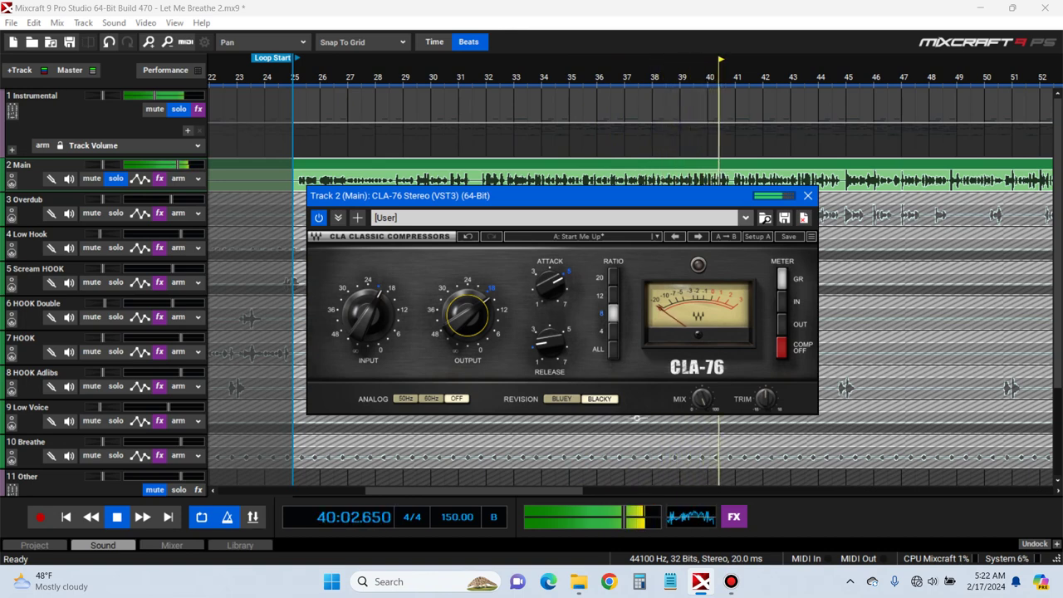
Audition the compressor's Bluey revision, switch back to Blacky and stop playback
click(562, 399)
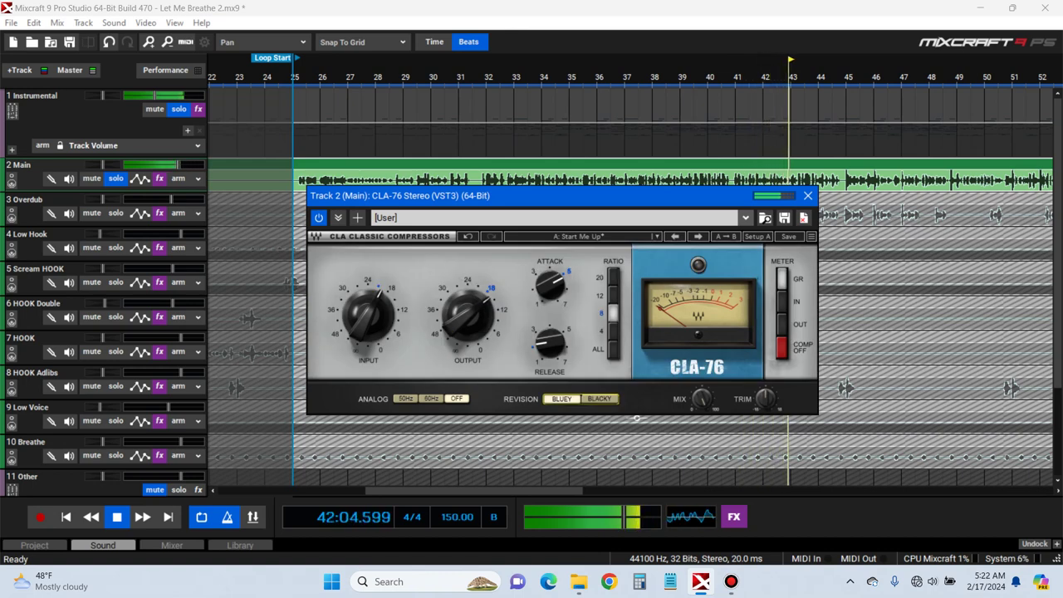
click(599, 398)
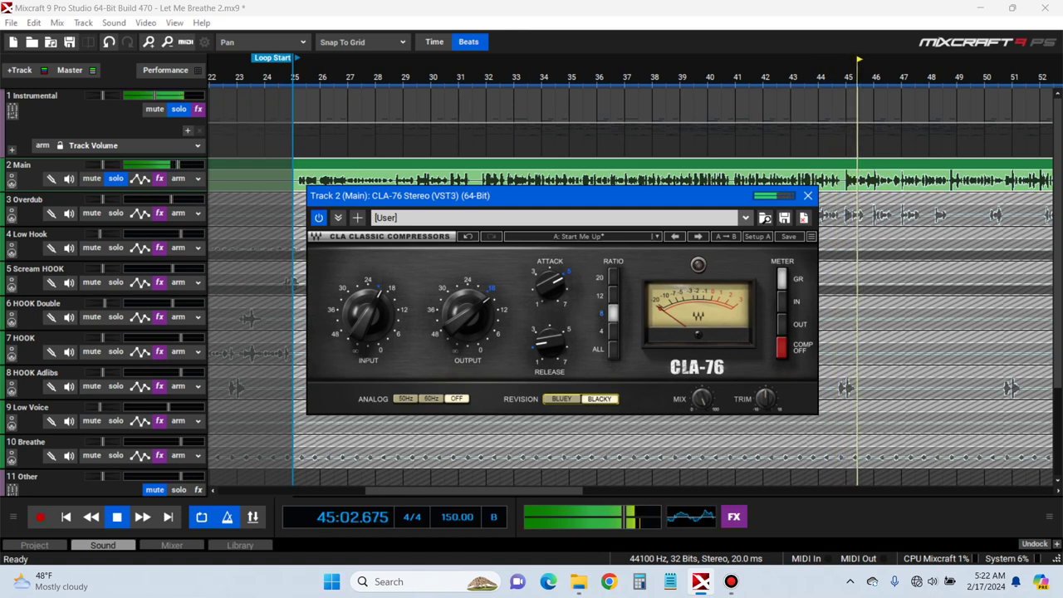
key(space)
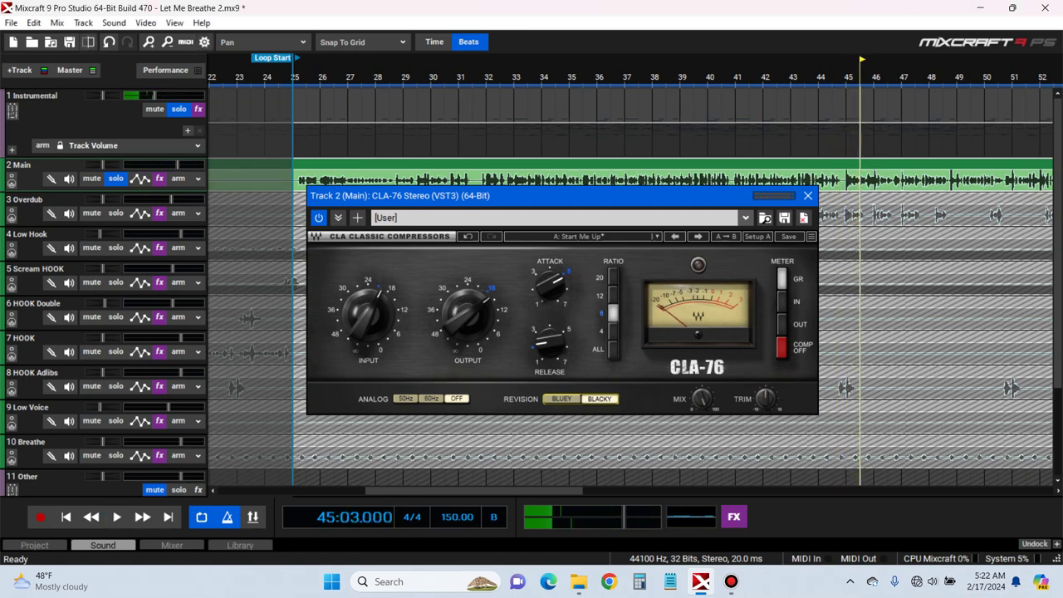
Reduce the CLA-76 mix amount while replaying from measure 35, then stop and close the compressor
click(569, 79)
key(space)
drag(702, 399, 702, 482)
drag(702, 399, 702, 382)
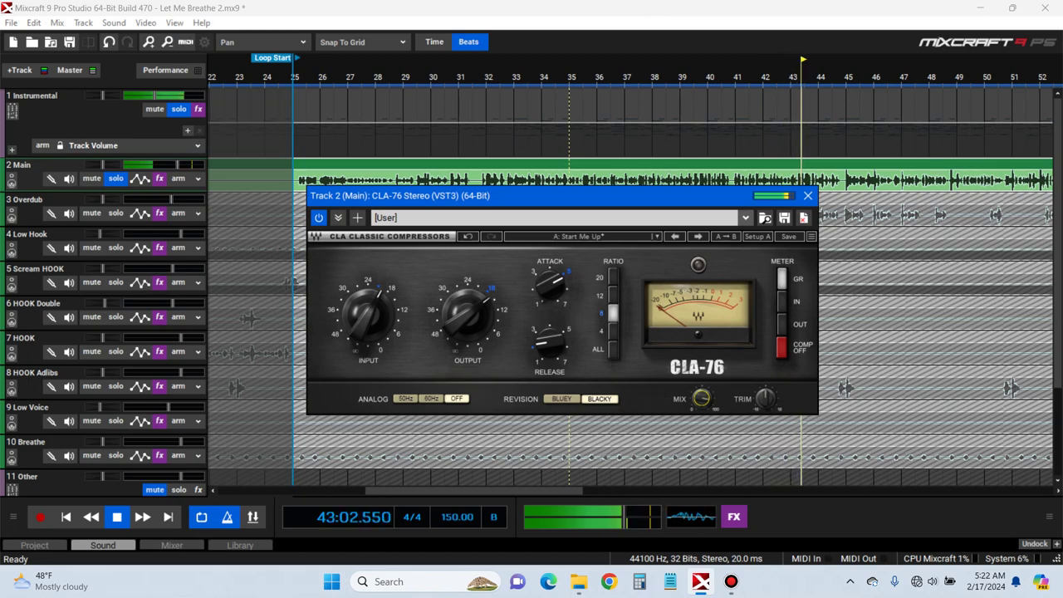
key(space)
click(808, 196)
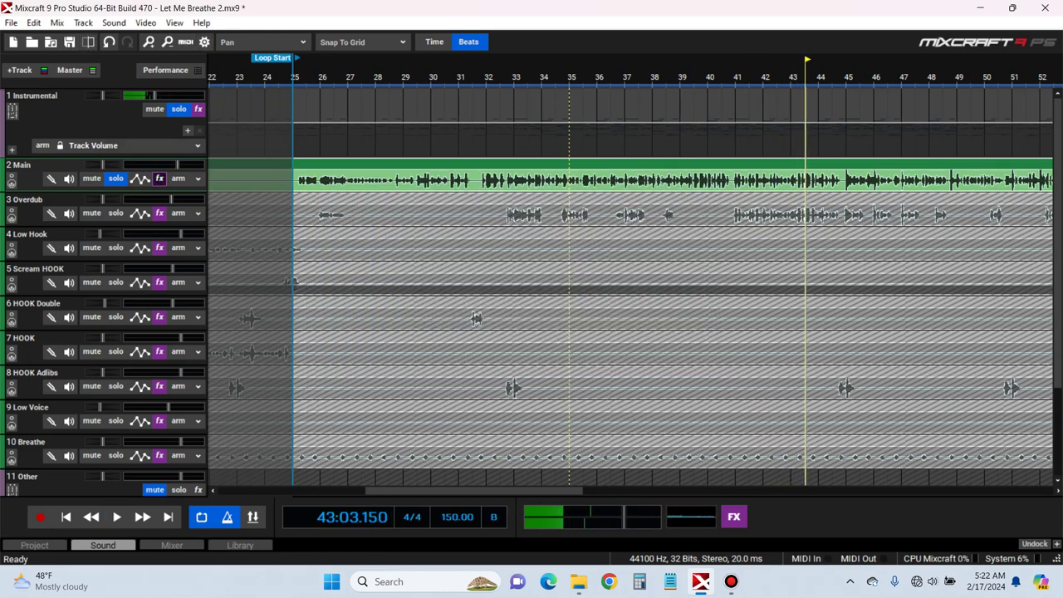
Move the CLA-76 above Auto-Tune Evo in the Main track's effect list and place the list below the Main clip
drag(237, 189, 237, 204)
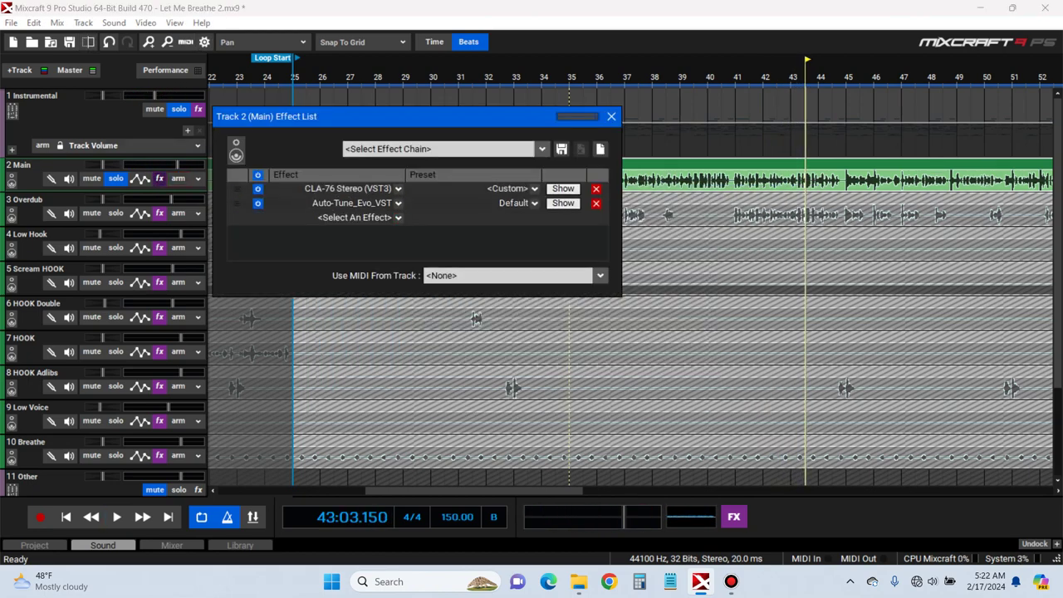
drag(415, 116, 458, 270)
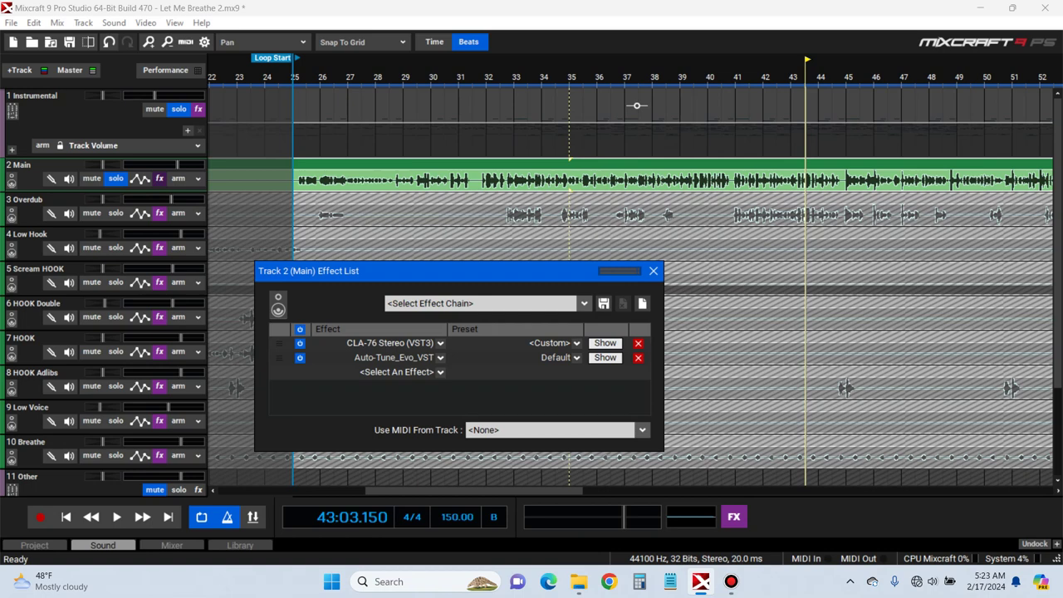
Unsolo the Instrumental track and compare the Main vocal with the CLA-76 bypassed and enabled, replaying from measures 30 and 25
click(445, 157)
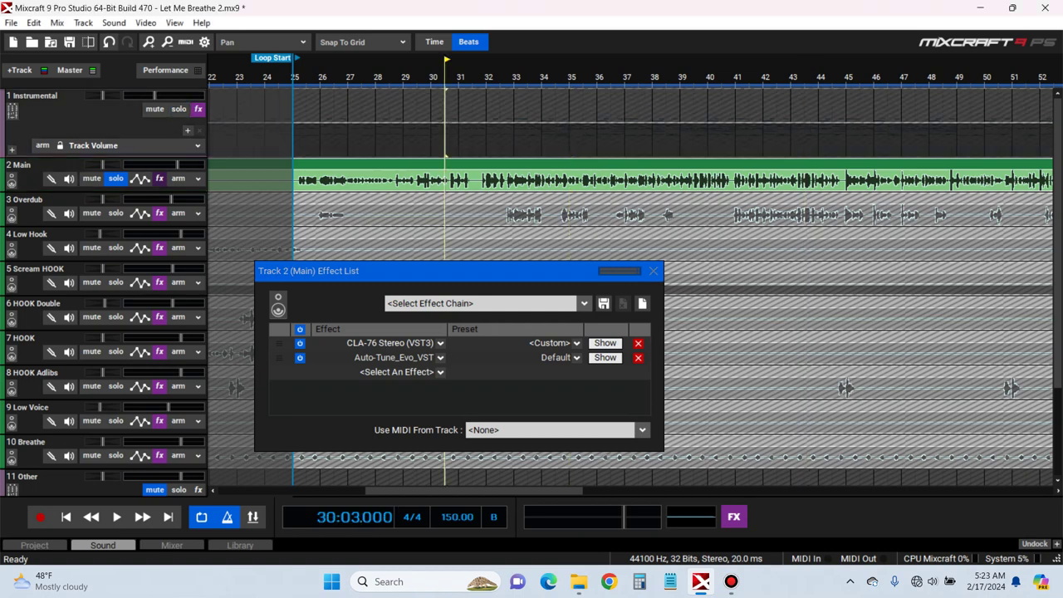
key(space)
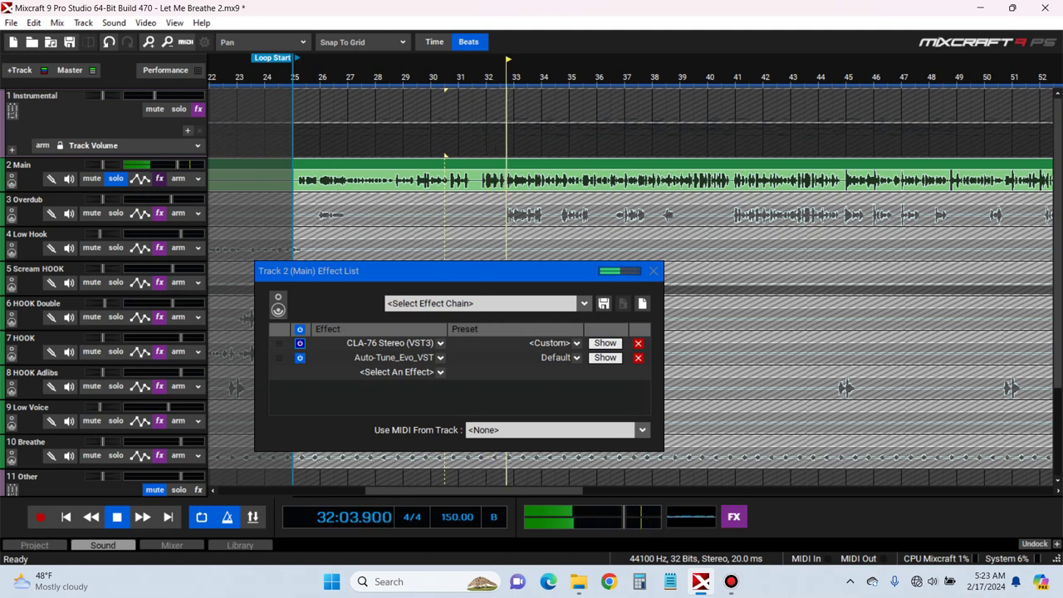
click(299, 343)
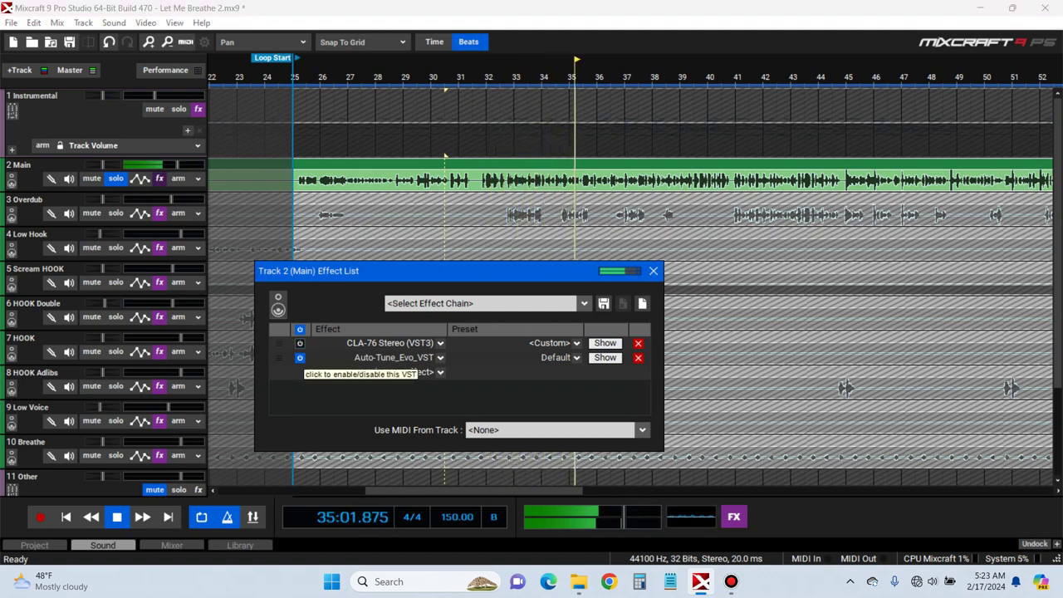
key(space)
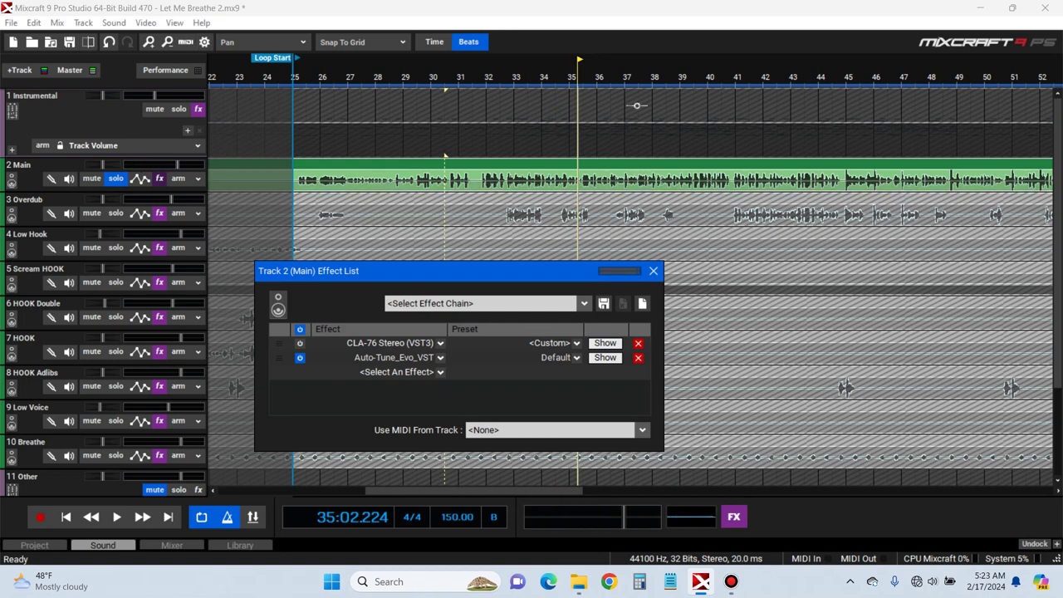
click(293, 155)
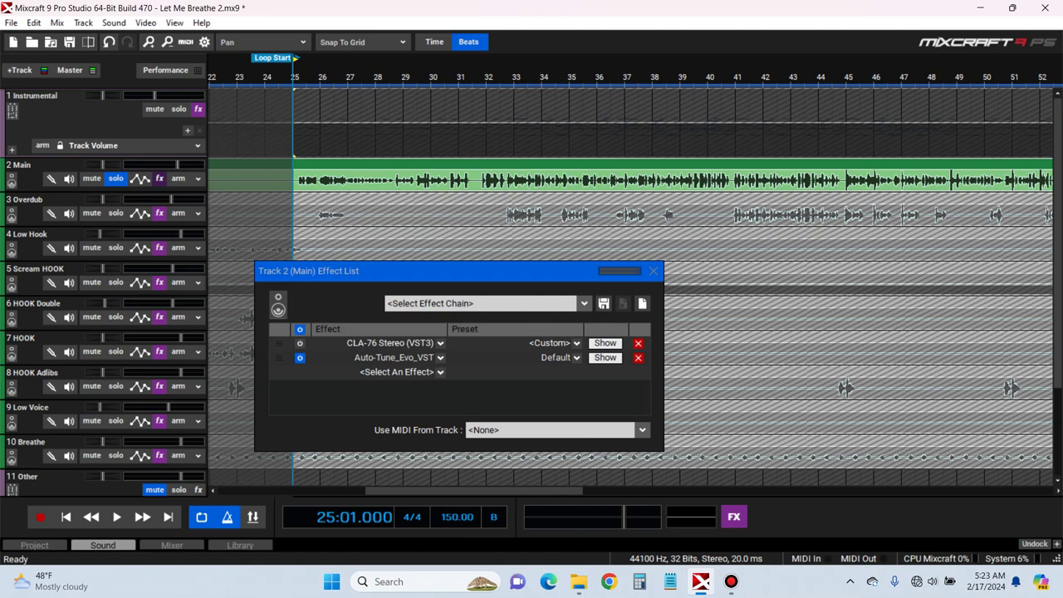
key(space)
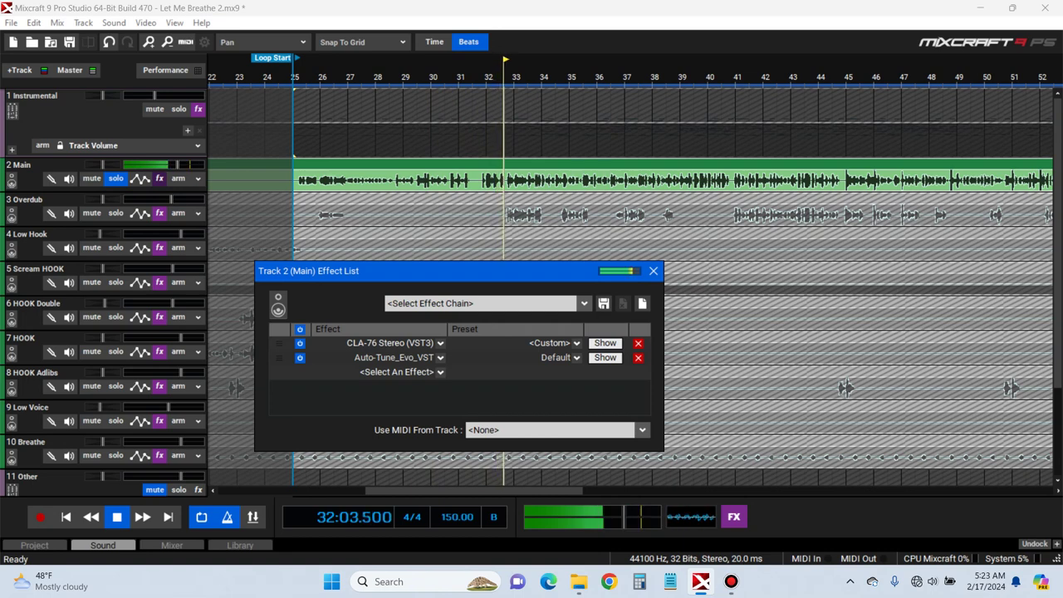
key(space)
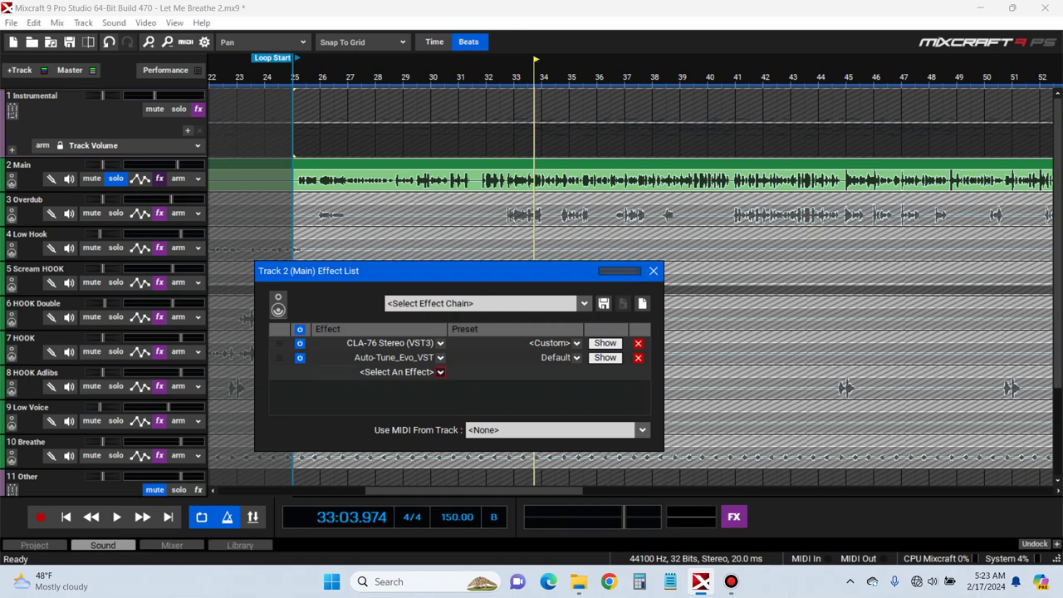
Solo the Instrumental track again and add the TB Parametric Equalizer to the Main track's effects
click(178, 109)
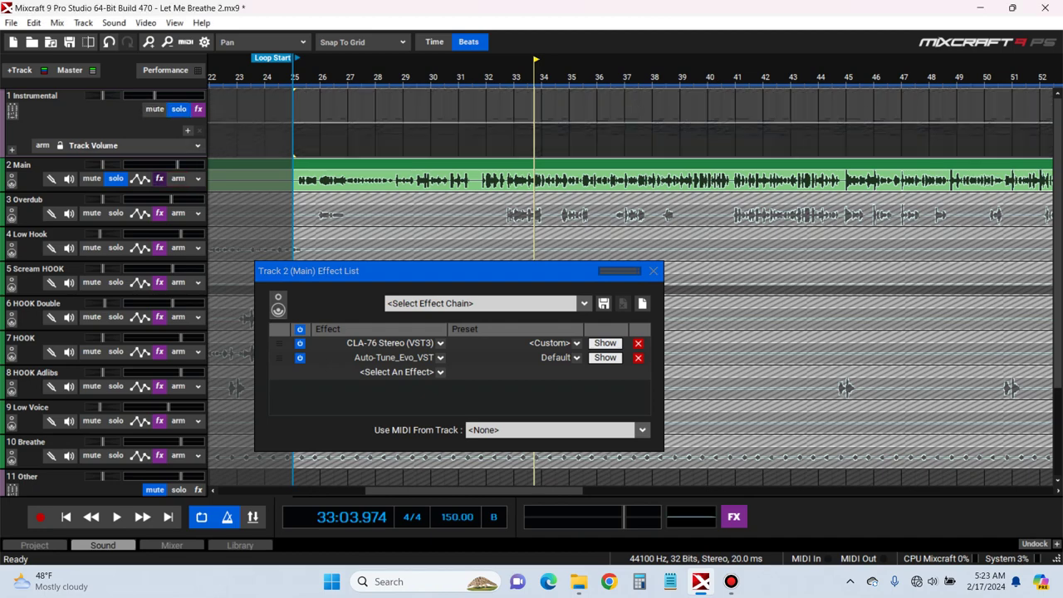
key(space)
click(398, 371)
text(tb)
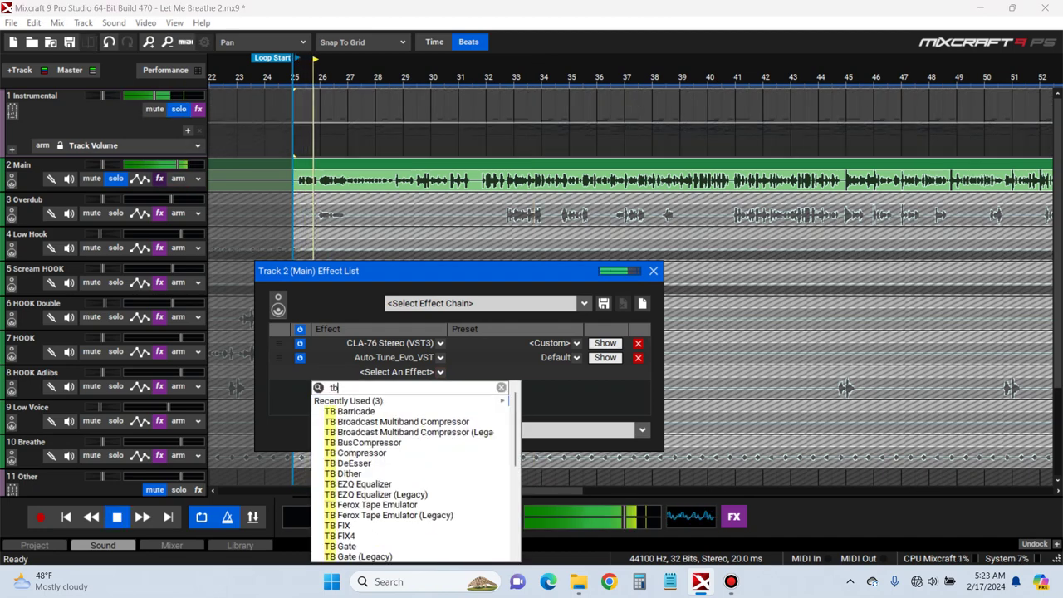
scroll(410, 495, down, 2)
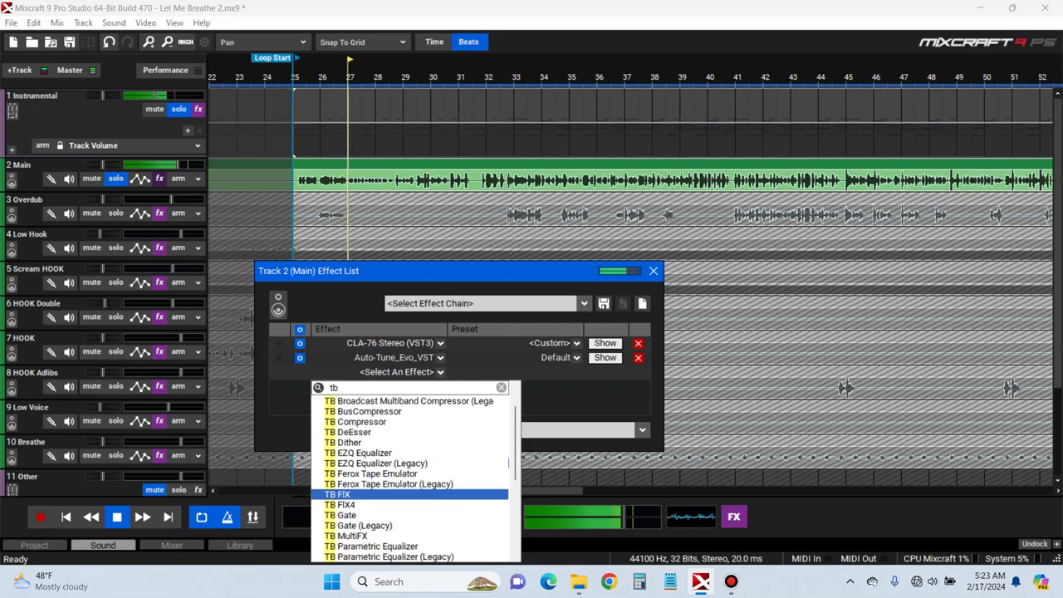
click(402, 515)
key(space)
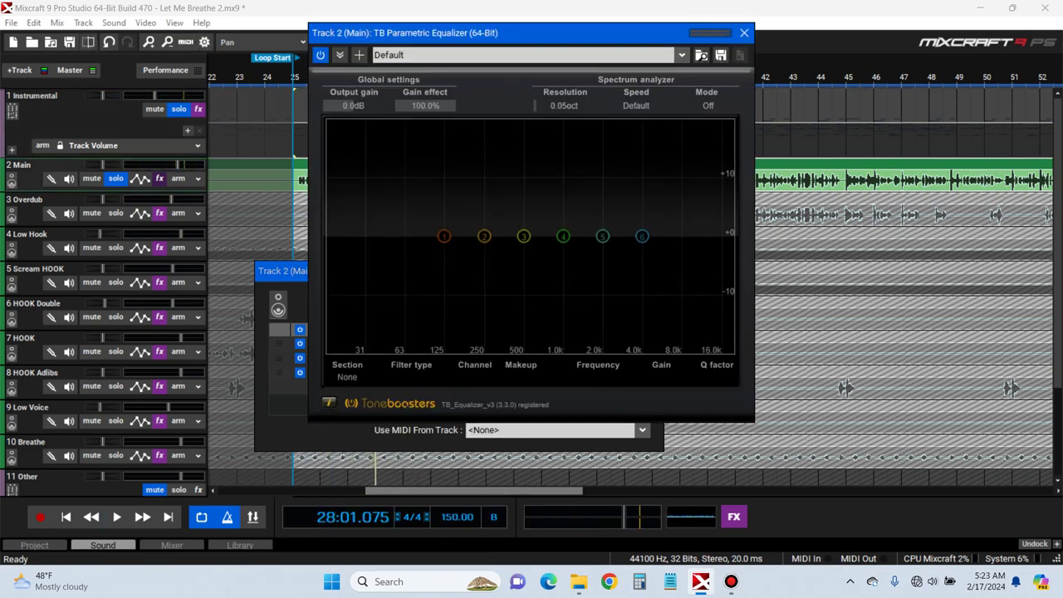
Move the equalizer up one place in the Main effect chain, close the effect list and shift the equalizer window aside
drag(279, 373, 279, 357)
click(653, 270)
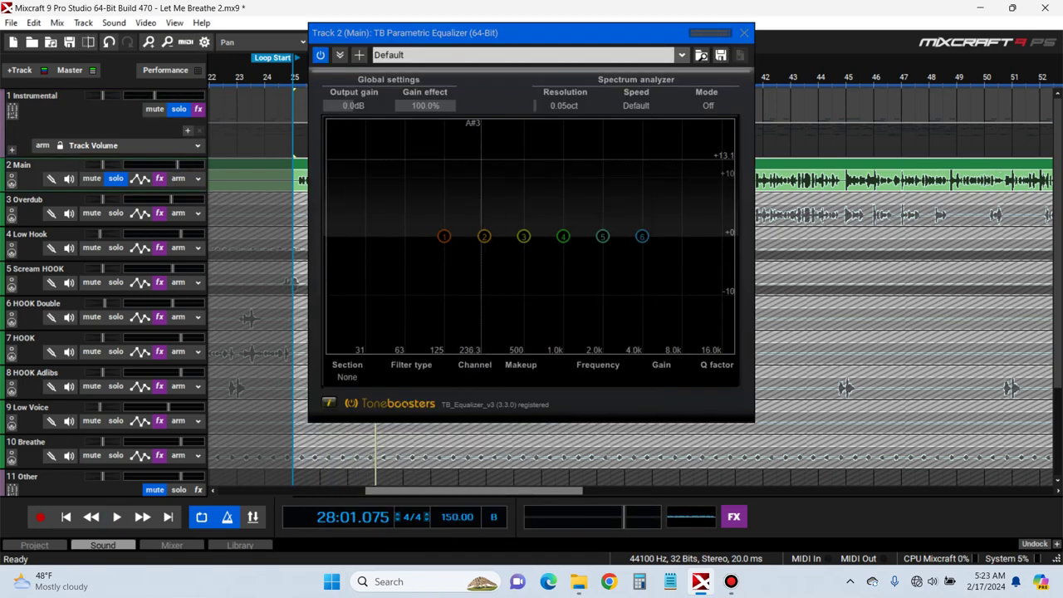
drag(675, 34, 841, 146)
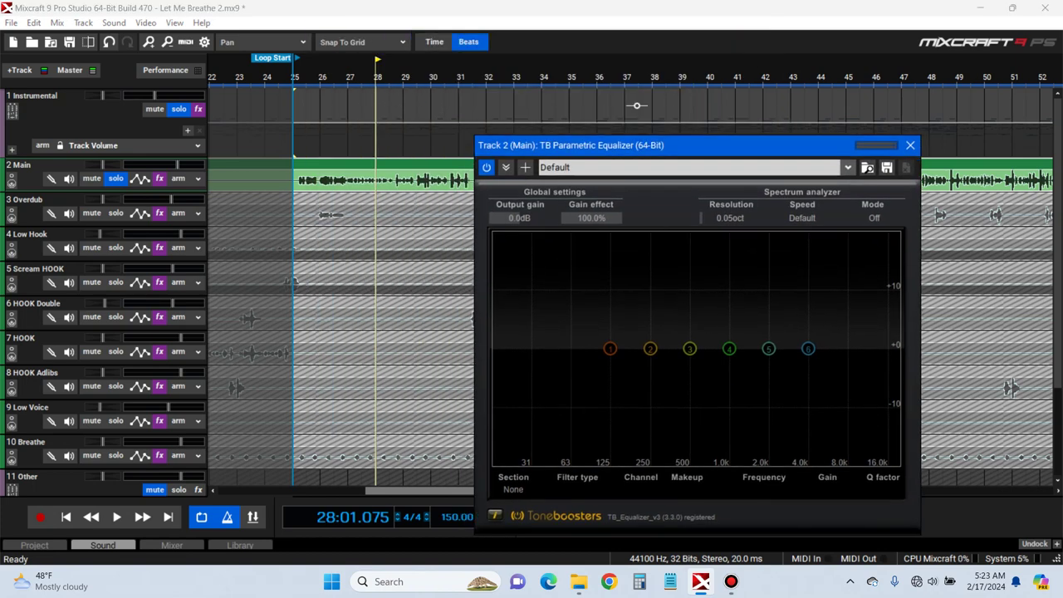
Set the equalizer's section 1 to a Low cut filter at about 113 Hz during playback
key(Home)
key(space)
drag(609, 349, 674, 460)
click(577, 489)
click(585, 270)
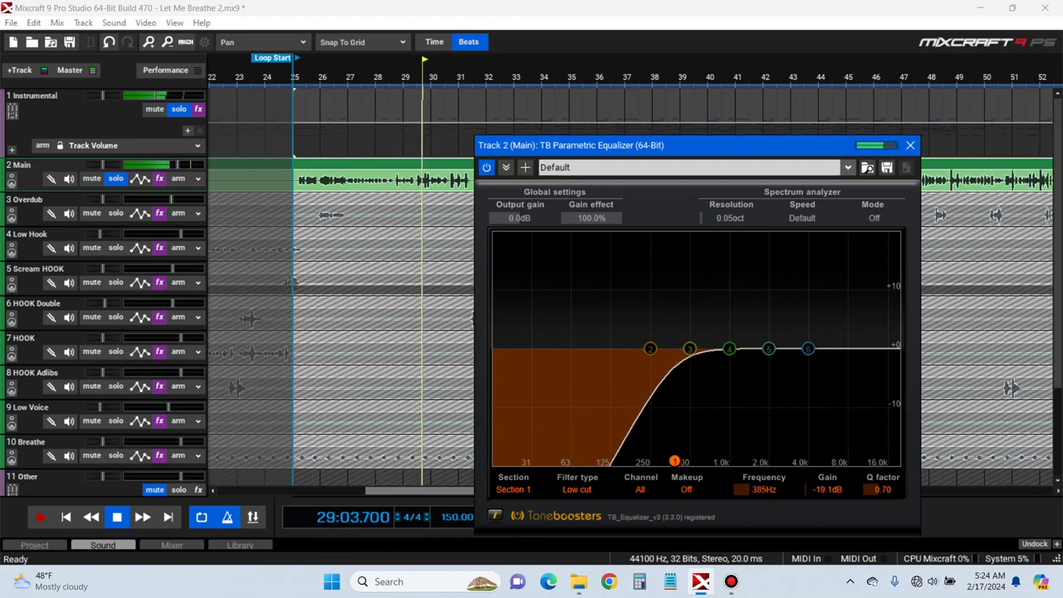
drag(674, 460, 635, 460)
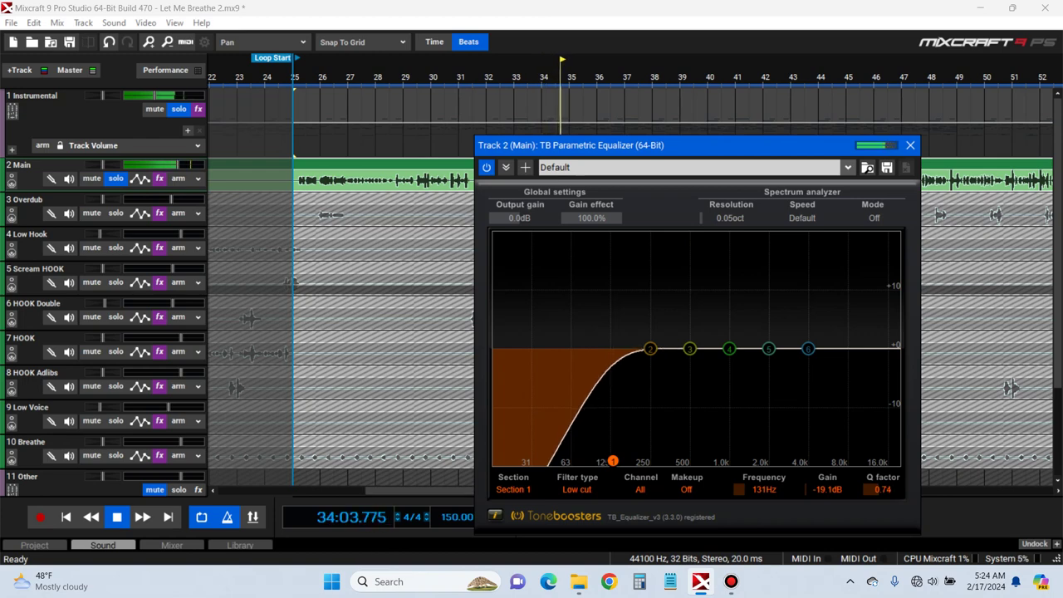
drag(606, 460, 588, 460)
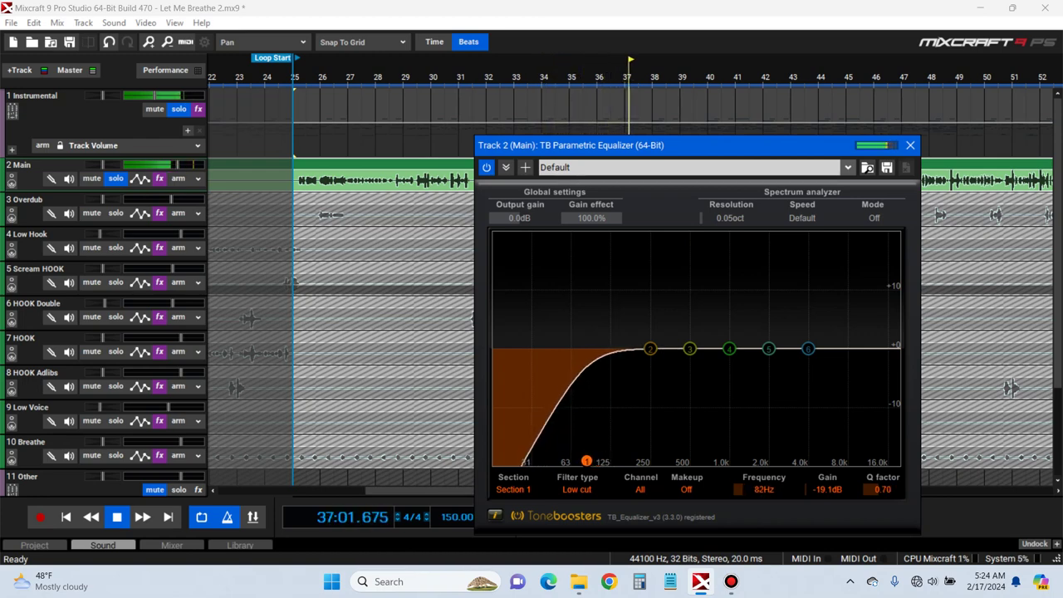
mouse_move(593, 460)
mouse_down()
mouse_move(664, 460)
mouse_move(597, 460)
mouse_up()
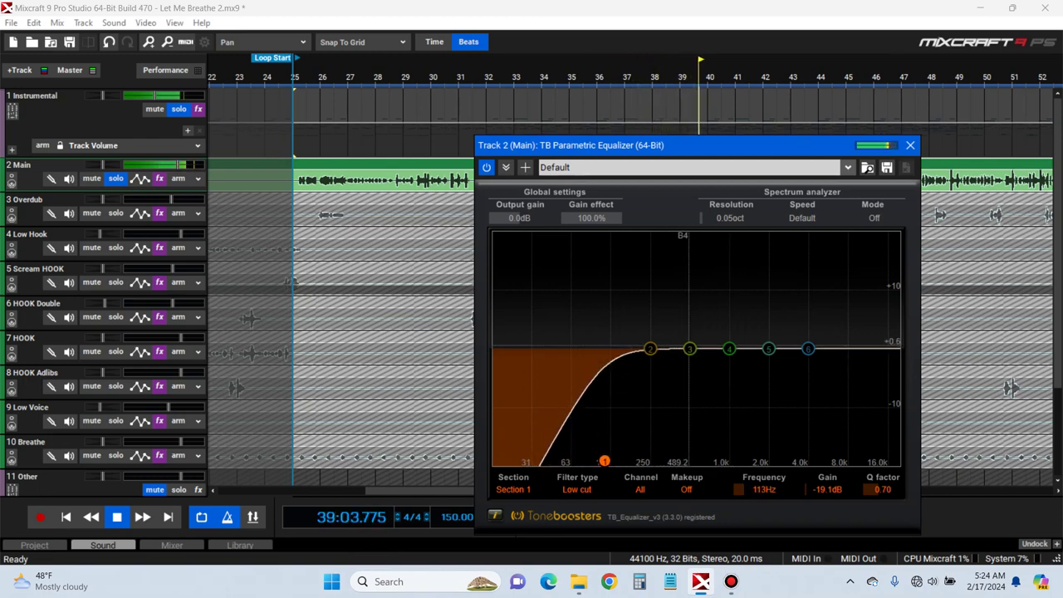
Boost the equalizer's section 3 as a narrow bell with Q 2.73, sweeping it to about 353 Hz at 11.1 dB
drag(690, 348, 674, 316)
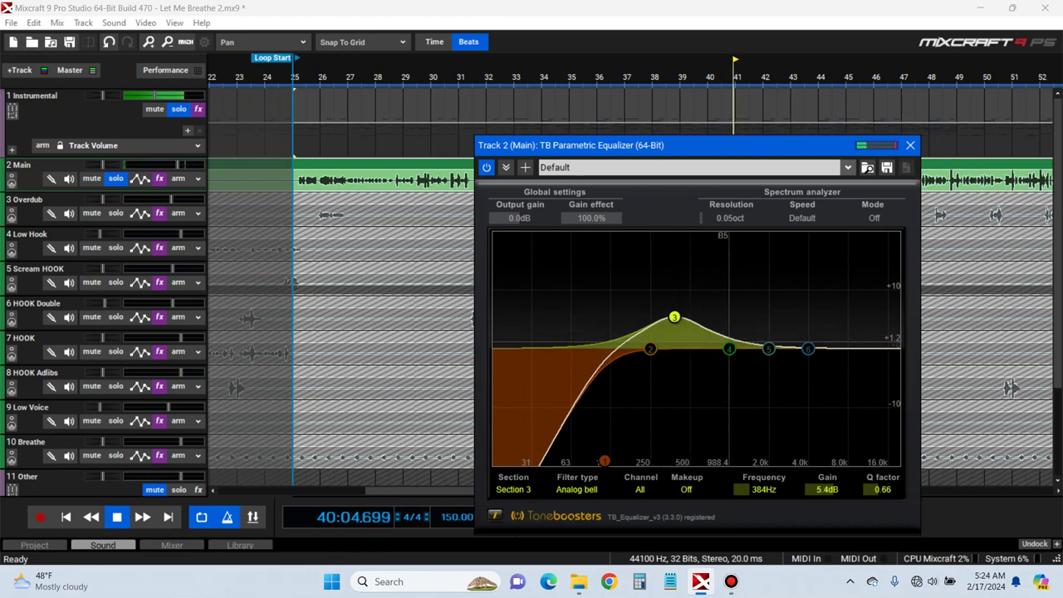
key(space)
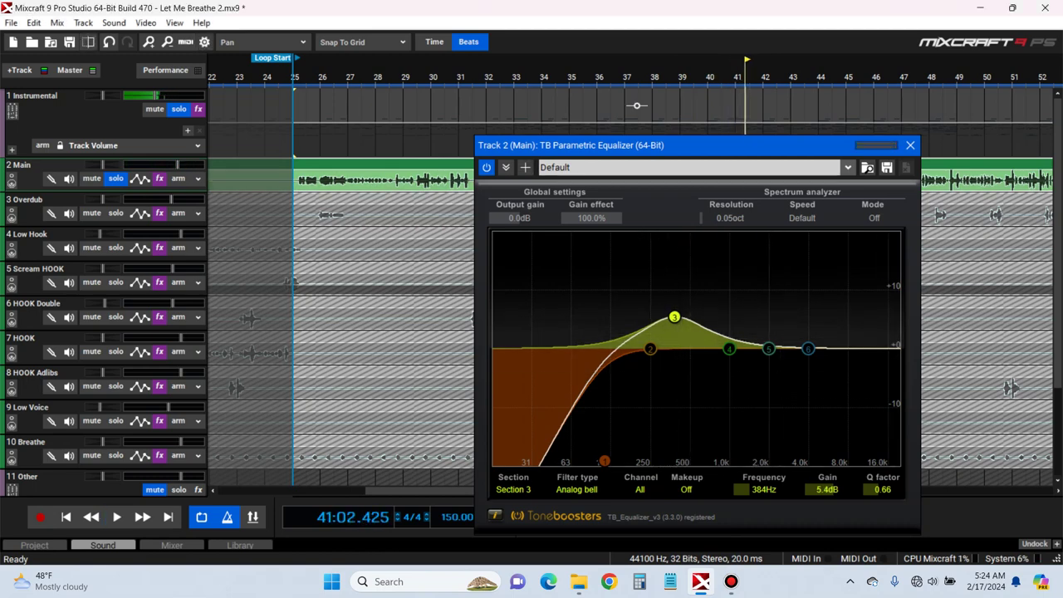
drag(675, 317, 700, 298)
scroll(671, 300, up, 10)
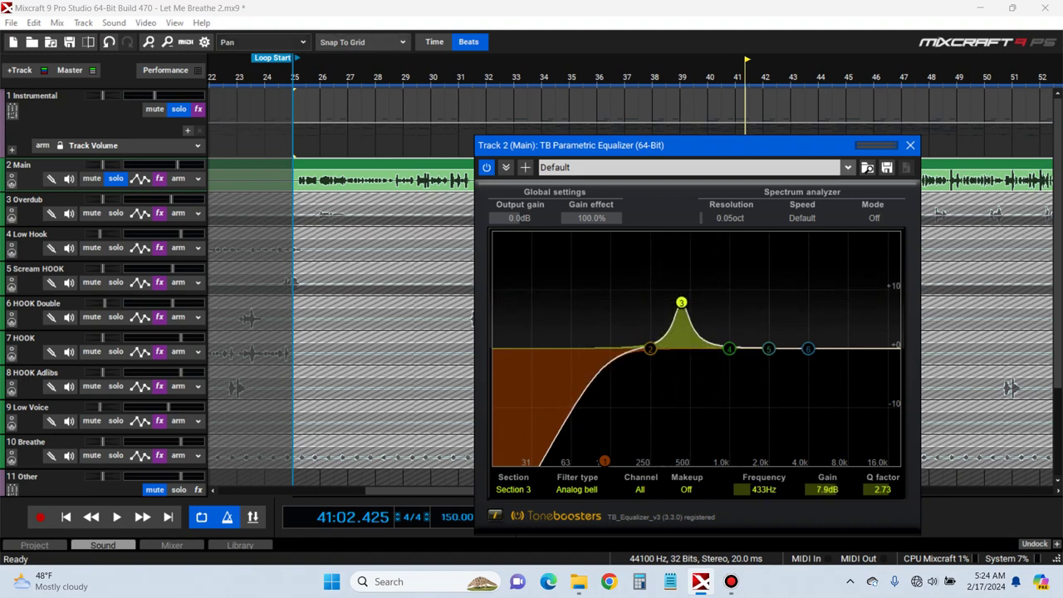
key(space)
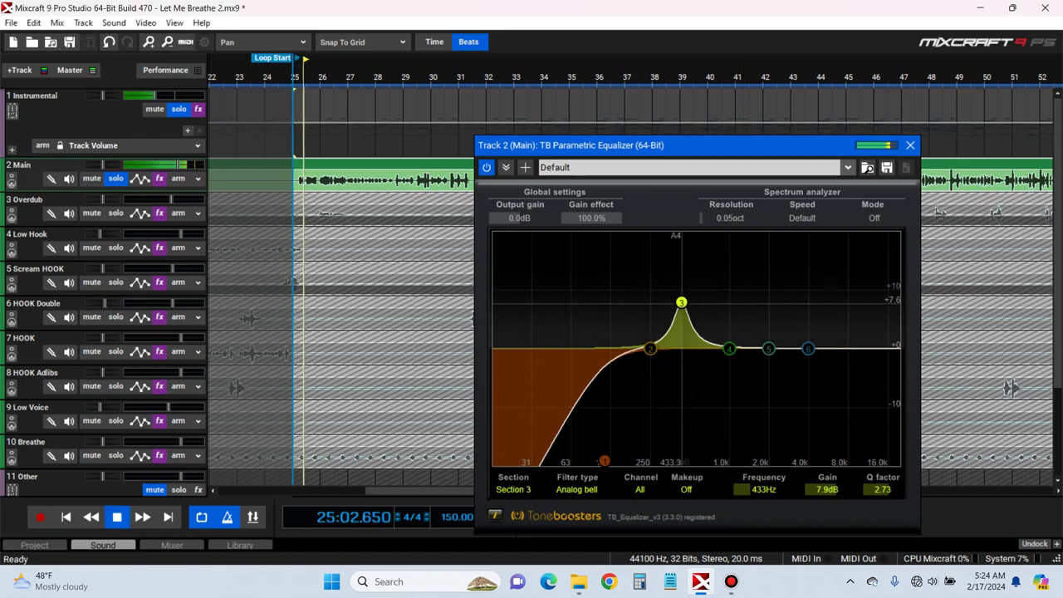
mouse_move(681, 301)
mouse_down()
mouse_move(665, 282)
mouse_move(673, 342)
mouse_move(671, 282)
mouse_up()
key(space)
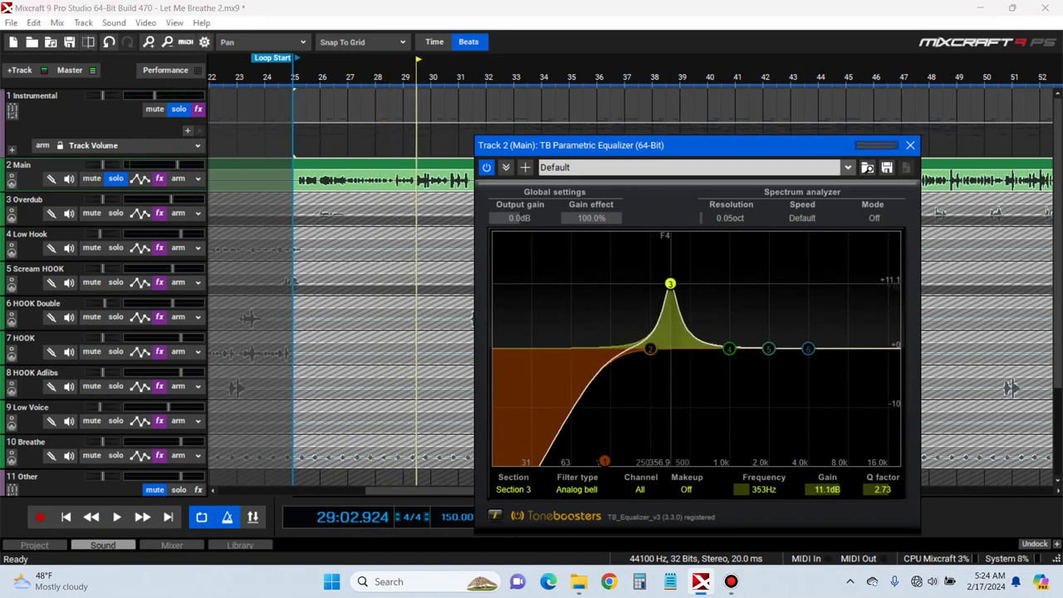
During playback, turn the equalizer's section 3 into a small cut and cut section 4 by 2.8 dB at about 1157 Hz with Q 3.84
key(space)
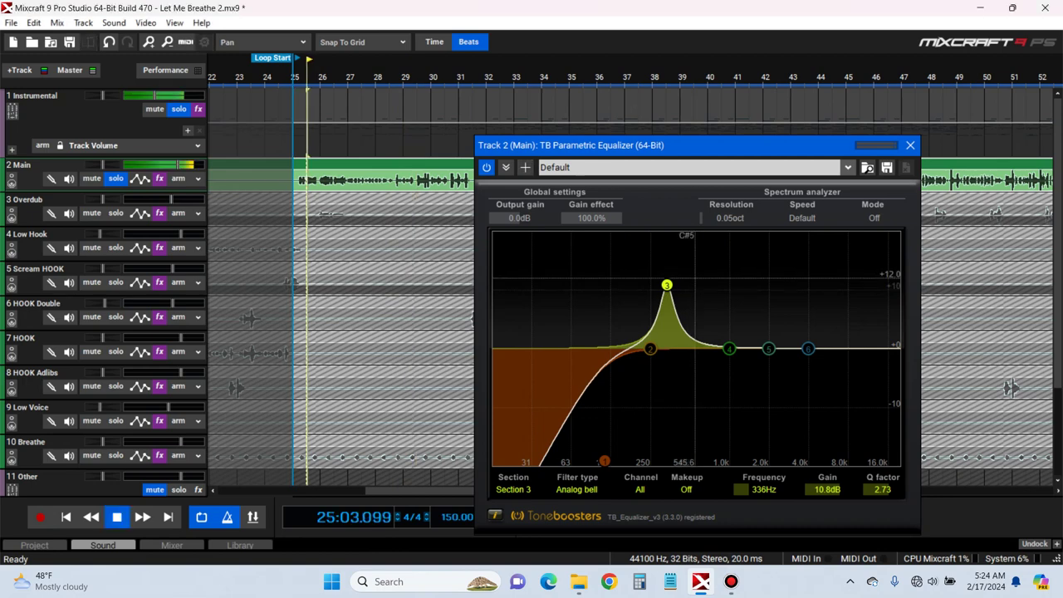
drag(667, 285, 745, 334)
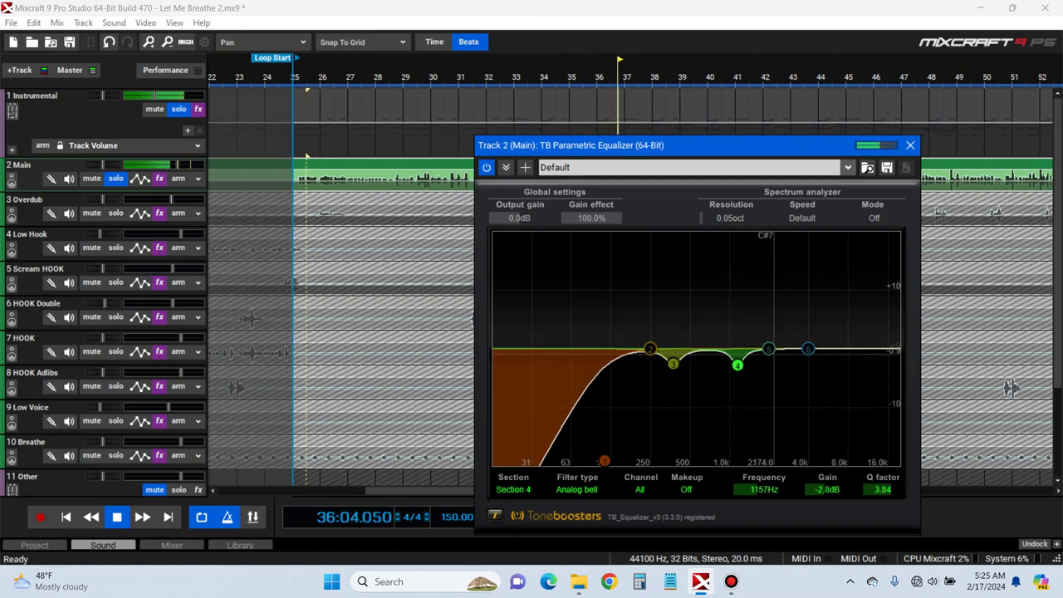
Cut section 5 by 1.4 dB at about 3053 Hz with Q 4.16 and section 2 by 1.7 dB at about 222 Hz with Q 2.50
drag(769, 347, 793, 356)
scroll(793, 356, up, 2)
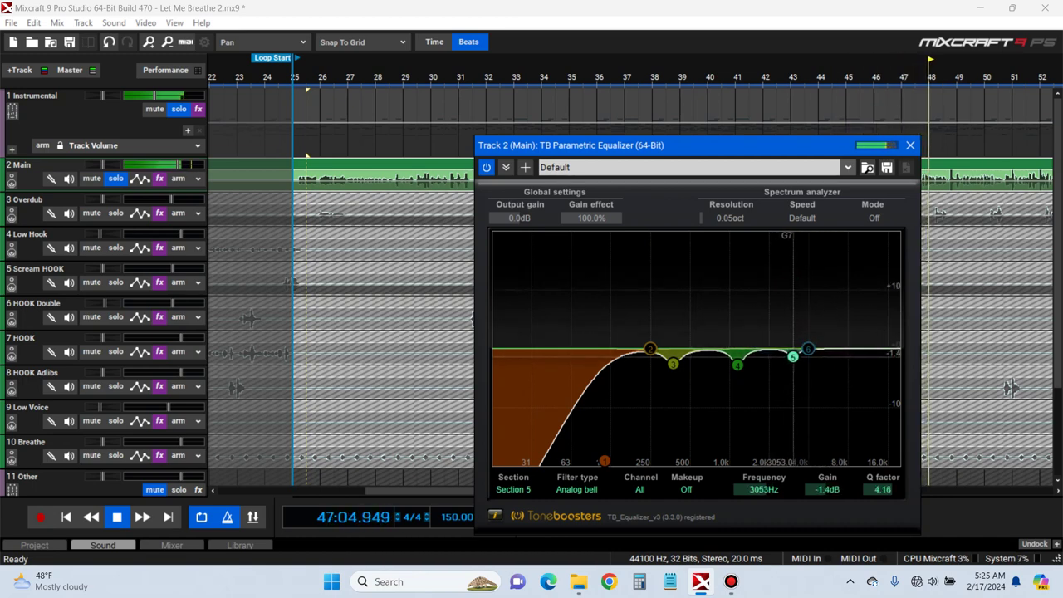
mouse_move(651, 349)
mouse_down()
mouse_move(628, 296)
mouse_move(640, 279)
mouse_move(625, 289)
mouse_move(640, 294)
mouse_move(618, 293)
mouse_move(643, 298)
mouse_move(642, 359)
mouse_up()
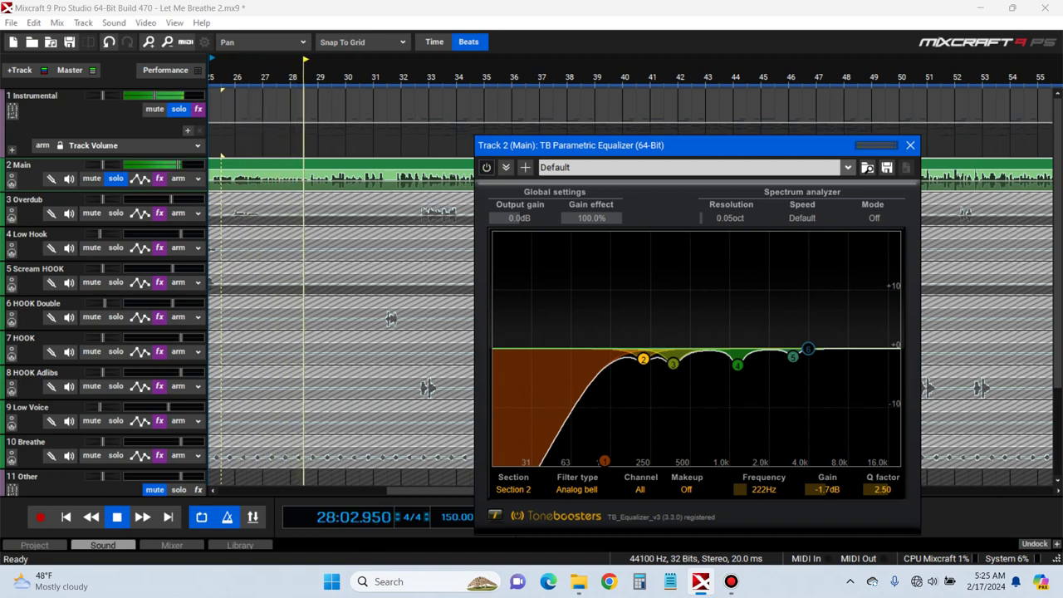
Unsolo the Instrumental track during playback and toggle the equalizer's bypass to compare the Main vocal with and without it
click(487, 167)
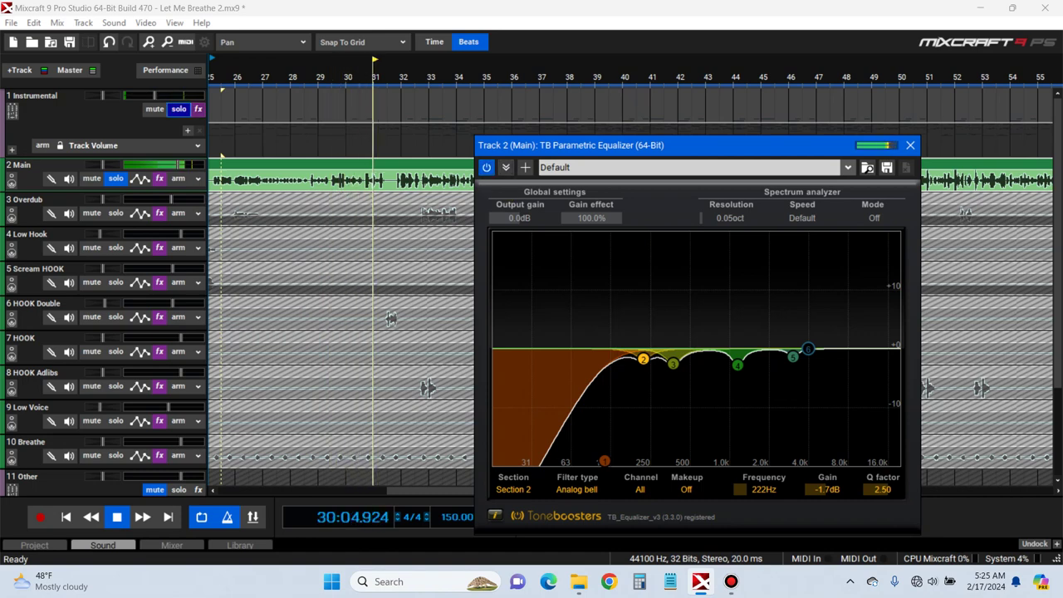
click(178, 109)
click(486, 168)
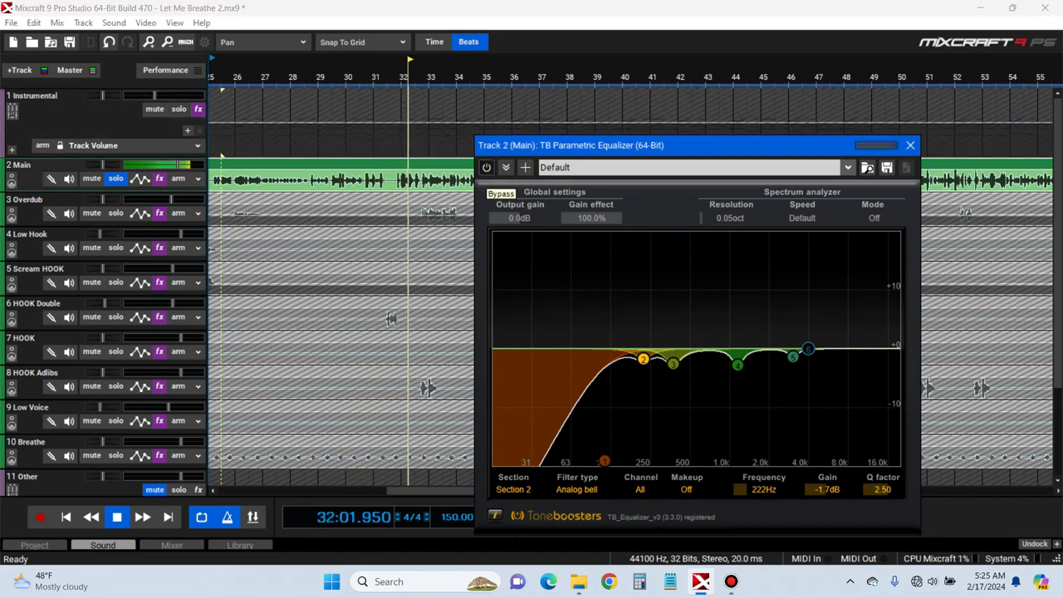
Stop playback and mute the Reverb and Delay tracks
key(space)
drag(1057, 240, 1057, 331)
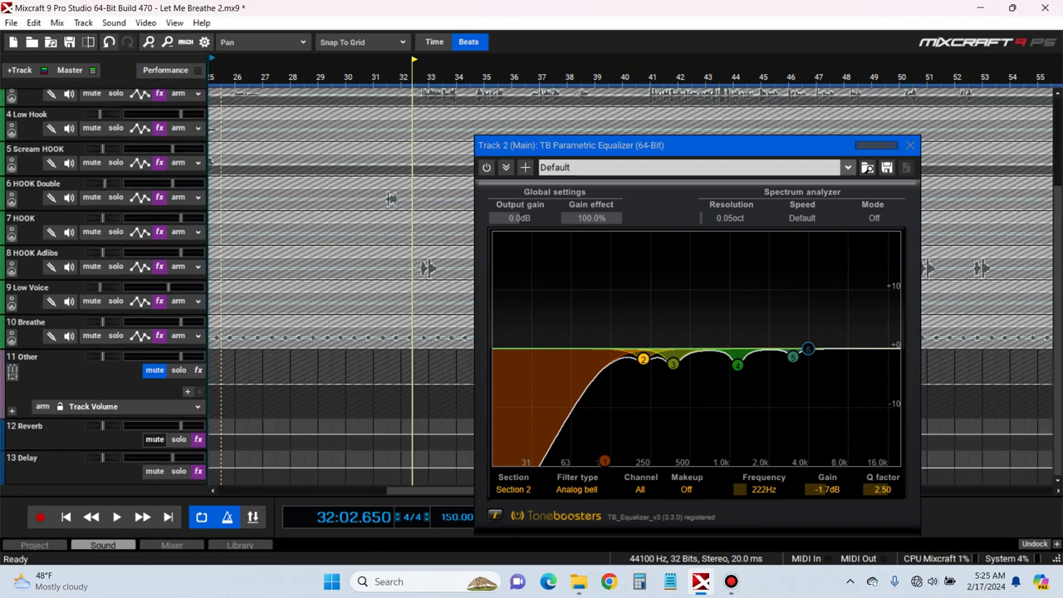
scroll(1057, 282, up, 3)
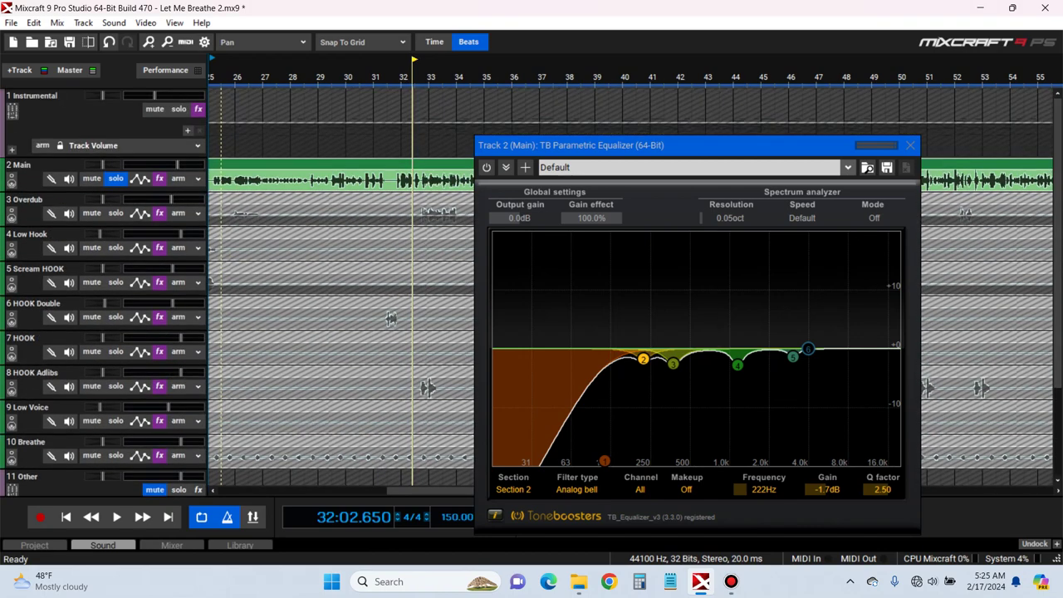
Play the soloed Main vocal from bar 31 with the equalizer bypassed, re-enable it partway through to compare, and stop playback
click(374, 77)
key(space)
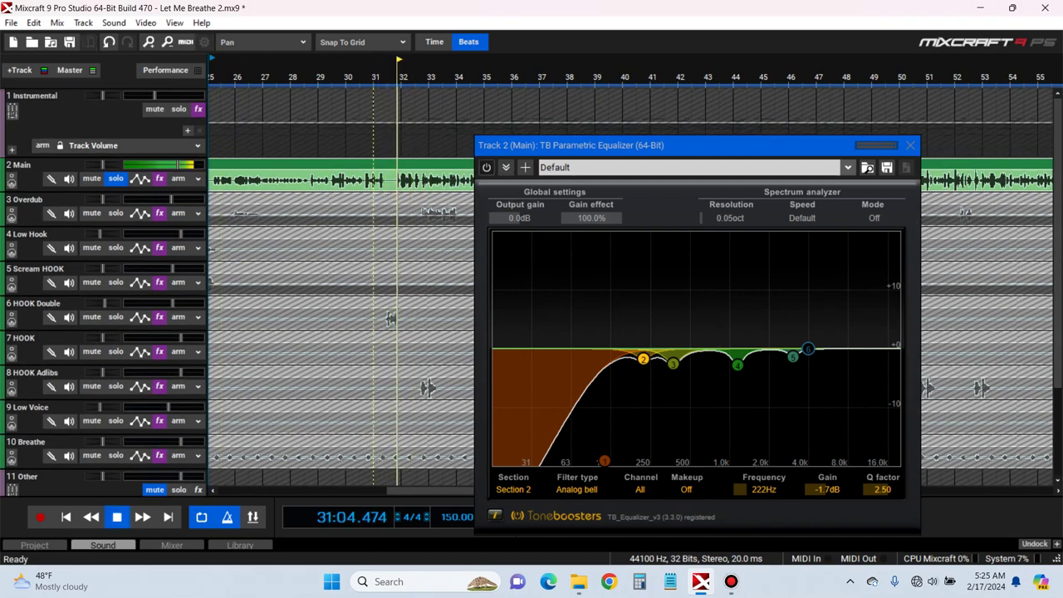
click(487, 168)
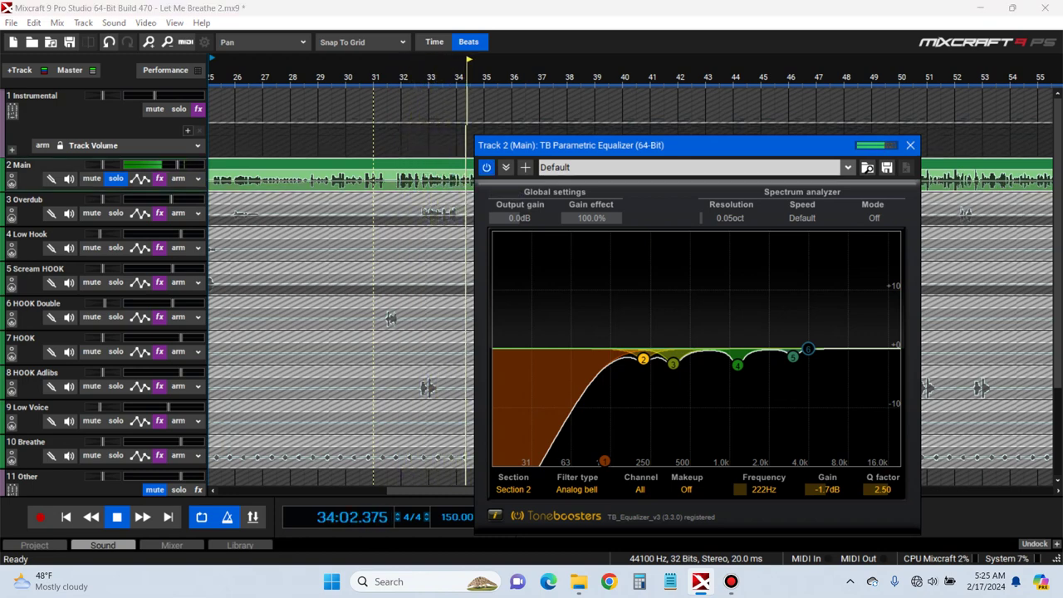
key(space)
Solo the Instrumental track again, play it with the equalized Main vocal, then close the equalizer and stop playback
click(178, 110)
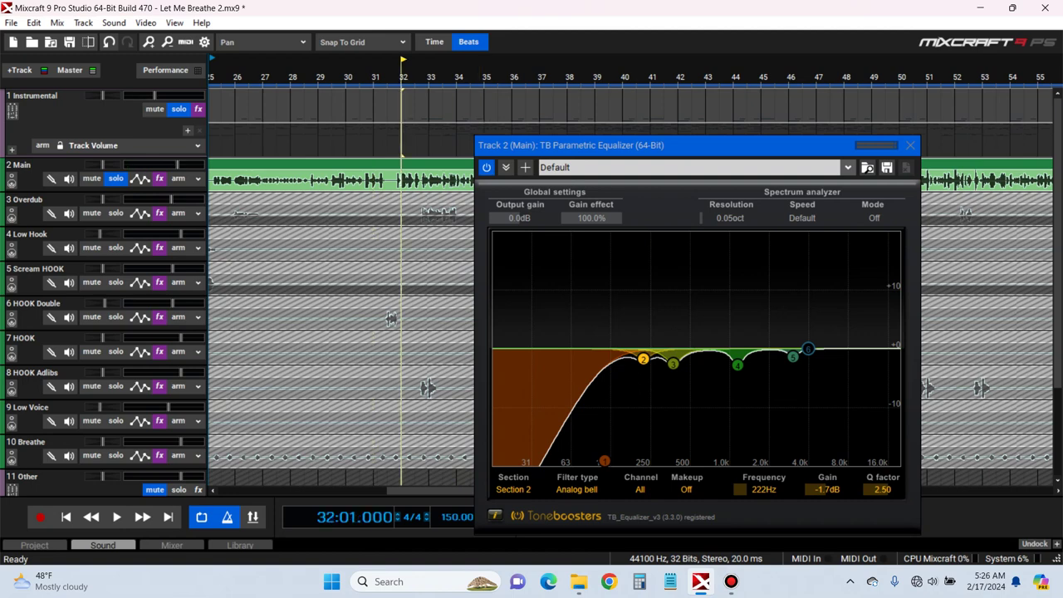
key(space)
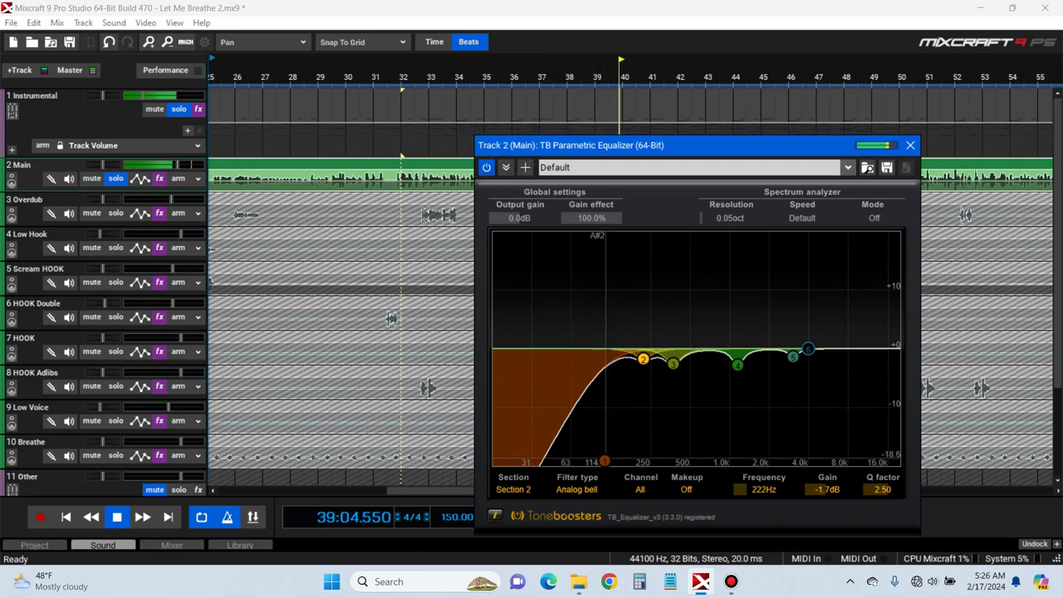
click(605, 461)
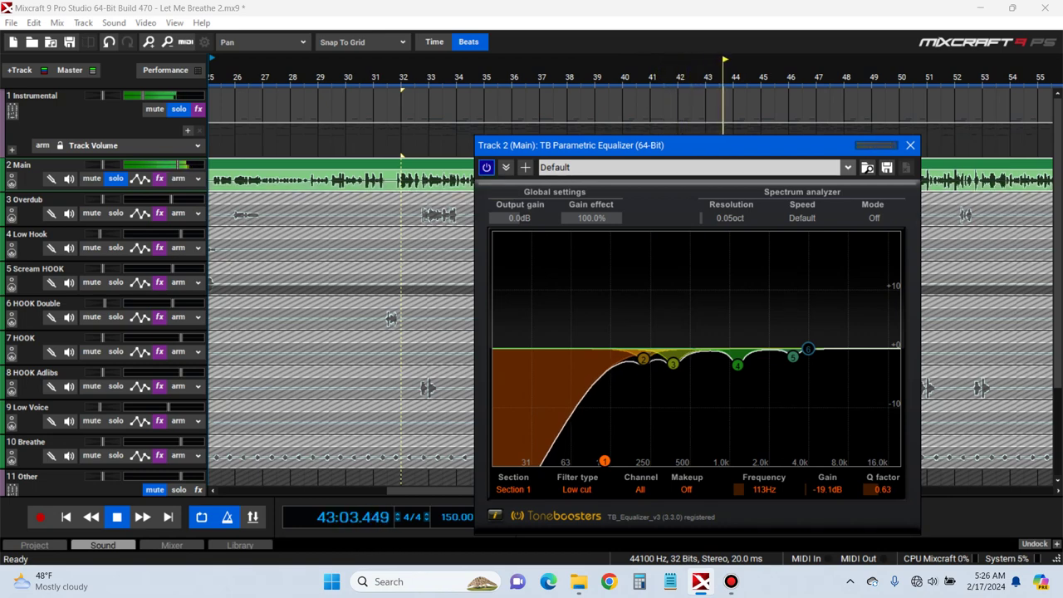
click(910, 145)
key(space)
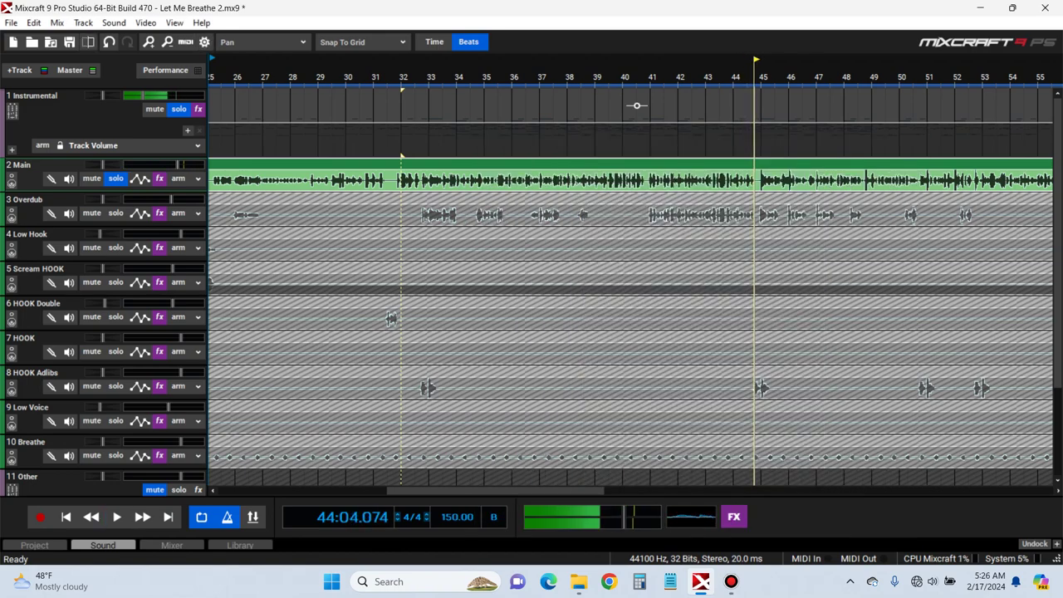
Add a second TB Parametric Equalizer to the Main track's effects, placed just above Auto-Tune Evo, and close the effect list
scroll(631, 283, down, 3)
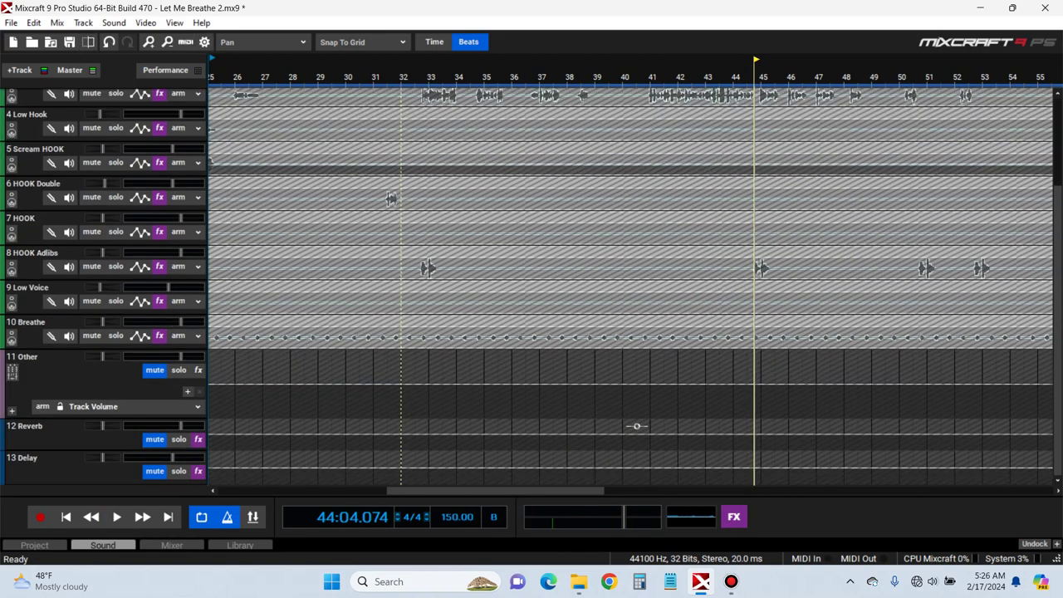
scroll(636, 426, up, 3)
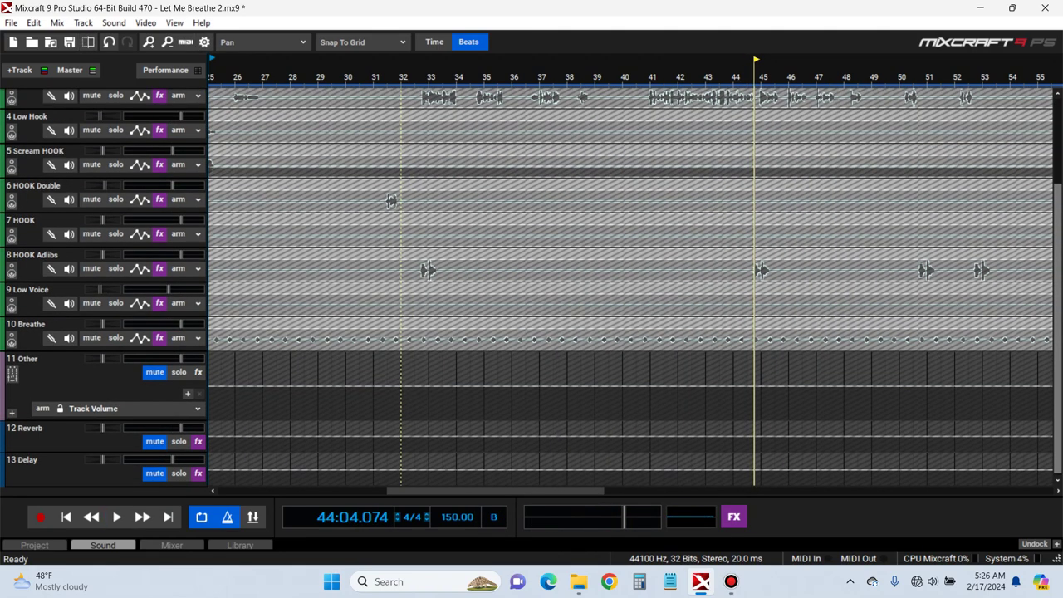
key(space)
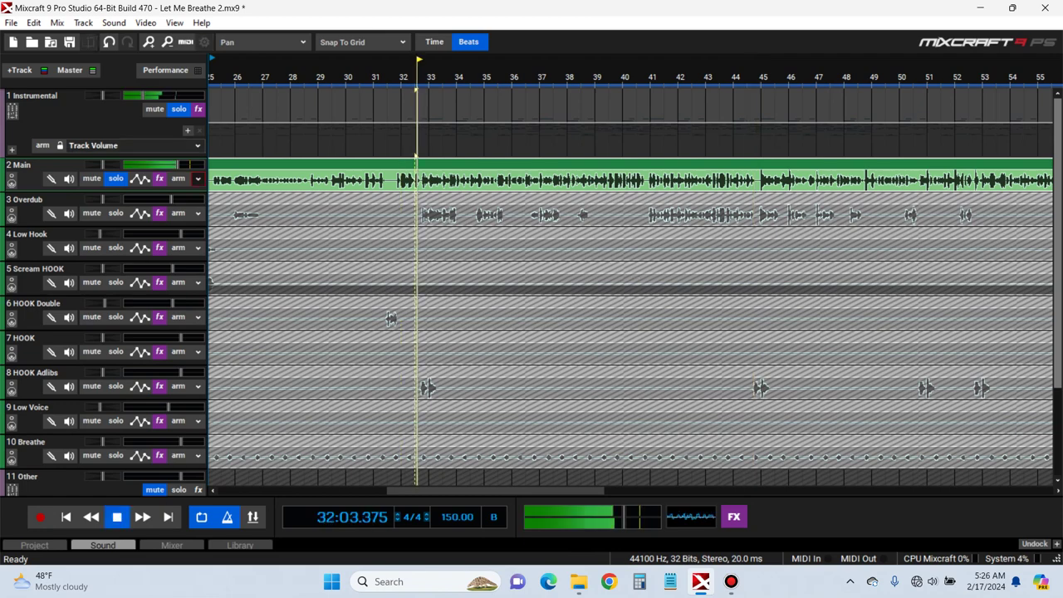
click(160, 178)
click(440, 386)
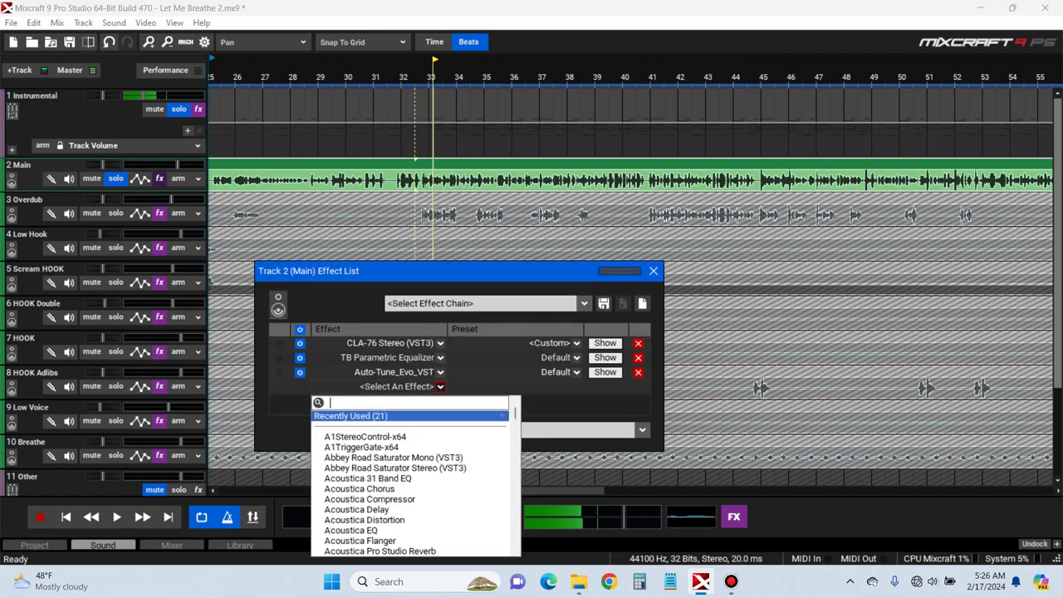
mouse_move(391, 415)
click(556, 348)
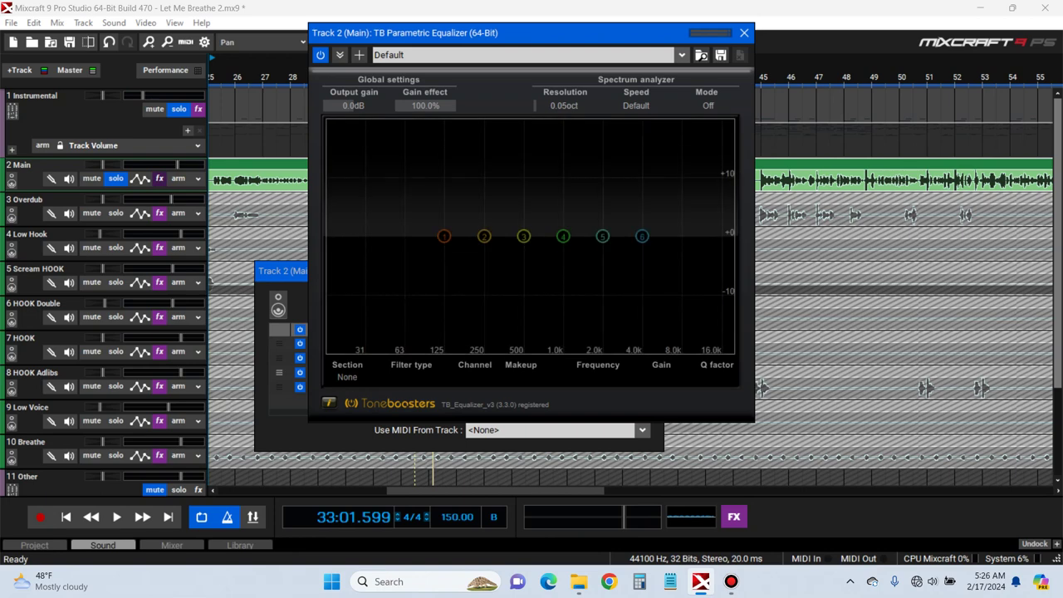
click(653, 271)
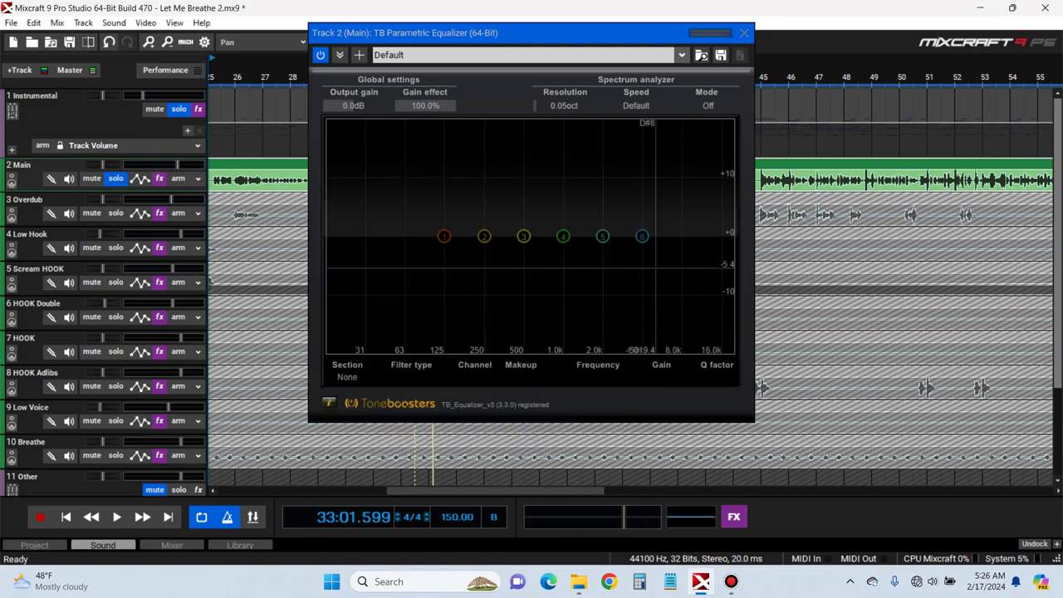
Play from bar 27, raise the second equalizer's section 6 as a gentle high shelf and boost section 5 by 2.7 dB at about 4185 Hz
drag(498, 33, 611, 247)
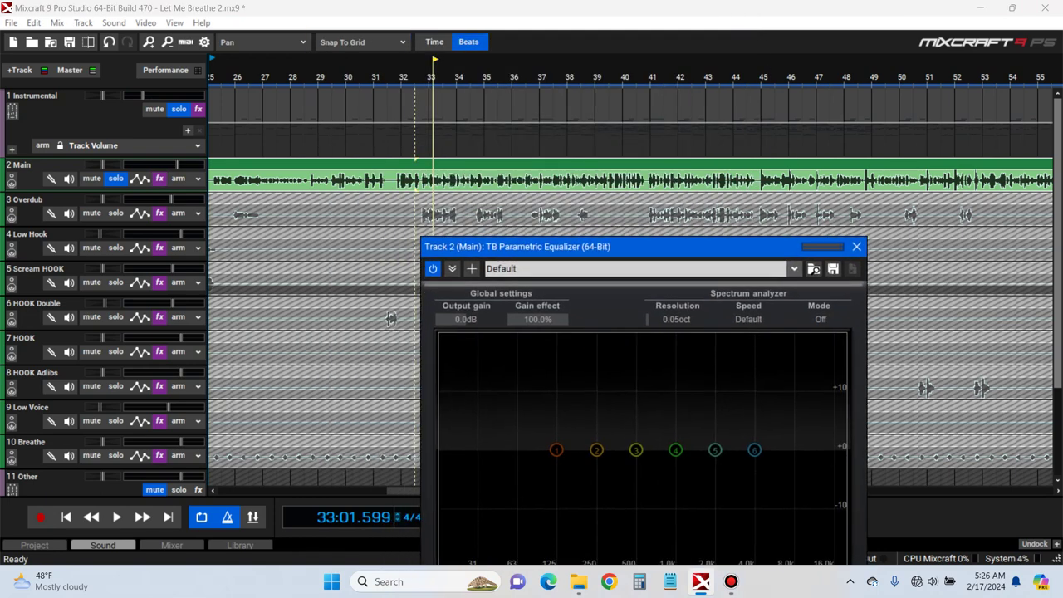
click(264, 74)
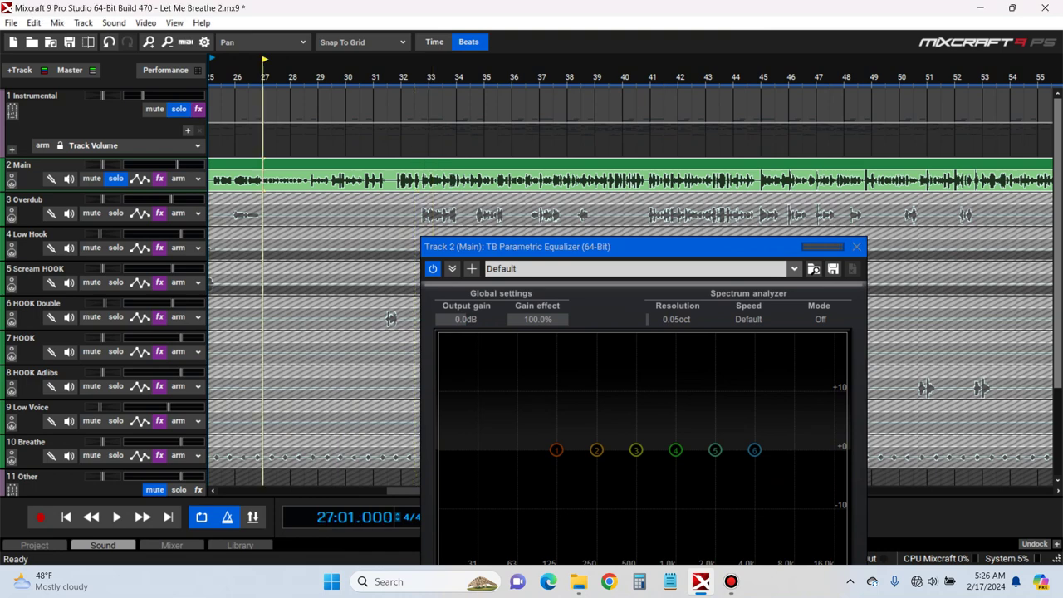
key(space)
drag(754, 450, 748, 430)
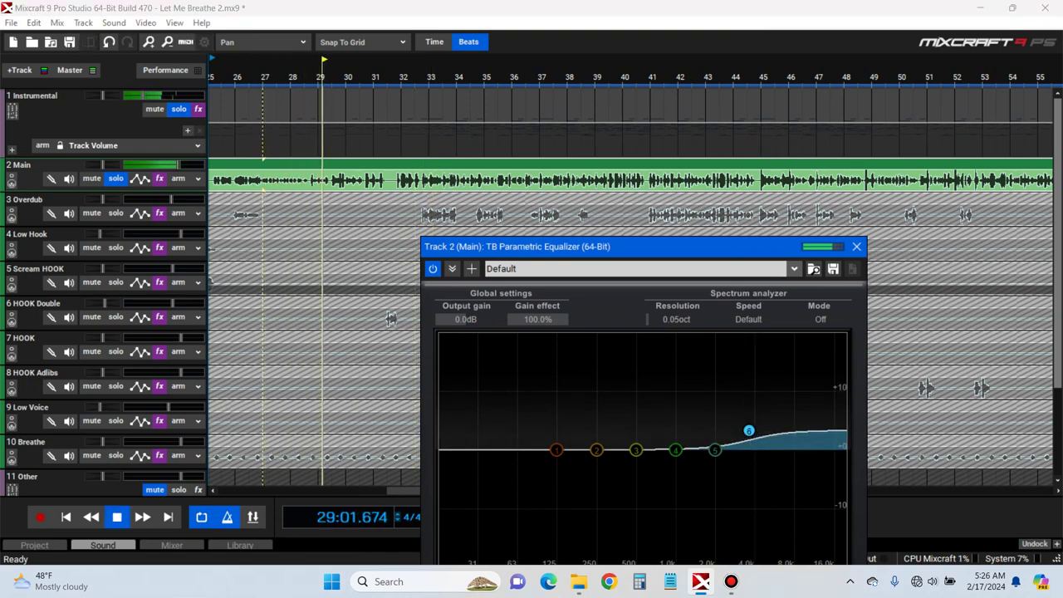
drag(706, 247, 645, 154)
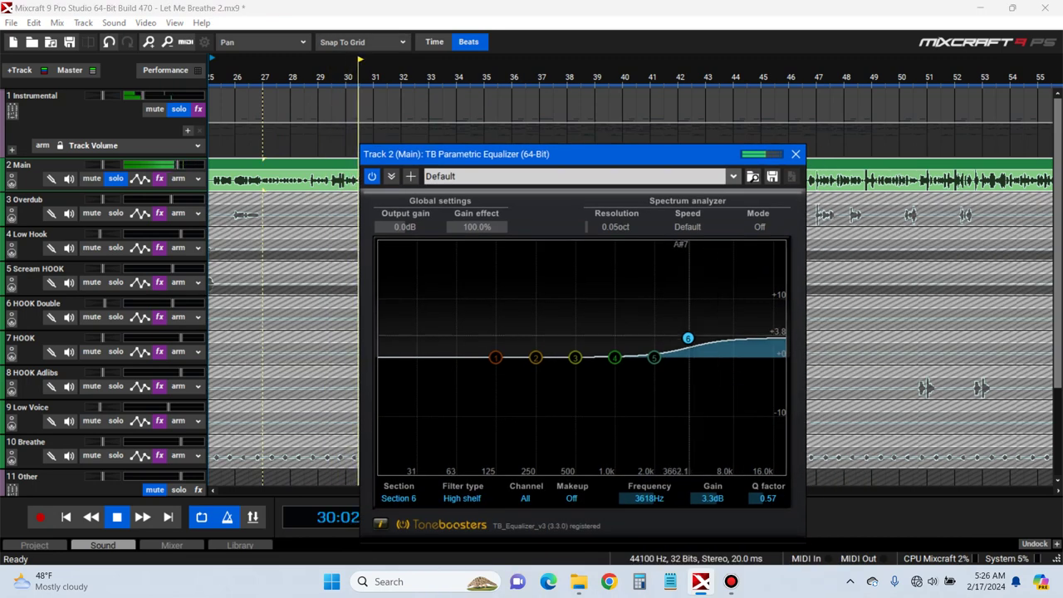
drag(688, 338, 681, 305)
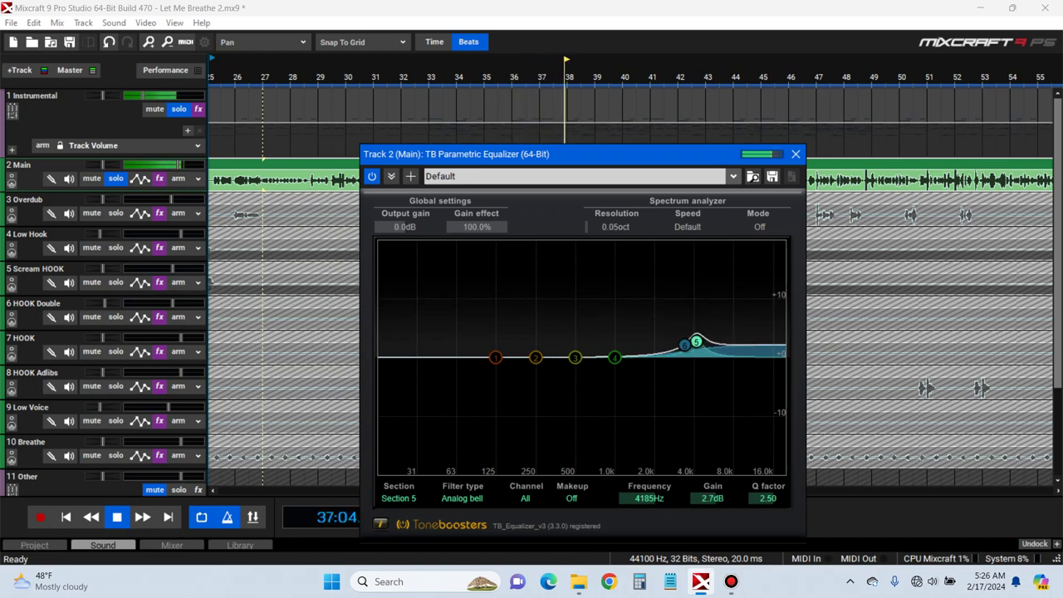
Sweep a boosted section 4 across the mids and settle it at about 1511 Hz with 1.7 dB gain and Q 2.09
drag(614, 357, 583, 292)
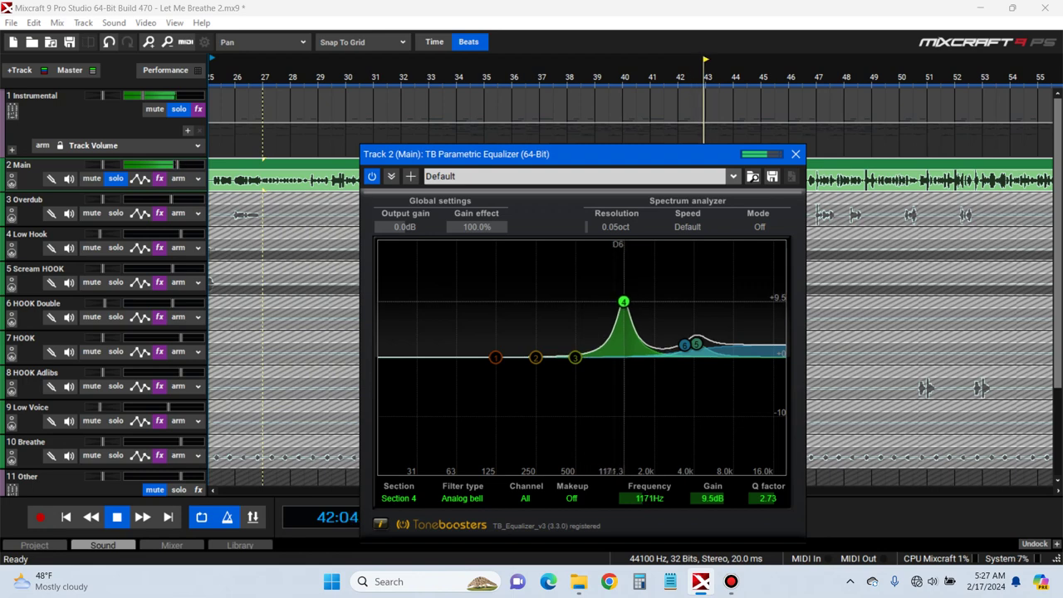
drag(639, 303, 582, 277)
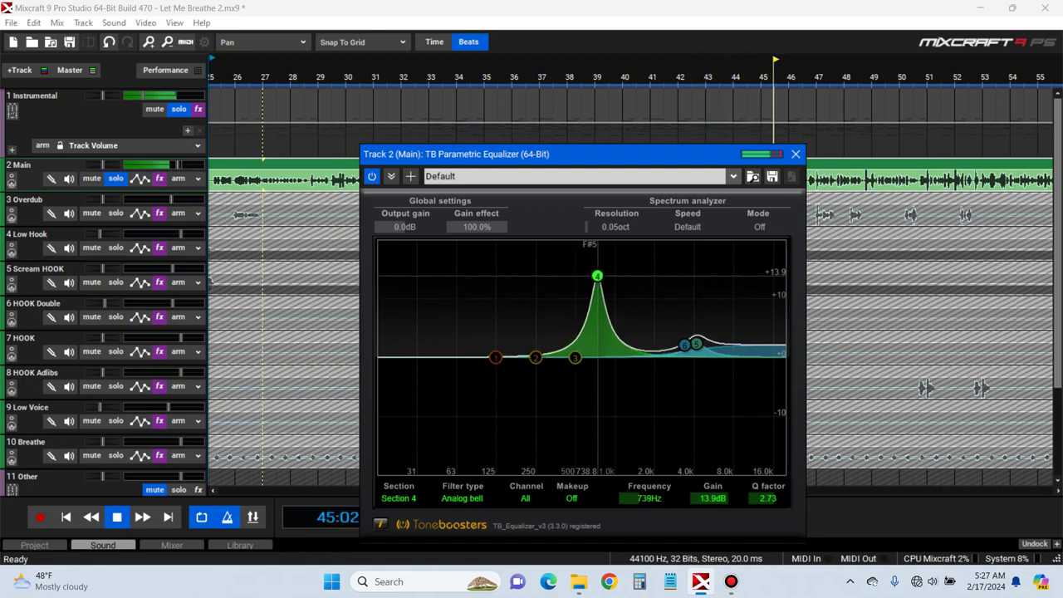
drag(629, 283, 637, 287)
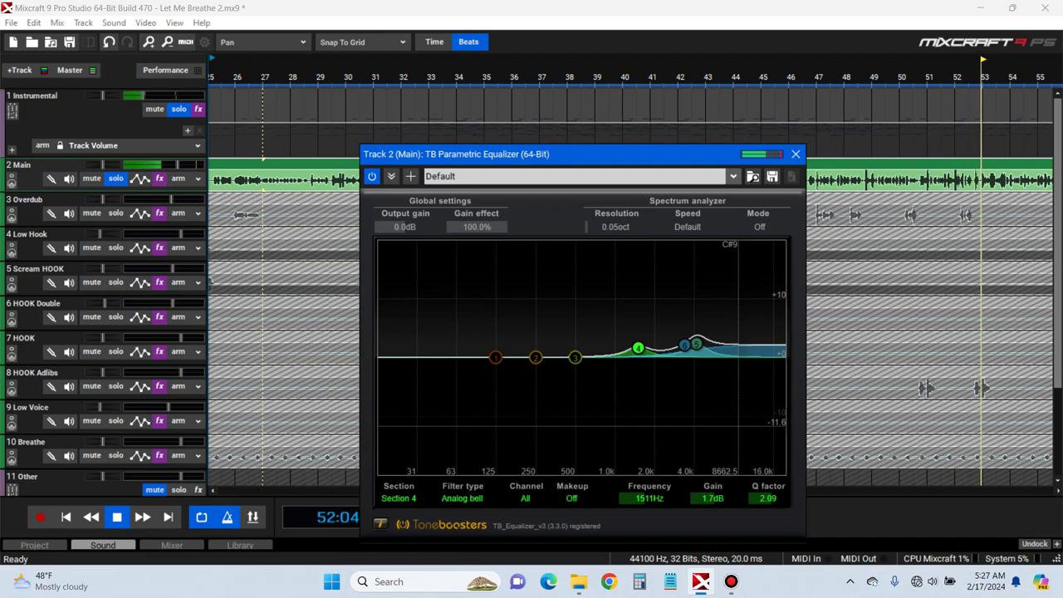
Boost section 3 by 1.5 dB at about 516 Hz with Q 1.64 and cut section 2 by 1.1 dB at about 320 Hz with Q 1.69
drag(576, 357, 569, 290)
scroll(542, 329, up, 8)
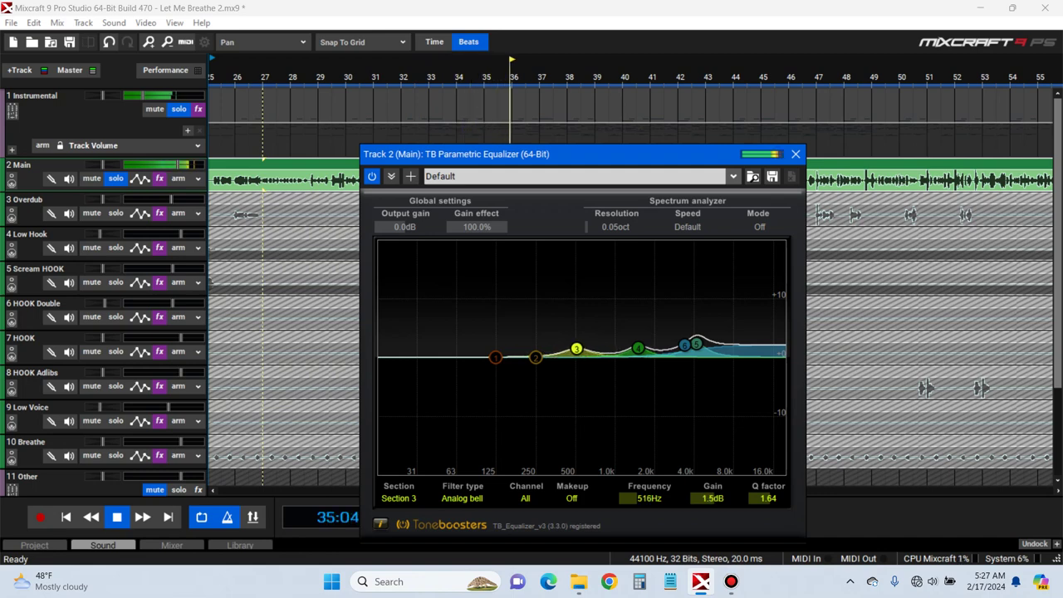
mouse_move(535, 357)
mouse_down()
mouse_move(553, 277)
mouse_move(548, 364)
mouse_up()
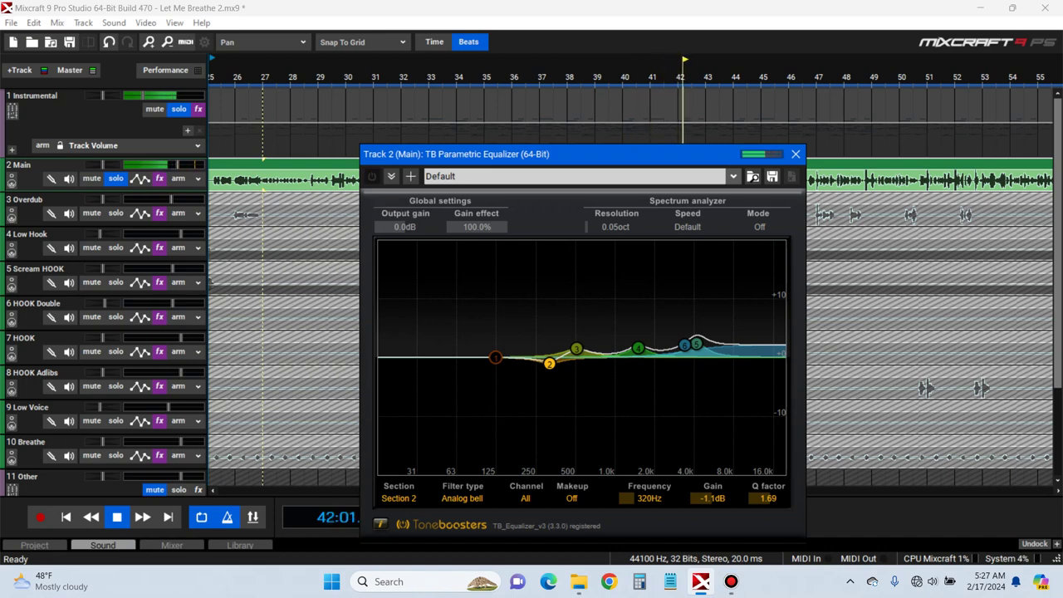
click(372, 176)
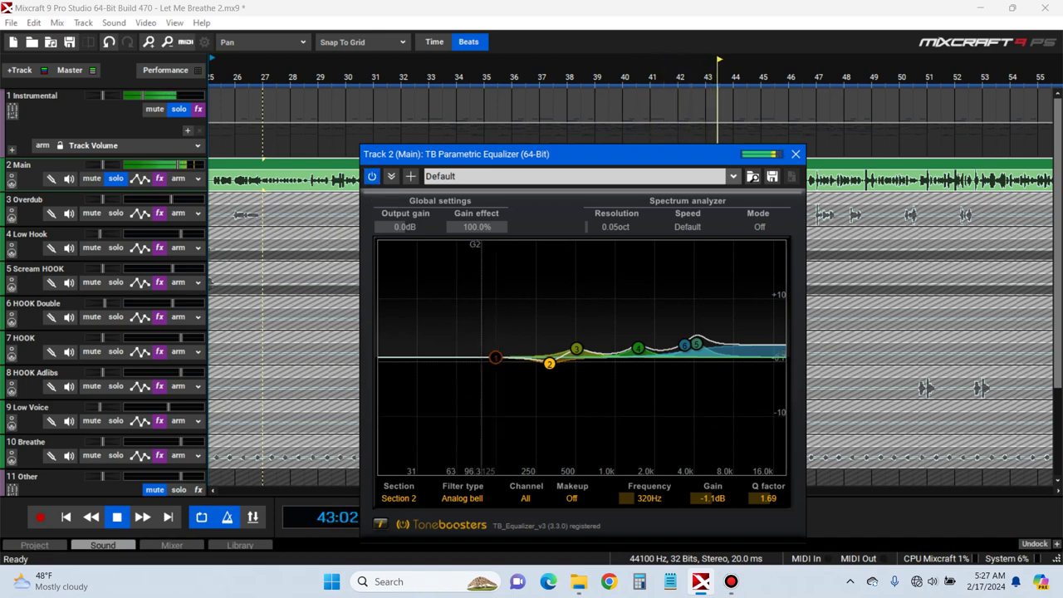
Set section 1 to a Low cut filter at about 75 Hz with Q 0.55, then stop playback and close the equalizer
drag(496, 357, 467, 473)
click(462, 499)
click(470, 280)
scroll(466, 473, down, 5)
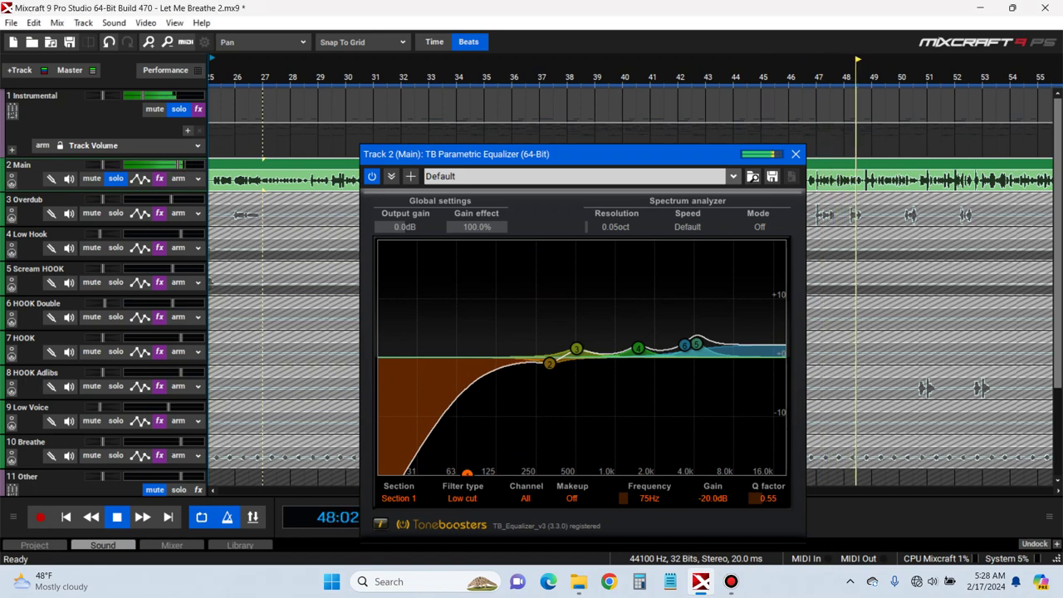
key(space)
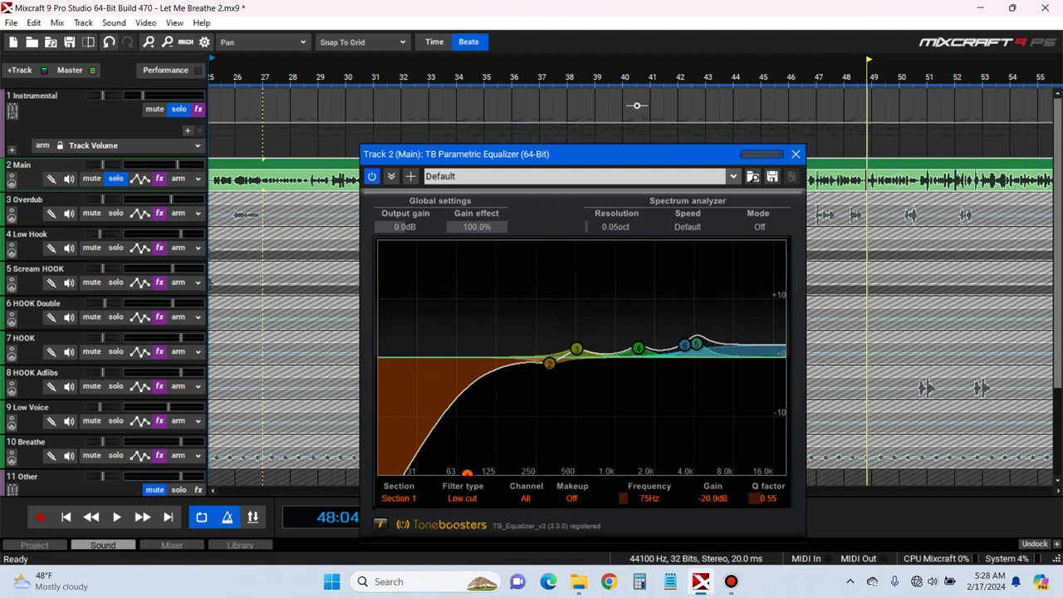
click(795, 155)
Add the stereo FabFilter Pro-DS after Auto-Tune Evo in the Main track's effect chain
click(159, 179)
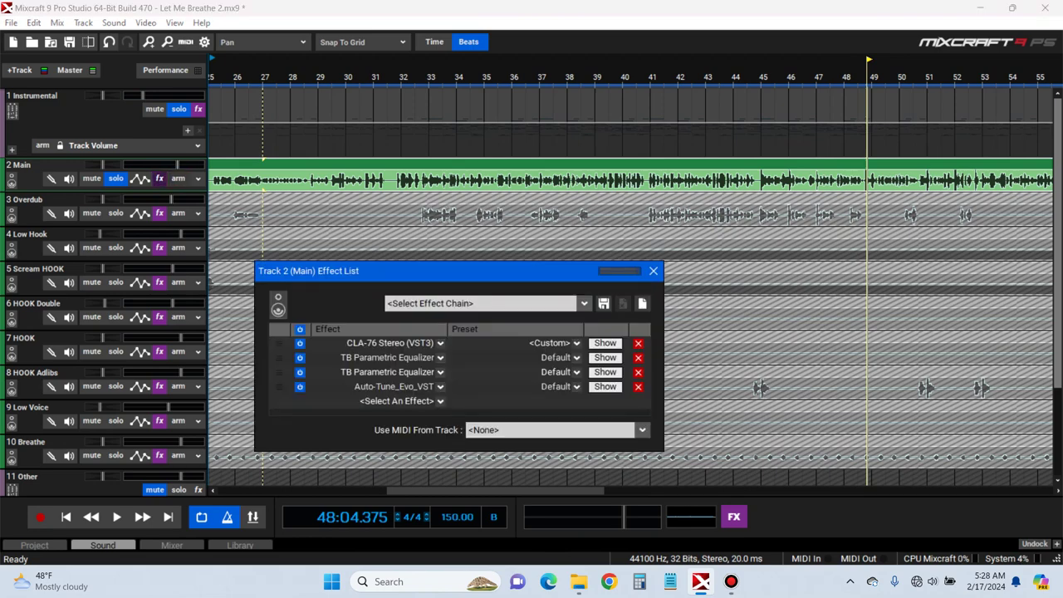
click(441, 401)
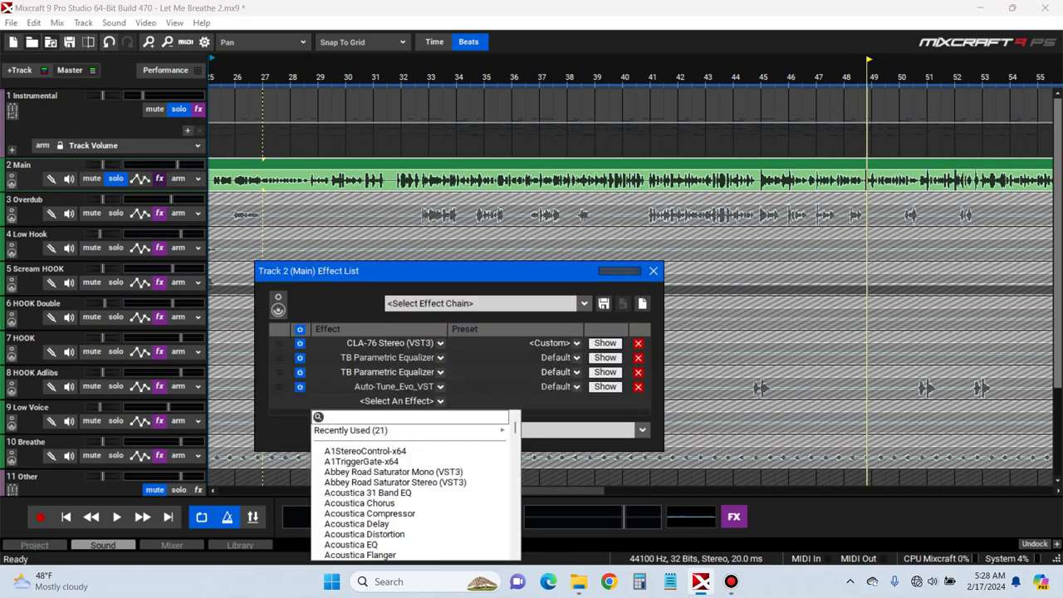
click(440, 400)
click(440, 400)
text(ds)
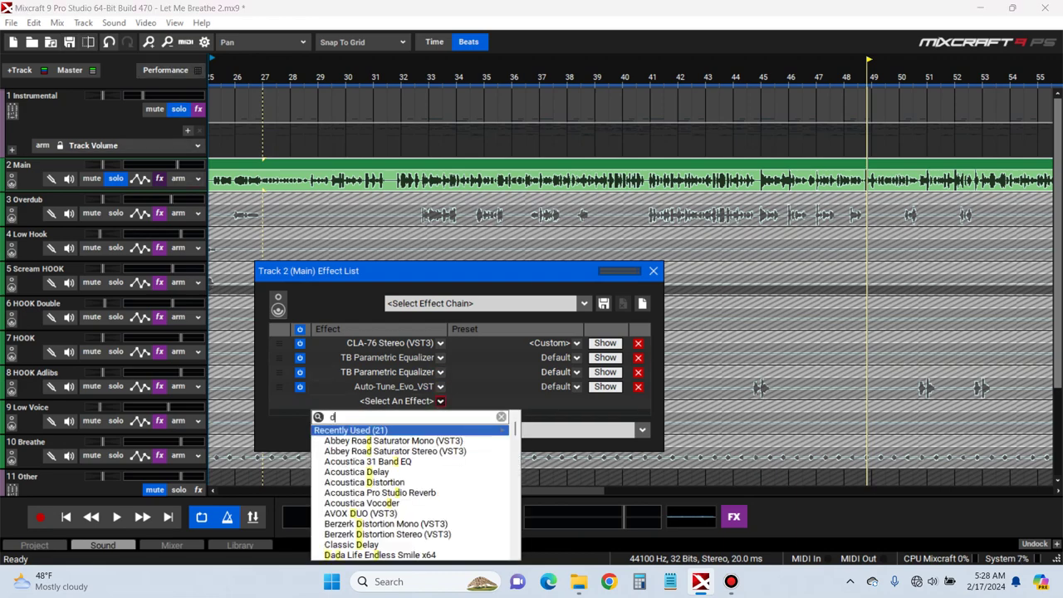
key(Down)
key(Down)
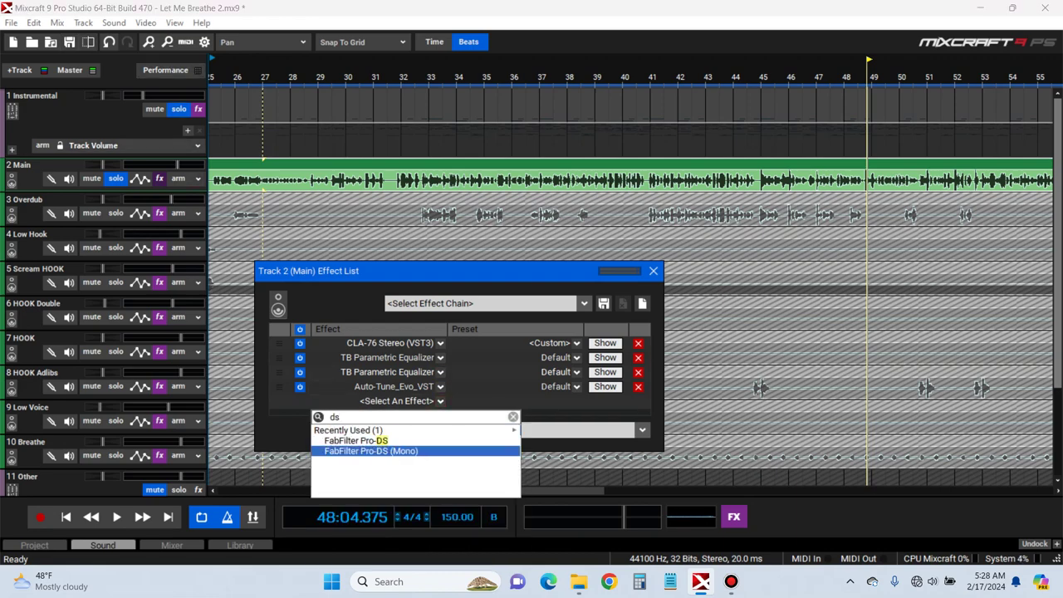
key(Up)
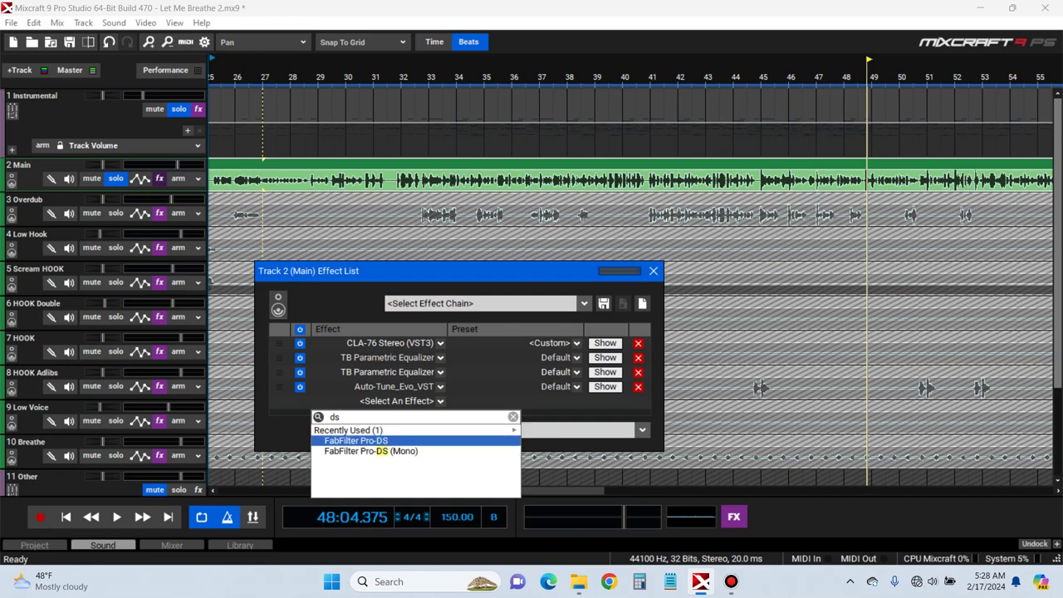
key(Return)
Play a short passage from bar 27 through the Pro-DS and turn its stereo link past 100% fully to Mid
drag(664, 54, 681, 291)
key(space)
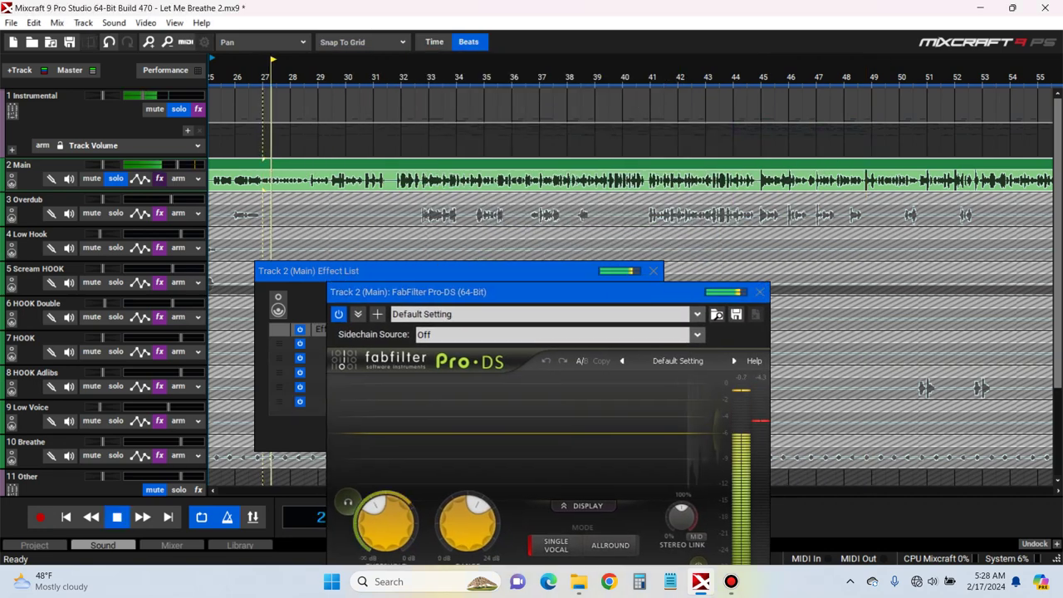
key(space)
drag(515, 291, 546, 121)
click(708, 191)
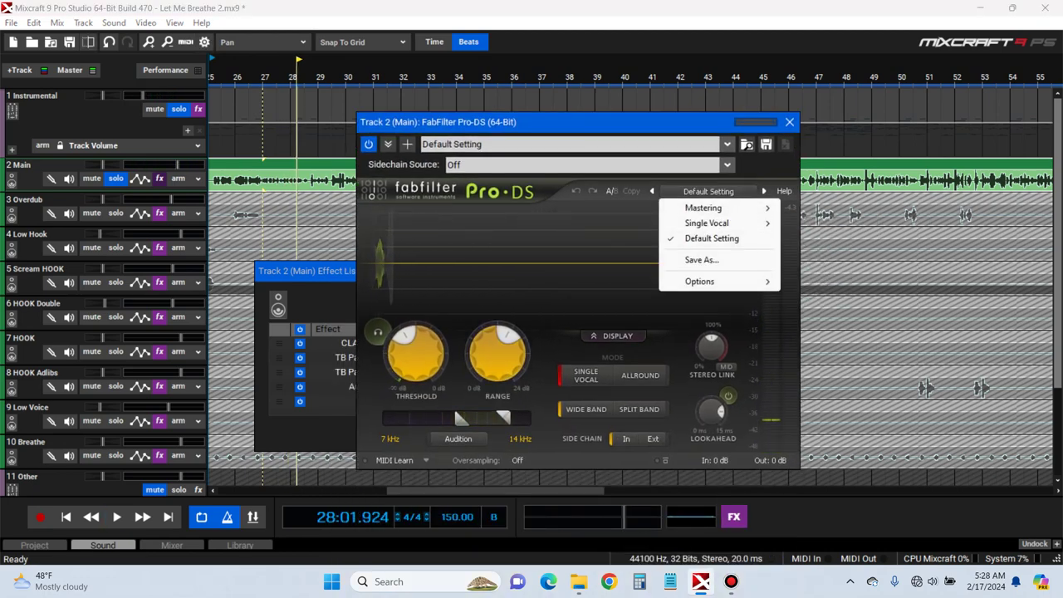
drag(711, 347, 713, 314)
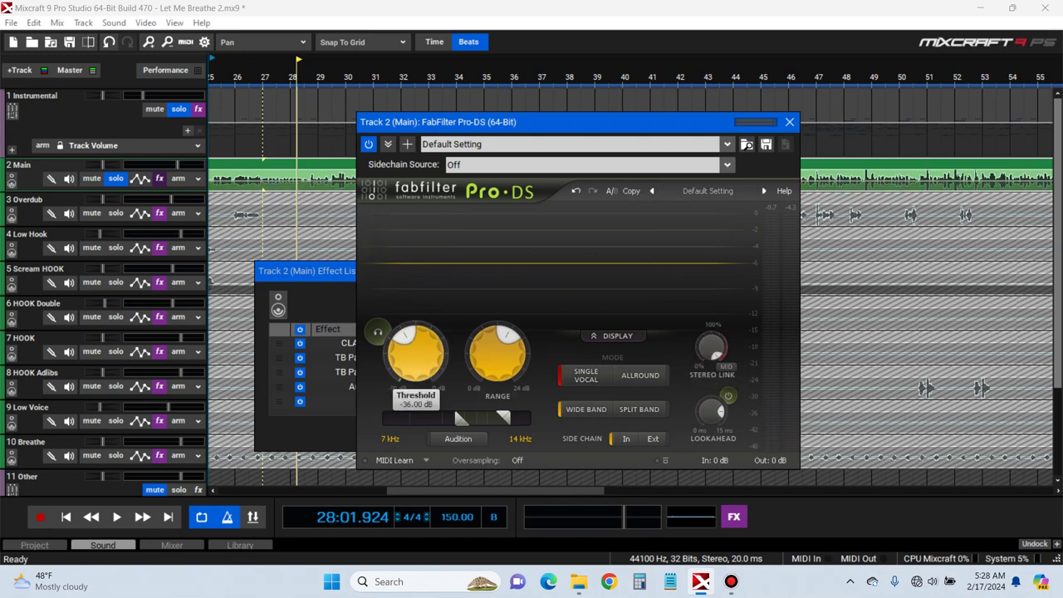
Audition the detected sibilance during playback, set Pro-DS's detection band to 6.917–17.16 kHz and lower the range to about 5.5 dB
click(460, 439)
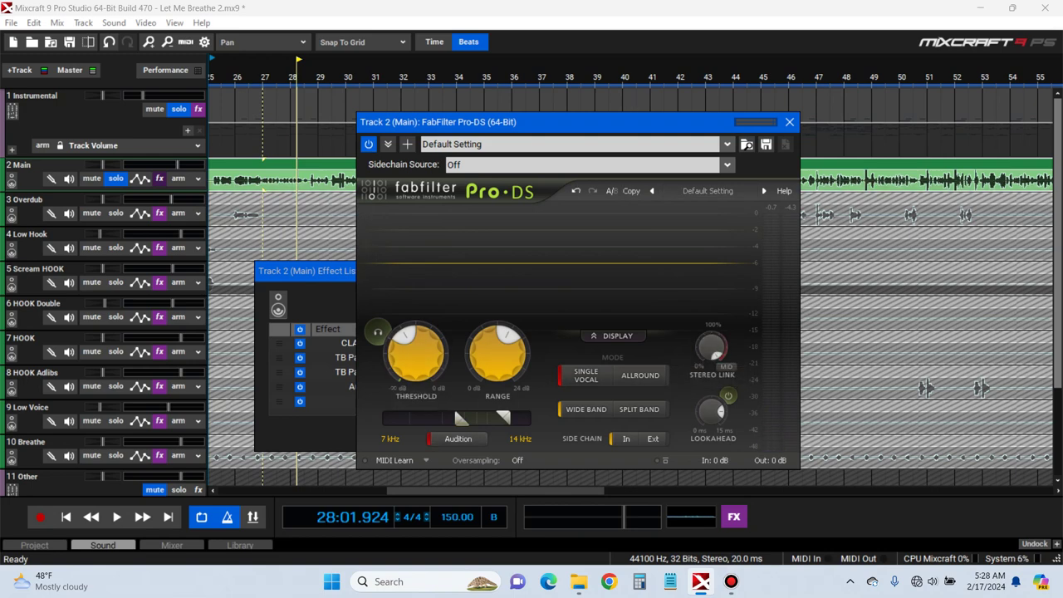
key(space)
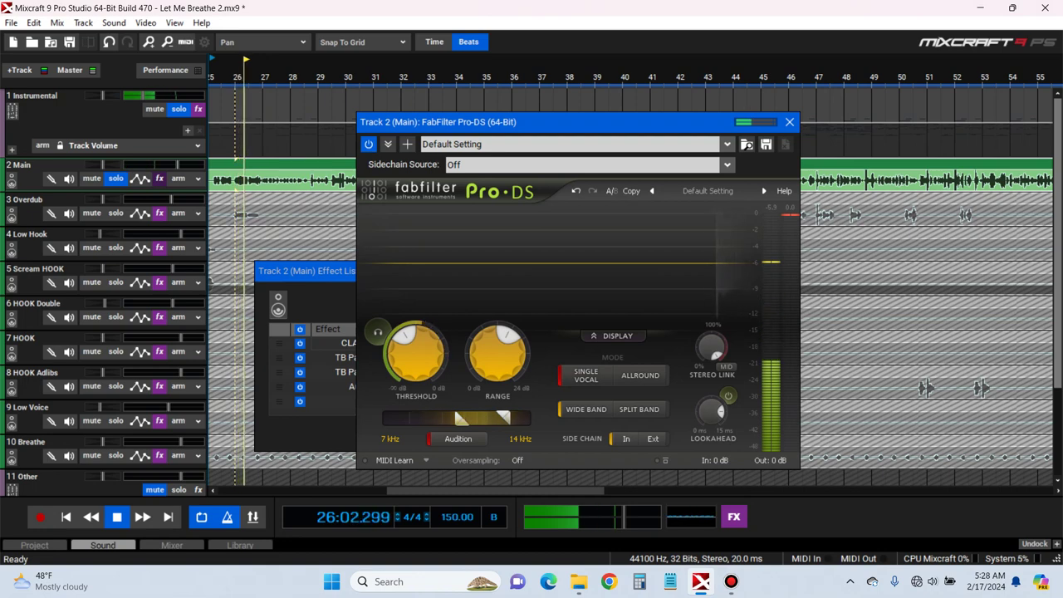
drag(461, 419, 487, 402)
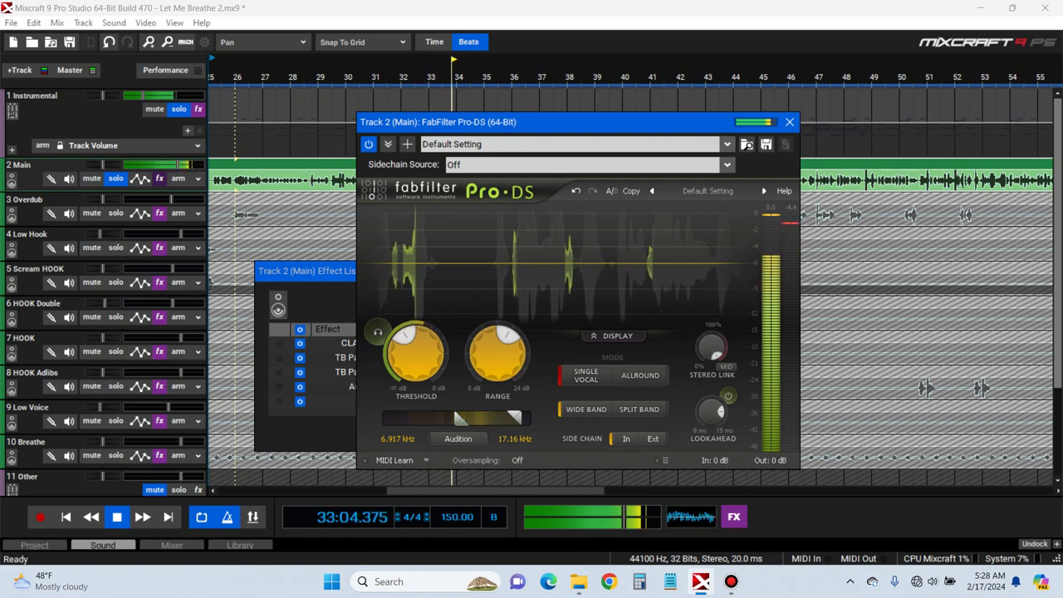
mouse_move(498, 354)
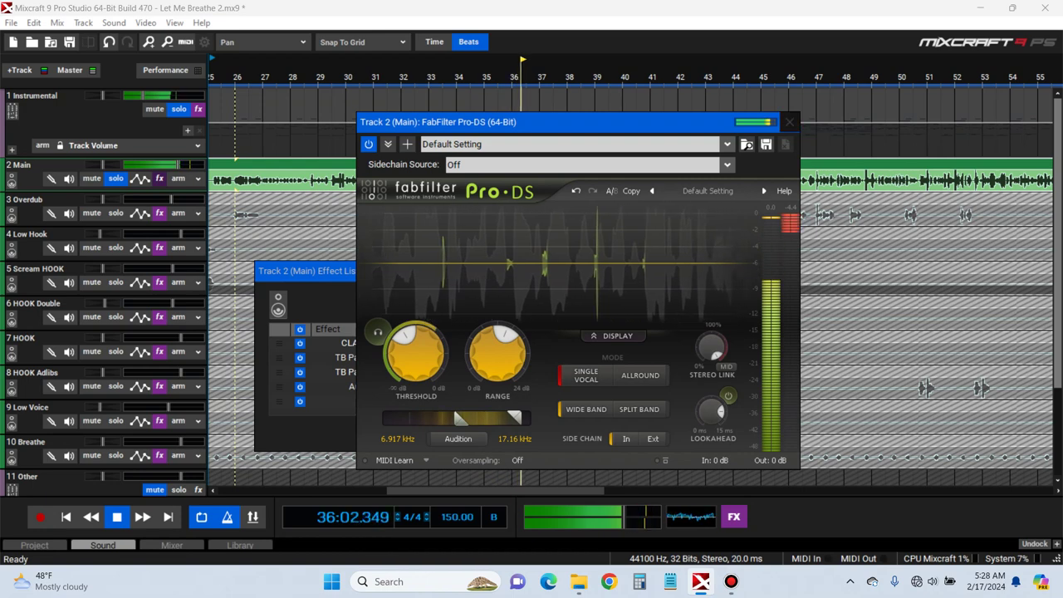
Reopen Pro-DS on the Main track, listen to the de-essed vocal with the instrumental, and close the plugin
click(789, 123)
key(space)
click(594, 401)
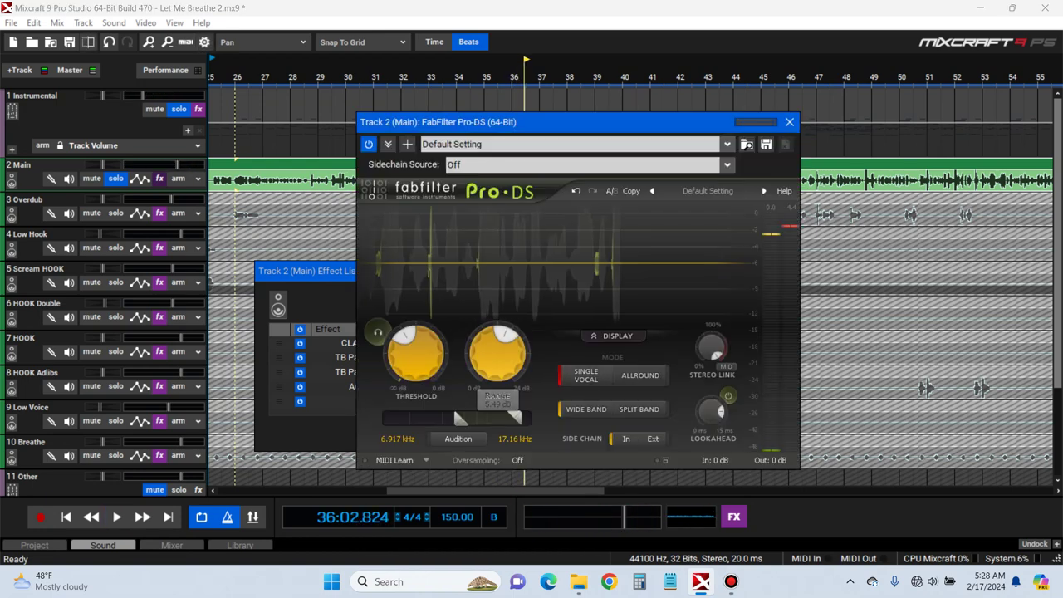
key(space)
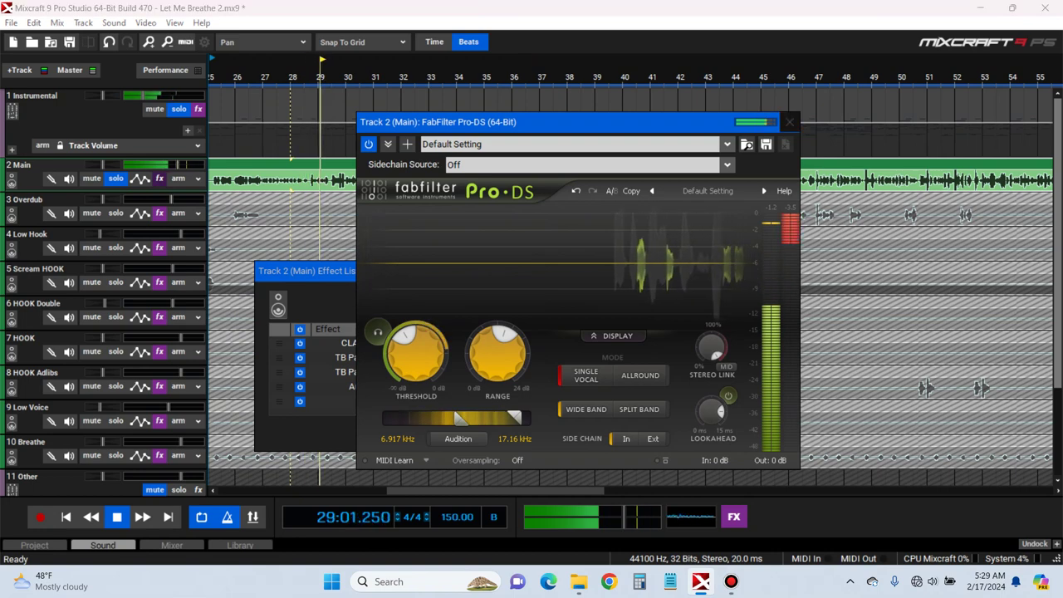
click(789, 122)
Turn off solo on the Instrumental track and stop playback
click(178, 109)
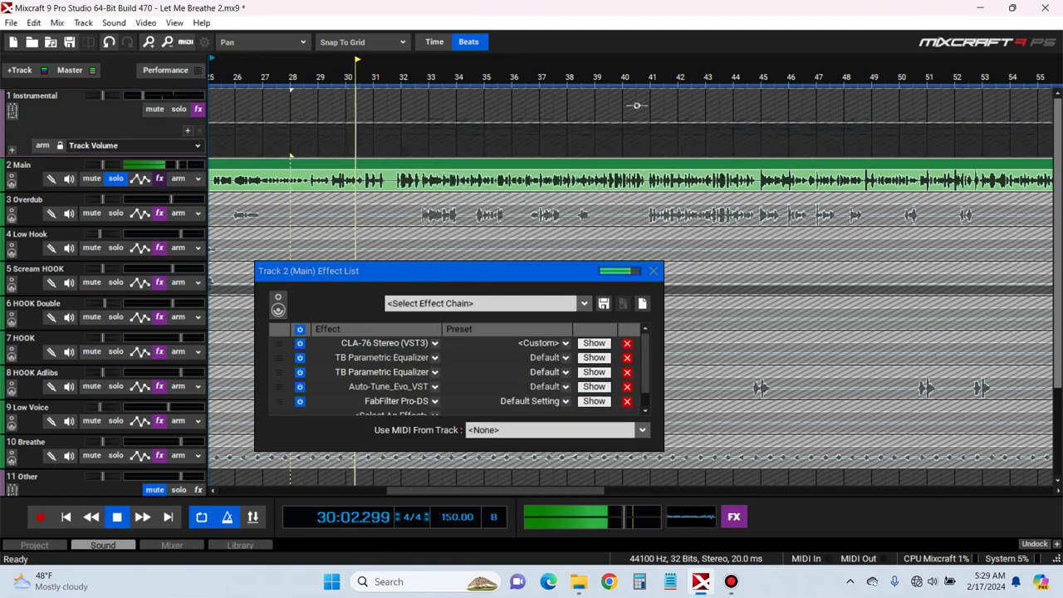
key(space)
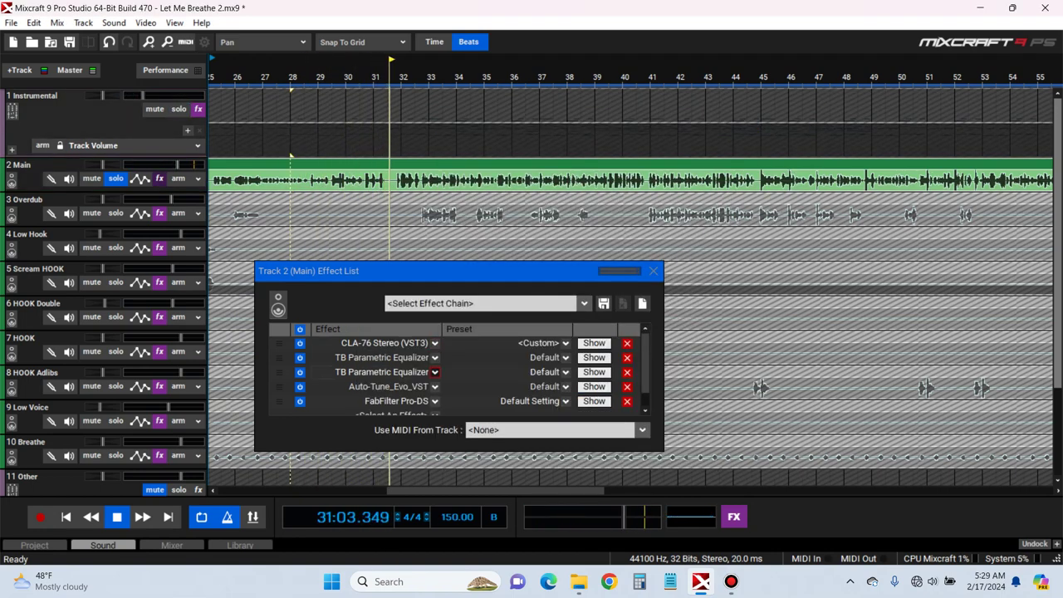
scroll(821, 178, down, 1)
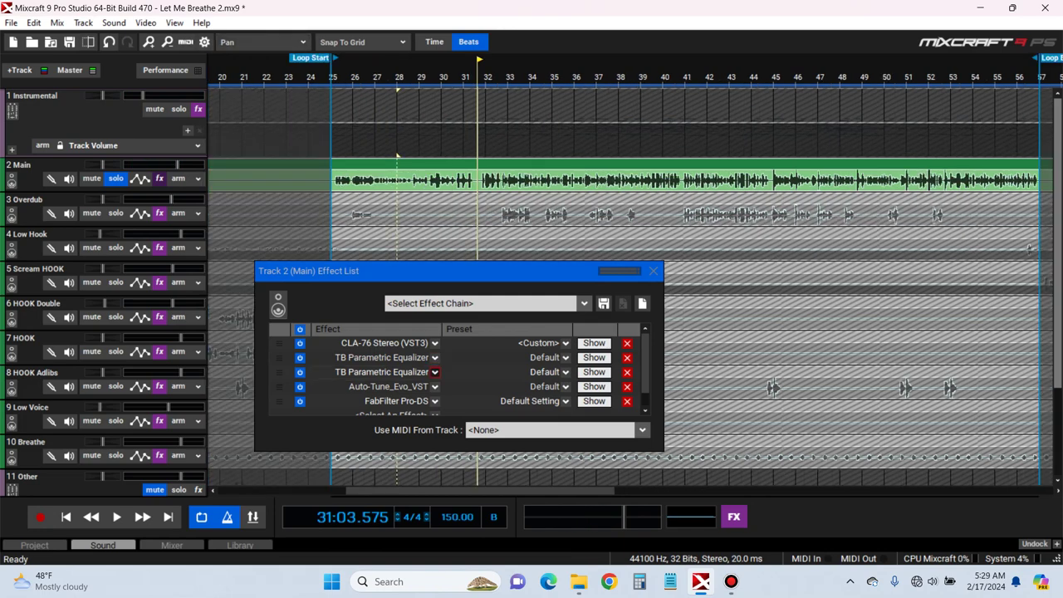
Add DD Gate after FabFilter Pro-DS on the Main track, reposition its window and close the effect list
scroll(432, 386, down, 1)
click(435, 400)
text(dd g)
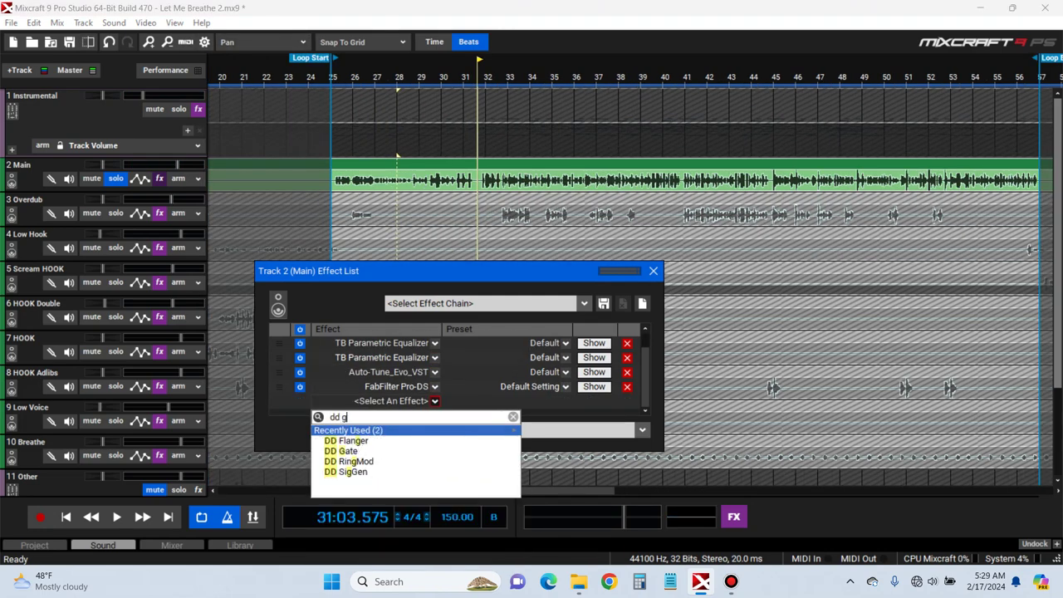
key(Down)
key(Down)
key(Down)
click(357, 451)
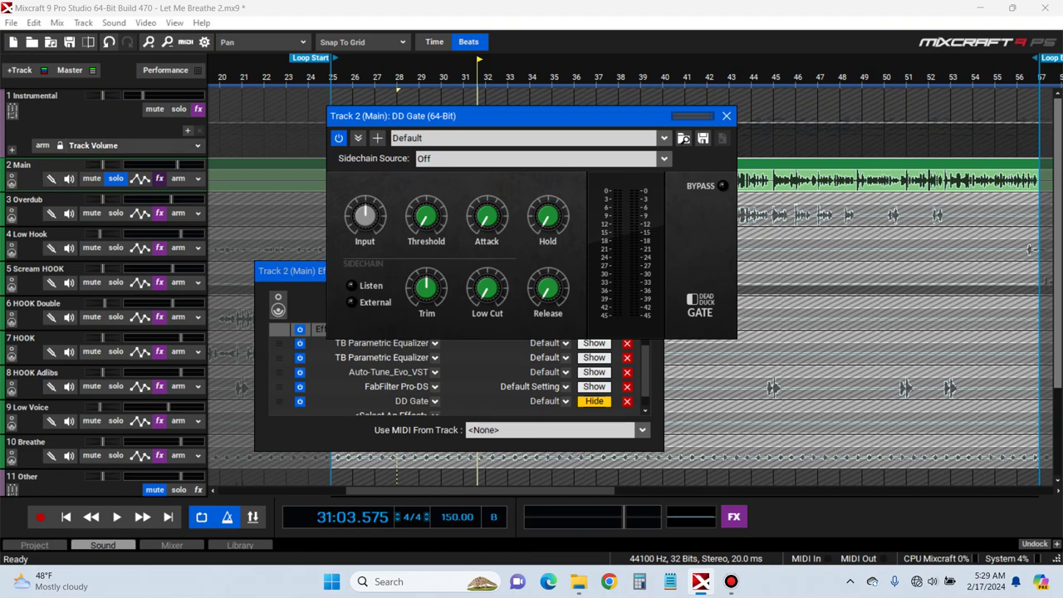
drag(465, 115, 612, 179)
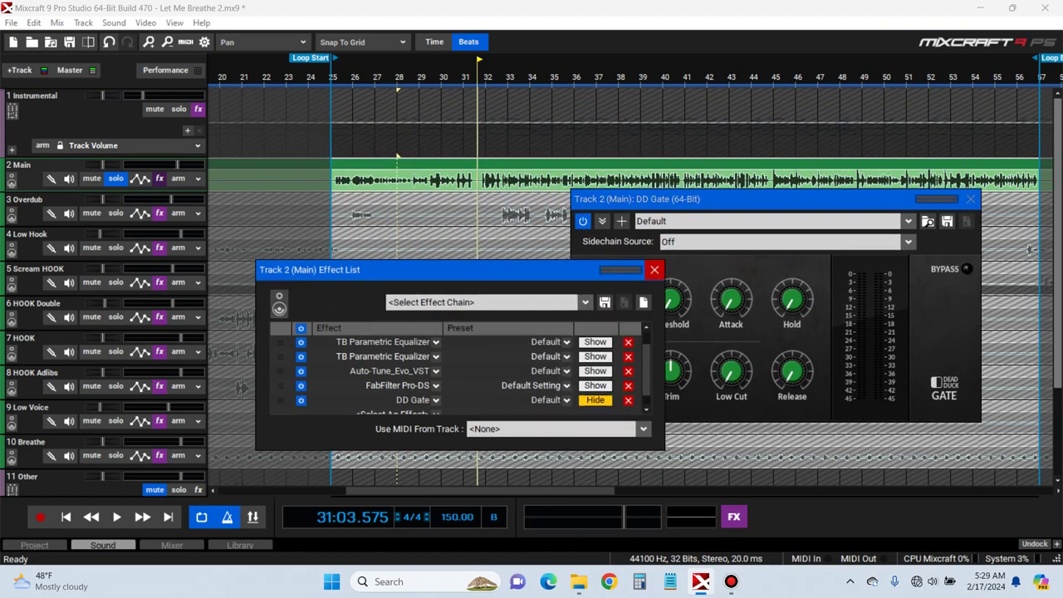
click(655, 270)
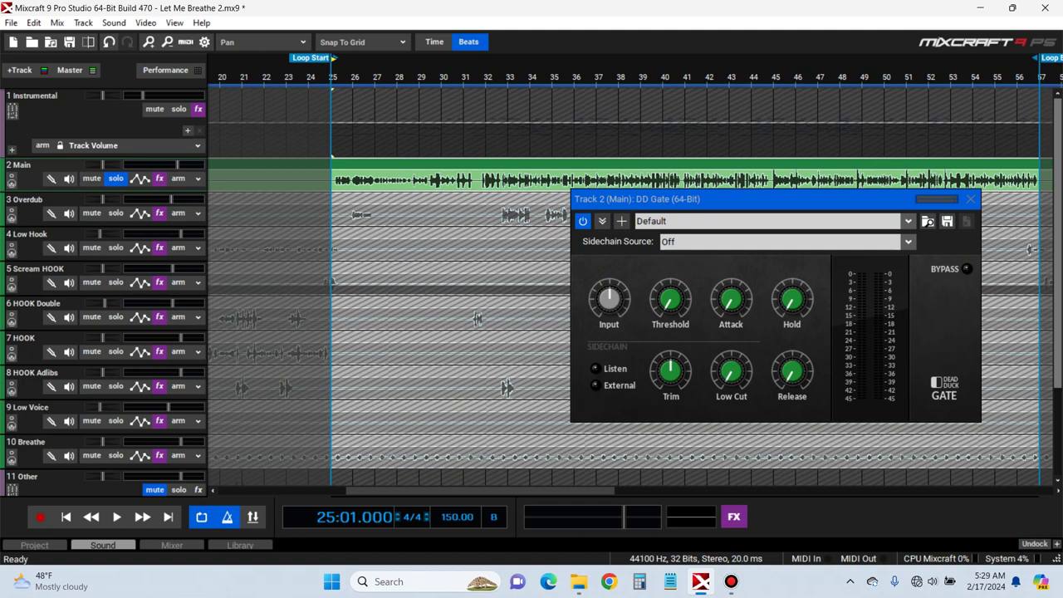
Raise and fine-tune the gate's threshold and set its attack to about 1.2 ms while playing the soloed vocal from bar 25
drag(670, 299, 671, 286)
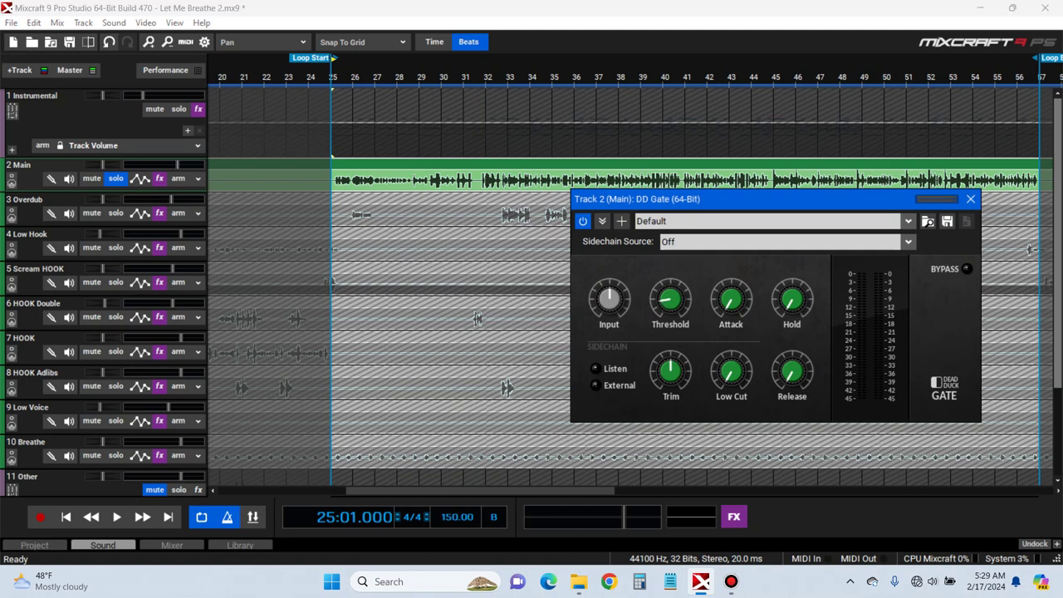
key(space)
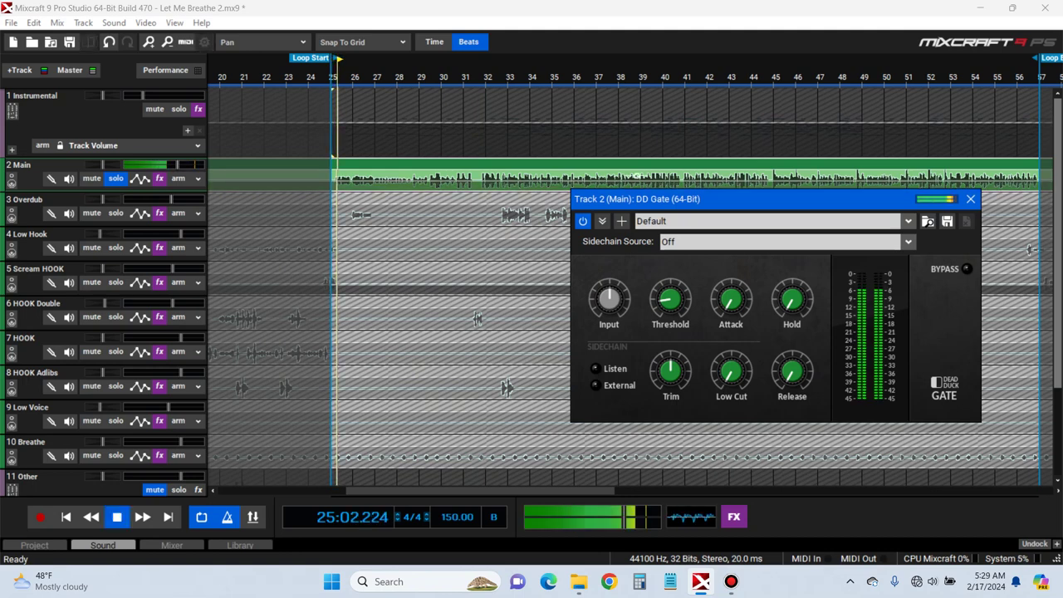
key(space)
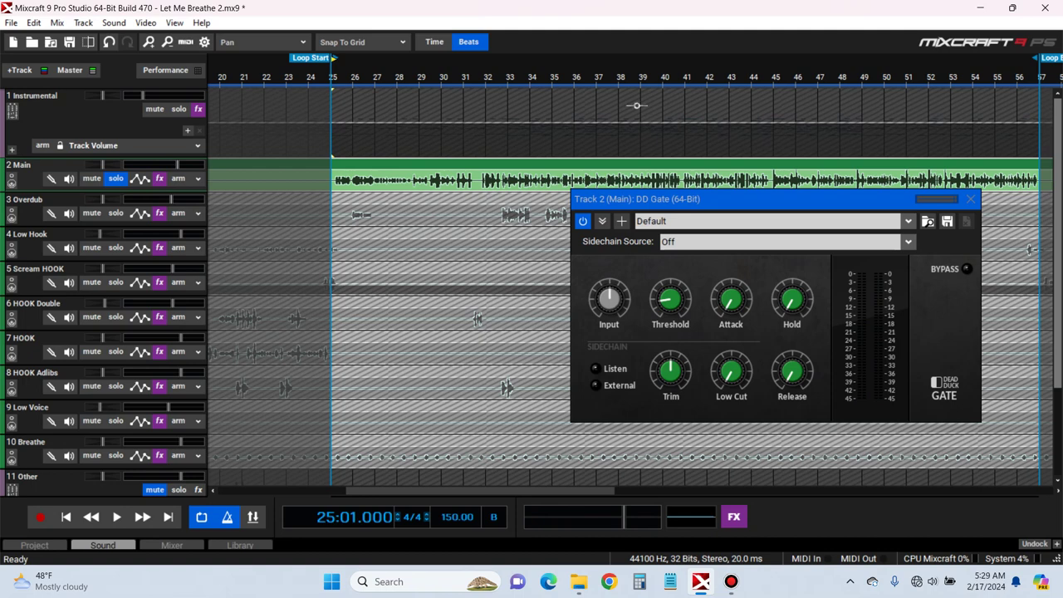
key(space)
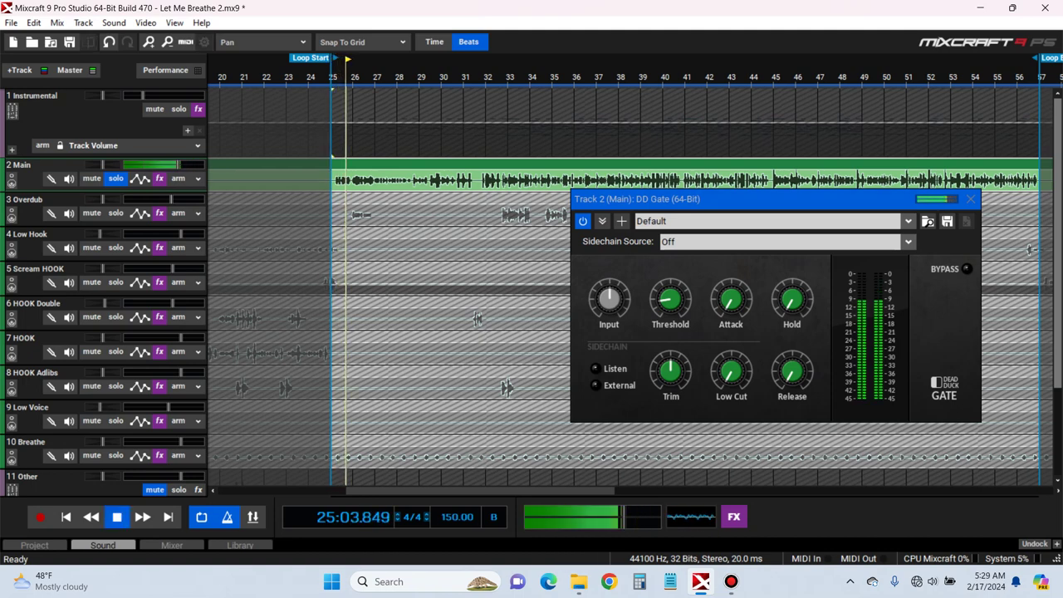
mouse_move(670, 300)
mouse_down()
mouse_move(670, 276)
mouse_move(670, 307)
mouse_up()
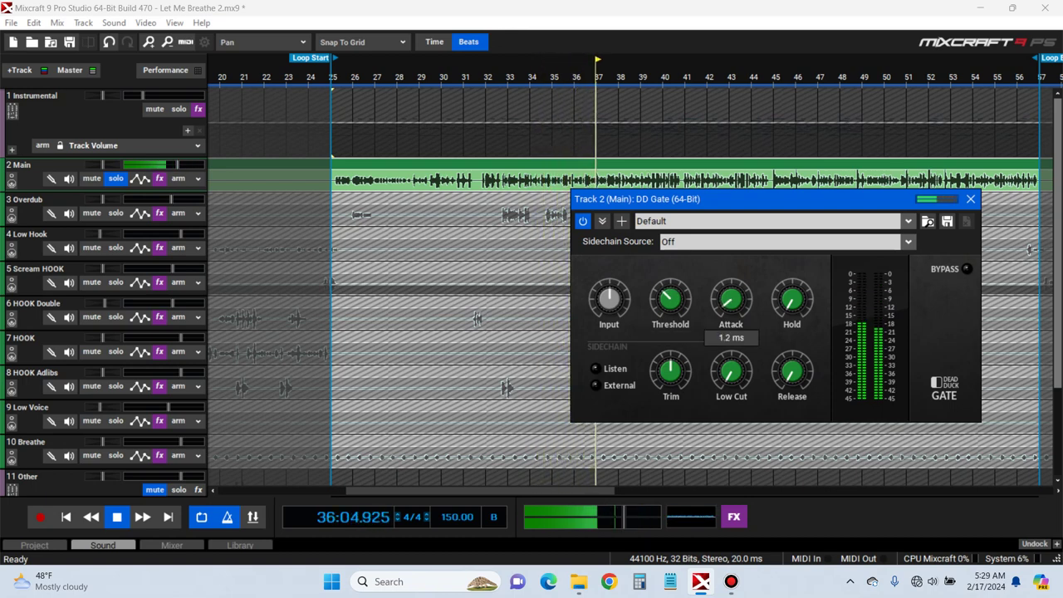
drag(670, 307, 670, 308)
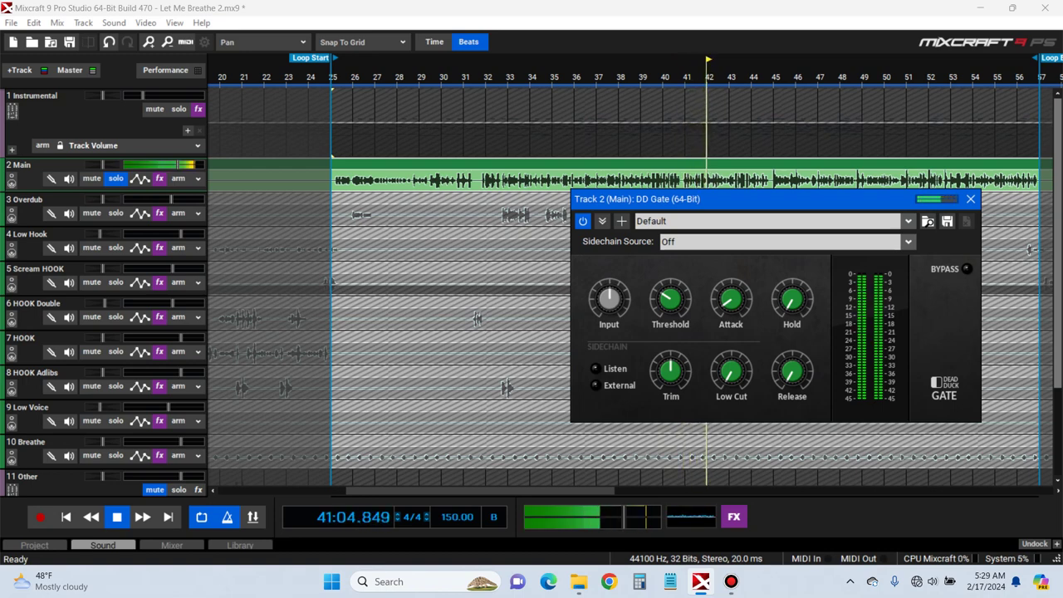
key(space)
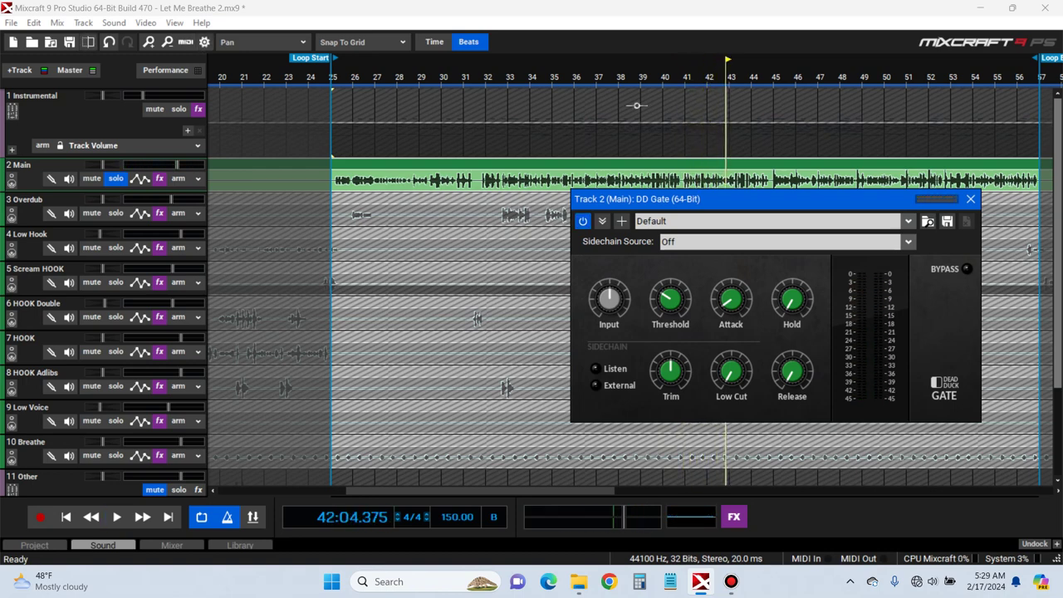
Play the soloed vocal from bar 25 and compare it with DD Gate bypassed and enabled
key(space)
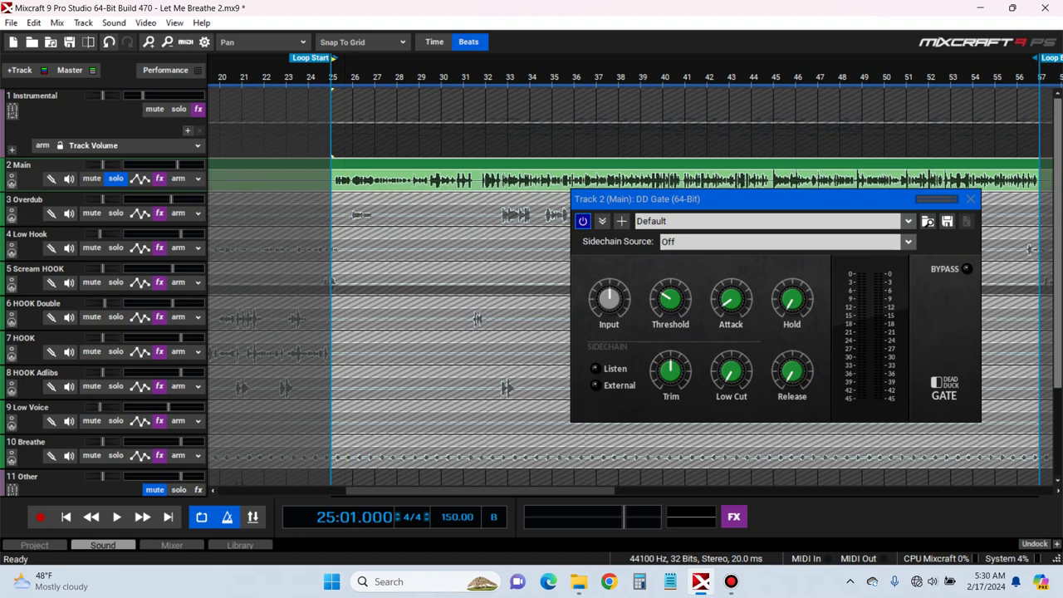
key(space)
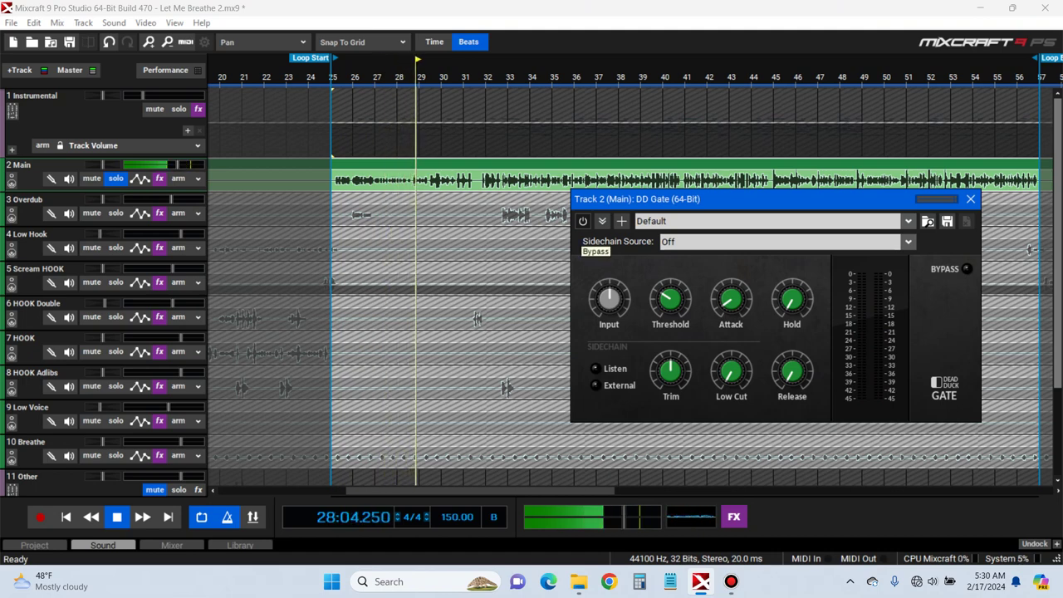
click(582, 221)
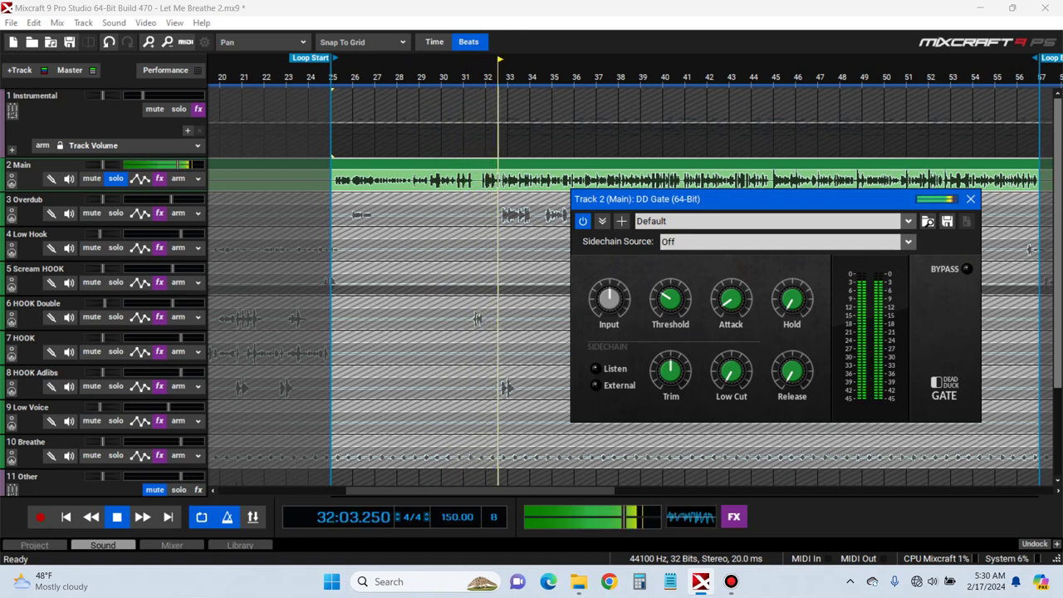
Raise the gate's release slightly during playback, close the plugin and stop playback
mouse_move(732, 371)
drag(731, 371, 731, 349)
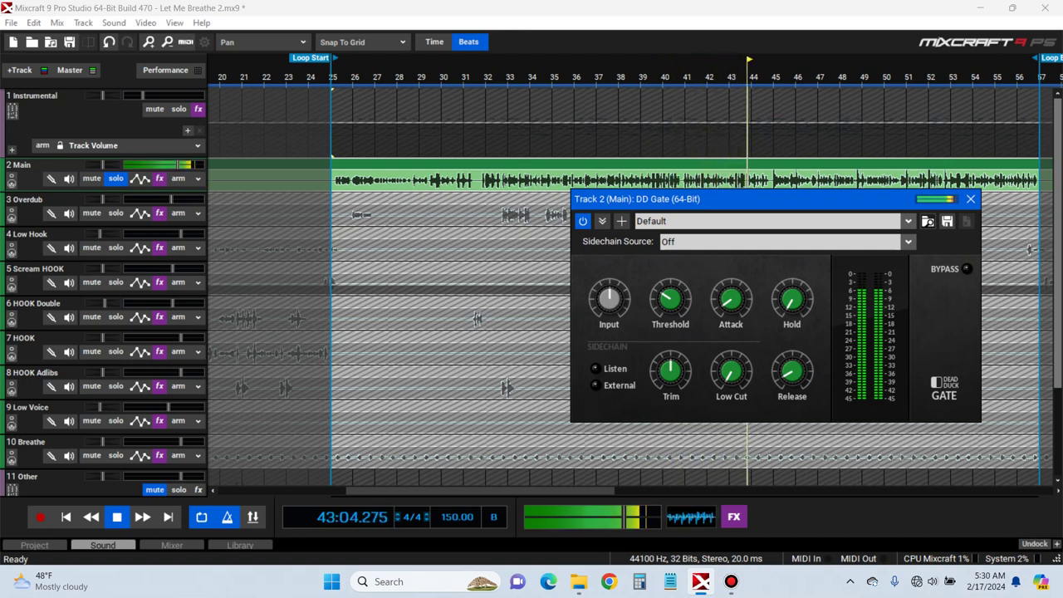
key(Escape)
key(space)
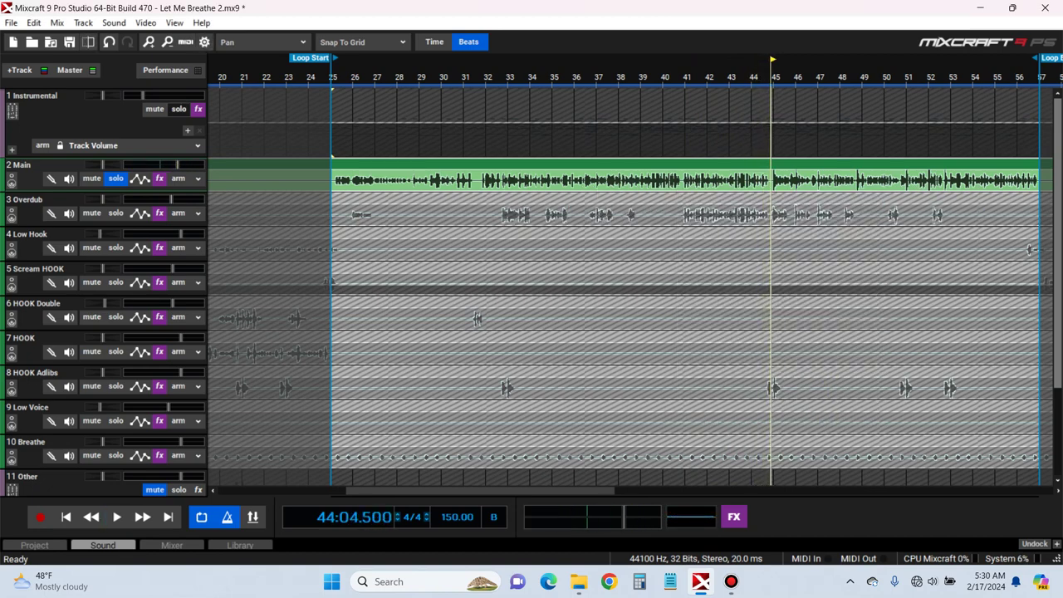
Solo the Instrumental track alongside Main and play the two together from bar 25
click(178, 109)
key(space)
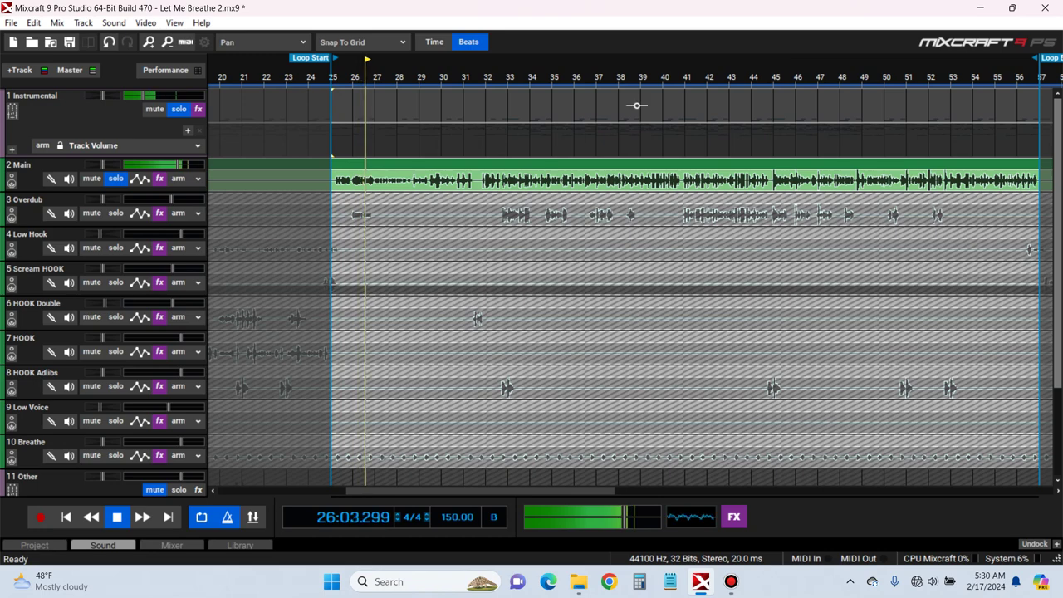
key(space)
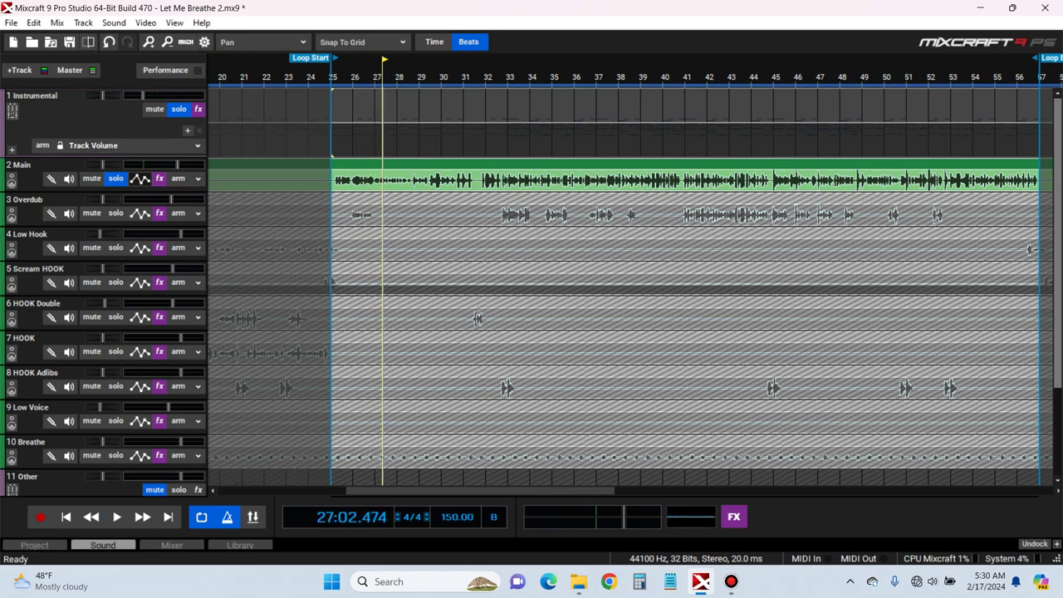
Reopen DD Gate on the Main track and slightly raise its attack and hold while playing along with the instrumental
click(160, 178)
scroll(567, 385, down, 1)
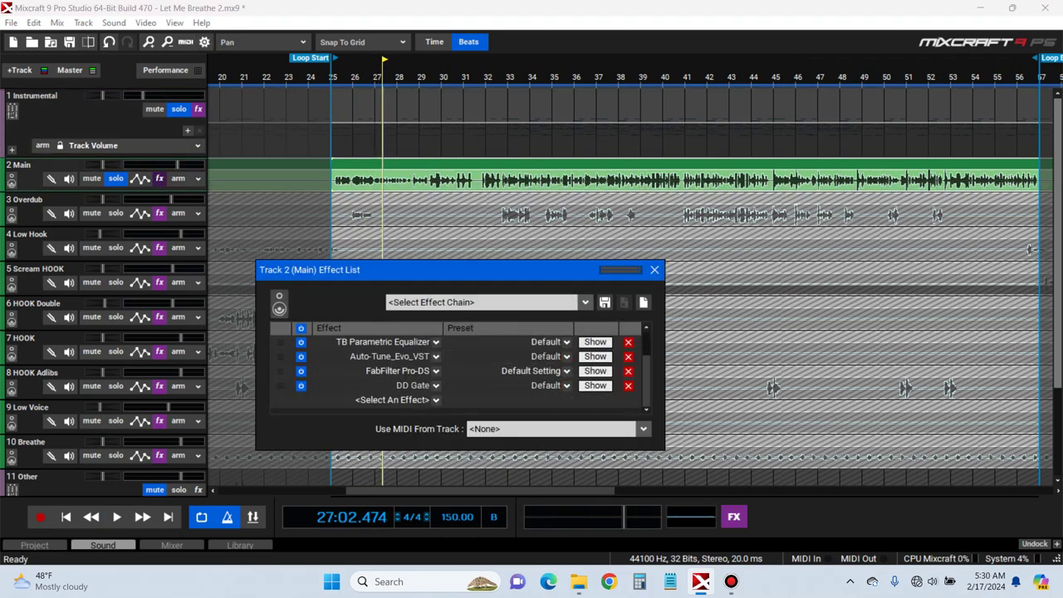
click(594, 386)
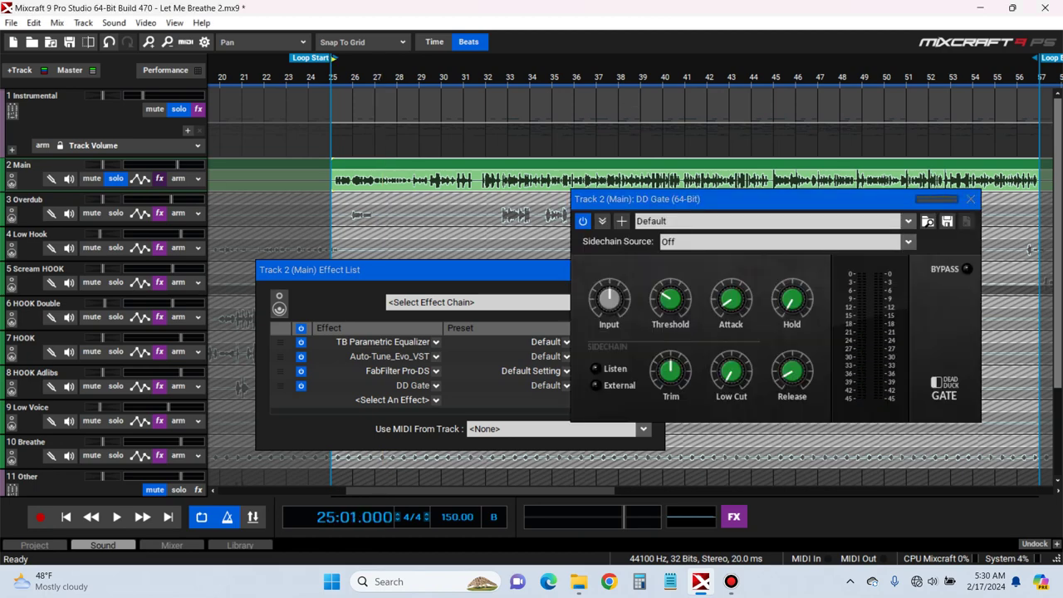
key(space)
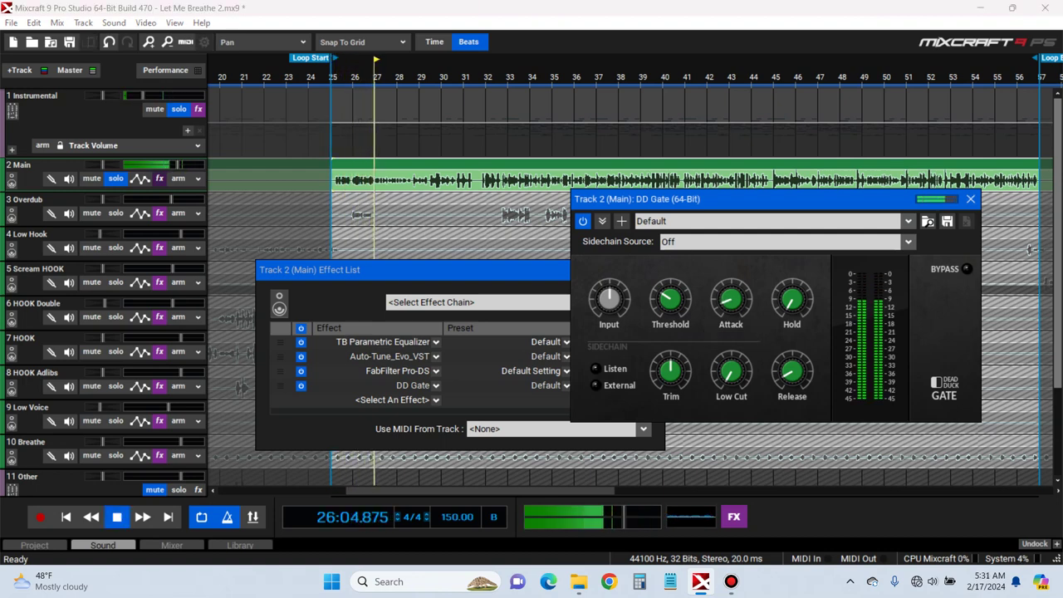
mouse_move(791, 300)
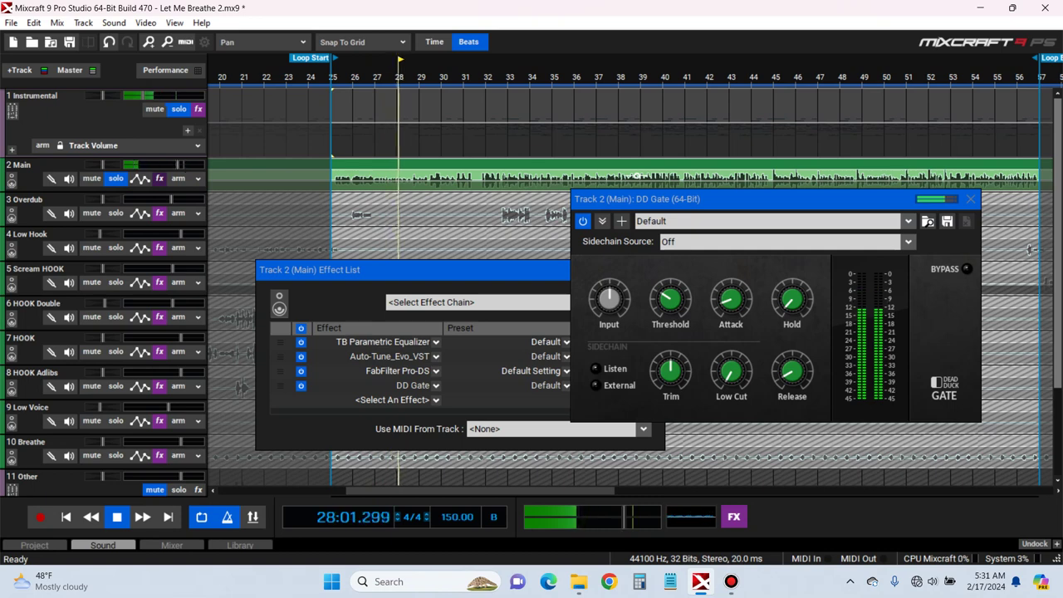
Compare the vocal with DD Gate bypassed and enabled, close the plugin and stop playback
click(583, 222)
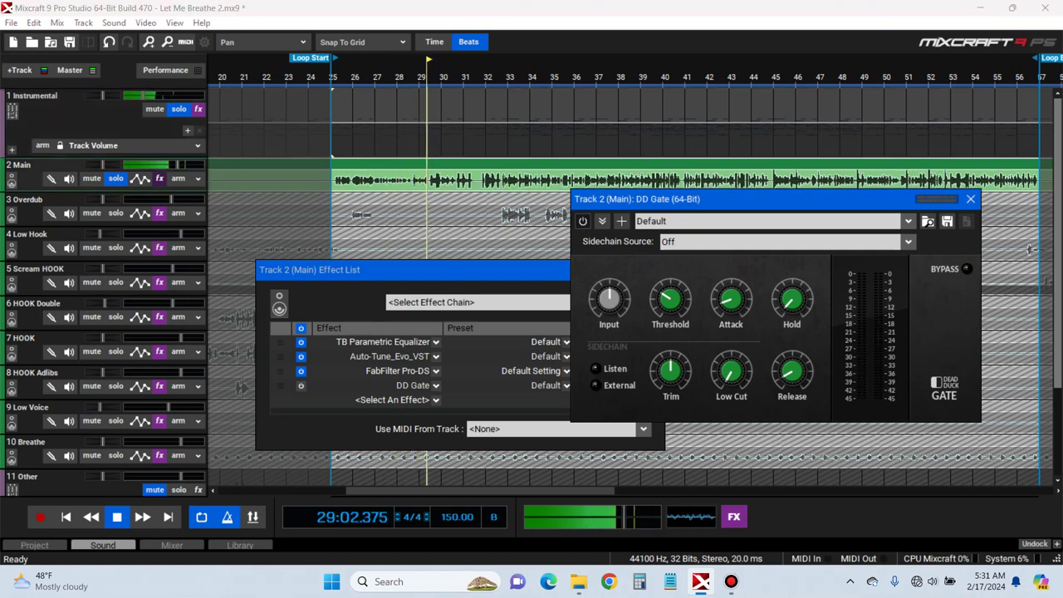
click(582, 221)
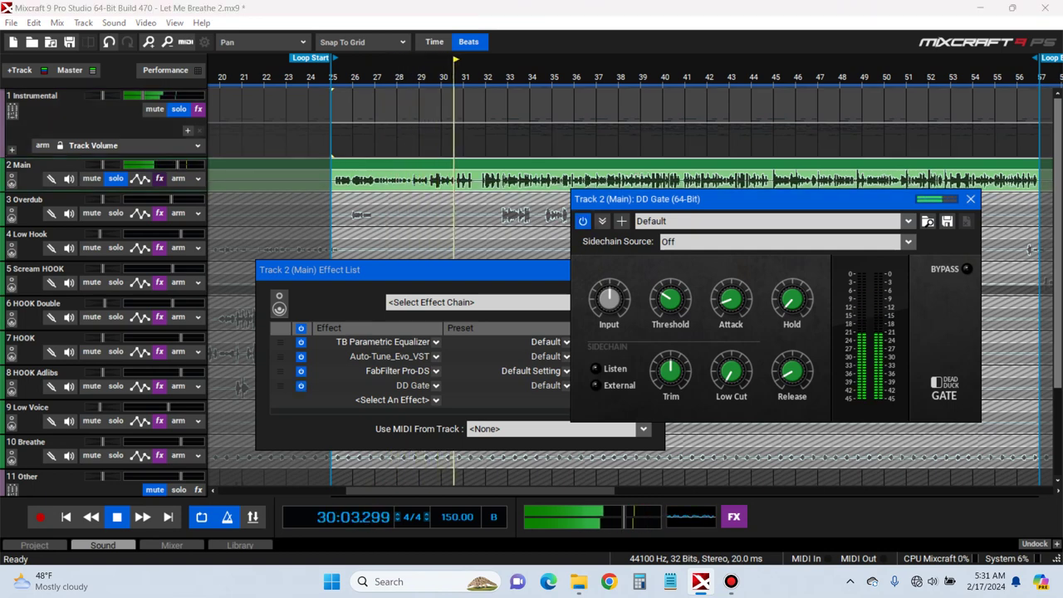
click(971, 199)
key(space)
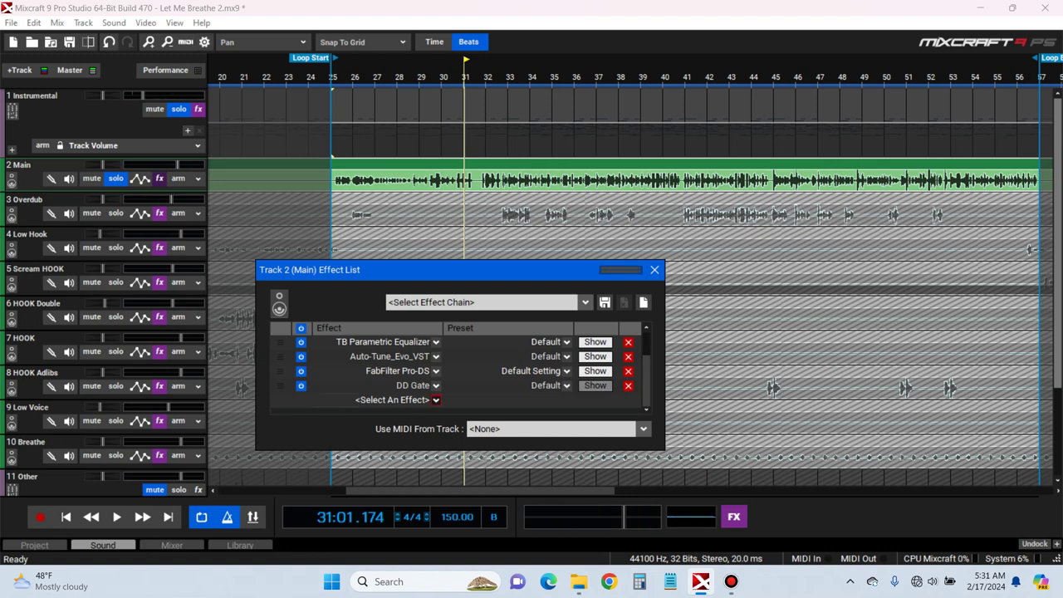
Add the Abbey Road Saturator Stereo effect after DD Gate on the Main track, reposition its plugin window and save the project
click(435, 400)
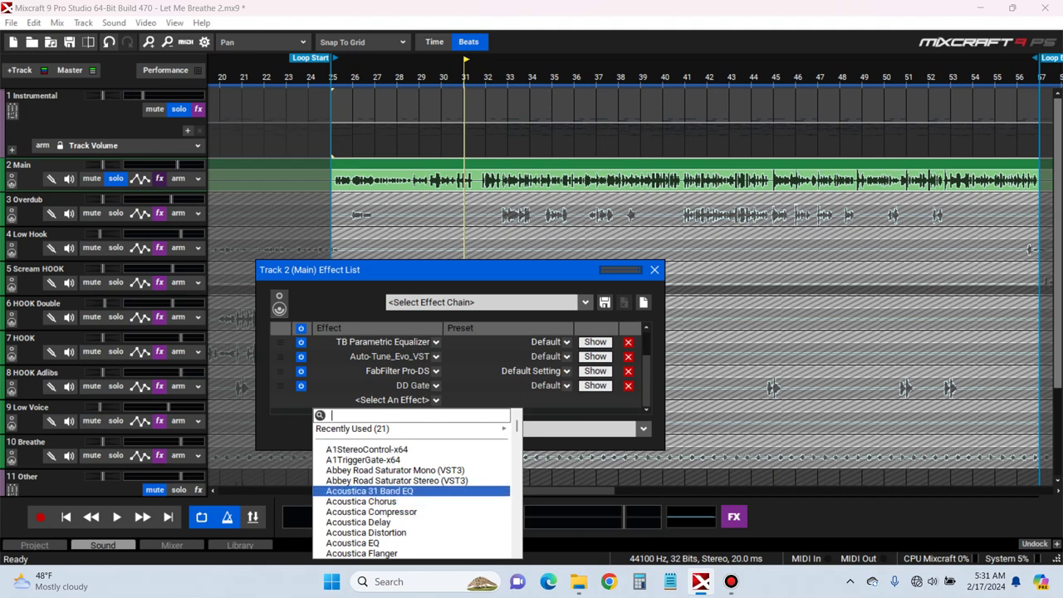
scroll(411, 501, down, 3)
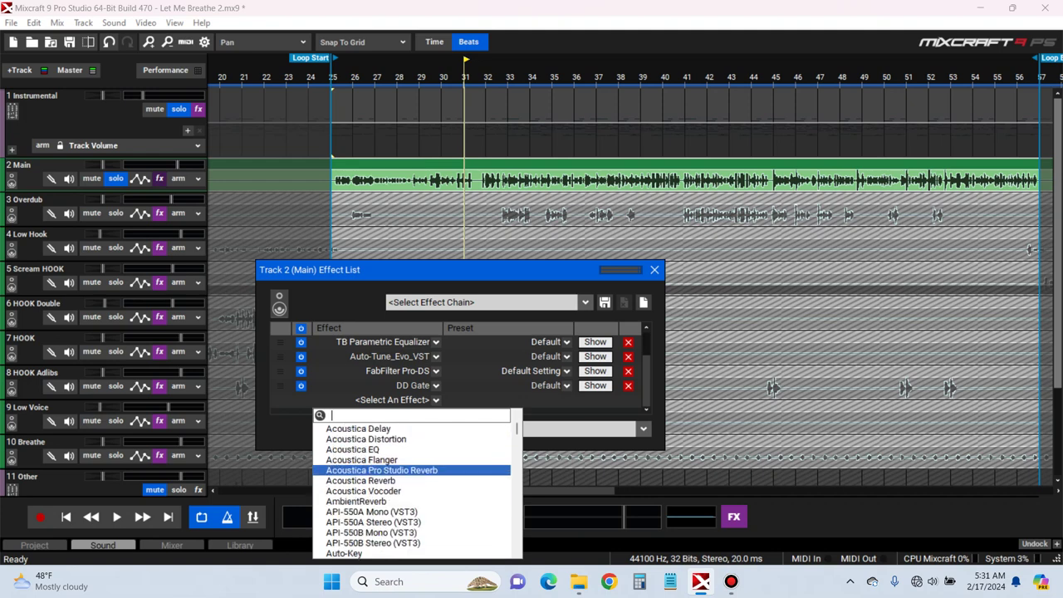
scroll(411, 501, up, 3)
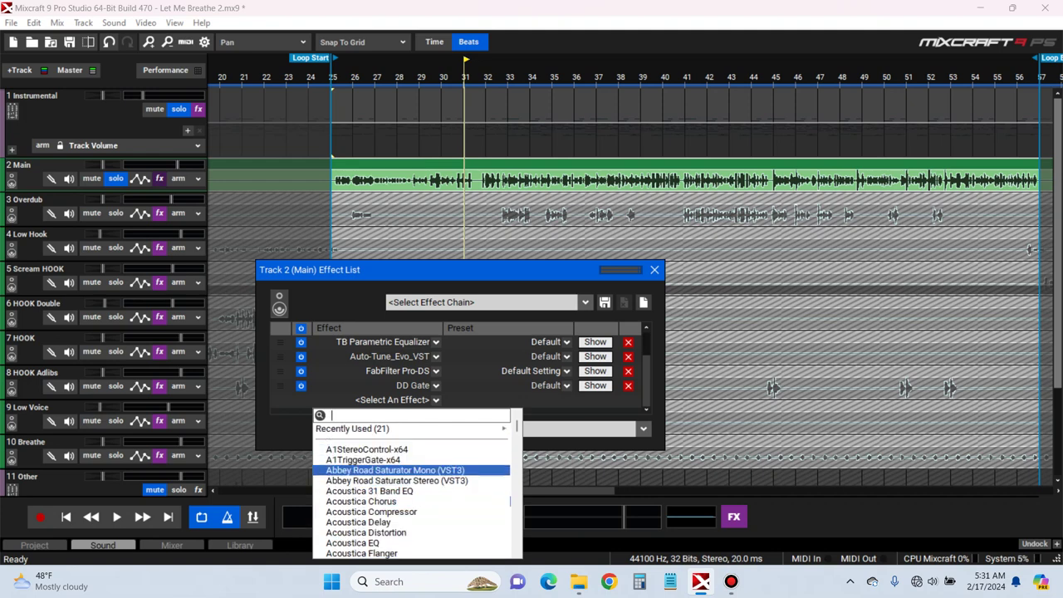
key(Escape)
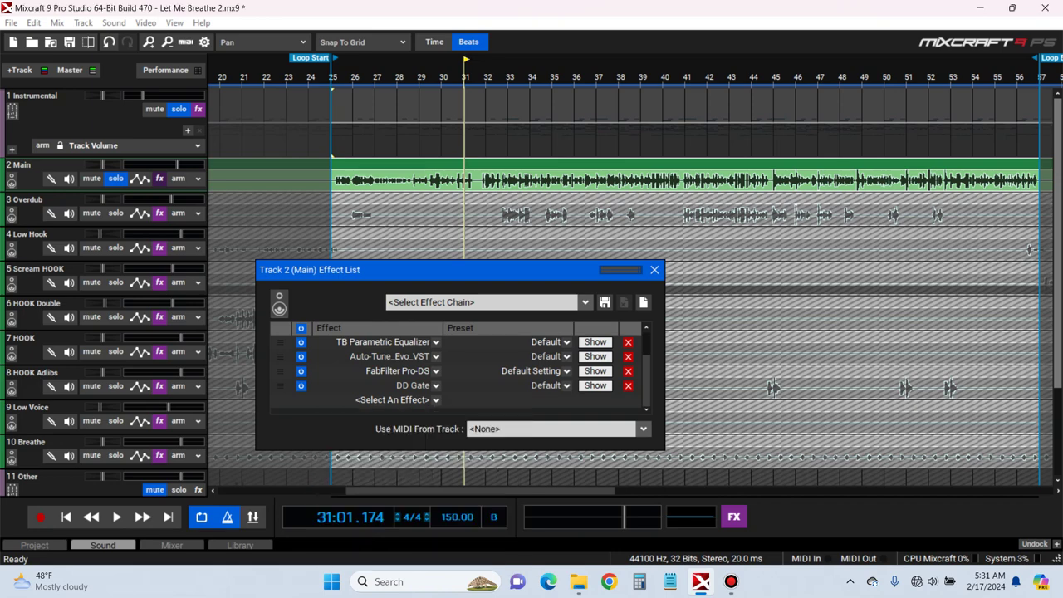
drag(532, 19, 706, 33)
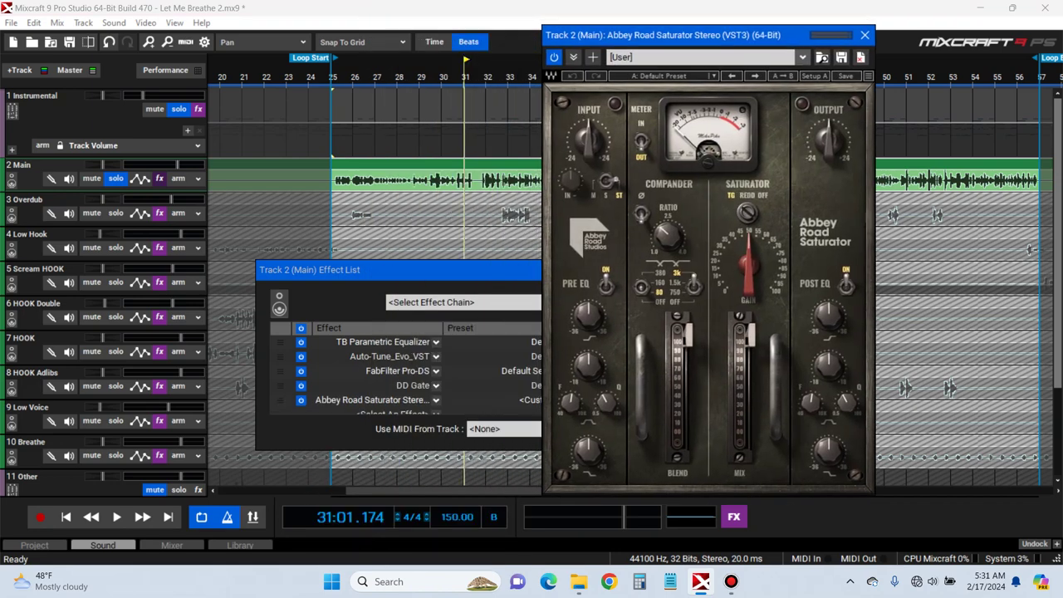
click(70, 41)
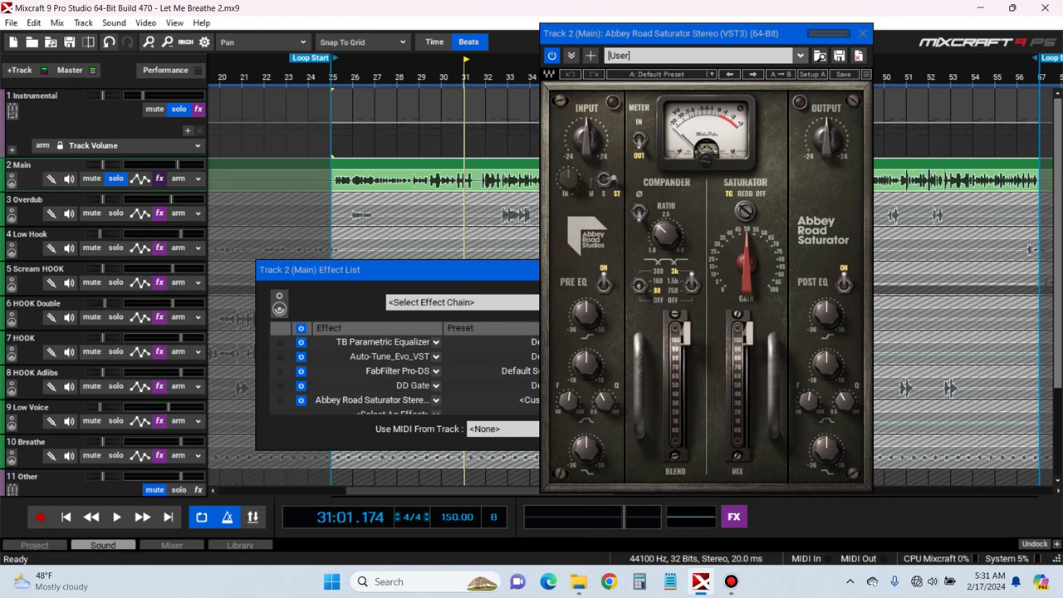
Audition the vocal through the saturator and reduce the plugin's input level between two short playbacks
key(space)
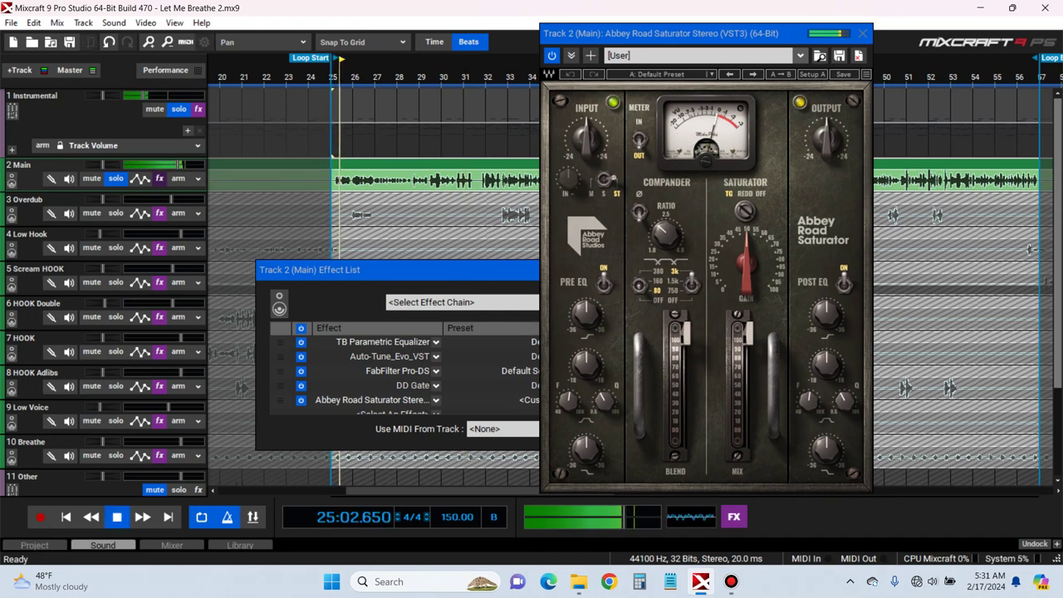
key(space)
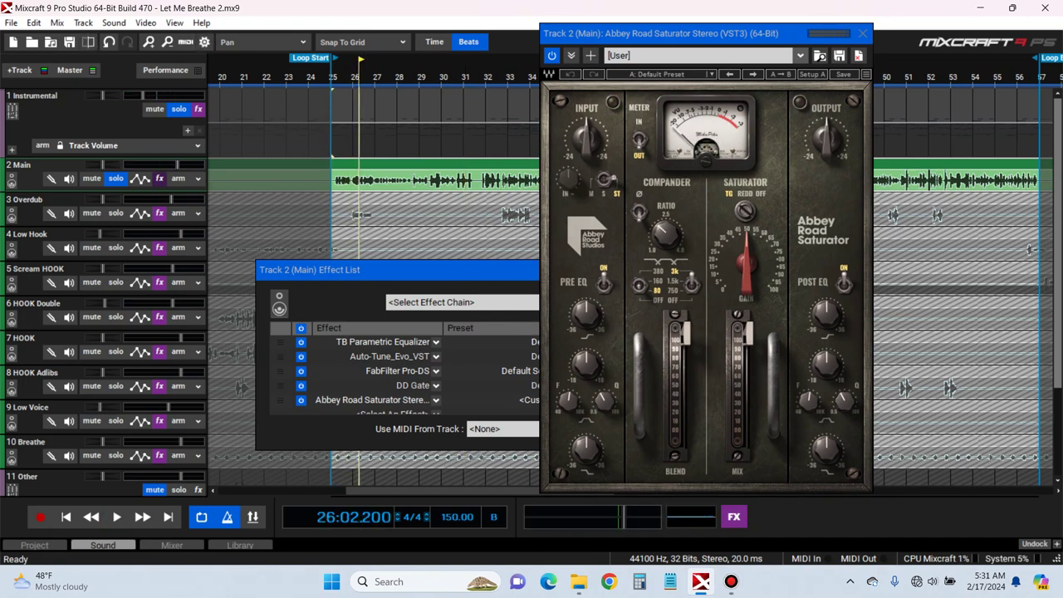
drag(586, 140, 586, 142)
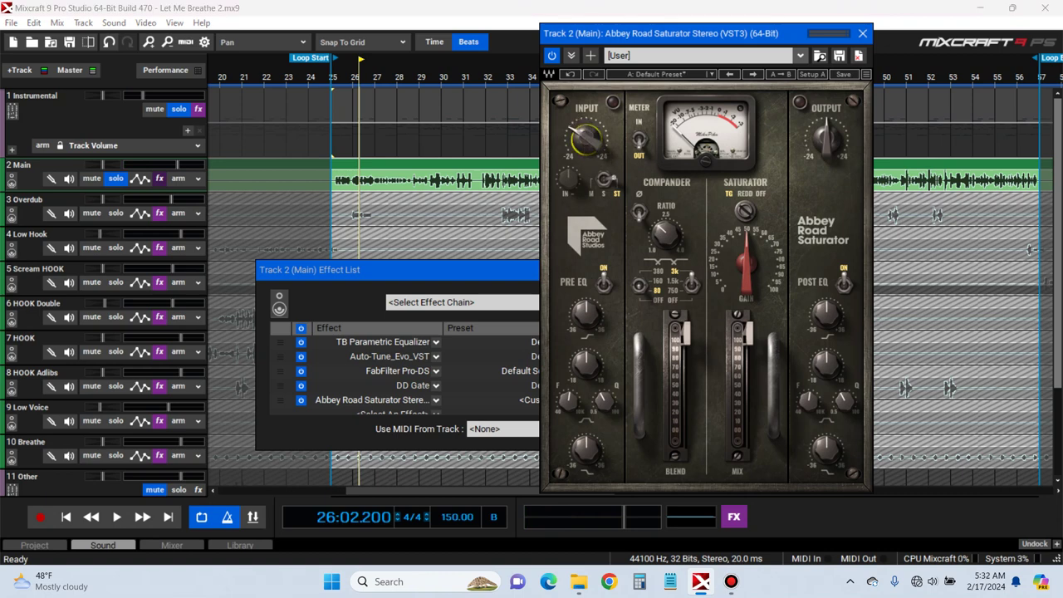
key(space)
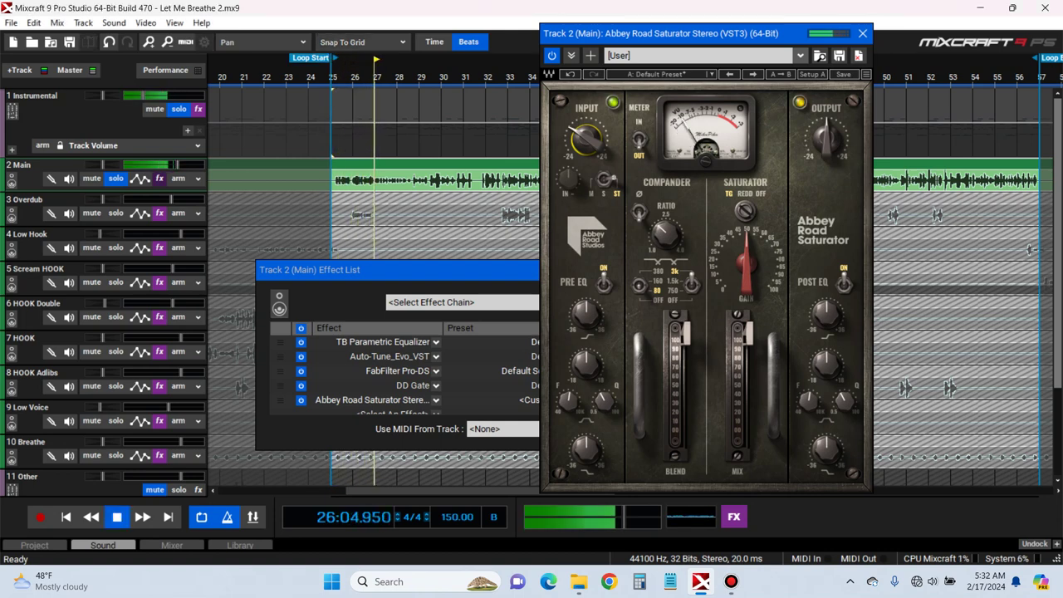
key(space)
Lower the saturator's gain and readjust it during playback, then stop playback
drag(746, 263, 746, 266)
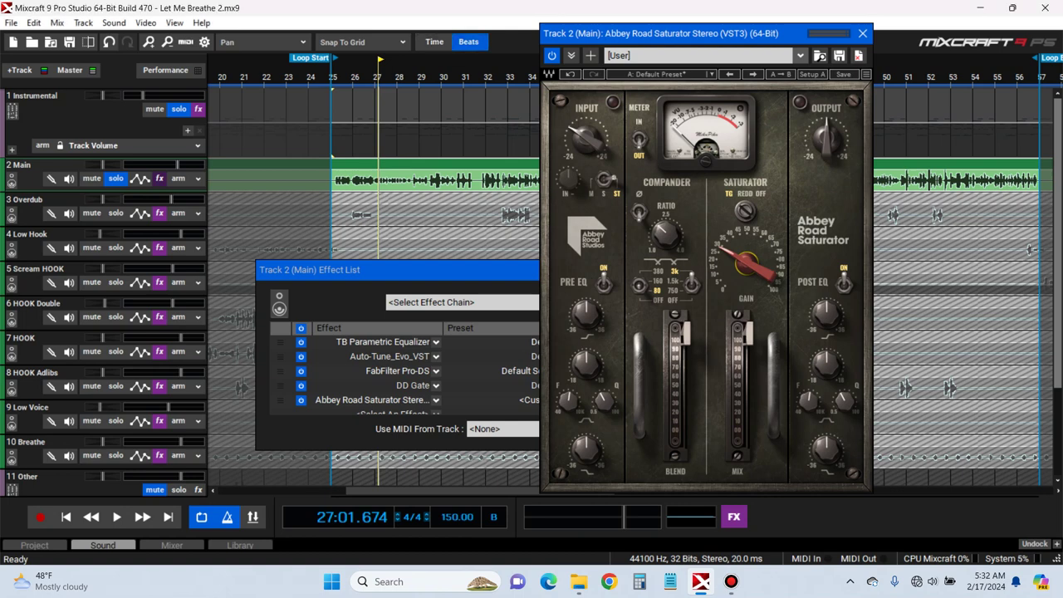
key(space)
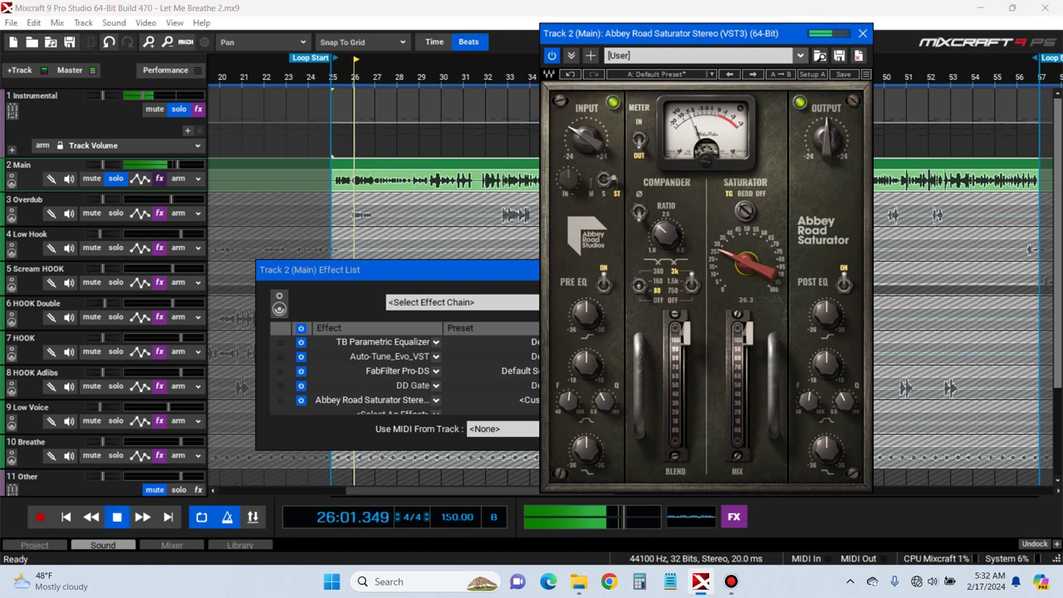
drag(745, 263, 745, 243)
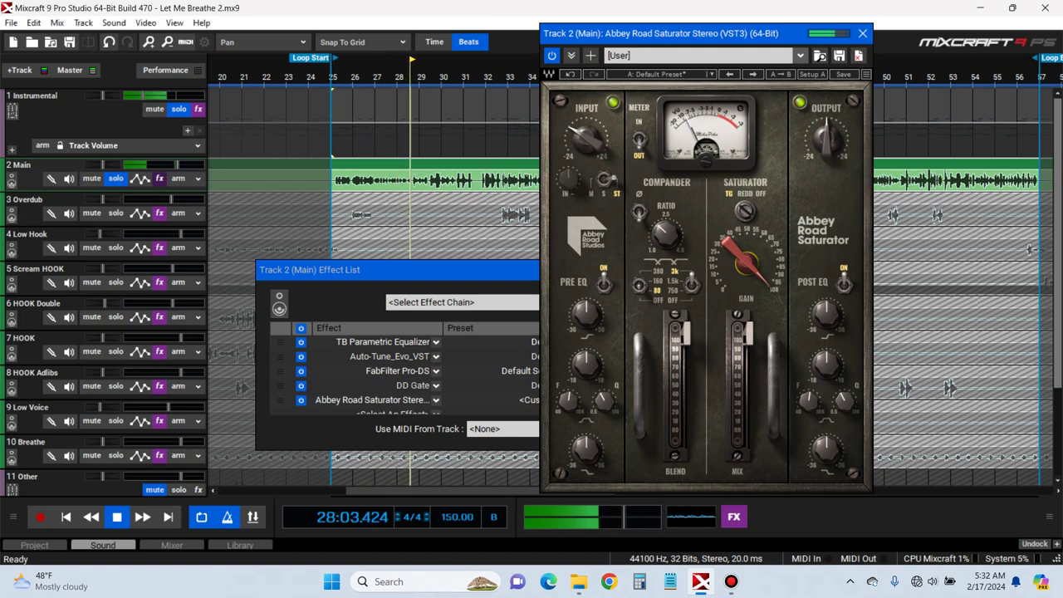
key(space)
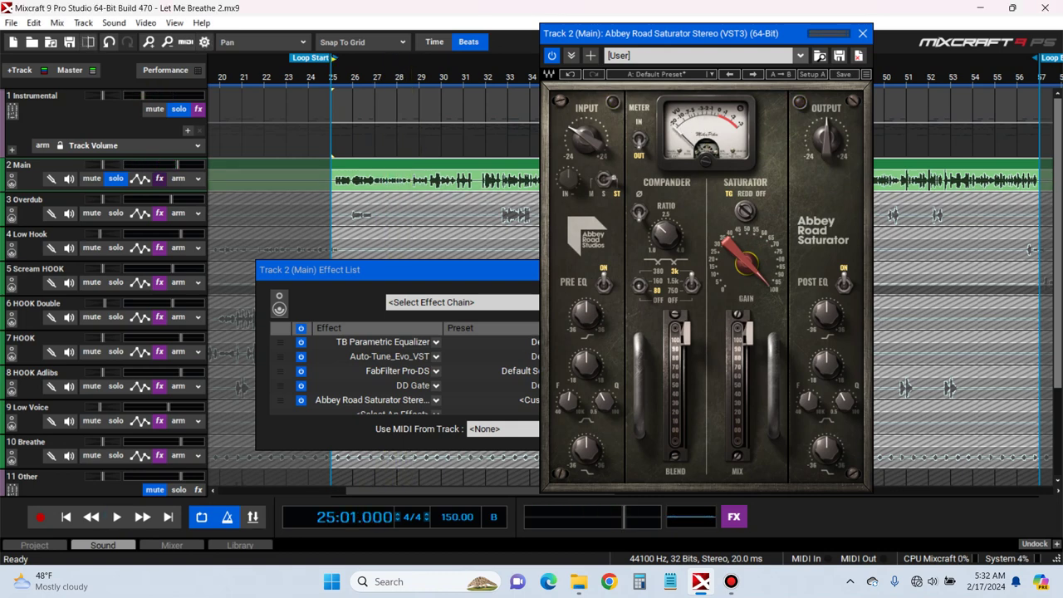
Switch the saturator type to REDD and raise its gain to 42.3 during playback, then stop
key(space)
click(745, 212)
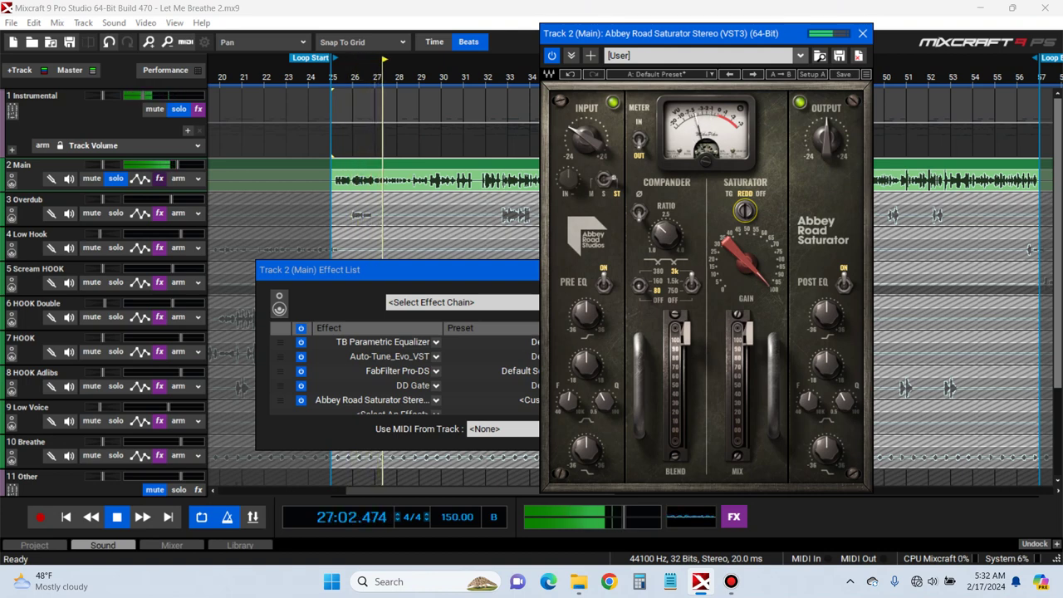
click(745, 212)
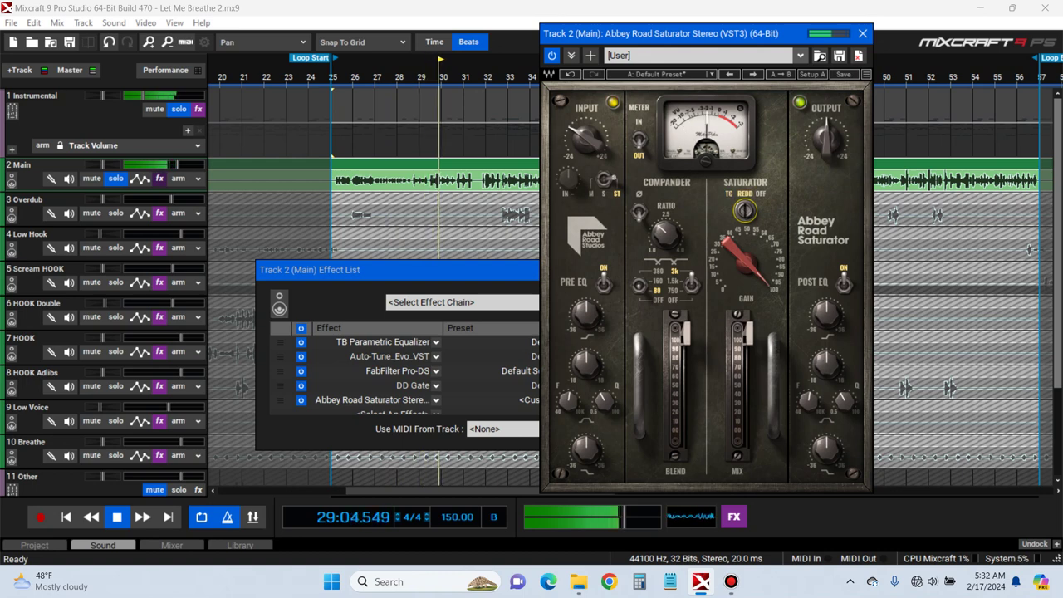
drag(747, 264, 747, 297)
drag(747, 241, 746, 265)
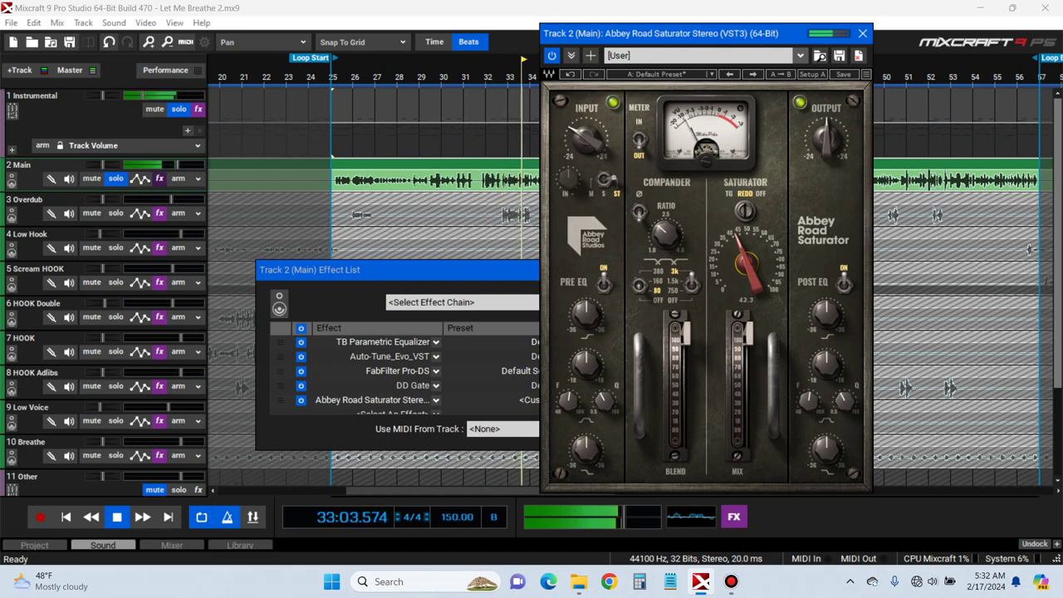
key(space)
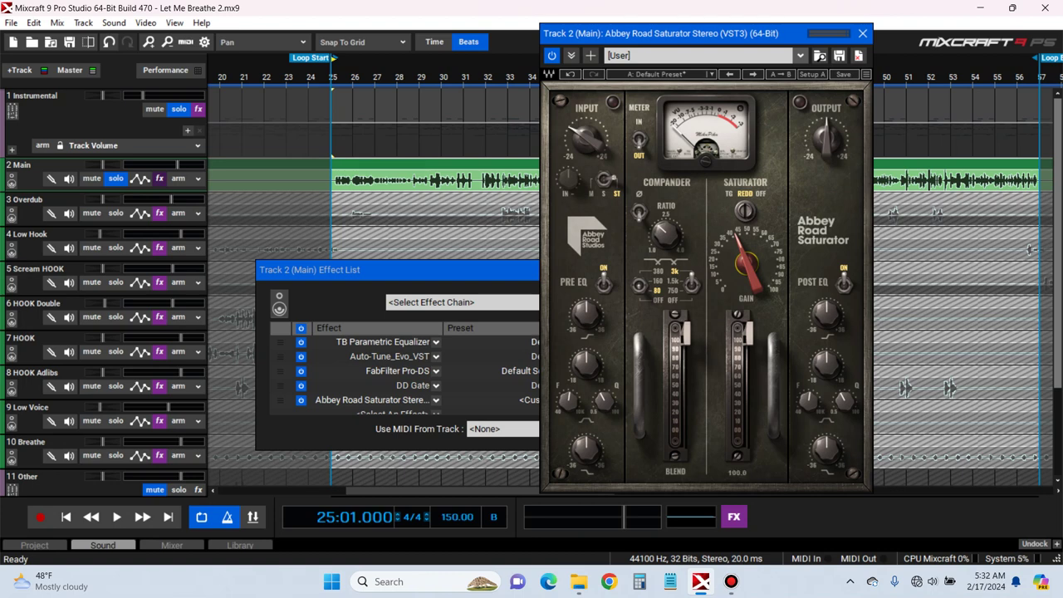
Lower the saturator's mix and gain and raise its output while playing along with the instrumental
key(space)
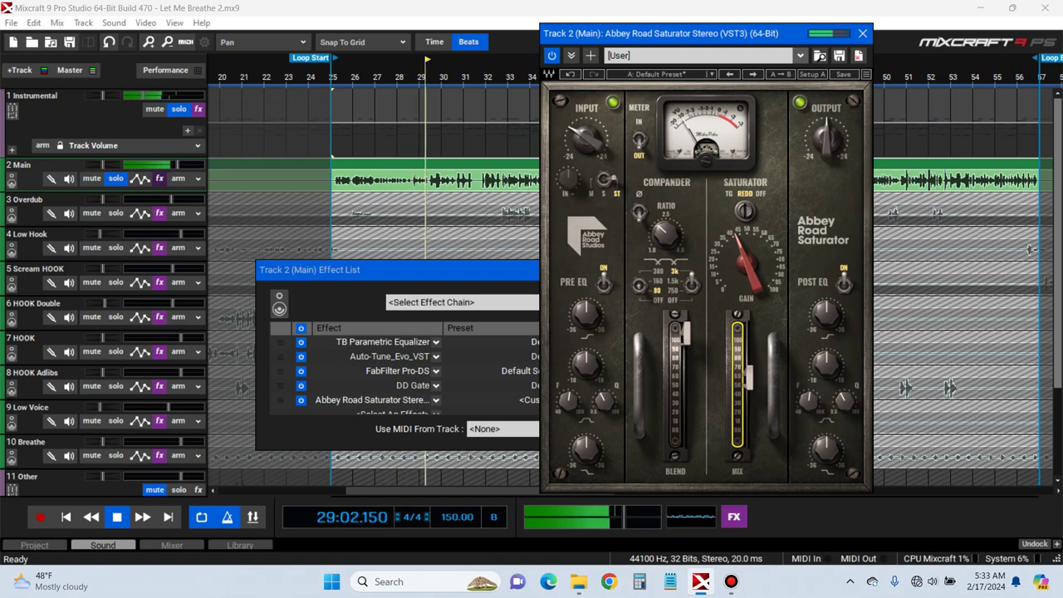
key(space)
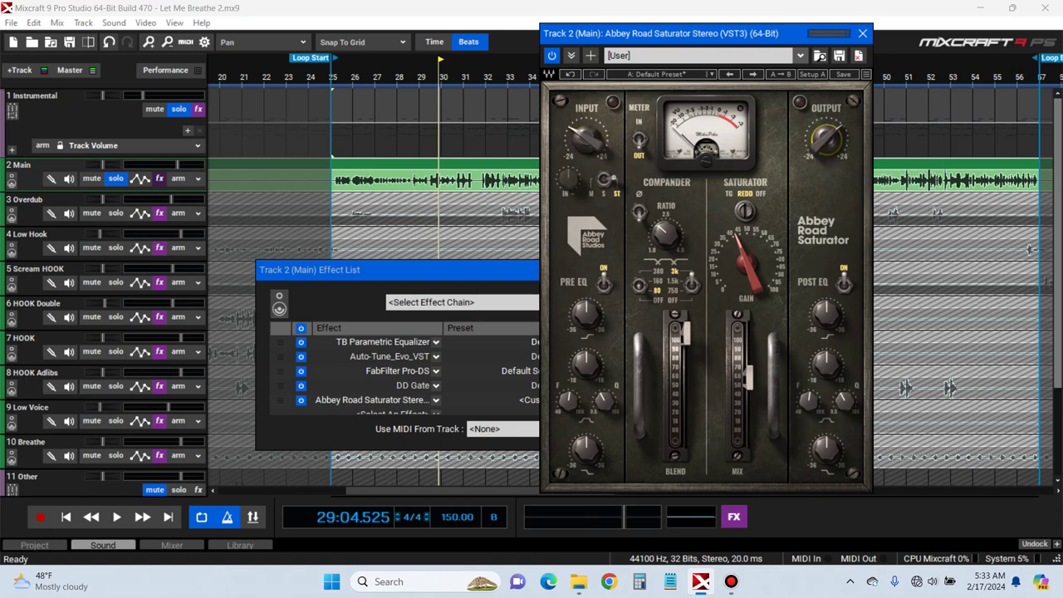
key(space)
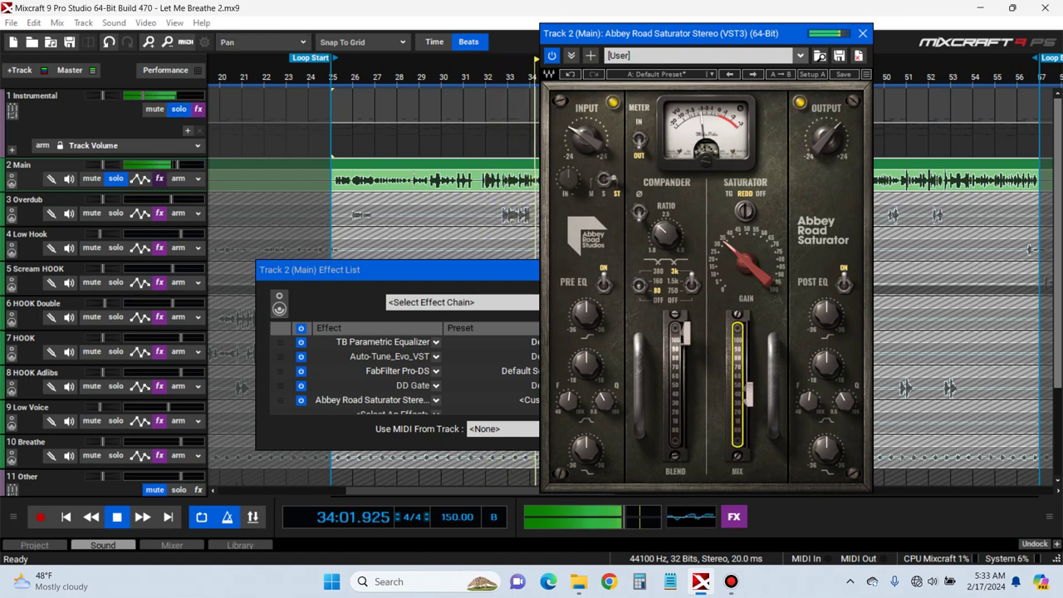
key(space)
Unsolo the Instrumental track and play the saturated Main vocal on its own
click(178, 108)
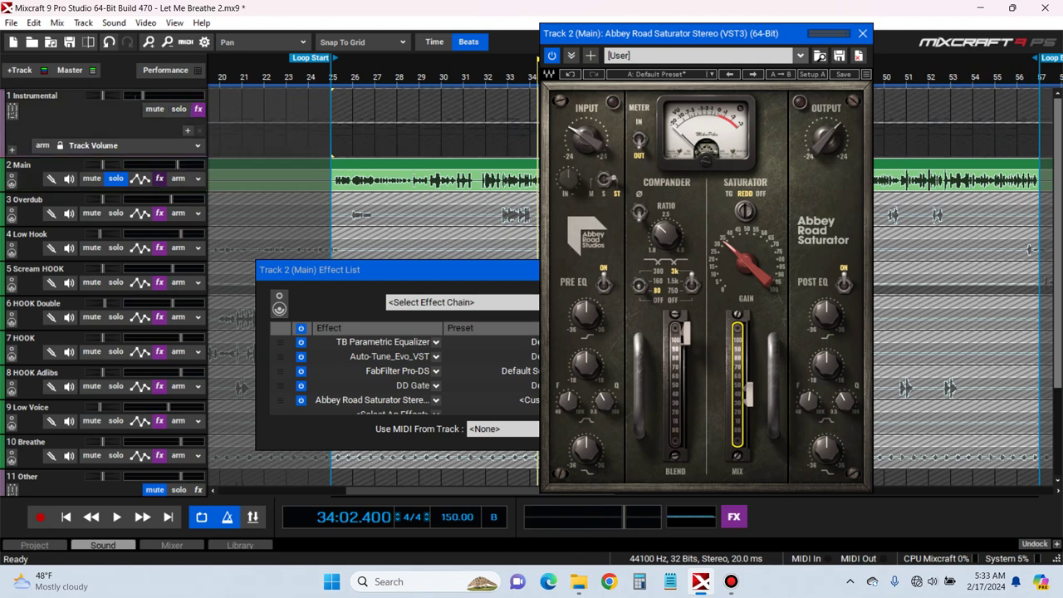
key(space)
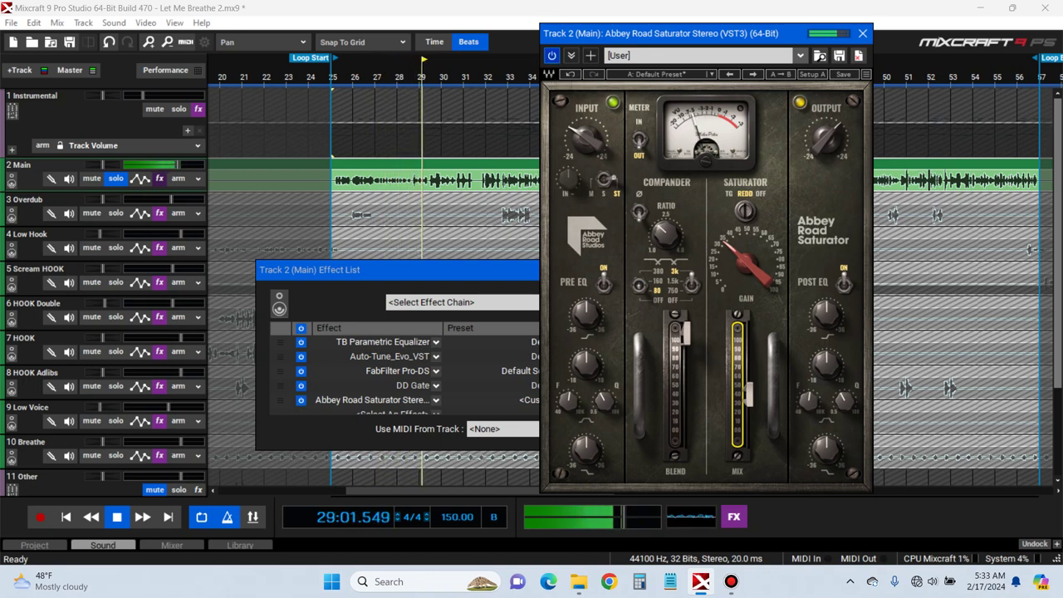
key(space)
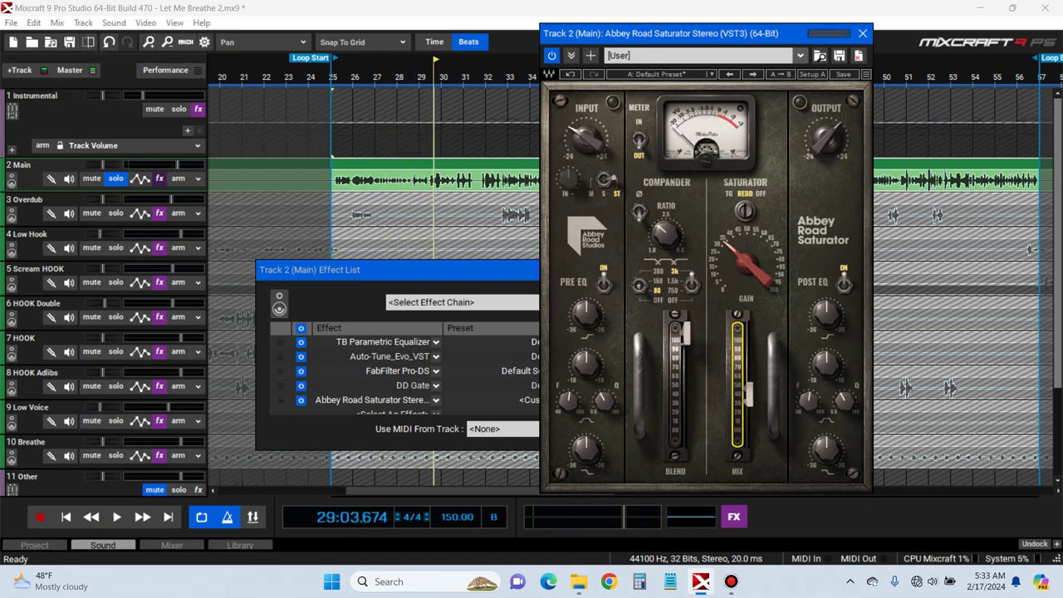
Play the vocal from bar 27, switch the saturator type to TG, set the mix to 32.6, then stop and close the plugin
click(377, 156)
key(space)
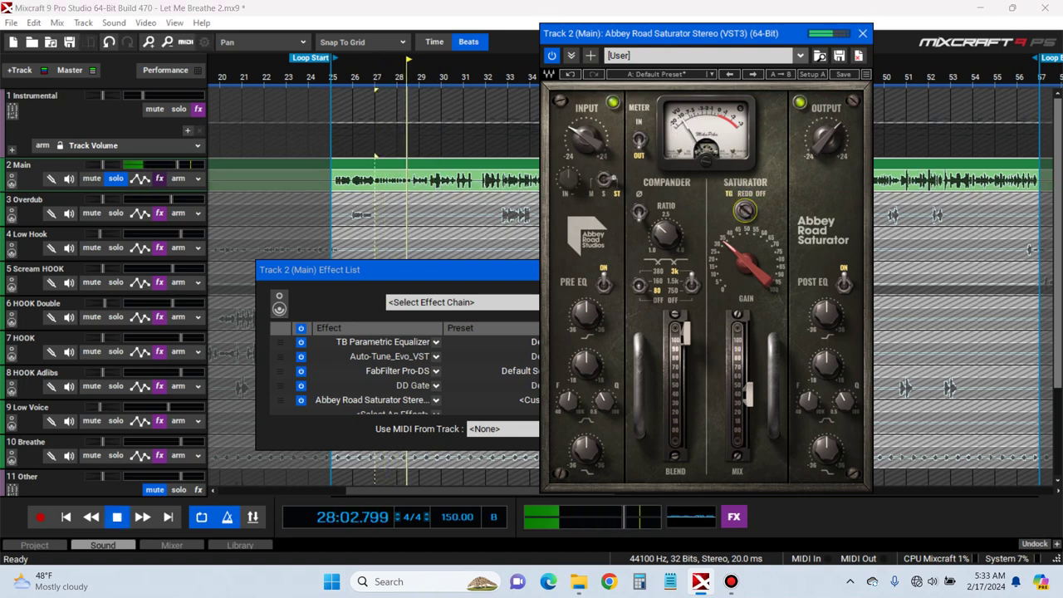
click(745, 211)
drag(749, 394, 749, 383)
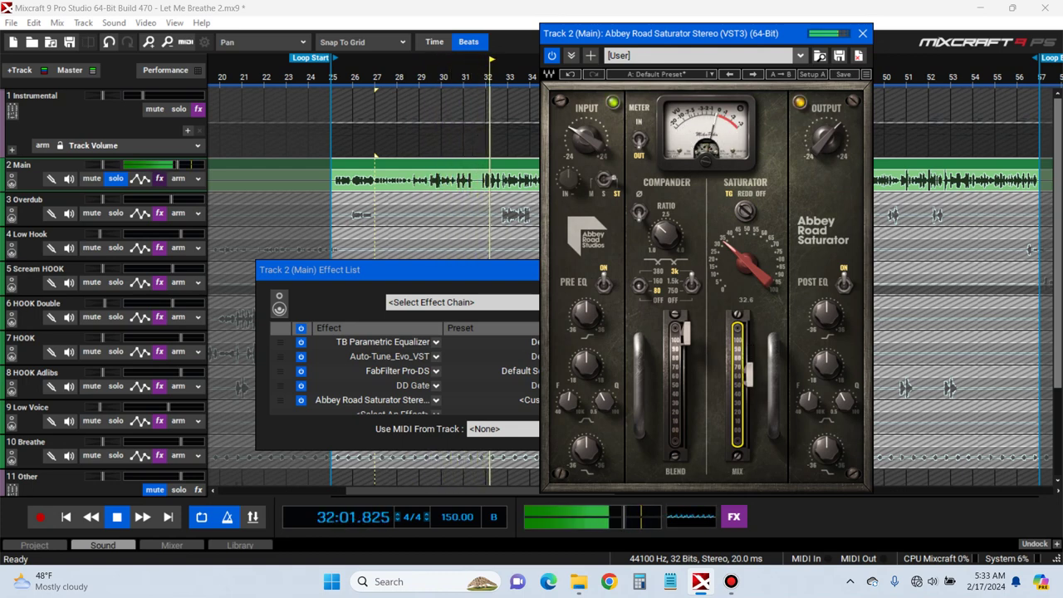
key(space)
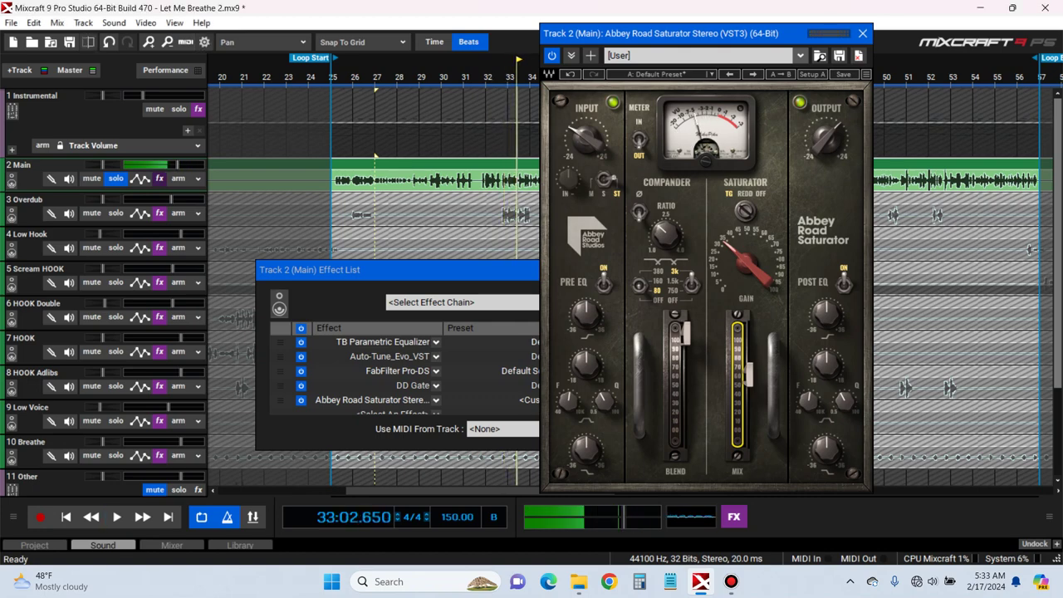
click(862, 34)
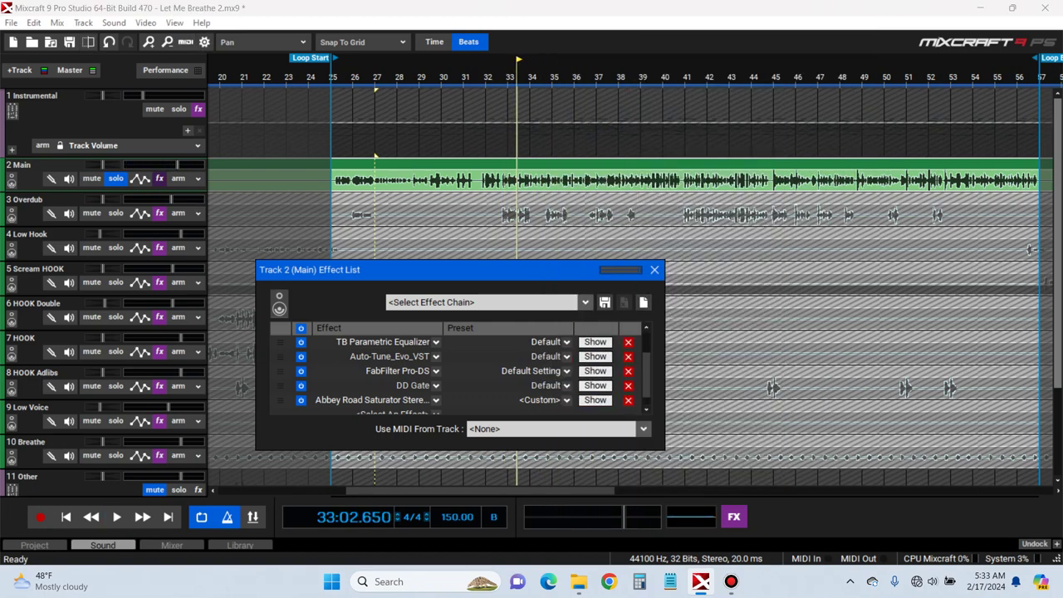
Enlarge the Main track's effect list and add the Wider effect after the Abbey Road Saturator
drag(571, 450, 573, 520)
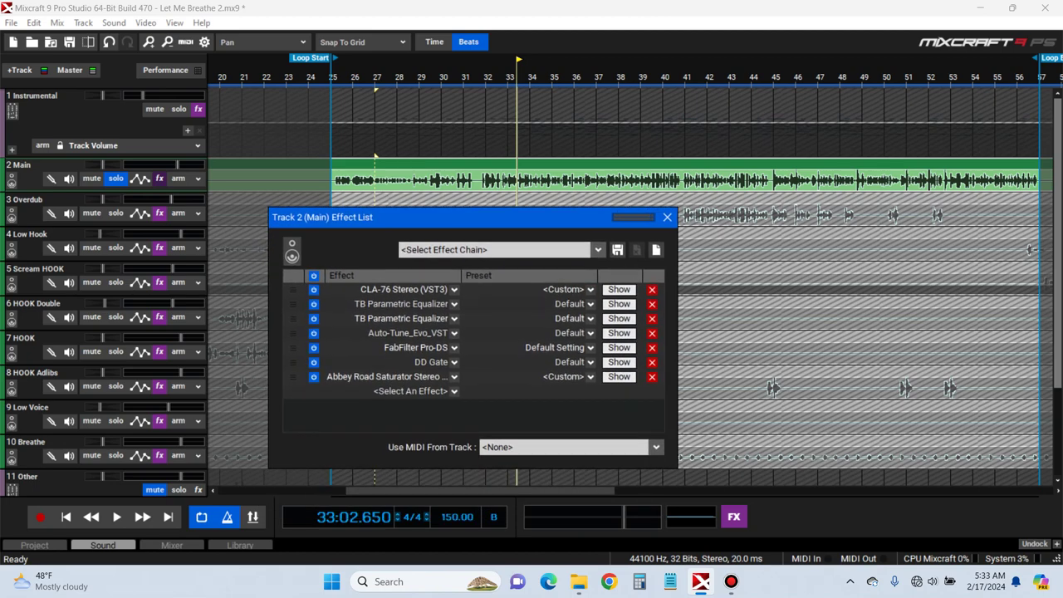
click(454, 391)
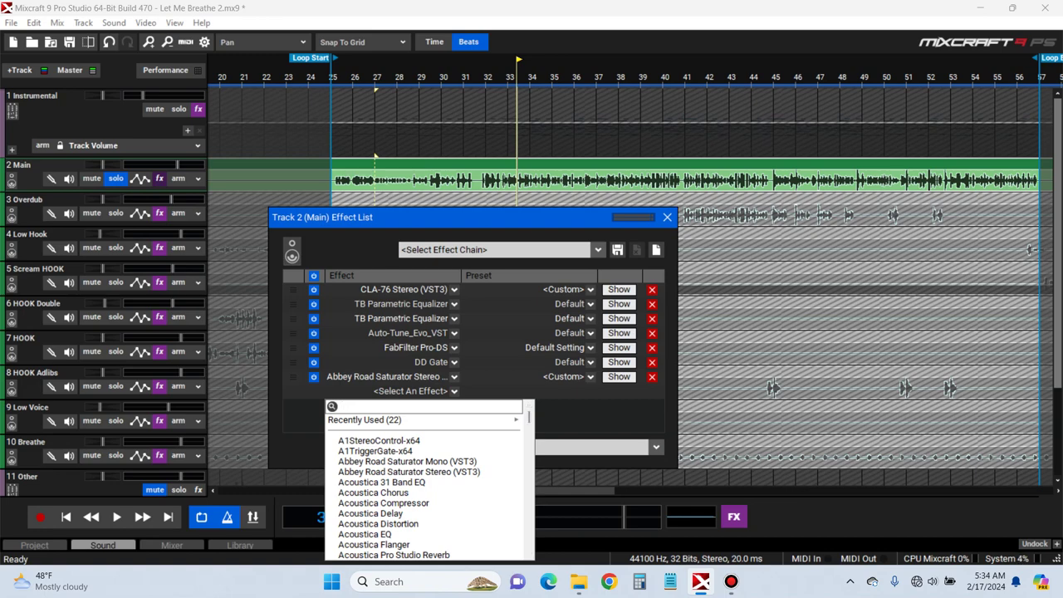
mouse_move(423, 420)
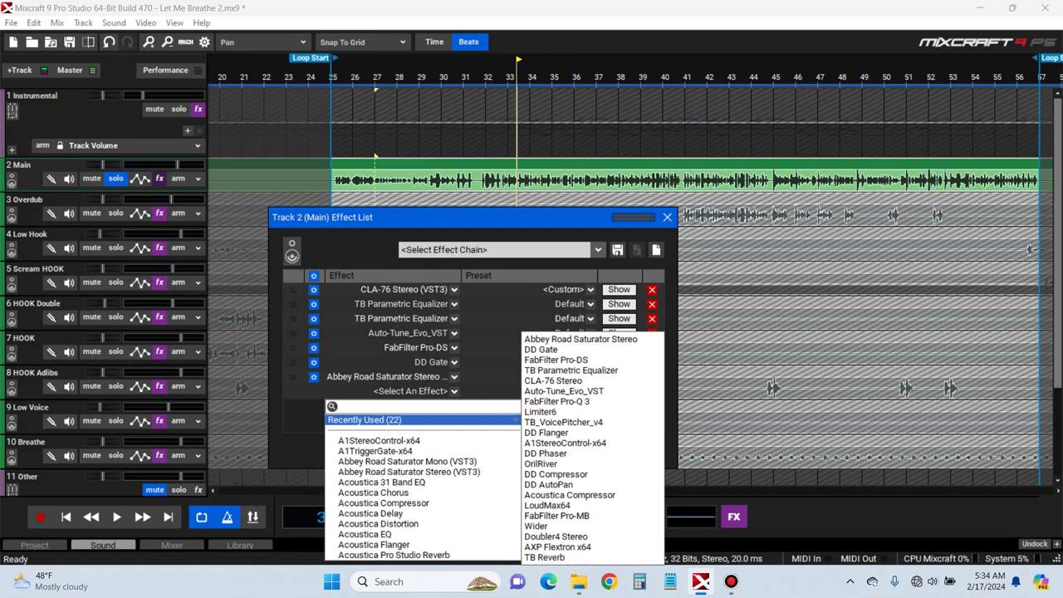
click(390, 407)
text(i)
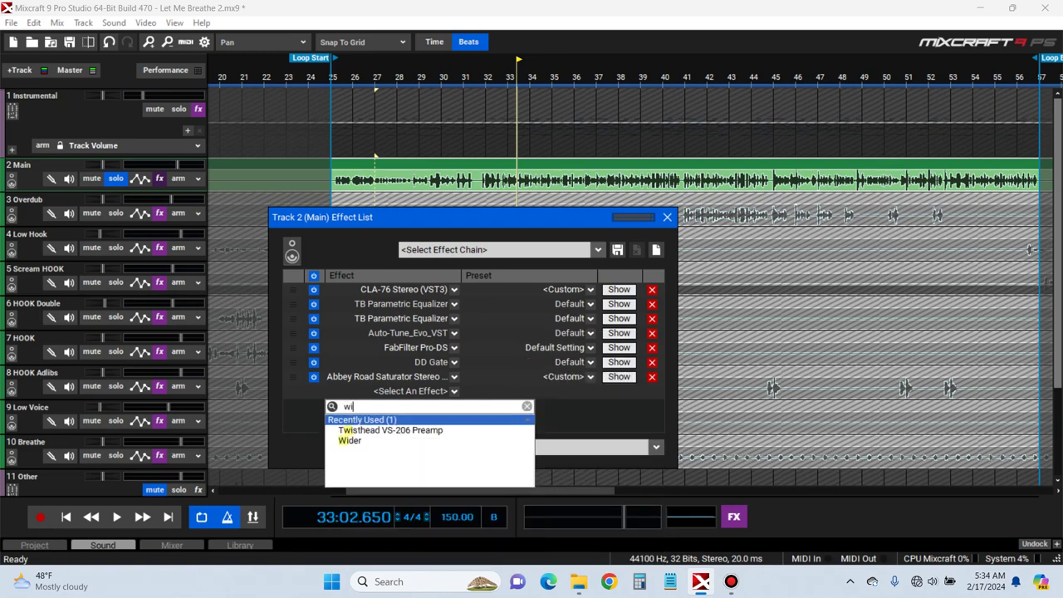
key(Down)
key(Down)
key(Return)
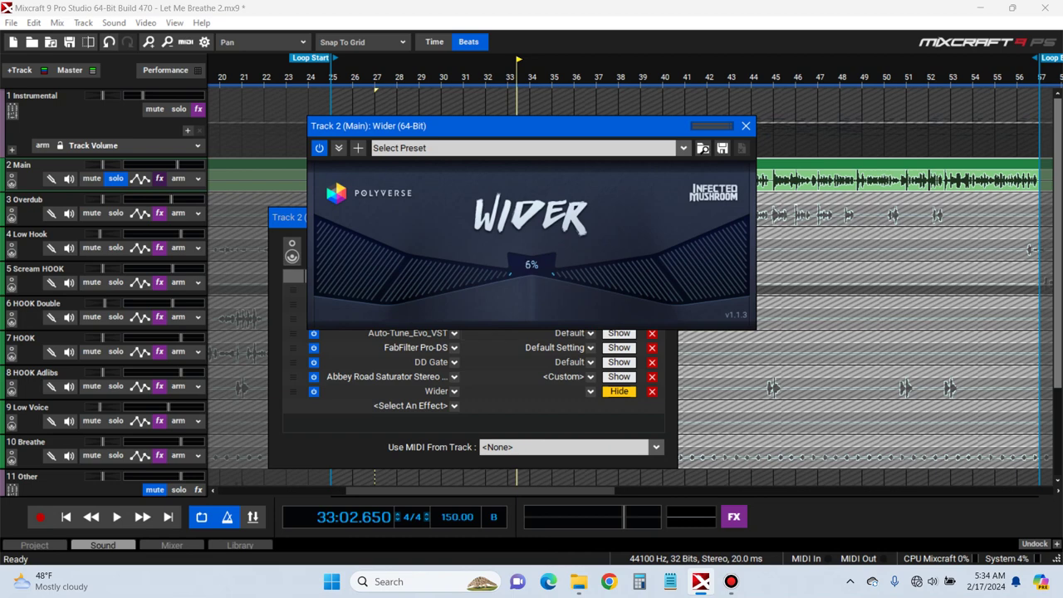
Play the Main vocal from bar 25 comparing Wider on and off, close the plugin and stop playback
click(332, 101)
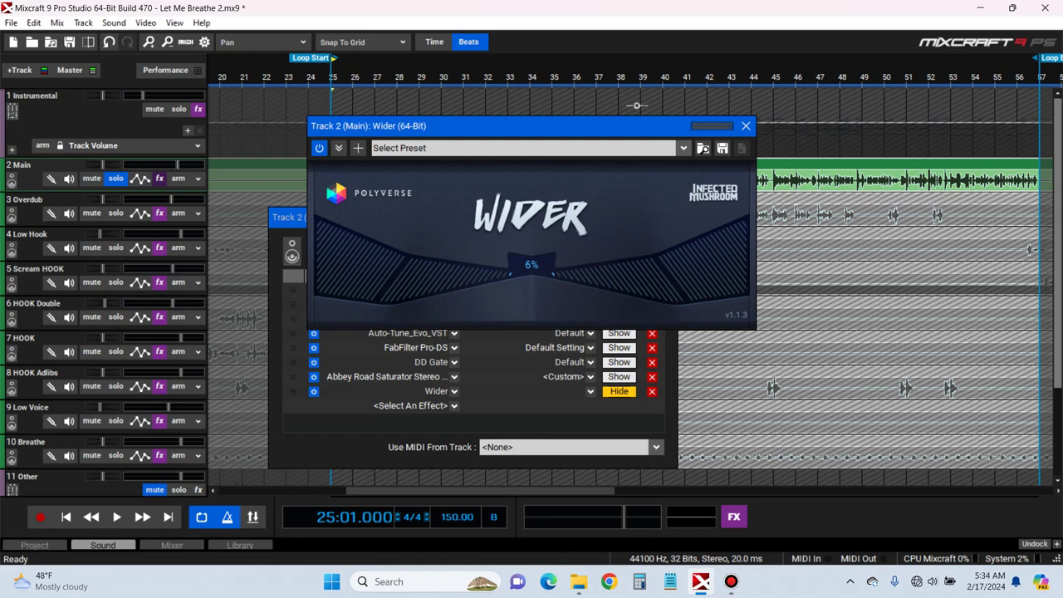
key(space)
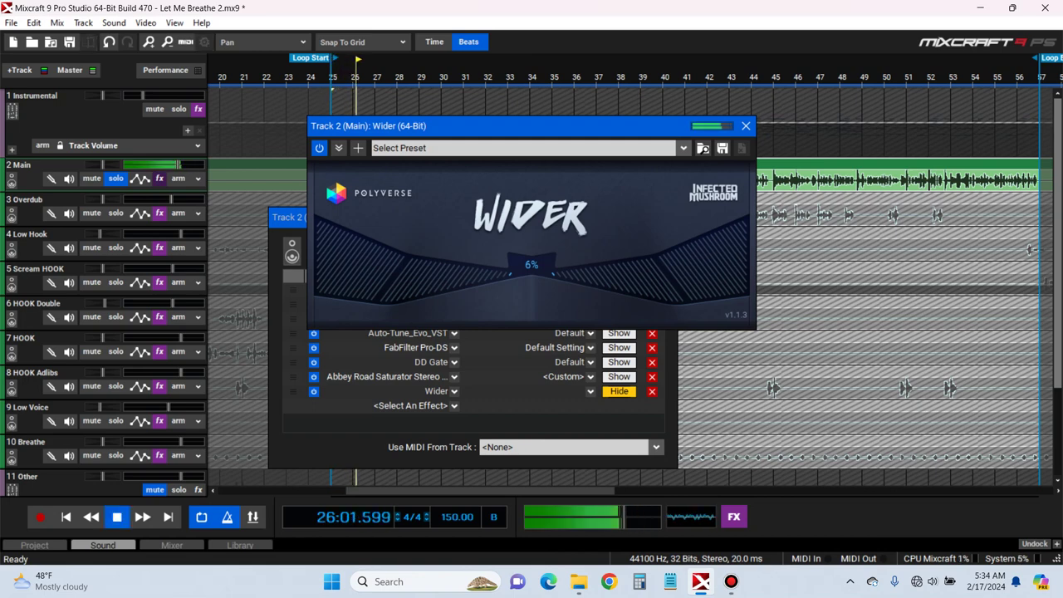
click(318, 148)
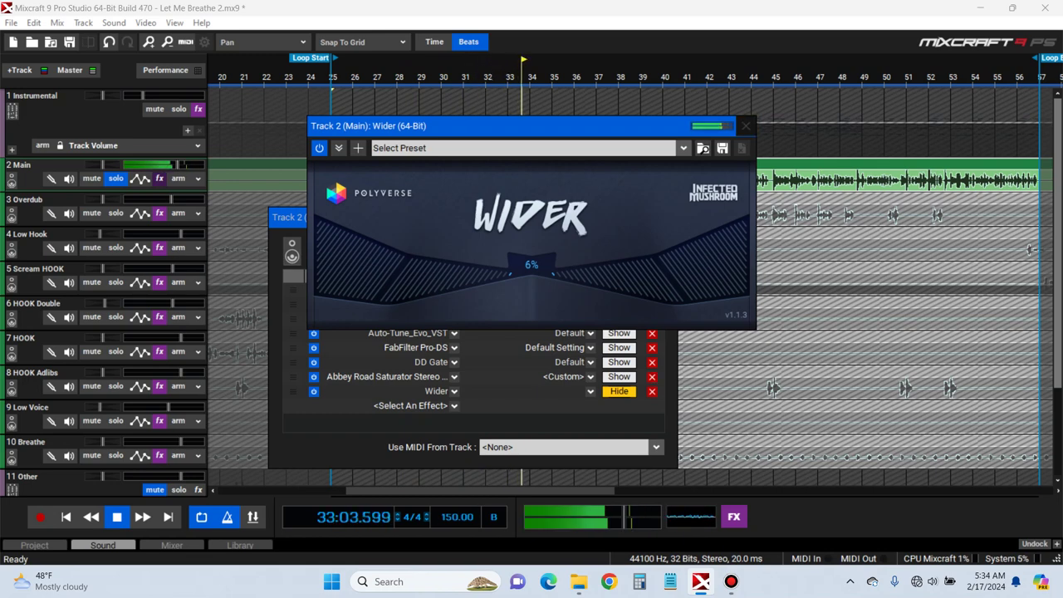
click(746, 126)
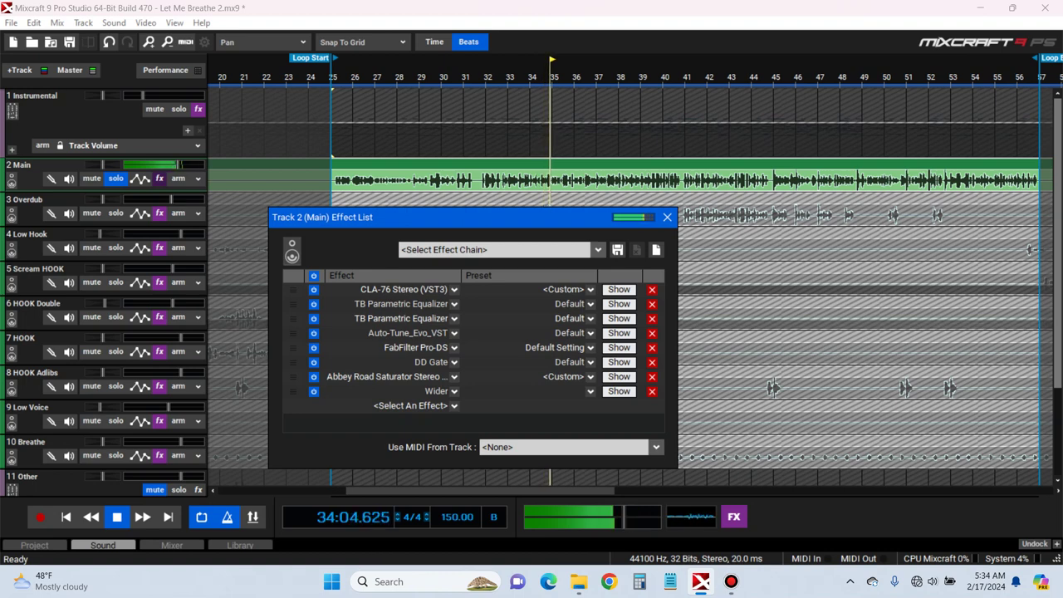
key(space)
click(454, 405)
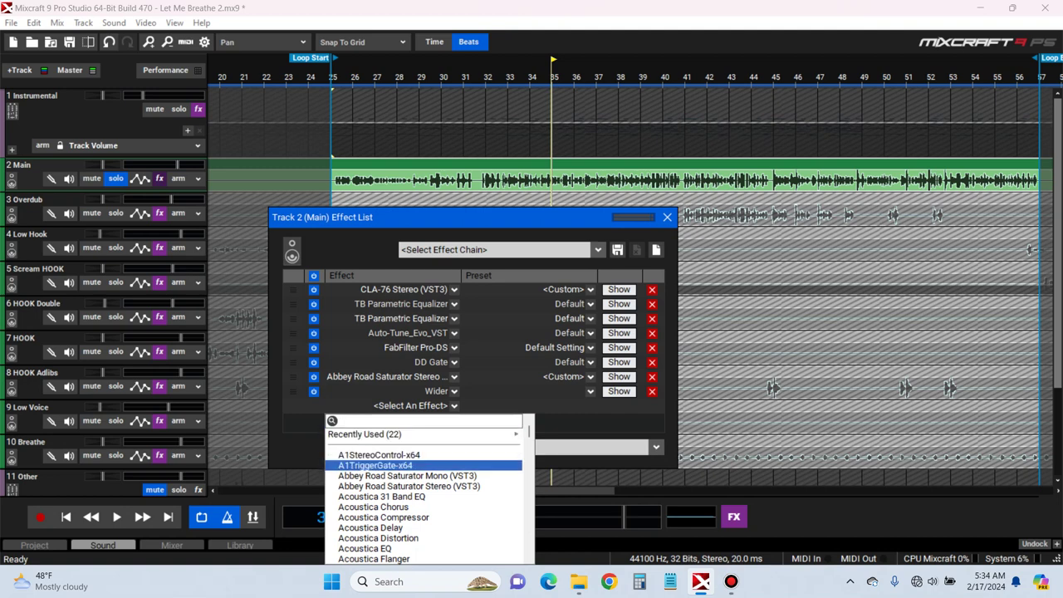
key(Down)
key(Down)
key(Down)
key(Down)
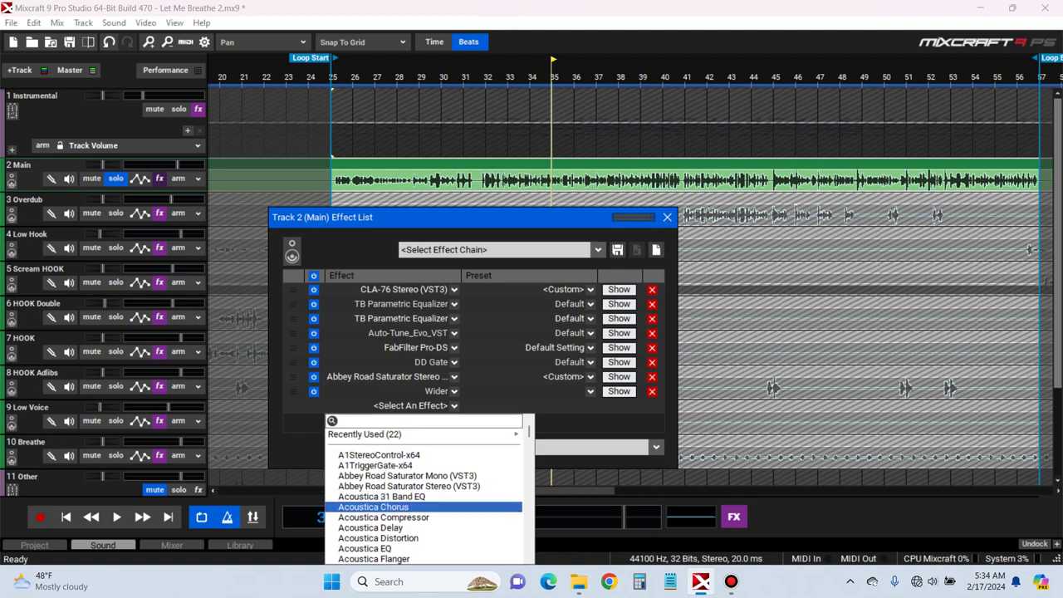
text(la)
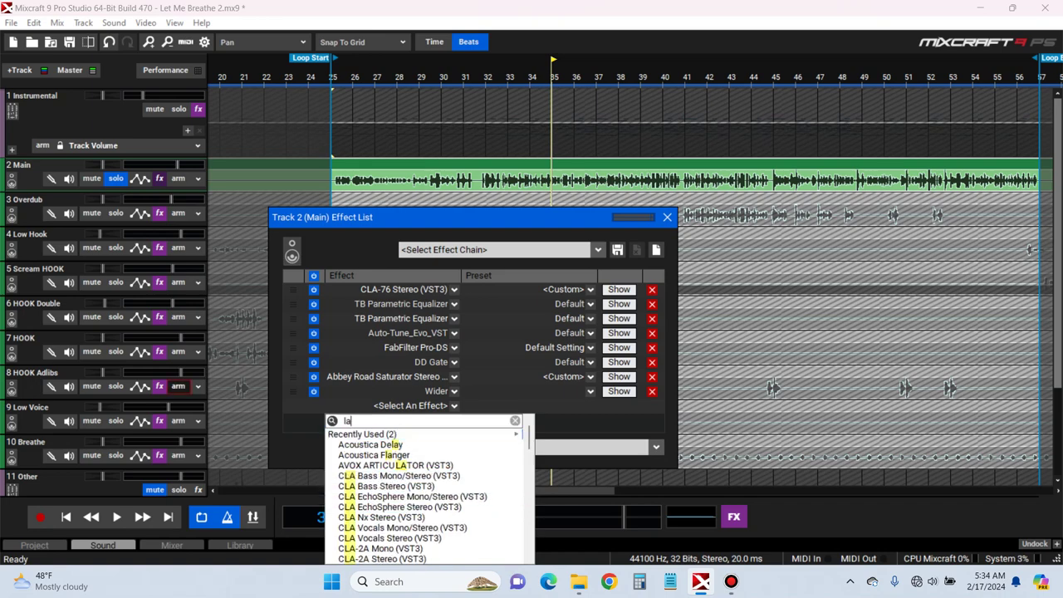
text(2a)
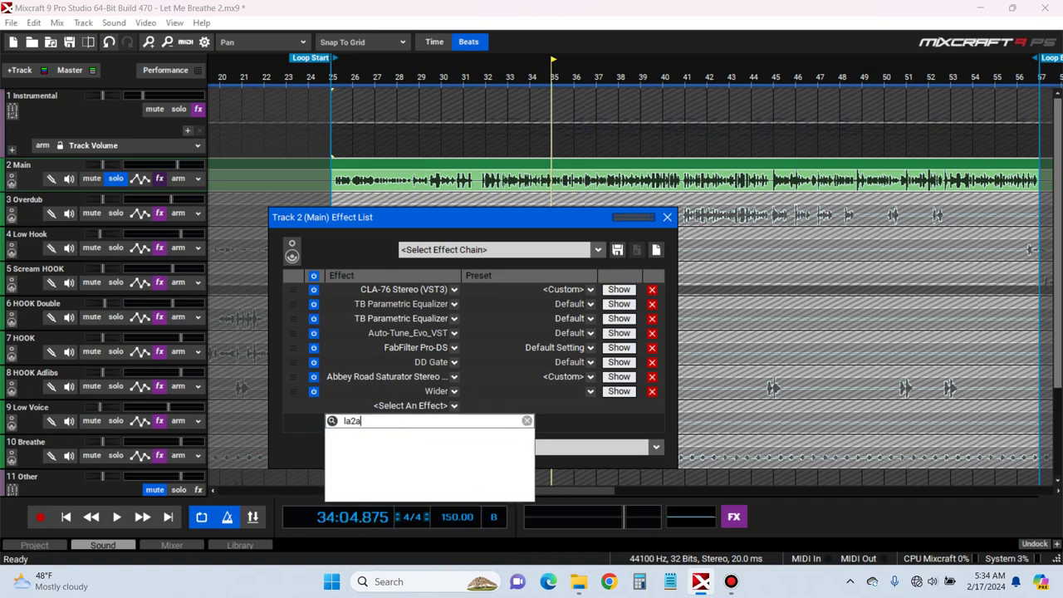
key(BackSpace)
key(BackSpace)
key(BackSpace)
key(BackSpace)
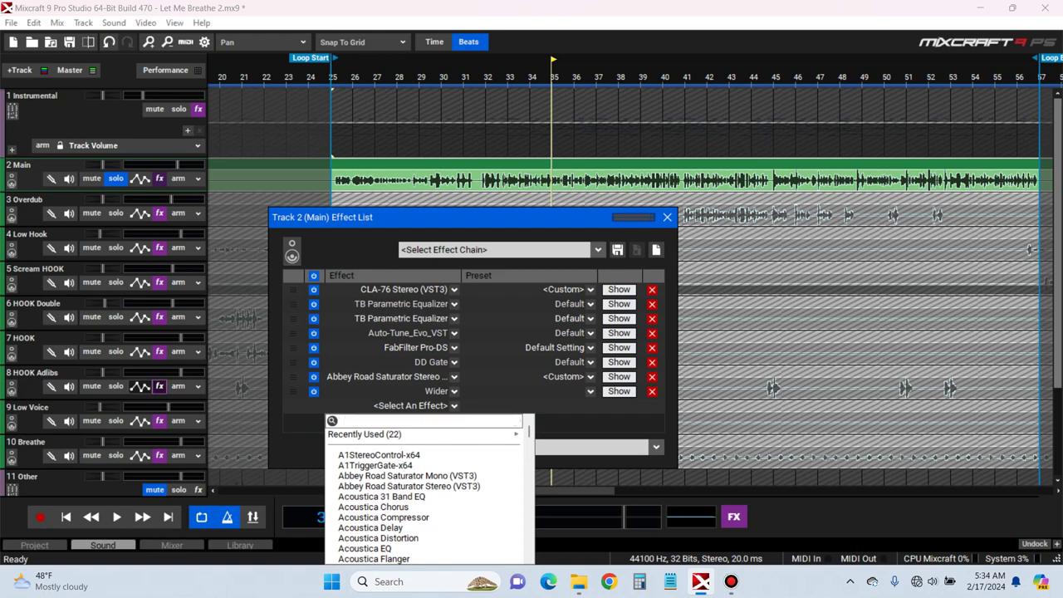
scroll(424, 507, down, 4)
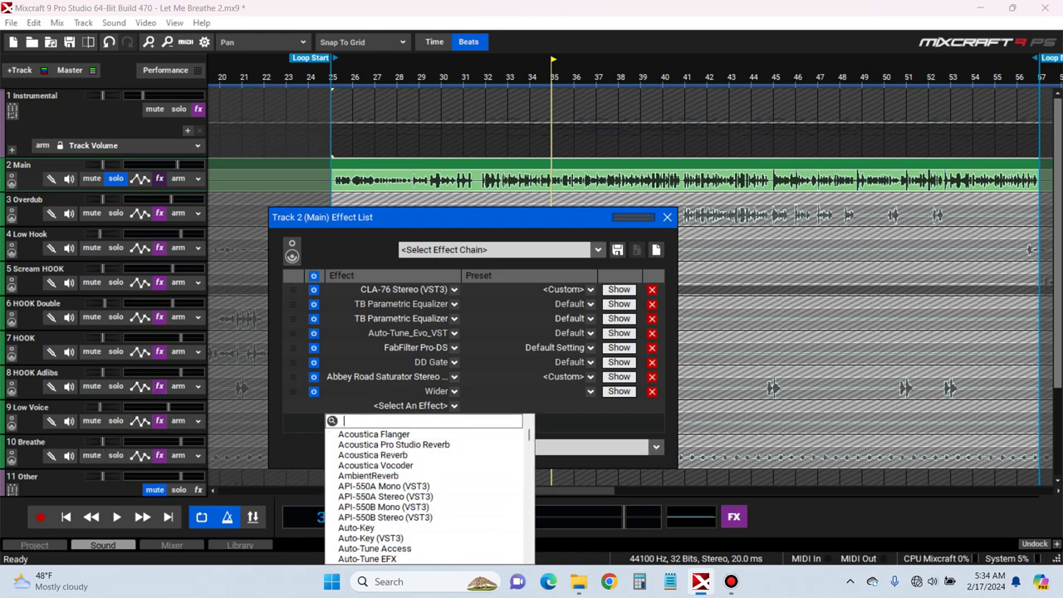
key(Escape)
Add the CLA-2A Stereo (VST3) compressor after Wider on the Main track and close the effect list
drag(465, 217, 408, 93)
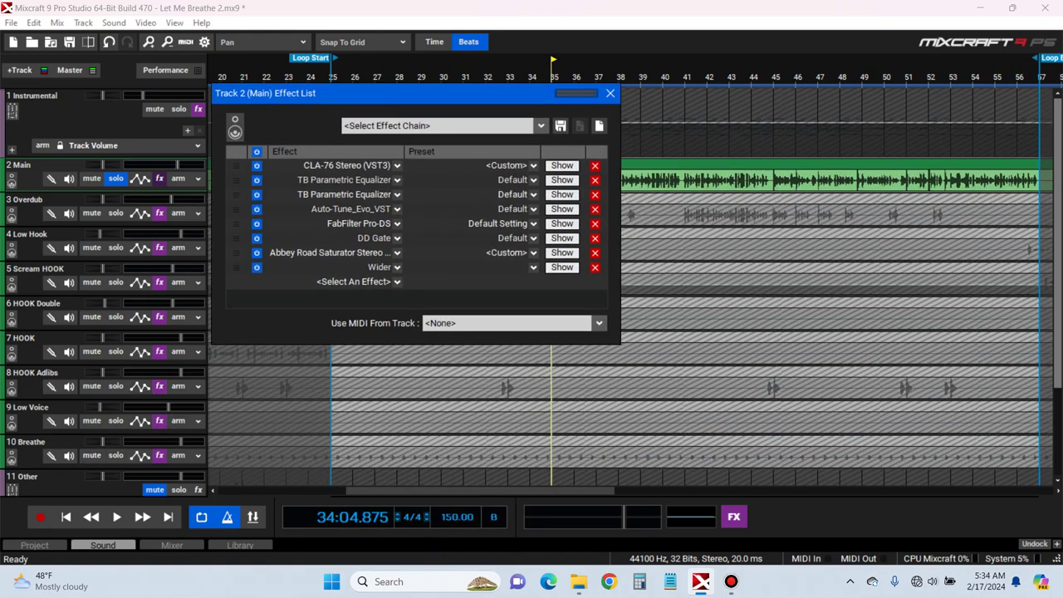
click(397, 282)
scroll(366, 431, down, 12)
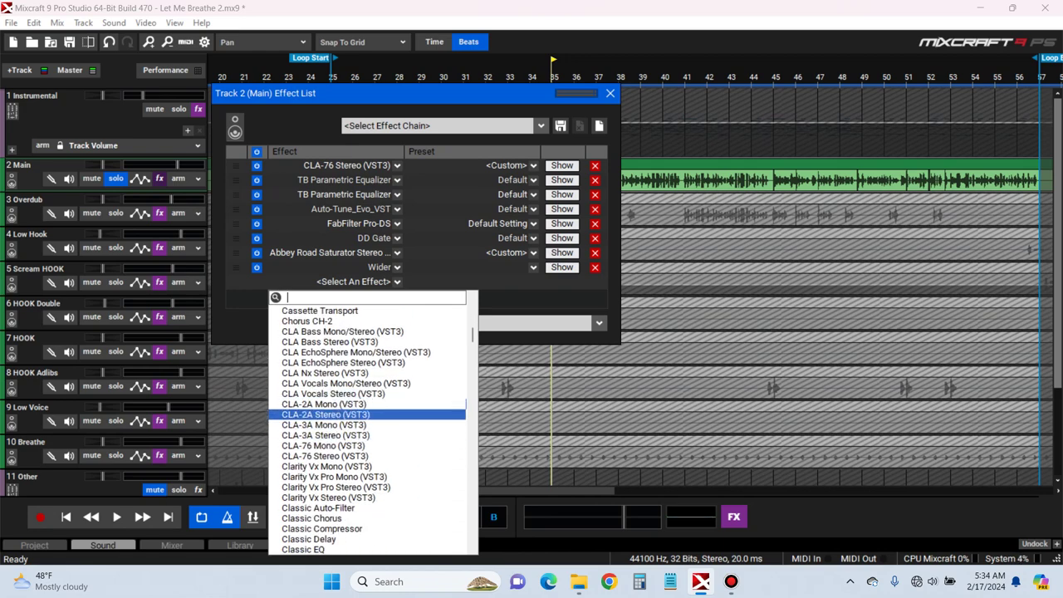
click(332, 414)
drag(531, 114, 561, 192)
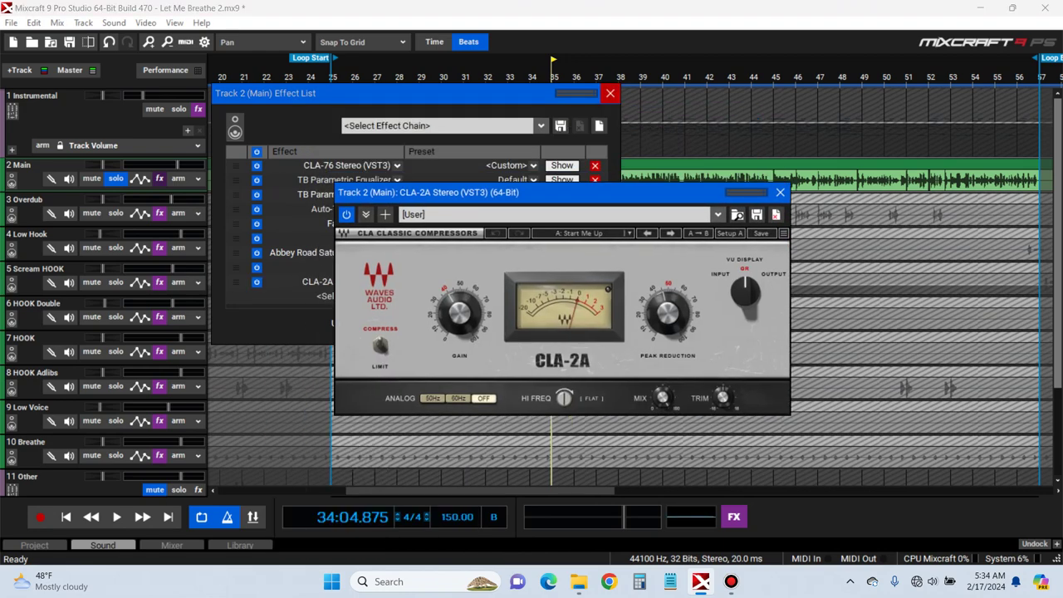
click(610, 93)
Play the Main vocal from bar 25, slightly raise the CLA-2A's peak reduction, and solo the Instrumental track alongside it
key(space)
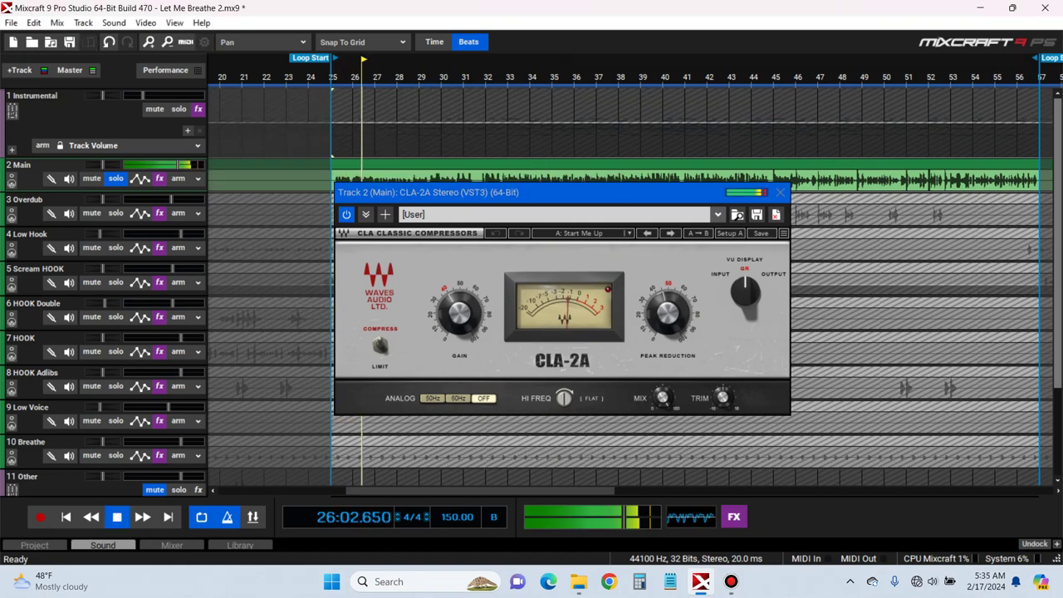
drag(668, 313, 667, 310)
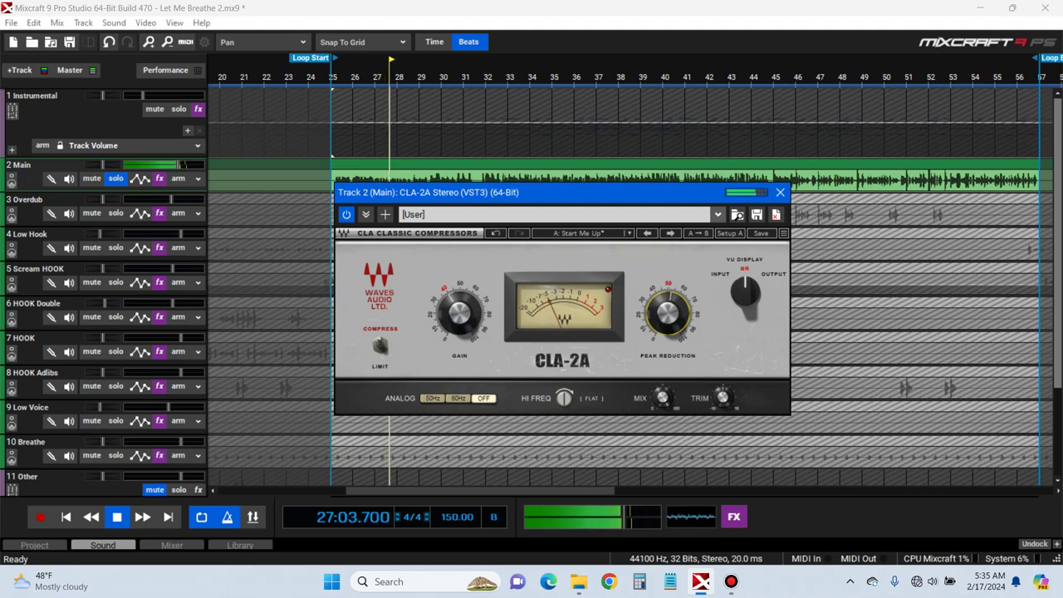
click(179, 109)
key(space)
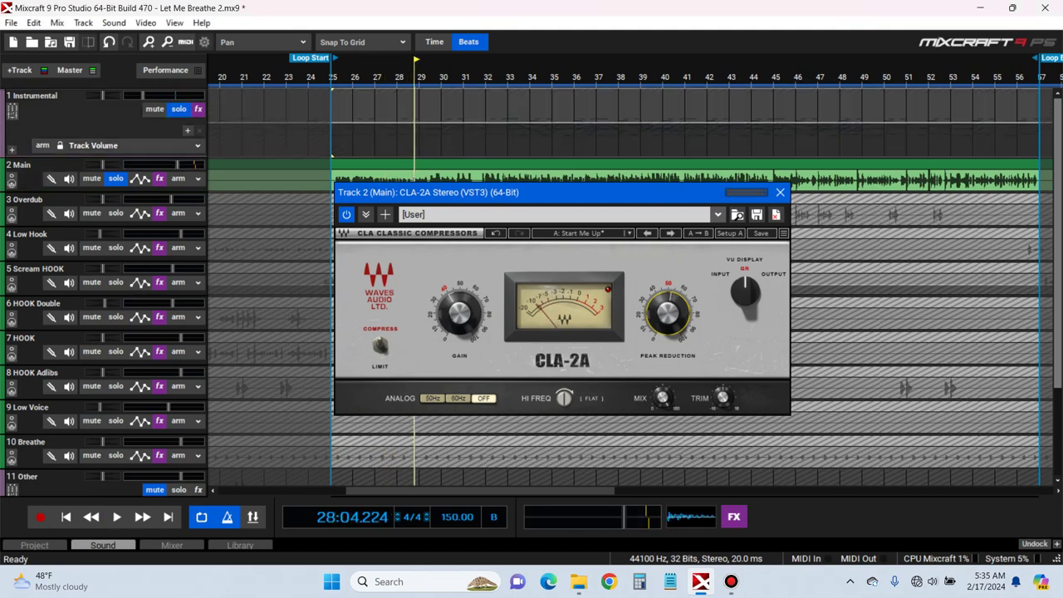
While playing with the instrumental, raise the CLA-2A's peak reduction to about 60 and its gain to about 50
key(space)
drag(667, 313, 667, 305)
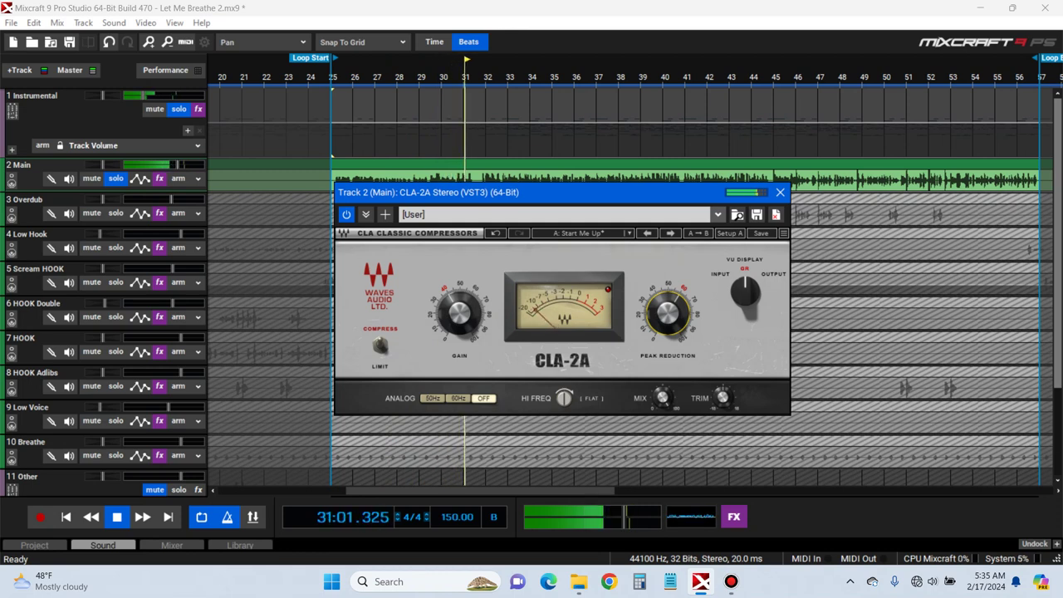
click(459, 313)
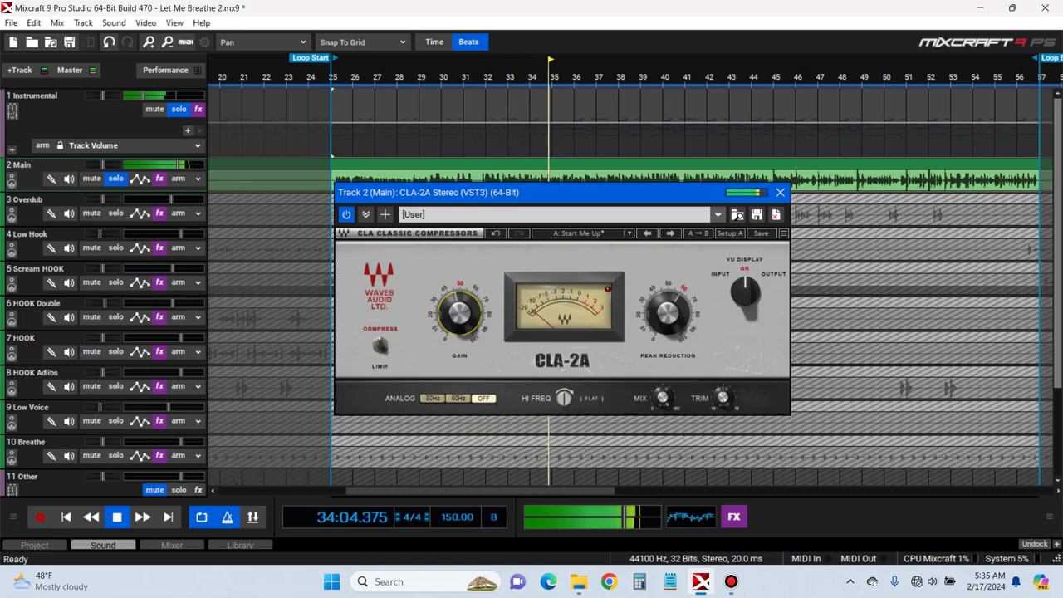
key(space)
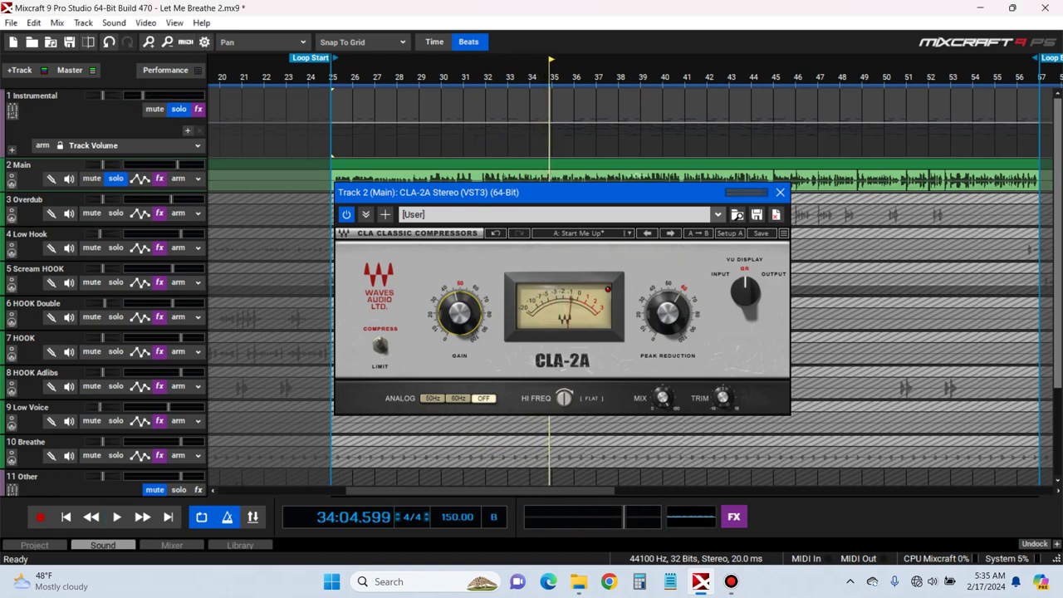
Raise the Instrumental track's volume, play the mix from bar 25, and close the CLA-2A
drag(143, 95, 150, 96)
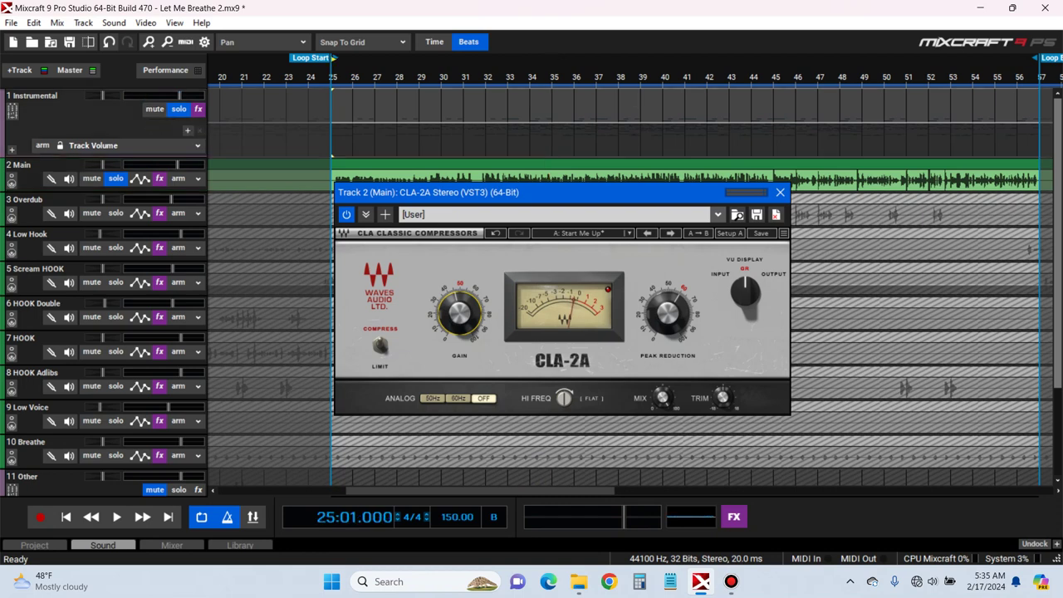
key(space)
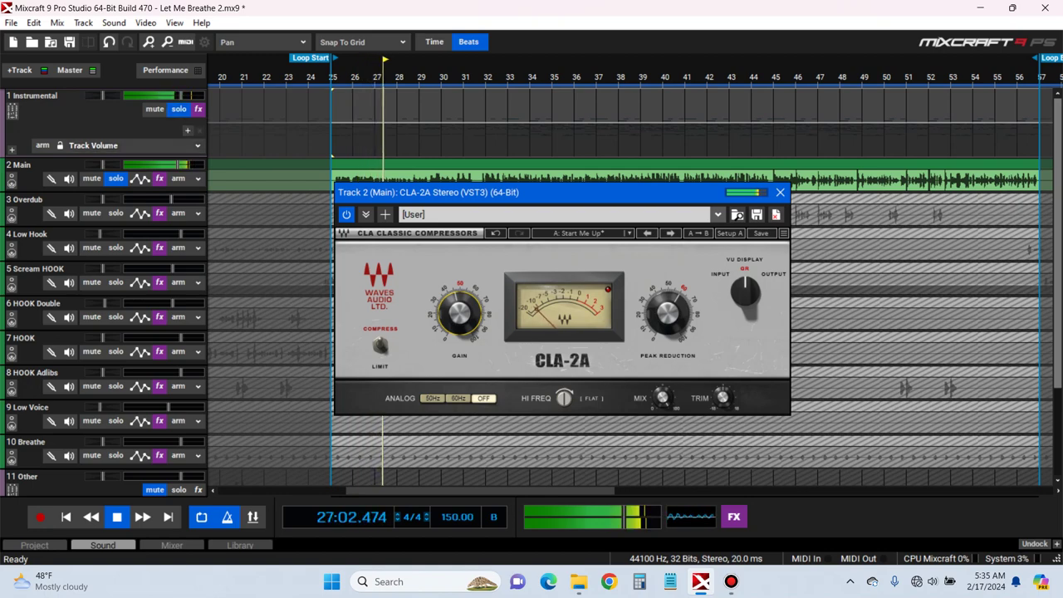
click(780, 192)
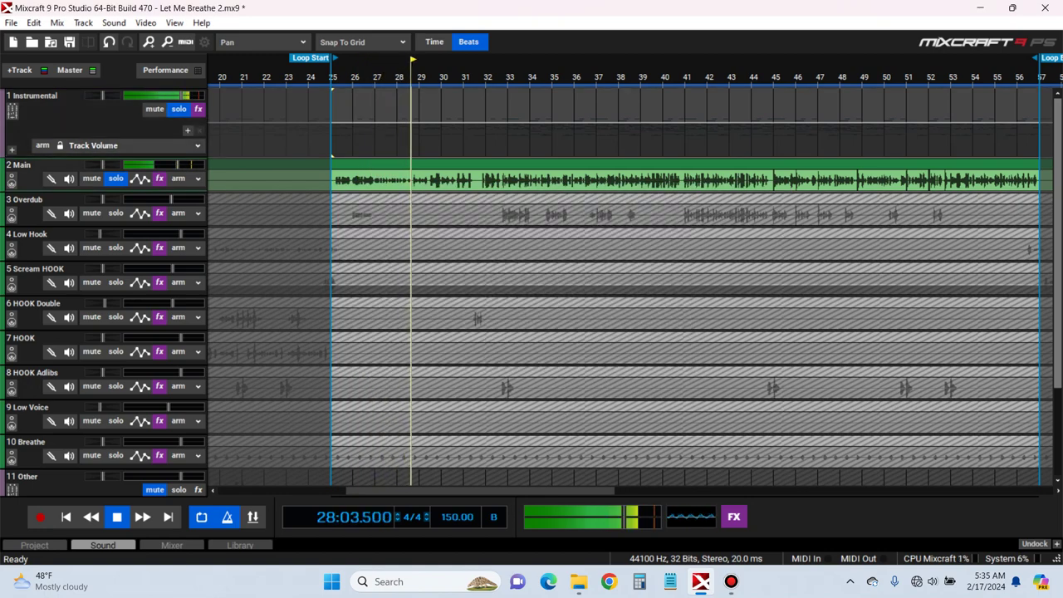
key(space)
Reopen the Main track's effect list, show the DD Gate, and play from bar 25
click(160, 178)
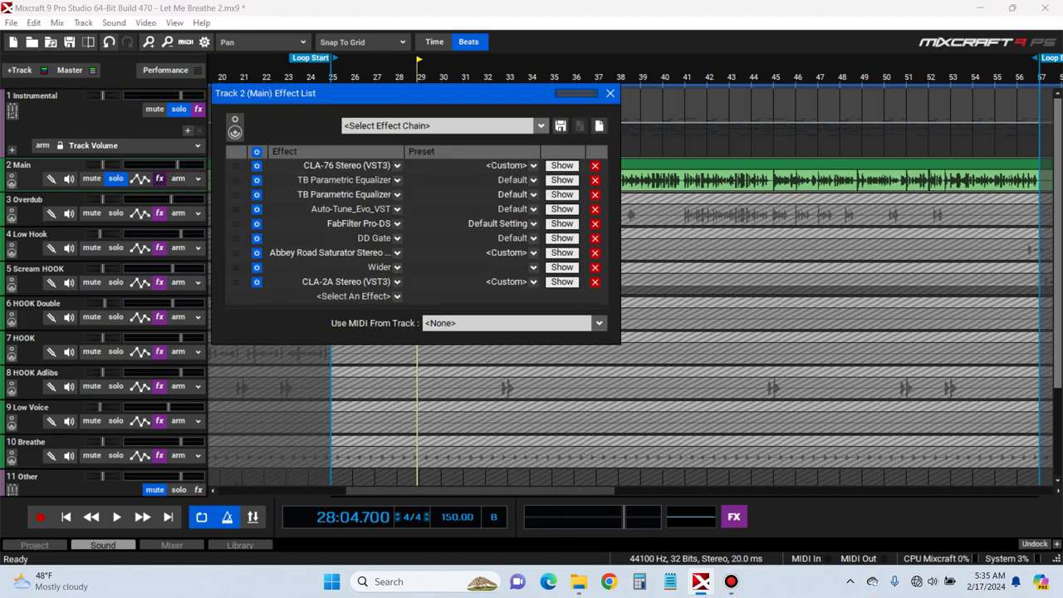
drag(598, 189, 675, 164)
key(Home)
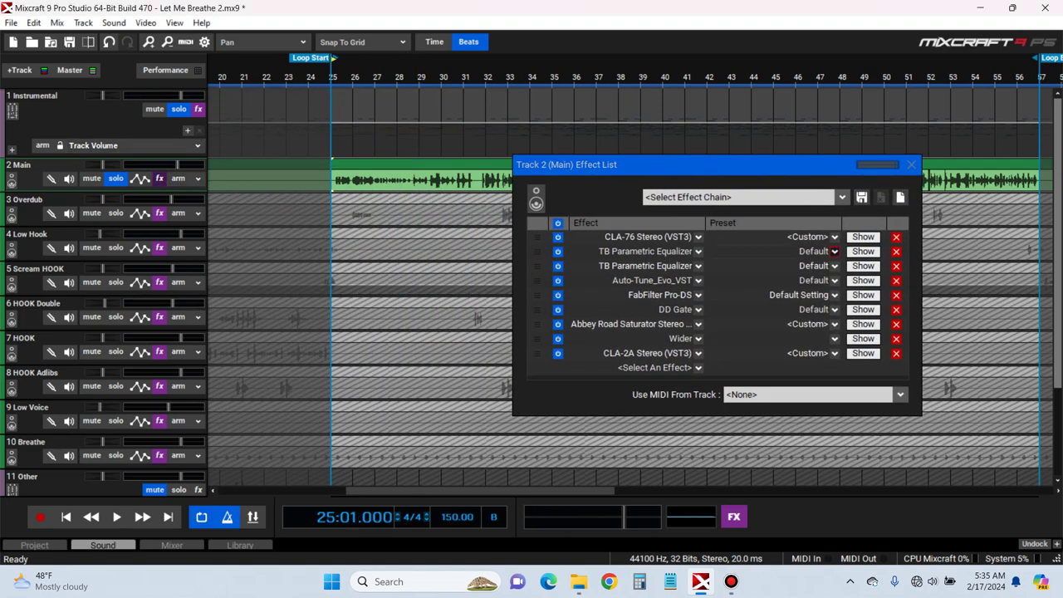
click(863, 309)
key(space)
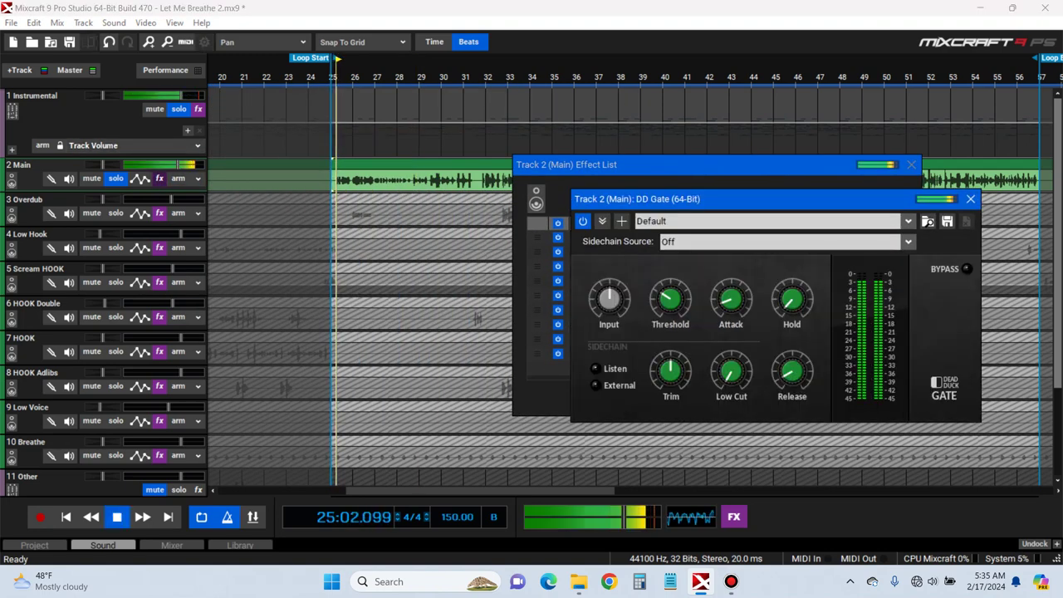
With the Instrumental track unsoloed, set the DD Gate threshold to -23.2 dB and lower its attack and hold
mouse_move(670, 297)
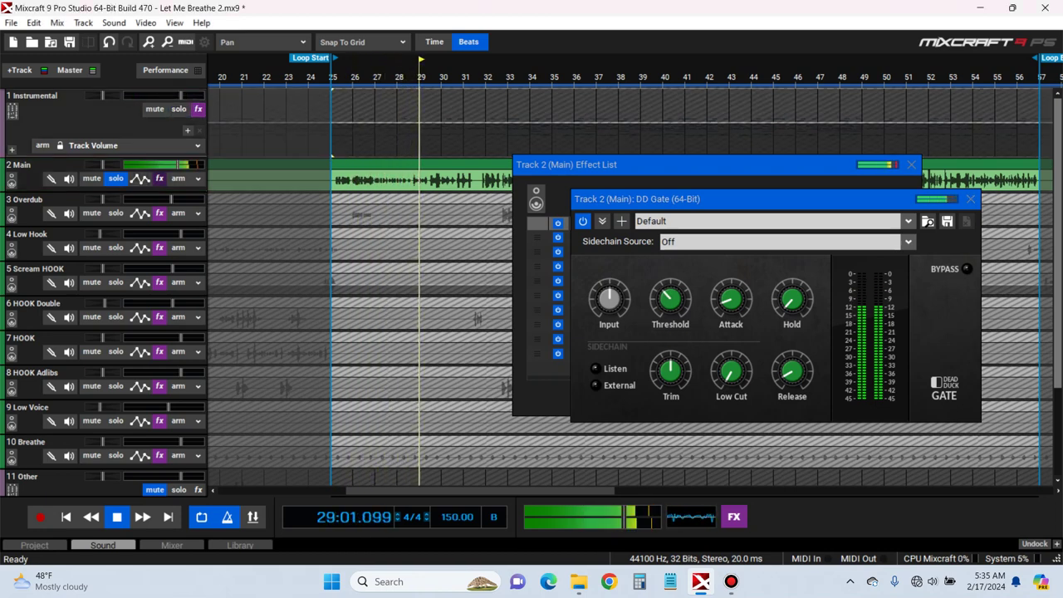
drag(670, 299, 670, 290)
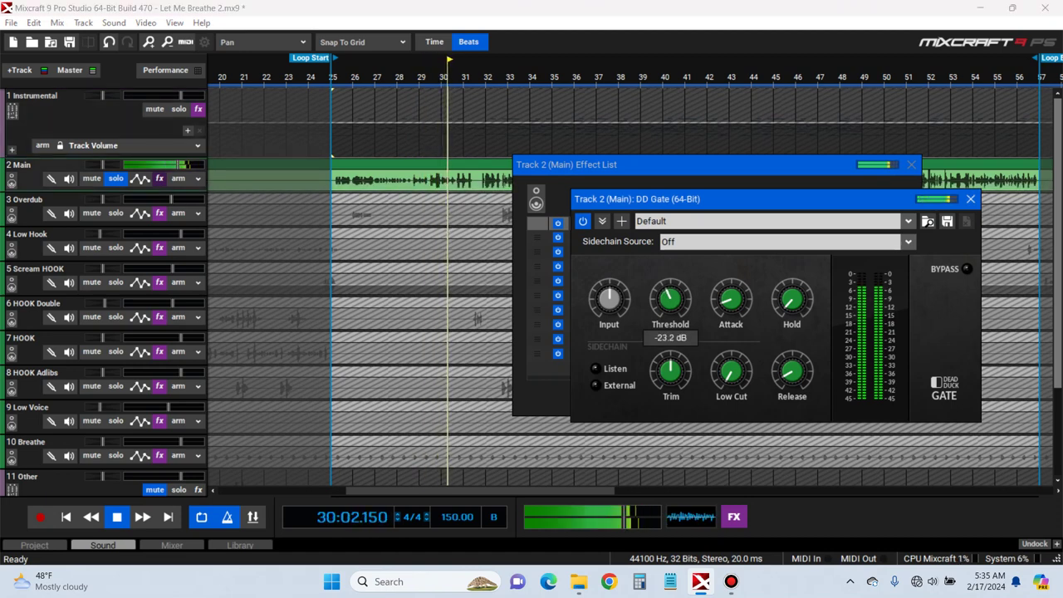
click(354, 76)
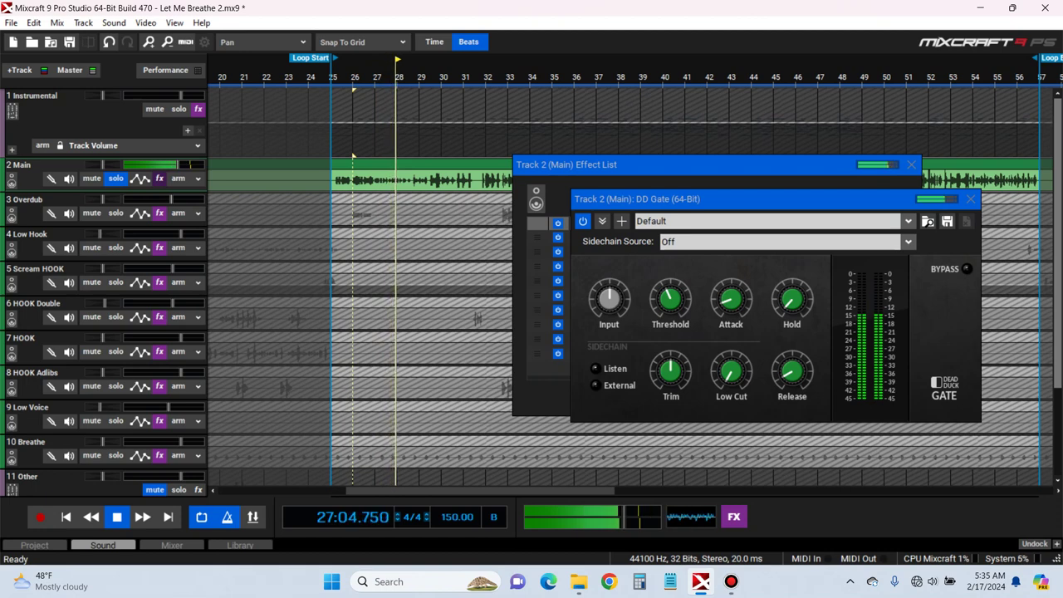
drag(792, 299, 731, 307)
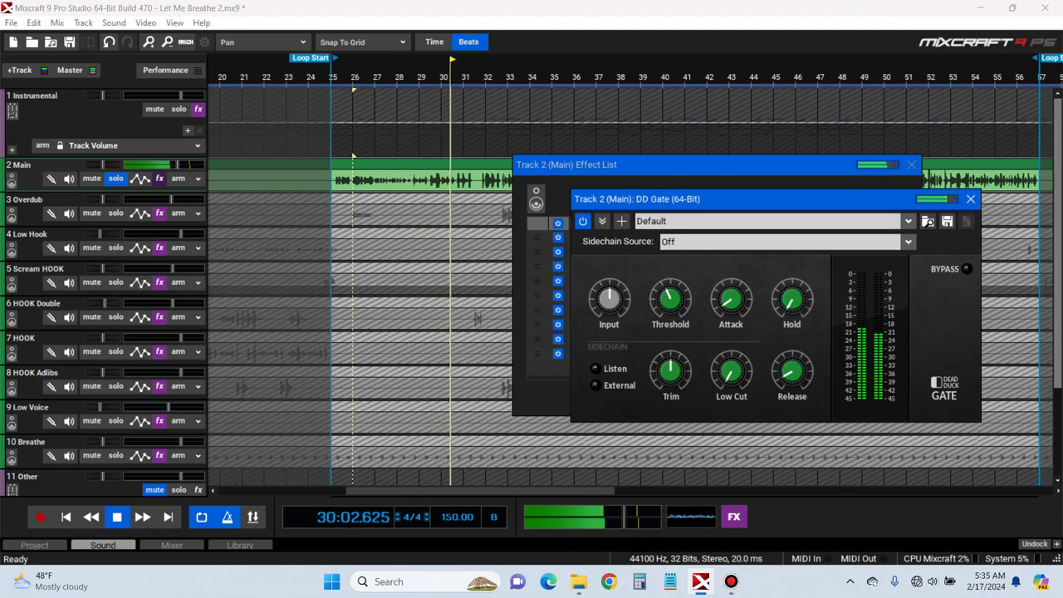
key(space)
key(space)
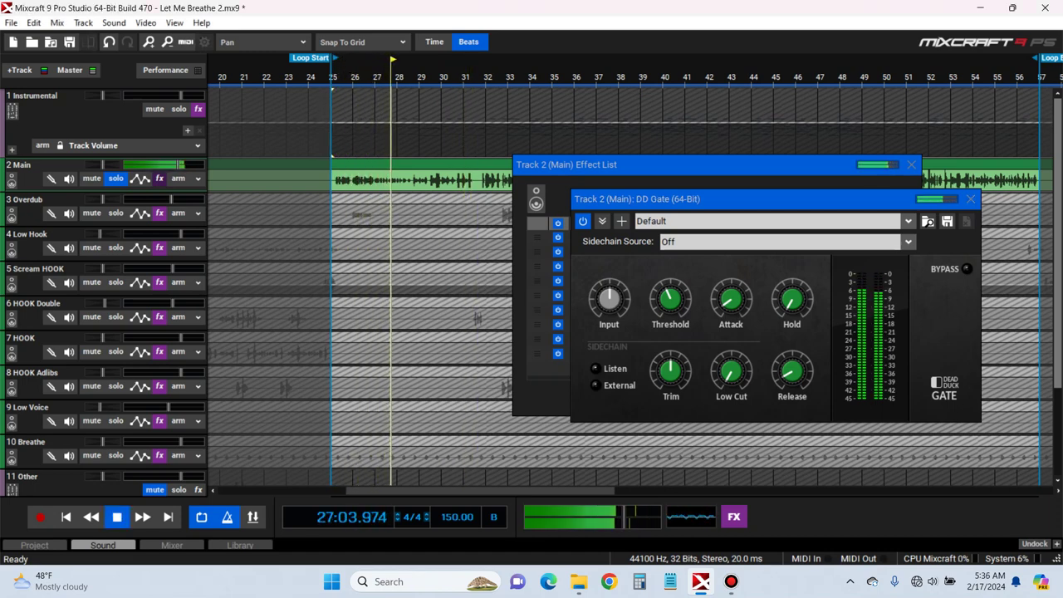
Lower the DD Gate's trim, set its threshold to -25.6 dB, and replay the Main vocal from bar 25
drag(671, 371, 670, 380)
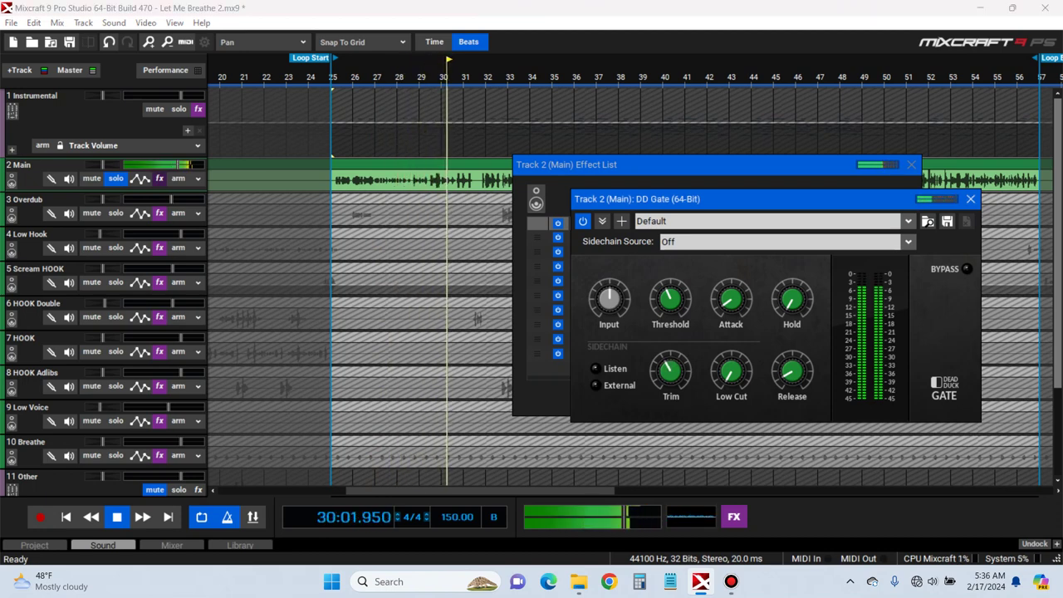
drag(670, 299, 670, 308)
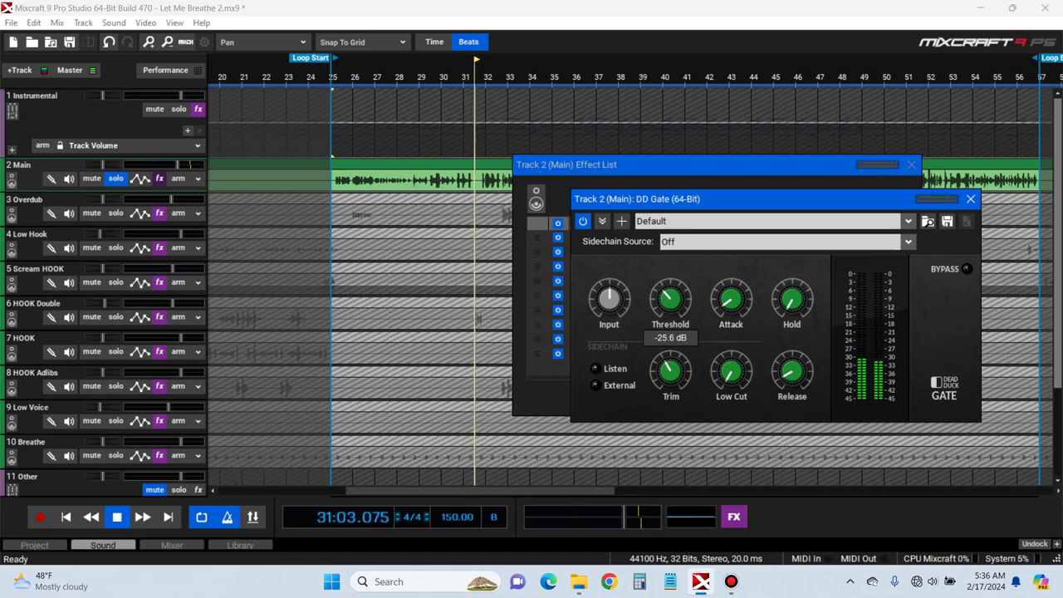
click(332, 77)
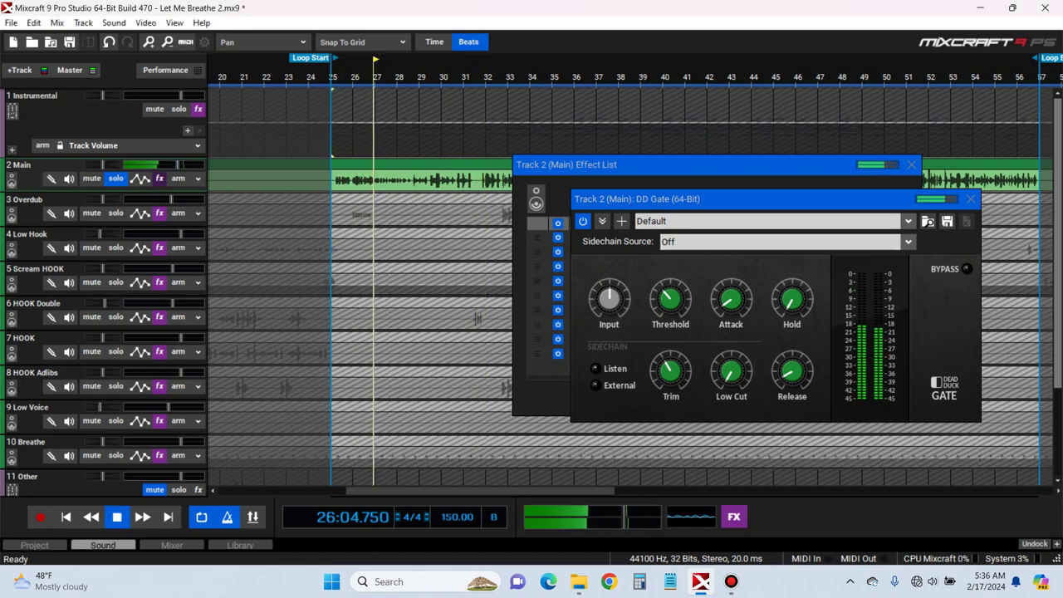
key(space)
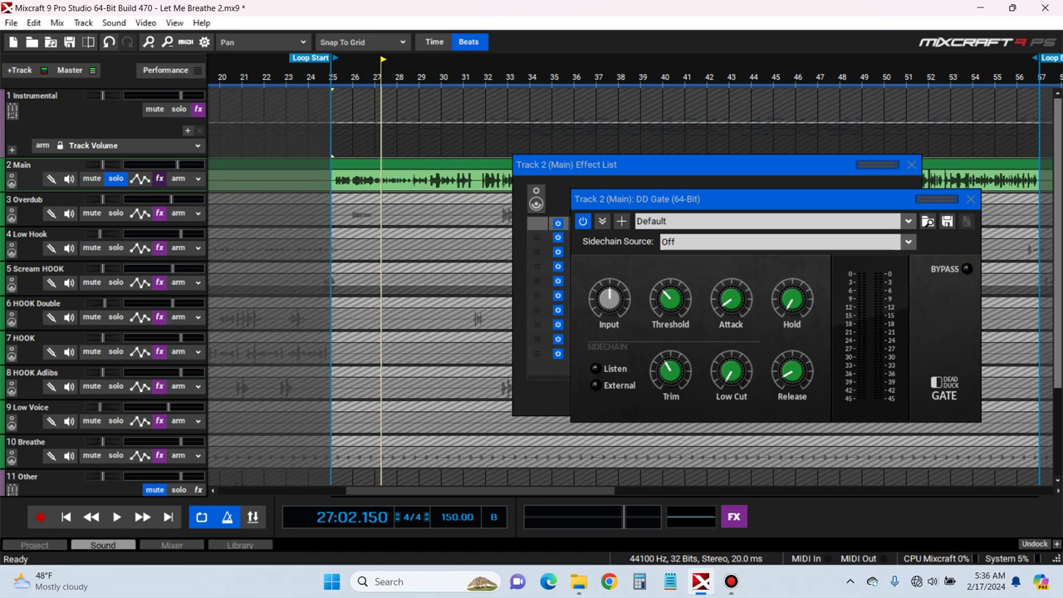
key(space)
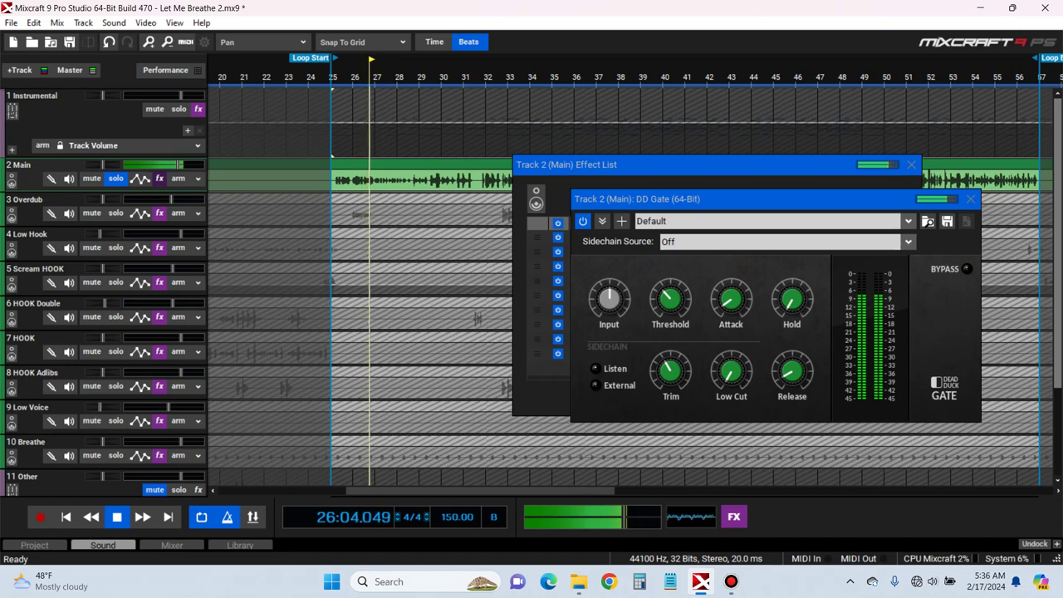
Readjust the DD Gate's threshold by ear and lengthen its release while the Main vocal plays
drag(671, 299, 670, 299)
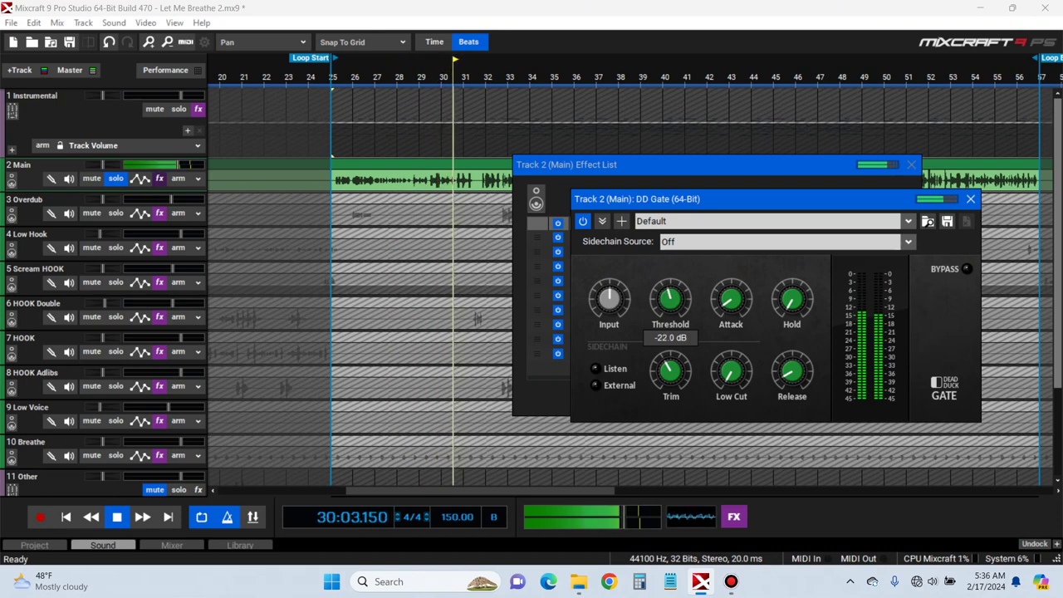
scroll(670, 298, down, 3)
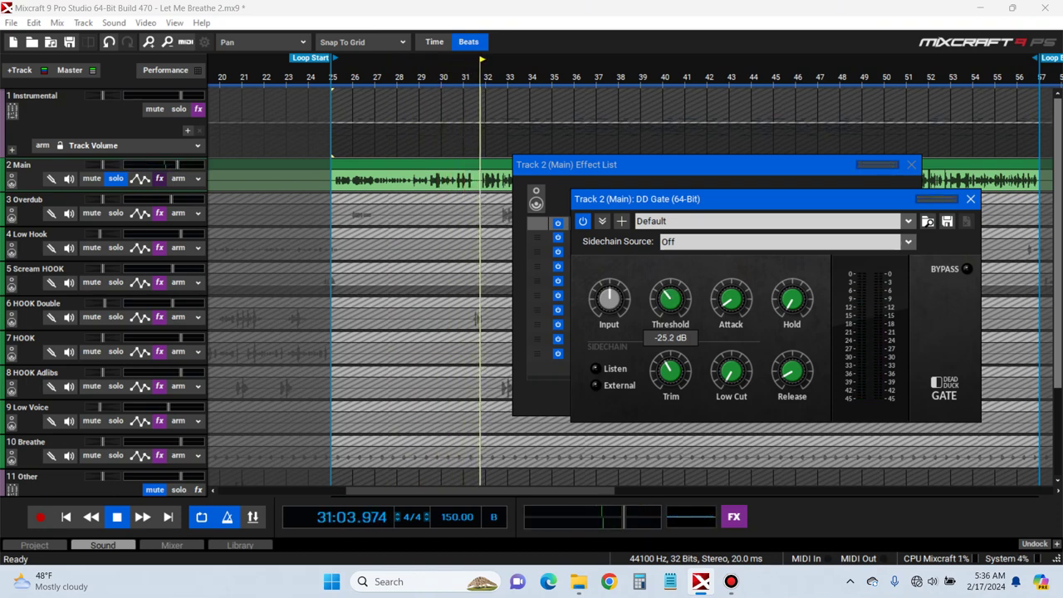
drag(670, 299, 670, 305)
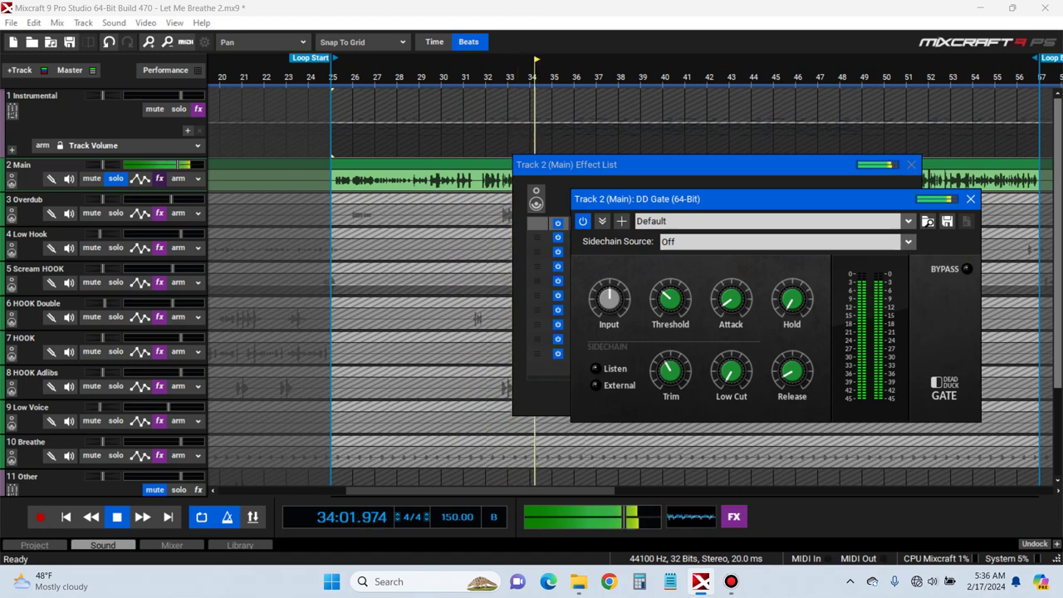
mouse_move(730, 300)
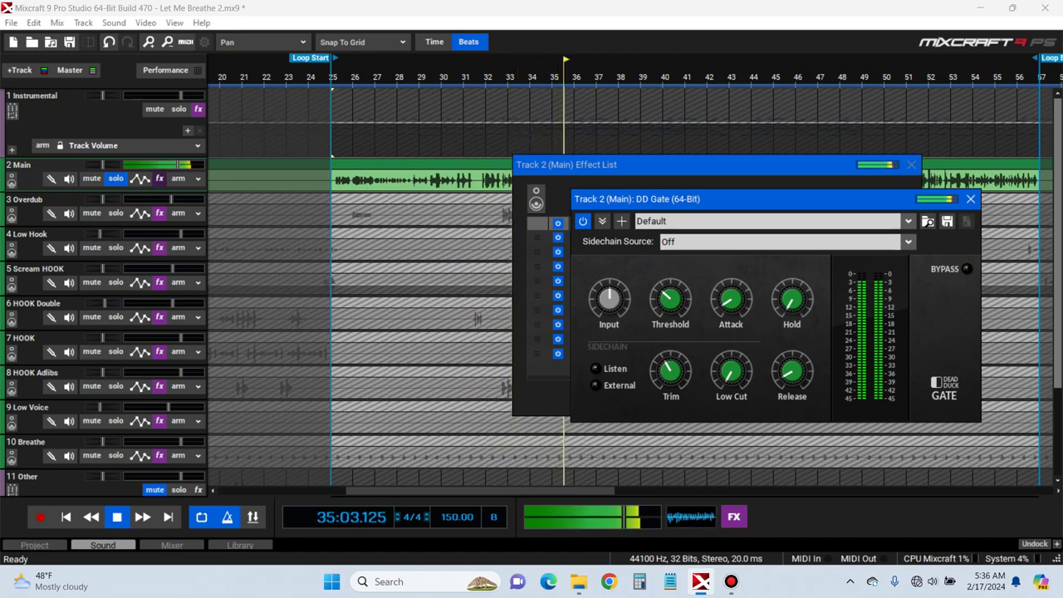
mouse_move(791, 371)
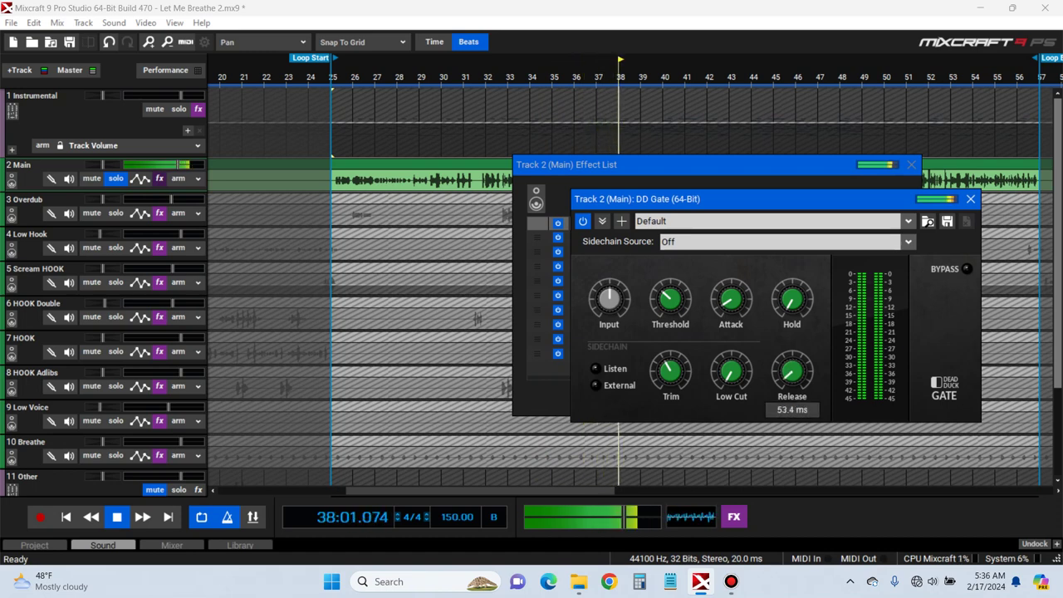
drag(791, 371, 792, 375)
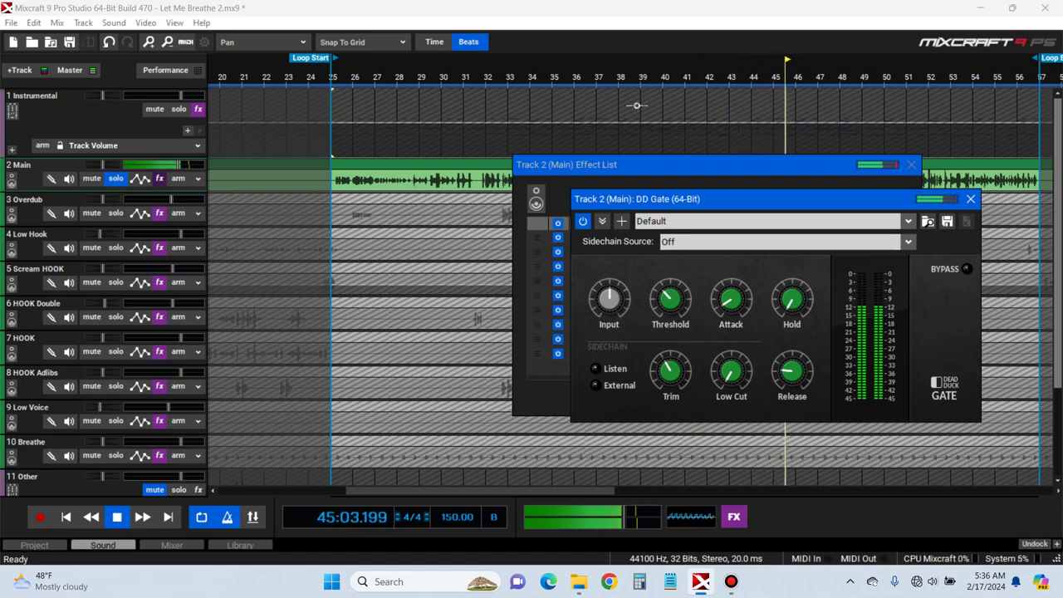
Replay the Main vocal from bar 28, stop playback, and close the DD Gate and the effect list
click(397, 156)
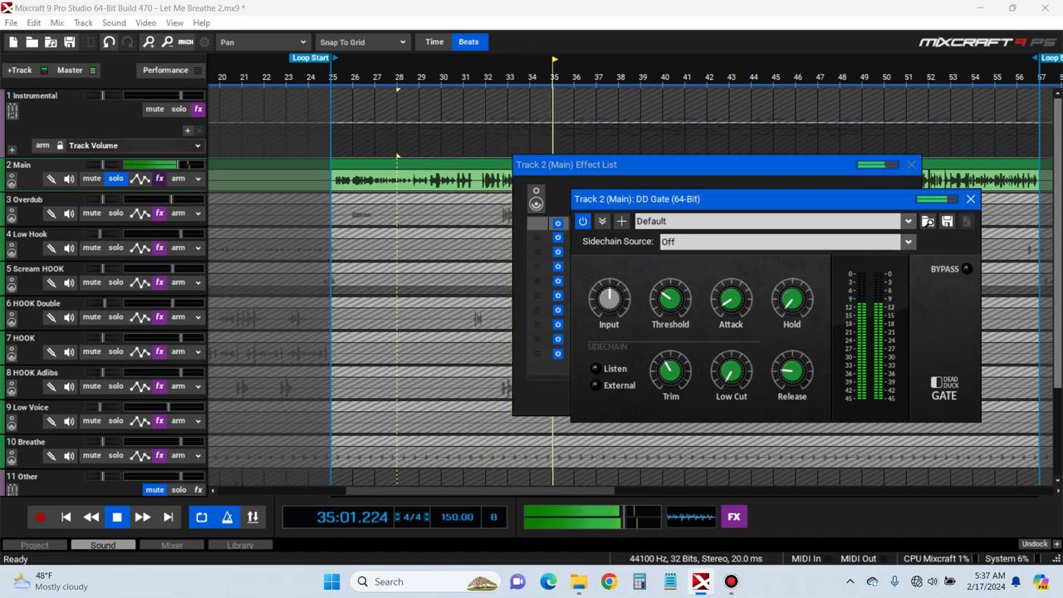
key(space)
click(970, 198)
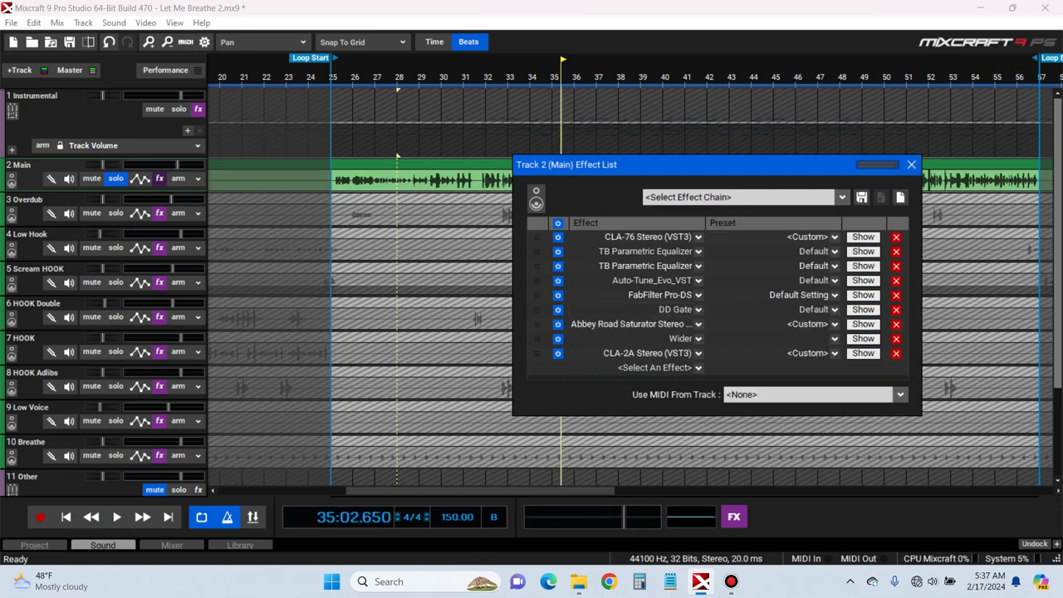
click(911, 164)
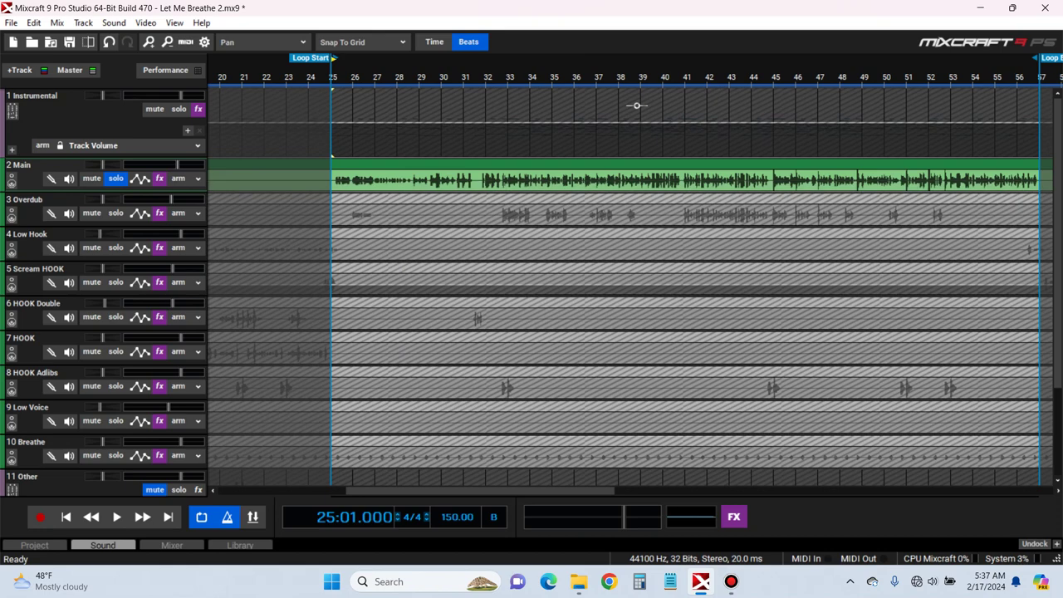
Play the Main vocal together with the soloed Instrumental track and stop playback
key(space)
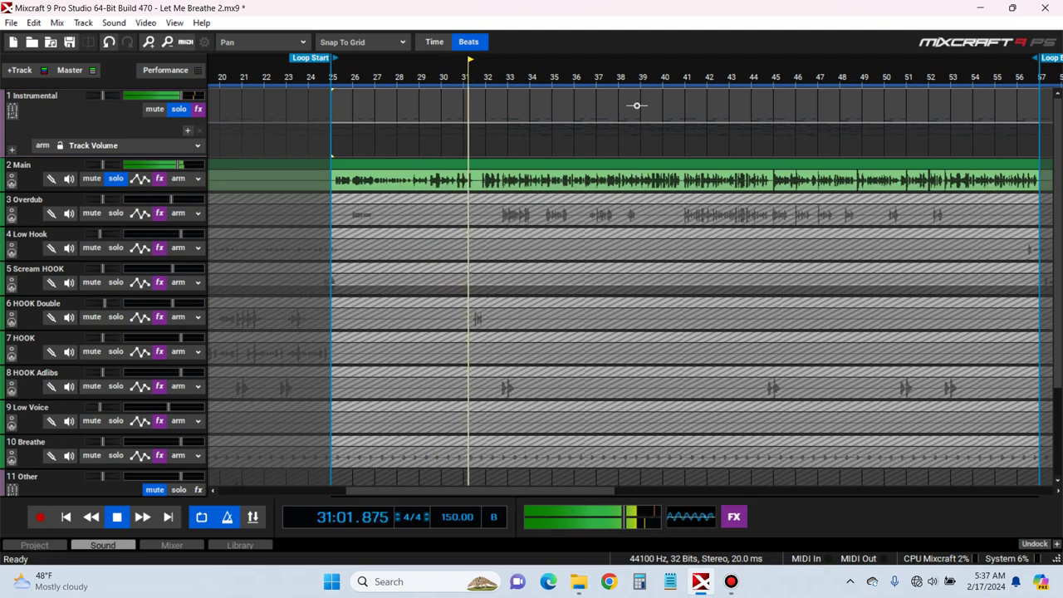
key(Home)
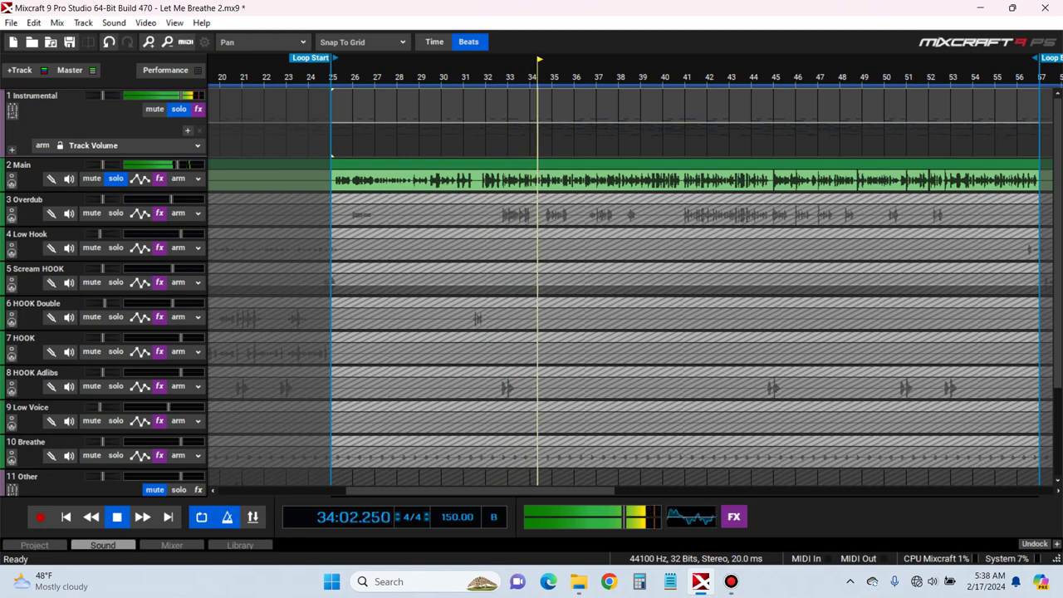
key(space)
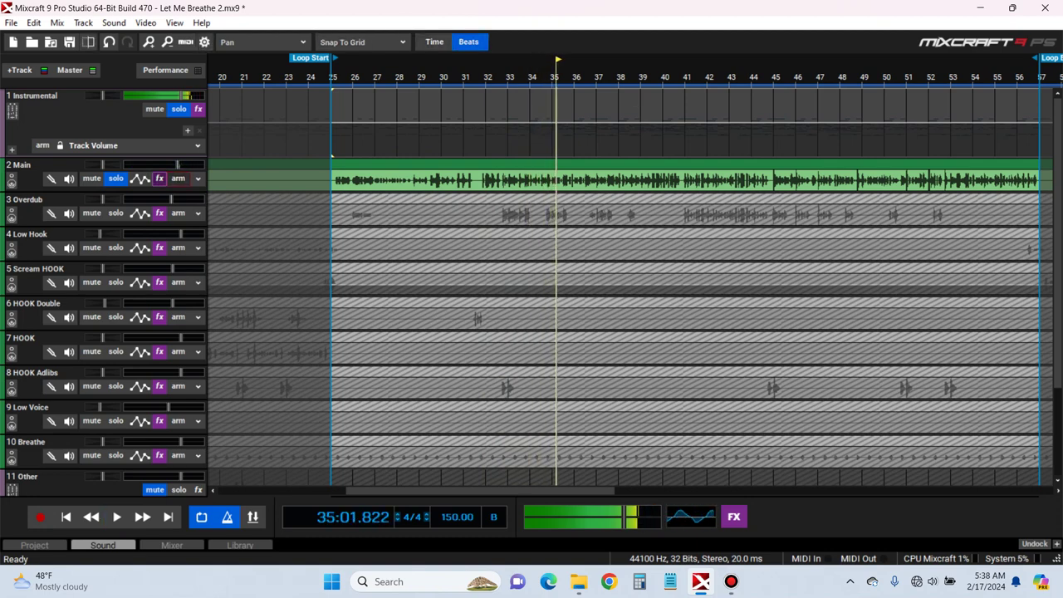
Add LoudMax64 after the CLA-2A in the Main track's effect chain and close the effect list
click(160, 178)
click(697, 367)
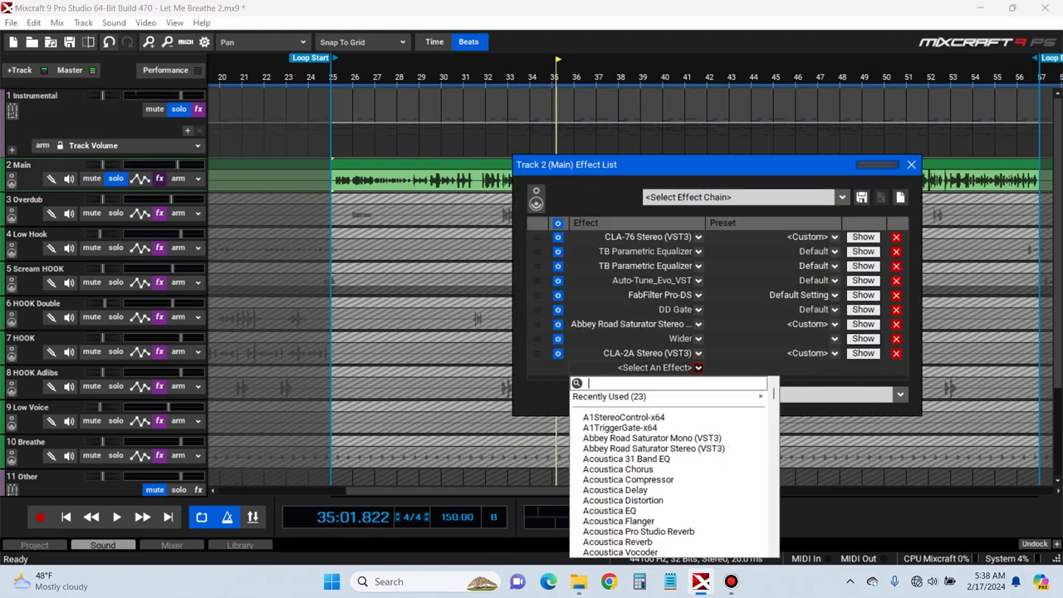
text(lou)
key(Down)
key(Down)
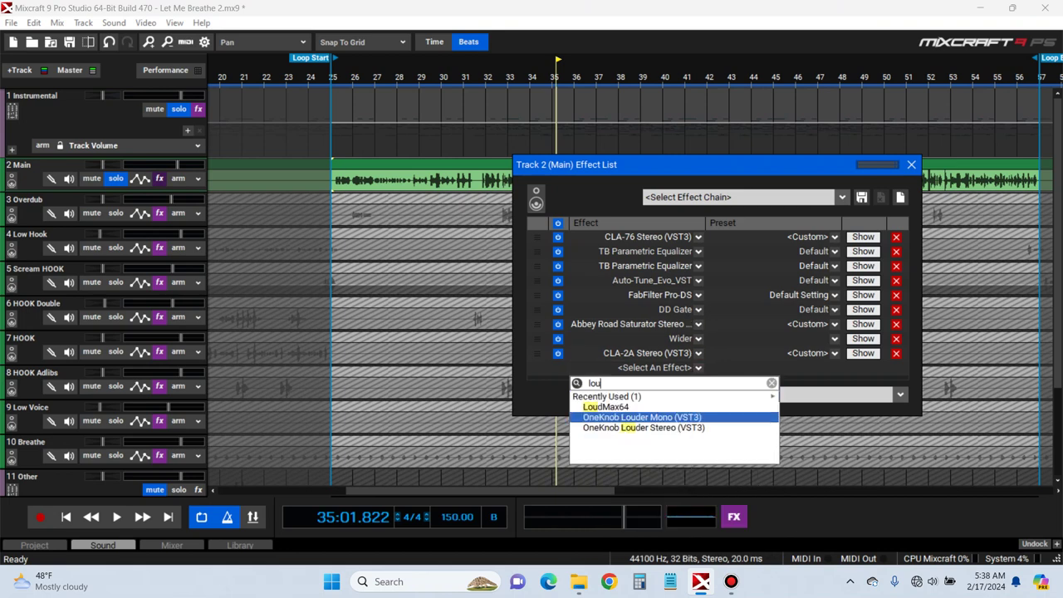
key(Up)
key(Return)
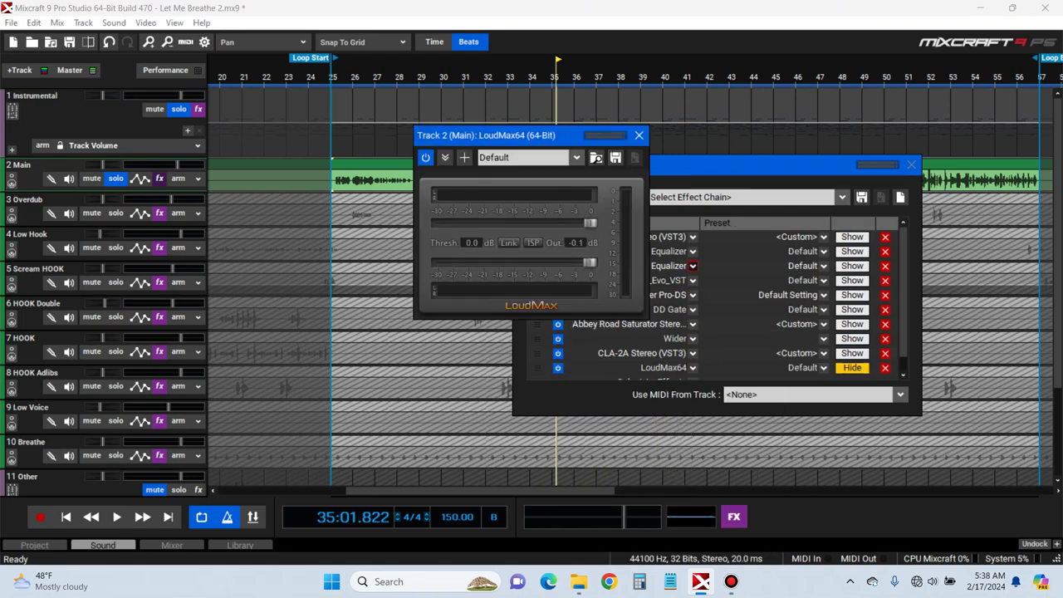
drag(532, 136, 528, 182)
click(911, 164)
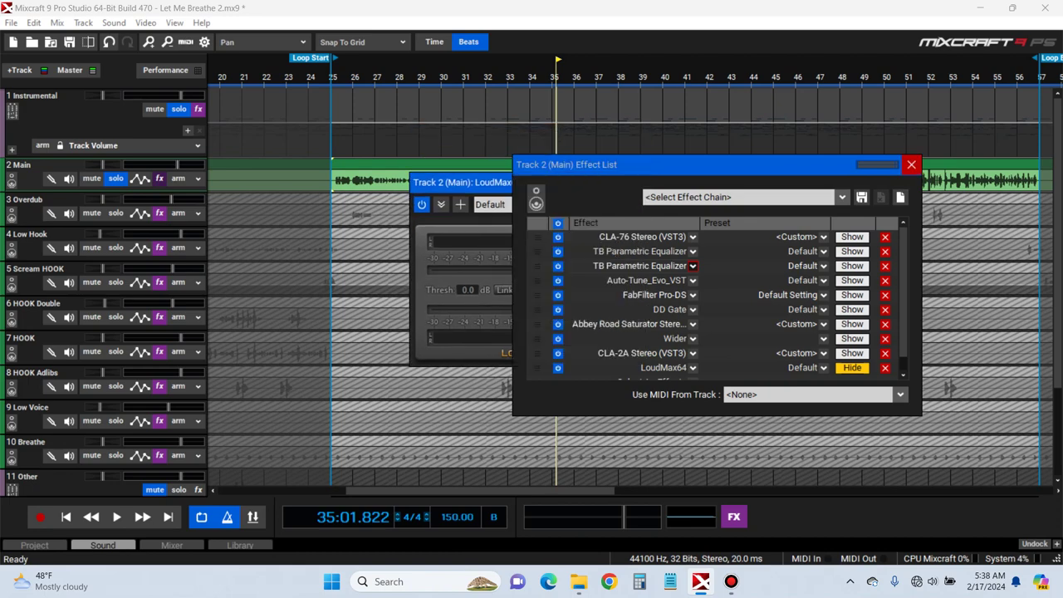
While playing the mix, try a LoudMax threshold of -4.2 dB, settle on -2.5 dB, and close the plugin
key(space)
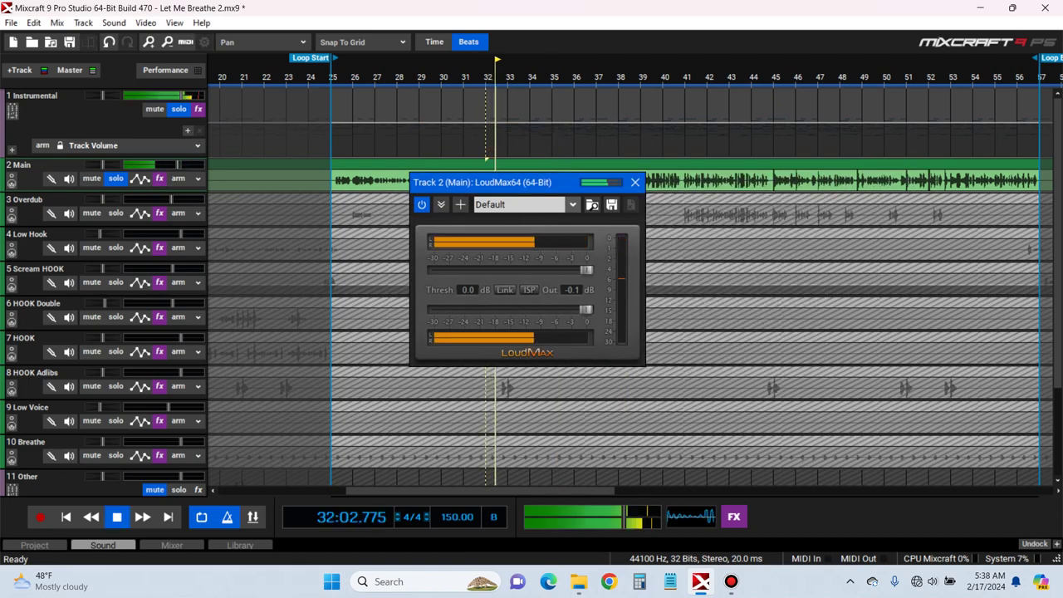
drag(586, 270, 565, 270)
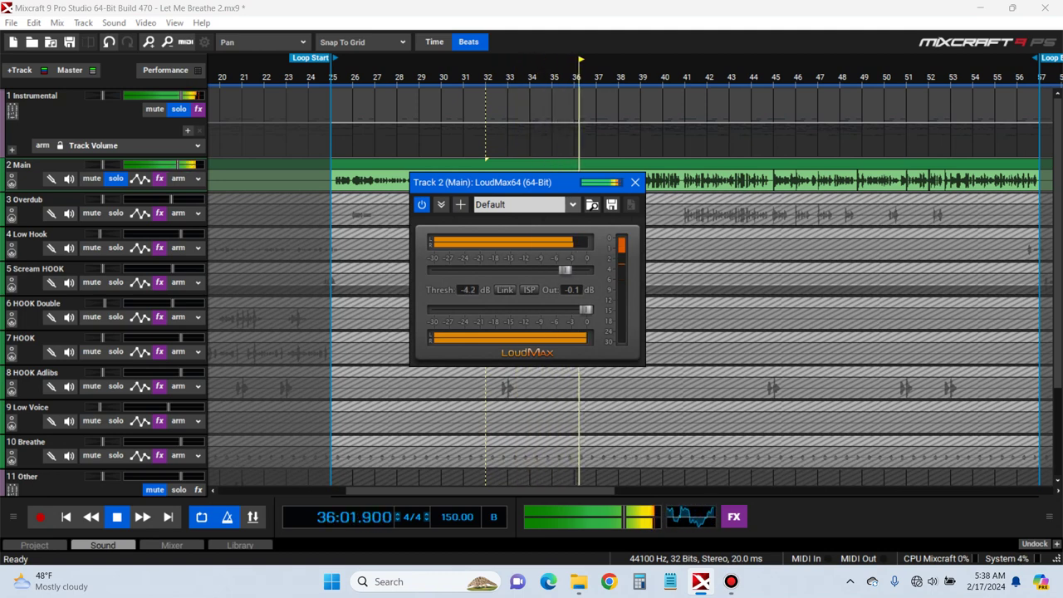
key(space)
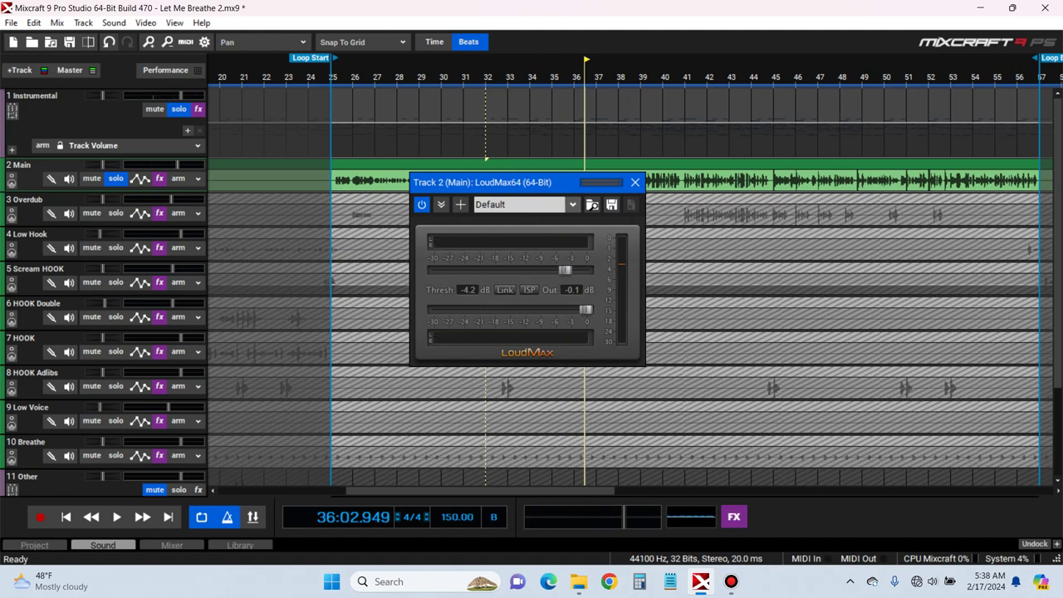
click(532, 77)
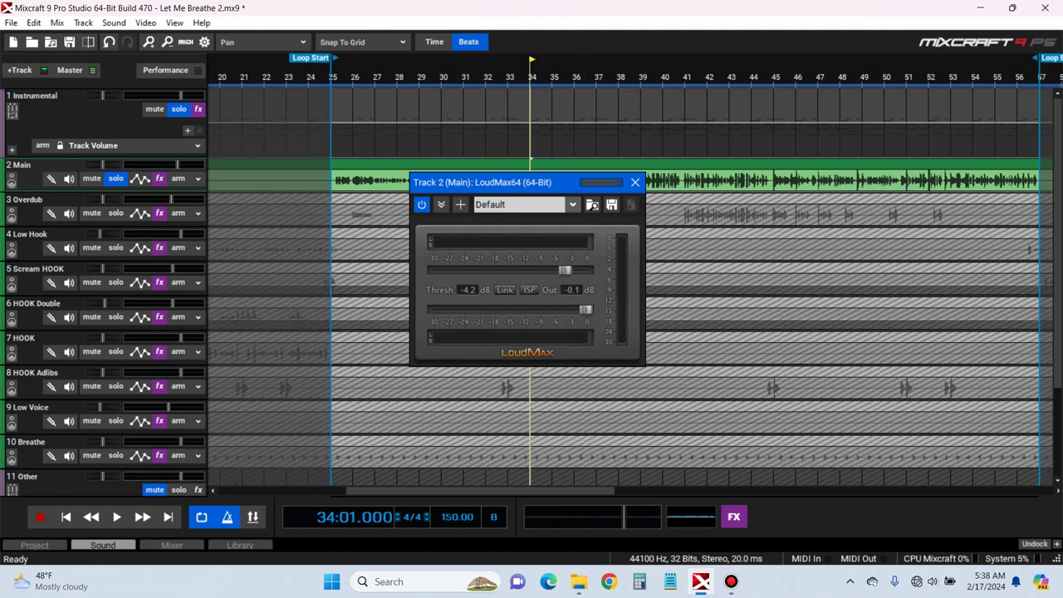
key(space)
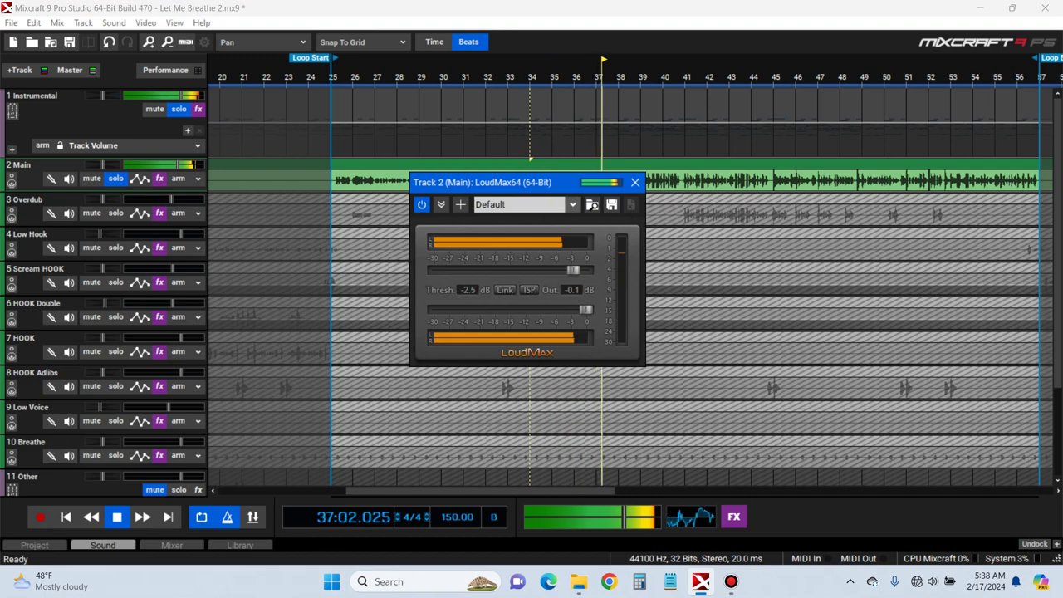
click(636, 182)
key(space)
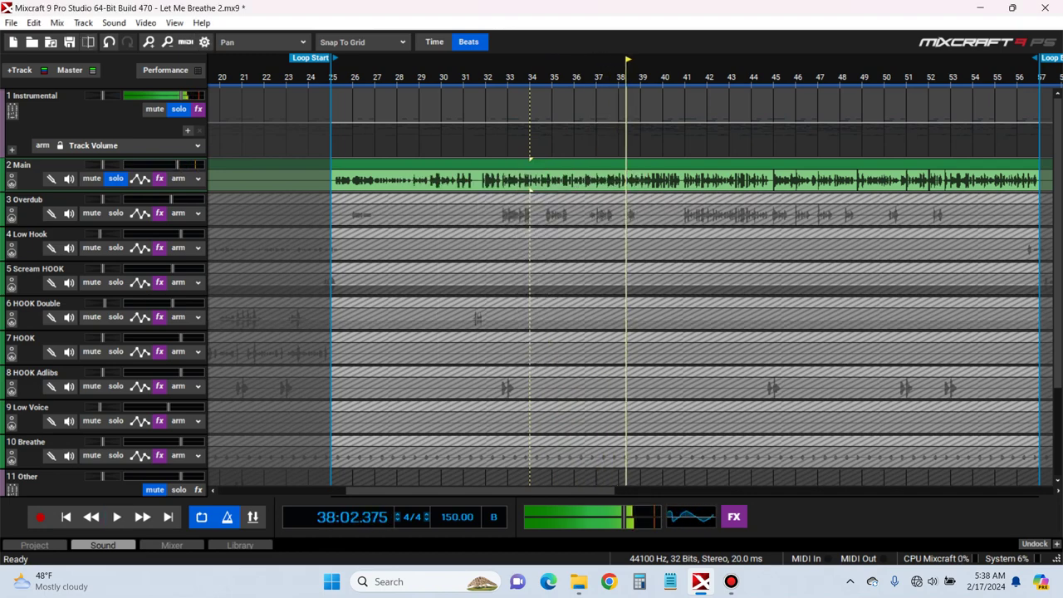
Add FabFilter Pro-MB to the end of the Main track's effect chain
click(160, 179)
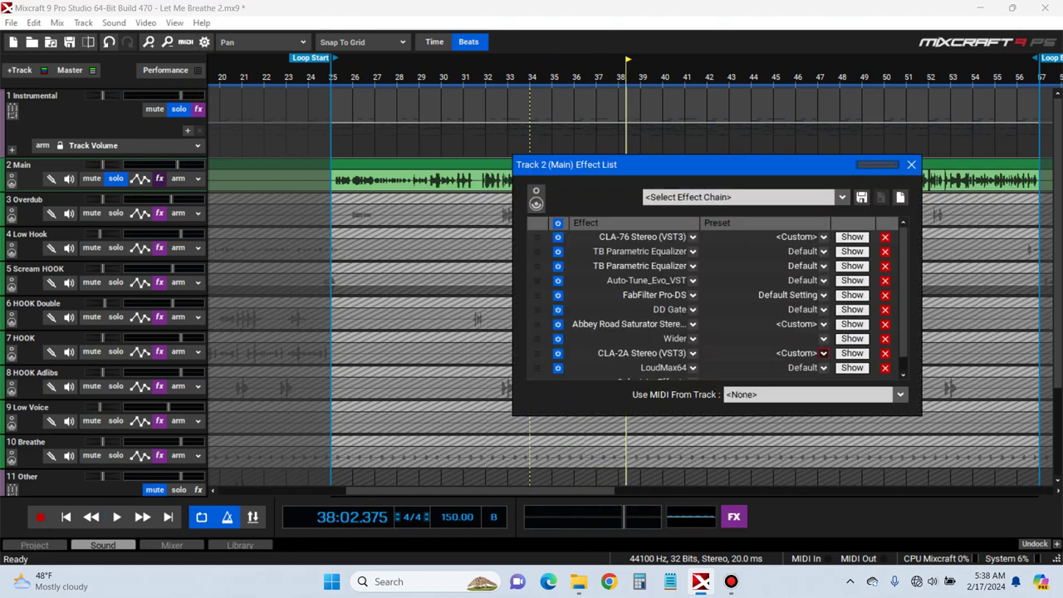
scroll(823, 353, down, 1)
click(693, 367)
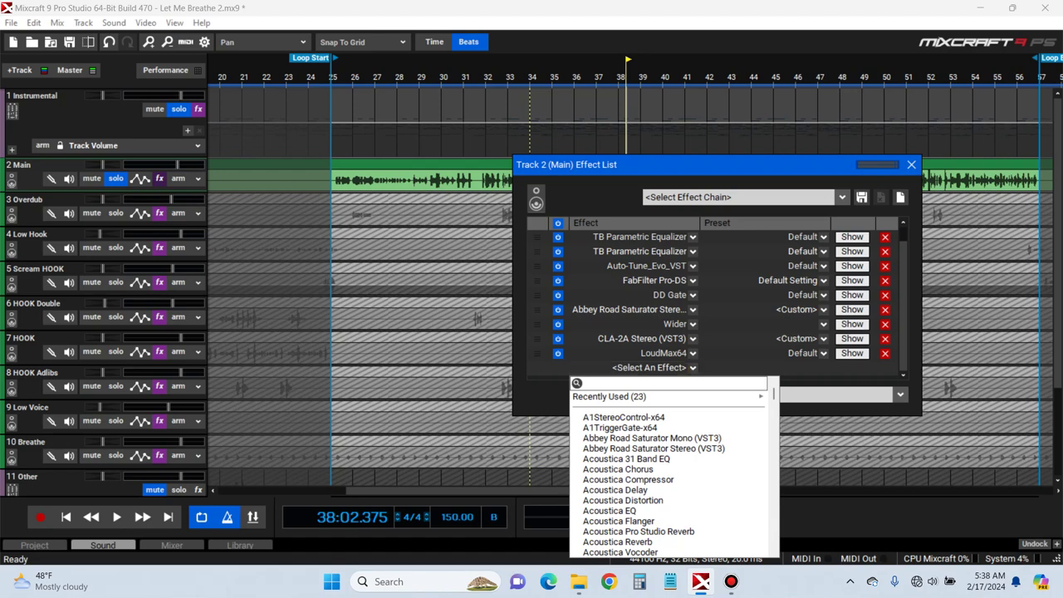
text(mb)
key(Return)
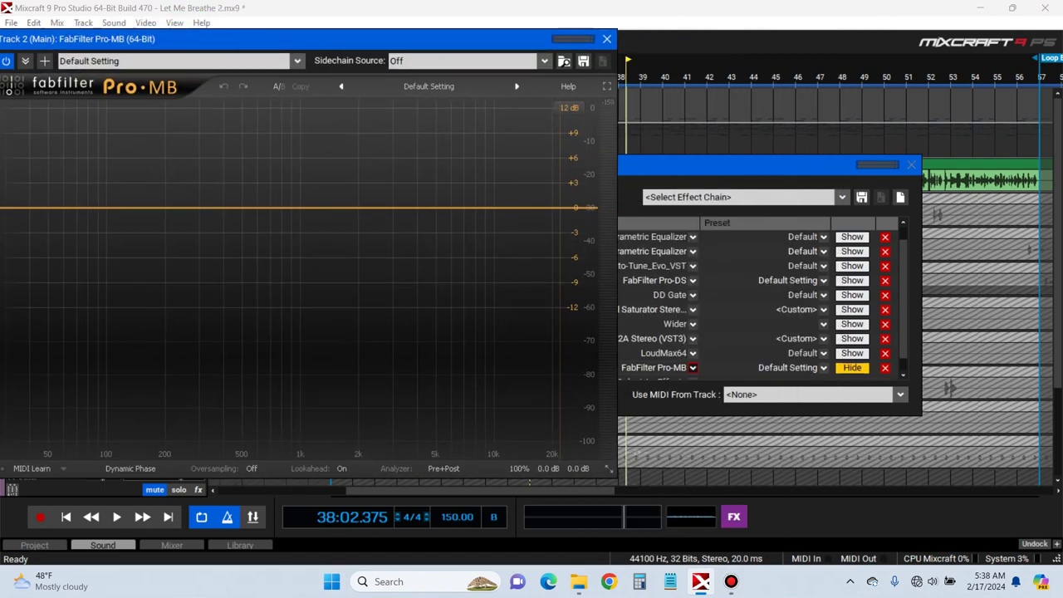
Place LoudMax64 after FabFilter Pro-MB in the chain and close the effect list
drag(834, 164, 894, 124)
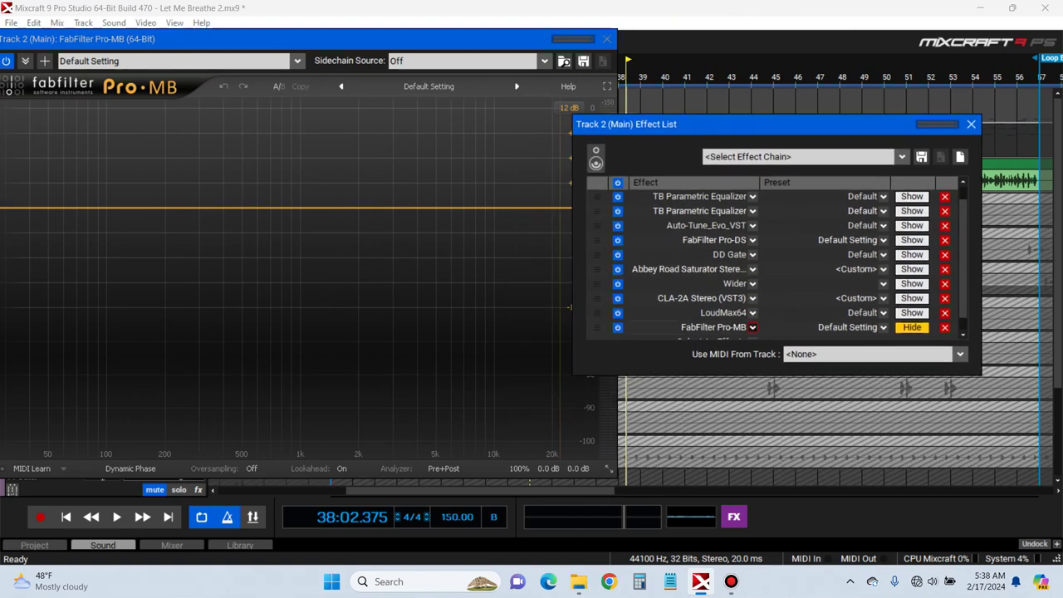
drag(596, 313, 596, 328)
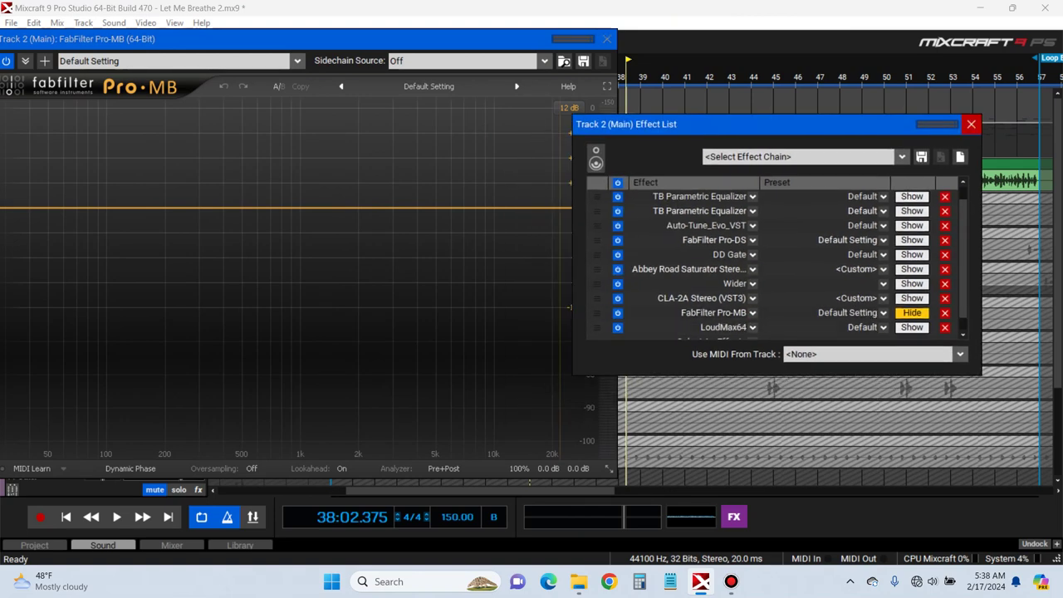
click(971, 124)
drag(249, 38, 596, 211)
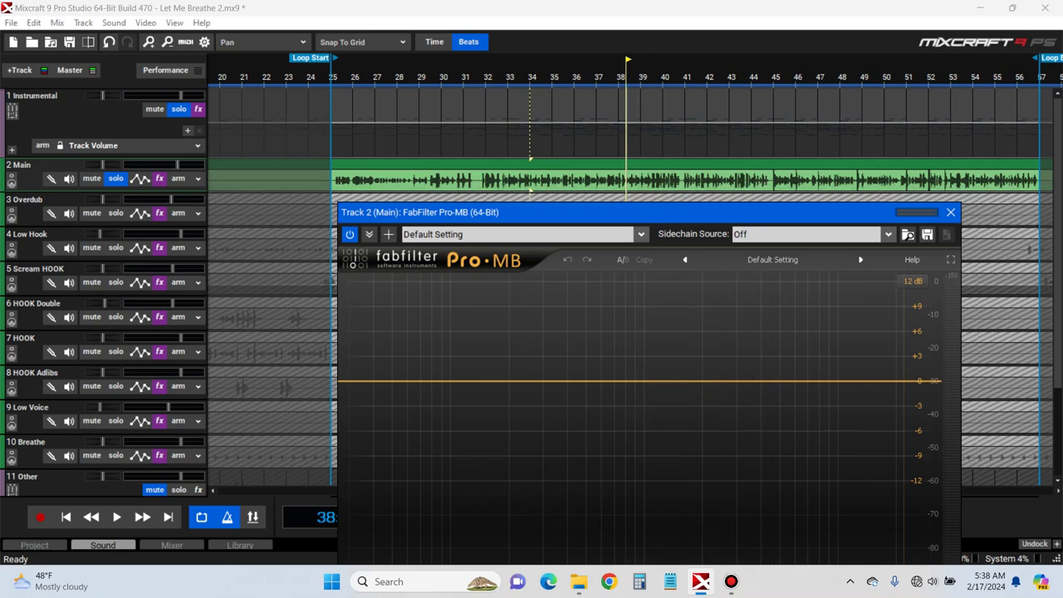
Play from bar 28 with the Instrumental unsoloed, and add a Pro-MB band widened to centre at about 259 Hz
click(399, 76)
key(space)
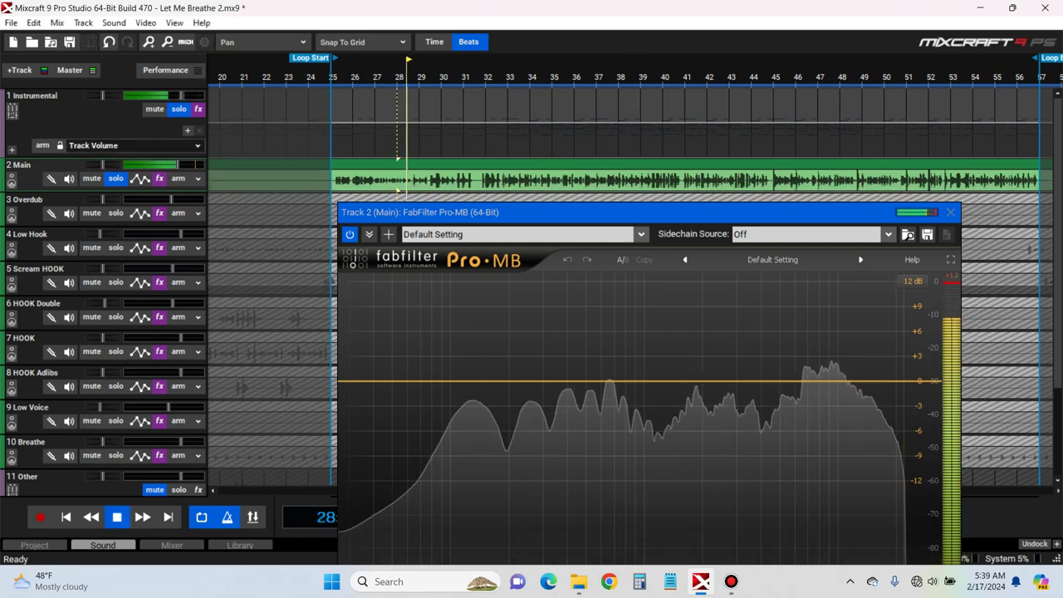
click(178, 110)
key(space)
click(509, 381)
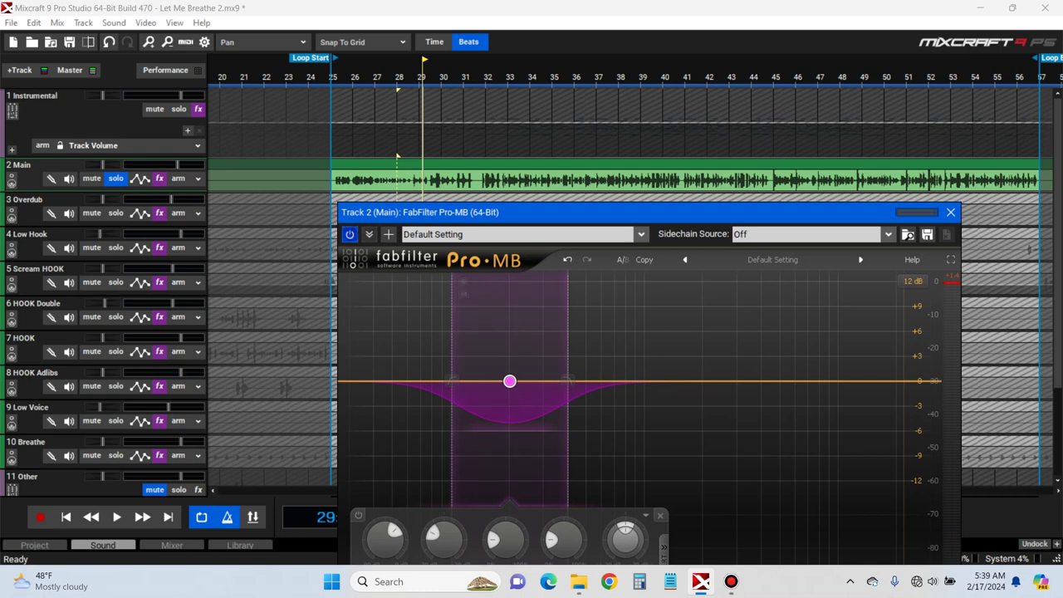
drag(568, 419, 610, 420)
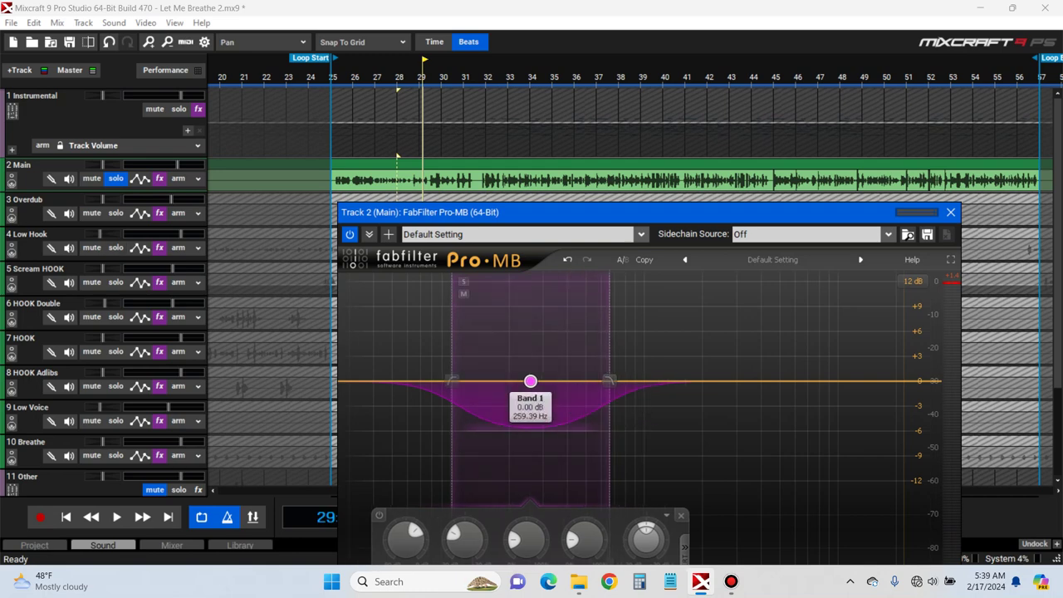
Audition the Pro-MB band in solo during playback, nudge it slightly higher in frequency, and reduce its compression range
key(space)
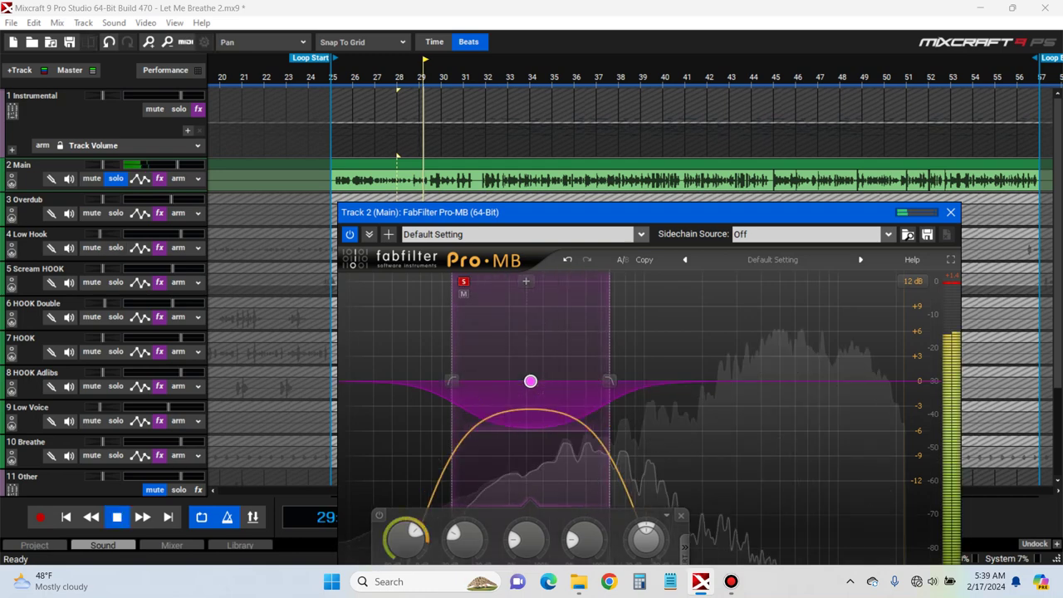
drag(463, 280, 468, 281)
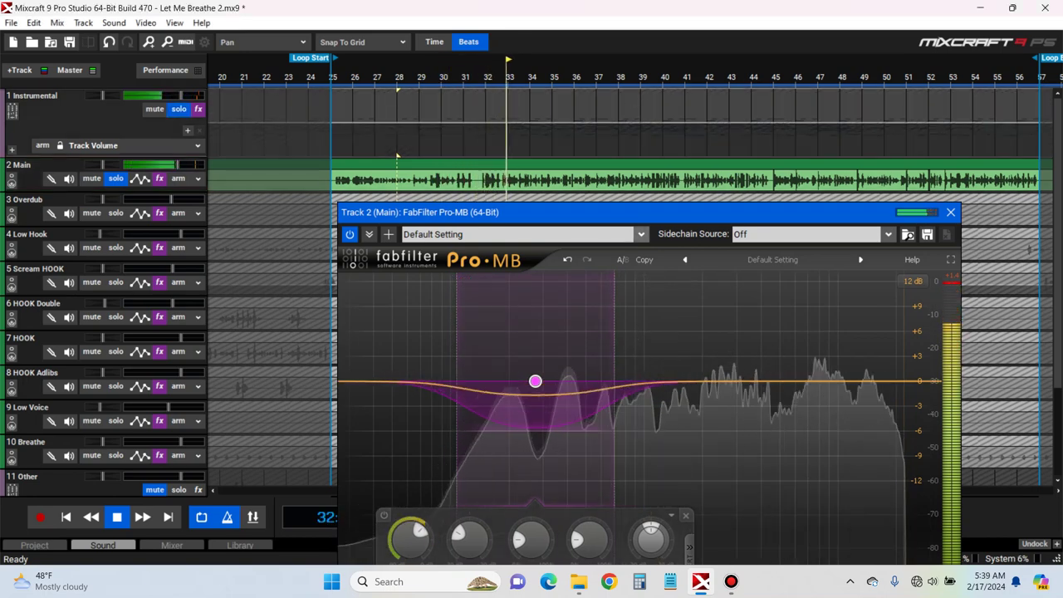
click(469, 282)
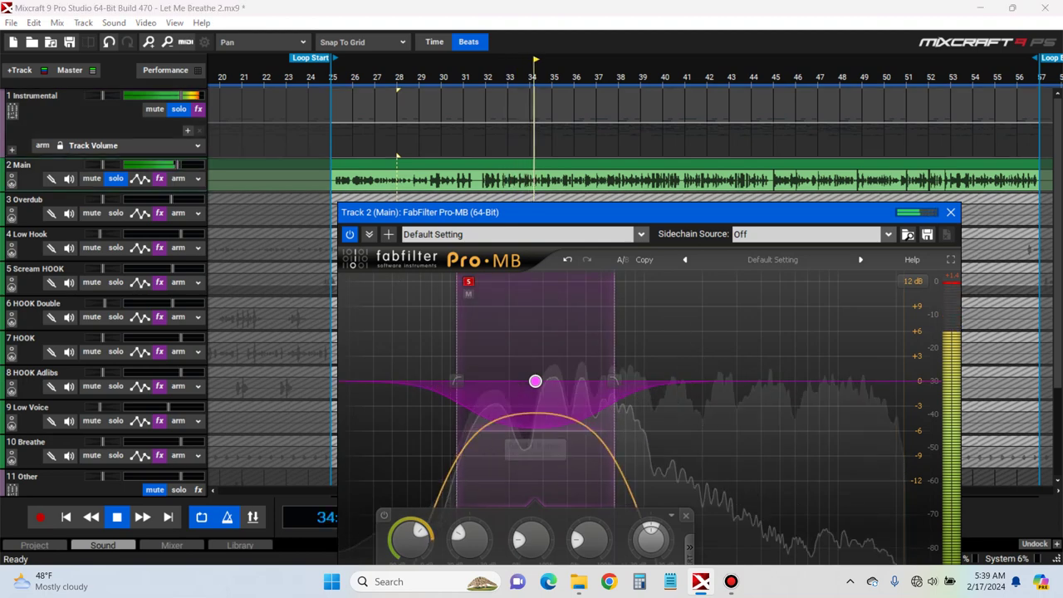
drag(534, 430, 535, 419)
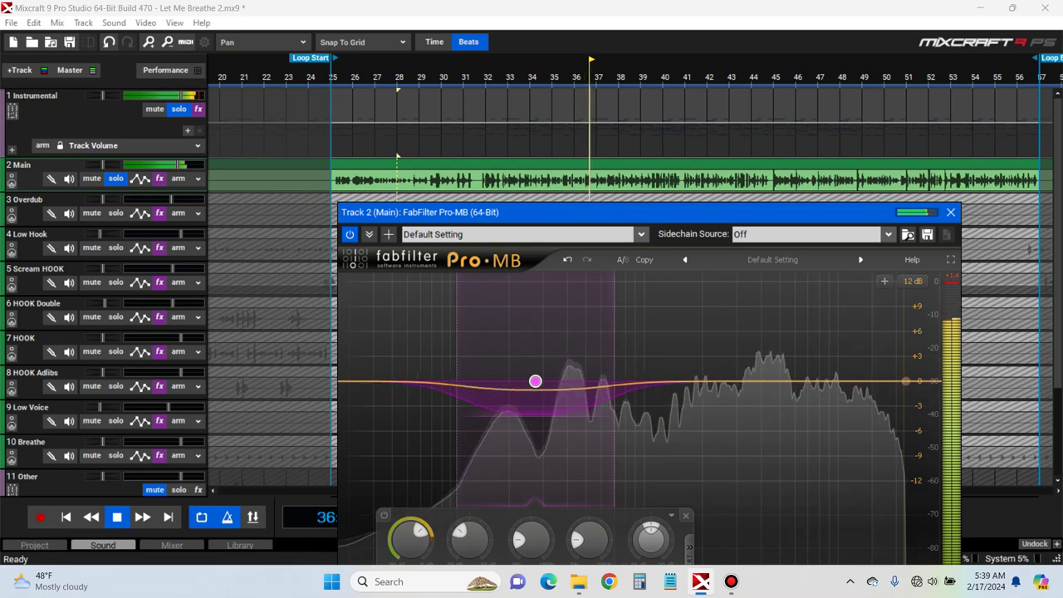
Lower the Pro-MB band's upper crossover slightly, compare the plugin bypassed and active during playback, and close it
drag(615, 383, 602, 384)
click(469, 281)
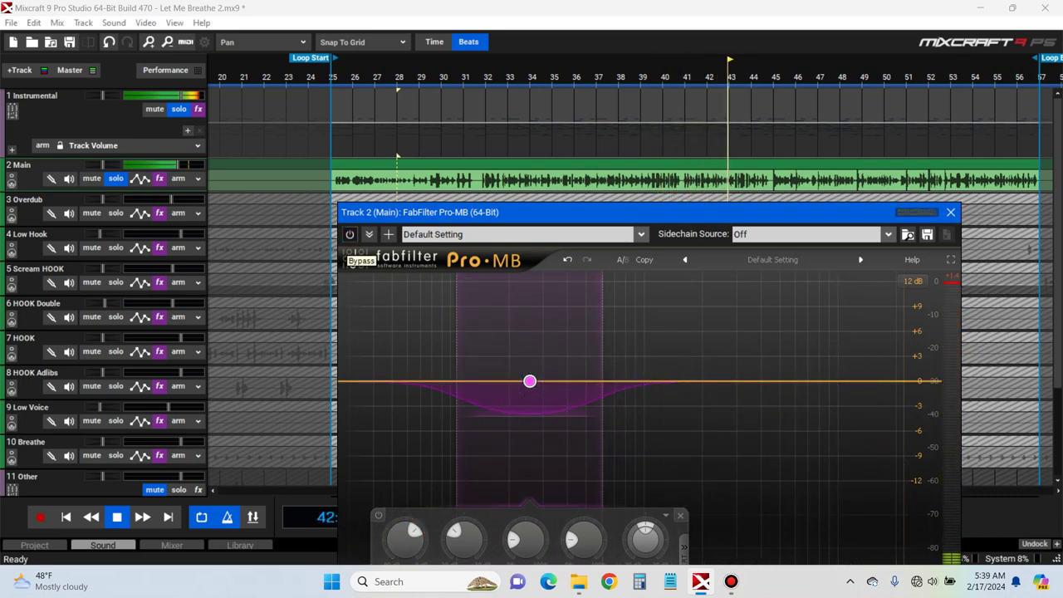
click(352, 258)
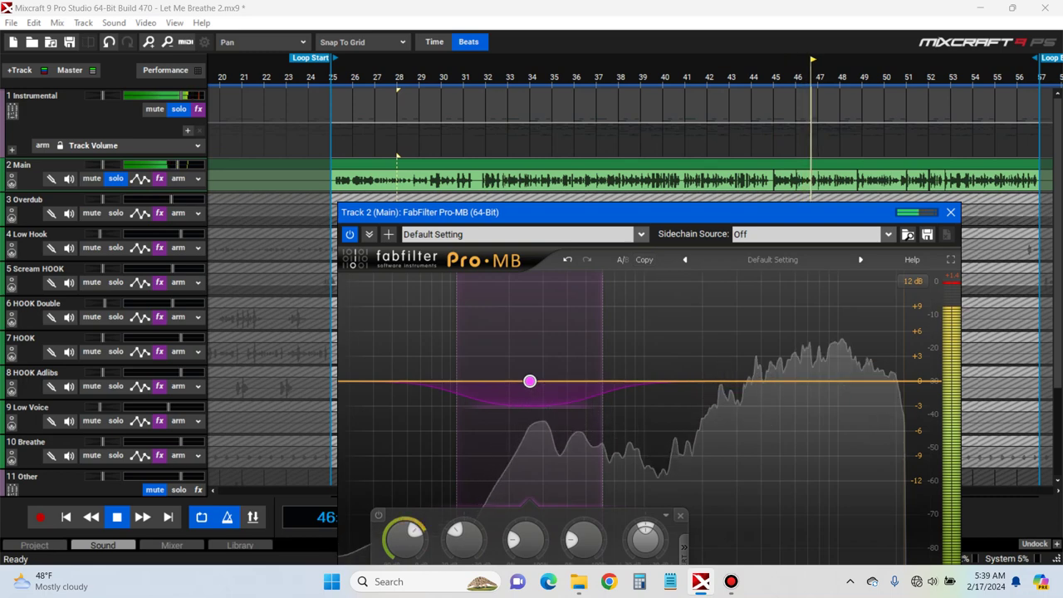
click(950, 212)
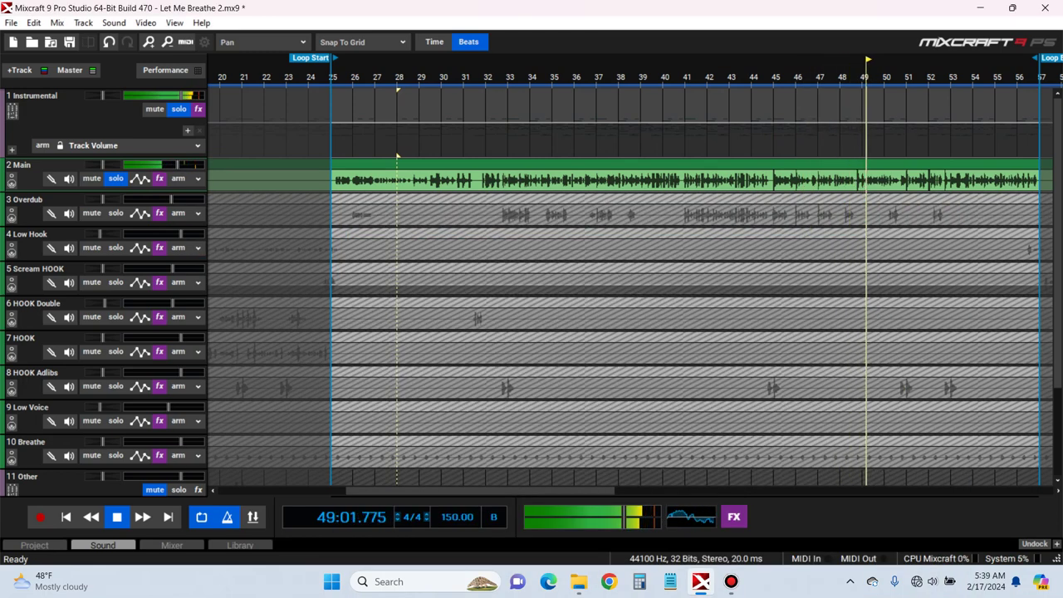
Lower the Section 6 high shelf in the Main track's TB Parametric Equalizer to 1.7 dB and save the project
click(159, 178)
click(912, 225)
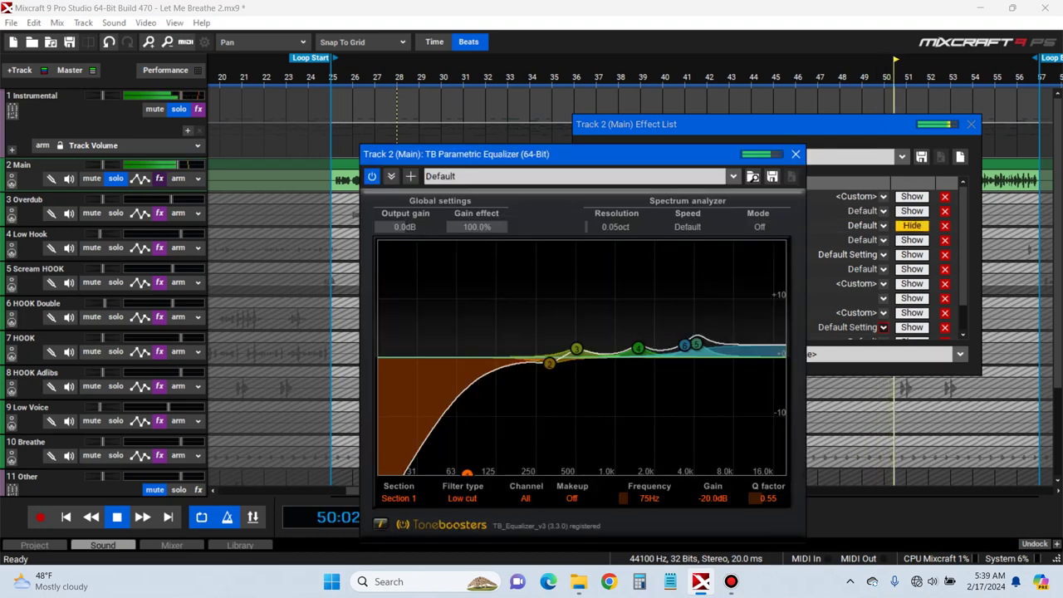
click(685, 345)
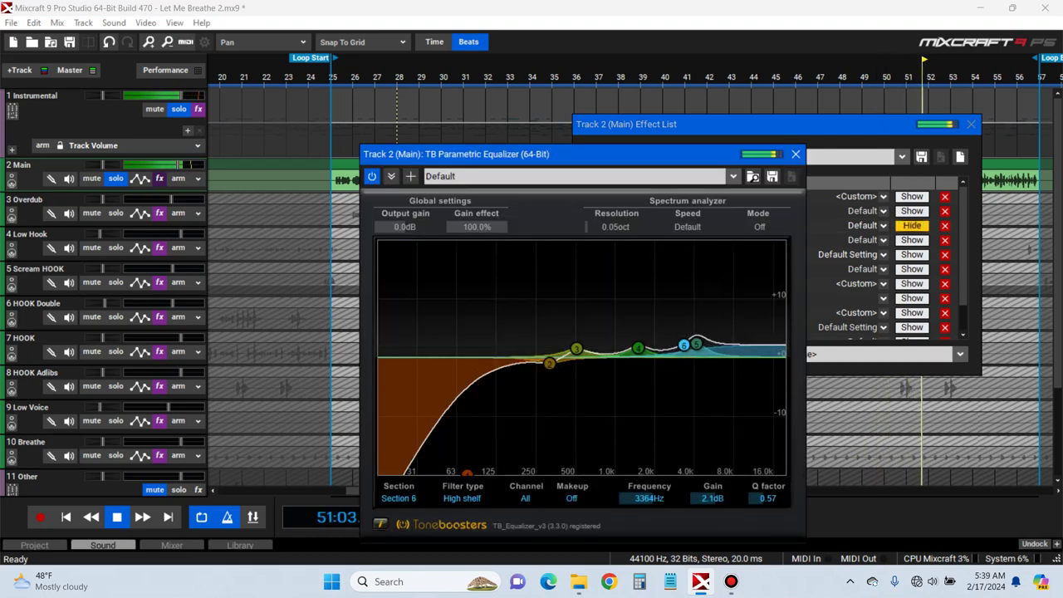
drag(684, 344, 684, 347)
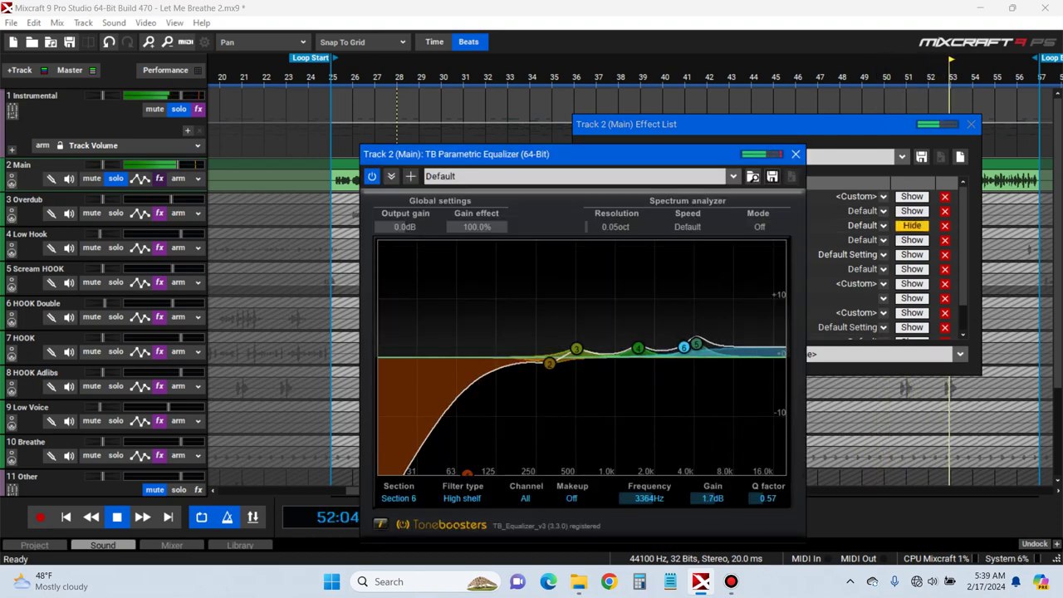
click(796, 154)
click(971, 124)
scroll(637, 314, down, 2)
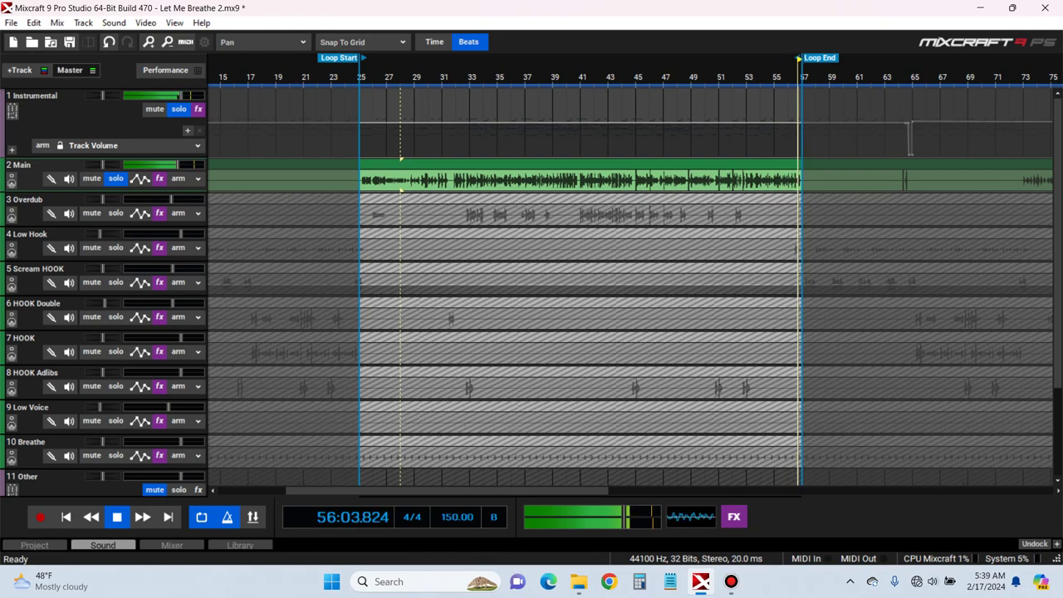
key(ctrl+s)
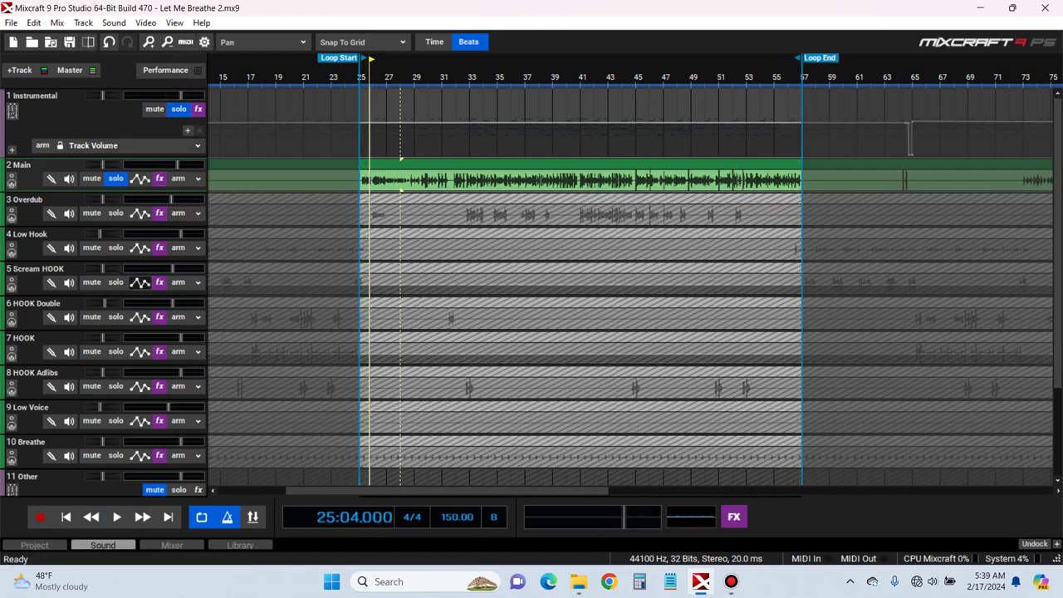
Open the Reverb track's effect list and examine the OrilRiver settings
scroll(631, 282, down, 3)
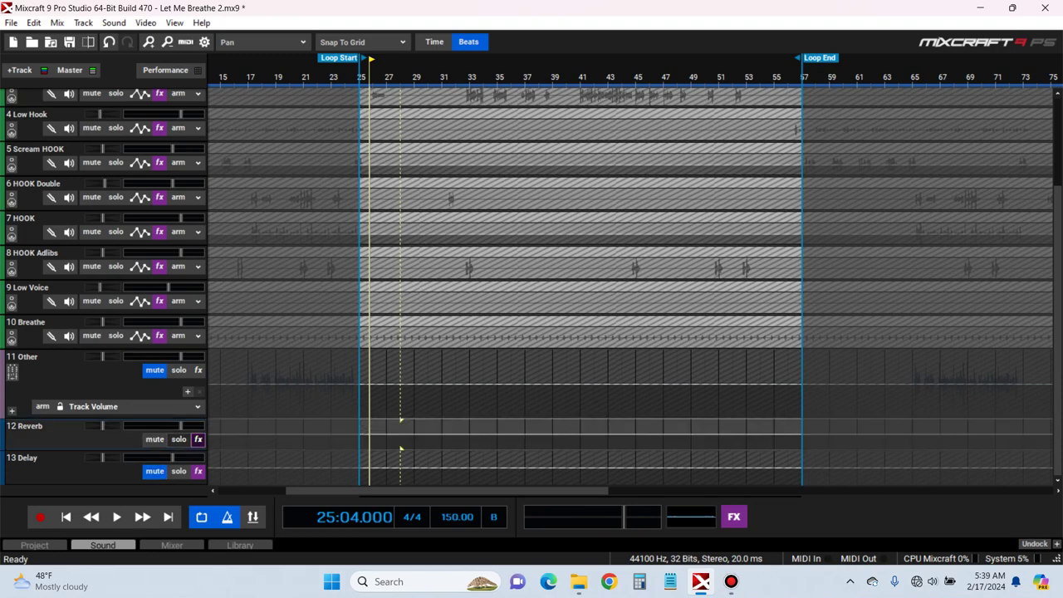
click(198, 439)
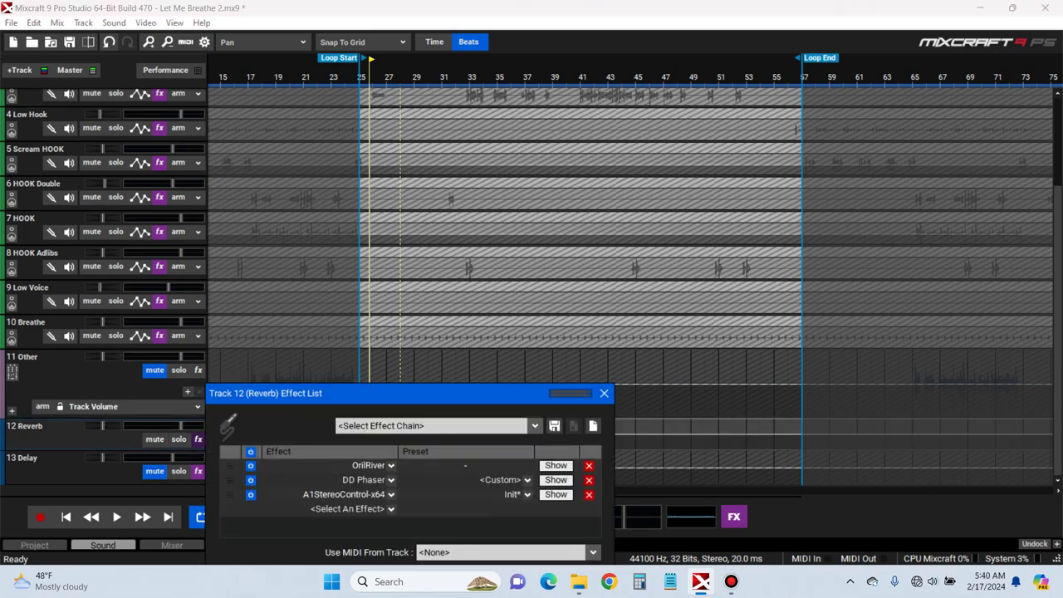
click(555, 465)
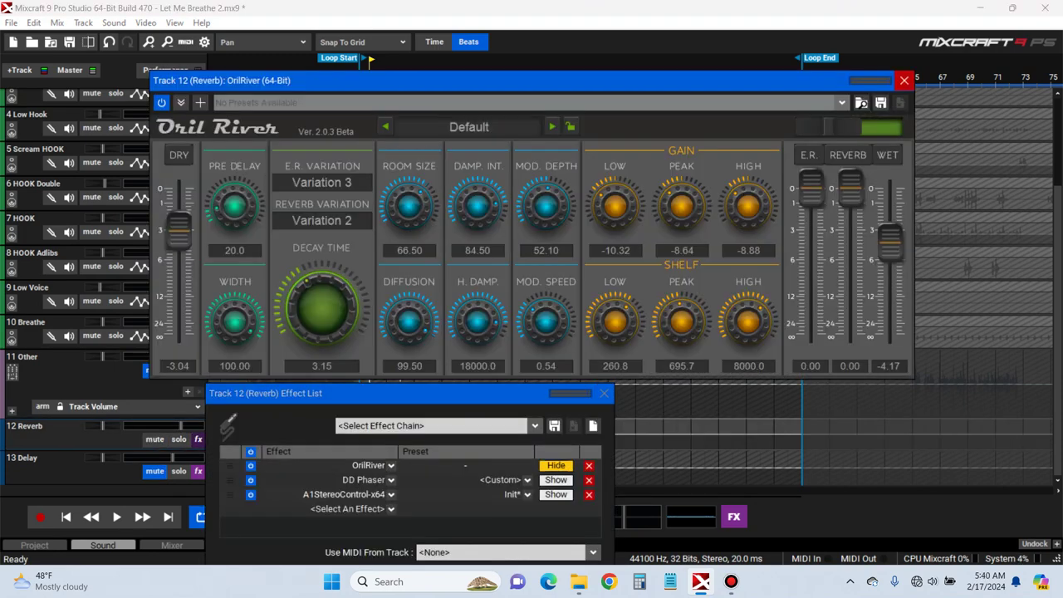
click(904, 80)
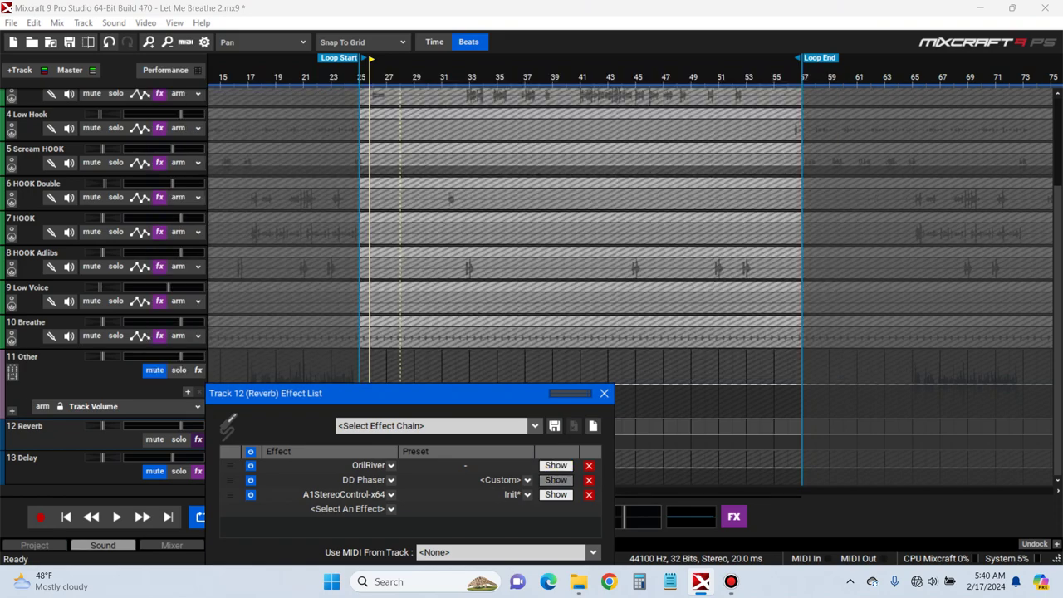
Save the Reverb track's DD Phaser settings as a new preset named Reverb 02 and close the plugin
click(556, 479)
click(721, 187)
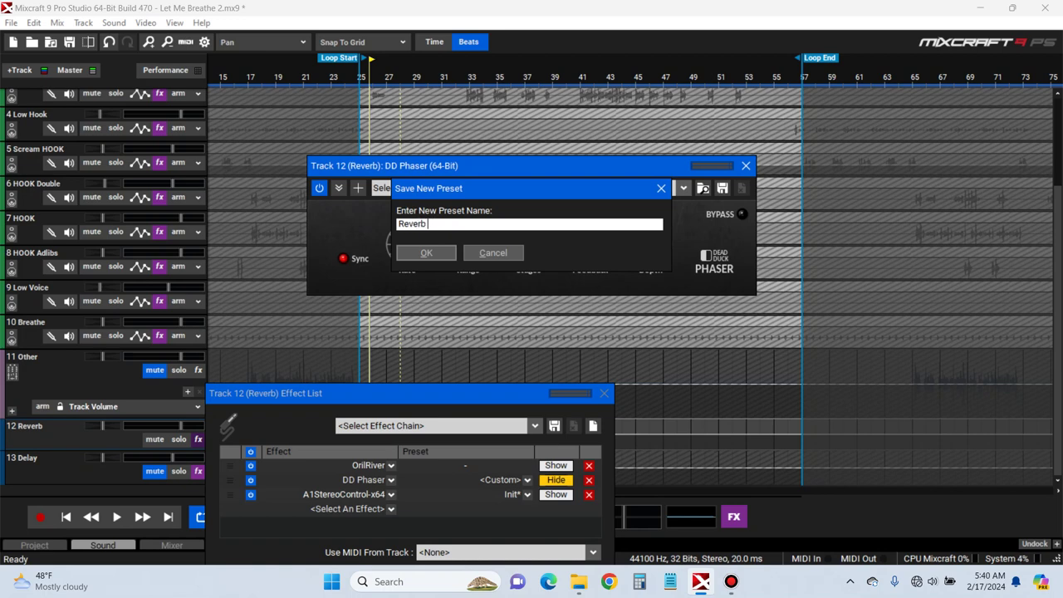
key(Return)
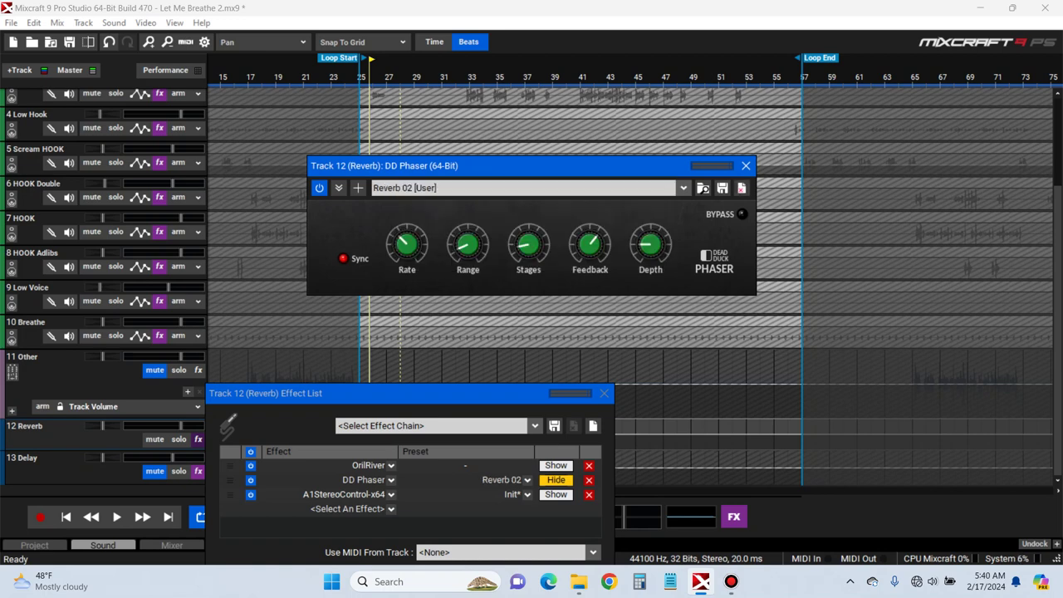
click(683, 188)
click(683, 189)
click(746, 166)
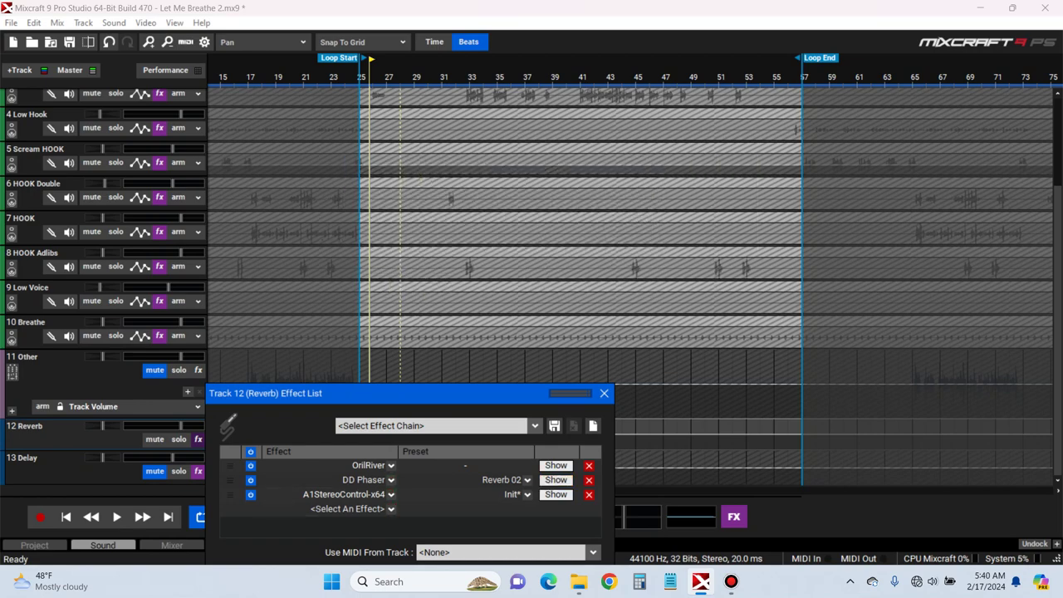
Unsolo the Instrumental, play the vocal briefly, and add FabFilter Pro-Q 3 to the end of the Reverb track's effect chain
scroll(141, 249, up, 3)
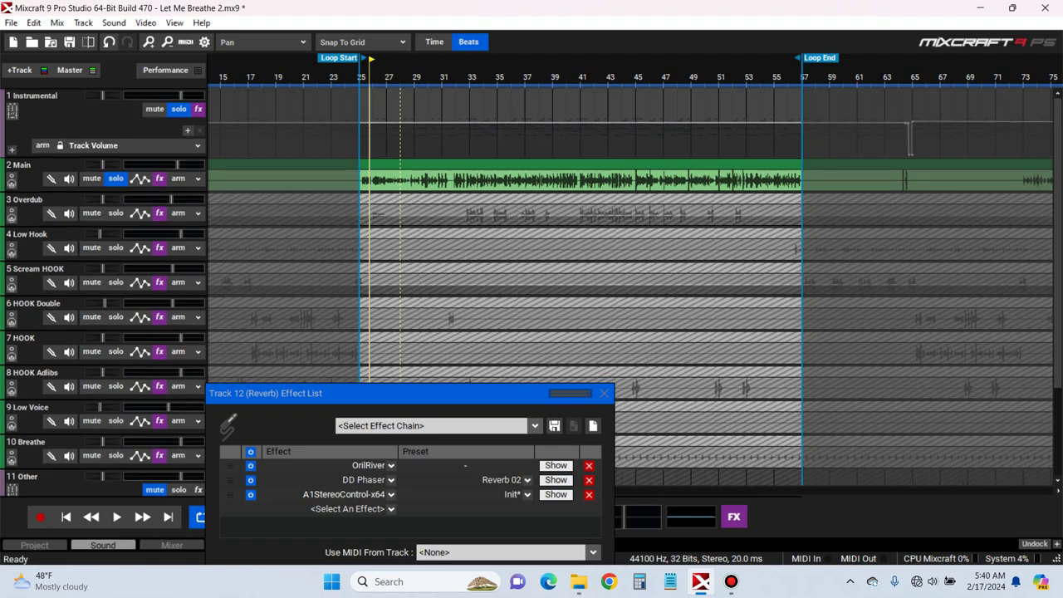
key(space)
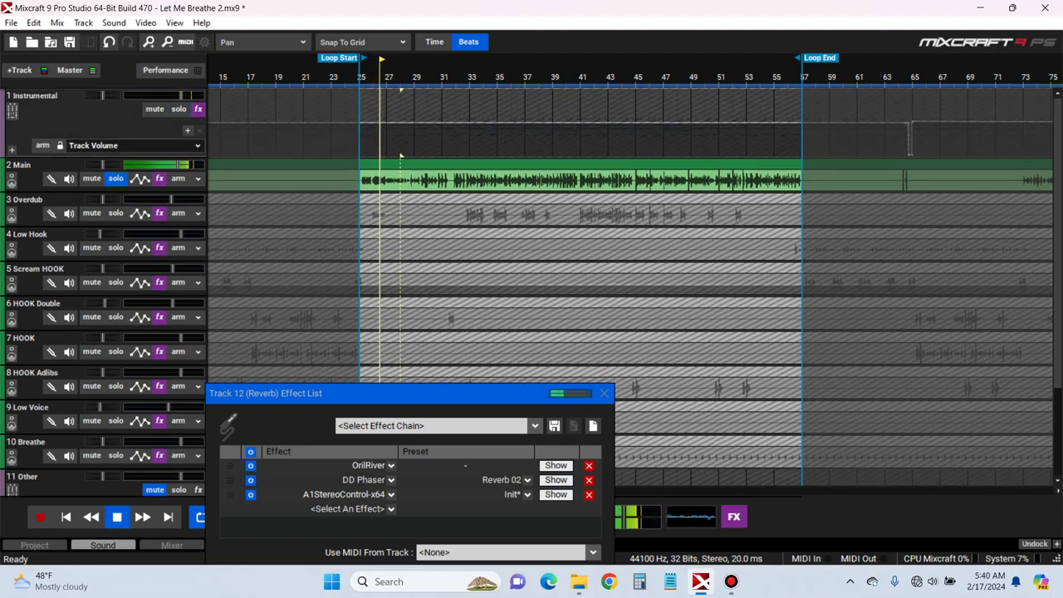
key(space)
click(391, 509)
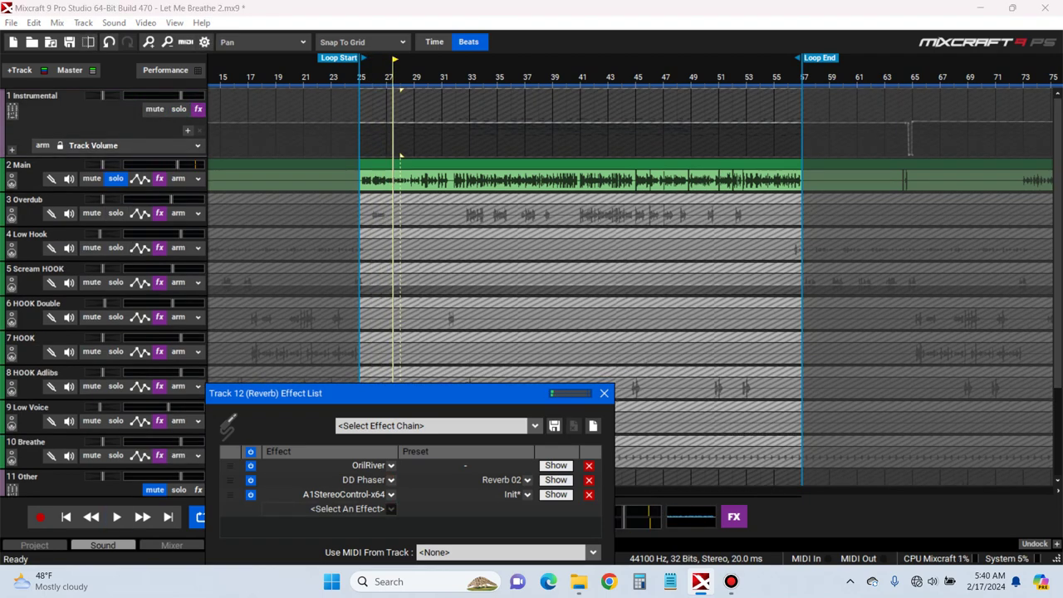
text(pro)
key(Up)
key(Up)
key(Up)
key(Up)
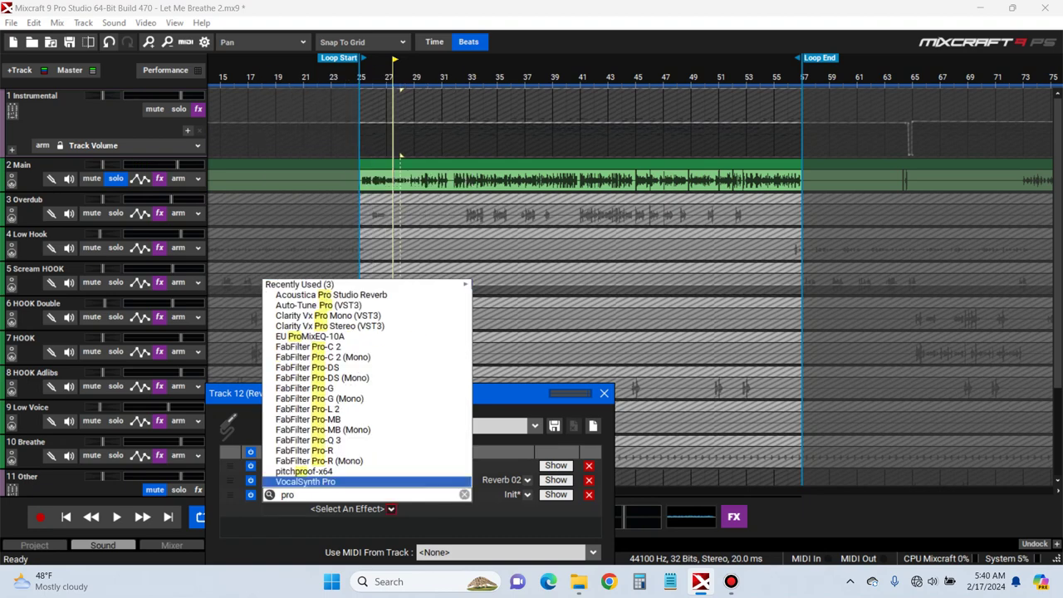
key(Up)
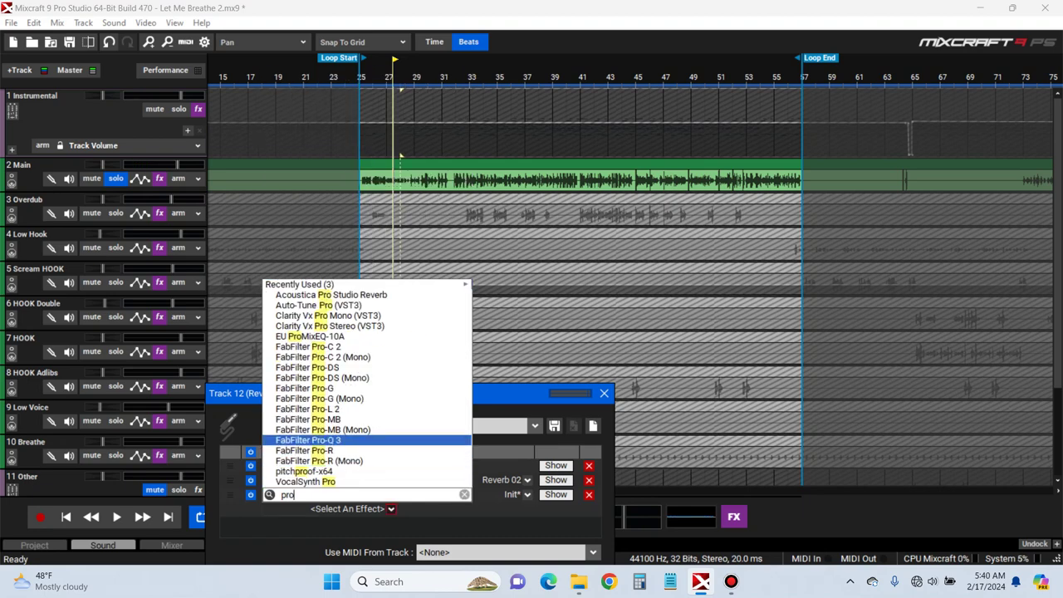
key(Return)
Load the Low Cut preset in Pro-Q 3 during playback and raise the cutoff to about 243 Hz
key(space)
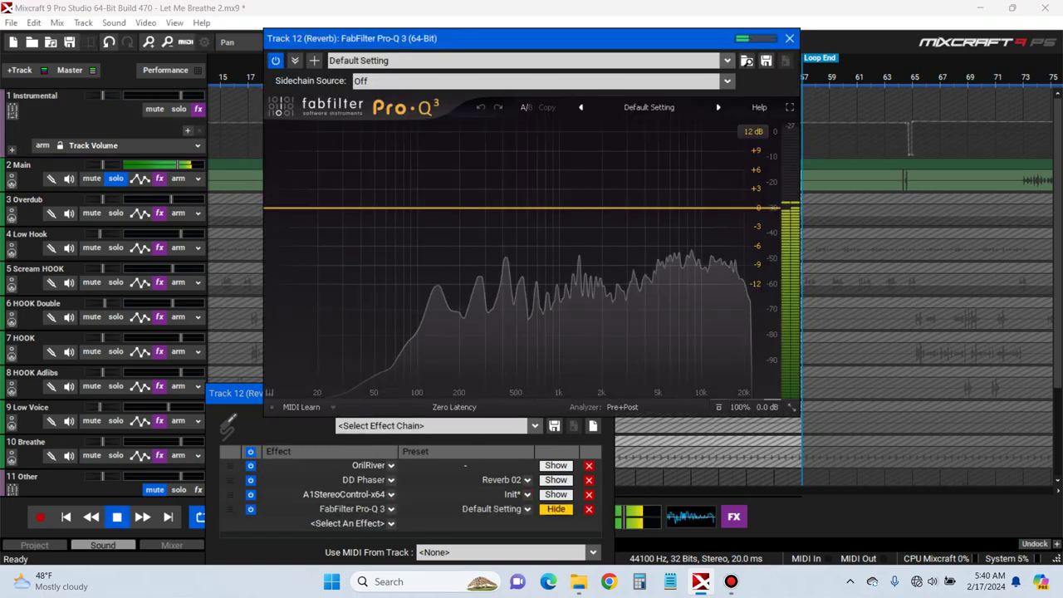
click(650, 107)
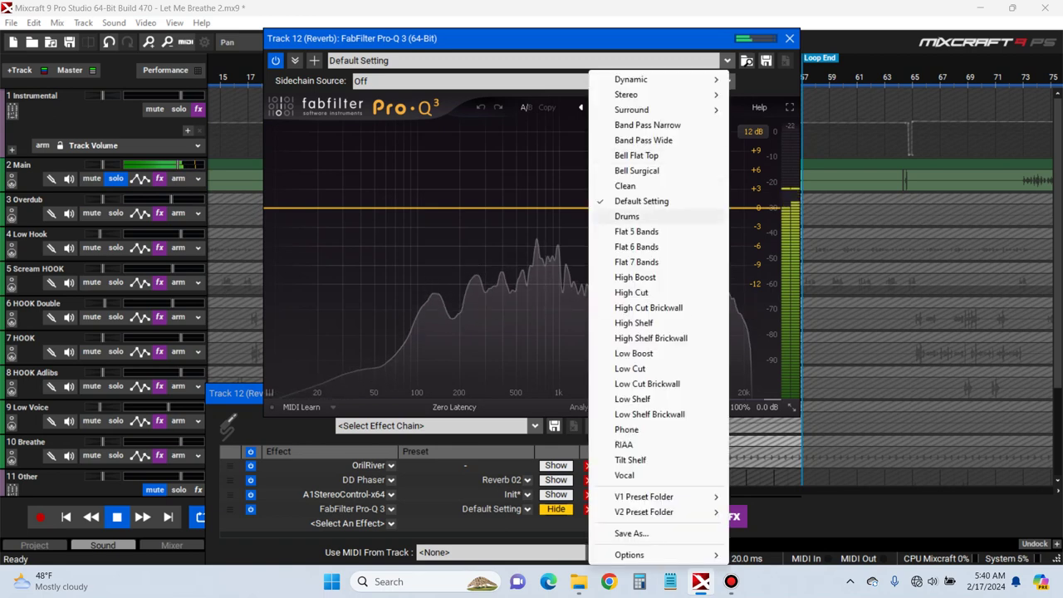
click(649, 369)
drag(375, 208, 472, 214)
key(space)
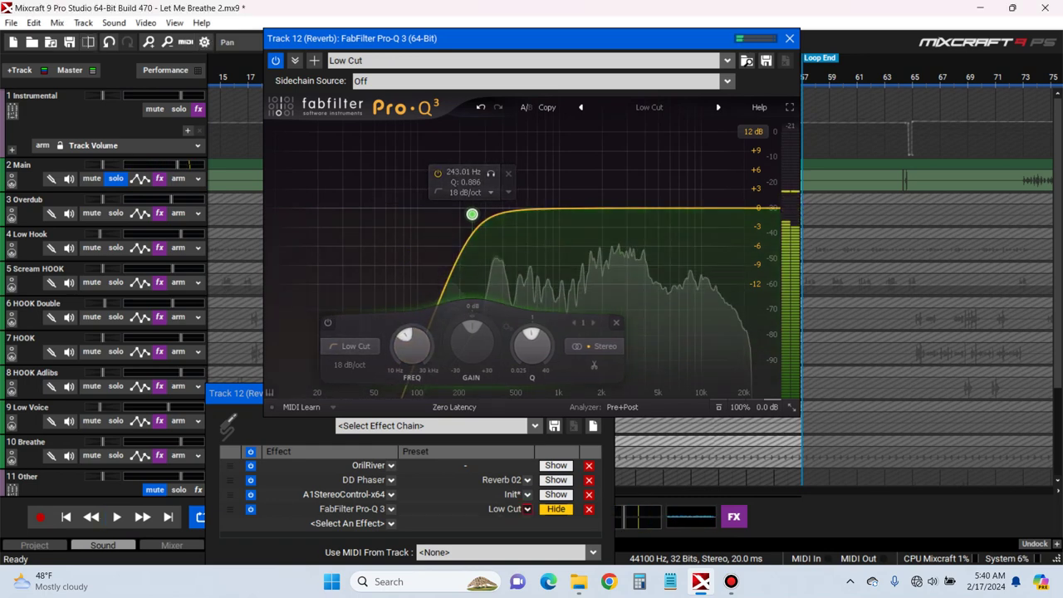
Open A1StereoControl on the Reverb track, clear away the Pro-Q 3 and effect list windows, and play from bar 25
click(555, 494)
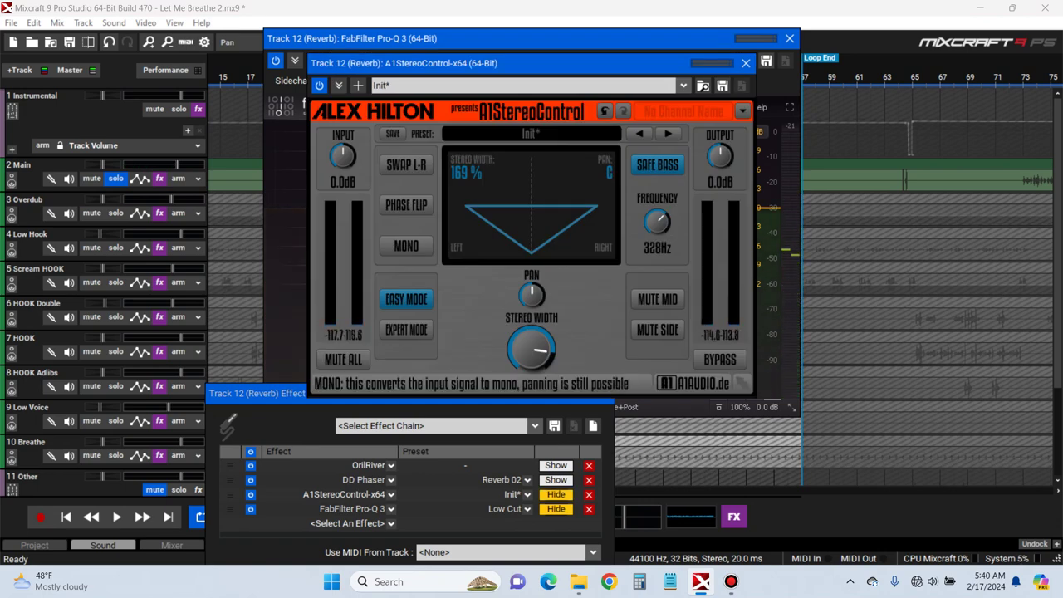
click(790, 39)
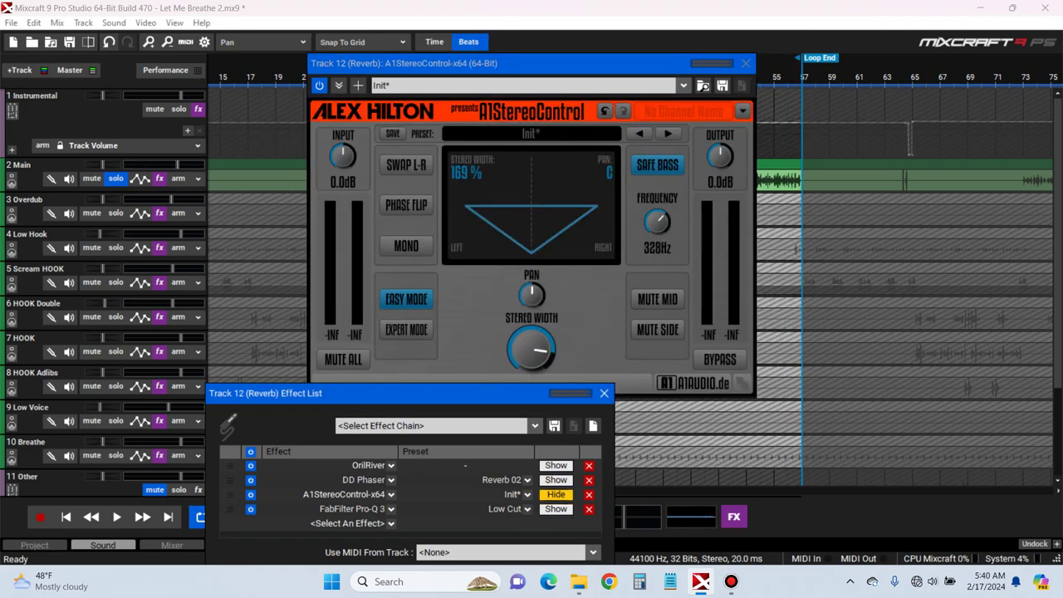
drag(532, 63, 664, 239)
drag(415, 394, 414, 393)
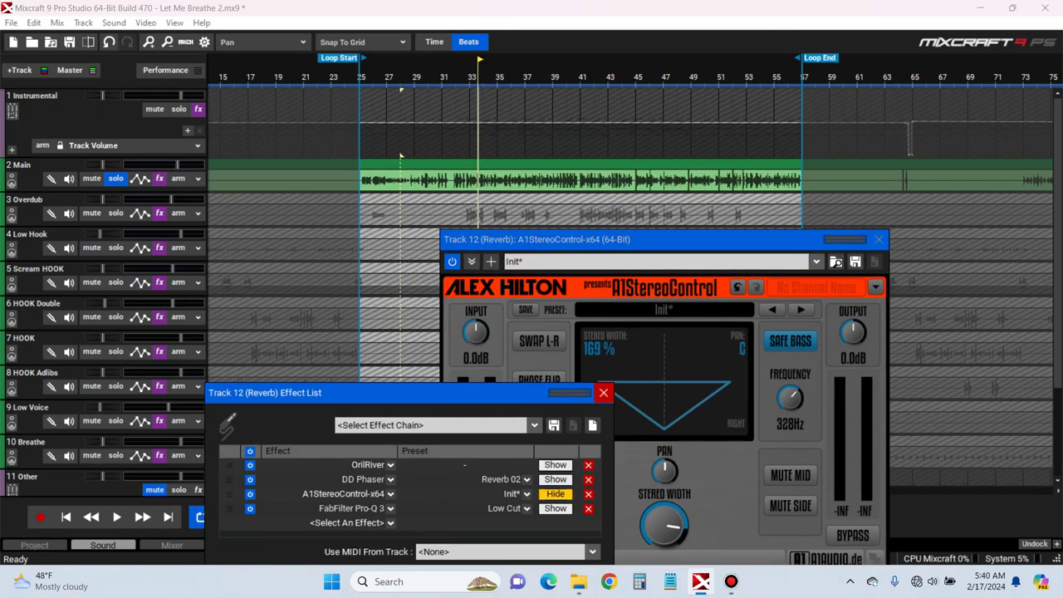
click(604, 392)
key(Home)
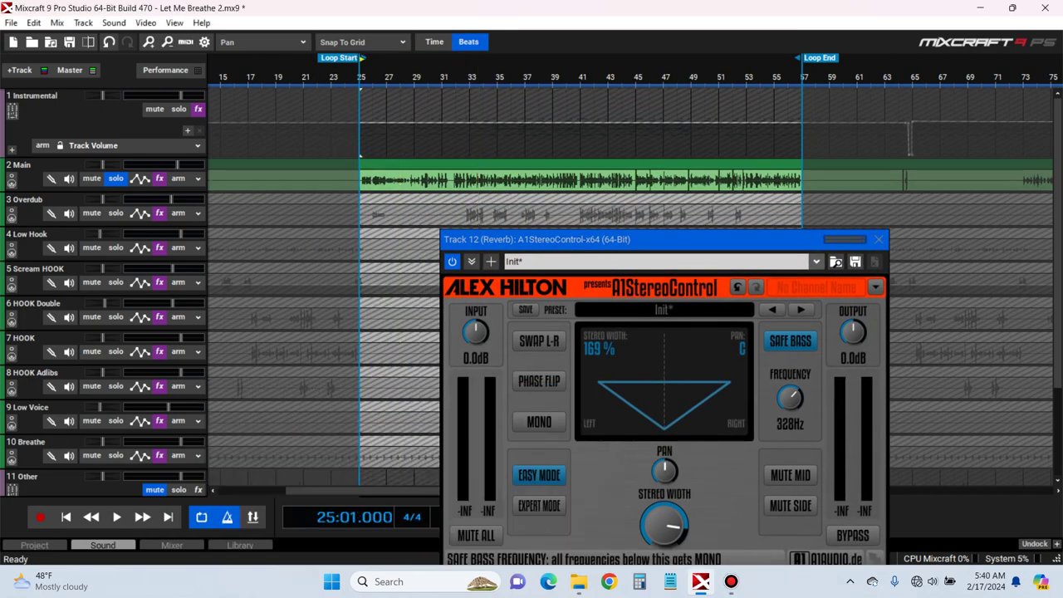
key(space)
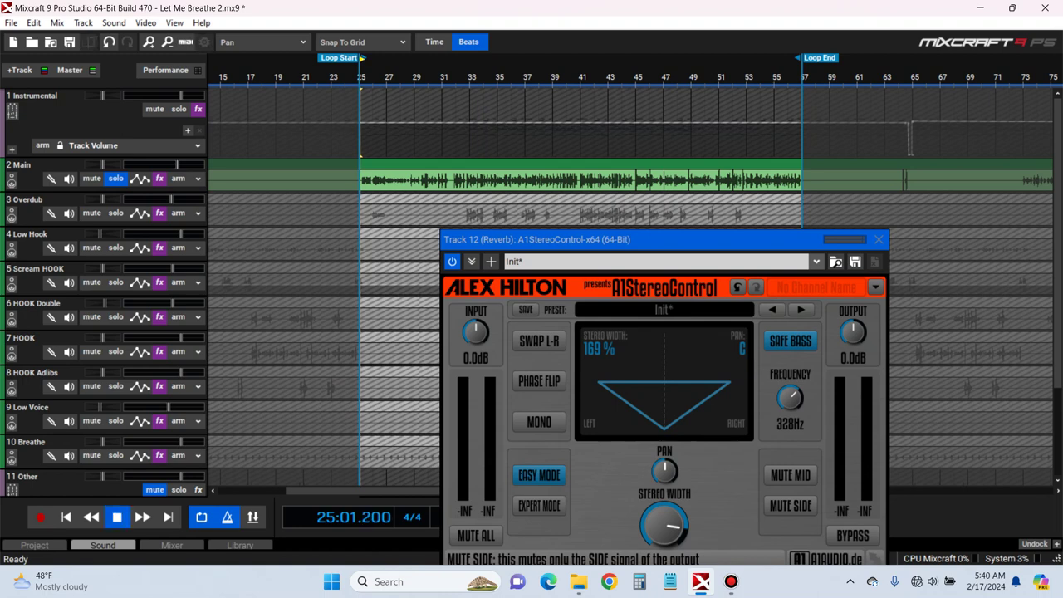
Solo the Reverb track, compare A1StereoControl with the mid signal muted and unmuted, and return to the Reverb effect list
click(790, 475)
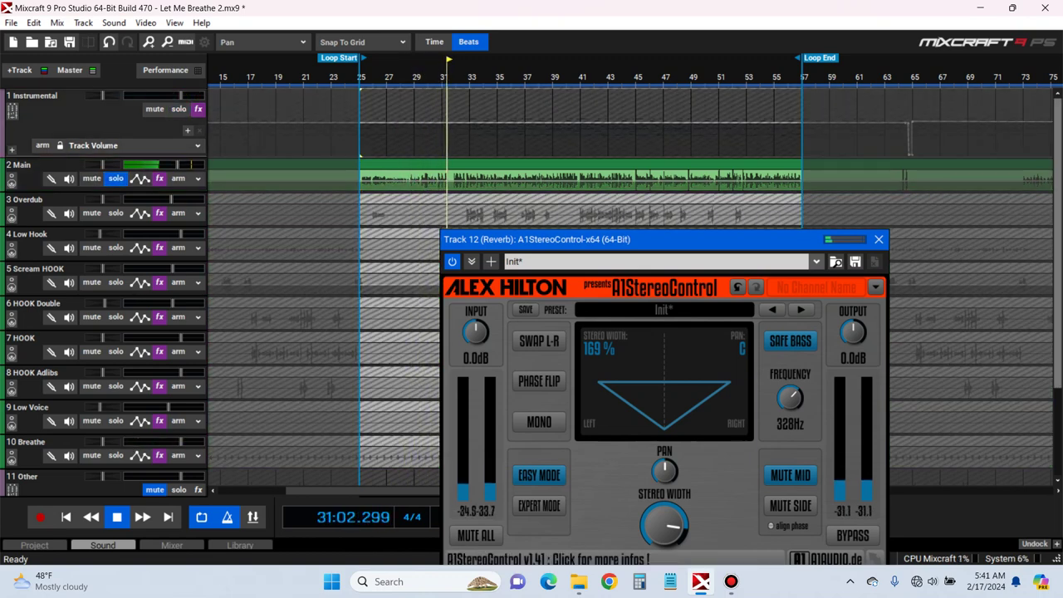
drag(1057, 332, 1057, 420)
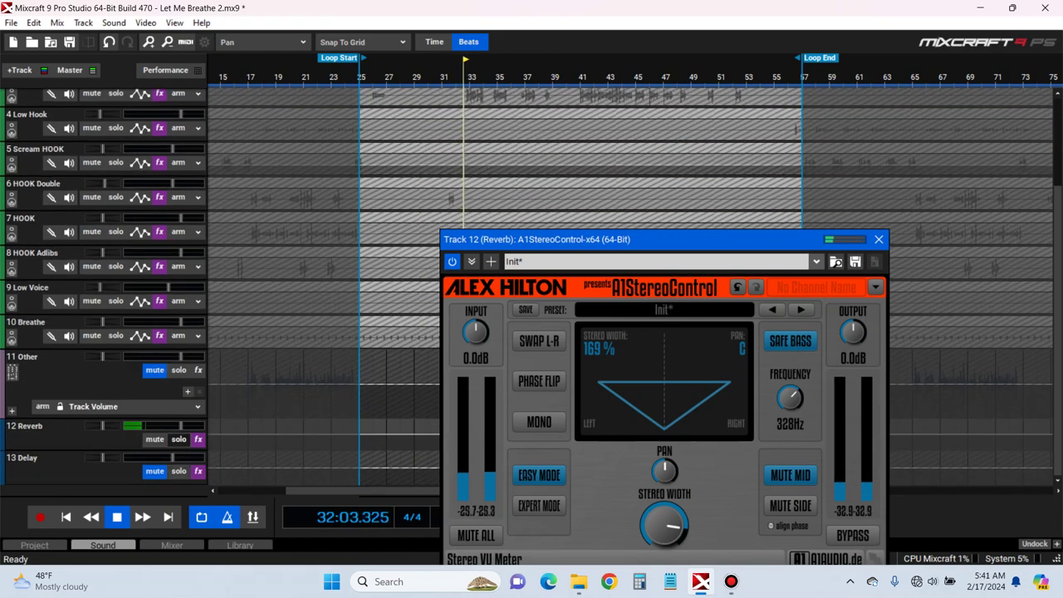
click(178, 439)
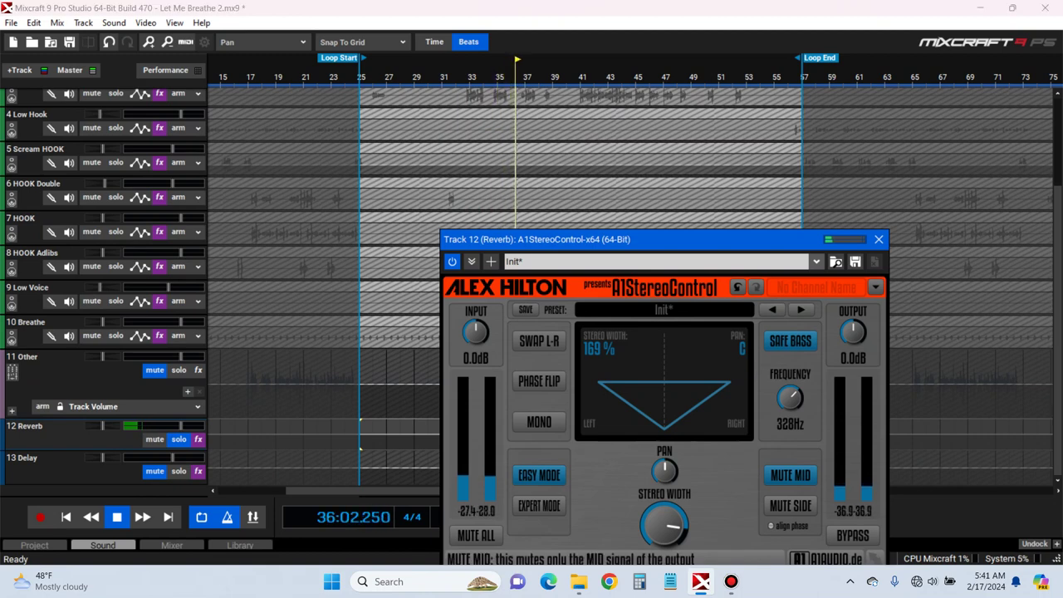
click(790, 475)
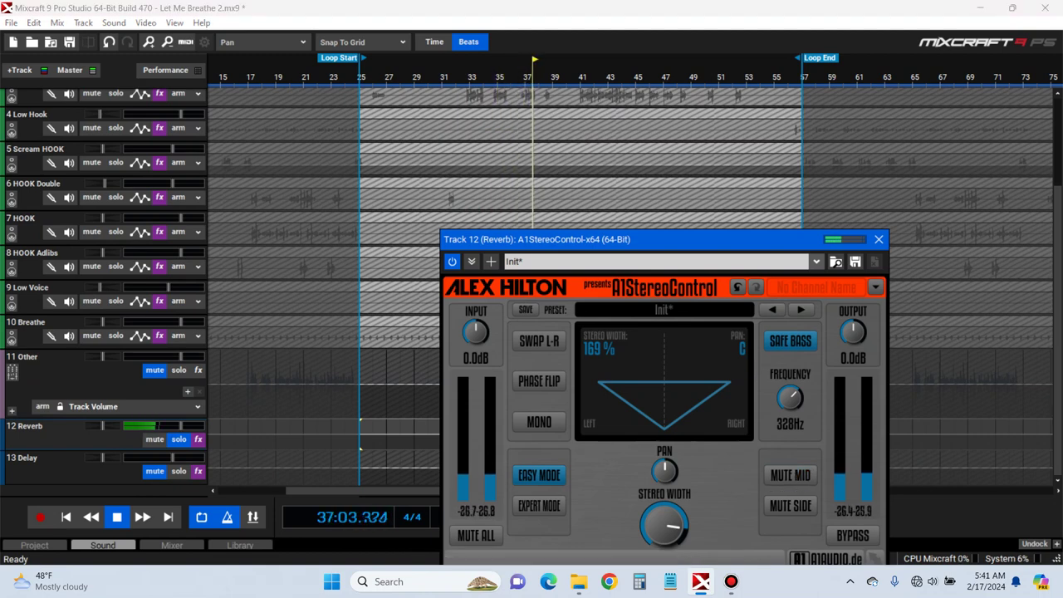
click(790, 475)
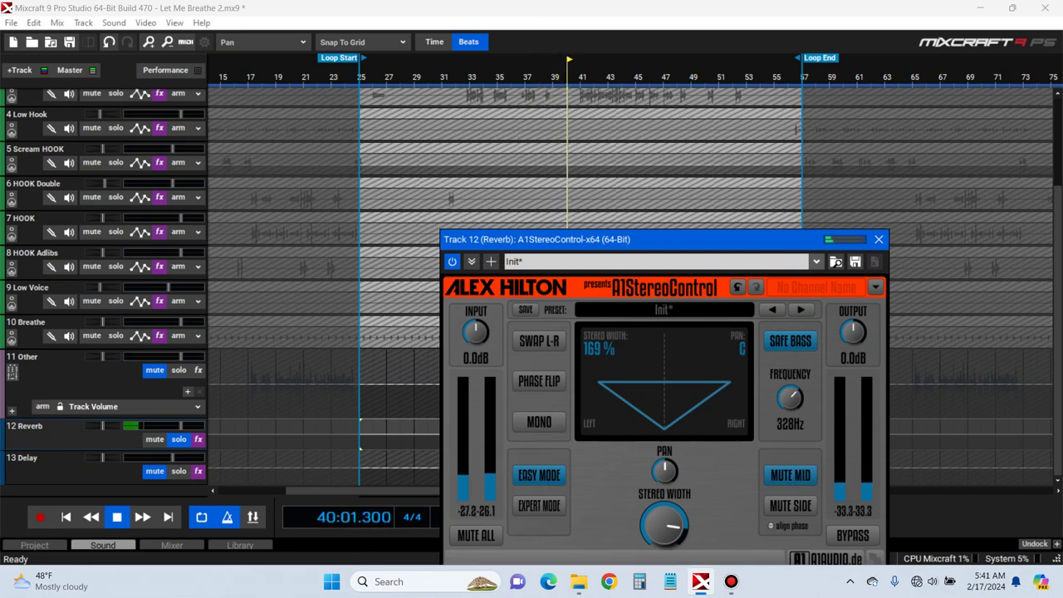
click(790, 475)
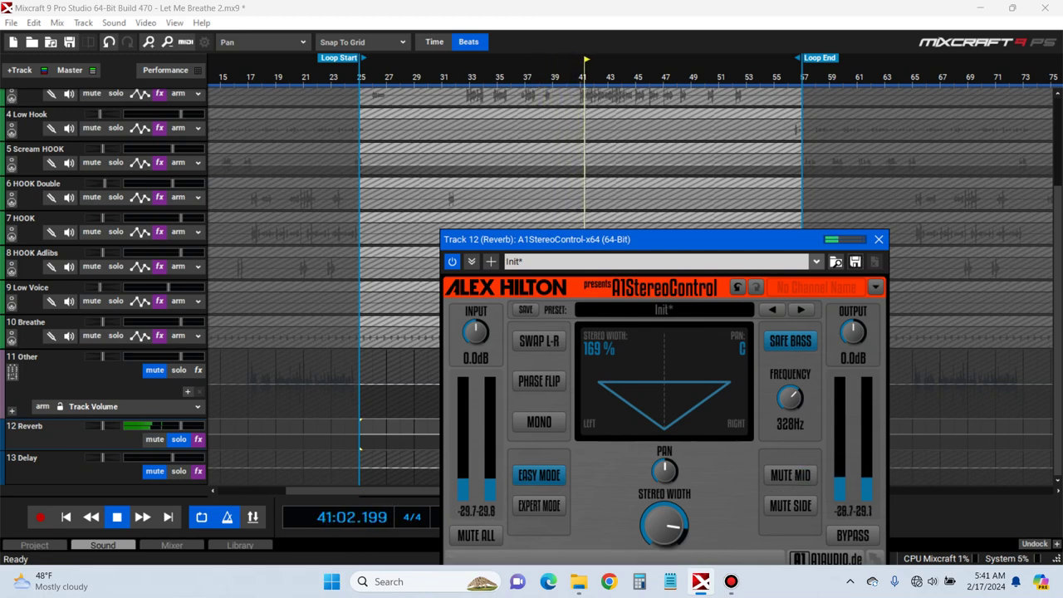
click(879, 239)
key(space)
click(197, 439)
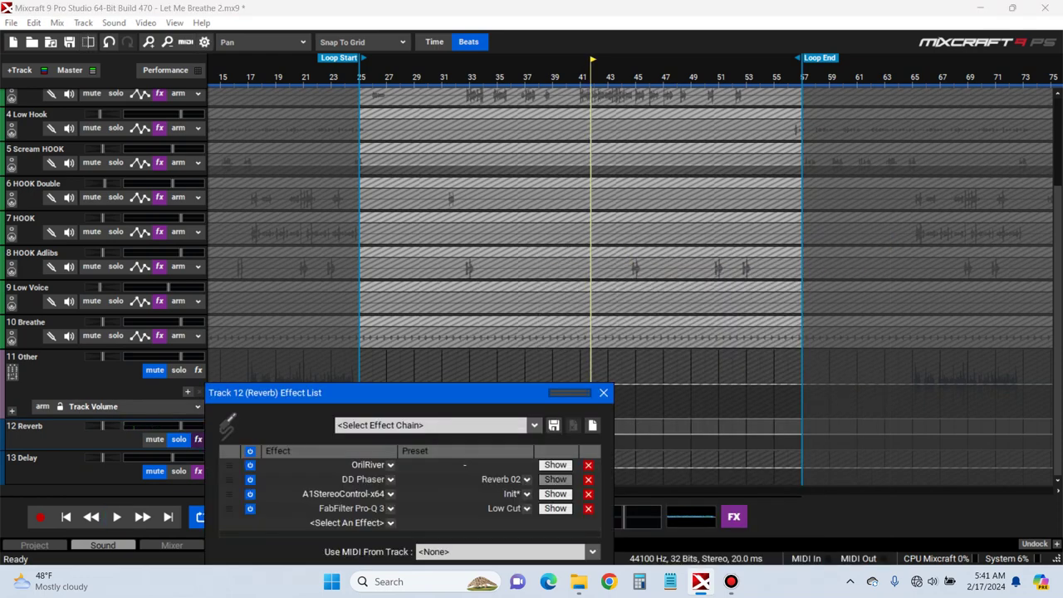
Add a Mid-only bell cut of about -3.8 dB at about 566 Hz in the Reverb track's Pro-Q 3
click(555, 508)
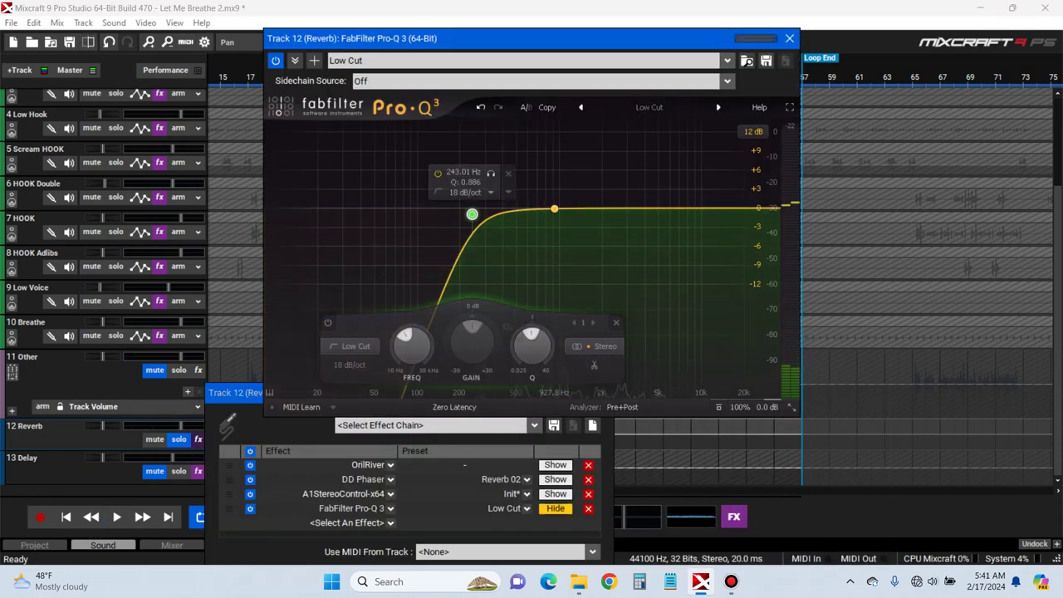
double_click(556, 224)
drag(556, 223, 556, 231)
right_click(557, 232)
mouse_move(611, 325)
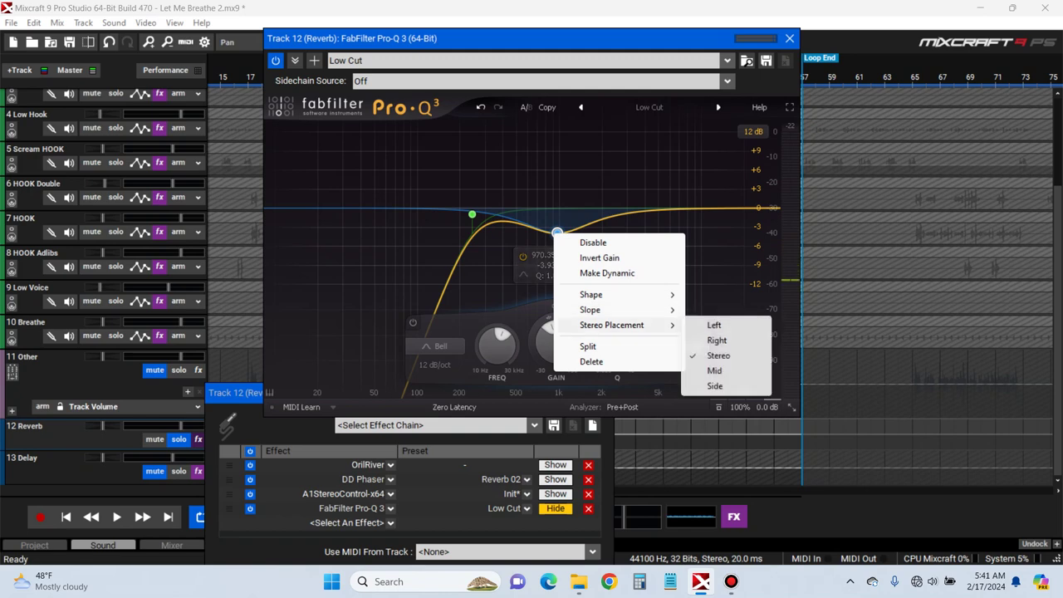
click(714, 371)
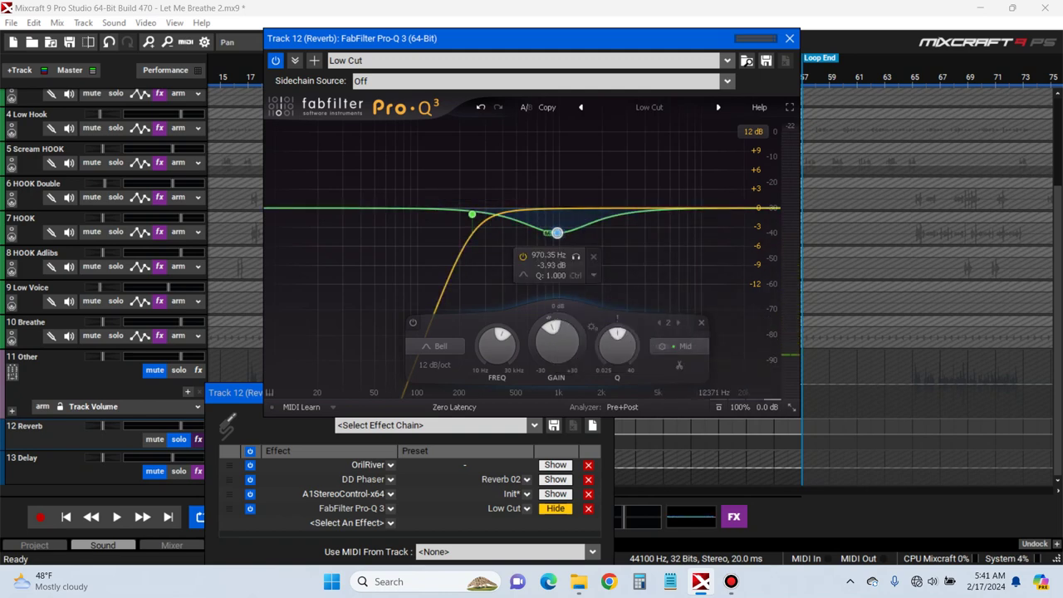
drag(557, 232, 523, 233)
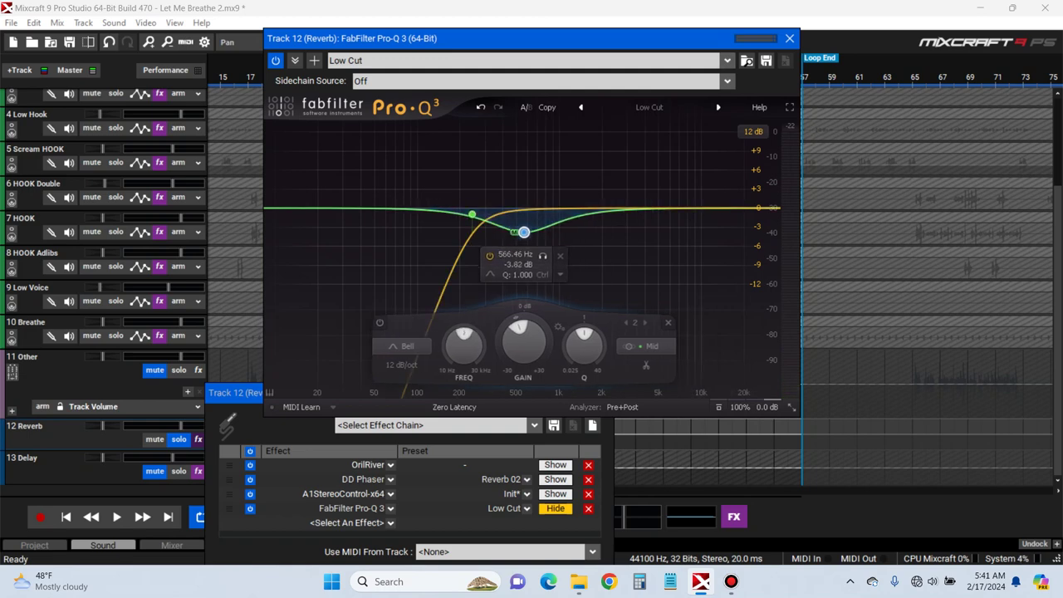
During playback, add a Side-only bell boost of about 3 dB near 1187 Hz in Pro-Q 3 and audition that band alone
drag(532, 38, 577, 190)
key(space)
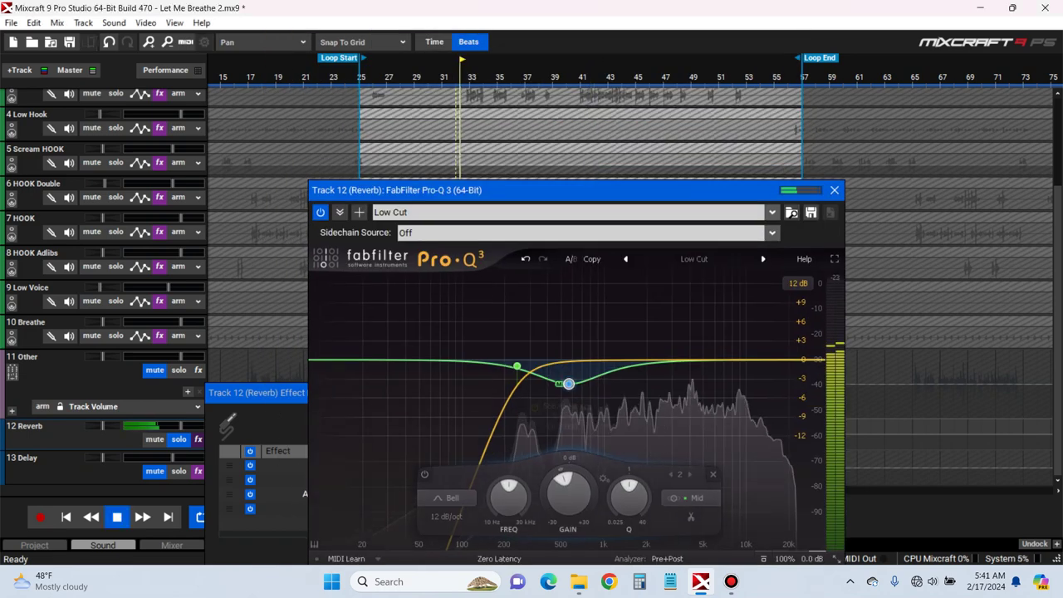
drag(568, 384, 581, 343)
right_click(585, 342)
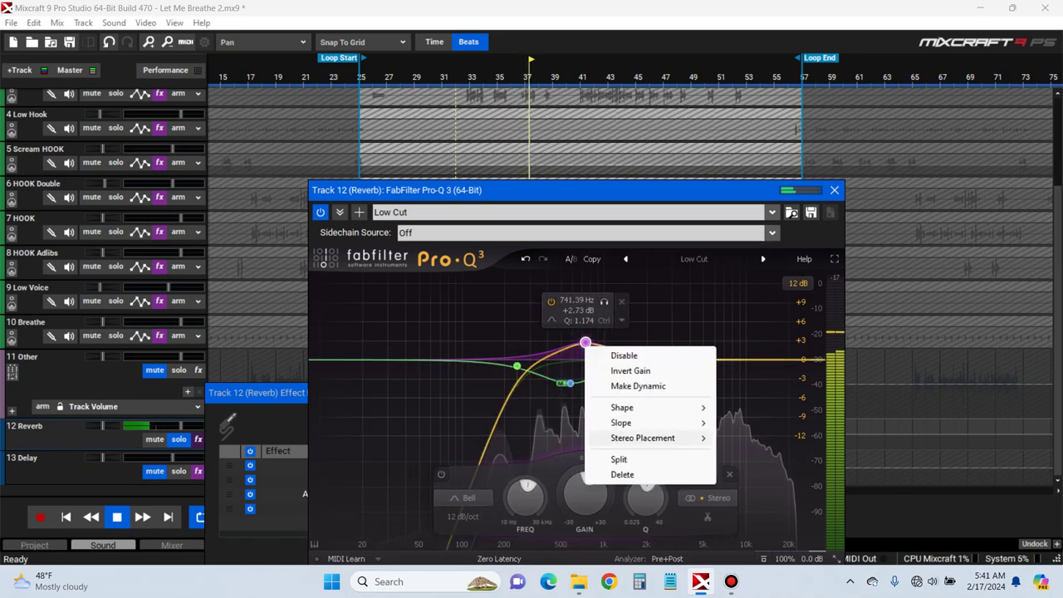
mouse_move(643, 437)
click(749, 498)
drag(586, 342, 614, 341)
click(632, 299)
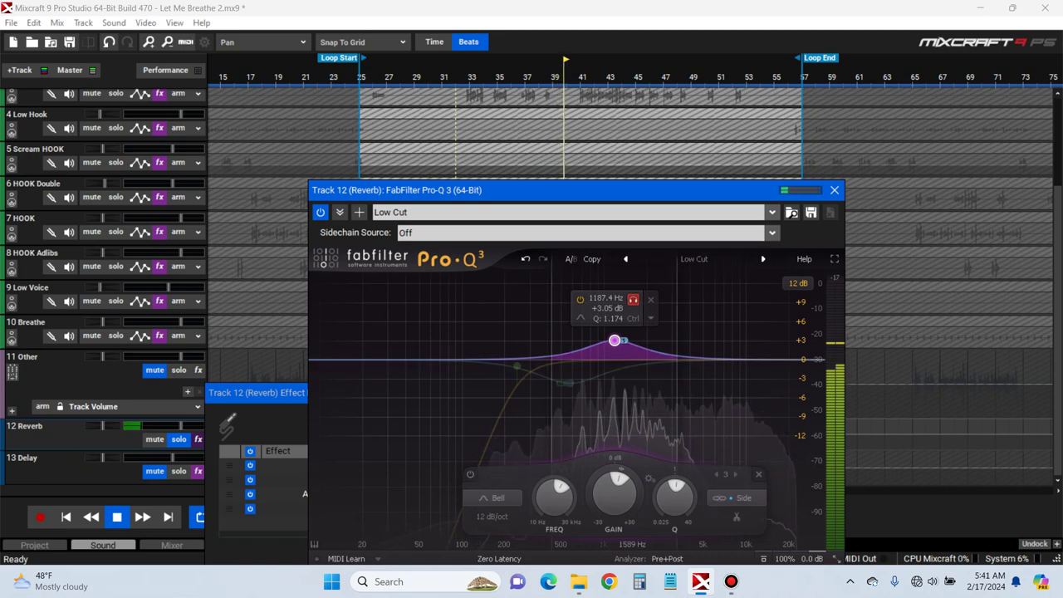
Unsolo the Reverb track, compare playback with Pro-Q 3 bypassed and enabled, and close the Reverb effect windows
click(179, 440)
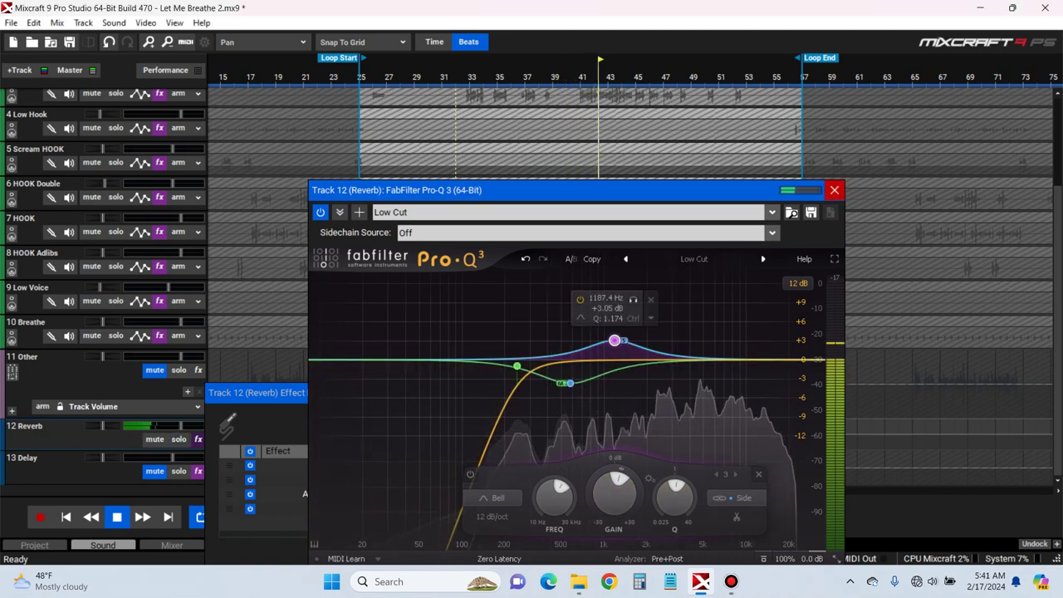
mouse_move(517, 366)
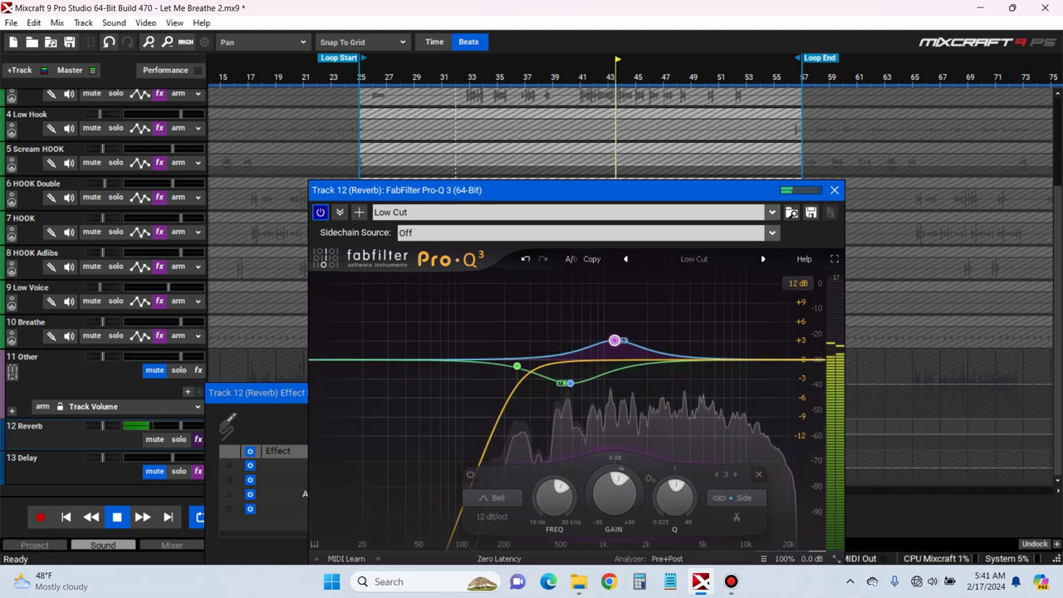
click(320, 212)
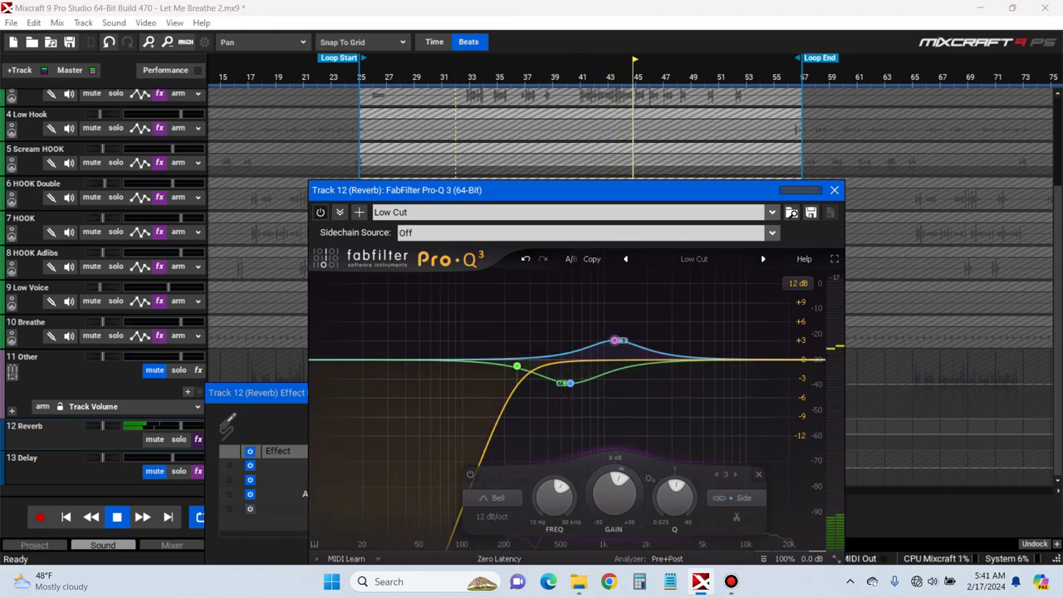
click(321, 213)
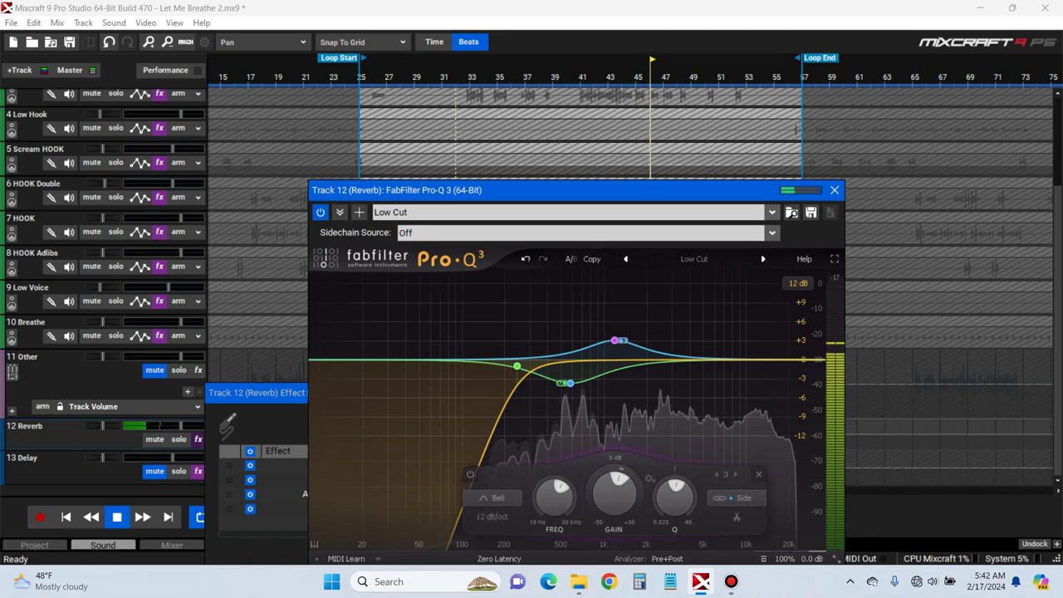
key(space)
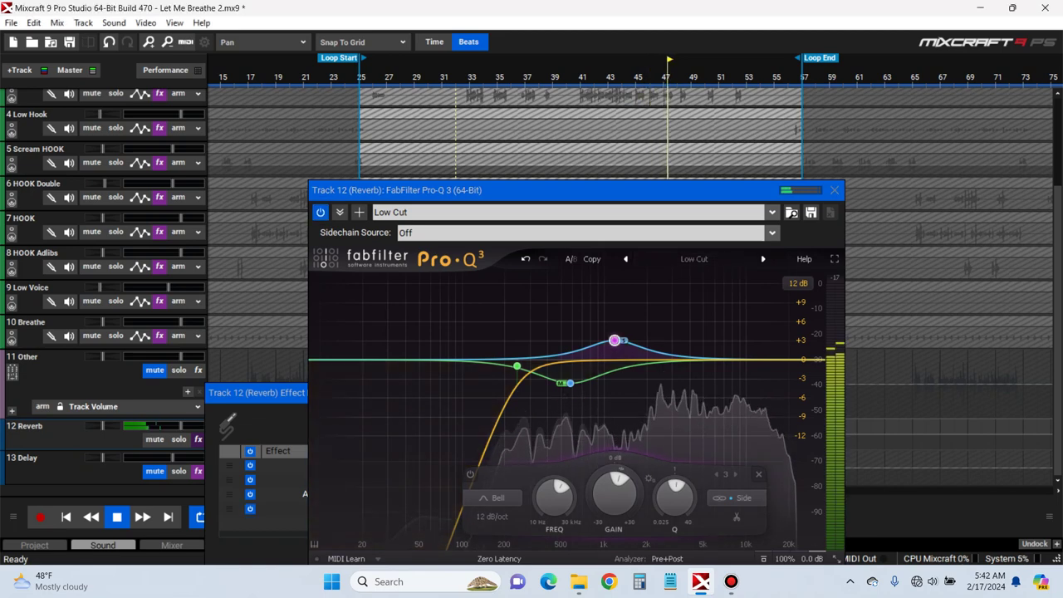
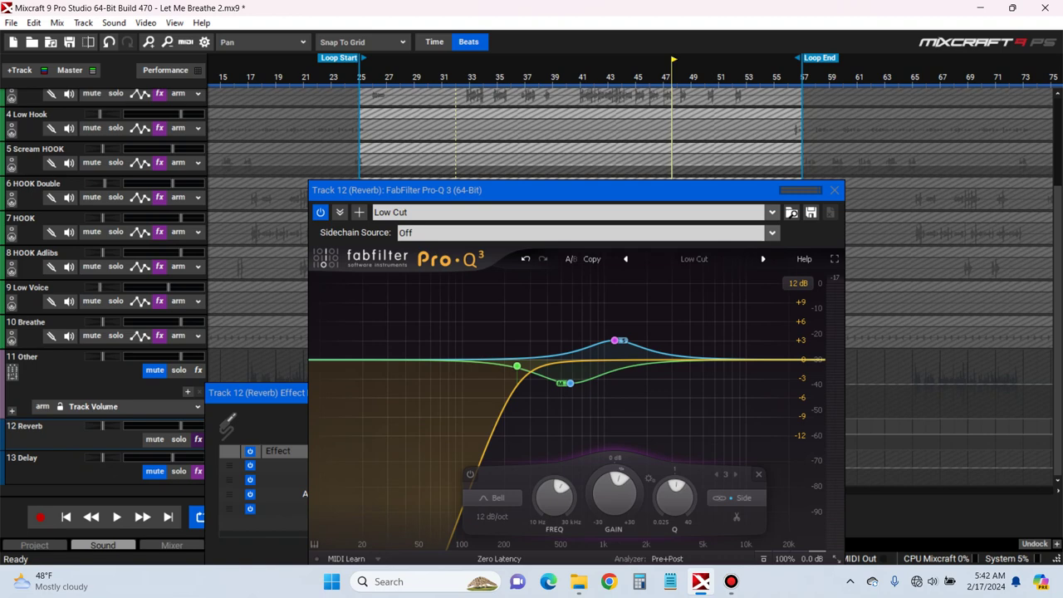
click(834, 190)
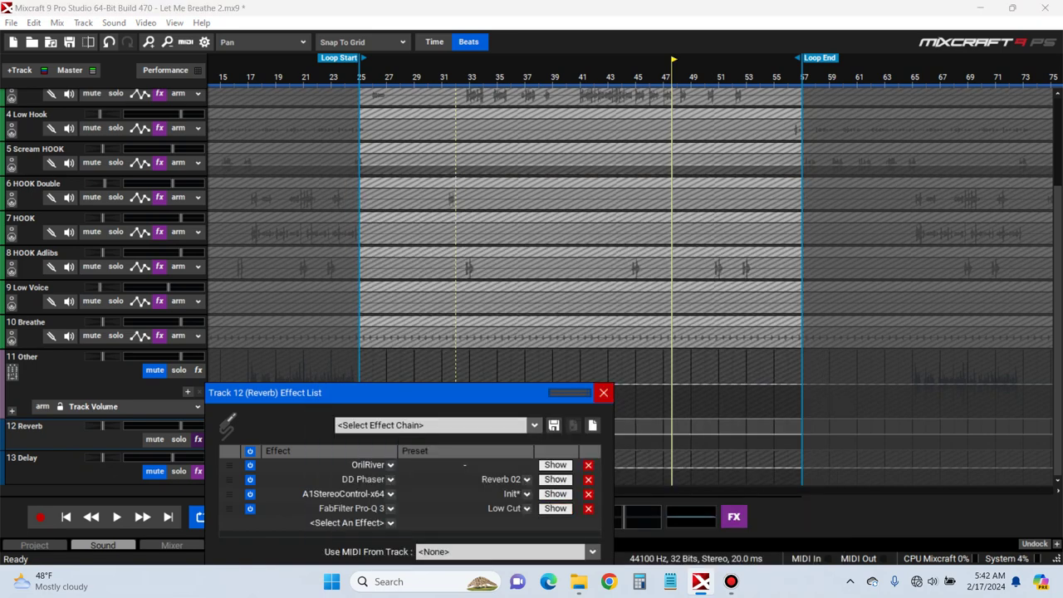
click(603, 392)
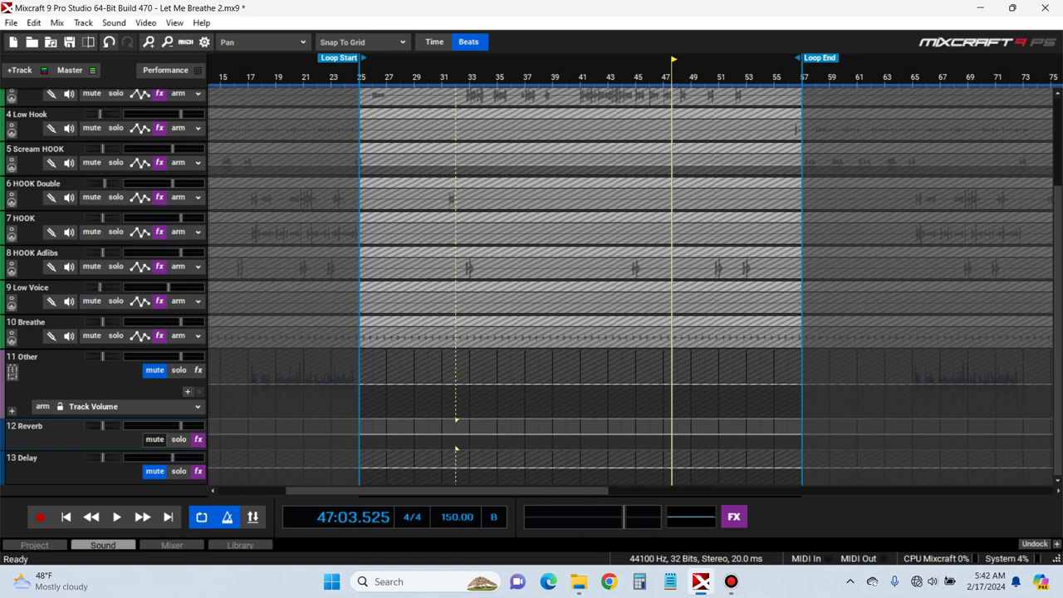
Open DD Flanger on the Delay track and save its settings as a preset named Delay
click(197, 471)
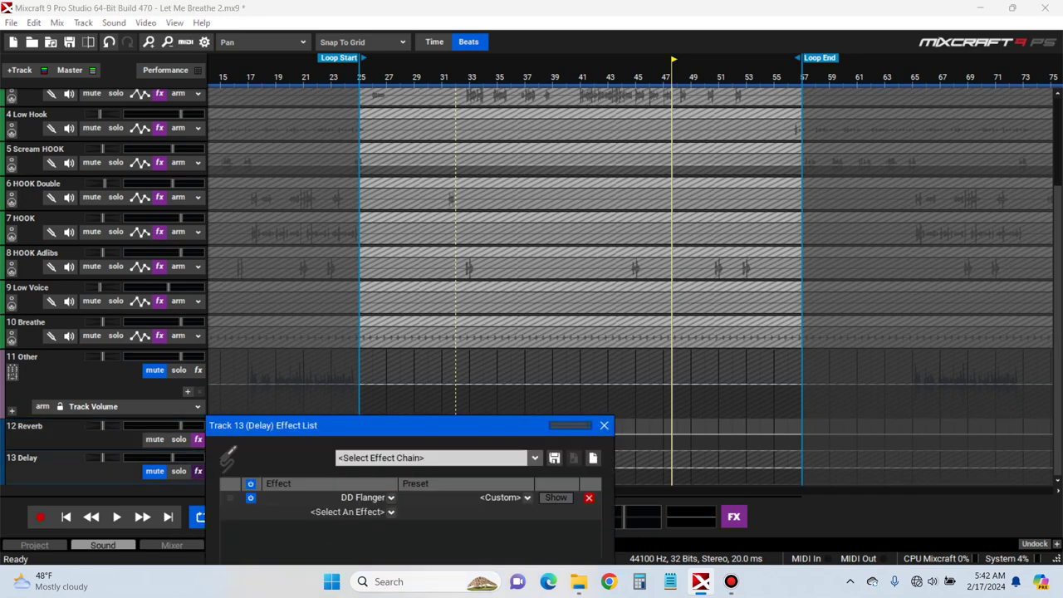
click(556, 497)
click(722, 188)
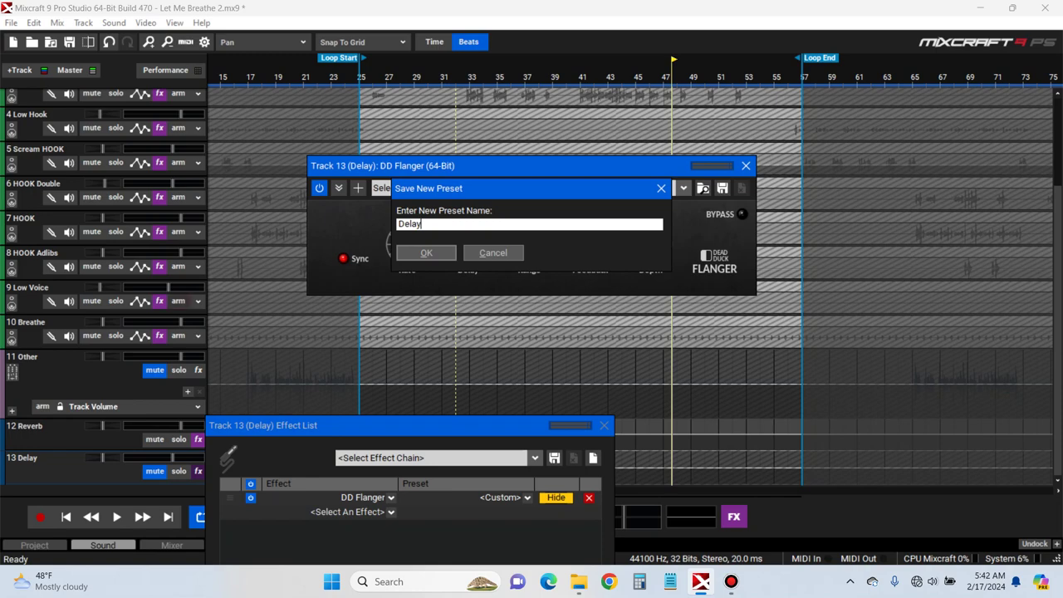
key(Return)
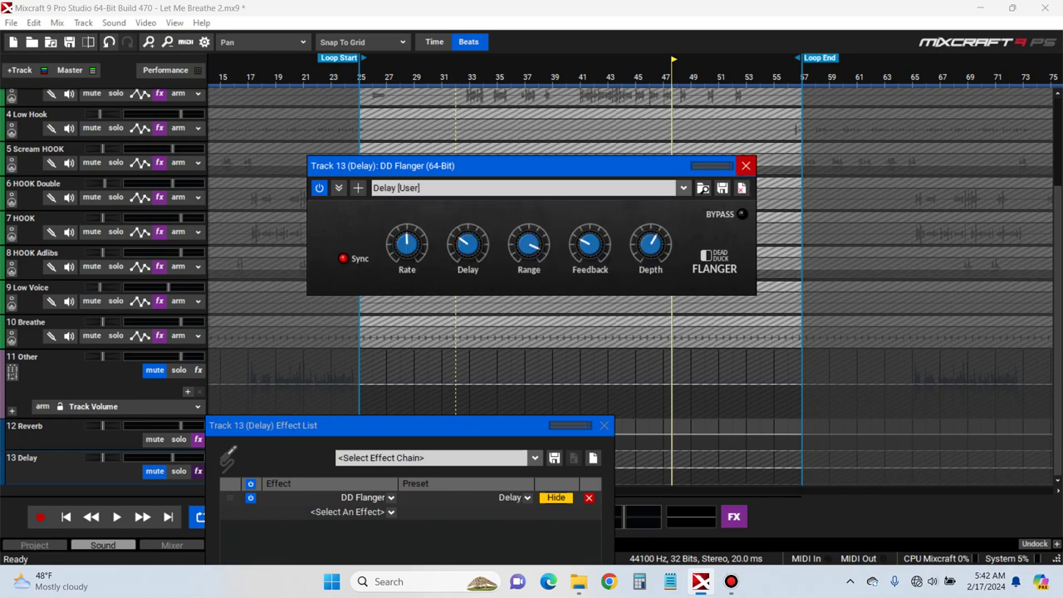
Hide DD Flanger and add H-Delay Stereo (VST3) after it in the Delay track's effect chain
click(555, 497)
click(390, 511)
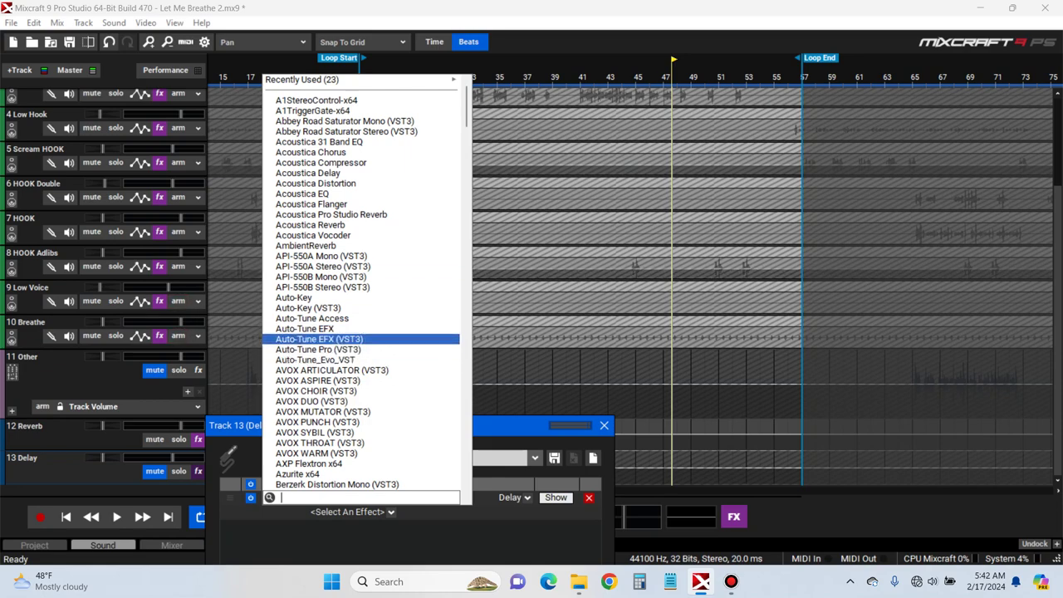
text(h de)
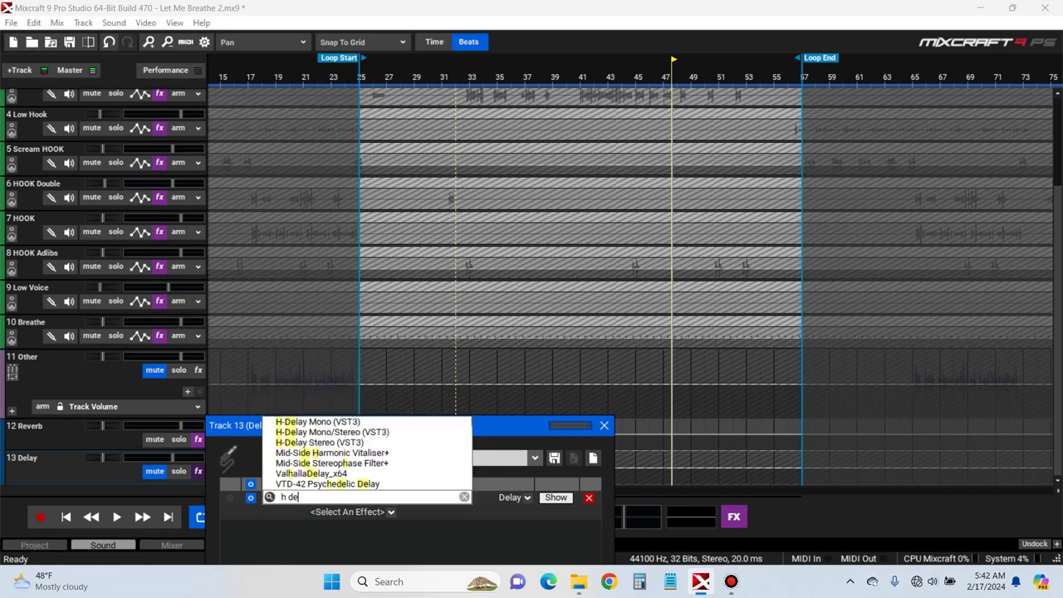
key(Up)
key(Down)
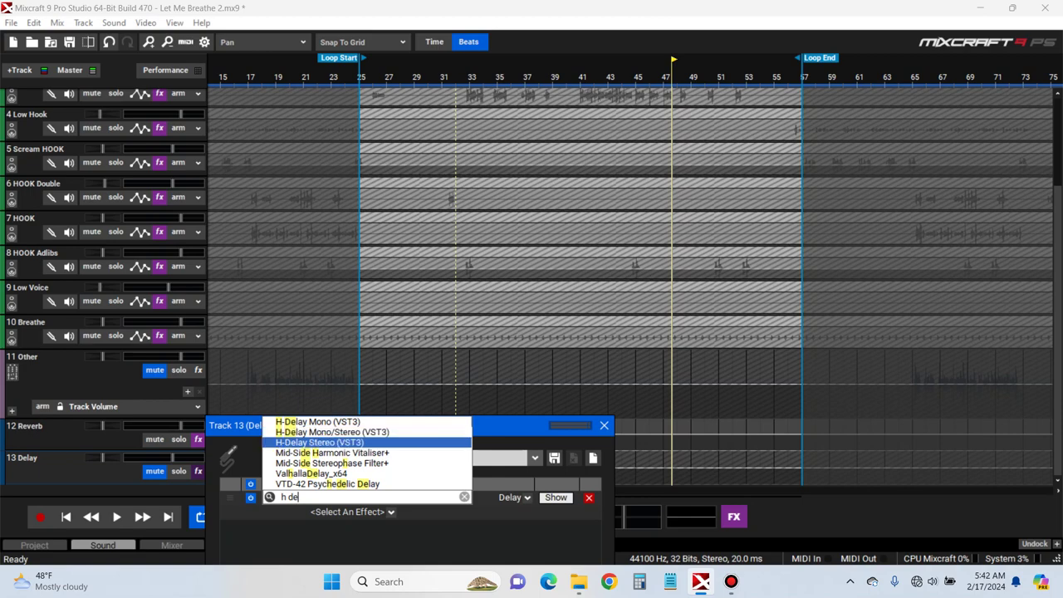
key(Return)
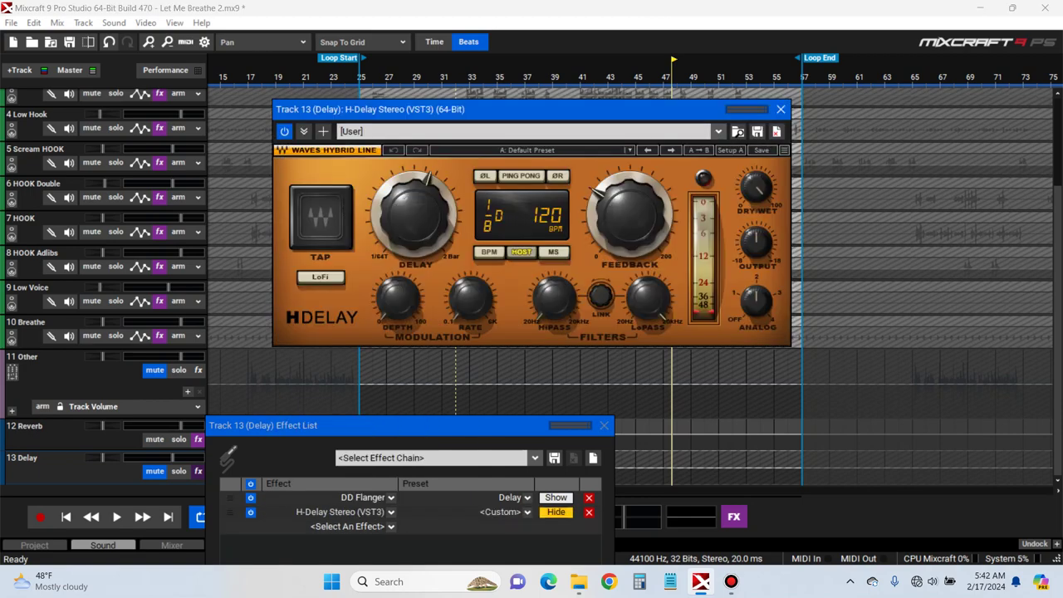
Play the vocal briefly, then show the Main track's automation lane set to the (13) Delay send
key(space)
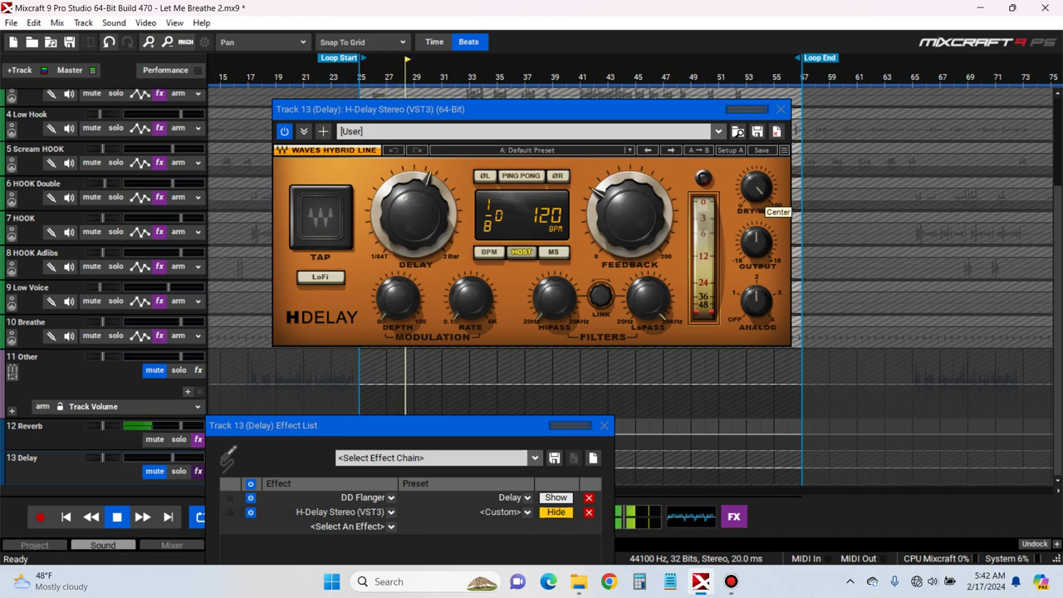
key(space)
scroll(532, 291, up, 3)
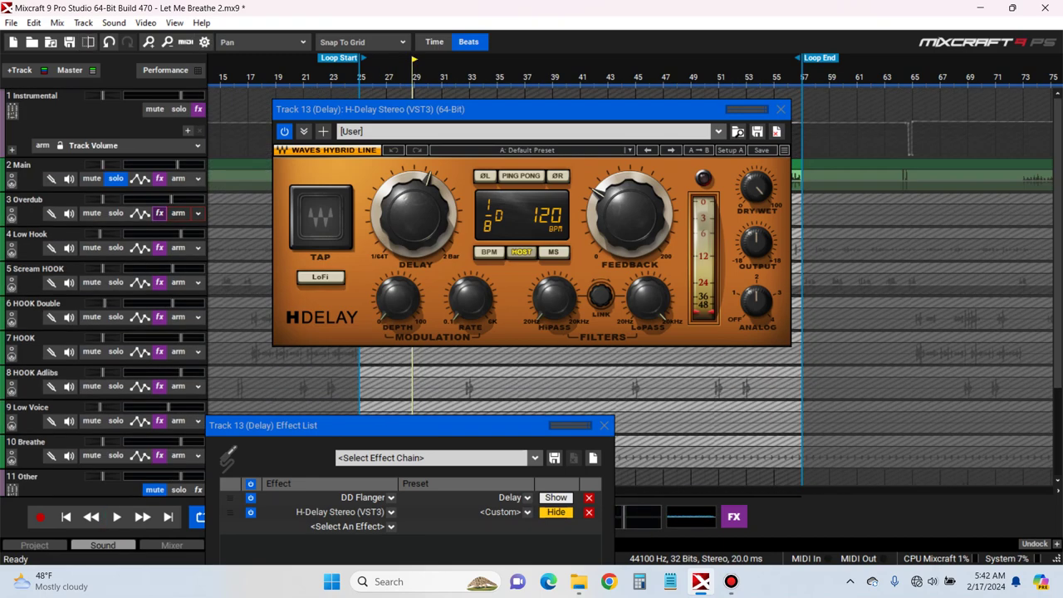
click(141, 178)
click(197, 214)
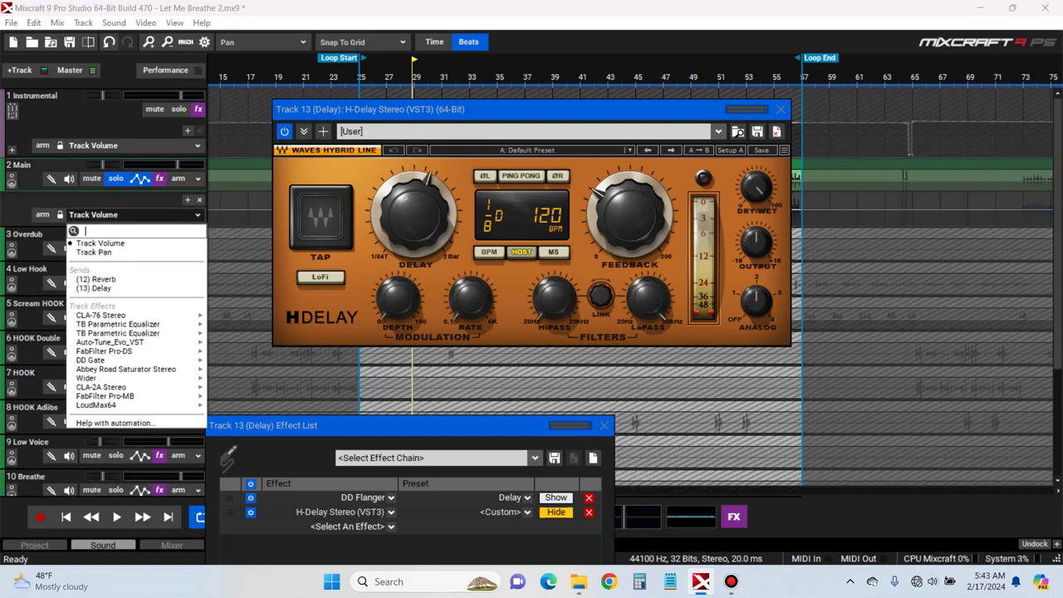
click(91, 284)
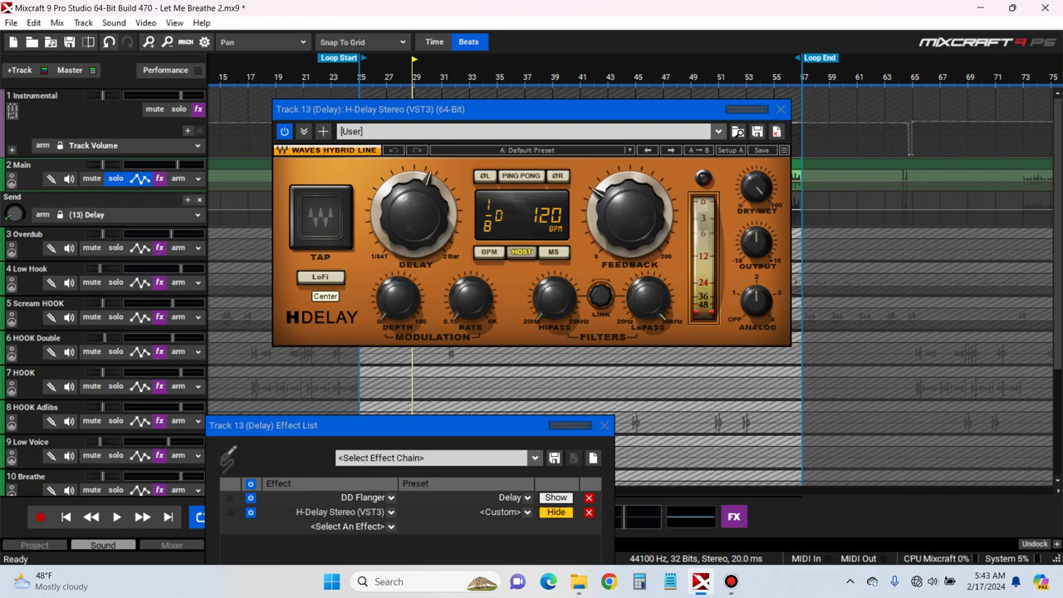
Set H-Delay's delay time to 1/8 and enable Ping Pong while the vocal plays with the Delay track unmuted
drag(413, 216, 413, 224)
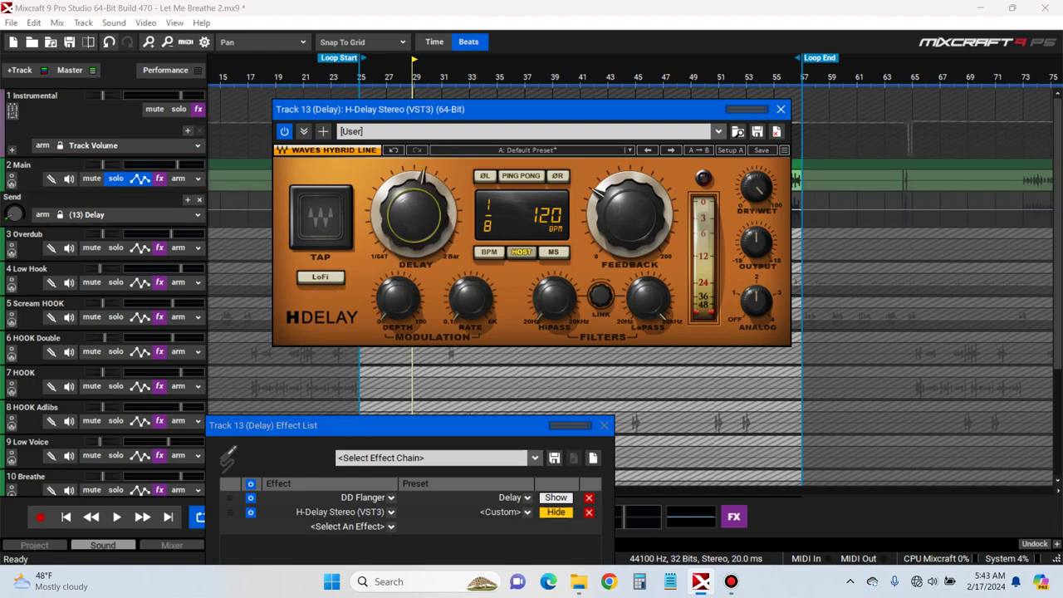
drag(1057, 174, 1058, 280)
key(space)
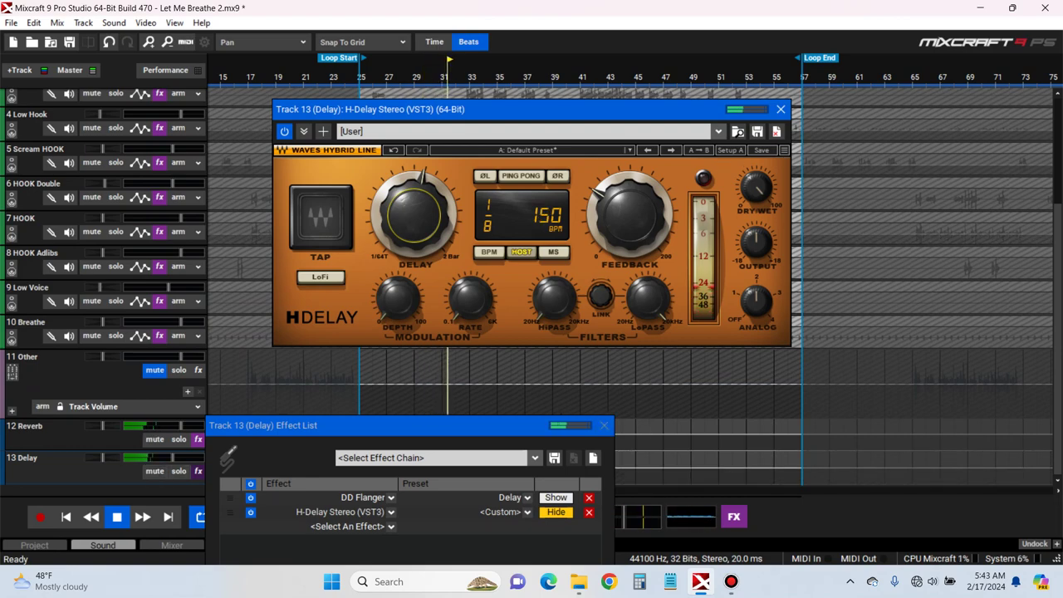
scroll(532, 274, up, 4)
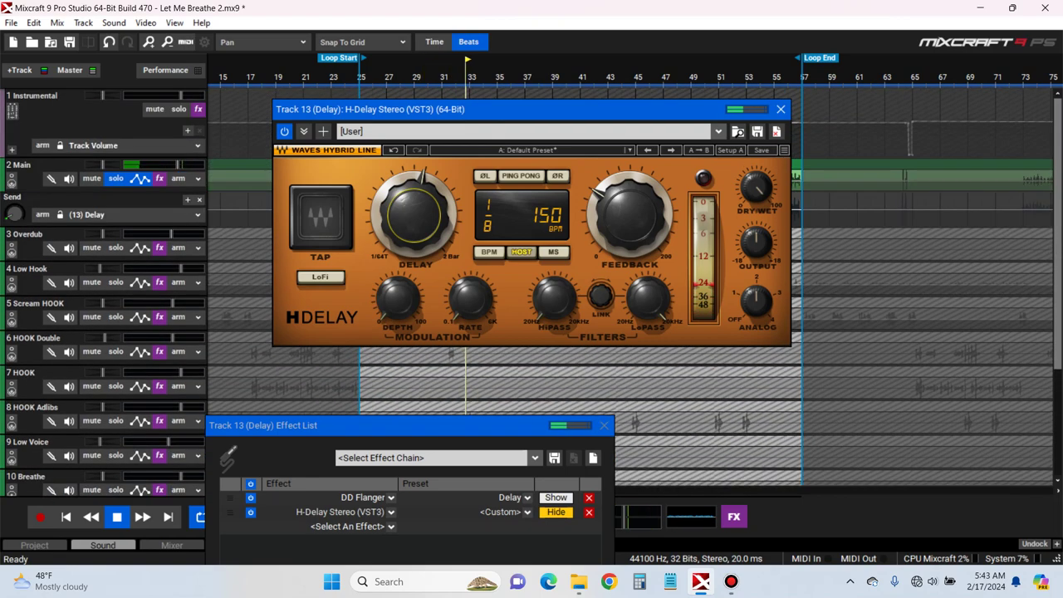
click(522, 176)
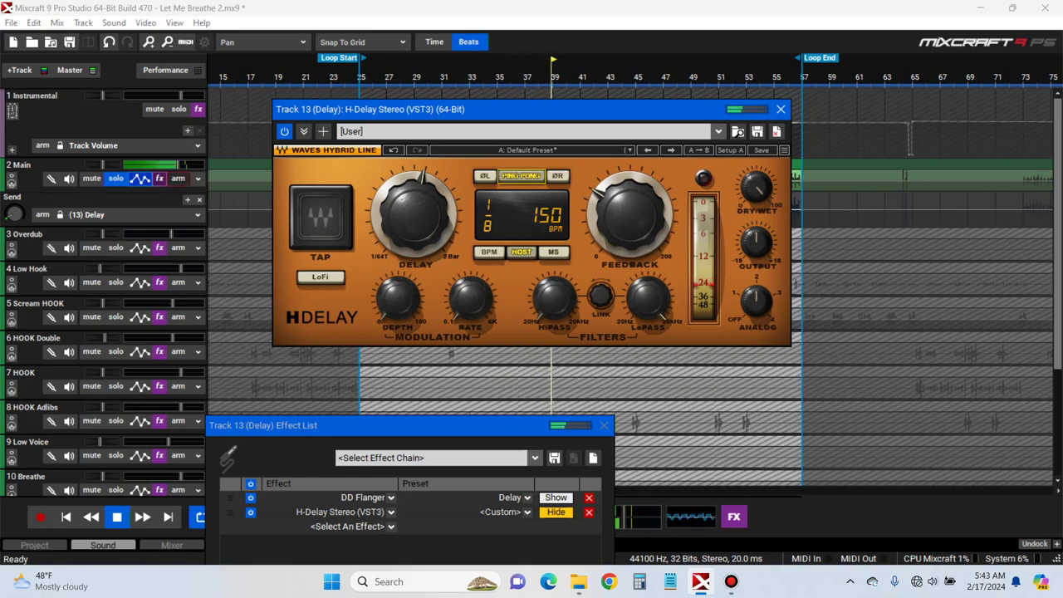
Solo the Delay track and turn on LoFi in H-Delay during playback
scroll(178, 249, down, 4)
click(179, 471)
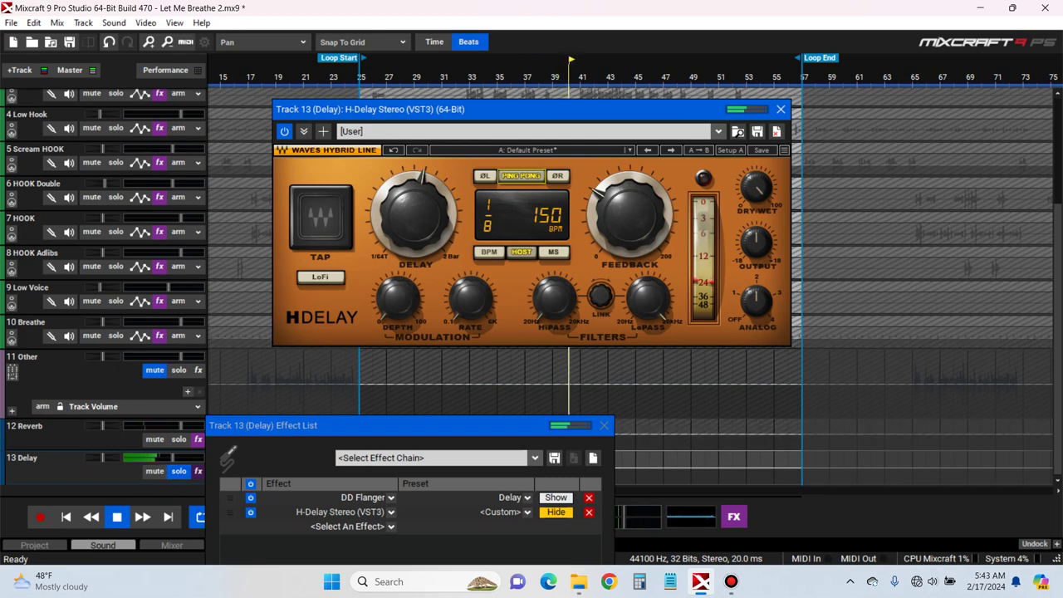
click(321, 277)
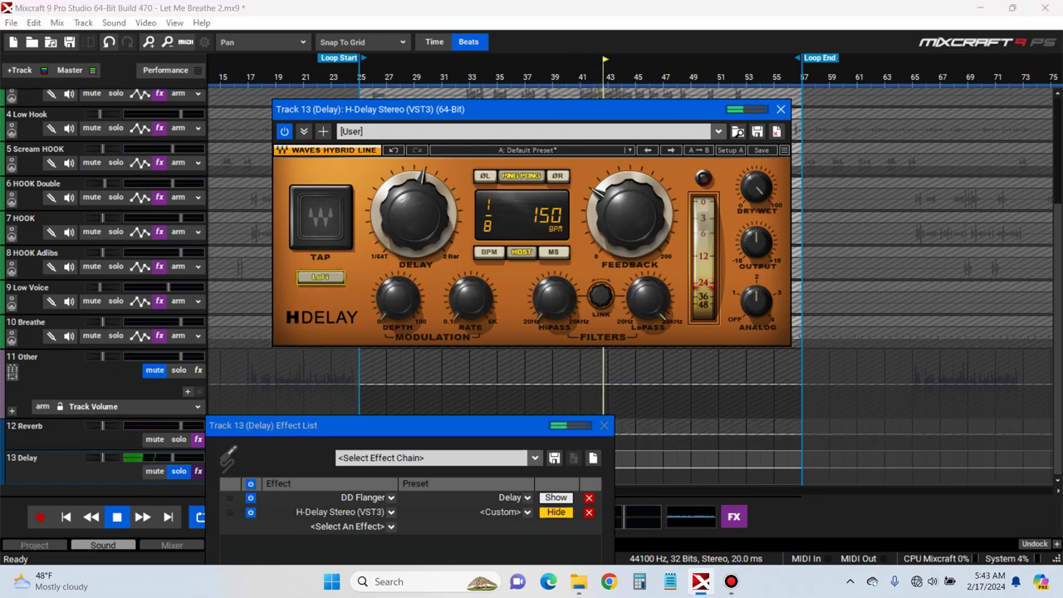
click(320, 277)
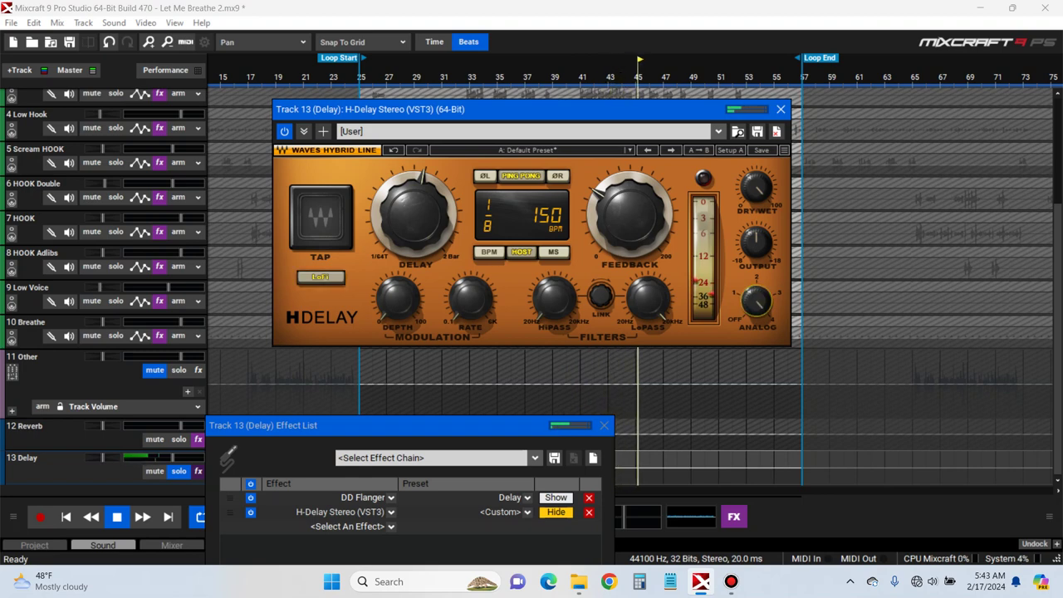
In H-Delay, raise the high-pass filter to about 280 Hz and lower the low-pass filter from its maximum during playback
drag(554, 298, 554, 260)
scroll(554, 298, down, 3)
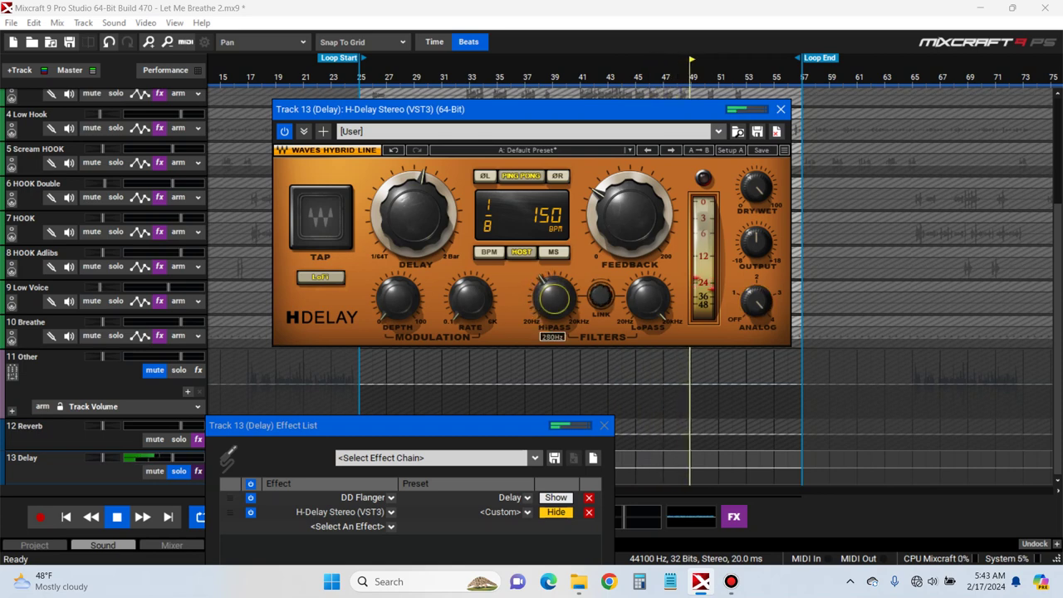
scroll(554, 297, up, 1)
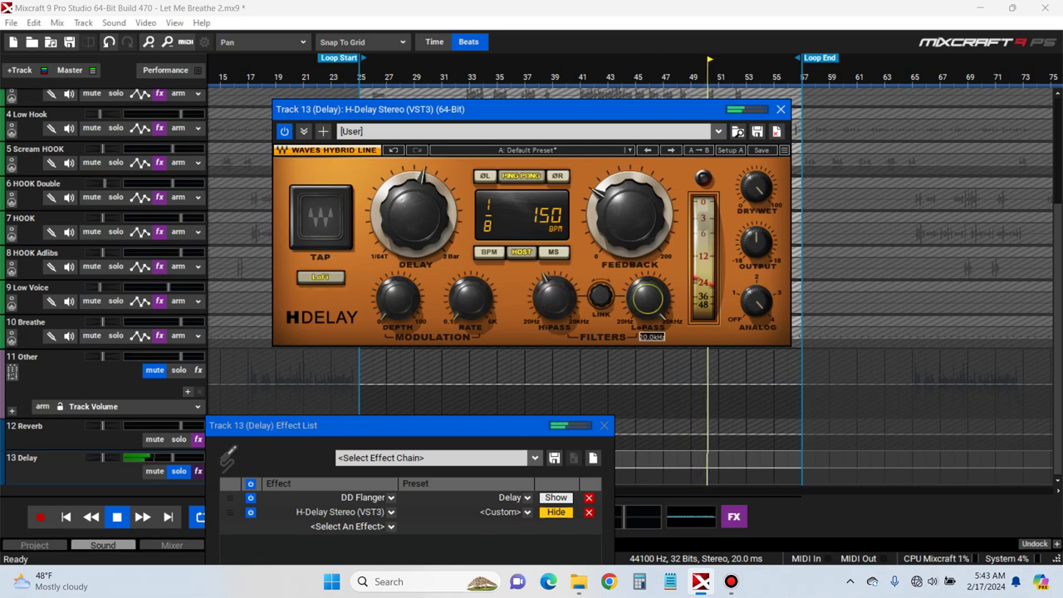
drag(648, 298, 648, 329)
scroll(648, 297, up, 2)
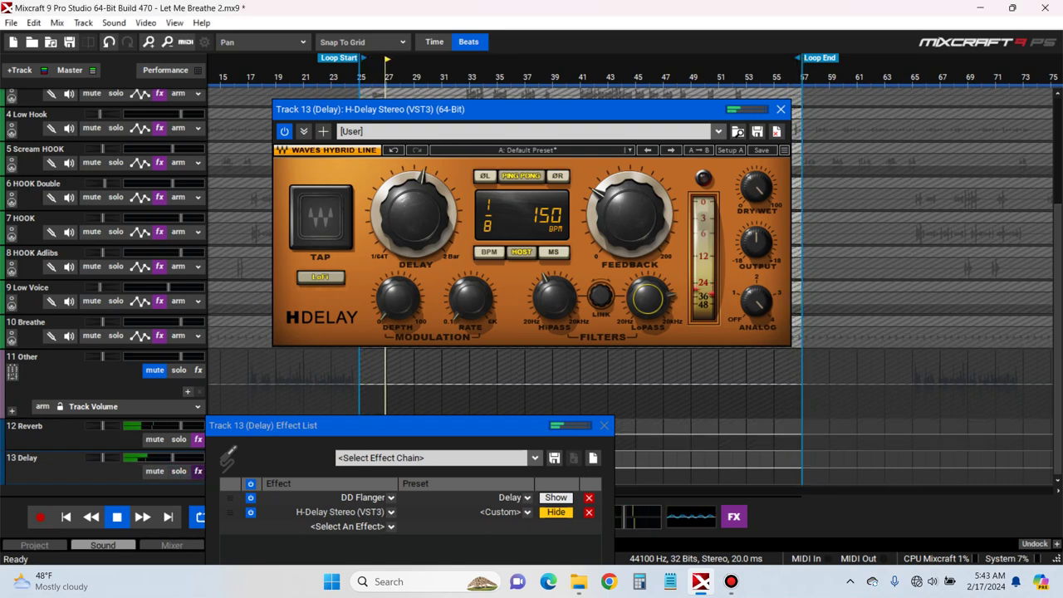
Set H-Delay's delay time to 1/4 and audition it from the loop start
key(space)
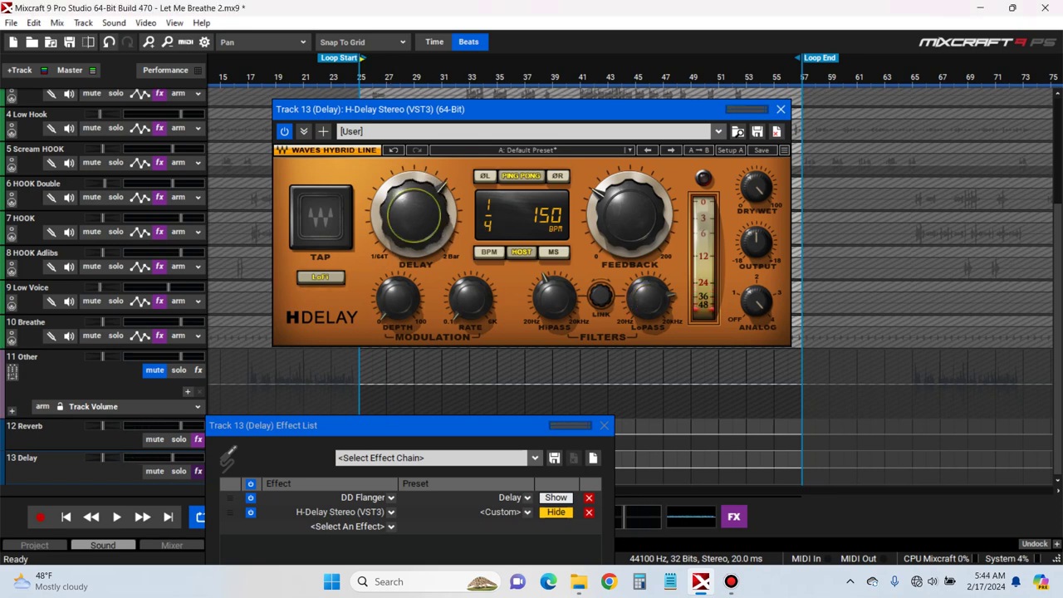
key(space)
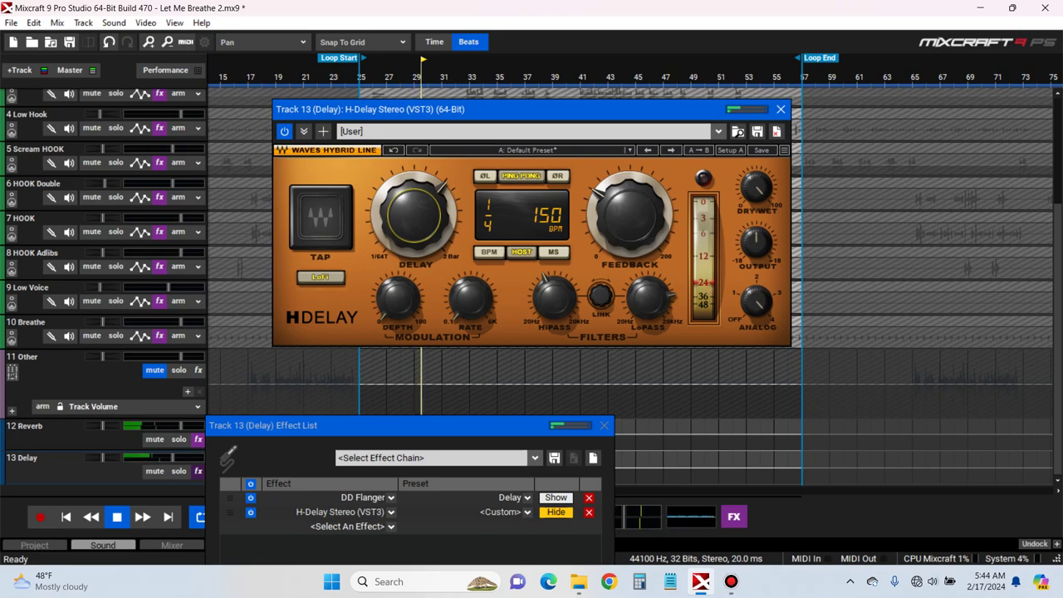
key(space)
Add OneKnob Driver Stereo (VST3) after H-Delay with its drive at about 1, and close both plug-in windows
click(390, 526)
text(dri)
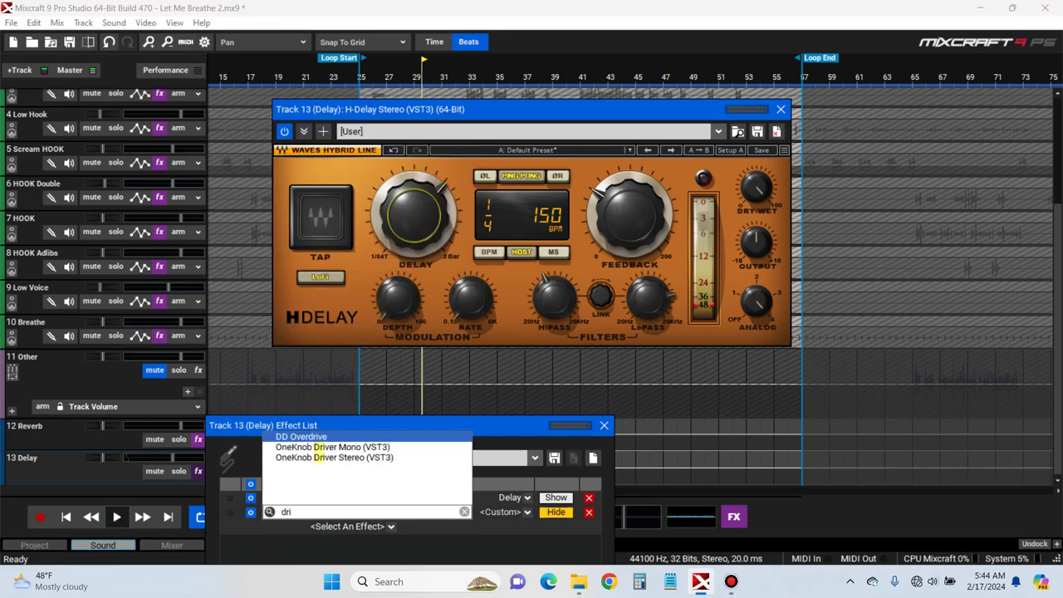
click(335, 458)
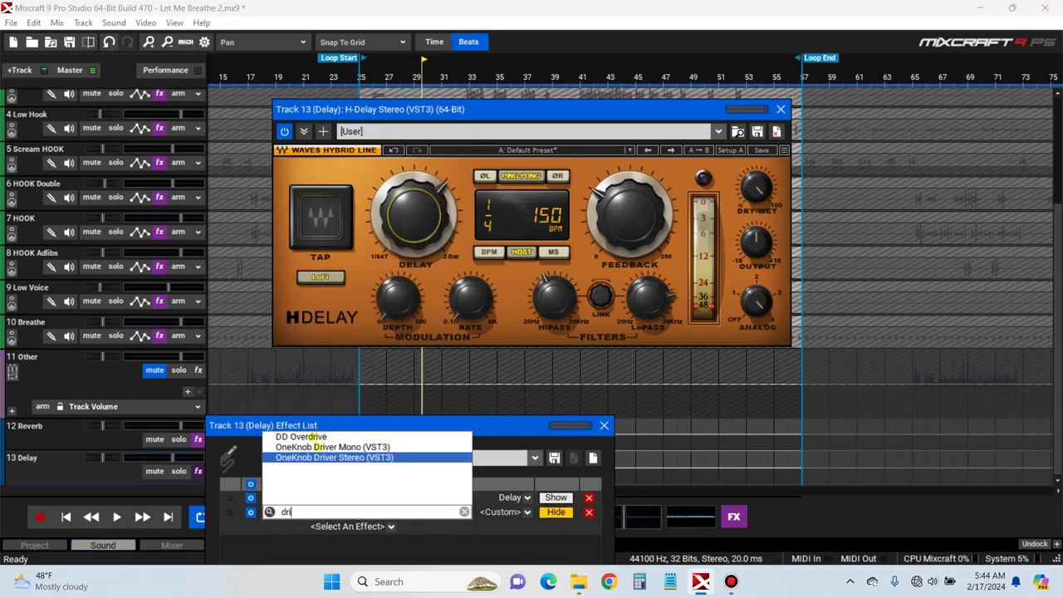
key(Return)
drag(531, 251, 532, 235)
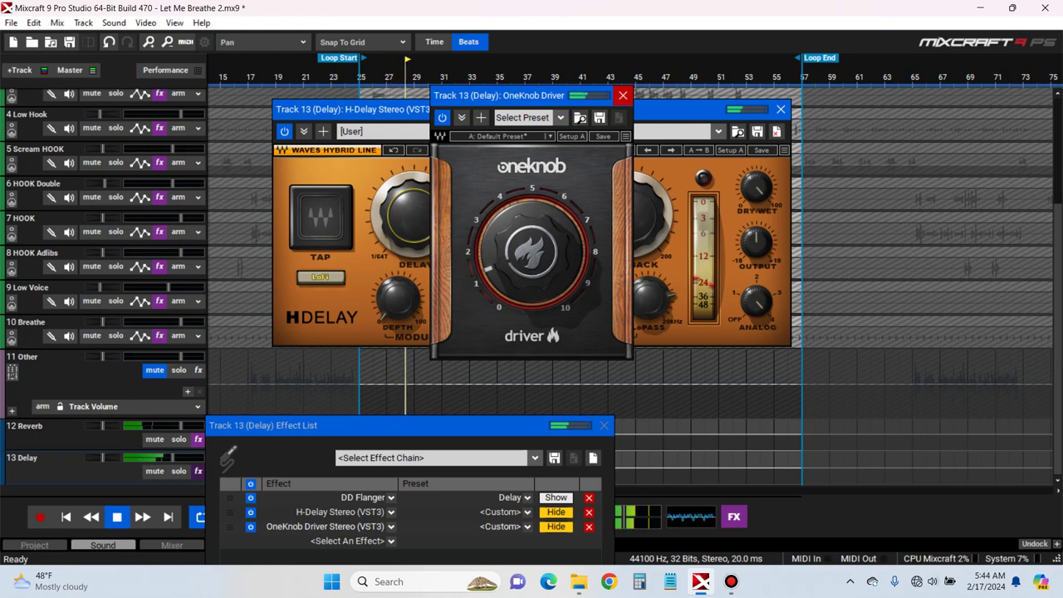
click(623, 94)
click(780, 109)
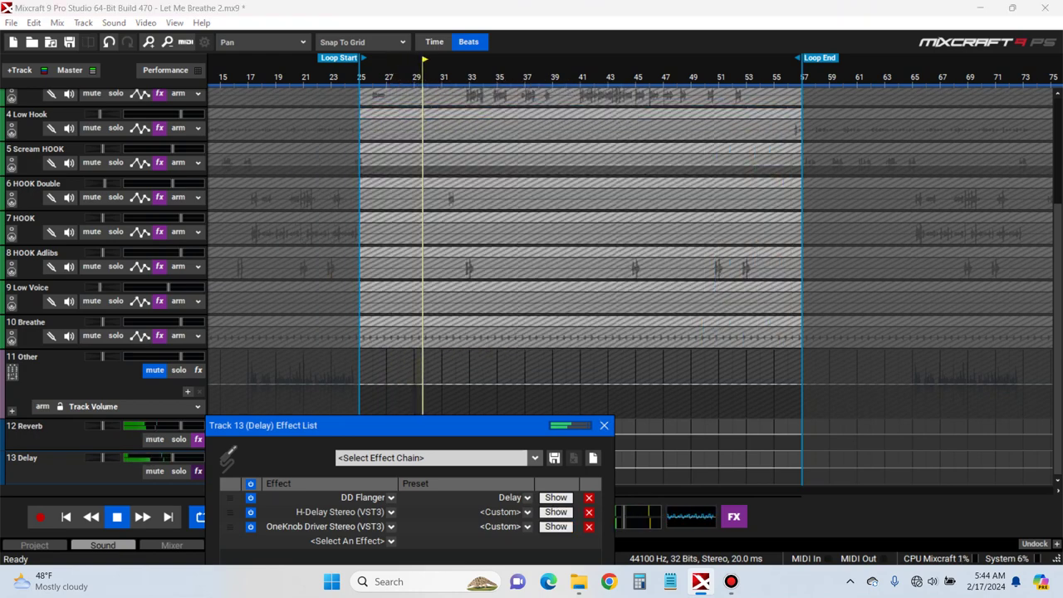
Audition the Main vocal with the Instrumental soloed alongside it, and check the Main track's (13) Delay send level
scroll(532, 249, up, 5)
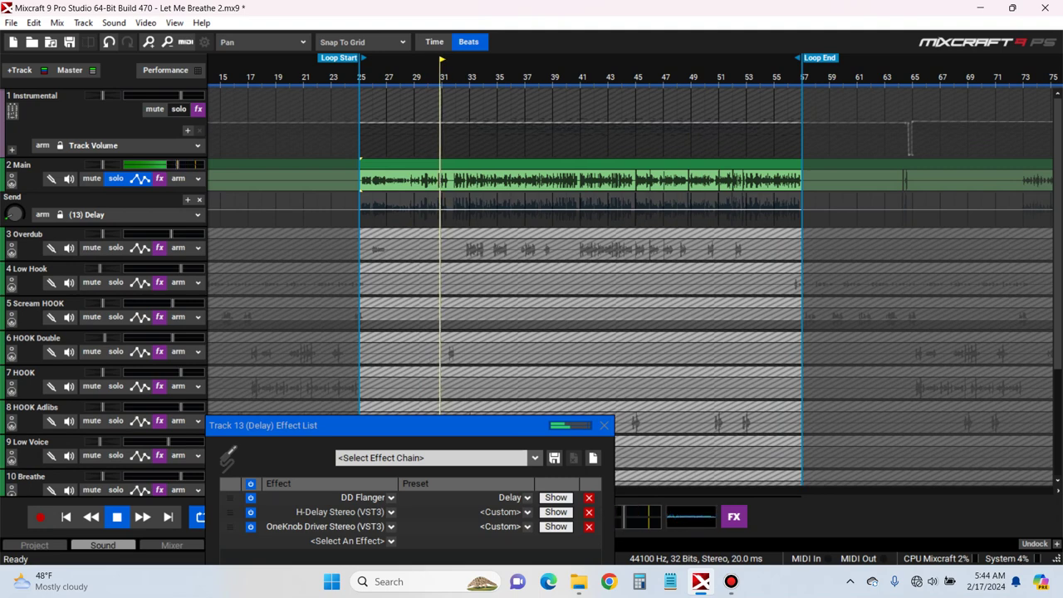
key(space)
key(space)
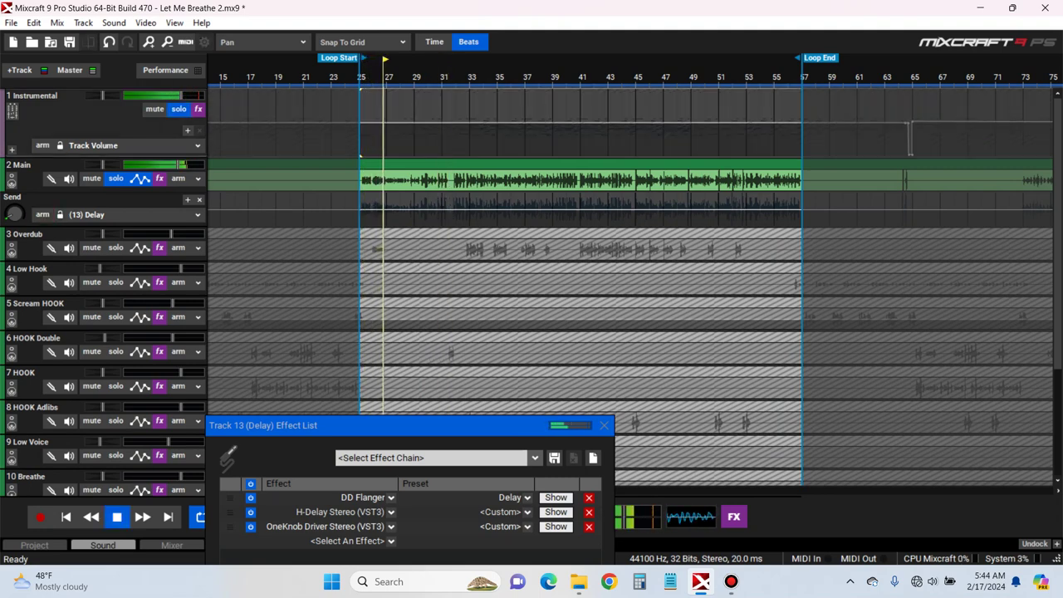
key(space)
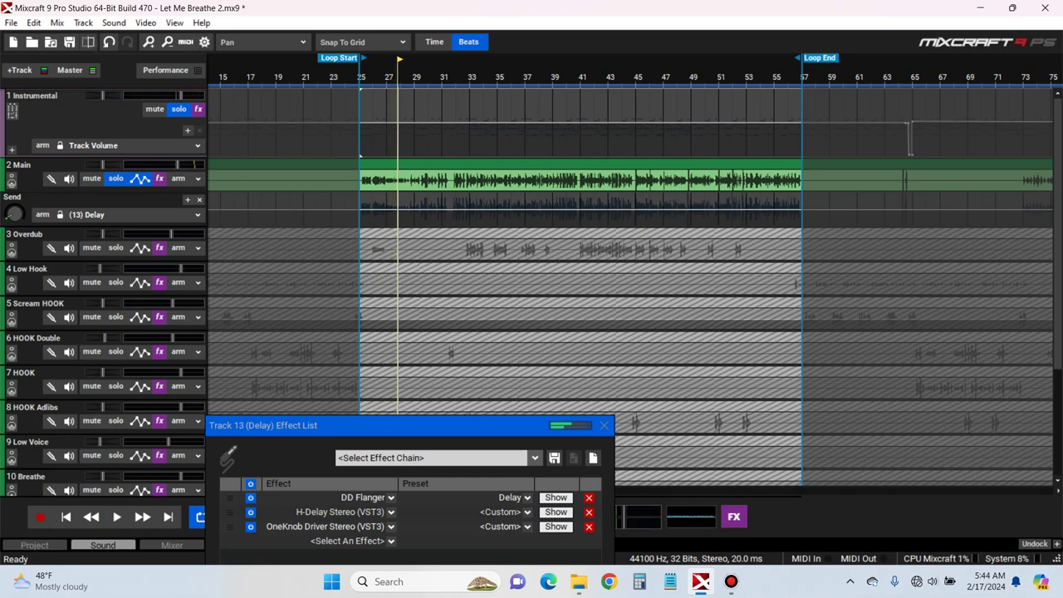
click(14, 214)
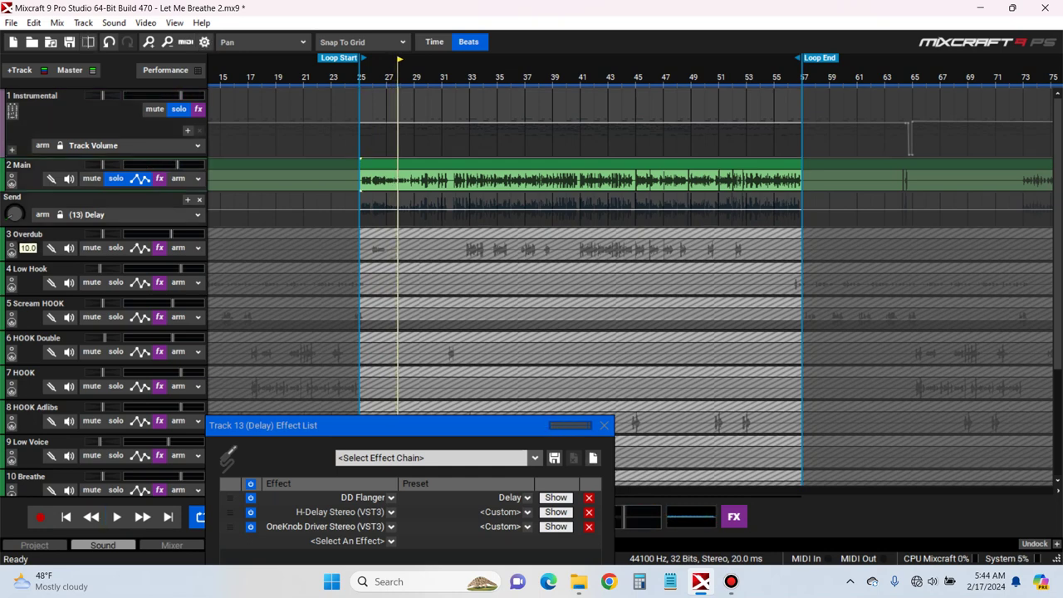
key(space)
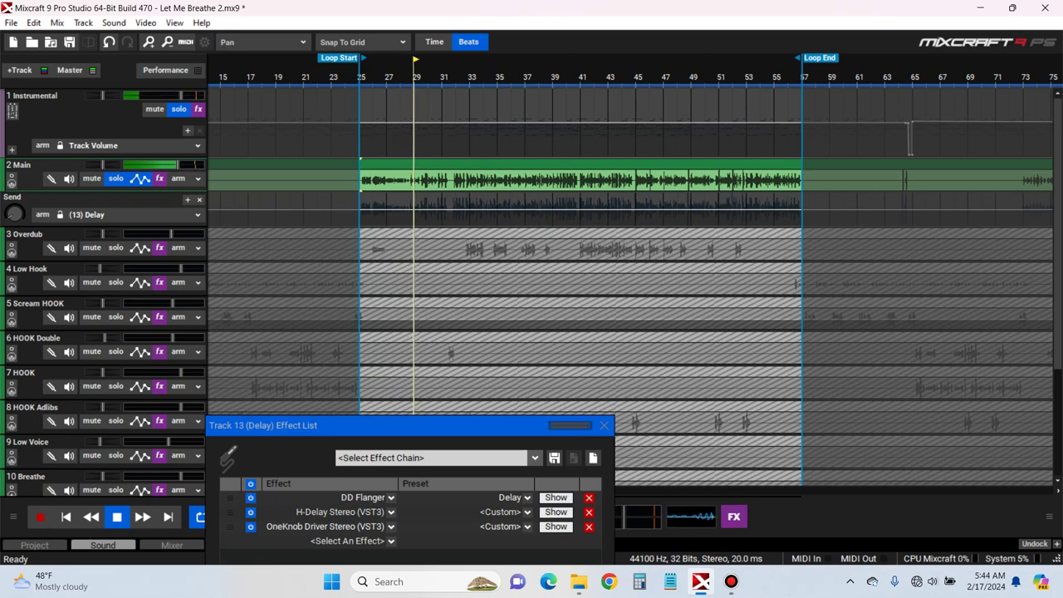
key(space)
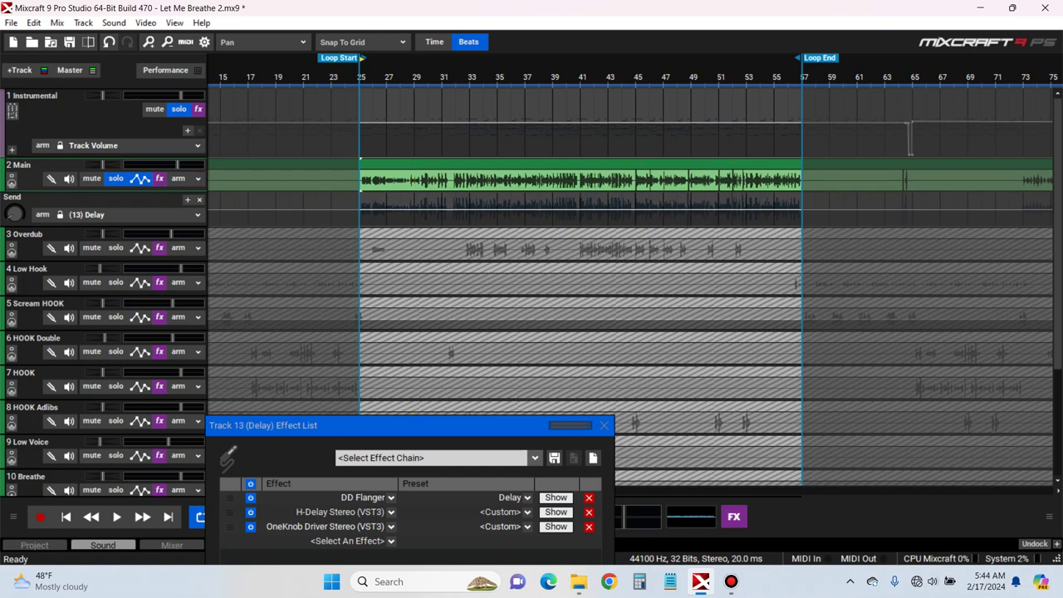
key(space)
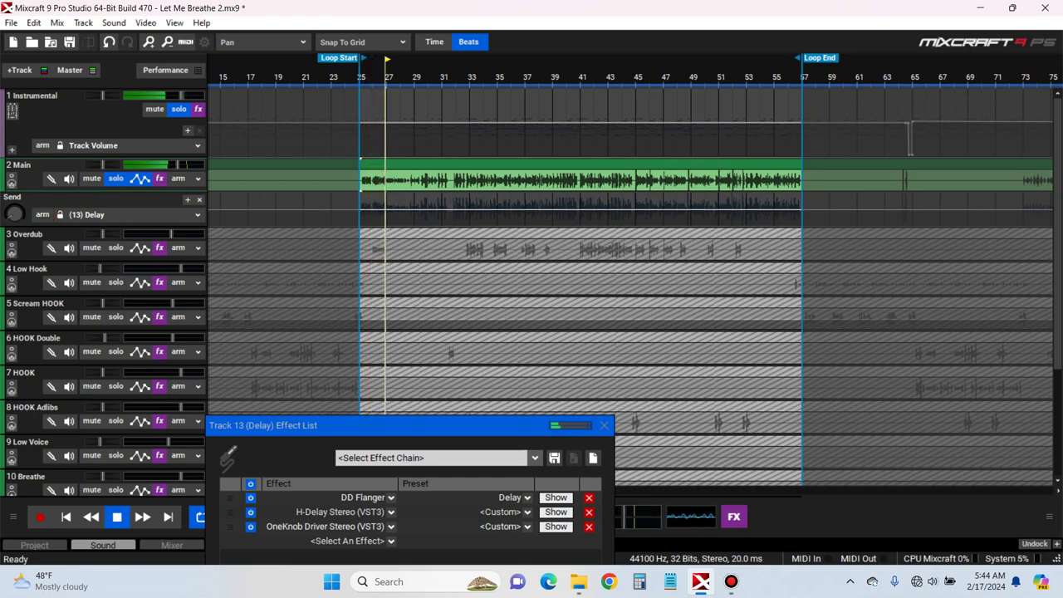
Solo the Delay track and add FabFilter Pro-Q 3 to the end of its effect chain during playback
click(604, 425)
scroll(605, 426, down, 4)
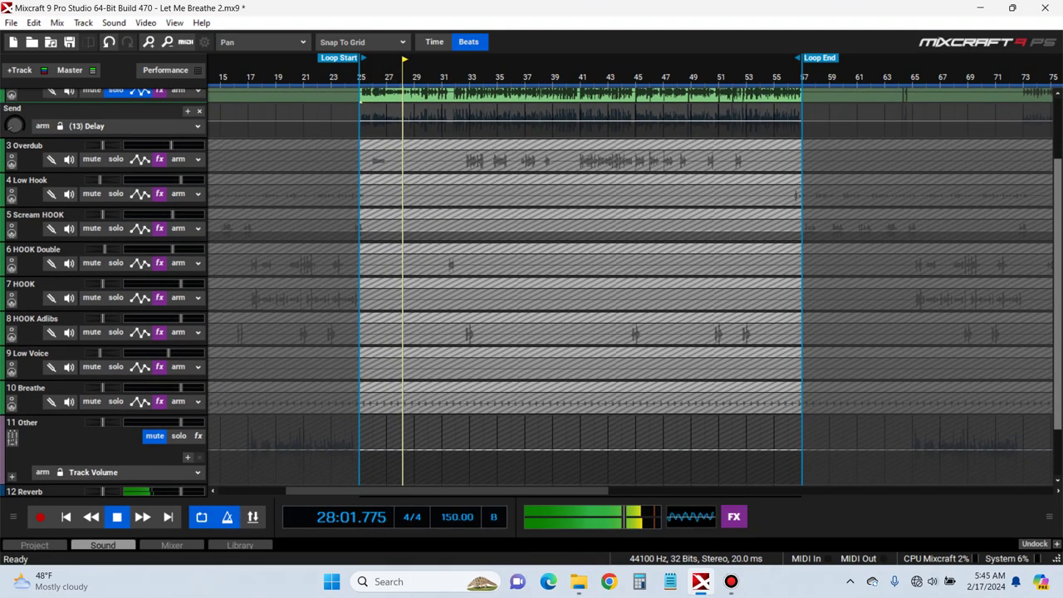
scroll(636, 427, down, 1)
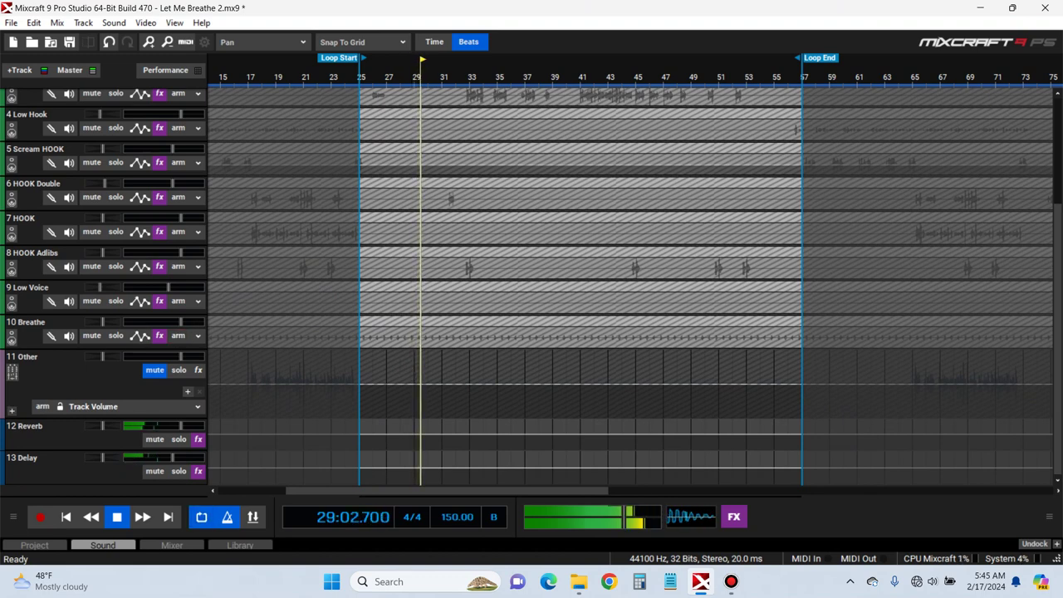
click(179, 471)
click(198, 471)
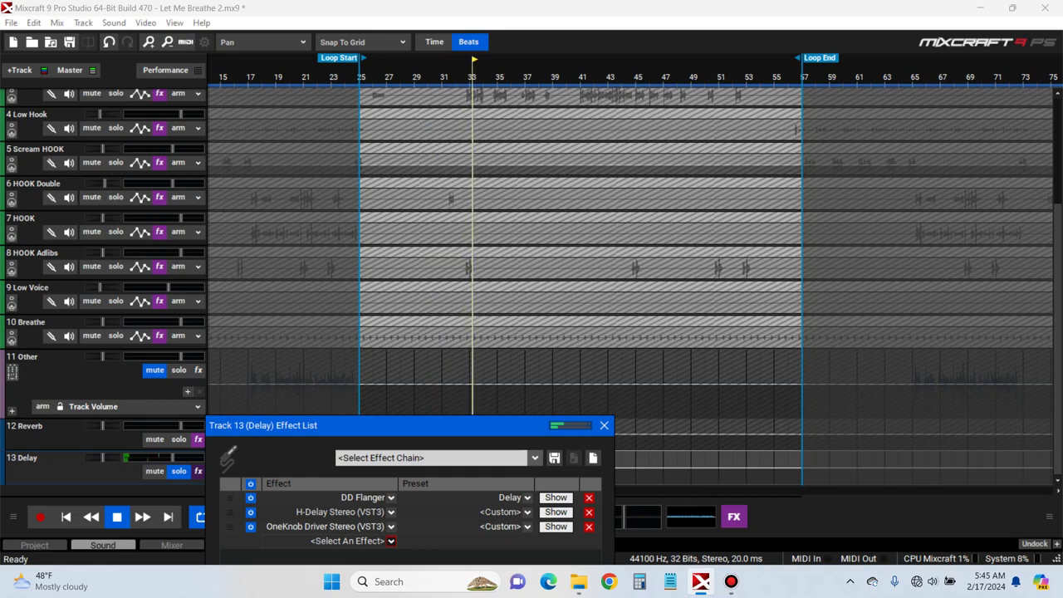
click(391, 540)
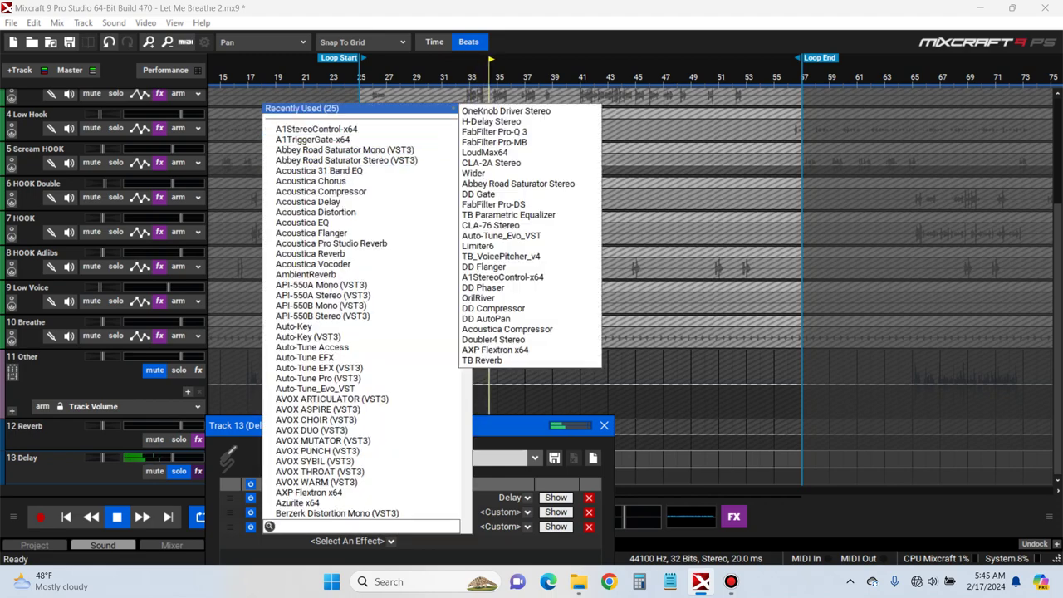
click(498, 129)
Load Pro-Q 3's Low Cut preset, move the cut frequency to about 246 Hz, and close the plug-in window
click(727, 60)
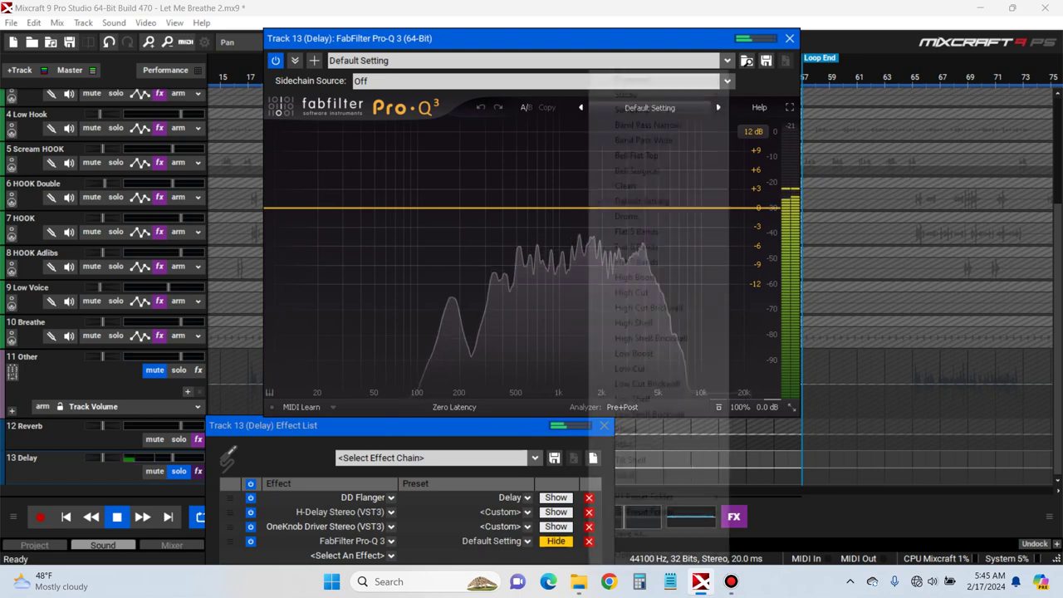
click(628, 368)
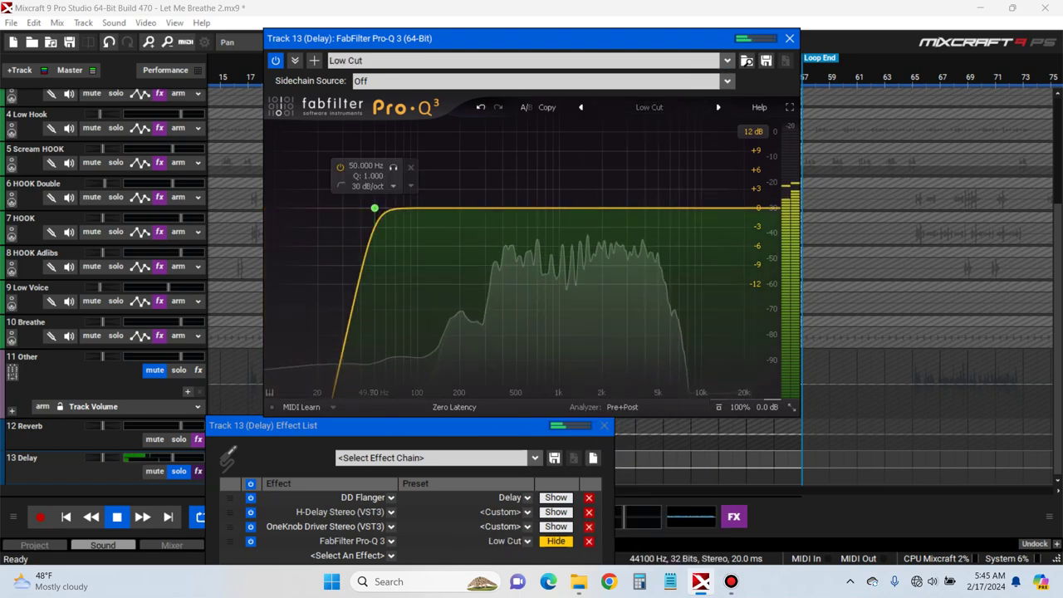
drag(375, 208, 472, 215)
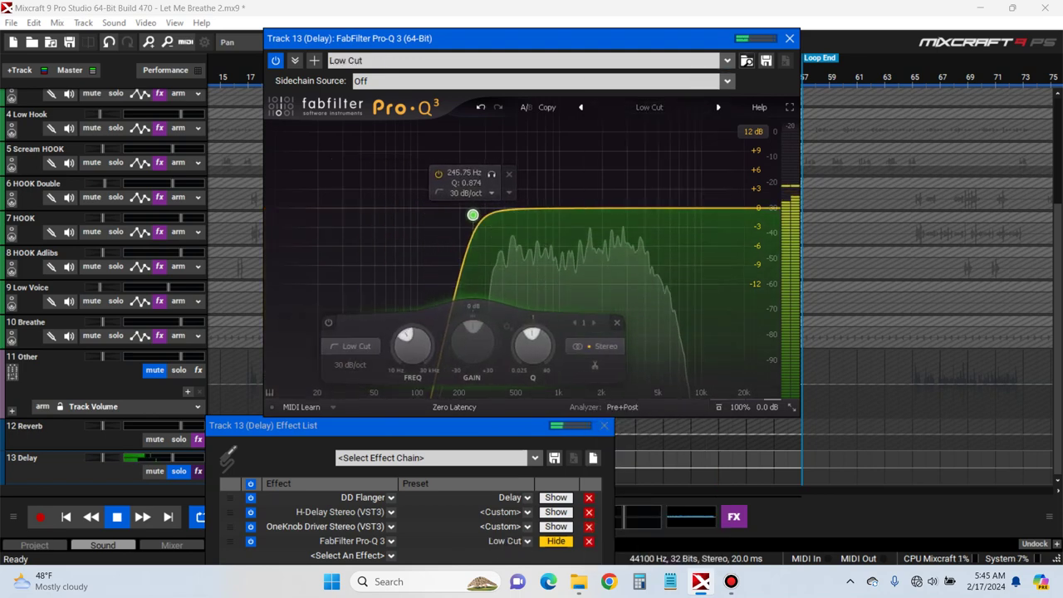
click(789, 38)
Unsolo the Delay track to audition the loop in context, and save the project
click(178, 471)
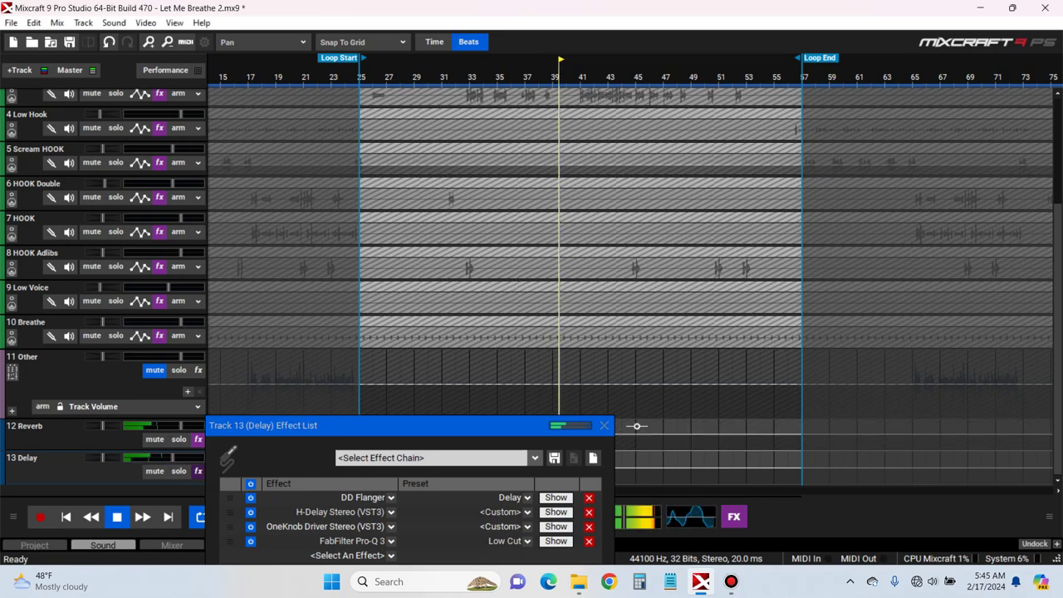
click(604, 425)
scroll(557, 105, up, 4)
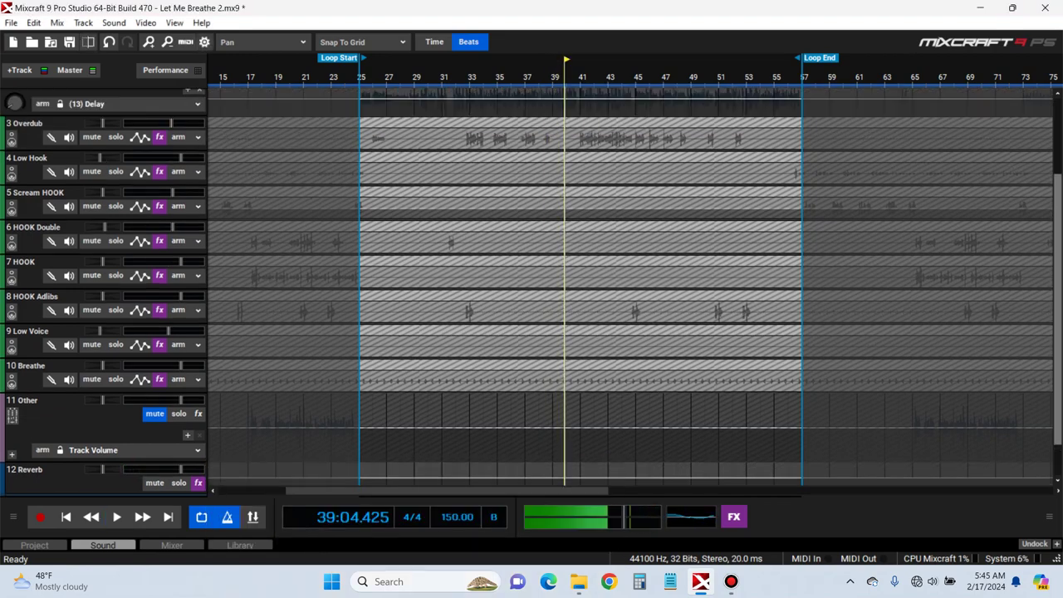
key(space)
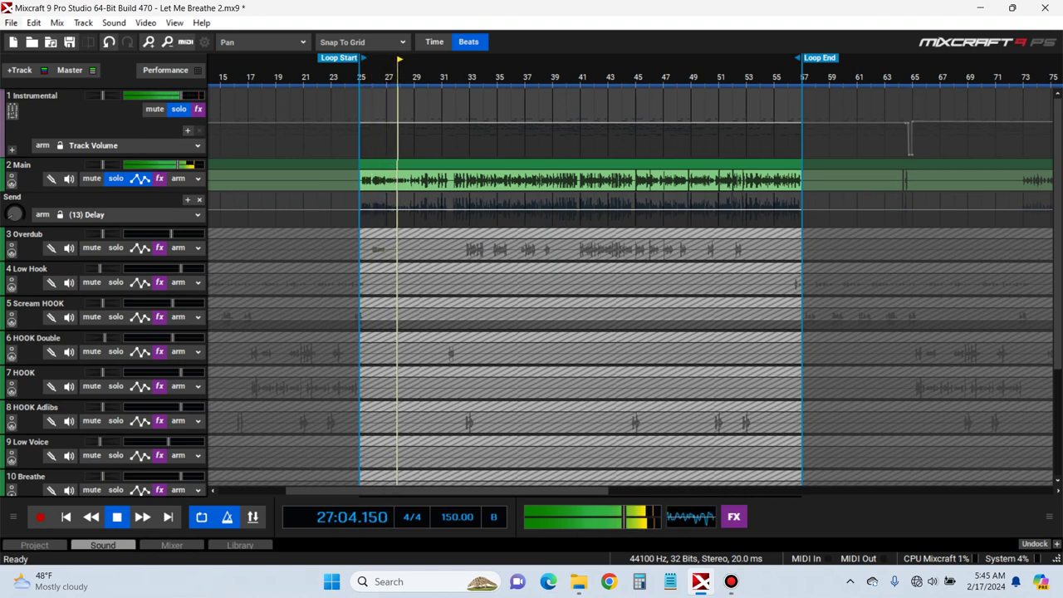
key(ctrl+s)
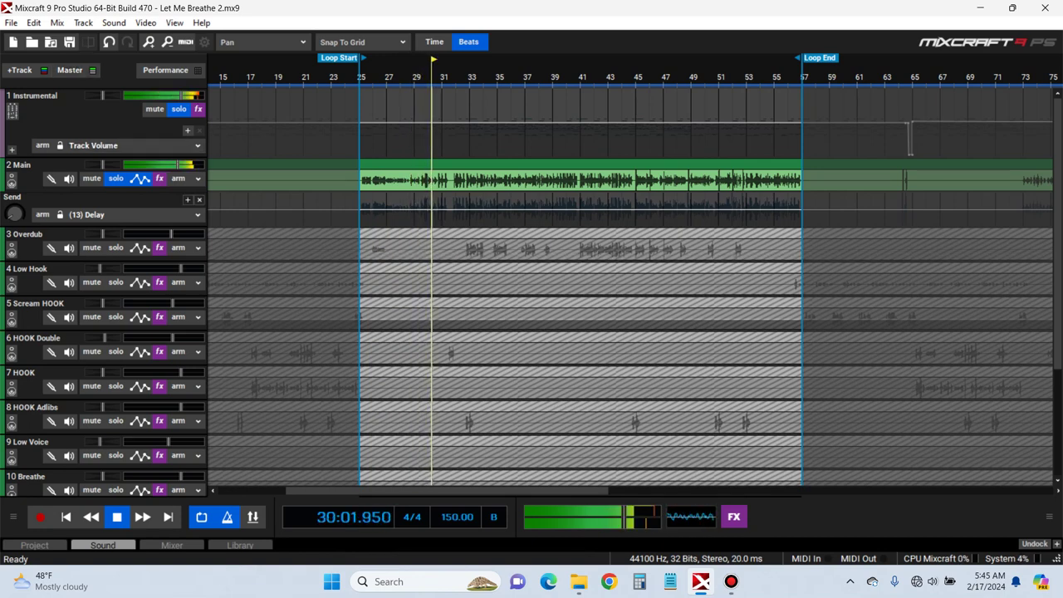
Hide the Main track's automation lane and unsolo both the Instrumental and Main tracks
key(ctrl+z)
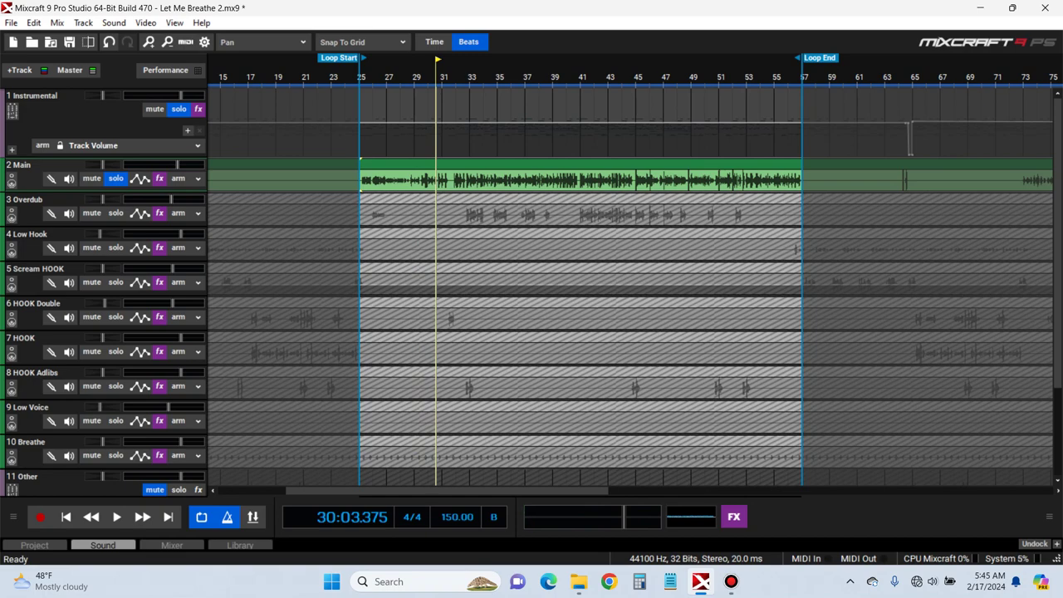
click(178, 110)
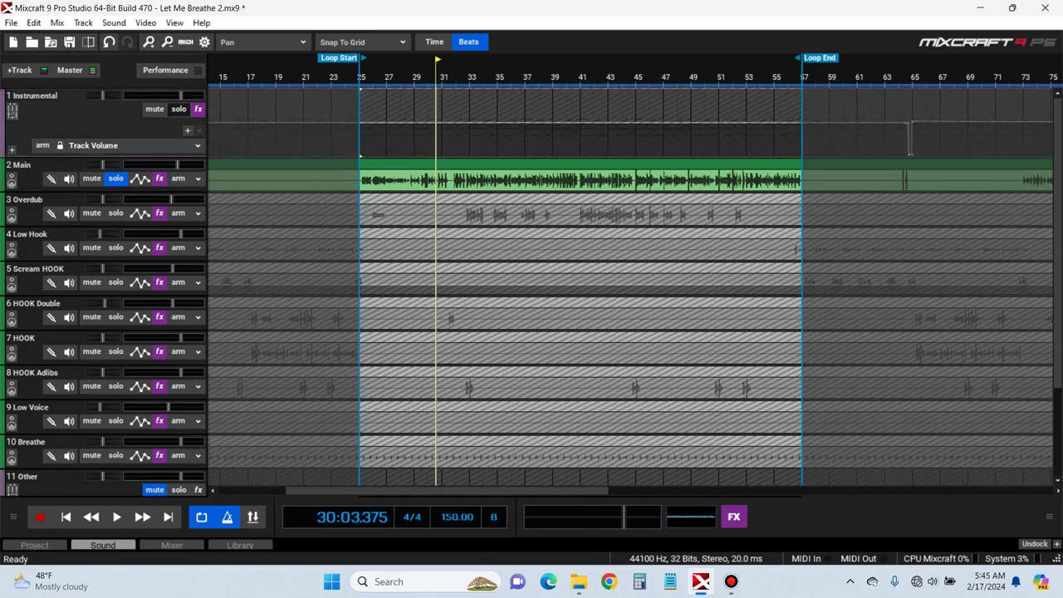
key(ctrl+z)
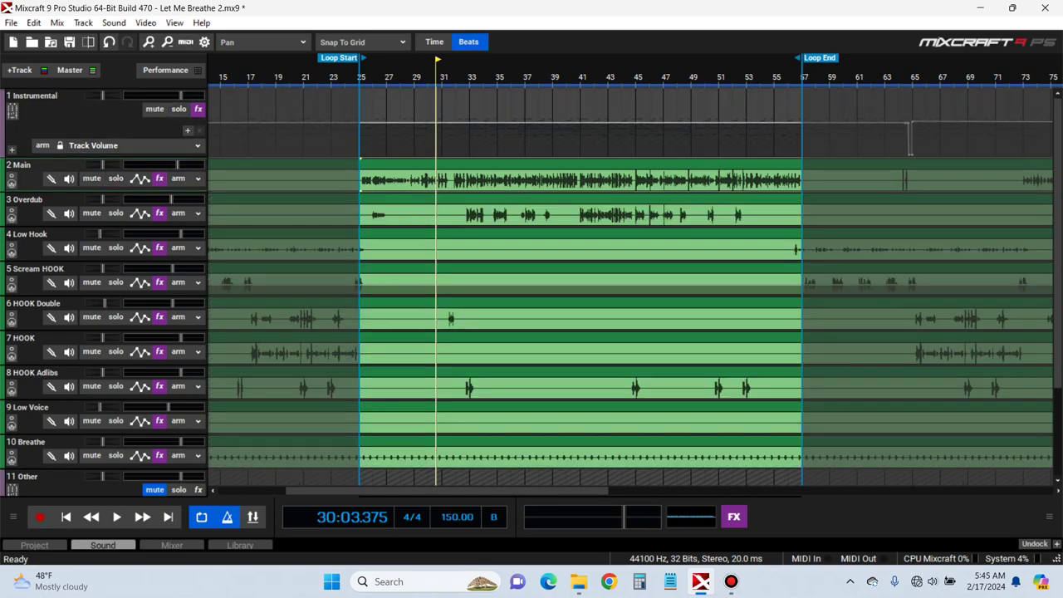
Save the Main track's effect chain as a new preset named Let Me Breathe
click(160, 179)
click(921, 156)
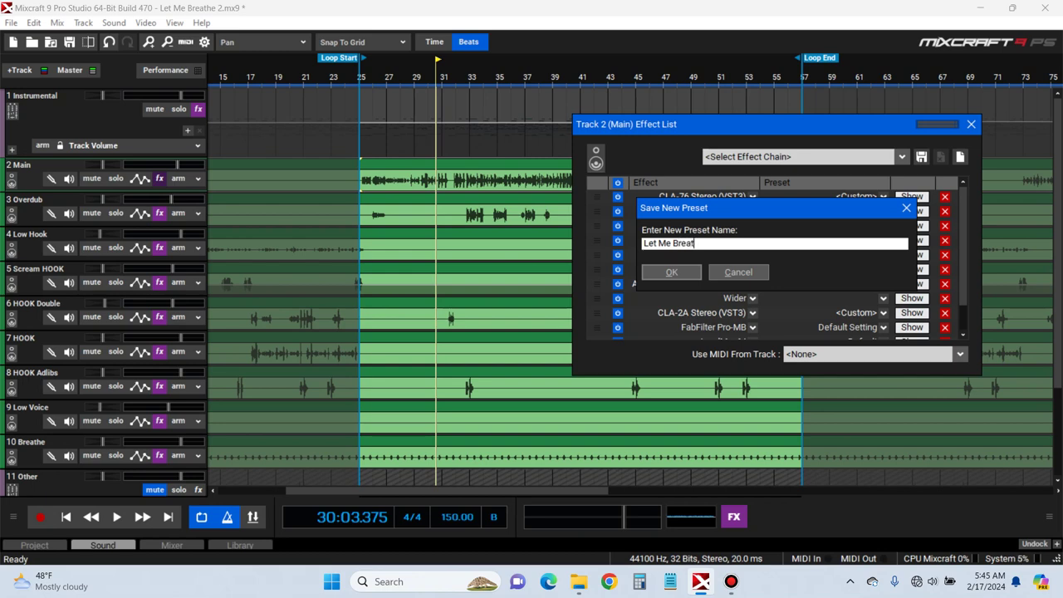
key(Return)
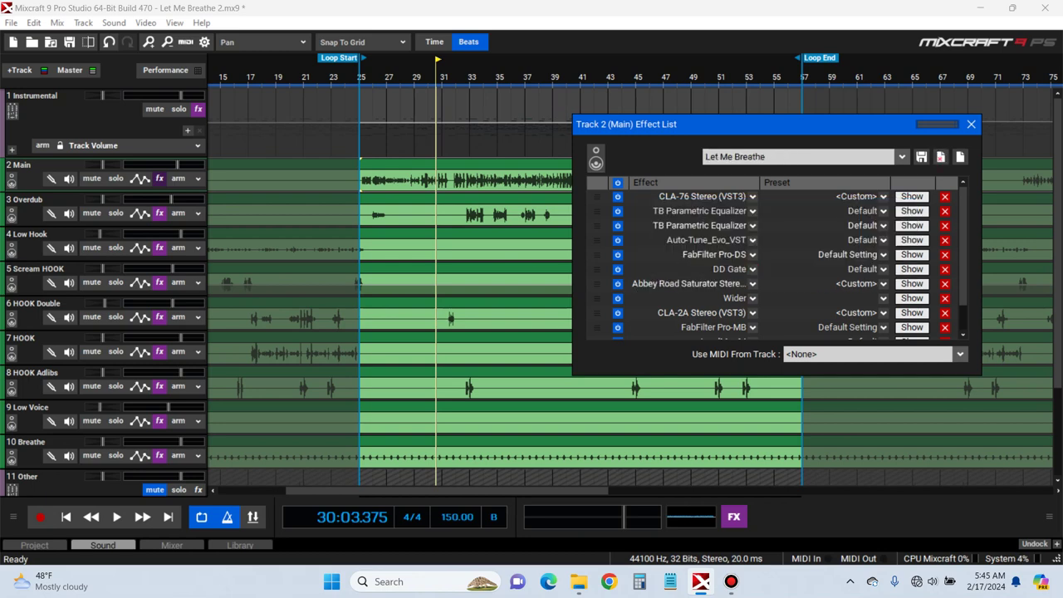
click(971, 125)
Turn off looping and load the Let Me Breathe effect chain on the HOOK track, closing its effect list
click(202, 516)
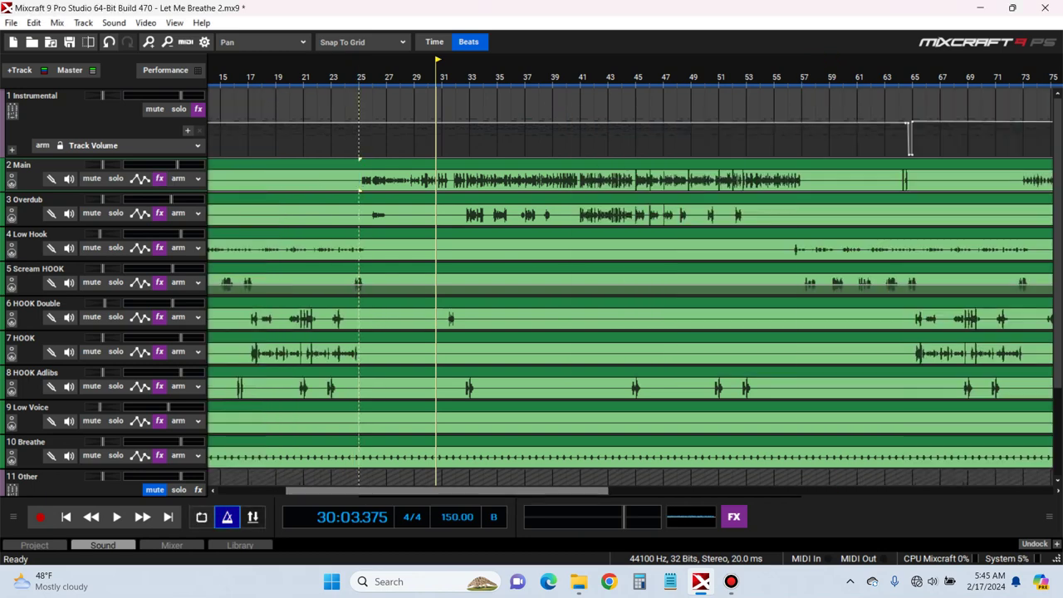
drag(1057, 307, 1057, 327)
scroll(636, 247, down, 1)
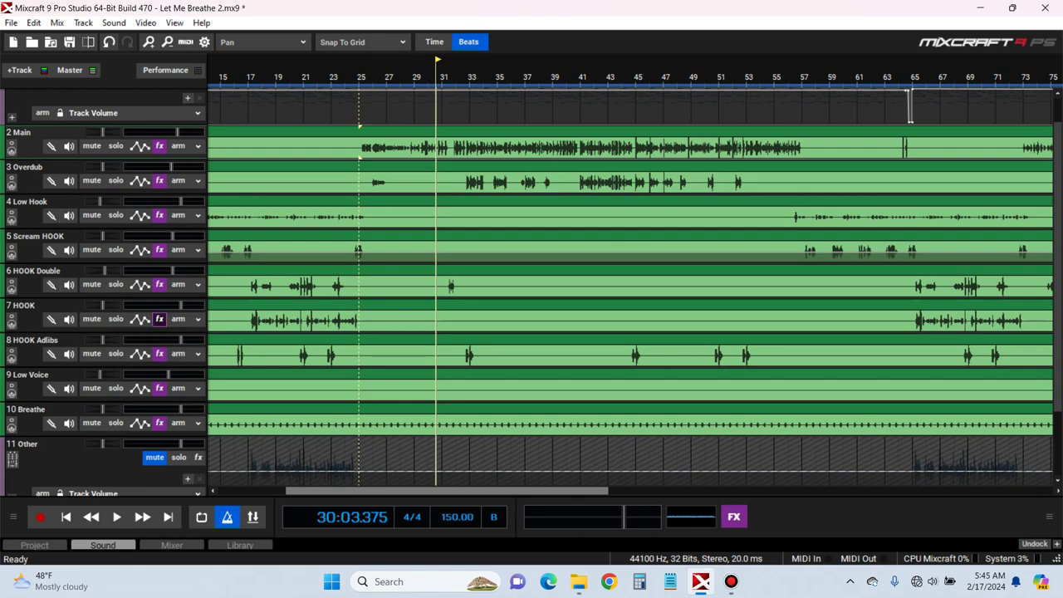
click(159, 319)
click(535, 306)
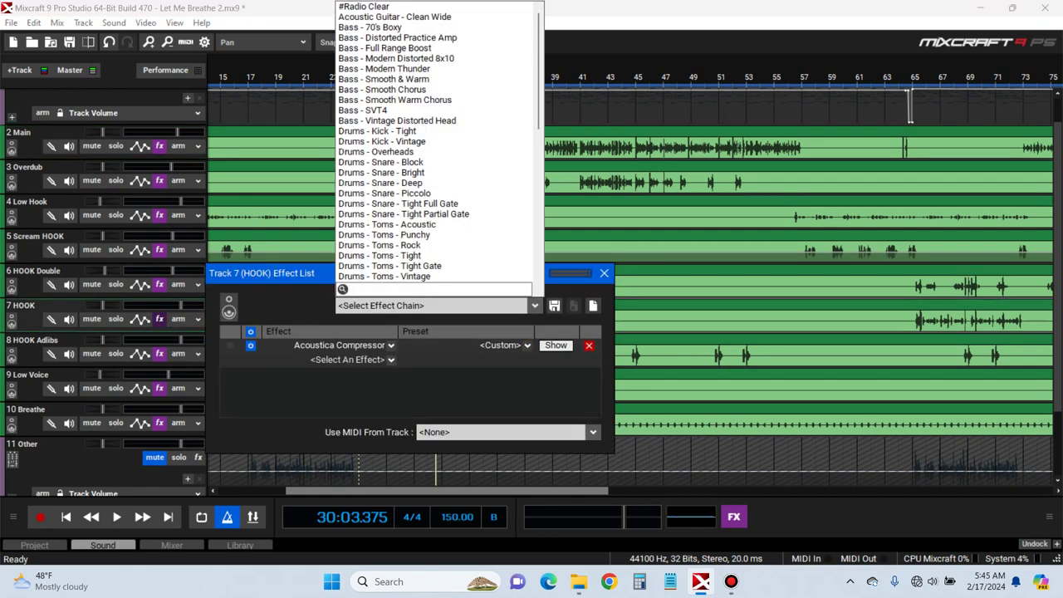
text(let)
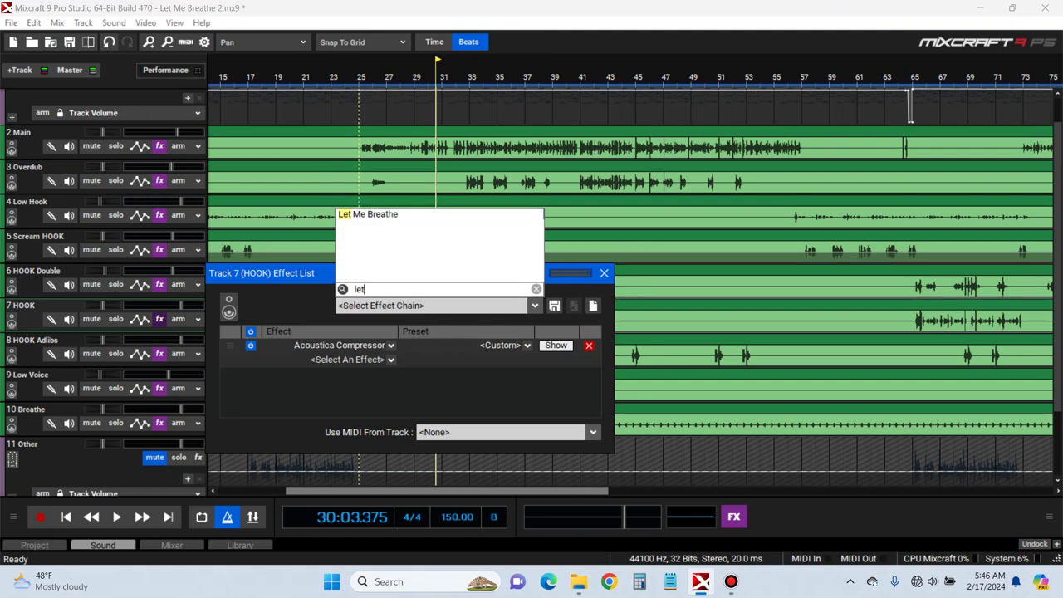
click(382, 214)
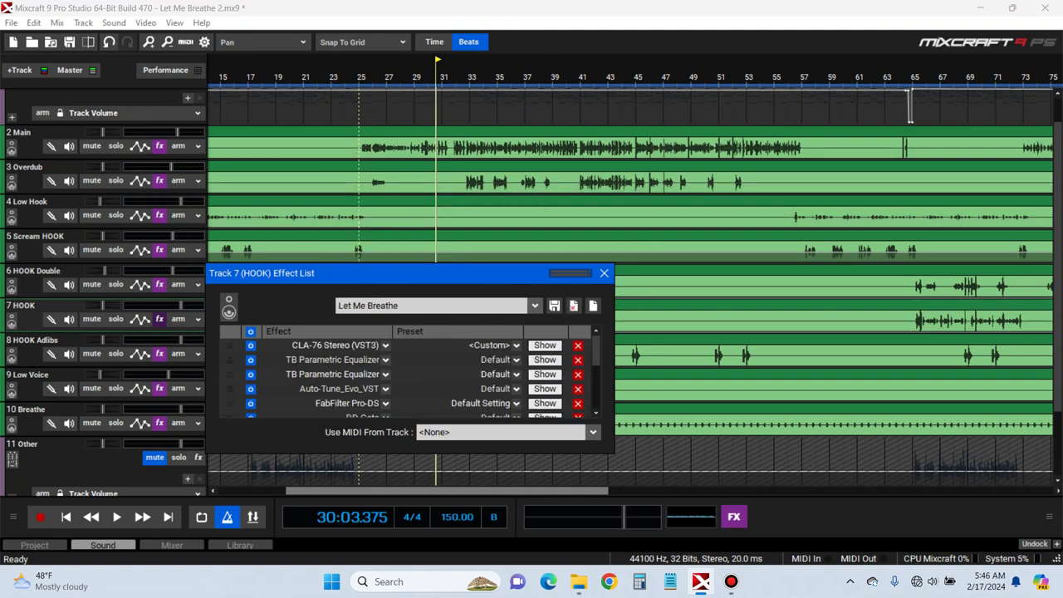
click(604, 273)
Solo the HOOK track and audition its vocal from bar 18 with the loaded effect chain
click(263, 320)
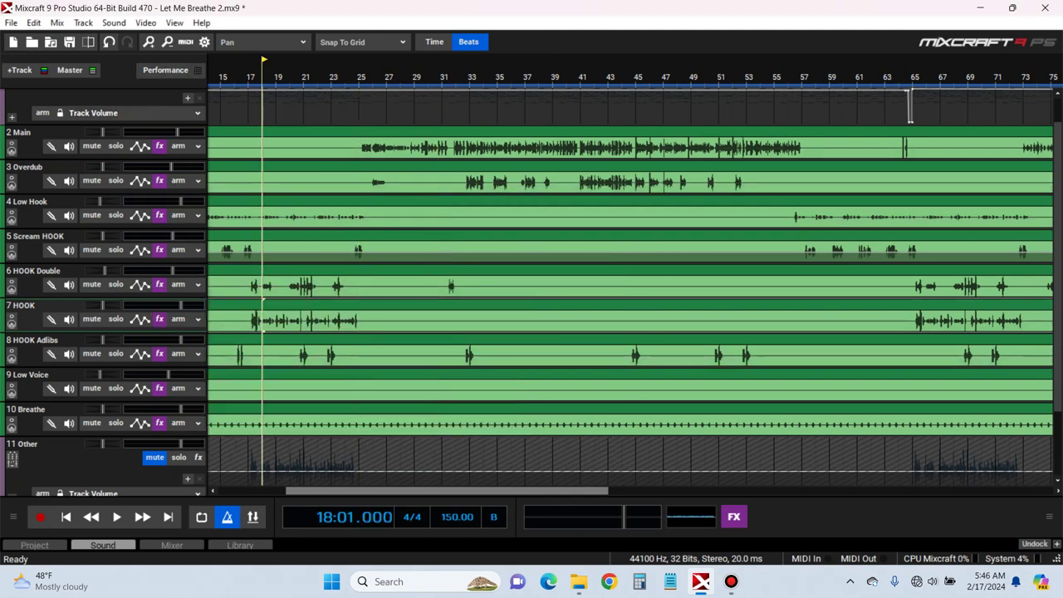
key(space)
click(115, 319)
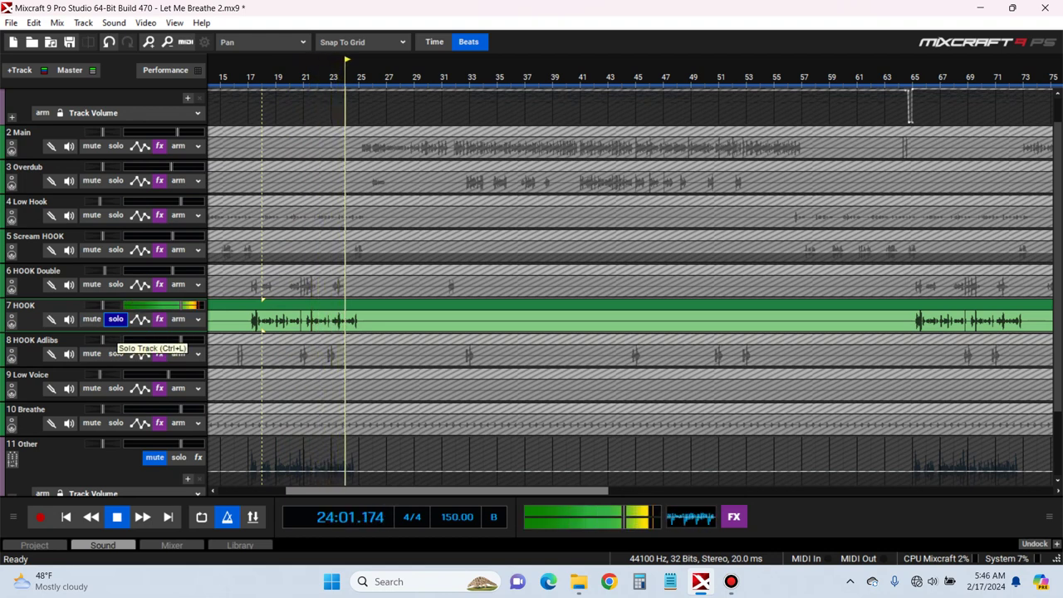
key(space)
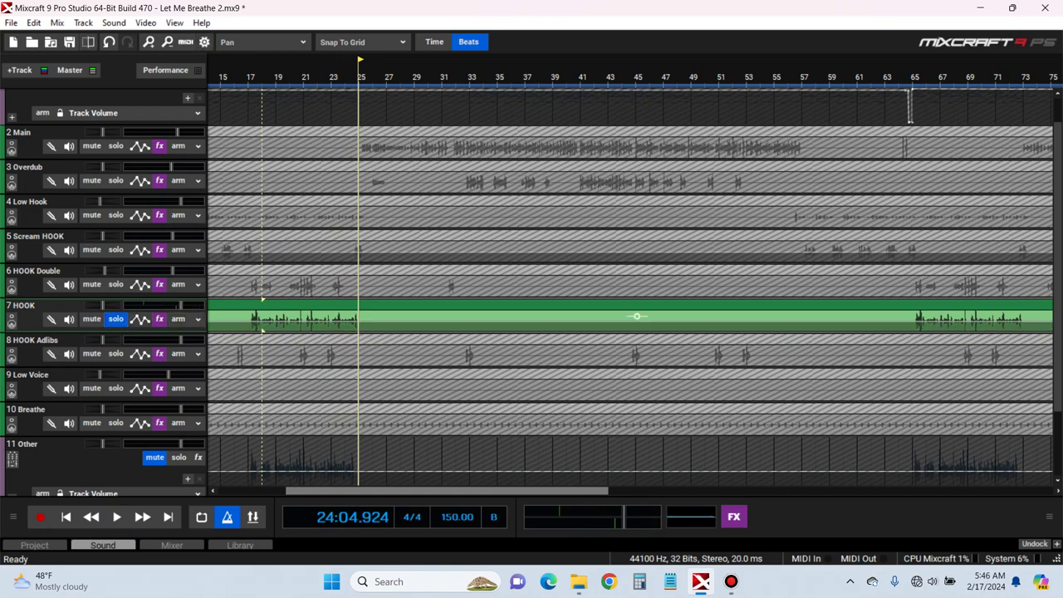
Undo the stray clip changes on the hook tracks and clear solo on the HOOK and Main tracks
click(116, 146)
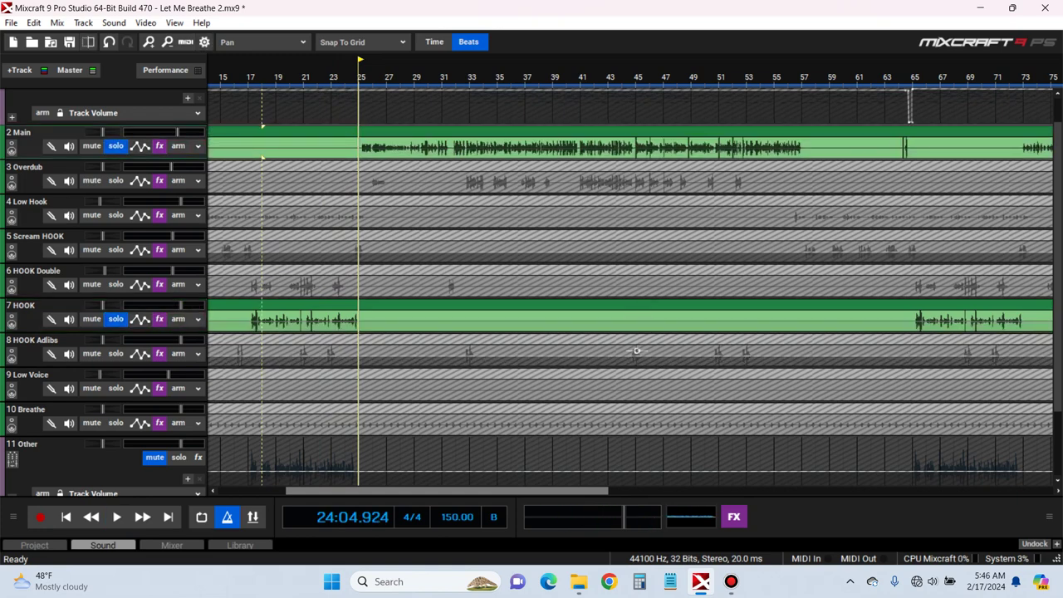
key(ctrl+z)
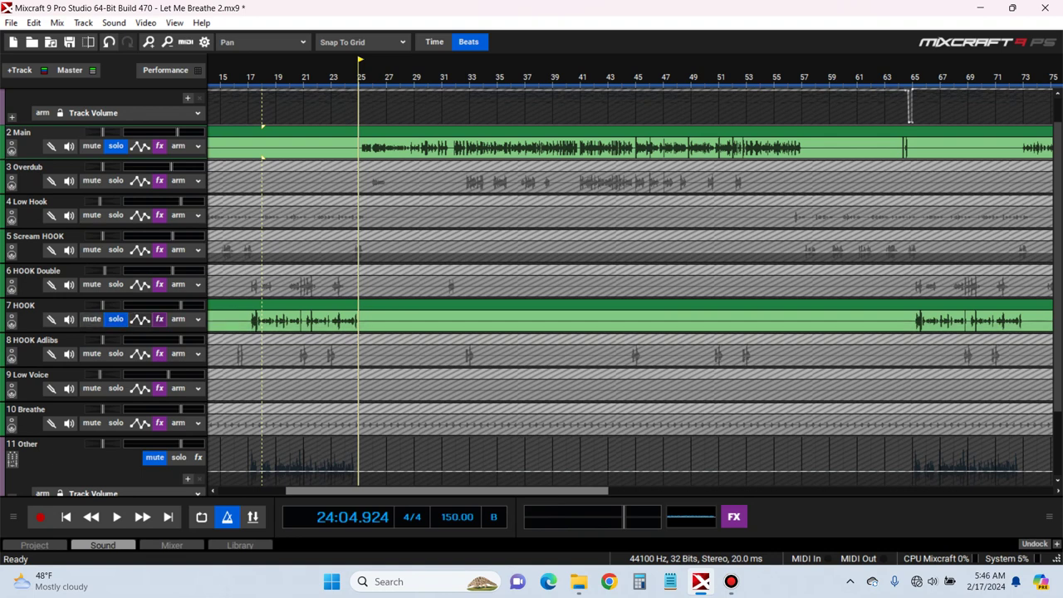
key(ctrl+y)
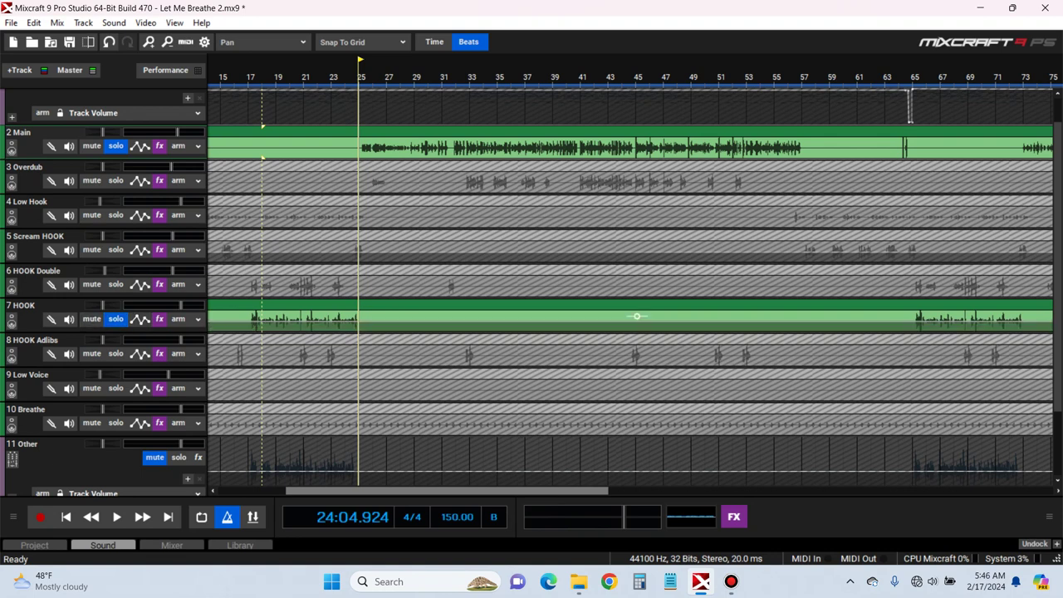
key(ctrl+z)
click(116, 319)
click(115, 147)
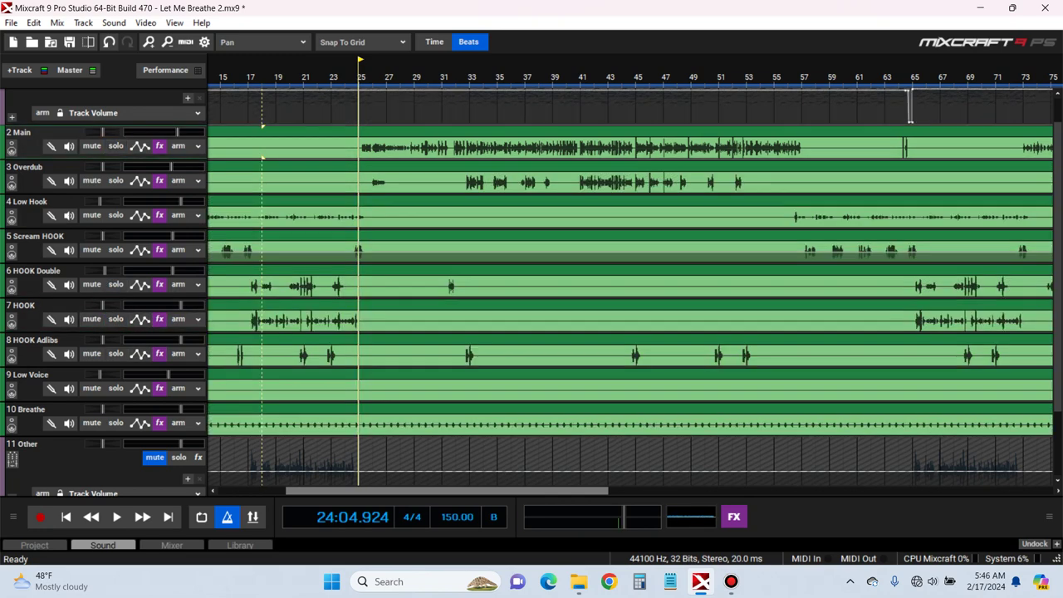
Solo the HOOK, Main and Instrumental tracks and audition the hook, restarting playback from bar 16
key(space)
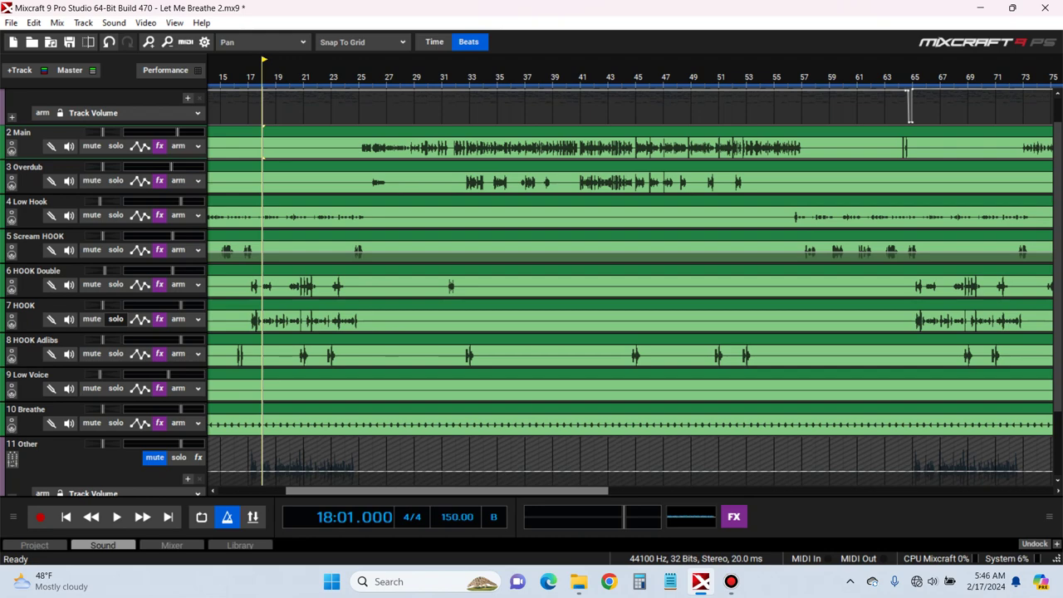
click(115, 319)
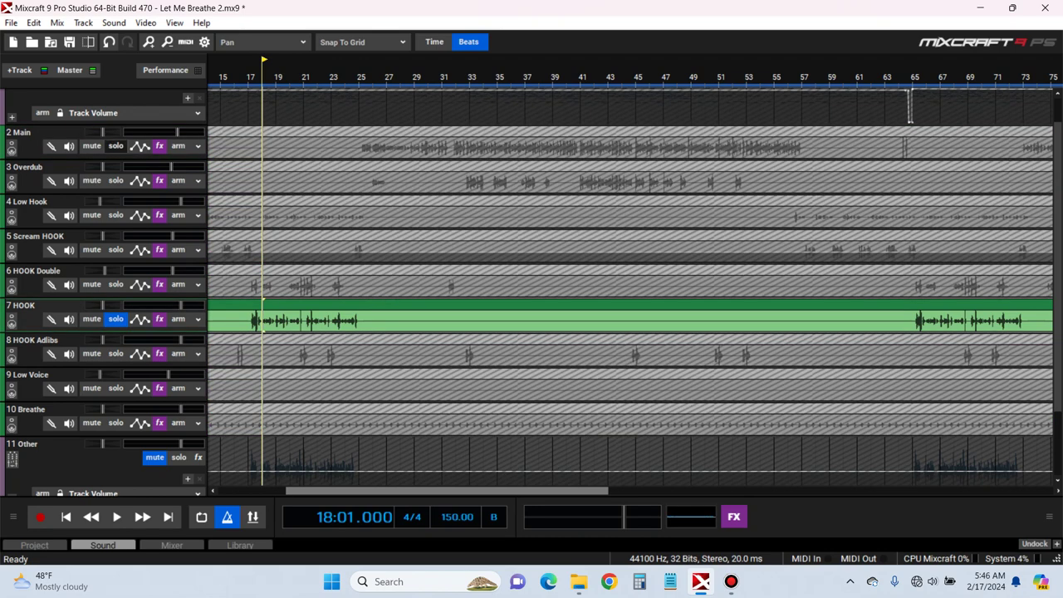
click(115, 146)
key(space)
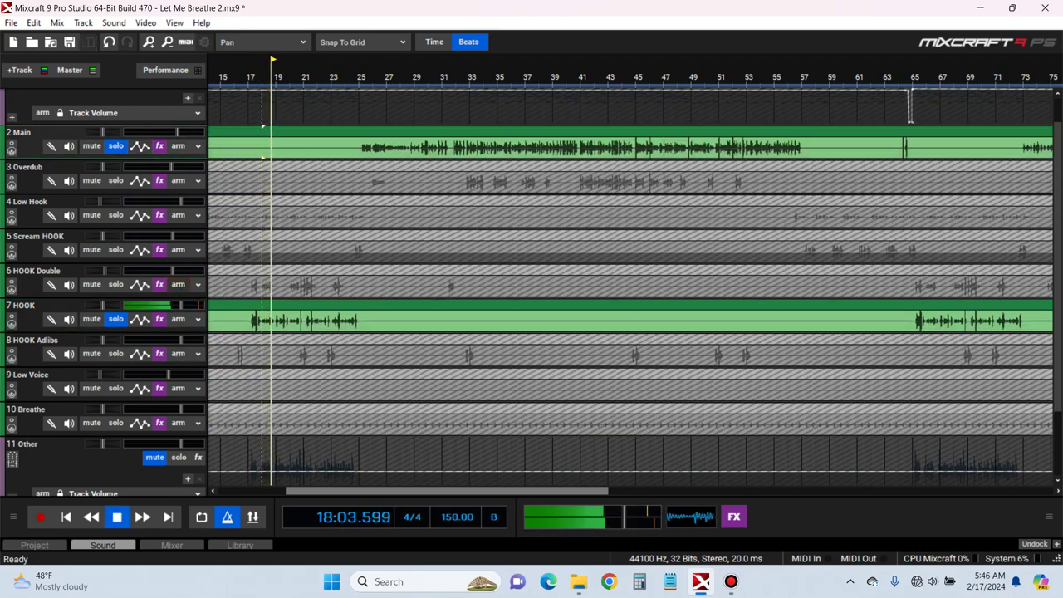
scroll(262, 158, up, 1)
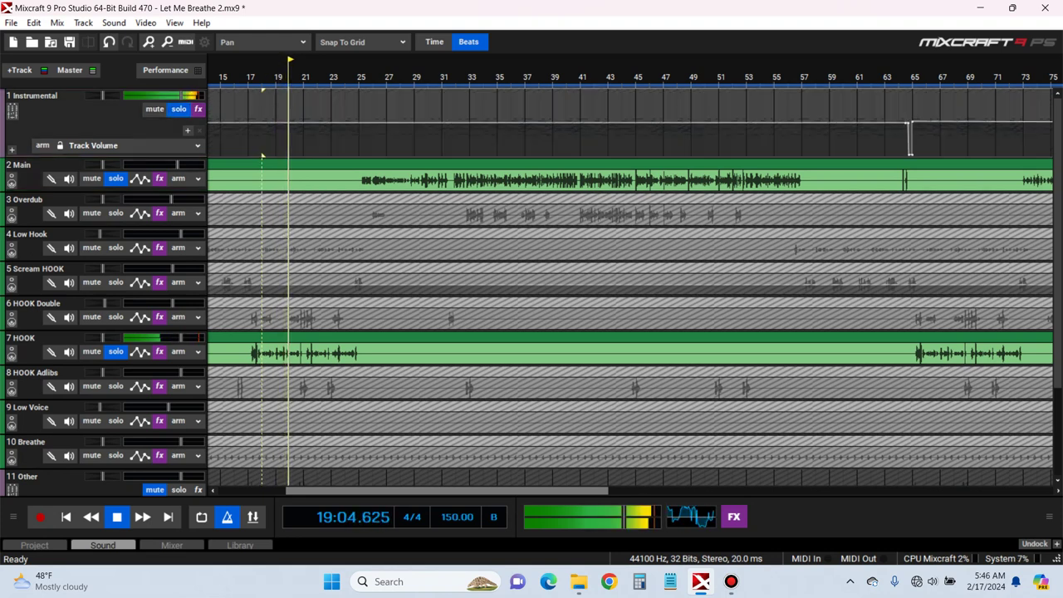
click(235, 156)
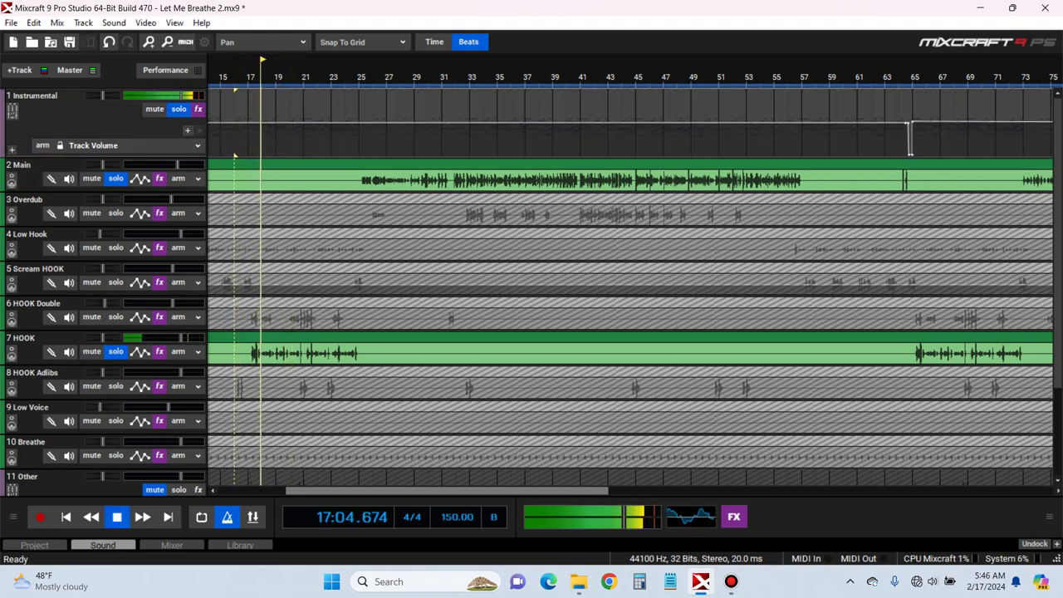
key(space)
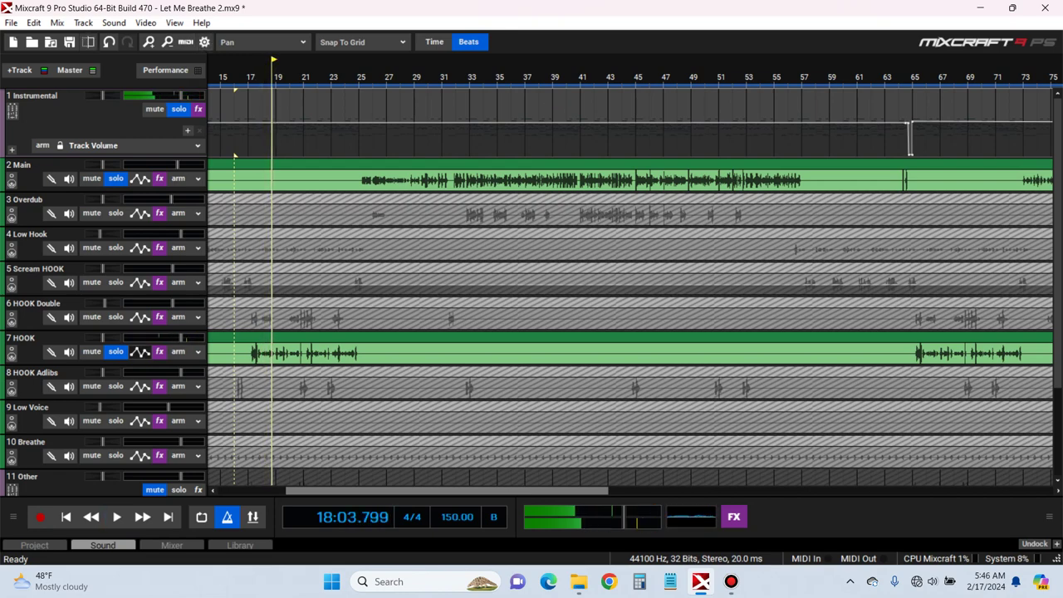
Show the Reverb send lanes on the HOOK and Main tracks and adjust HOOK's Reverb send level
click(139, 352)
click(116, 388)
click(106, 215)
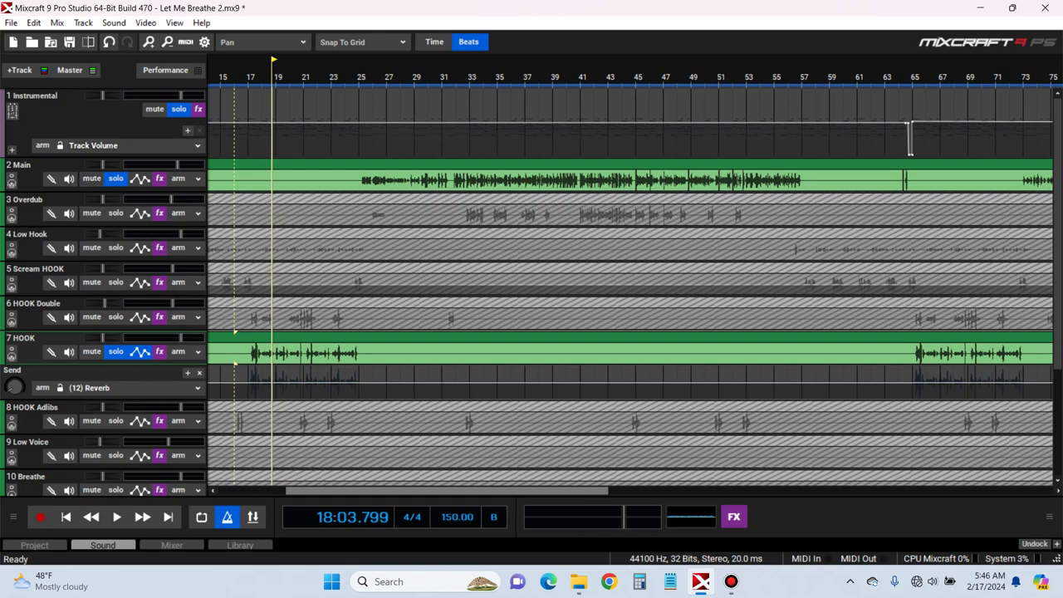
click(140, 179)
click(99, 215)
click(92, 277)
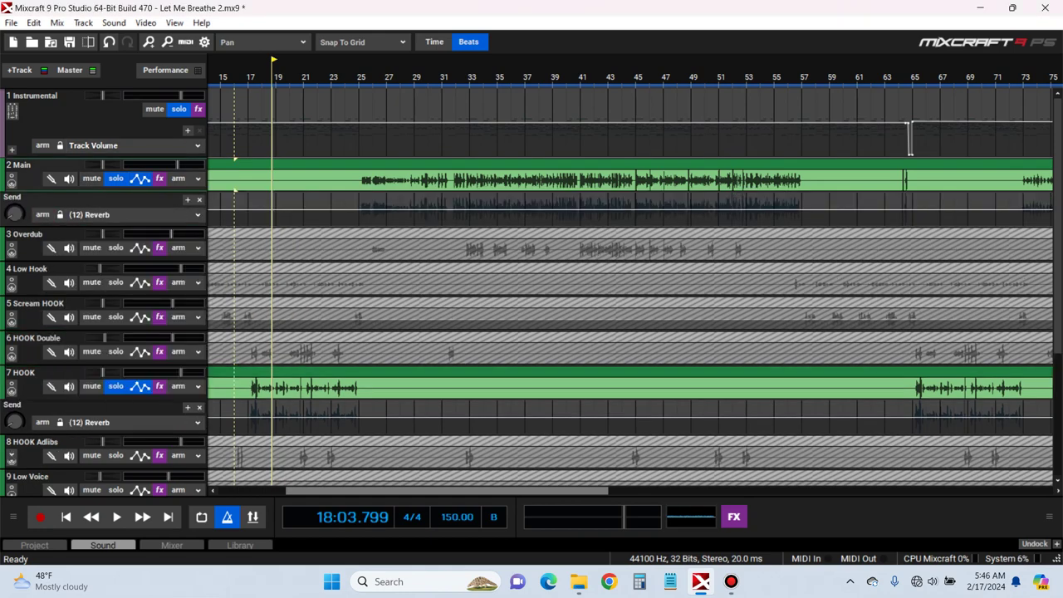
click(14, 423)
Switch the HOOK and Main lanes to the Delay send and adjust HOOK's Delay send level
click(100, 422)
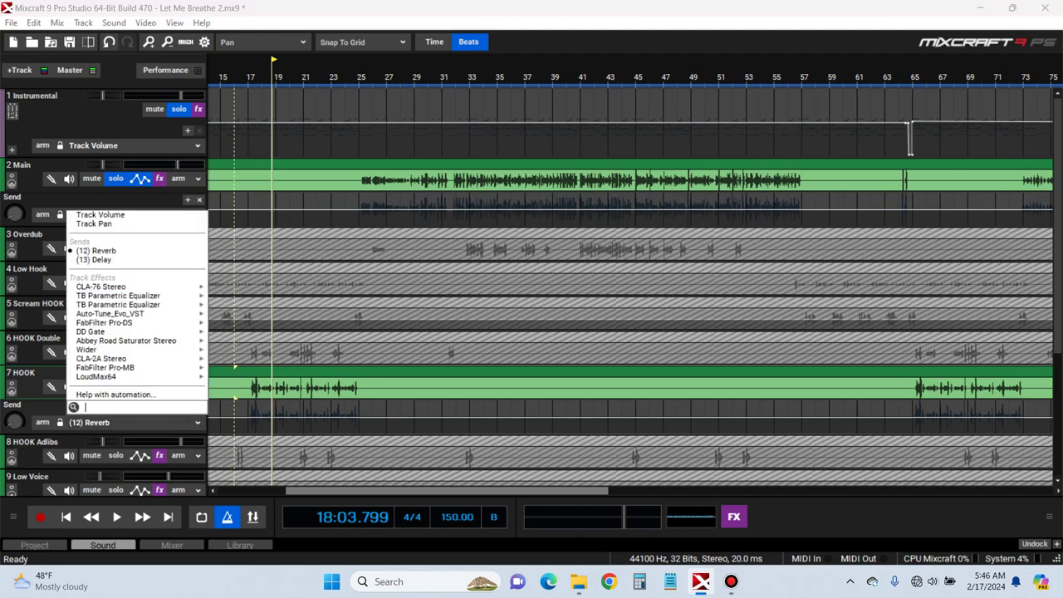
click(91, 258)
click(100, 214)
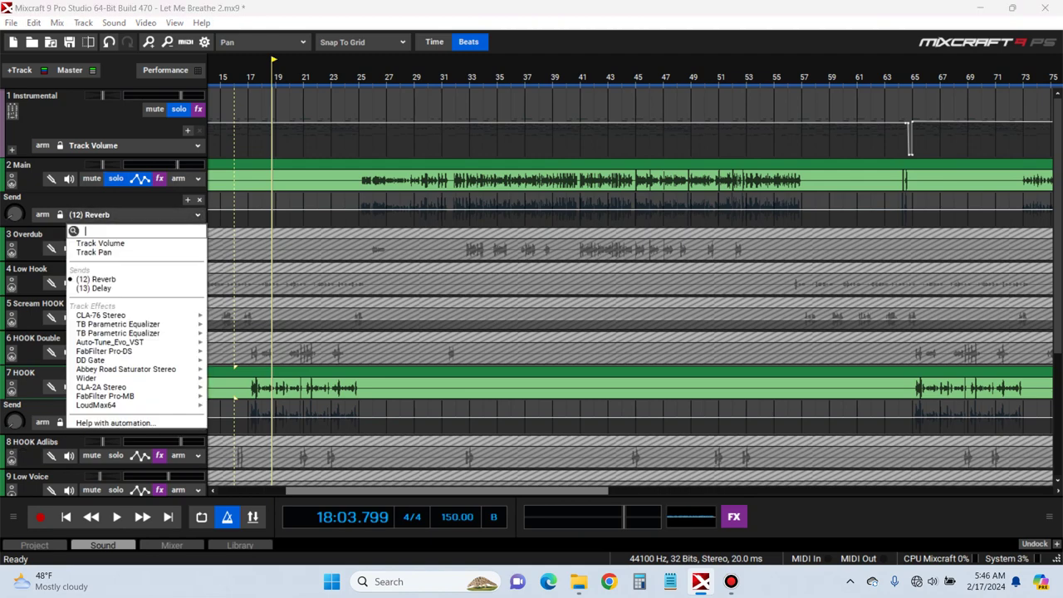
click(91, 288)
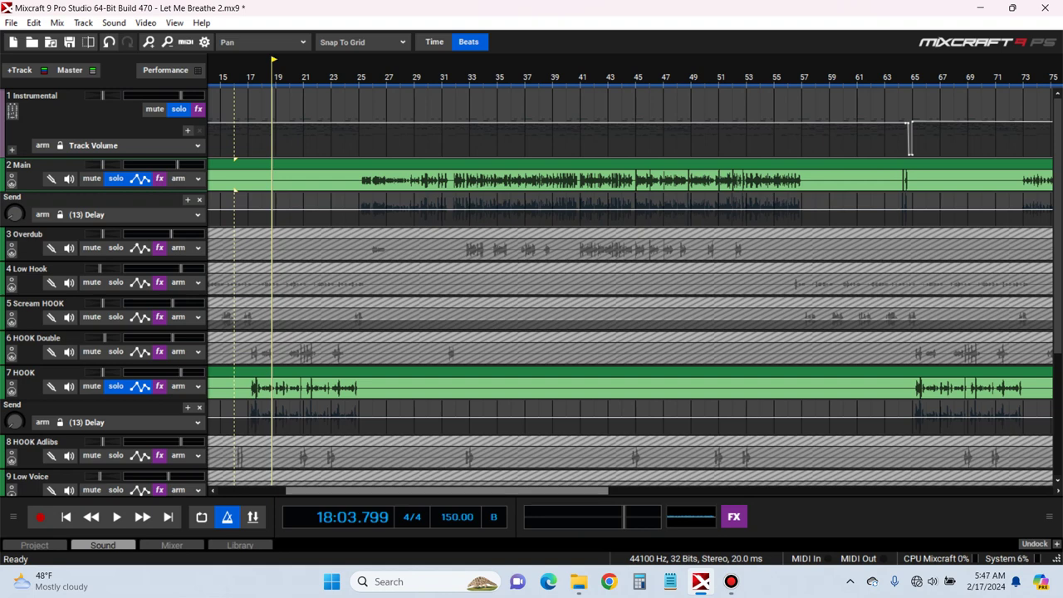
drag(14, 422, 14, 419)
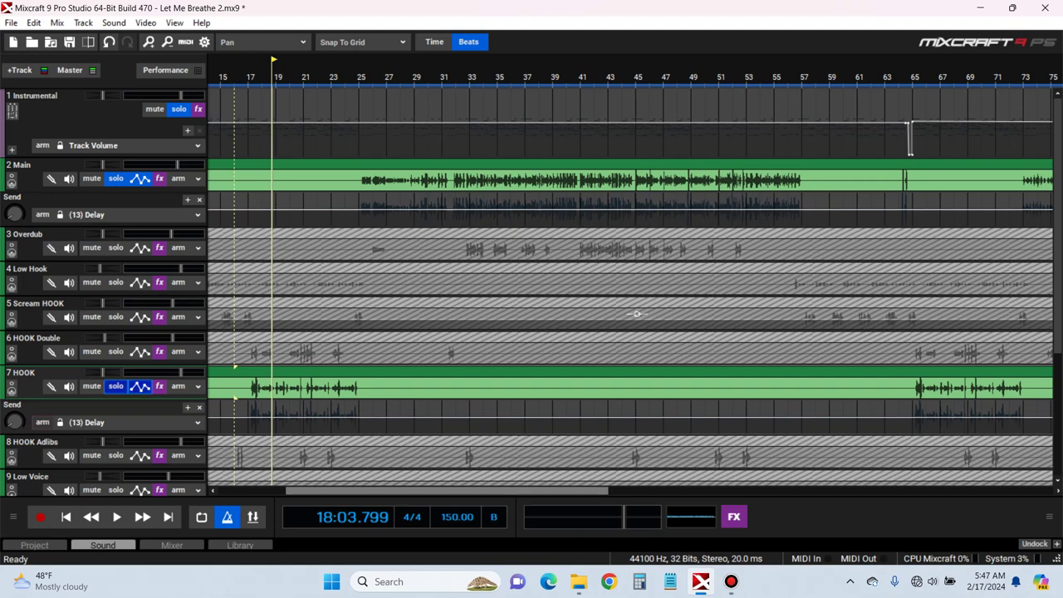
Audition the hook from bar 18 and hide the HOOK and Main automation lanes
key(space)
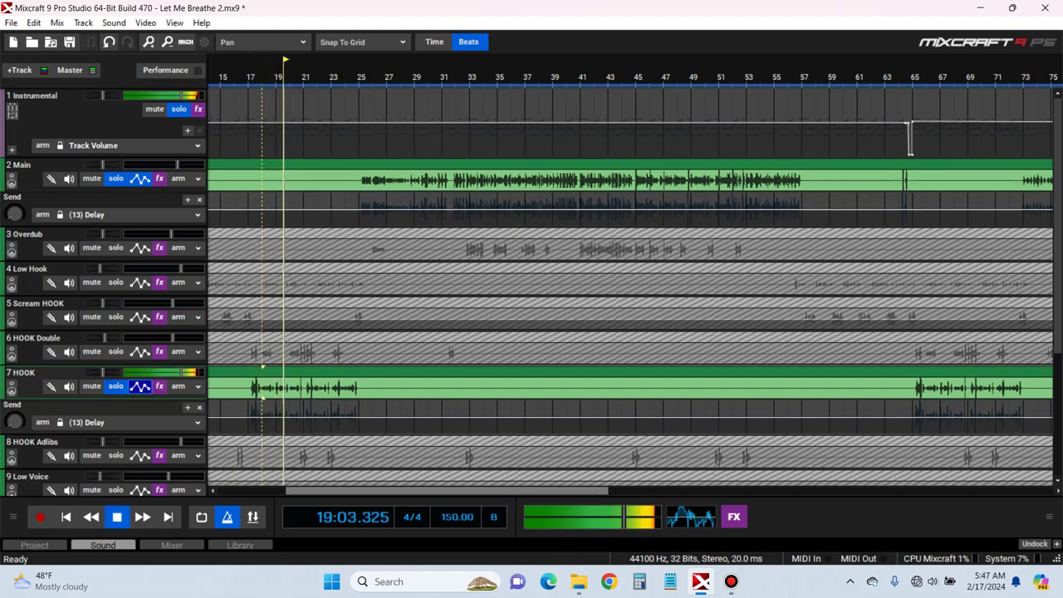
click(140, 386)
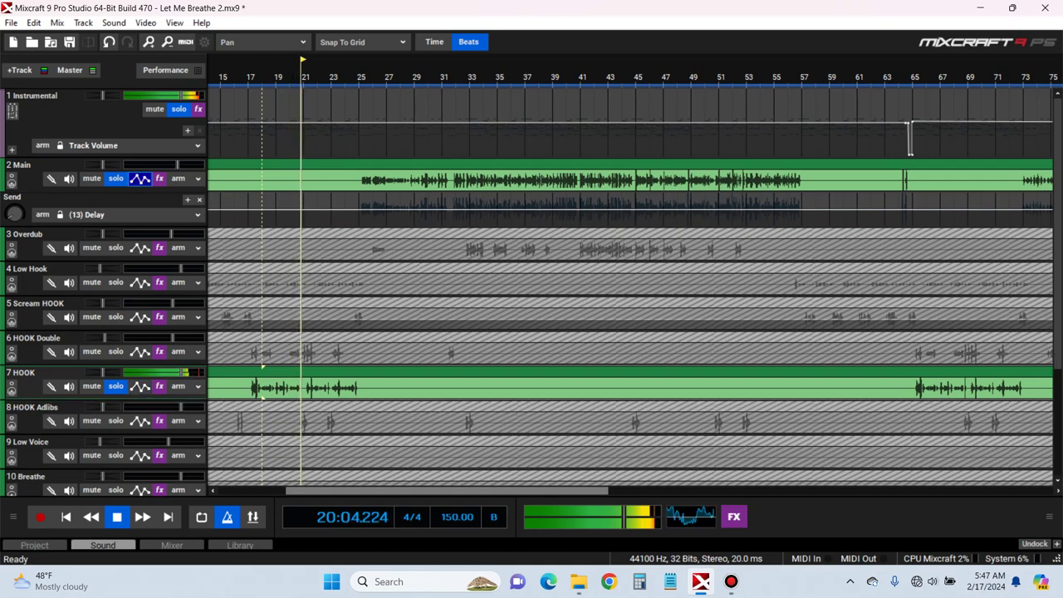
click(140, 178)
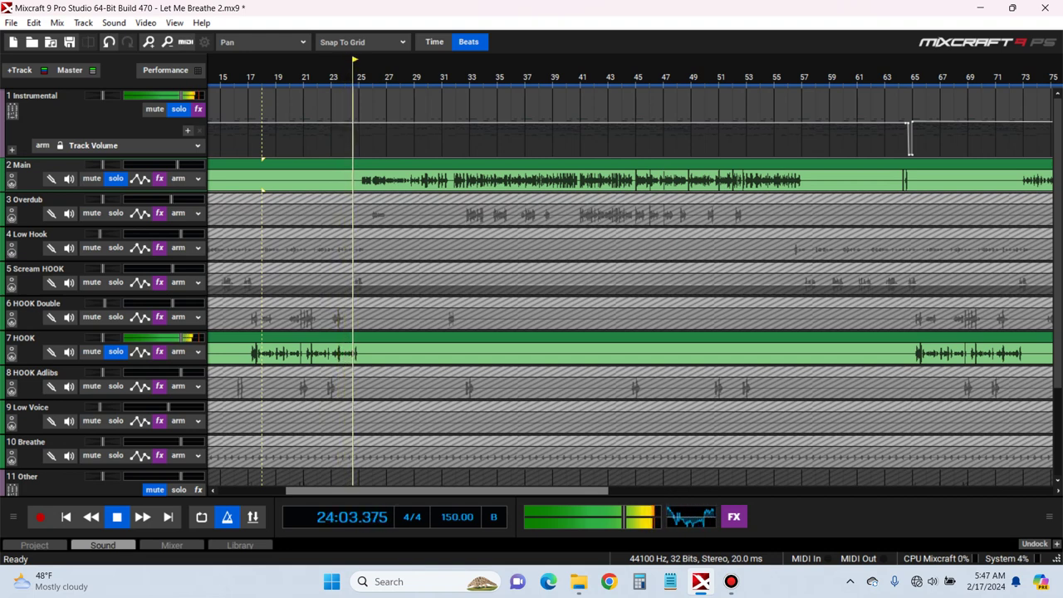
key(space)
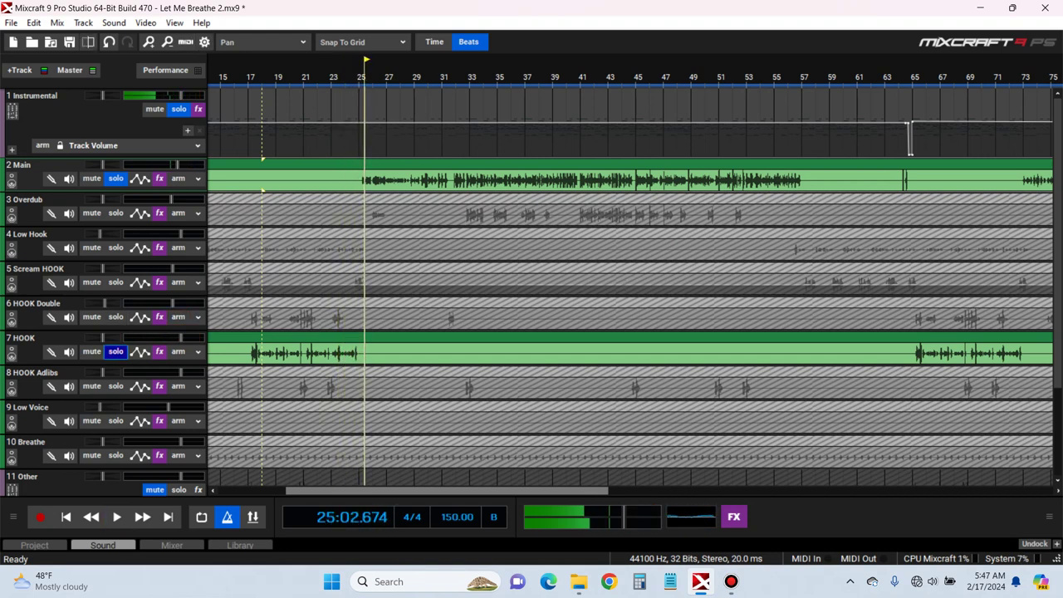
Add HOOK Double to the soloed tracks, keeping HOOK soloed, and play from bar 17
click(115, 353)
click(116, 317)
click(115, 351)
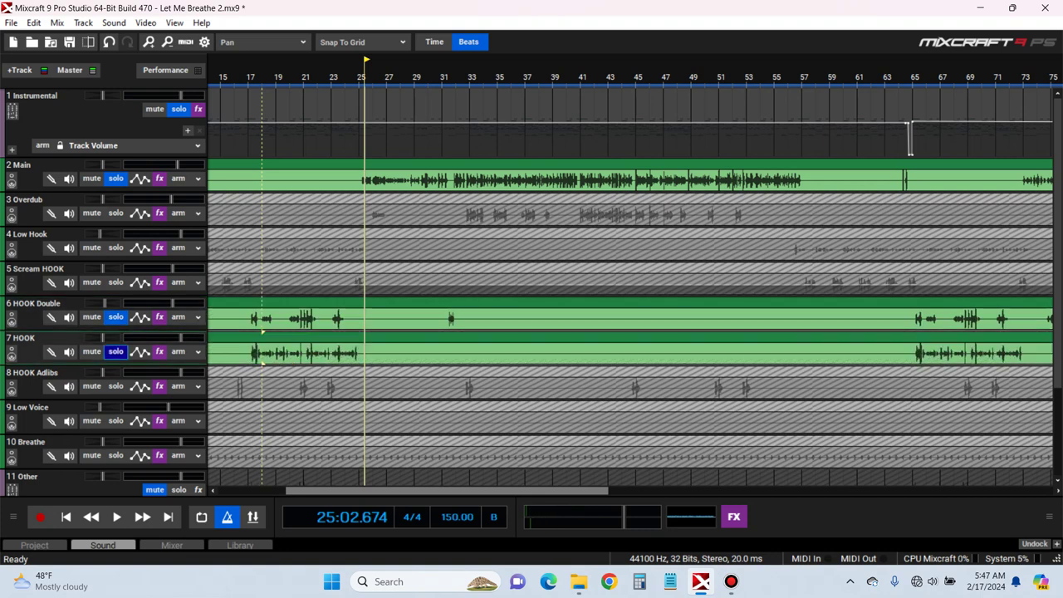
key(space)
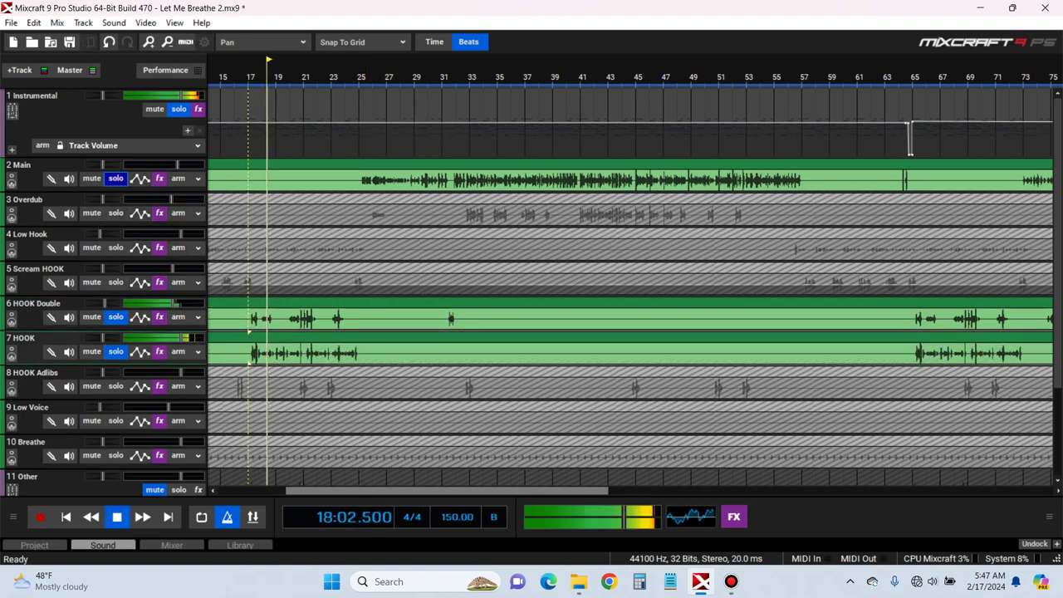
Lower the Instrumental track's volume to about -8.7 dB and replay the hook from bar 17
key(space)
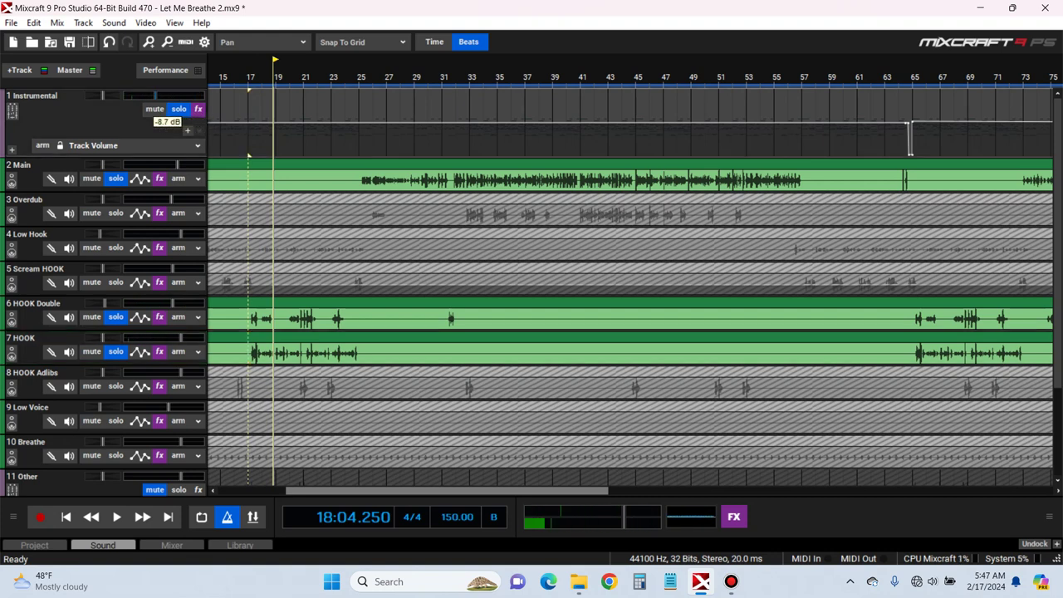
key(space)
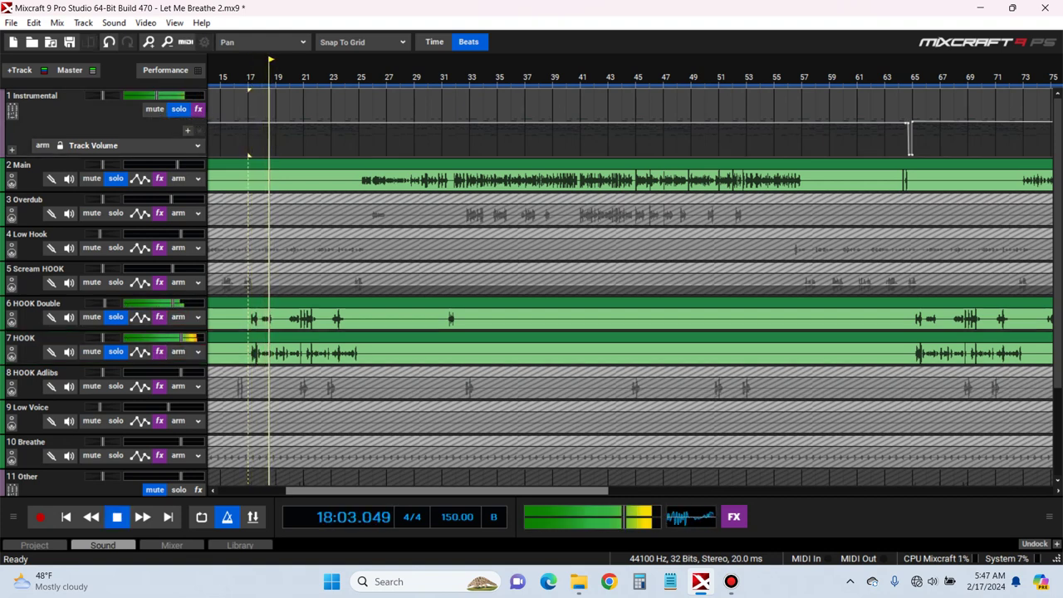
key(space)
Remove DD Compressor and TB Parametric Equalizer from HOOK Double's effect list and move the window clear of the track controls
click(159, 317)
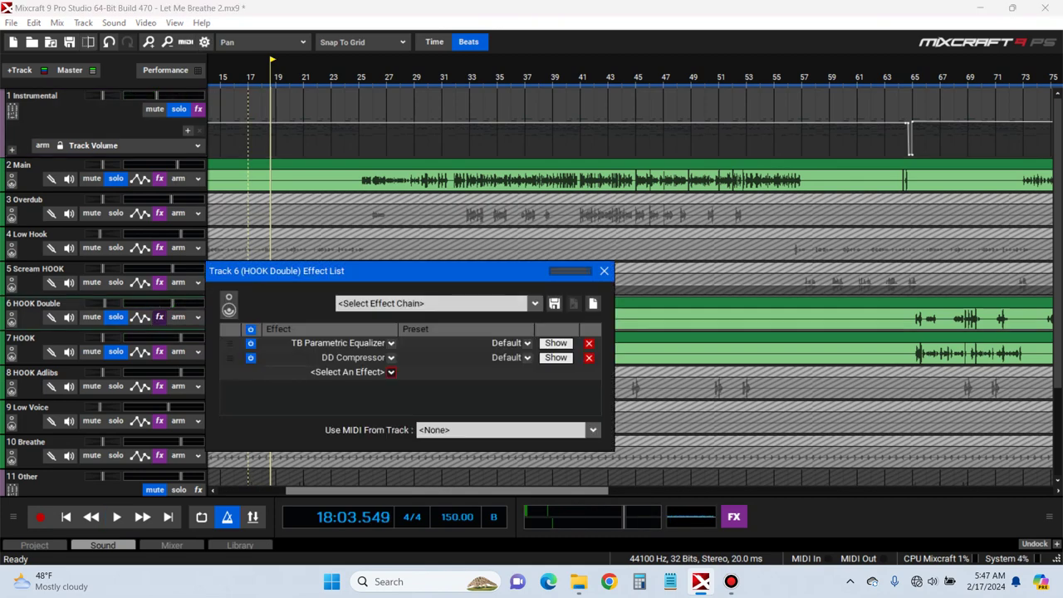
click(589, 358)
click(588, 343)
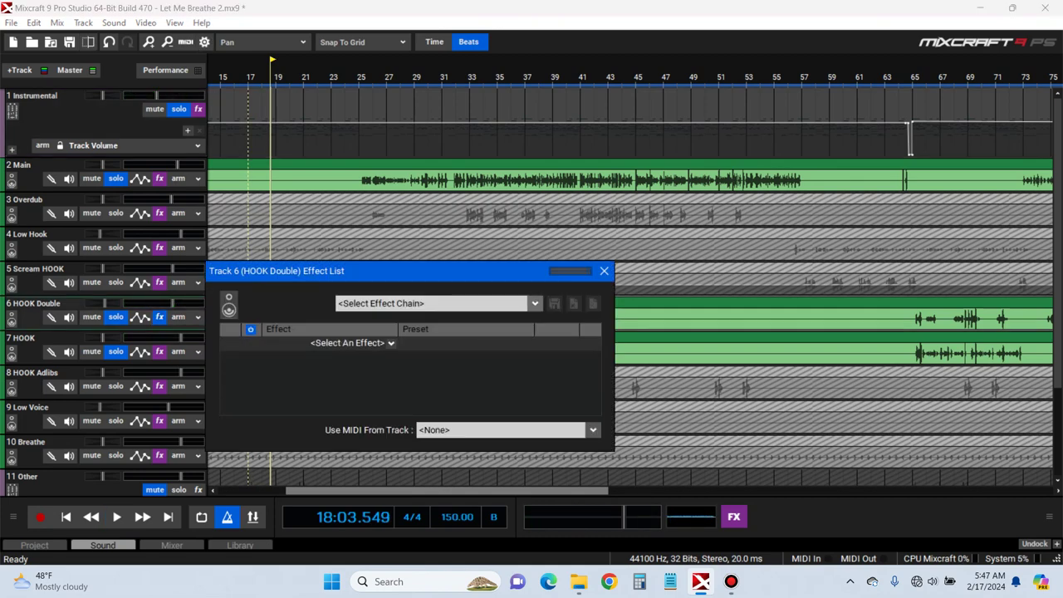
drag(494, 272, 811, 239)
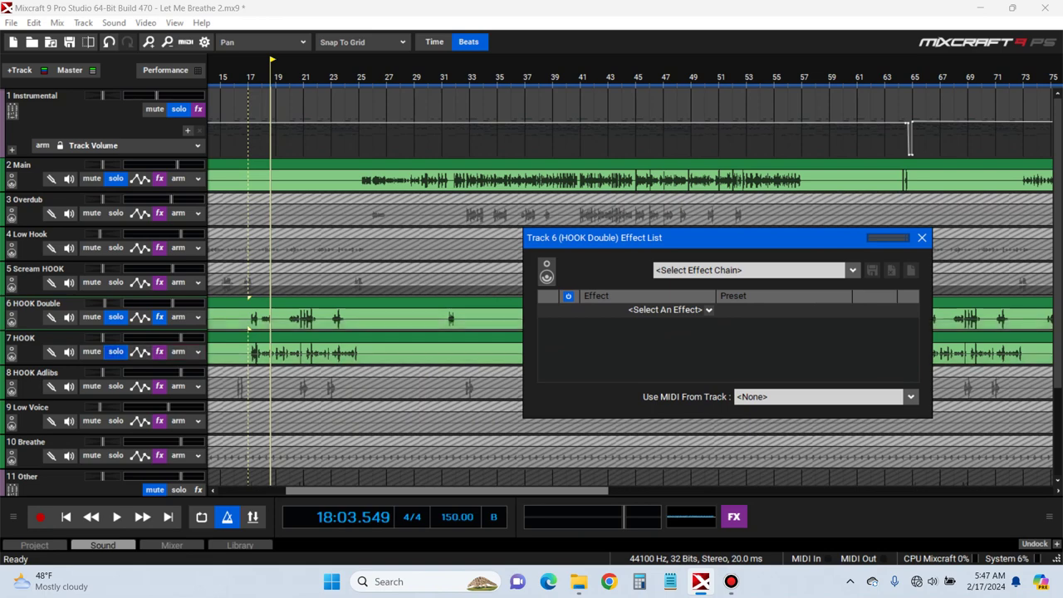
Add the MV2 Stereo (VST3) effect to the HOOK Double track's effect list
click(159, 351)
click(603, 272)
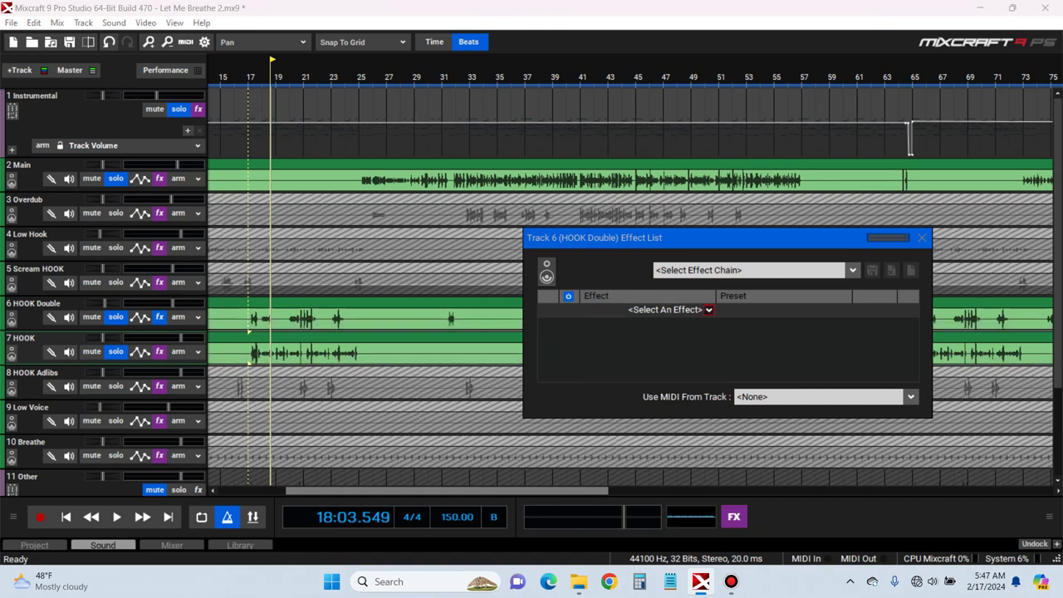
click(708, 308)
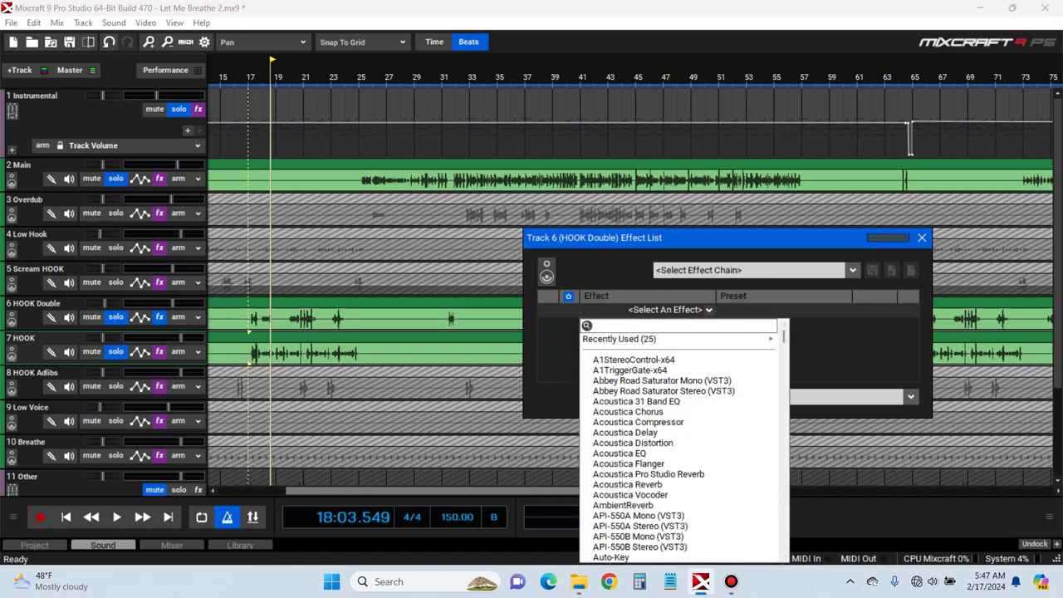
text(mv)
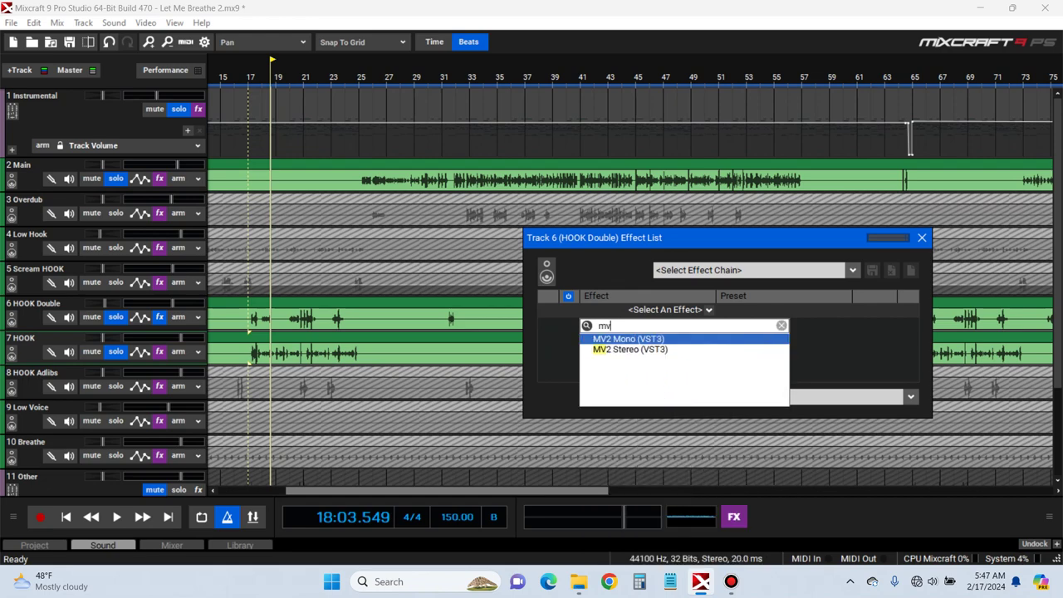
click(631, 349)
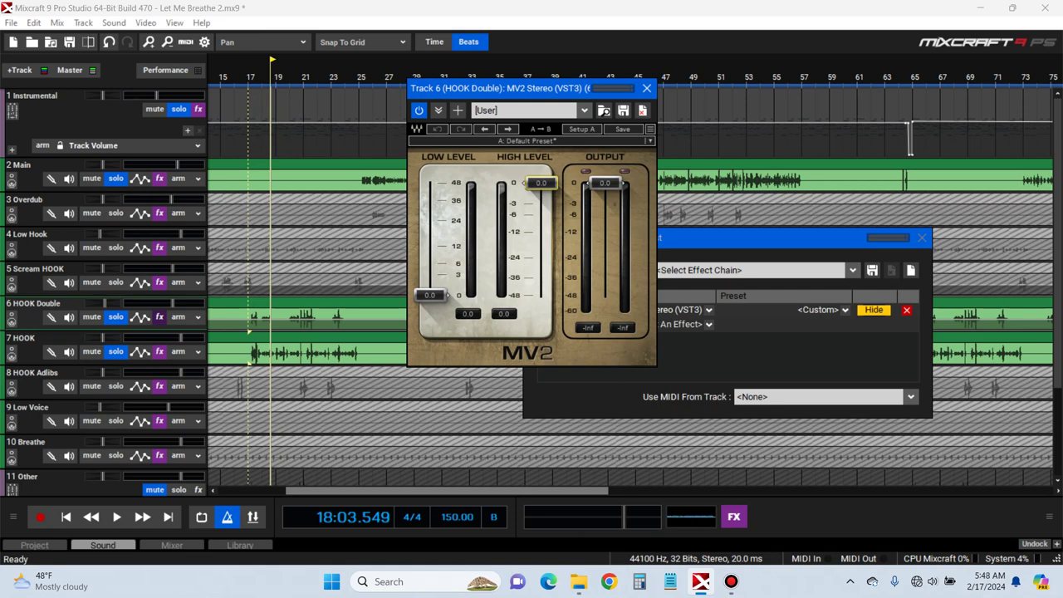
Unsolo HOOK and, while playing from bar 18, set MV2's high level to about -4.9 and low level to about 7.8
key(Left)
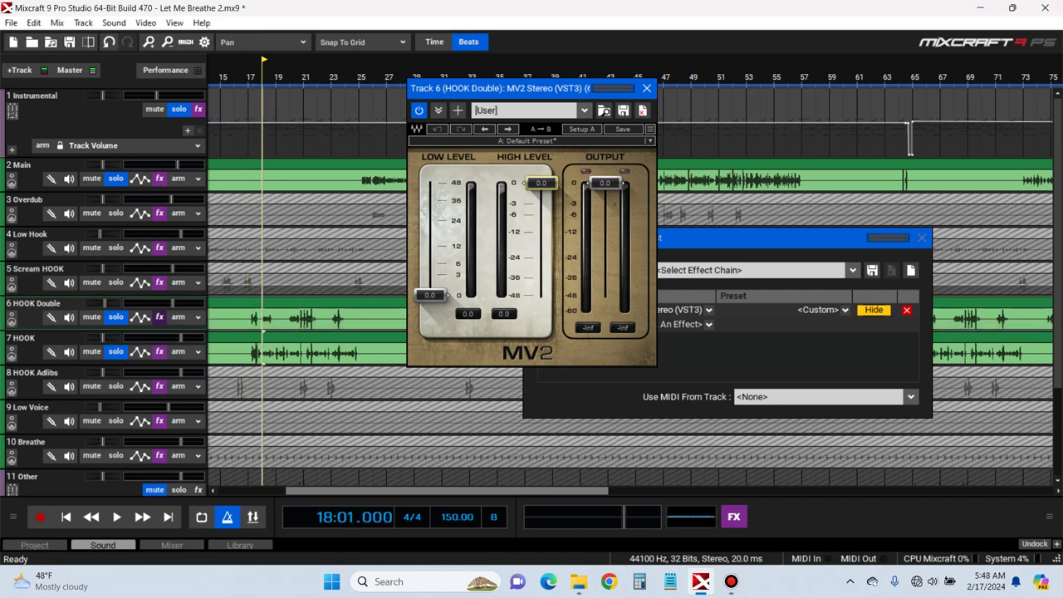
key(space)
click(116, 352)
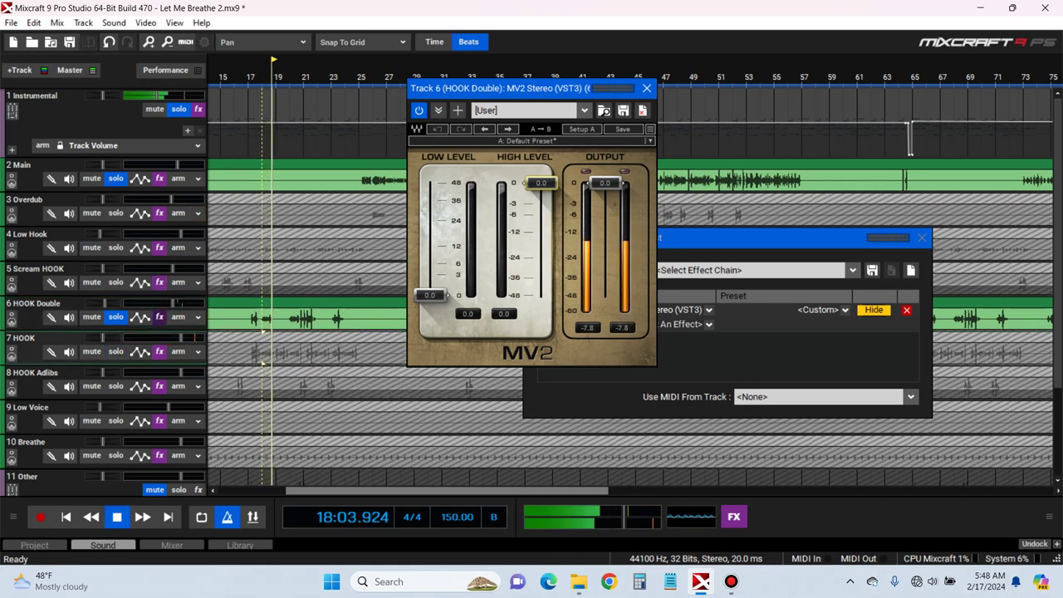
drag(541, 183, 540, 209)
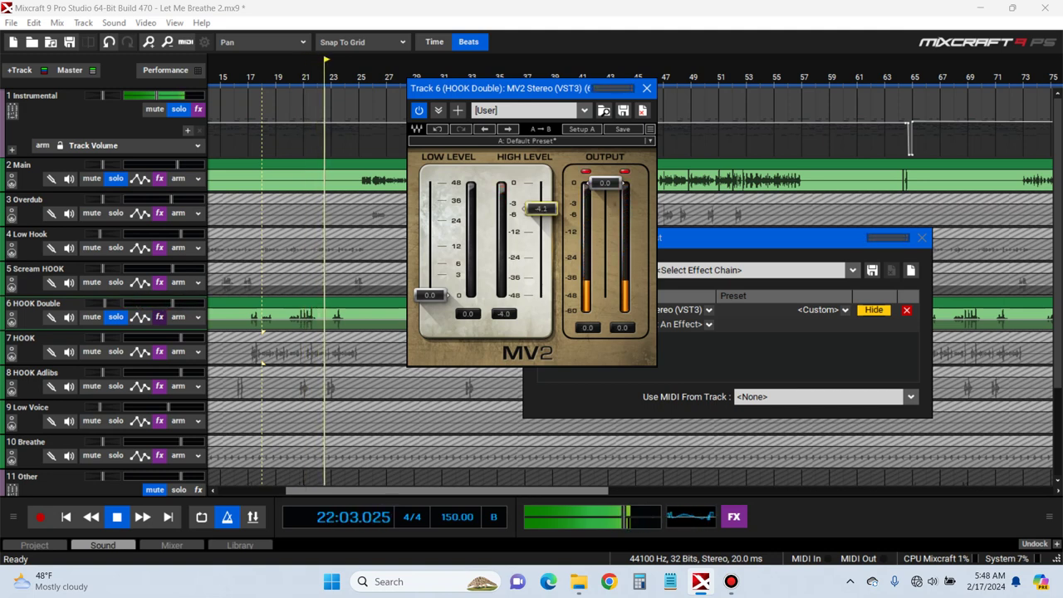
drag(429, 294, 429, 263)
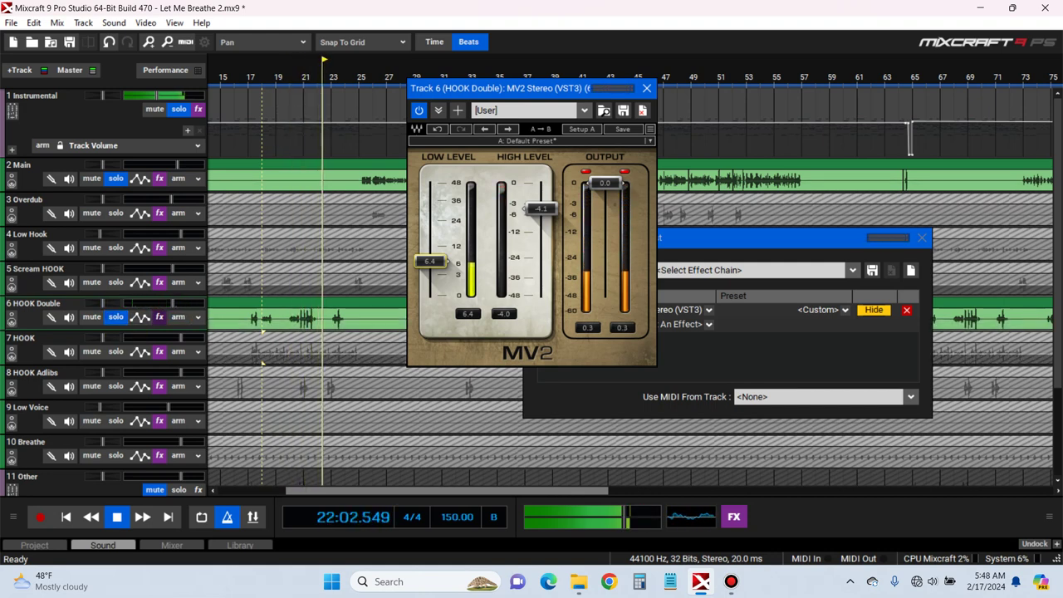
click(250, 362)
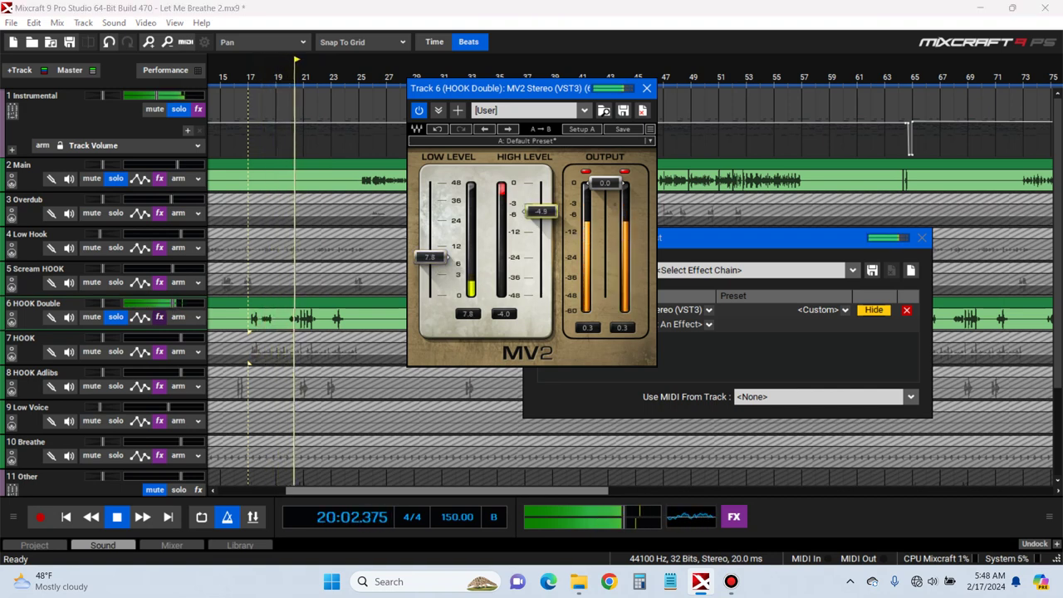
click(647, 88)
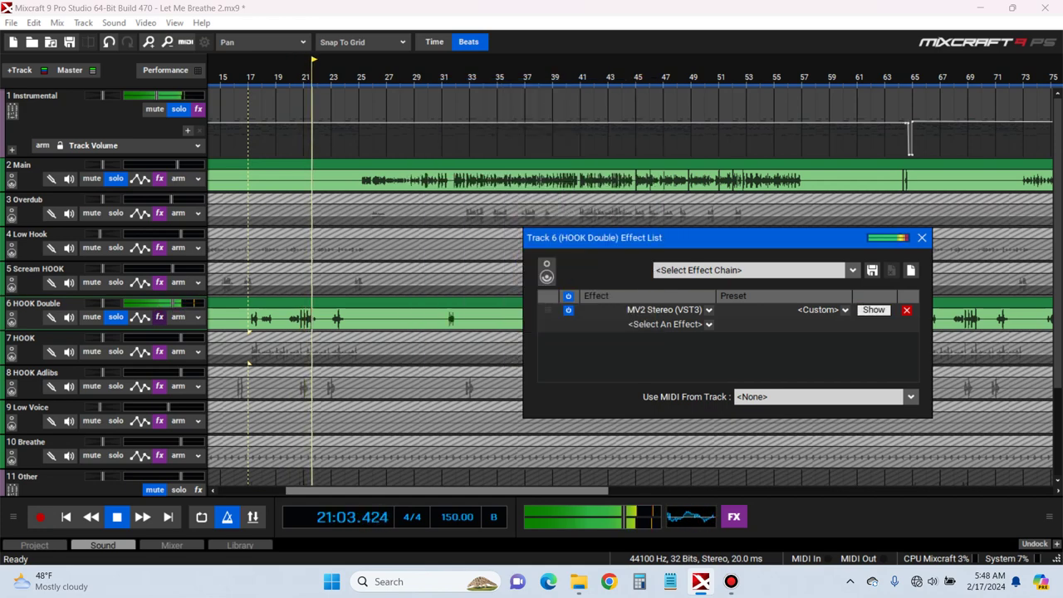
Stop playback and add Auto-Tune_Evo_VST after MV2 Stereo in HOOK Double's effect list
key(space)
click(709, 324)
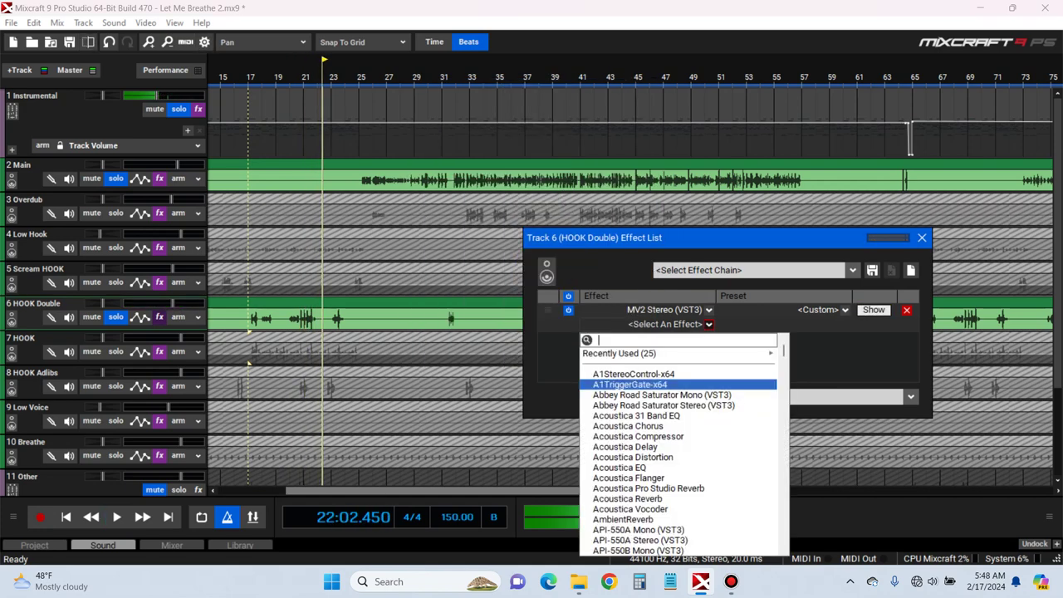
text(au)
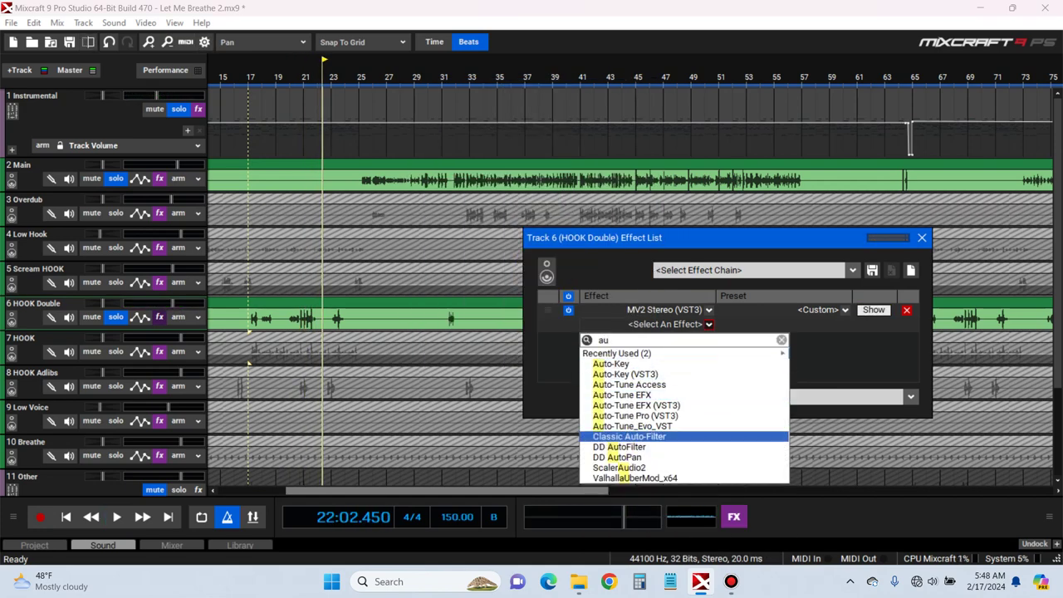
click(635, 426)
Set Auto-Tune Evo to F Minor with input type Low Male, Retune Speed 0 and Humanize 100
click(431, 74)
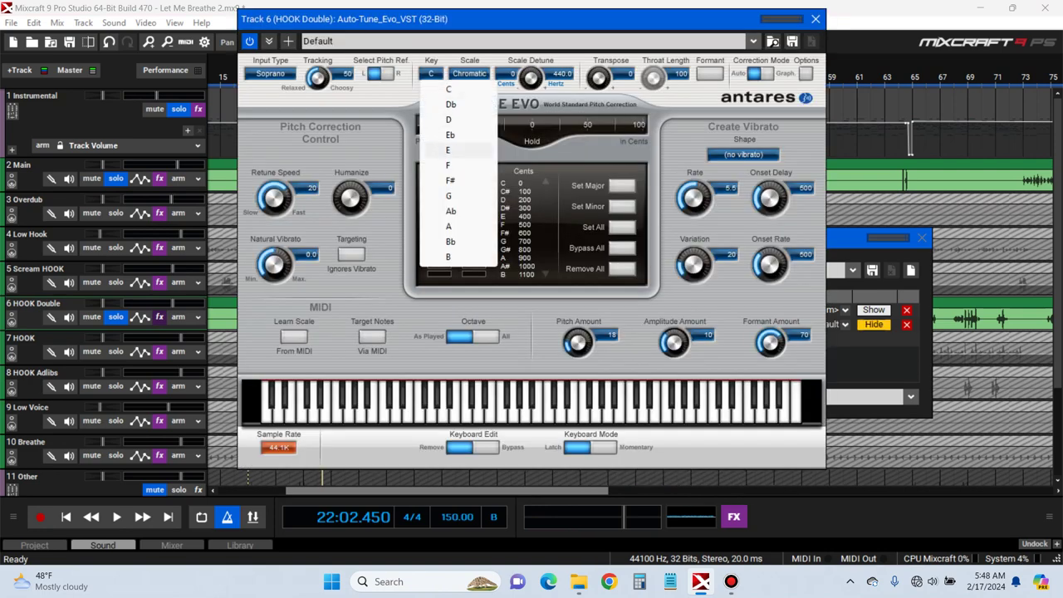
click(451, 165)
click(469, 74)
click(487, 105)
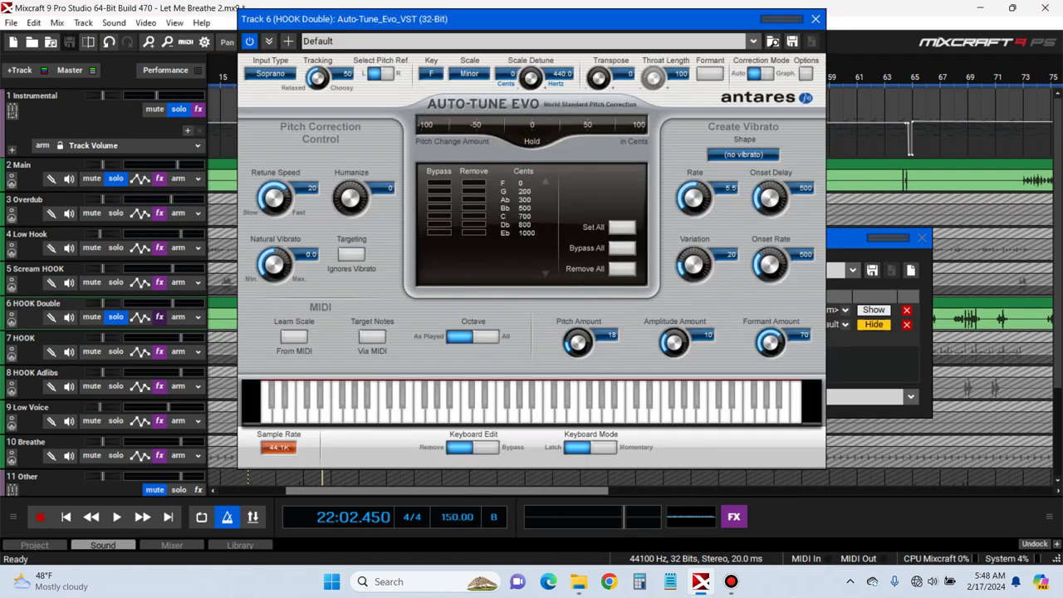
click(270, 73)
click(288, 121)
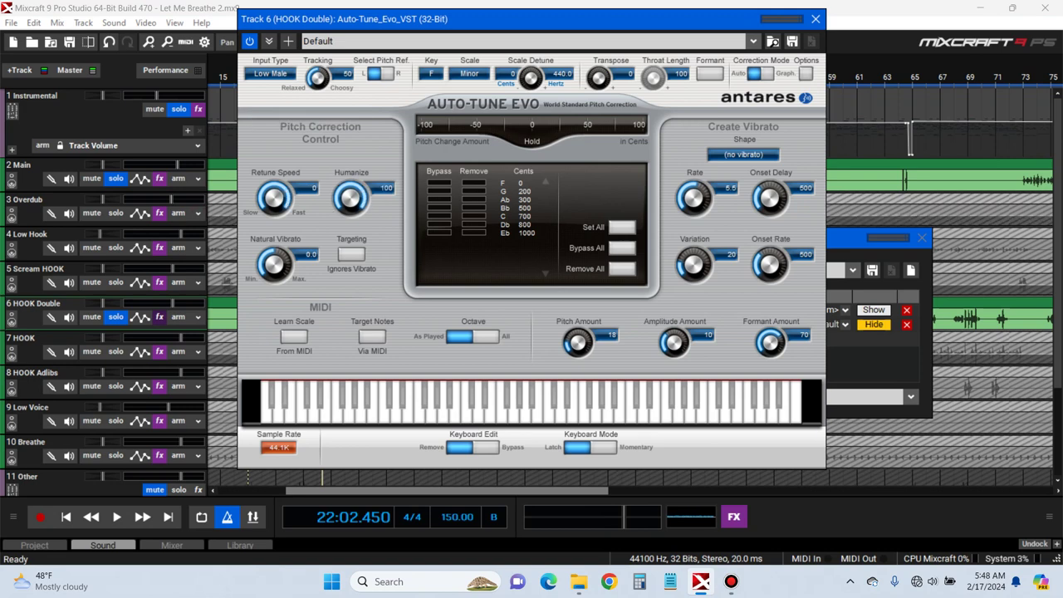
click(815, 18)
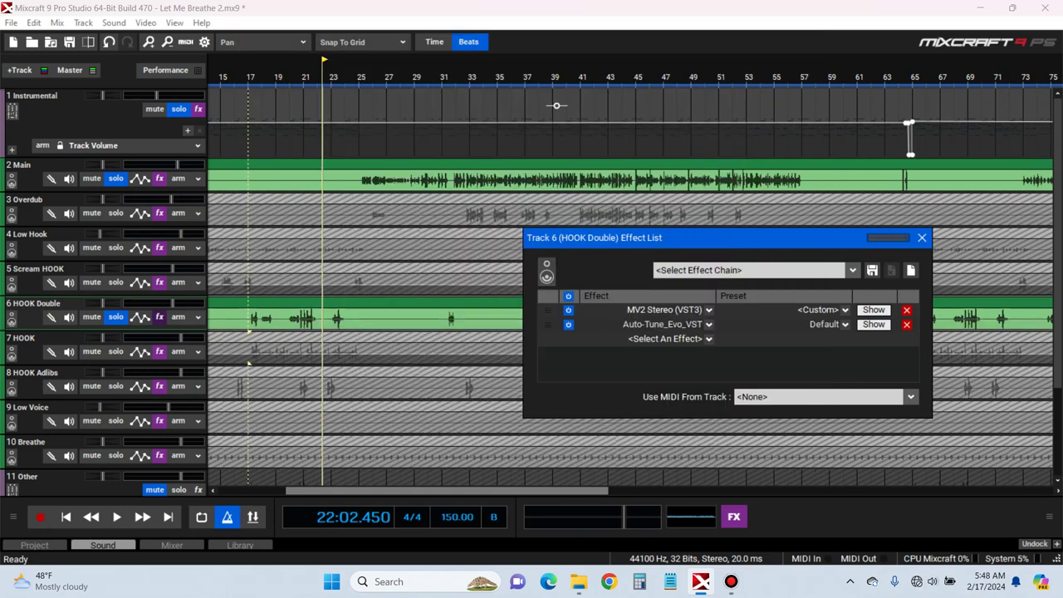
Audition HOOK Double from bar 18 with MV2 and Auto-Tune Evo active
key(space)
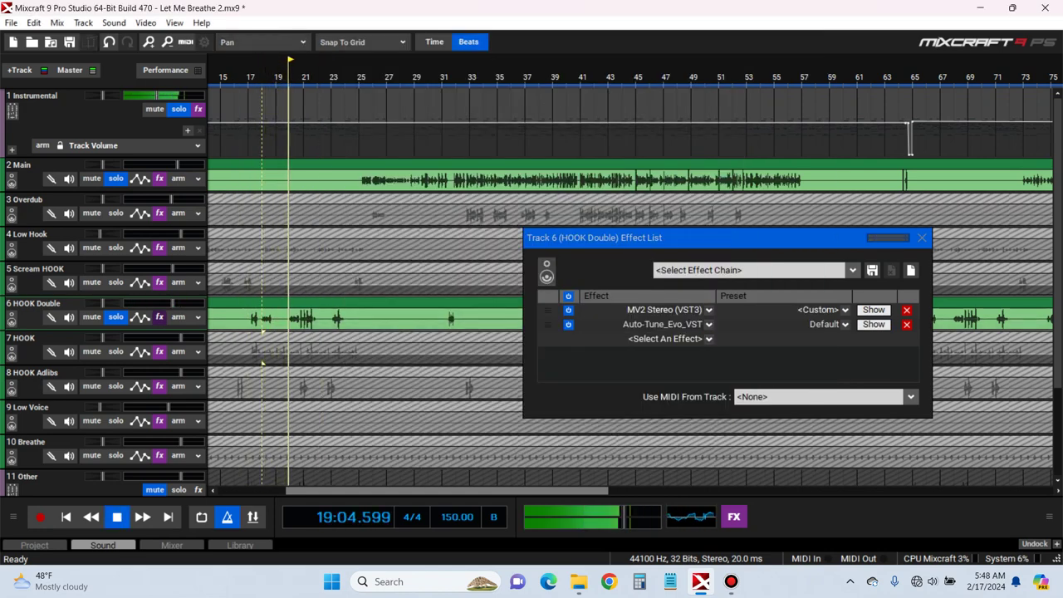
click(708, 339)
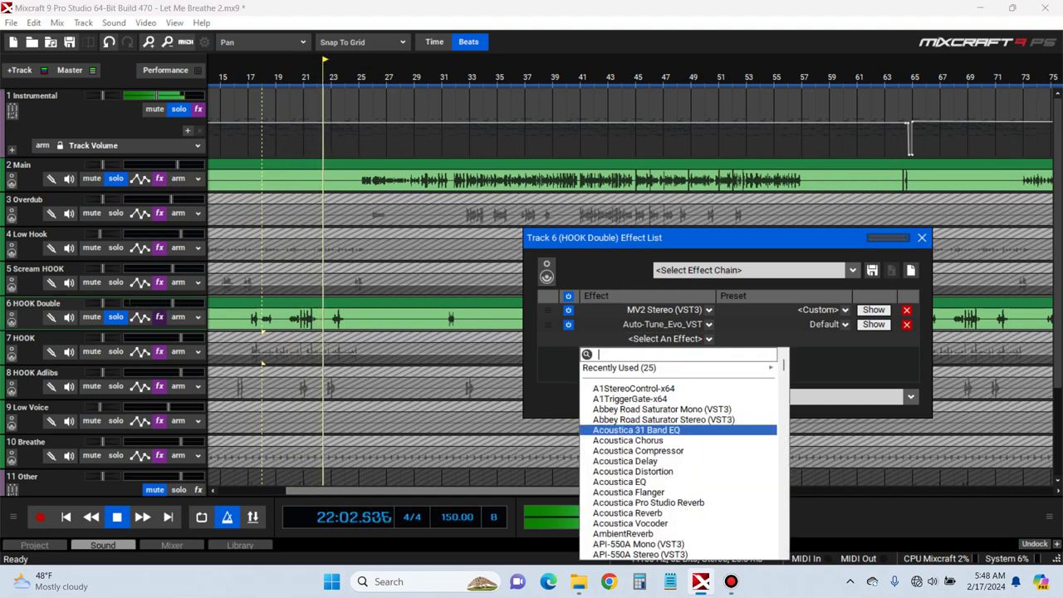
key(Escape)
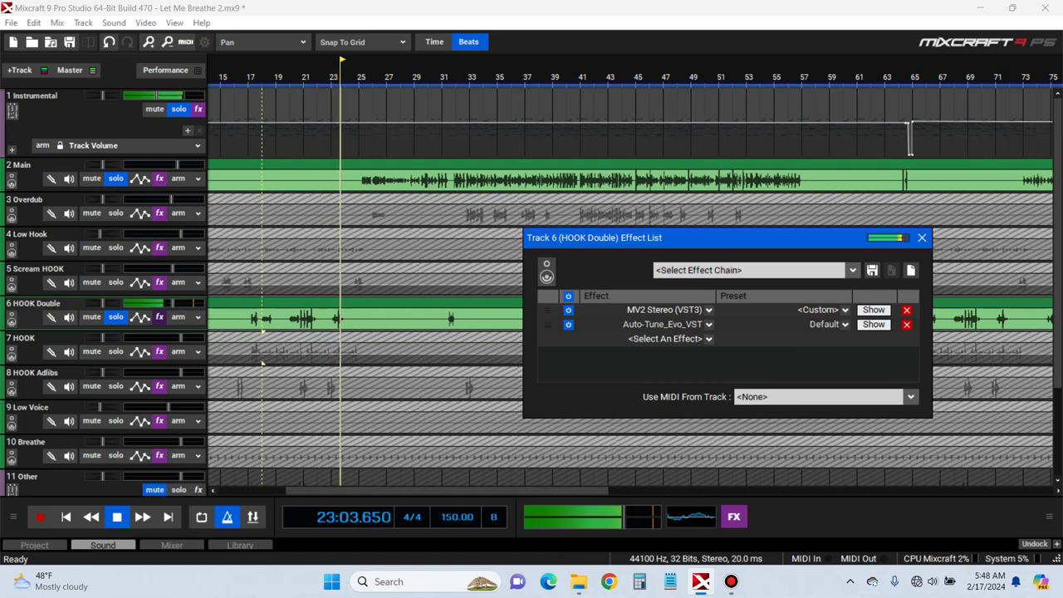
click(709, 338)
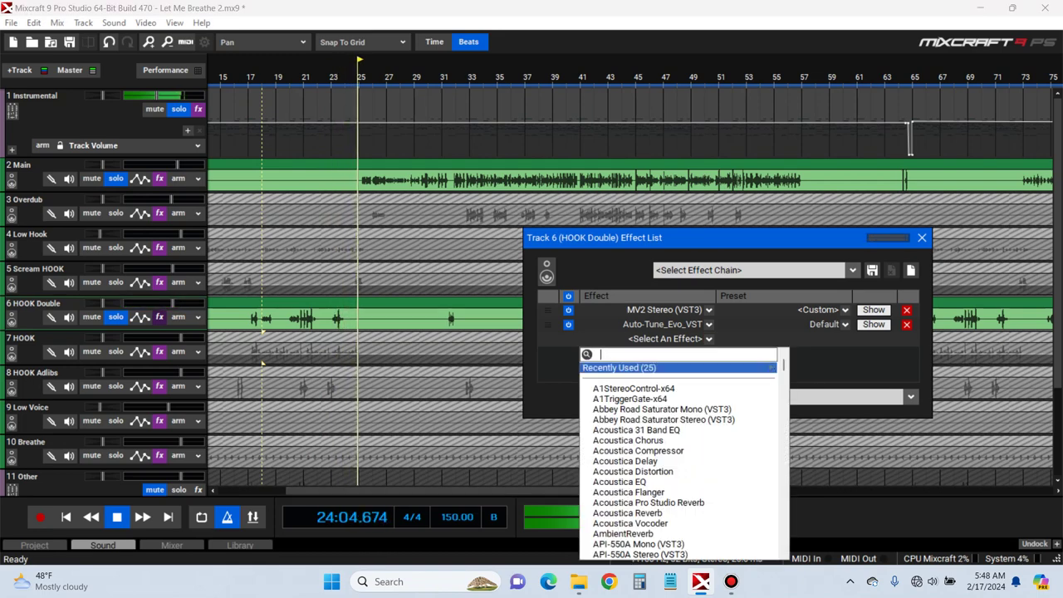
key(Escape)
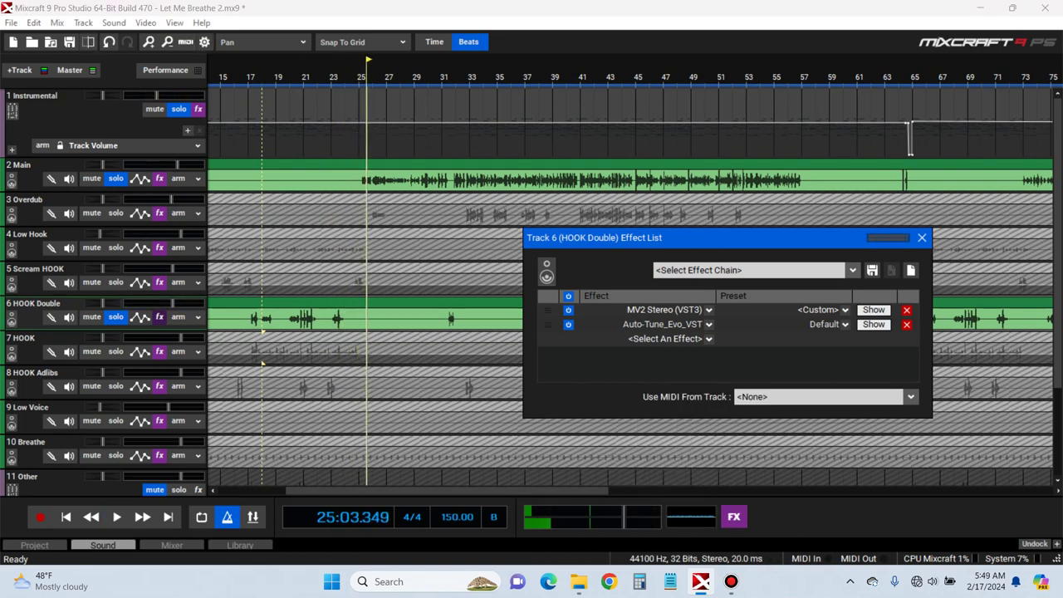
Add TB Parametric Equalizer after Auto-Tune Evo in HOOK Double's effect list
click(708, 339)
text(tb)
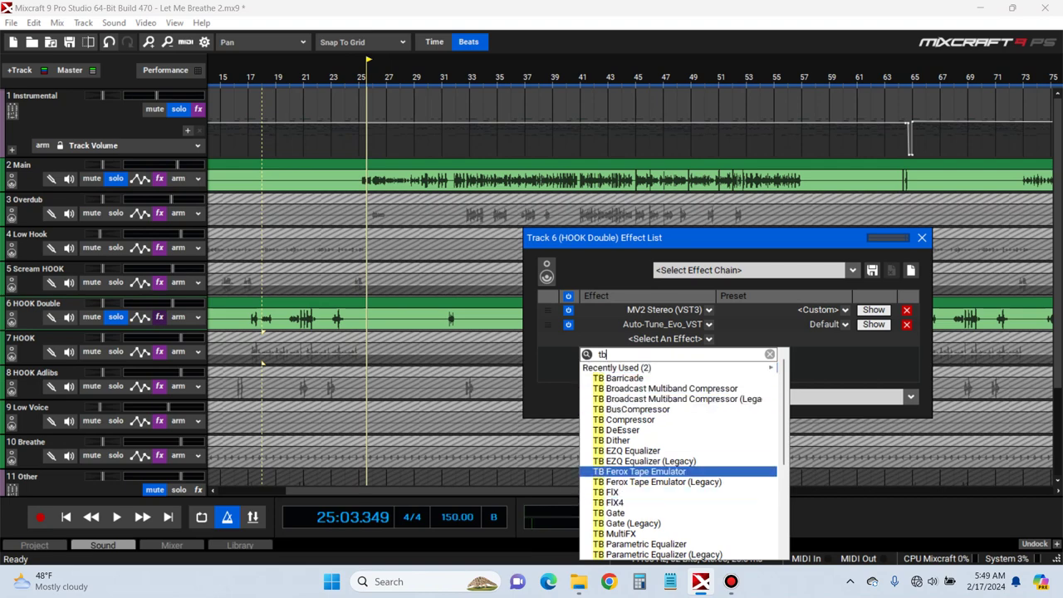
key(Down)
key(Down)
key(Down)
key(Down)
key(Down)
key(Down)
key(Down)
key(Return)
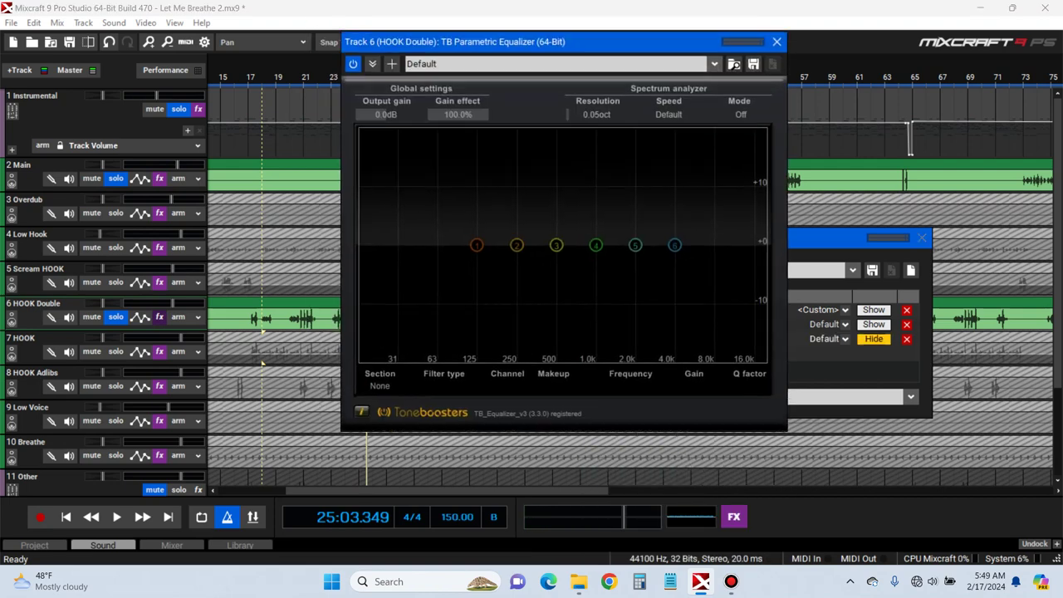
While playing the hook, make equalizer section 1 a Low cut at about 181 Hz with gain about -16.2 dB
click(249, 349)
key(space)
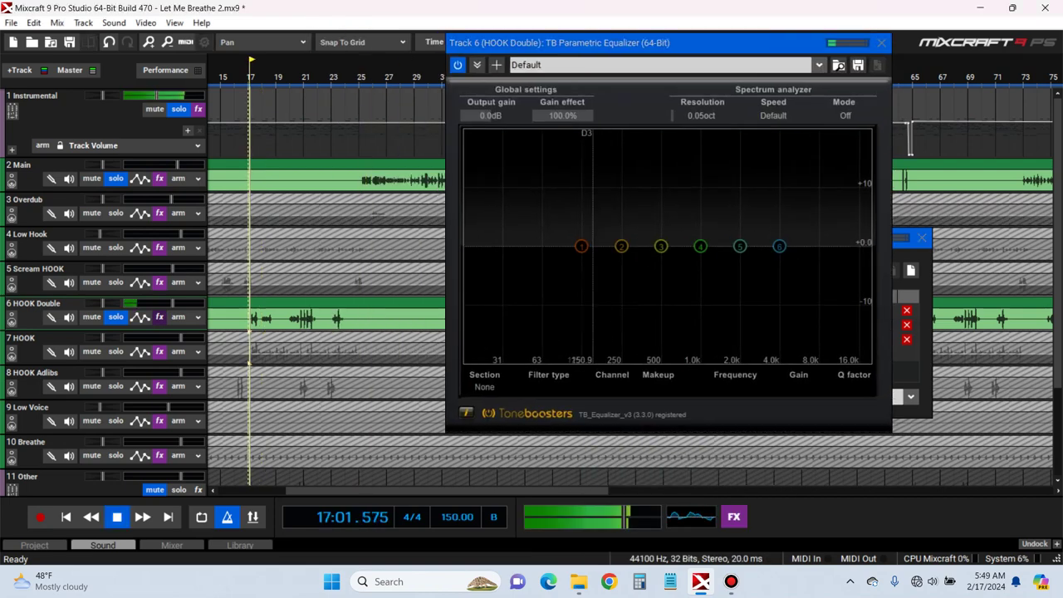
drag(581, 245, 587, 332)
click(548, 386)
click(556, 170)
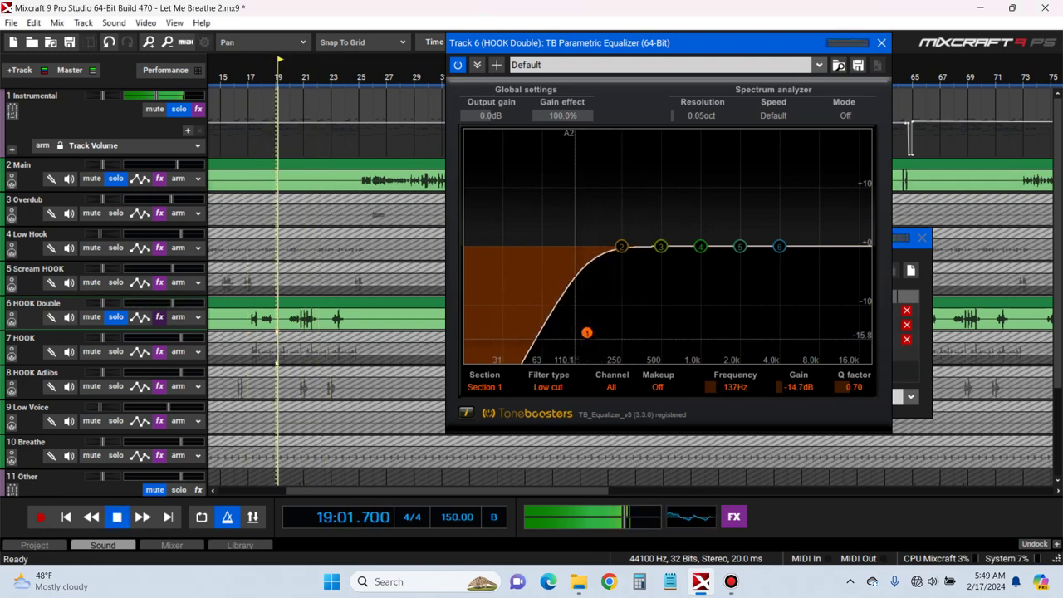
drag(586, 332, 603, 341)
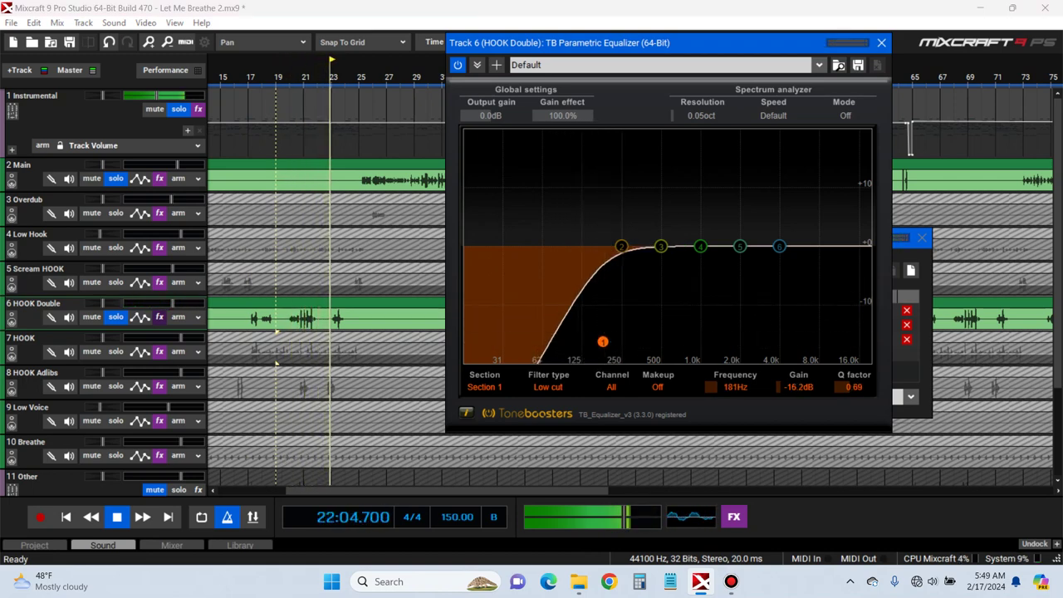
Stop playback and make equalizer section 6 a High cut at about 7673 Hz with gain about -12.9 dB
key(space)
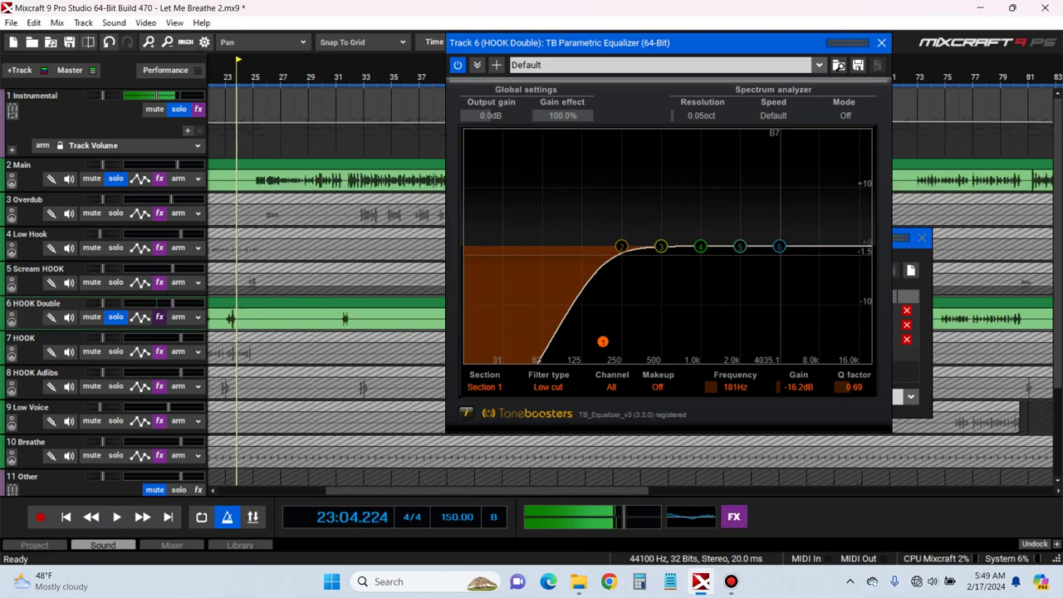
drag(779, 246, 822, 337)
click(547, 387)
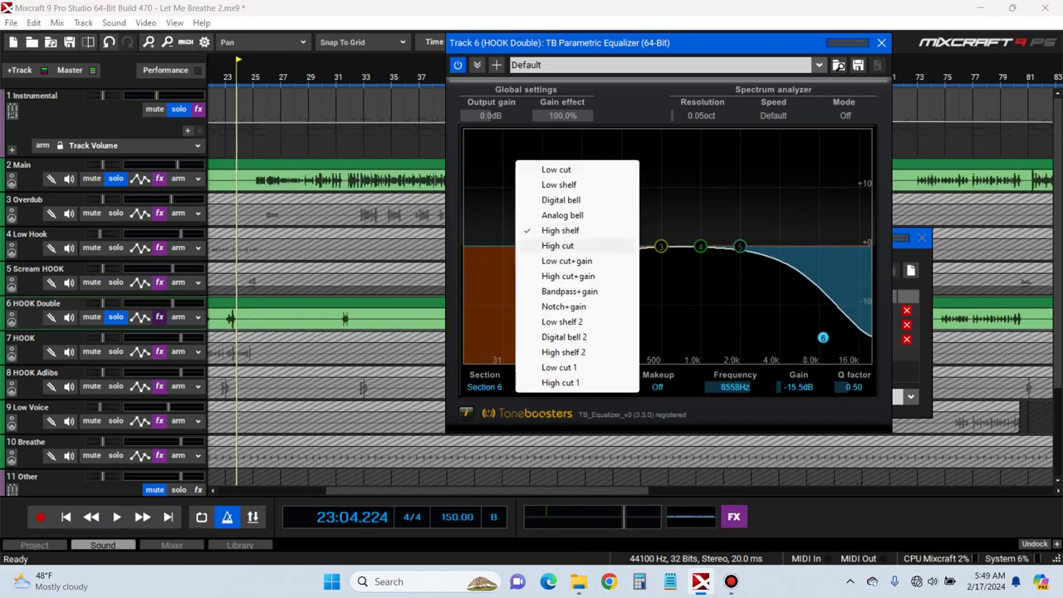
click(558, 246)
drag(822, 338, 817, 322)
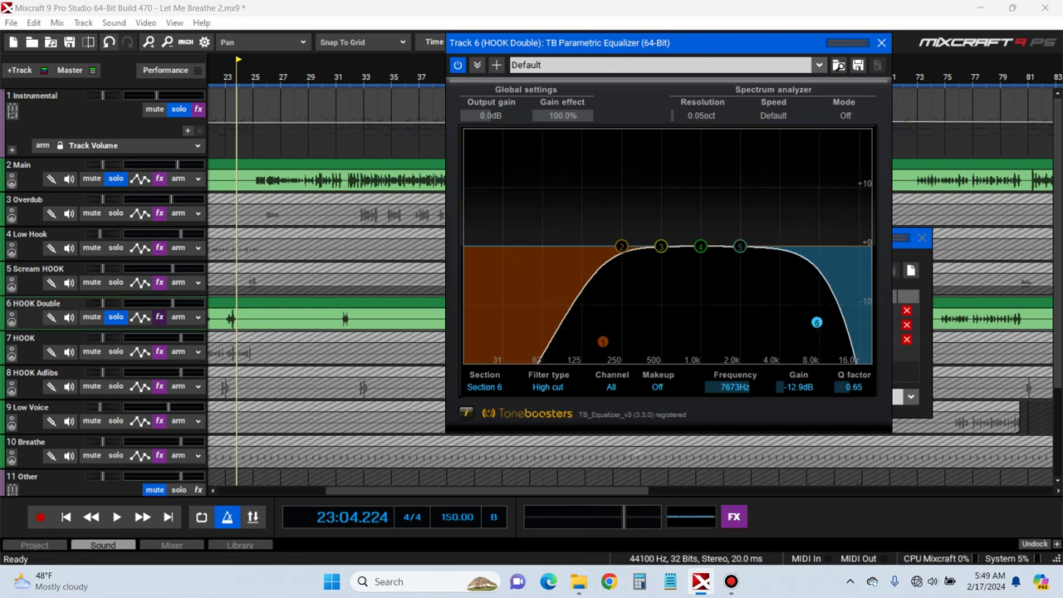
While replaying the hook, boost equalizer section 3 about 2.8 dB at 647 Hz and section 5 about 3.9 dB at 3297 Hz
drag(465, 491, 415, 490)
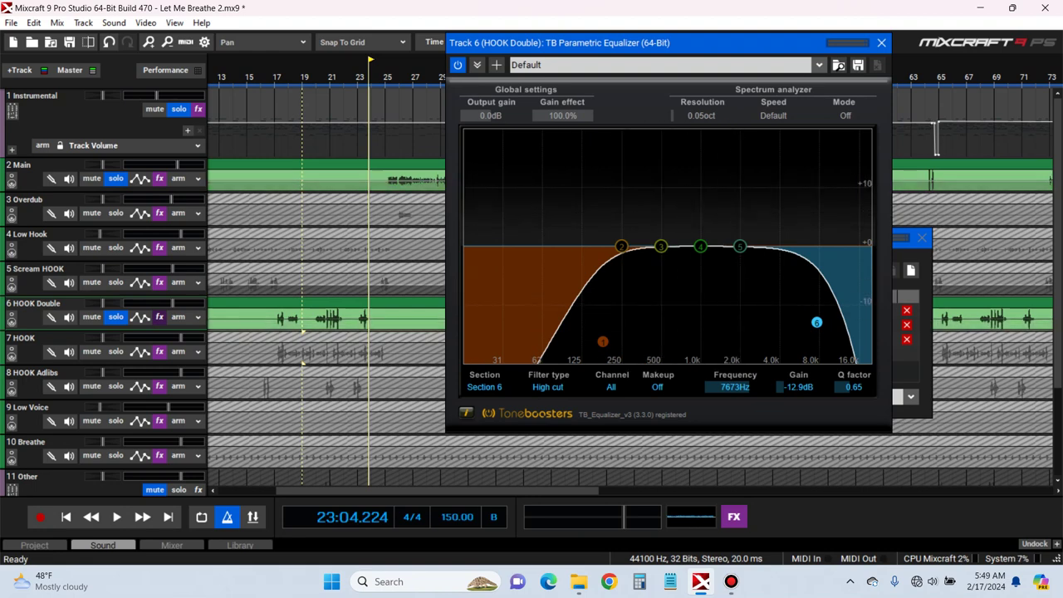
key(space)
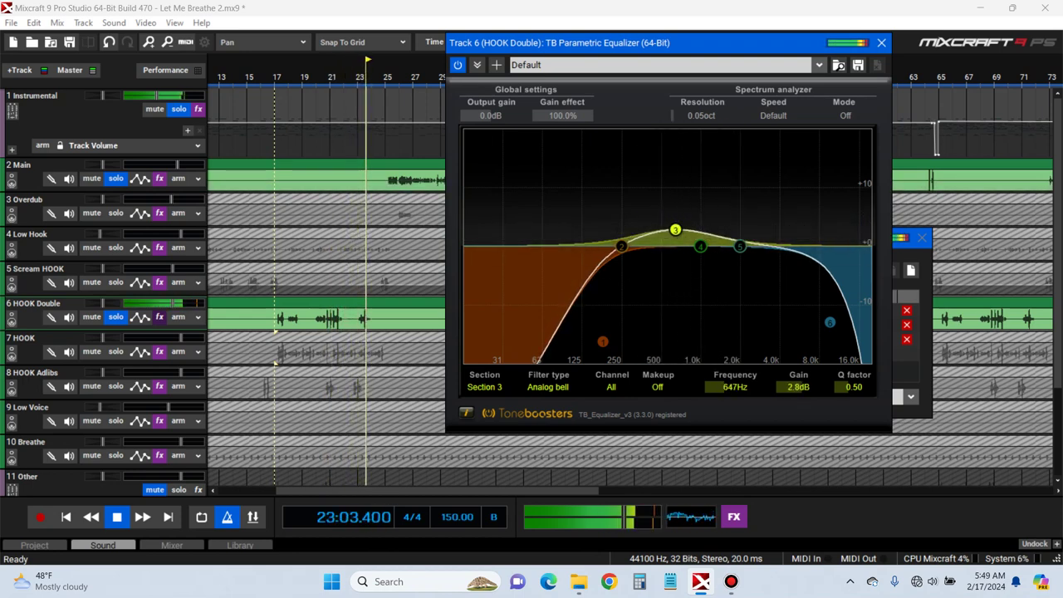
click(330, 77)
mouse_move(740, 246)
mouse_down()
mouse_move(713, 190)
mouse_move(712, 201)
mouse_move(779, 196)
mouse_move(751, 200)
mouse_move(736, 158)
mouse_move(772, 171)
mouse_up()
click(316, 77)
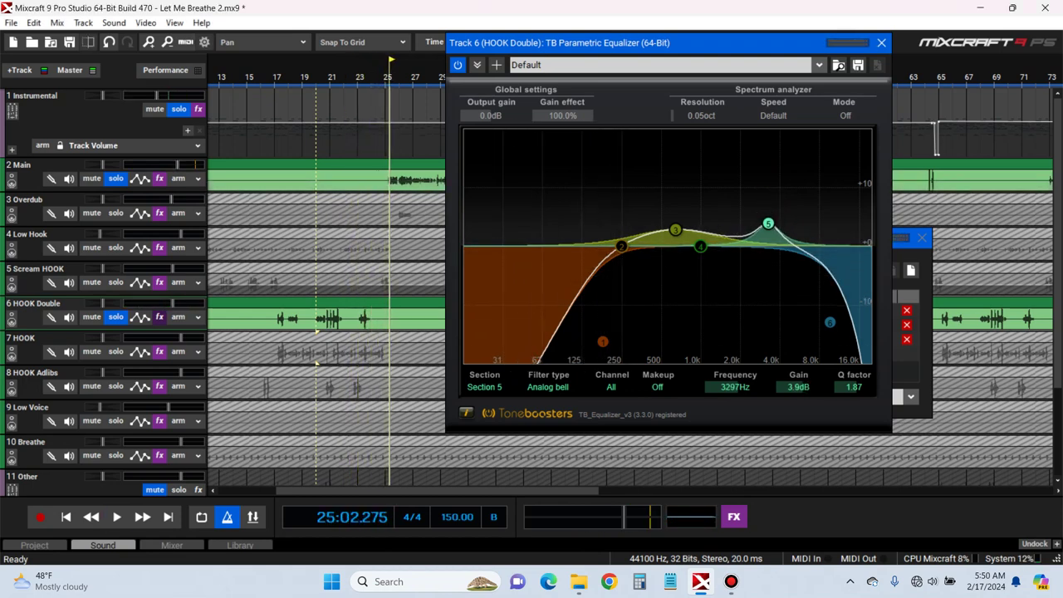
Cut equalizer section 2 by about 2.5 dB at 277 Hz with Q about 1.52, then close the equalizer and stop playback
mouse_move(621, 246)
mouse_down()
mouse_move(622, 214)
mouse_move(636, 204)
mouse_move(619, 180)
mouse_move(652, 182)
mouse_move(632, 171)
mouse_move(628, 257)
mouse_up()
scroll(633, 260, down, 1)
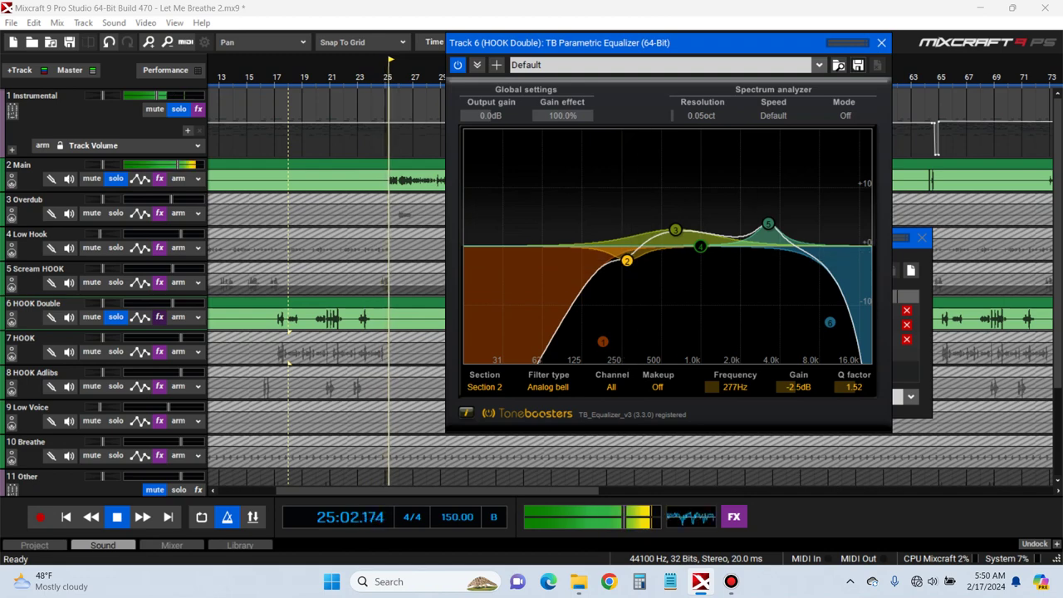
click(881, 43)
key(space)
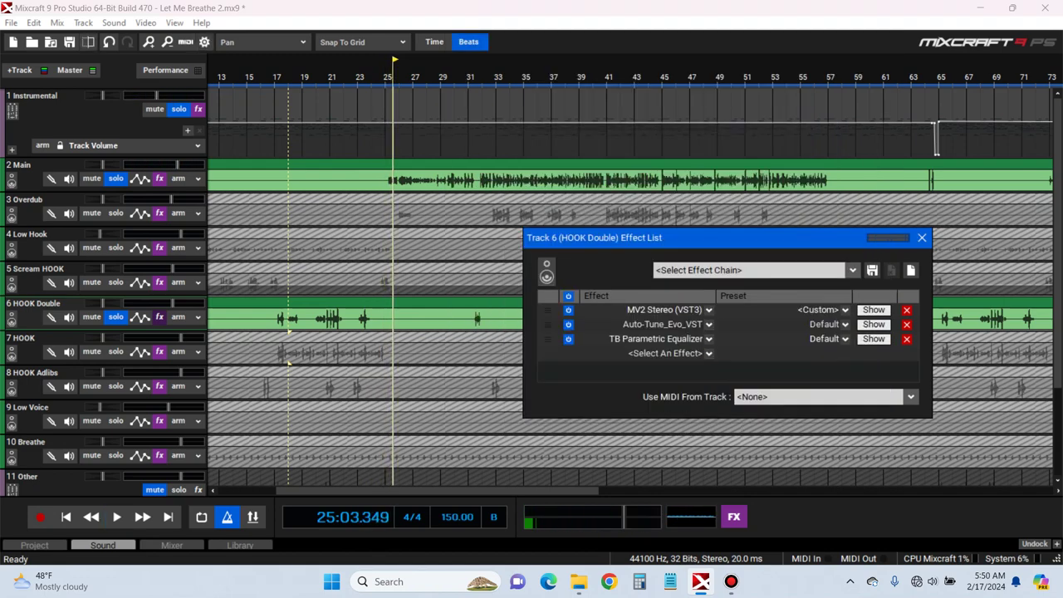
Add DD Chorus after the equalizer in HOOK Double's effect list and load its Overdubs preset
click(708, 353)
text(c)
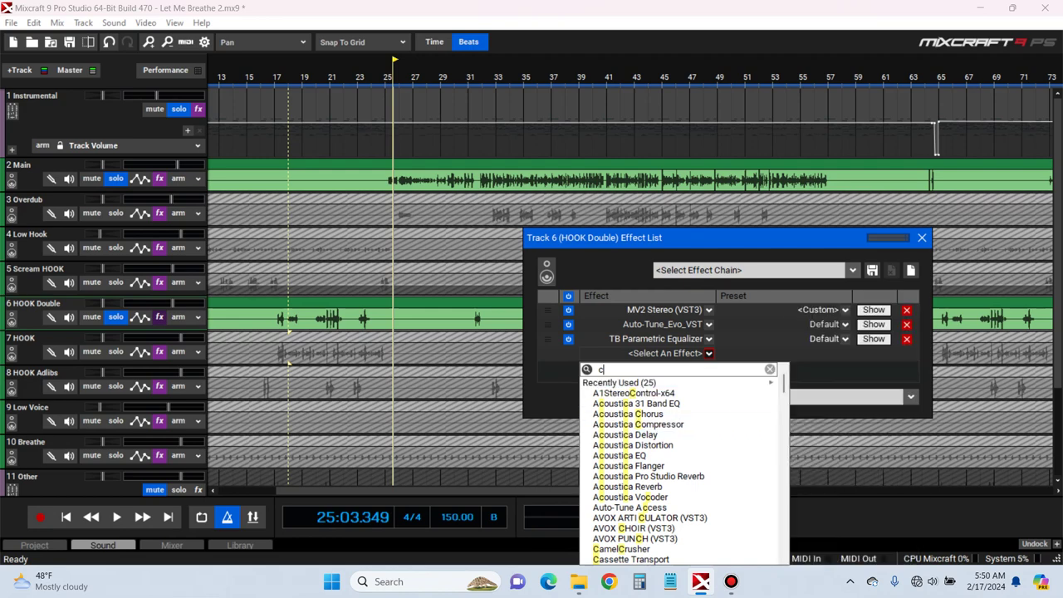
key(BackSpace)
text(dd c)
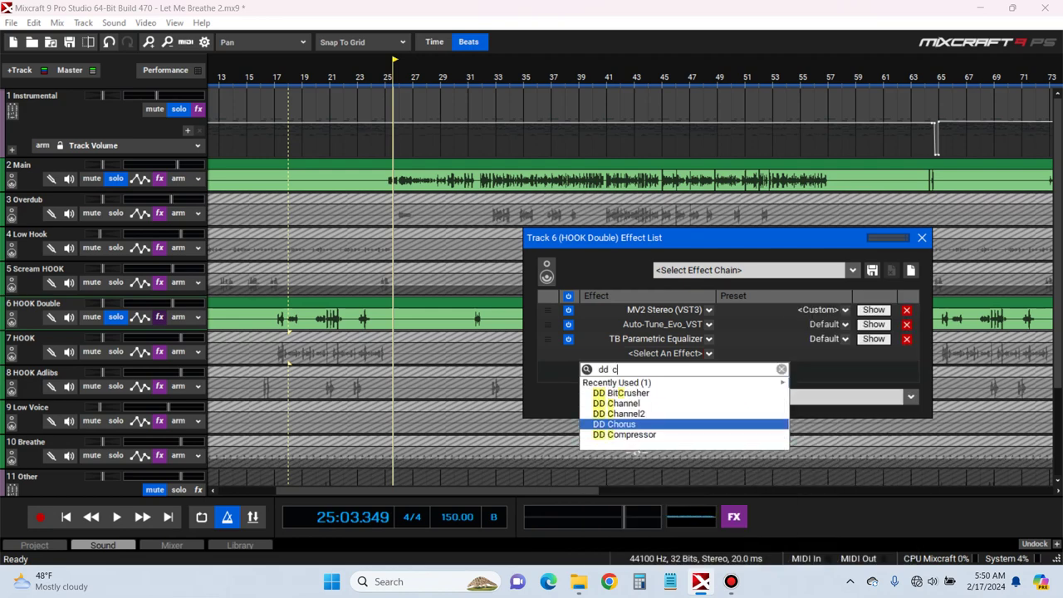
click(686, 425)
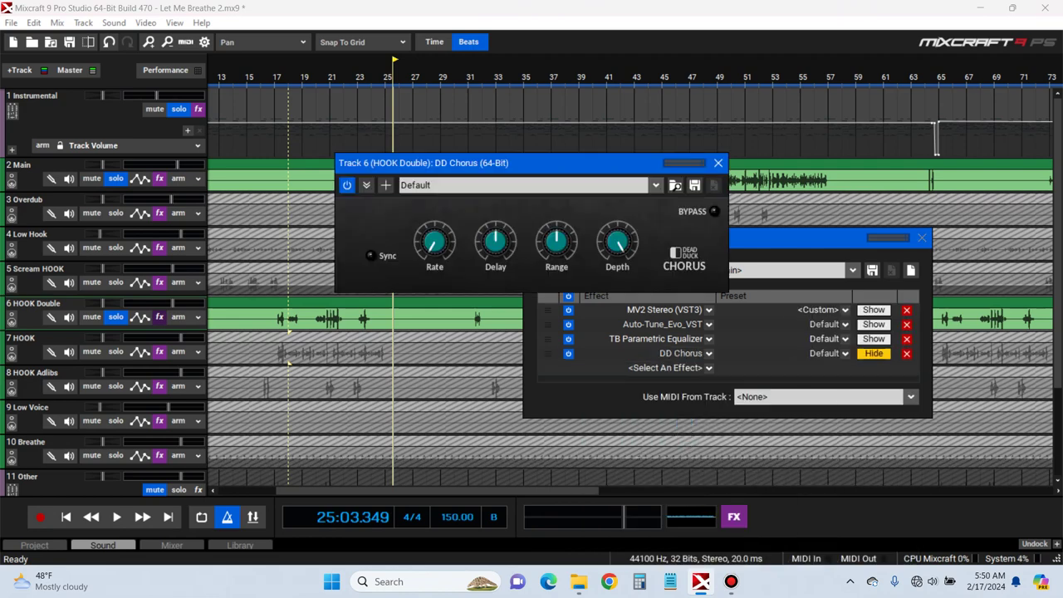
click(656, 184)
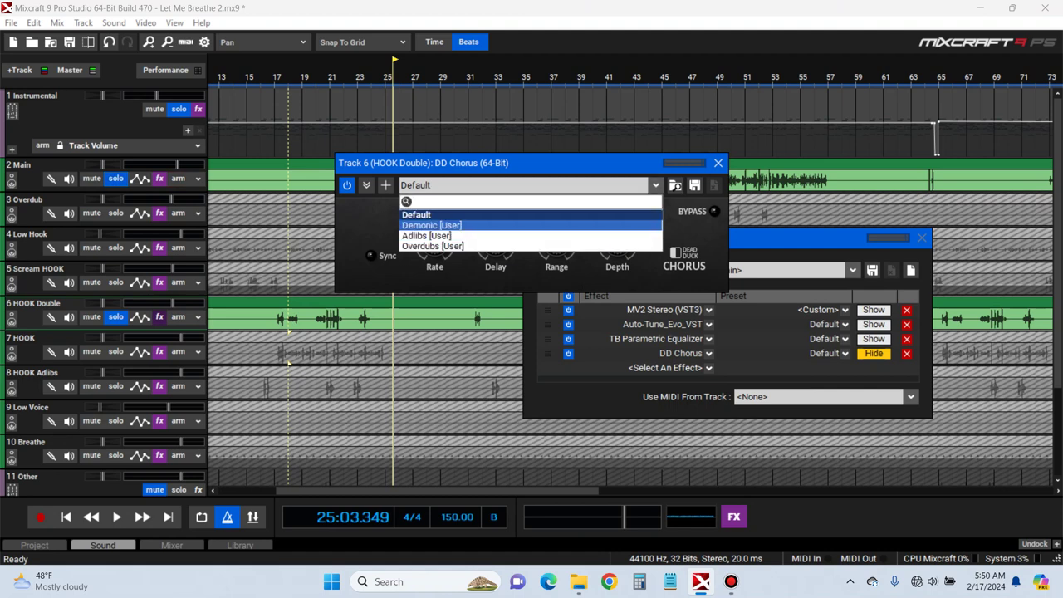
click(531, 247)
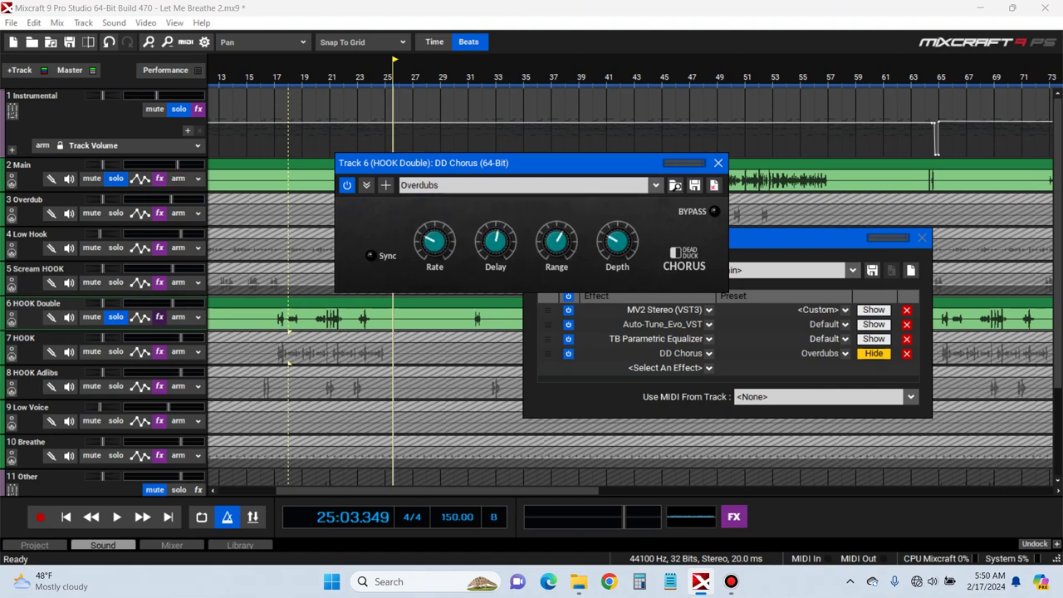
Turn off solo on the Instrumental track and, while auditioning the hook, raise the chorus Depth and Range to maximum
key(space)
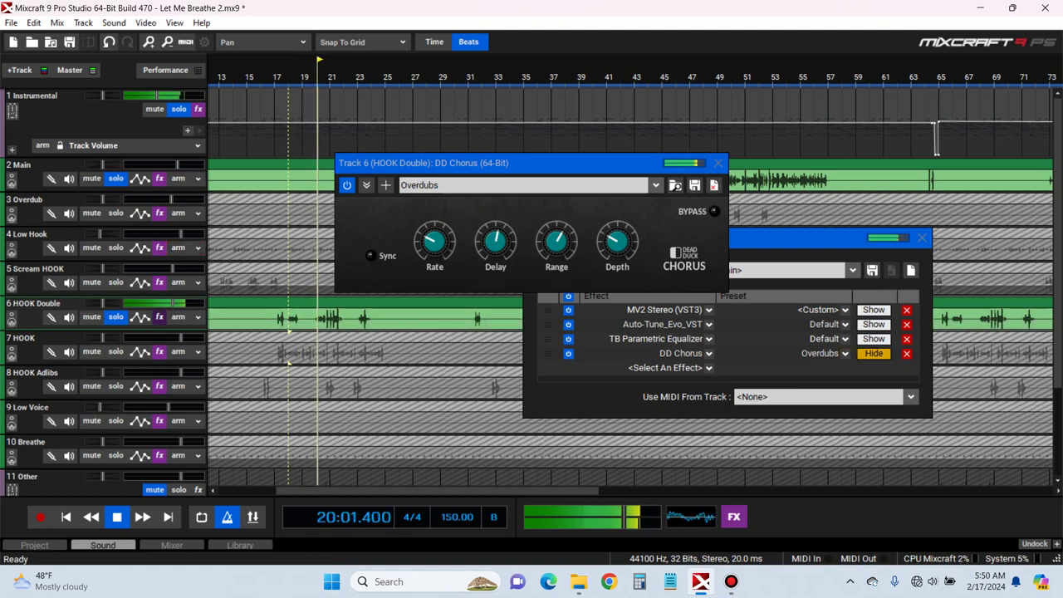
key(space)
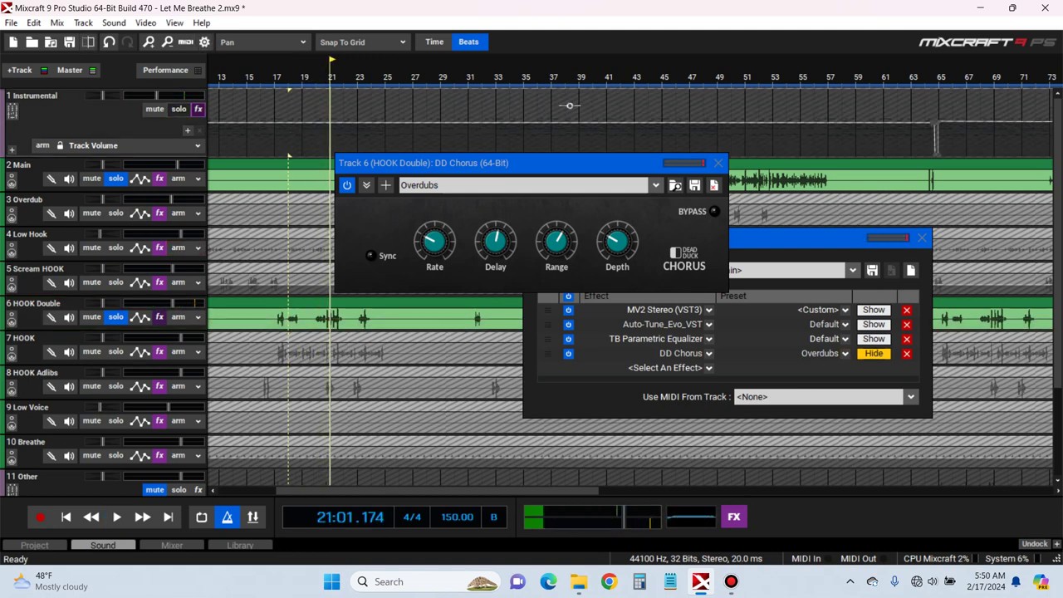
key(space)
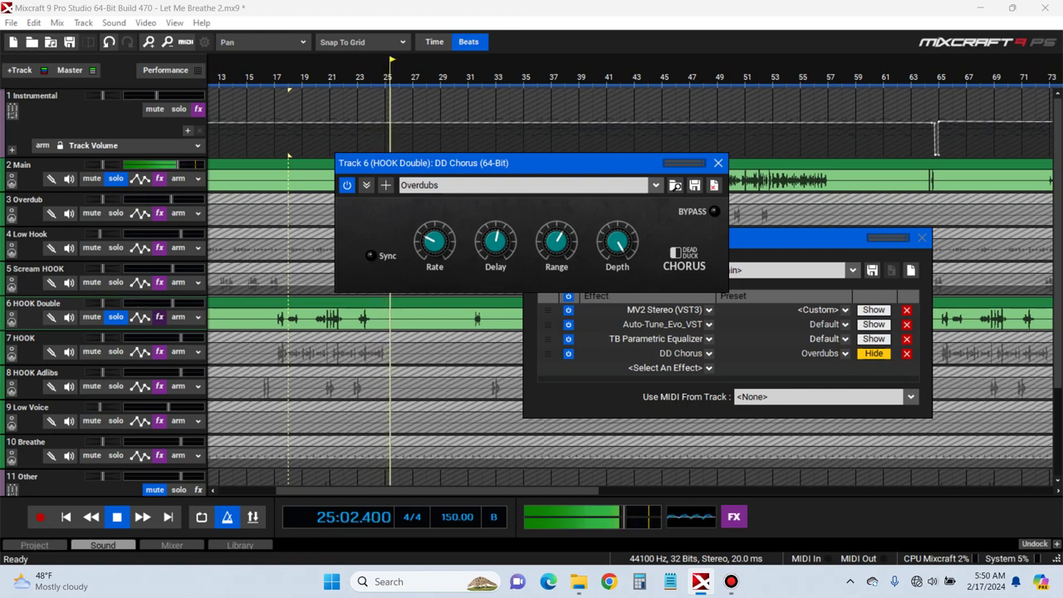
key(space)
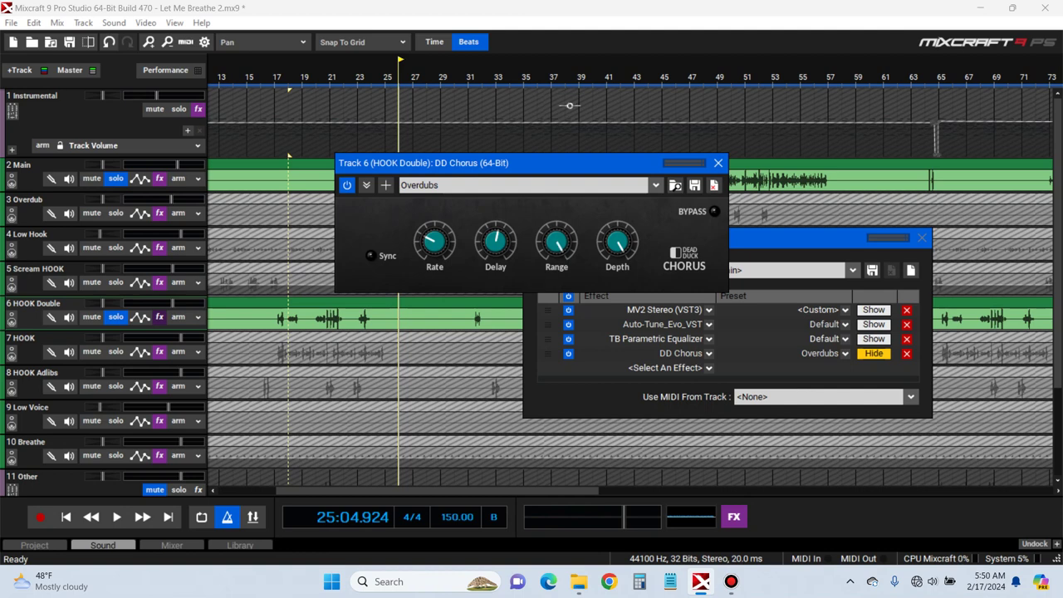
Replay the hook from measure 21, comparing the chorus Range at 0% and at maximum, then stop playback
click(330, 157)
key(space)
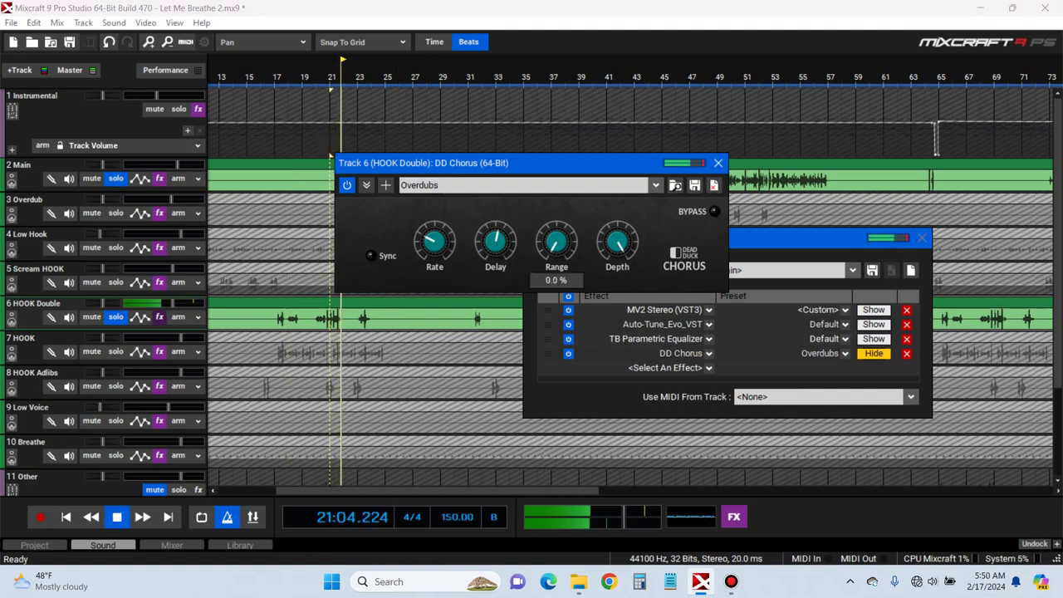
key(space)
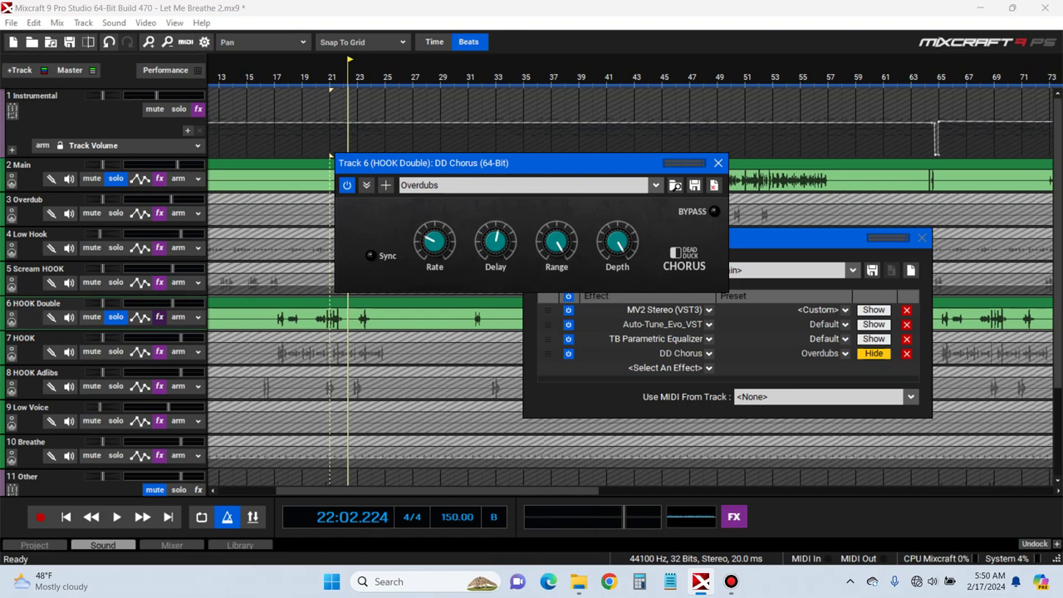
Move the playhead to measure 20 and lower the chorus Delay to about 6.34 ms while replaying the hook
key(Return)
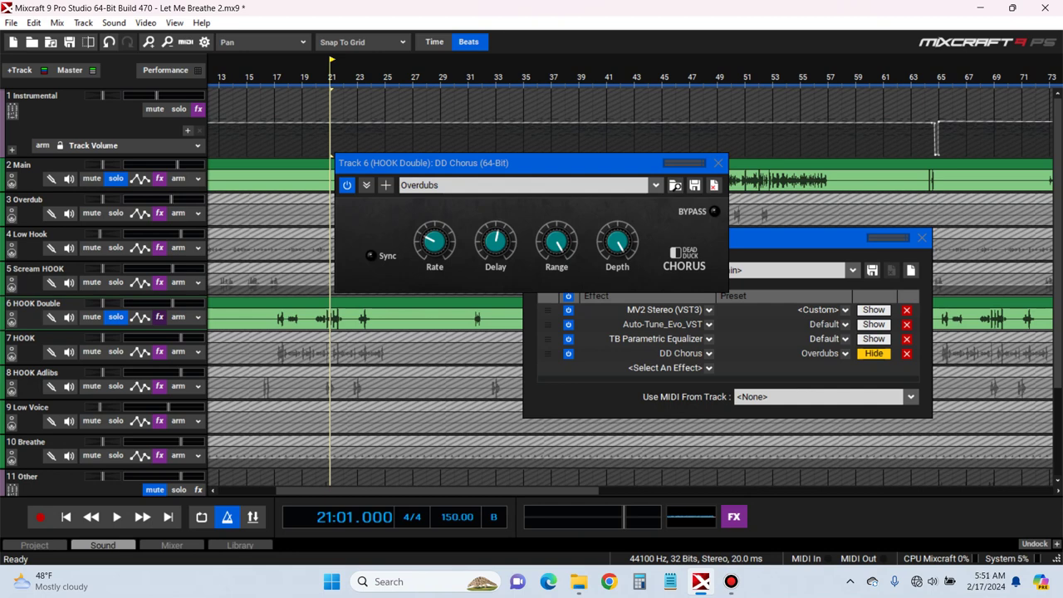
key(Left)
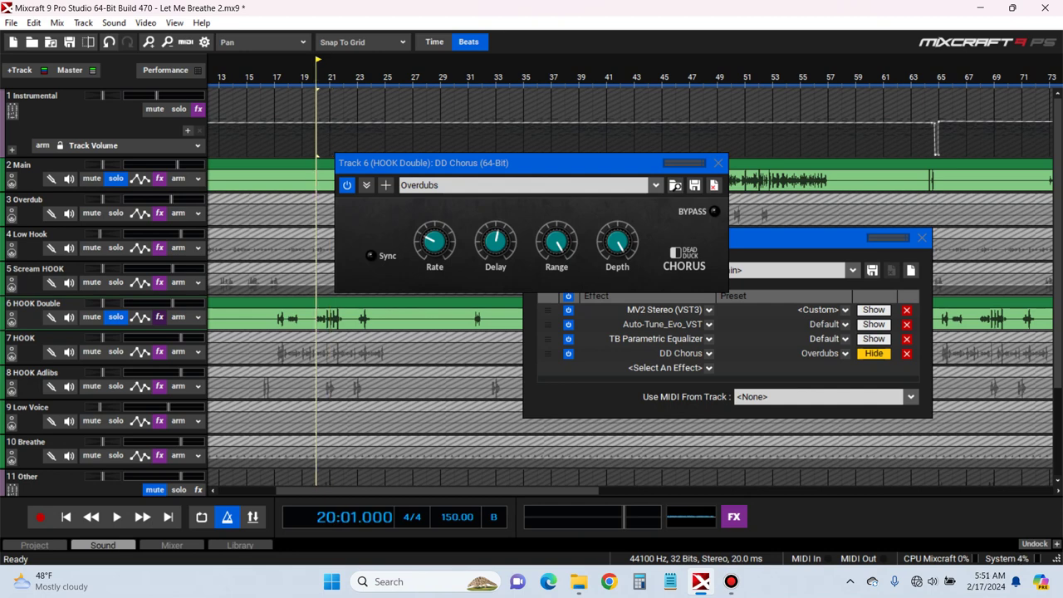
drag(496, 242, 496, 239)
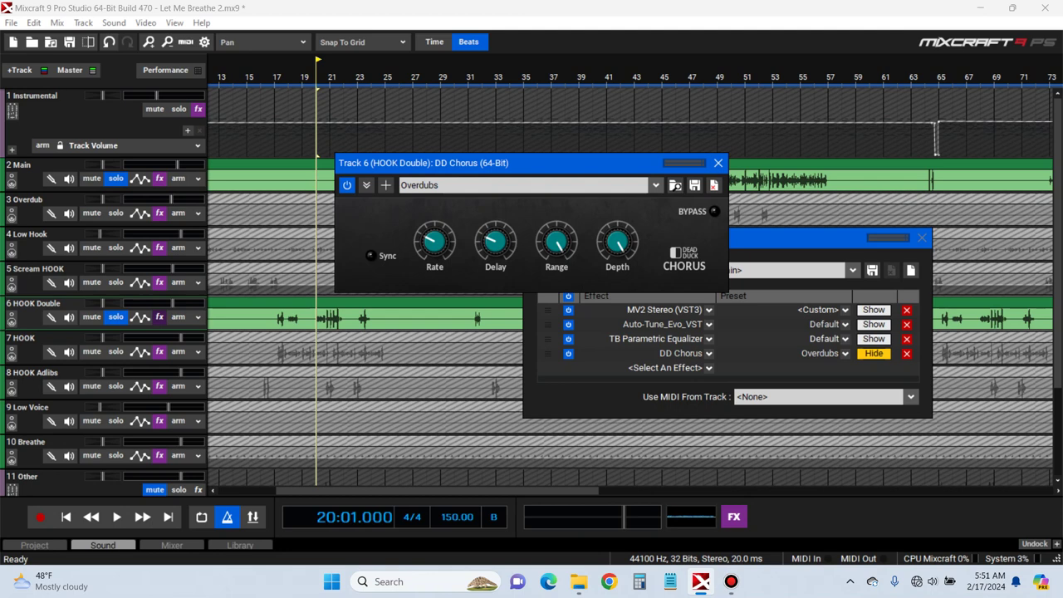
key(space)
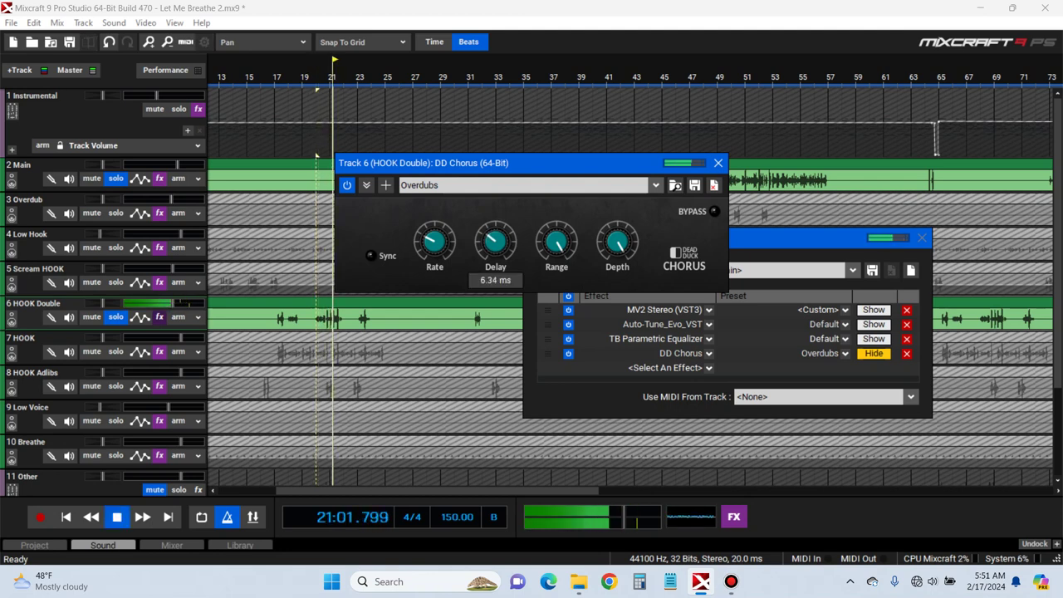
Enable tempo sync in the HOOK Double track's DD Chorus and audition rates of 1/16 and 1/2T from bar 21
key(space)
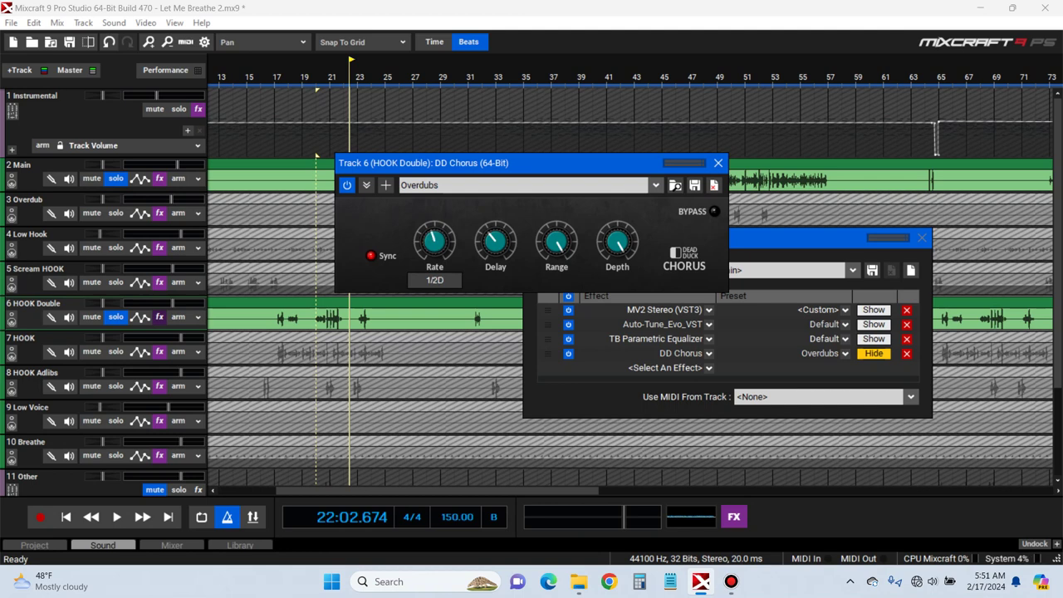
click(331, 77)
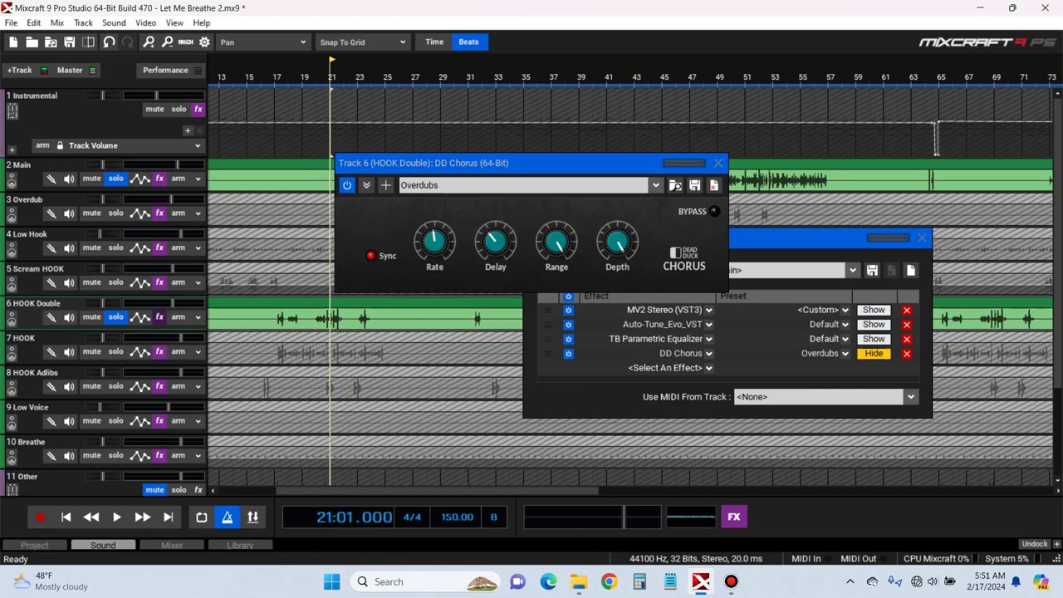
key(space)
drag(434, 242, 434, 212)
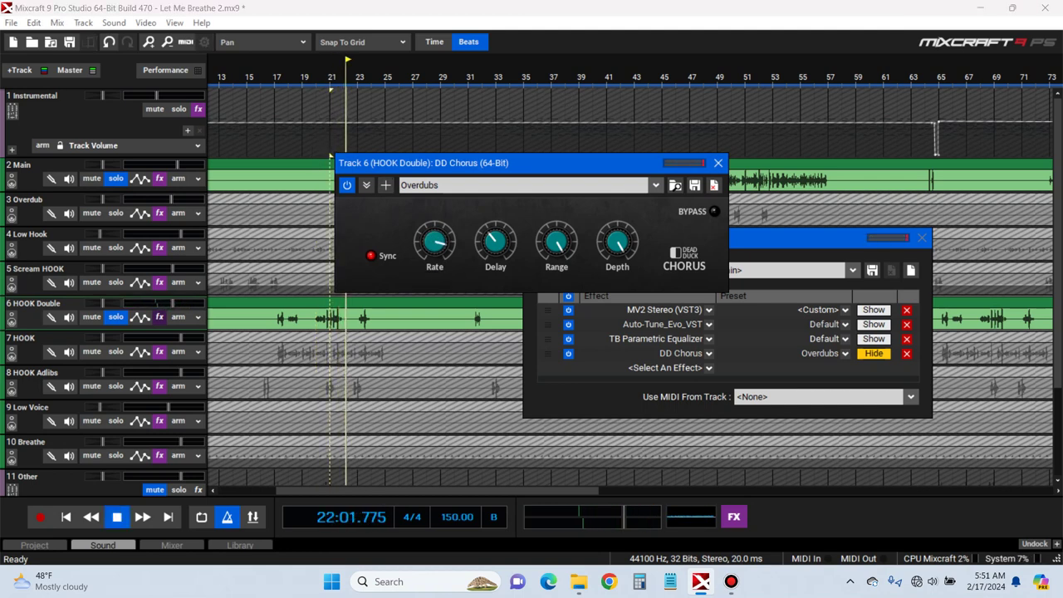
key(space)
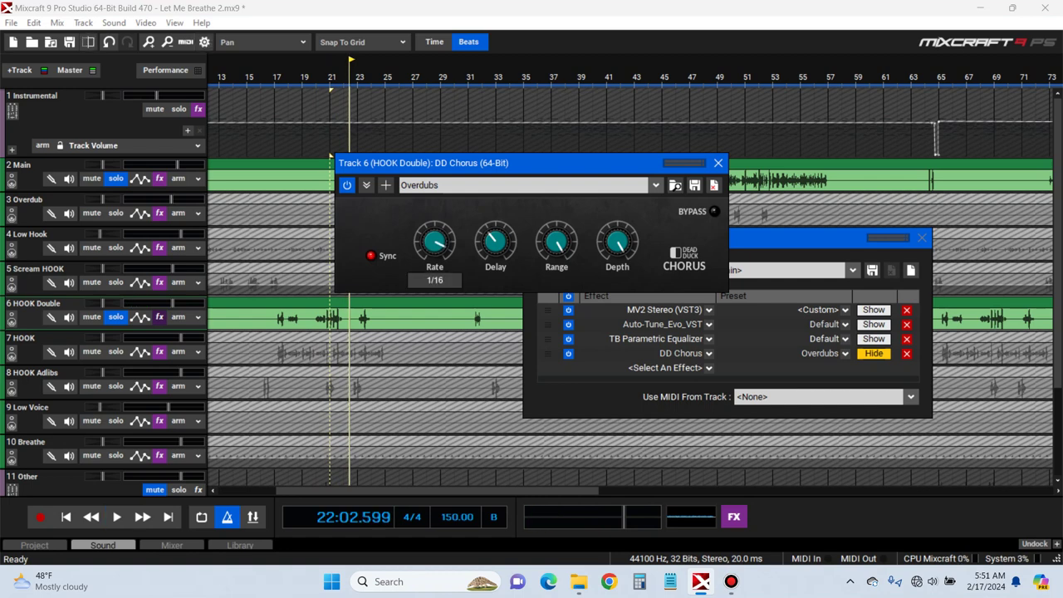
key(space)
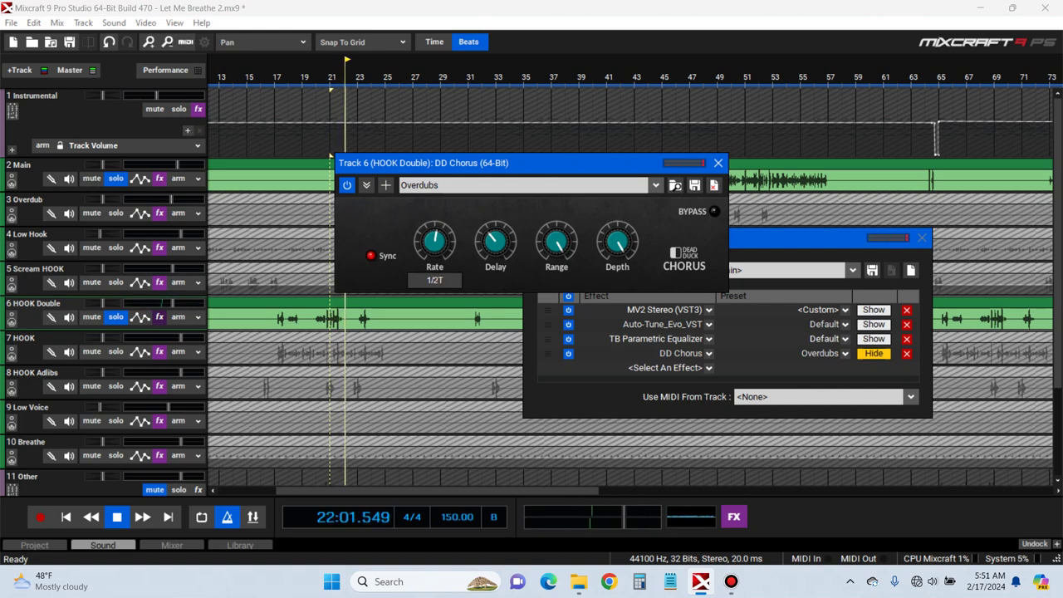
Lower the DD Chorus rate and raise its delay past about 11 ms while replaying the vocals from bars 20 and 21
click(317, 155)
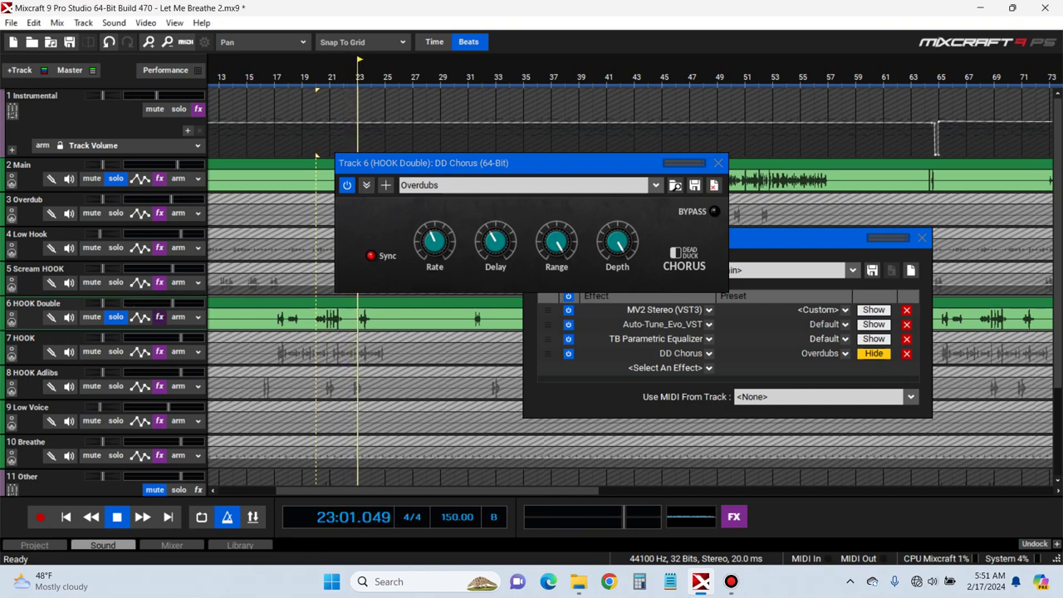
click(317, 156)
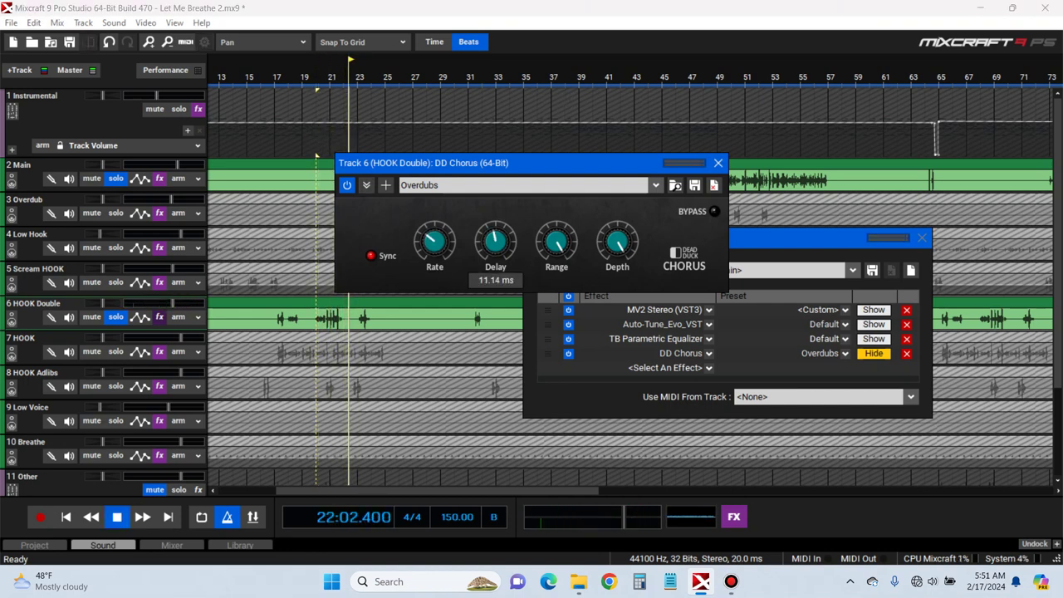
click(330, 156)
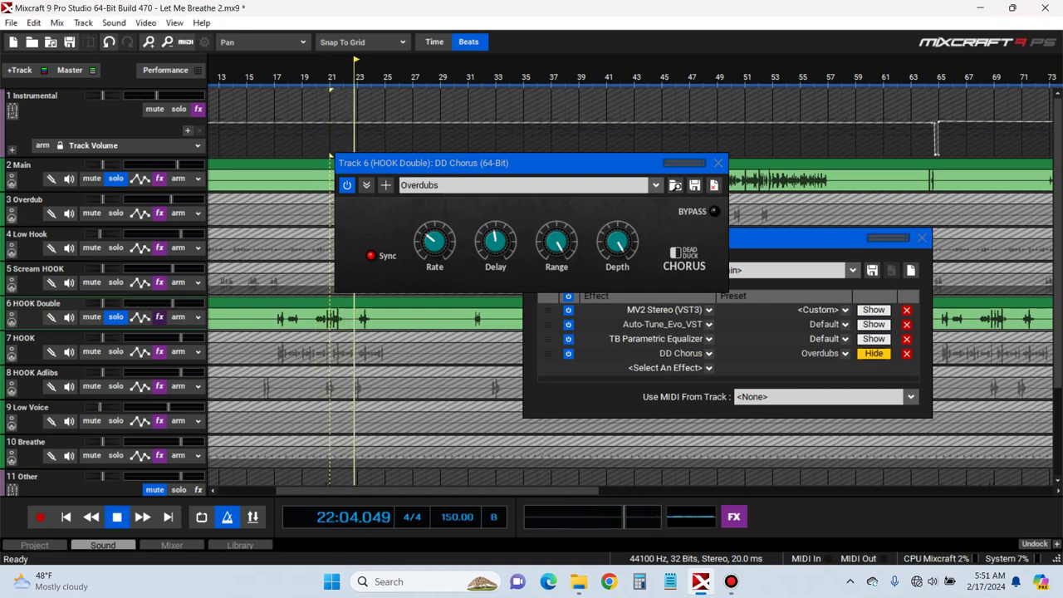
click(316, 156)
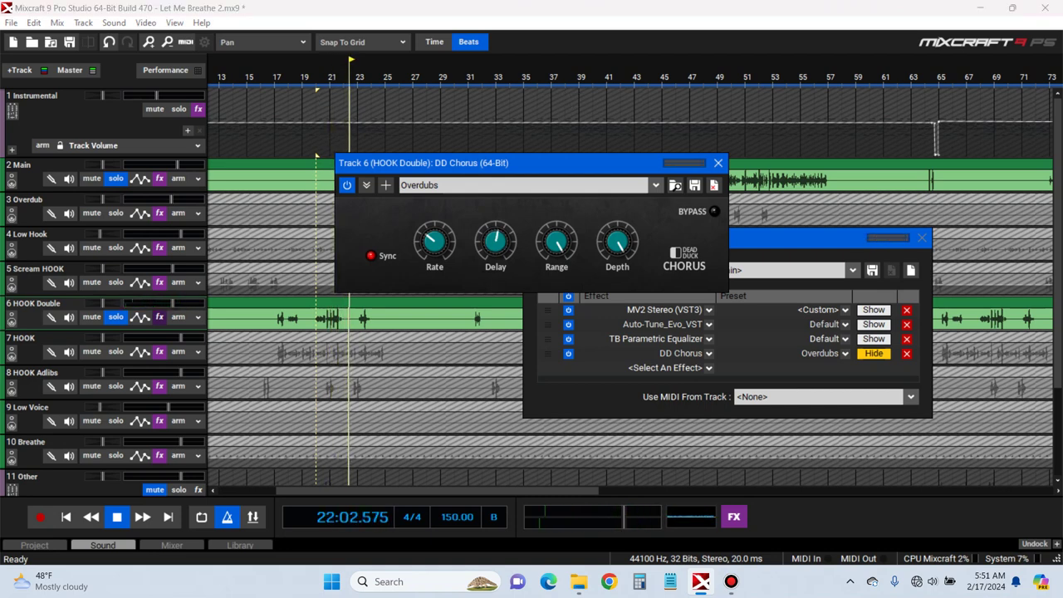
click(332, 156)
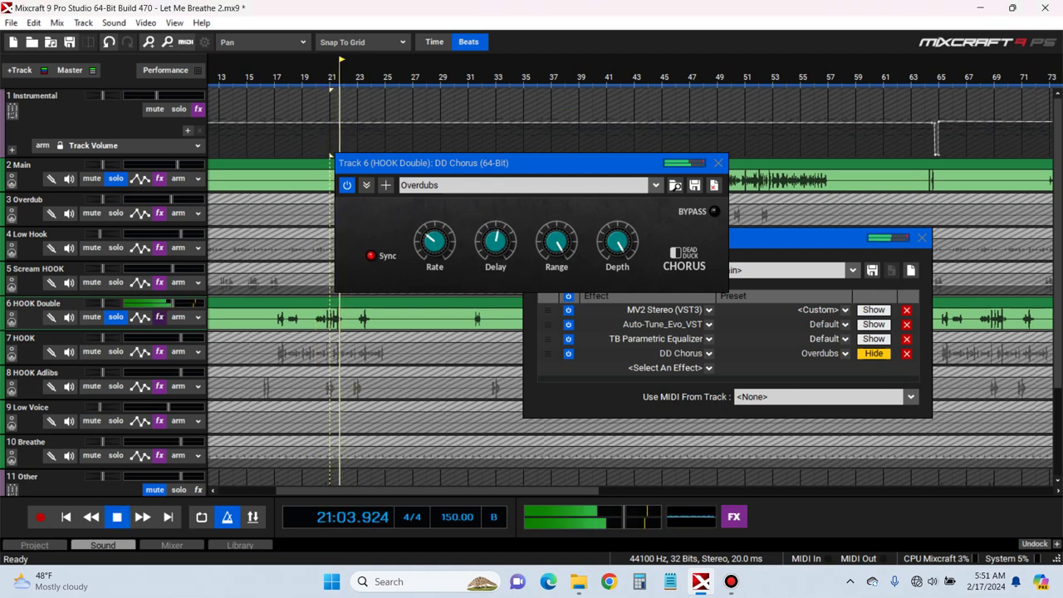
key(space)
Add the Chorus CH-2 effect after DD Chorus on the HOOK Double track and audition it from bar 20
click(708, 368)
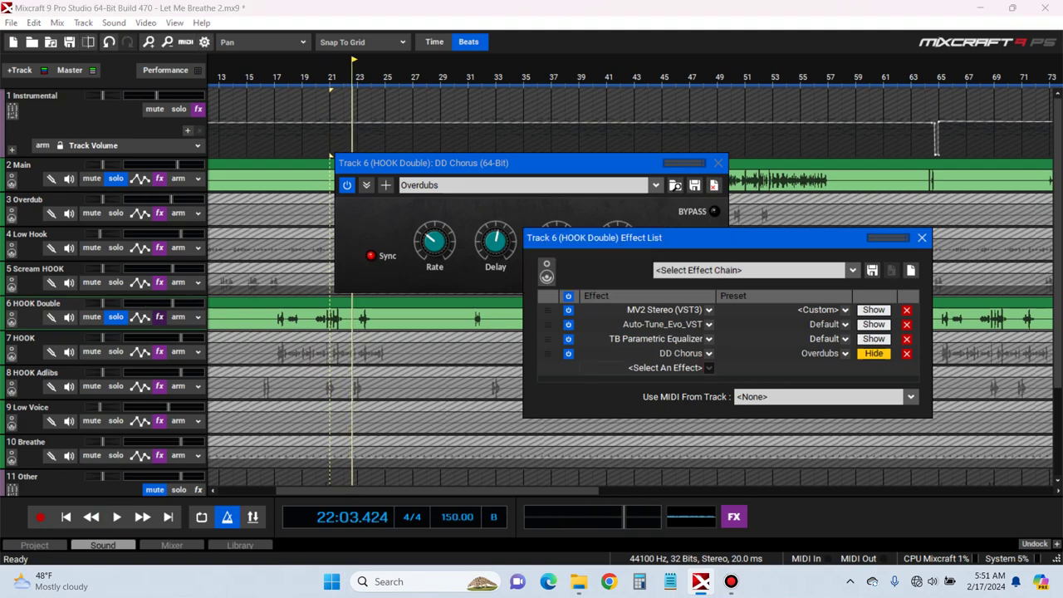
scroll(656, 438, down, 15)
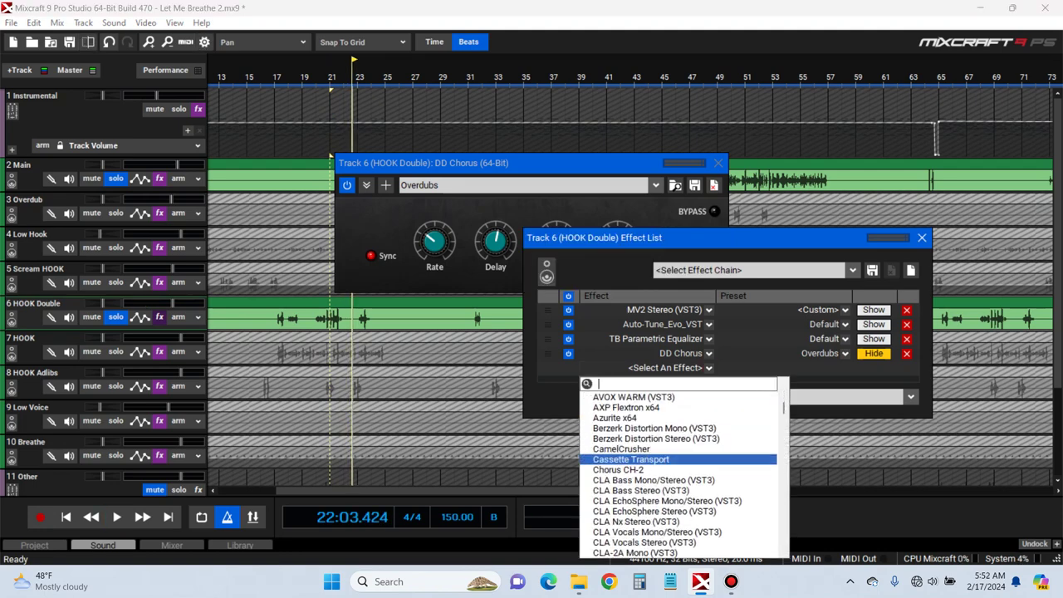
click(617, 469)
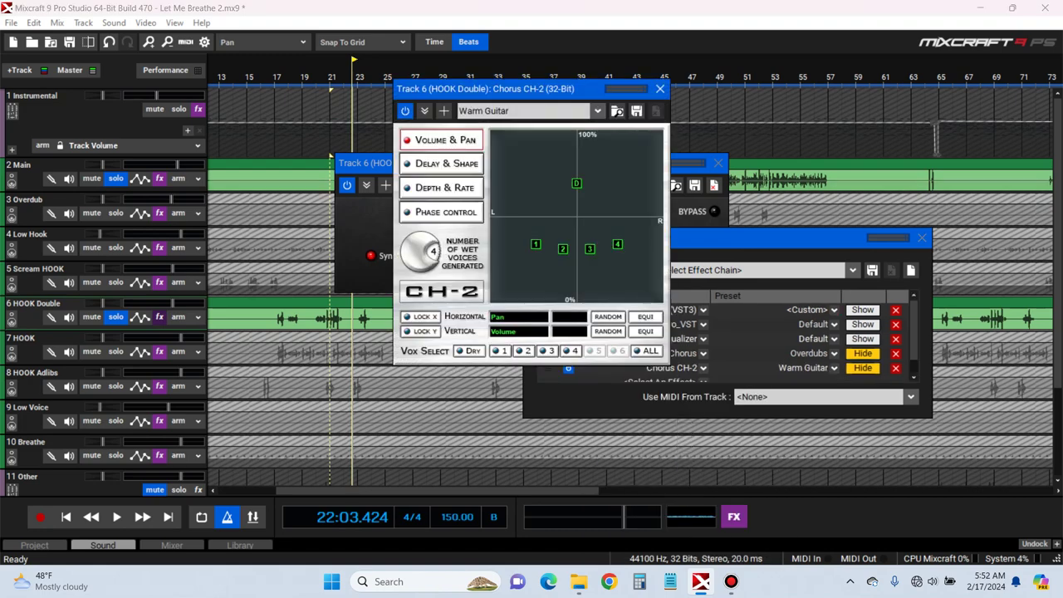
click(316, 156)
key(space)
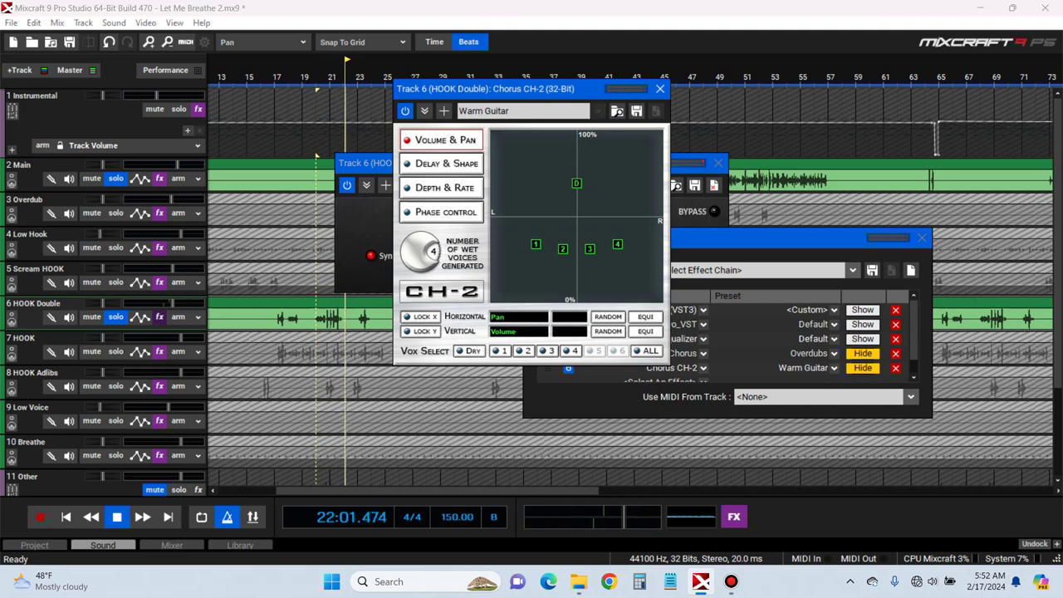
Load the Back Vocals (Rich) preset in Chorus CH-2 and replay the hook from bar 21
click(598, 112)
click(531, 161)
key(Down)
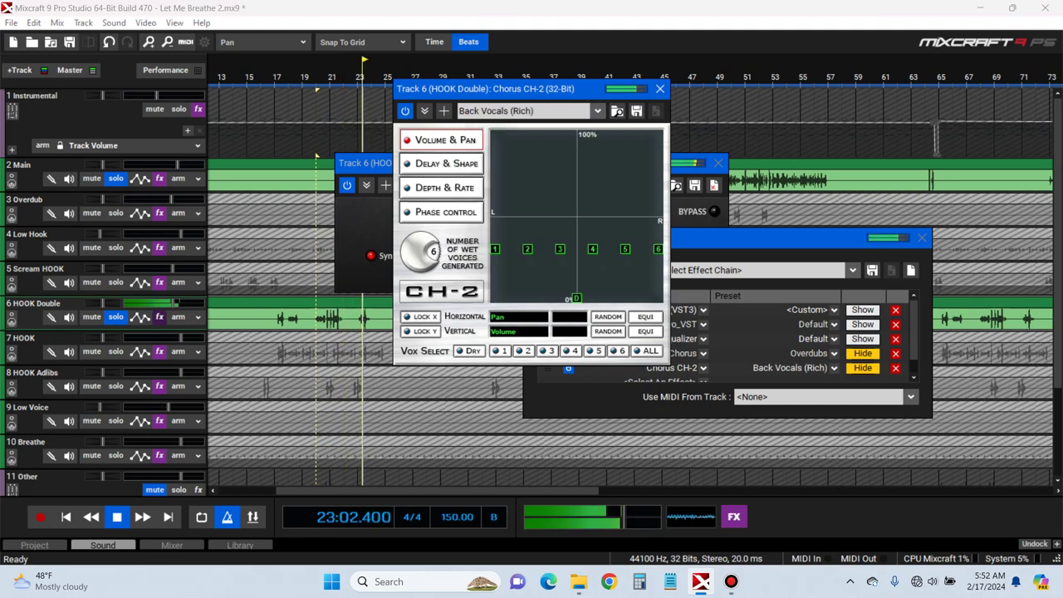
click(330, 156)
Switch Chorus CH-2 to the Classic Quadrature preset, audition it from bar 21, and close the effect's window
key(alt+Down)
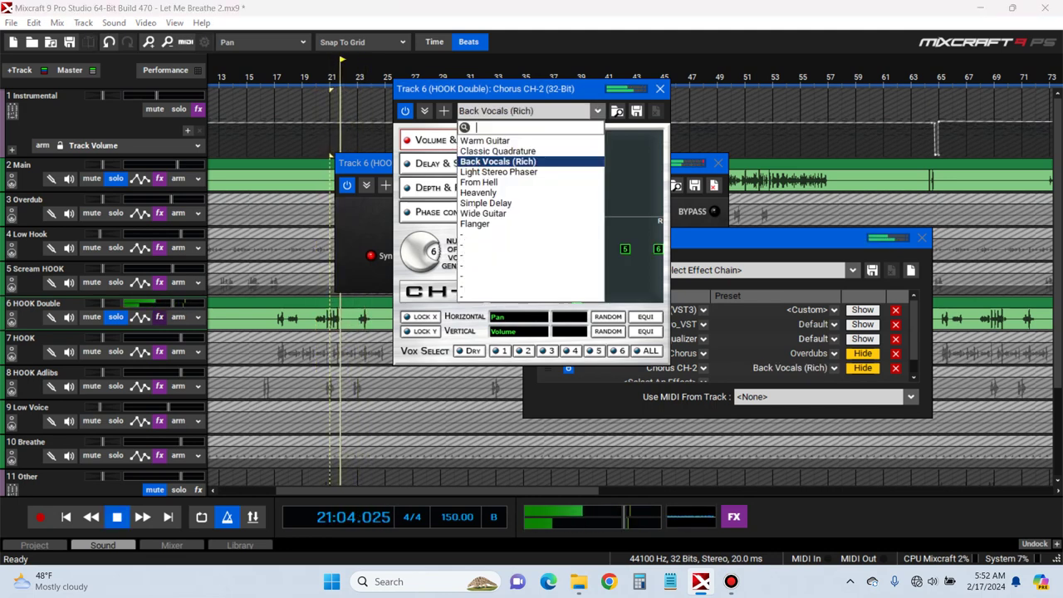
key(Down)
key(Down)
key(Down)
key(Down)
key(Down)
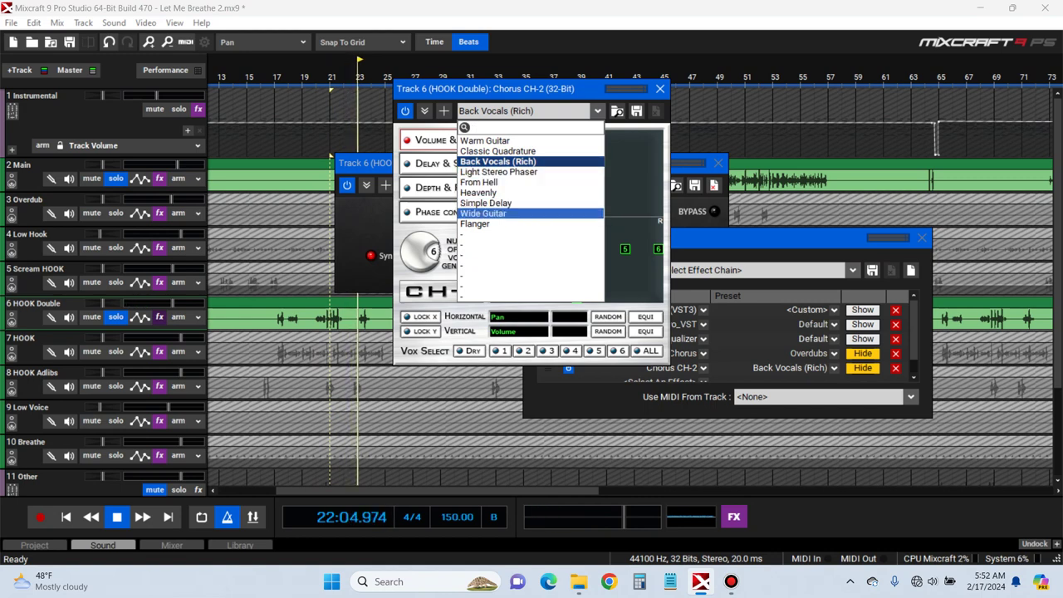
key(Up)
key(Up)
key(Up)
key(Up)
key(Up)
key(Up)
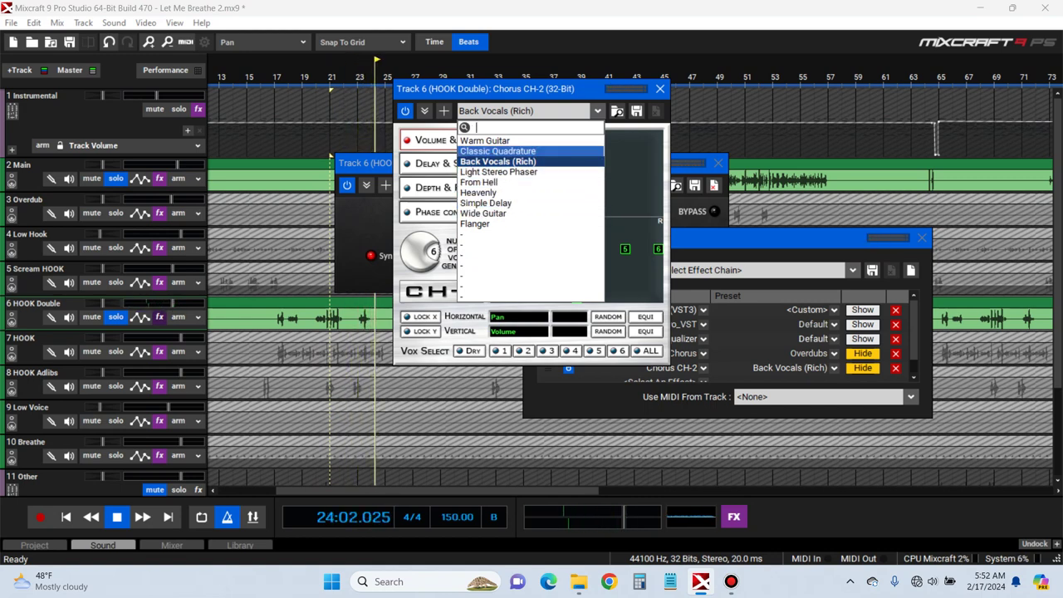
key(Return)
key(space)
key(space)
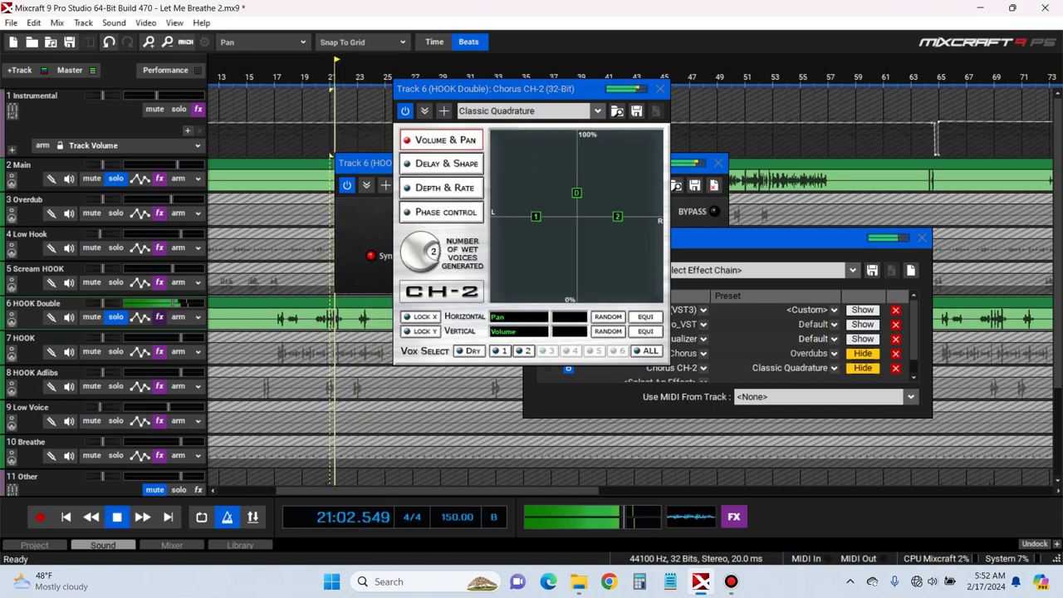
key(Escape)
key(space)
Replace Chorus CH-2 with Doubler4 Mono/Stereo (VST3) in the HOOK Double effect list
click(703, 368)
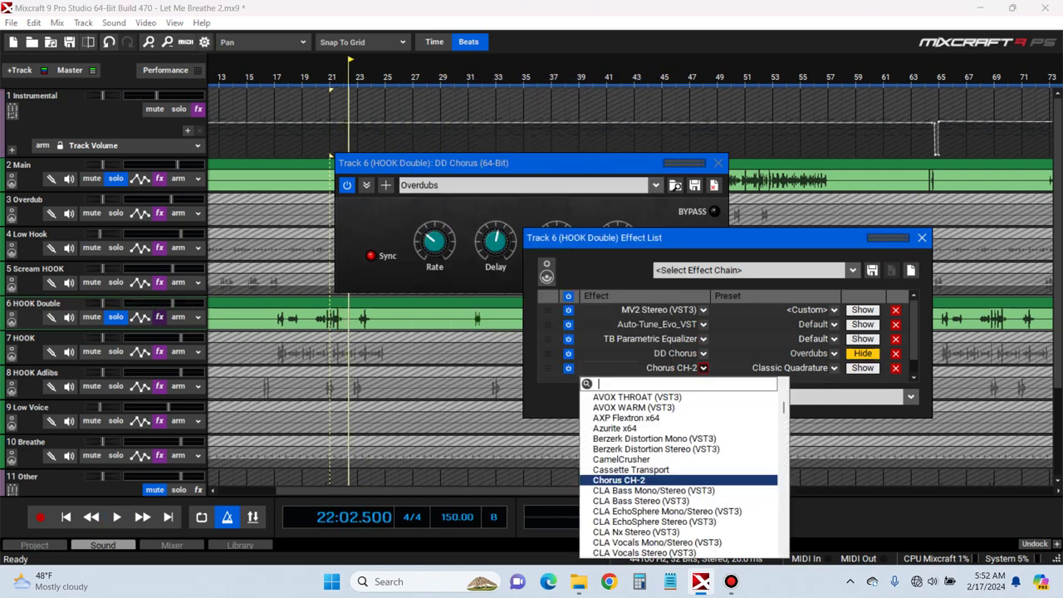
scroll(694, 459, down, 4)
scroll(676, 445, down, 4)
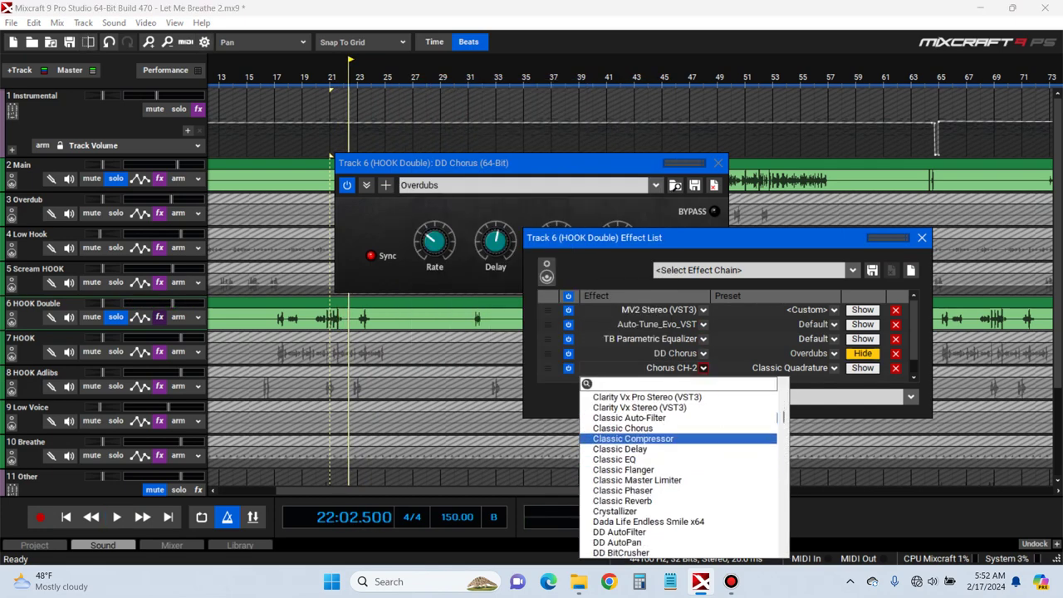
text(dou)
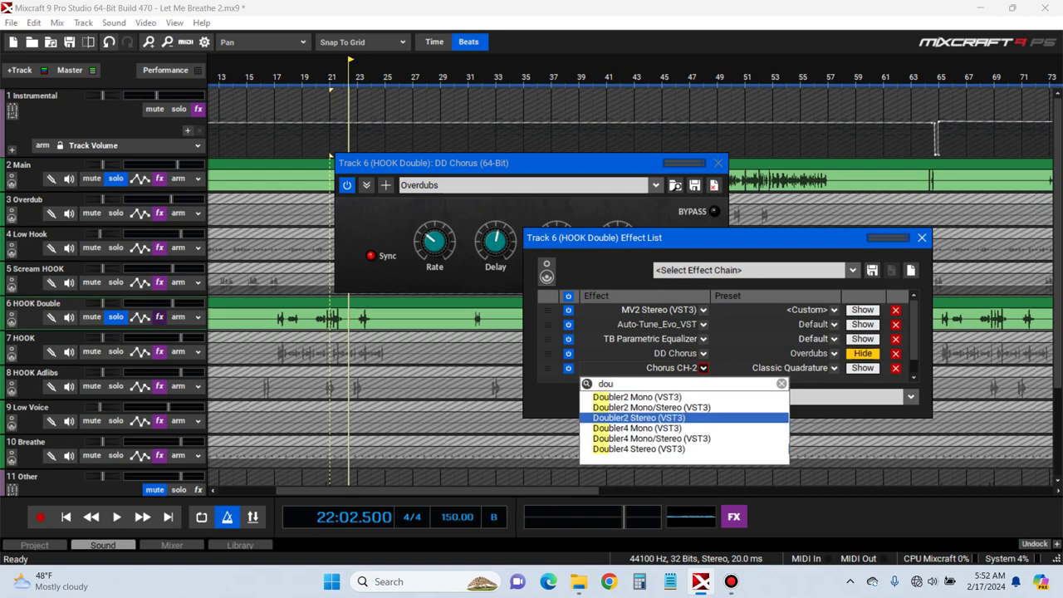
click(652, 439)
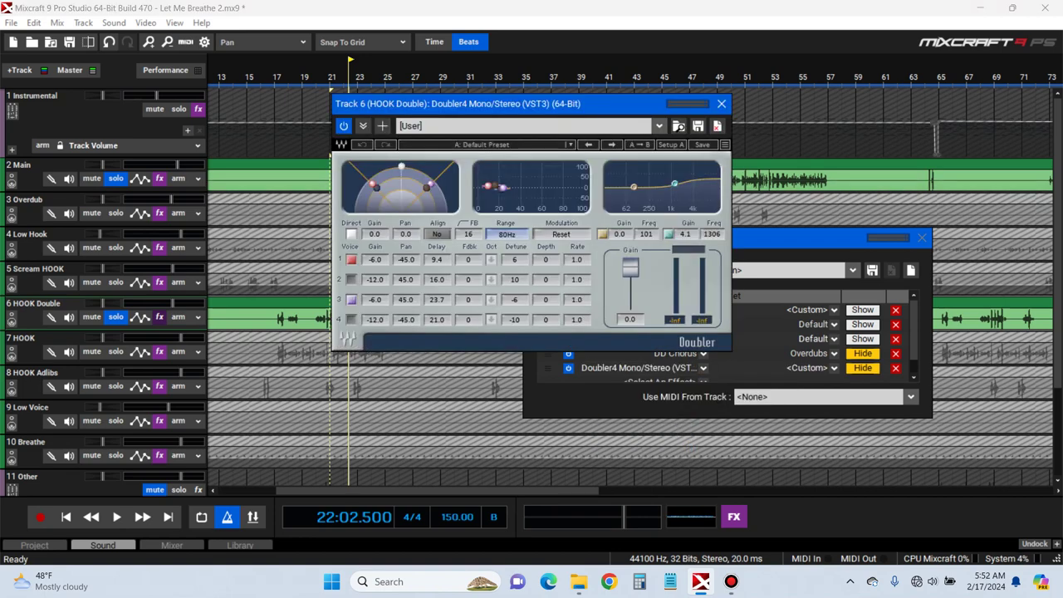
Load the Doubler4Voices preset in the Doubler and replay the doubled hook from bar 20
key(space)
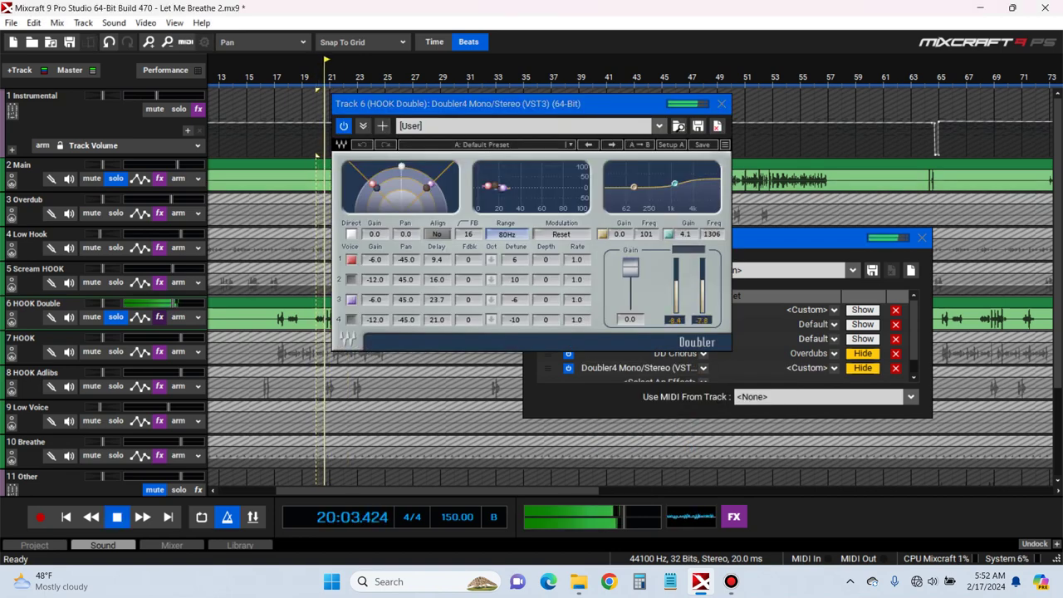
click(521, 145)
click(573, 178)
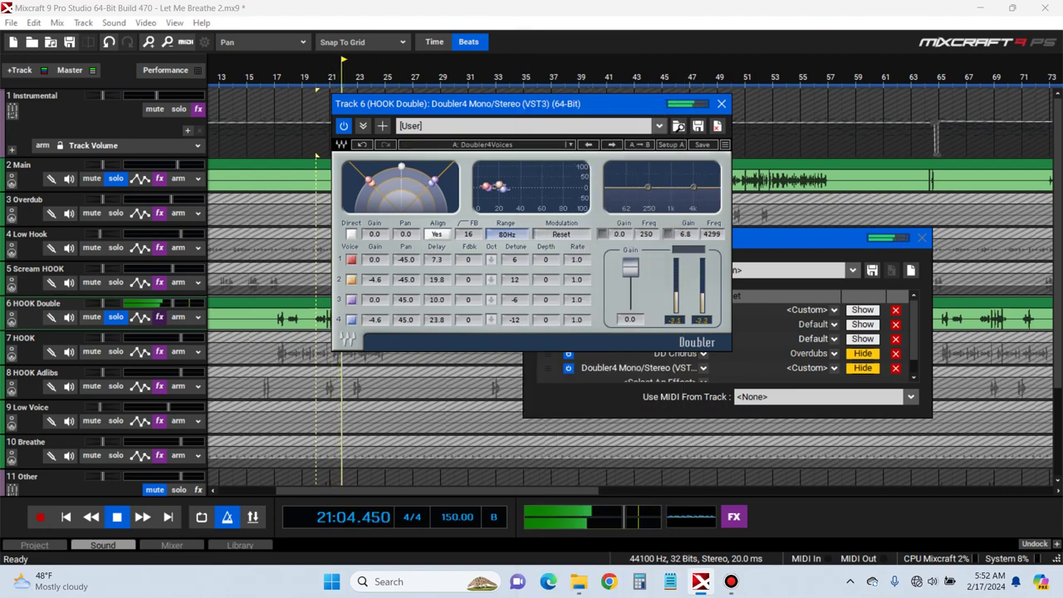
key(space)
key(space)
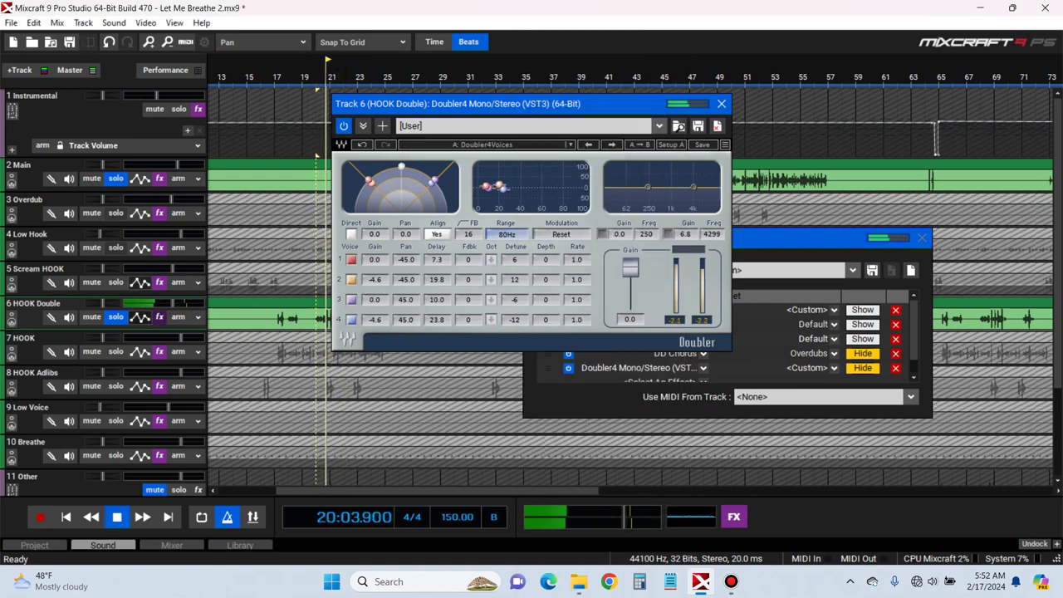
Solo the HOOK track and set HOOK Double's volume to about -1.9 dB while comparing both from bar 17
click(116, 352)
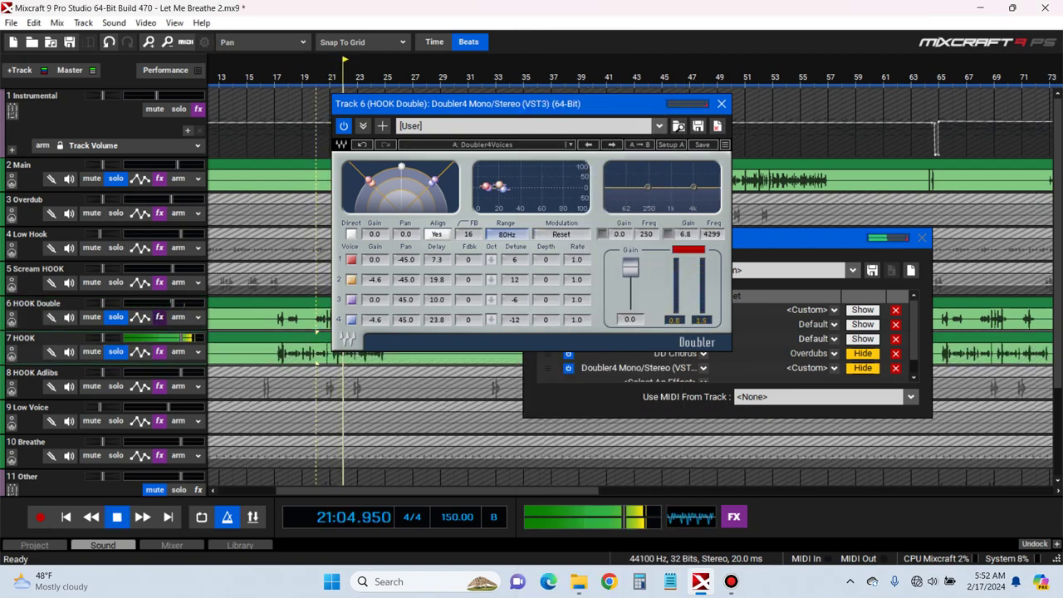
click(275, 77)
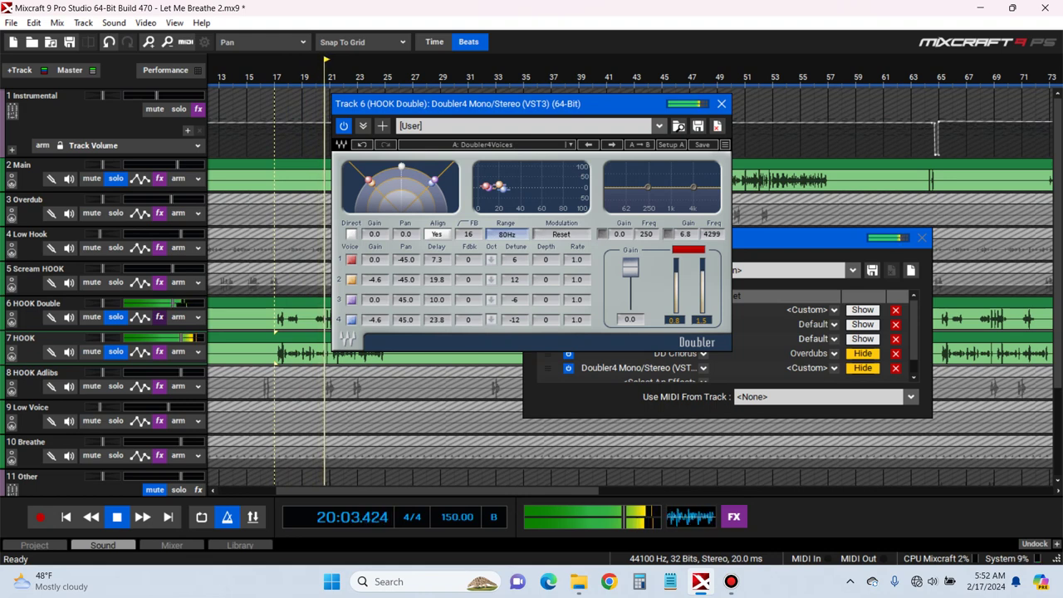
key(space)
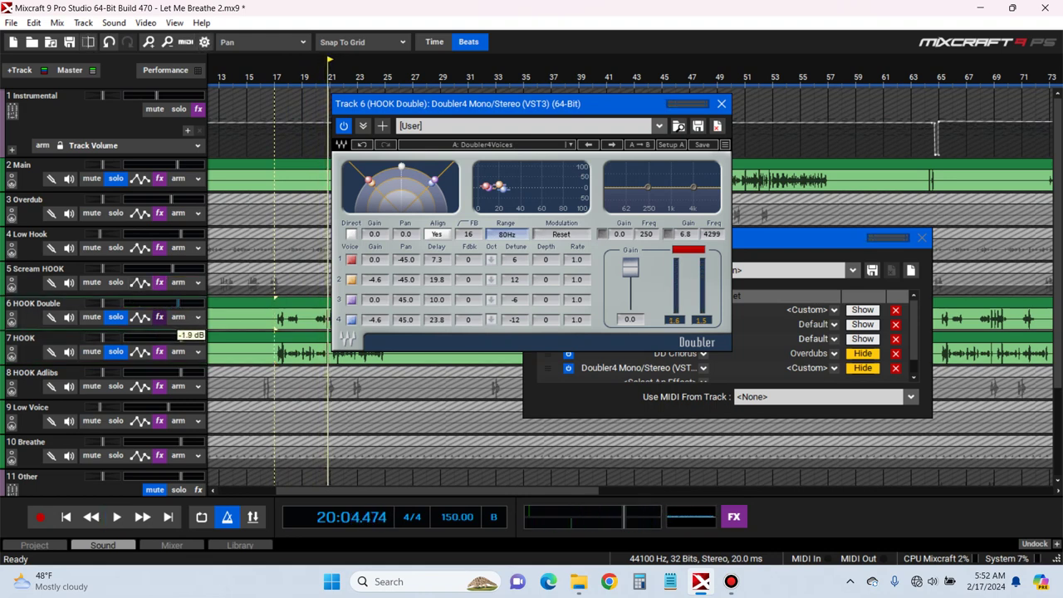
click(275, 108)
key(space)
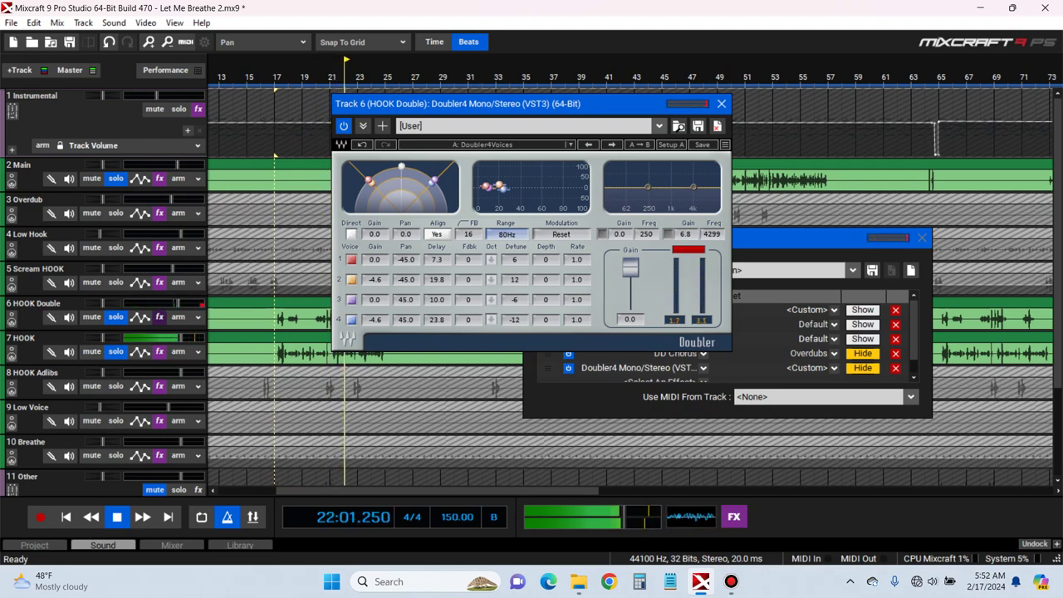
Close the Doubler window, reduce the DD Chorus depth, and check the sound from bar 17 before closing the chorus
click(721, 104)
key(space)
click(862, 353)
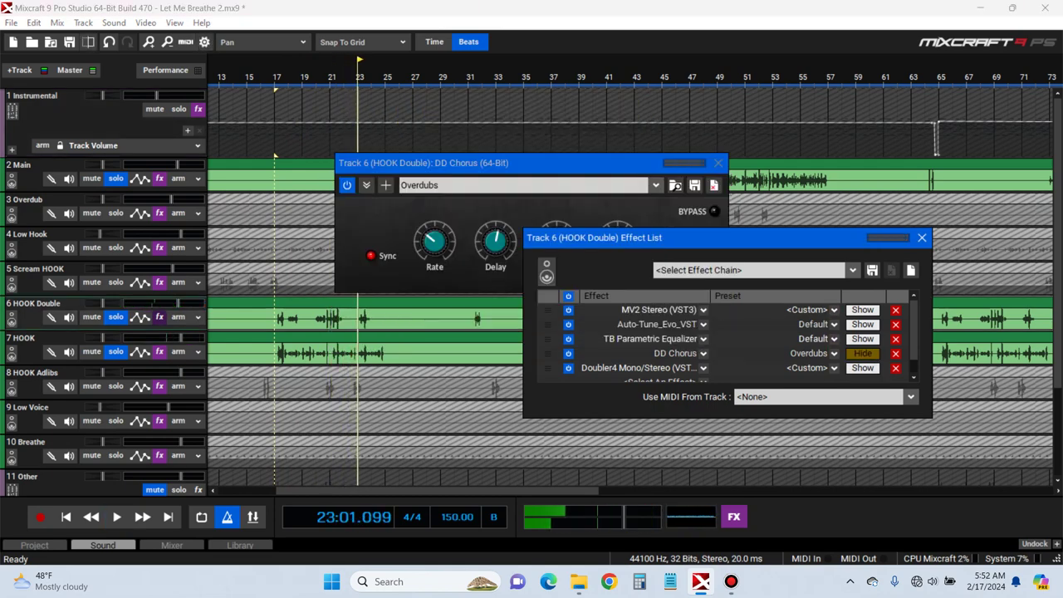
click(862, 354)
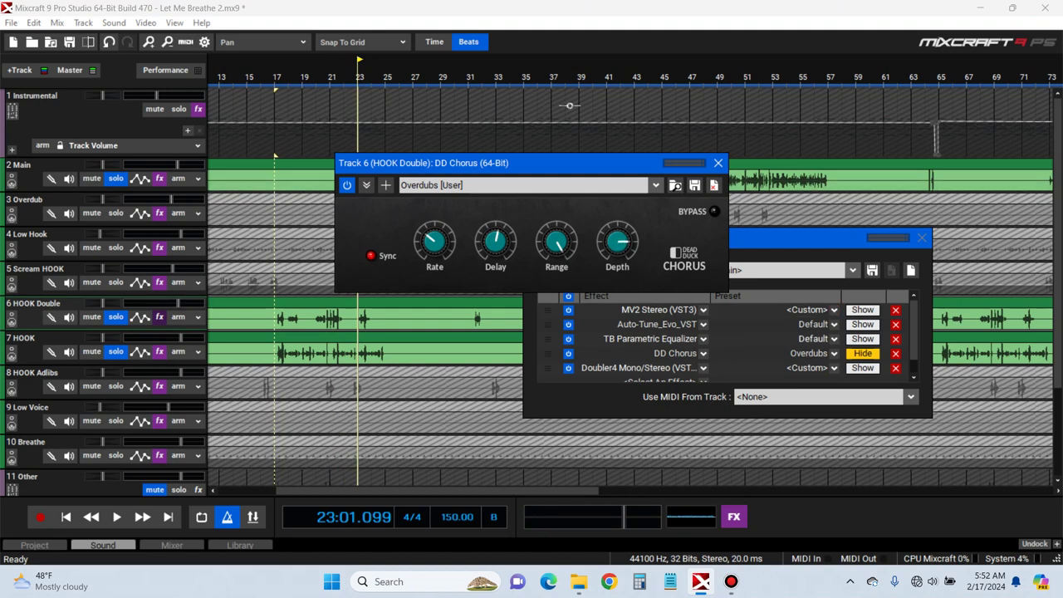
key(space)
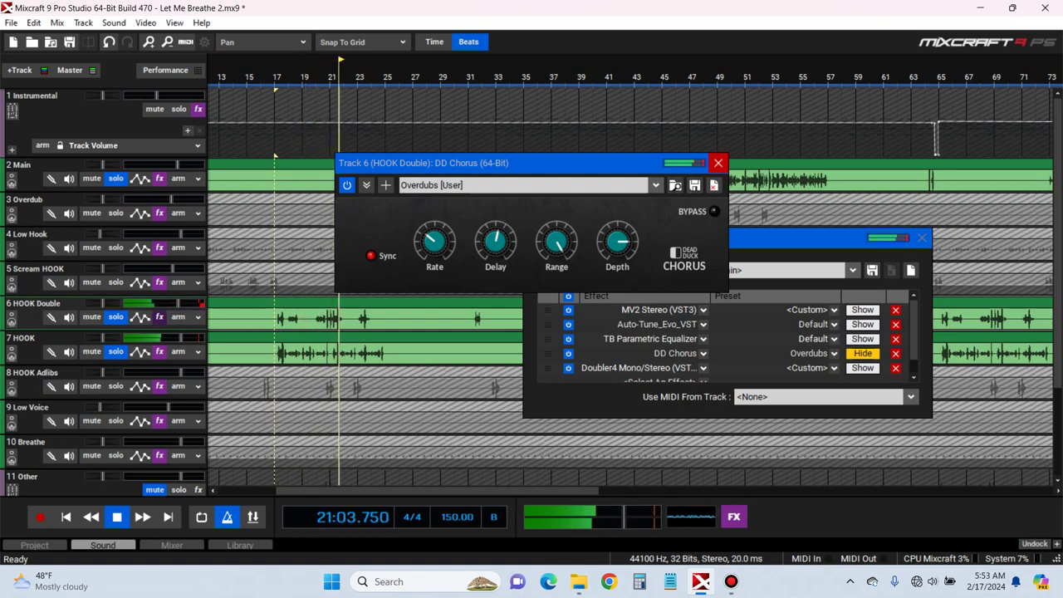
click(718, 163)
key(space)
Add Abbey Road Saturator Stereo (VST3) after Doubler4 in the HOOK Double effect list
scroll(833, 339, down, 1)
click(702, 368)
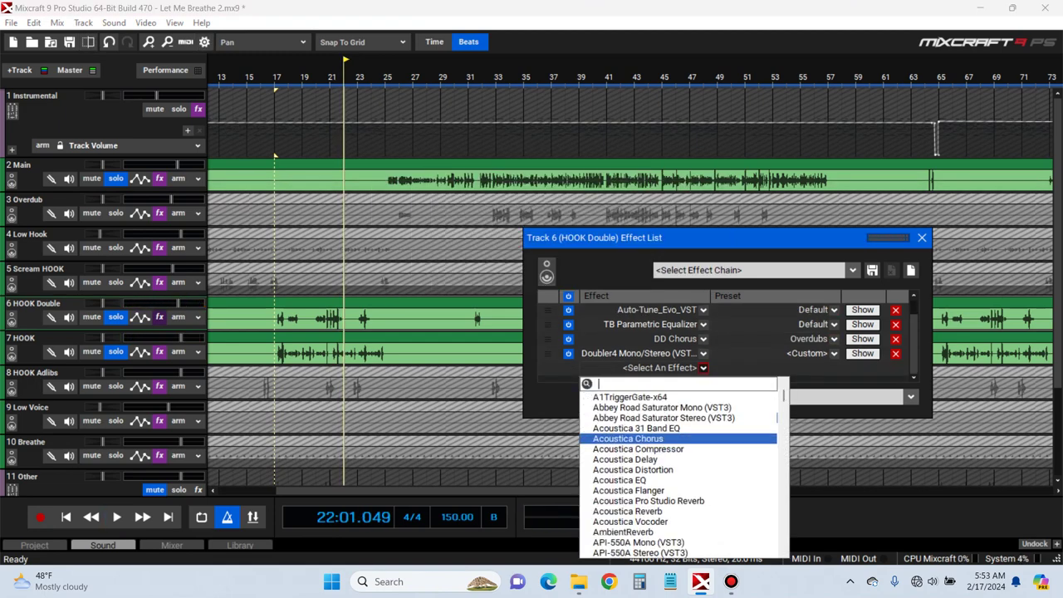
key(Up)
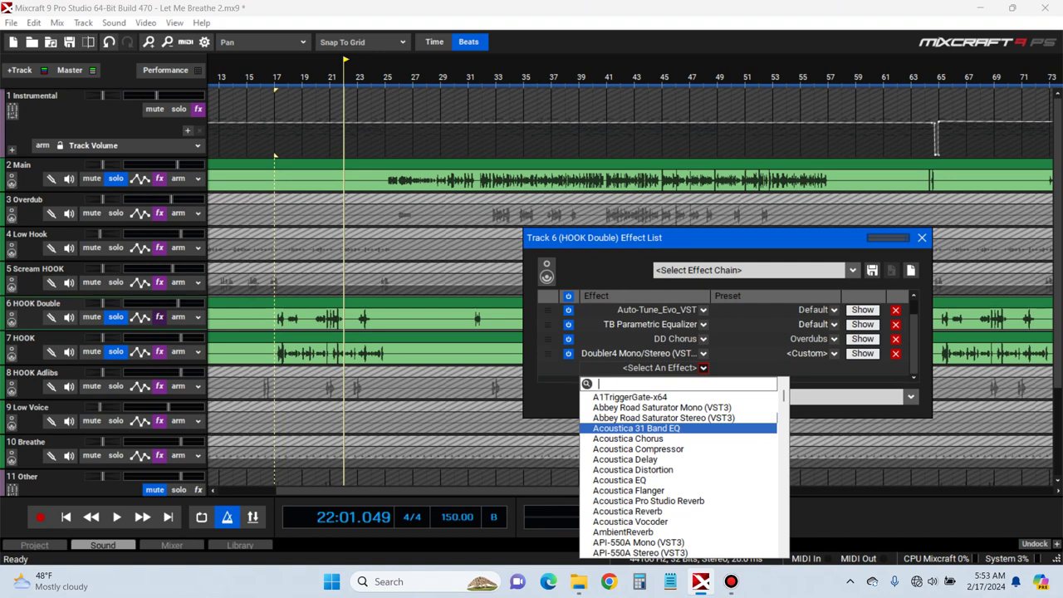
key(Down)
key(Down)
key(Down)
key(Down)
key(Down)
key(Down)
key(Down)
key(Down)
key(Down)
key(Down)
key(Down)
key(Down)
key(Down)
key(Down)
key(Down)
key(Down)
key(Down)
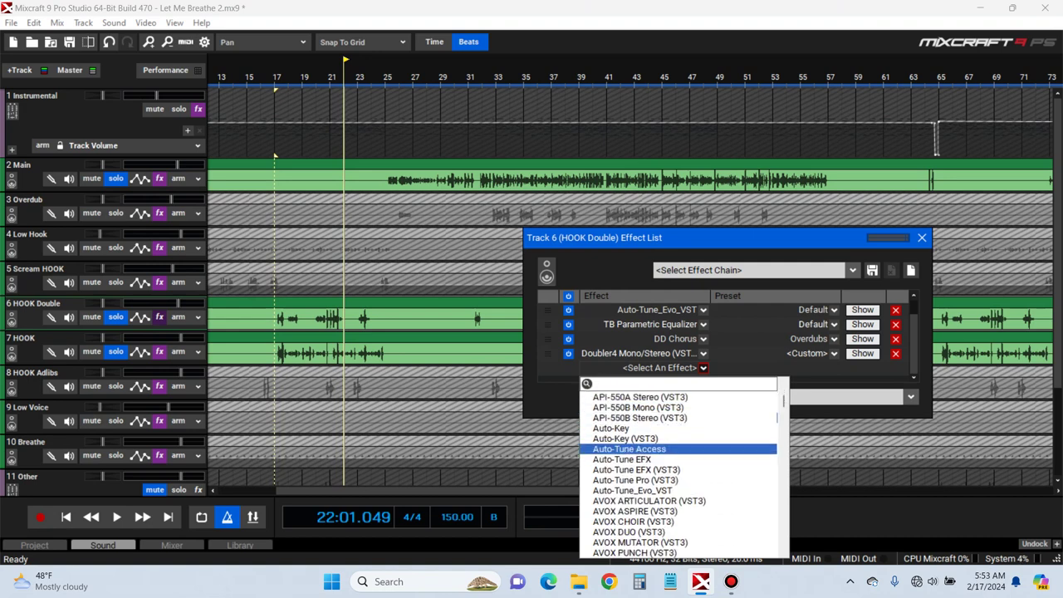
key(Up)
key(Up)
key(Up)
key(Up)
key(Up)
key(Up)
key(Up)
key(Up)
key(Up)
key(Up)
key(Up)
key(Up)
key(Up)
key(Up)
key(Up)
key(Up)
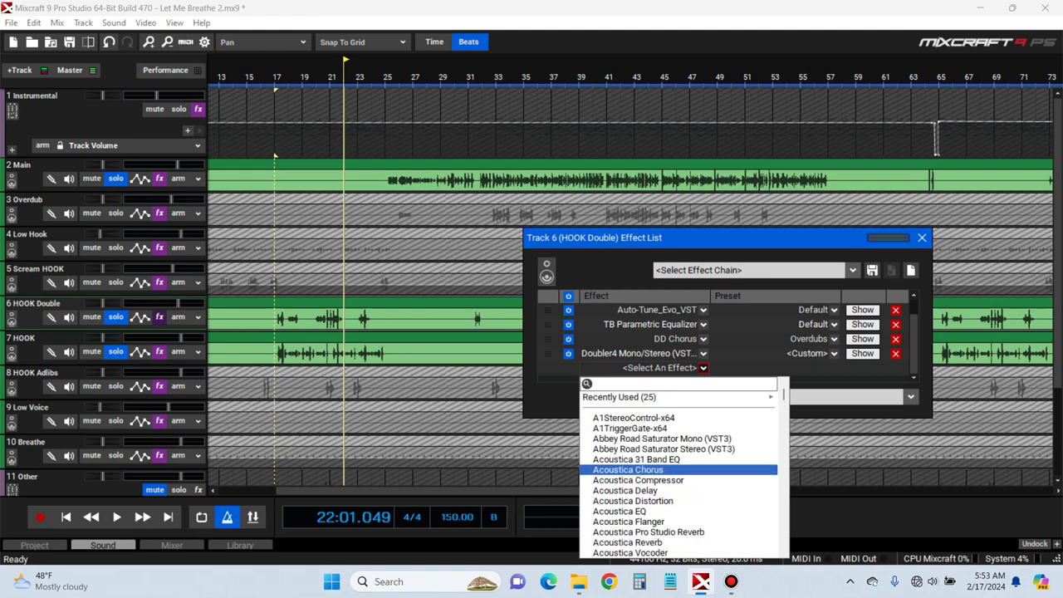
key(Up)
key(Up)
key(Up)
key(Up)
key(Down)
key(Down)
key(Return)
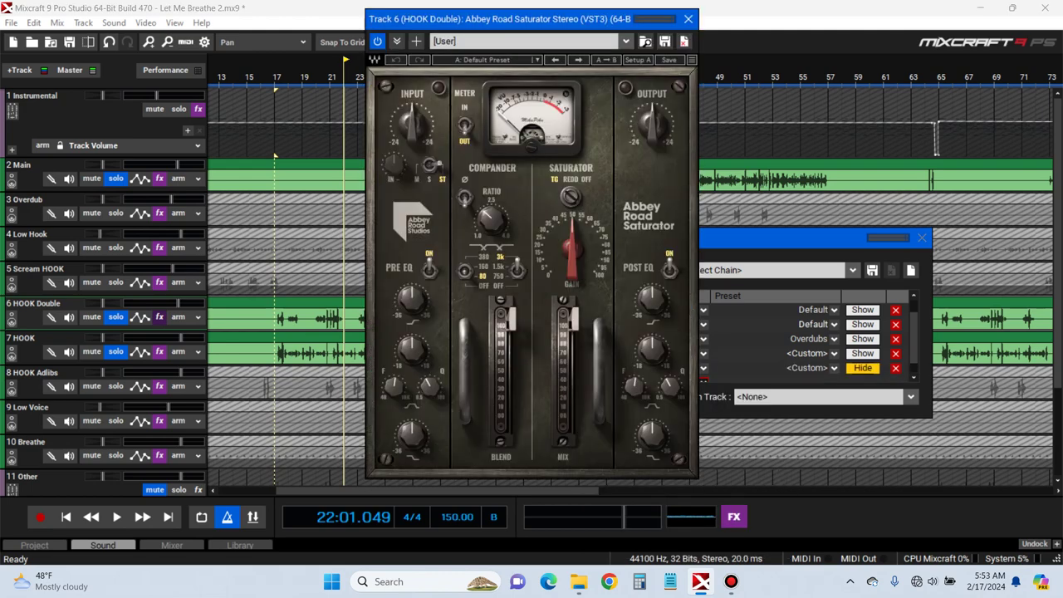
Audition the saturator, unsolo the HOOK track, and lower the saturator's gain to about 40 and its mix while replaying HOOK Double
key(space)
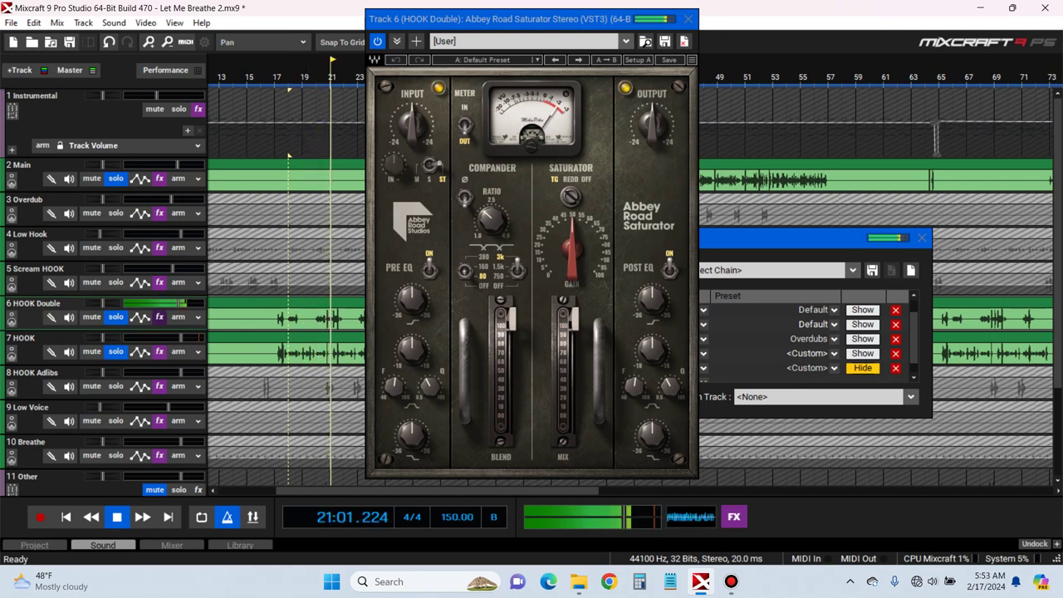
key(space)
click(116, 352)
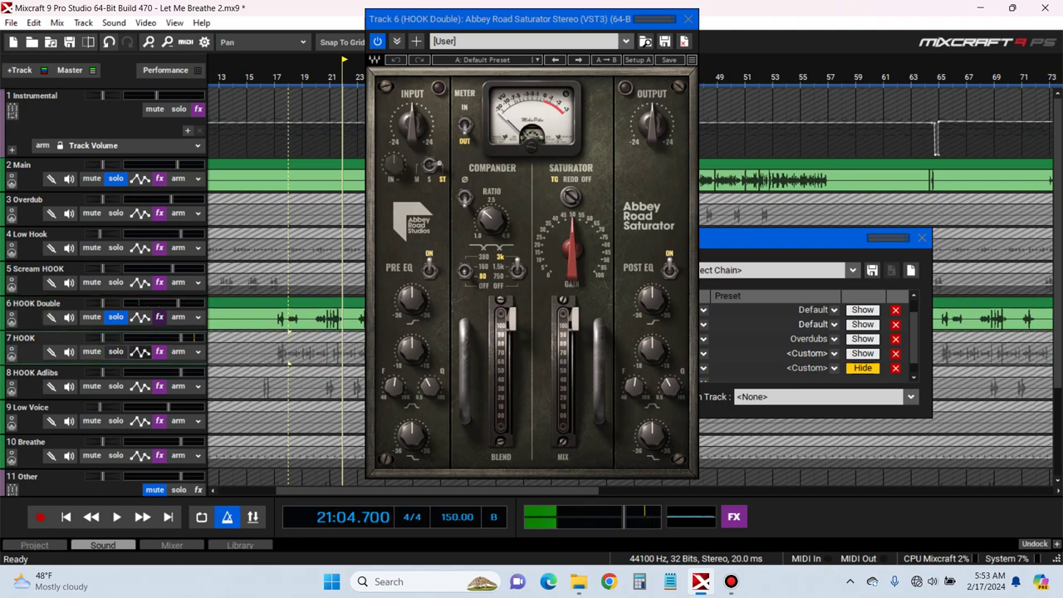
drag(571, 249, 571, 258)
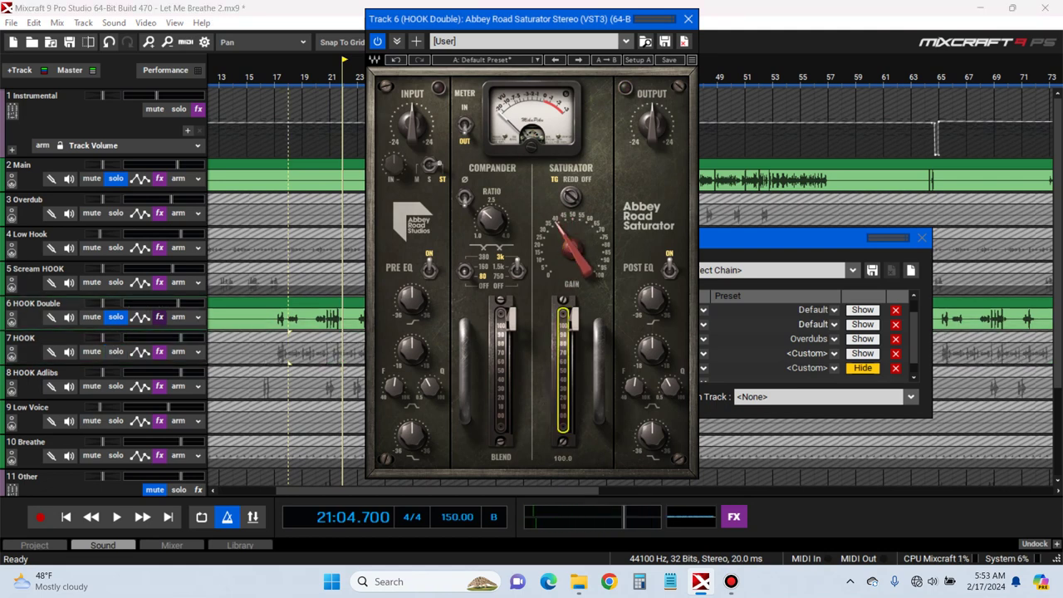
key(space)
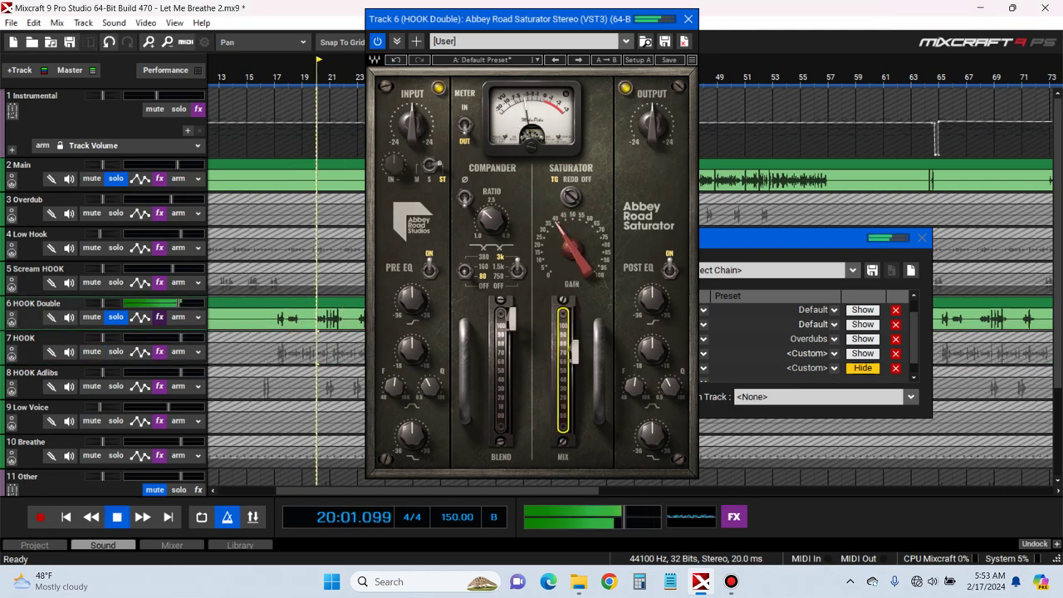
Switch the saturator to REDD, raise its gain to about 65, and lower its mix while replaying HOOK Double
click(570, 195)
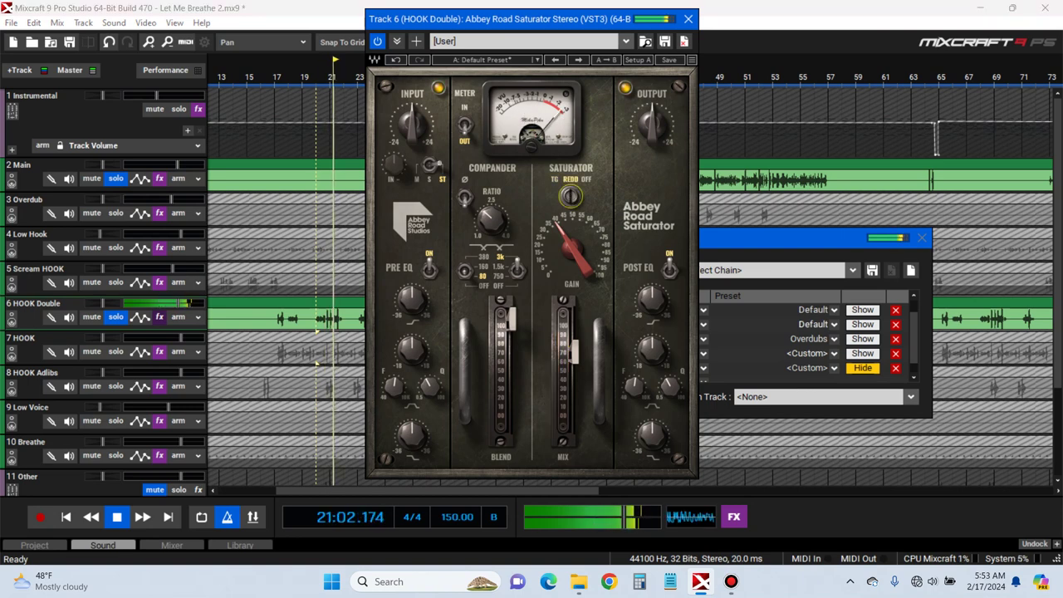
drag(572, 249, 572, 218)
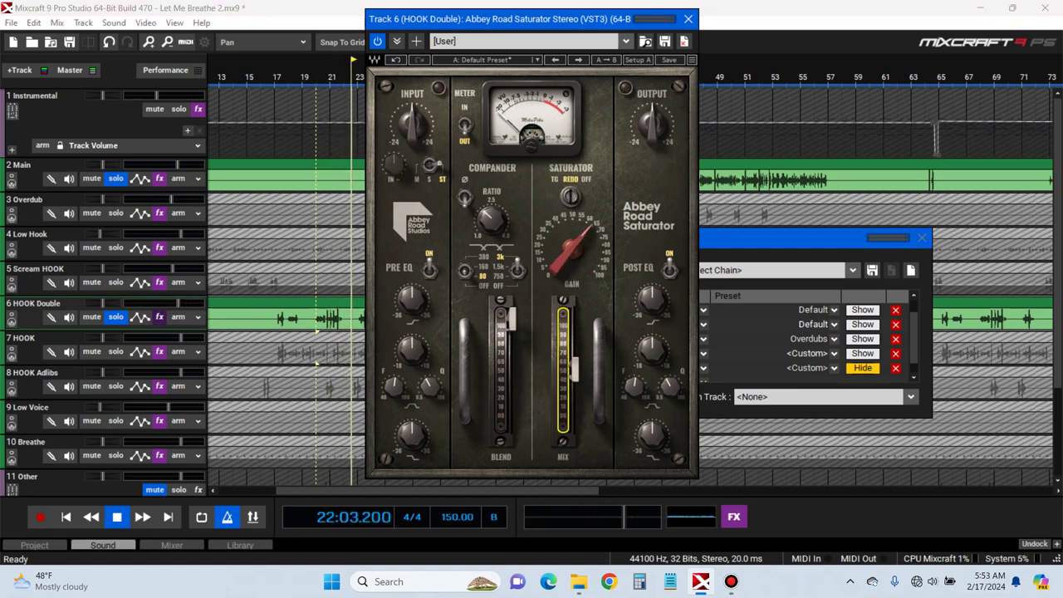
key(space)
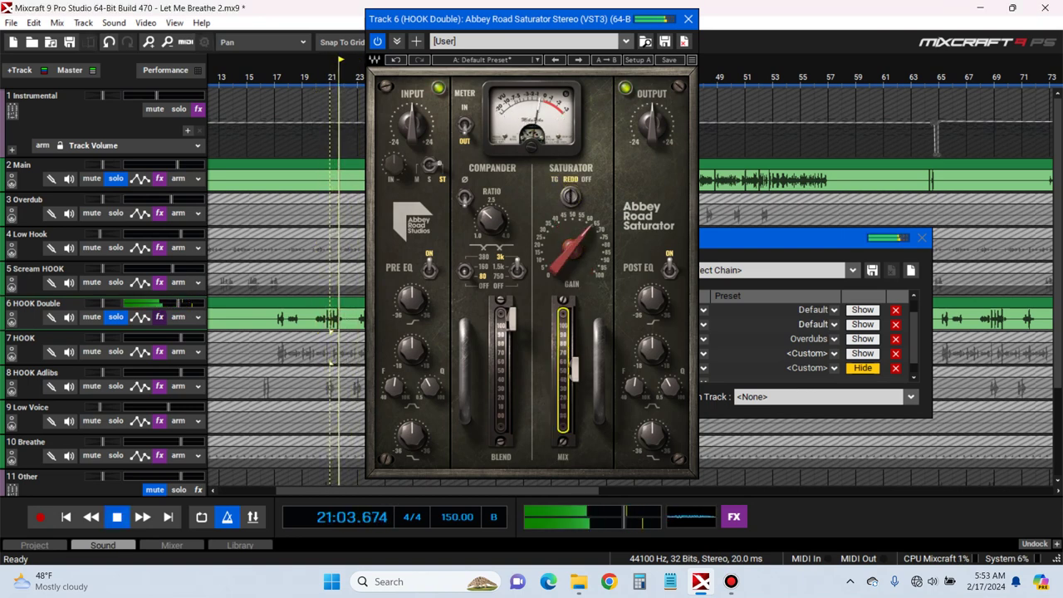
Set the saturator's gain to about 60 and lower its mix further while replaying HOOK Double from bar 20
click(317, 77)
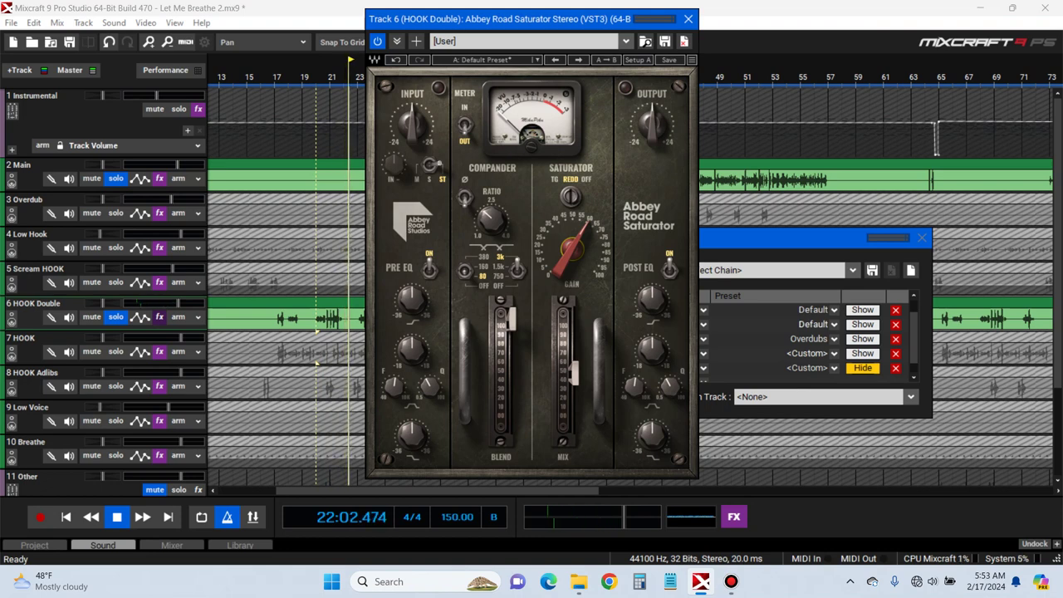
key(space)
key(space)
drag(572, 248, 571, 251)
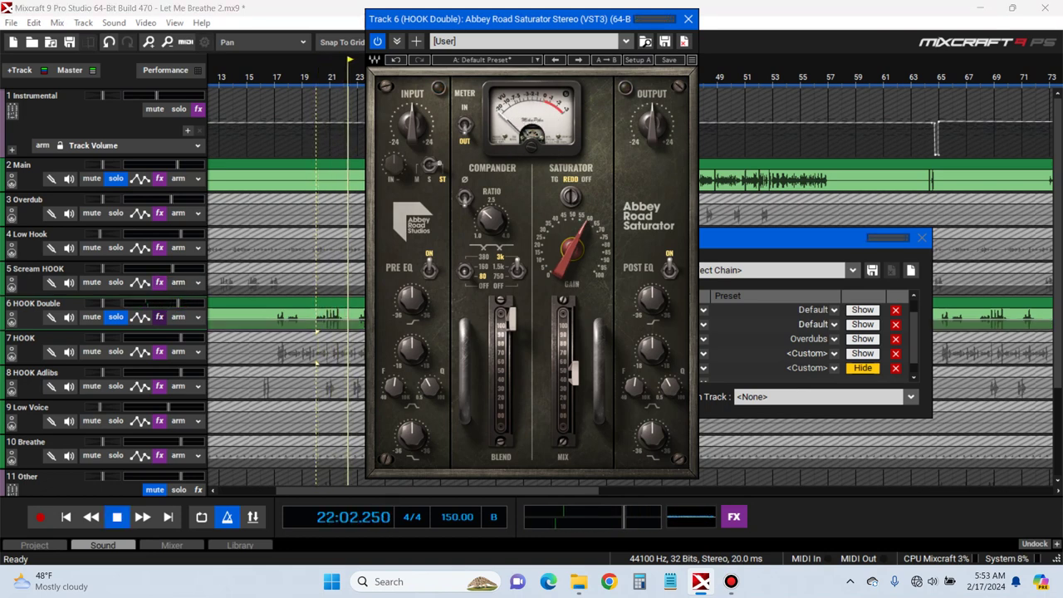
key(space)
key(space)
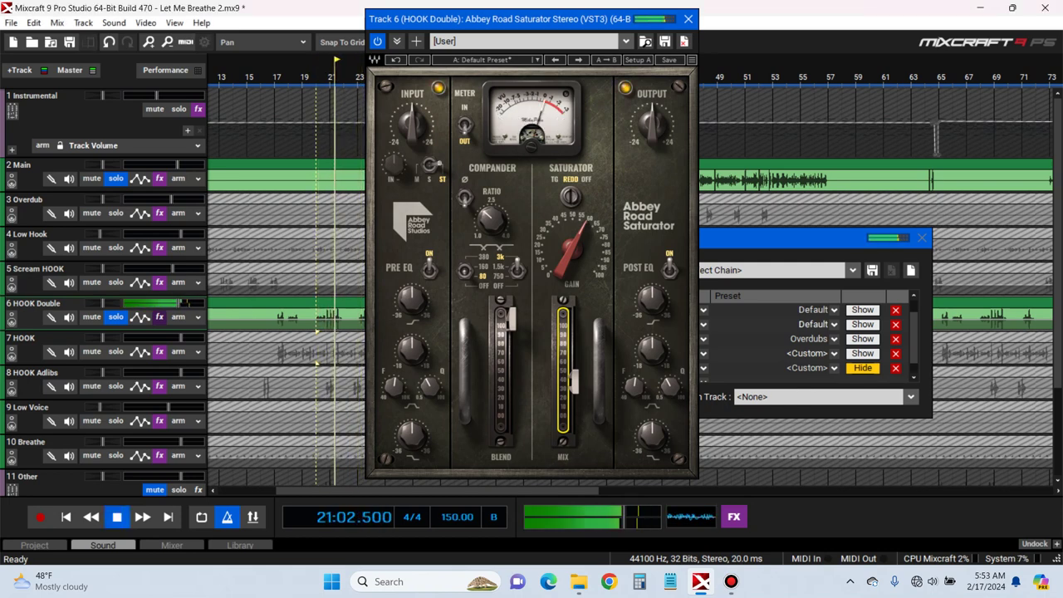
key(space)
Solo HOOK alongside HOOK Double, compare them from bar 20, and close the Abbey Road Saturator window
click(115, 317)
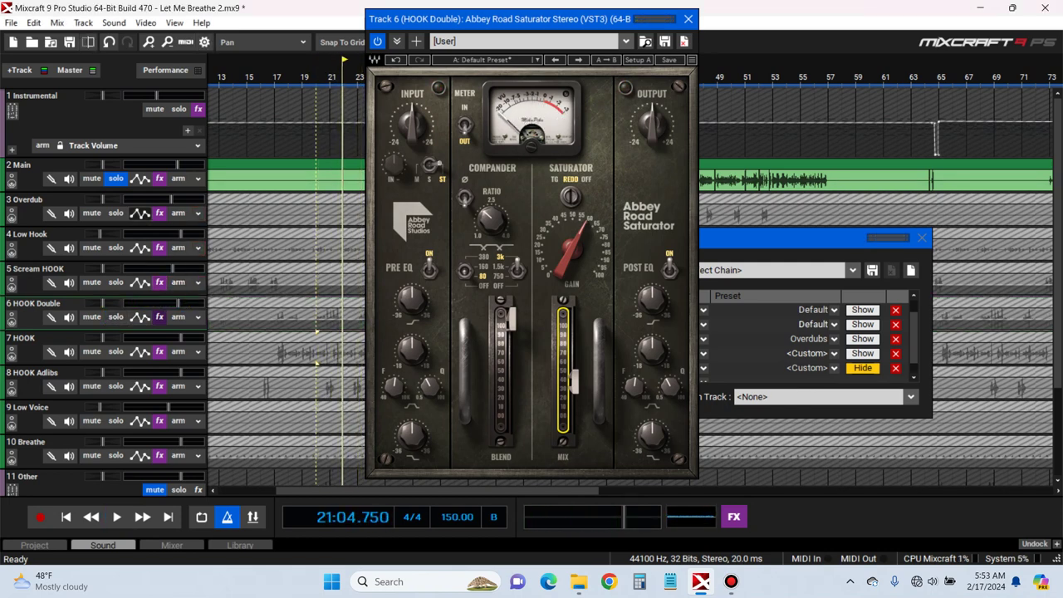
click(115, 317)
click(115, 351)
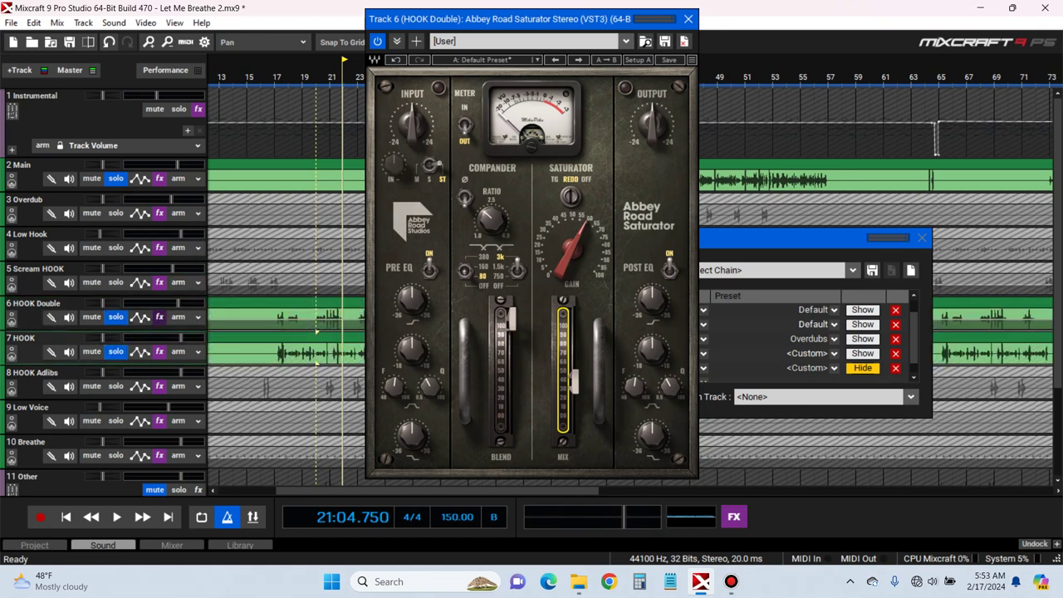
key(space)
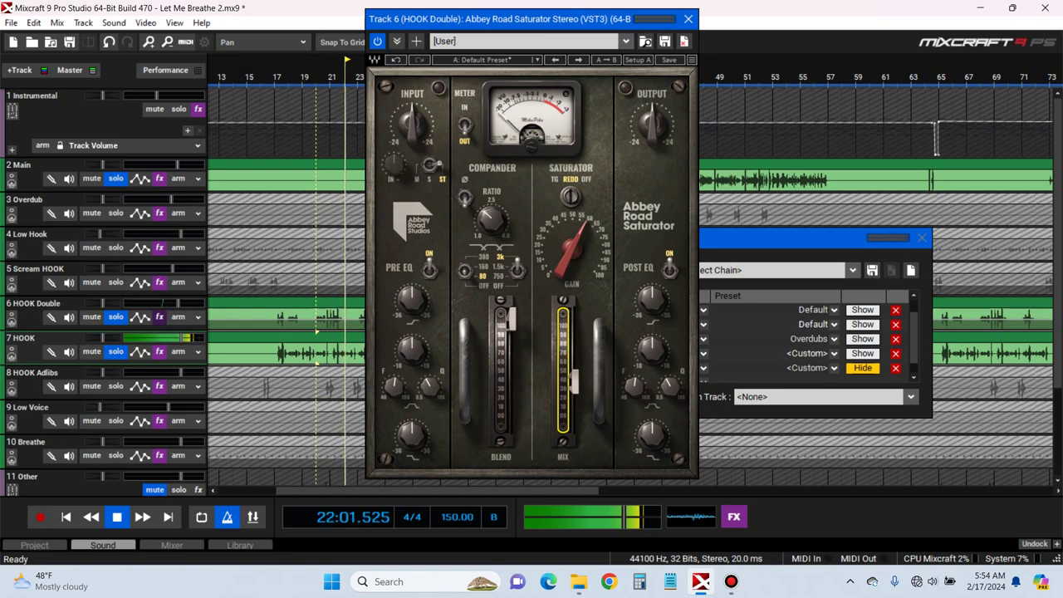
click(688, 18)
key(space)
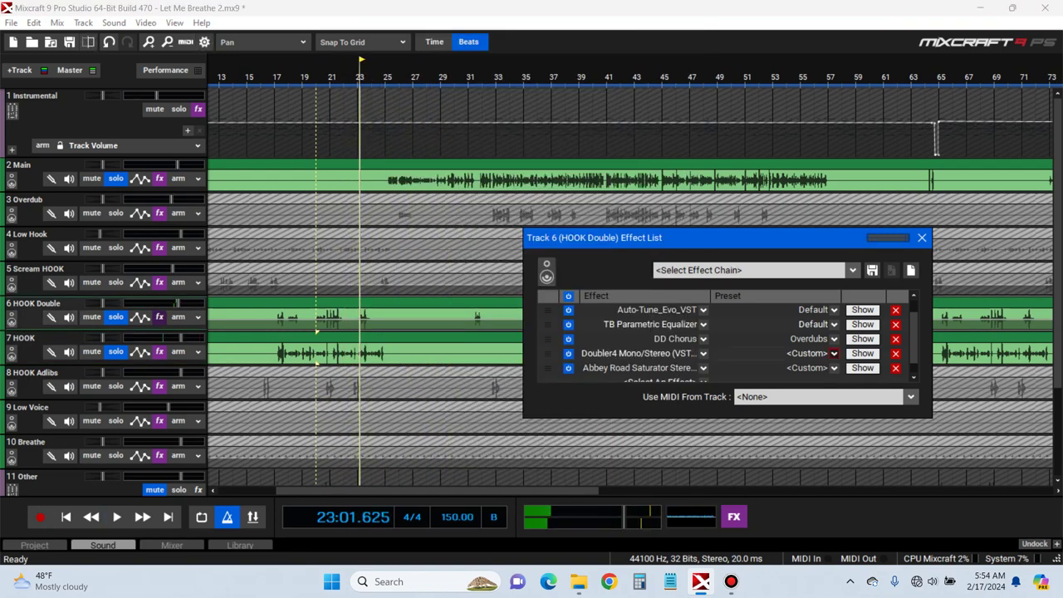
Add A1StereoControl-x64 after the Abbey Road Saturator on HOOK Double and set its stereo width to 200 %
scroll(722, 337, down, 1)
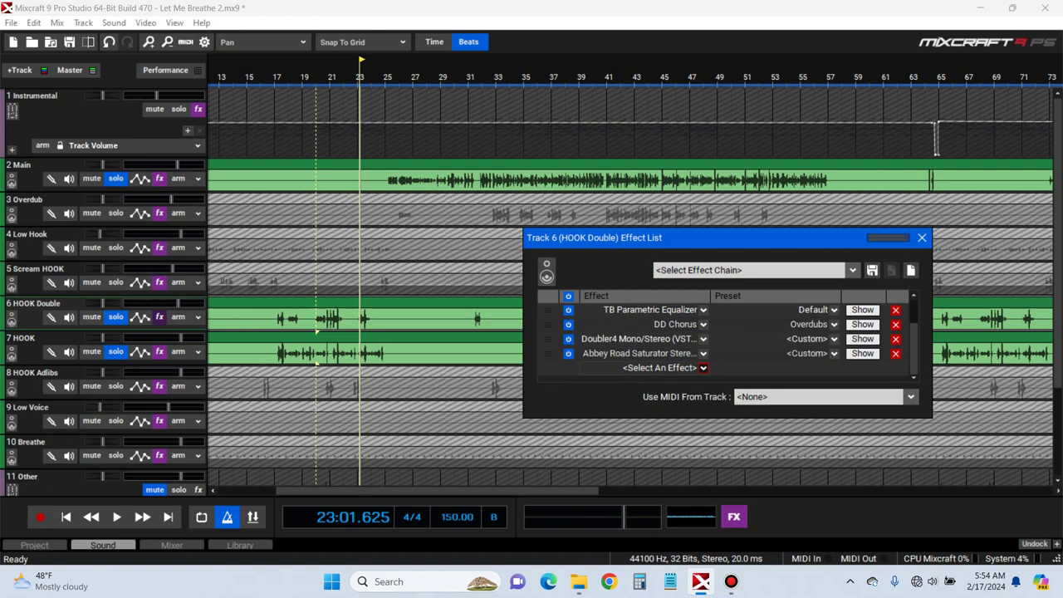
click(703, 367)
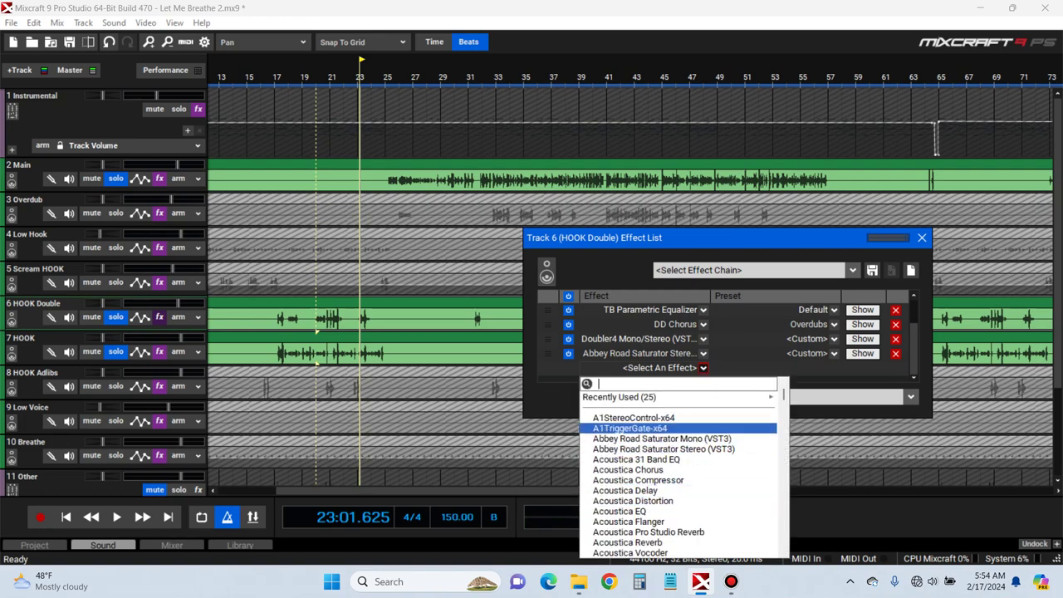
click(631, 418)
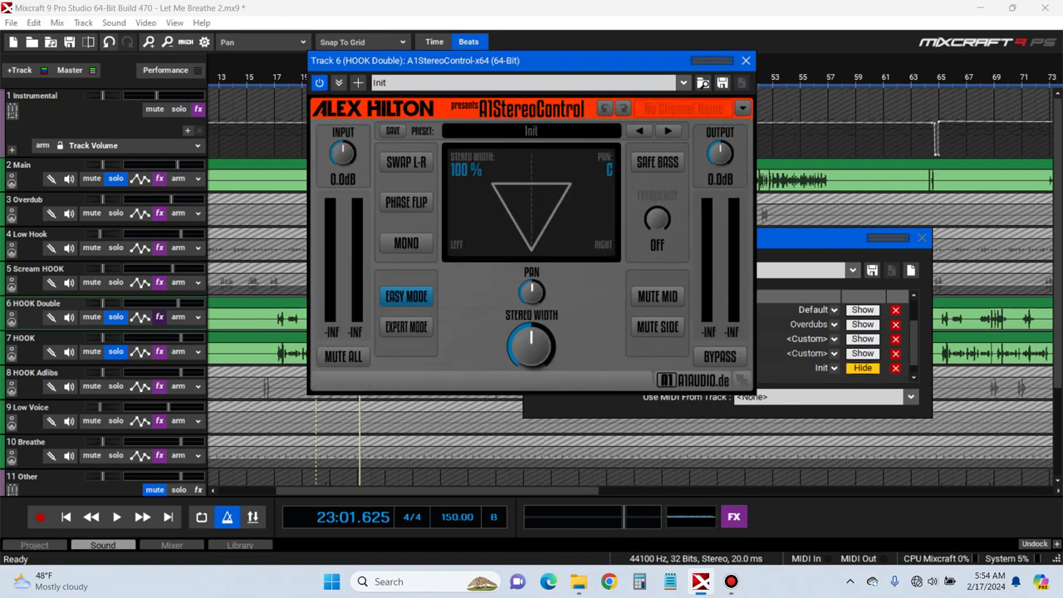
drag(532, 345, 533, 166)
drag(531, 60, 806, 62)
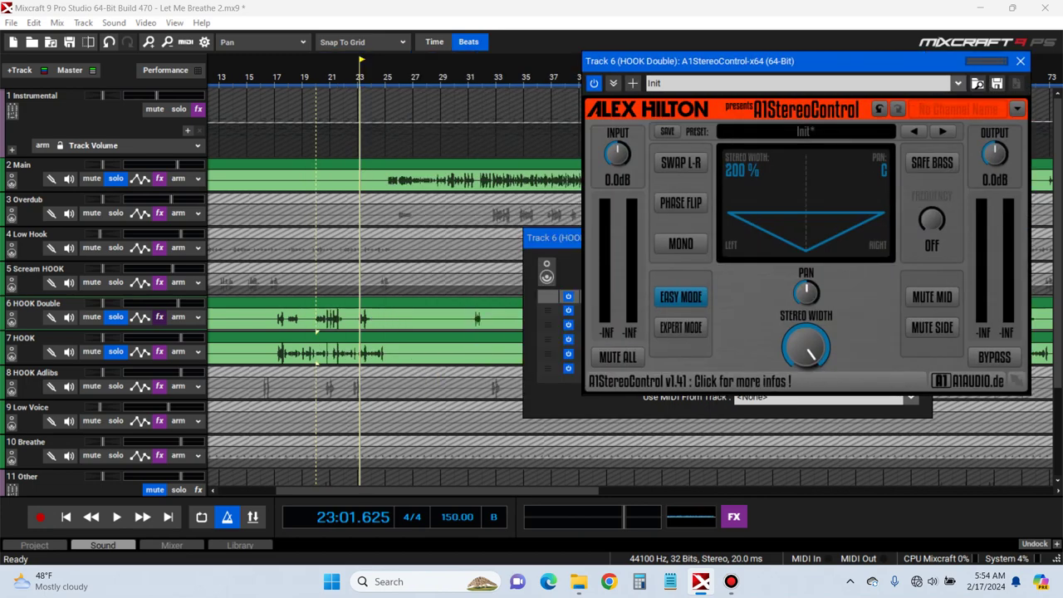
Check the widened double from bar 21, unsolo HOOK, replay HOOK Double alone from bar 18, and close the A1StereoControl window
click(331, 77)
key(space)
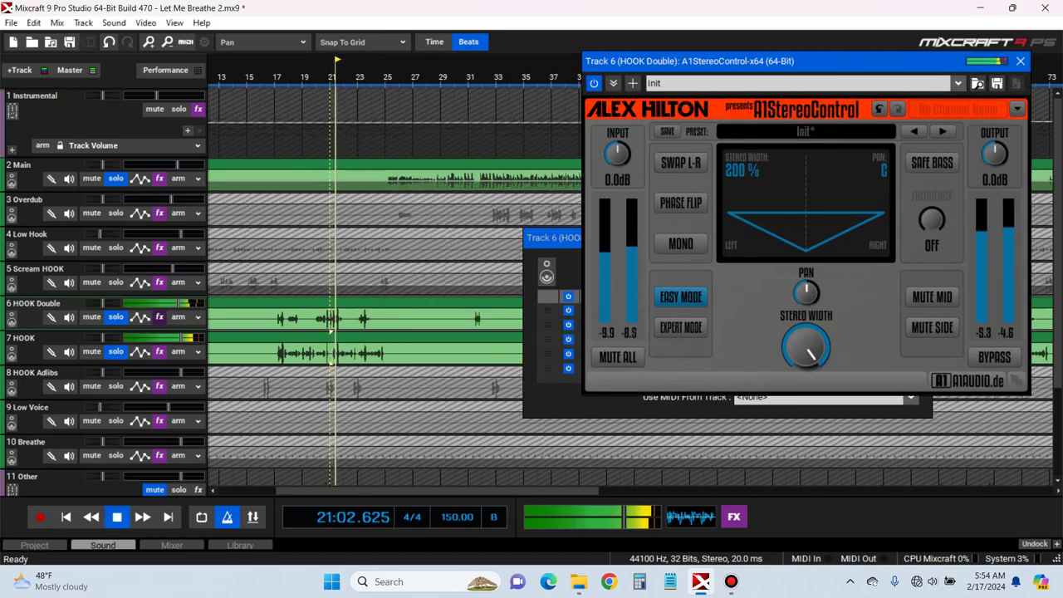
key(space)
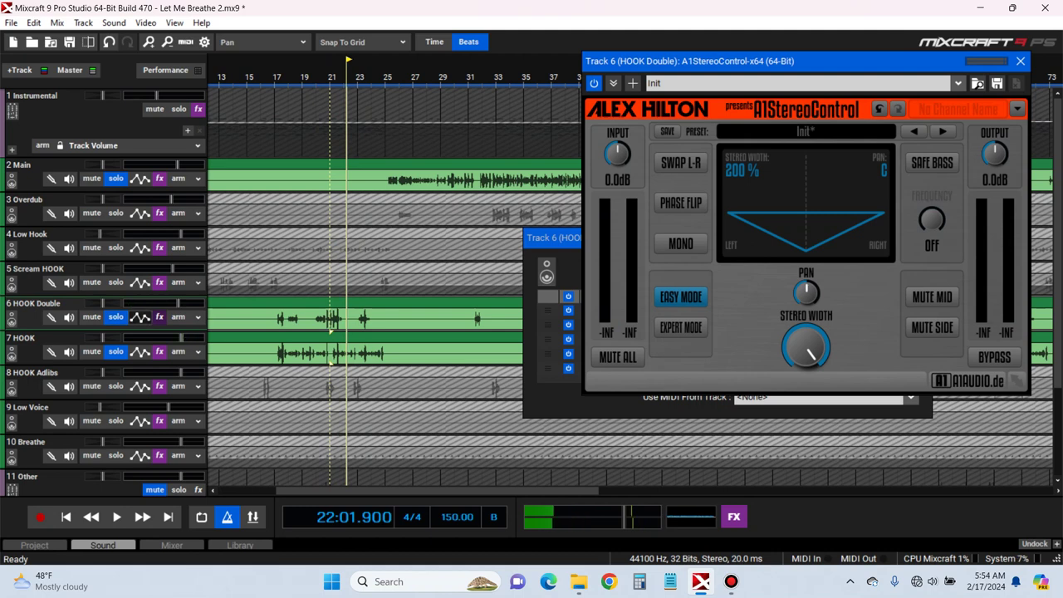
click(116, 351)
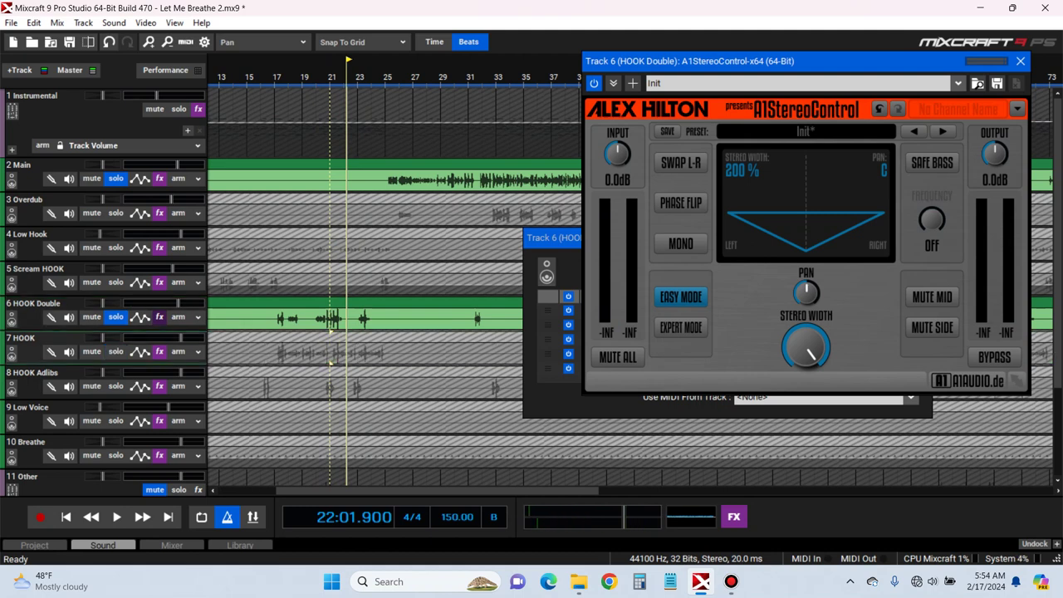
click(288, 364)
key(space)
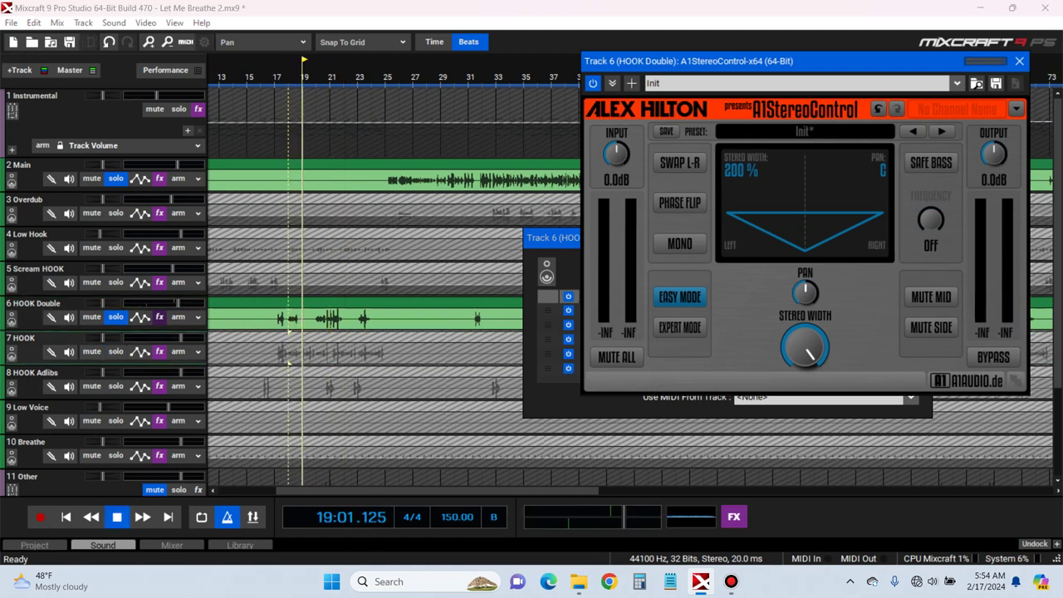
drag(818, 61, 690, 37)
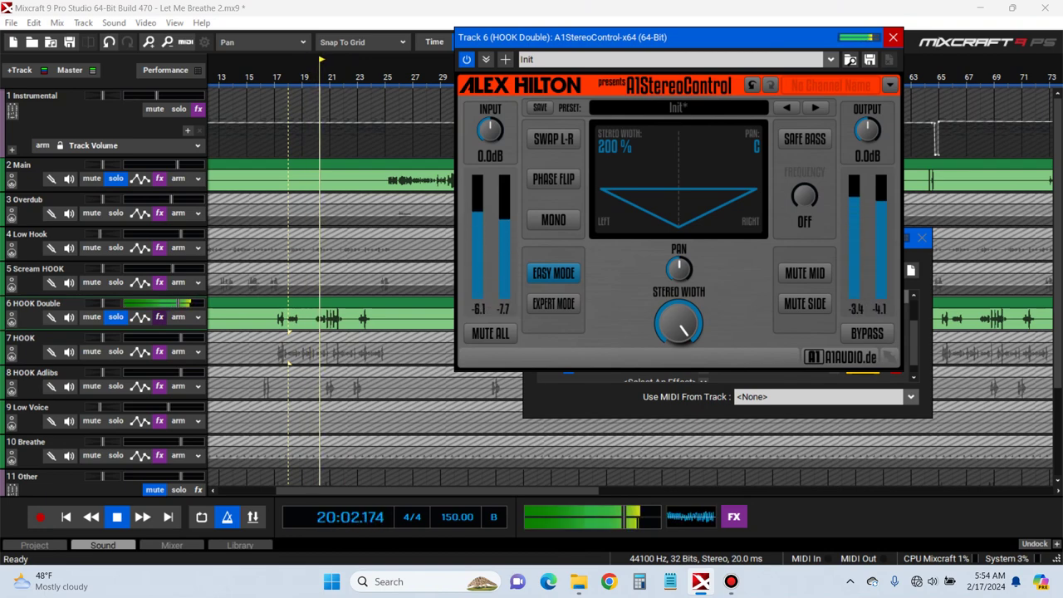
click(892, 37)
key(space)
Replace A1StereoControl-x64 with Chorus CH-2 in the HOOK Double effect list
click(703, 368)
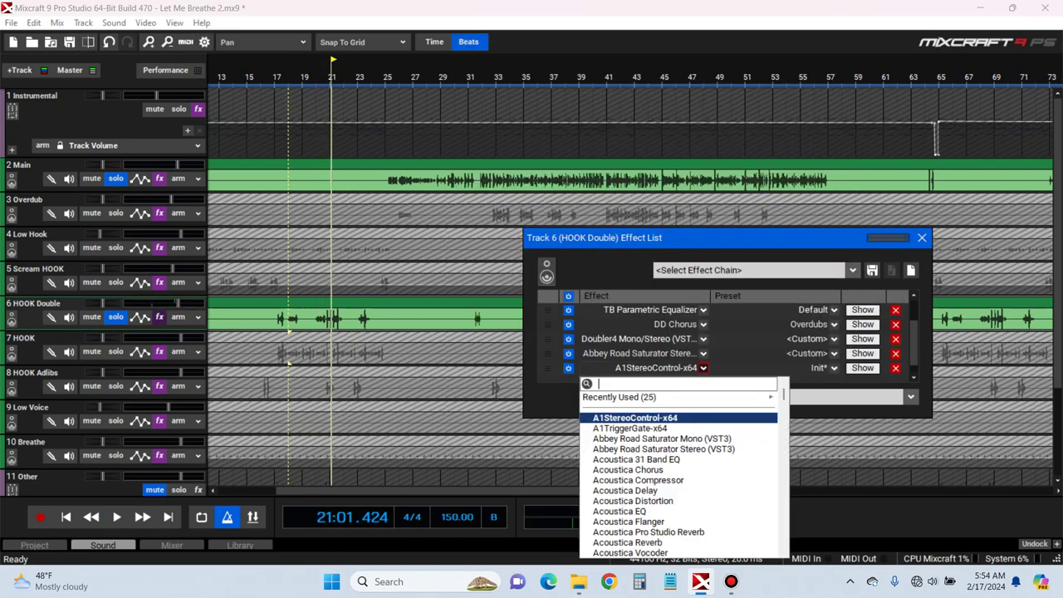
scroll(698, 482, down, 11)
scroll(648, 465, down, 5)
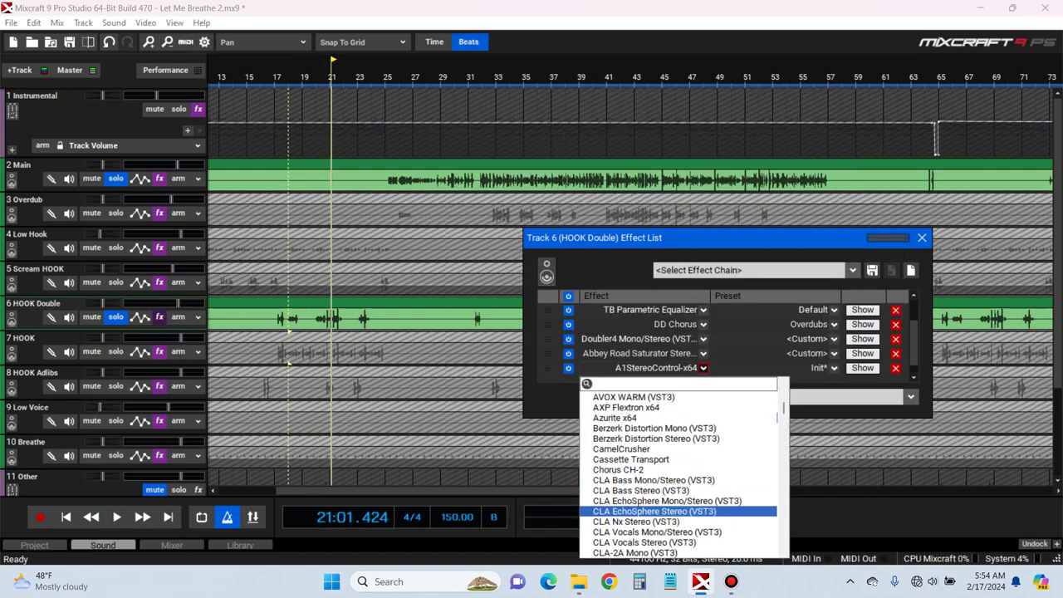
click(639, 438)
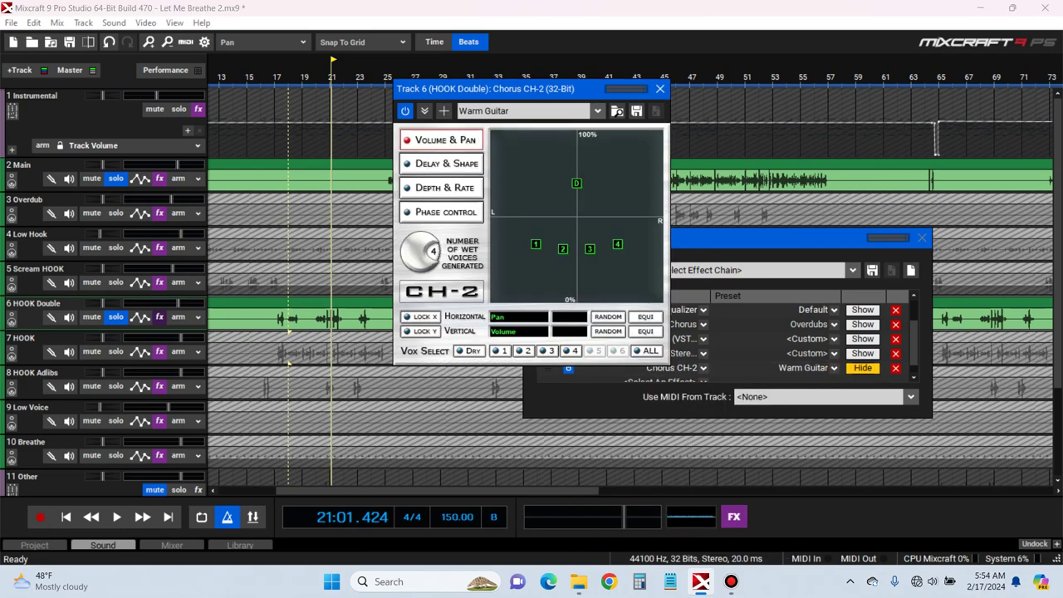
Load the Wide Guitar preset in Chorus CH-2, replay HOOK Double from bar 21, and move the playhead to bar 20
click(597, 111)
click(532, 213)
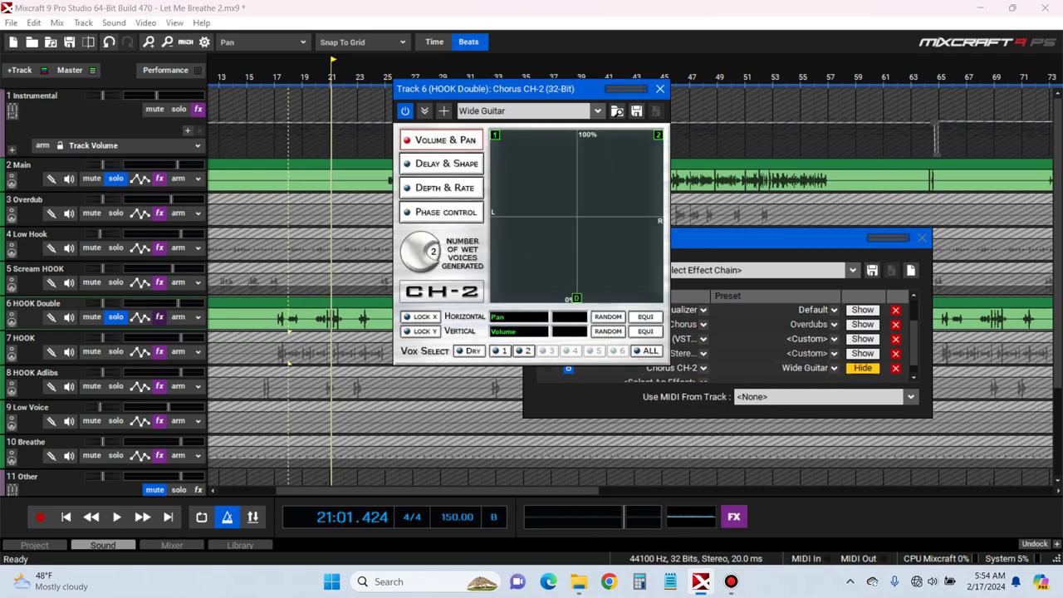
key(space)
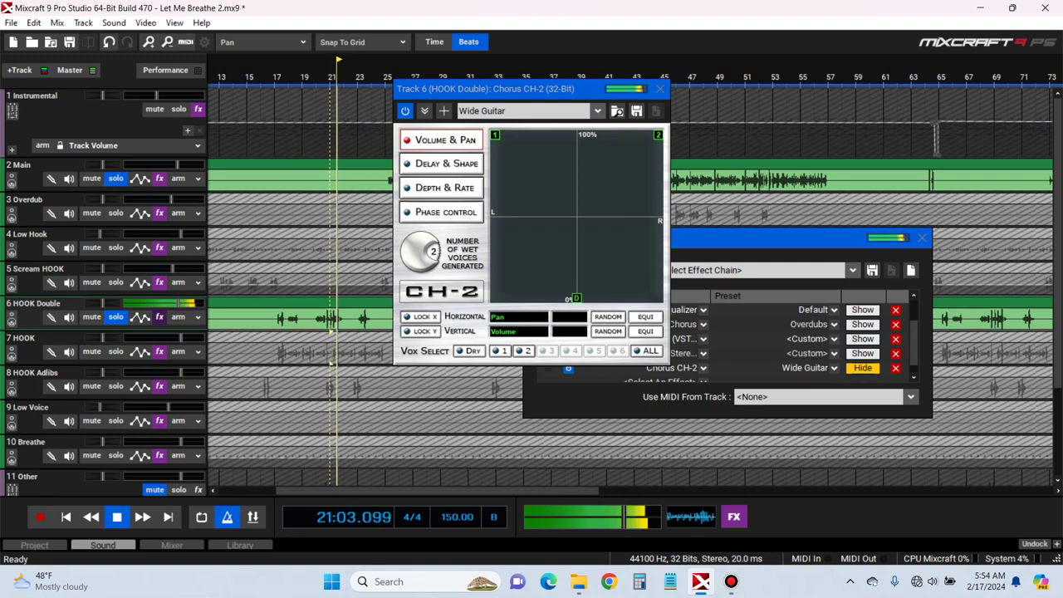
key(space)
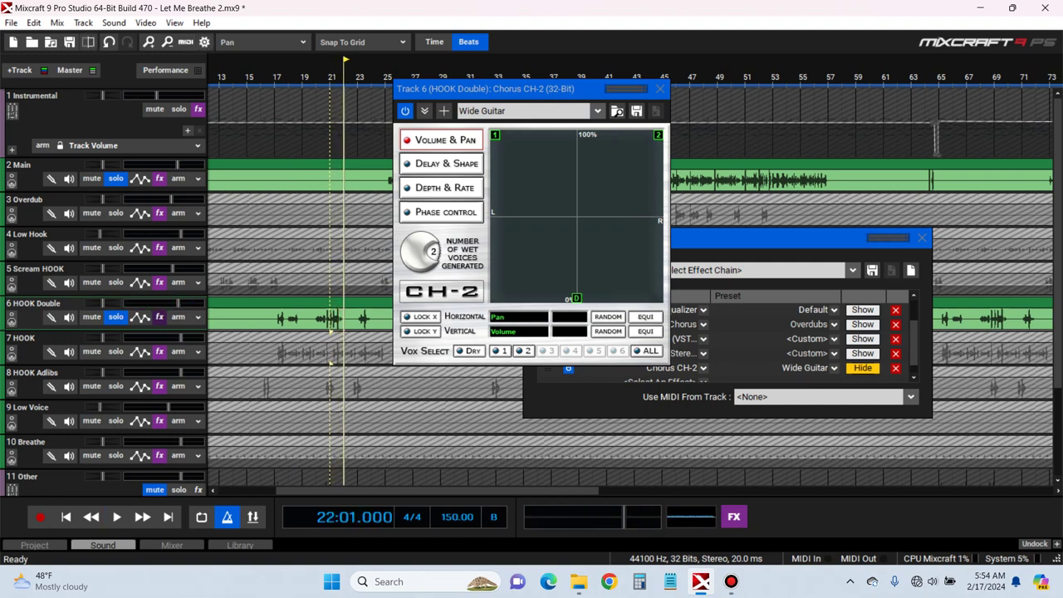
click(316, 362)
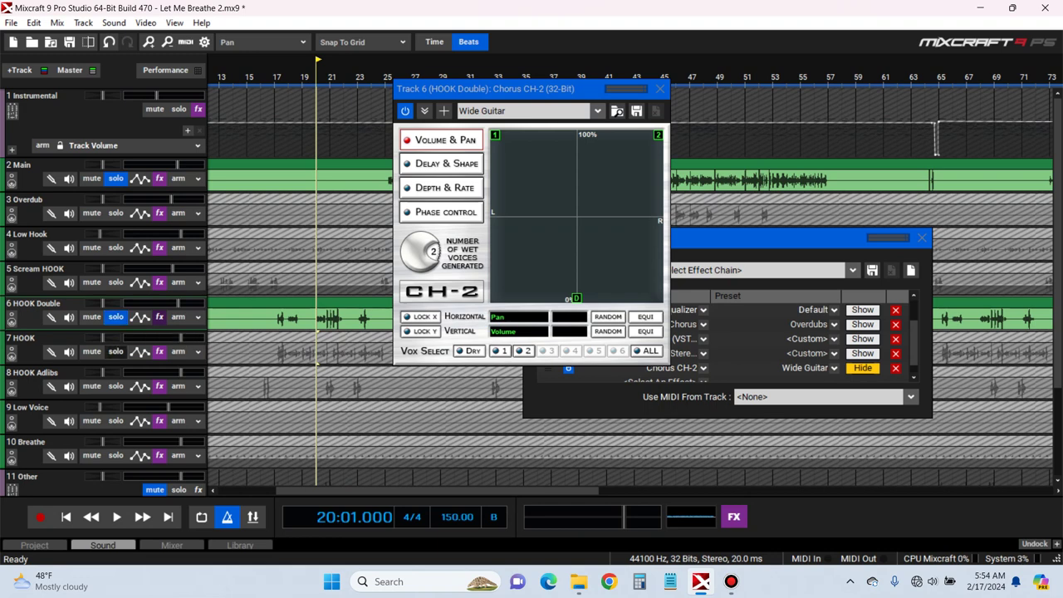
Solo HOOK alongside HOOK Double, play both from bar 20, and close the Chorus CH-2 window
click(115, 351)
key(space)
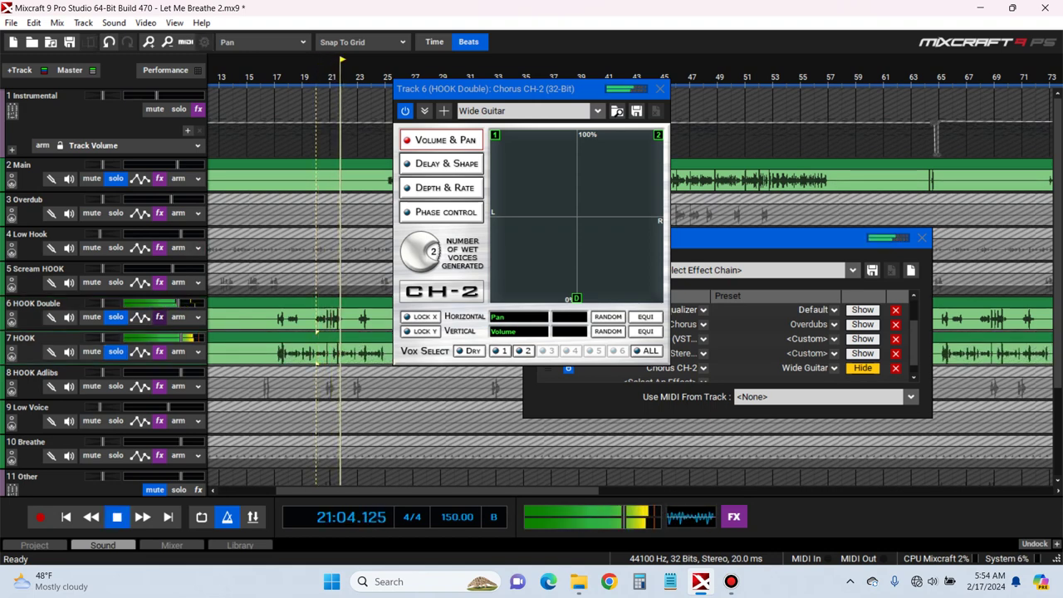
key(space)
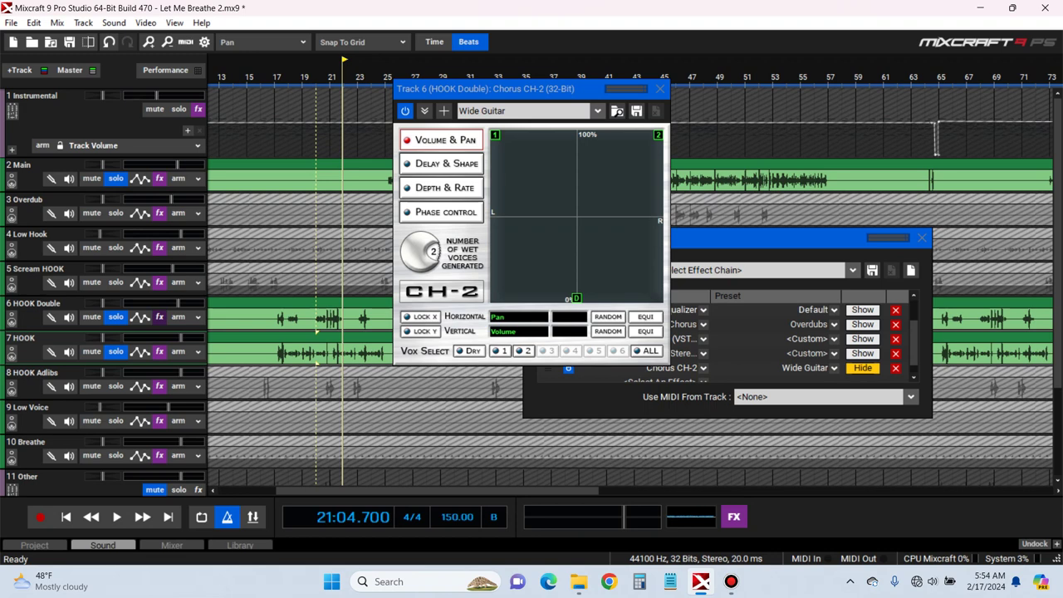
click(660, 88)
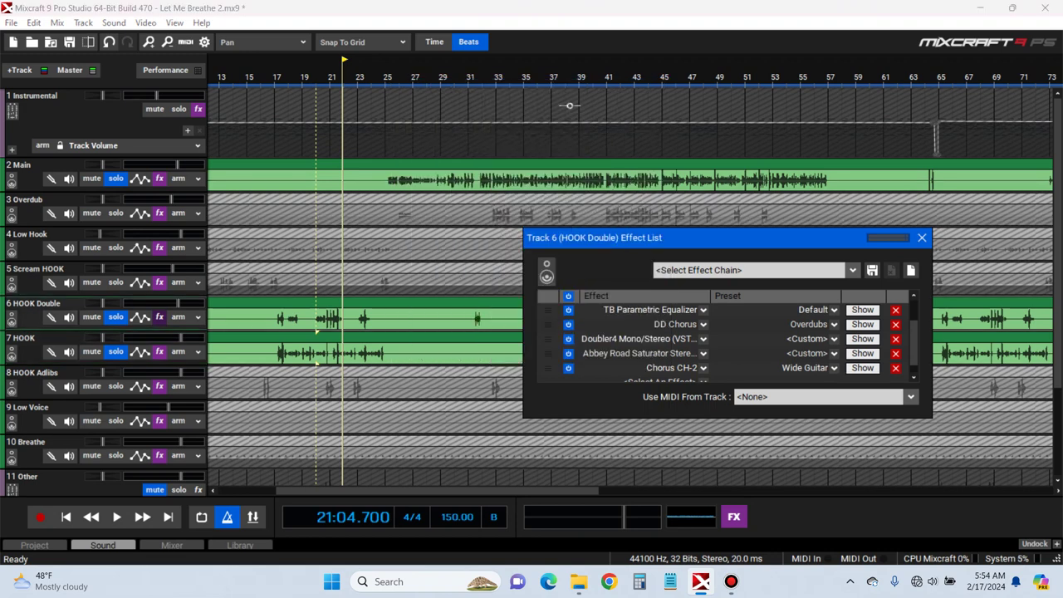
Replay HOOK and HOOK Double together from bar 18 and close the HOOK Double effect list
key(space)
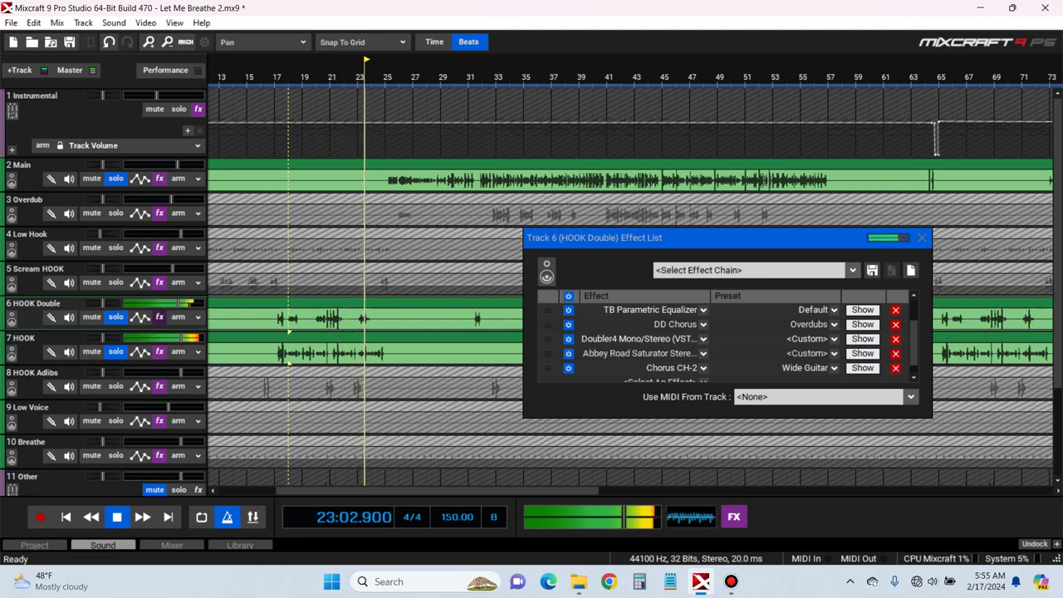
click(922, 239)
key(space)
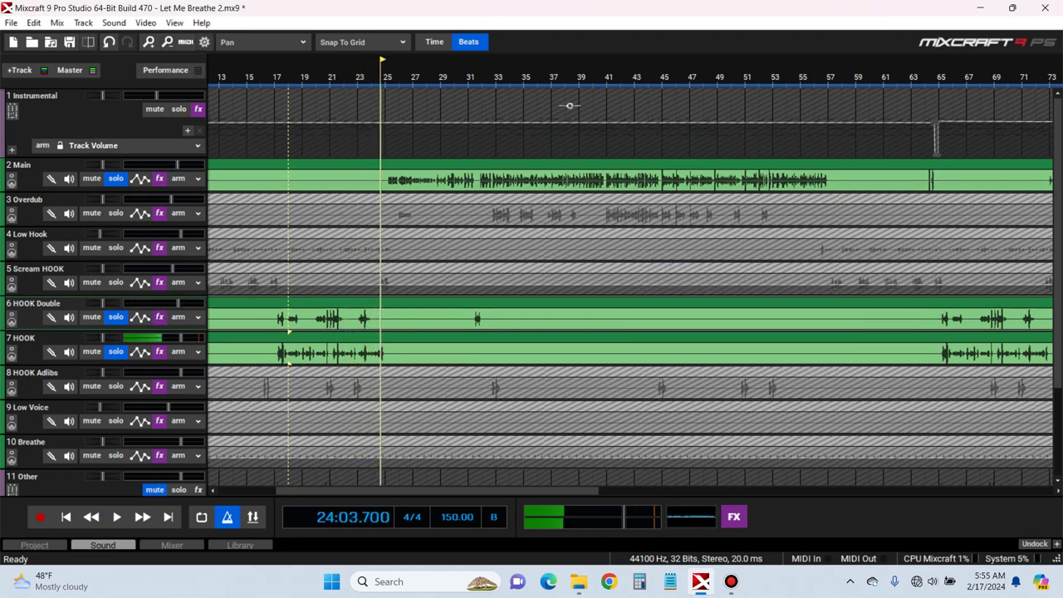
Solo the Instrumental track and play it with the hook vocals from bar 16
click(179, 108)
click(261, 76)
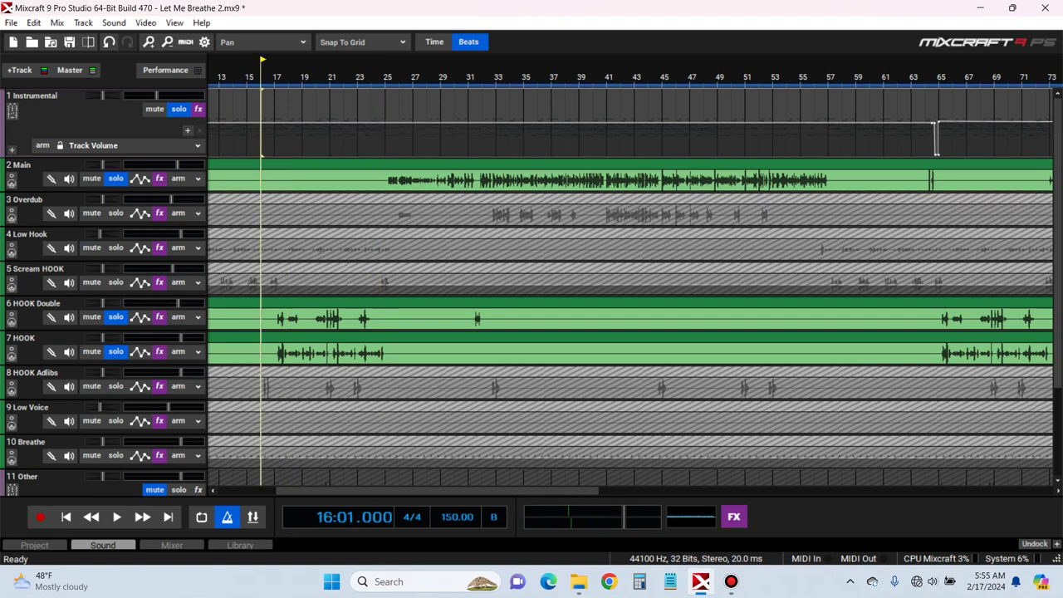
key(space)
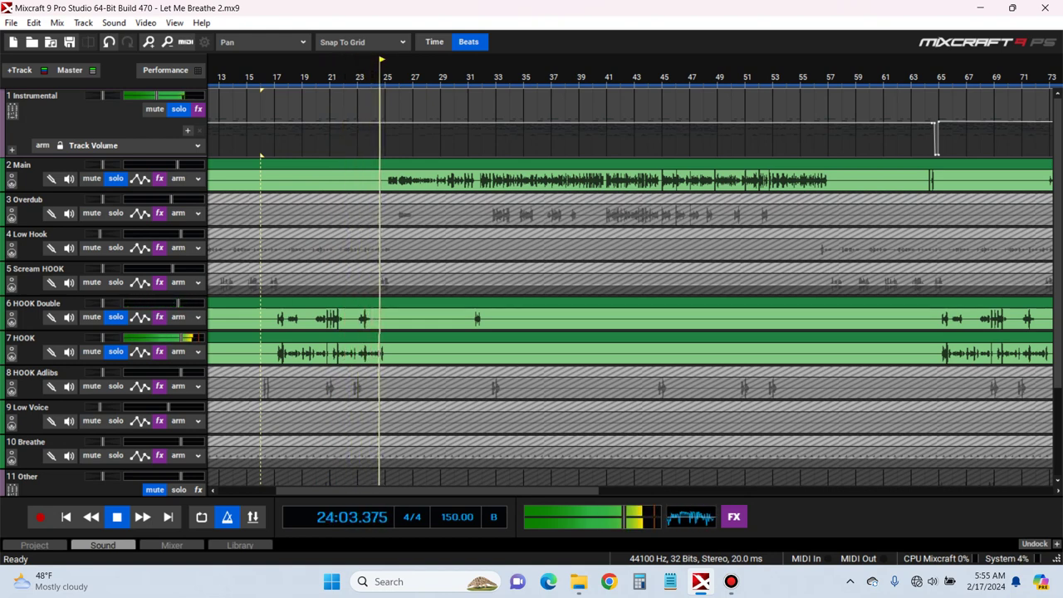
key(space)
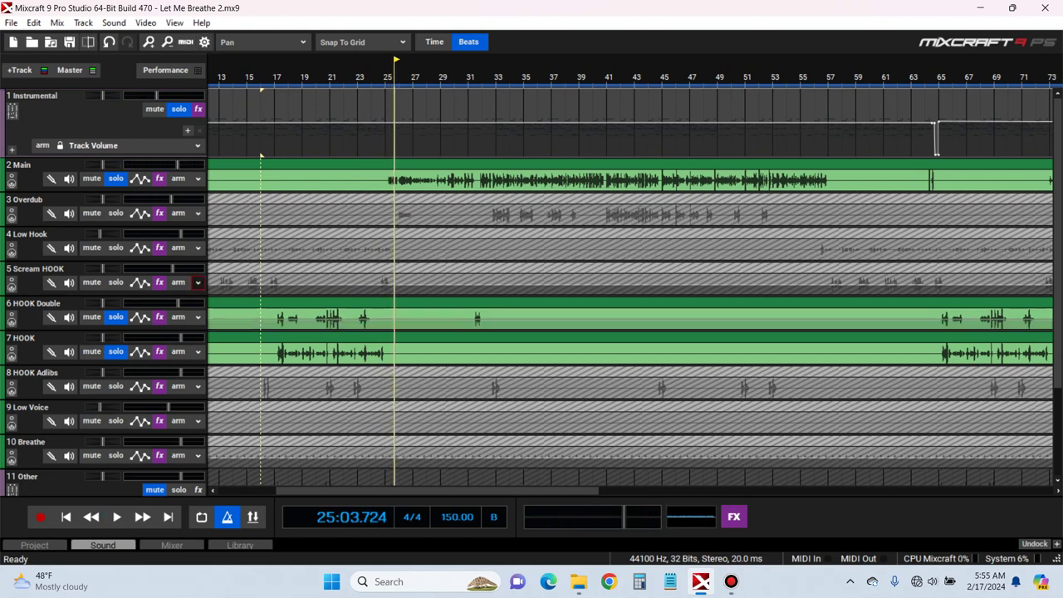
Save the HOOK Double effect chain as the preset "Let Me Breathe Accents" and close its effect list
click(160, 317)
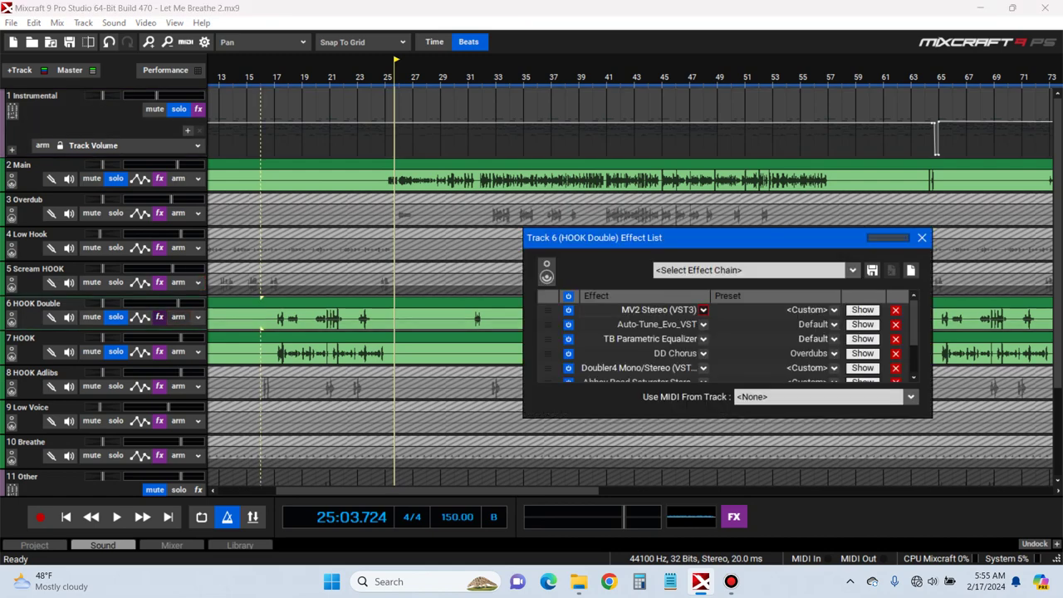
click(872, 270)
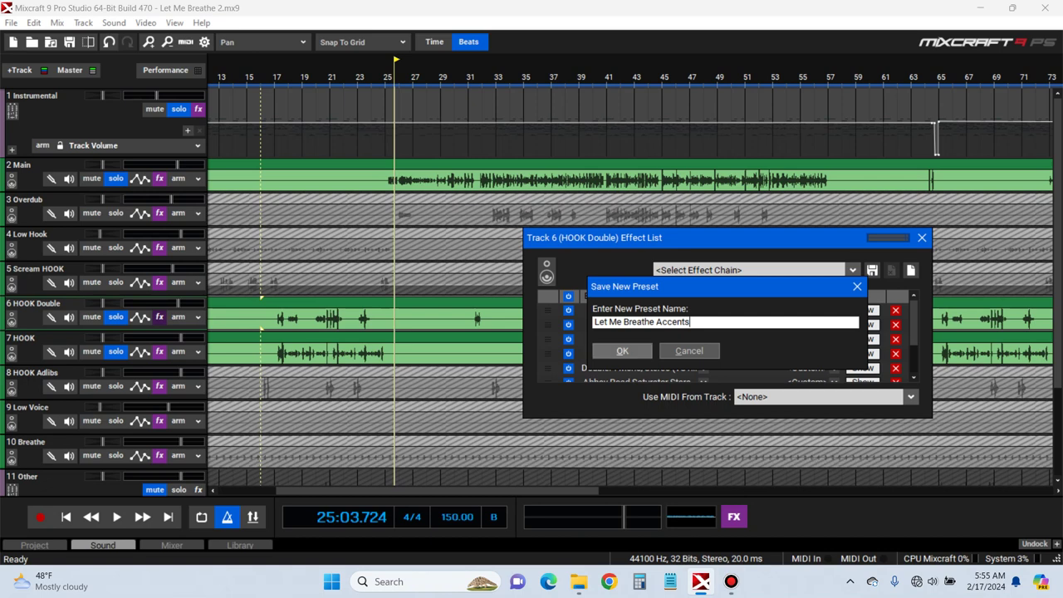
click(622, 350)
click(922, 238)
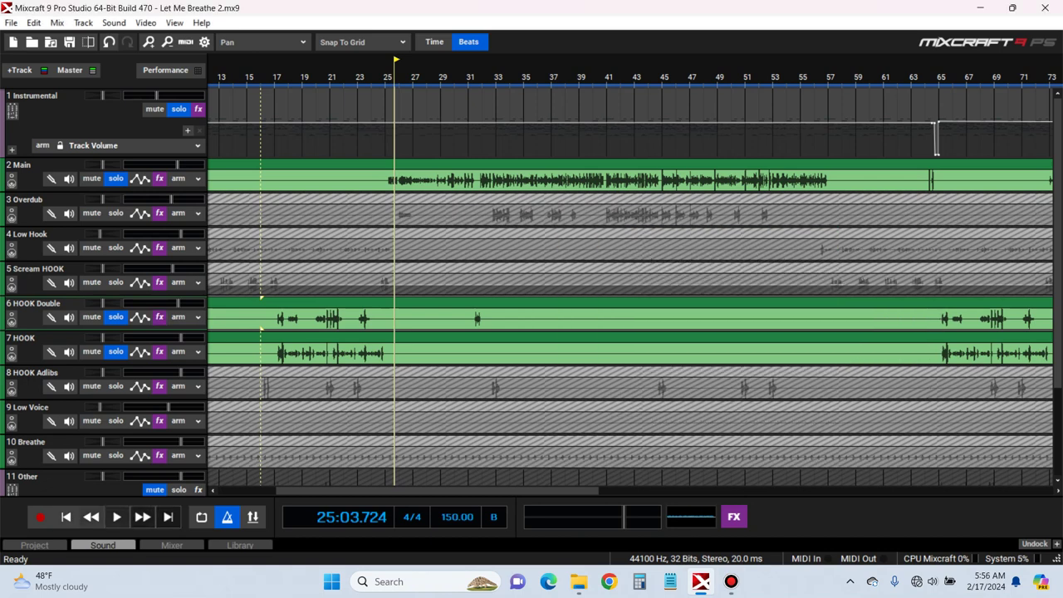
Solo HOOK Adlibs and play it with the other soloed tracks from bar 16
click(115, 386)
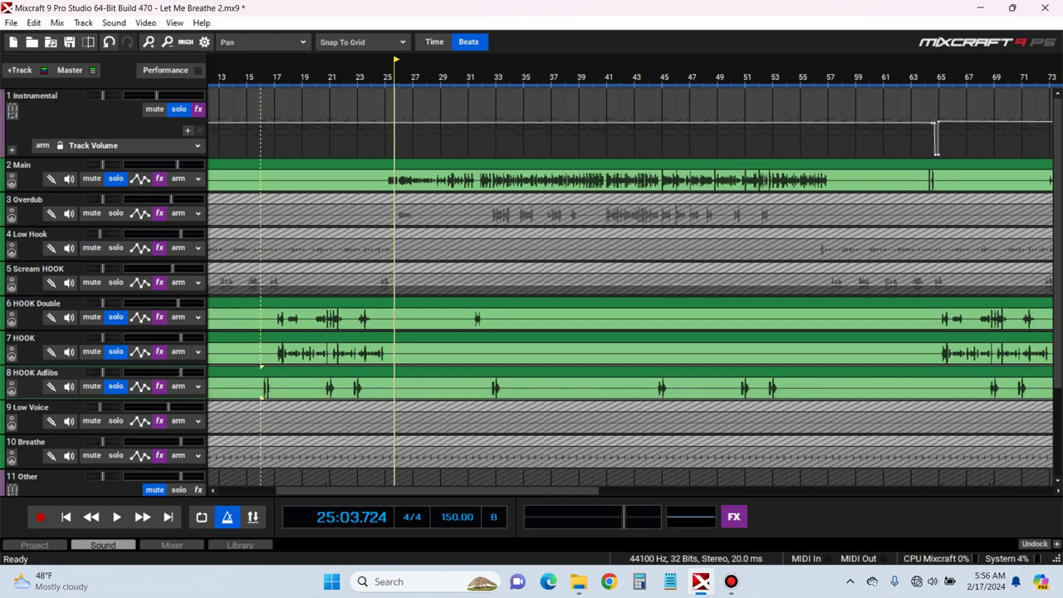
key(space)
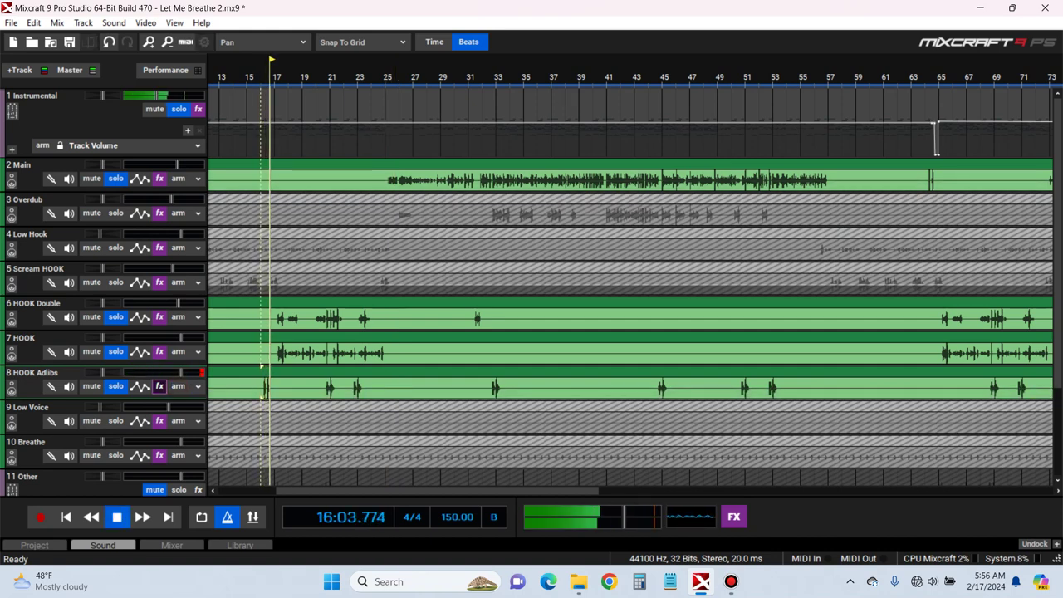
Load the Let Me Breathe Accents effect chain on HOOK Adlibs and remove Chorus CH-2 from it
click(159, 386)
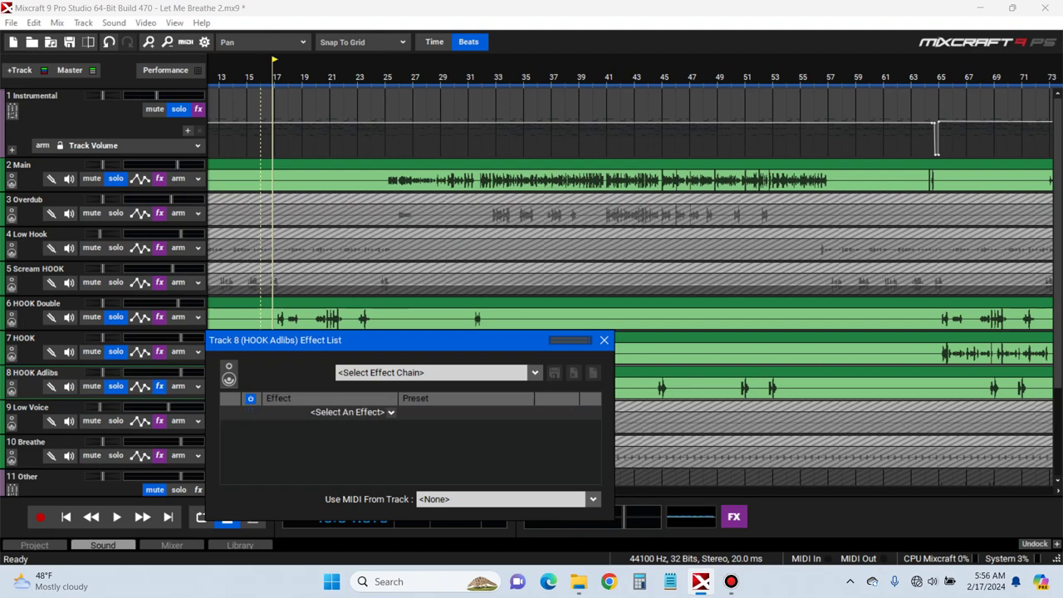
click(535, 372)
text(let)
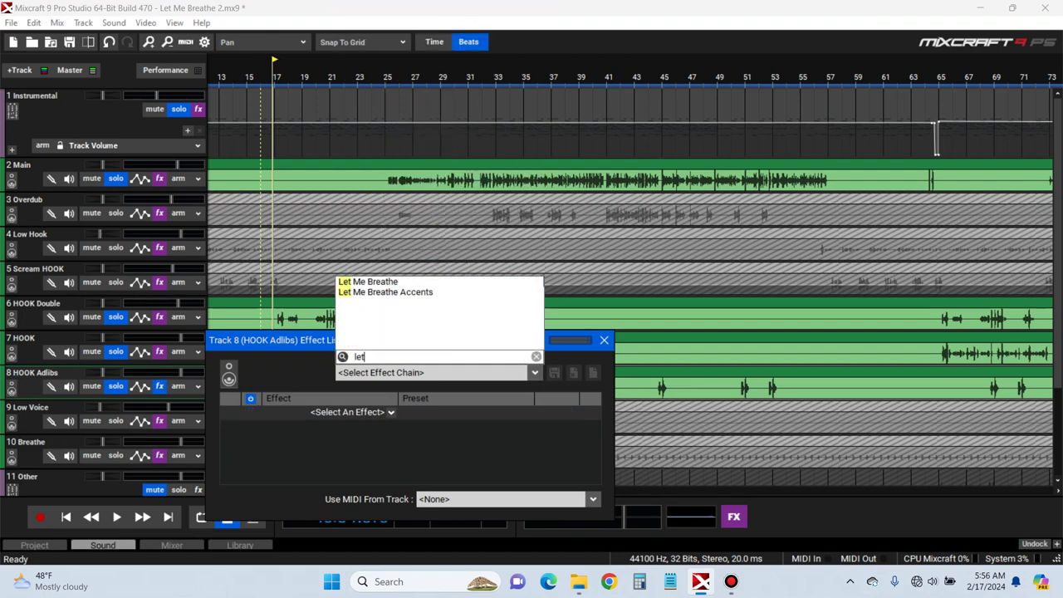
click(465, 291)
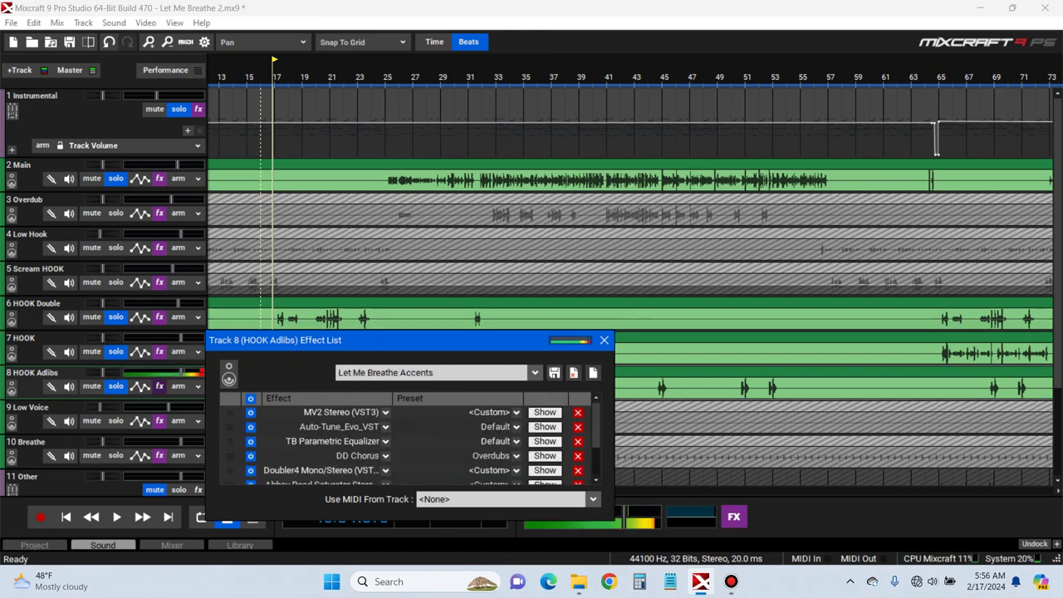
scroll(386, 449, down, 3)
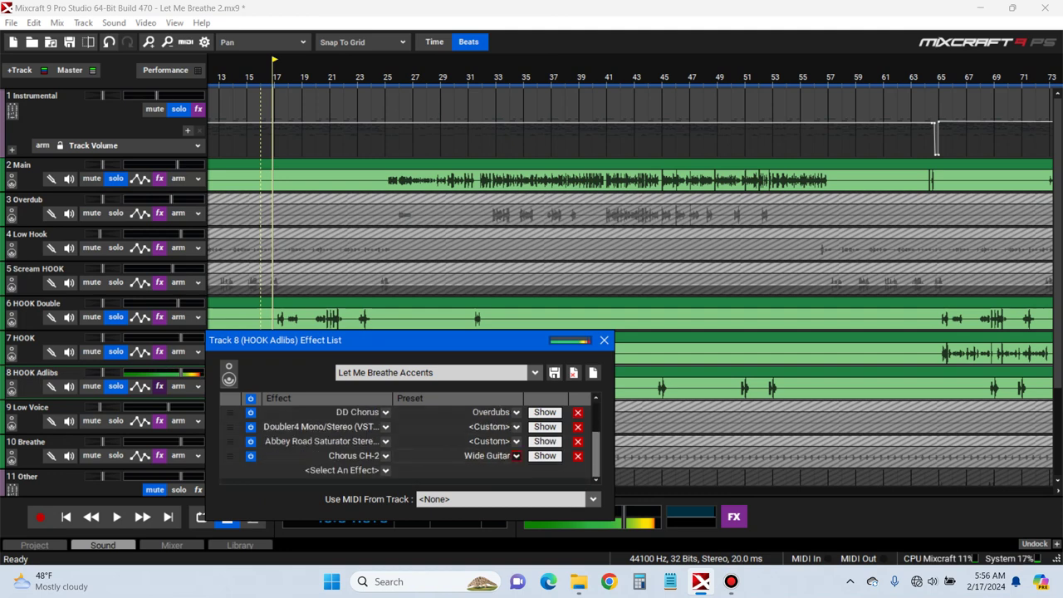
scroll(515, 436, up, 1)
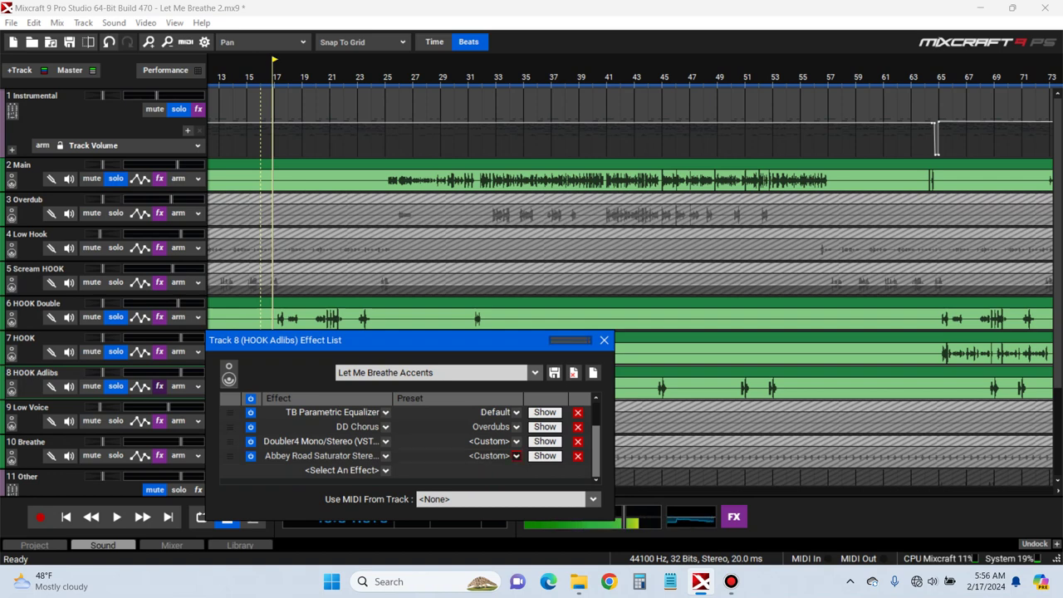
Show the Master and HOOK Double effect lists, and bypass Chorus CH-2 on HOOK Double and Doubler4 on HOOK Adlibs
click(734, 517)
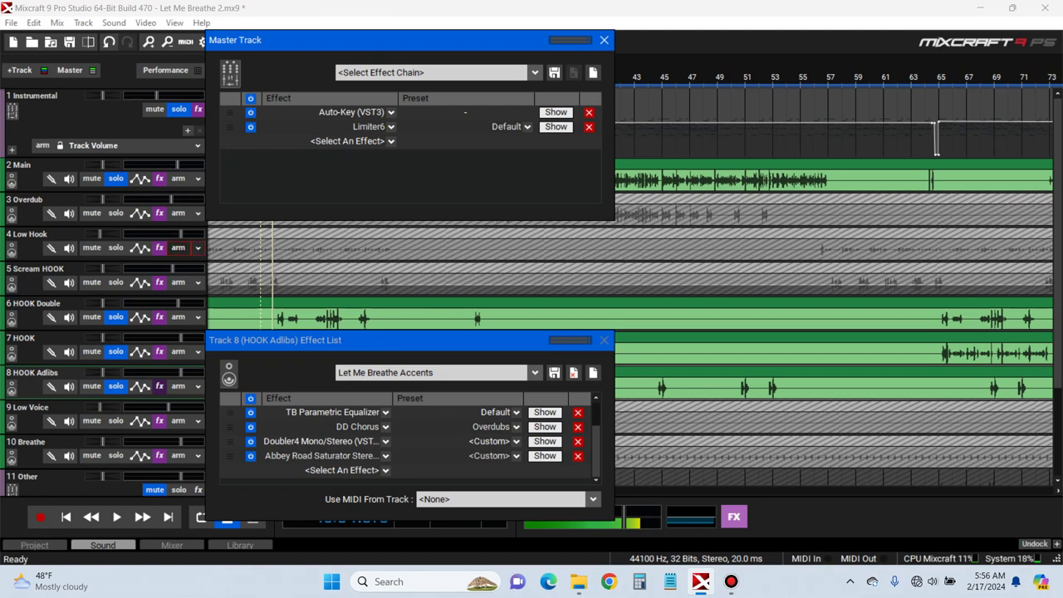
click(160, 316)
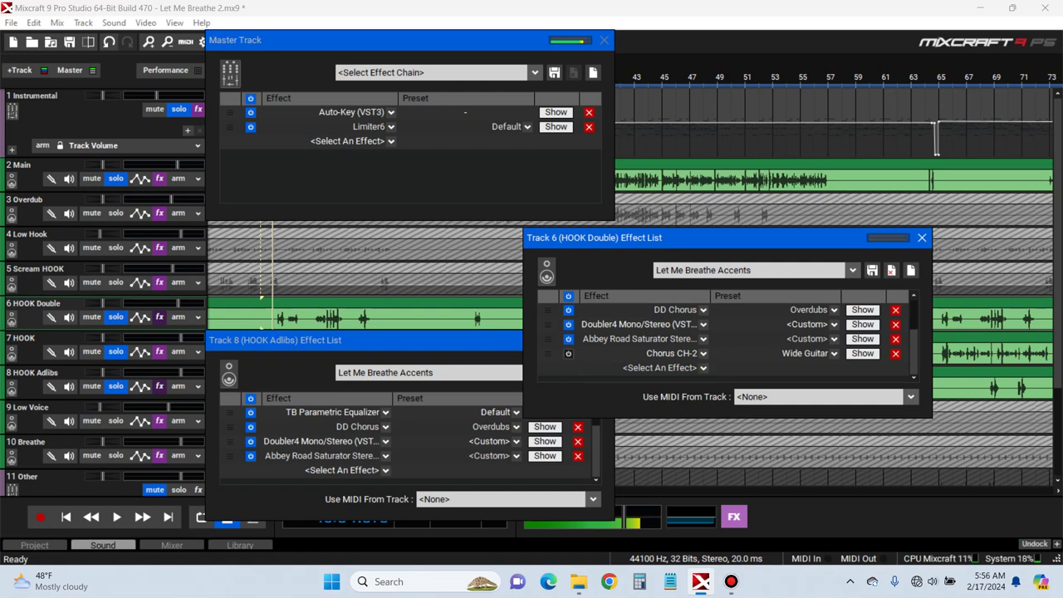
click(407, 340)
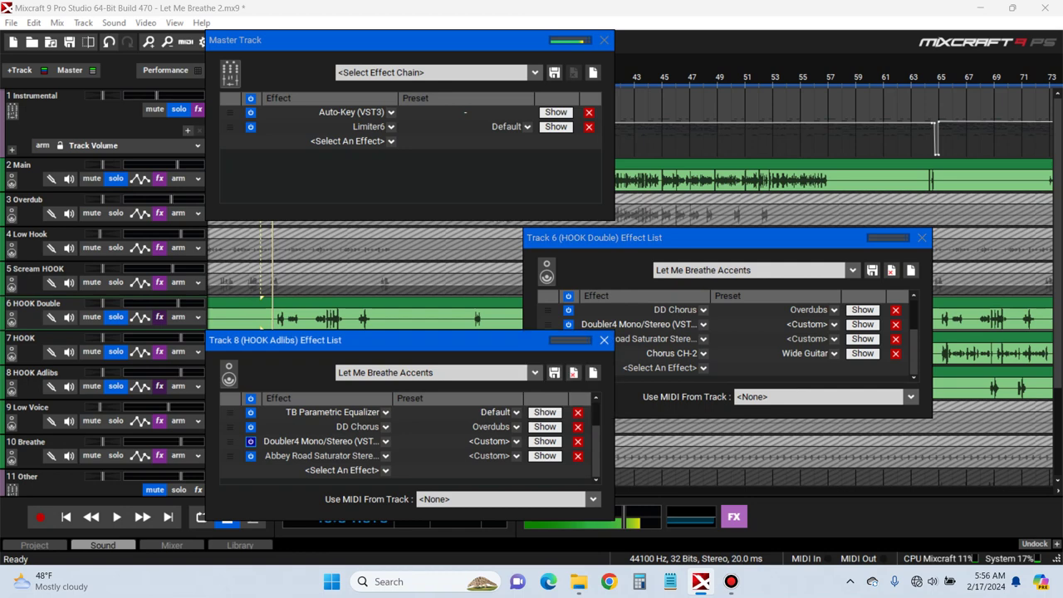
drag(581, 339, 464, 341)
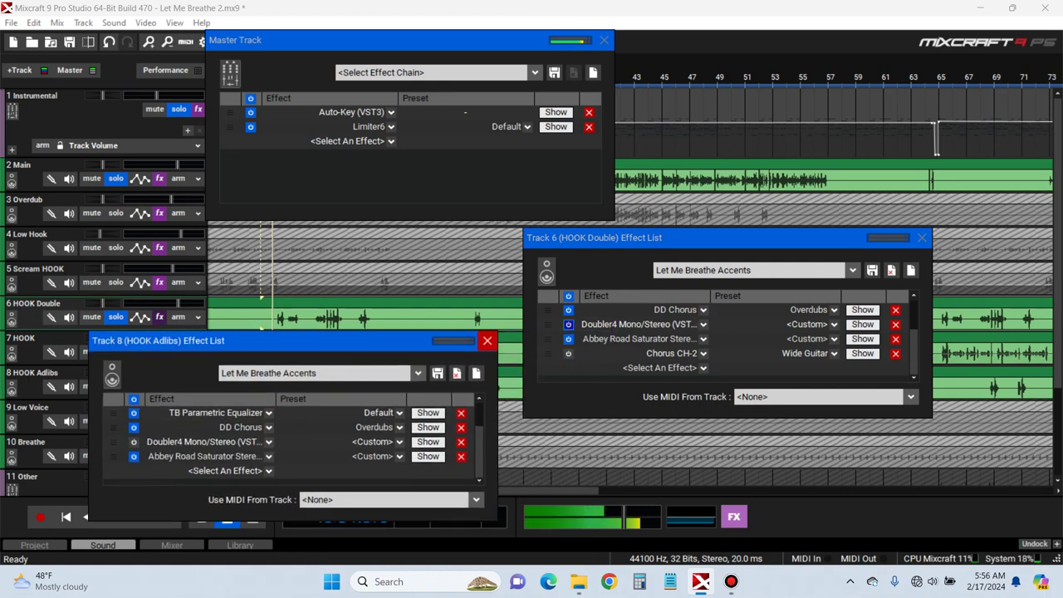
Bypass DD Chorus, Doubler4 and Abbey Road Saturator on HOOK Double and close its effect list
click(727, 238)
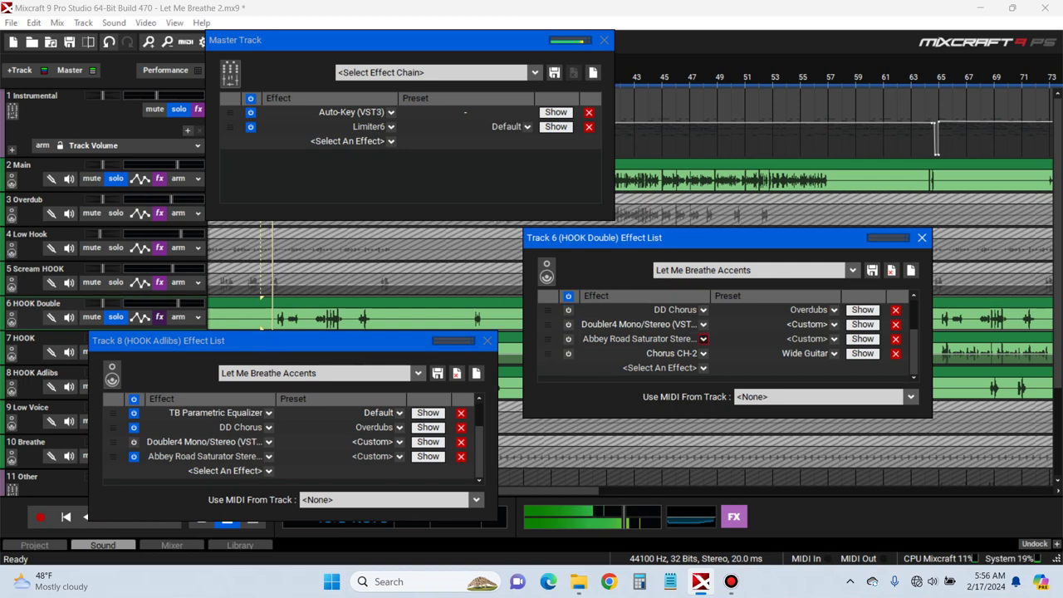
scroll(703, 338, up, 1)
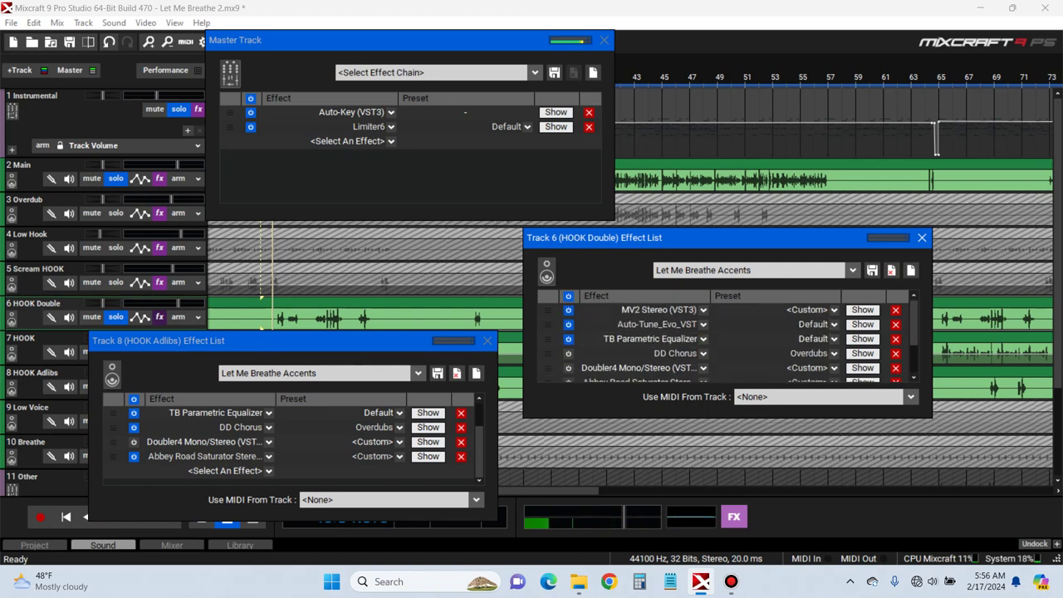
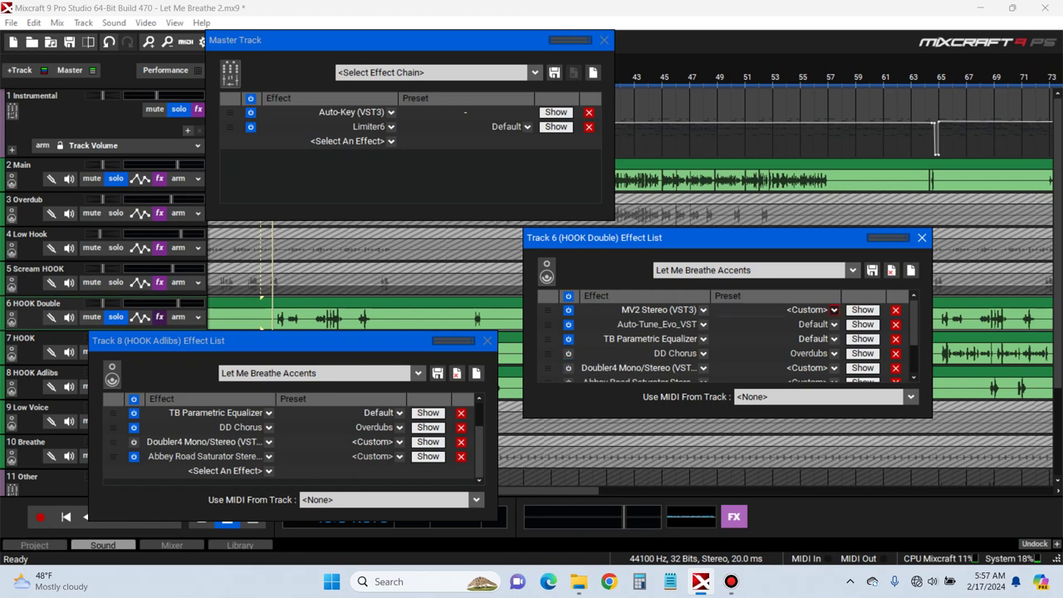
click(922, 238)
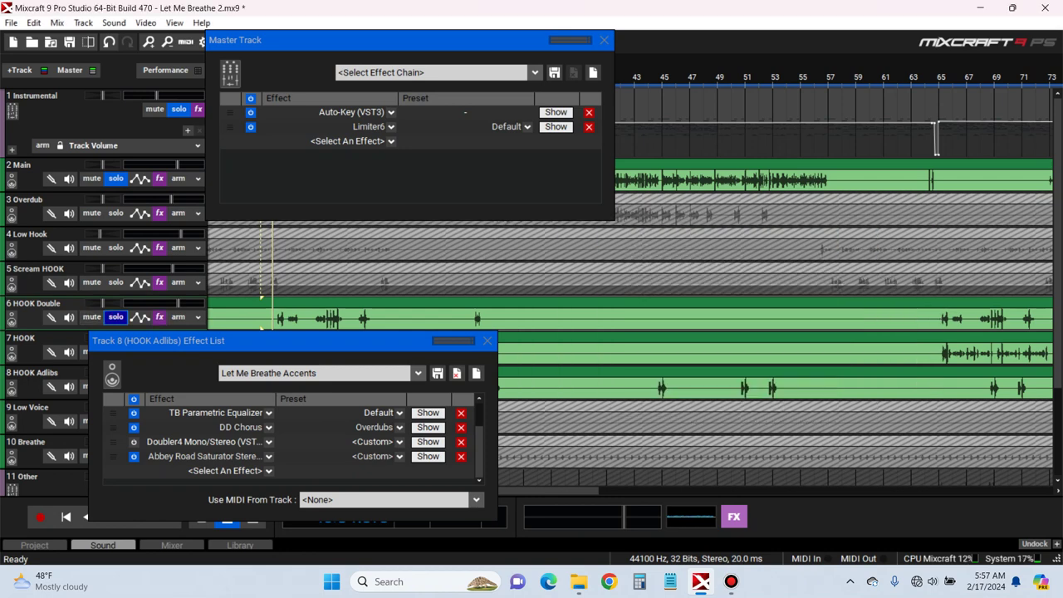
Unsolo HOOK Double, move the HOOK Adlibs effect list clear of the track controls, and save the project
click(115, 316)
mouse_move(208, 340)
mouse_down()
mouse_move(368, 304)
mouse_move(603, 281)
mouse_move(598, 262)
mouse_up()
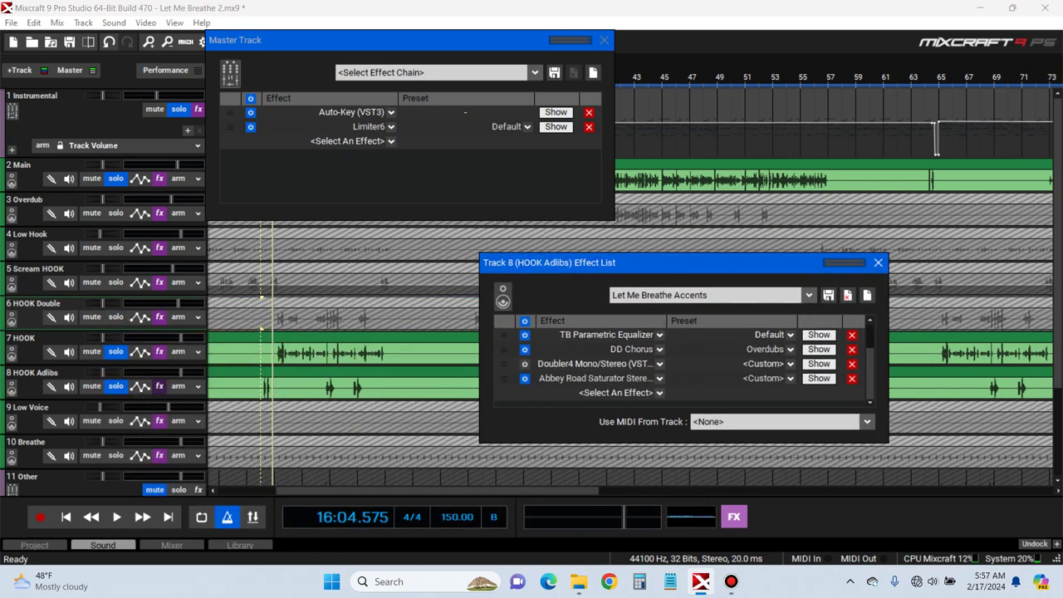
click(69, 42)
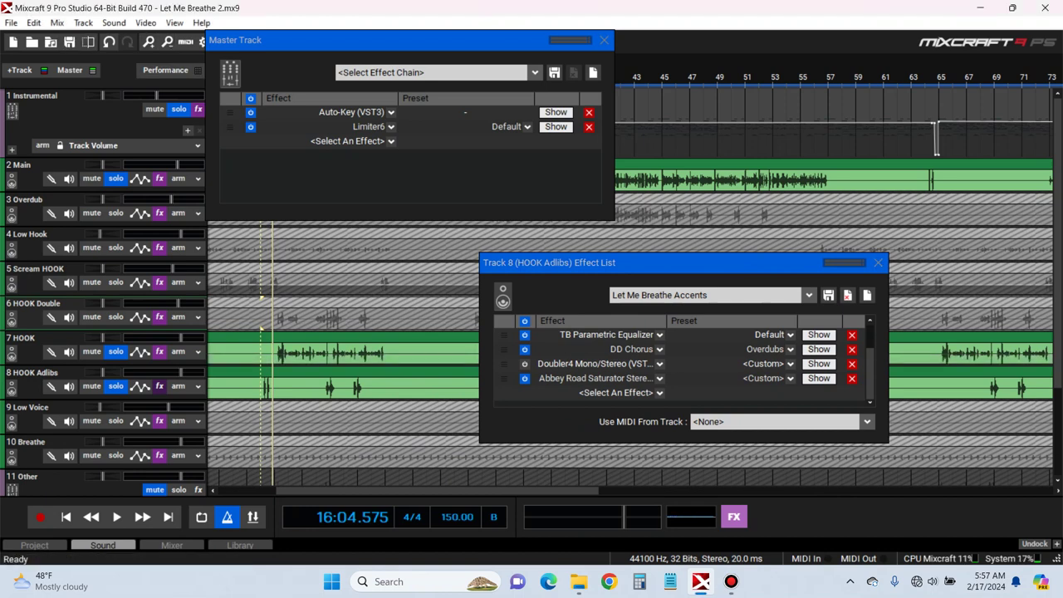
Move the Master Track effect list off the start of the timeline and replay the soloed tracks from bar 16
drag(303, 39, 472, 36)
click(262, 76)
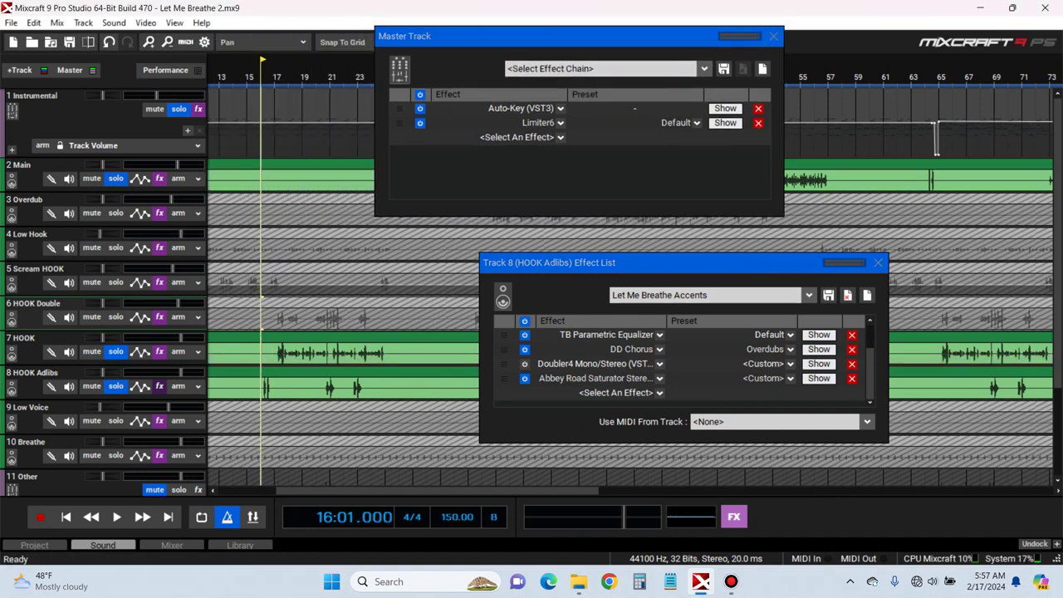
key(space)
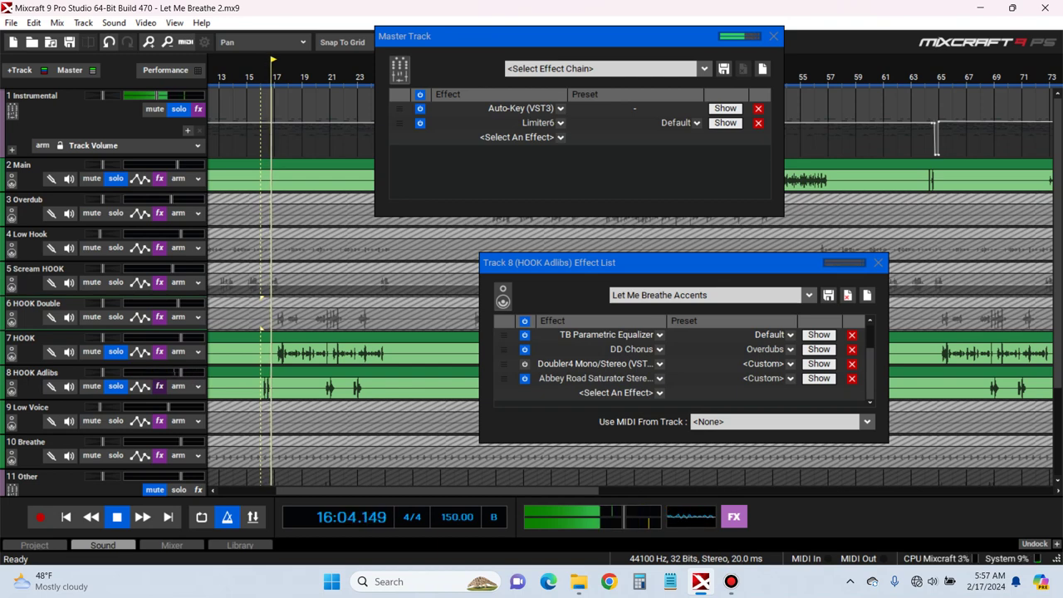
key(space)
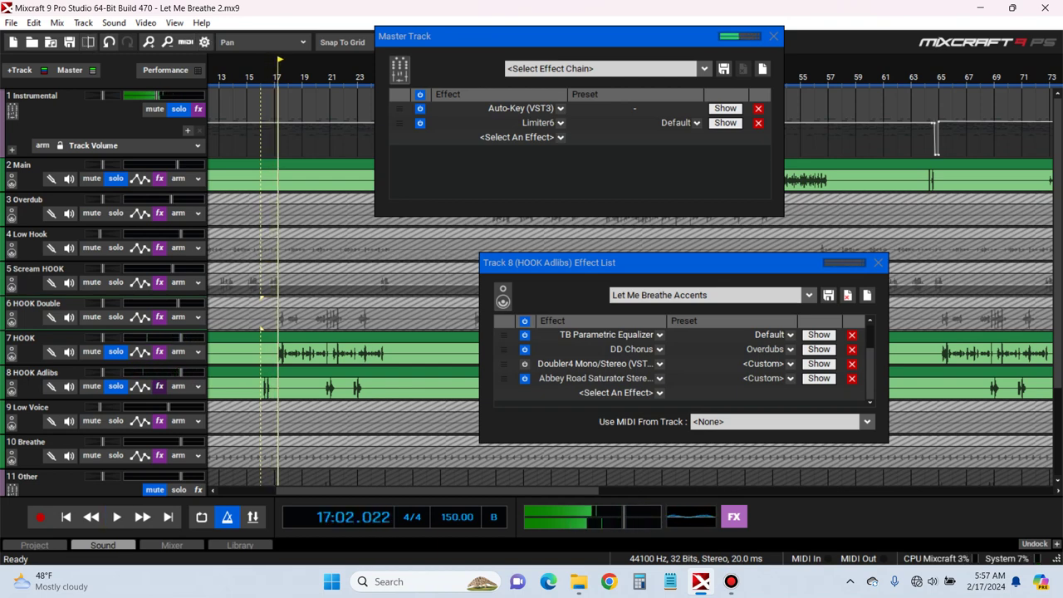
Delete DD Chorus and Doubler4 from the HOOK Adlibs effect list and replay the adlibs from bars 16 and 15
click(852, 349)
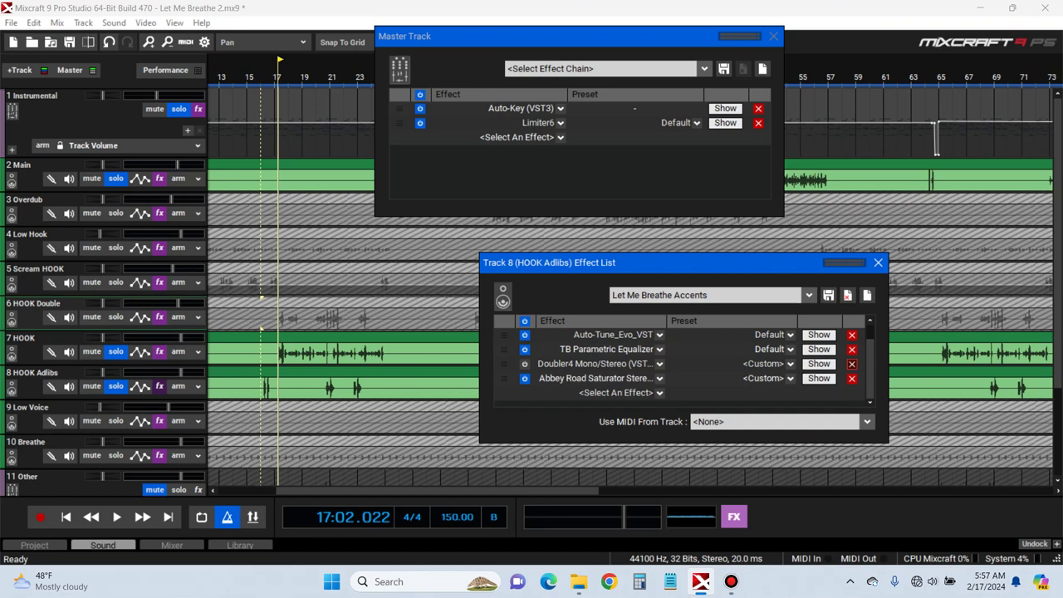
click(852, 363)
key(space)
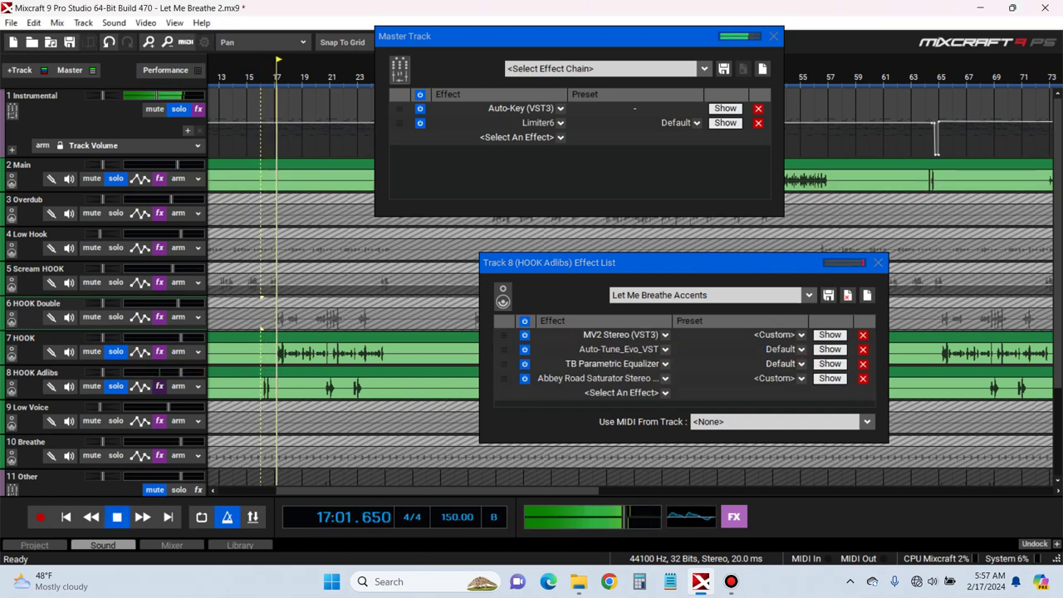
key(space)
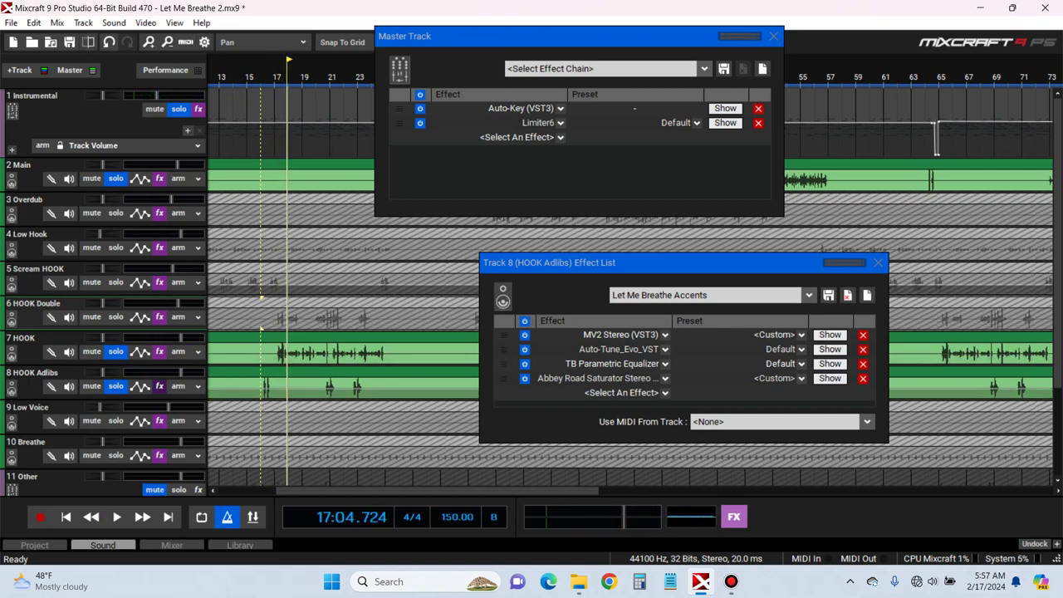
key(space)
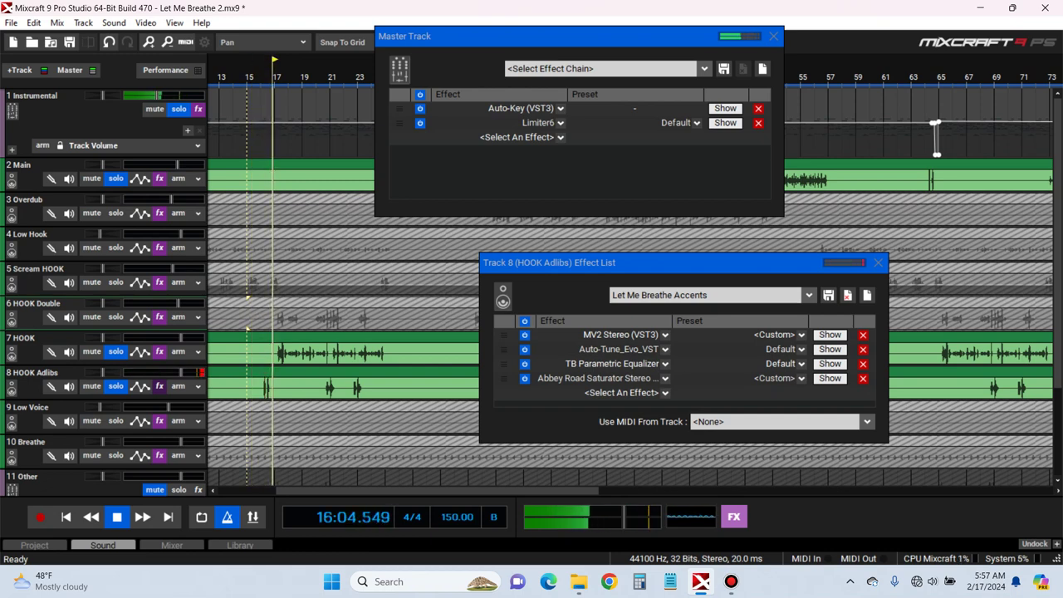
Stop playback, open MV2 Stereo on HOOK Adlibs, and place the playhead at bar 17 with the first adlibs in view
key(space)
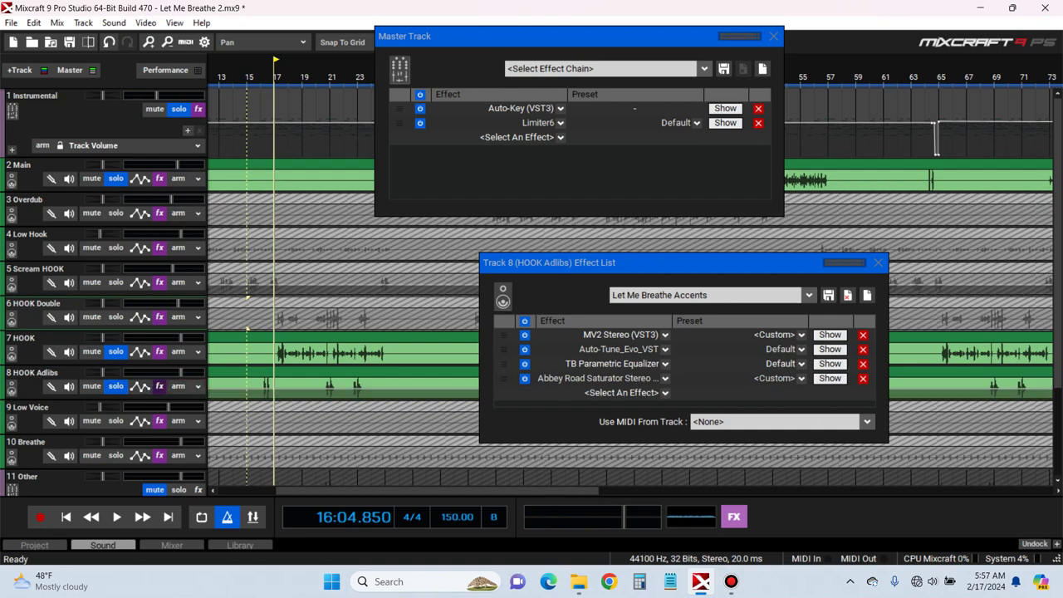
click(830, 334)
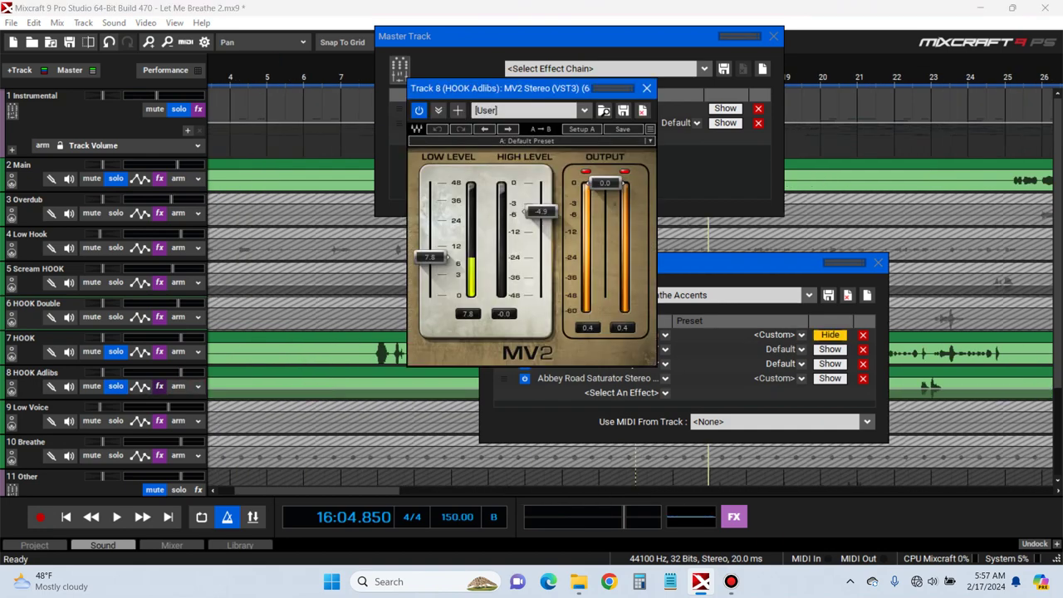
scroll(315, 282, down, 2)
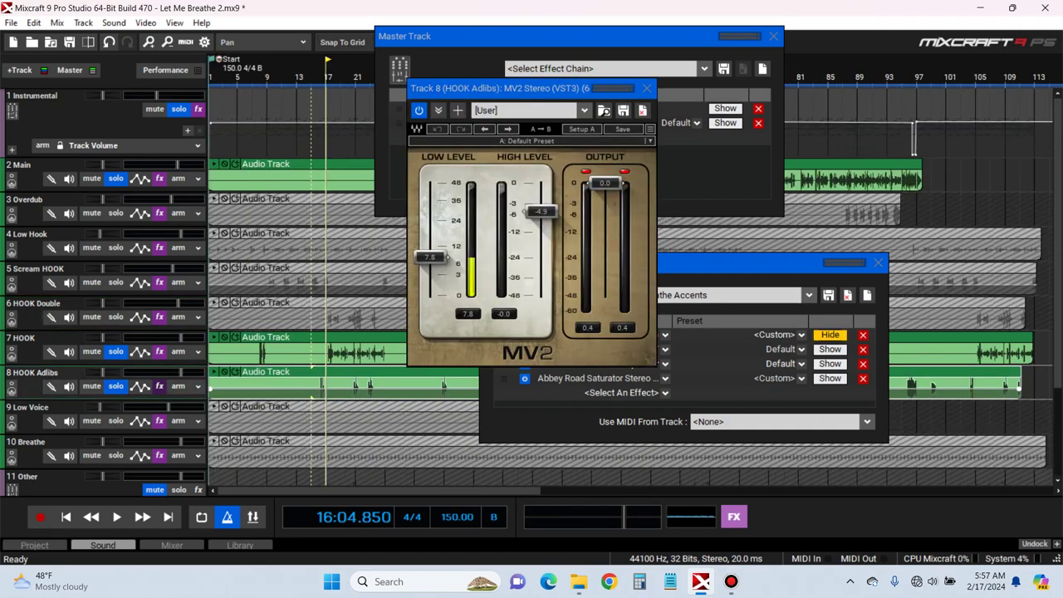
scroll(315, 282, up, 4)
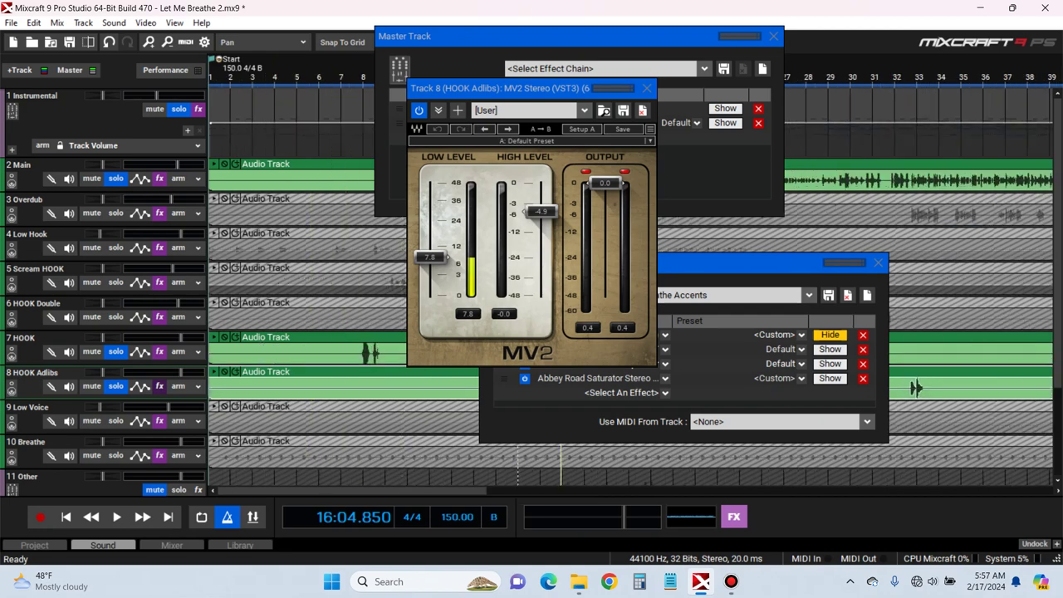
drag(332, 491, 427, 490)
double_click(259, 385)
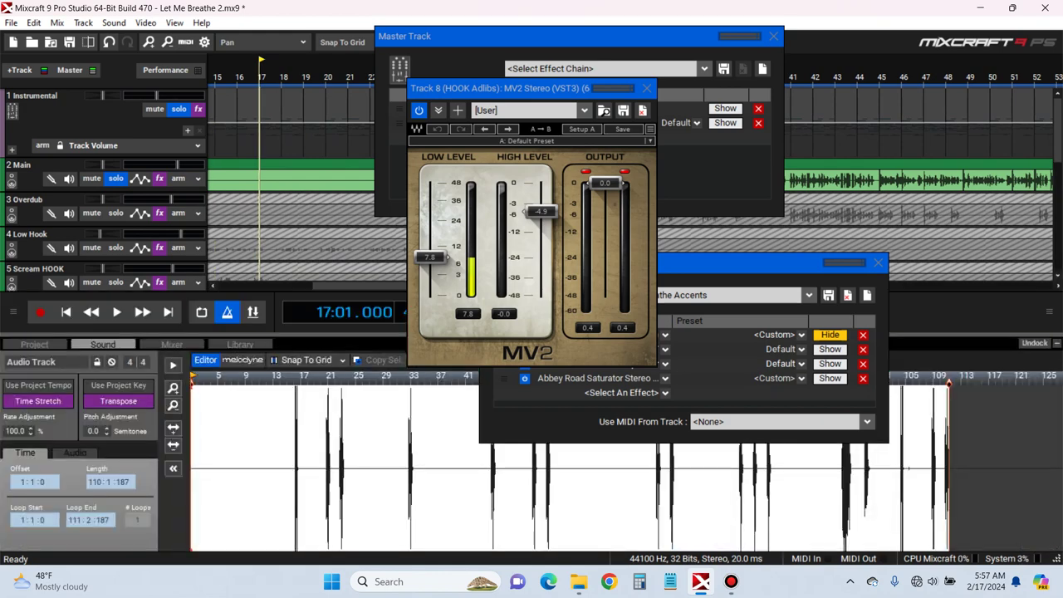
click(1057, 343)
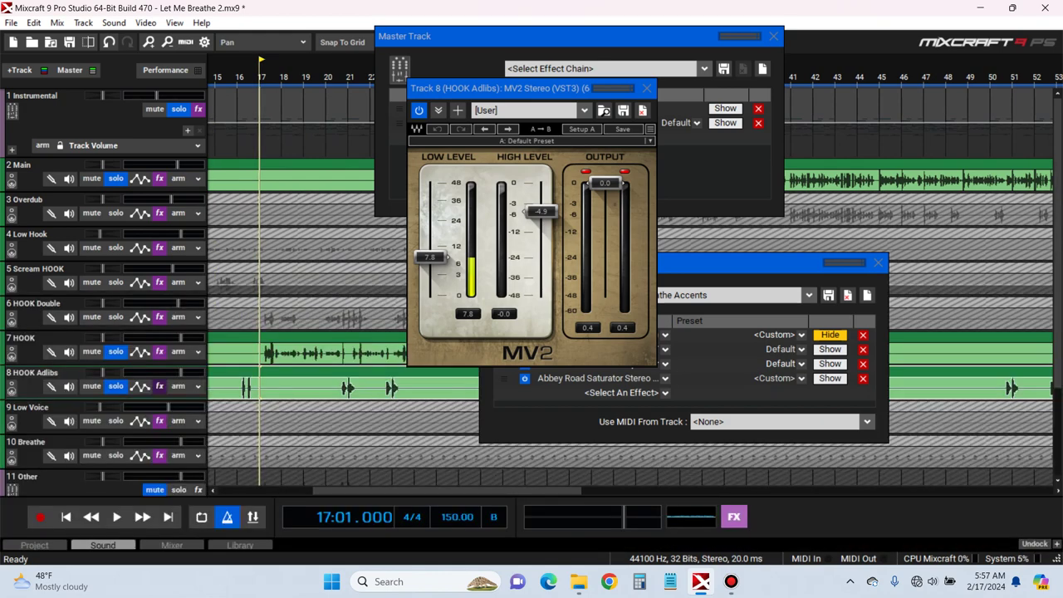
Set the MV2 Stereo high level to -22.5 and low level to 4.6, auditioning the adlibs from bar 16
drag(542, 212, 541, 255)
key(Left)
key(space)
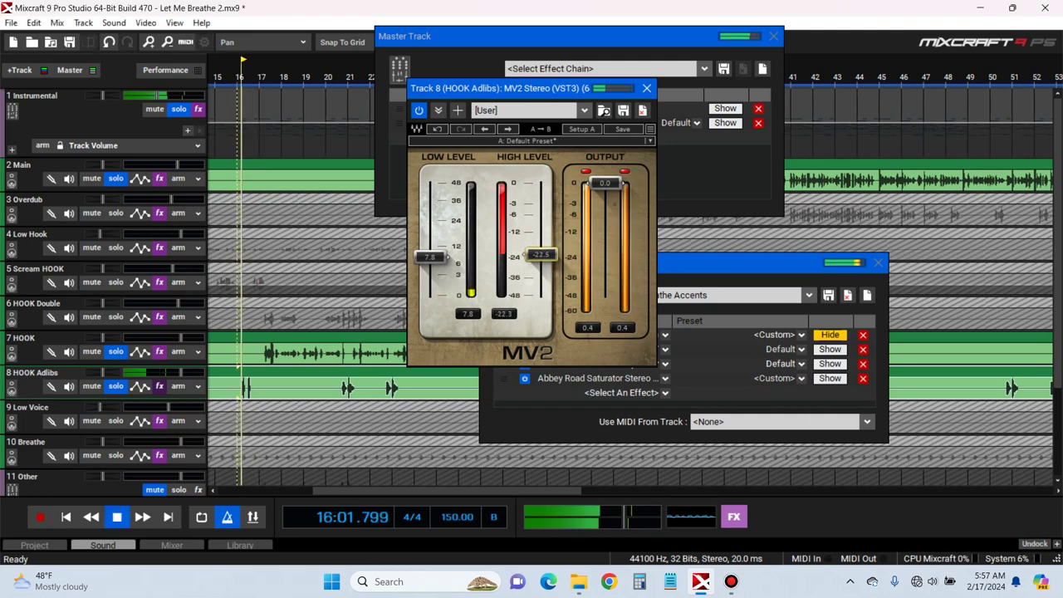
key(space)
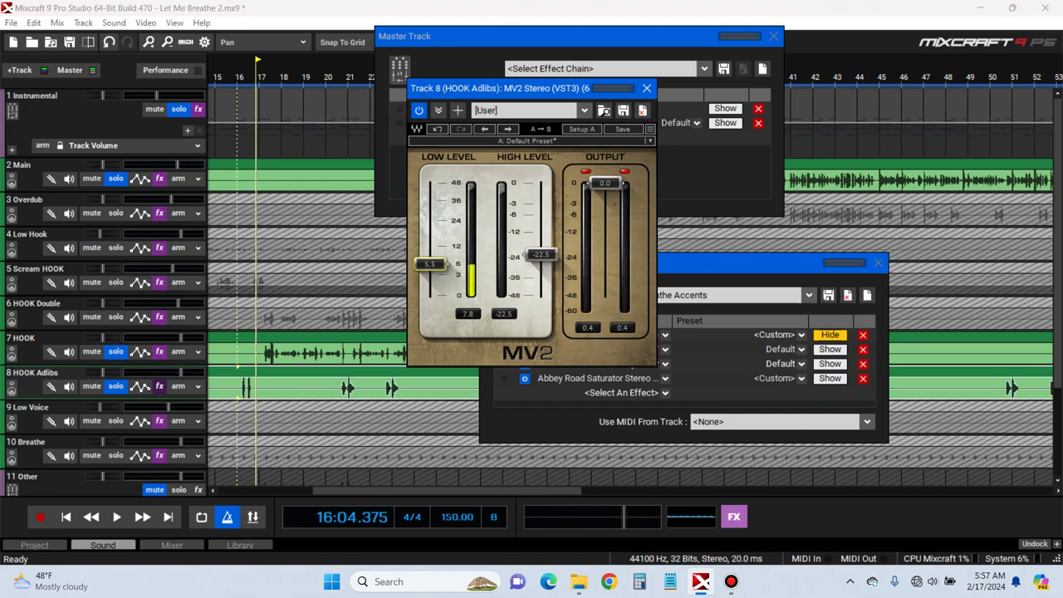
key(space)
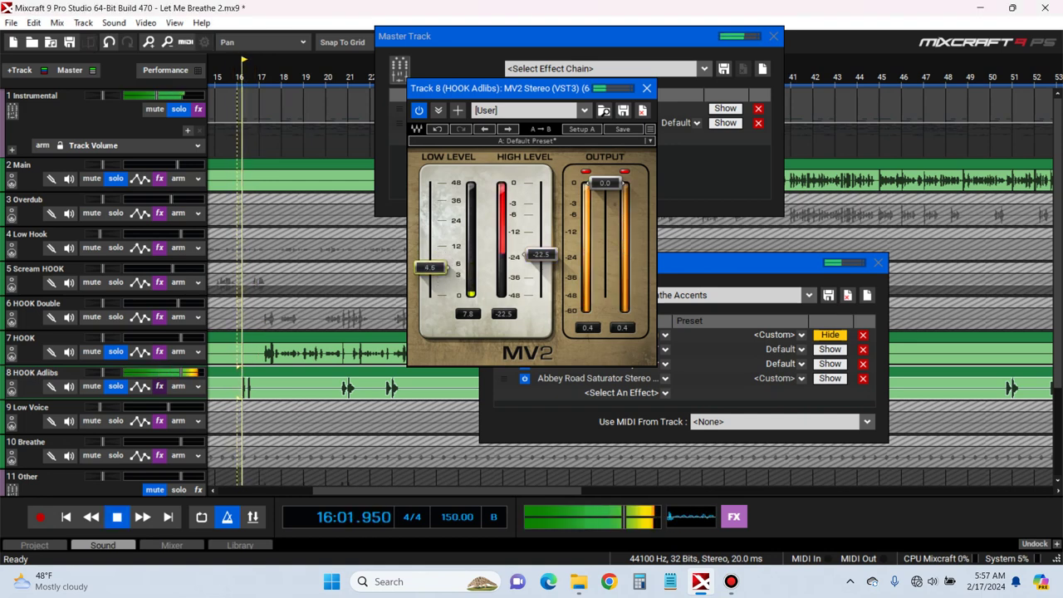
key(space)
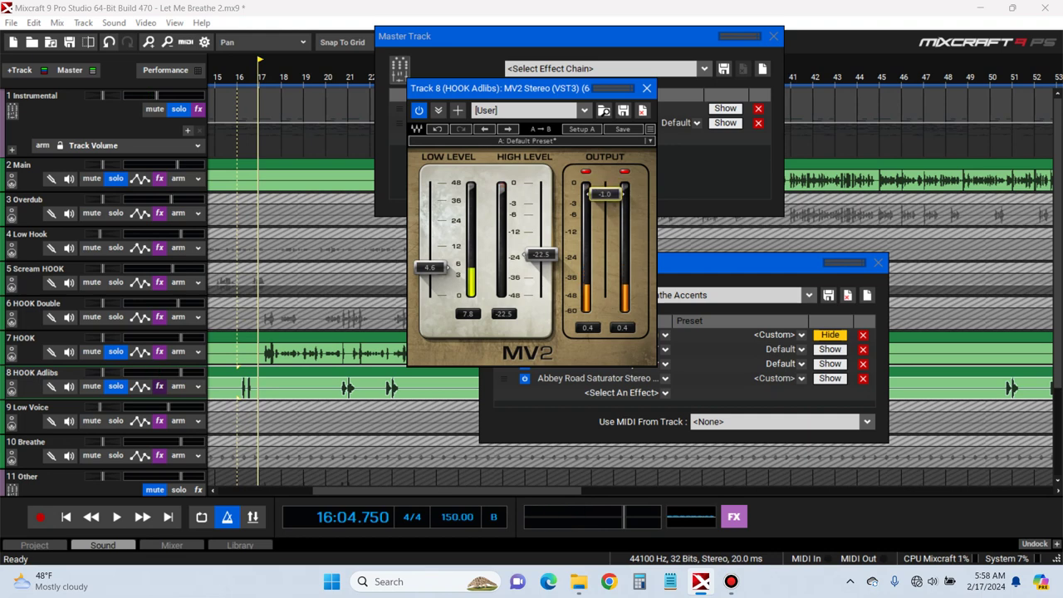
Lower the MV2 Stereo output to -6.1 while replaying the adlibs against the hook from bars 16 and 17
key(space)
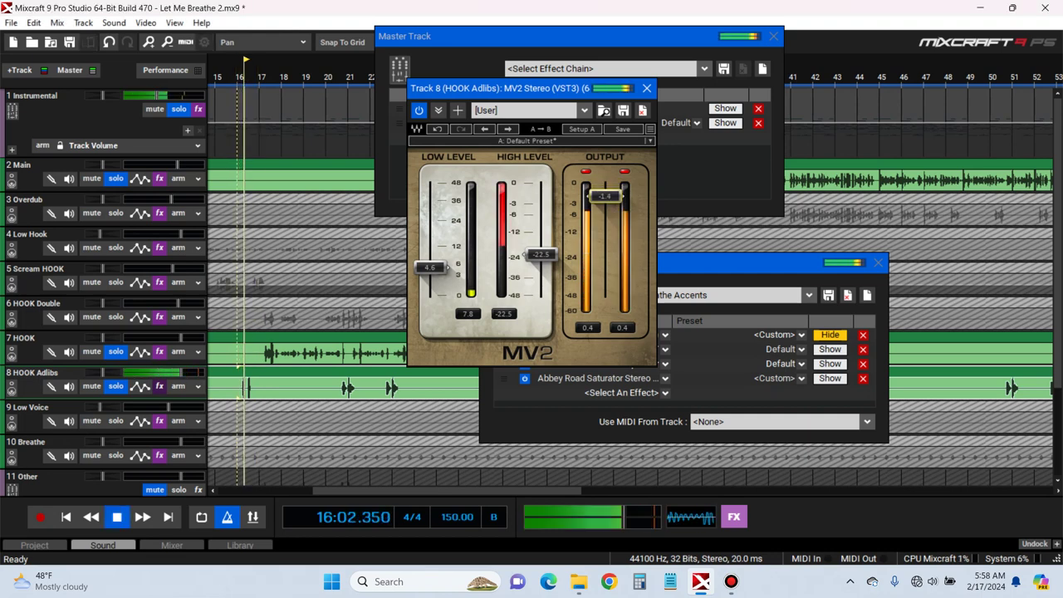
key(space)
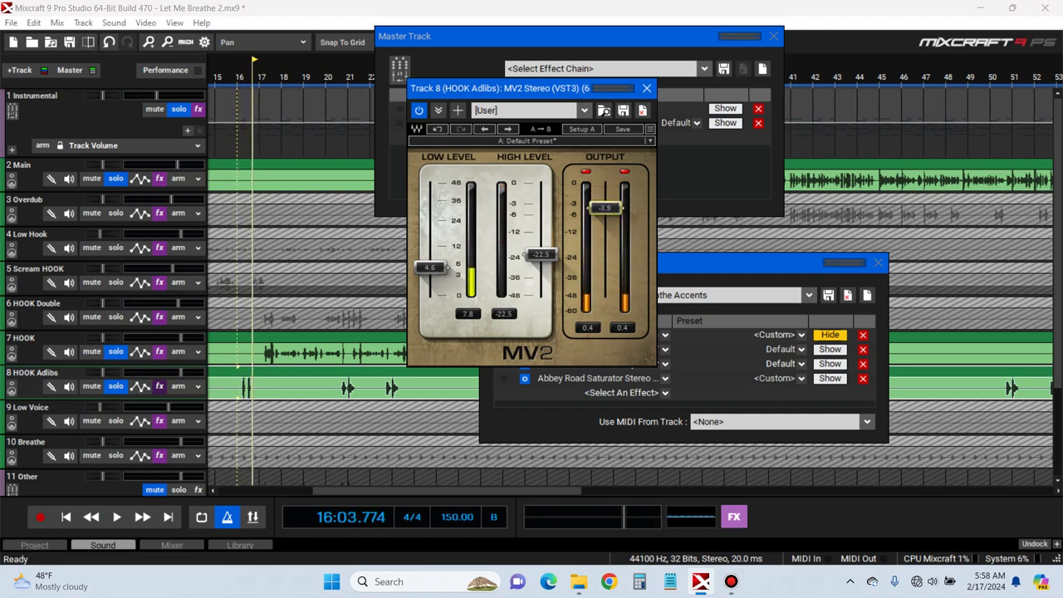
key(space)
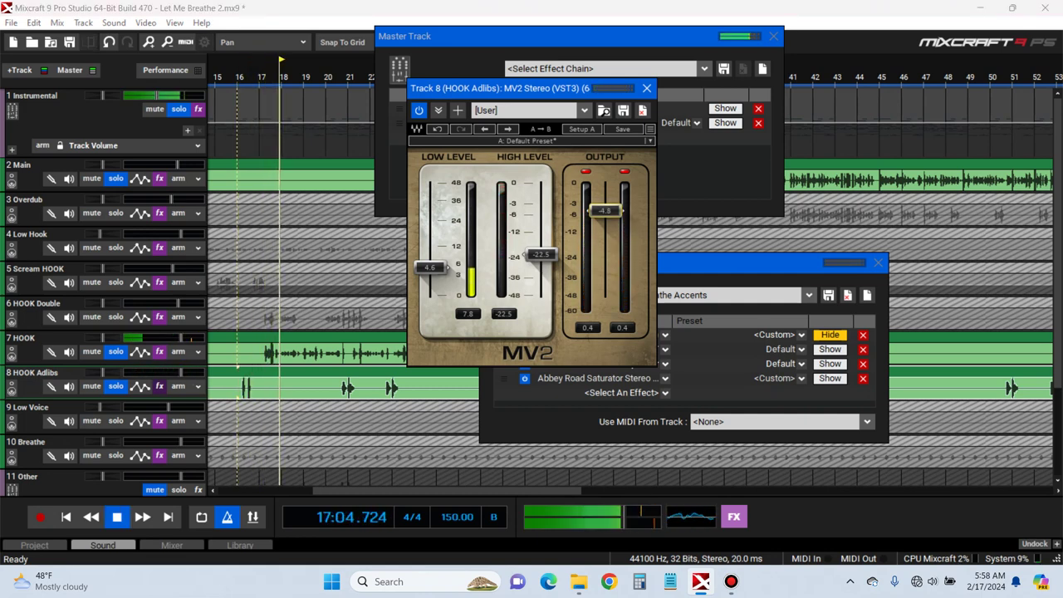
key(space)
key(space)
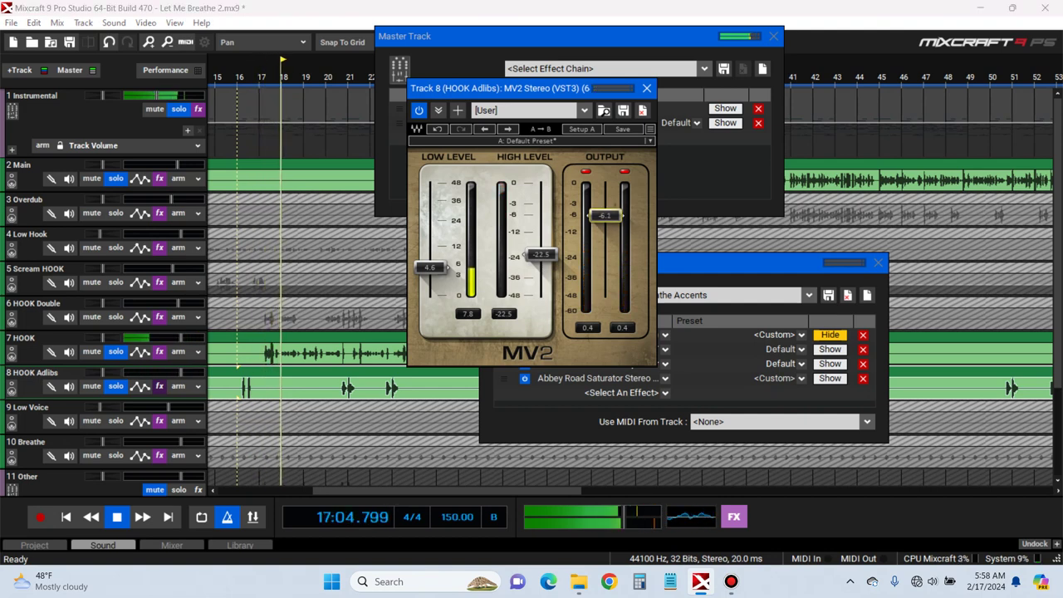
key(space)
key(space)
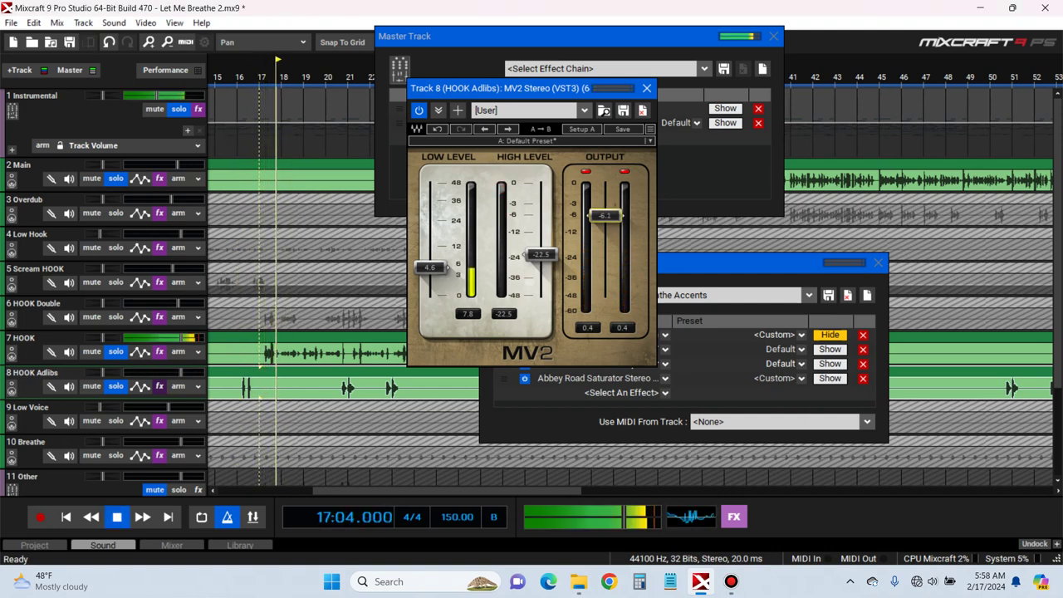
key(space)
key(space)
key(space)
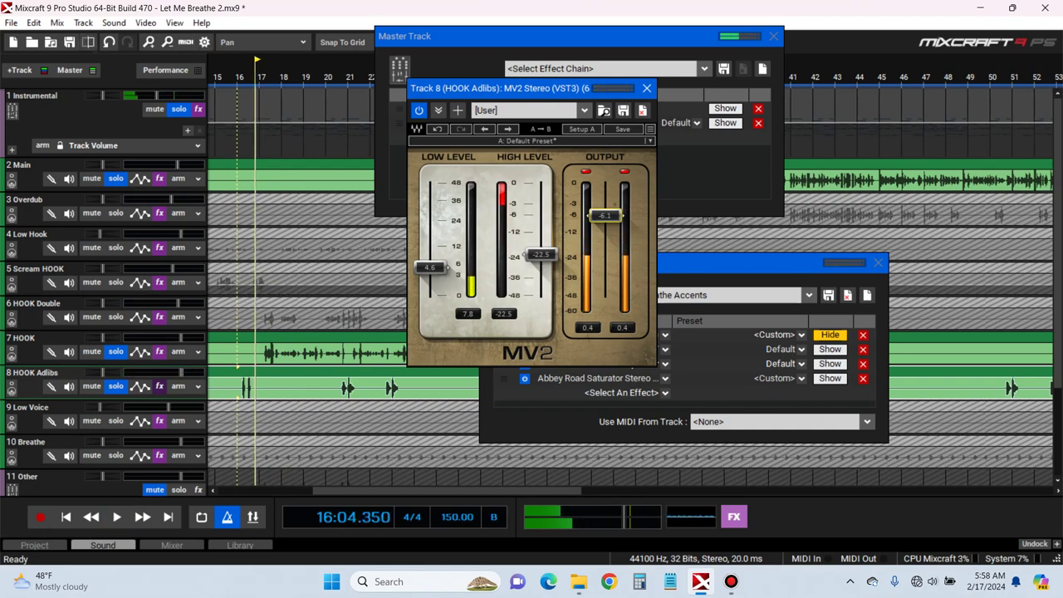
Close MV2 Stereo and the Master Track effect list, and check the TB Parametric Equalizer curve on HOOK Adlibs
click(646, 88)
key(Escape)
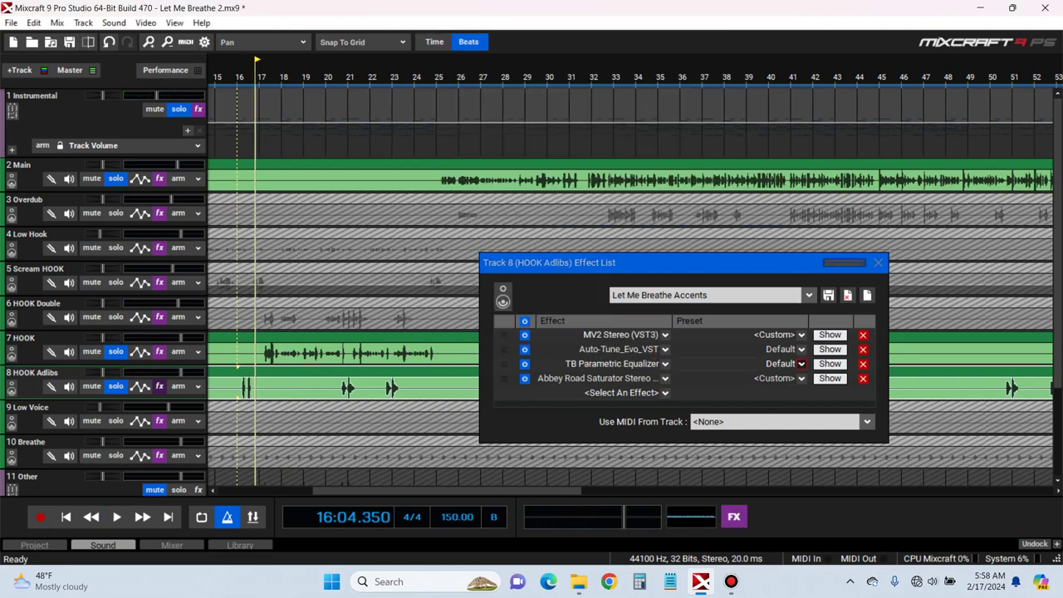
click(829, 364)
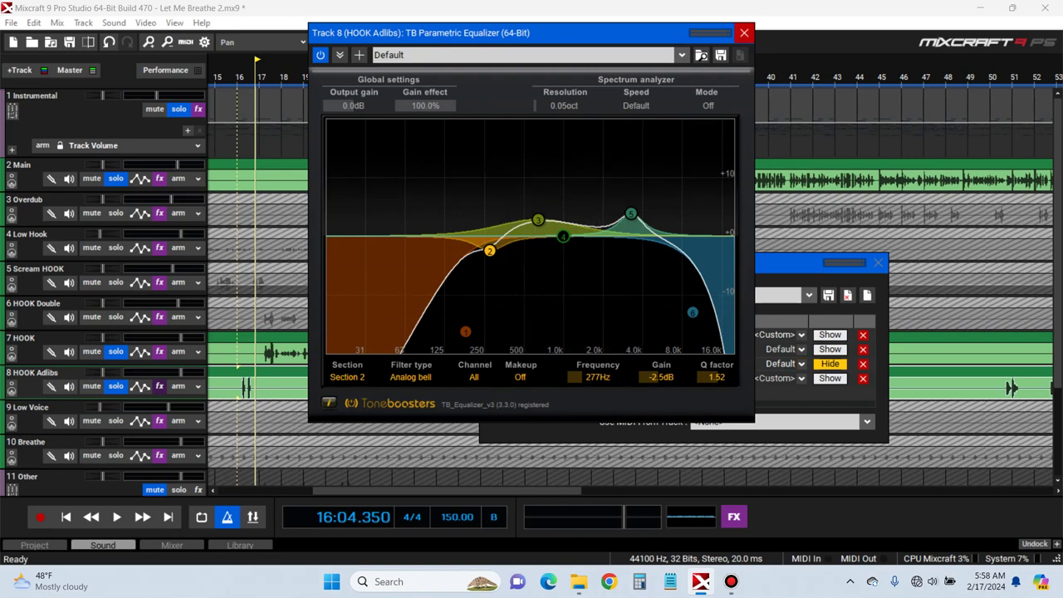
click(744, 34)
Add OneKnob Driver Stereo (VST3) to the end of the HOOK Adlibs effect list
click(665, 393)
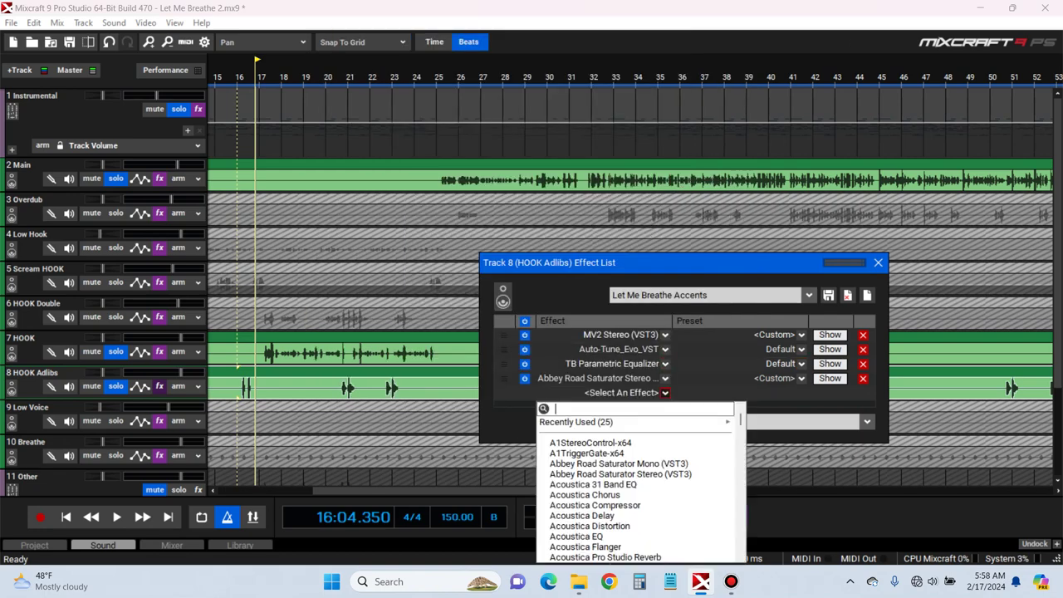
text(dr)
key(Down)
key(Down)
key(Down)
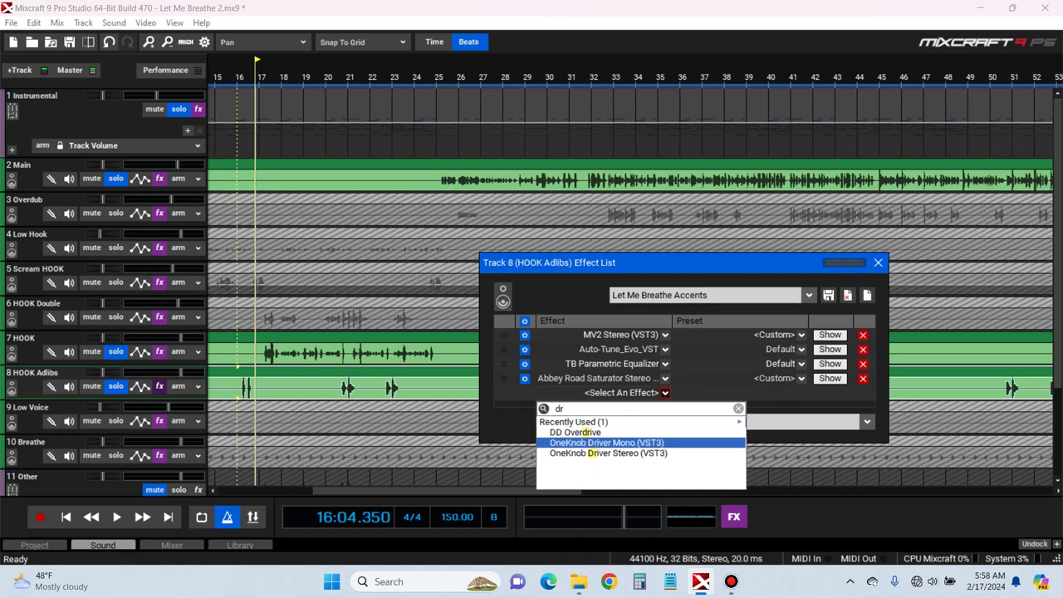
key(Up)
key(Down)
key(Return)
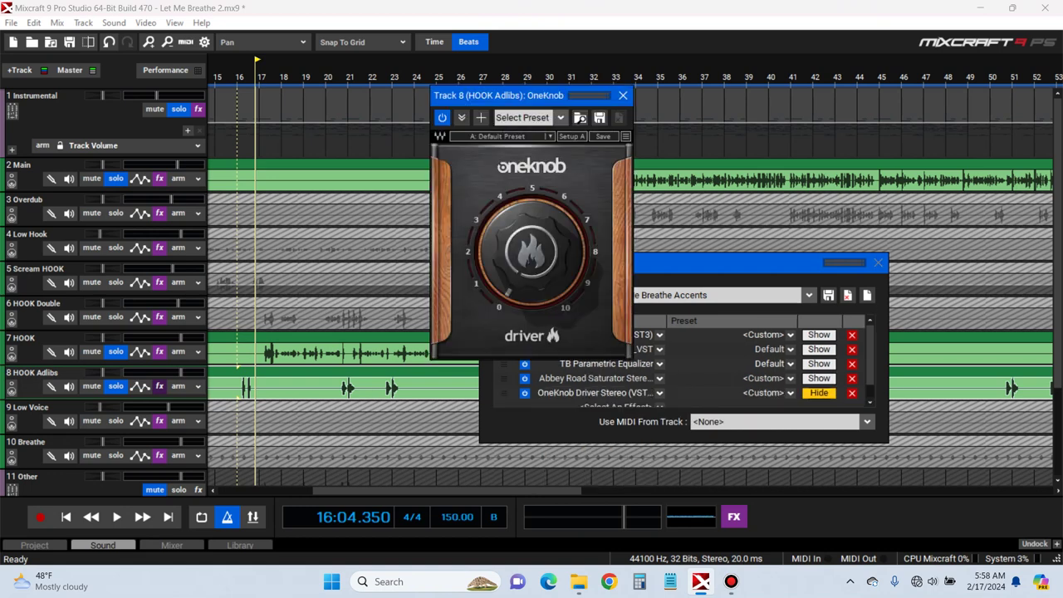
Set the OneKnob Driver amount to about 1 while replaying the adlibs from bar 16
key(space)
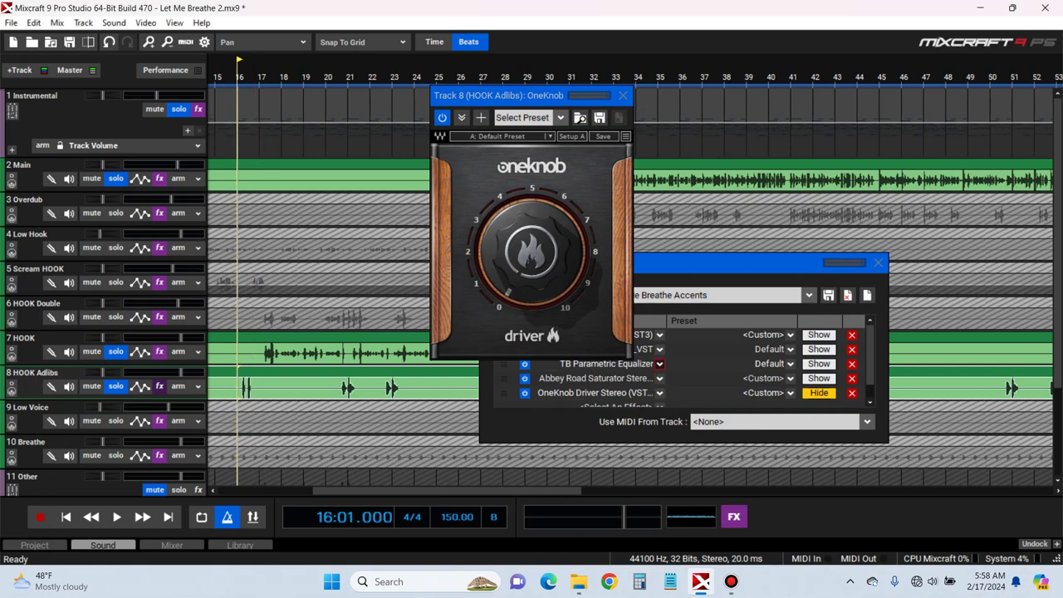
key(space)
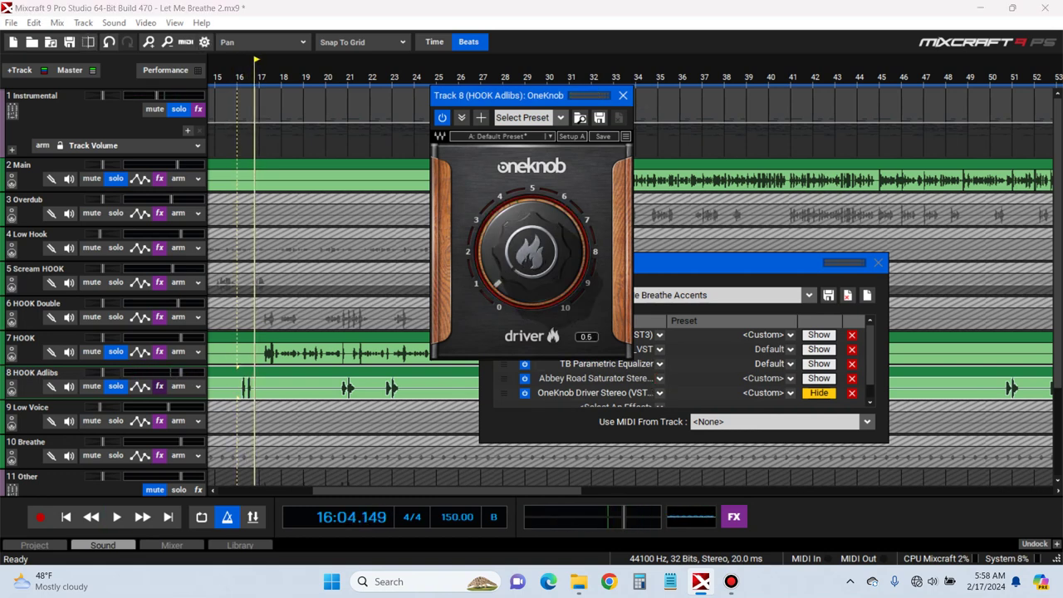
key(space)
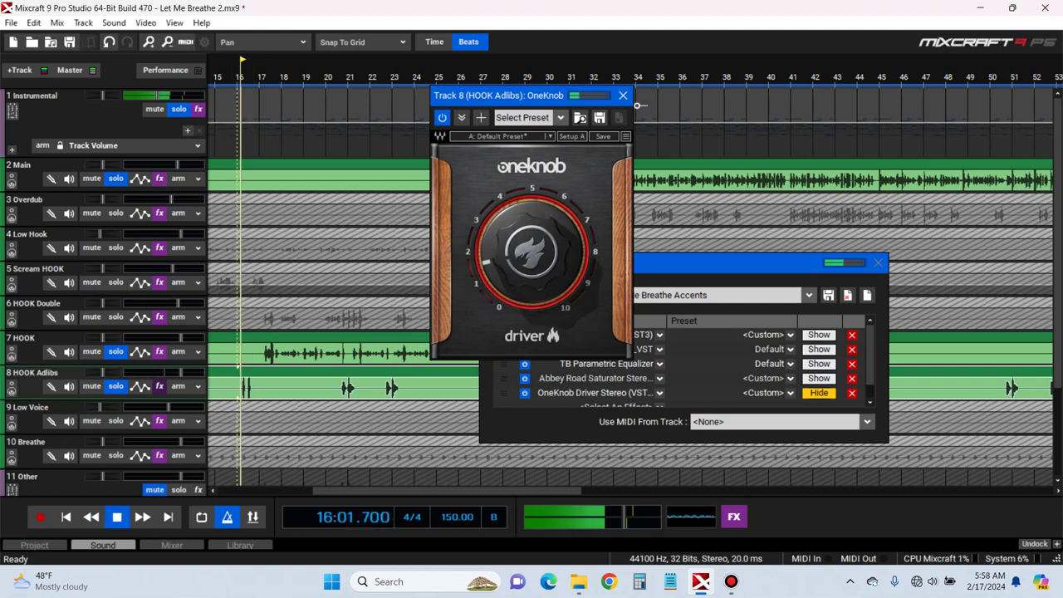
key(space)
drag(531, 251, 531, 260)
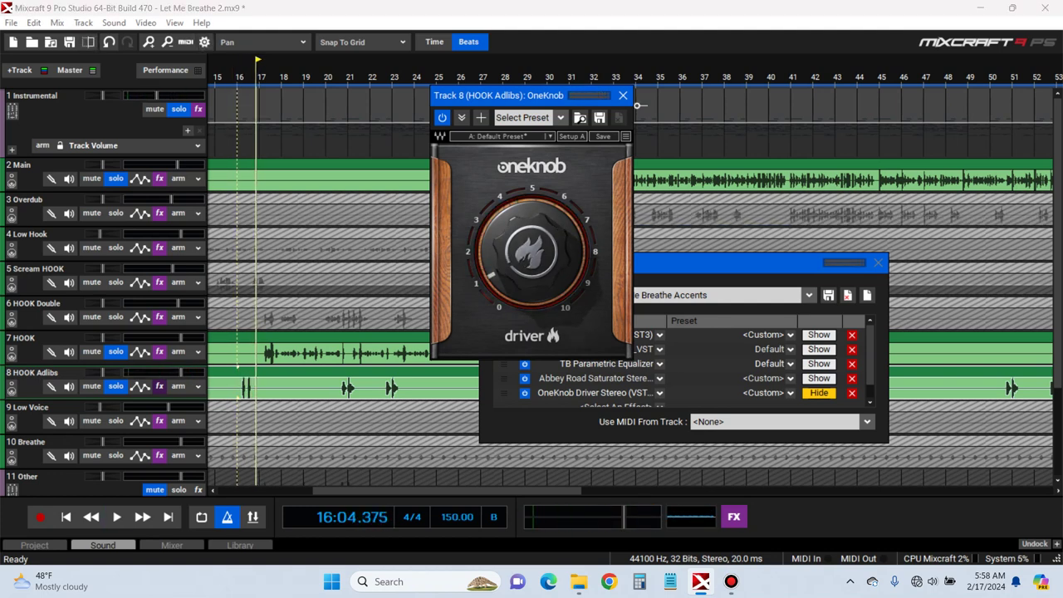
key(space)
key(space)
click(531, 252)
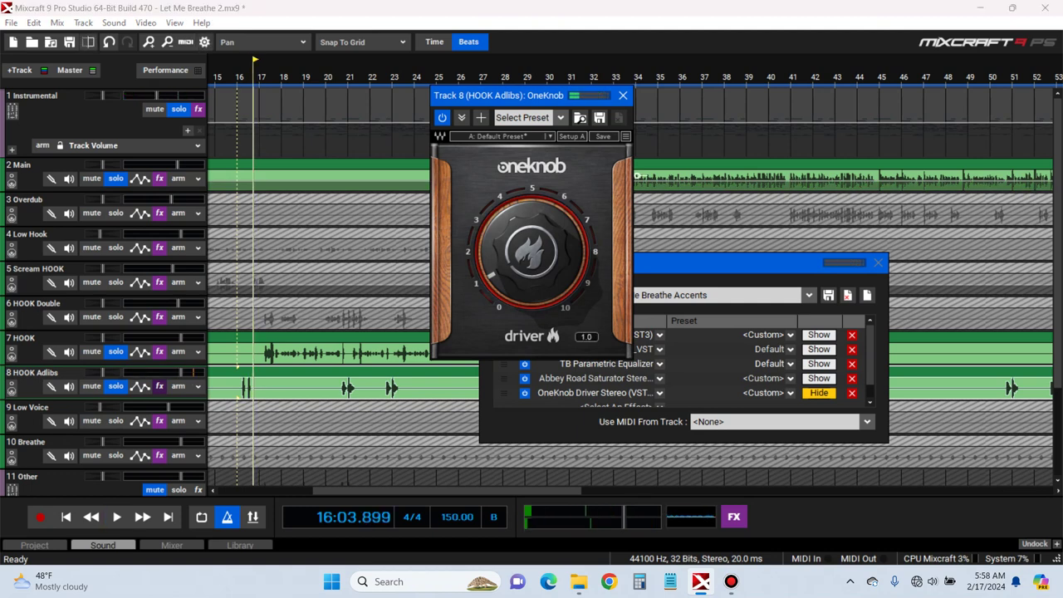
key(space)
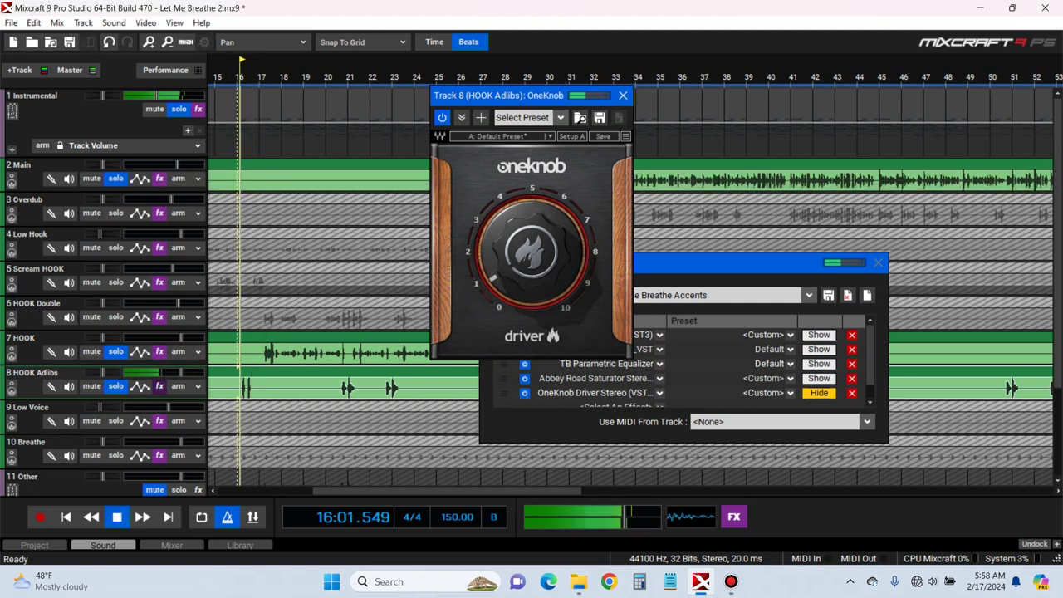
key(space)
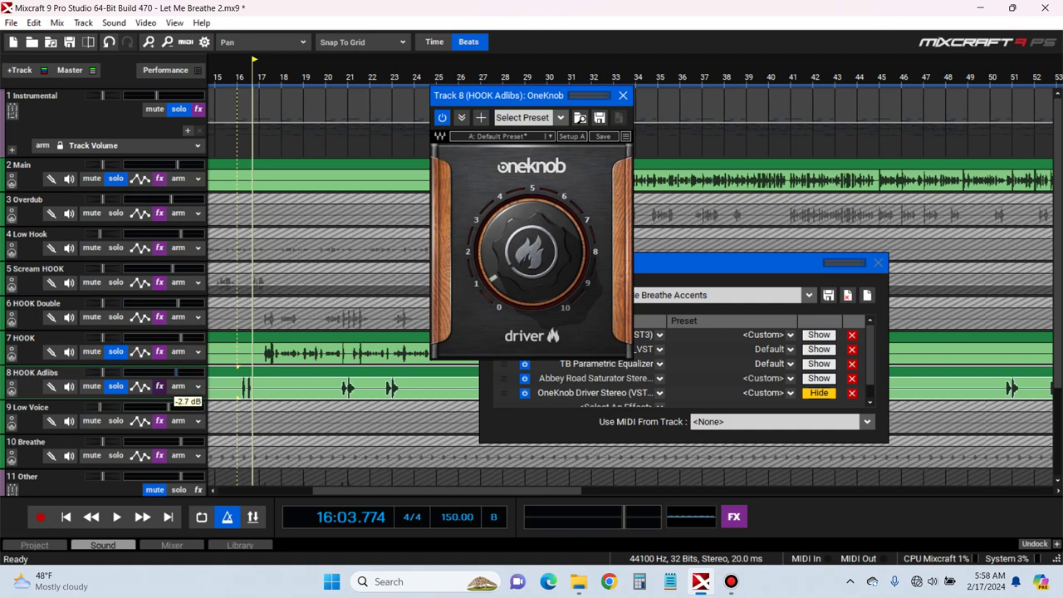
Replay the hook from bar 20, close OneKnob Driver, and check the Auto-Tune Evo settings on HOOK Adlibs
key(space)
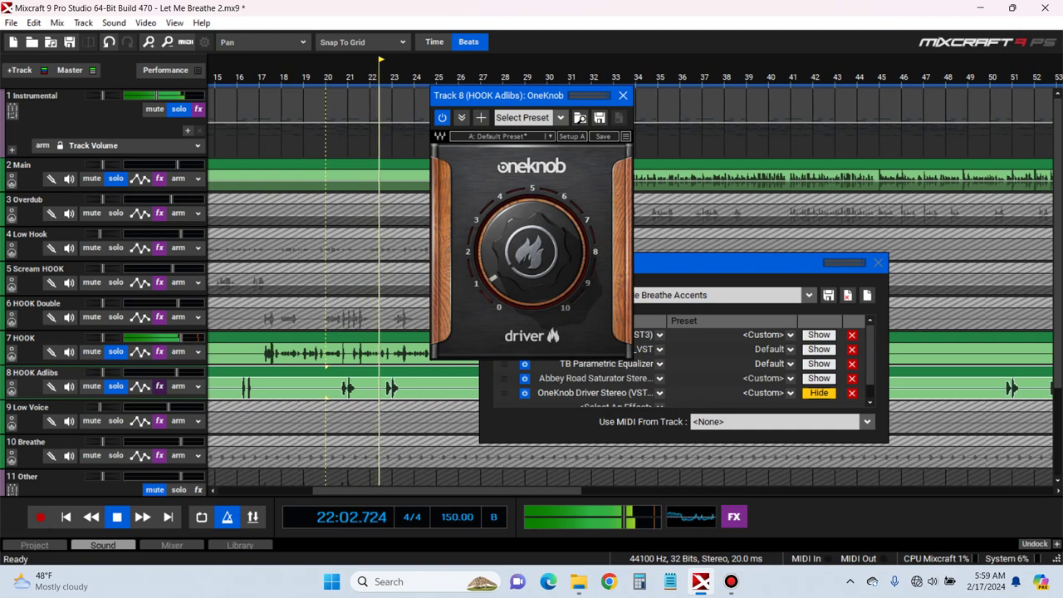
key(space)
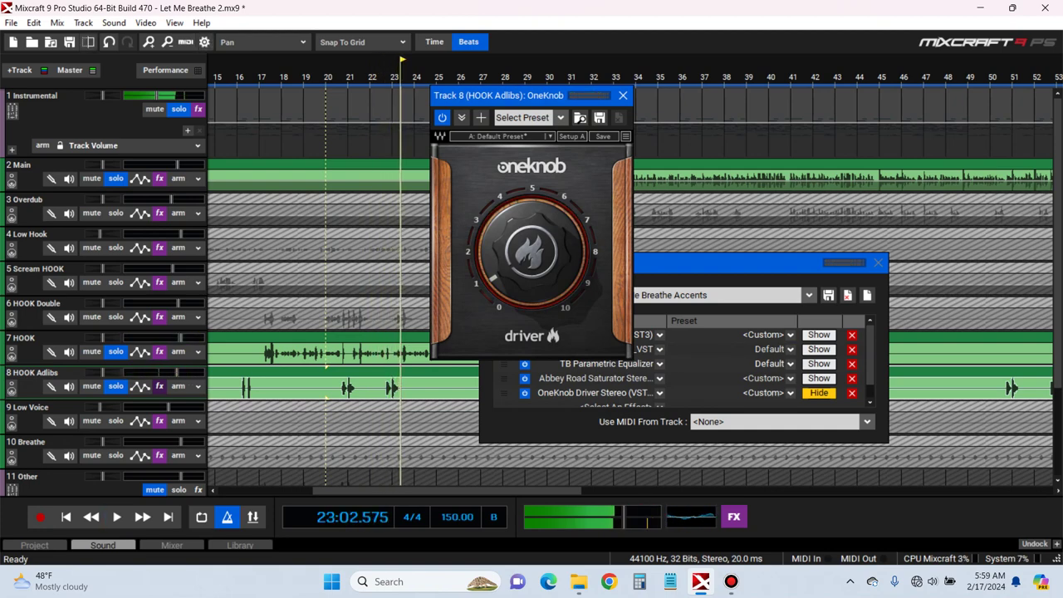
click(623, 95)
click(818, 349)
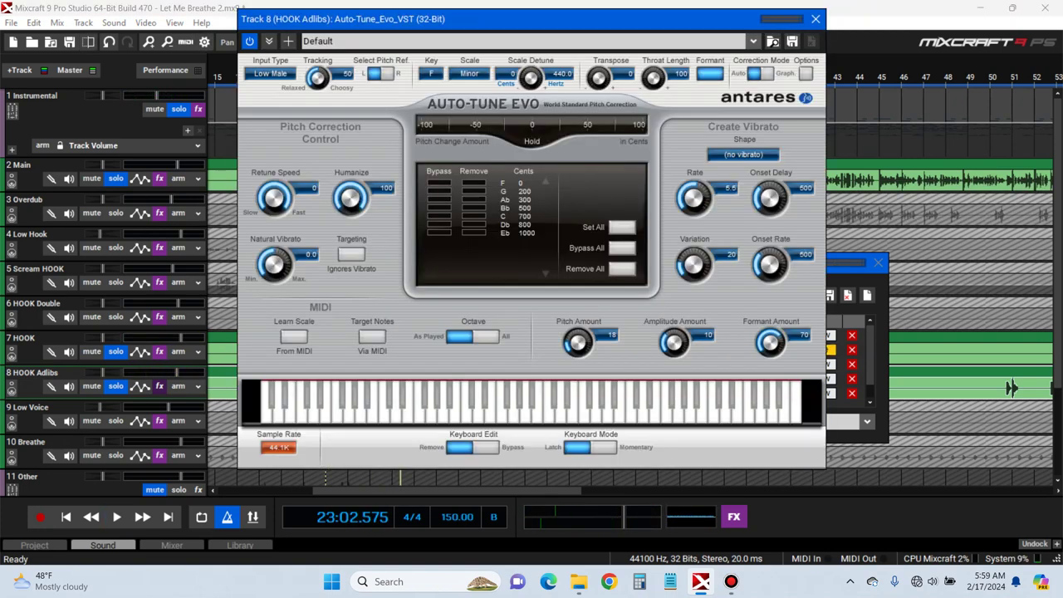
click(816, 19)
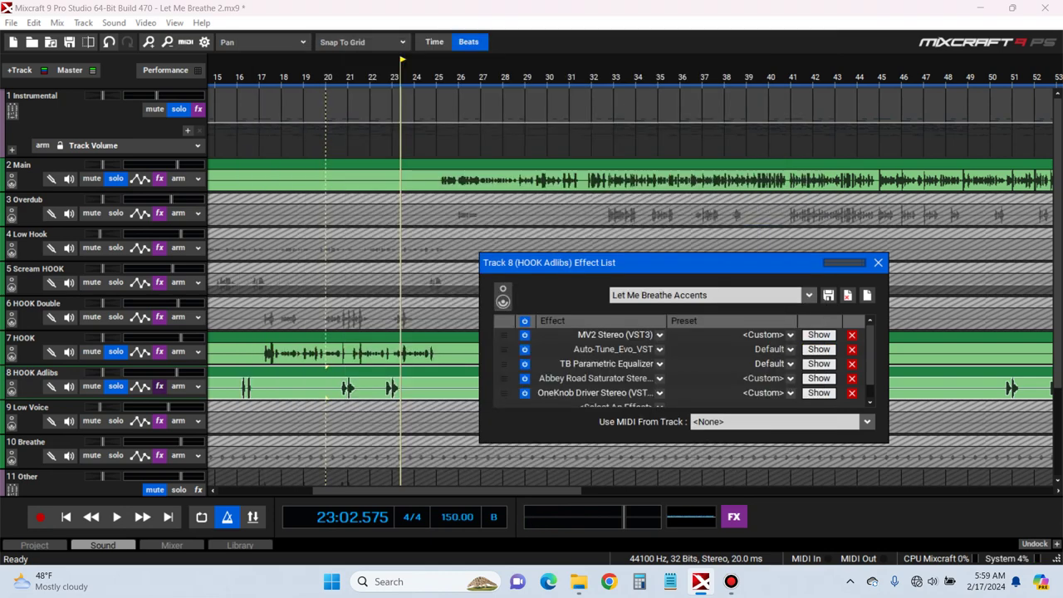
Enlarge the HOOK Adlibs effect list to show every effect and open Abbey Road Saturator Stereo
scroll(659, 378, down, 1)
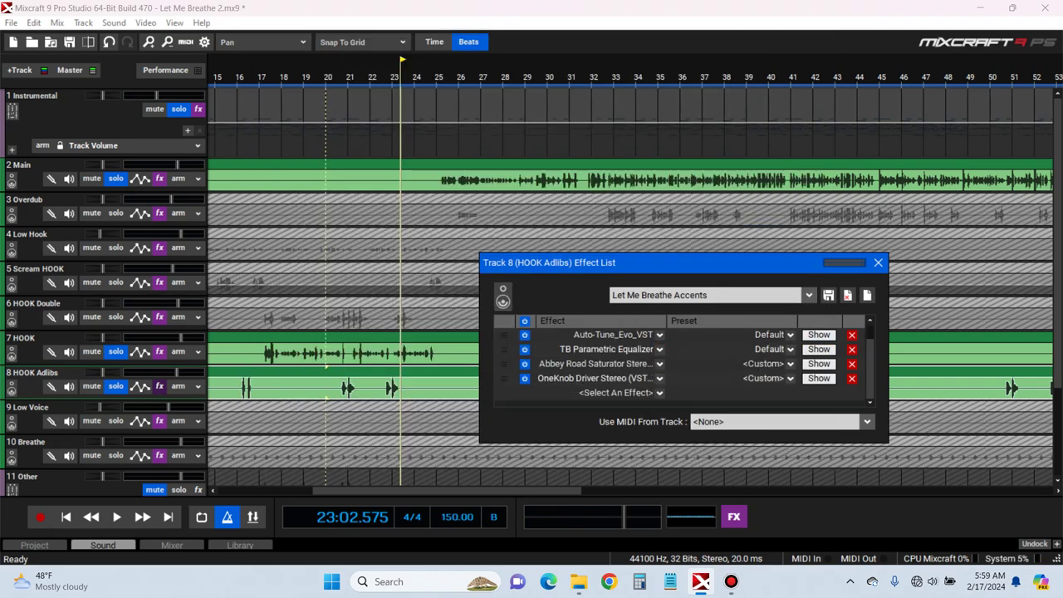
drag(683, 254, 683, 82)
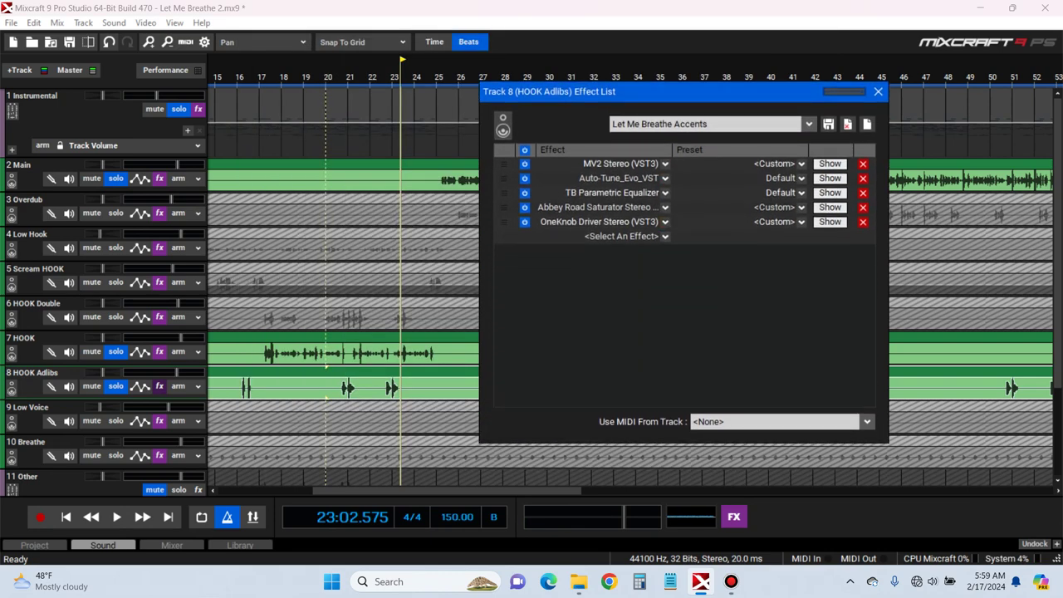
click(830, 207)
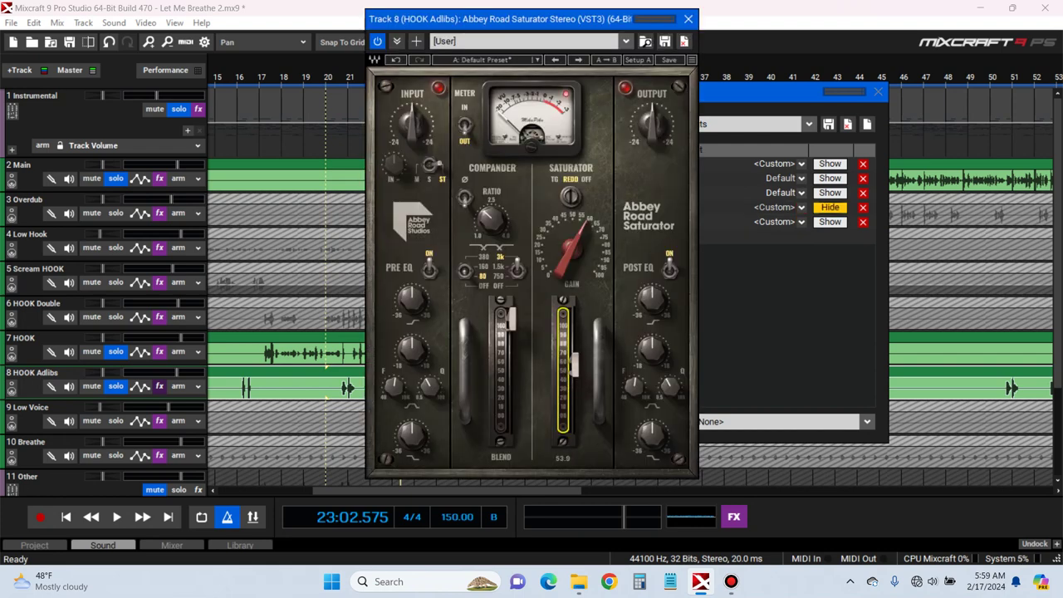
Replay the hook from bar 16 and close Abbey Road Saturator Stereo on HOOK Adlibs
click(238, 77)
key(space)
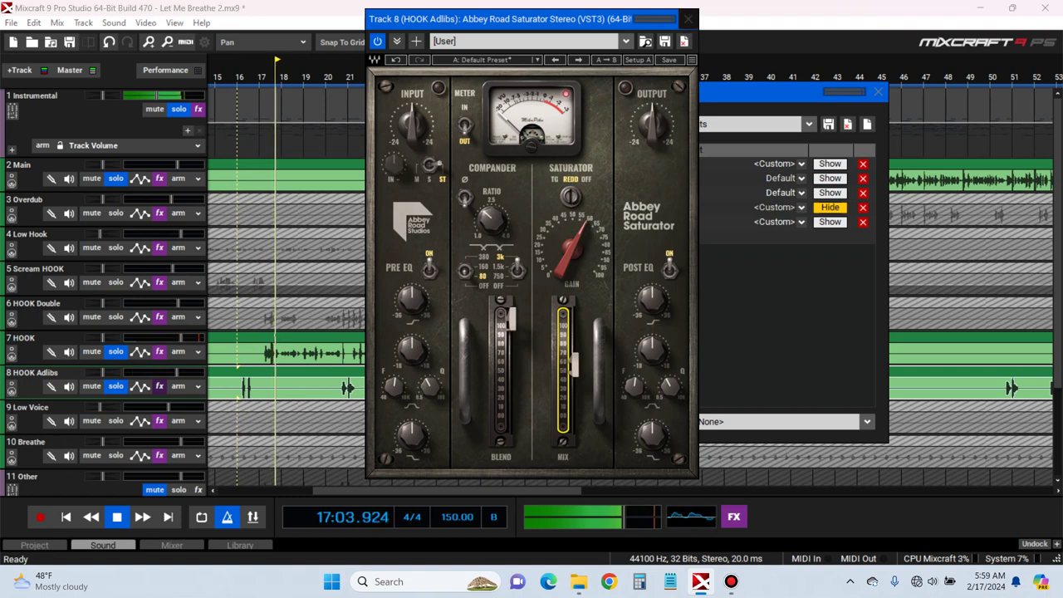
click(689, 19)
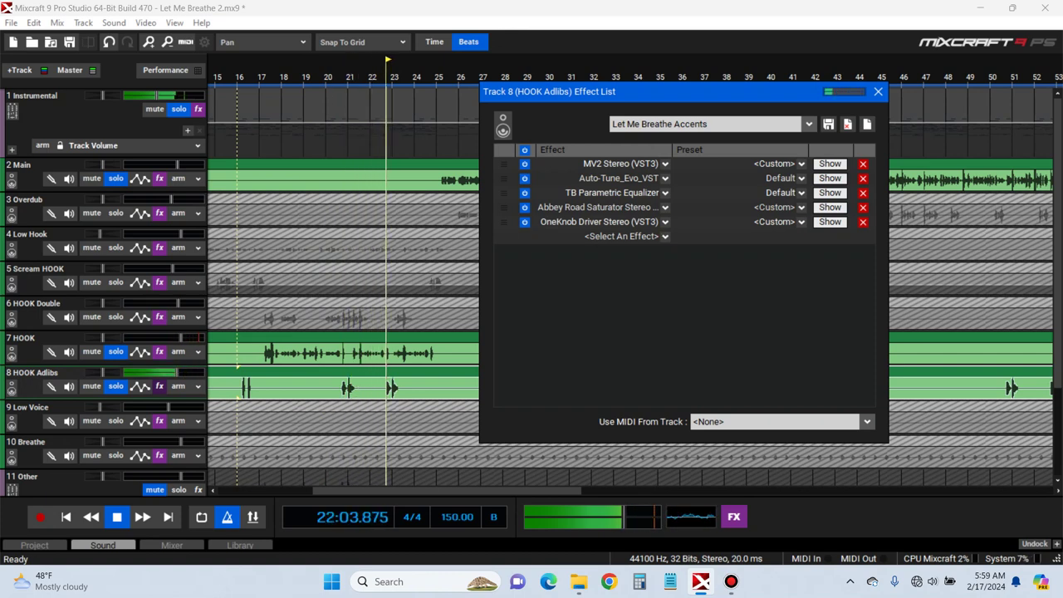
key(space)
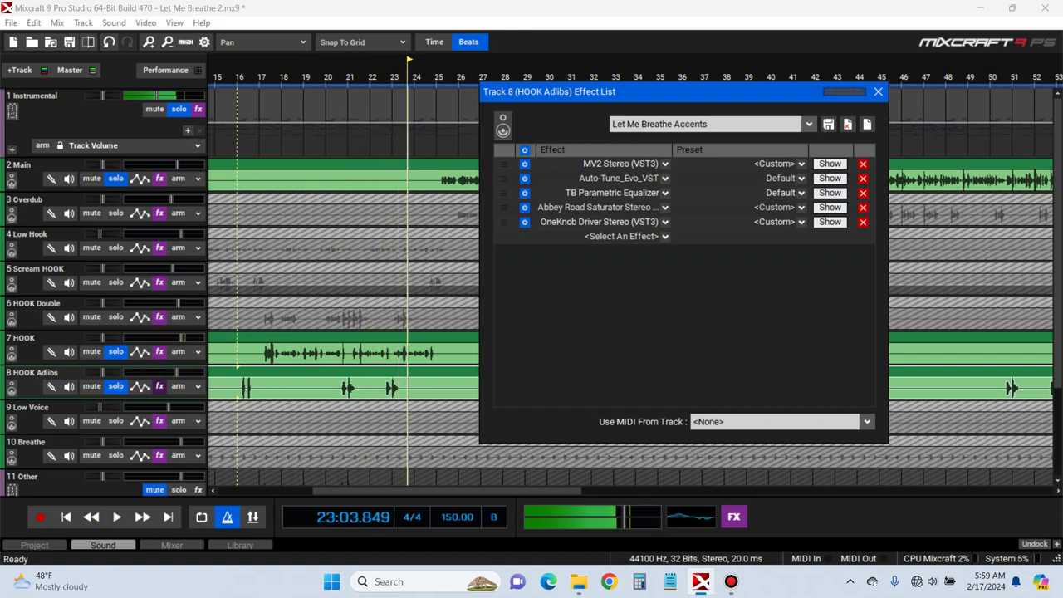
Add DD Phaser to the end of the HOOK Adlibs effect list
click(665, 236)
text(dd)
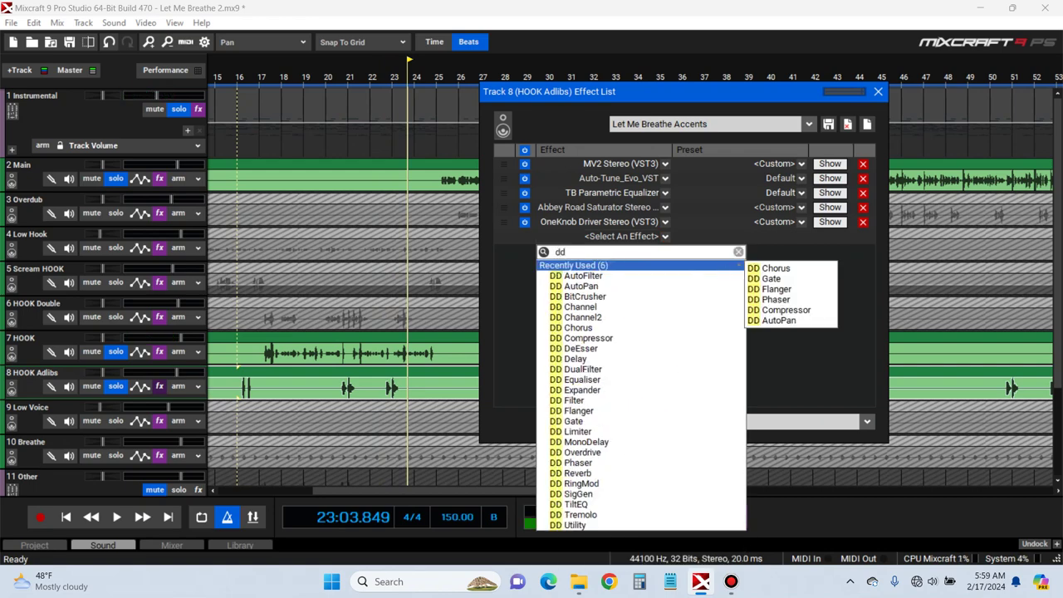
key(BackSpace)
key(BackSpace)
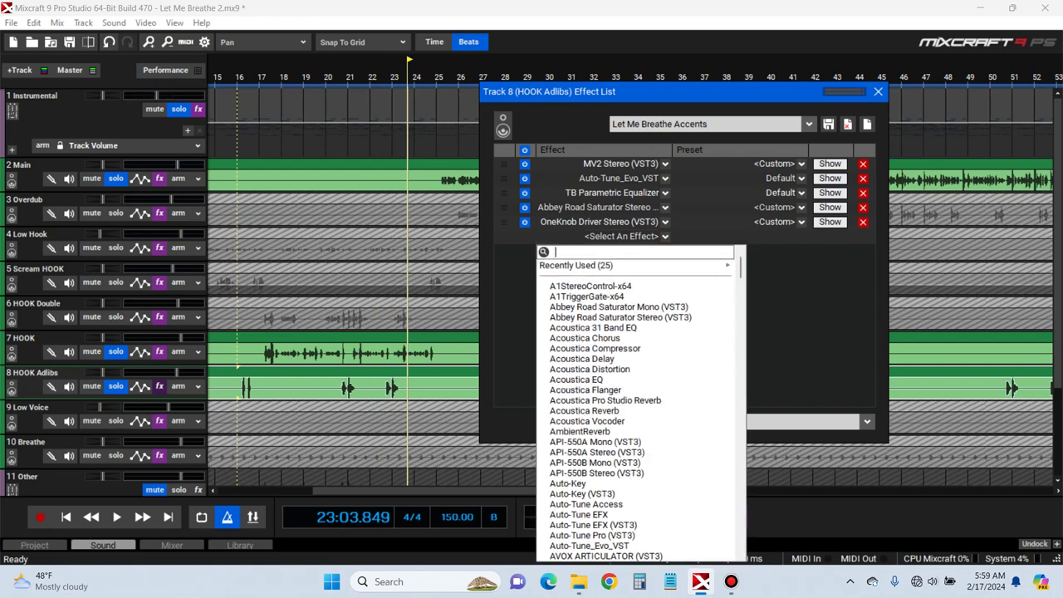
text(d)
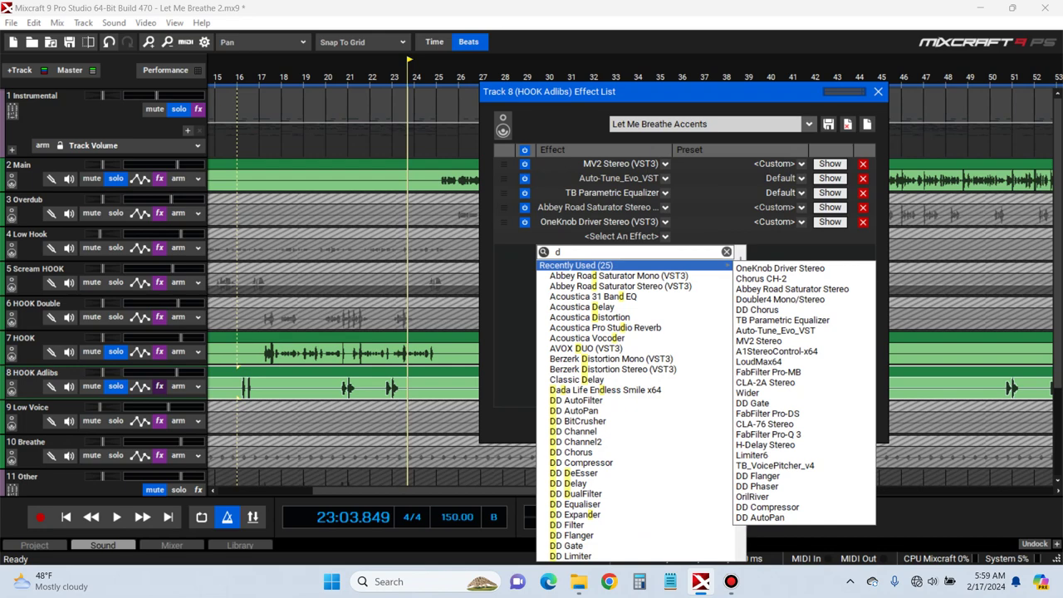
key(Down)
key(Down)
key(Down)
key(Down)
key(Down)
key(Down)
key(Down)
key(Down)
key(Down)
key(Down)
key(Down)
key(Down)
key(Down)
key(Down)
key(Down)
key(Down)
key(Down)
key(Down)
key(Down)
key(Down)
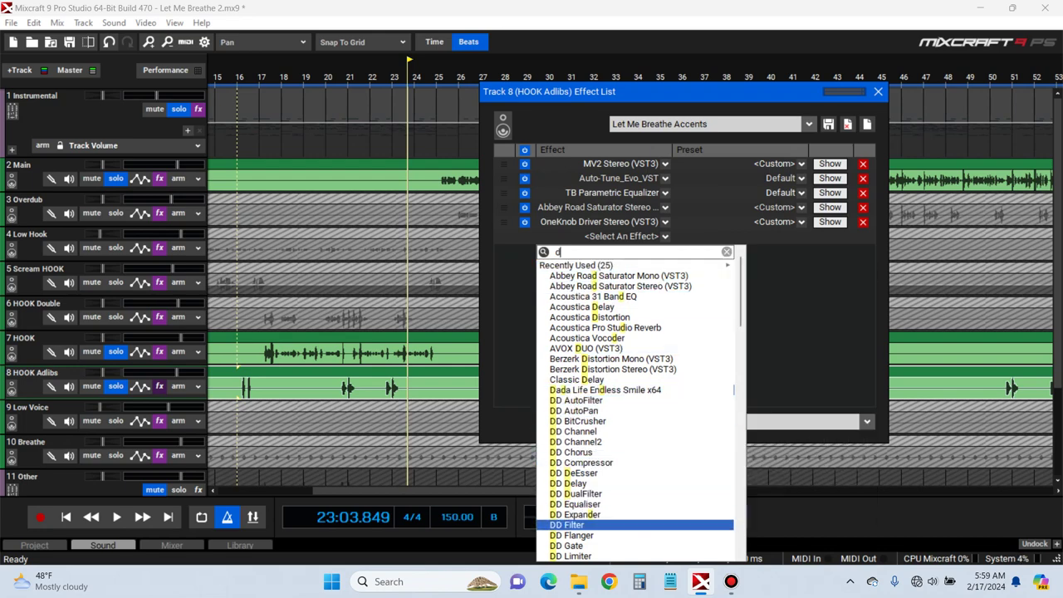
key(Down)
key(Down)
key(Down)
key(Down)
key(Down)
key(Down)
key(Down)
key(Down)
key(Down)
key(Down)
key(Down)
key(Down)
key(Down)
key(Down)
key(Down)
key(Down)
key(Up)
key(Up)
key(Up)
key(Up)
key(Up)
key(Up)
key(Up)
key(Up)
key(Up)
key(Up)
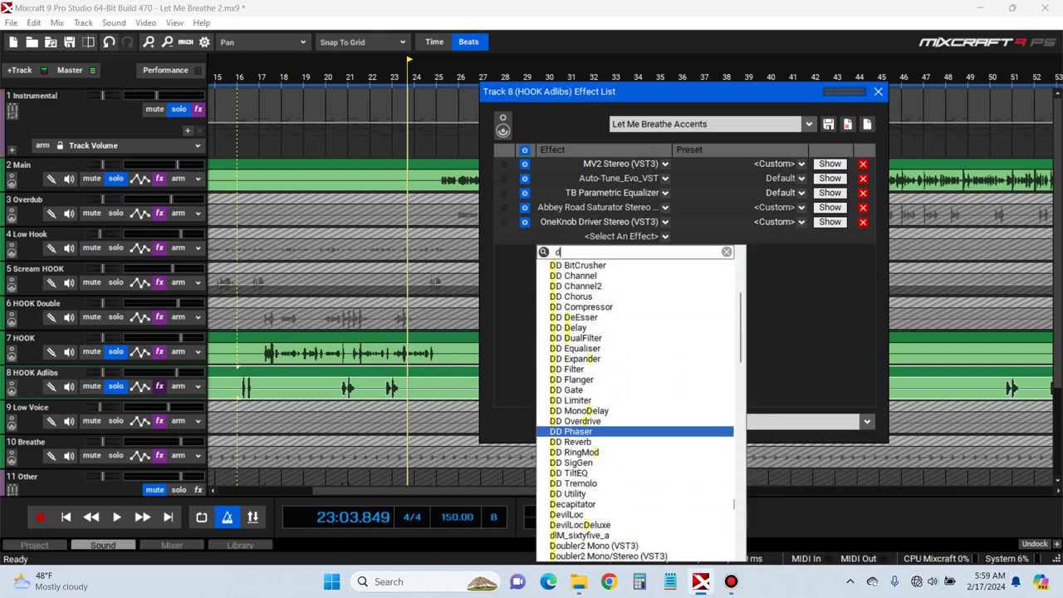
key(Return)
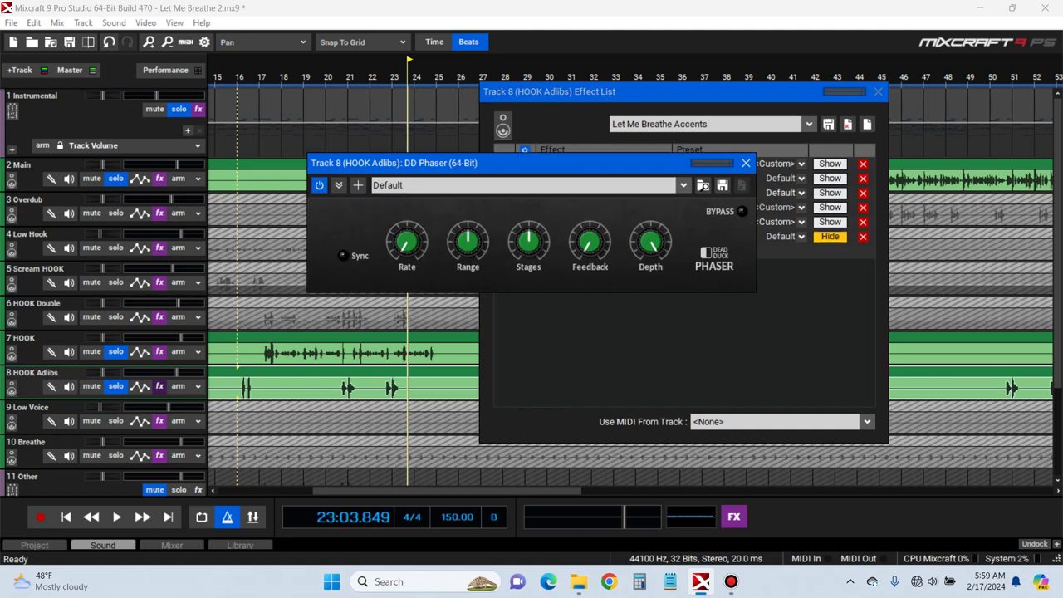
Turn on Sync in DD Phaser and lower its Stages to 4 while replaying the adlibs from bar 16
key(space)
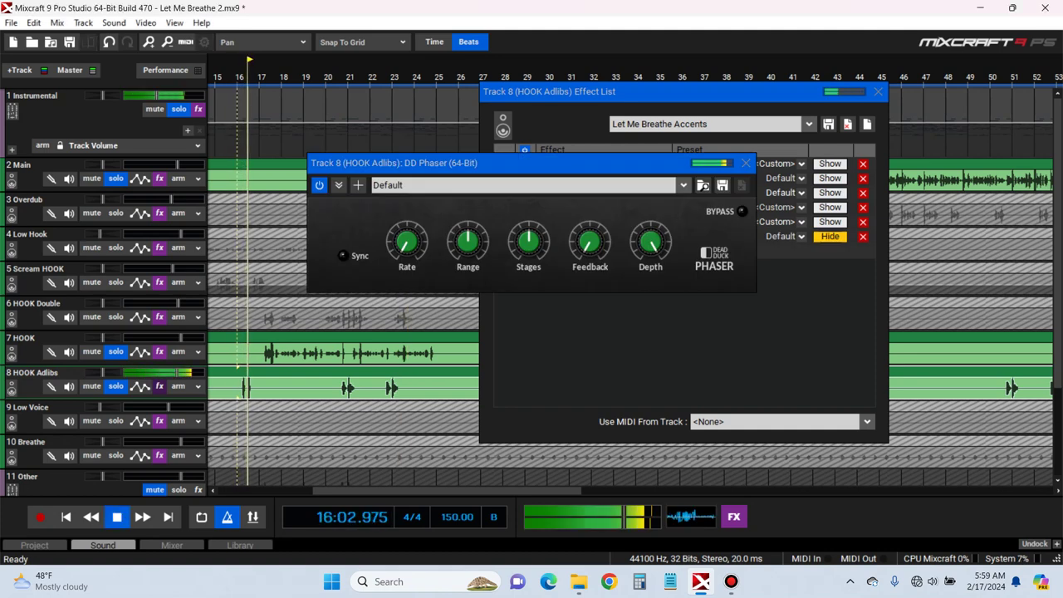
key(space)
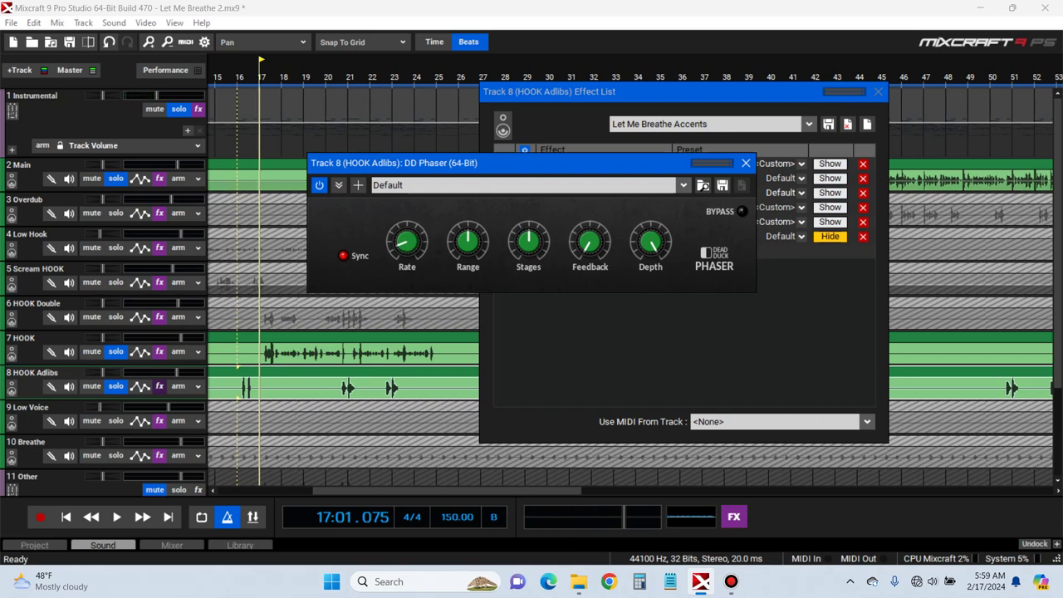
key(space)
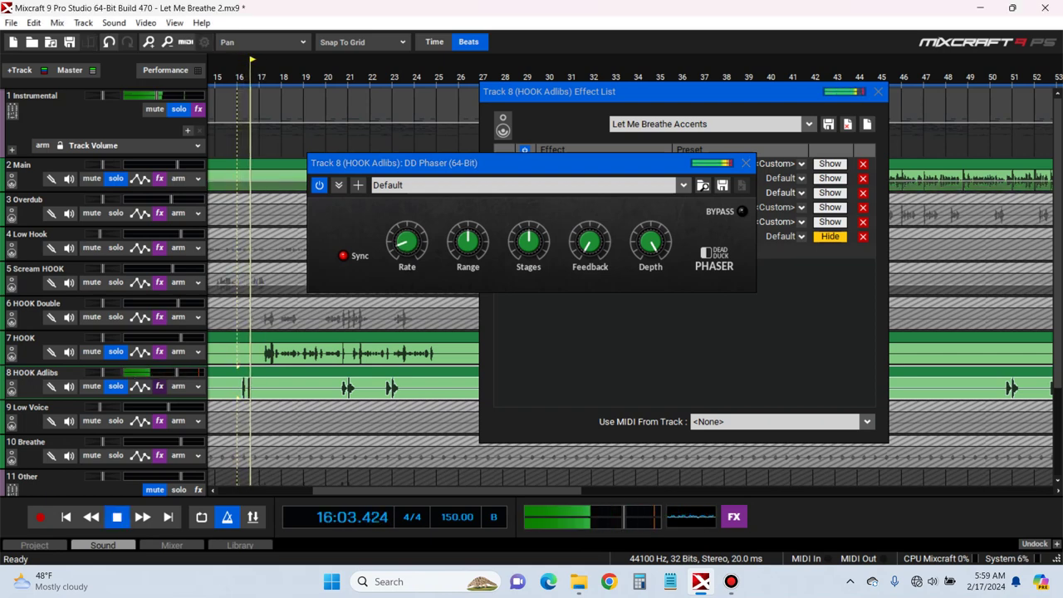
drag(529, 242, 528, 252)
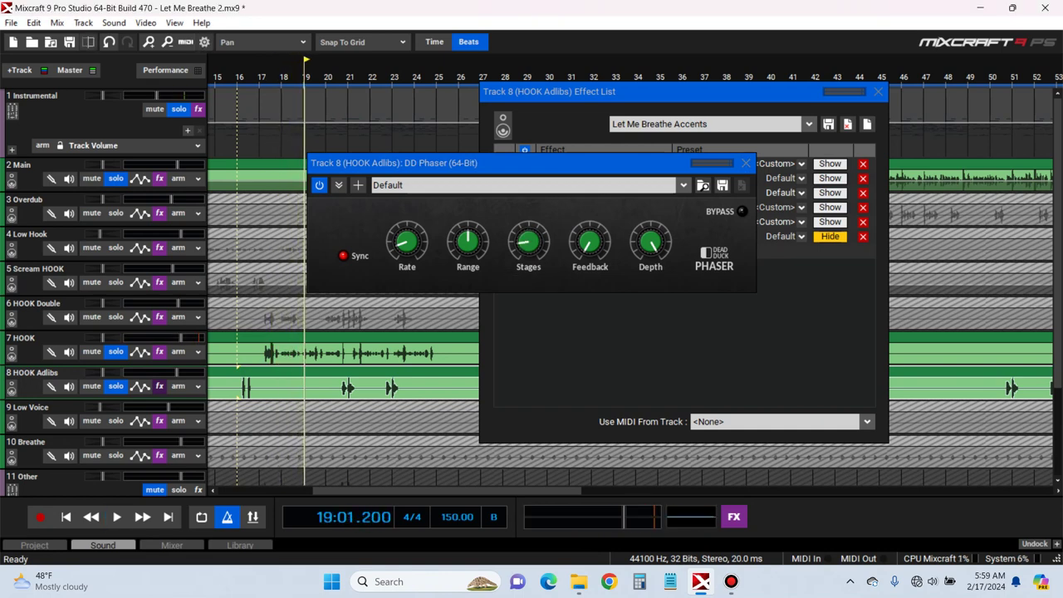
click(259, 76)
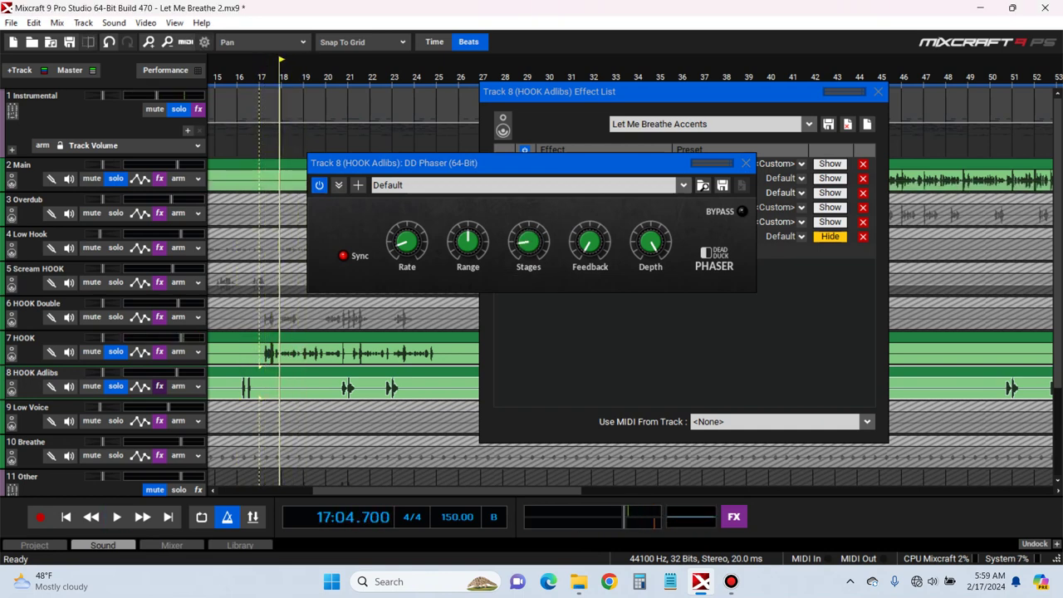
click(239, 397)
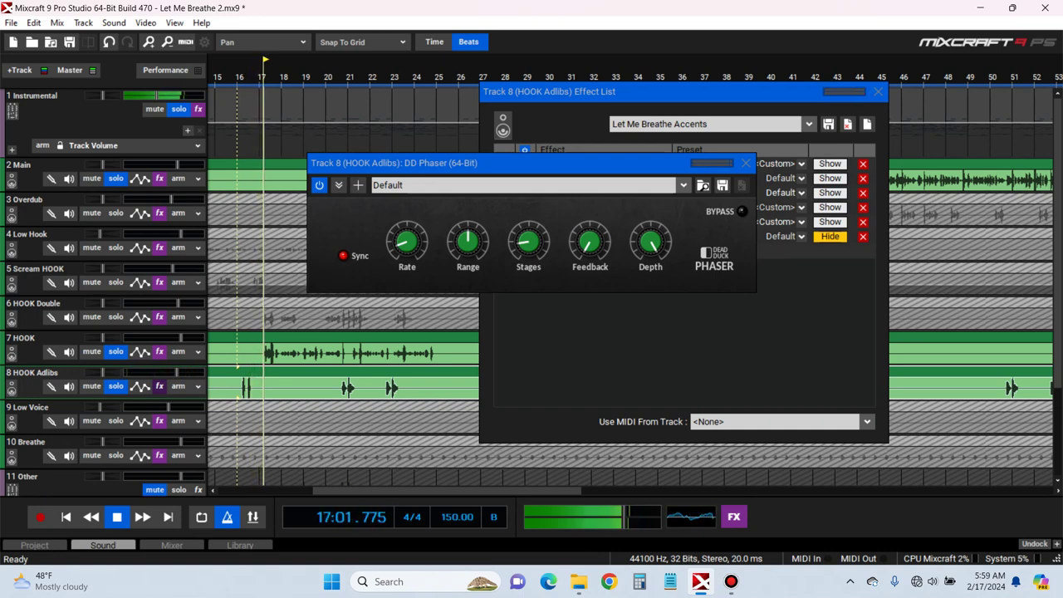
Try lowering the DD Phaser Range below 2593 Hz and replay the adlibs from bar 16
drag(468, 241, 468, 246)
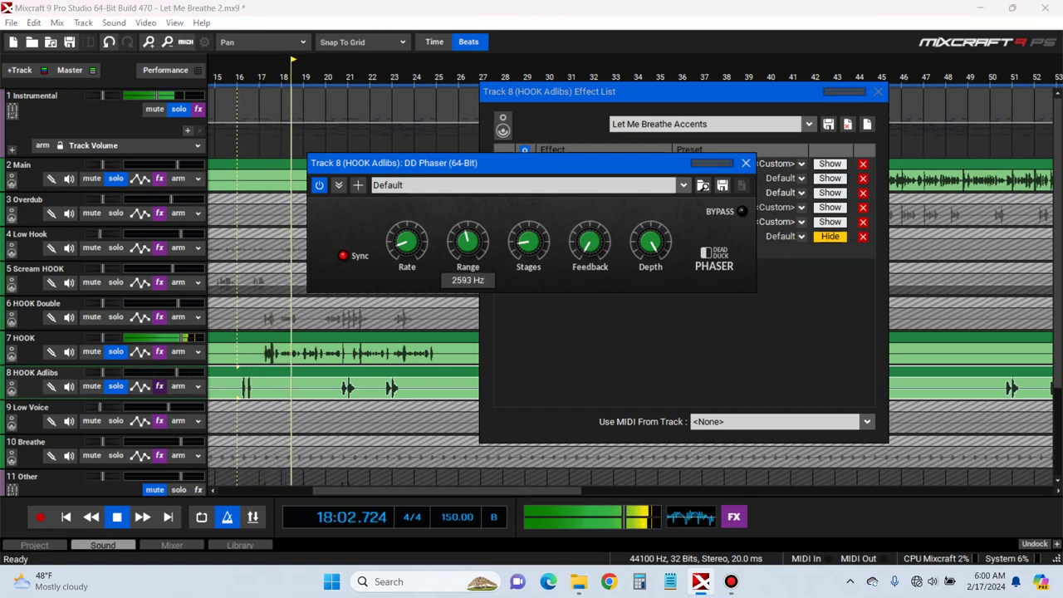
click(237, 395)
key(space)
key(space)
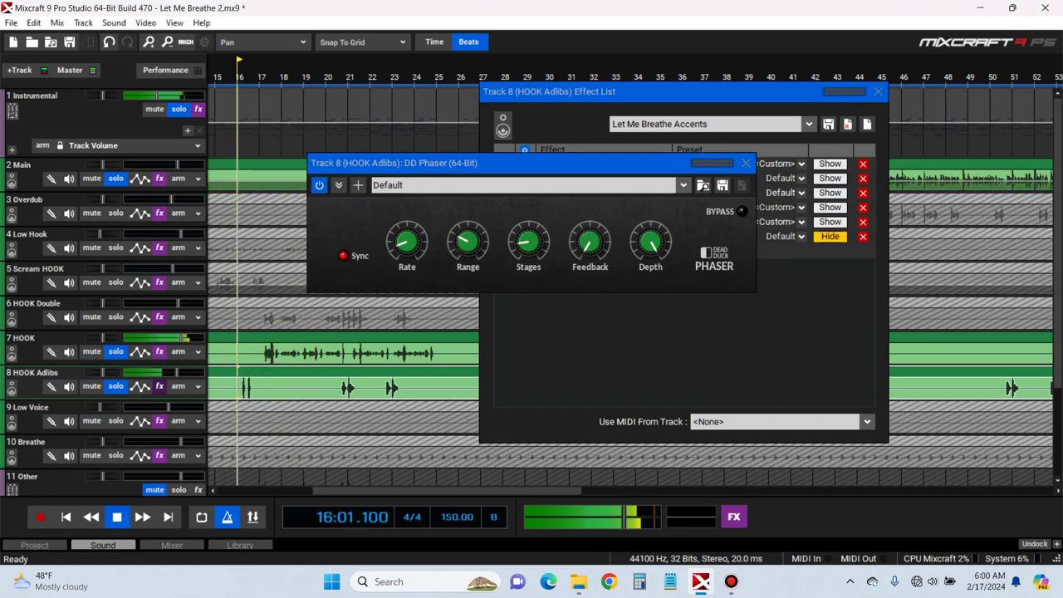
Raise the DD Phaser Range slightly above its midpoint and replay the adlibs from bar 16
drag(468, 242, 468, 221)
click(260, 393)
key(space)
key(space)
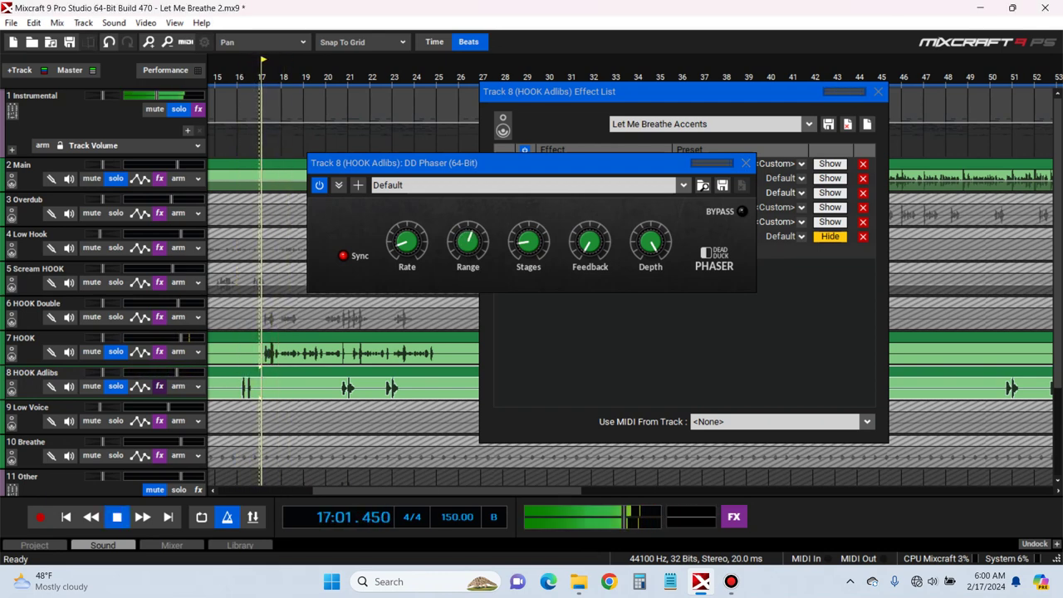
click(237, 393)
key(space)
key(space)
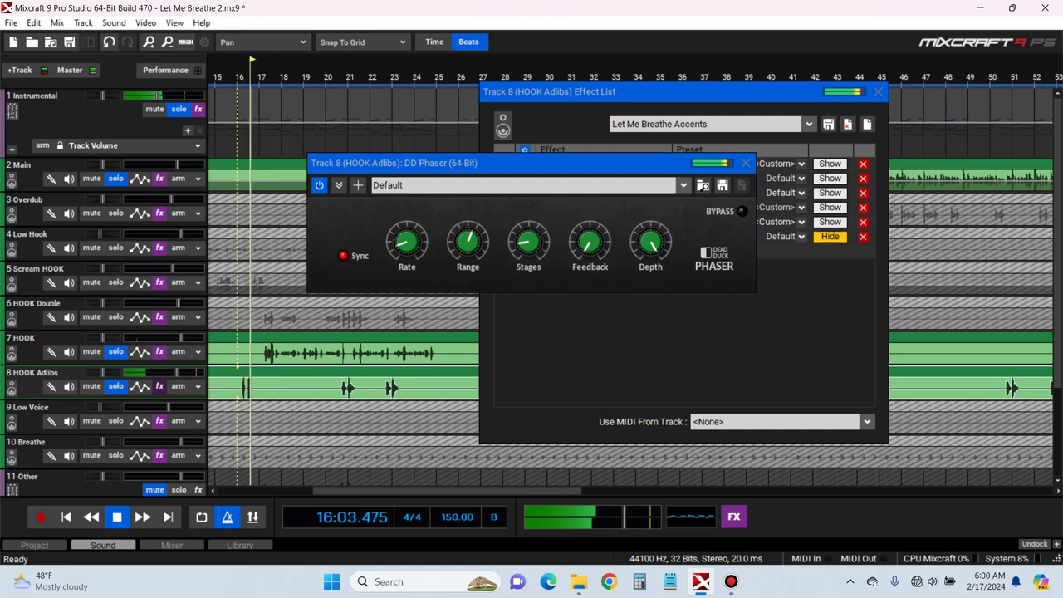
Raise the DD Phaser Feedback to a little below its midpoint while replaying the adlibs from bar 16
key(space)
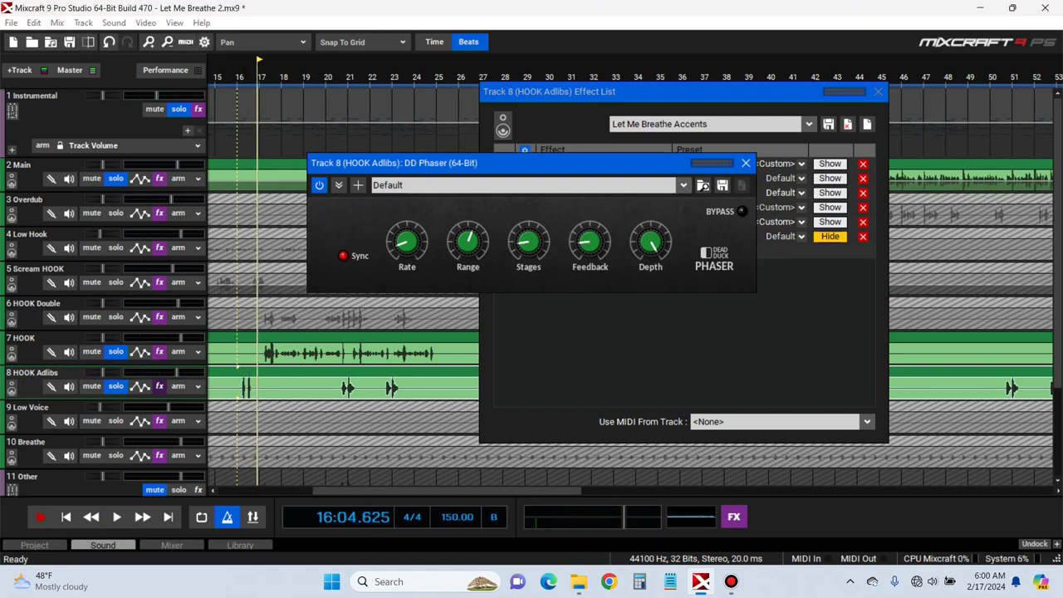
key(space)
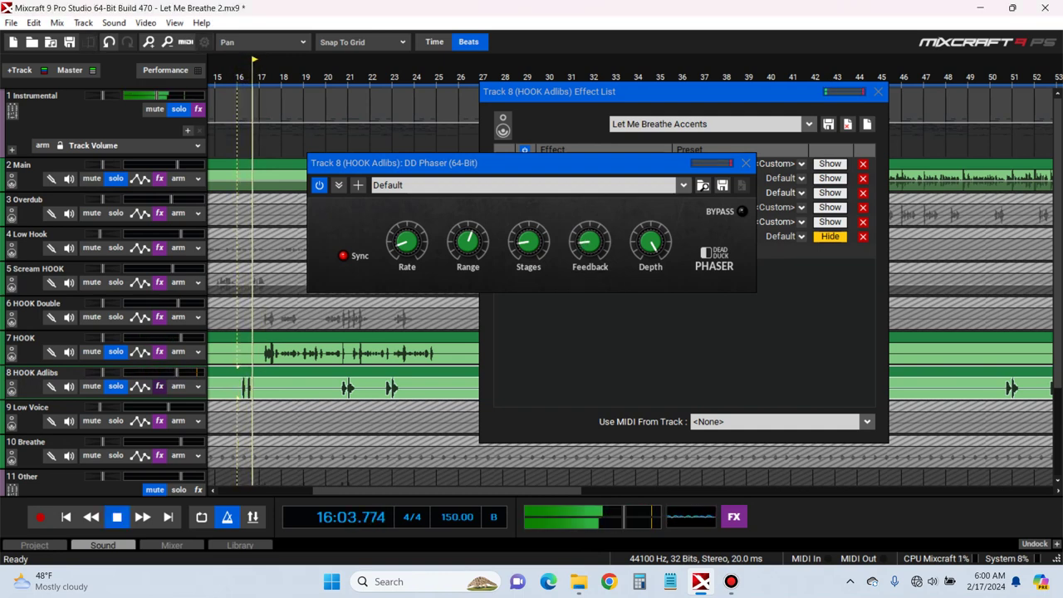
key(space)
drag(590, 241, 589, 229)
key(space)
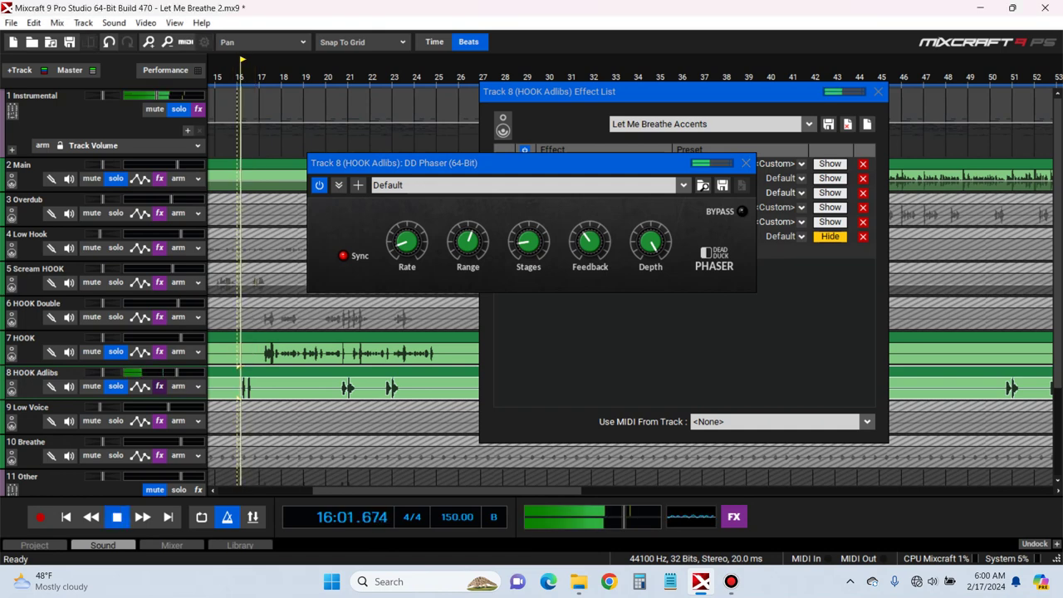
key(space)
Try higher DD Phaser Stages values, from 6 up to 12, replaying the adlibs after each change
mouse_move(528, 241)
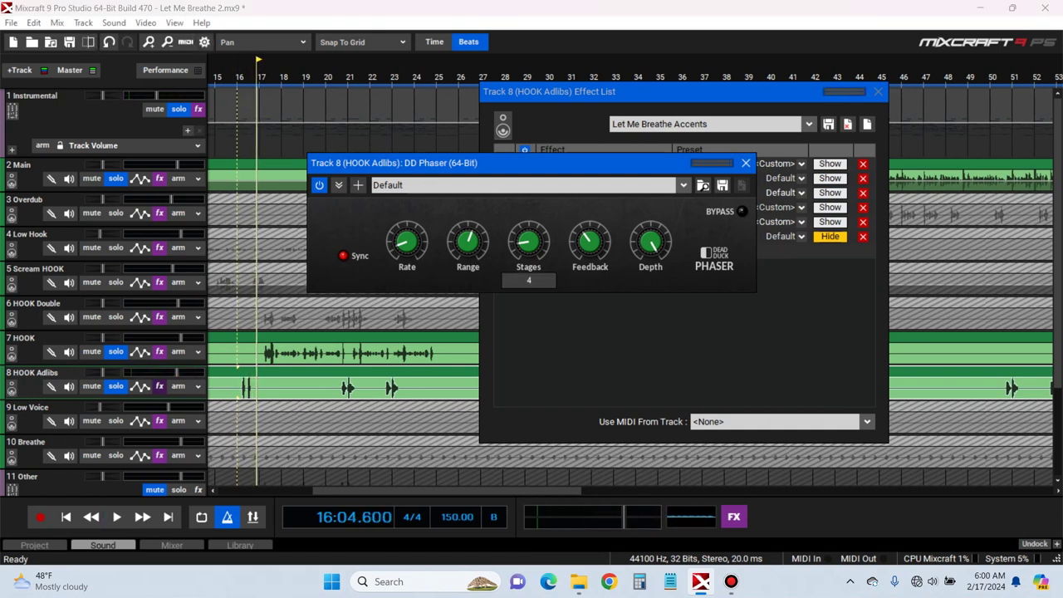
key(space)
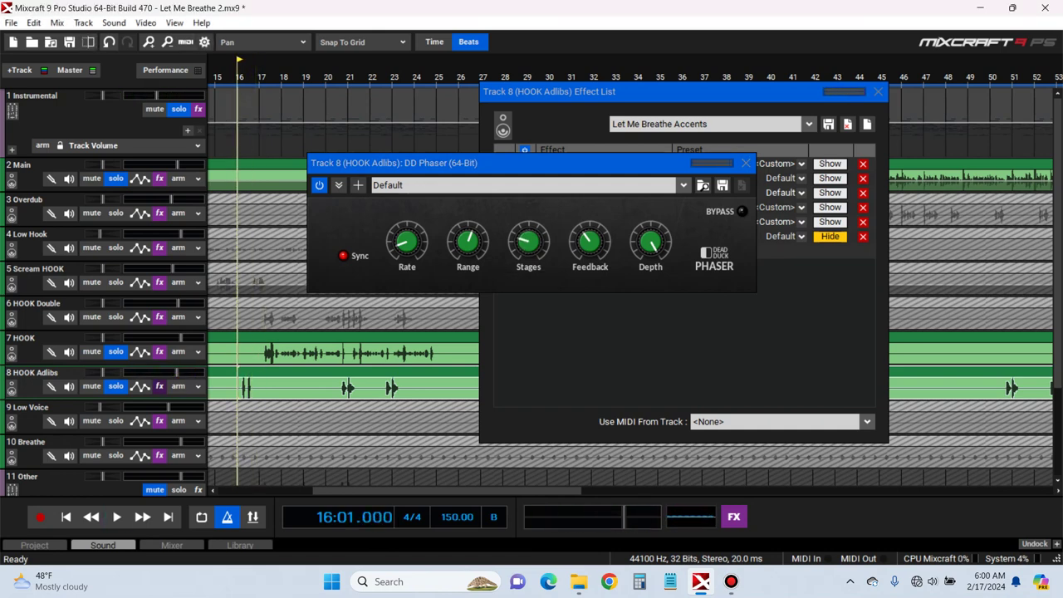
key(space)
drag(529, 241, 528, 229)
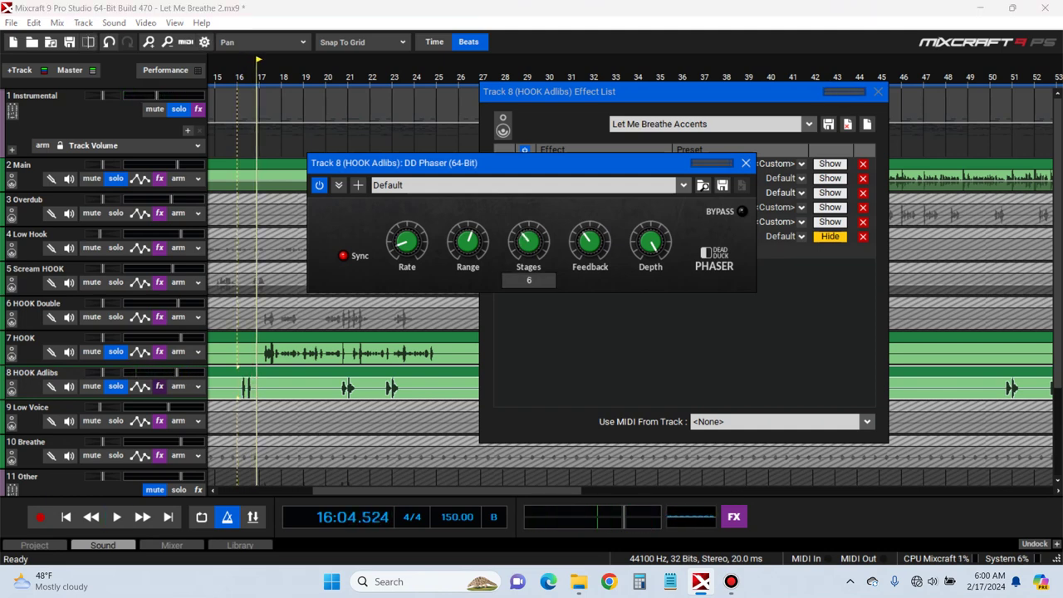
key(space)
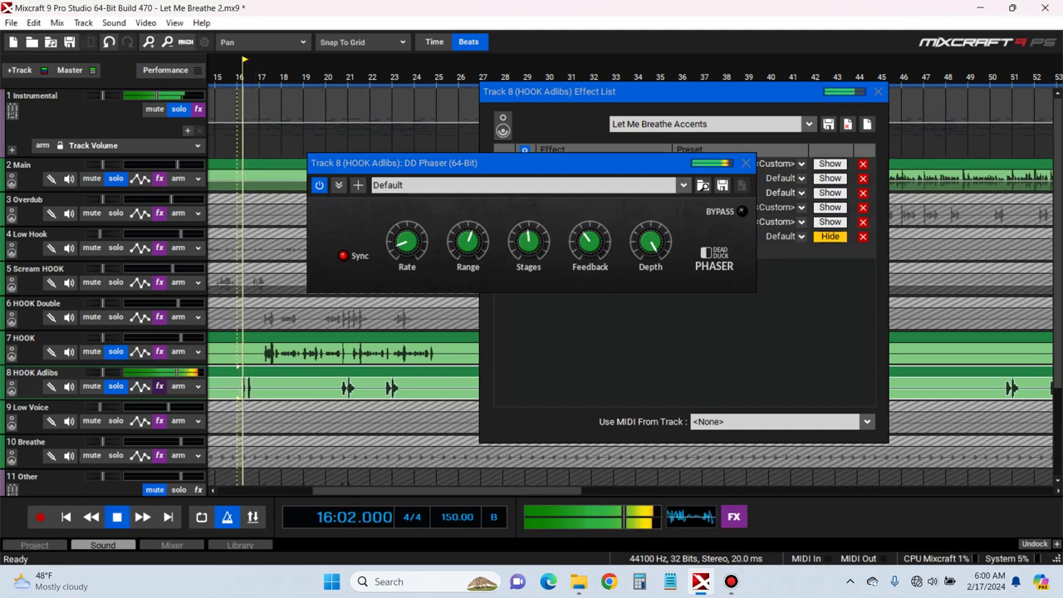
key(space)
scroll(528, 241, down, 1)
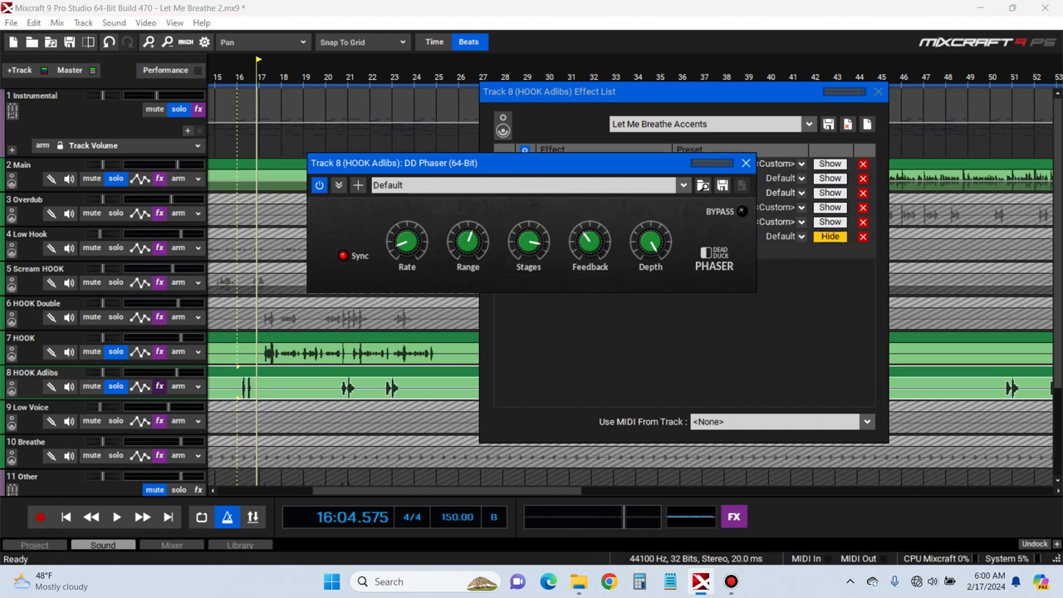
key(space)
key(space)
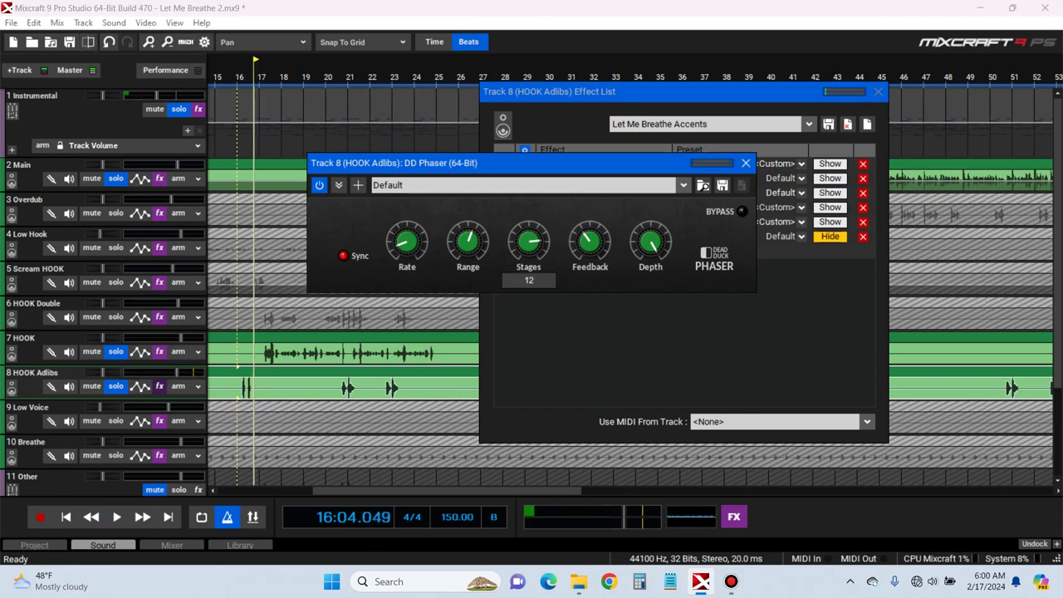
Bring the DD Phaser Stages back down to just below the midpoint while replaying the adlibs
key(space)
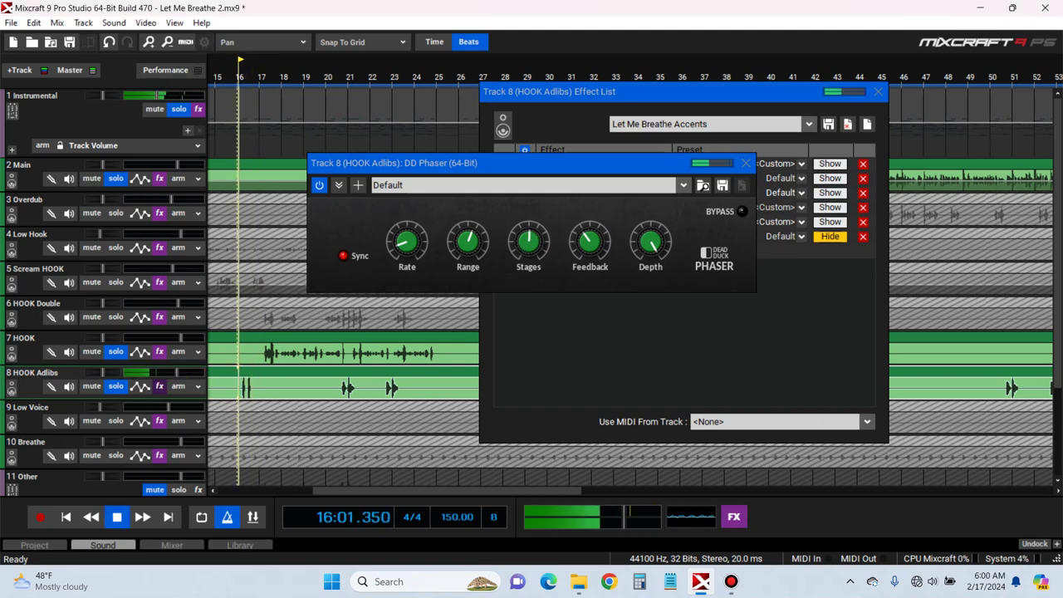
key(space)
drag(529, 242, 529, 254)
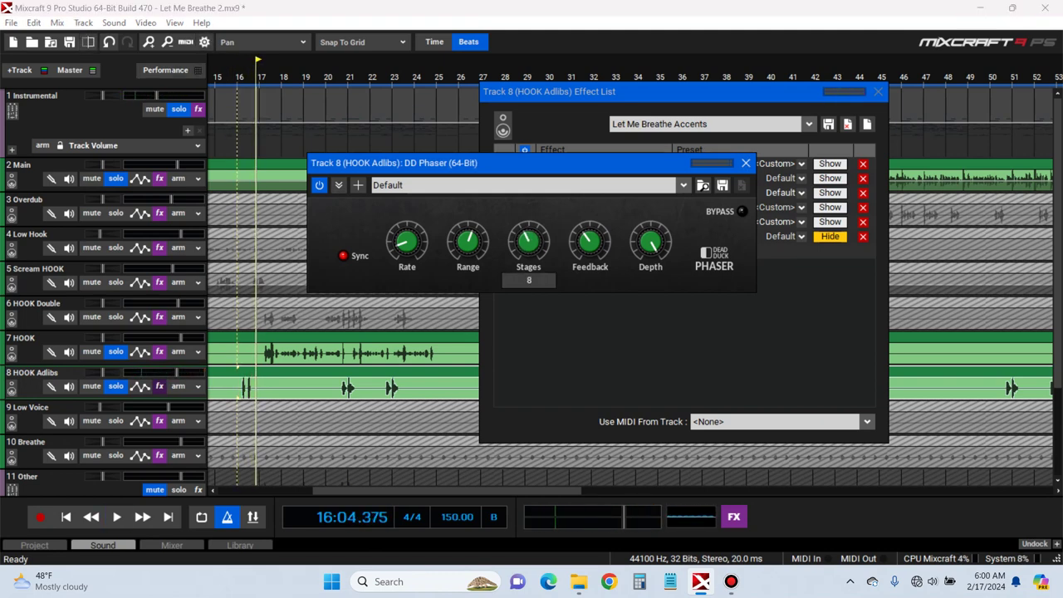
key(space)
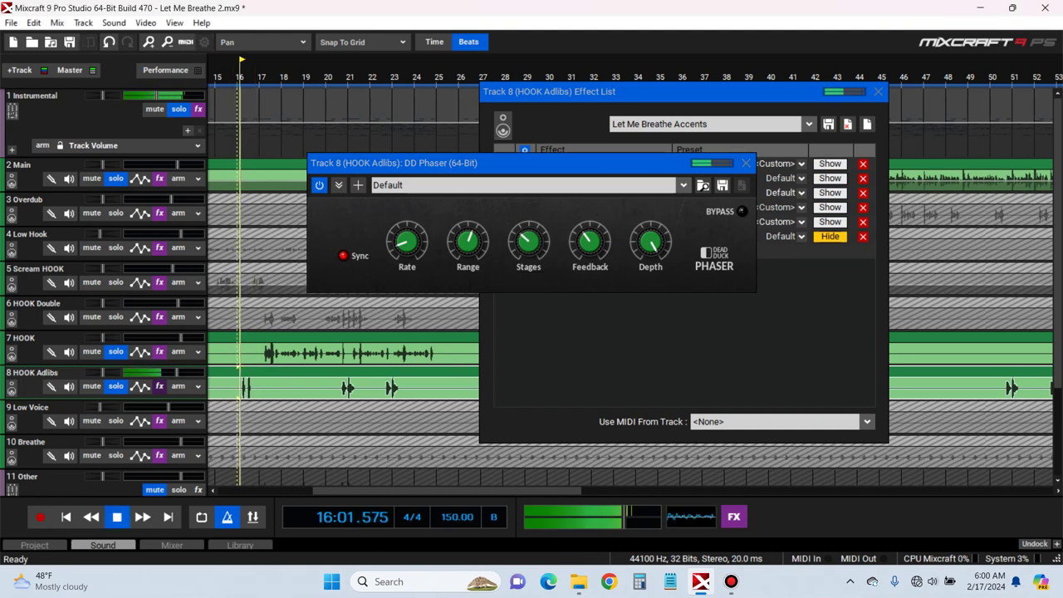
key(space)
drag(529, 242, 529, 239)
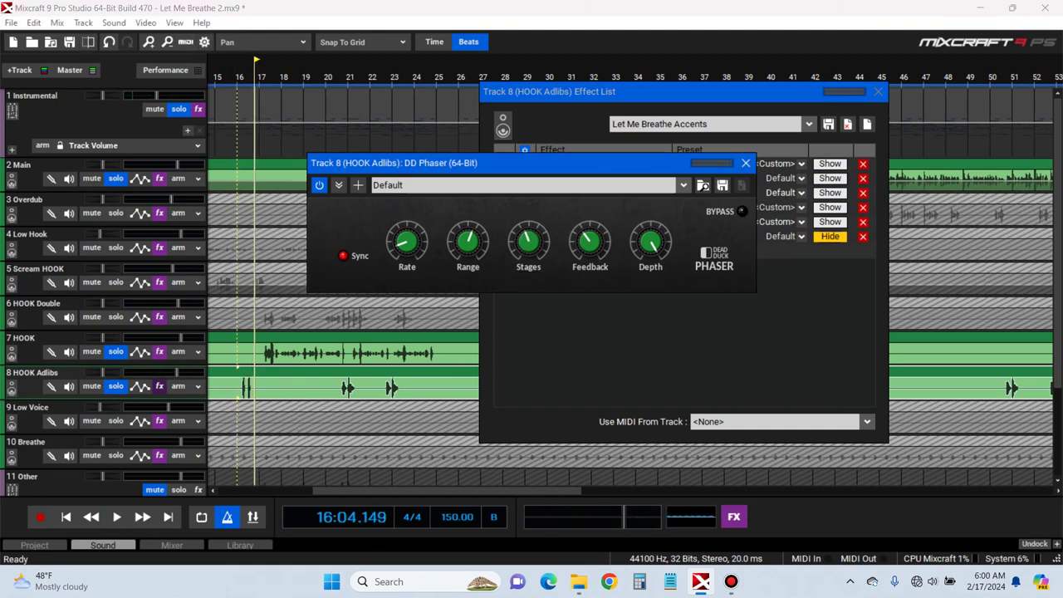
key(space)
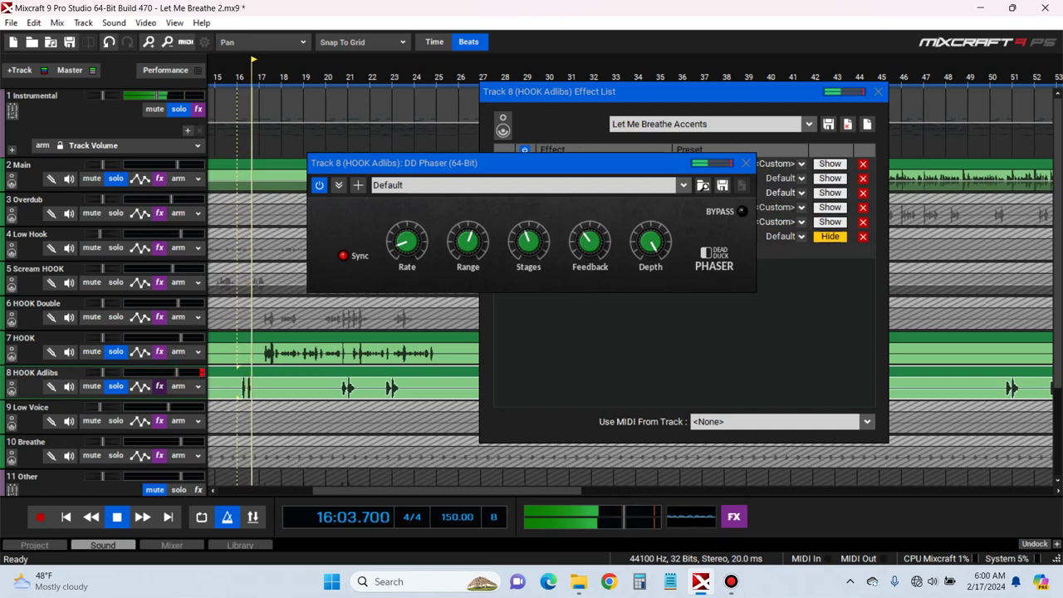
Lower the DD Phaser Depth to about a quarter of its range and replay the adlibs from bar 16
key(space)
drag(650, 242, 651, 245)
key(space)
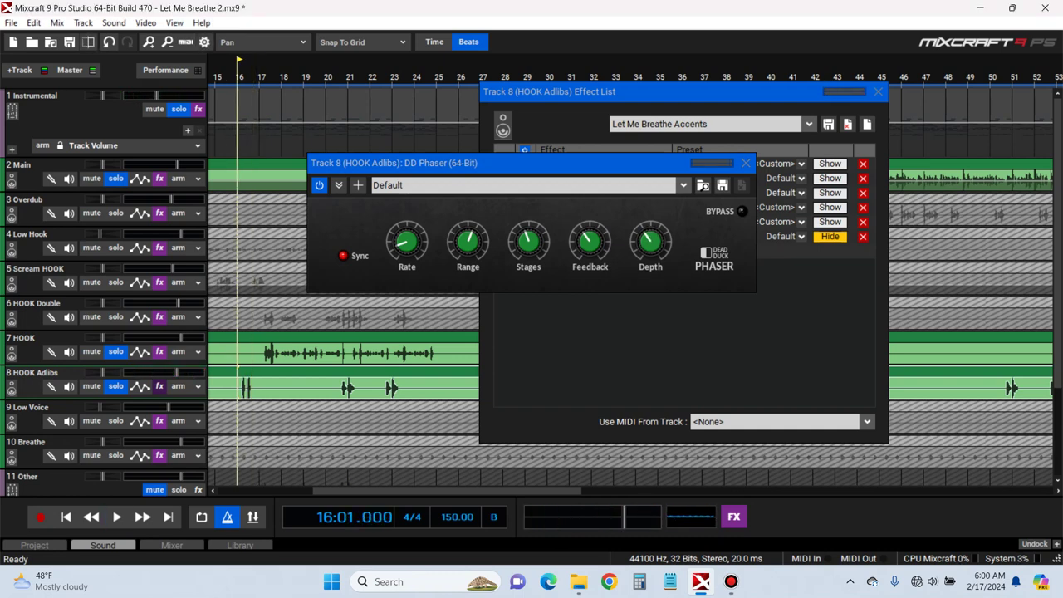
drag(651, 242, 650, 276)
key(space)
key(space)
key(space)
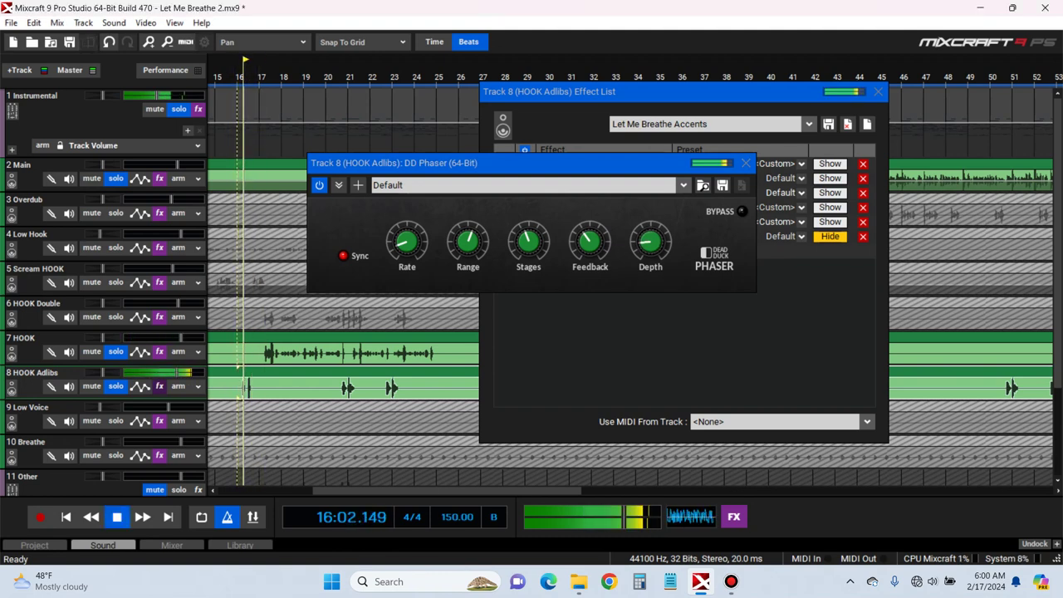
Lower the DD Phaser Depth to about 13% and replay the adlibs from bar 16
key(space)
drag(651, 242, 651, 253)
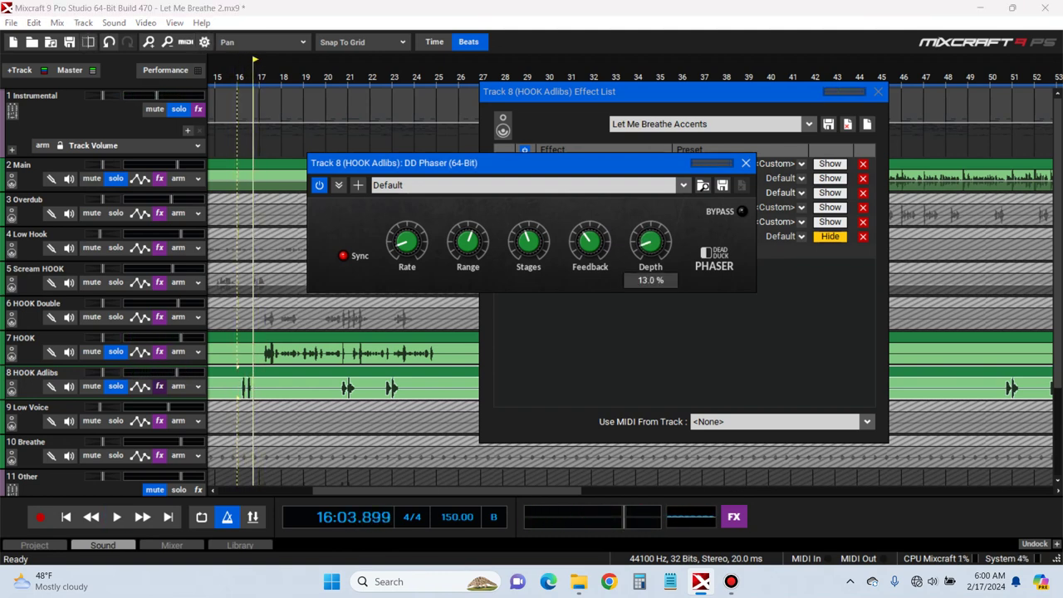
key(space)
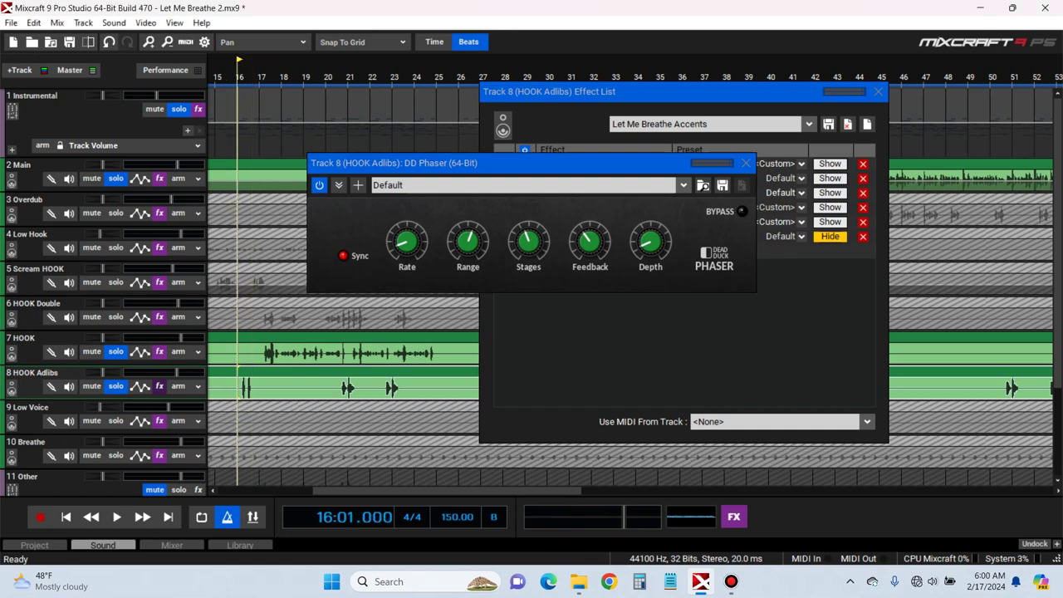
key(space)
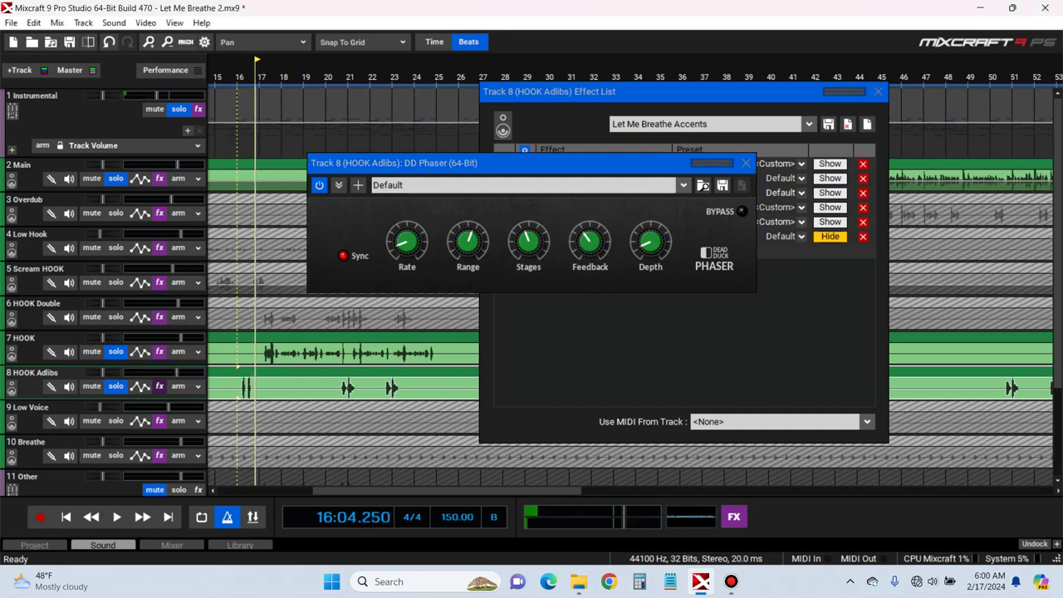
Save the DD Phaser settings as a preset named "Thin" and close the phaser window
click(722, 185)
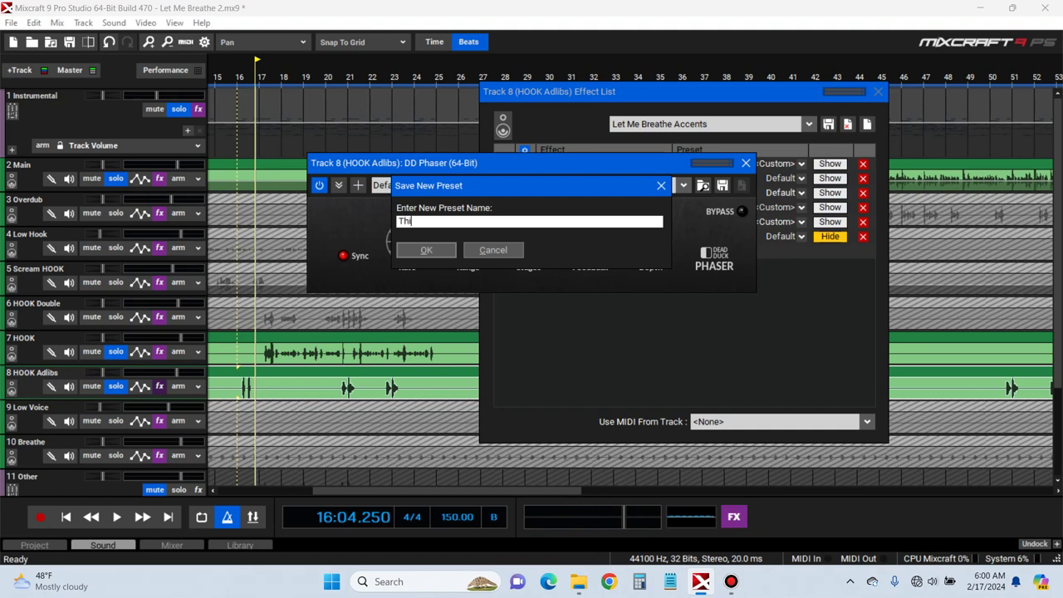
text(Thin)
key(Return)
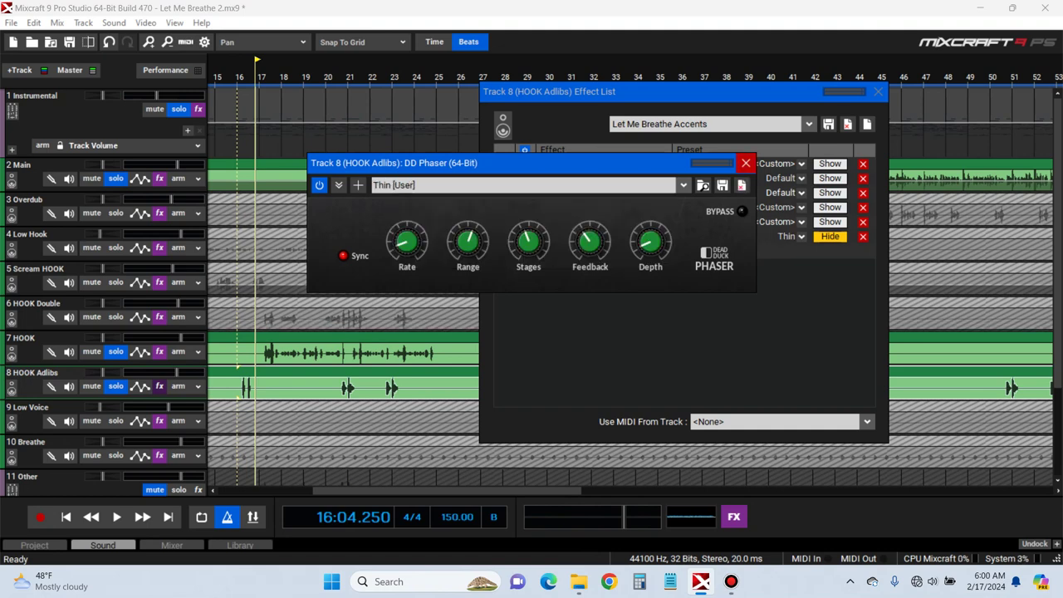
click(745, 163)
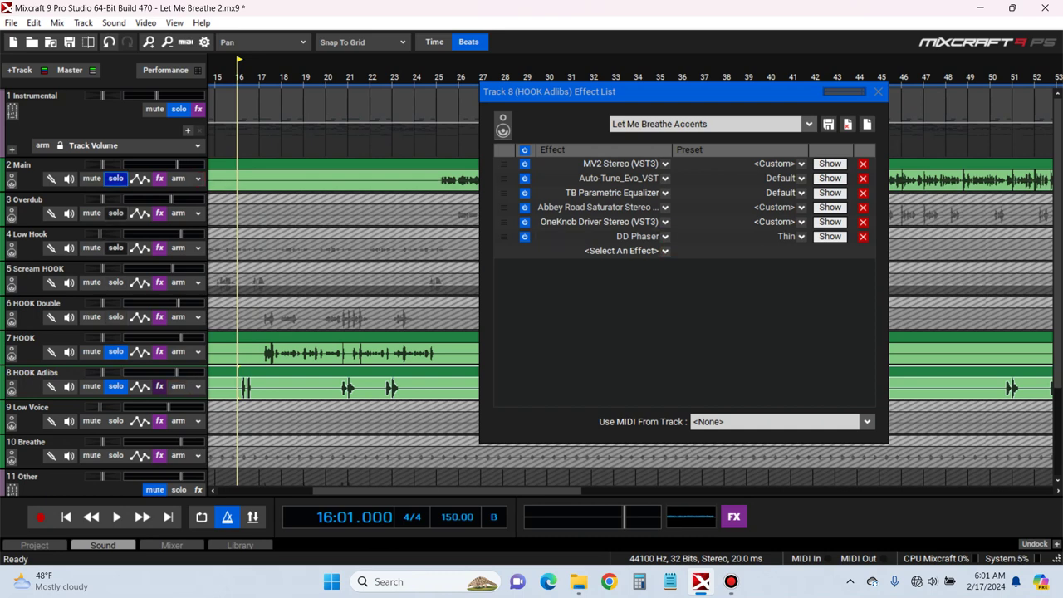
Compare the adlibs from bar 16 without the instrumental, with DD Phaser switched off and then back on
key(space)
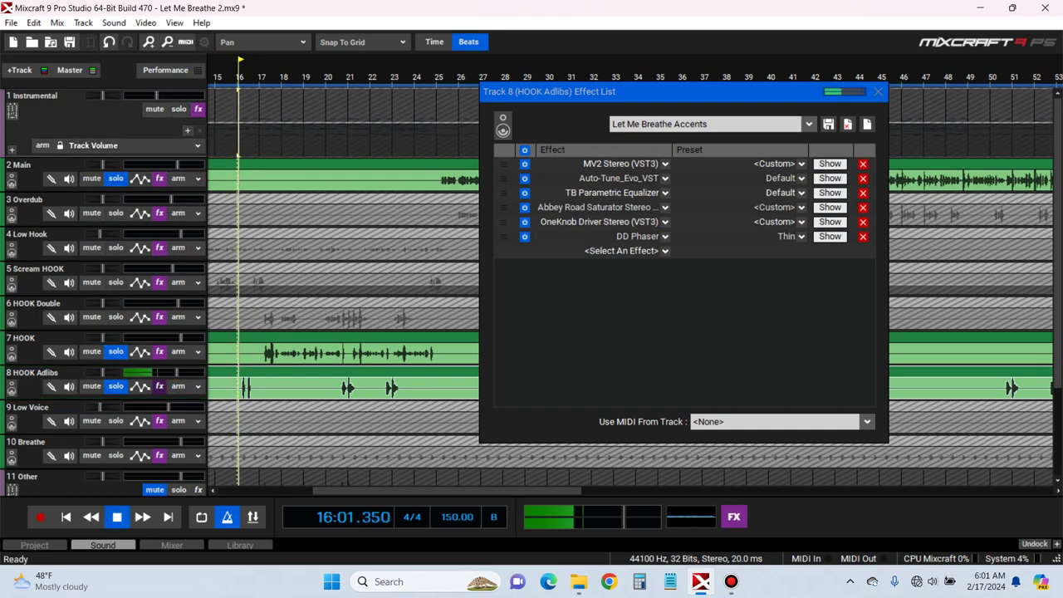
key(space)
click(525, 236)
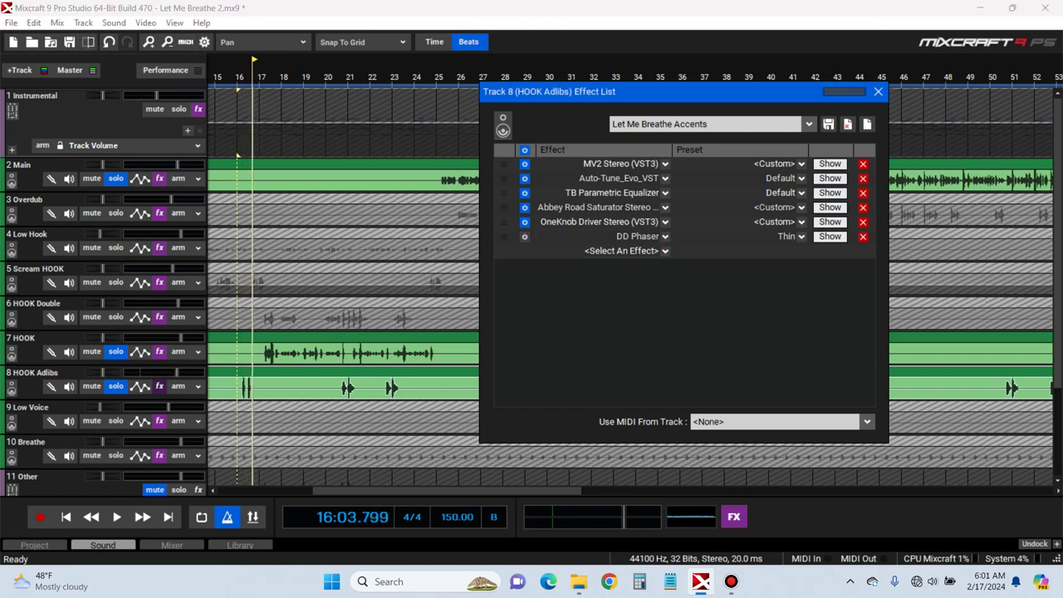
key(space)
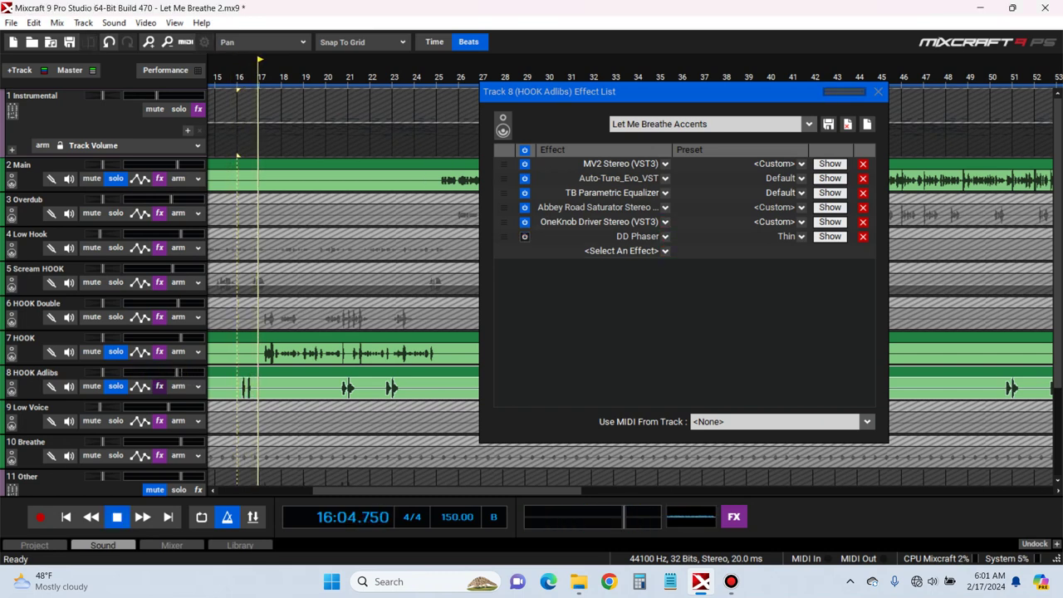
click(524, 236)
key(space)
key(space)
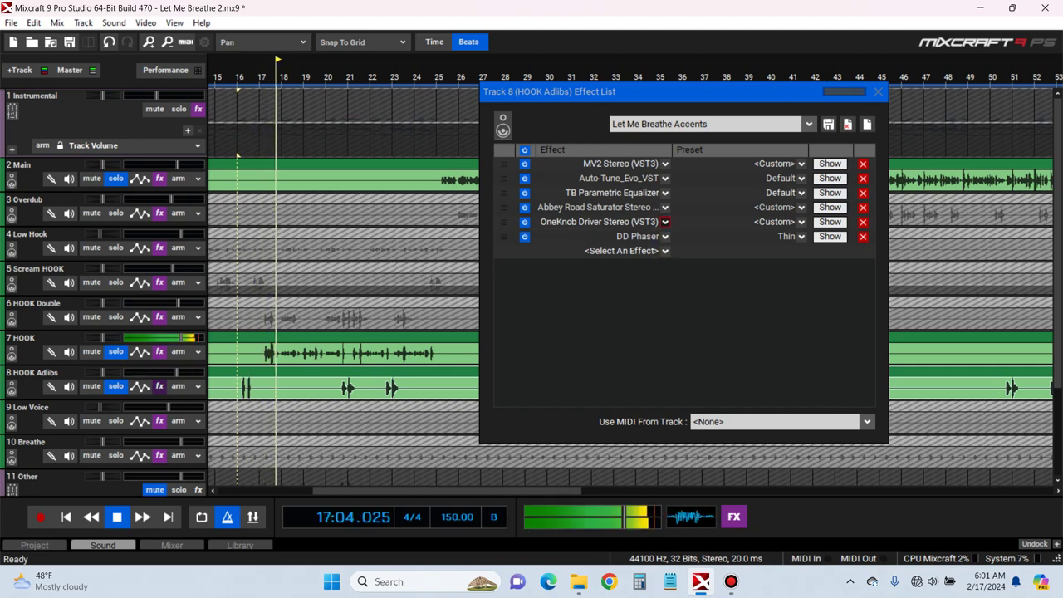
key(space)
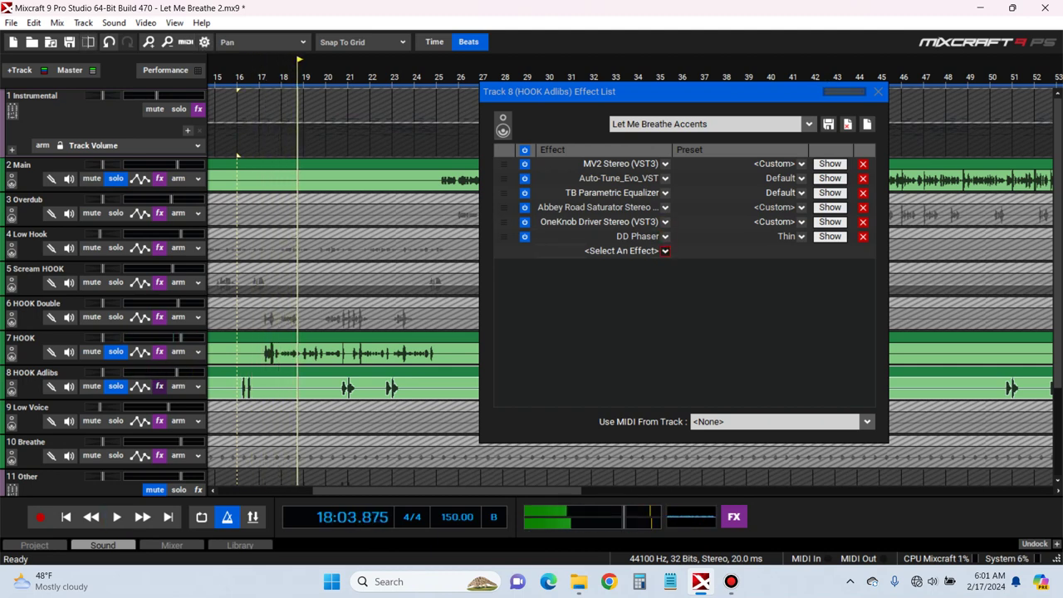
Add the DD AutoPan effect at the end of the HOOK Adlibs effect chain
click(665, 250)
text(dd au)
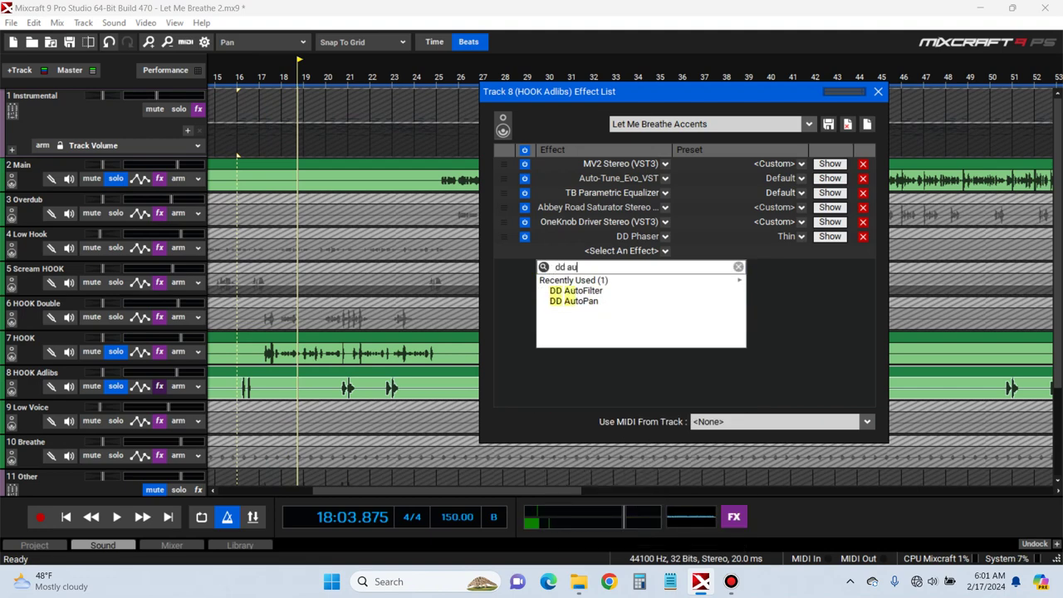
key(Down)
key(Down)
key(Return)
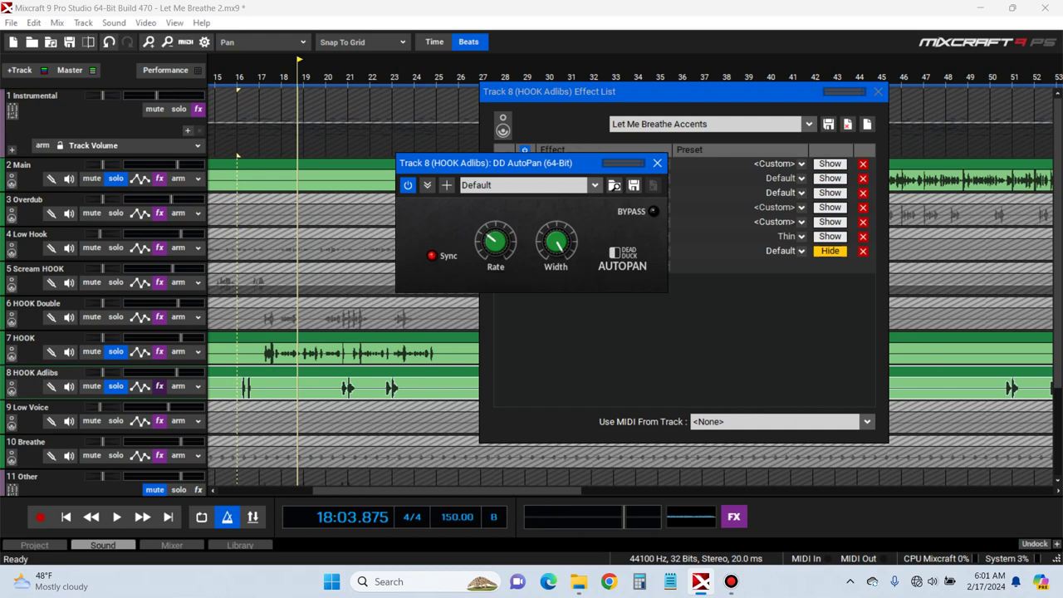
Raise the DD AutoPan Rate to just below its midpoint and replay the adlibs from bars 16 and 20
key(space)
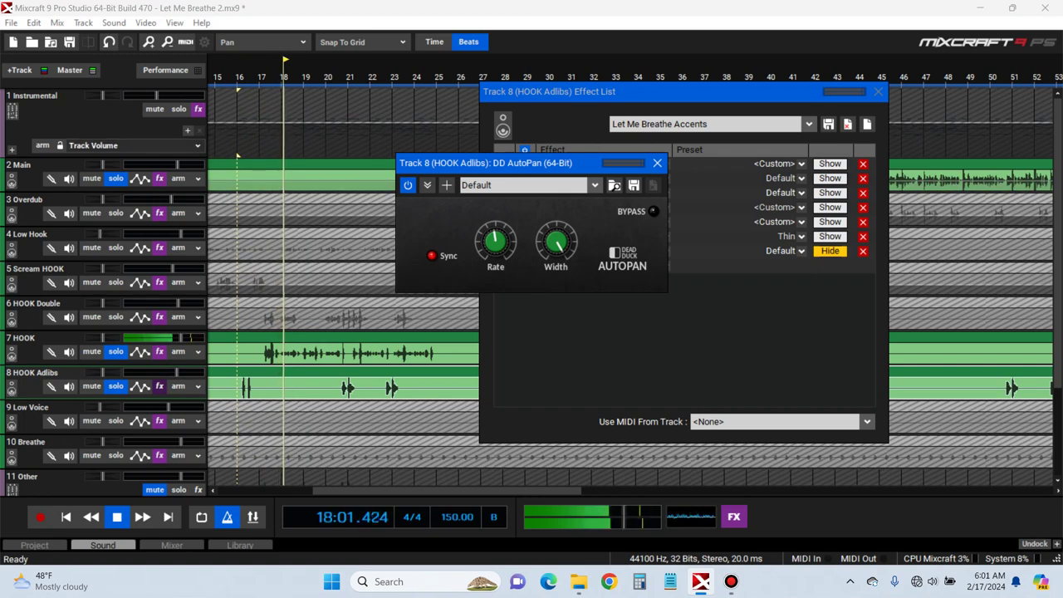
key(space)
key(space)
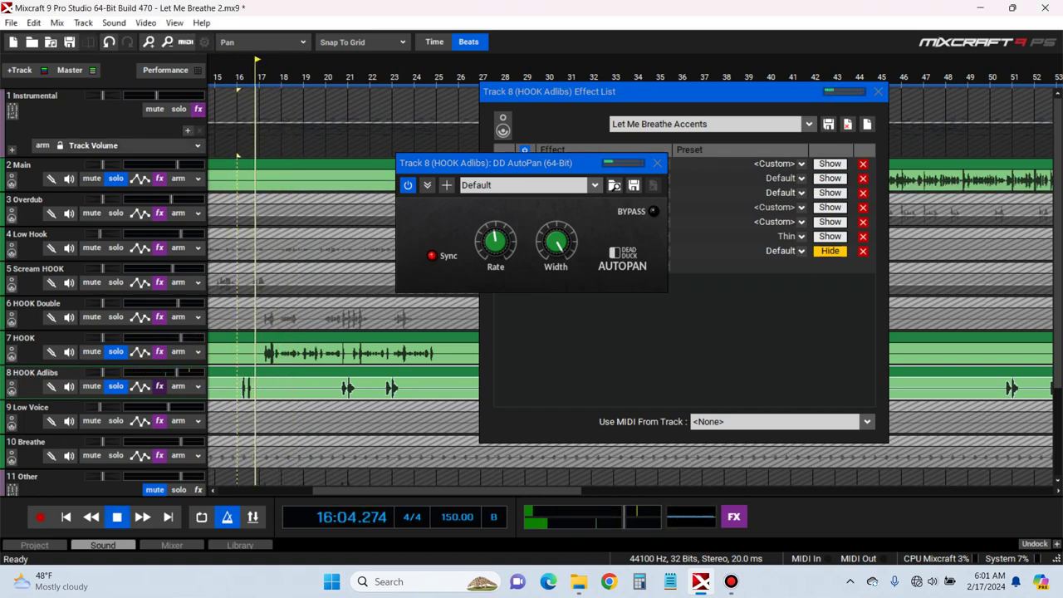
click(327, 76)
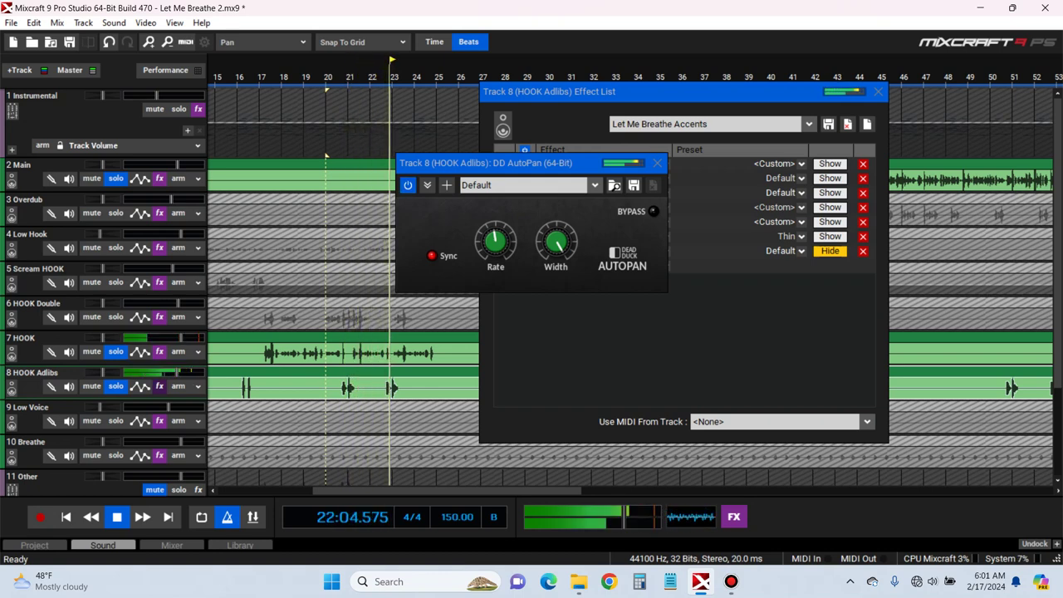
key(space)
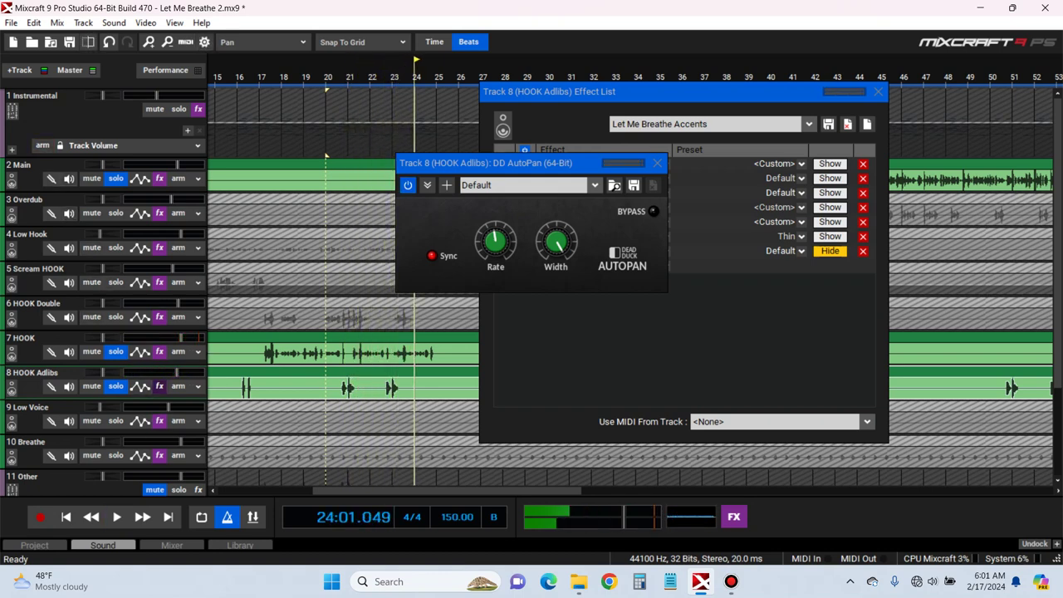
Solo the Instrumental again and reduce the DD AutoPan Width to 90.5%, replaying from bar 16 before closing the effect windows
click(178, 110)
key(space)
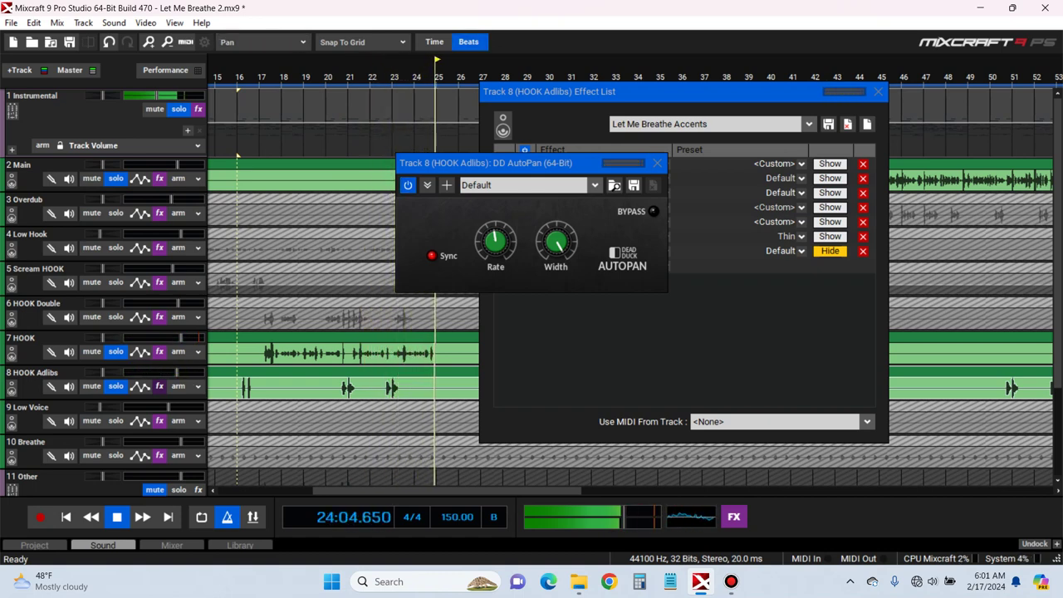
drag(557, 242, 556, 250)
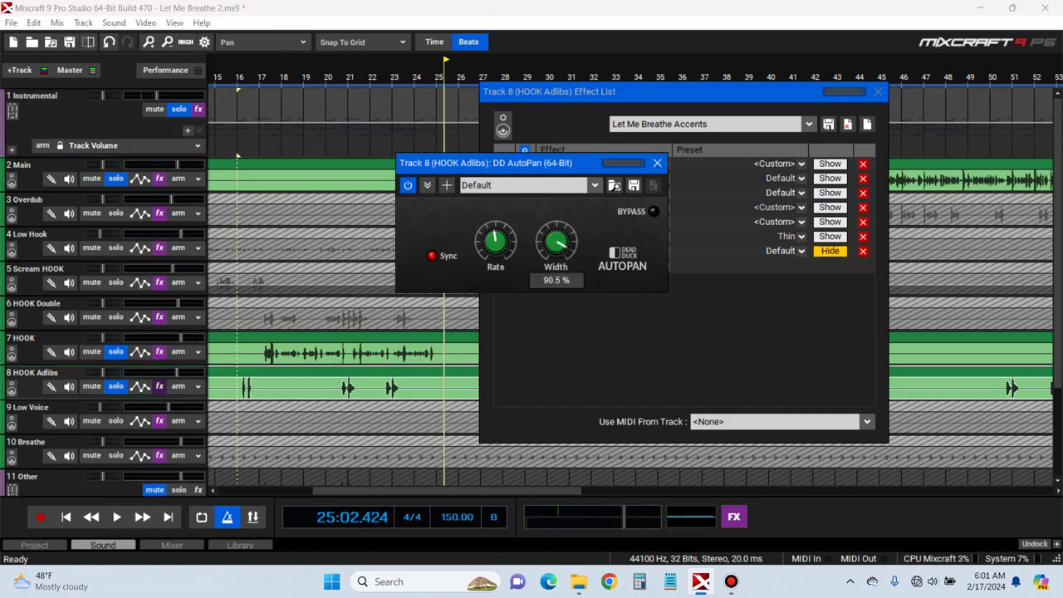
key(space)
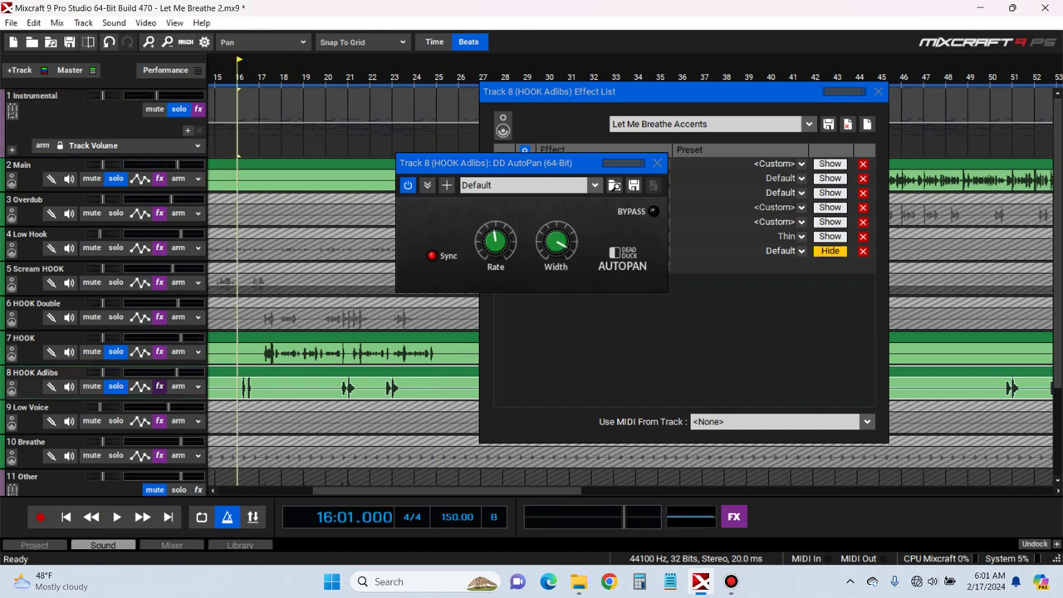
key(space)
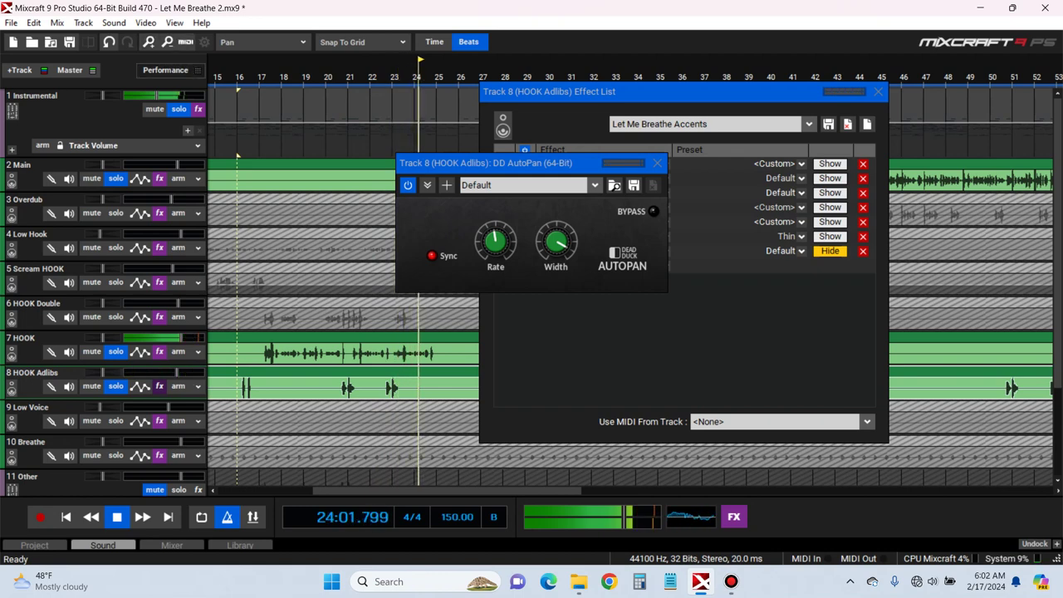
key(space)
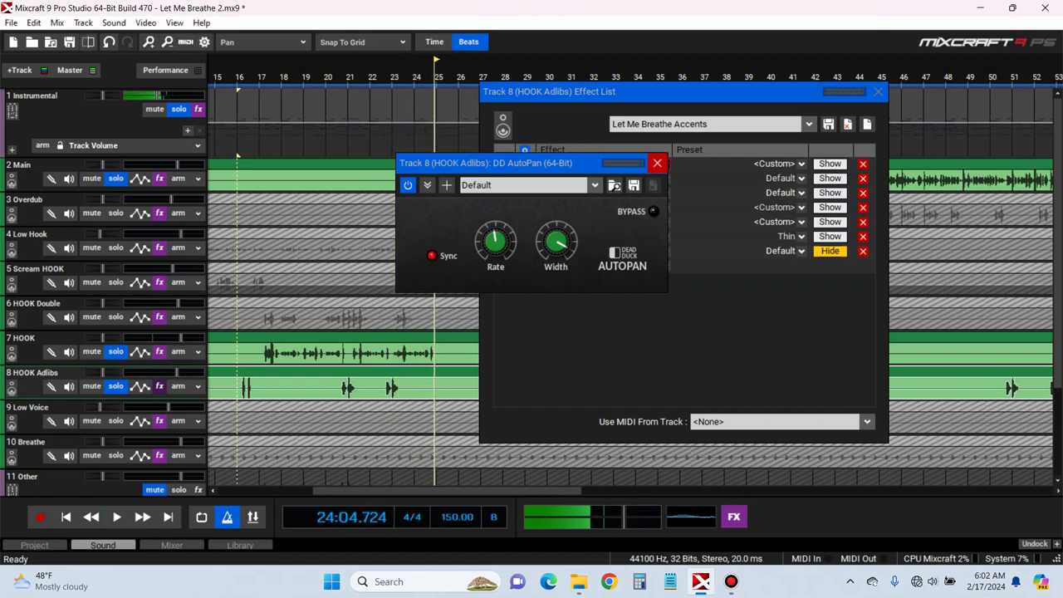
click(657, 164)
click(877, 91)
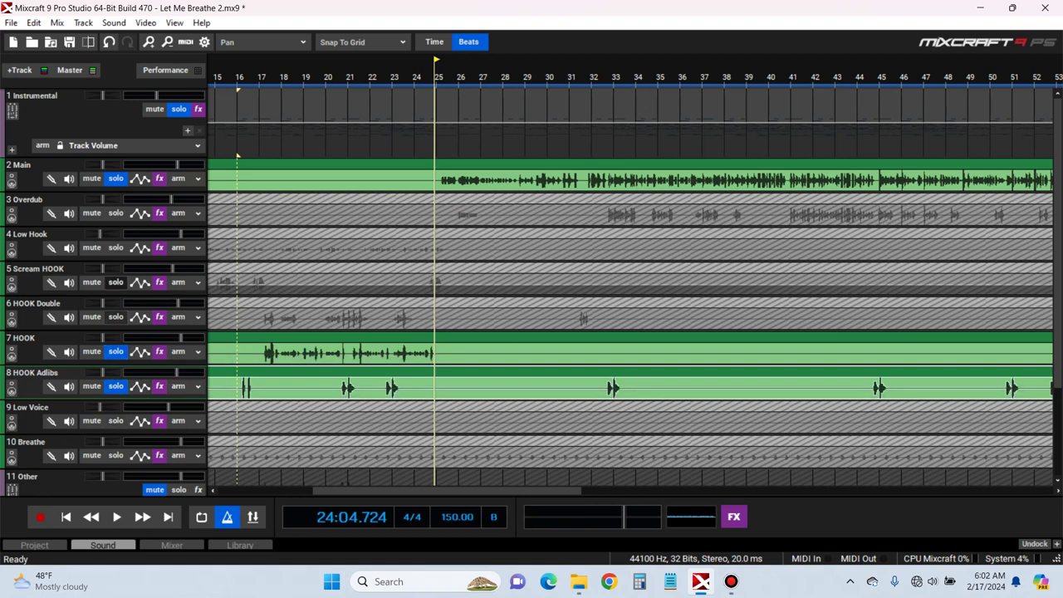
Solo the Scream HOOK track and play the song from bar 9
click(116, 282)
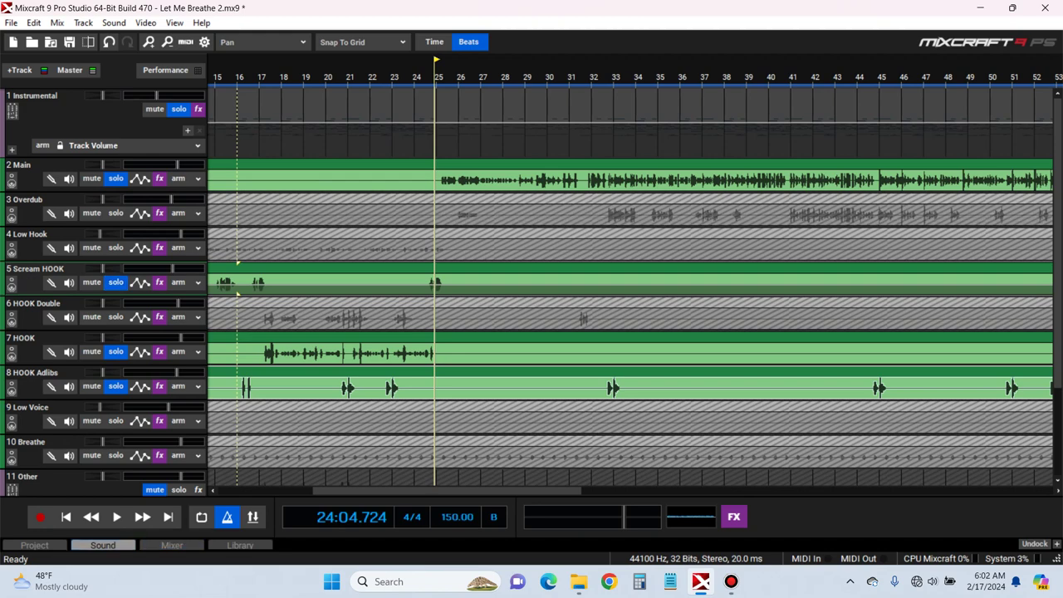
drag(428, 491, 331, 491)
click(384, 77)
key(space)
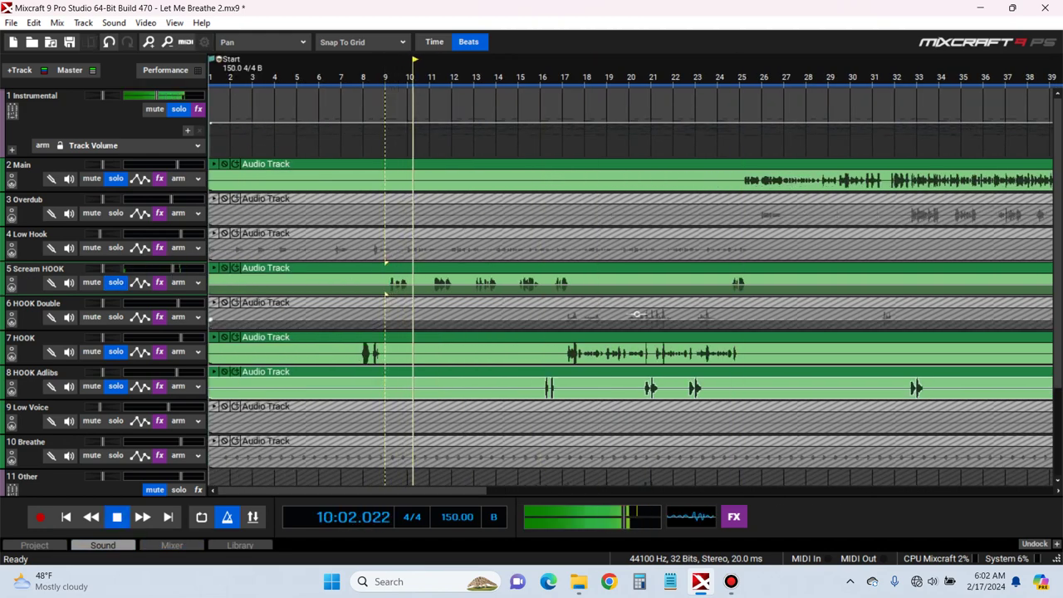
Add Auto-Tune_Evo_VST after the DD Compressor in the Scream HOOK effect list
click(159, 282)
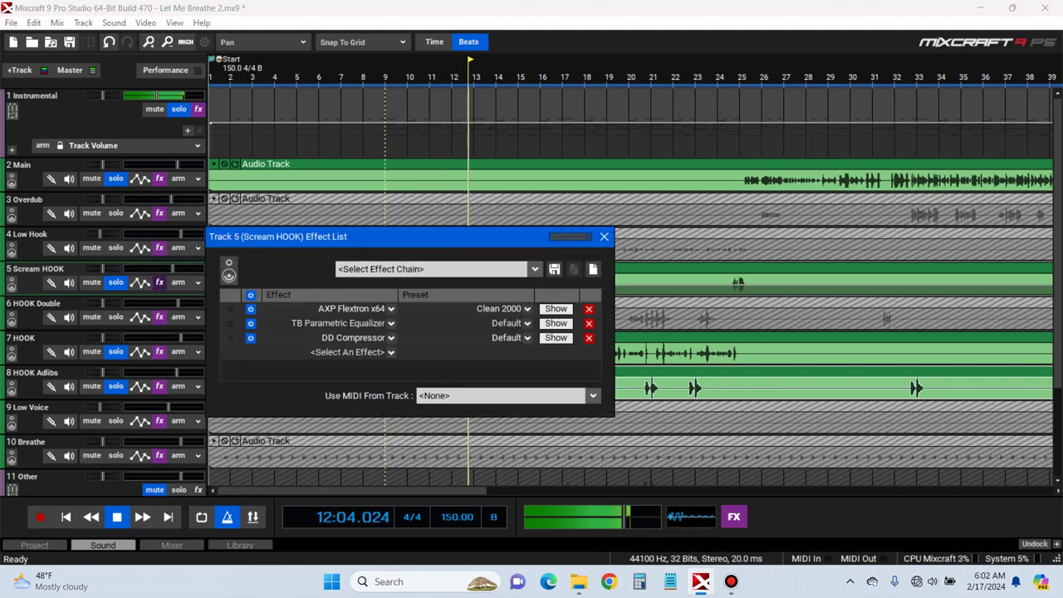
key(space)
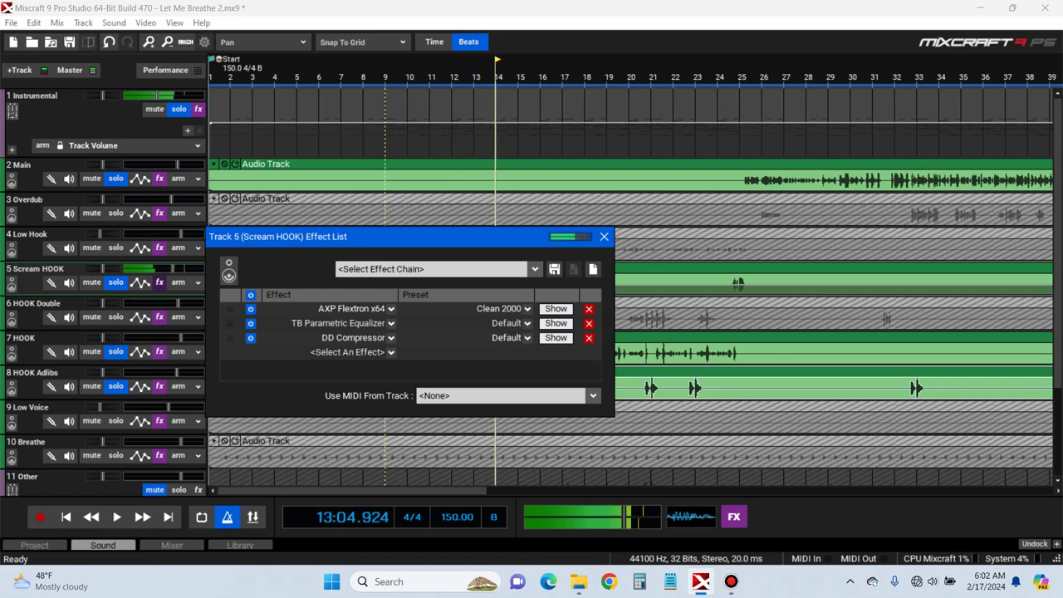
click(391, 352)
scroll(361, 496, down, 2)
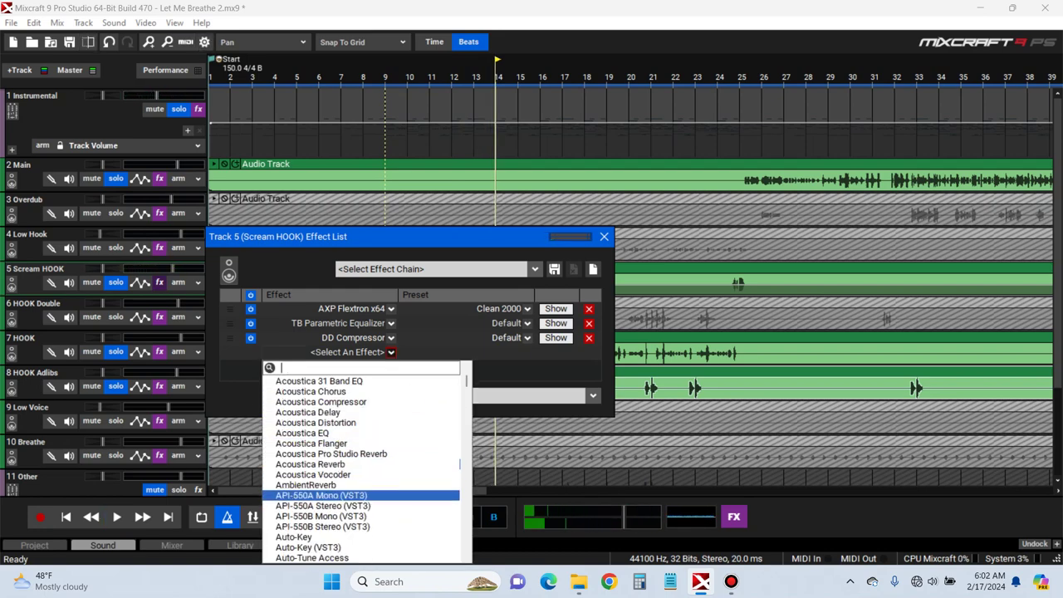
scroll(362, 502, down, 2)
click(316, 536)
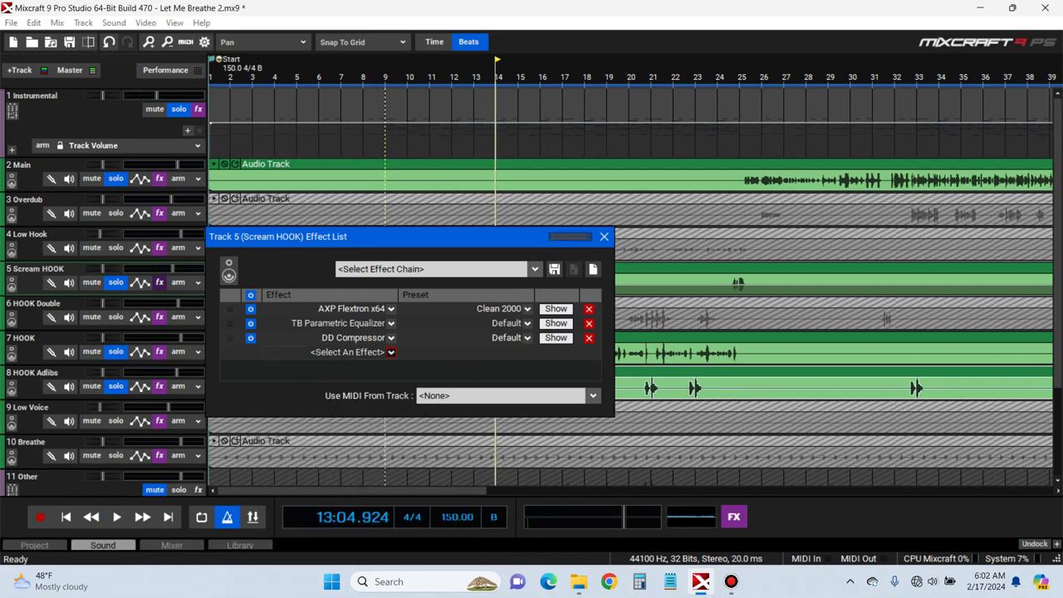
Set Auto-Tune Evo to F Minor, Low Male input, Retune Speed 0 and Humanize 100 with Formant on, and close the effect windows
click(431, 73)
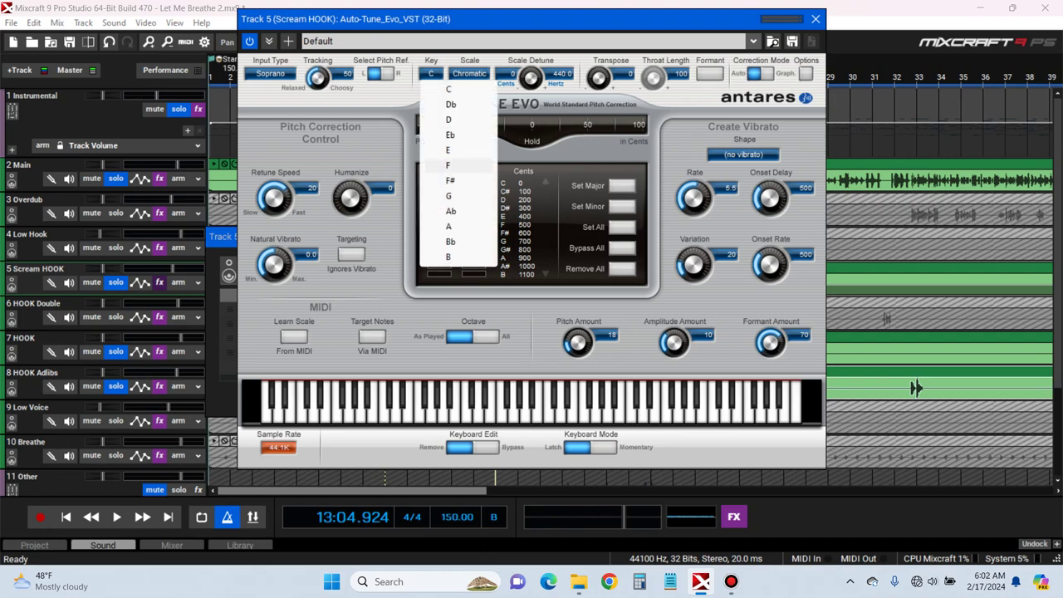
click(440, 166)
click(469, 73)
click(486, 104)
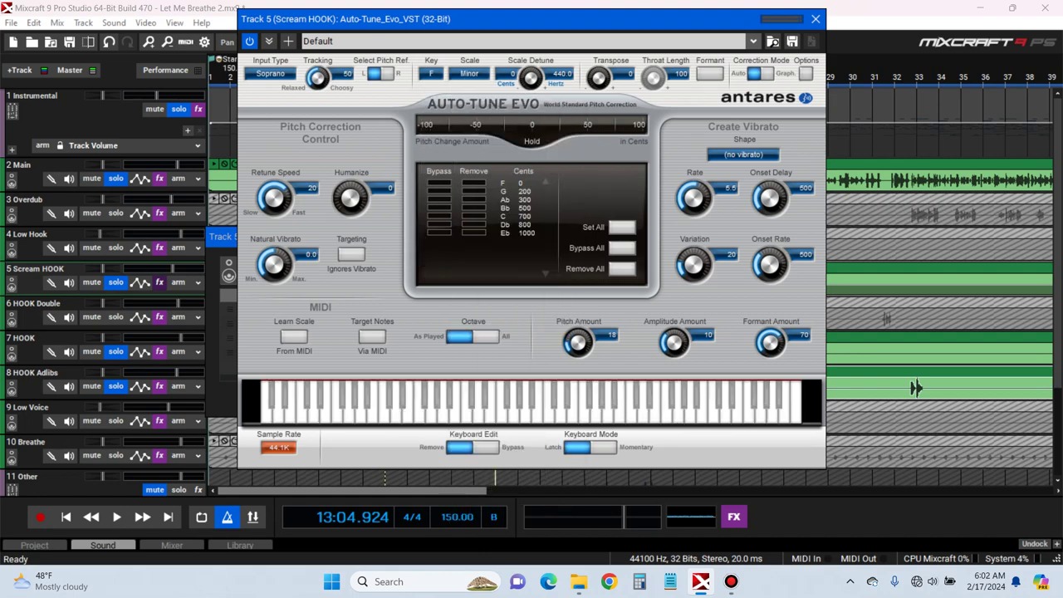
click(270, 73)
click(270, 116)
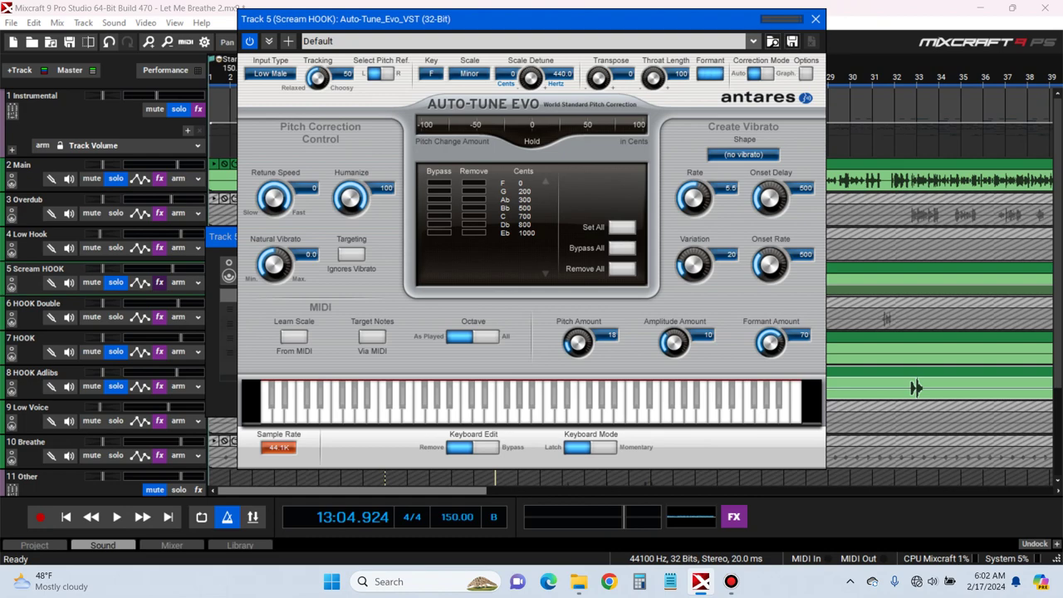
click(815, 18)
click(603, 236)
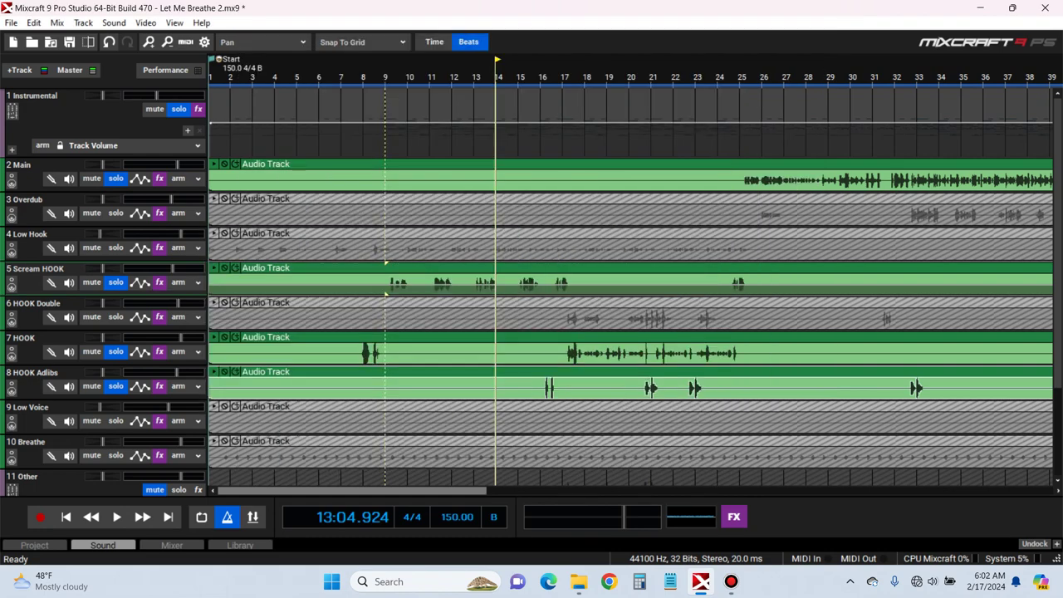
Play the song from bar 9 and open the Scream HOOK track's effect list
key(space)
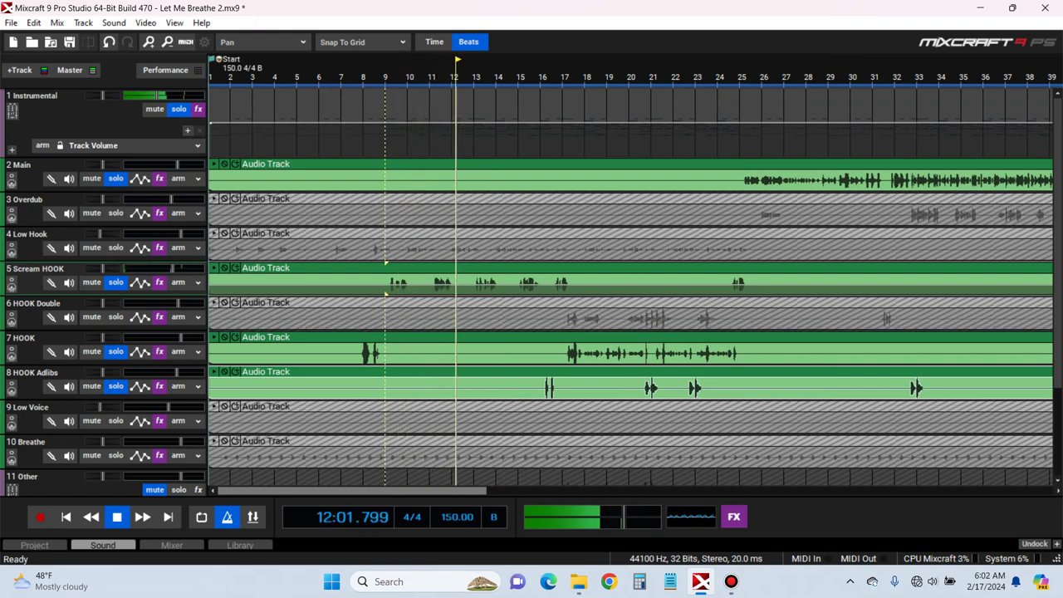
key(space)
click(160, 283)
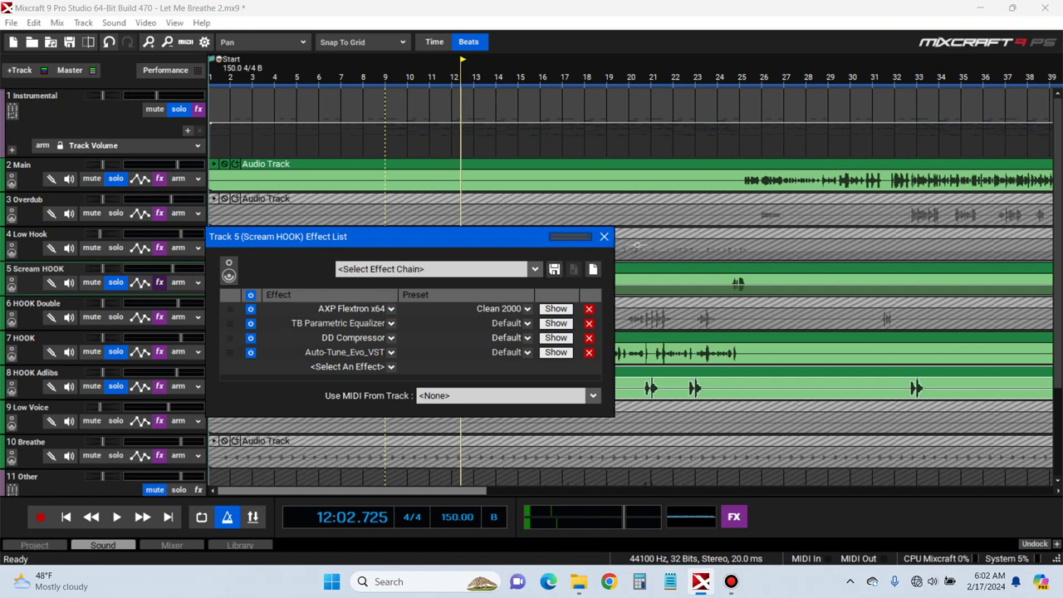
scroll(631, 291, down, 3)
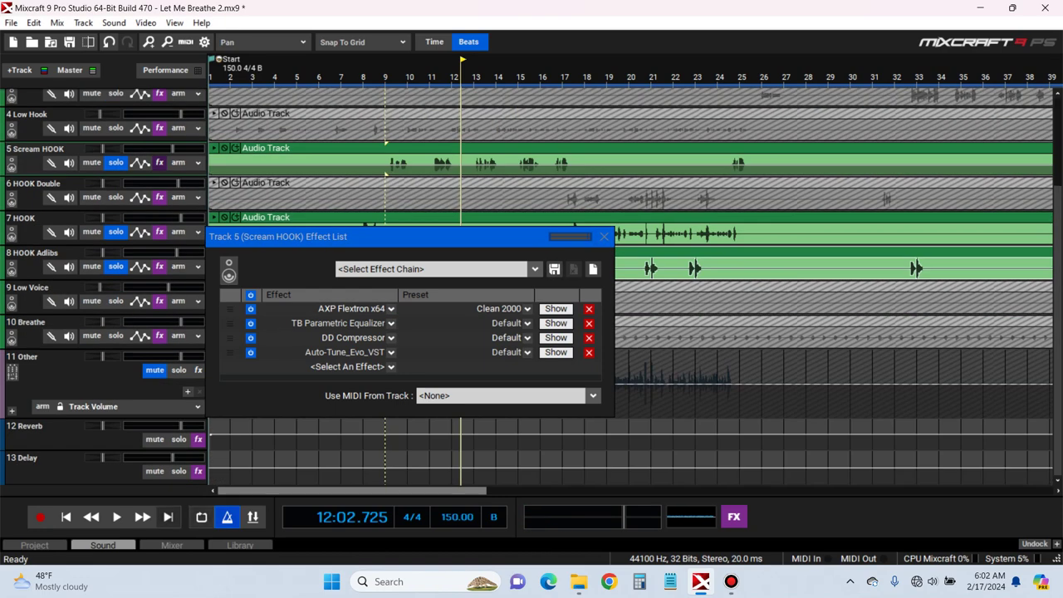
scroll(631, 291, up, 3)
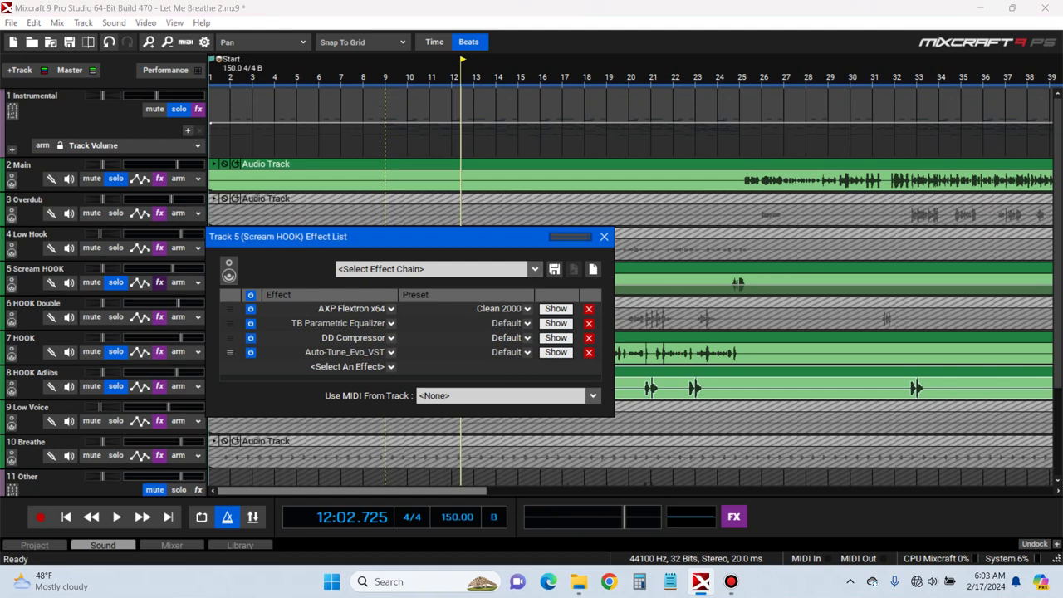
drag(498, 237, 781, 176)
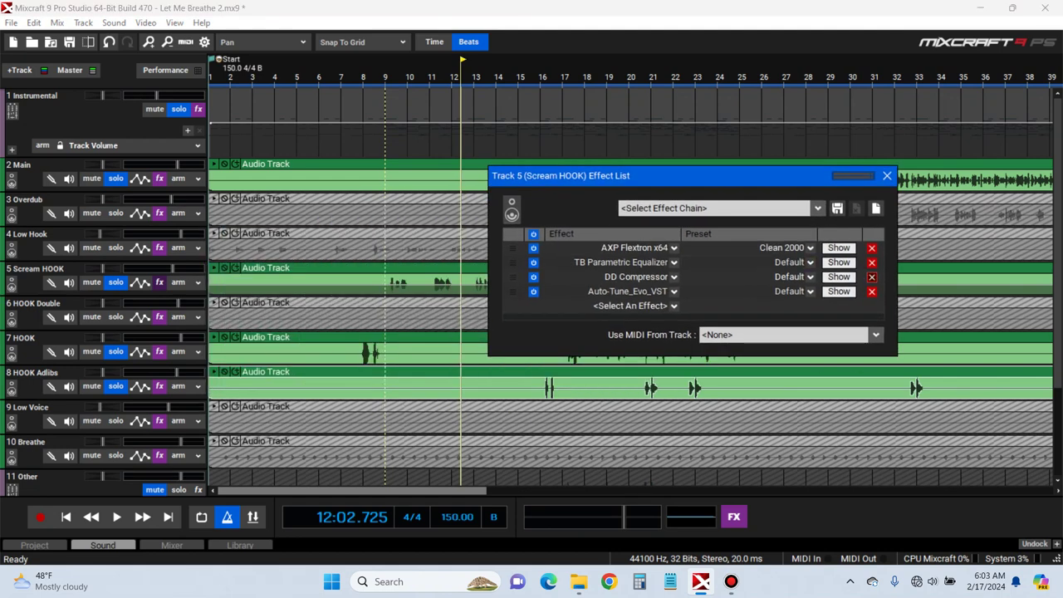
Undo a trial removal of the DD Compressor, and inspect the compressor and TB Parametric Equalizer settings during playback from bar 10
click(871, 276)
key(ctrl+z)
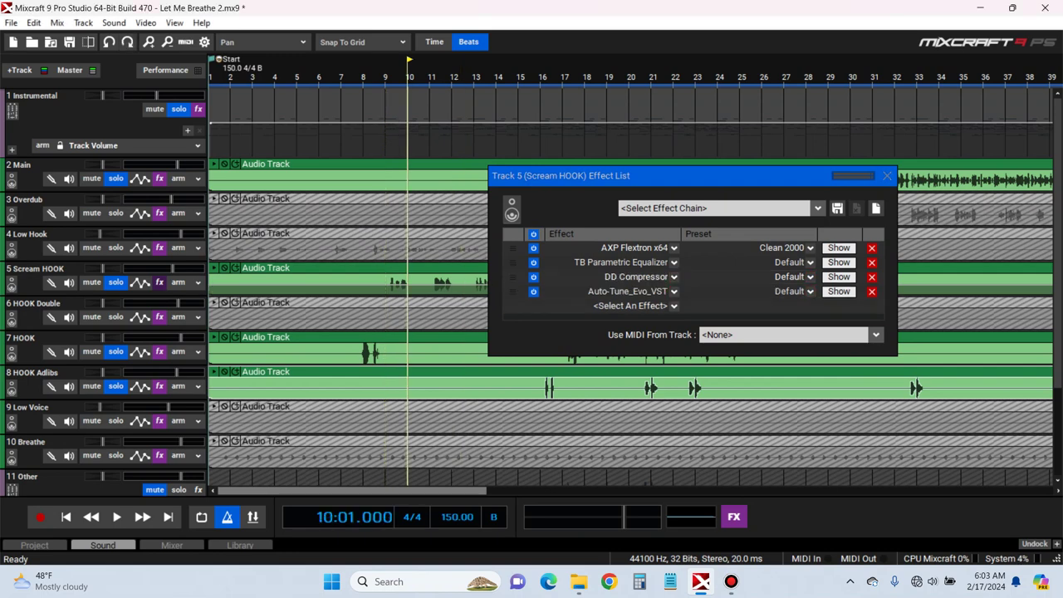
click(838, 277)
key(space)
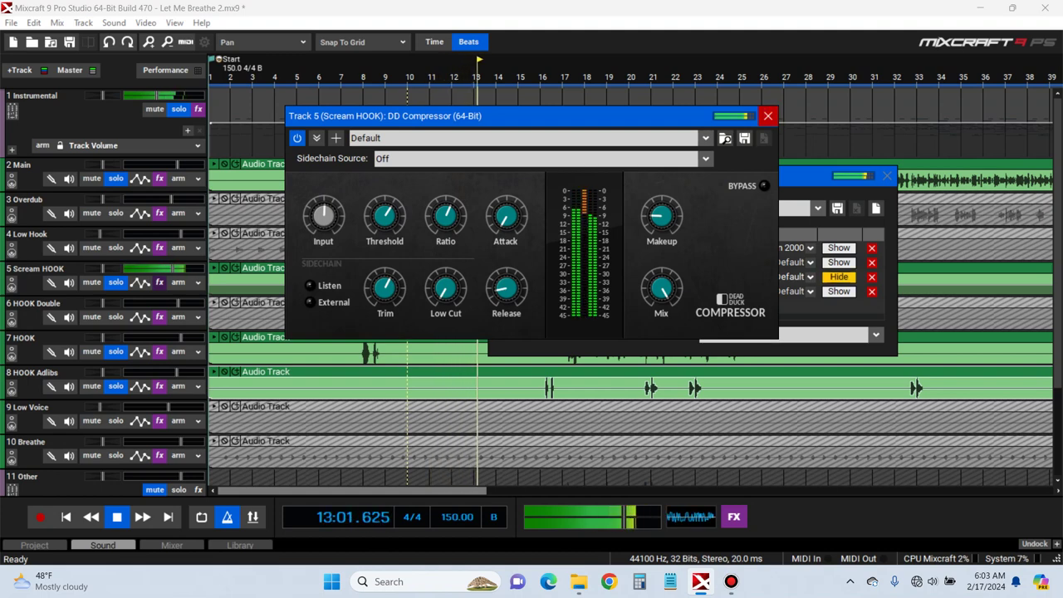
click(768, 116)
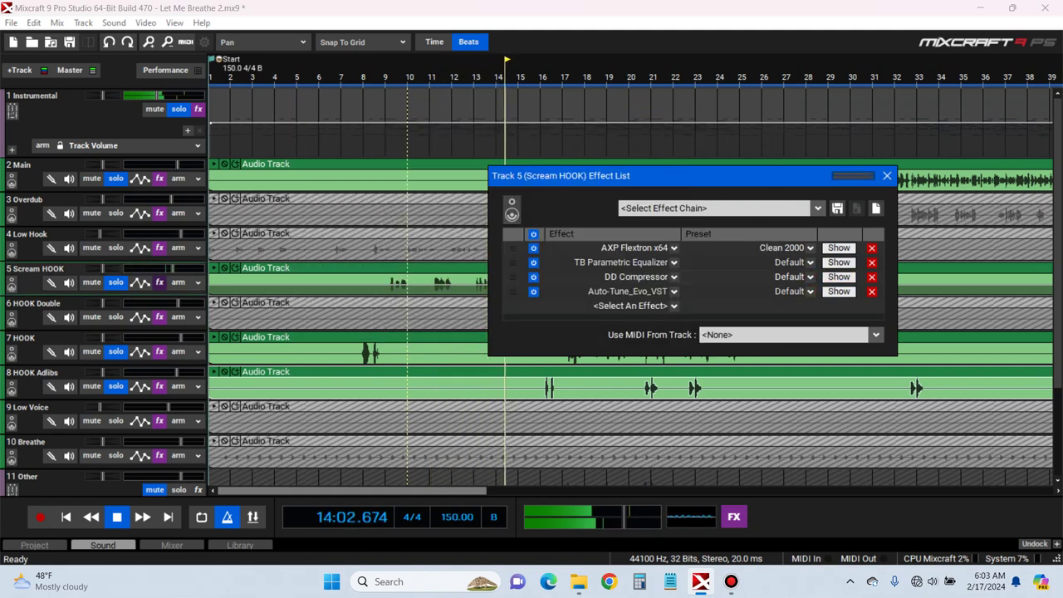
click(838, 261)
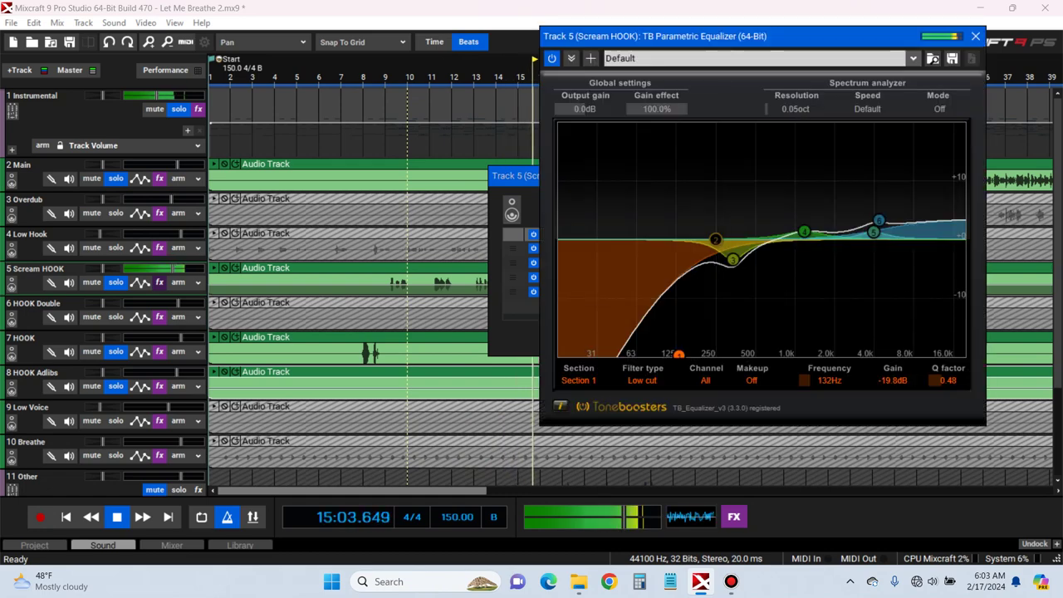
click(975, 36)
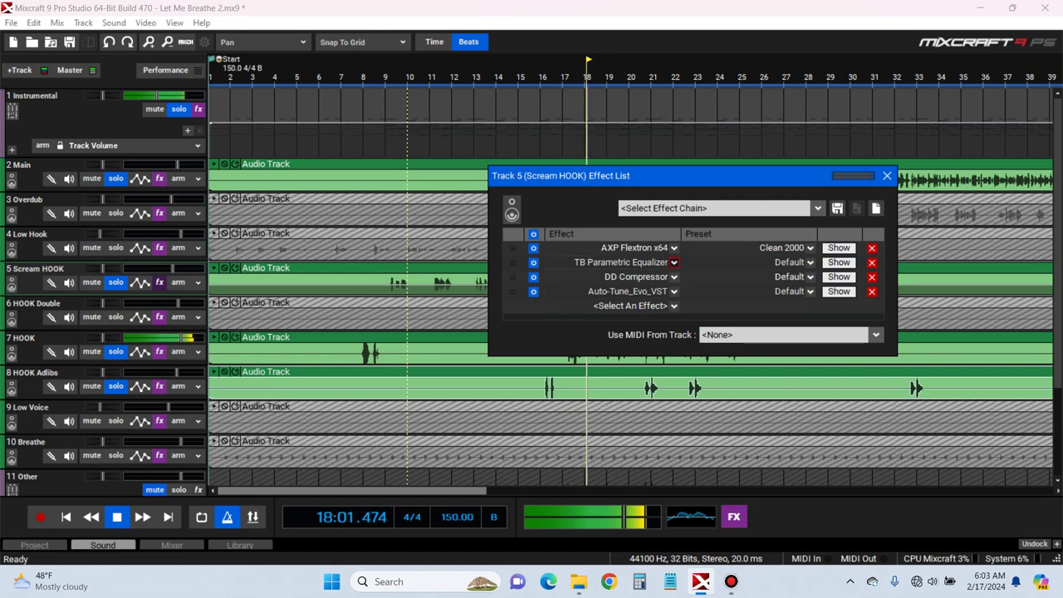
key(space)
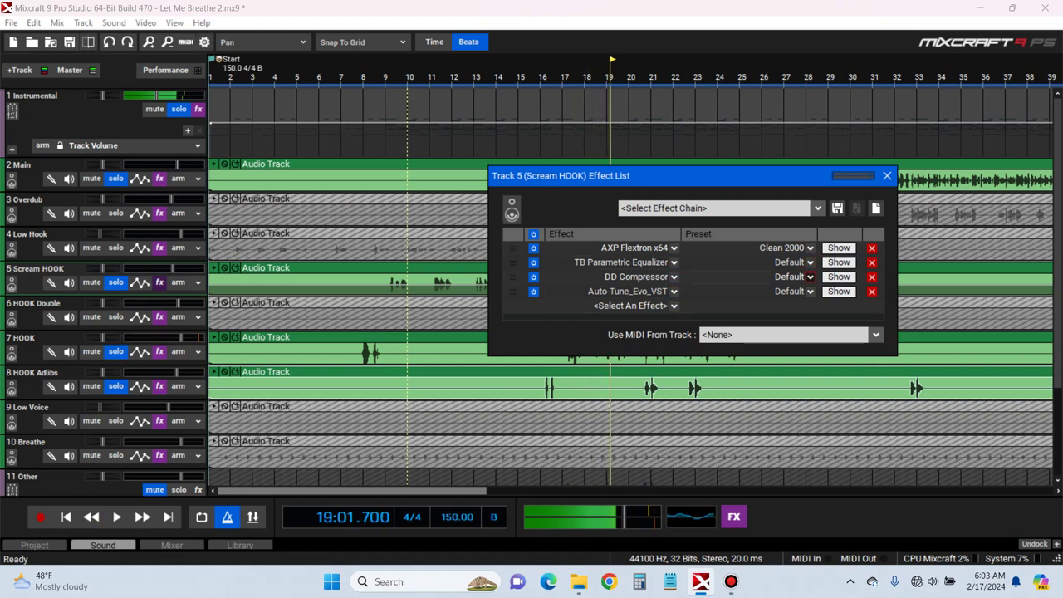
Remove the DD Compressor and TB Parametric Equalizer from the Scream HOOK effect list and add MV2 Stereo (VST3) after Auto-Tune Evo
click(871, 277)
click(871, 262)
click(673, 277)
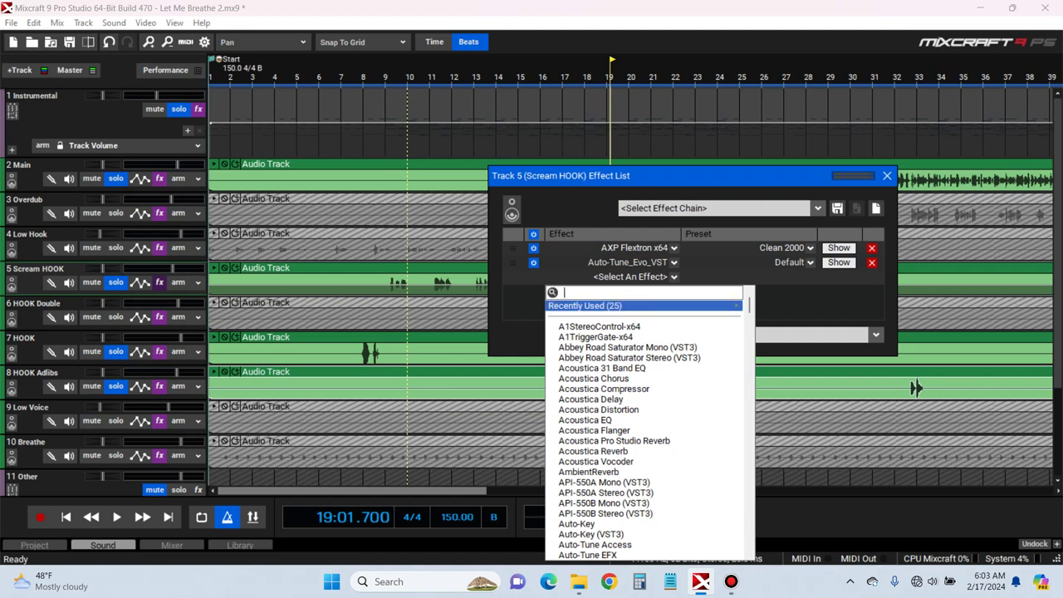
mouse_move(631, 305)
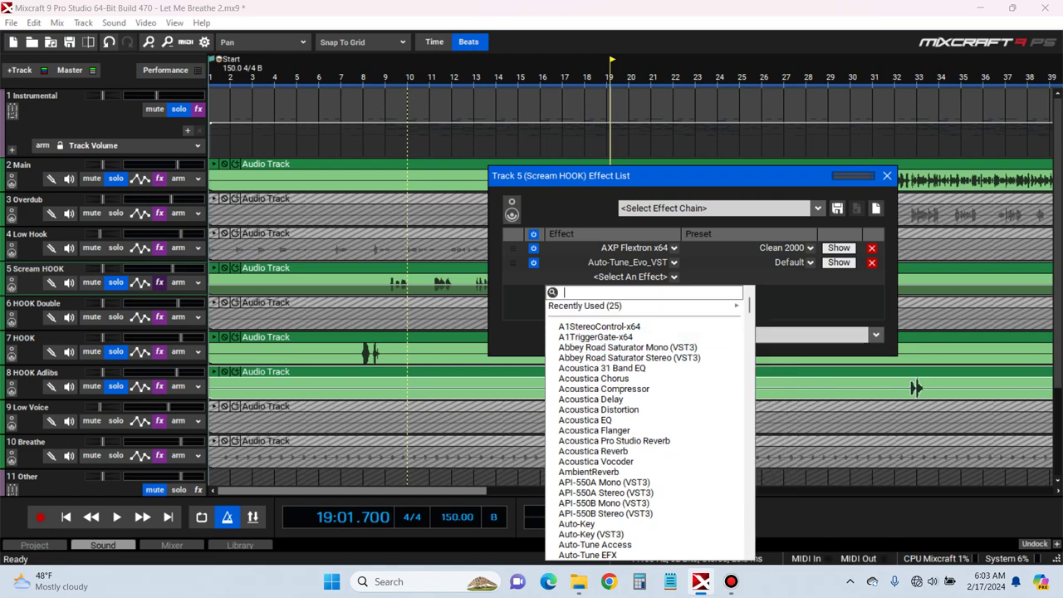
text(mc)
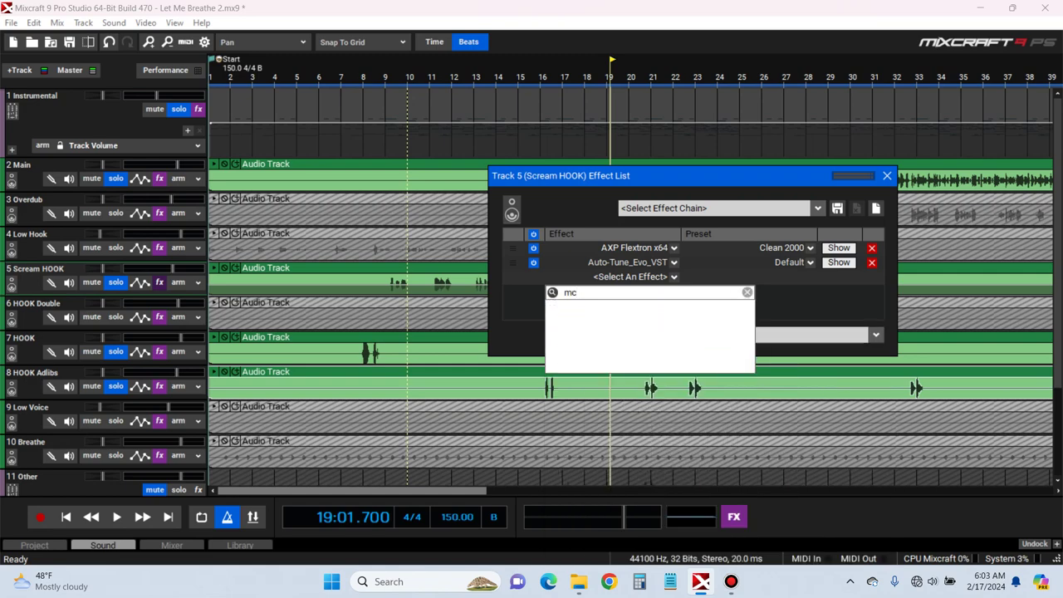
key(BackSpace)
text(v)
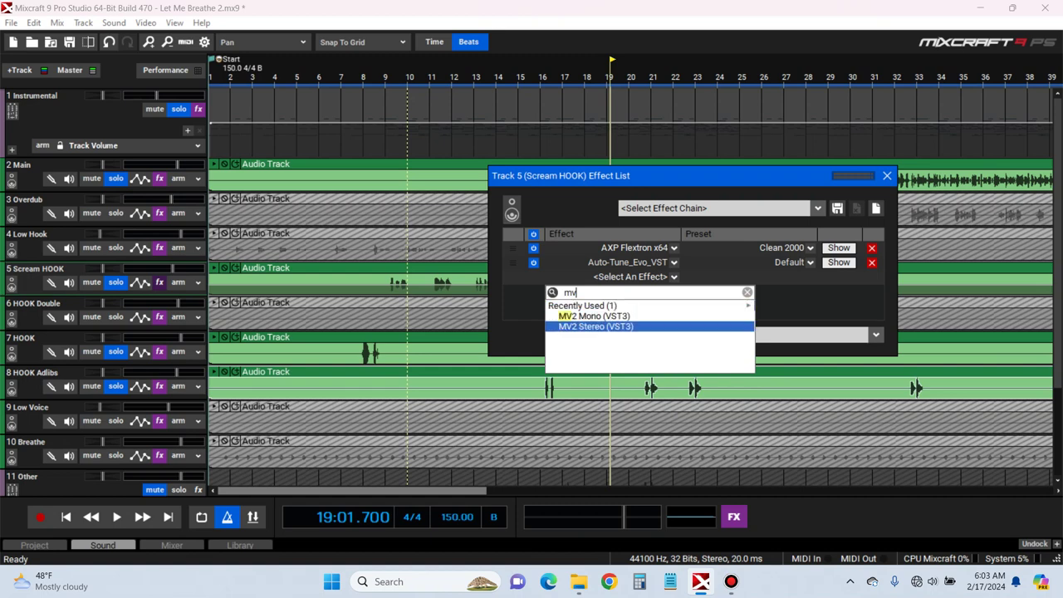
click(618, 326)
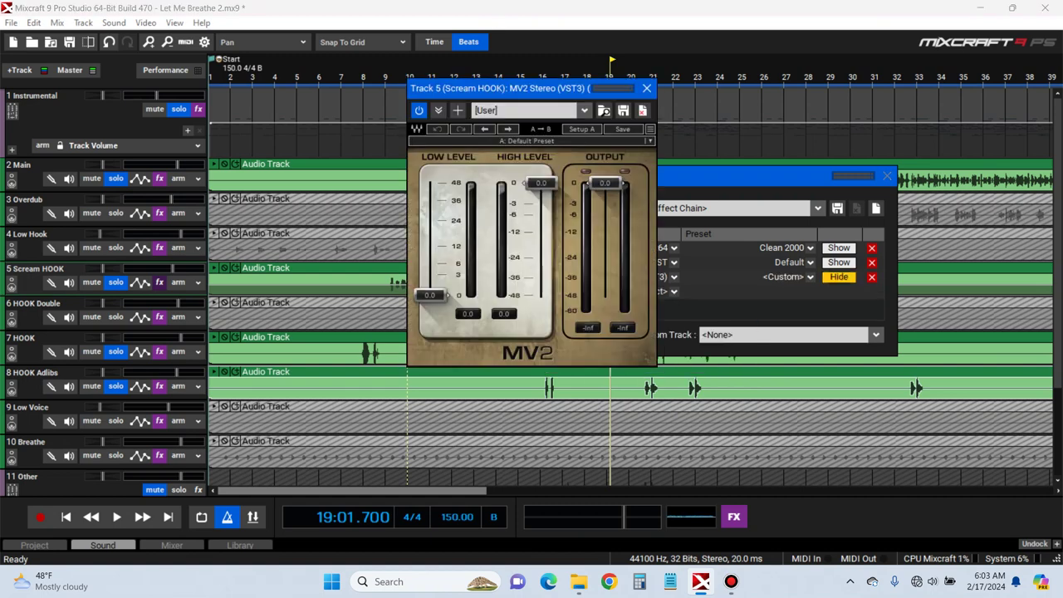
Set MV2 to Low Level 8.0, High Level -4.6 and Output -1.0 while playing from bar 9, and close its window
click(386, 282)
key(space)
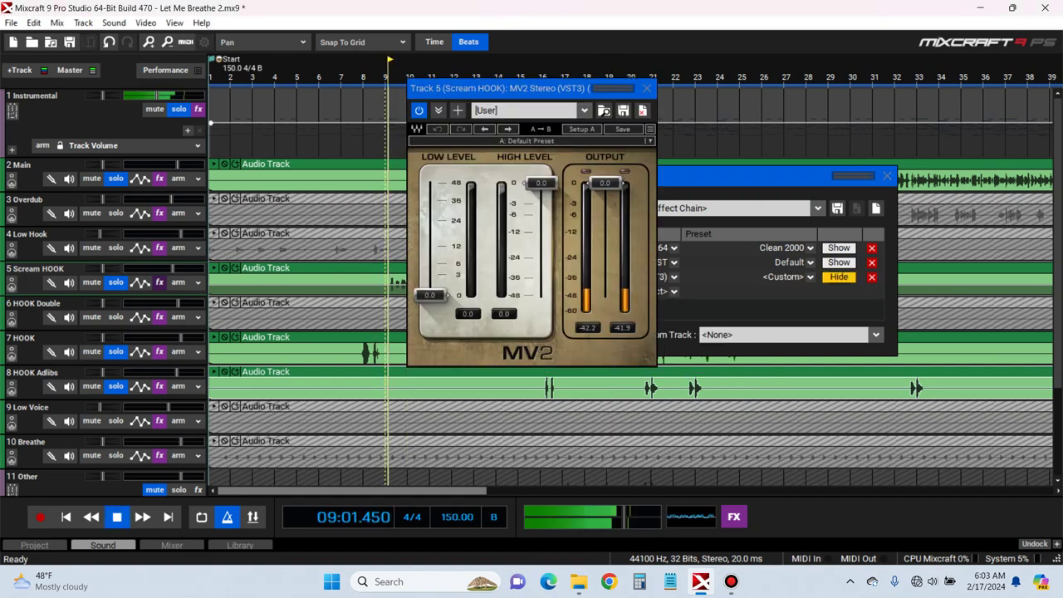
drag(542, 183, 541, 205)
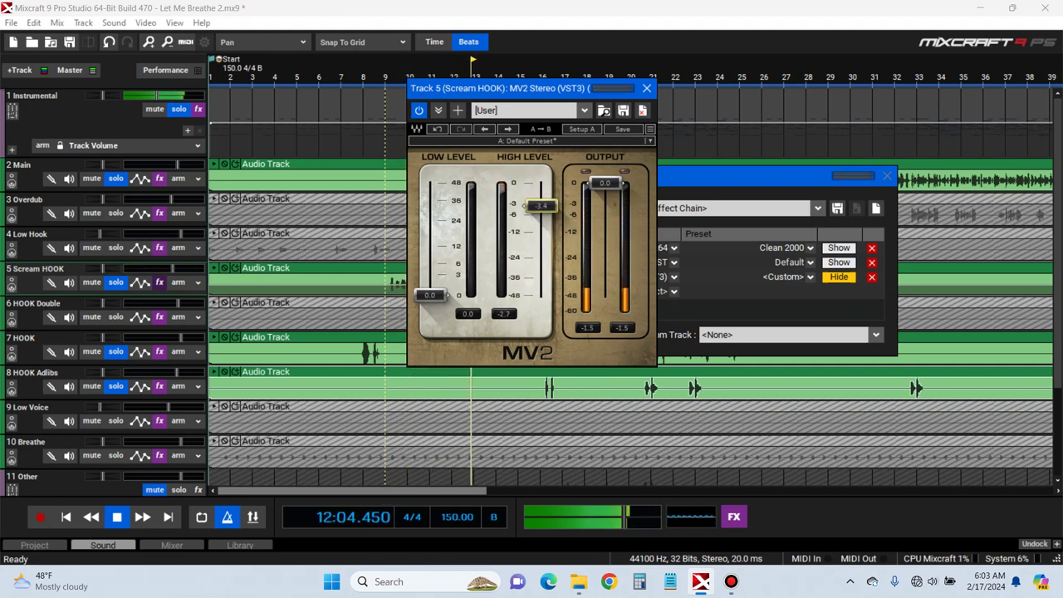
drag(430, 295, 429, 255)
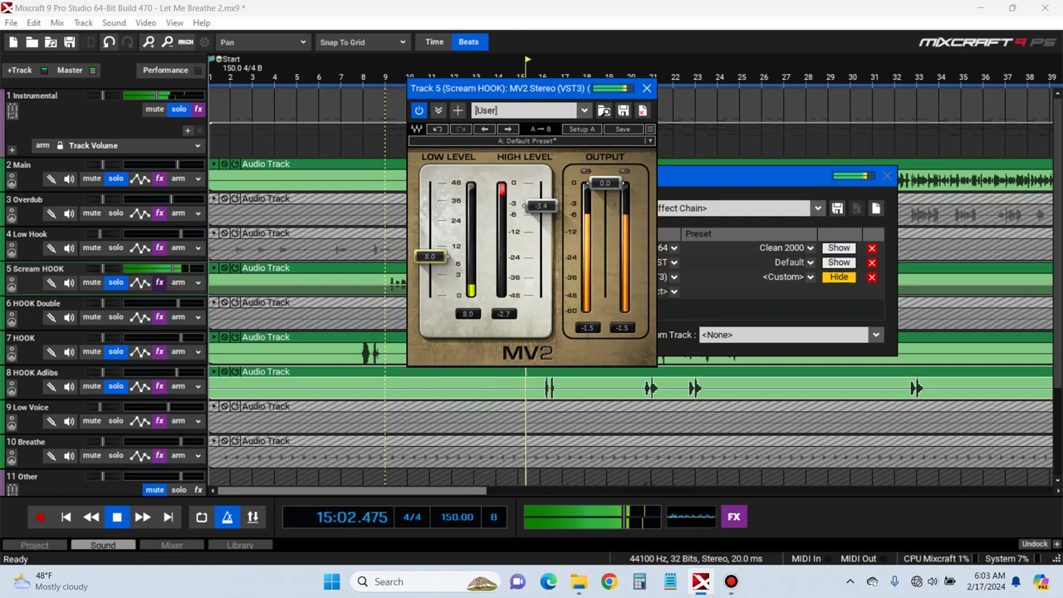
drag(541, 208, 541, 210)
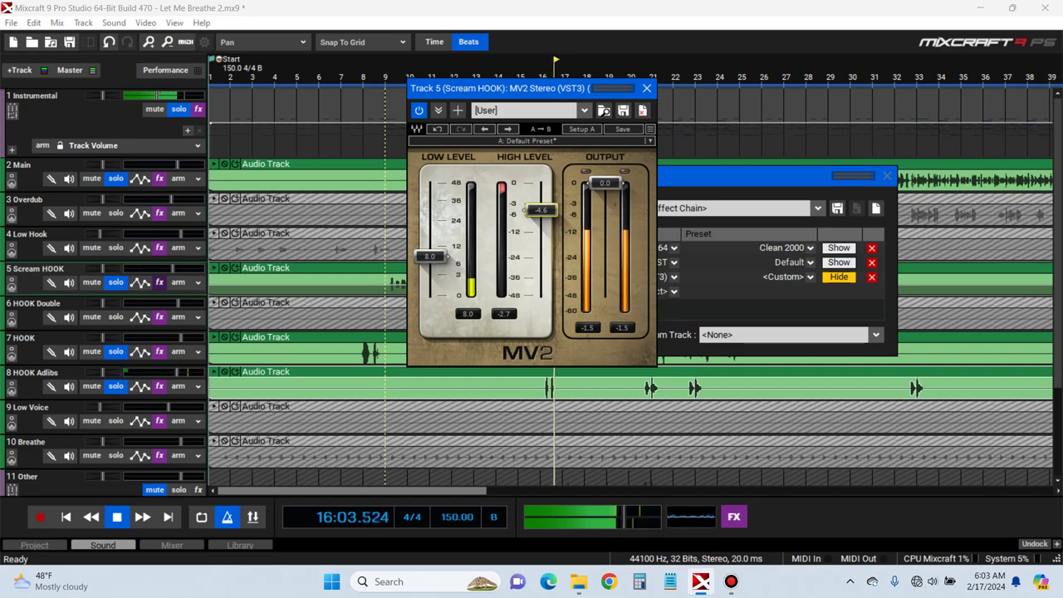
drag(514, 88, 691, 198)
key(space)
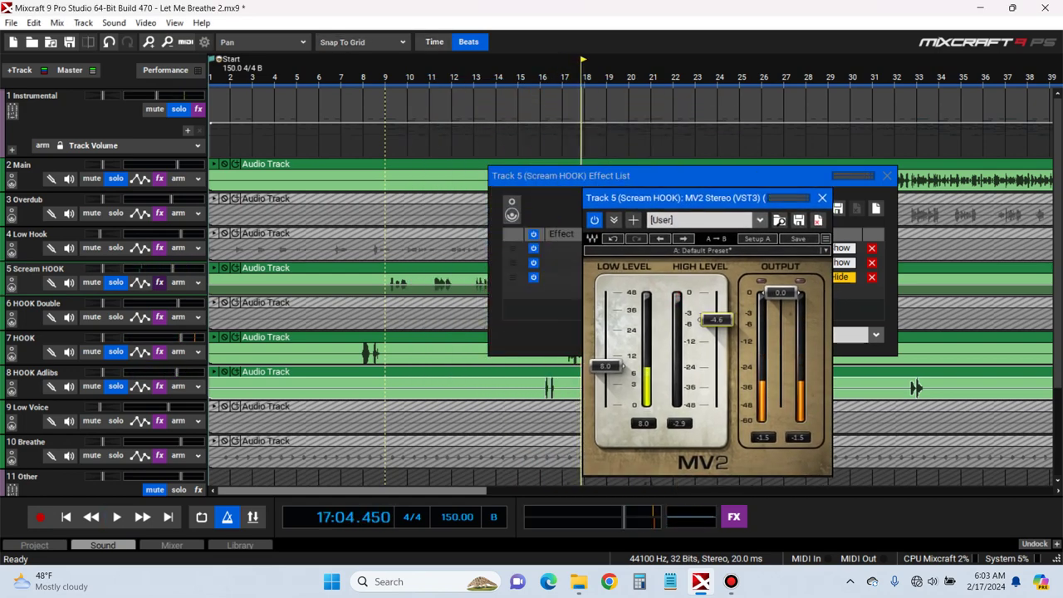
key(space)
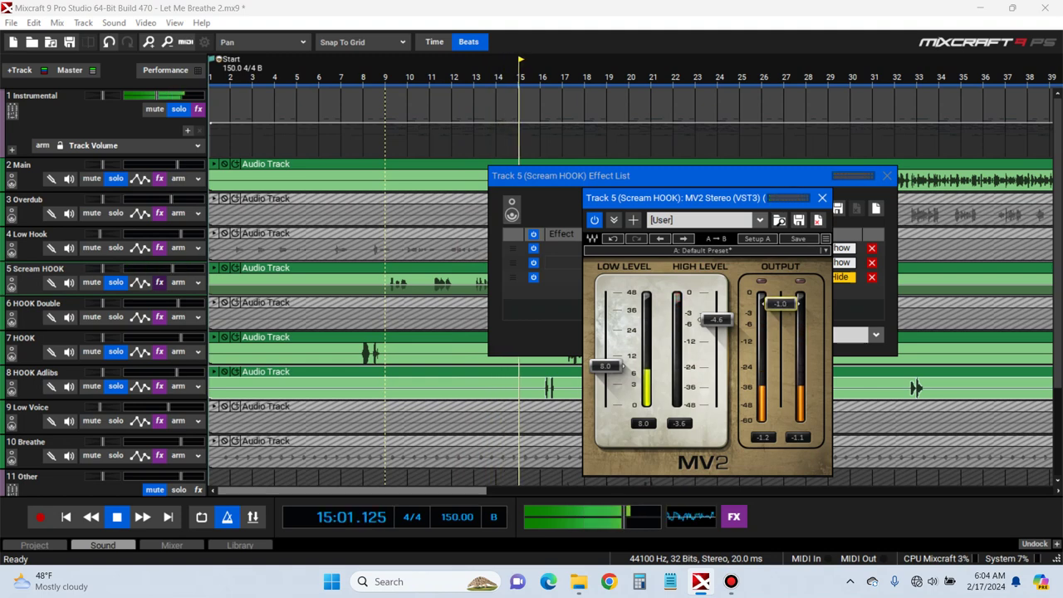
click(822, 198)
key(space)
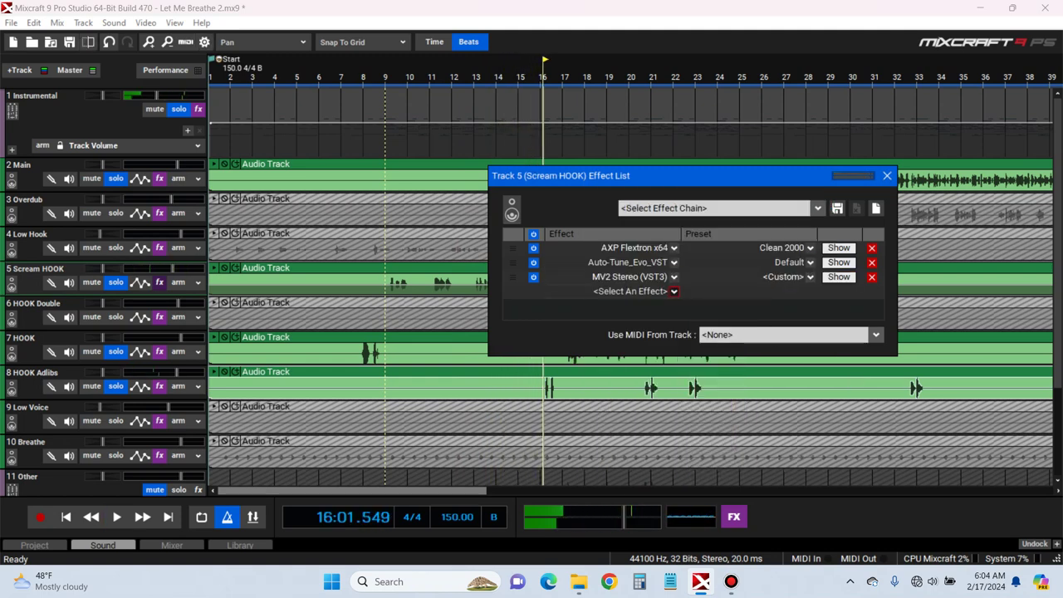
Add a TB Parametric Equalizer after MV2 Stereo in the Scream HOOK effect list
click(673, 290)
text(tb)
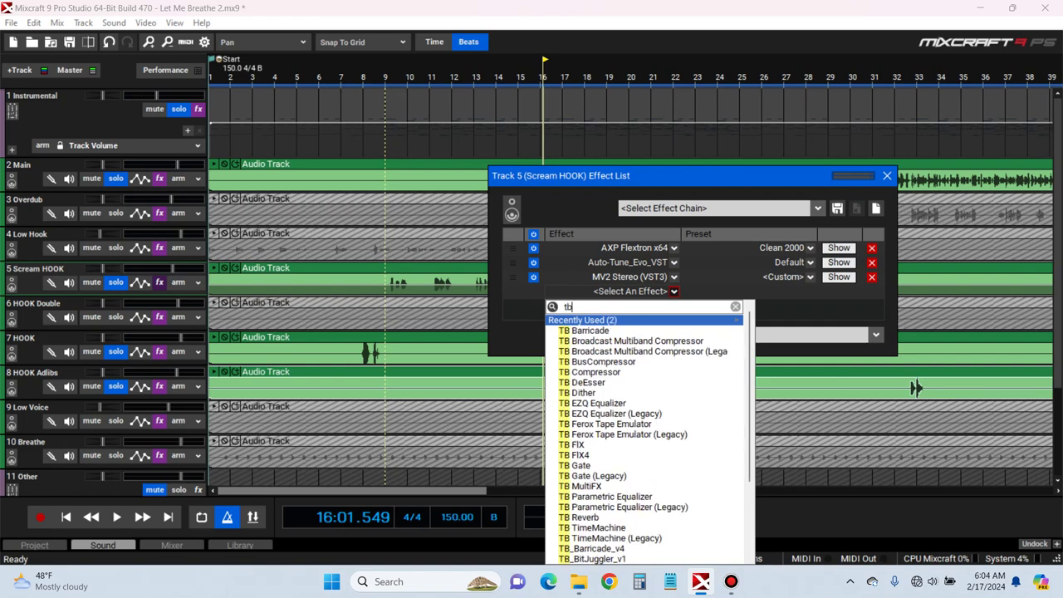
key(Down)
key(Down)
key(Down)
key(Return)
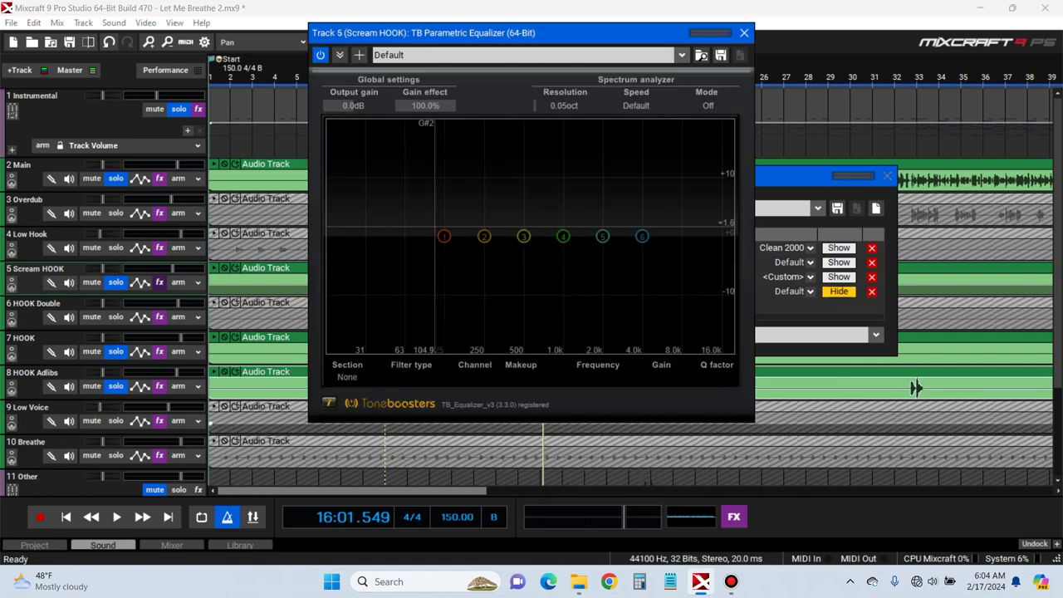
drag(465, 34, 677, 64)
Set equalizer section 1 to a Low cut at 326 Hz and raise the section 6 high shelf to 2.4 dB at 3798 Hz
key(space)
click(623, 408)
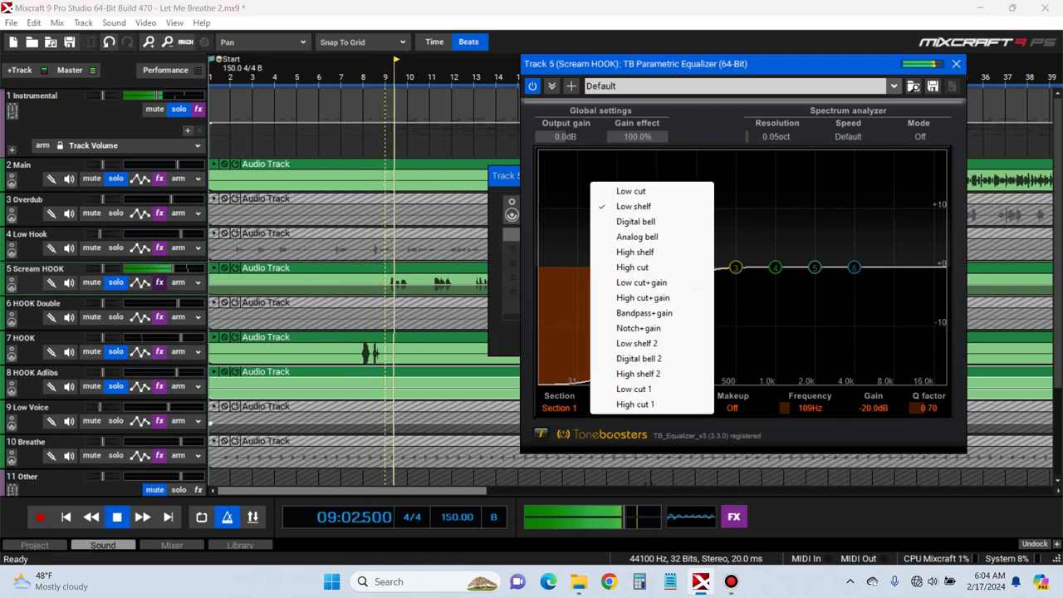
click(633, 191)
drag(649, 384, 712, 383)
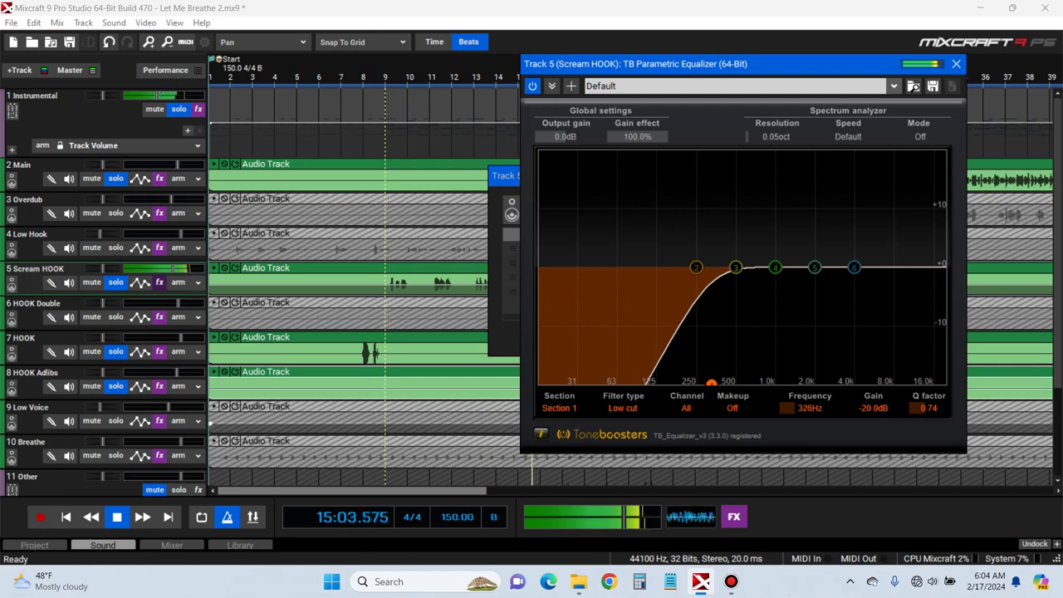
drag(854, 268, 851, 253)
scroll(851, 253, up, 3)
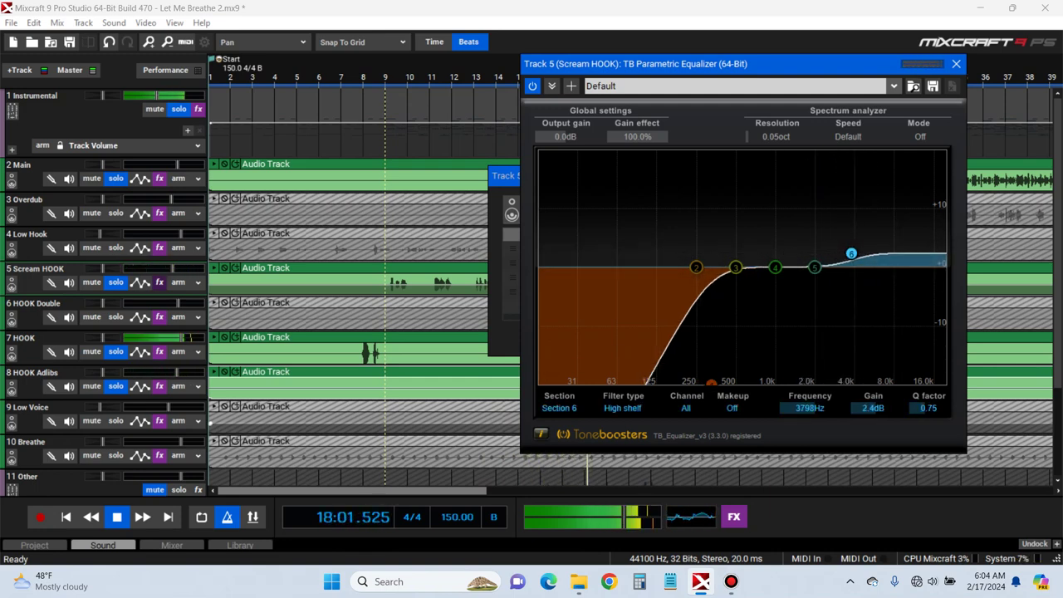
Replay from bar 9 while boosting equalizer section 3 near 679 Hz and lowering the section 6 high shelf gain to 1.1 dB
key(space)
key(space)
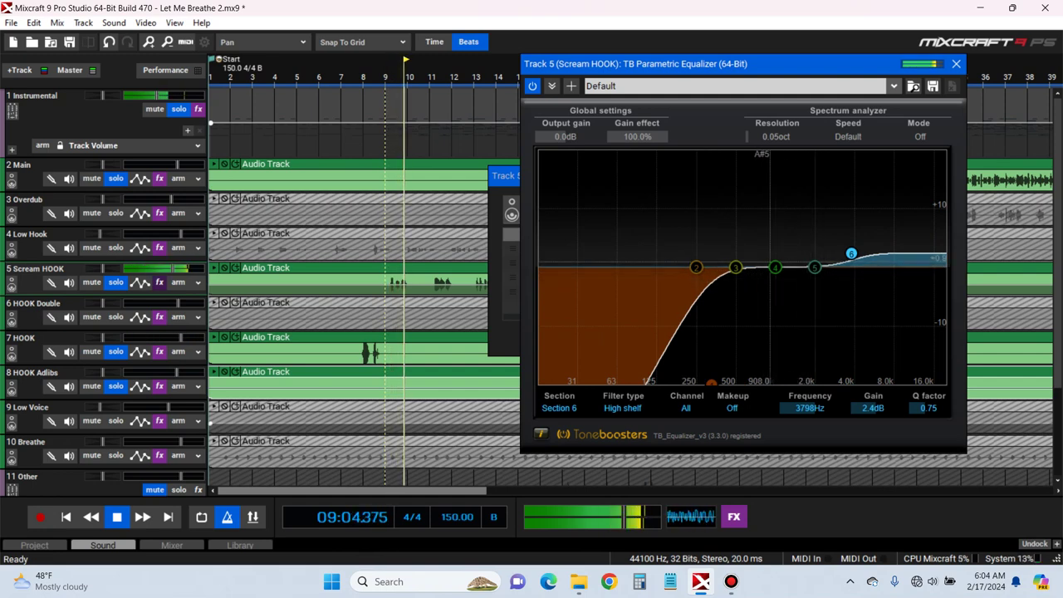
mouse_move(736, 267)
mouse_down()
mouse_move(724, 152)
mouse_move(767, 171)
mouse_move(753, 233)
mouse_move(805, 232)
mouse_move(738, 248)
mouse_up()
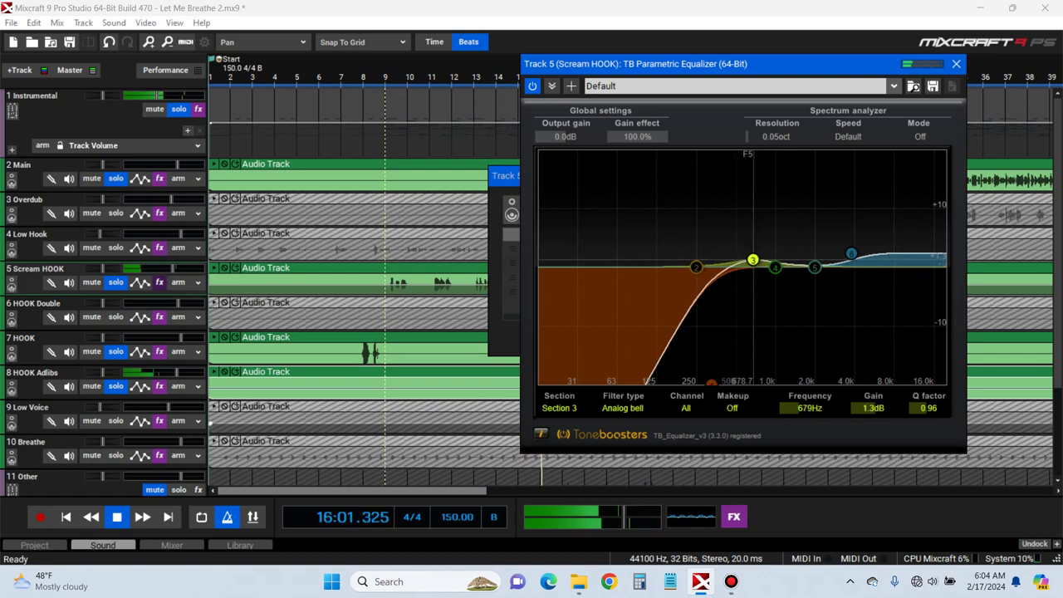
drag(850, 254, 848, 262)
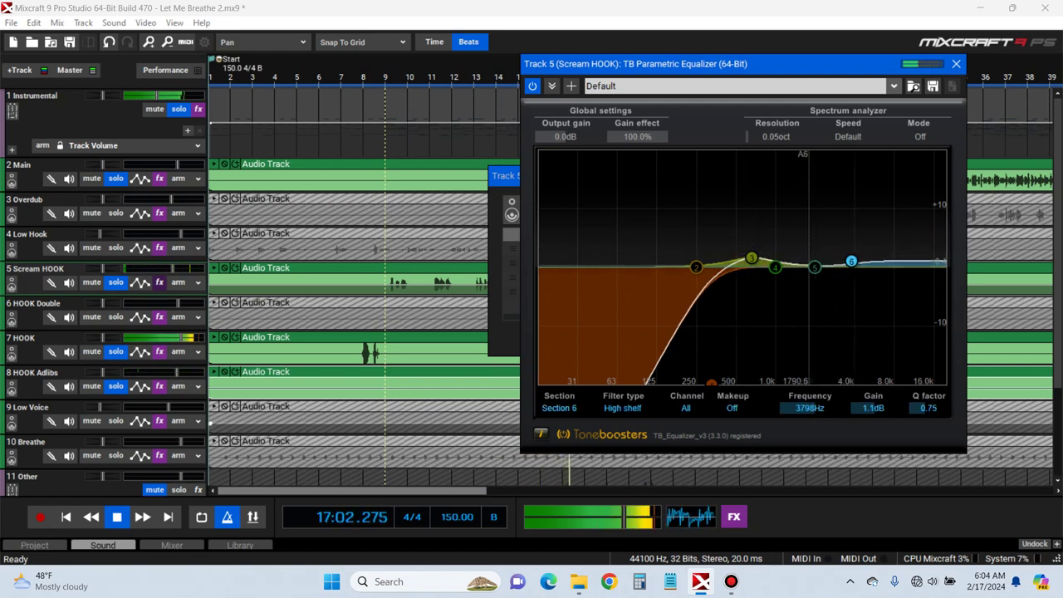
Set equalizer section 4 to a 1.6 dB boost at 1439 Hz with Q 1.36, replaying the song from bar 11
drag(773, 267, 774, 250)
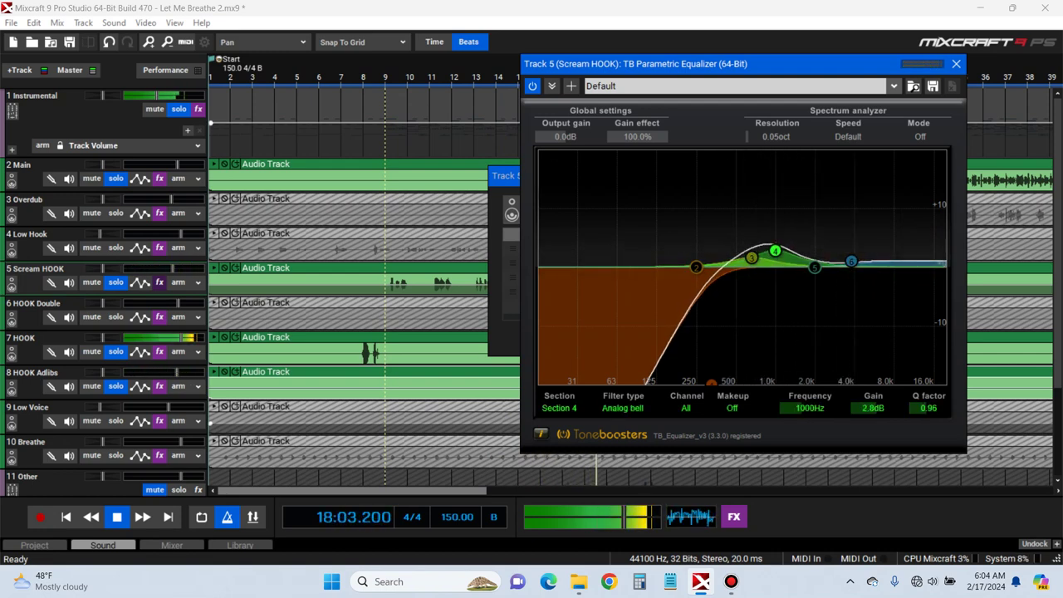
click(429, 77)
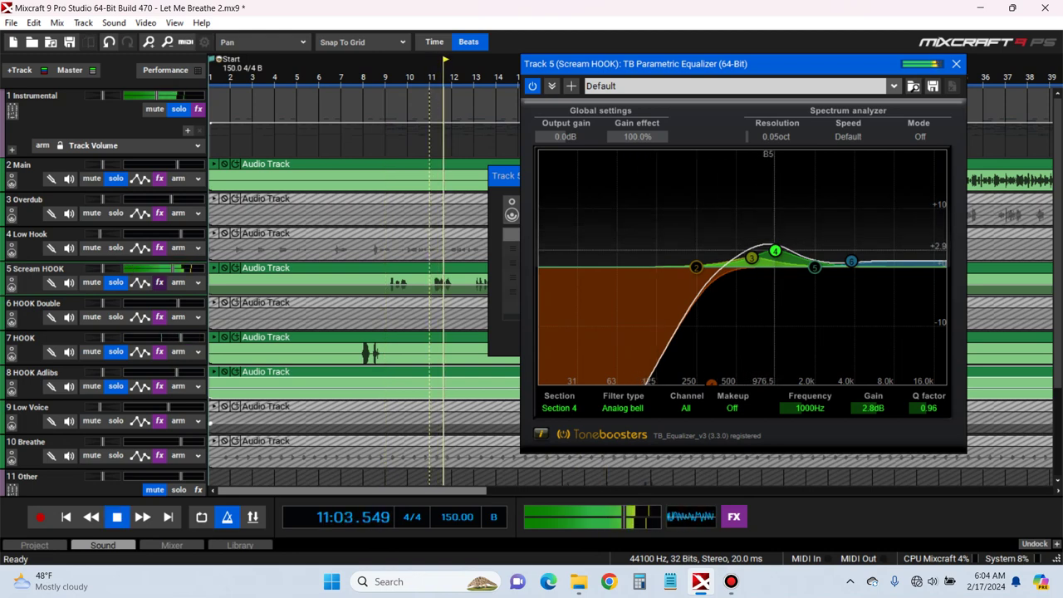
scroll(776, 250, up, 3)
drag(773, 250, 795, 258)
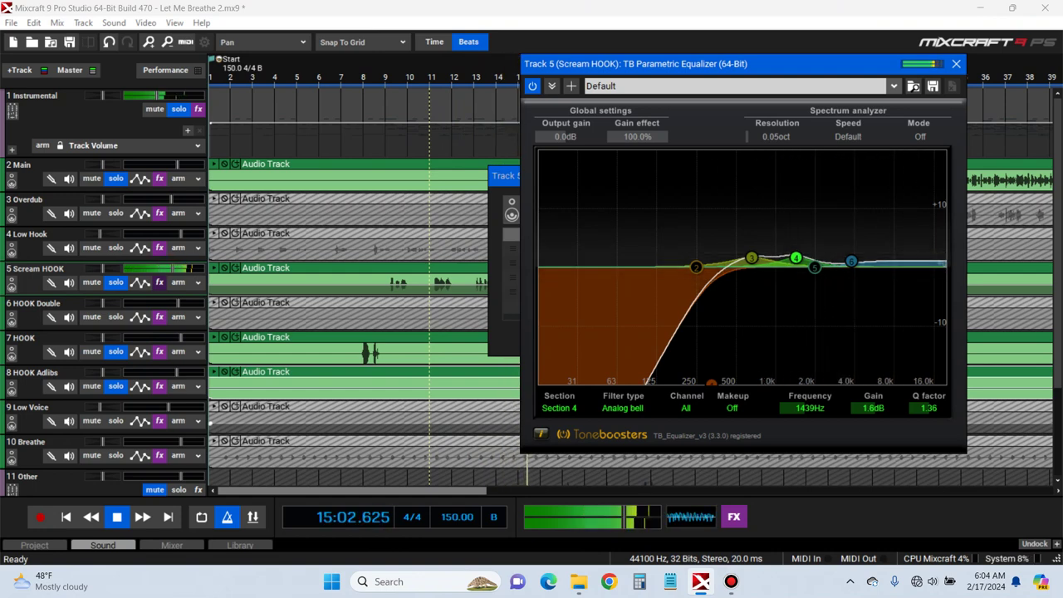
key(space)
key(space)
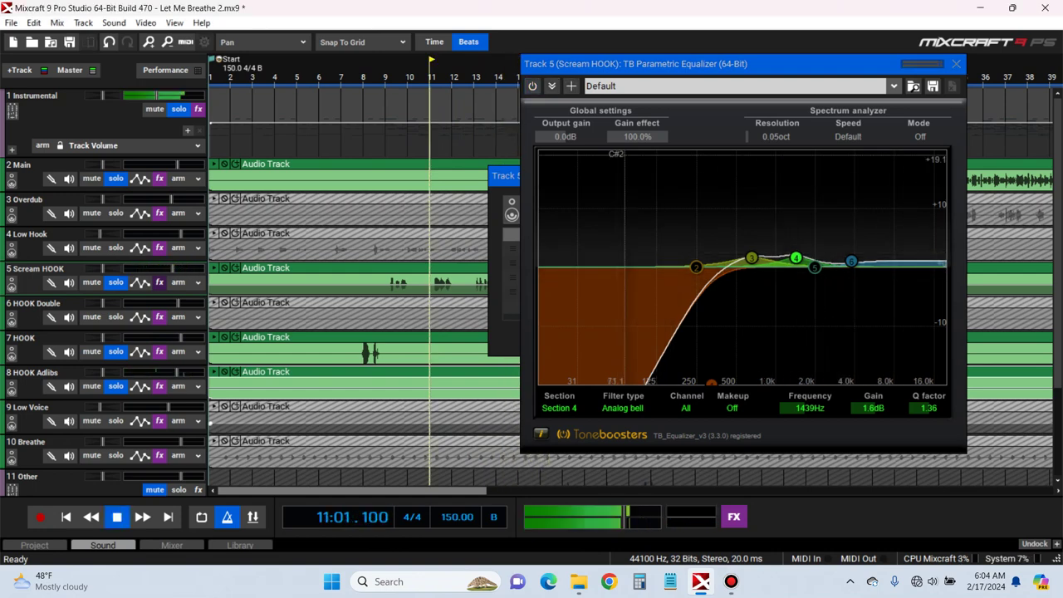
Re-enable the Scream HOOK parametric equalizer, nudge section 6 to a slightly higher frequency, and stop playback
click(532, 86)
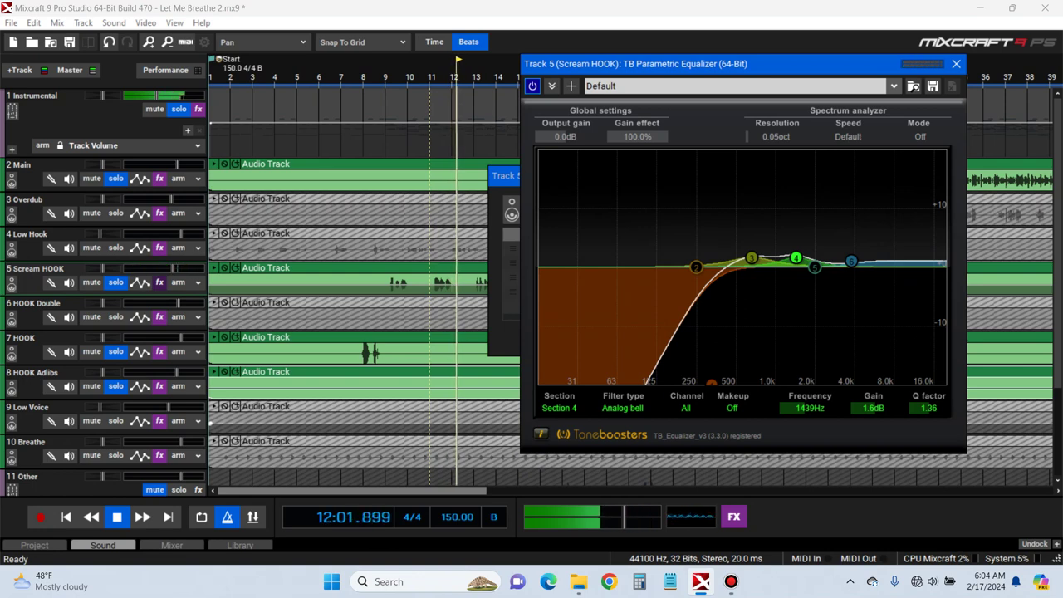
mouse_move(851, 261)
mouse_down()
mouse_move(858, 200)
mouse_move(862, 260)
mouse_up()
click(956, 64)
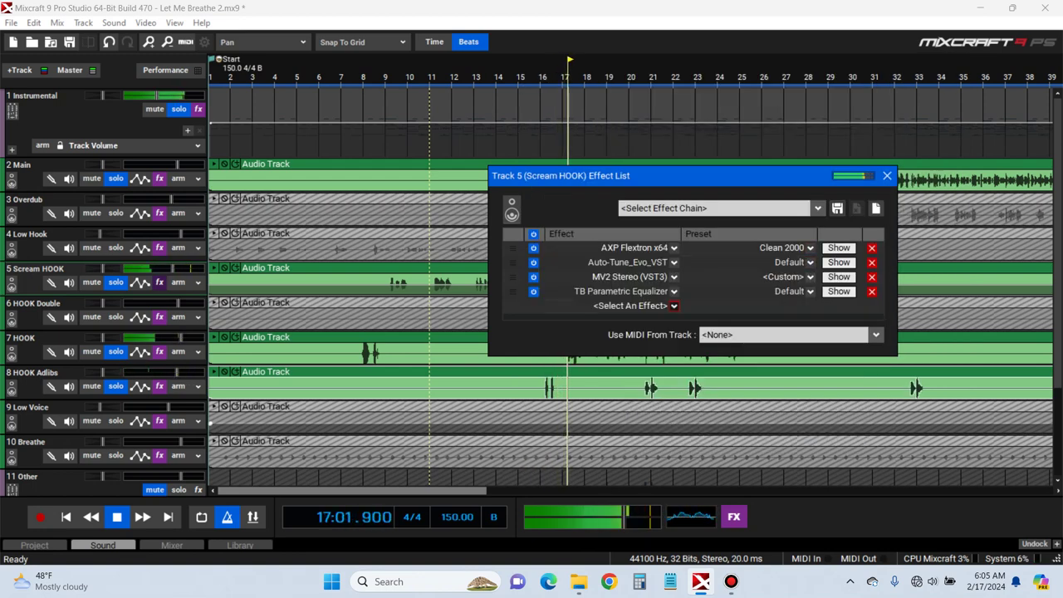
click(673, 306)
key(Escape)
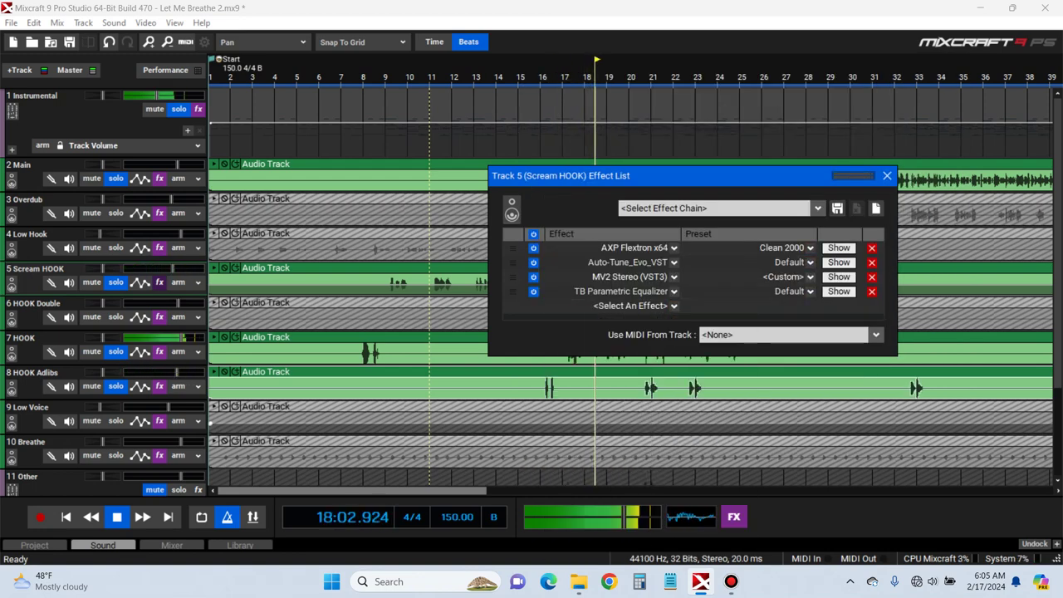
key(space)
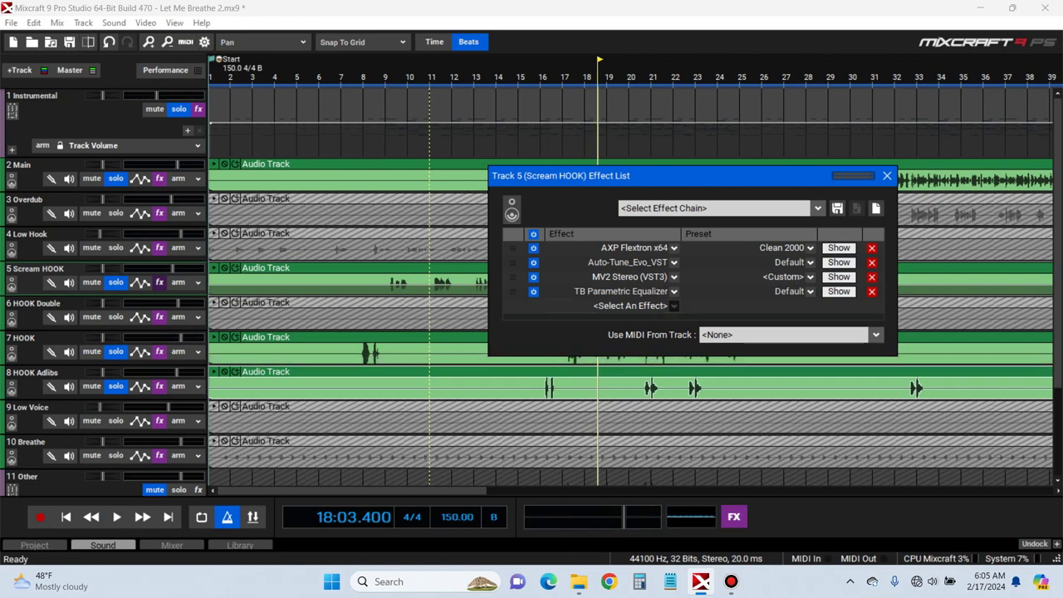
click(674, 305)
scroll(621, 428, down, 3)
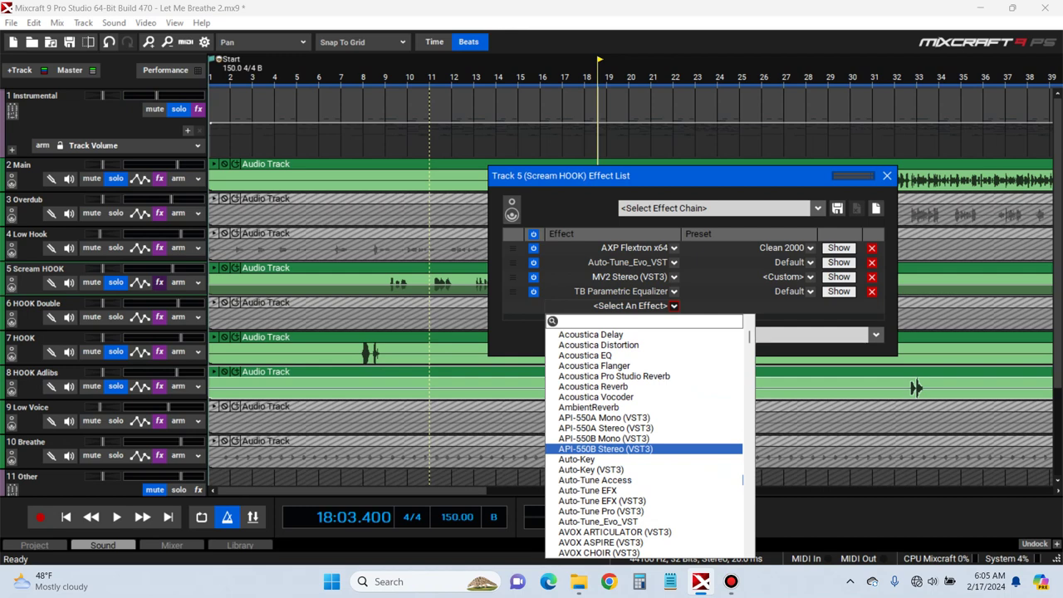
key(Down)
key(Down)
key(Down)
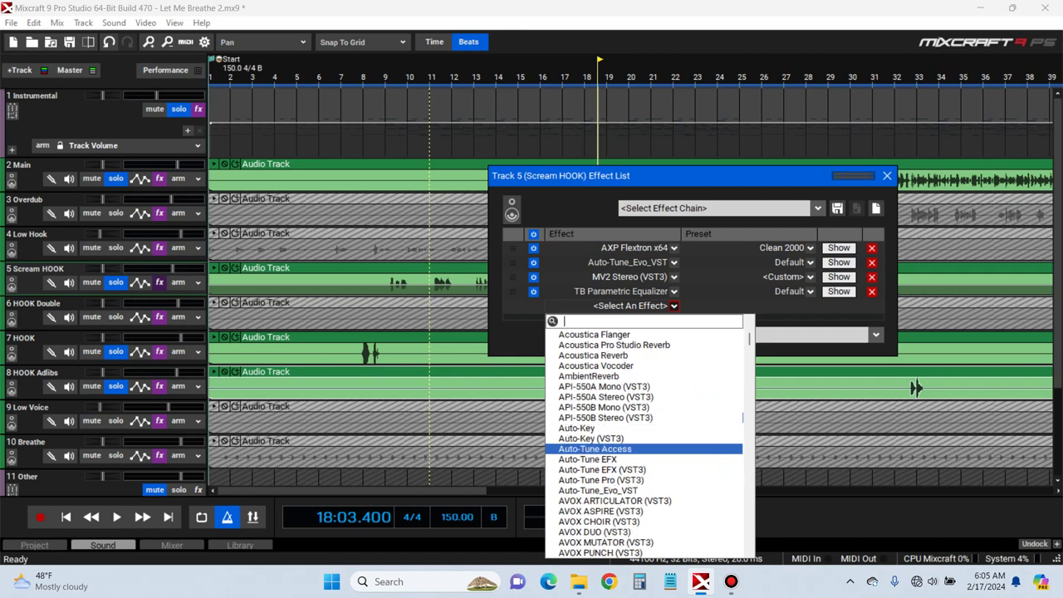
key(Up)
key(Up)
key(Up)
key(Up)
key(Up)
key(Up)
key(Up)
key(Up)
key(Up)
key(Up)
key(Up)
key(Down)
click(674, 307)
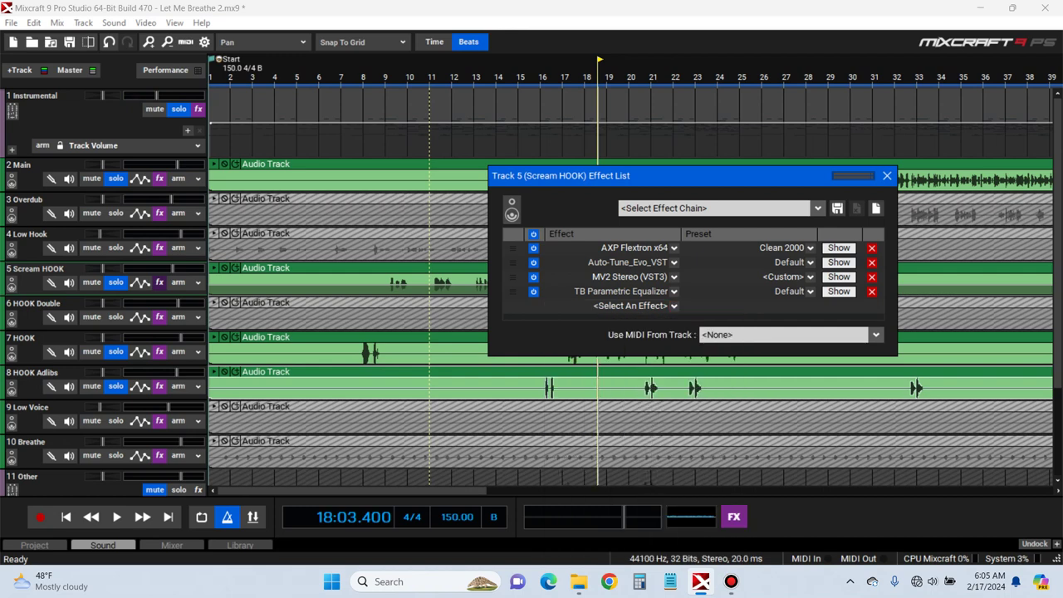
Search the effects for cla and add CLA-2A Stereo (VST3) after the TB Parametric Equalizer on Scream HOOK
click(673, 307)
text(la2)
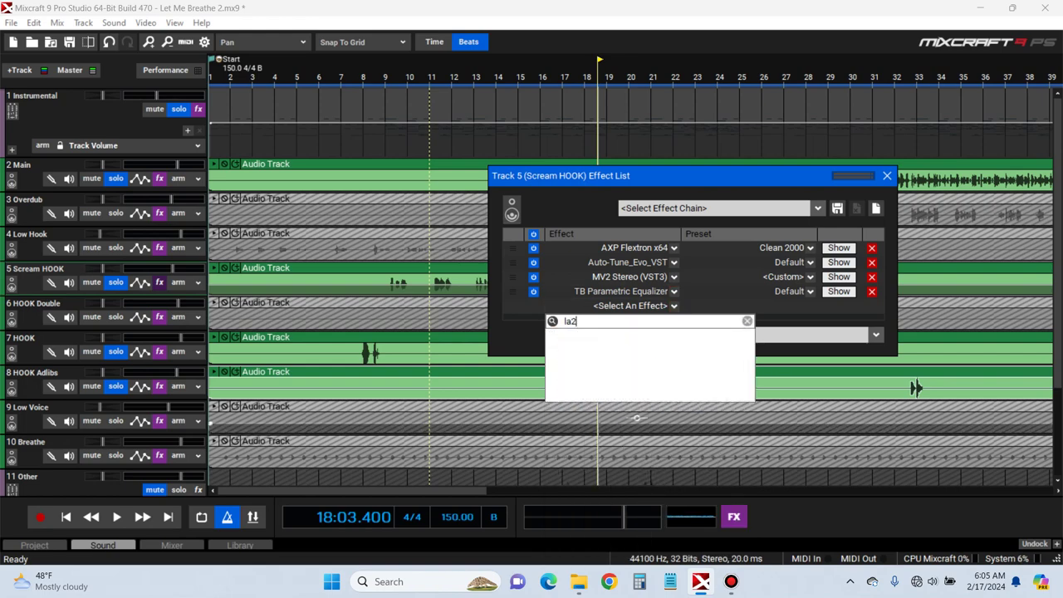
key(BackSpace)
key(BackSpace)
key(BackSpace)
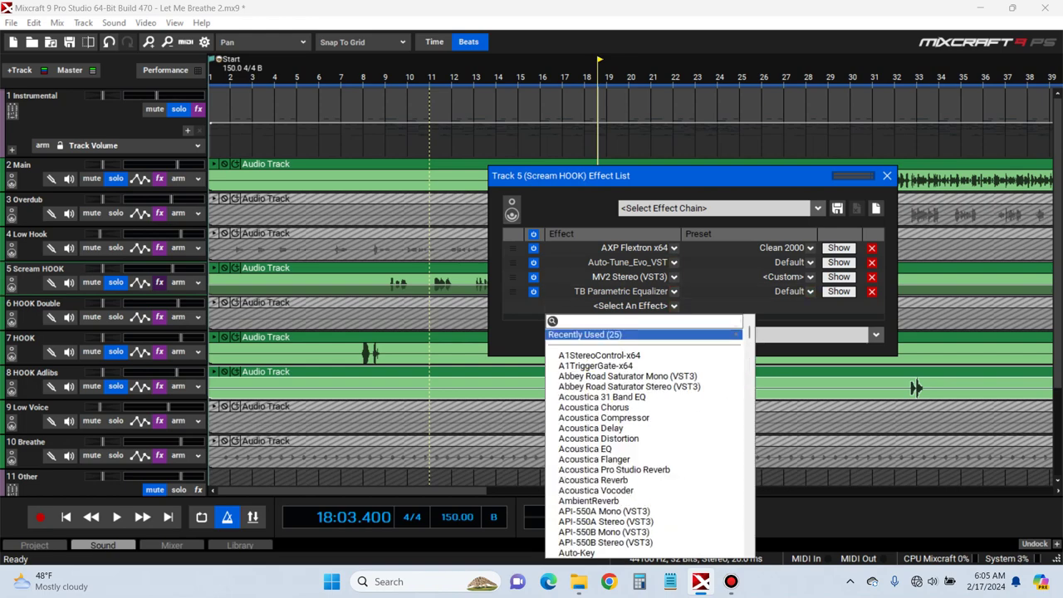
text(c)
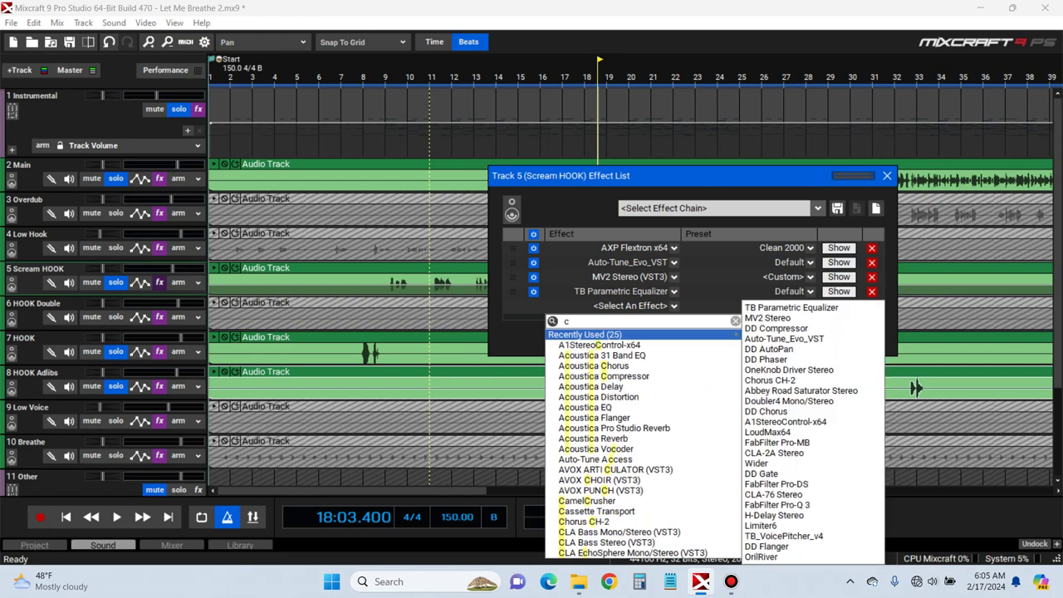
text(la)
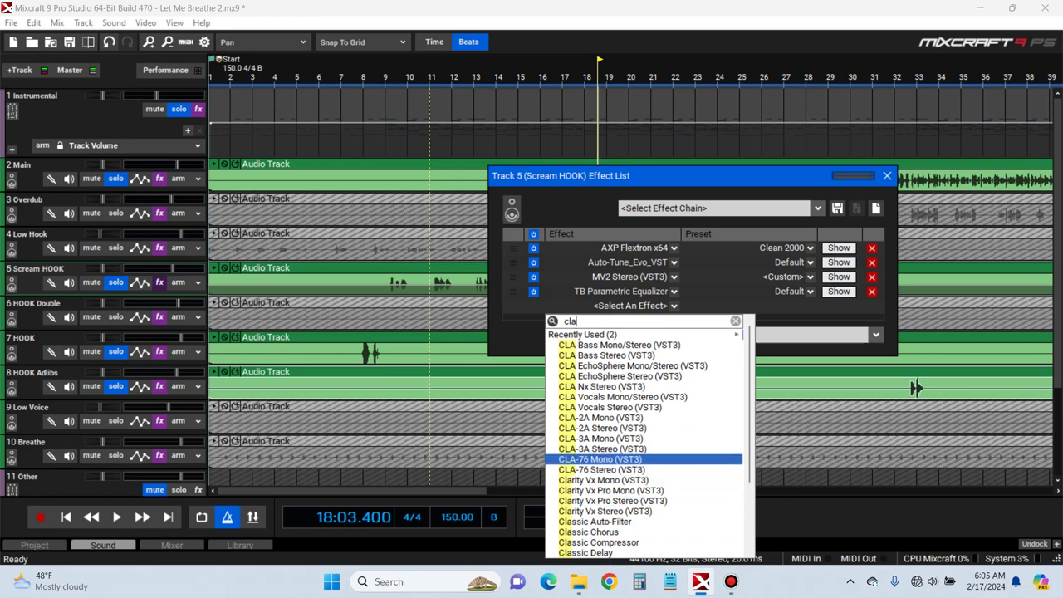
click(614, 428)
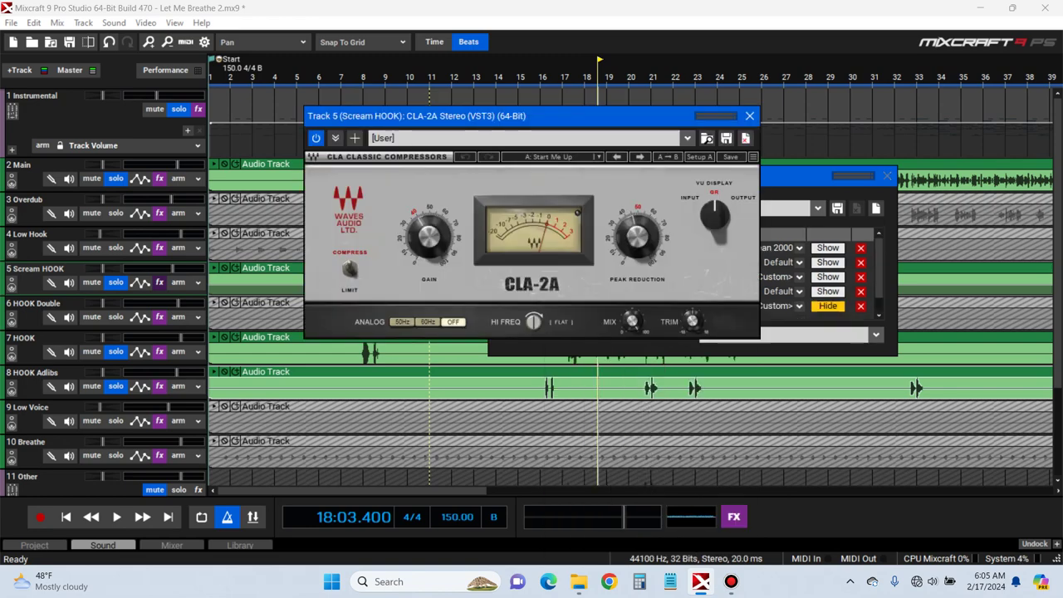
Set the CLA-2A gain to about 47.48 while playing the song from bar 9
drag(531, 115, 861, 72)
click(386, 77)
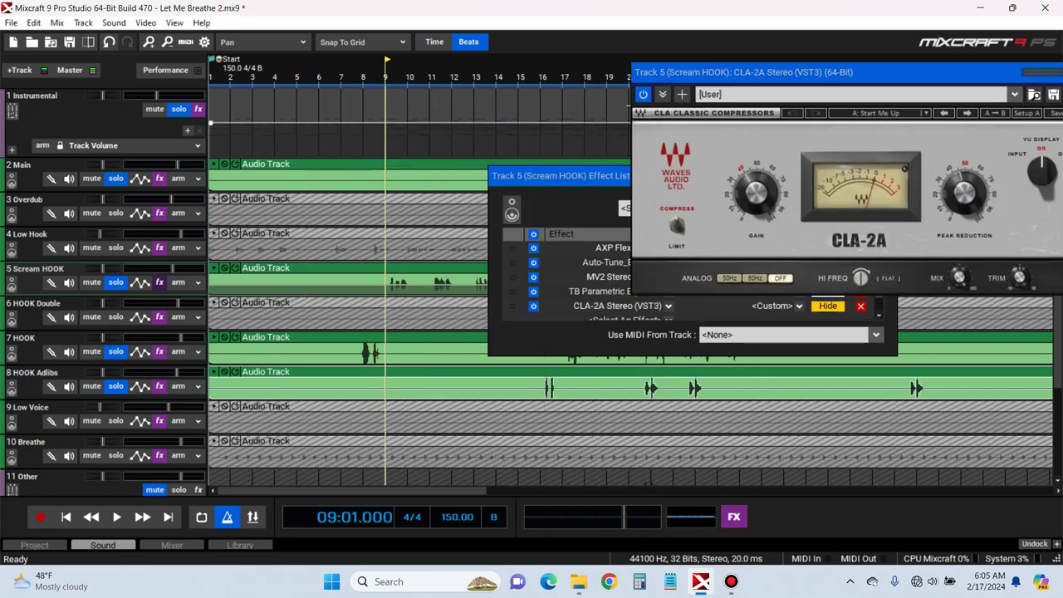
key(space)
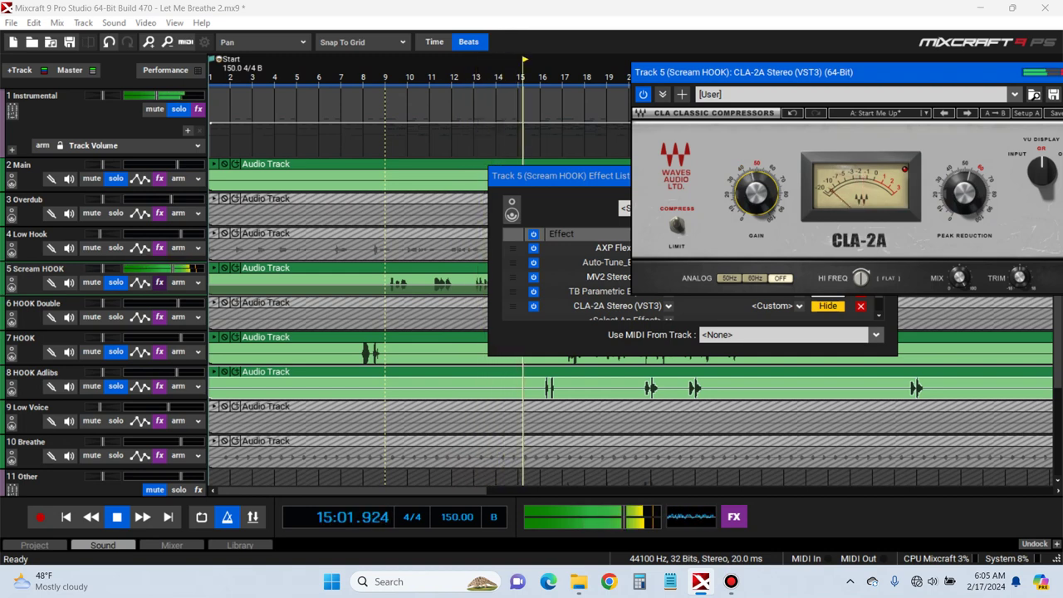
drag(830, 72, 586, 85)
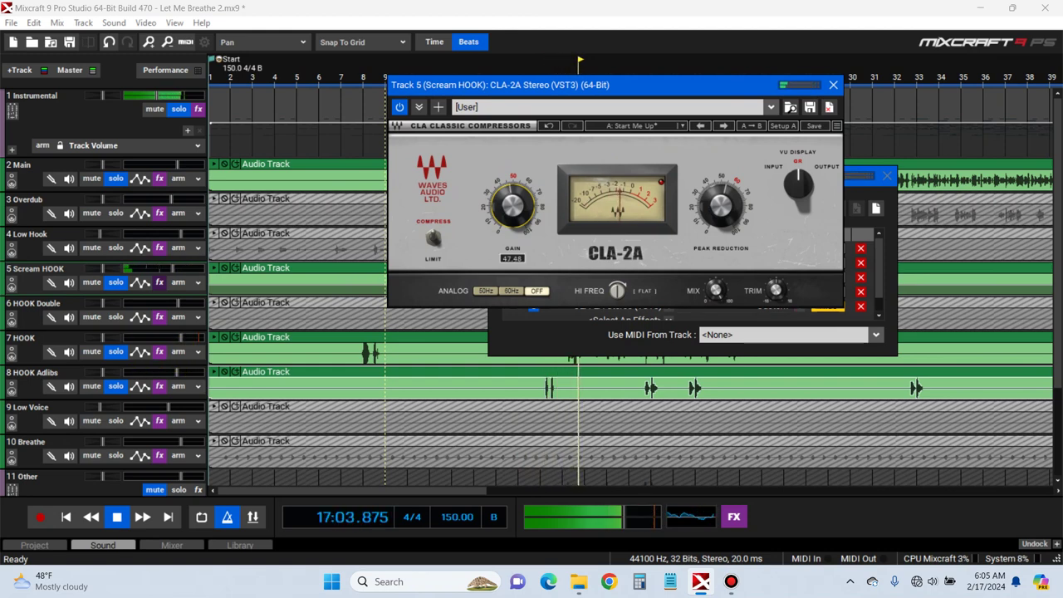
drag(573, 85, 749, 86)
key(space)
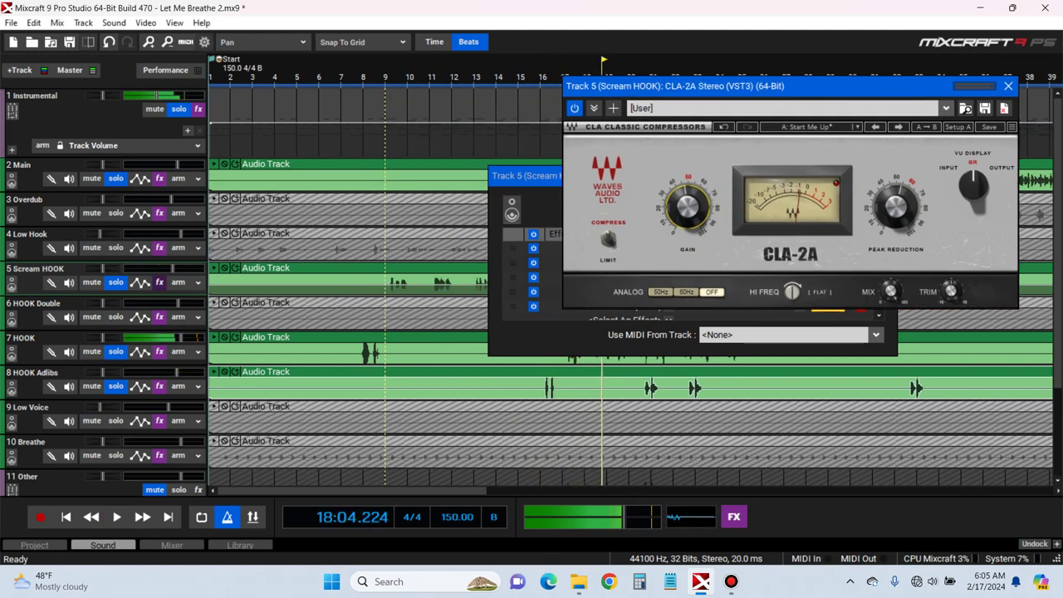
key(space)
key(space)
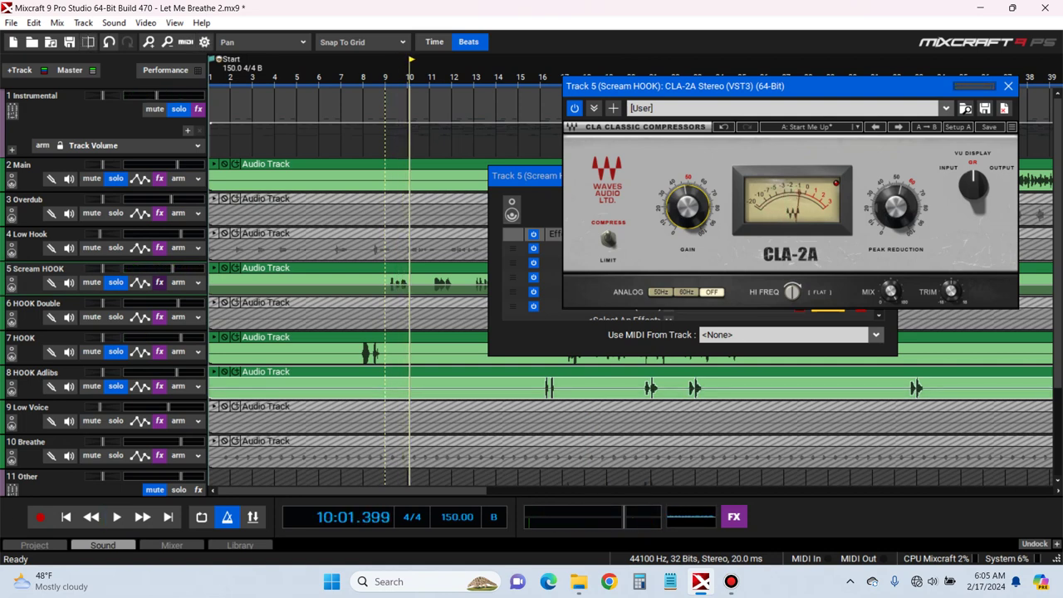
Set the CLA-2A mix to 75.7 while checking it in playback, and save the project
drag(890, 291, 890, 293)
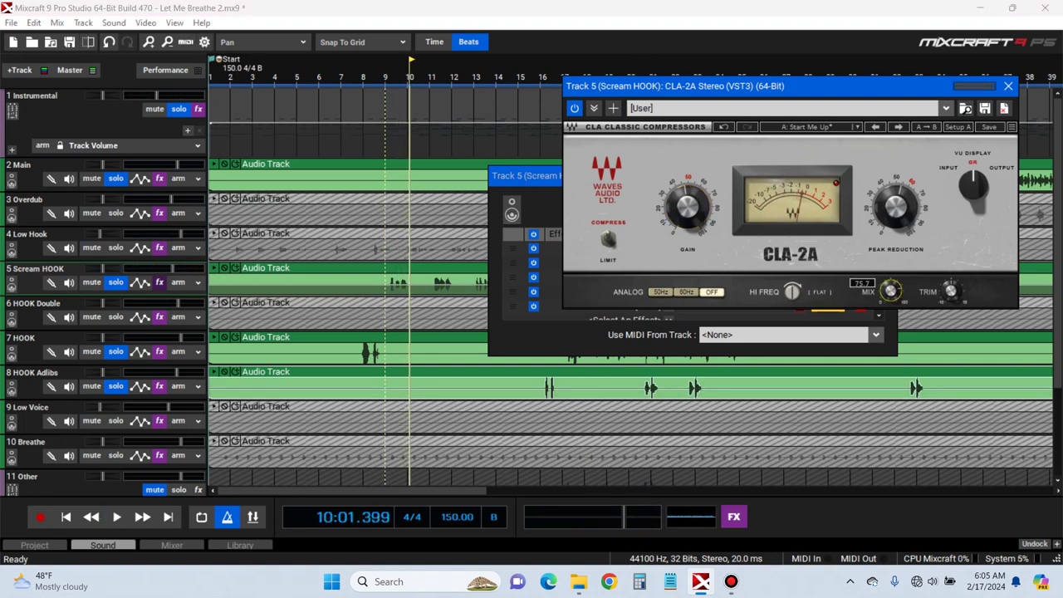
key(space)
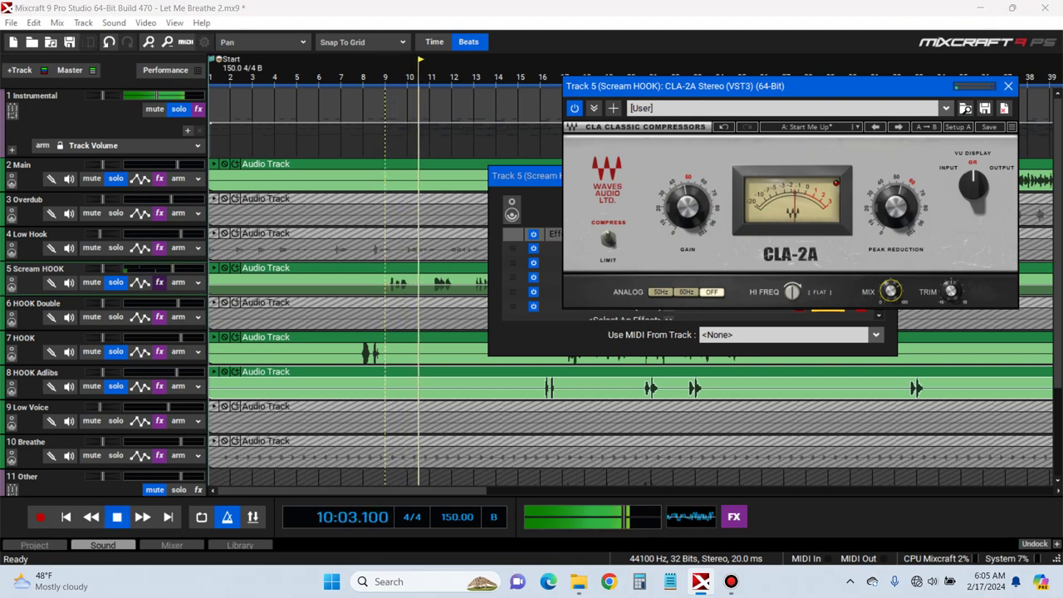
click(1008, 86)
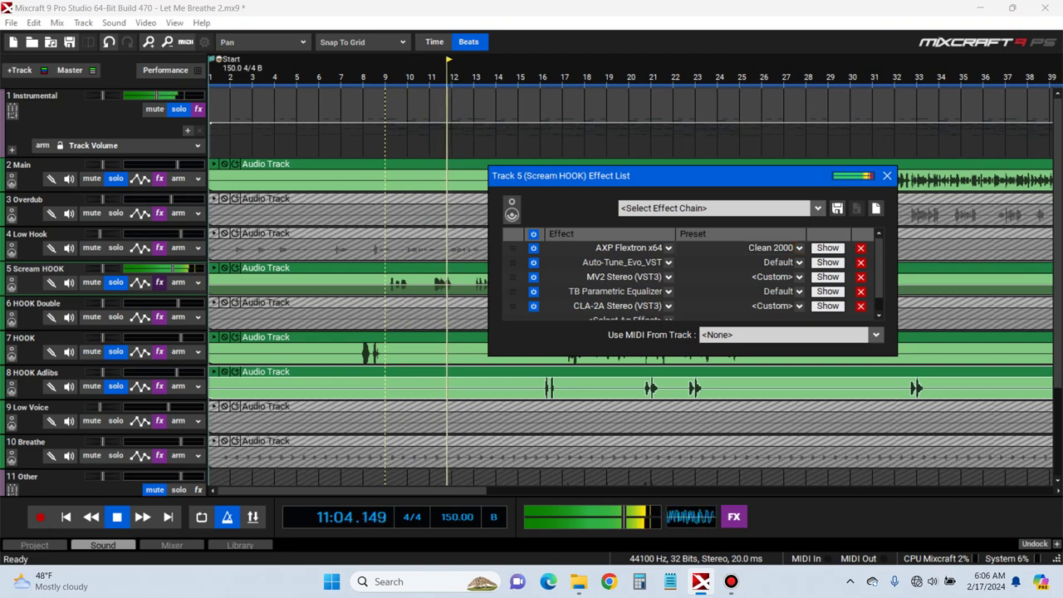
key(ctrl+s)
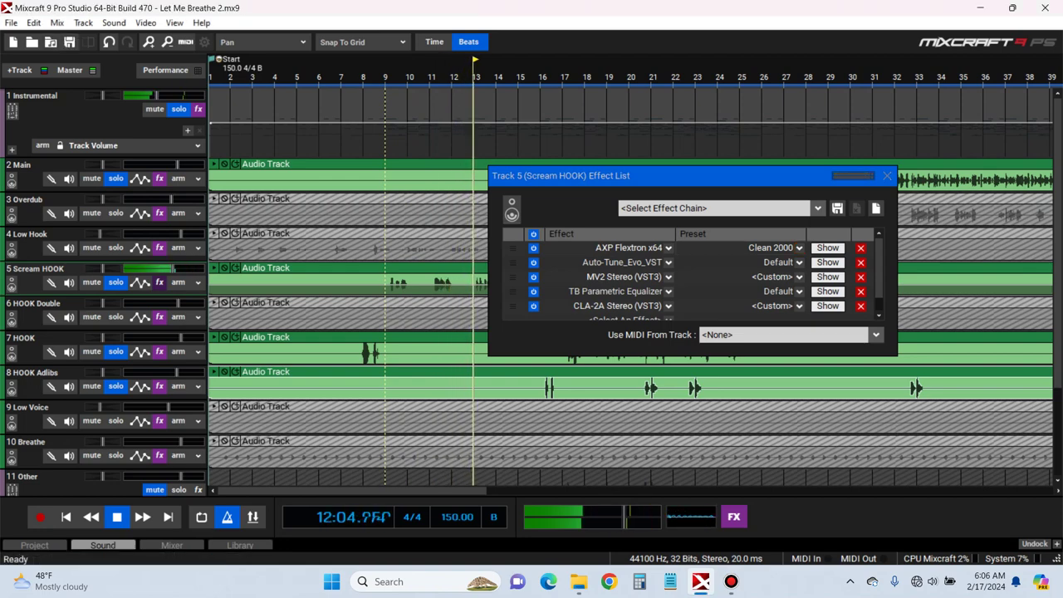
Listen on through the hook to bar 21 and close the Scream HOOK effect list
scroll(332, 333, down, 3)
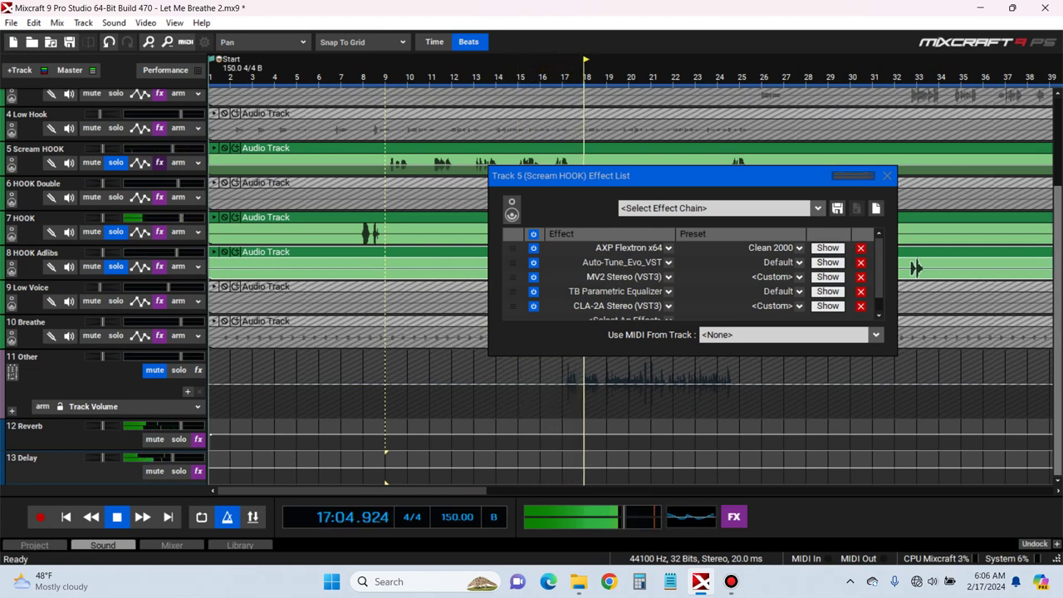
scroll(1057, 249, up, 3)
click(886, 176)
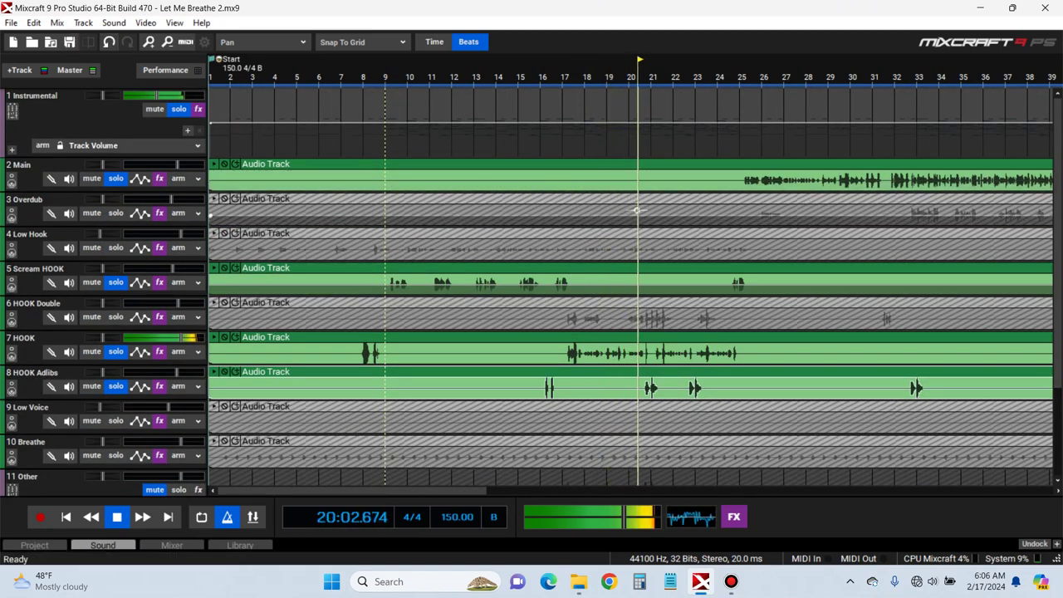
key(space)
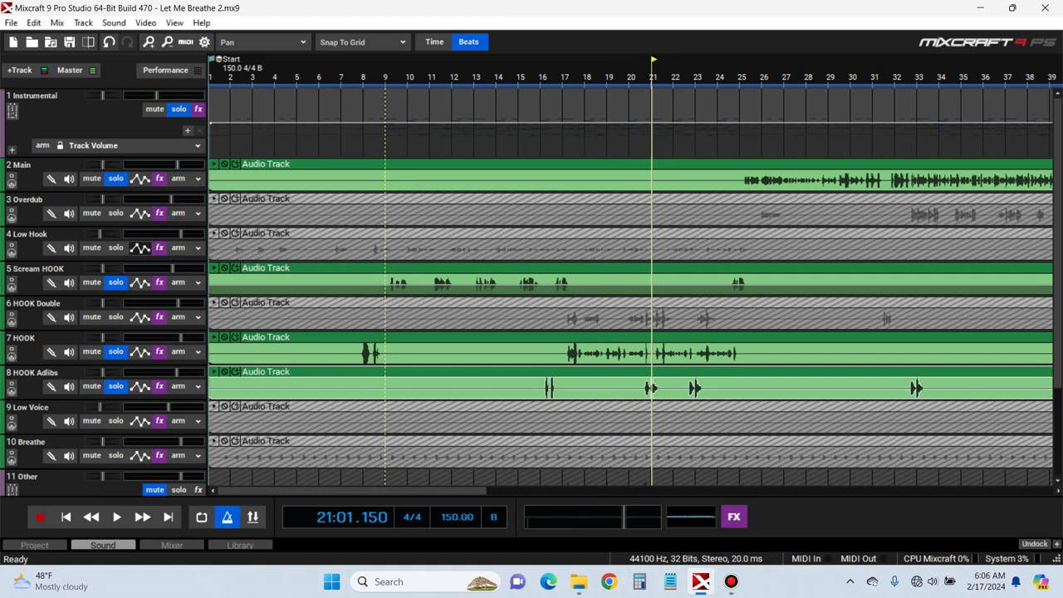
Add the Low Hook track to the soloed tracks and audition the mix from bar 9
click(115, 248)
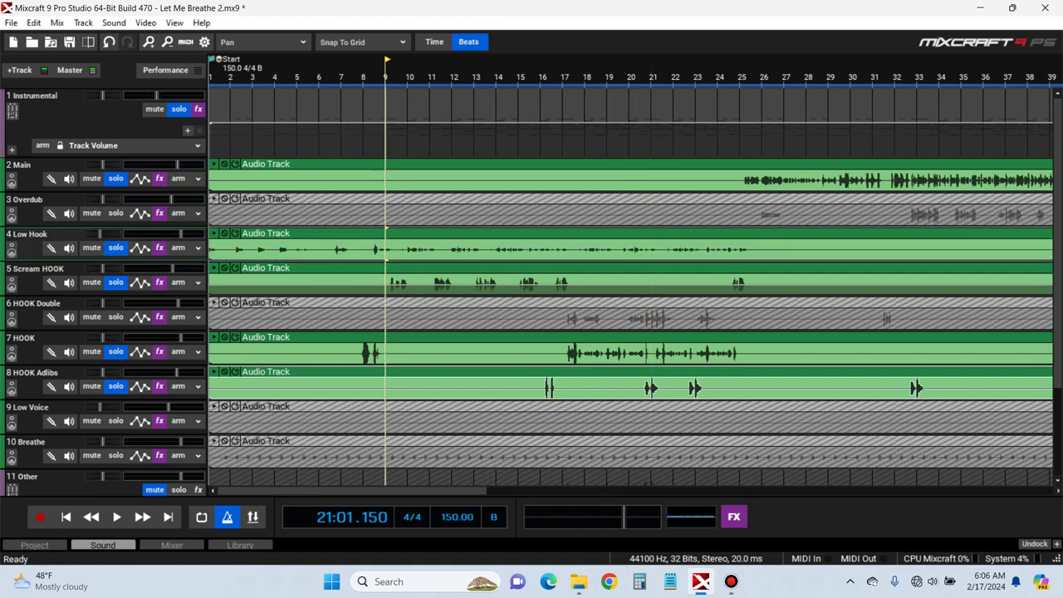
key(space)
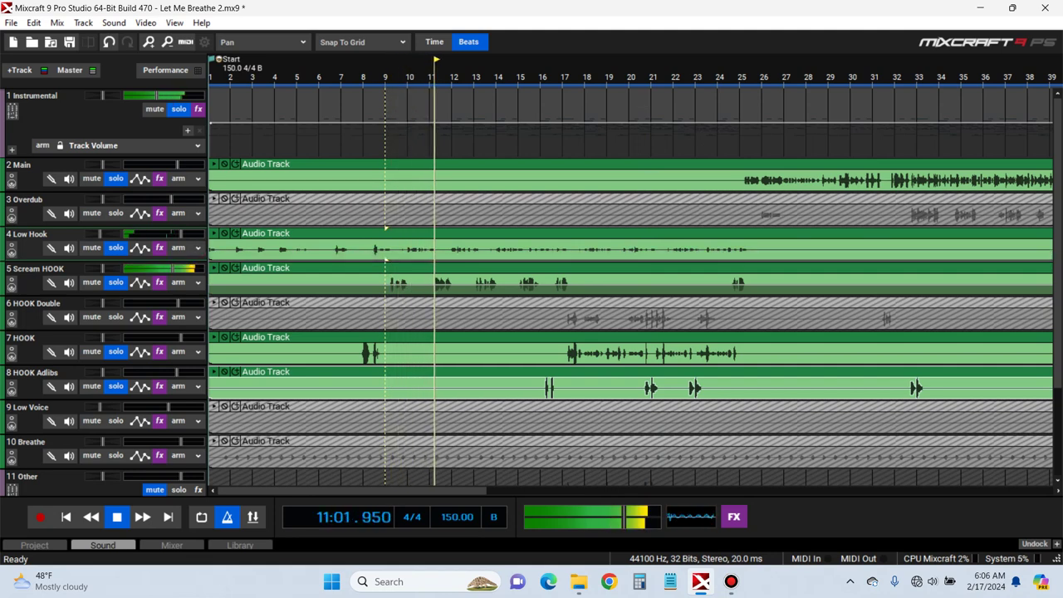
key(space)
Replace the DD Compressor with MV2 Stereo (VST3) in the Low Hook effect list
click(160, 247)
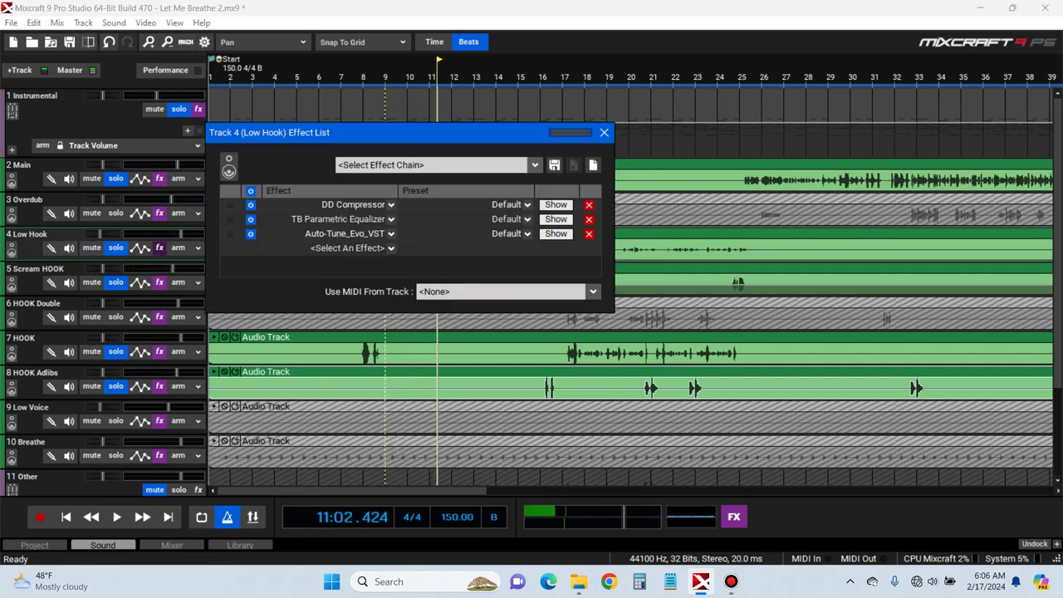
click(391, 205)
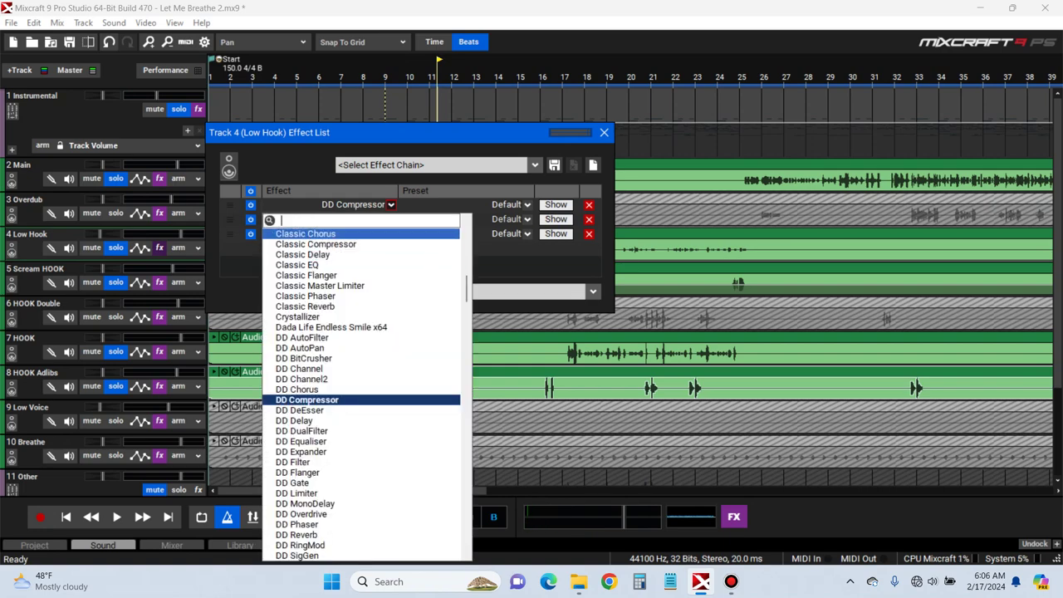
click(431, 179)
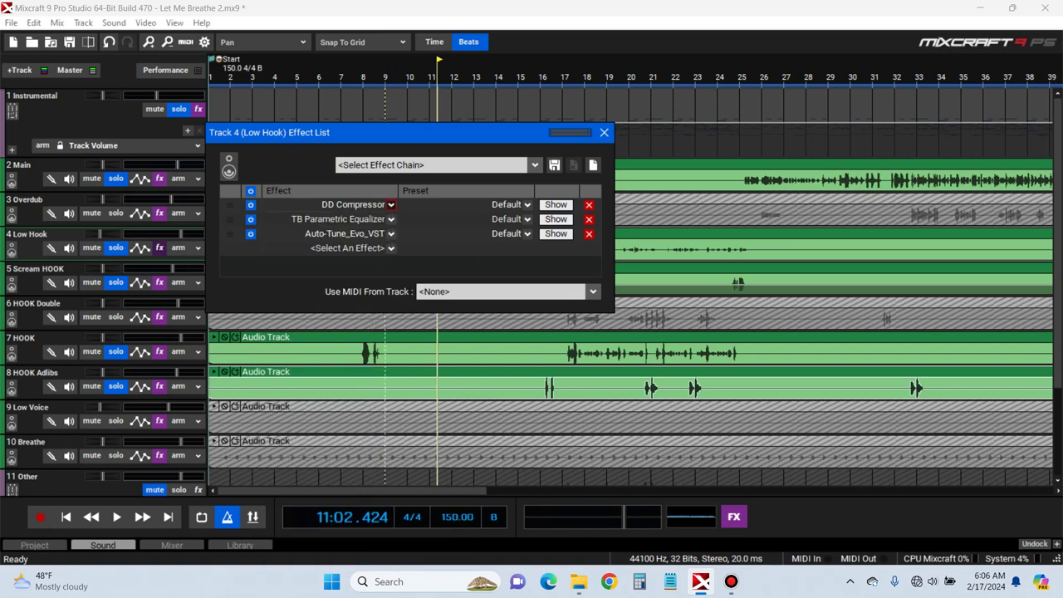
click(390, 204)
key(Escape)
drag(390, 133, 642, 302)
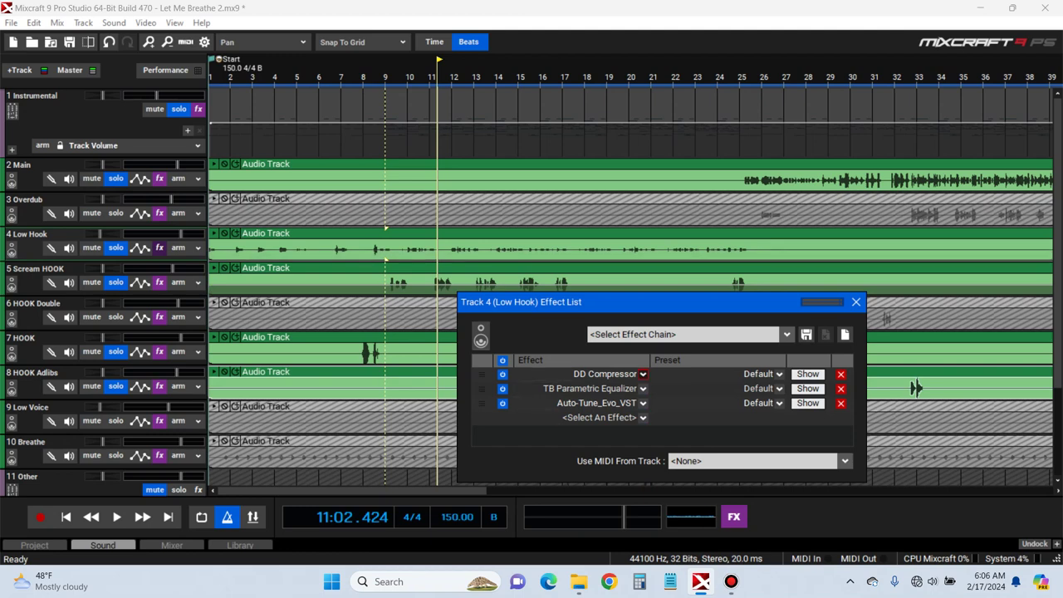
click(643, 373)
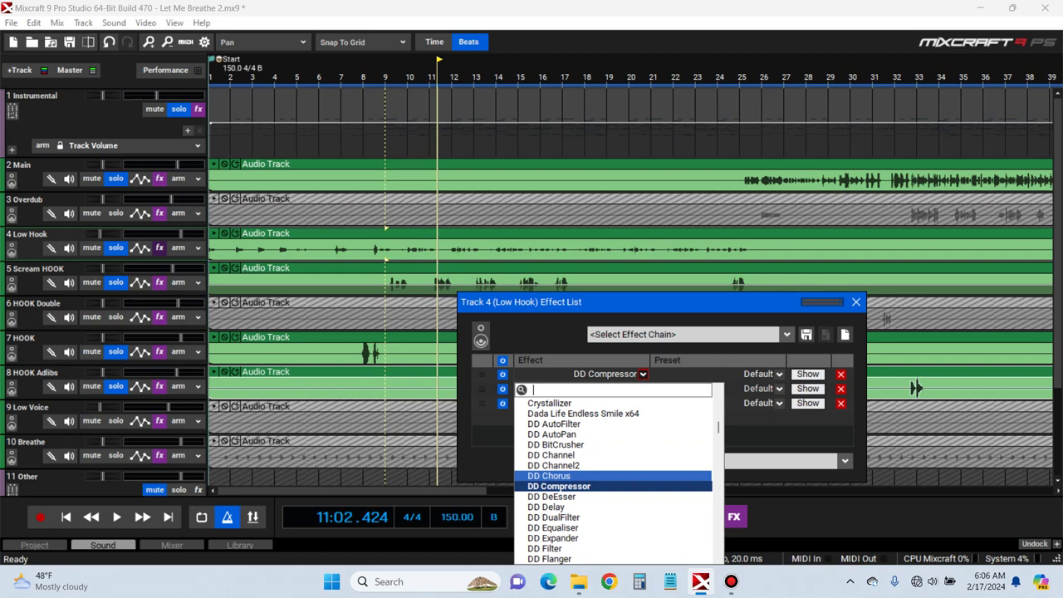
text(mv)
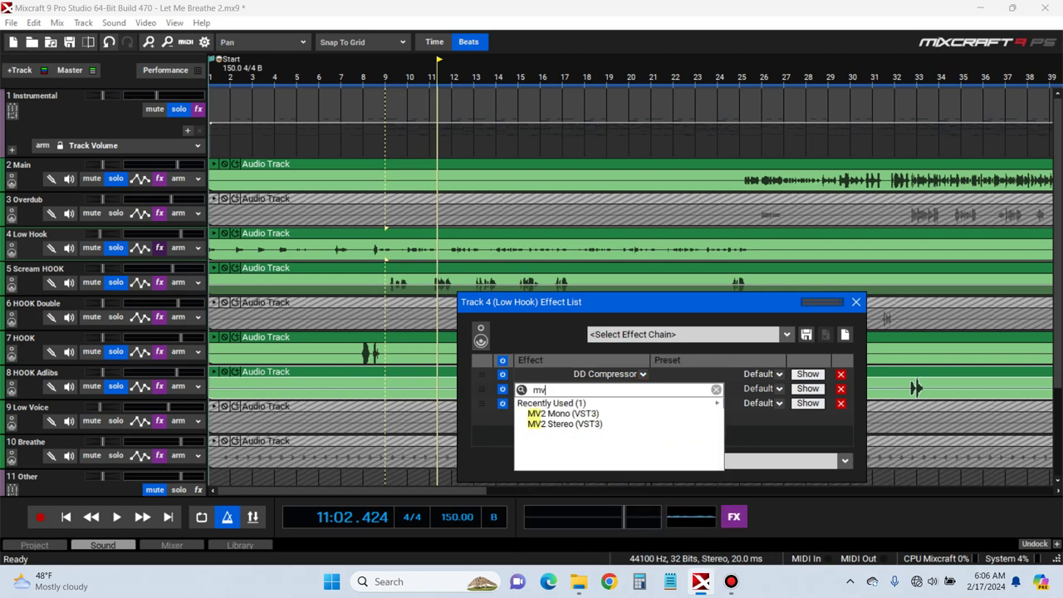
click(642, 423)
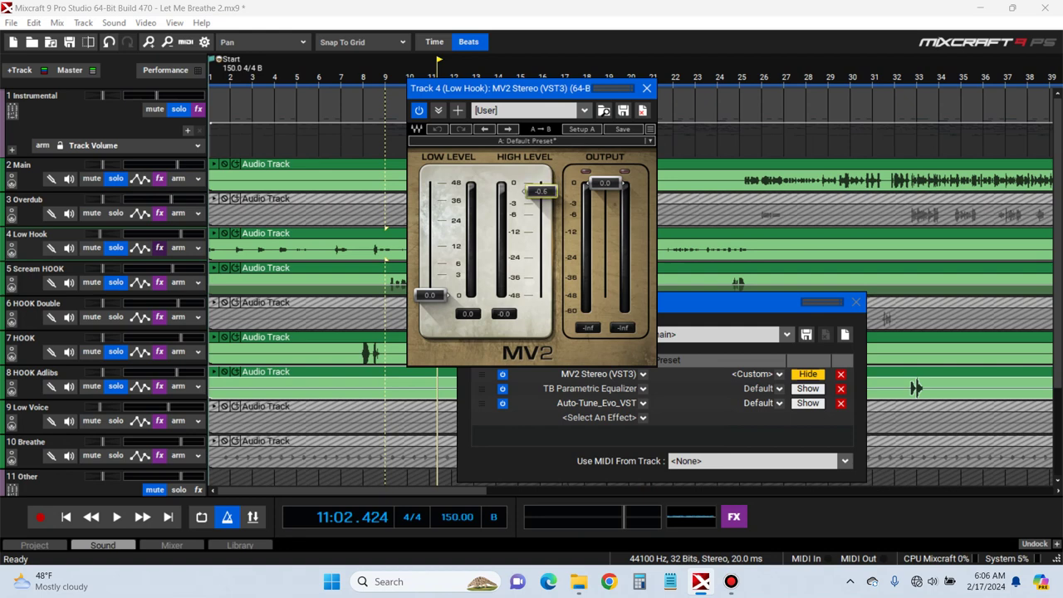
Lower the High Level of the Low Hook MV2 to about -12.1 while playing from bar 8
click(364, 77)
key(space)
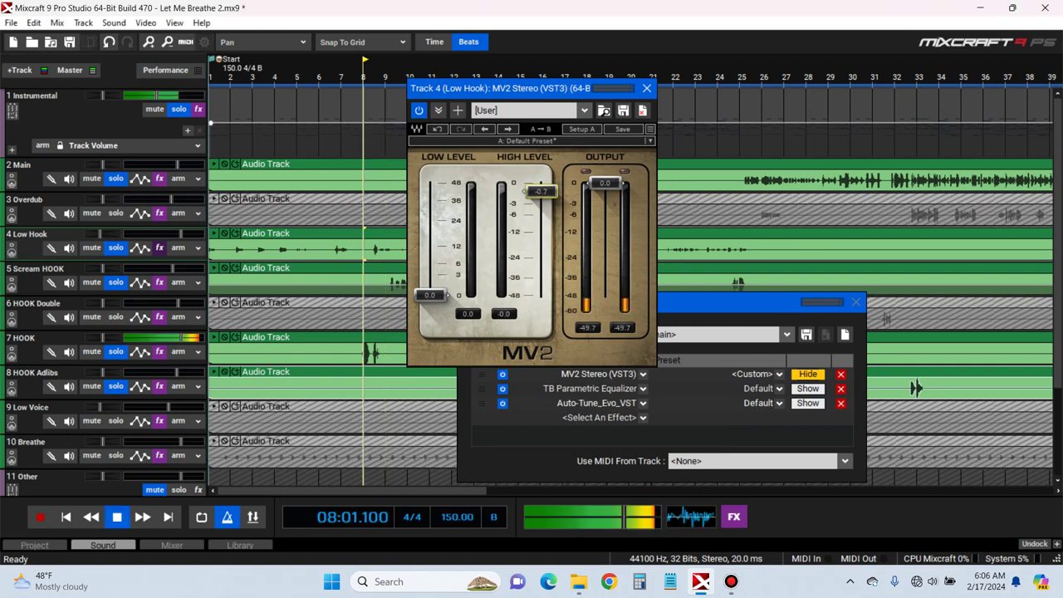
drag(542, 192, 540, 234)
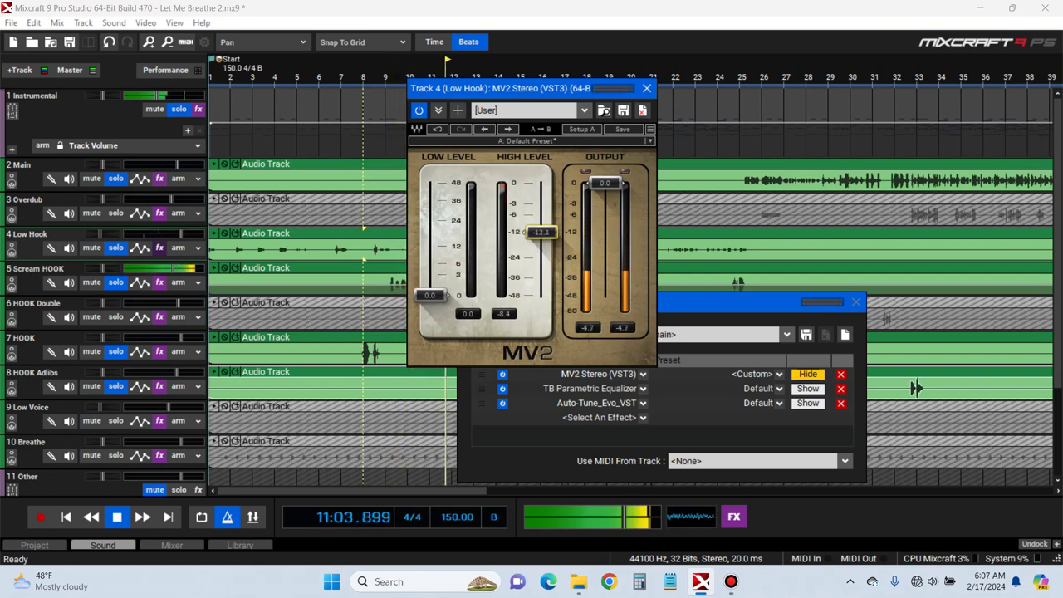
Raise the Low Hook MV2's Low Level to 8.8, lower its High Level to -12.8, audition from bar 9, and close the plugin
drag(429, 295, 429, 251)
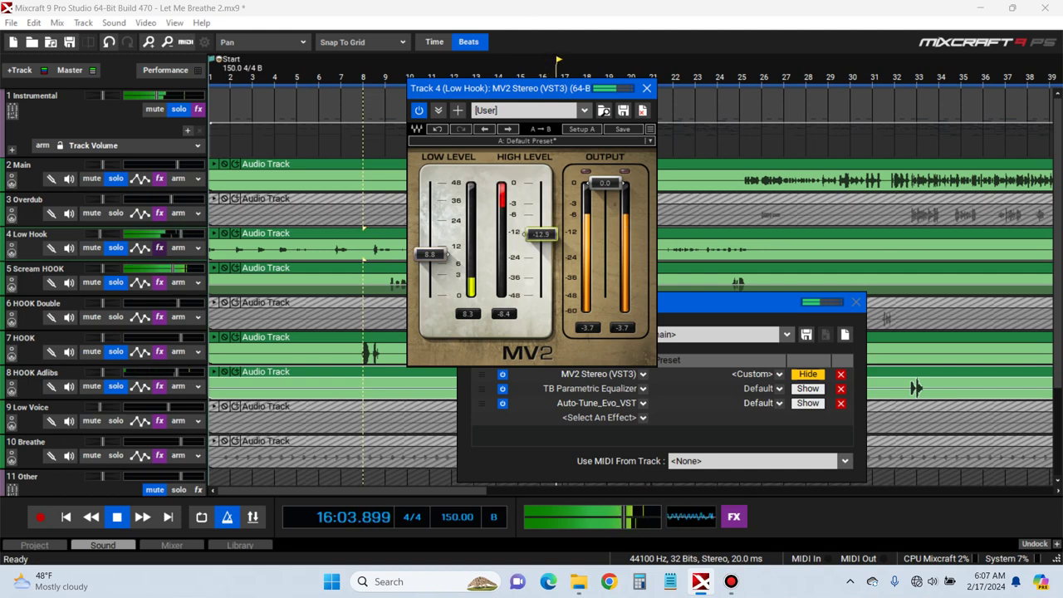
drag(503, 91, 675, 94)
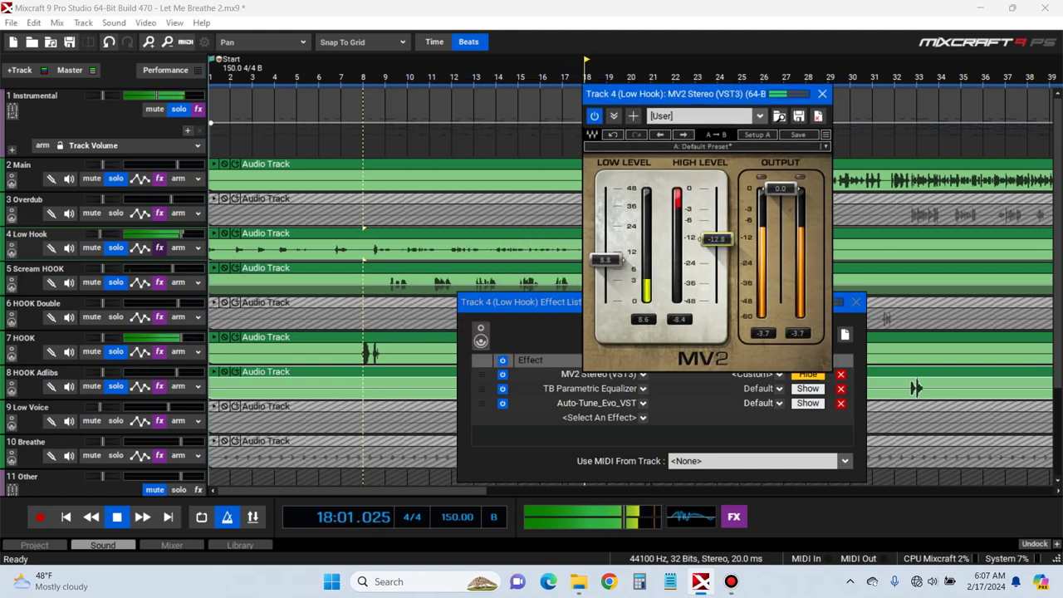
click(387, 75)
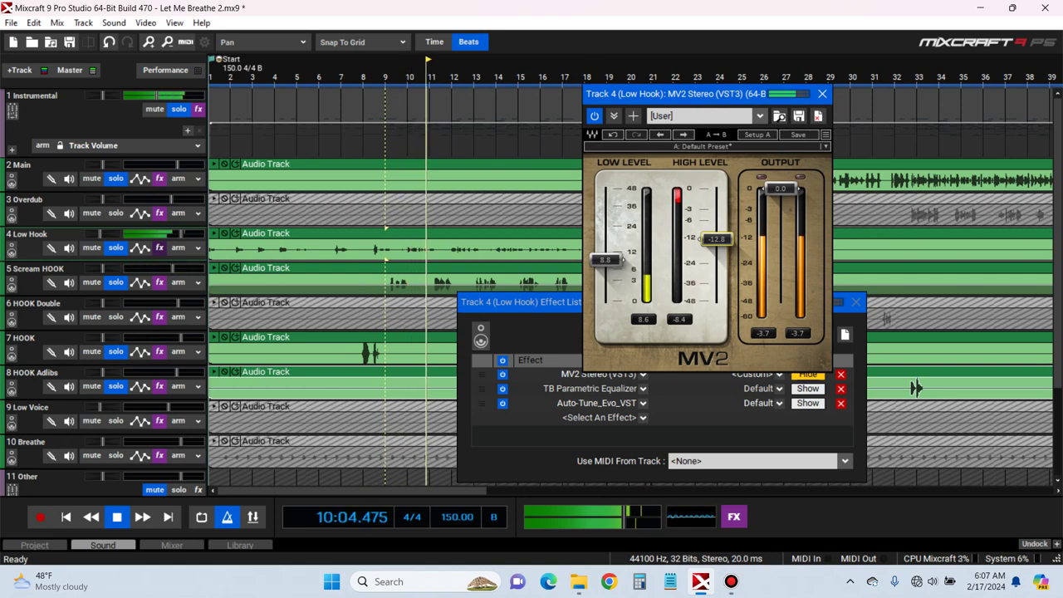
key(space)
click(822, 94)
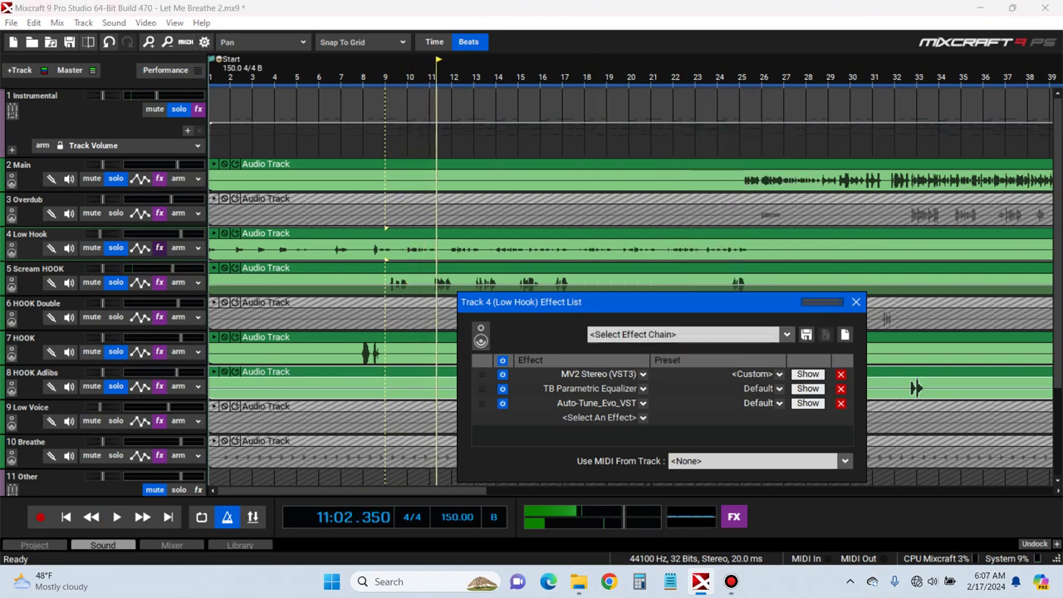
Inspect the Low Hook TB Parametric Equalizer curve while playing from bar 9, and close the equalizer
click(807, 387)
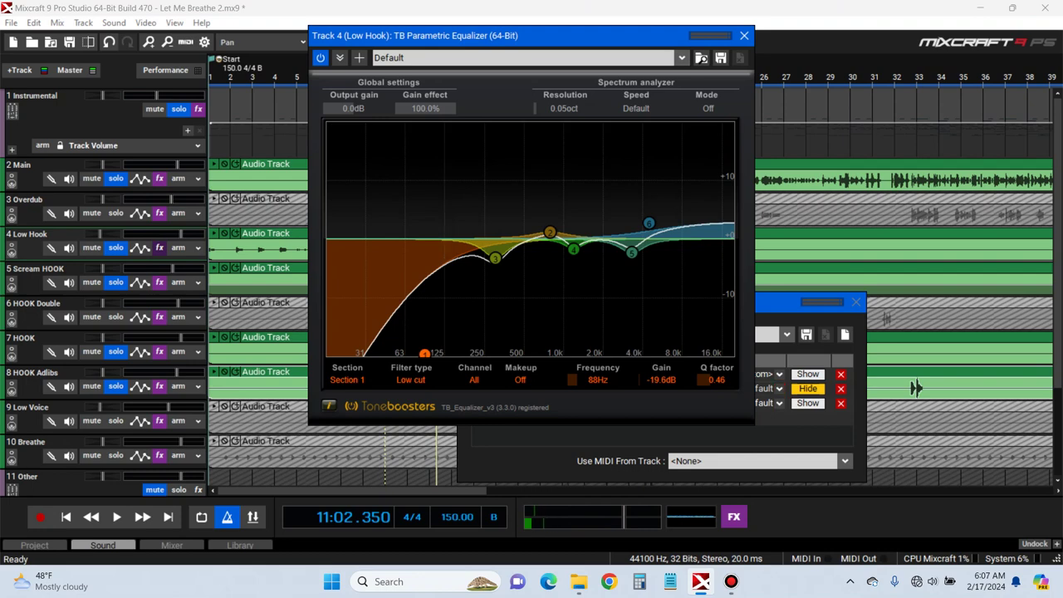
drag(531, 36, 800, 40)
key(space)
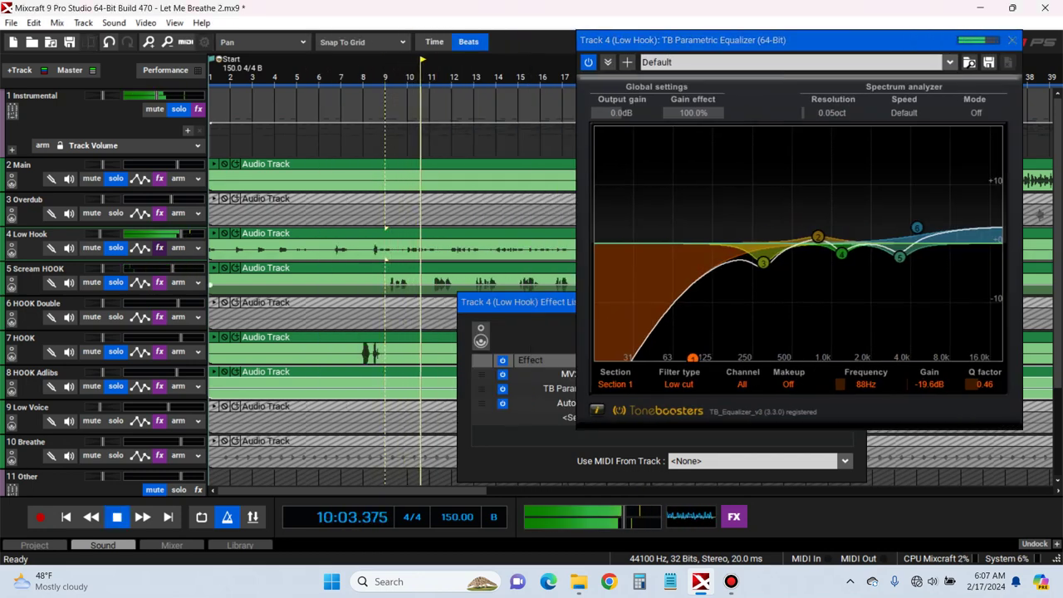
click(1011, 40)
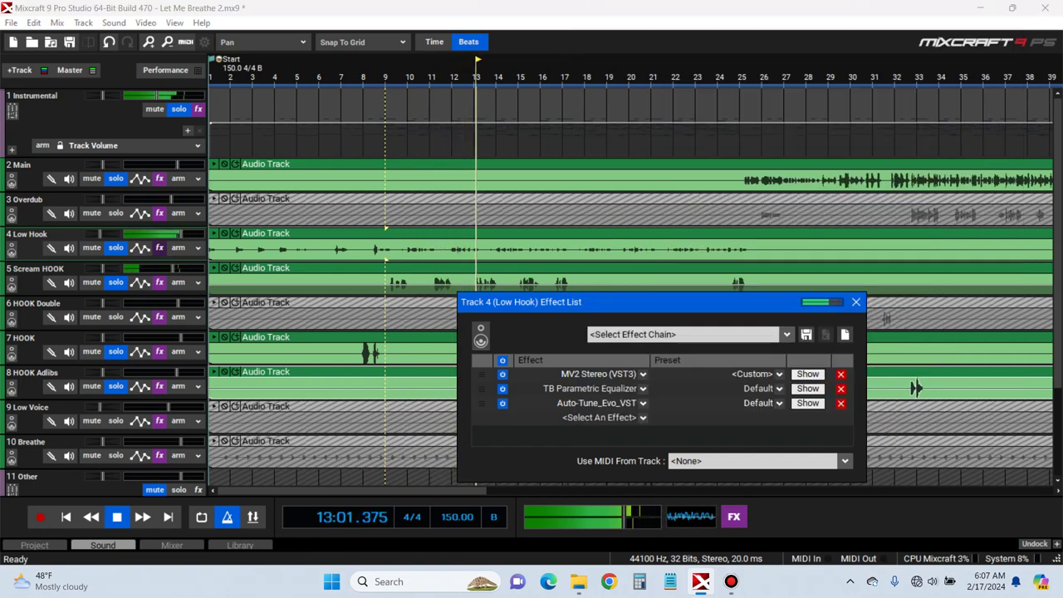
key(space)
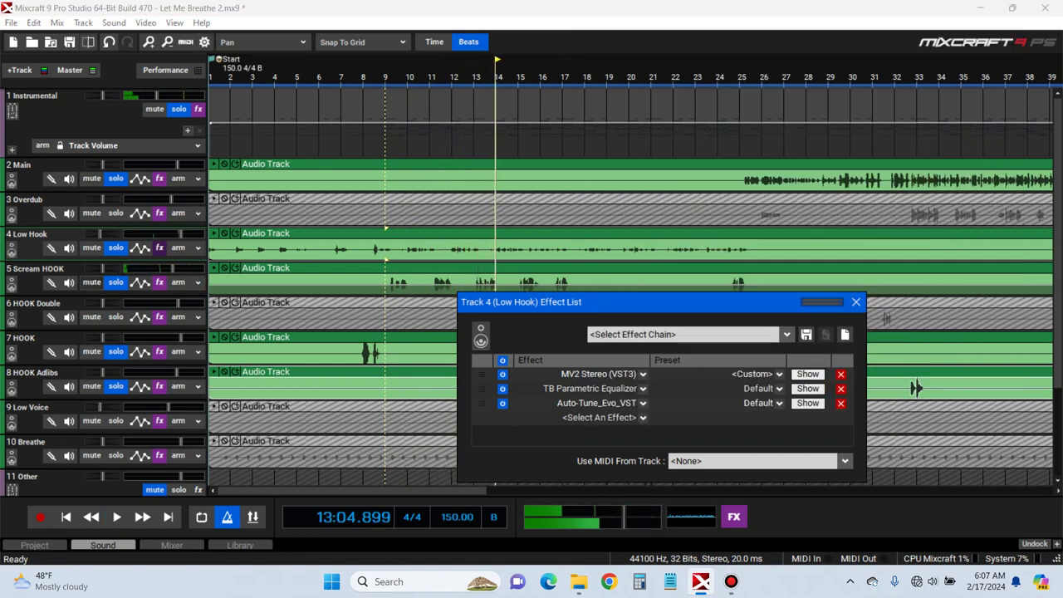
Adjust the Scream HOOK track's pan and audition the mix from bar 9
click(103, 269)
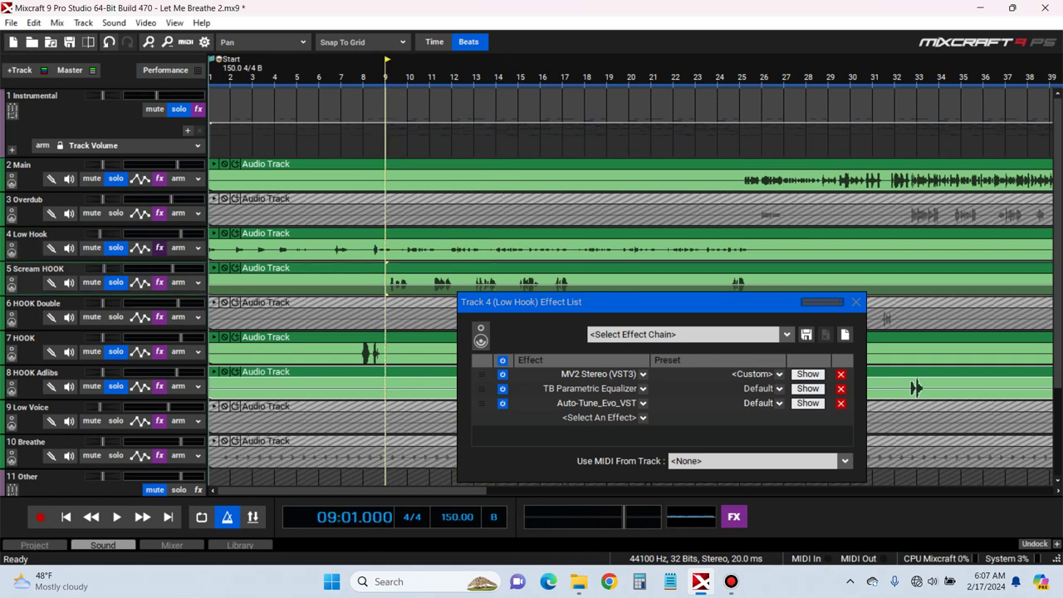
key(space)
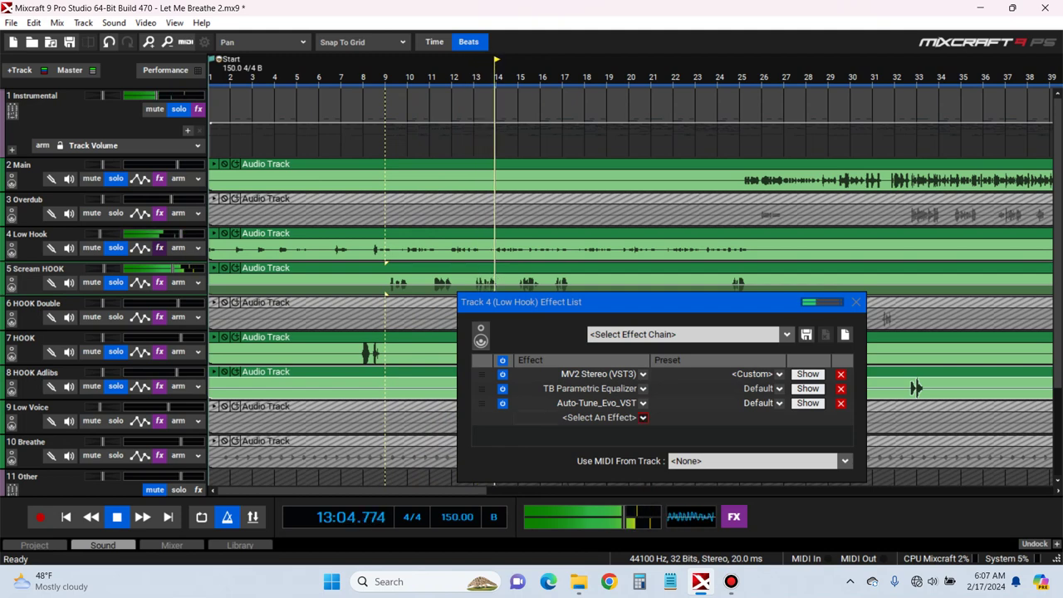
click(643, 417)
key(Escape)
key(space)
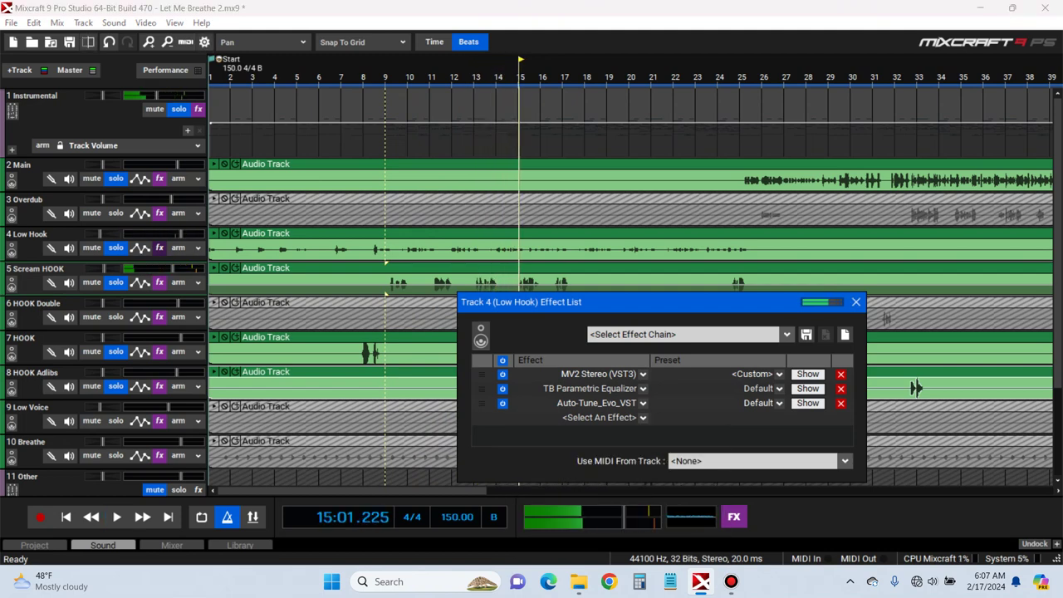
Add Abbey Road Saturator Stereo (VST3) after Auto-Tune_Evo_VST in the Low Hook effect list
click(642, 417)
scroll(614, 499, down, 9)
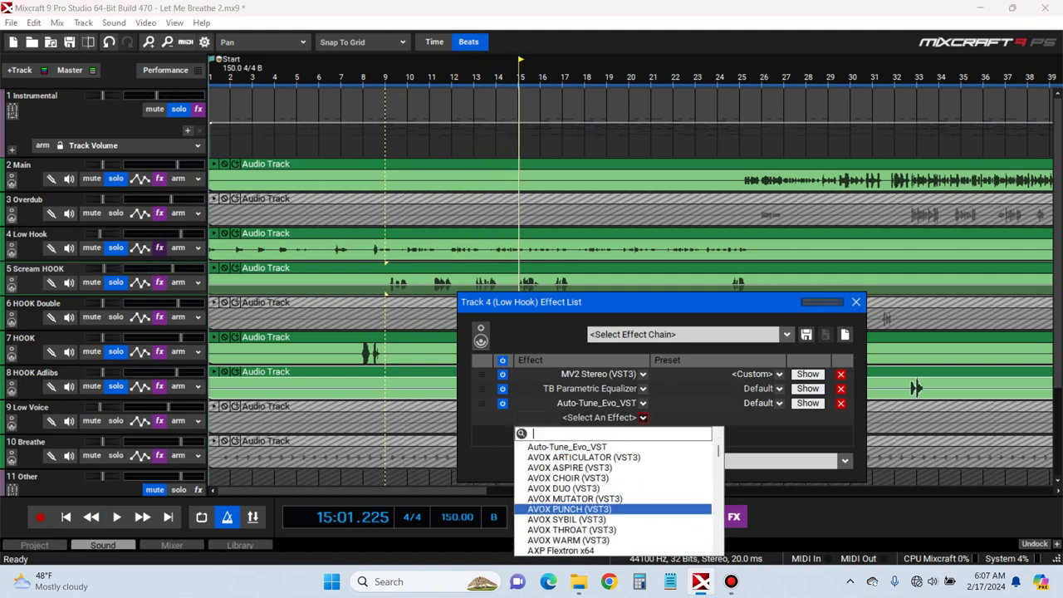
scroll(615, 509, up, 4)
scroll(618, 498, up, 2)
scroll(618, 499, down, 9)
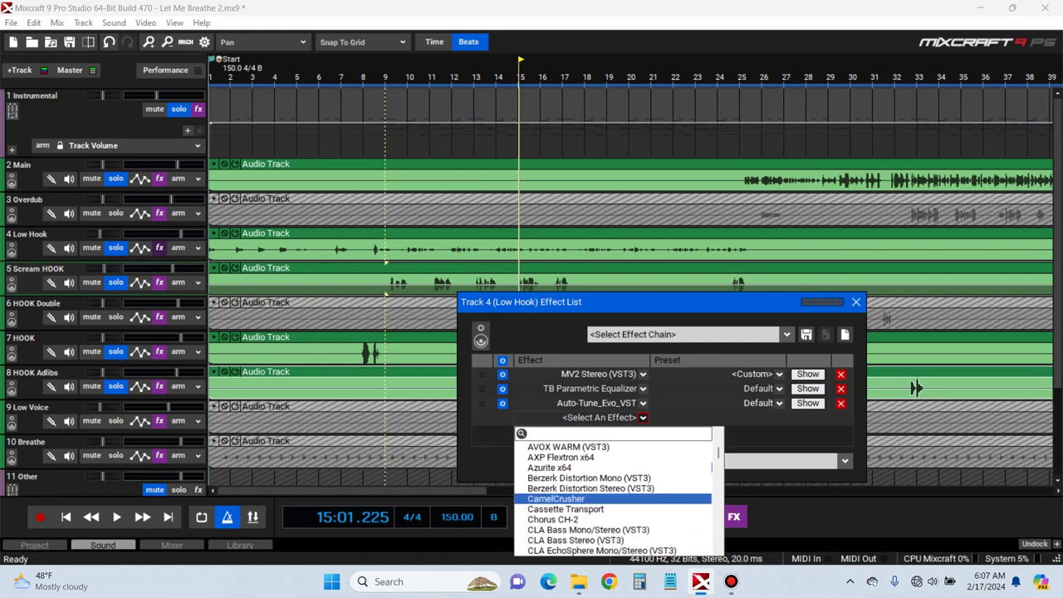
scroll(619, 498, up, 3)
scroll(618, 498, up, 4)
click(619, 499)
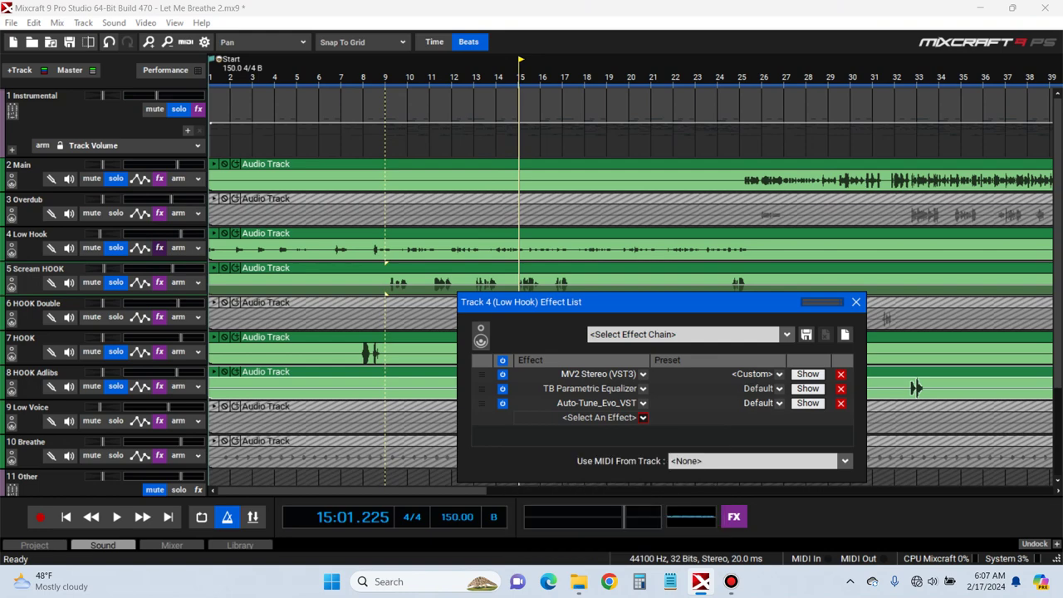
Lower the Abbey Road Saturator's Mix to about half, reduce its saturator gain, and set its output to -1.6 while playing from bar 9
key(space)
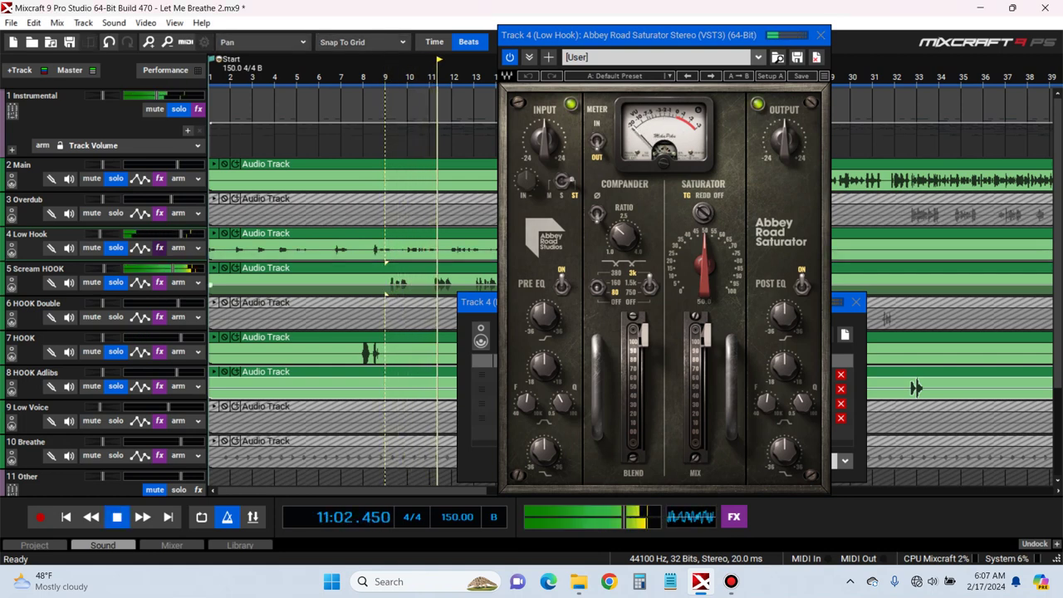
drag(705, 334, 706, 369)
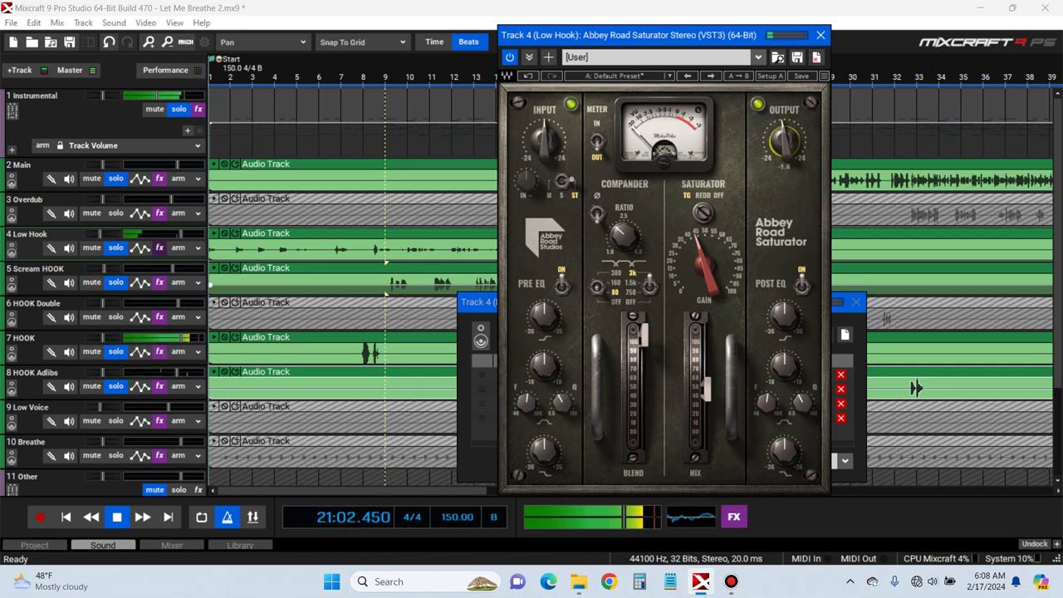
click(820, 34)
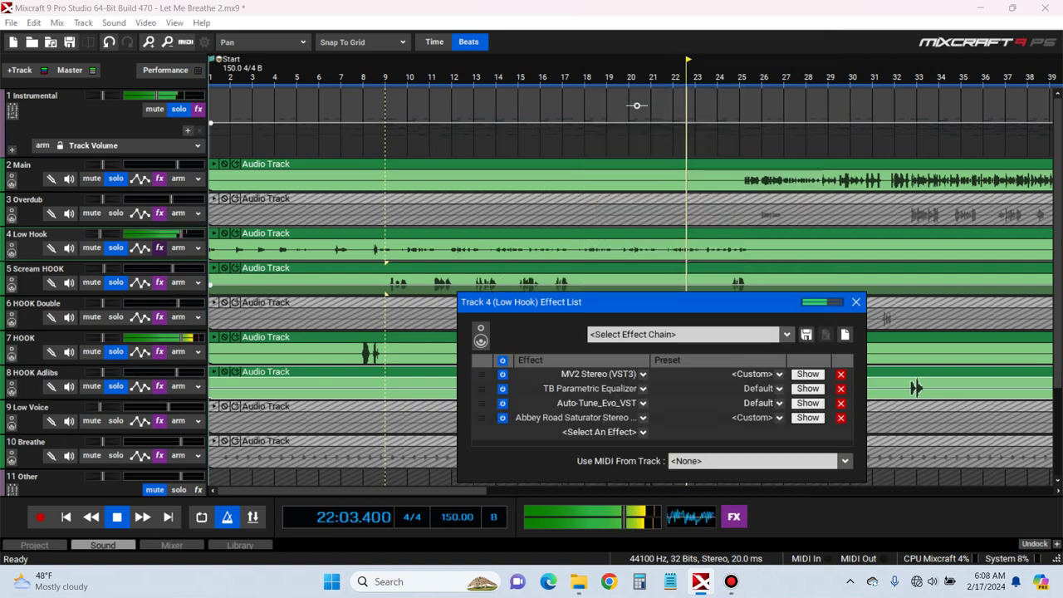
Audition the hook from bar 8 with and without the Instrumental track
click(363, 77)
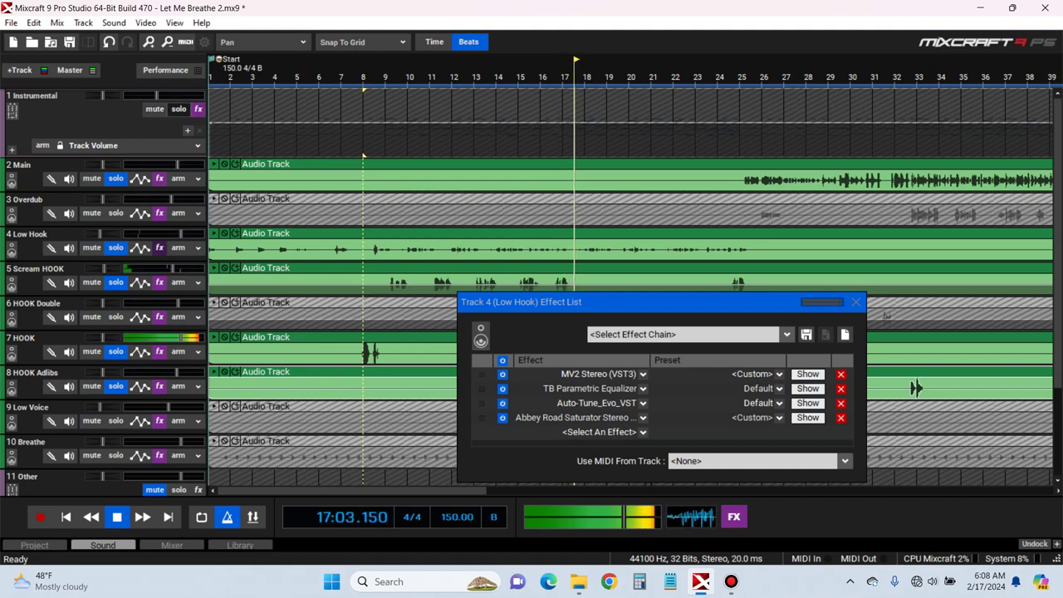
key(space)
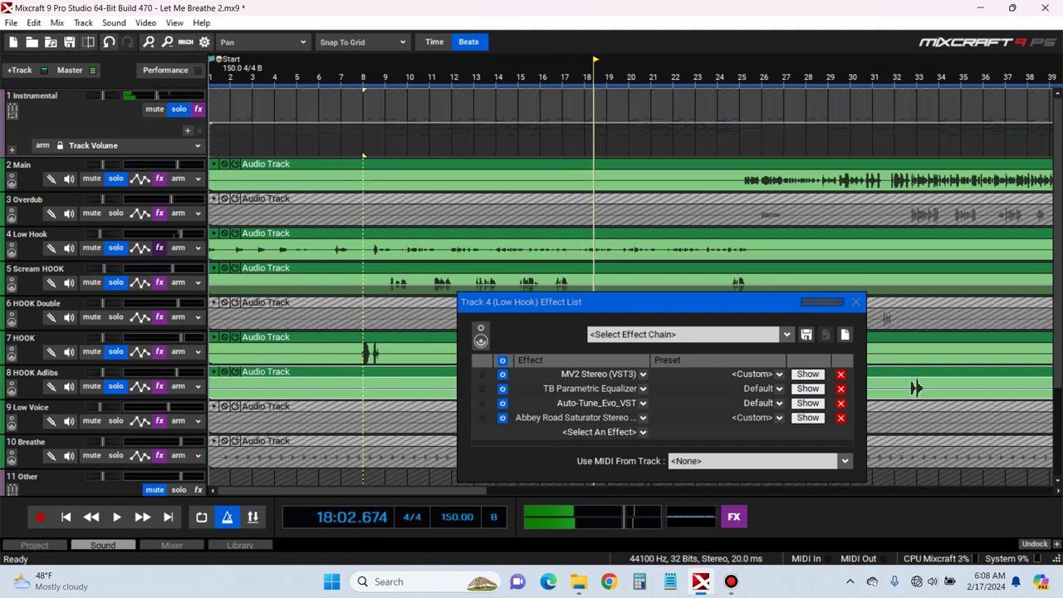
key(space)
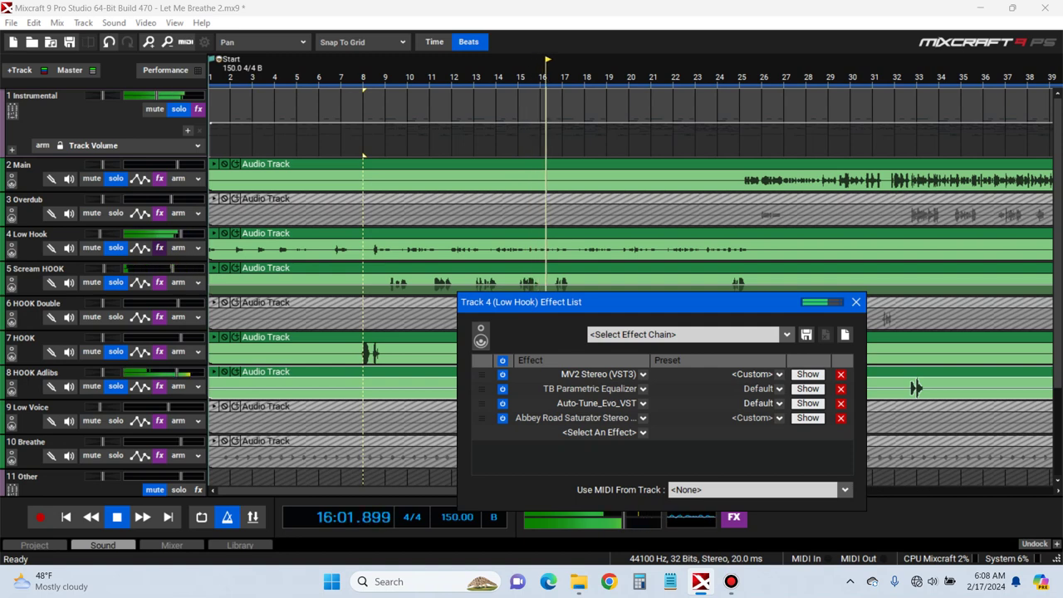
Add CLA-3A Stereo (VST3) to the end of the Low Hook effect chain and close the effect list
click(643, 432)
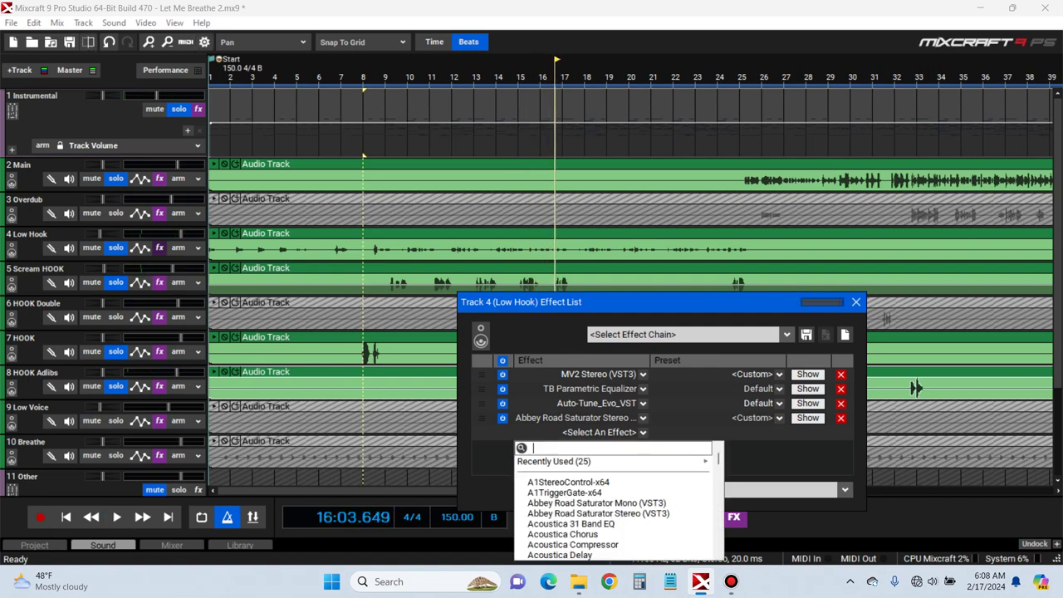
scroll(614, 515, down, 6)
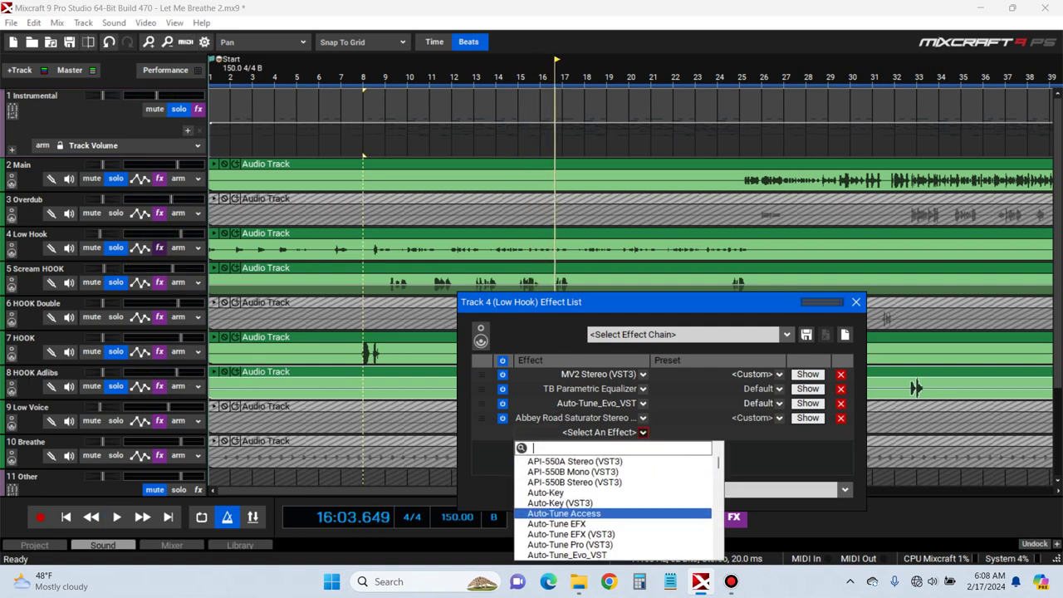
click(797, 458)
drag(681, 302, 615, 121)
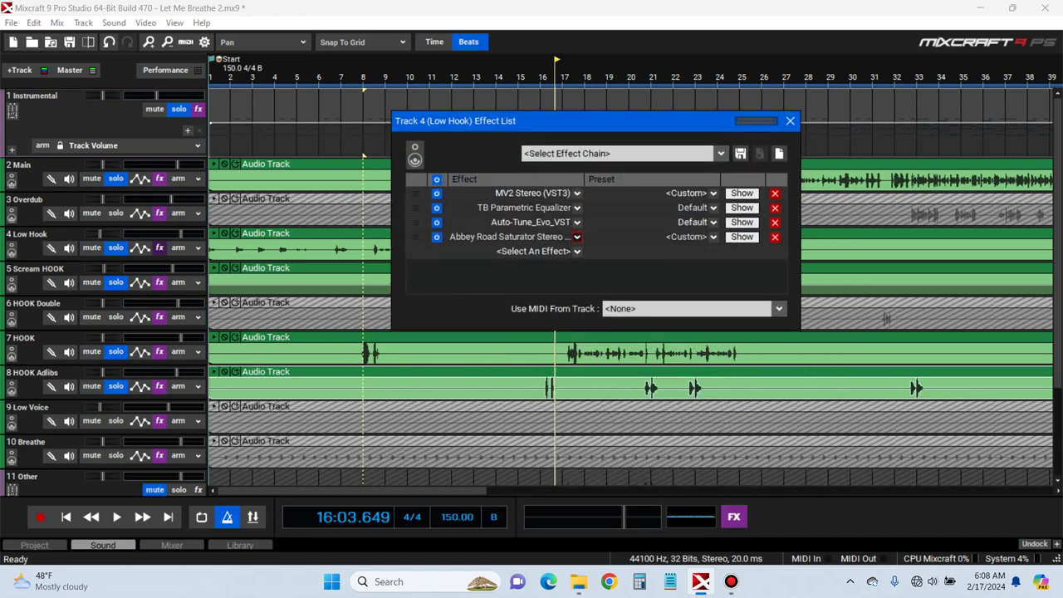
click(577, 251)
scroll(548, 415, down, 15)
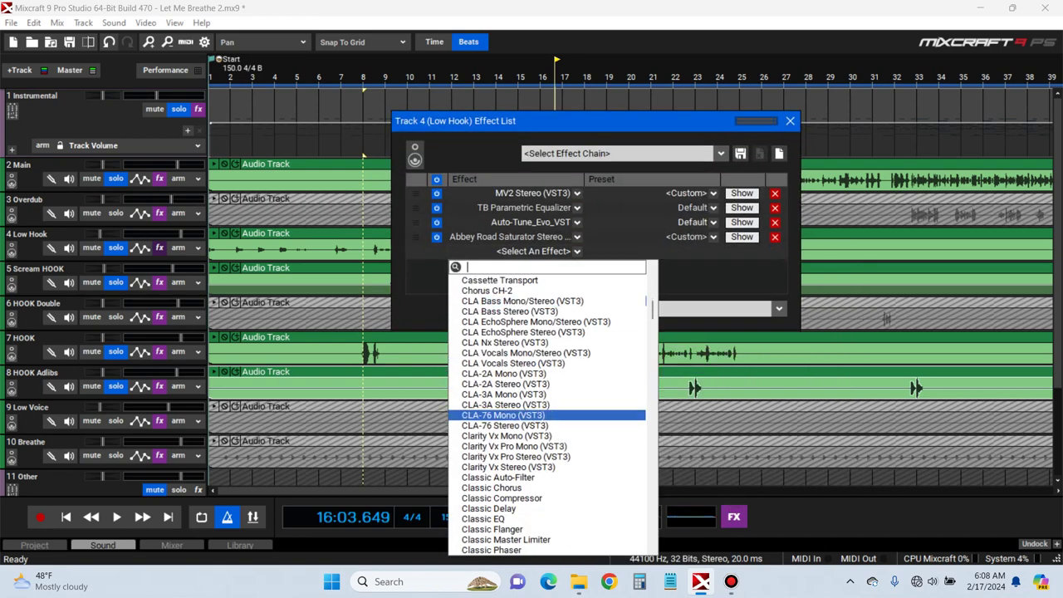
click(504, 405)
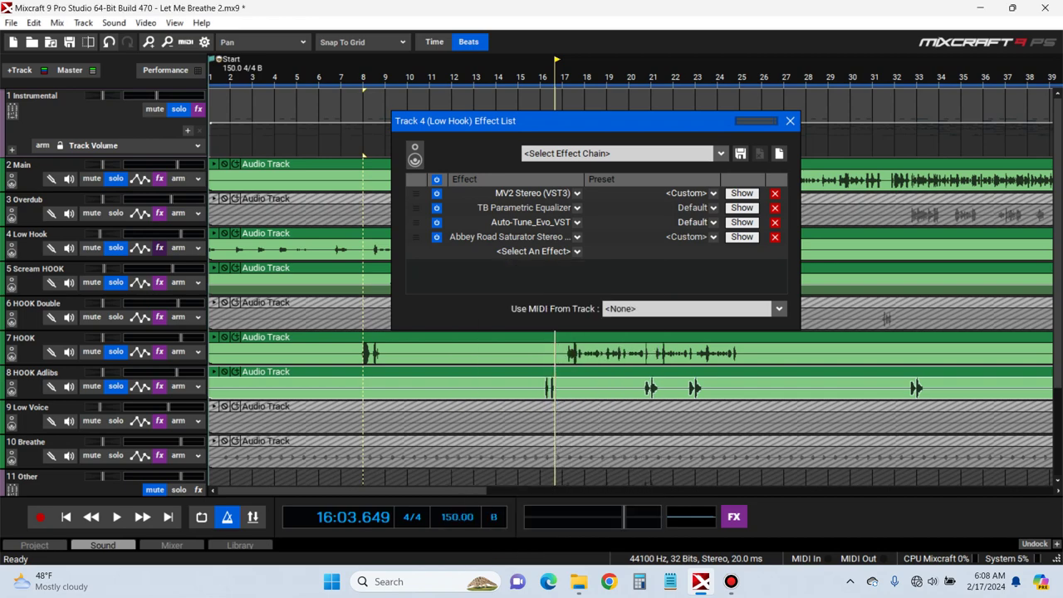
drag(641, 101, 744, 278)
click(790, 121)
Try lowering the Low Hook CLA-3A Gain to 2.74 while playing from bar 11
click(431, 76)
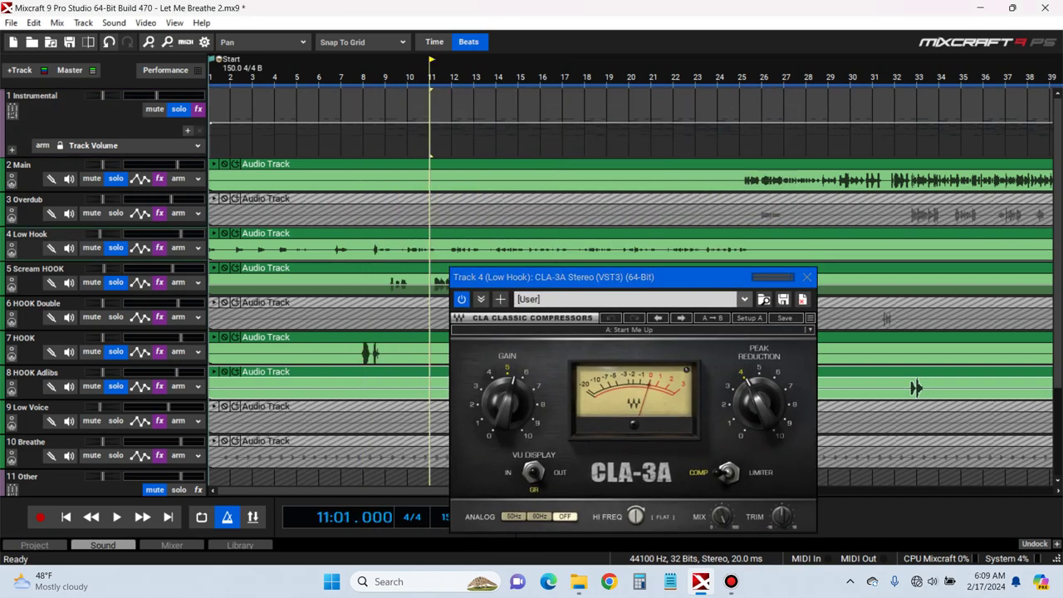
key(space)
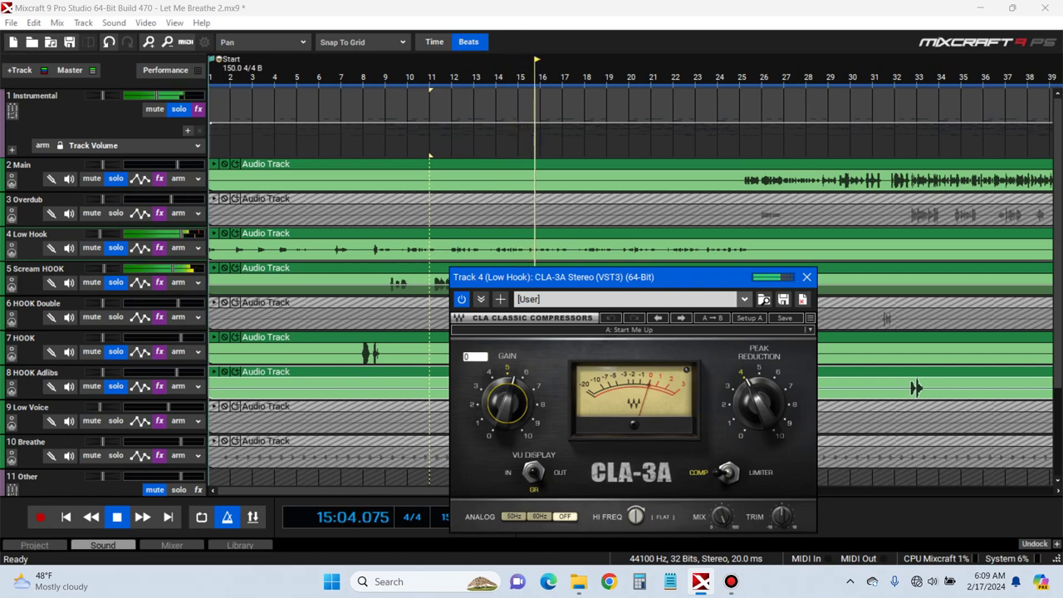
key(Return)
drag(508, 404, 507, 374)
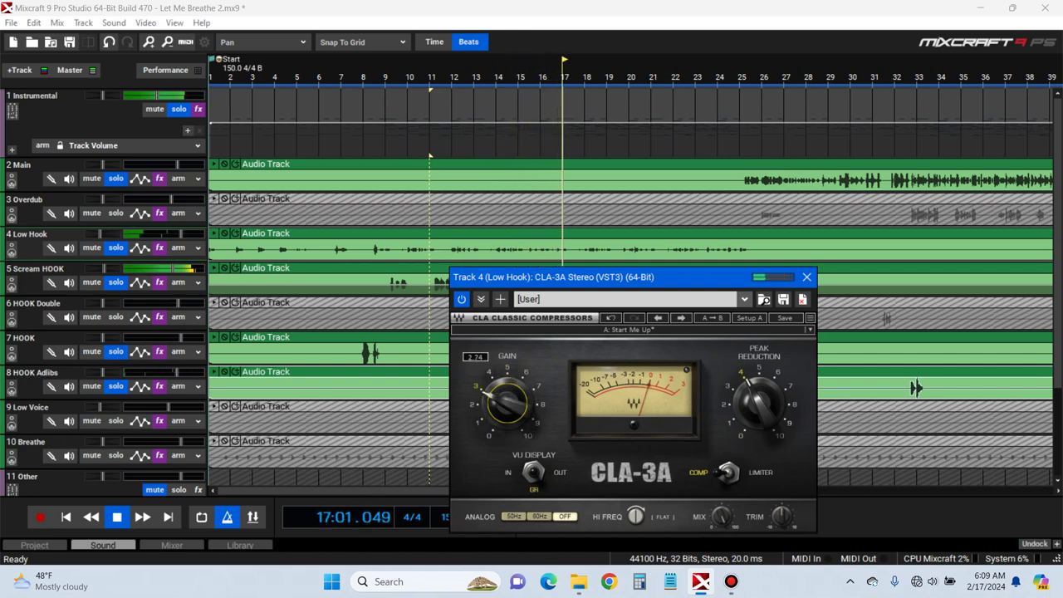
key(space)
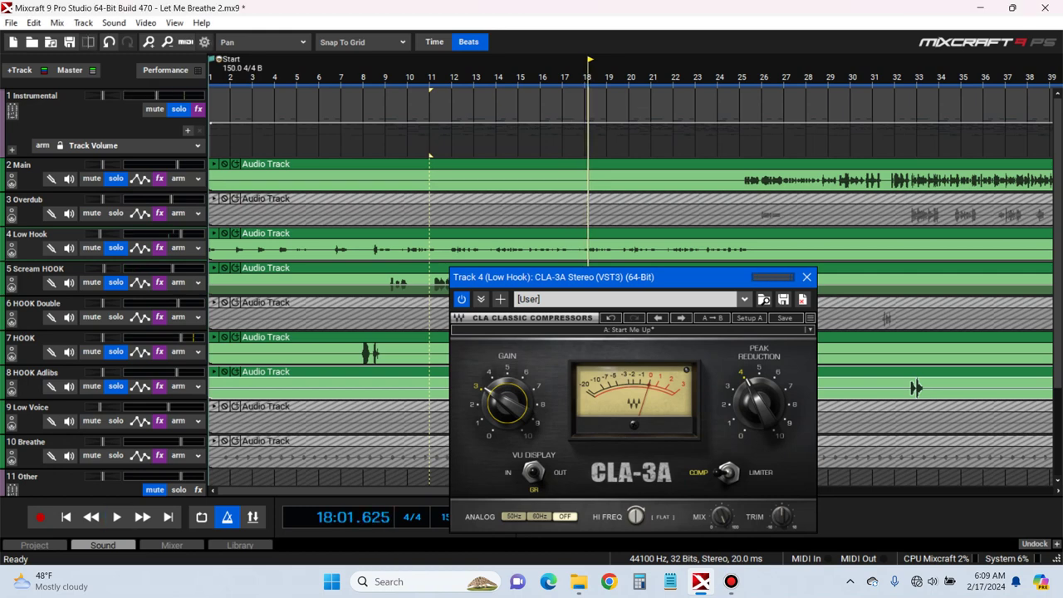
Set the CLA-3A Gain and Peak Reduction to about 5 each while playing from bar 10, and close the compressor
click(409, 106)
key(space)
drag(507, 404, 506, 385)
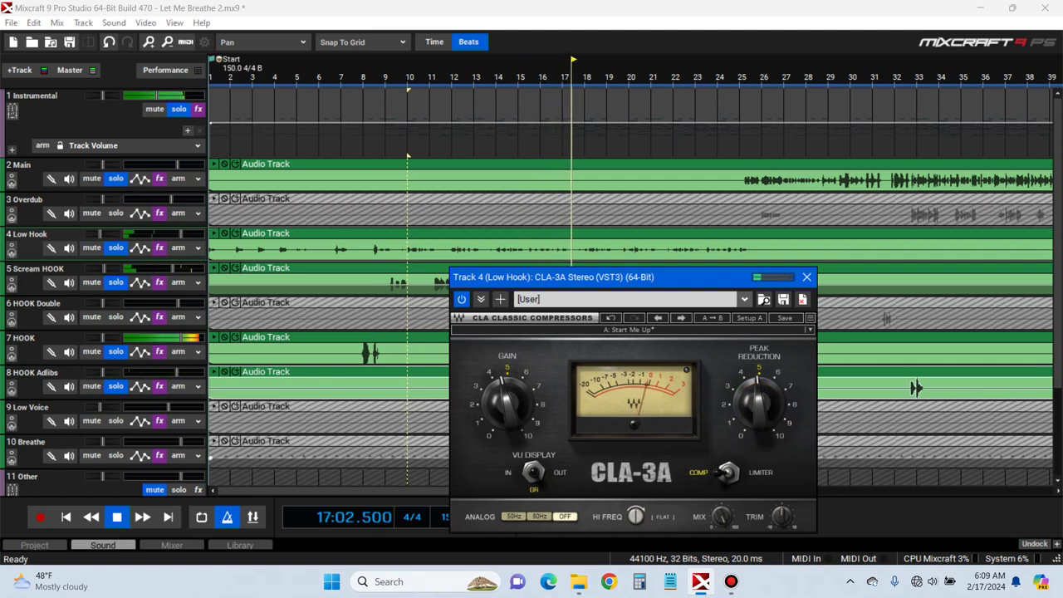
drag(507, 403, 508, 400)
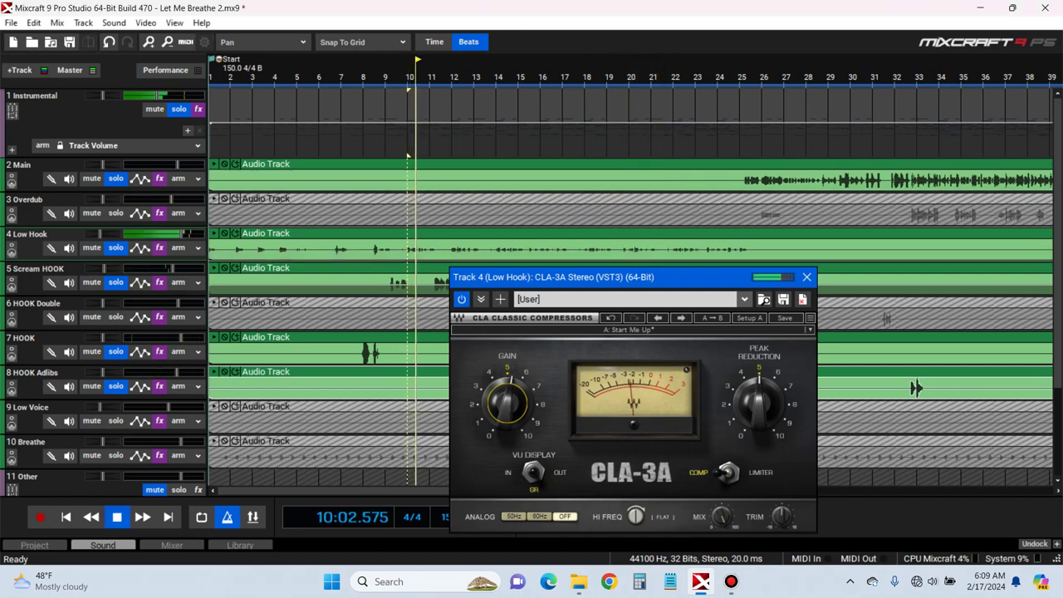
key(space)
click(806, 278)
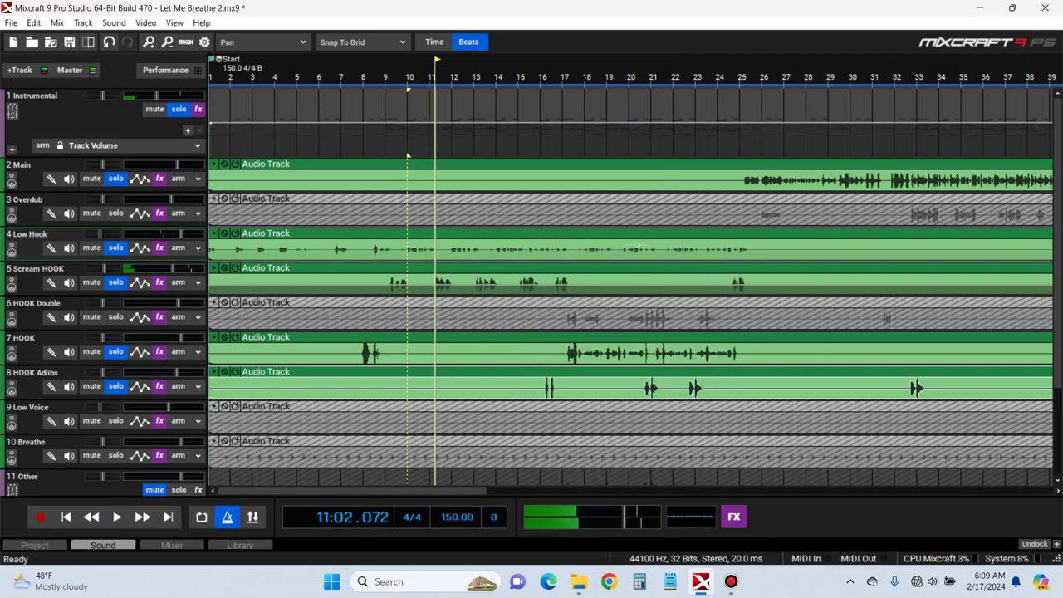
Add FabFilter Pro-MB from the recently used effects after CLA-3A Stereo in the Low Hook effect list
click(159, 248)
click(576, 266)
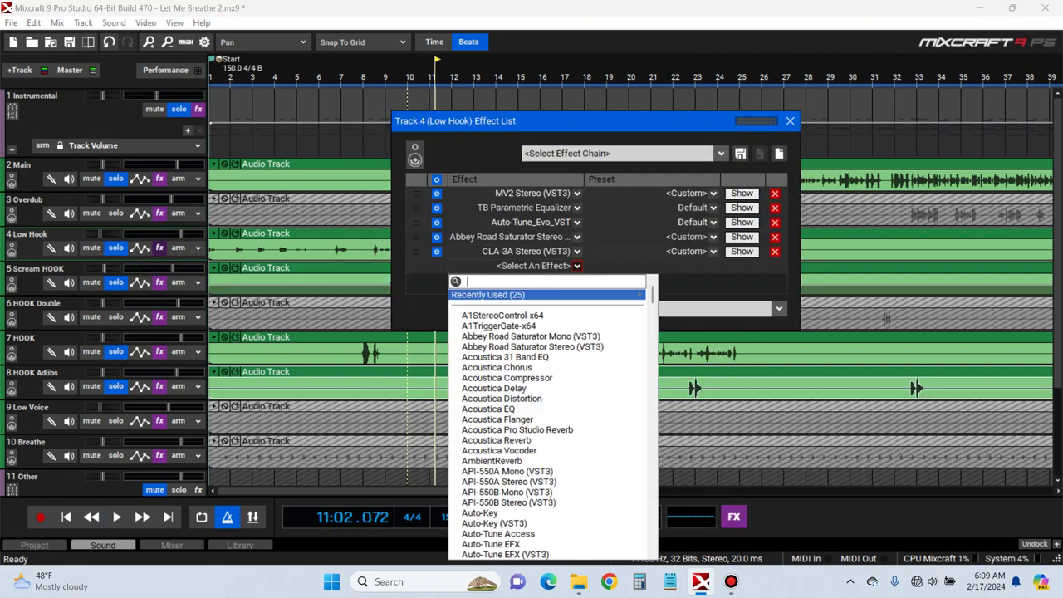
mouse_move(581, 295)
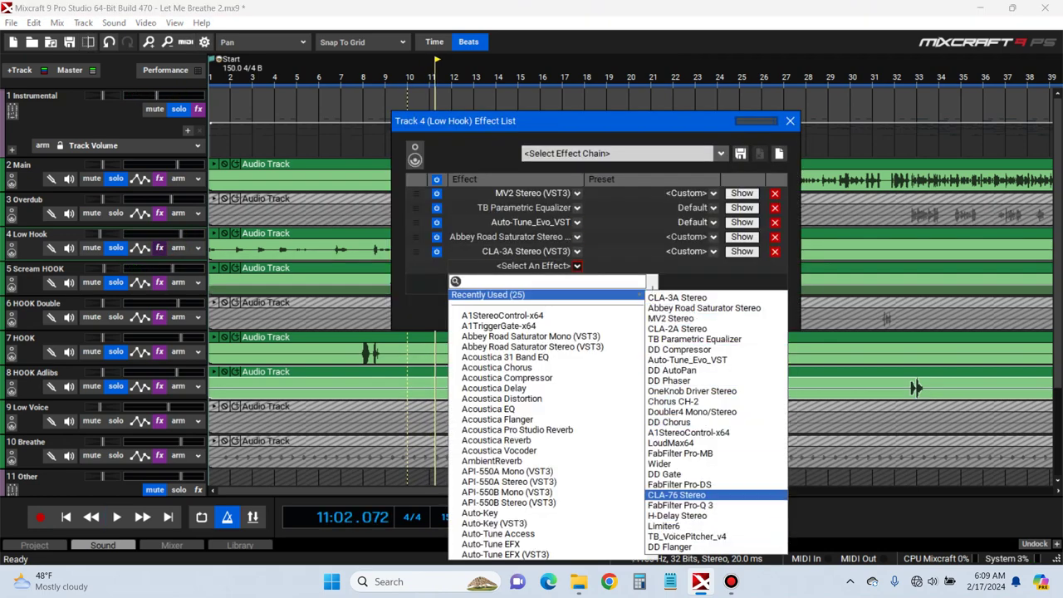
click(680, 453)
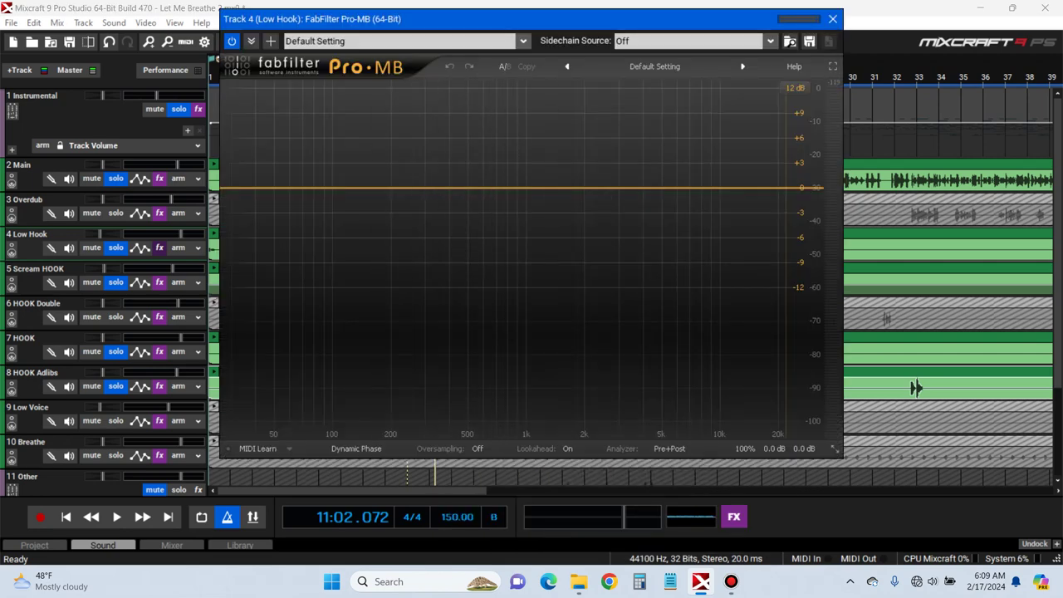
Close the Low Hook effect list and play from bar 9 with the Pro-MB window fully in view
drag(453, 19, 795, 235)
click(790, 120)
click(386, 76)
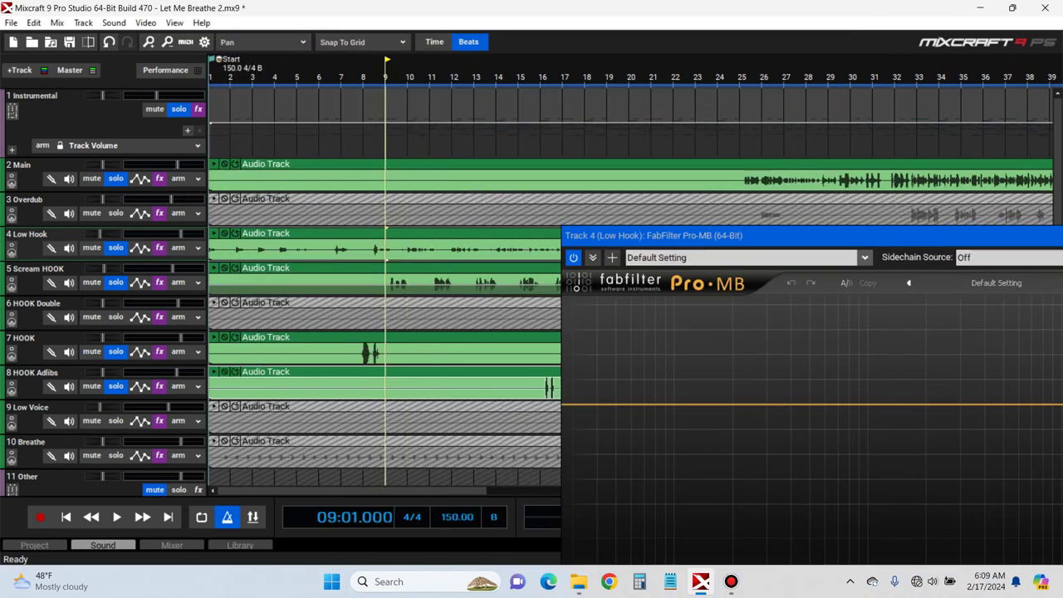
key(space)
drag(789, 236, 647, 102)
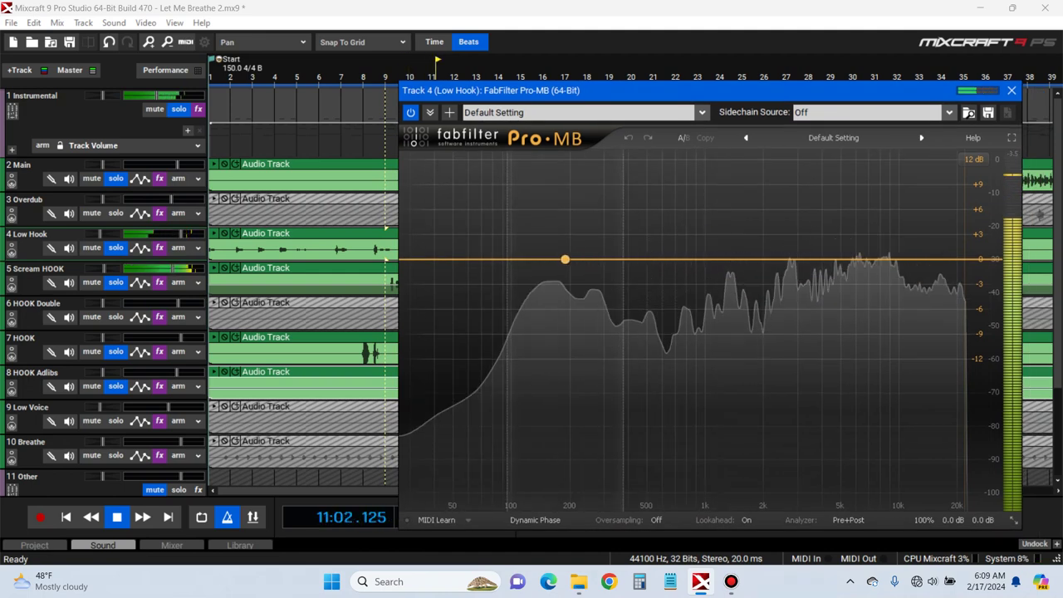
Add a Pro-MB compression band on Low Hook spanning from just under 200 Hz to about 900 Hz
click(582, 259)
drag(582, 259, 638, 259)
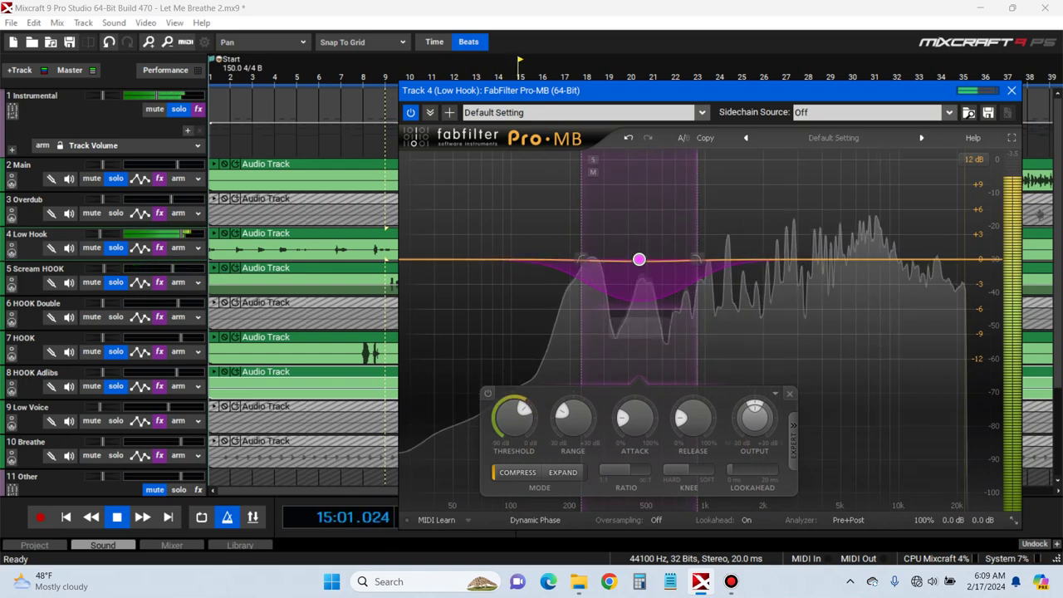
drag(581, 260, 564, 260)
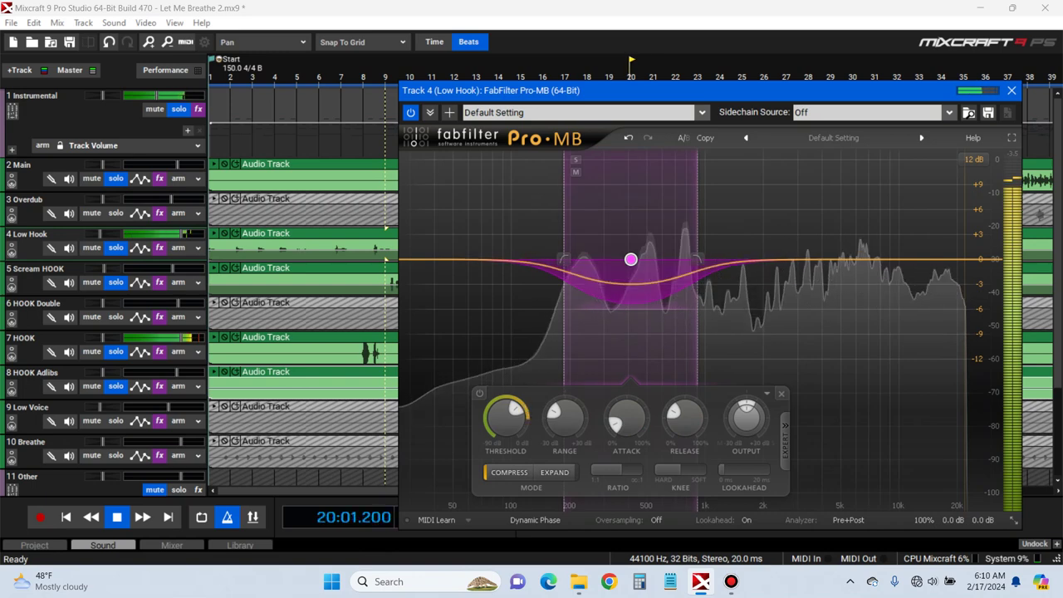
Audition the low-mid Pro-MB band in solo, return to the full signal and close the plugin window
click(575, 159)
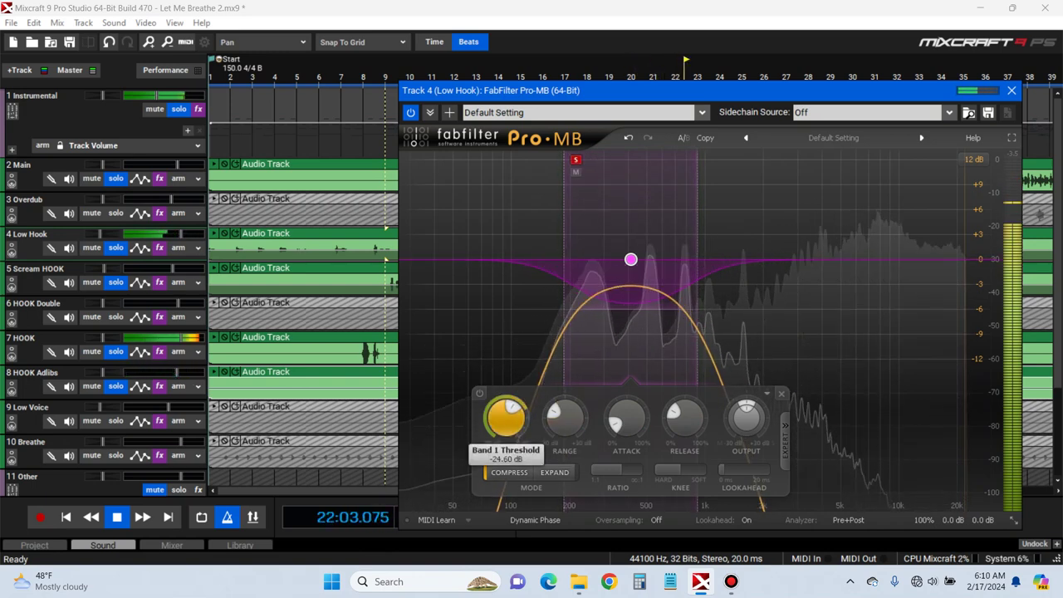
click(576, 160)
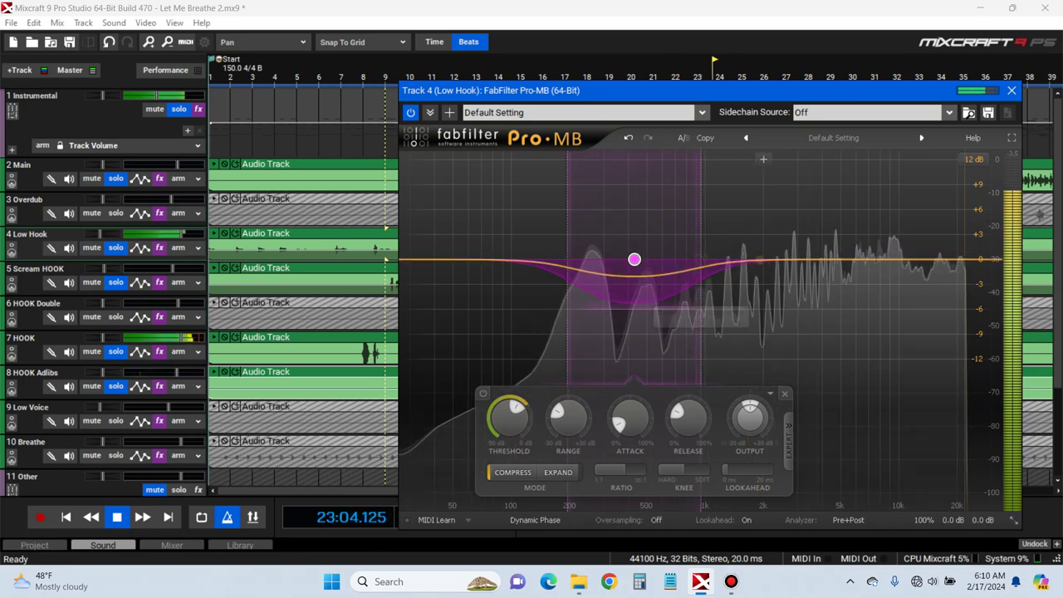
click(1012, 91)
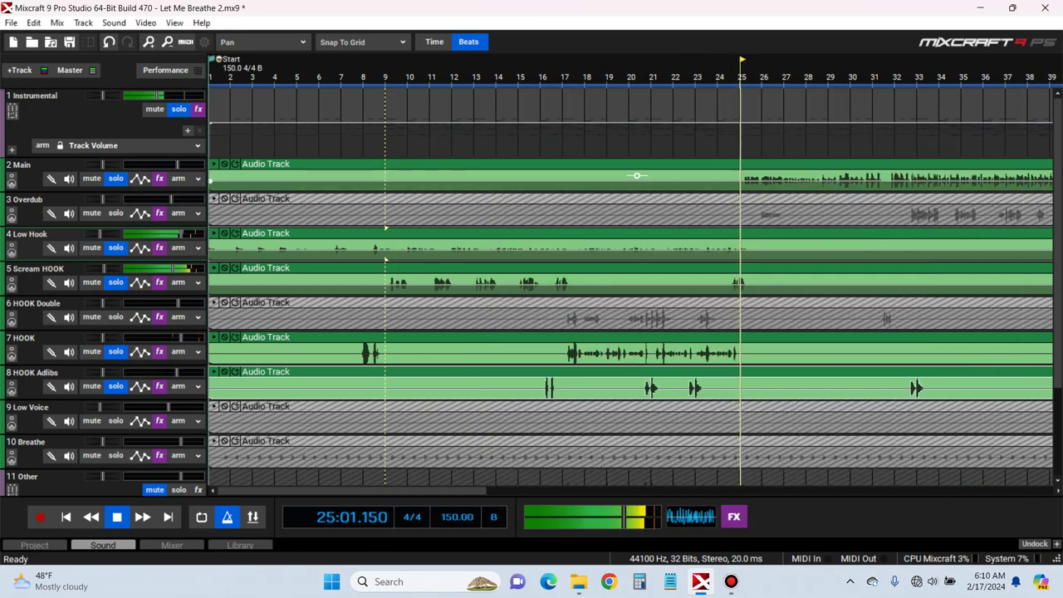
Listen to the hook from bar 8, reopen FabFilter Pro-MB on Low Hook and replay the section
click(363, 76)
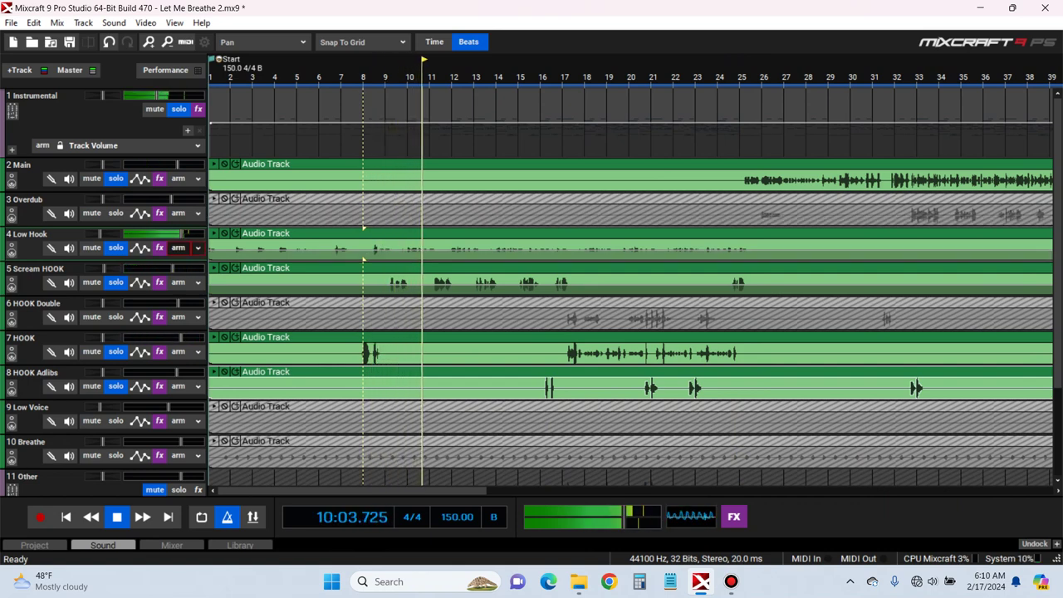
click(160, 248)
click(742, 266)
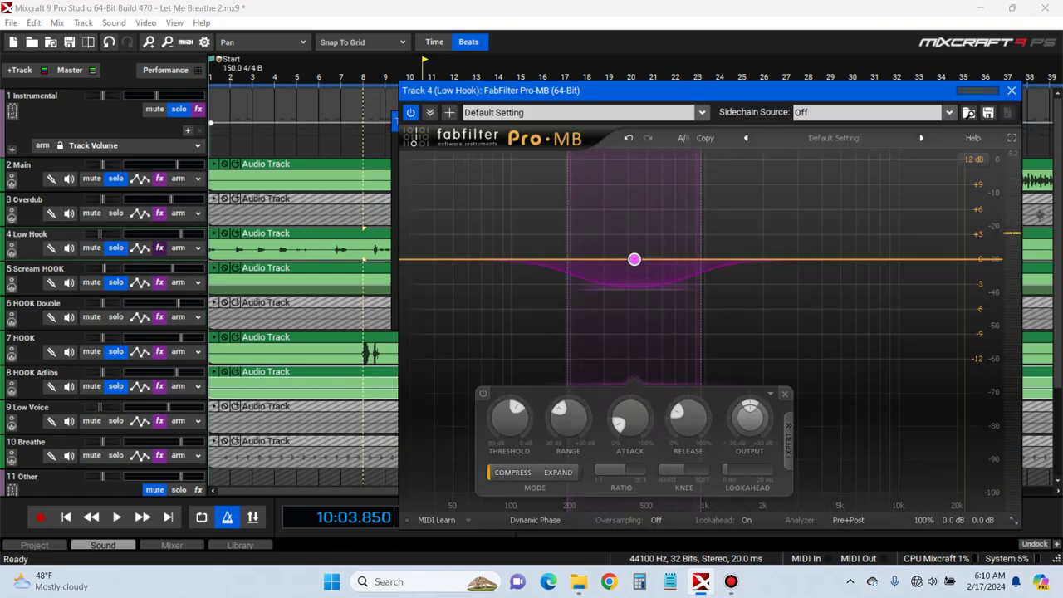
key(space)
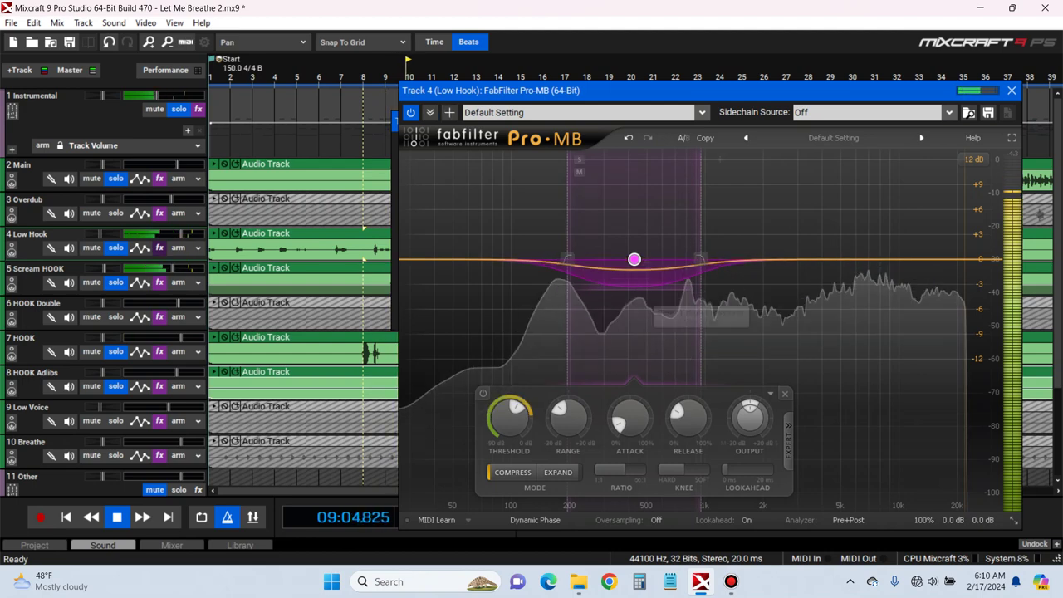
Audition the Low Hook track with its FabFilter Pro-MB compression, then close the plugin and the track's effect list
key(space)
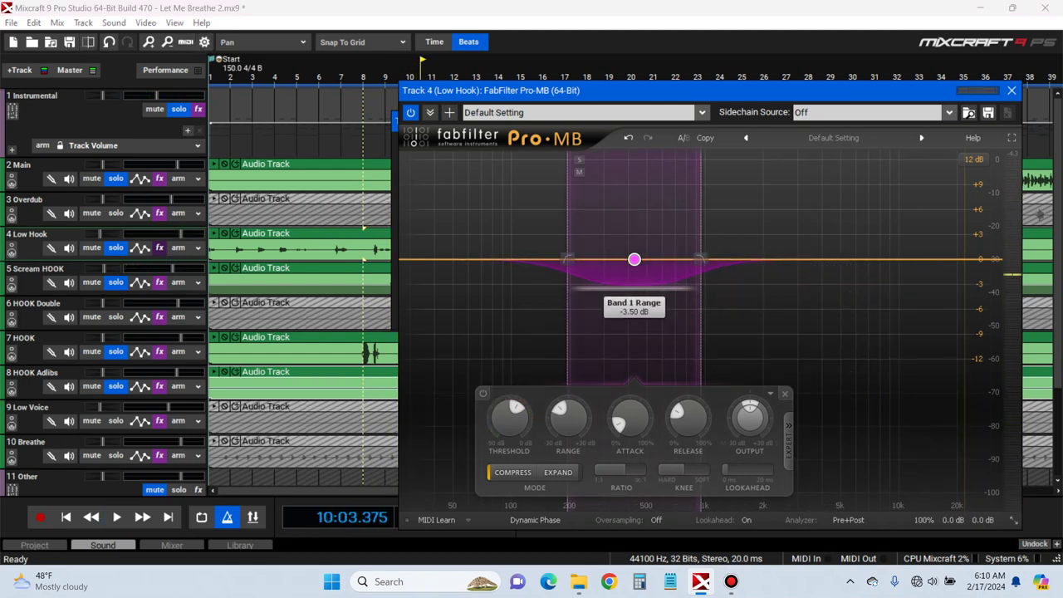
key(space)
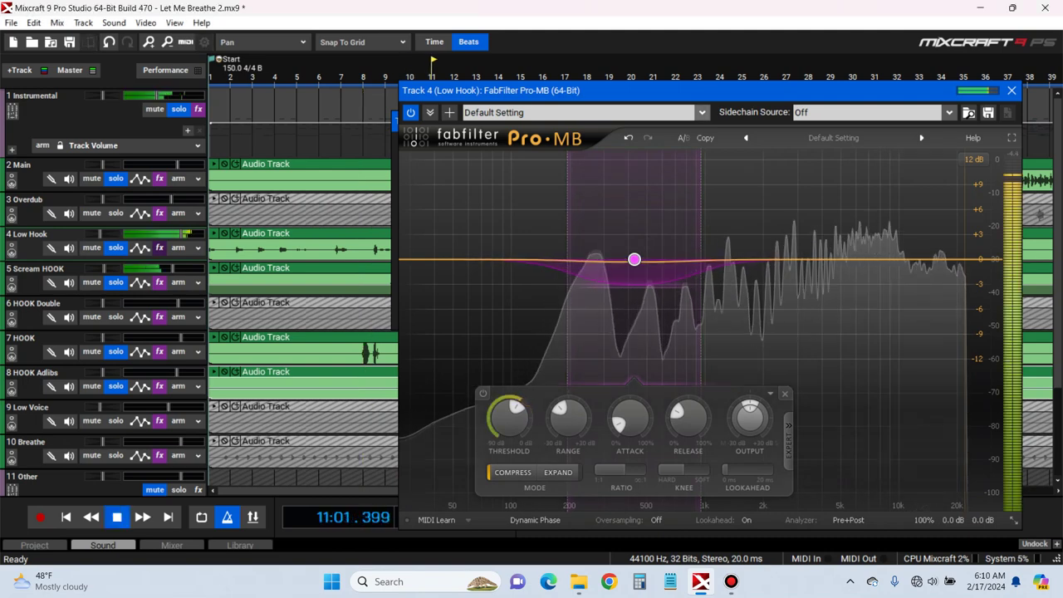
click(1011, 91)
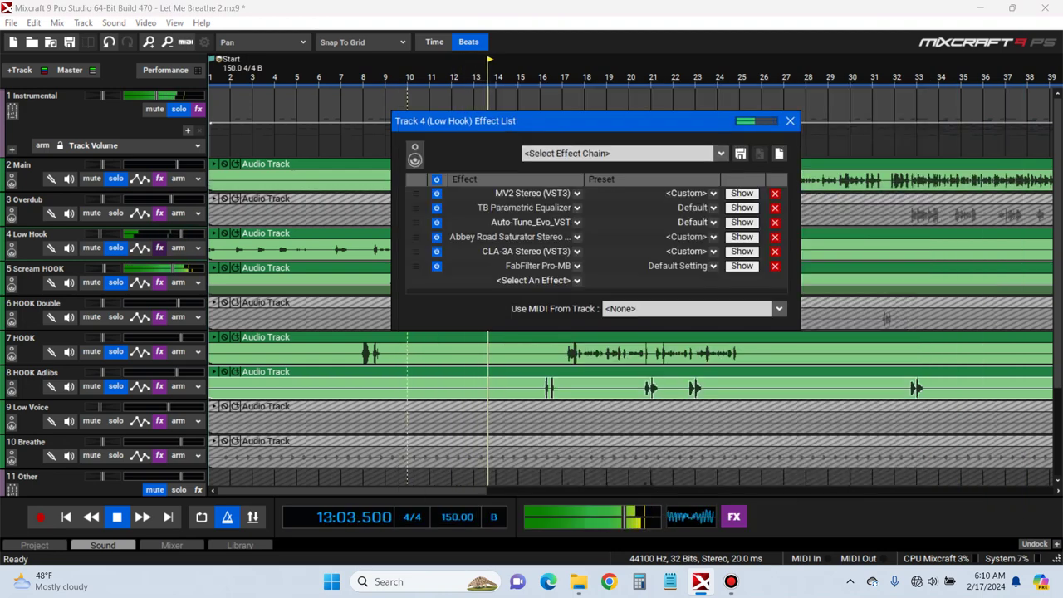
click(790, 120)
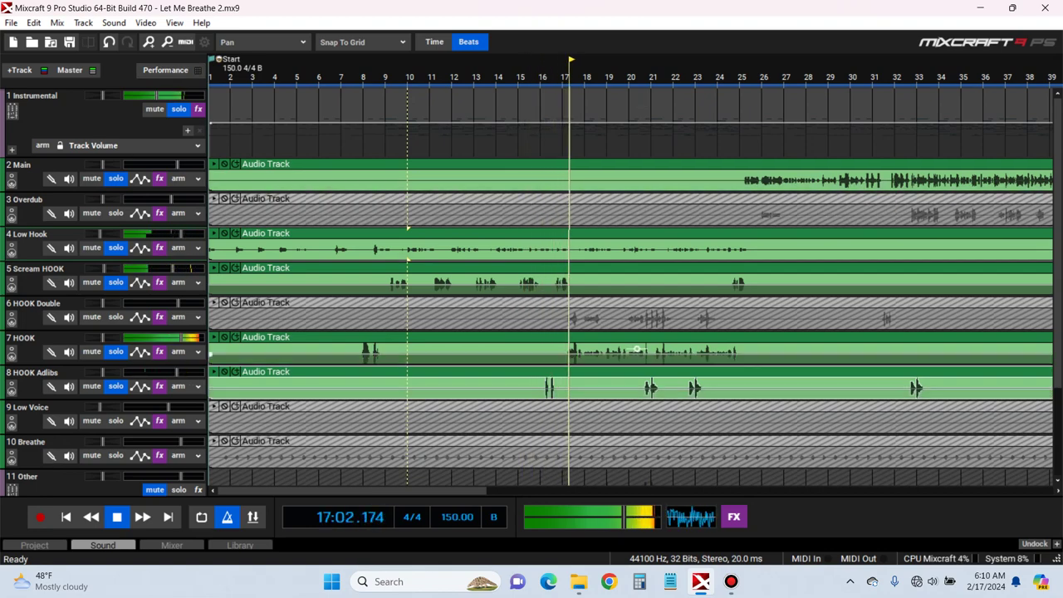
Solo the Overdub track, play the song from bar 33 and open the Overdub effect list
scroll(634, 349, down, 2)
scroll(637, 383, down, 3)
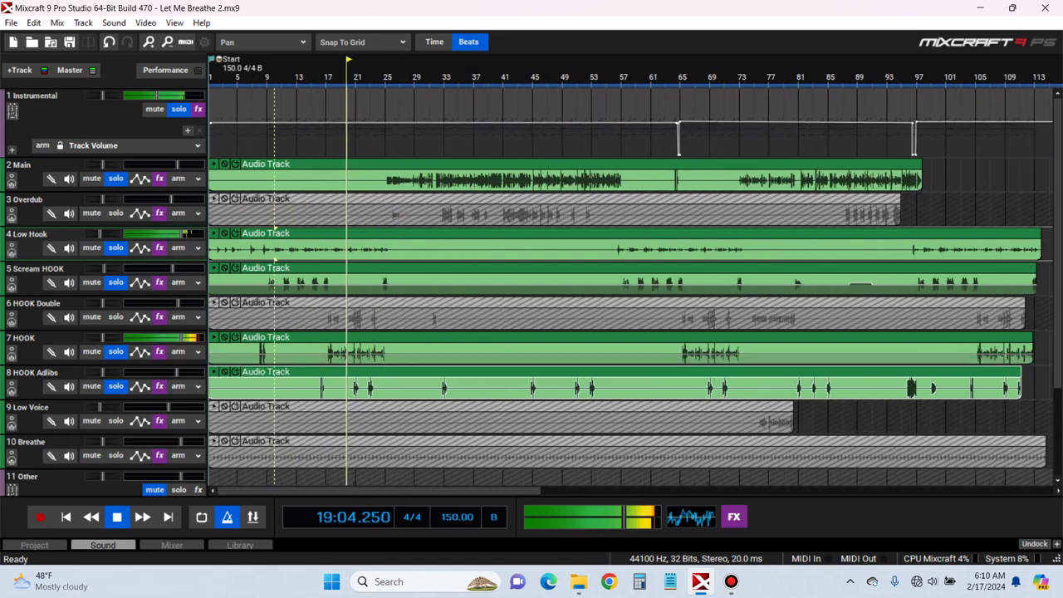
key(space)
click(116, 214)
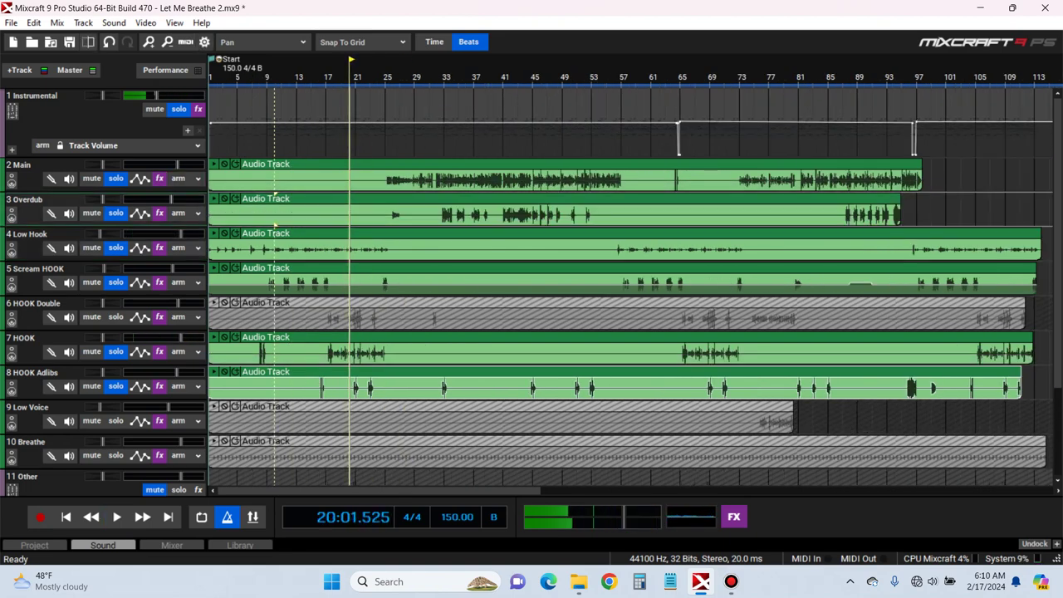
click(444, 211)
key(space)
click(160, 212)
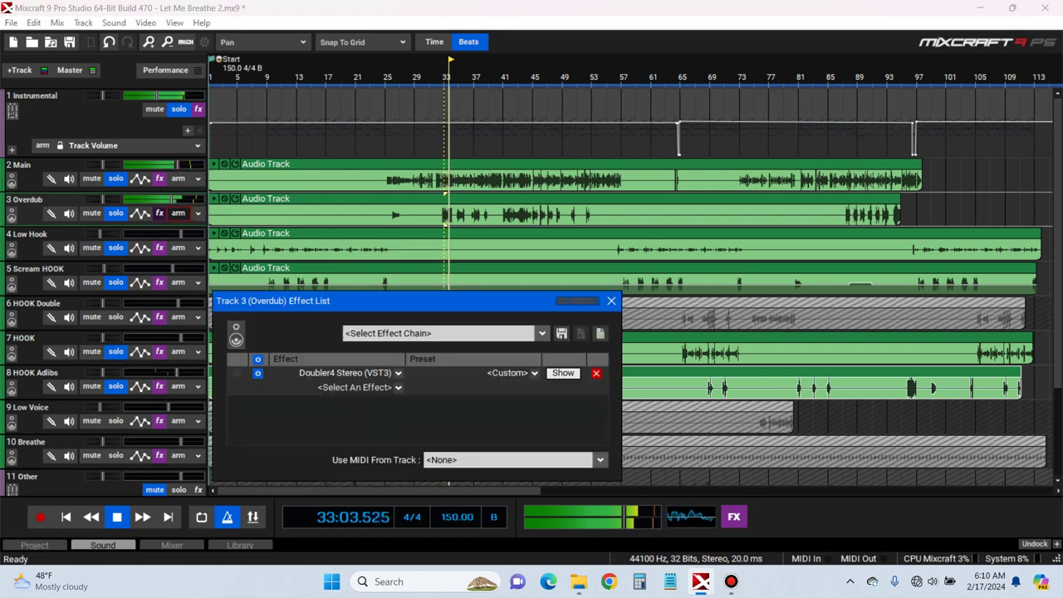
Stop playback and load the "Let Me Breathe Accents" effect chain on the Overdub track
key(space)
click(399, 388)
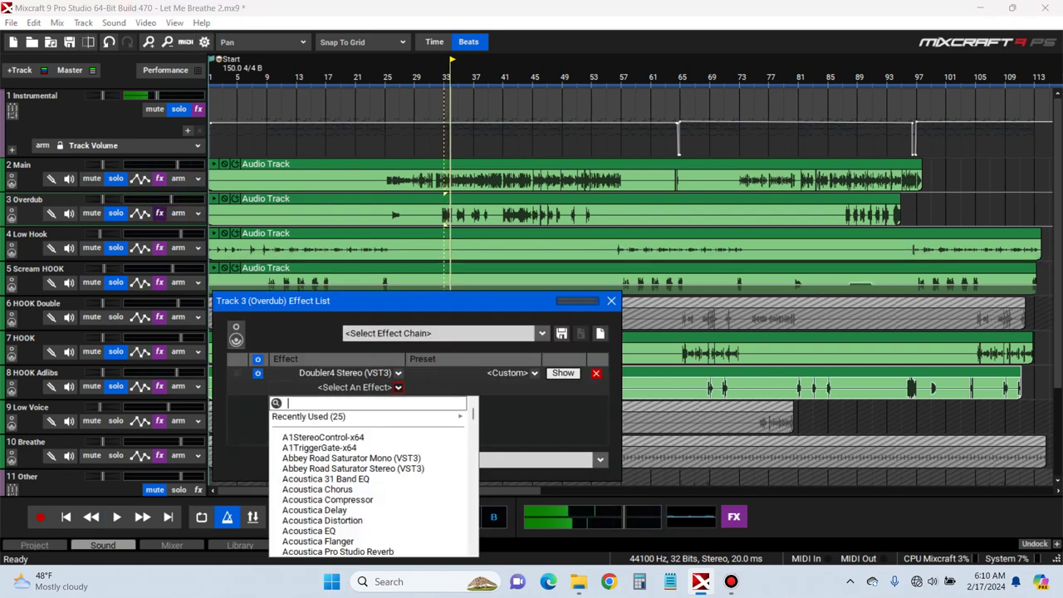
click(348, 500)
click(542, 333)
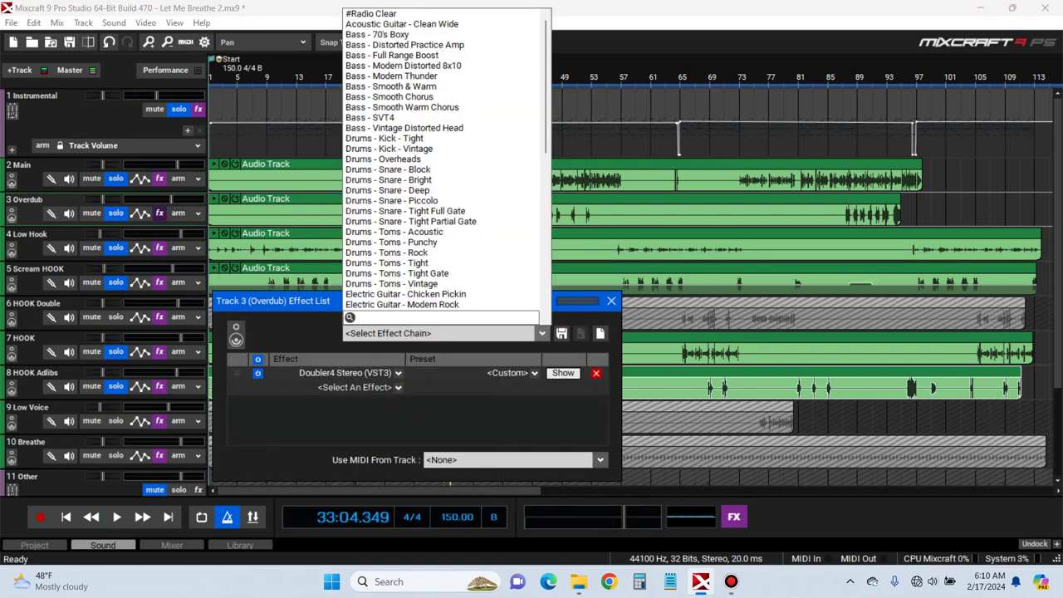
text(.)
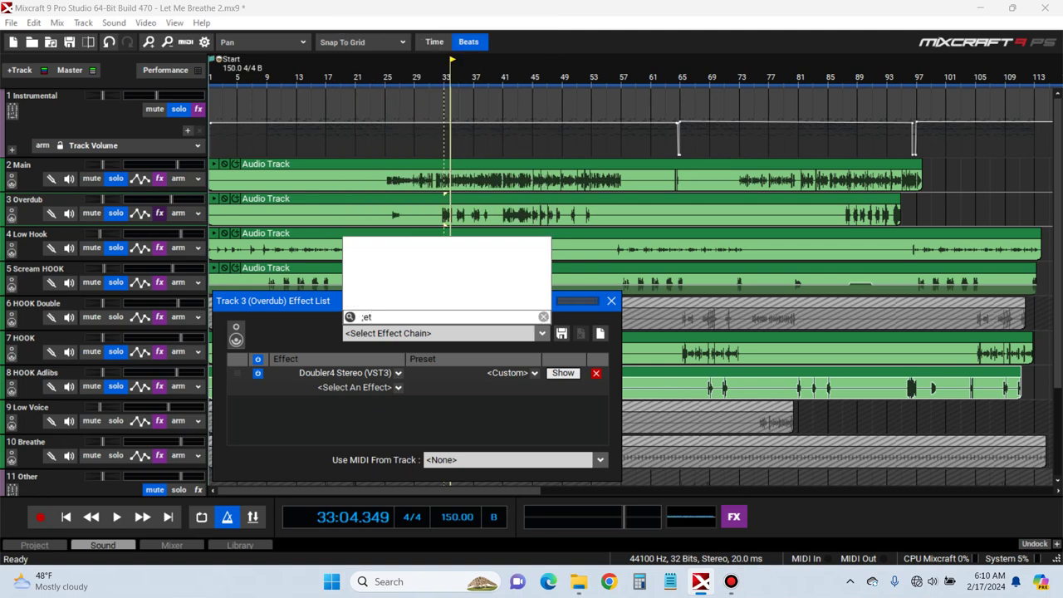
key(BackSpace)
key(BackSpace)
key(BackSpace)
text(let)
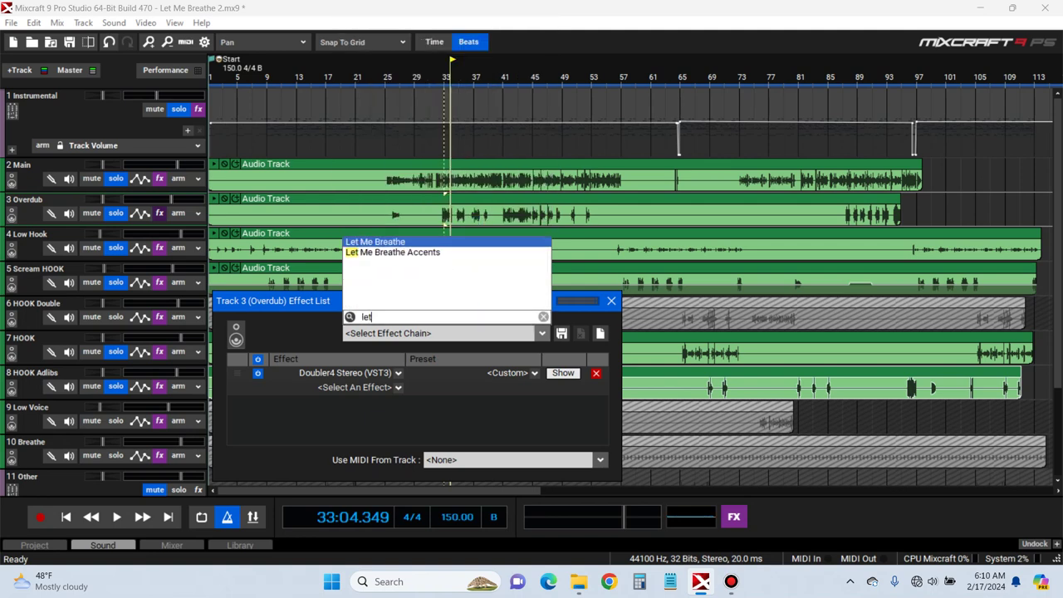
click(447, 252)
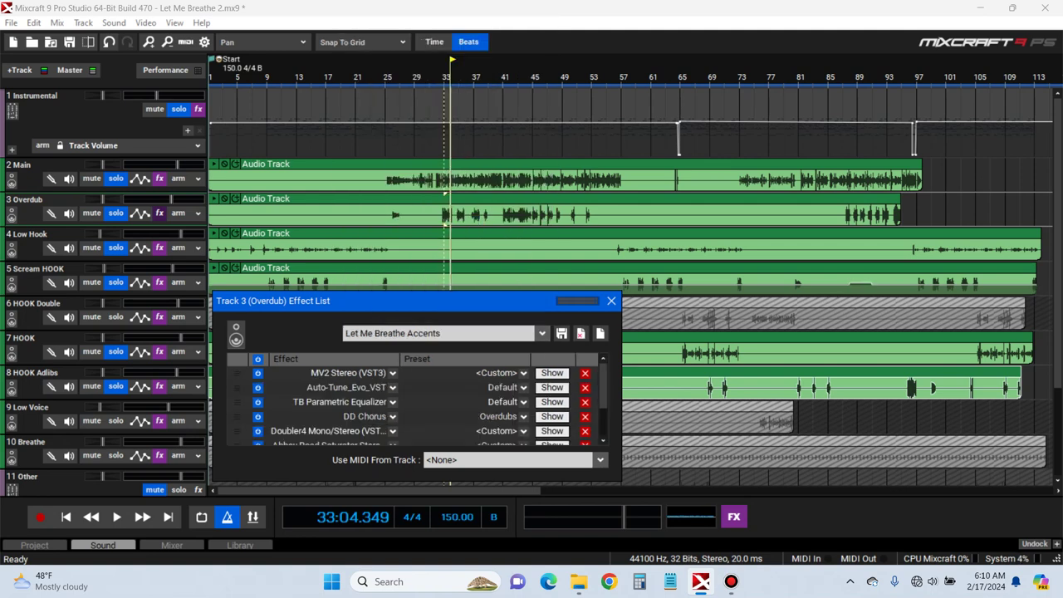
Audition the Overdub track with the new effect chain and check the Chorus CH-2 settings
scroll(524, 374, down, 1)
key(space)
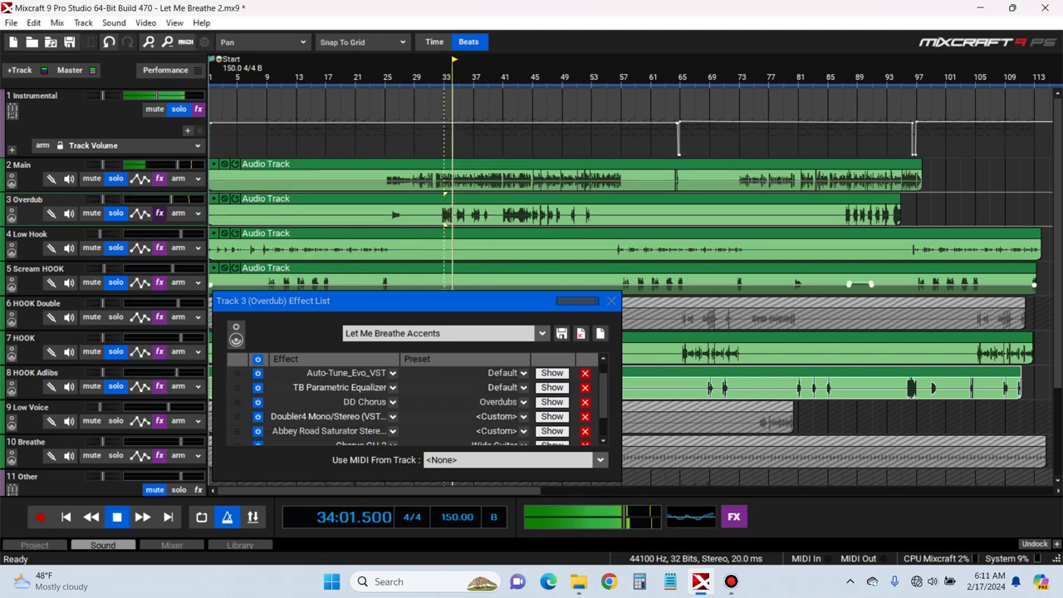
drag(415, 301, 416, 239)
drag(275, 239, 277, 201)
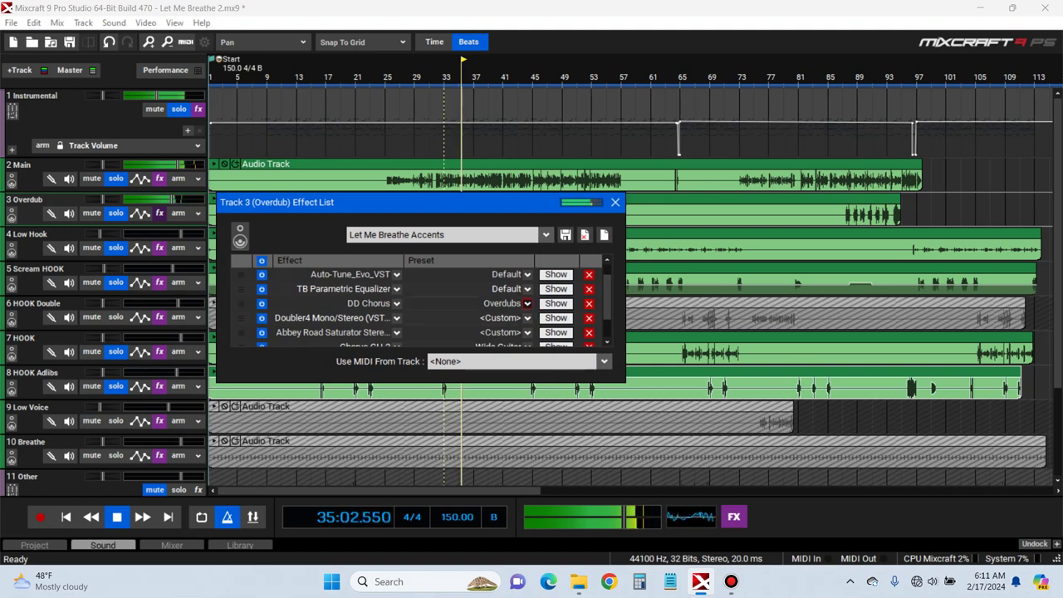
scroll(525, 317, down, 2)
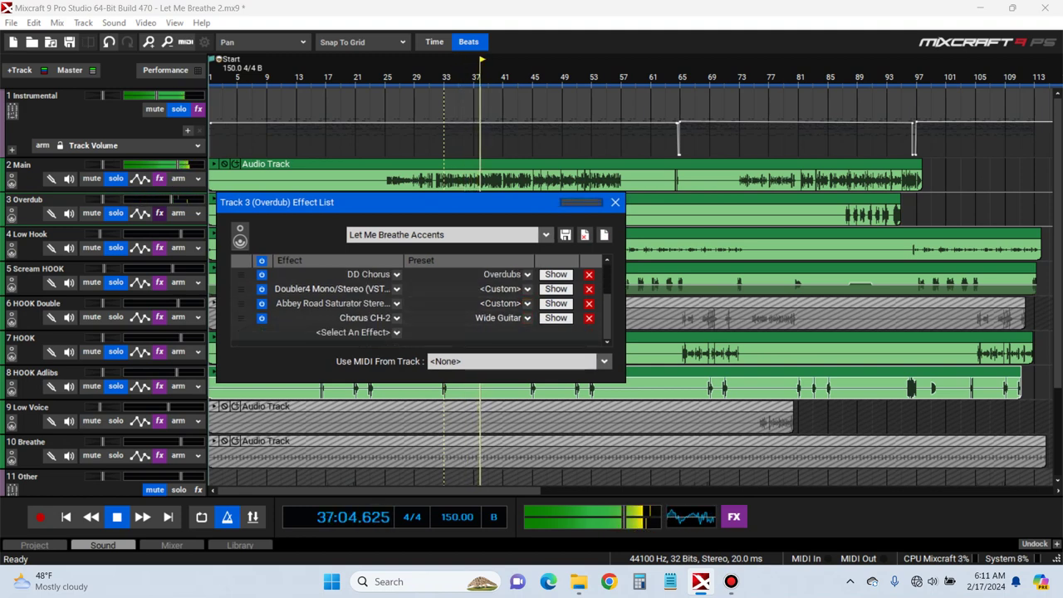
key(space)
click(556, 318)
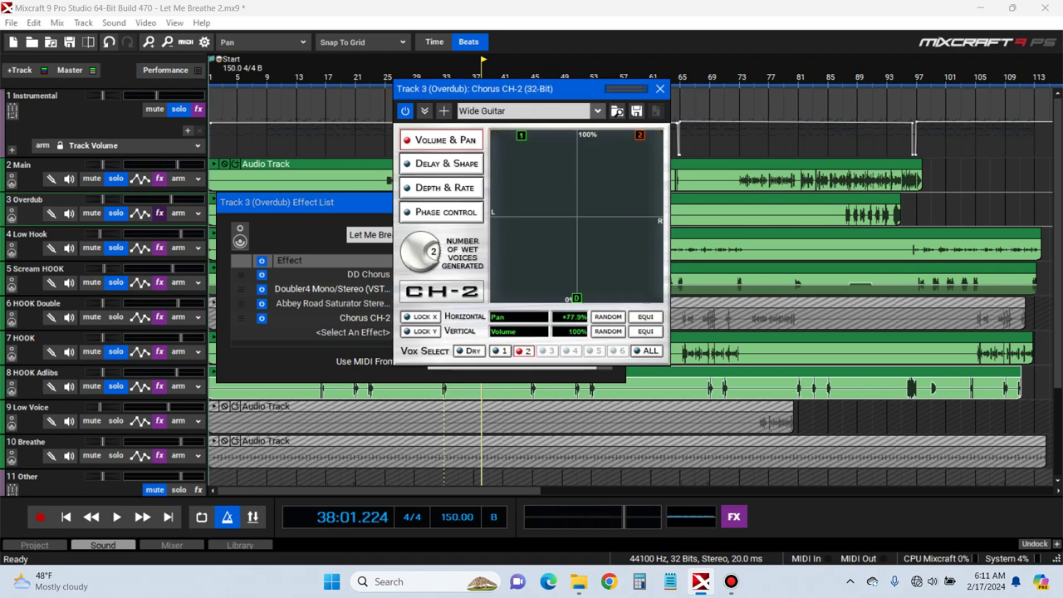
click(660, 88)
Open DD Chorus on the Overdub track and lower its synced Rate while replaying the section from bar 33
drag(269, 202, 311, 282)
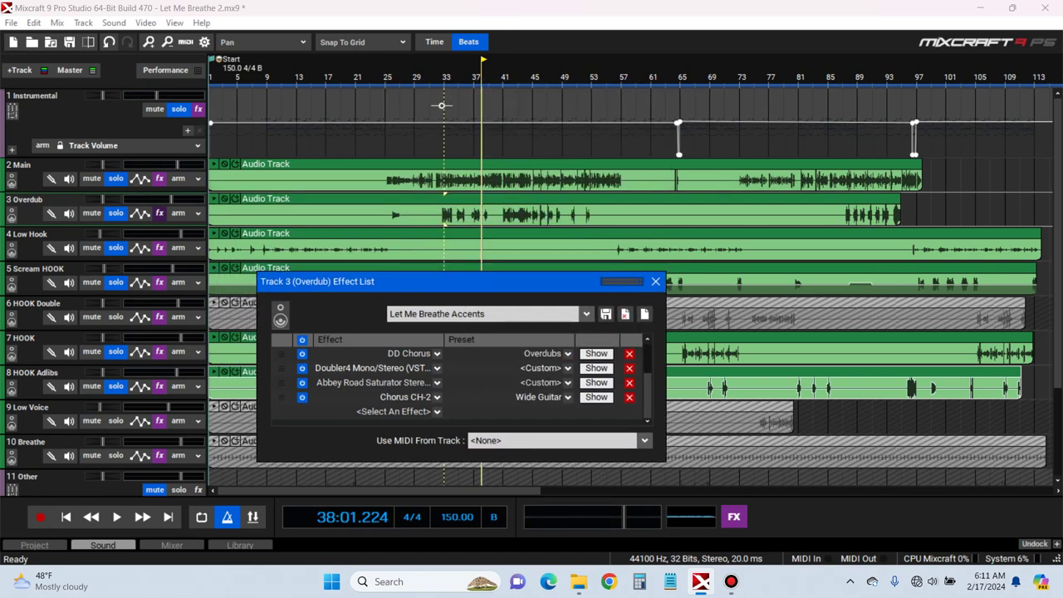
key(space)
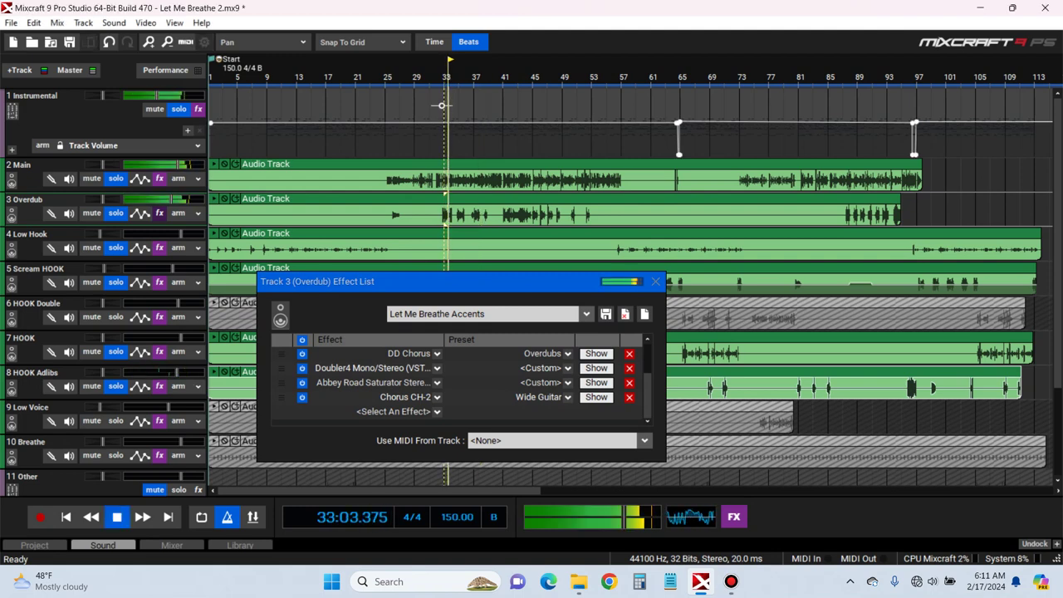
key(space)
click(596, 353)
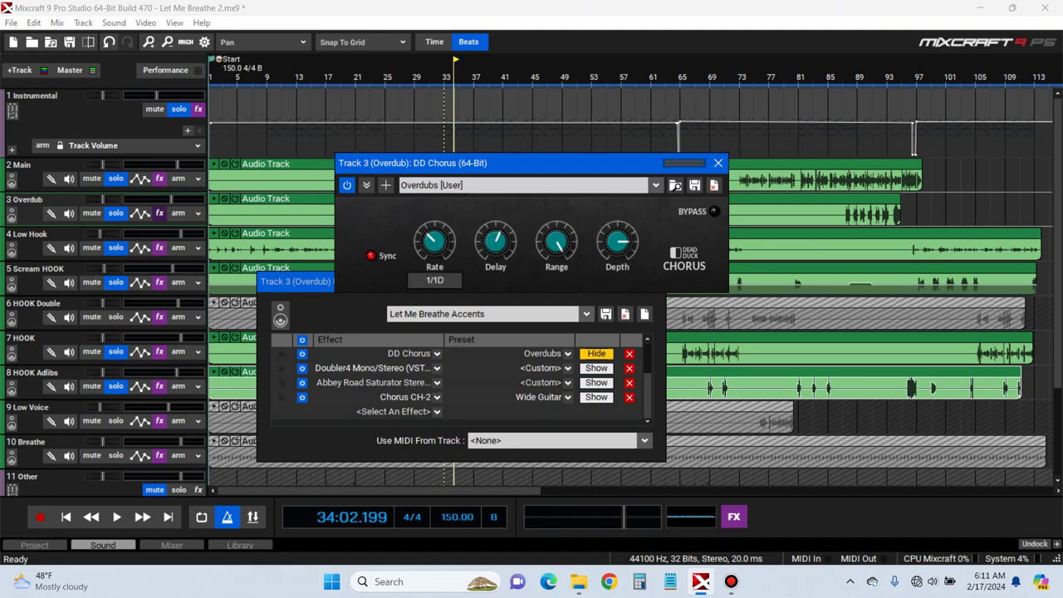
drag(498, 163, 509, 277)
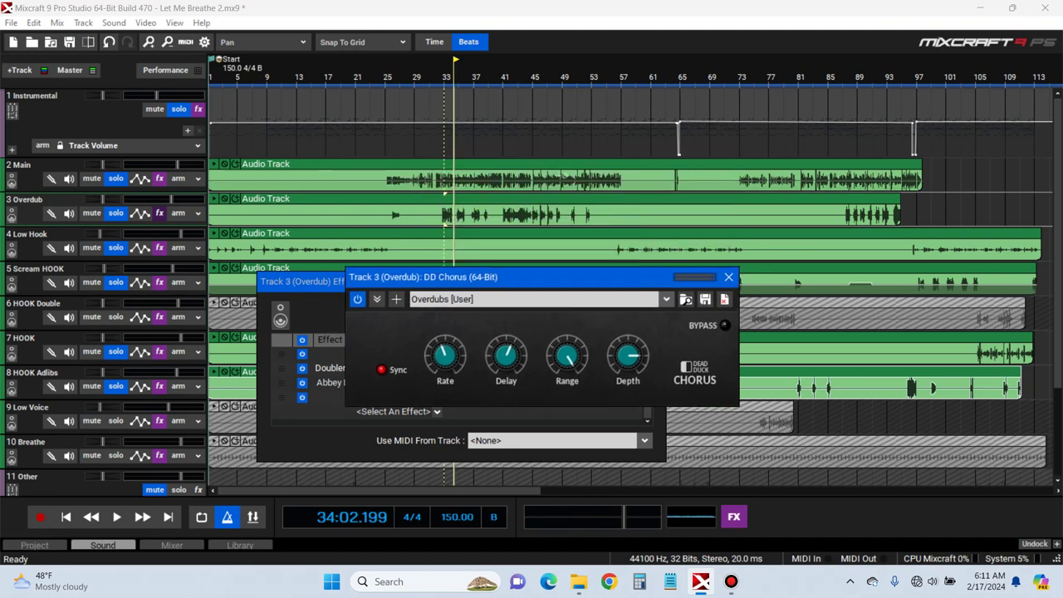
key(space)
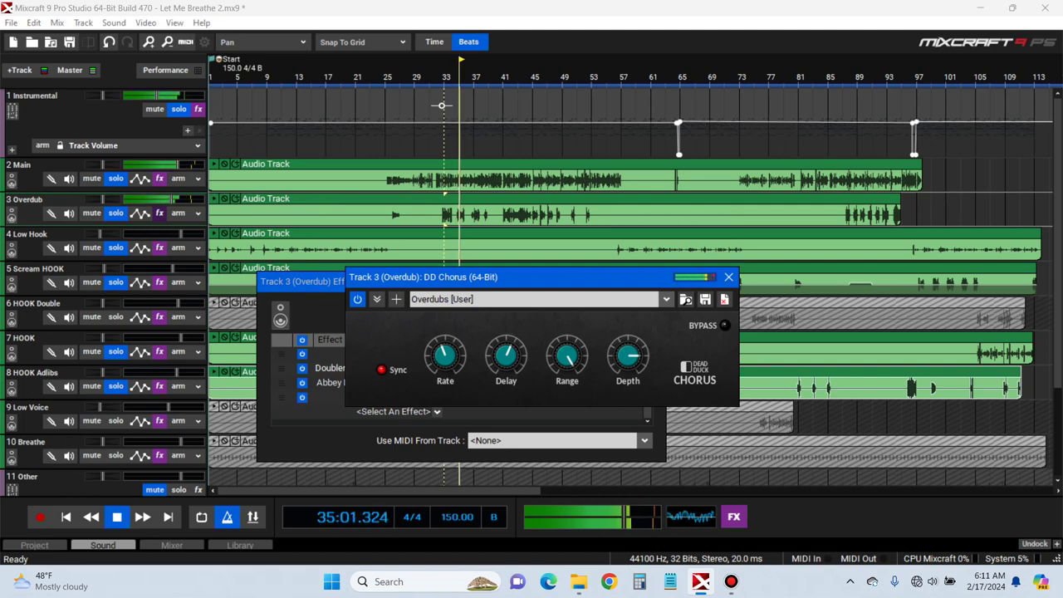
key(space)
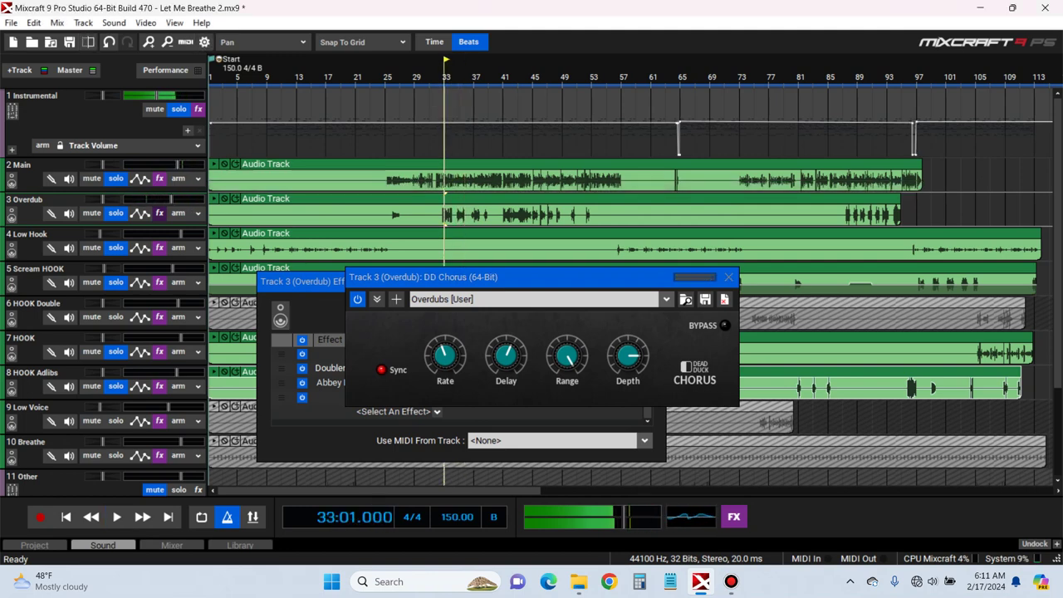
key(space)
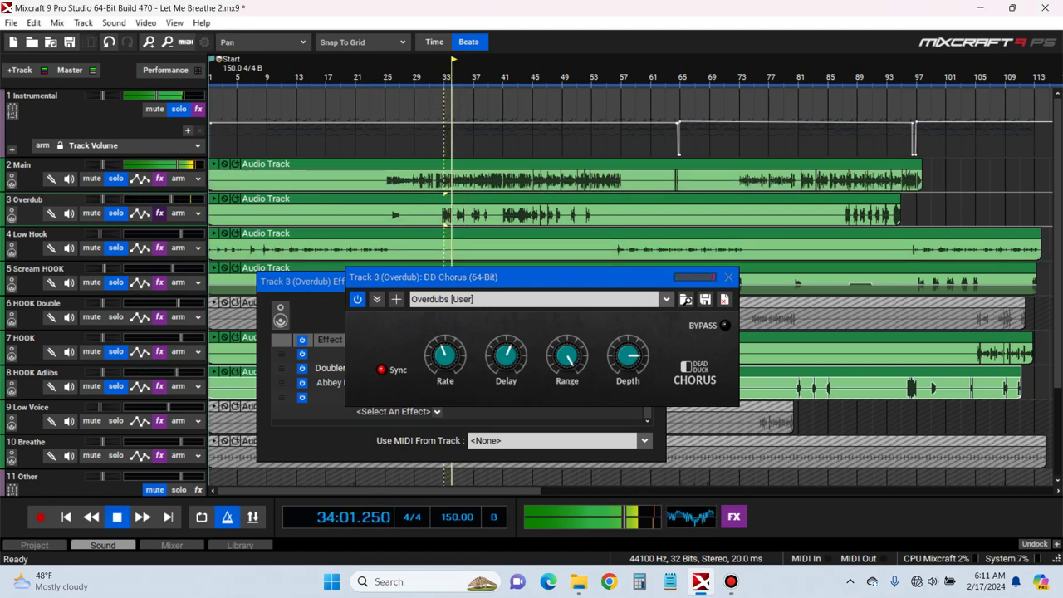
key(space)
key(space)
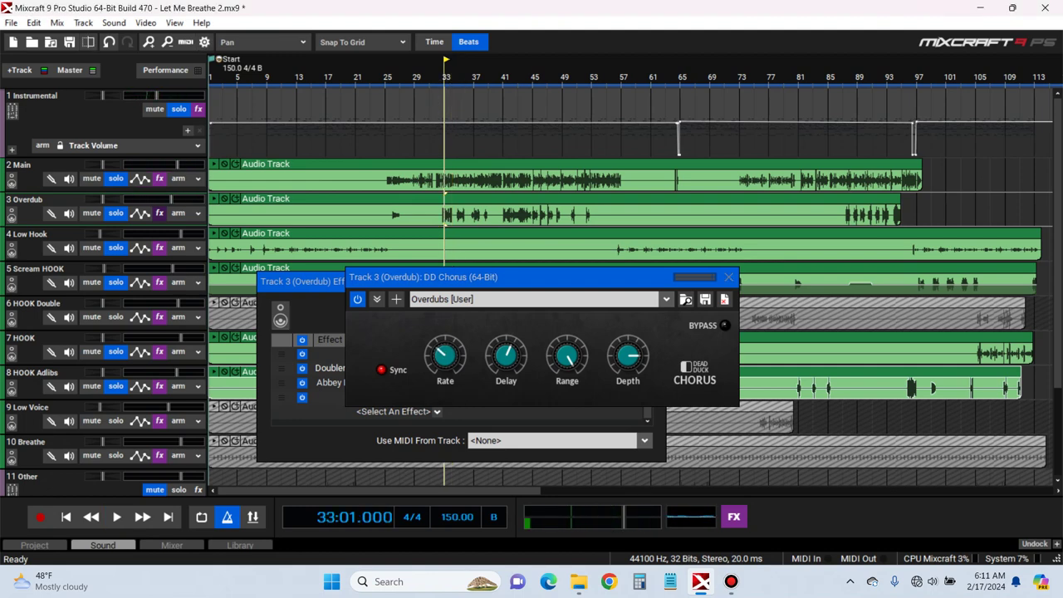
Lower the DD Chorus Delay and reduce its Rate a little further while replaying from bar 33
key(space)
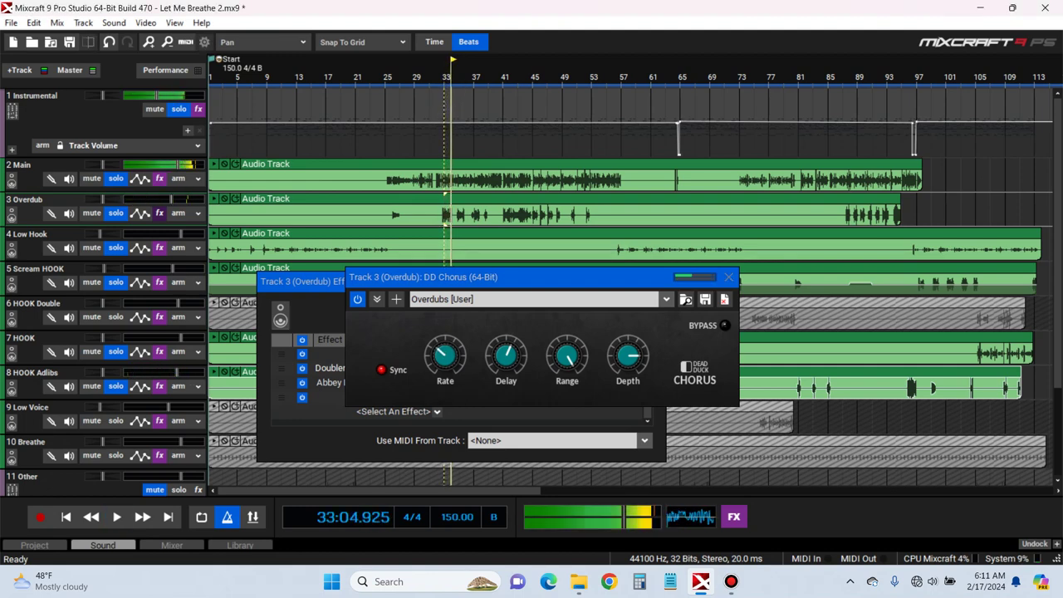
key(space)
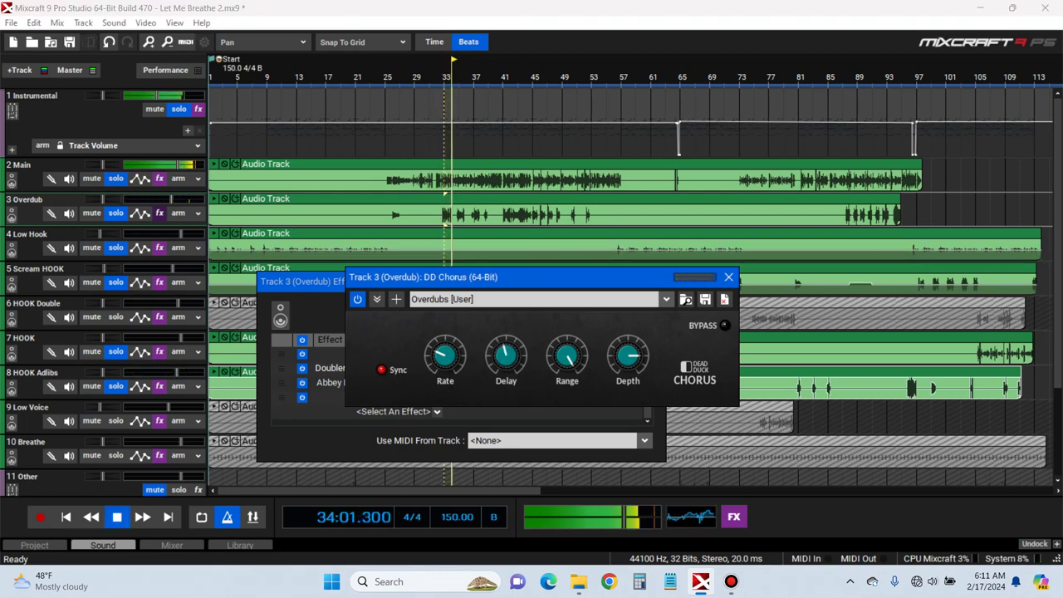
key(space)
key(space)
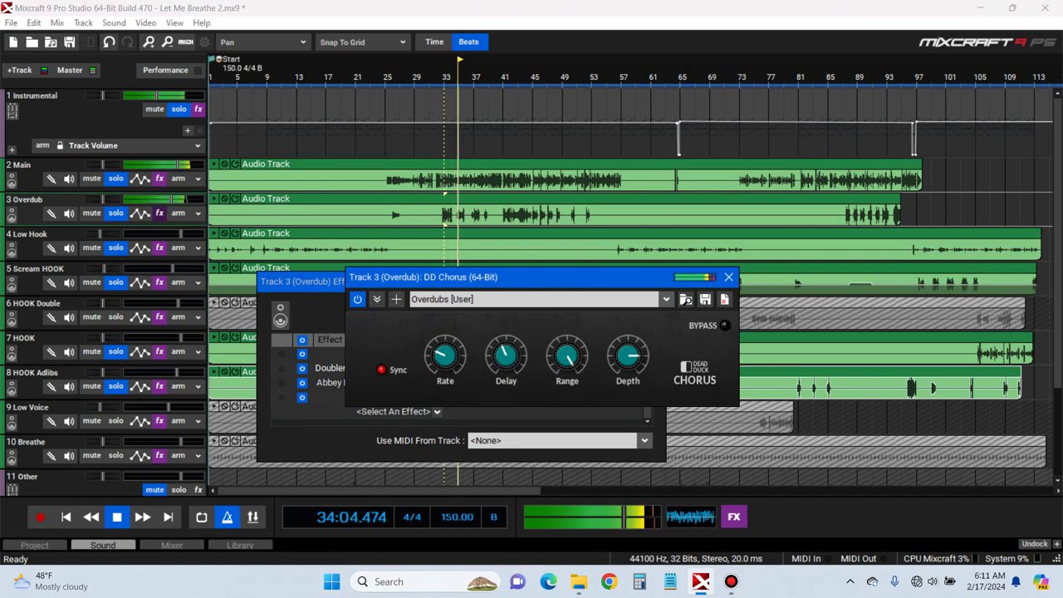
key(space)
key(space)
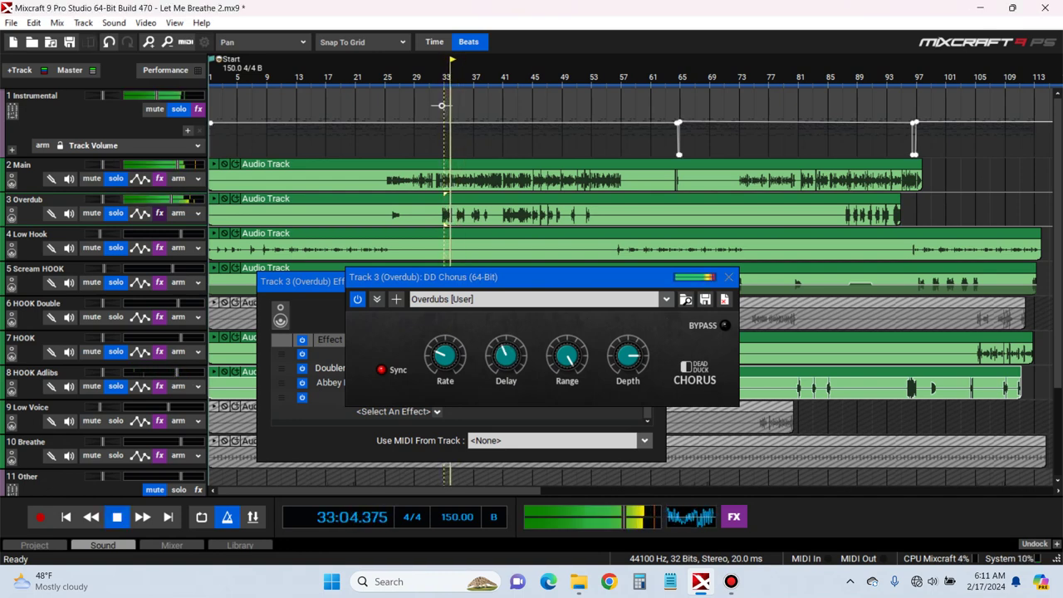
Reduce the DD Chorus Depth slightly, replay from bar 33 to check it and close the plugin window
key(space)
drag(627, 356, 627, 367)
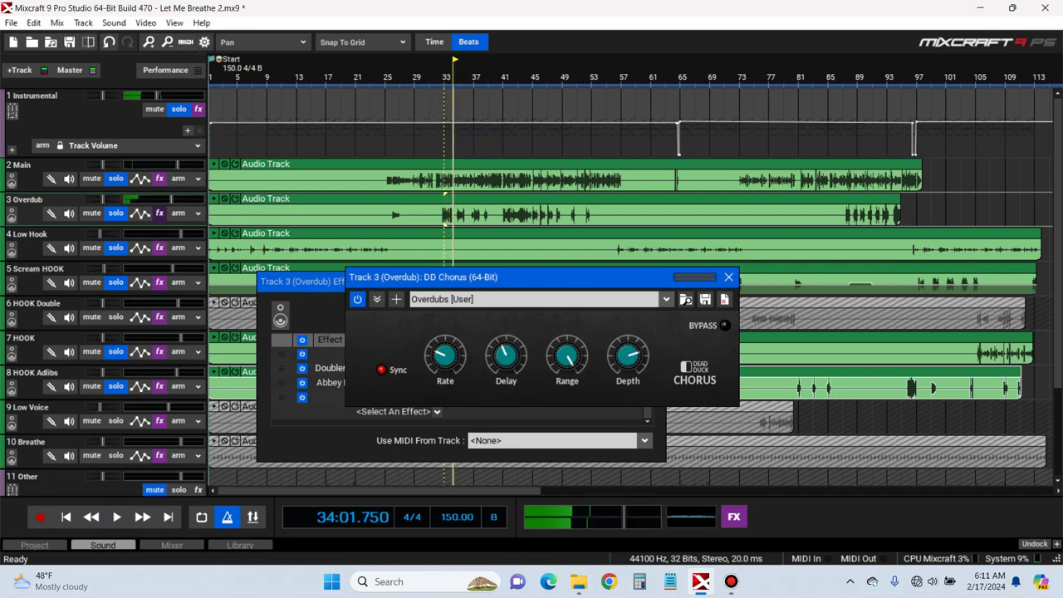
key(space)
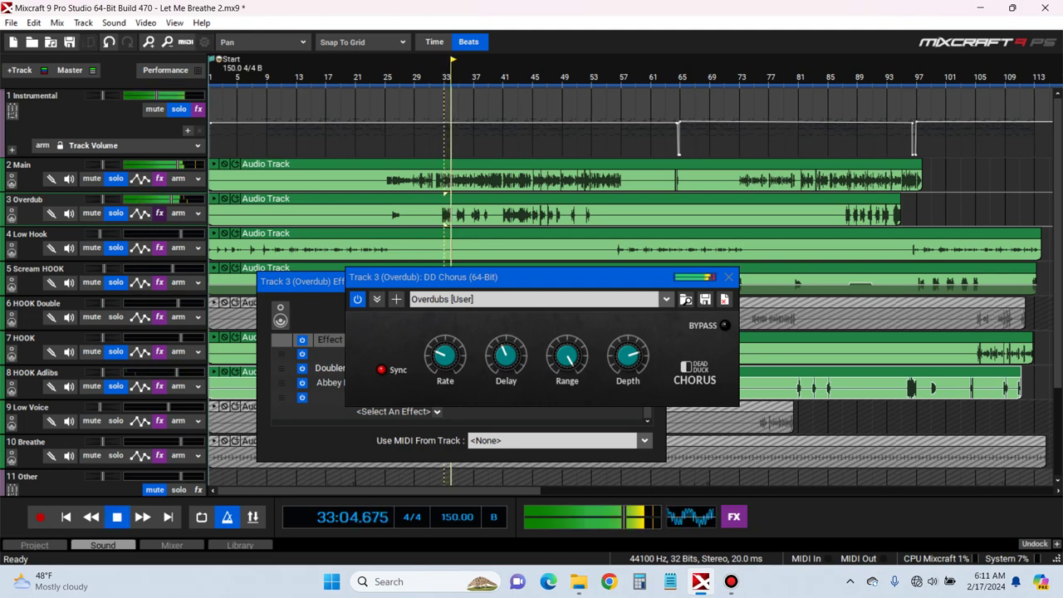
click(729, 276)
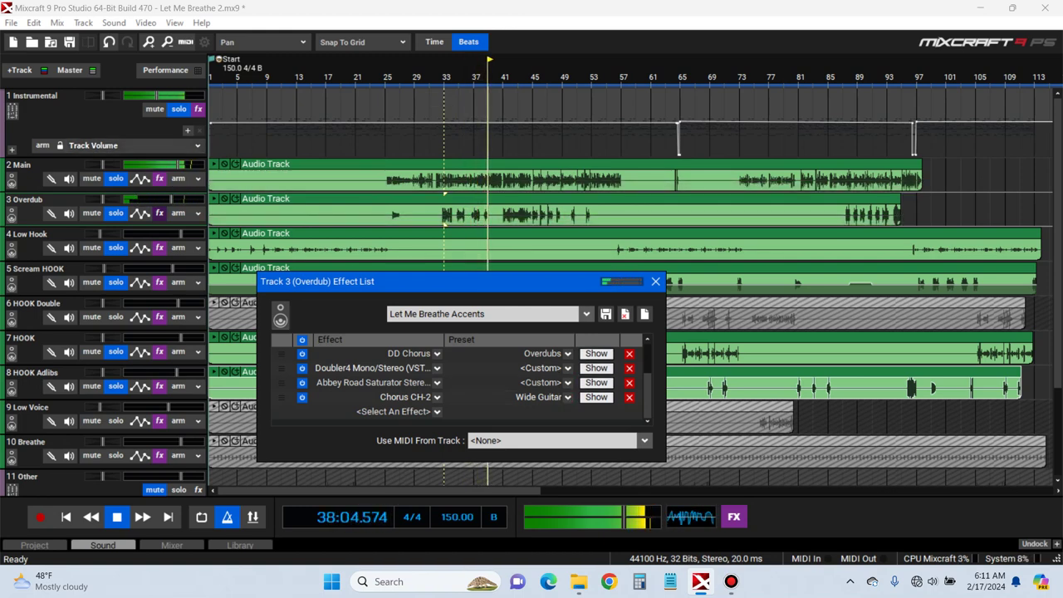
Bypass and delete the Doubler4 Mono/Stereo effect from the Overdub chain, and play from bar 43
click(301, 368)
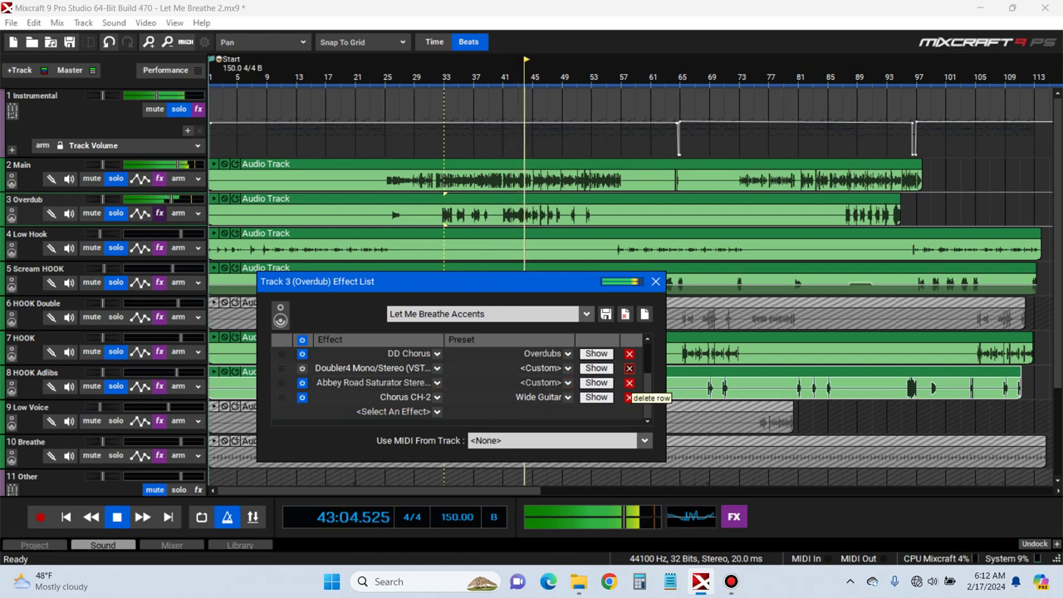
click(629, 368)
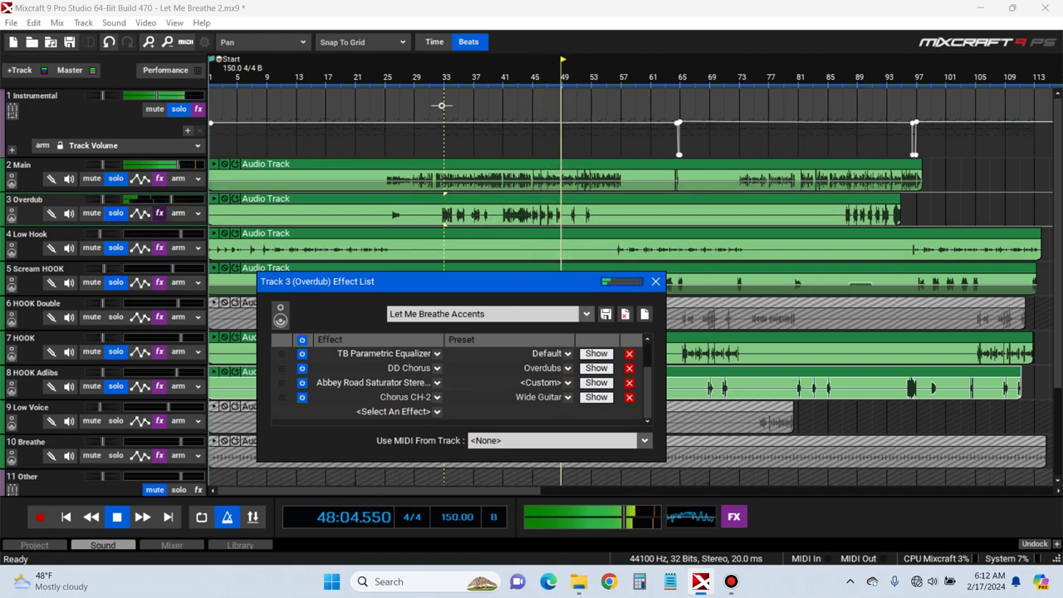
click(518, 76)
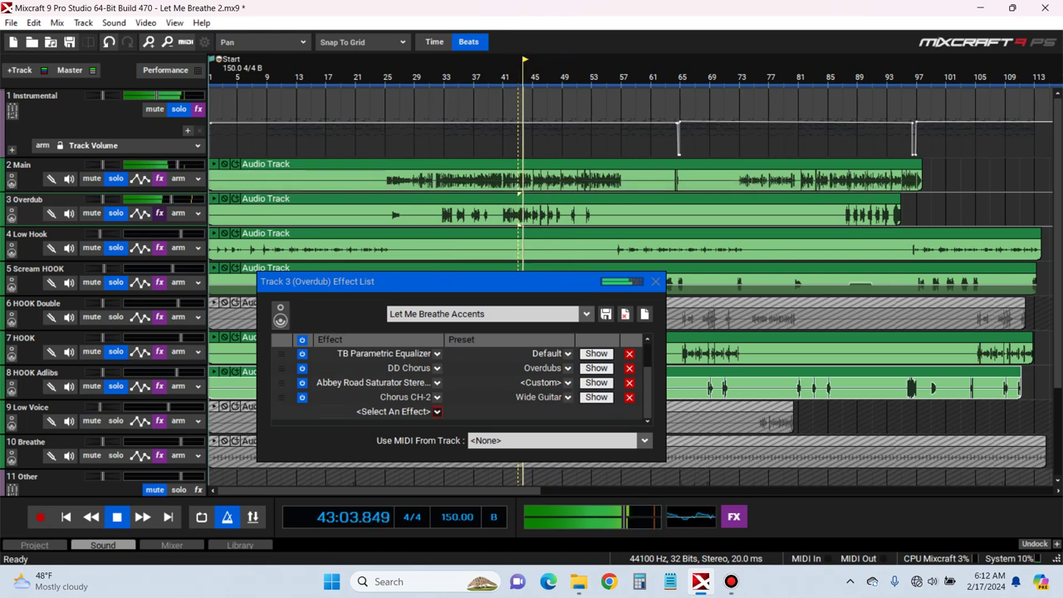
Add CLA-2A Stereo (VST3) to the end of the Overdub effect chain and move its window clear of the Overdub track
click(437, 411)
text(la)
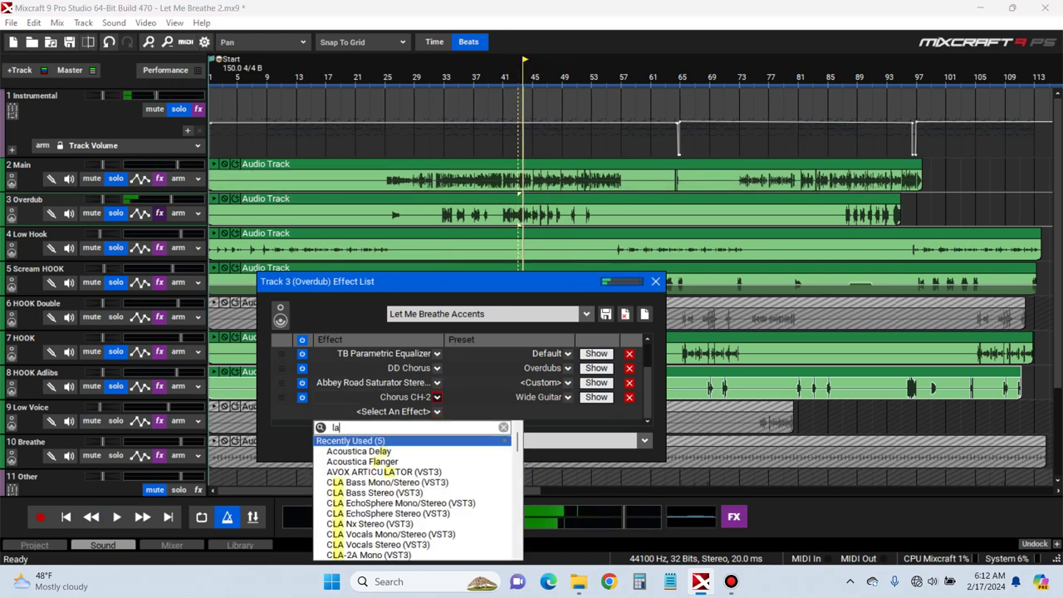
key(BackSpace)
key(BackSpace)
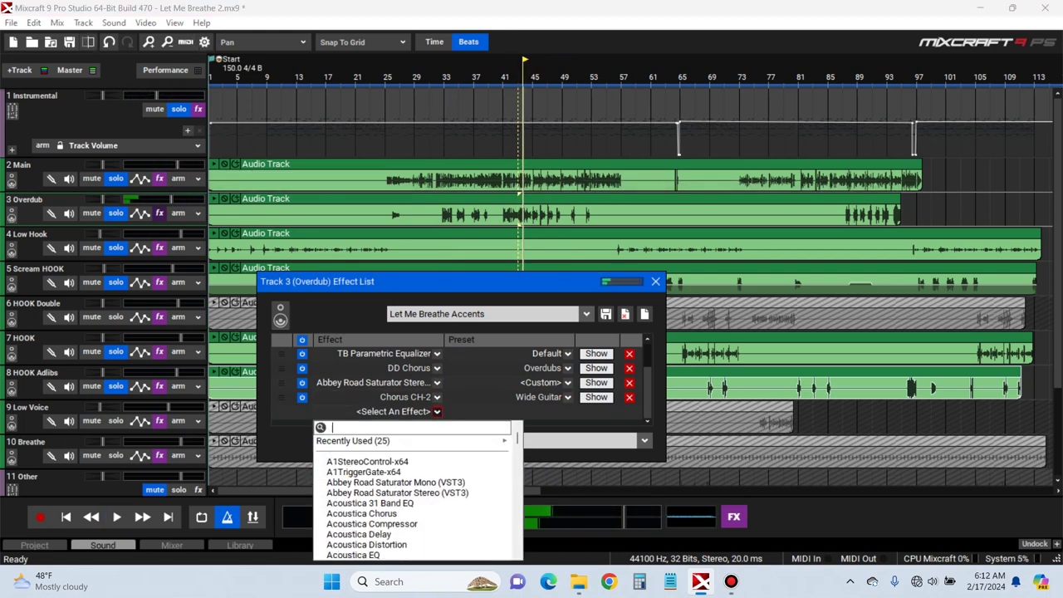
text(cla)
key(Down)
key(Down)
key(Down)
key(Down)
key(Down)
key(Down)
key(Down)
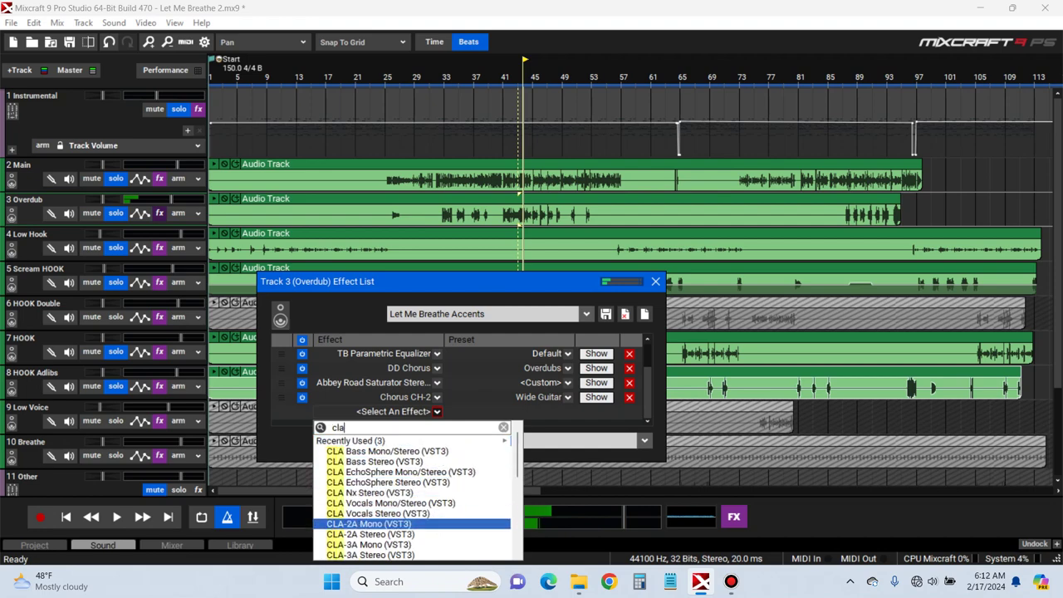
key(Down)
key(Return)
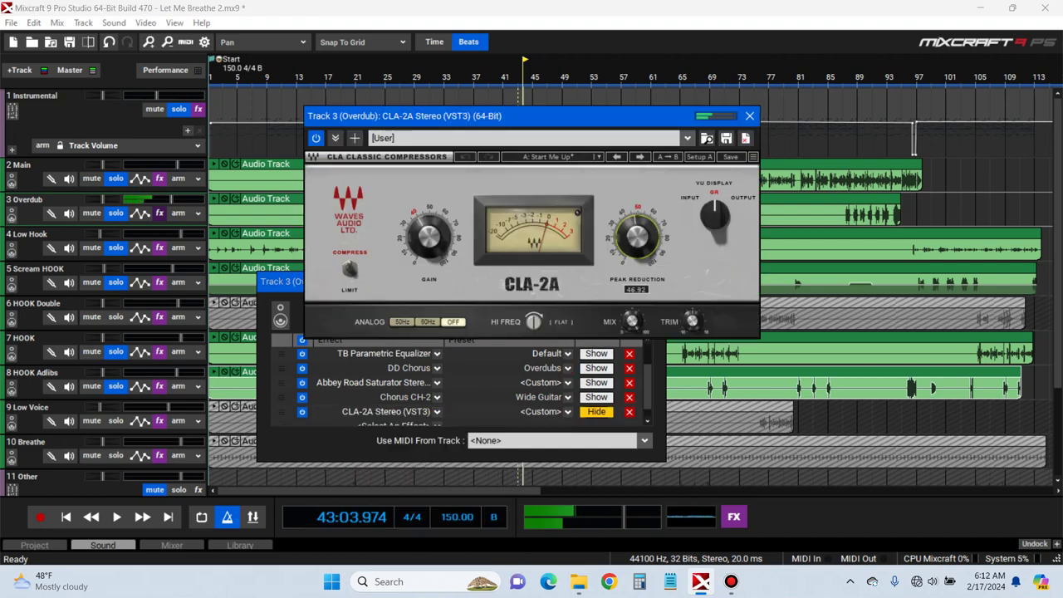
drag(593, 117, 614, 230)
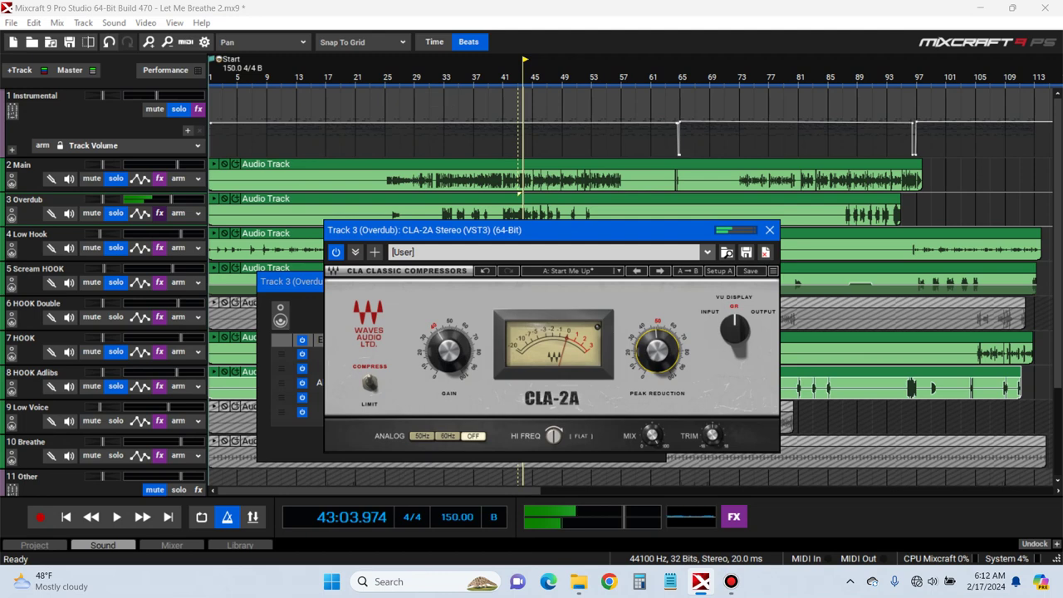
Play from bar 33, raise the CLA-2A Gain slightly and close the compressor window
click(443, 105)
key(space)
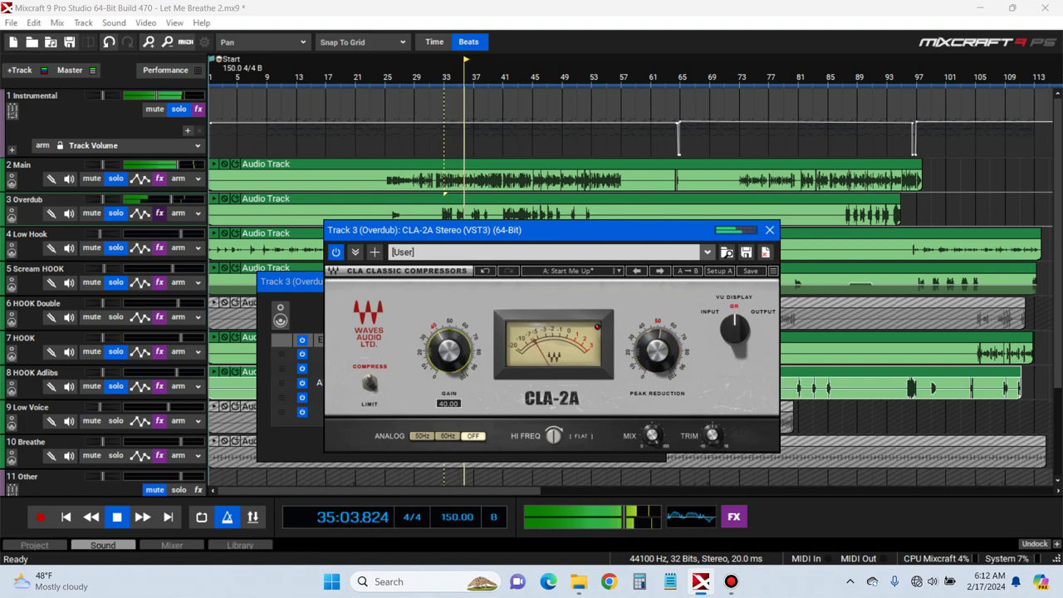
drag(449, 351, 449, 347)
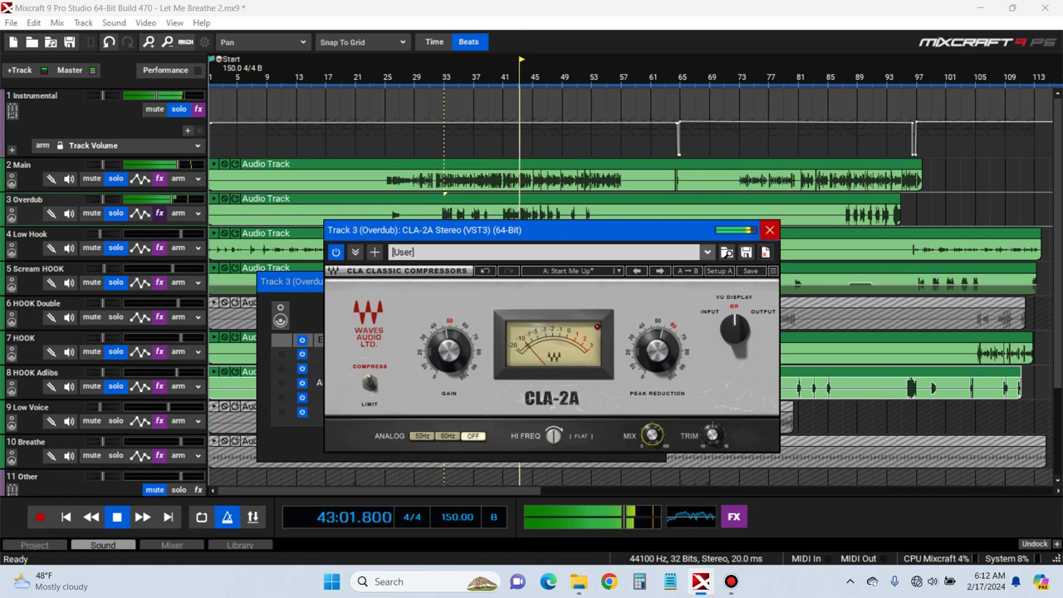
click(769, 230)
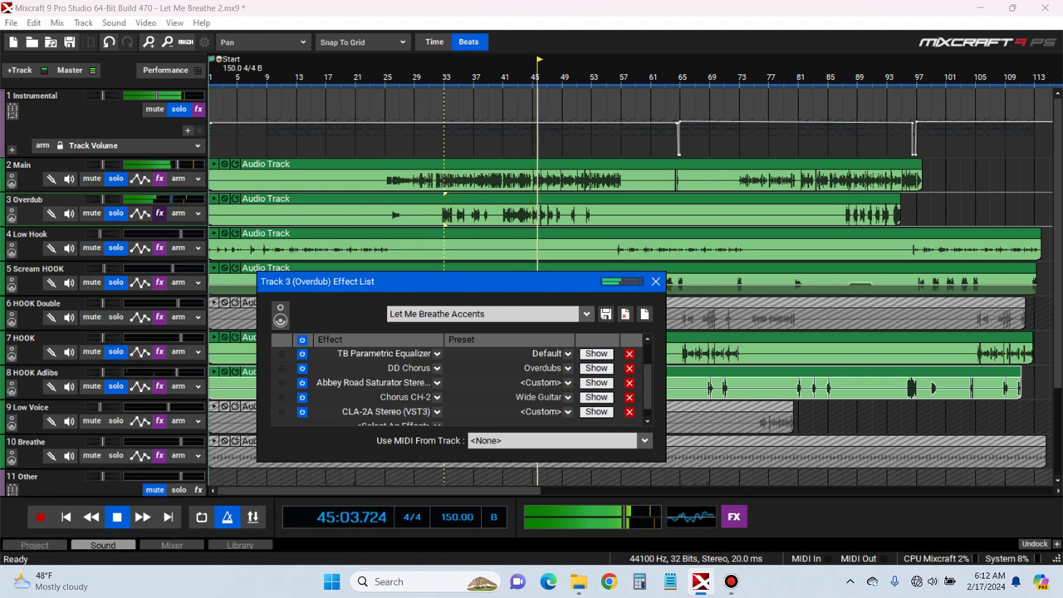
Lower the Overdub track volume slightly during playback and close its effect list
drag(171, 199, 163, 200)
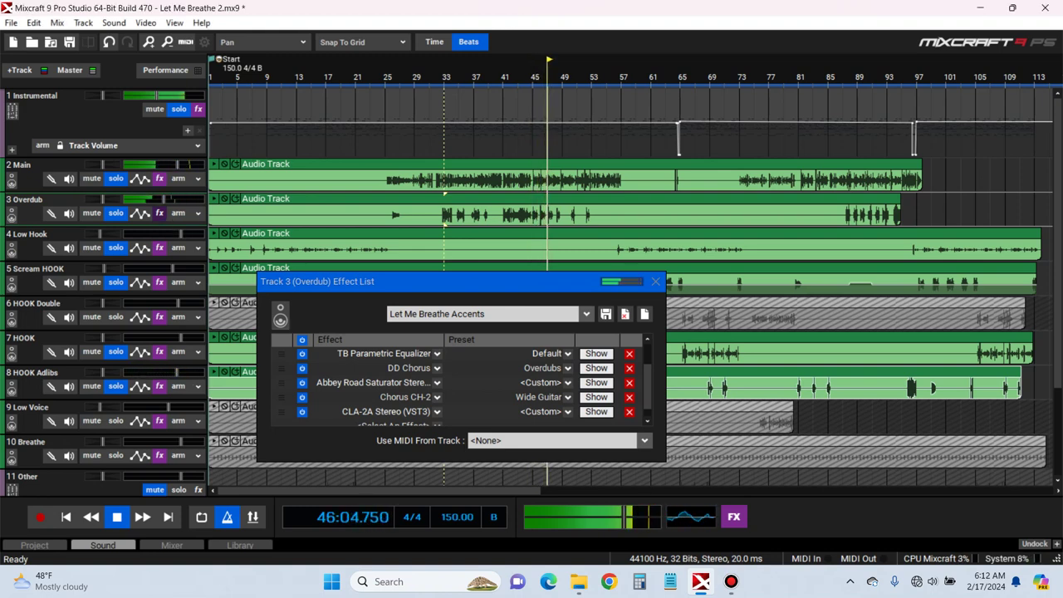
click(552, 211)
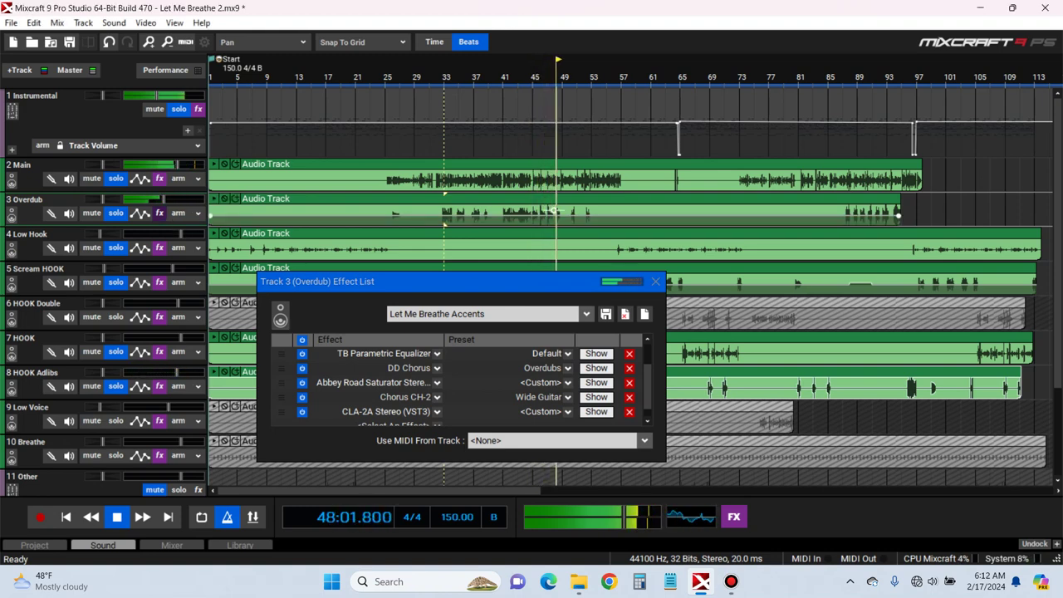
click(655, 281)
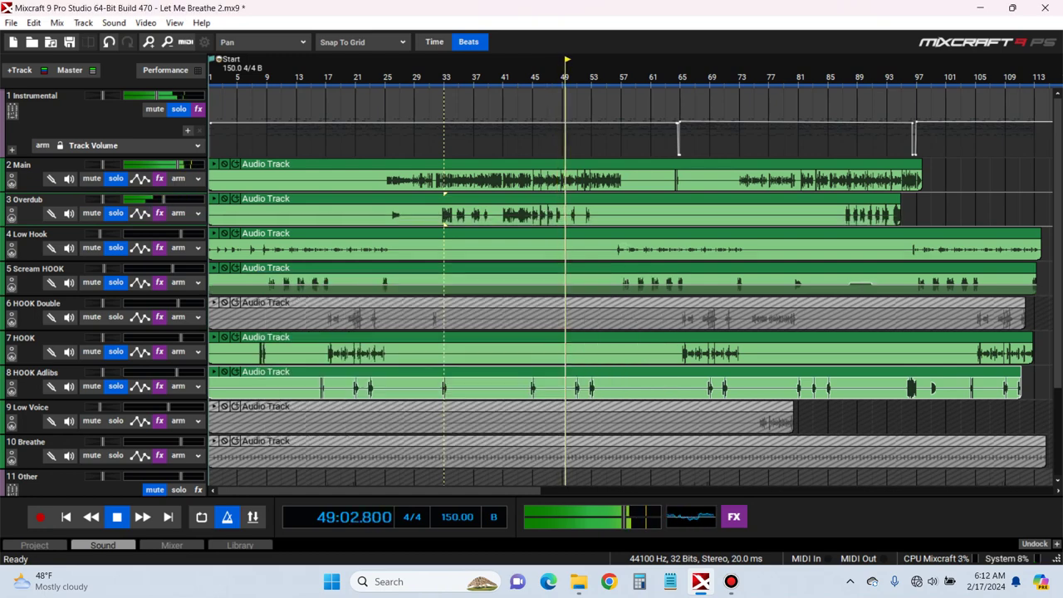
Stop playback, check the Overdub track's Reverb send in its automation lane, then hide the lane and resume playing
key(space)
click(140, 213)
click(133, 249)
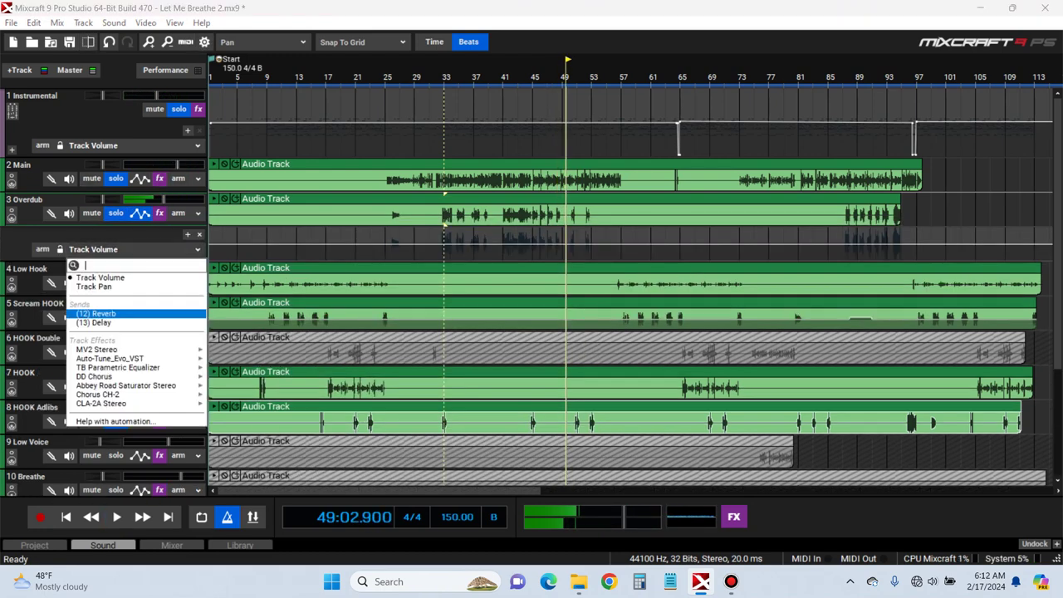
click(83, 314)
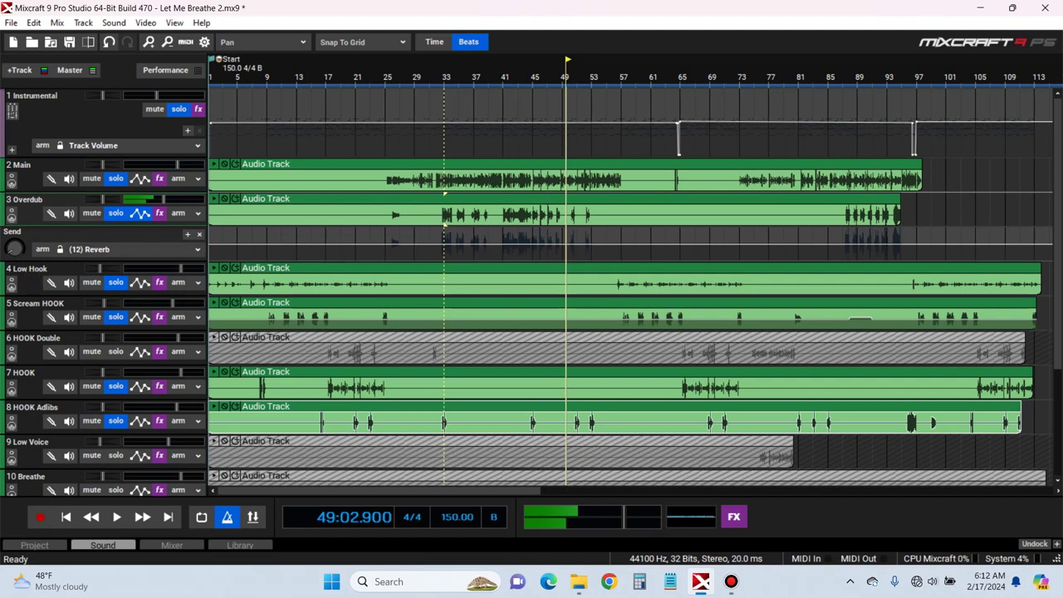
click(140, 212)
key(space)
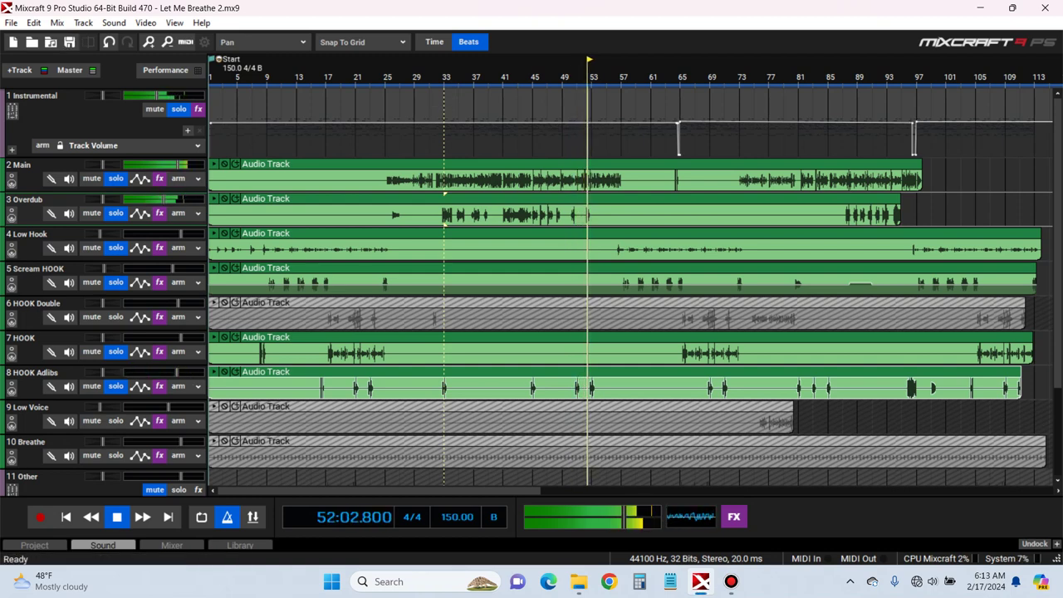
Inspect the Auto-Tune Evo settings on the Overdub track, close the plugin and play from bar 41
click(159, 213)
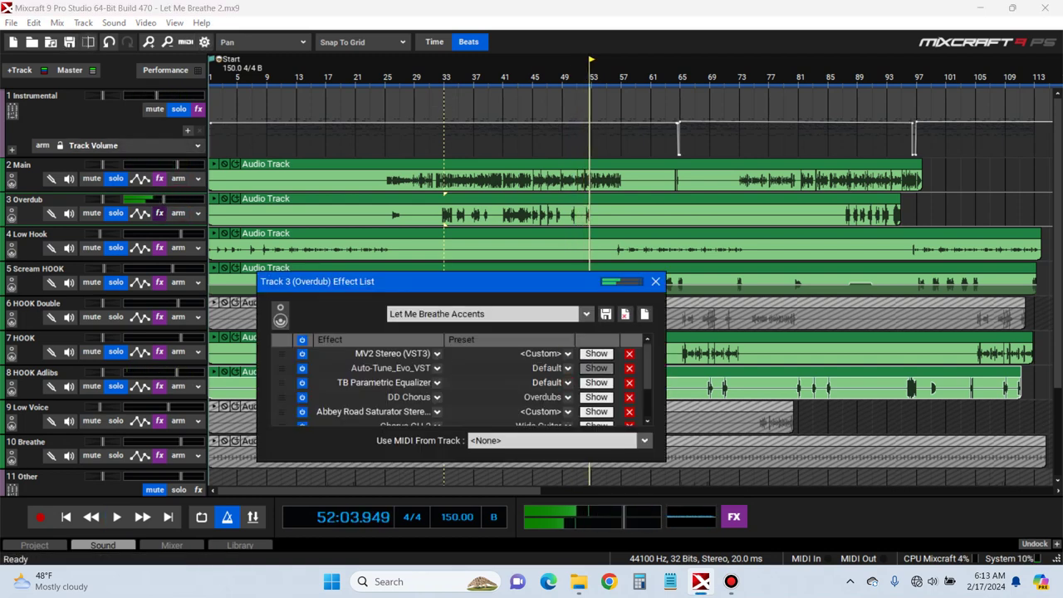
click(596, 368)
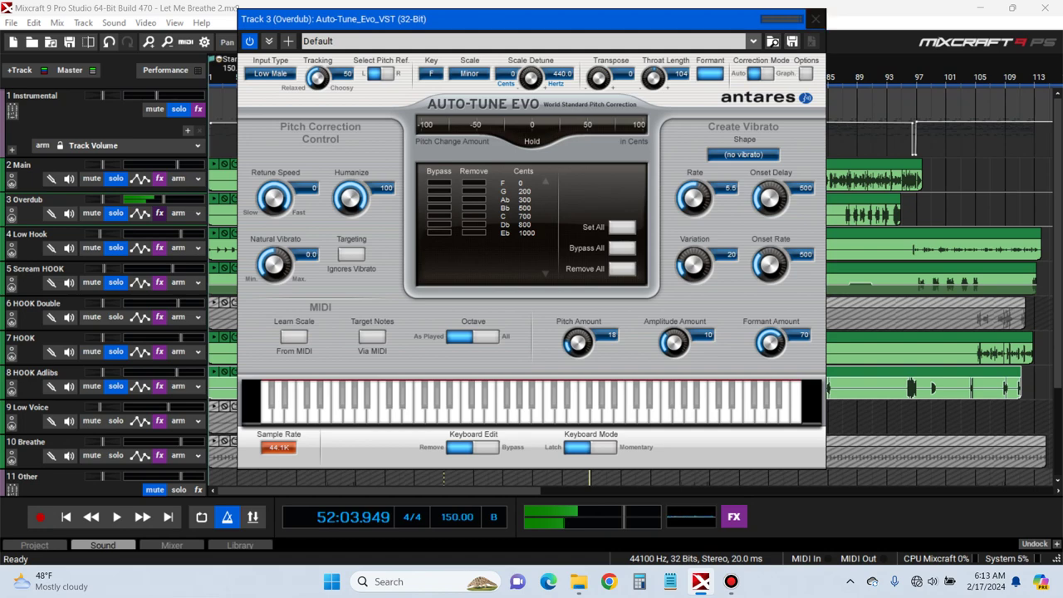
click(816, 19)
click(504, 215)
key(space)
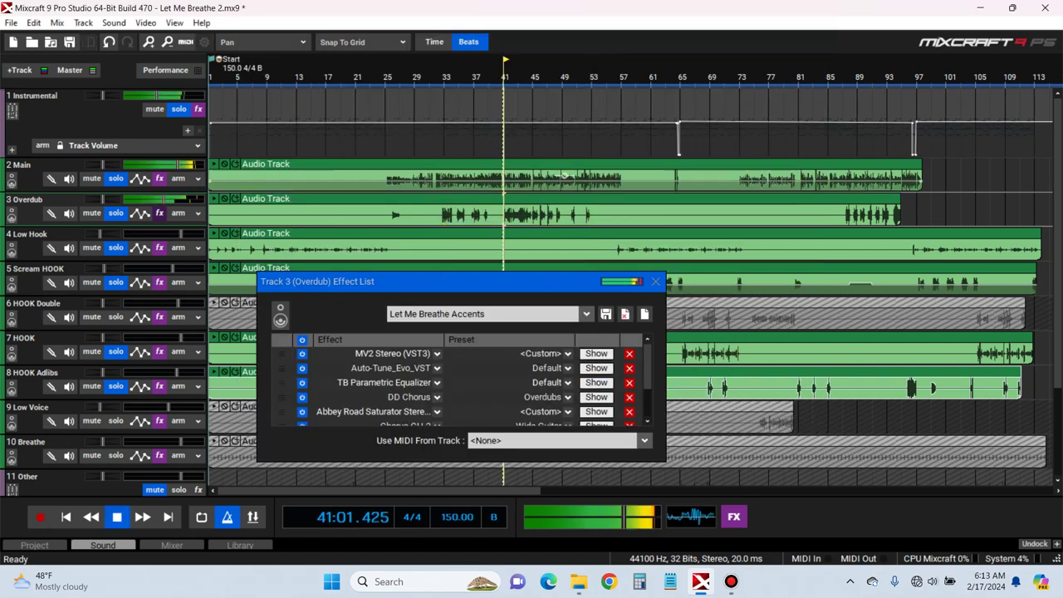
Reopen Auto-Tune Evo during playback, set Throat Length to 105, and close the plugin and effect list
click(596, 368)
click(597, 368)
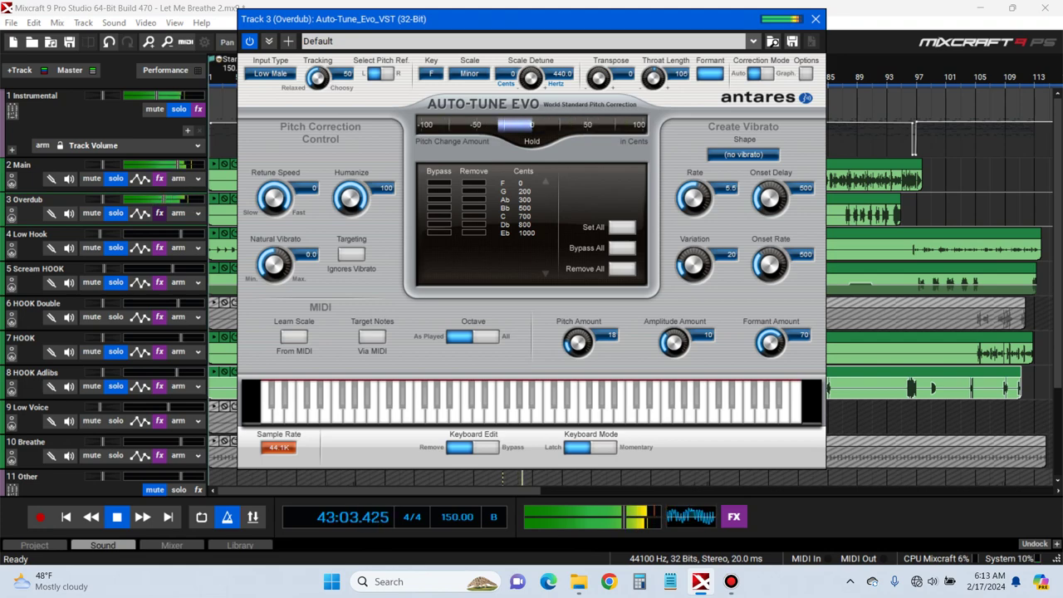
click(815, 19)
click(656, 281)
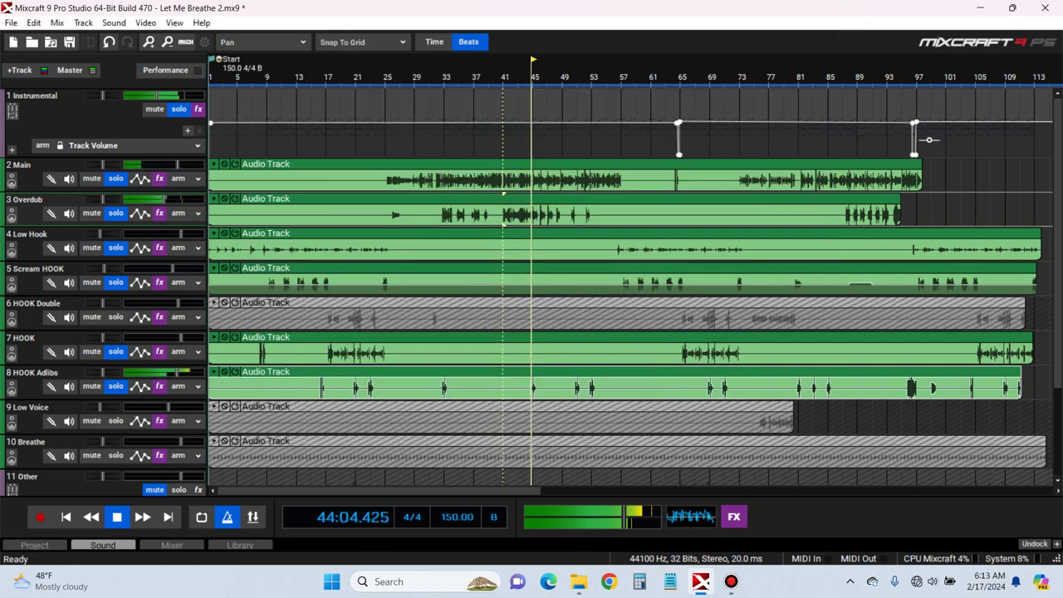
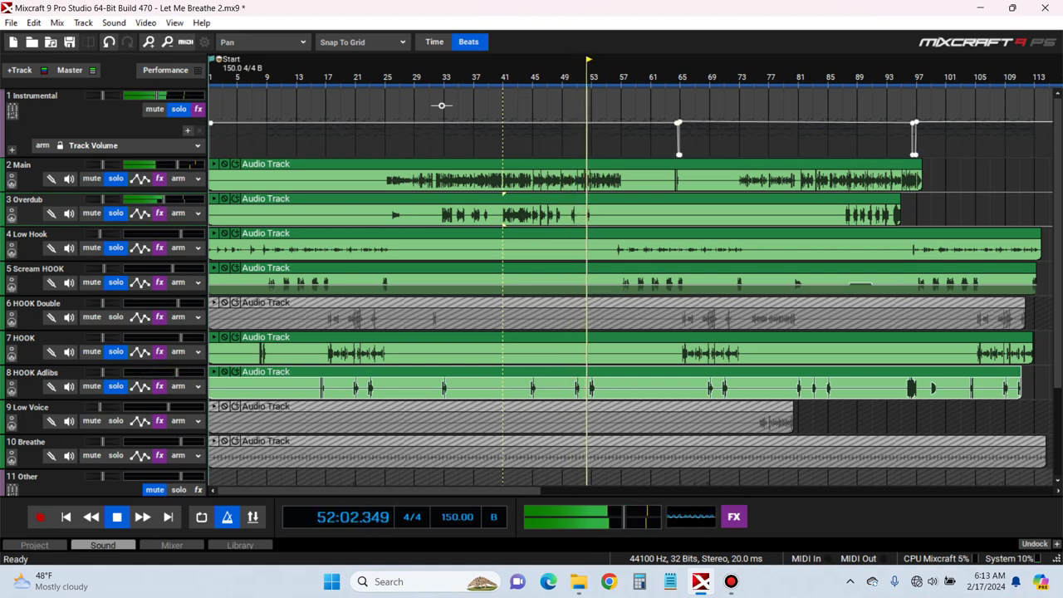
Stop playback, review the Abbey Road Saturator settings on the Overdub track, close the plugin and play from bar 43
key(space)
click(159, 213)
scroll(437, 367, down, 2)
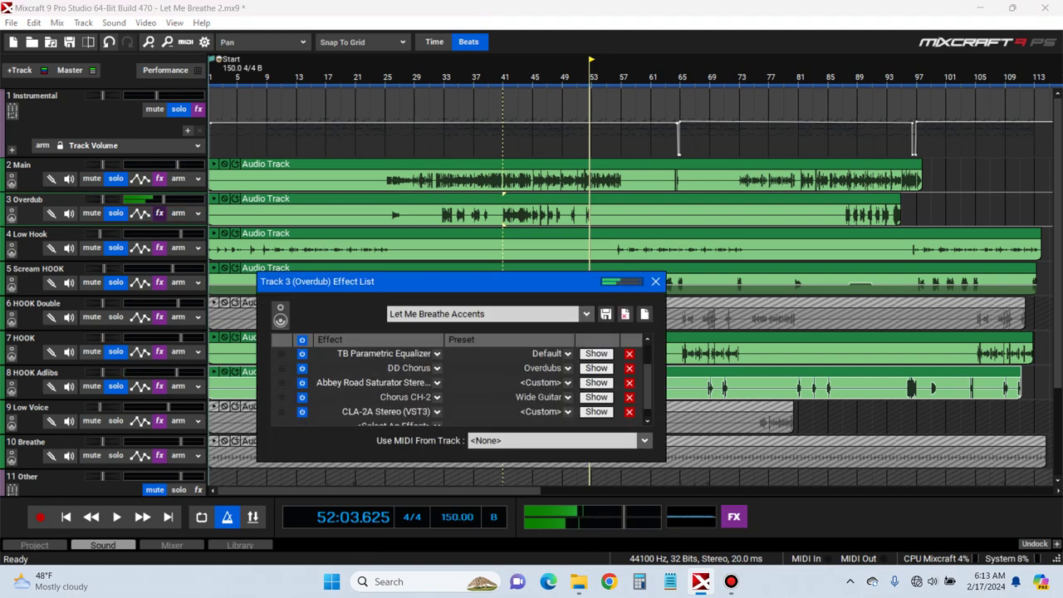
click(597, 382)
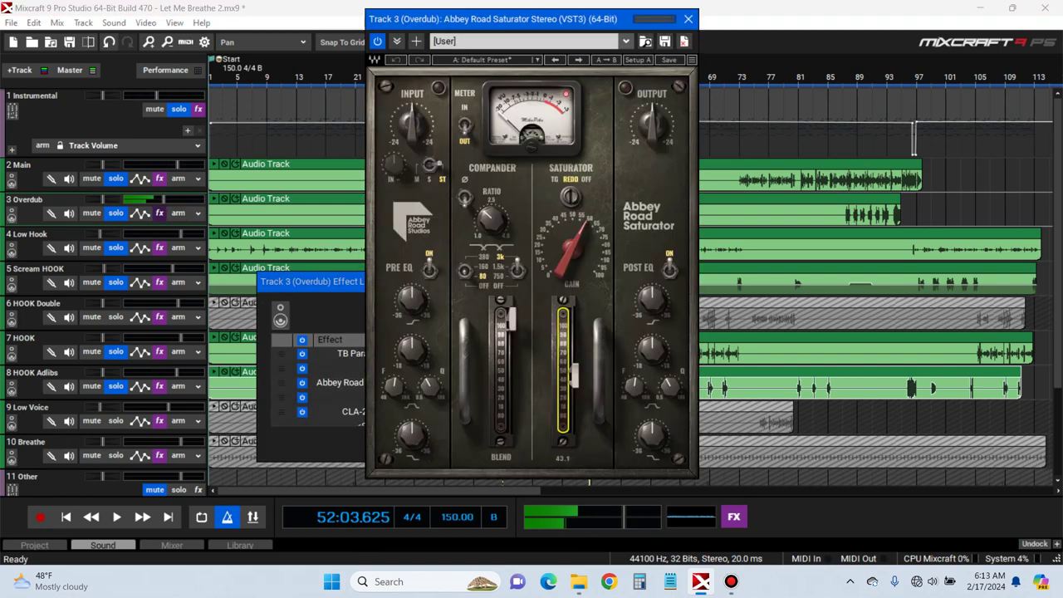
click(687, 18)
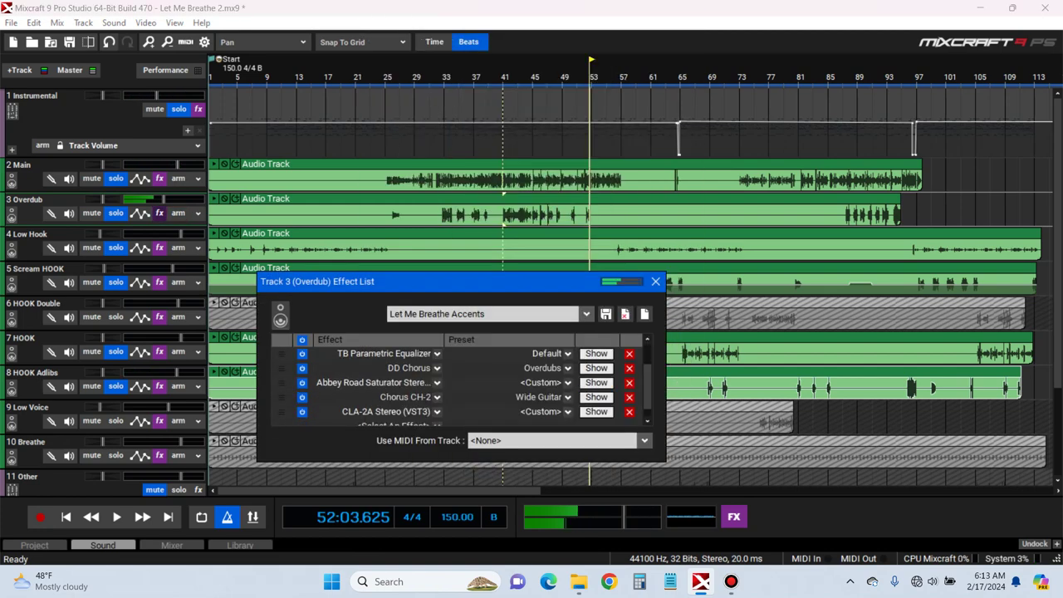
key(space)
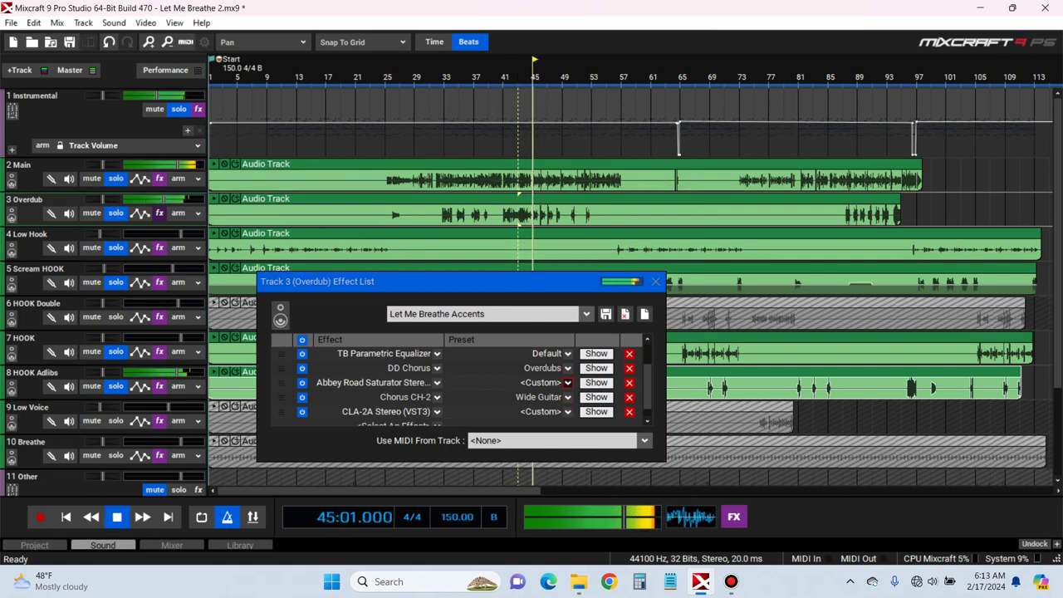
Change section 6 of the Overdub's TB Parametric Equalizer to a High shelf at about 5400 Hz with 1.2 dB gain, and close it
scroll(581, 382, up, 1)
click(596, 368)
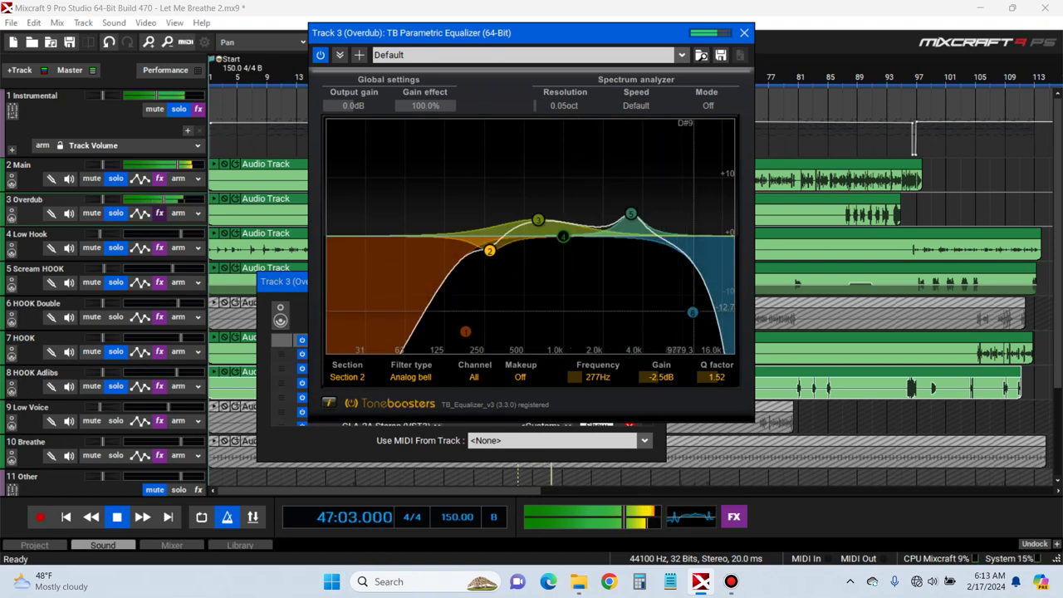
drag(693, 312, 716, 266)
click(411, 377)
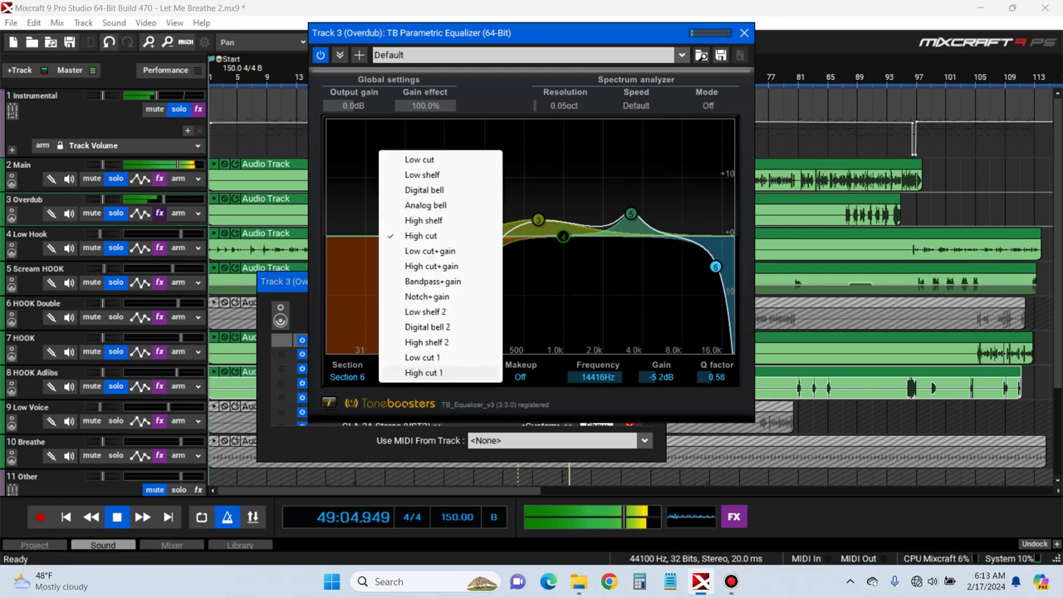
click(440, 220)
drag(715, 267, 658, 230)
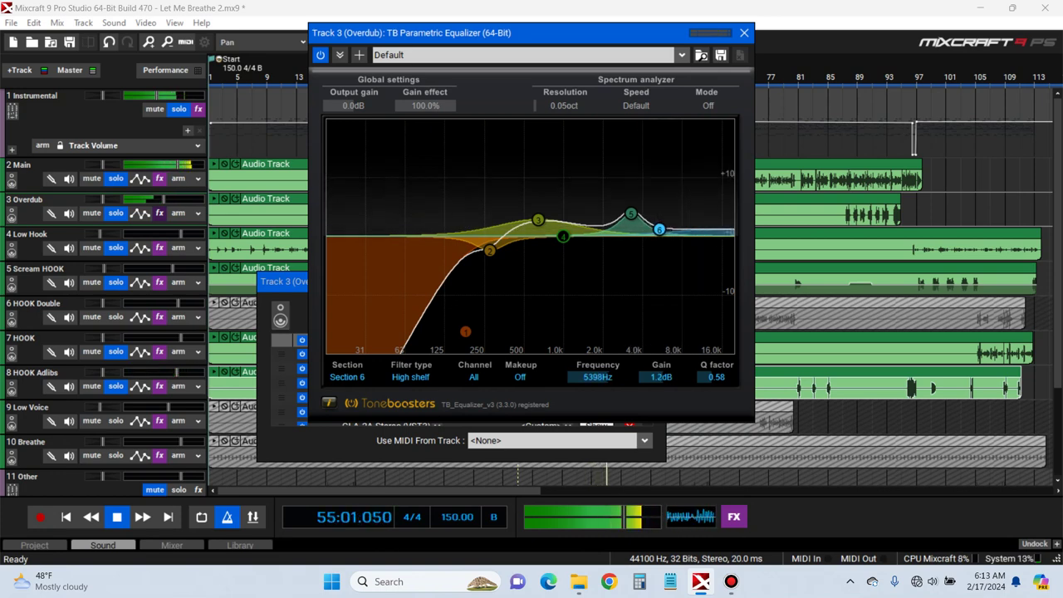
click(744, 33)
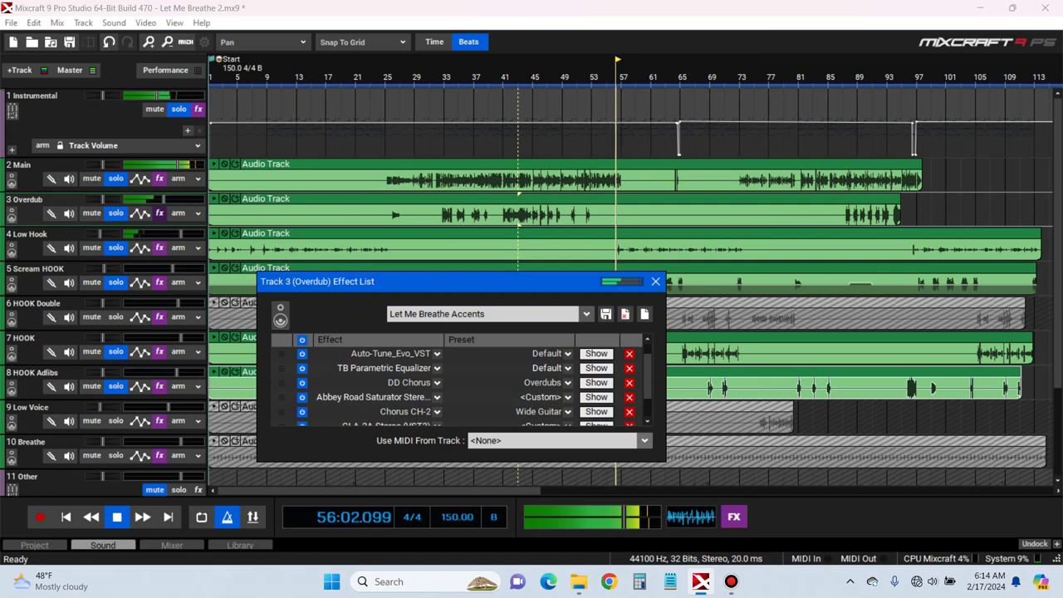
Add DD Gate to the end of the Overdub effect chain and move its window below the Overdub track
scroll(507, 389, down, 2)
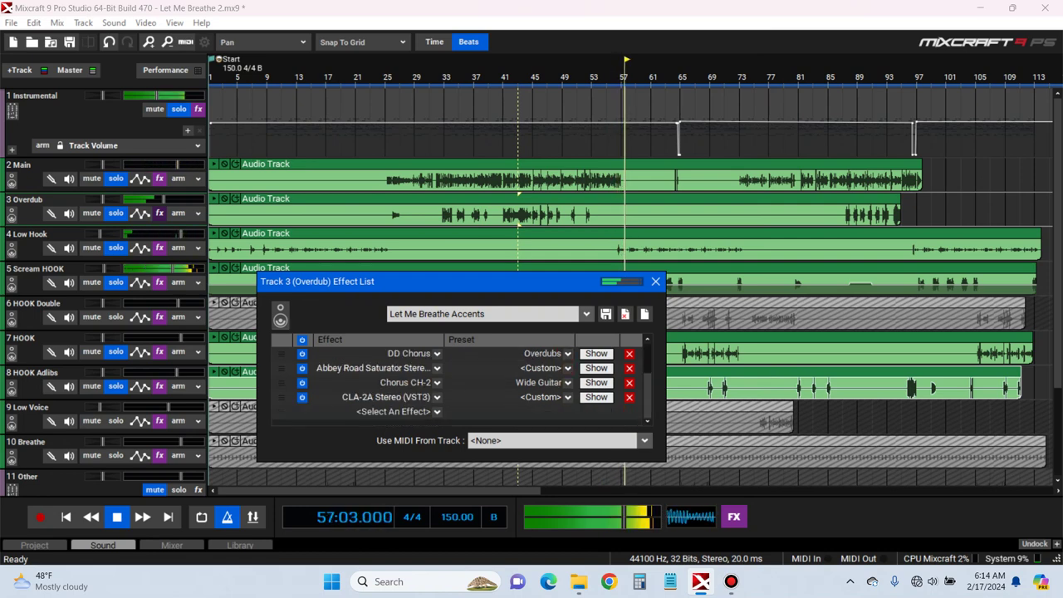
click(436, 411)
text(dd g)
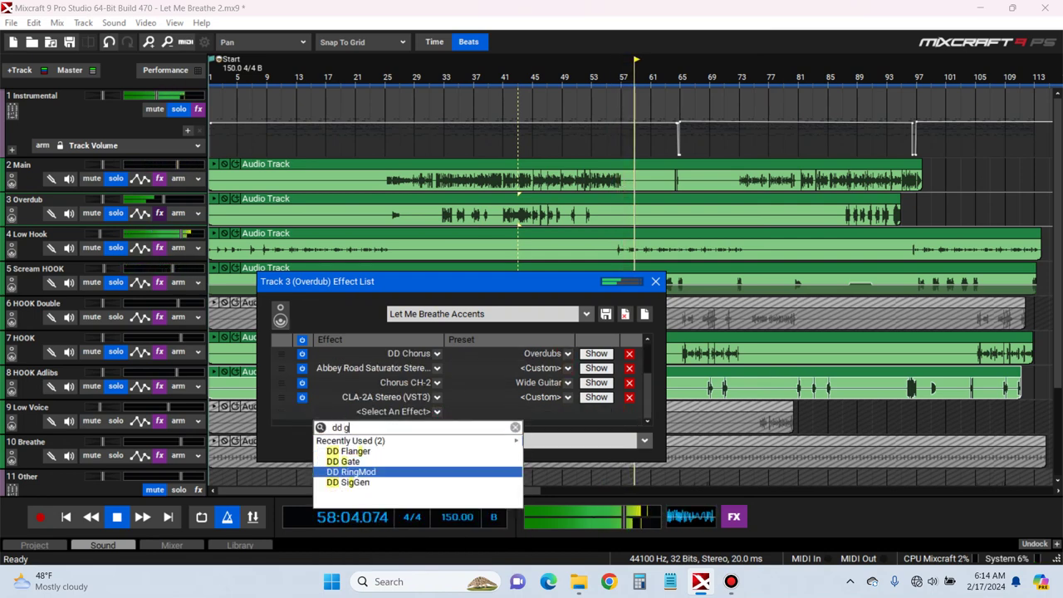
click(374, 462)
mouse_move(426, 217)
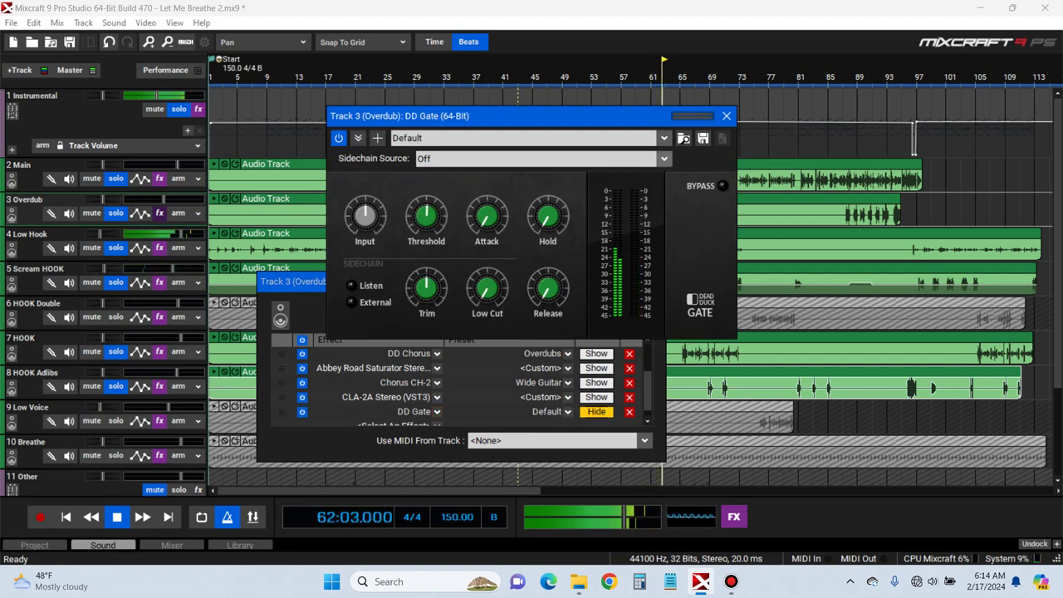
drag(441, 115, 442, 264)
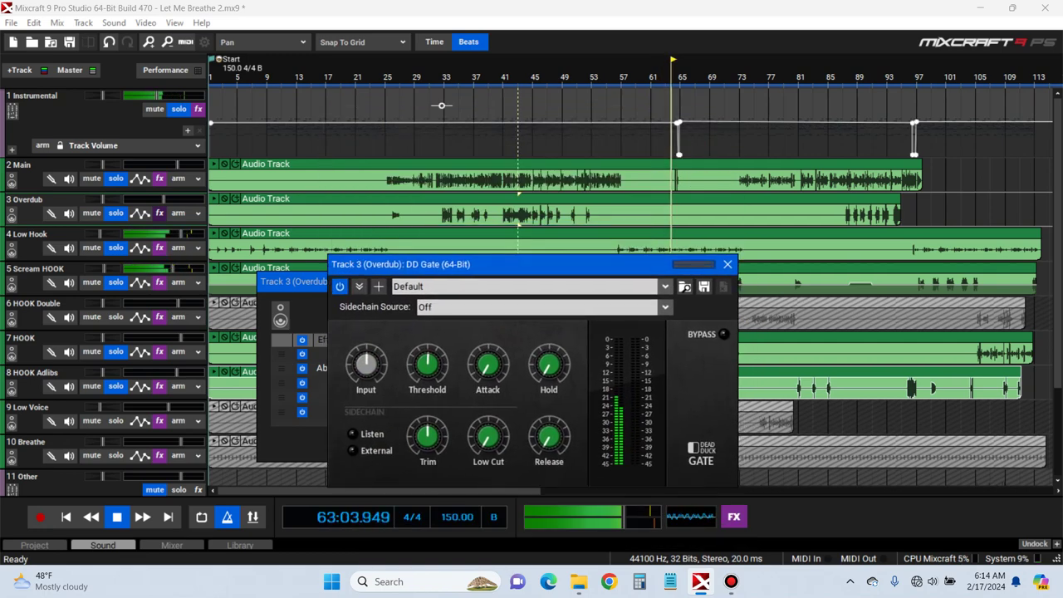
Turn off solo on the Instrumental track and replay from bar 51 to check the gated Overdub vocals
click(577, 77)
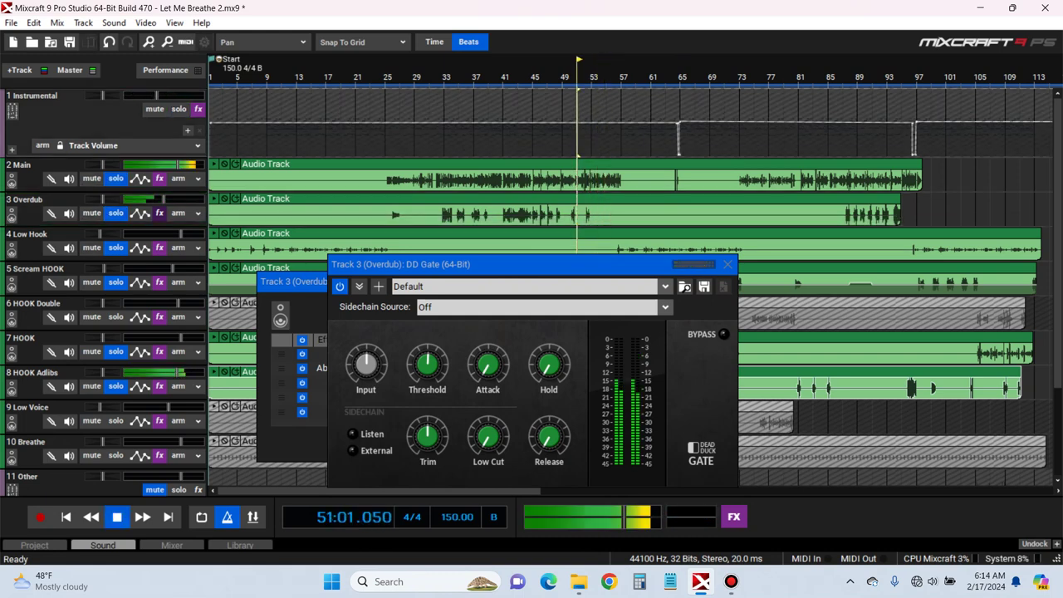
scroll(532, 274, down, 3)
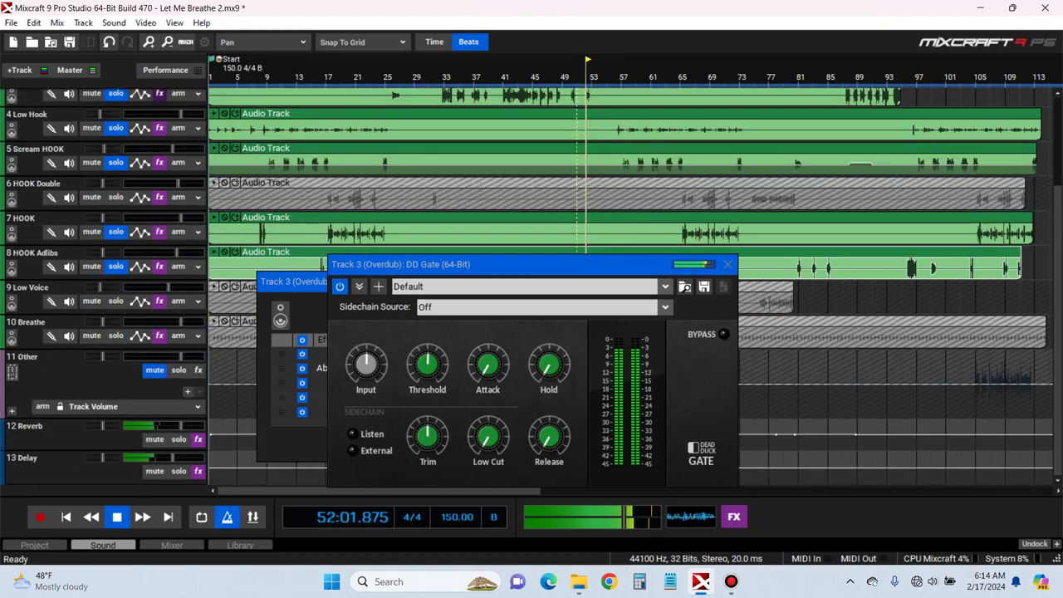
scroll(443, 106, up, 3)
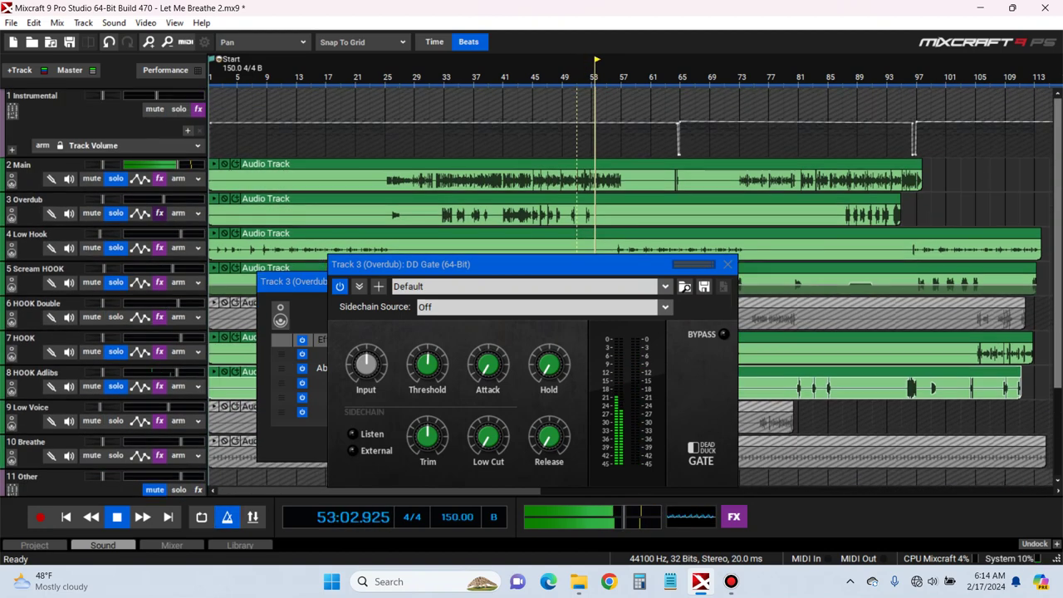
Turn off solo on the Main track, play from bar 49, and set the Overdub gate's threshold to about -26.4 dB
click(115, 178)
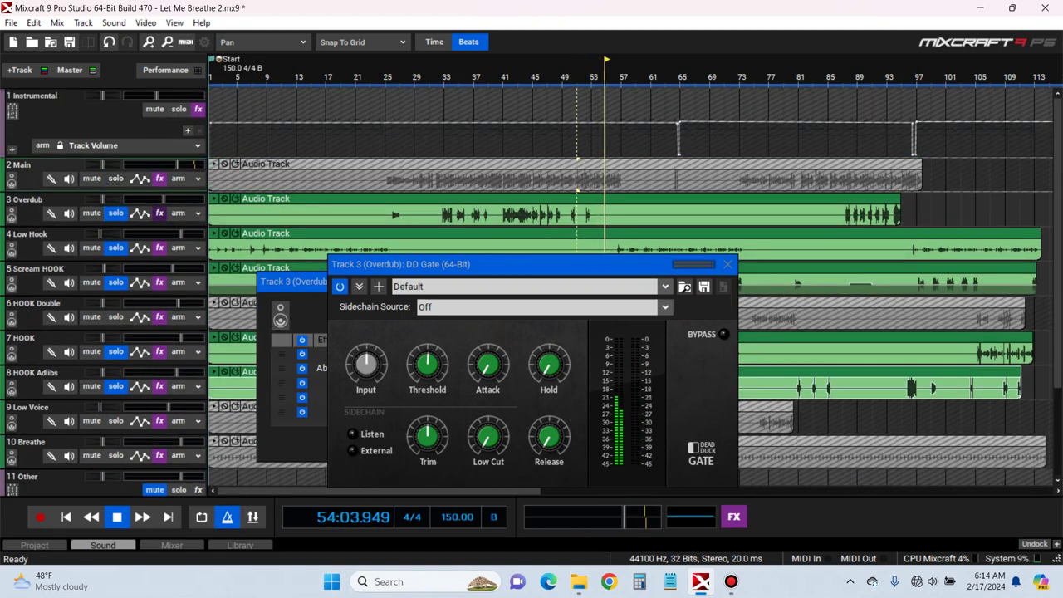
click(563, 77)
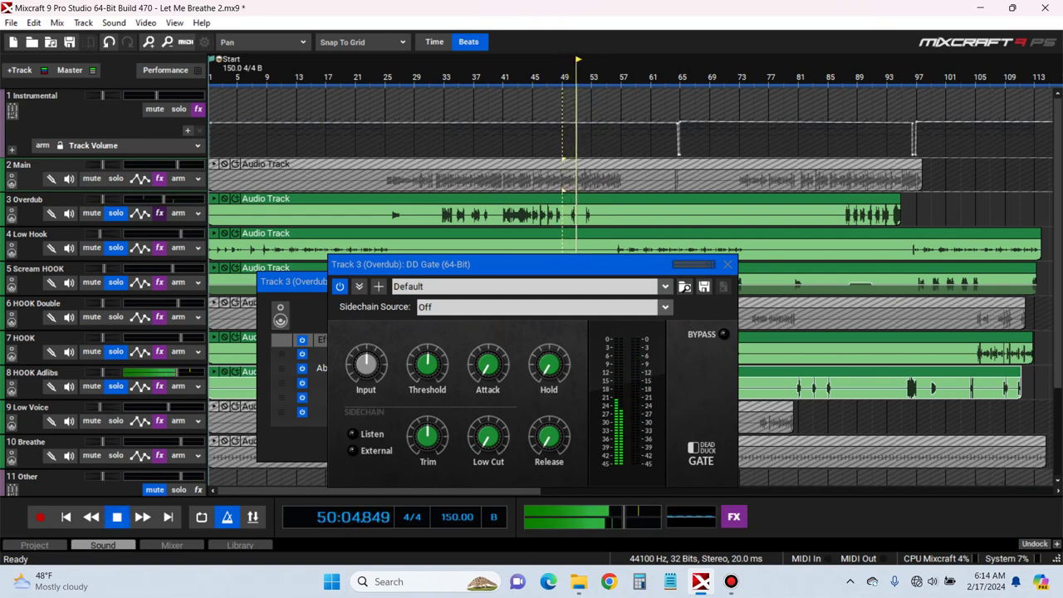
drag(428, 364, 428, 377)
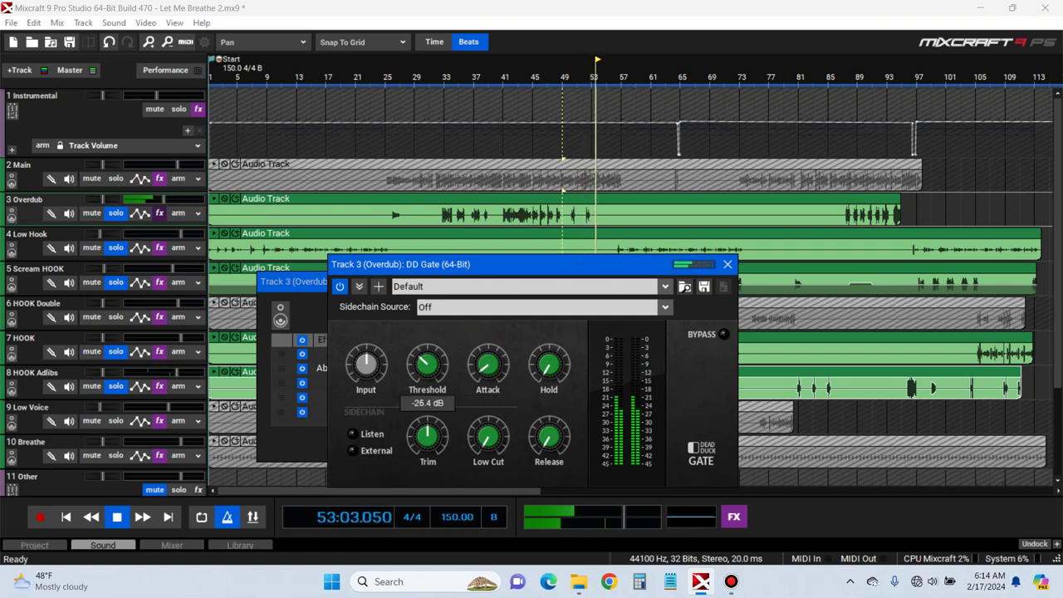
key(space)
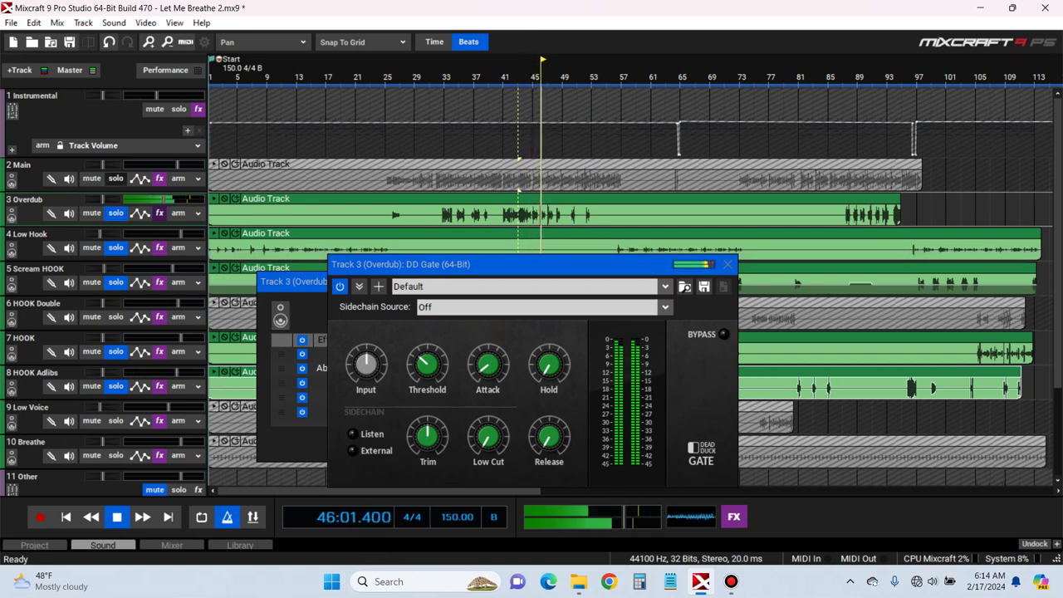
Solo the Main and Instrumental tracks again and replay from bar 41 to hear the gated Overdub in the mix
click(115, 179)
click(178, 110)
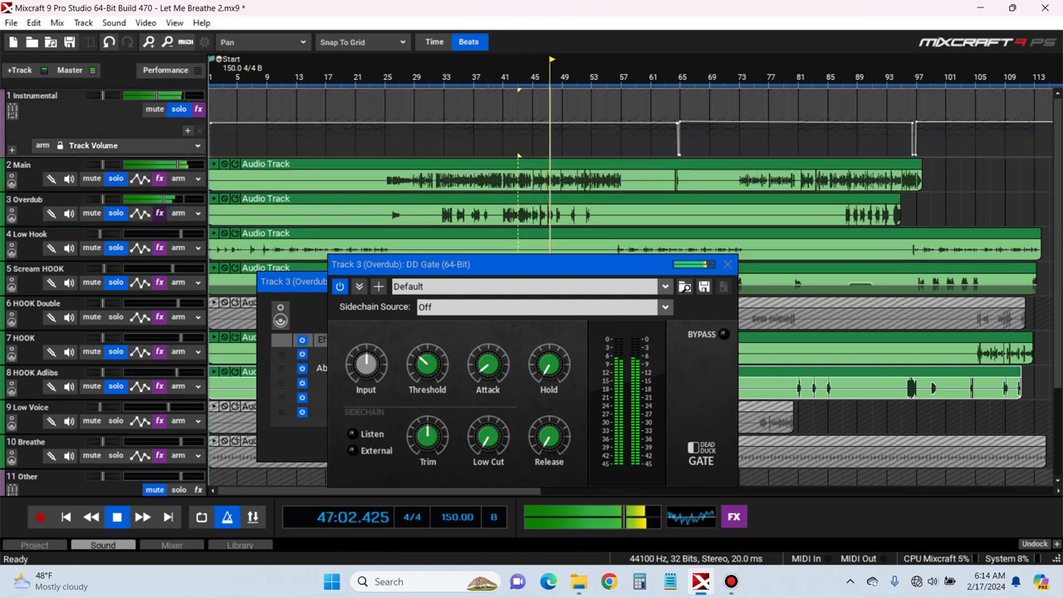
key(space)
click(504, 74)
key(space)
Save the project, close the Overdub's DD Gate and effect list, and stop playback
drag(1057, 236, 1058, 326)
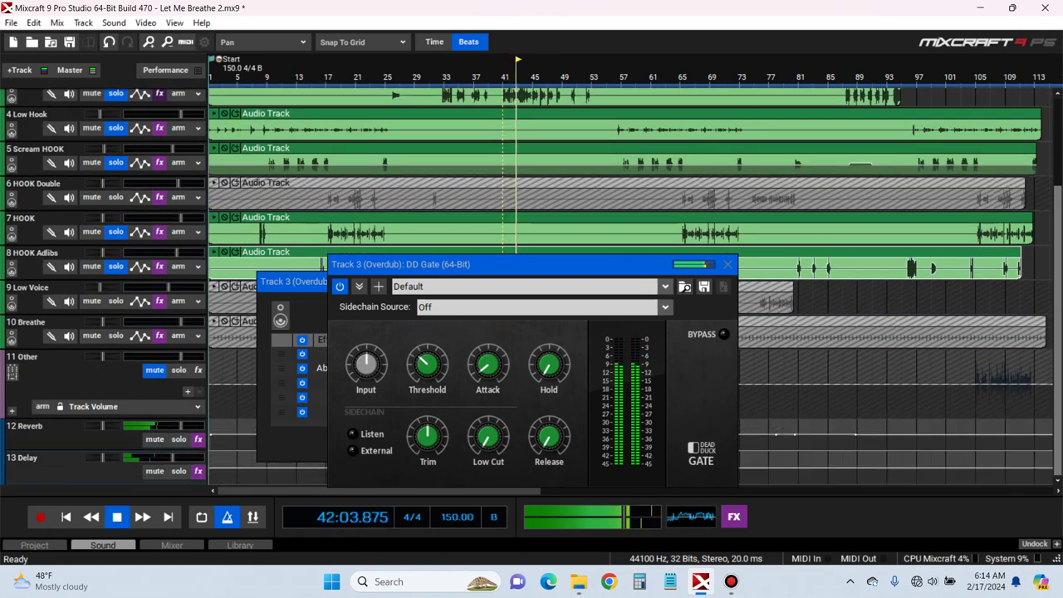
scroll(442, 105, up, 3)
key(ctrl+s)
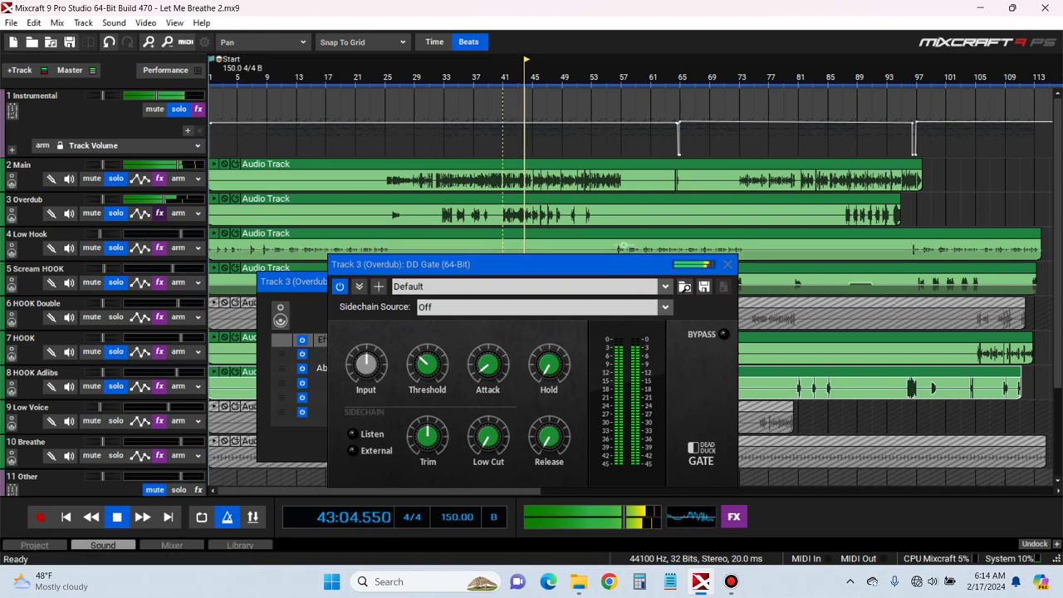
click(727, 265)
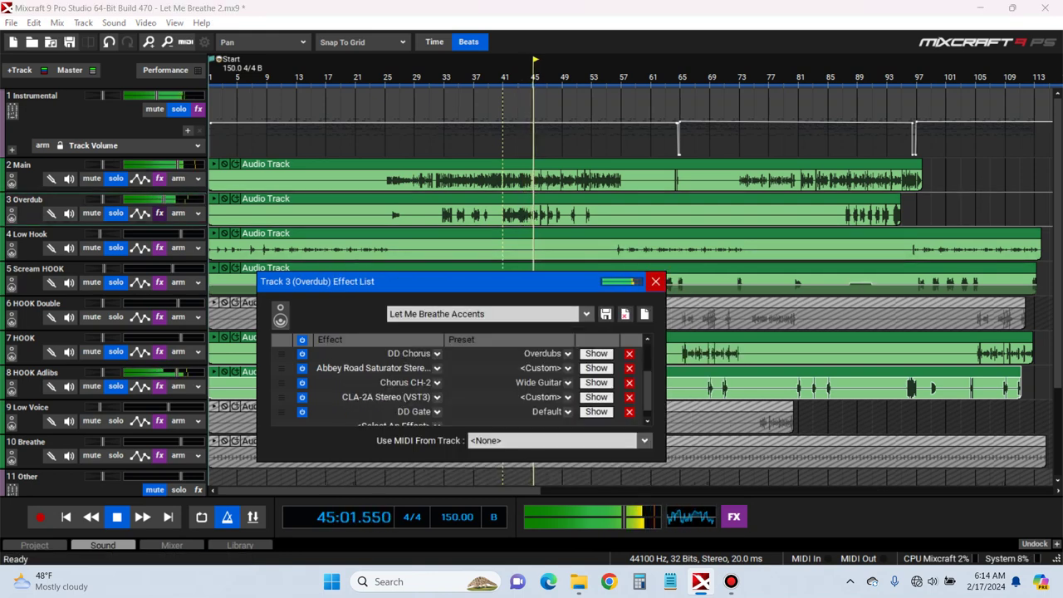
click(656, 281)
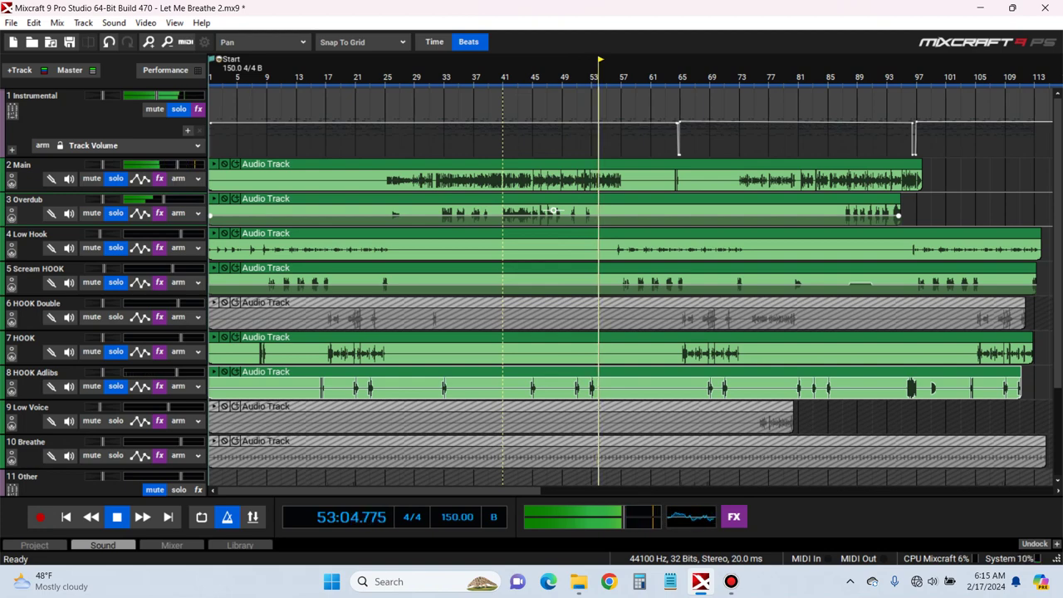
key(space)
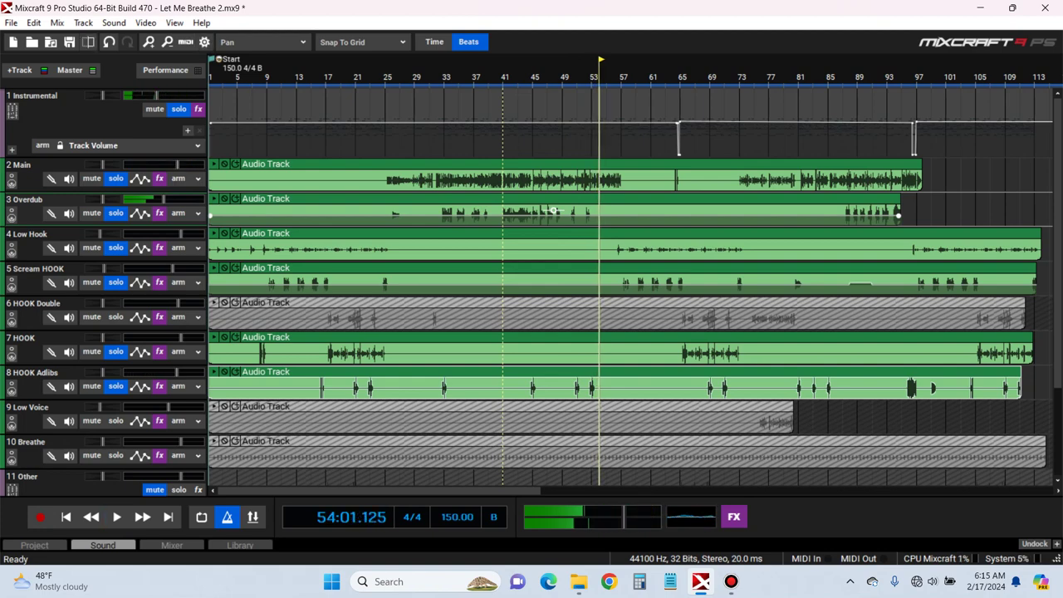
Solo the Low Voice track, play from bar 75, and open the track's effect list
drag(1057, 274, 1057, 288)
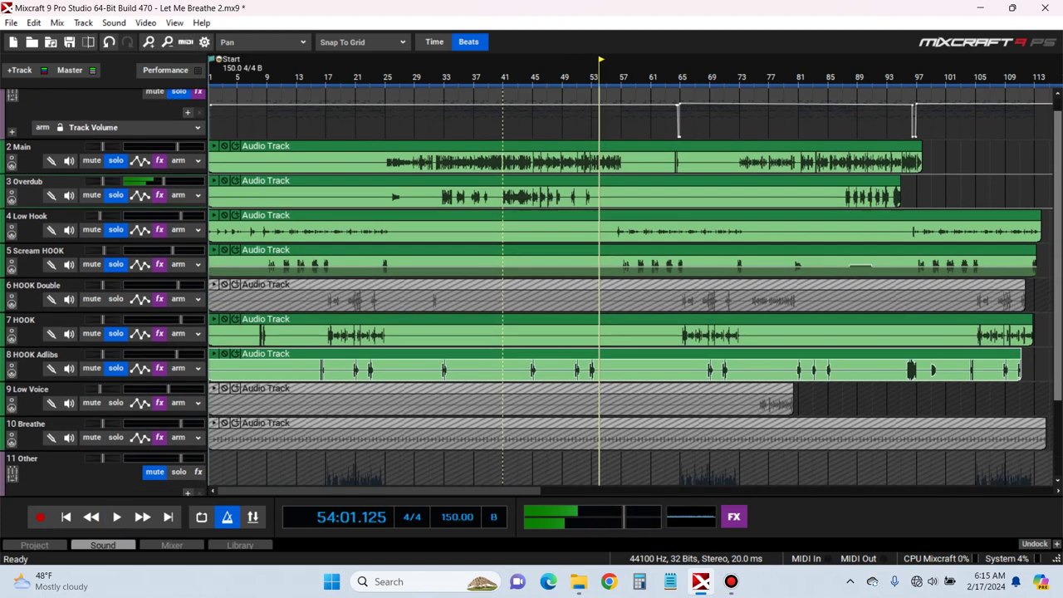
scroll(531, 291, down, 2)
click(115, 358)
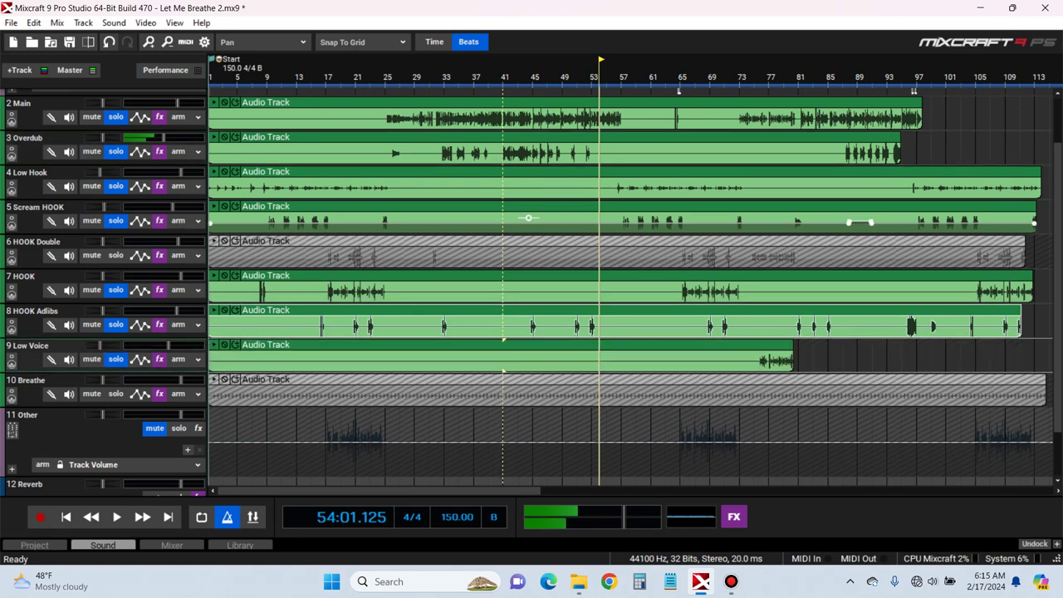
click(755, 79)
key(space)
click(160, 359)
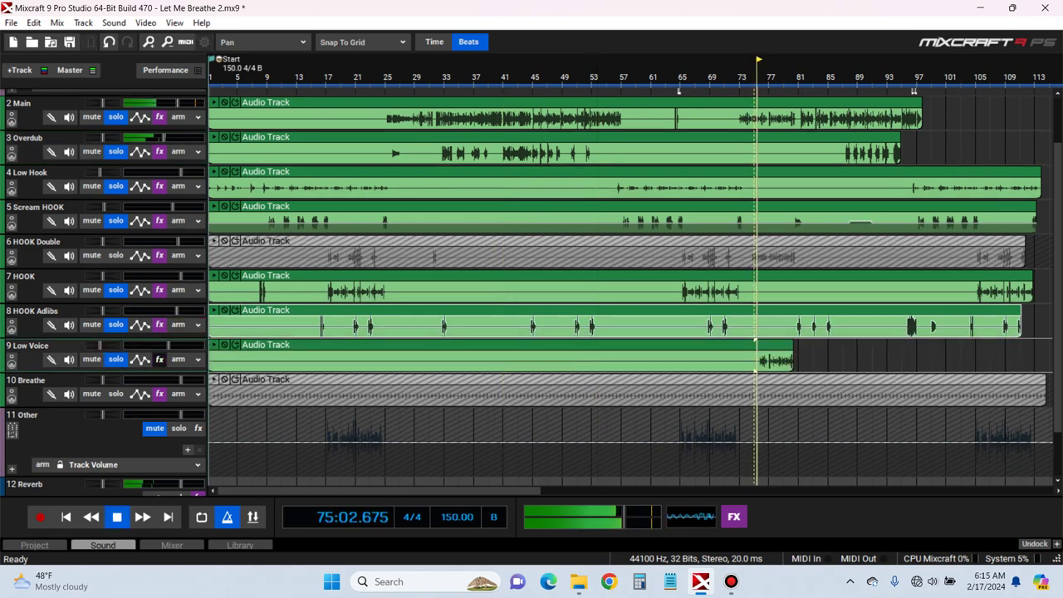
click(160, 358)
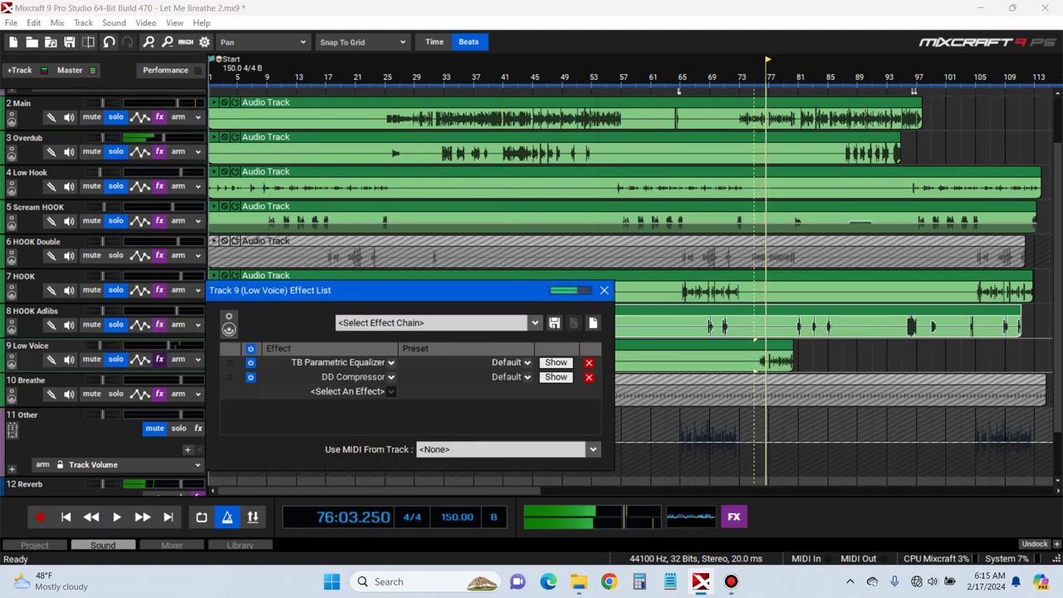
Add the pitchproof-x64 pitch shifter to the end of the Low Voice effect chain
click(390, 391)
text(pitc)
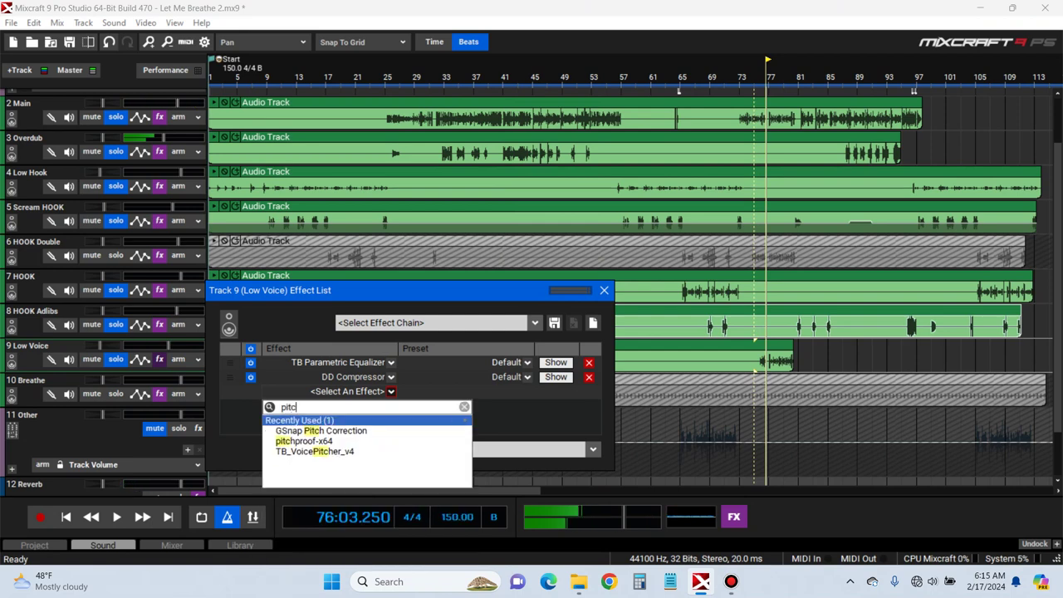
key(Down)
key(Down)
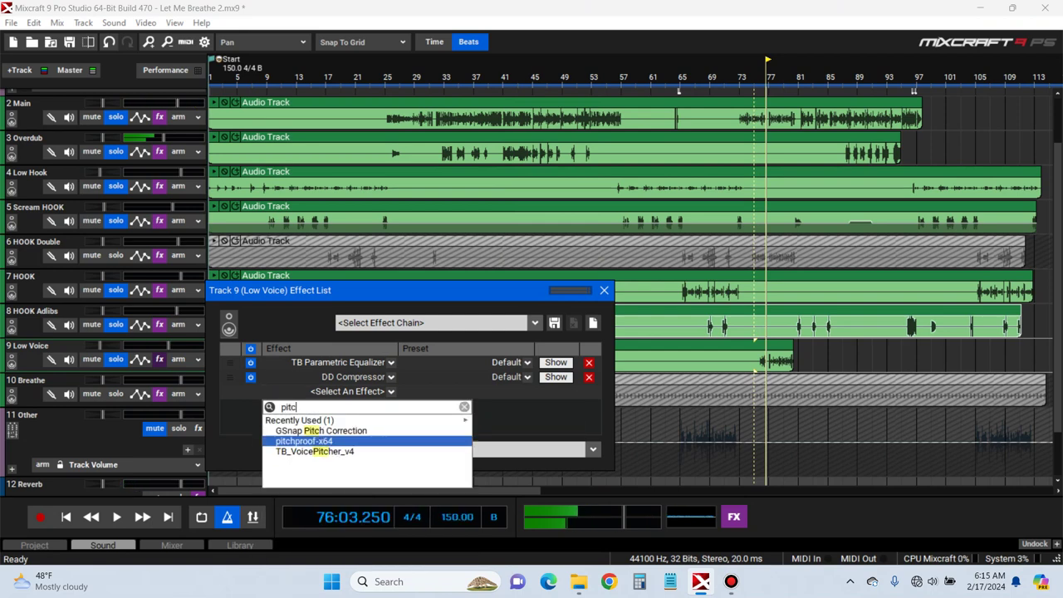
key(Return)
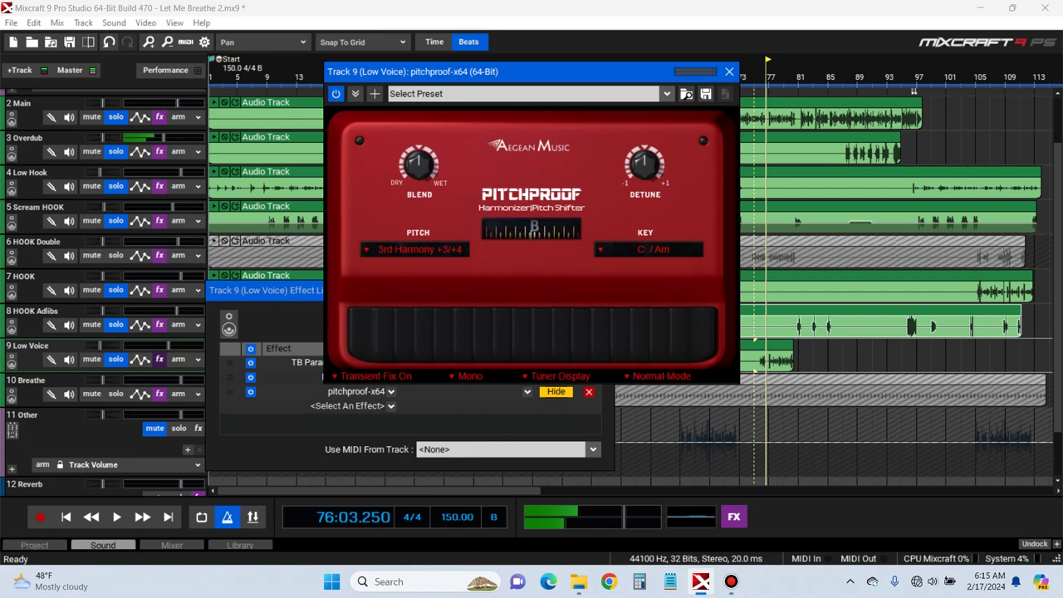
Set pitchproof to Stereo with pitch -12 and a fully wet blend, close it, and play back the Low Voice passage
click(469, 376)
click(495, 407)
click(415, 249)
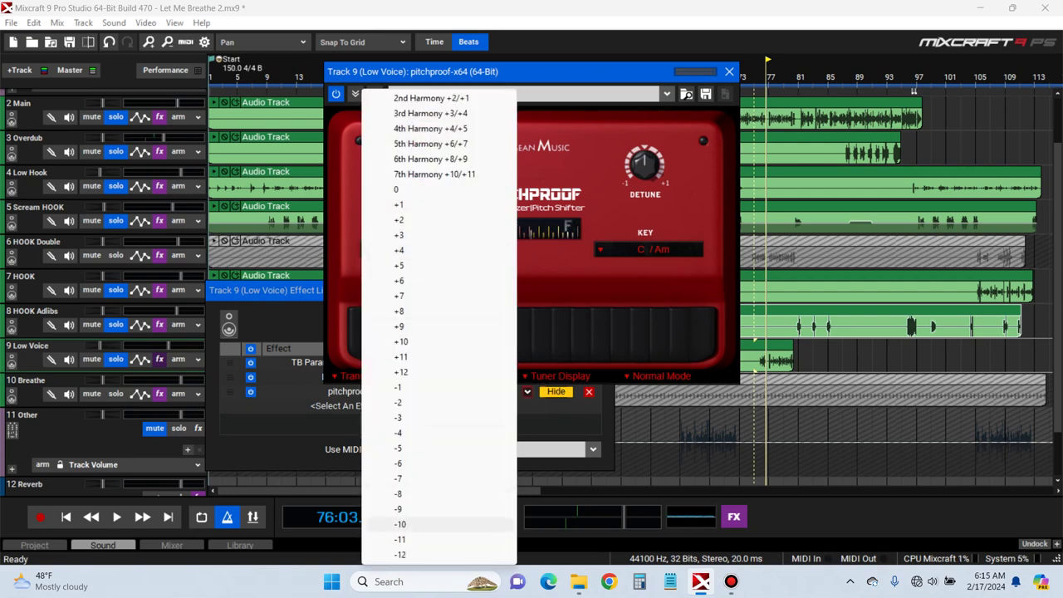
click(399, 556)
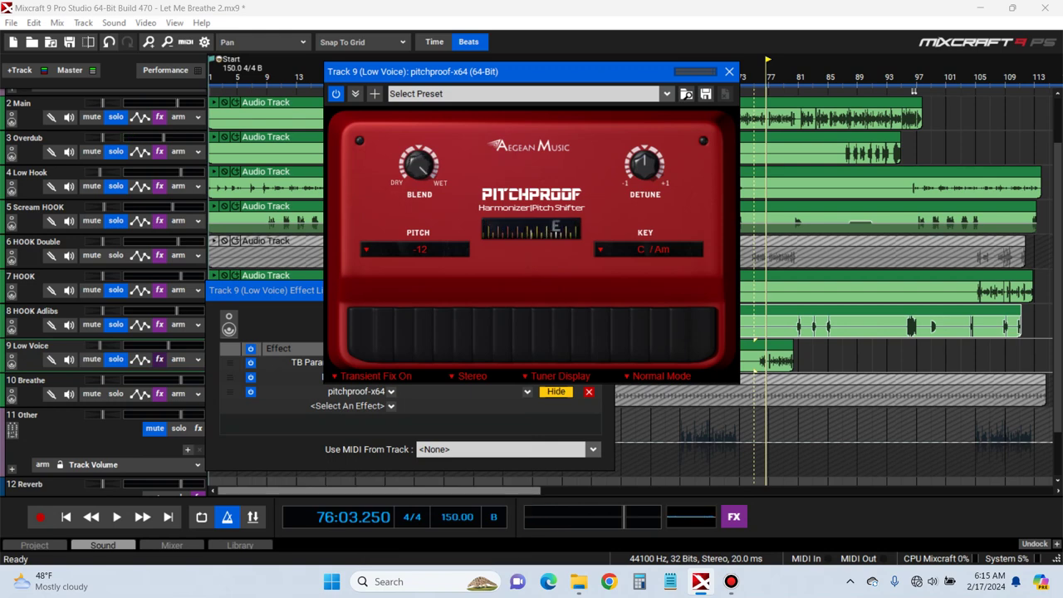
click(729, 71)
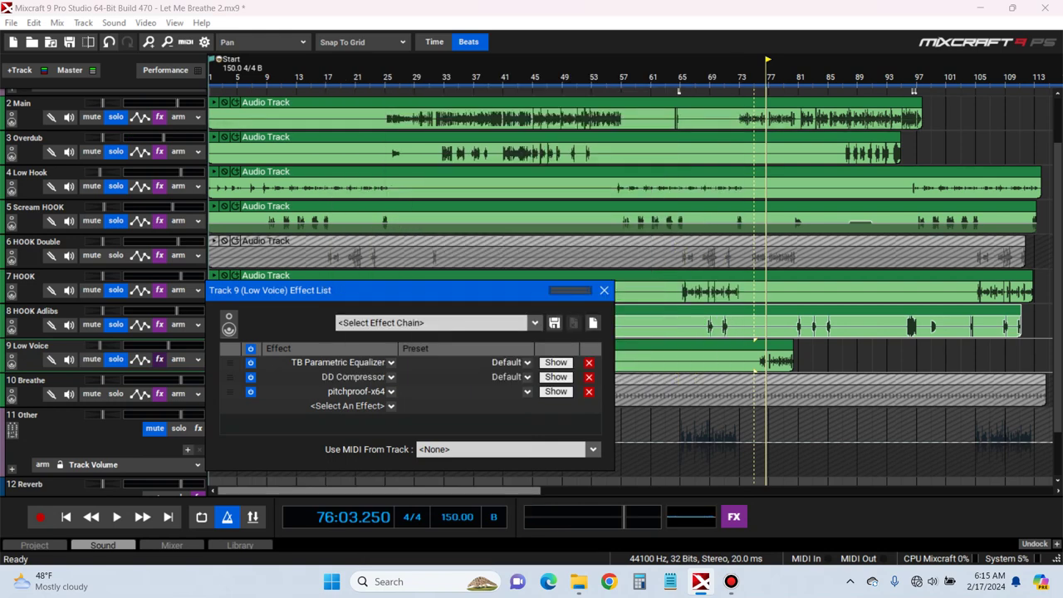
key(space)
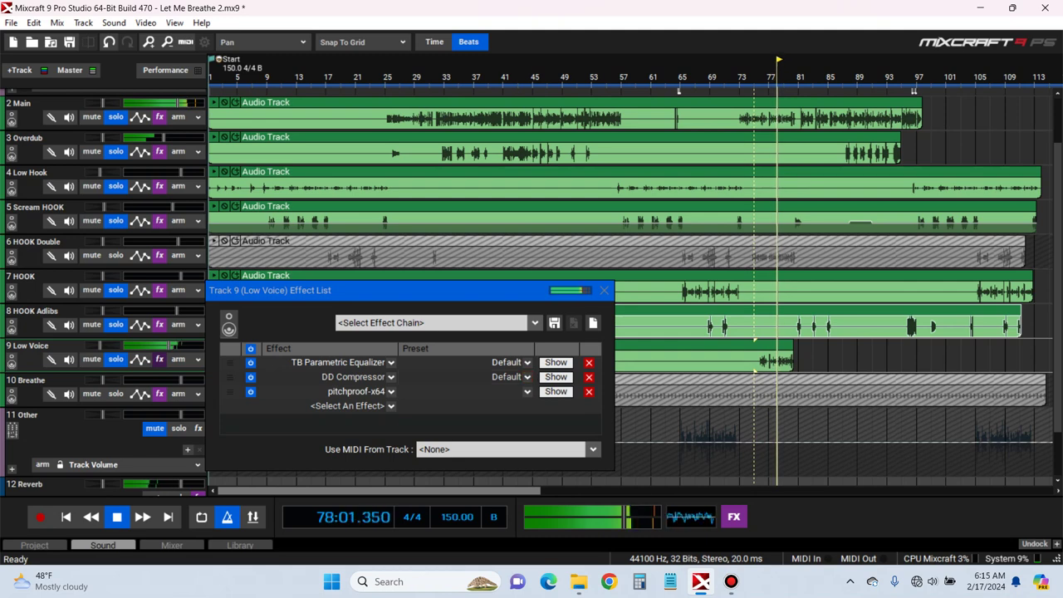
key(space)
Replace DD Compressor with MV2 Stereo (VST3) in the Low Voice effect chain and hide its window
click(390, 376)
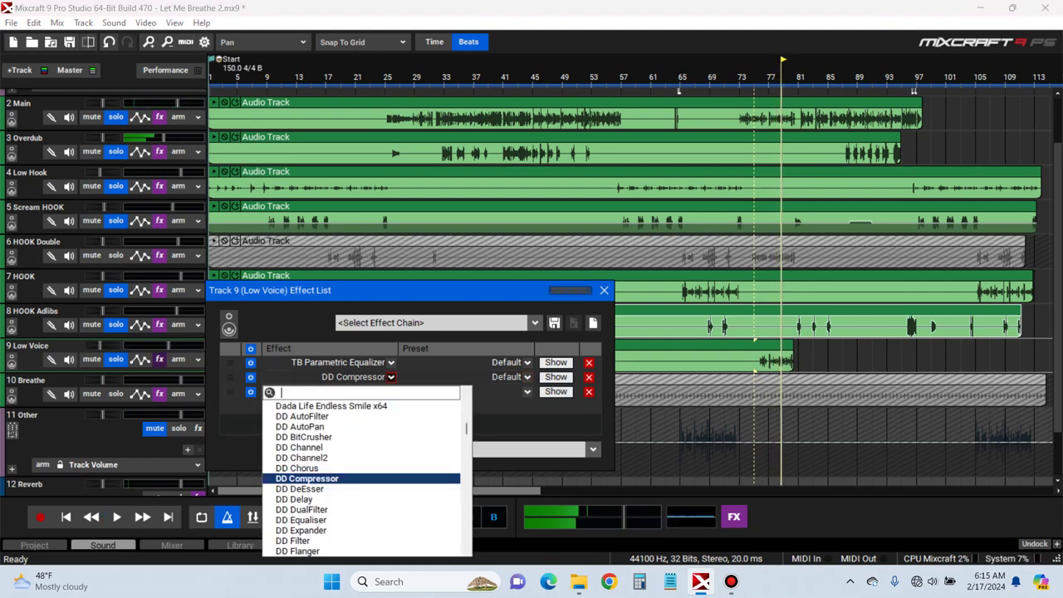
text(mv2)
key(Down)
key(Return)
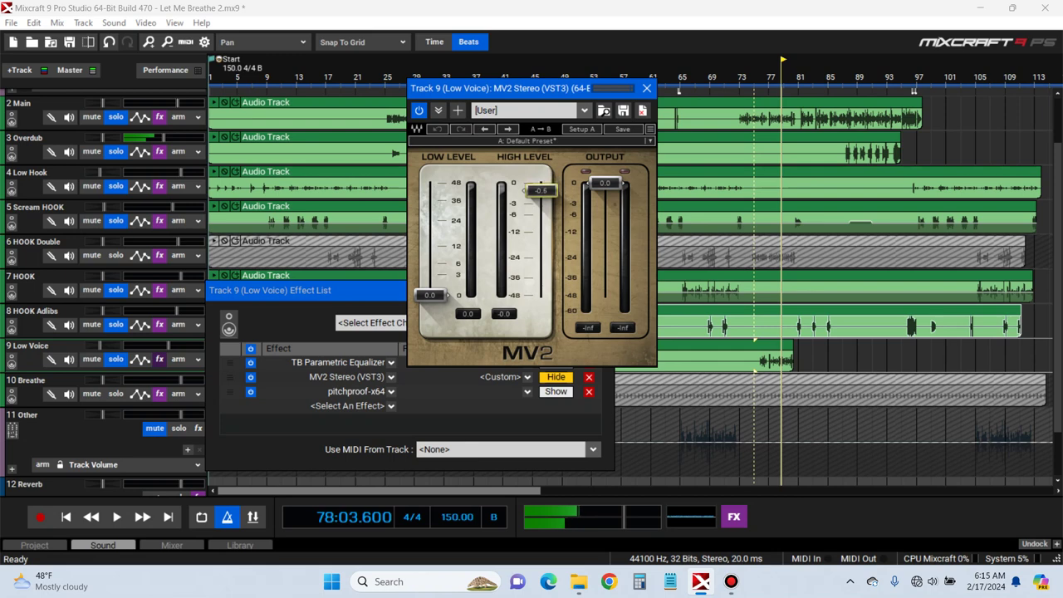
click(555, 377)
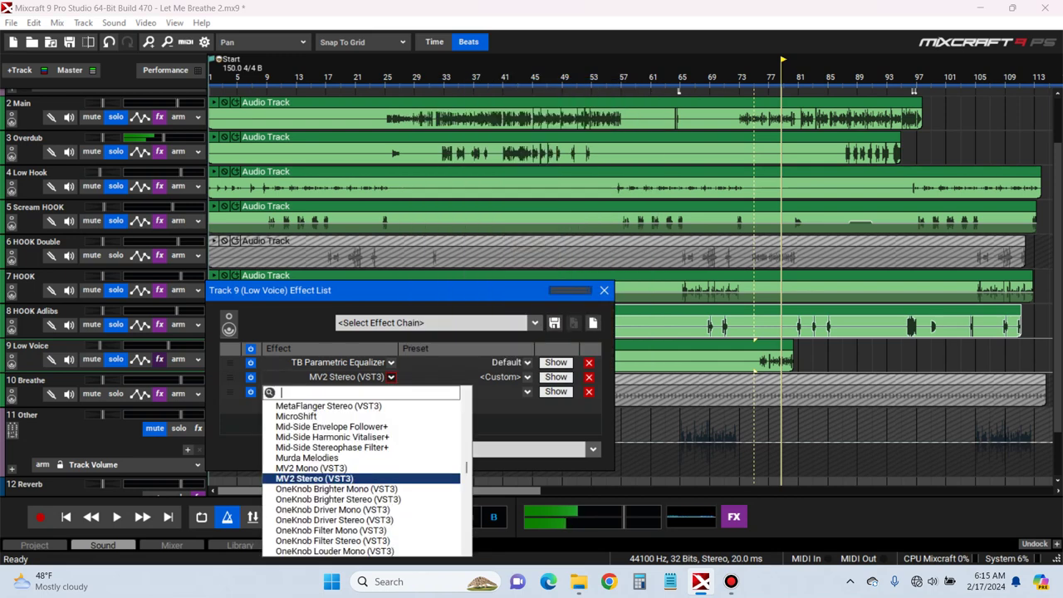
Swap the second Low Voice effect for MV2 Mono (VST3)
click(391, 377)
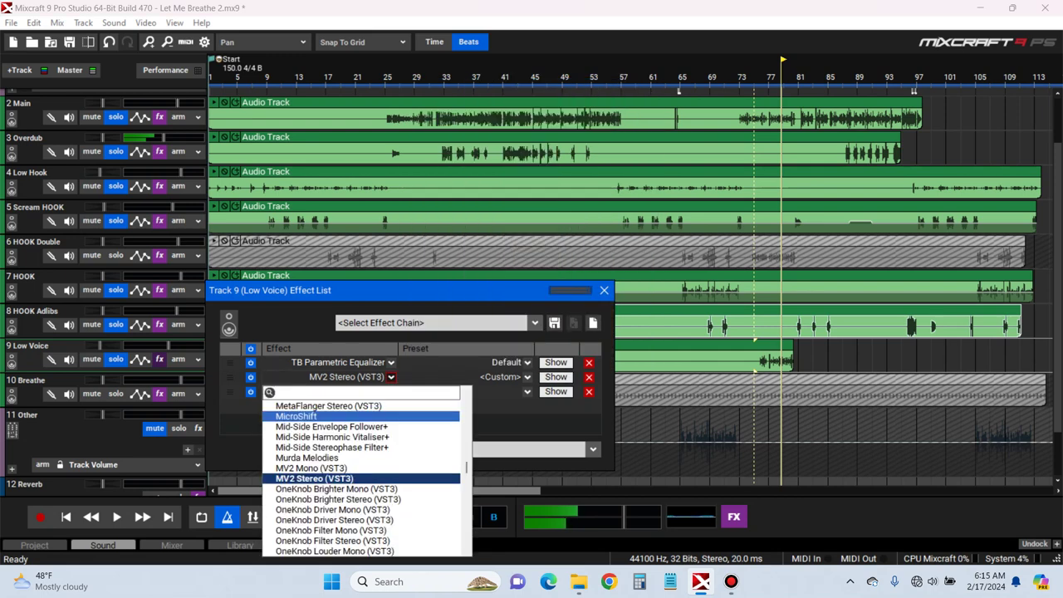
key(Down)
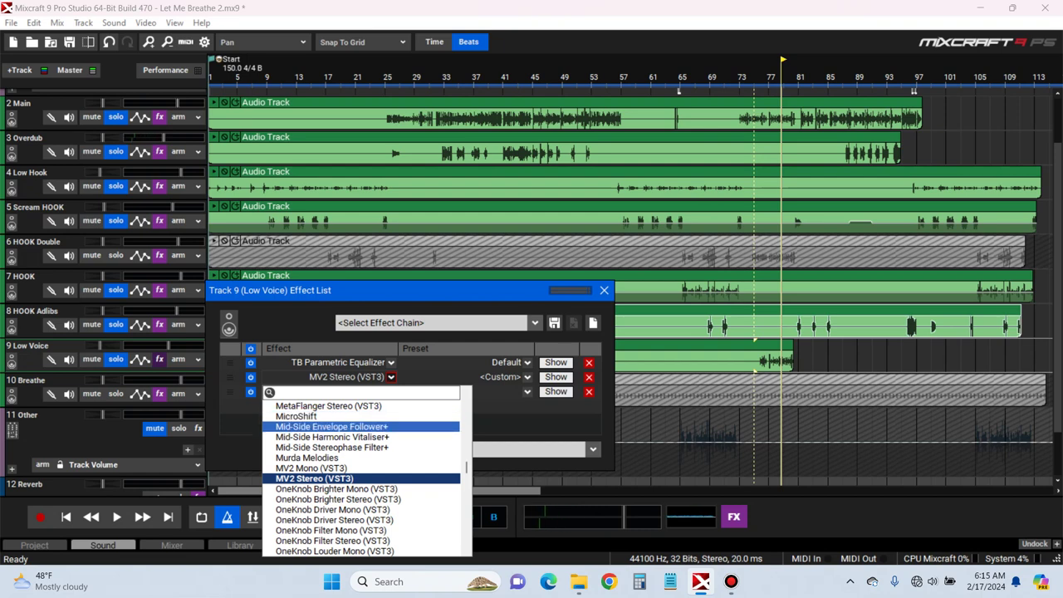
key(Down)
key(Down)
key(Down)
key(Down)
key(Return)
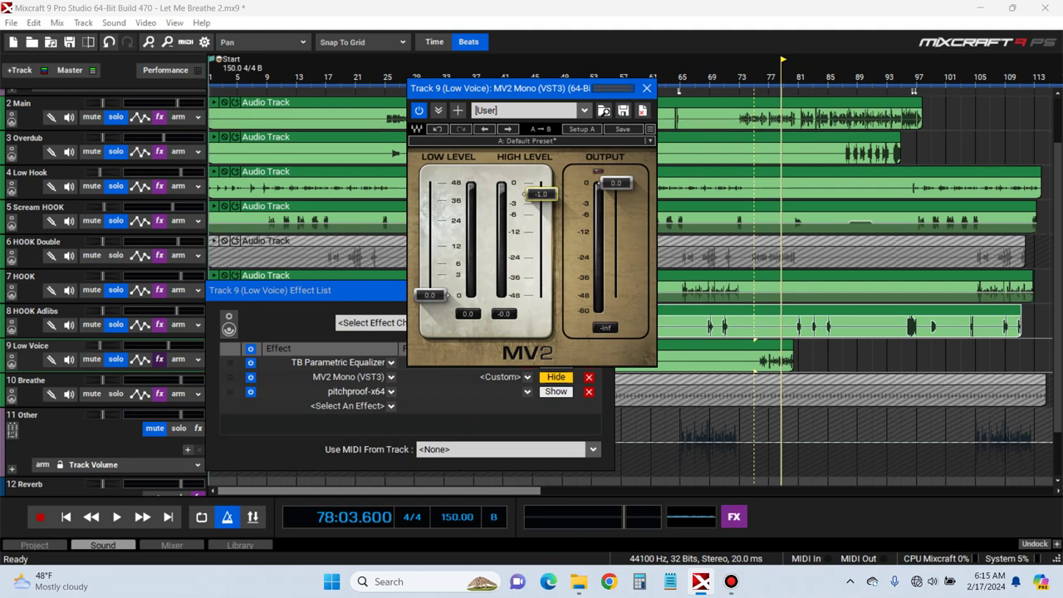
During playback, set MV2 Mono's high level to -2.5, low level to 2.9 and output to about -2.6, and hide it
key(space)
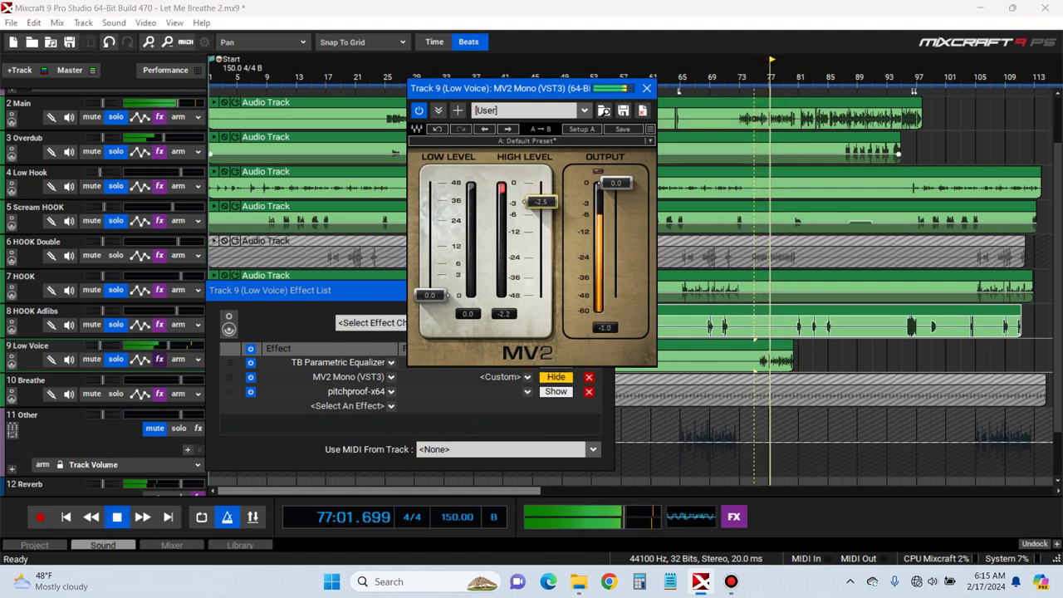
drag(429, 294, 429, 273)
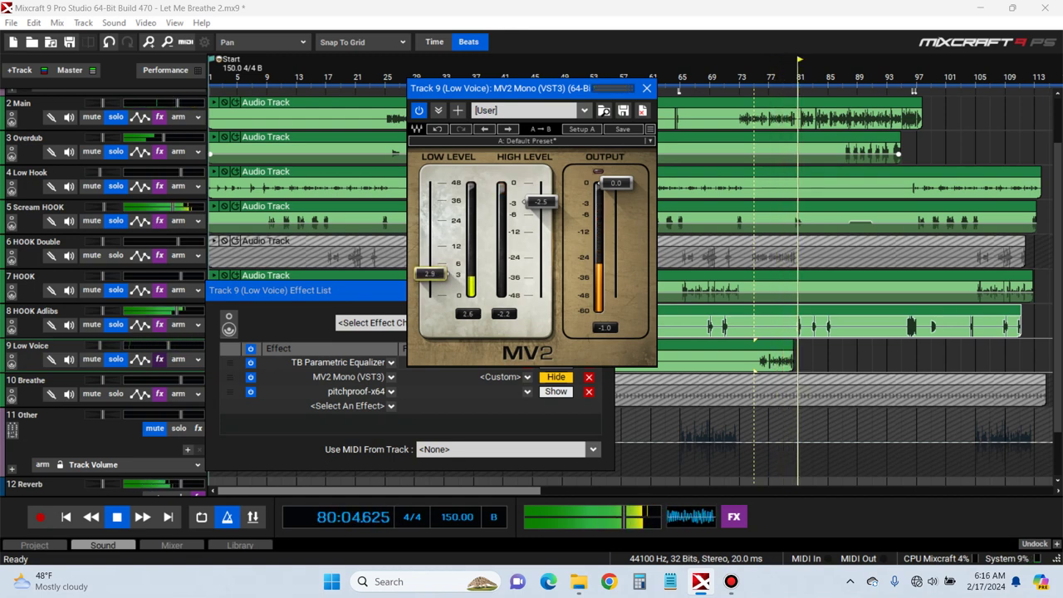
drag(615, 183, 615, 191)
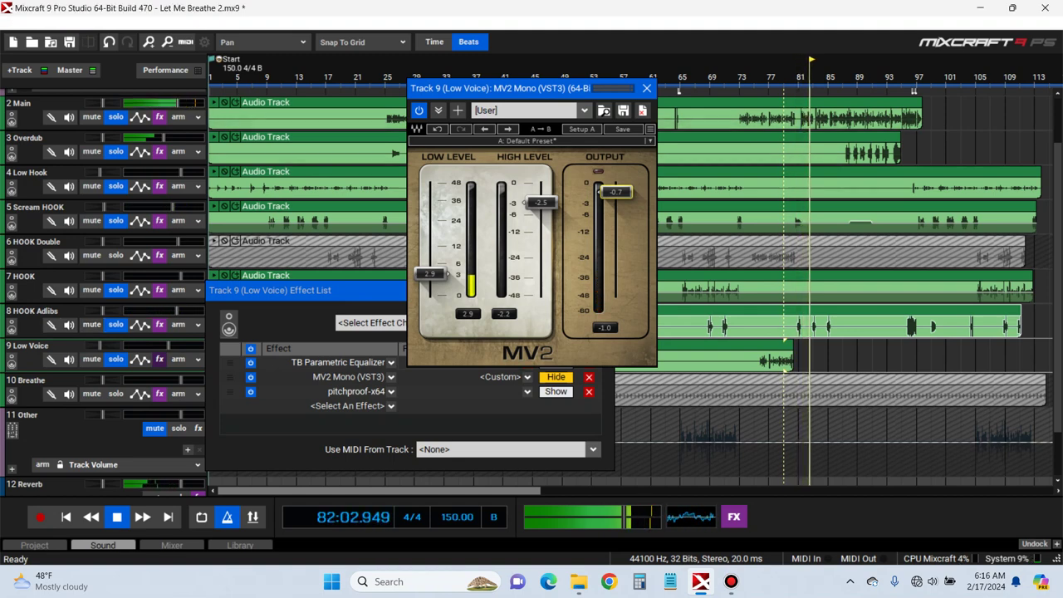
drag(615, 192, 615, 196)
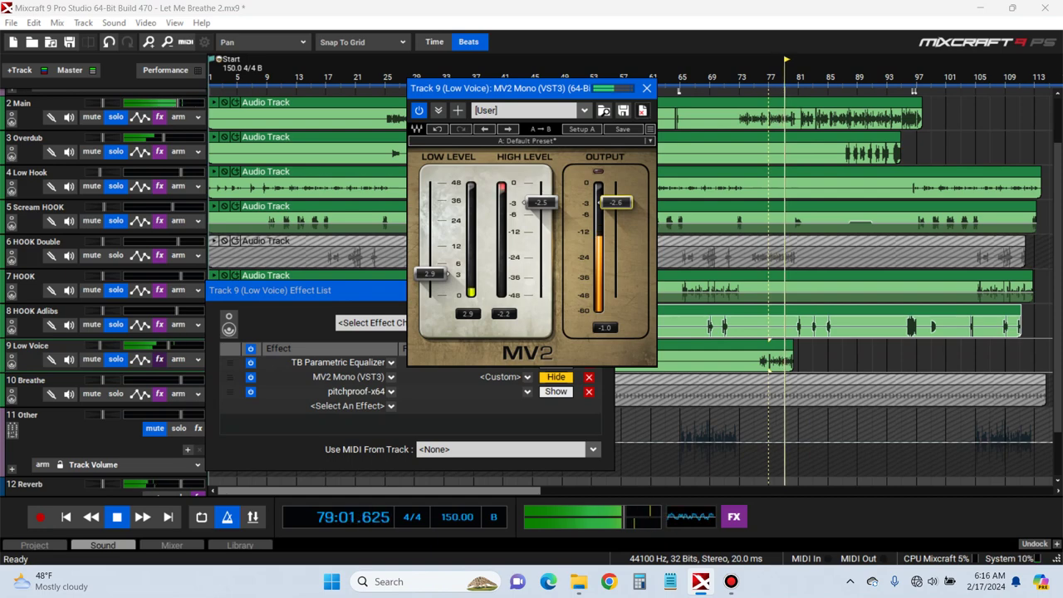
click(555, 376)
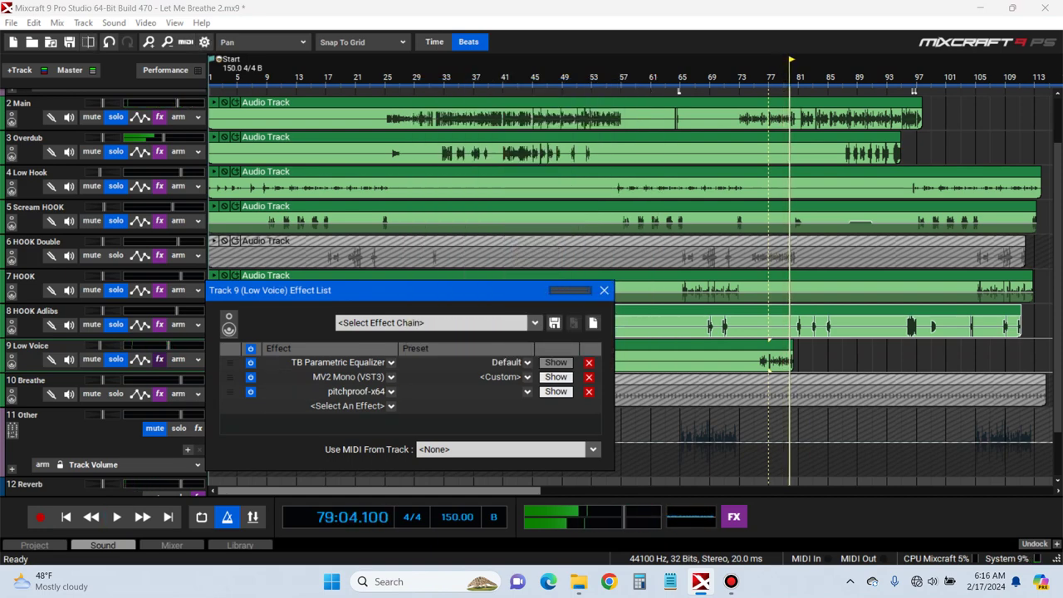
Review the Low Voice TB Parametric Equalizer curve during playback, close the equalizer and stop playback
click(556, 362)
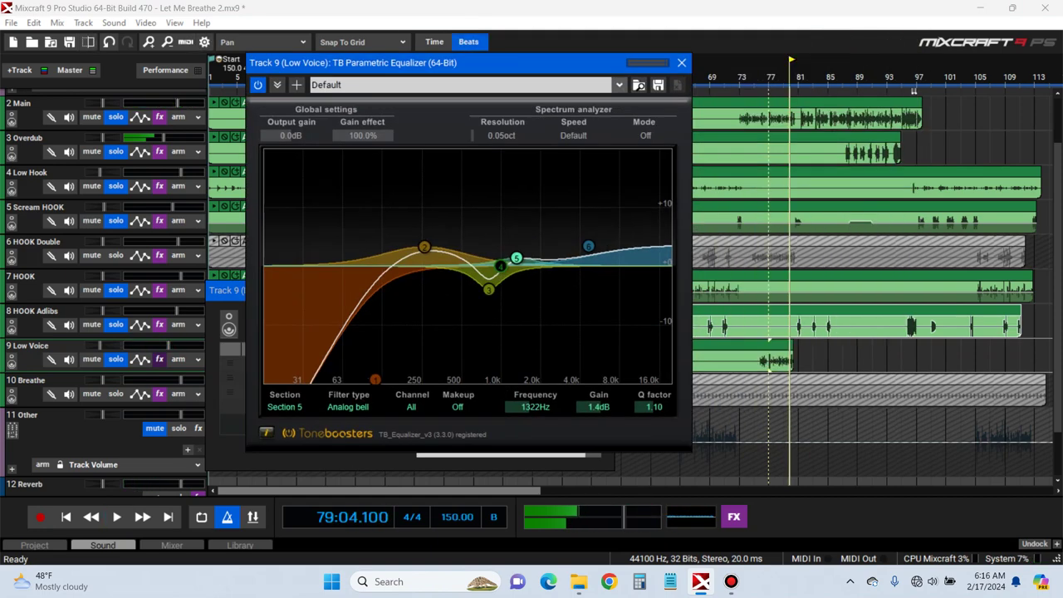
key(space)
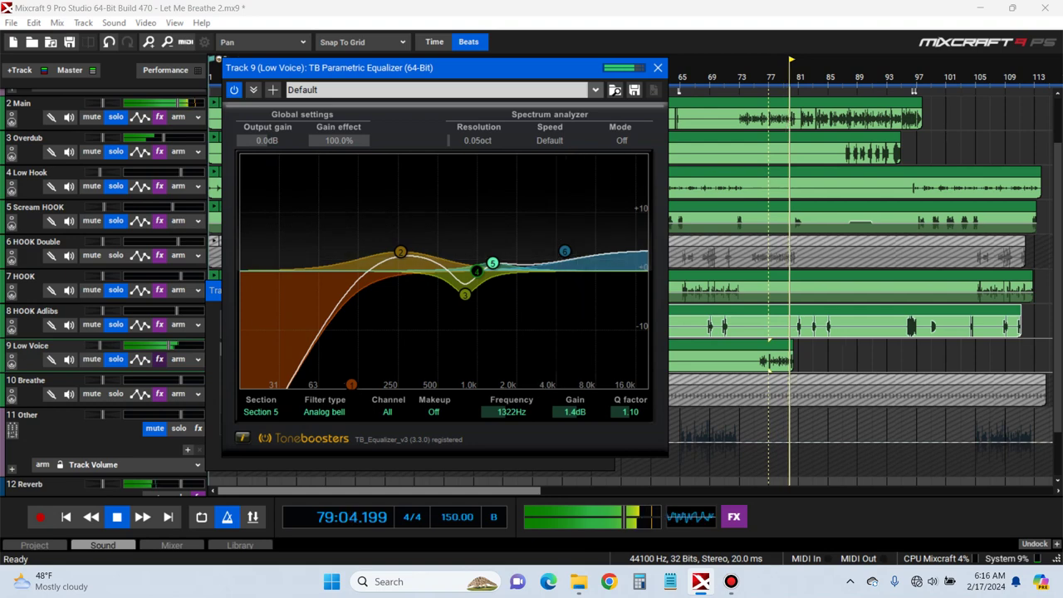
click(658, 68)
key(space)
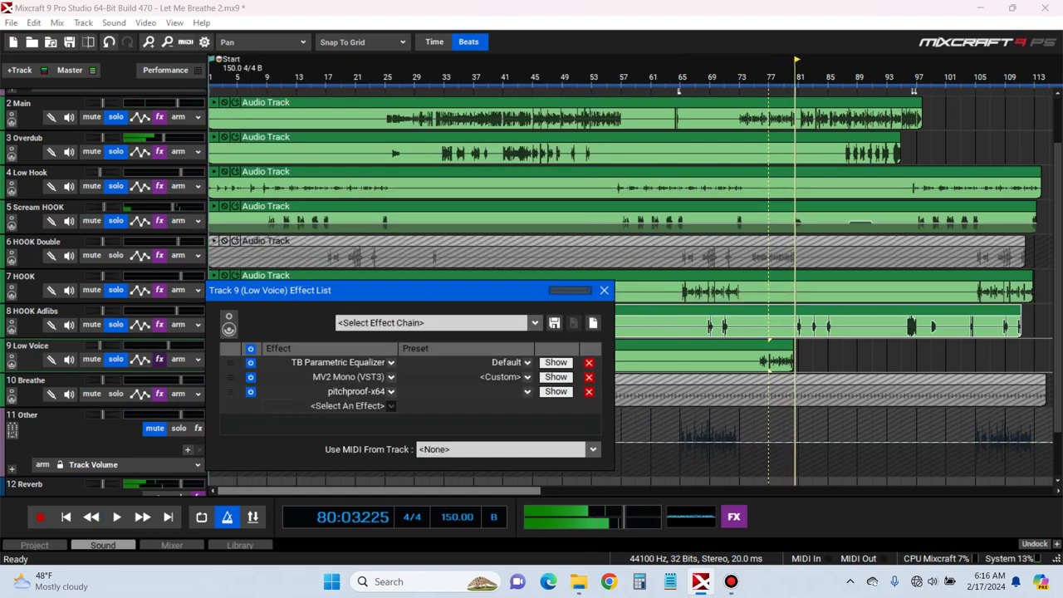
Add Abbey Road Saturator Mono (VST3) as the next effect in the Low Voice chain
click(391, 406)
scroll(362, 502, down, 6)
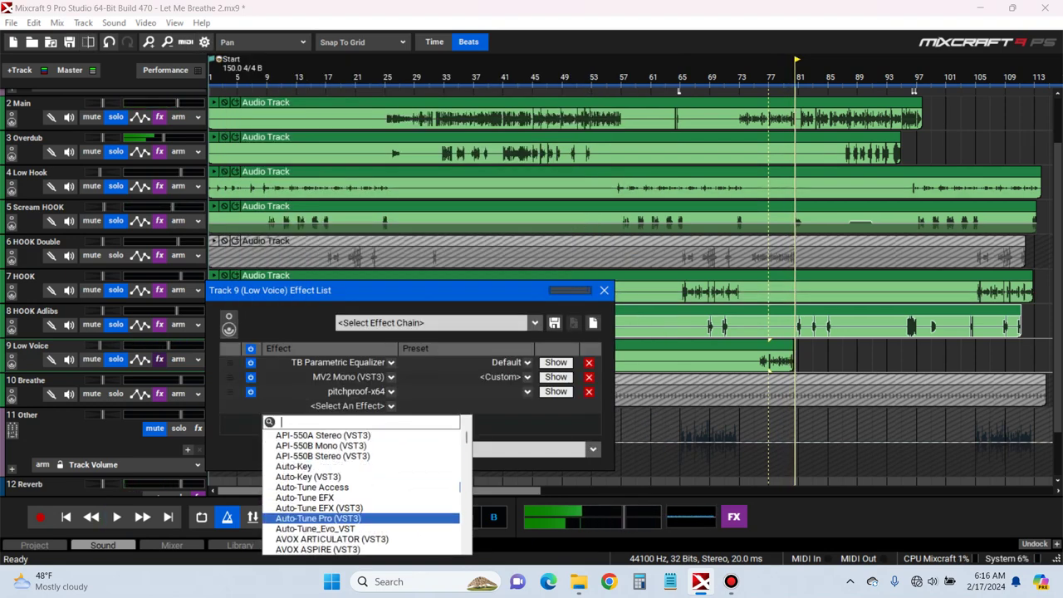
scroll(361, 490, up, 8)
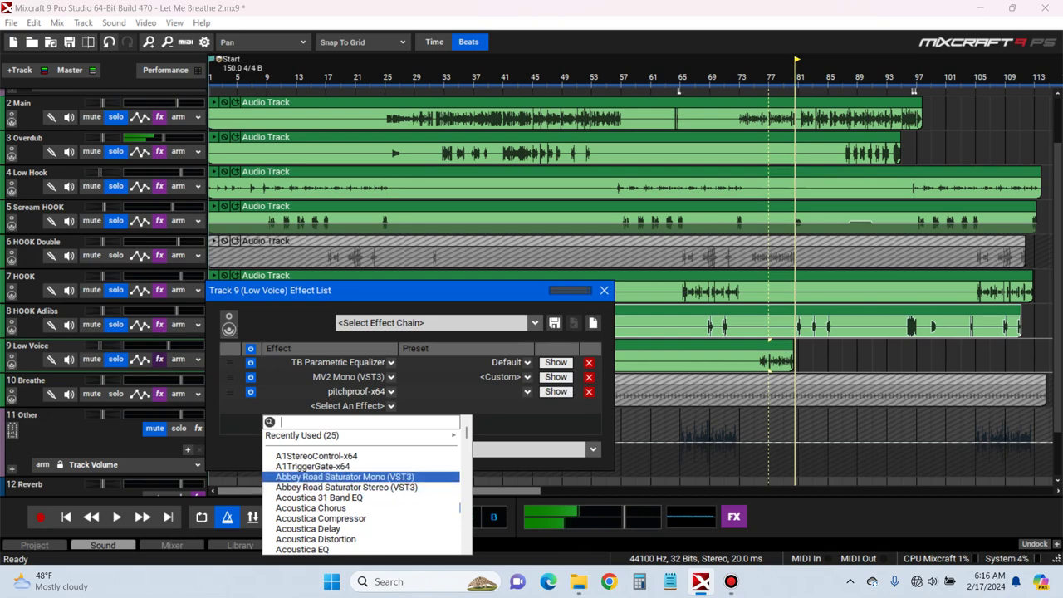
click(345, 477)
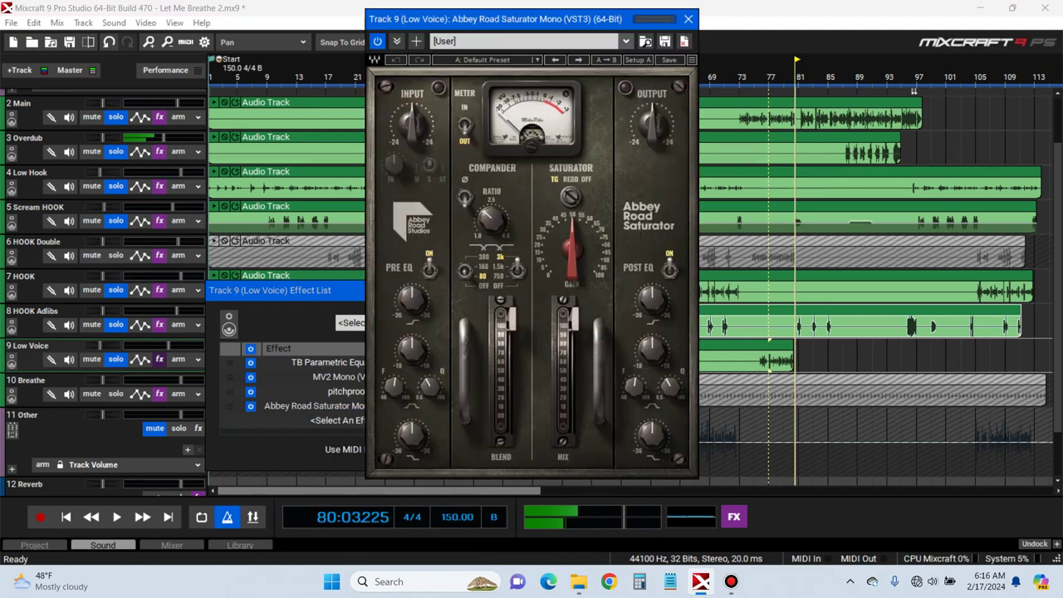
During playback, switch the Abbey Road Saturator to REDD, lower its mix and raise the saturator gain to about 70
key(space)
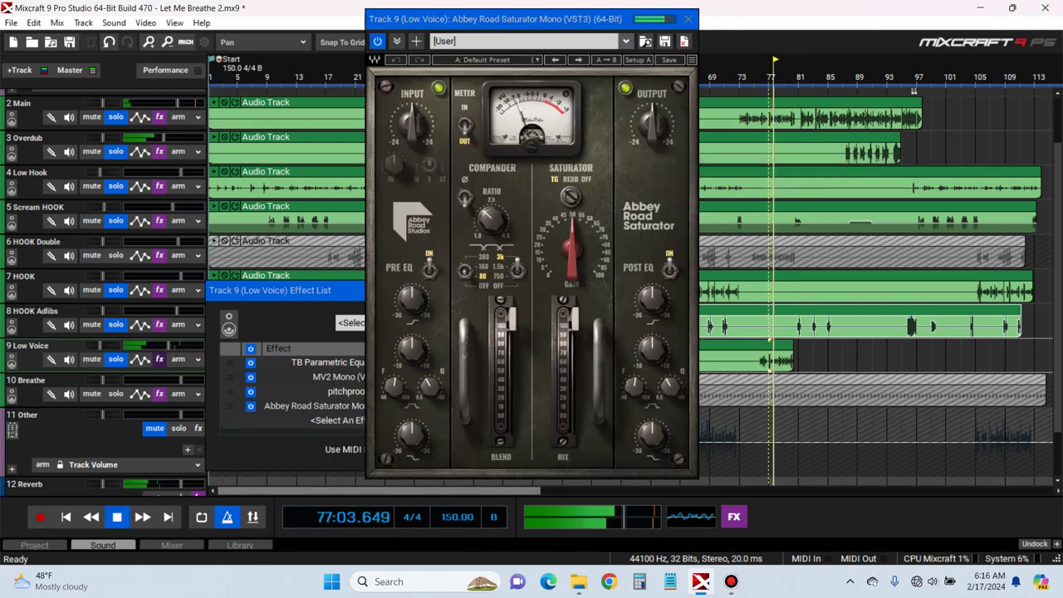
click(570, 196)
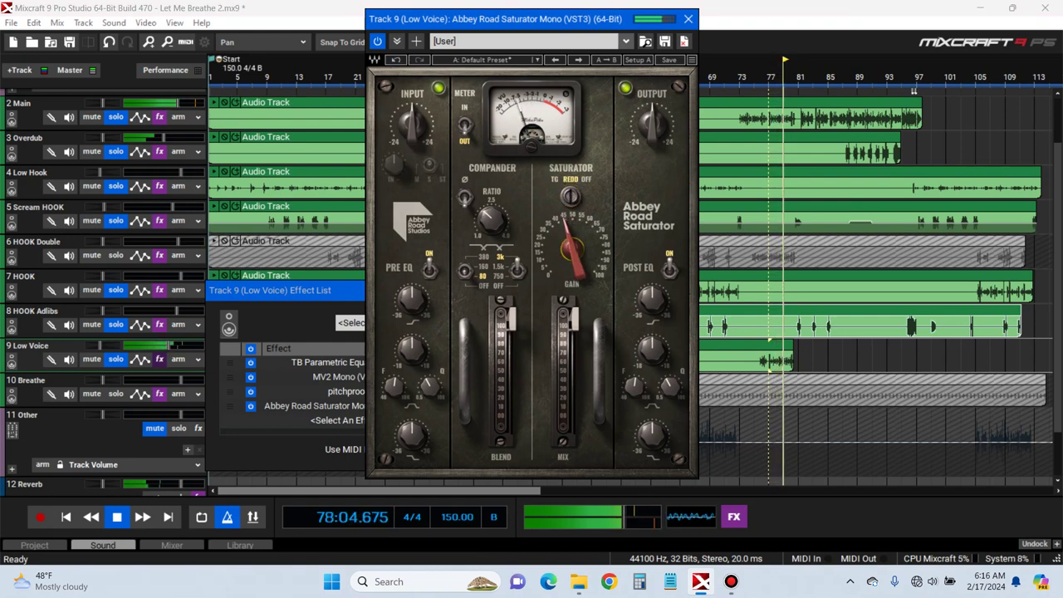
drag(570, 318, 569, 364)
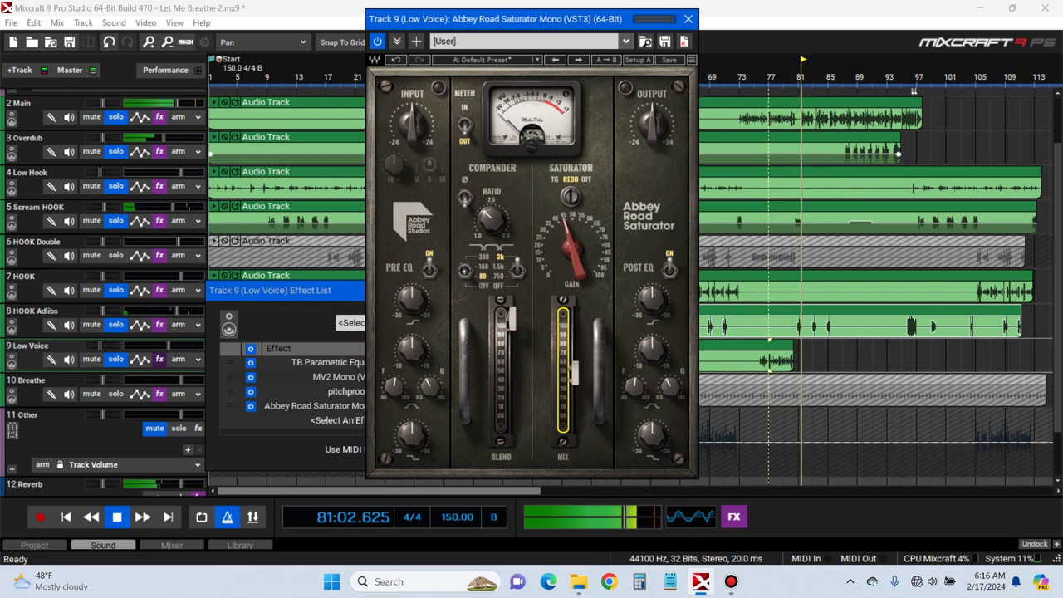
key(space)
key(space)
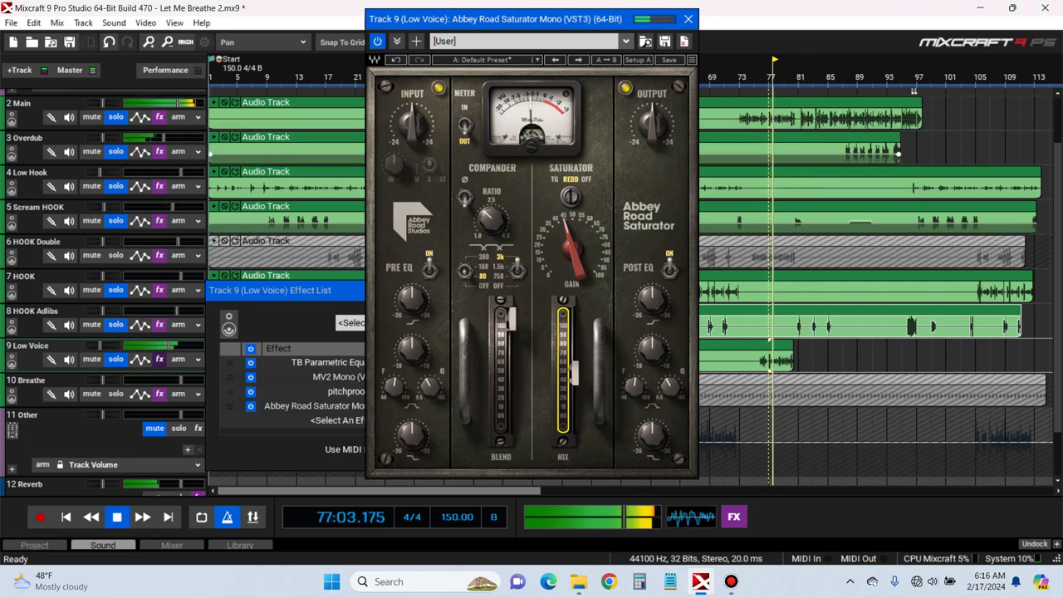
drag(572, 249, 572, 225)
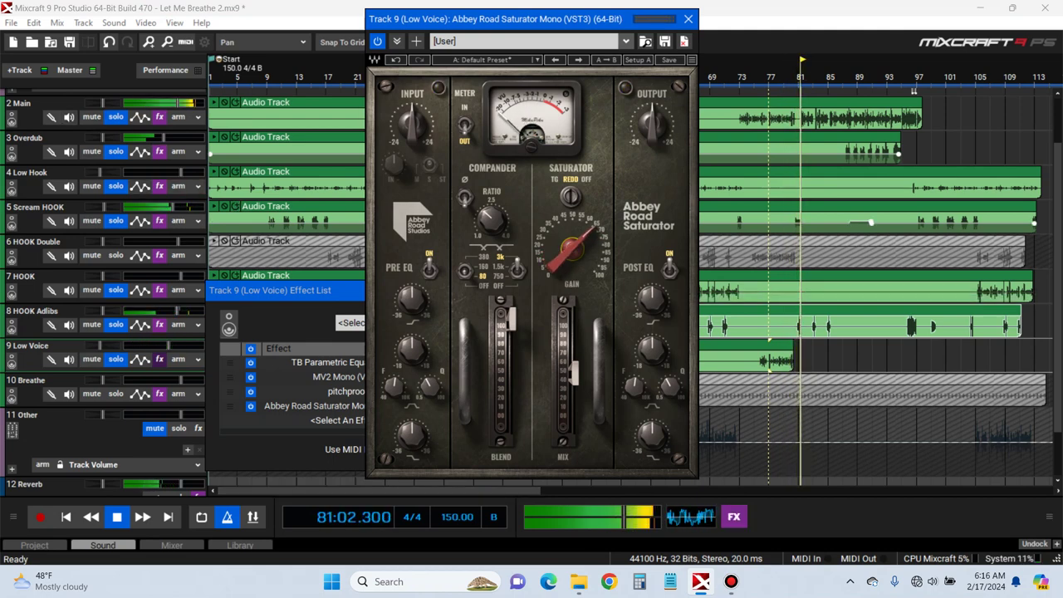
key(space)
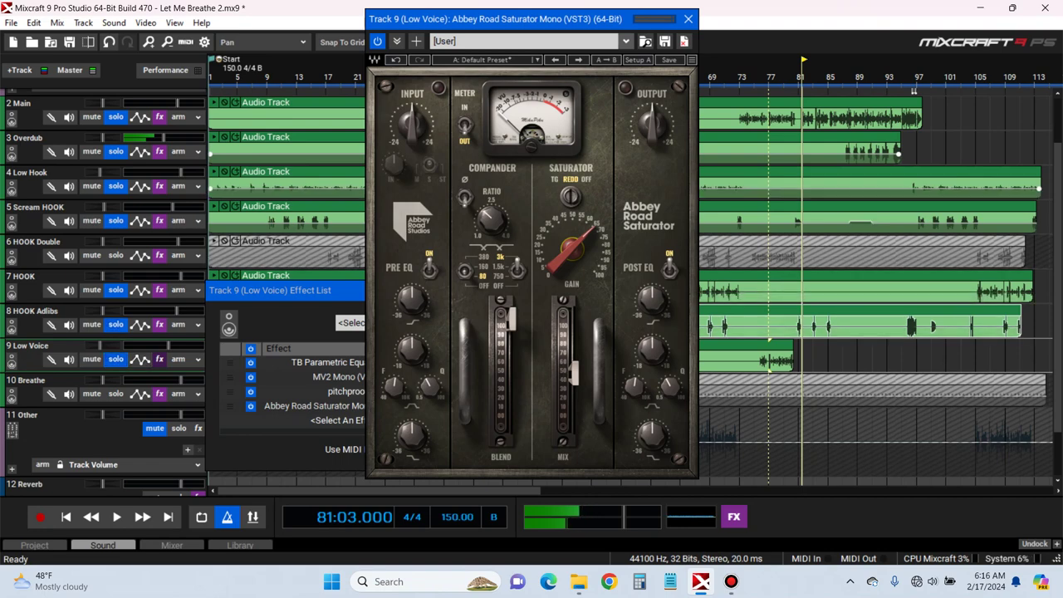
With Instrumental and Main out of solo, raise the saturator's gain and mix further during playback and close its window
scroll(769, 340, up, 2)
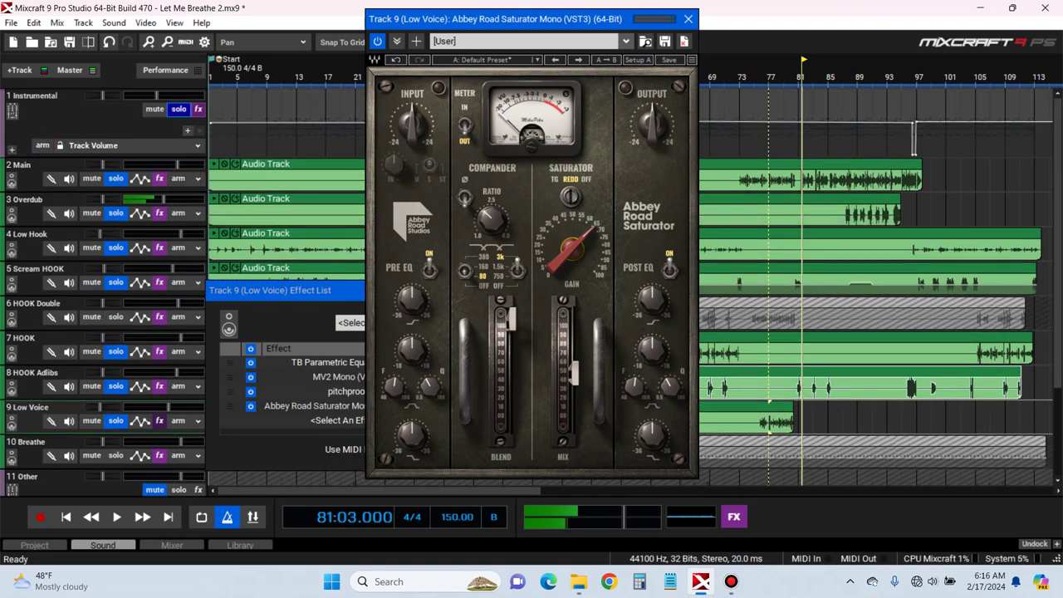
click(115, 179)
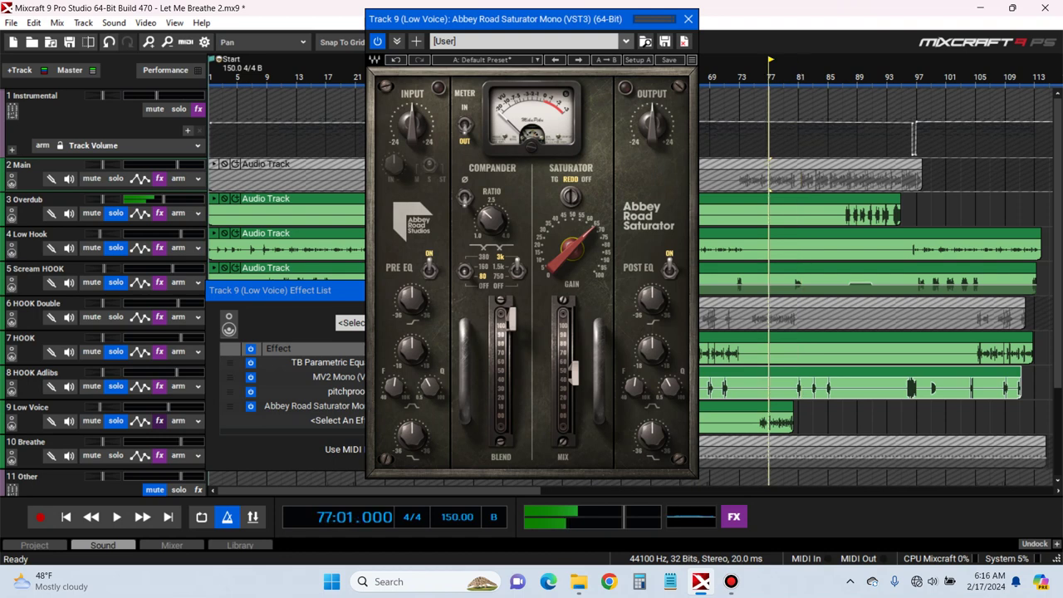
key(space)
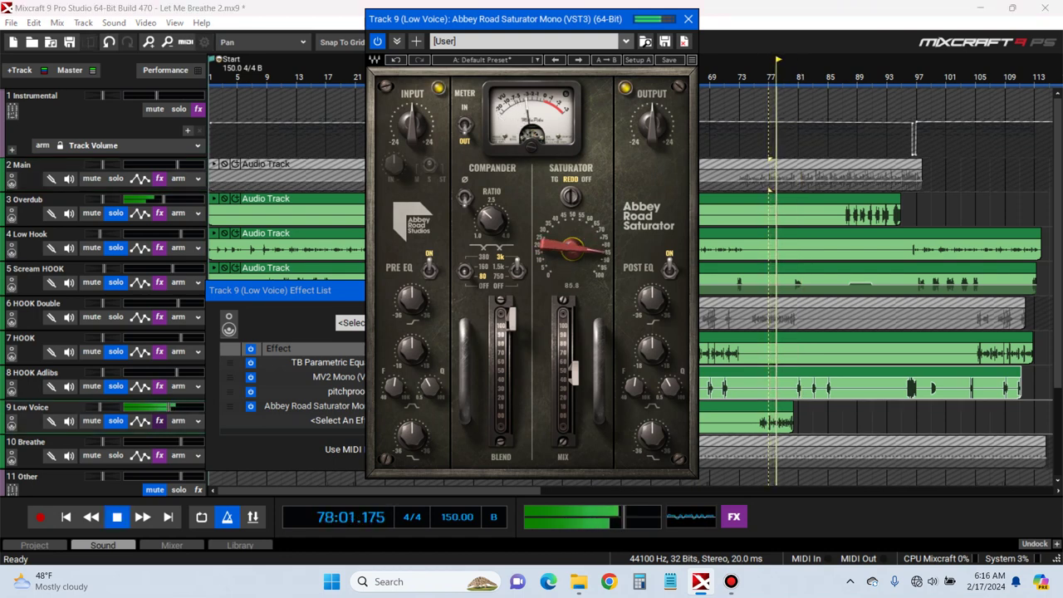
drag(572, 248, 571, 267)
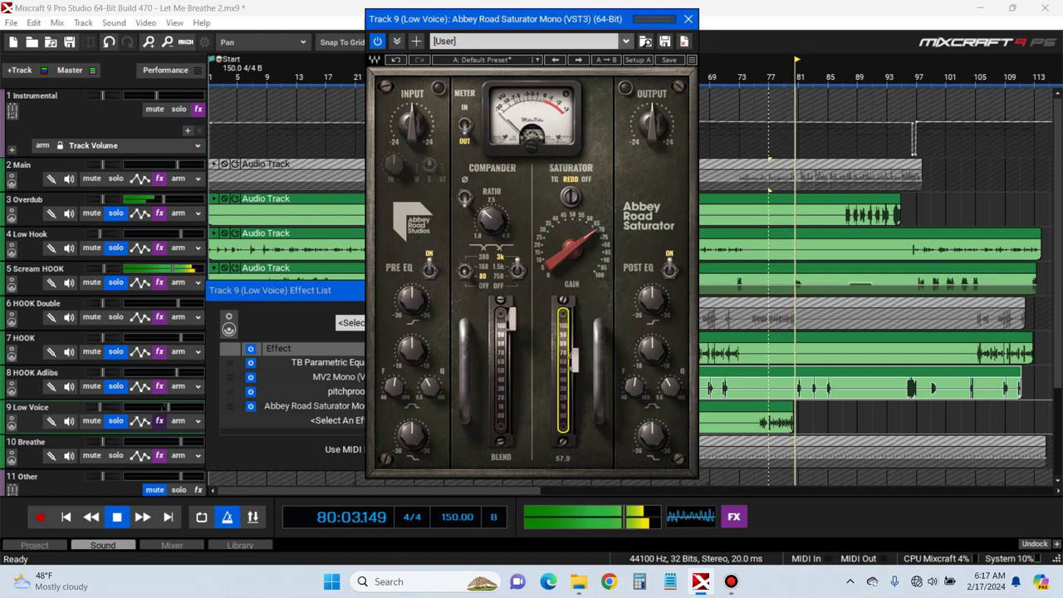
key(space)
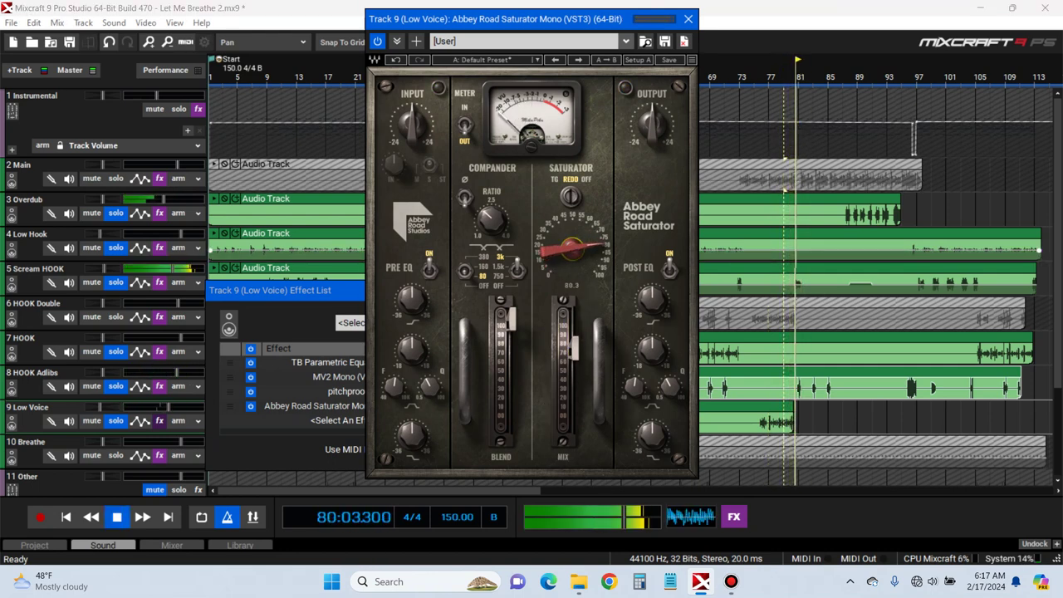
click(769, 76)
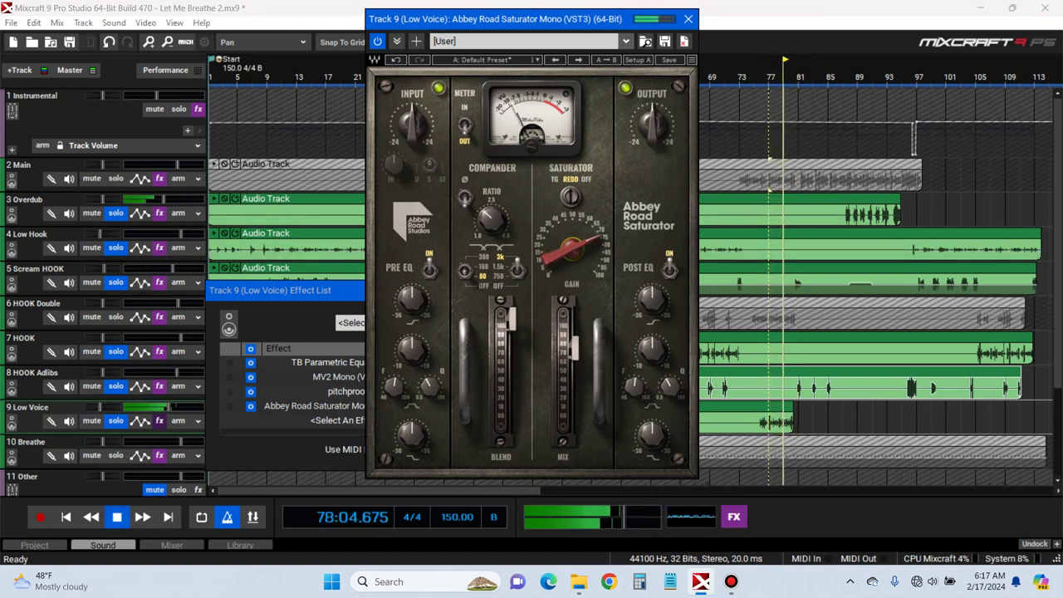
click(688, 19)
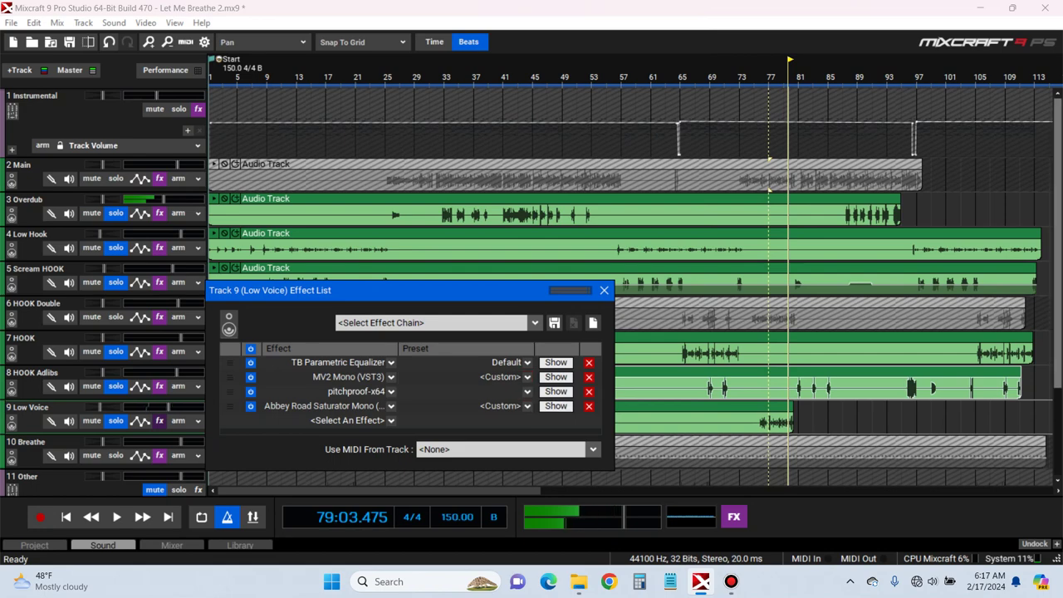
Solo the Instrumental and Main tracks again and play the mix from about bar 75
mouse_move(1057, 216)
mouse_down()
mouse_move(1057, 264)
mouse_move(1057, 212)
mouse_up()
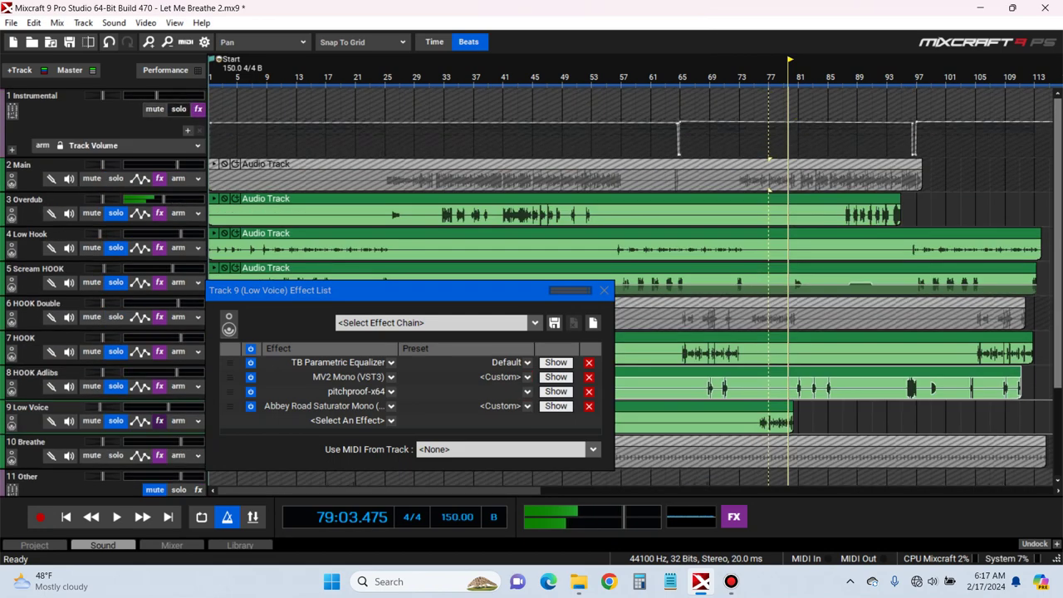
click(178, 109)
key(space)
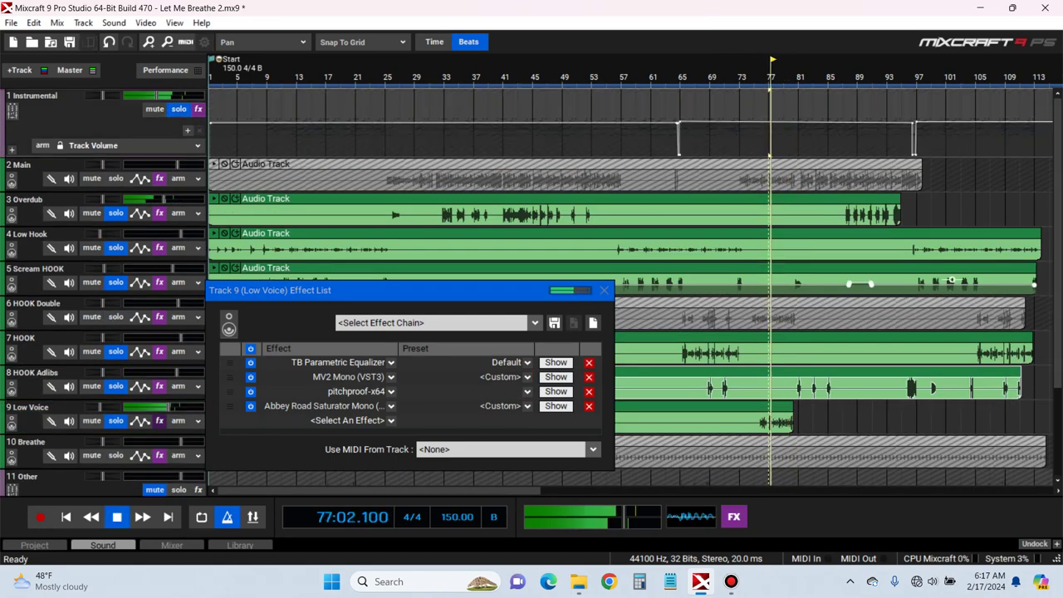
click(116, 179)
key(space)
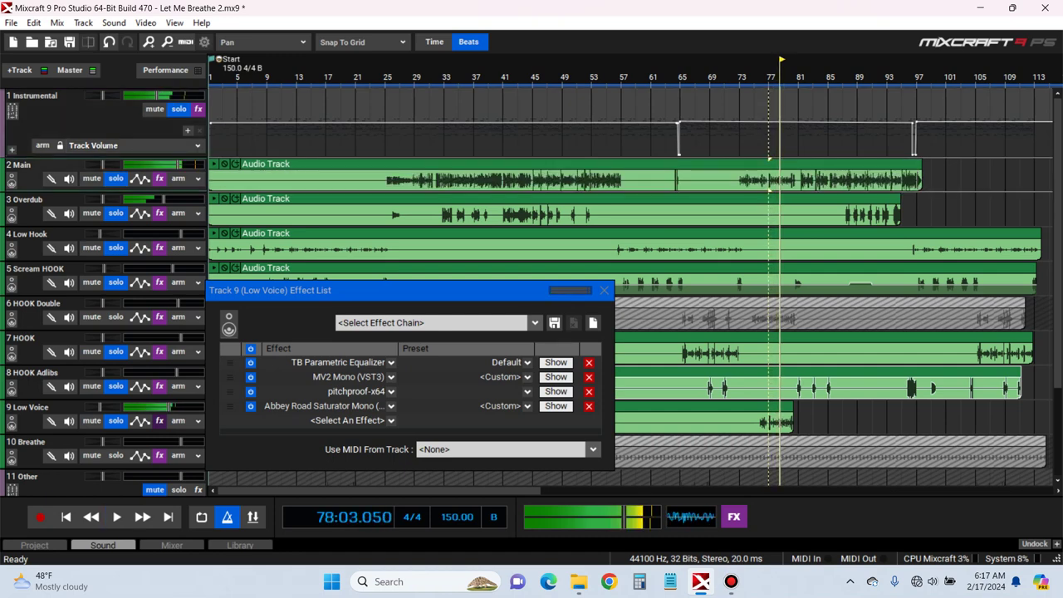
click(756, 76)
key(space)
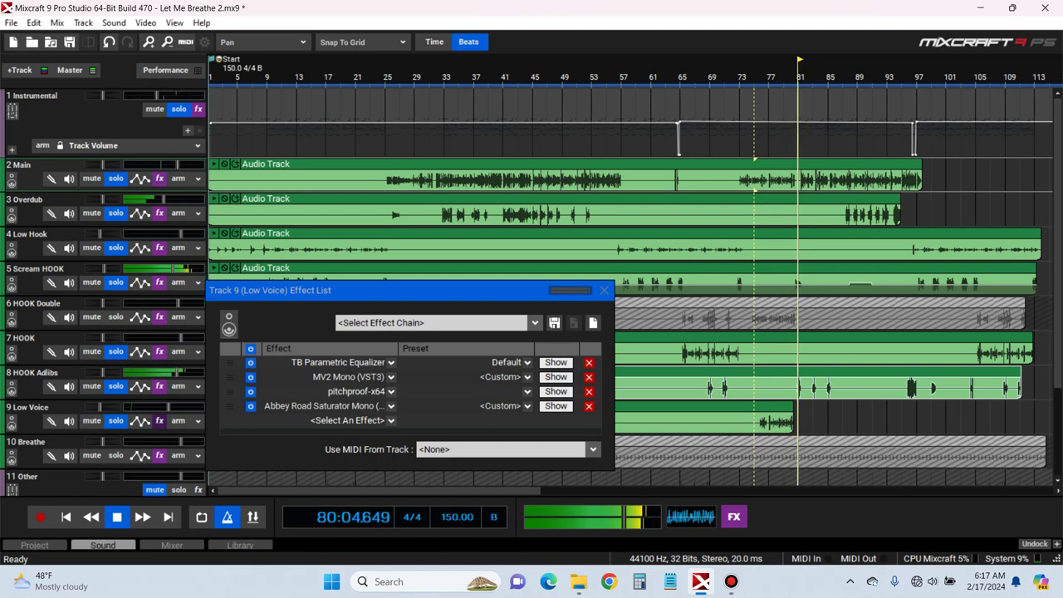
Add the Wider effect to the Low Voice chain, set its width to about 39% during playback and close its window
click(391, 421)
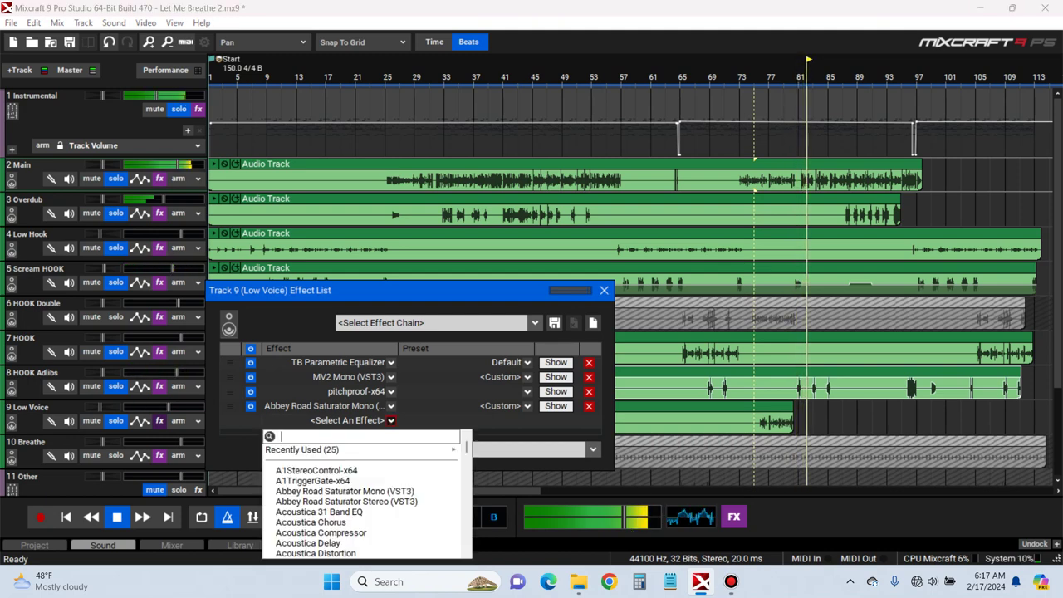
text(wi)
click(288, 471)
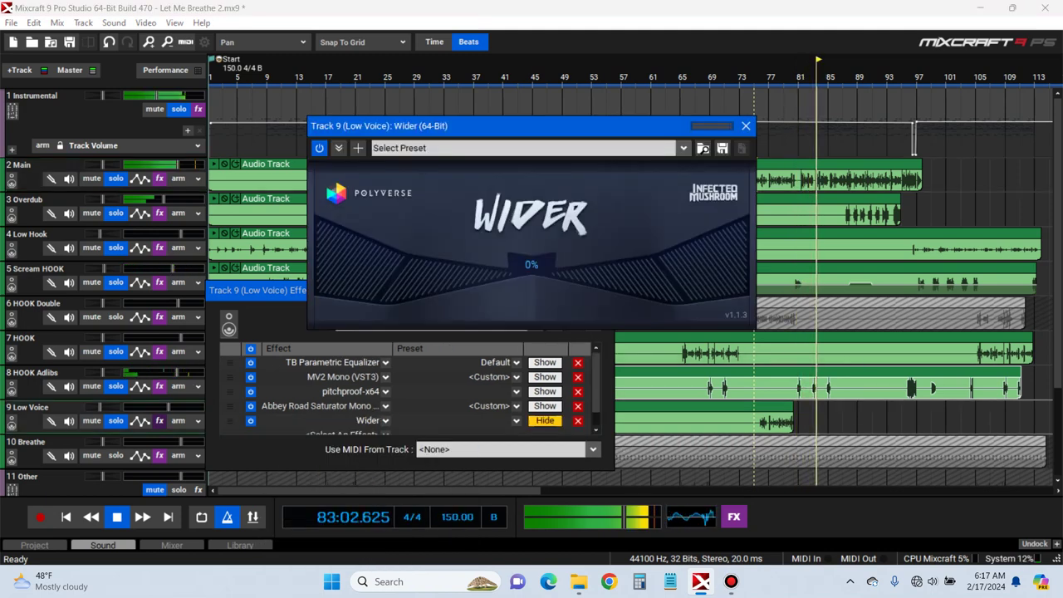
key(space)
click(770, 79)
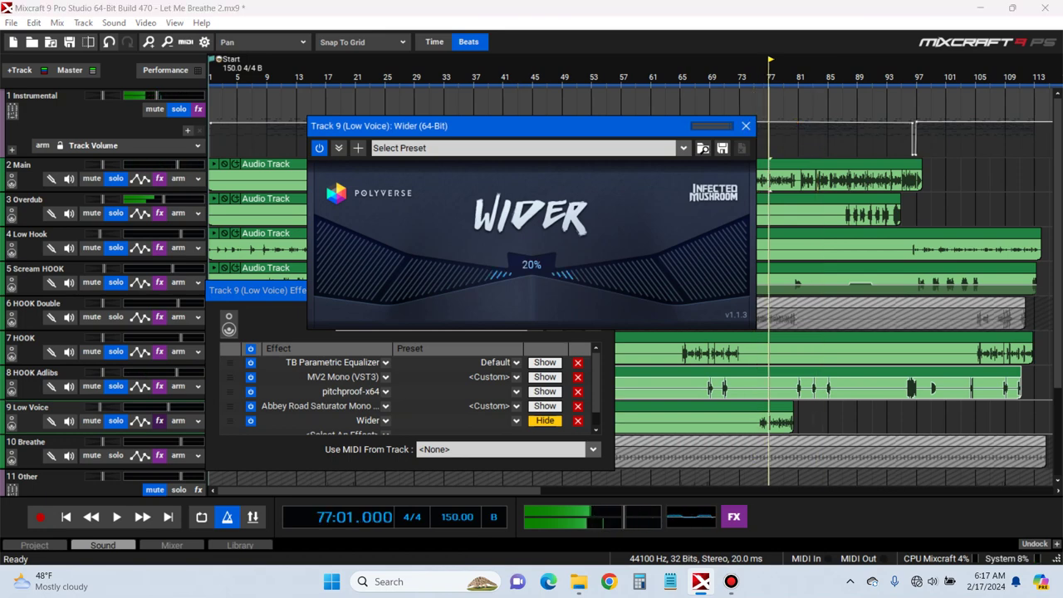
key(space)
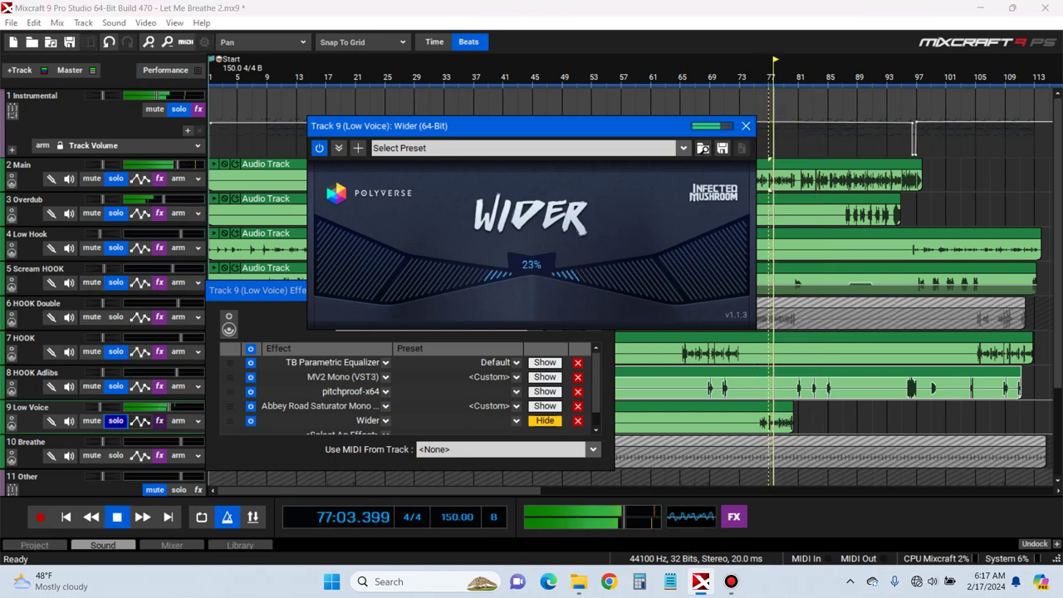
drag(531, 265, 532, 182)
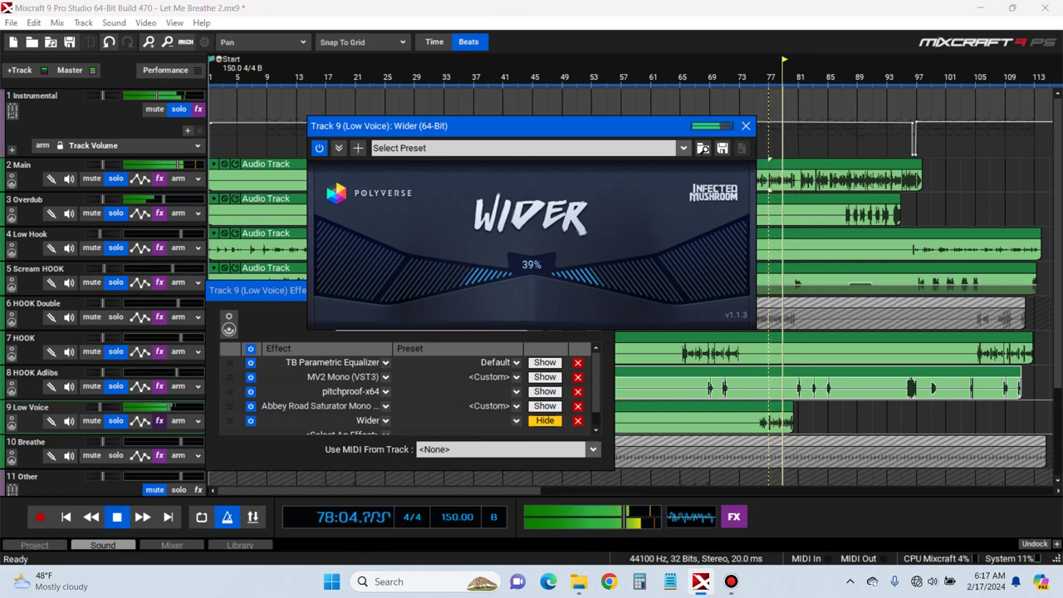
click(746, 126)
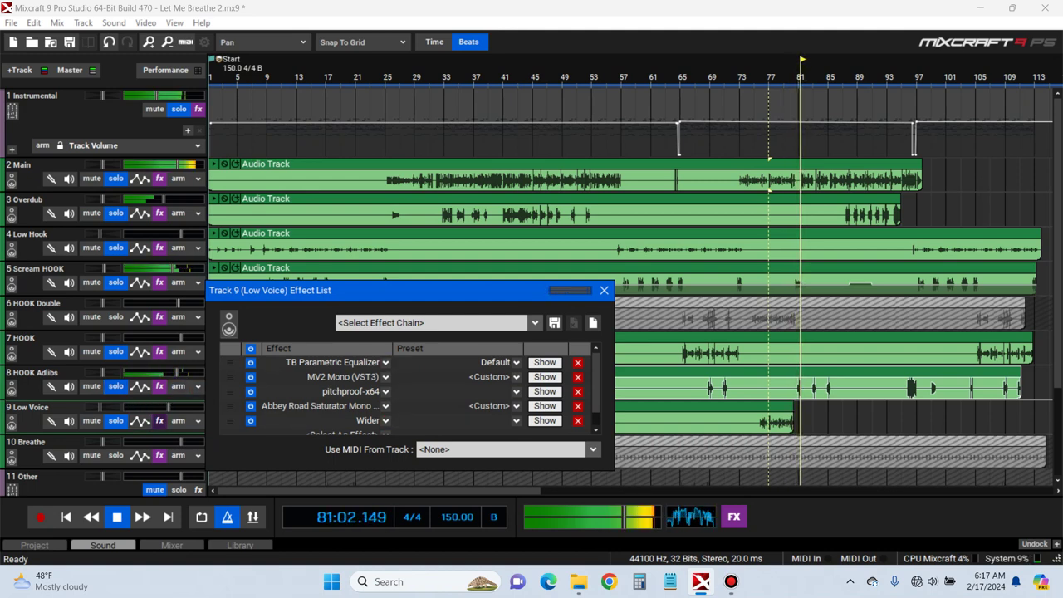
Lower the Low Voice track volume to about -7.6 dB and replay the passage from bar 77
drag(169, 407, 165, 407)
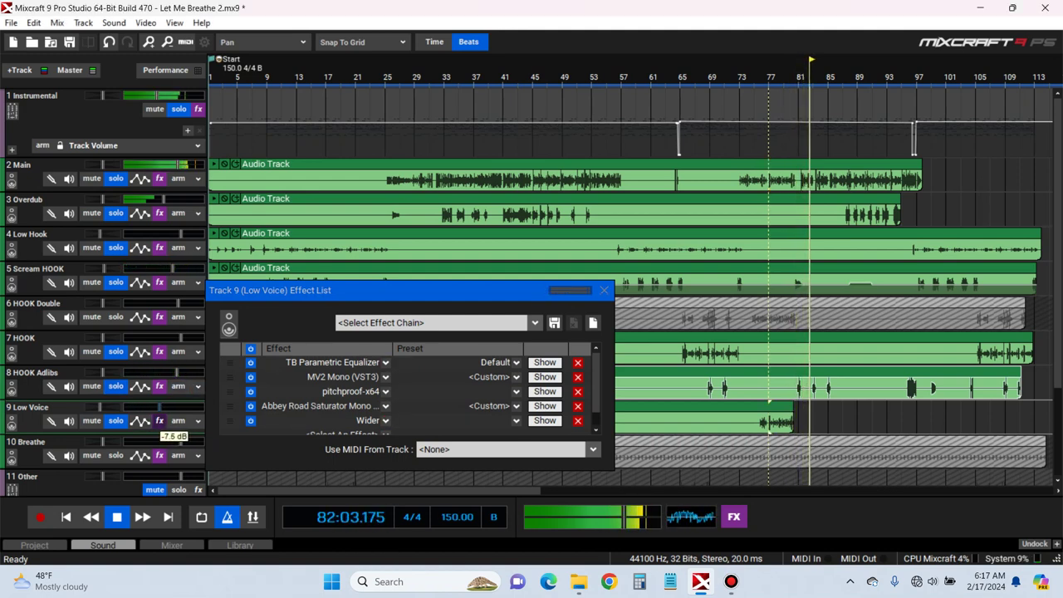
key(space)
key(space)
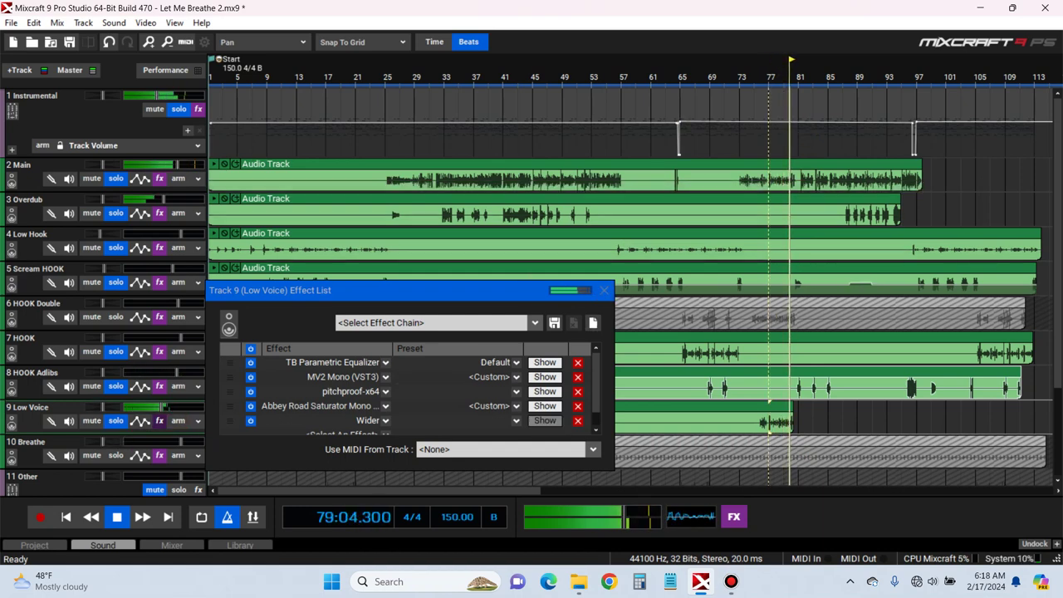
Reopen Wider on Low Voice, set its width to about 70% during playback, close it and stop playback
click(545, 420)
drag(532, 265, 531, 211)
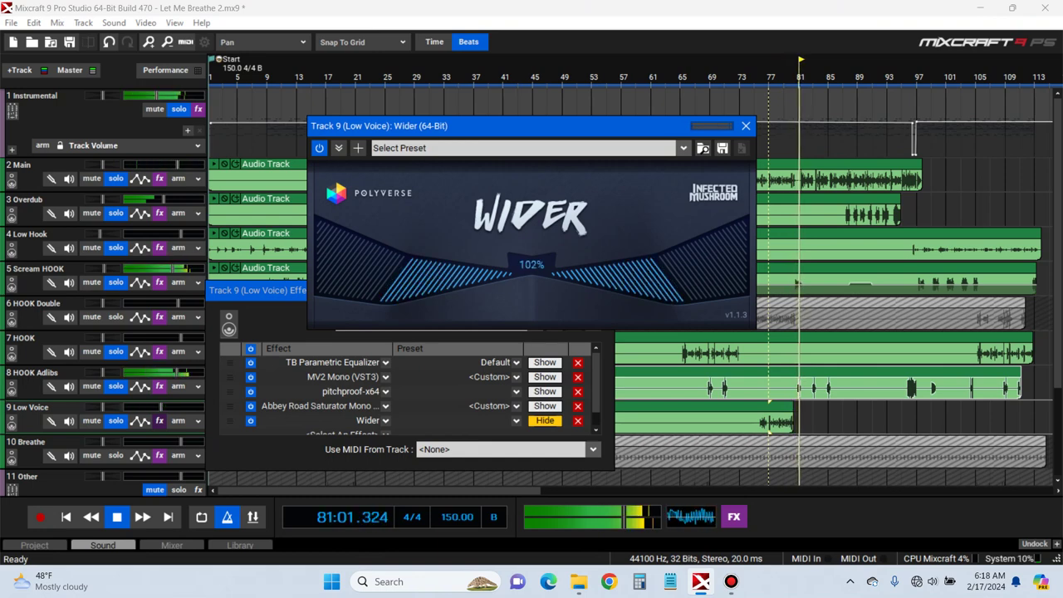
click(756, 79)
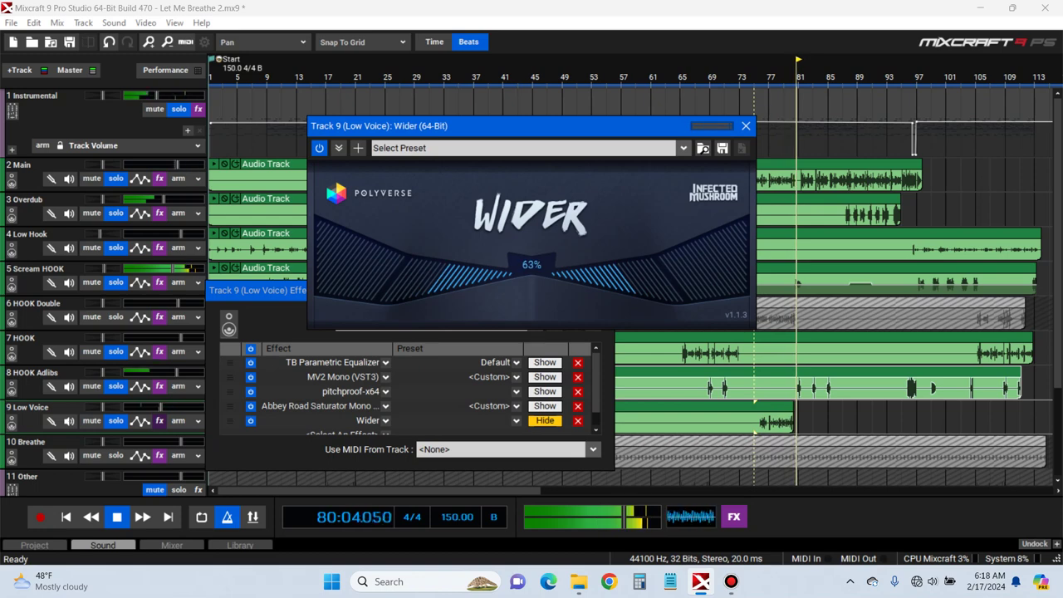
click(769, 76)
drag(614, 270, 615, 233)
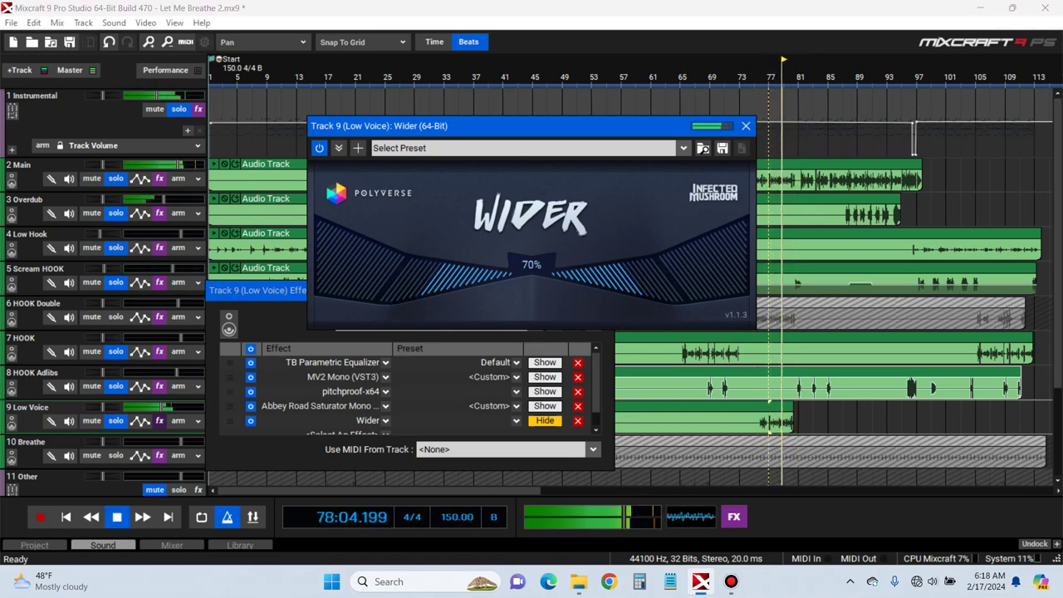
click(746, 125)
key(space)
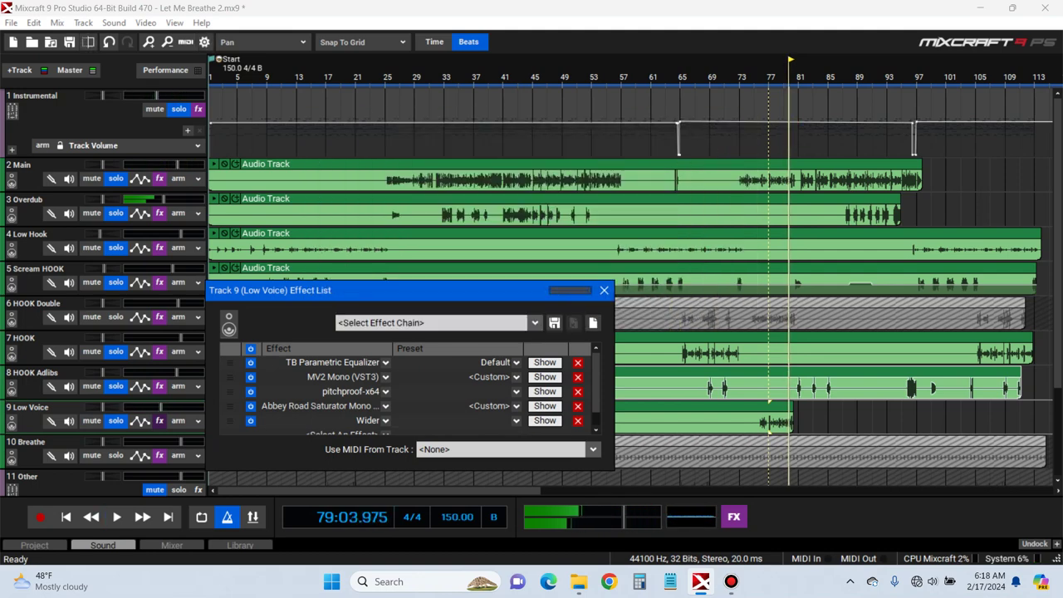
Add FabFilter Pro-MB as the last effect in the Low Voice chain
click(390, 434)
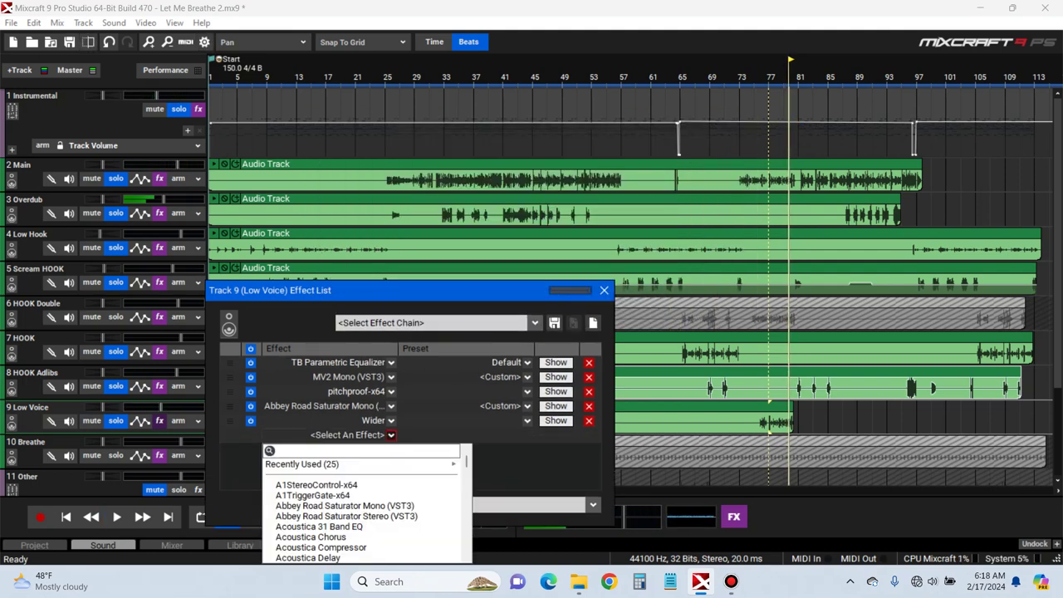
text(pro)
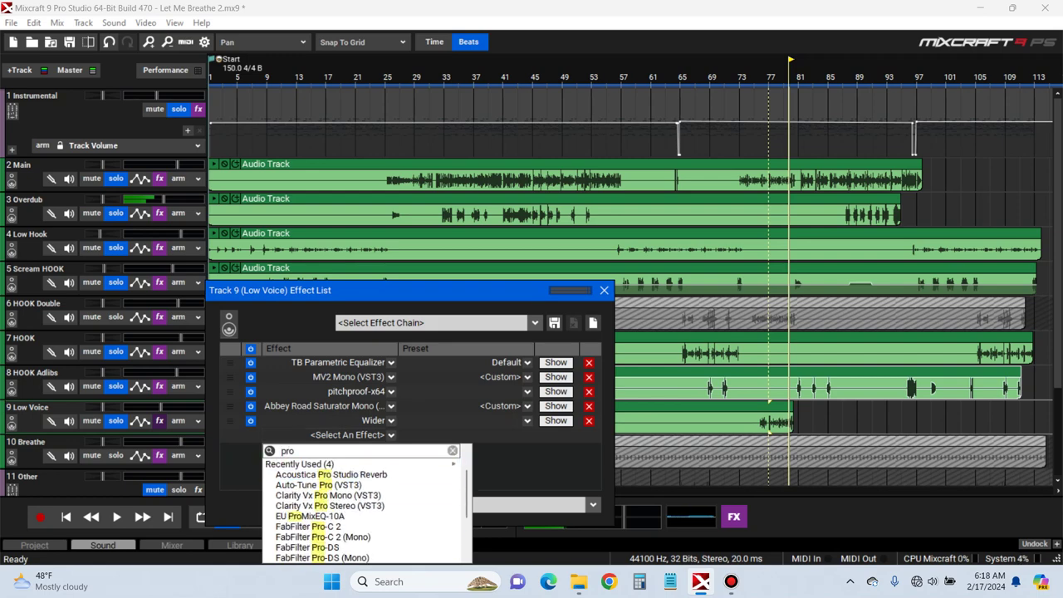
scroll(362, 505, down, 4)
click(332, 496)
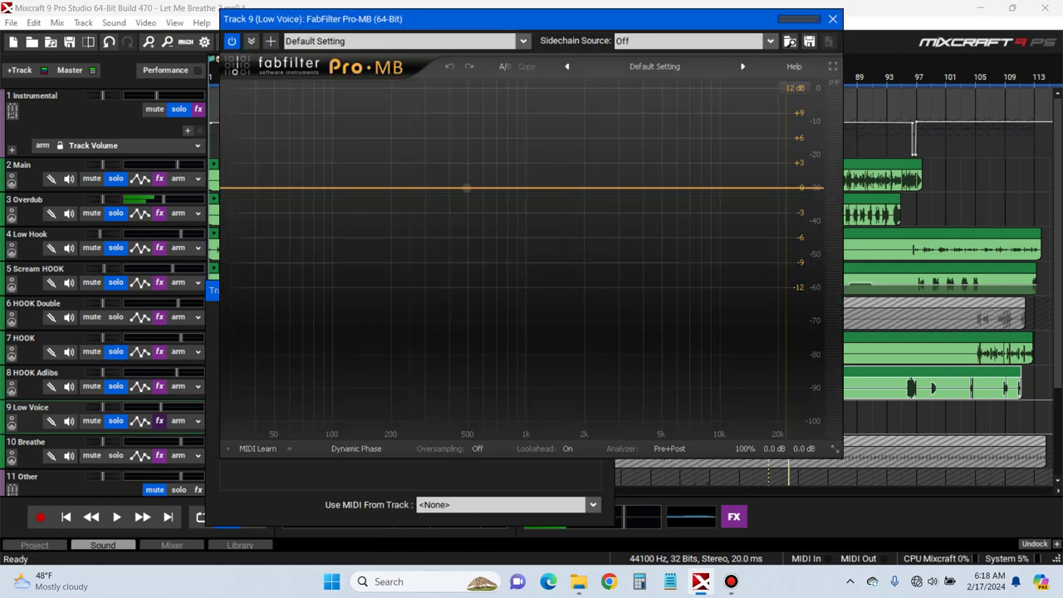
Add a compression band centred at about 258 Hz in Pro-MB while playing from bar 77, and widen its crossovers
drag(499, 18, 236, 48)
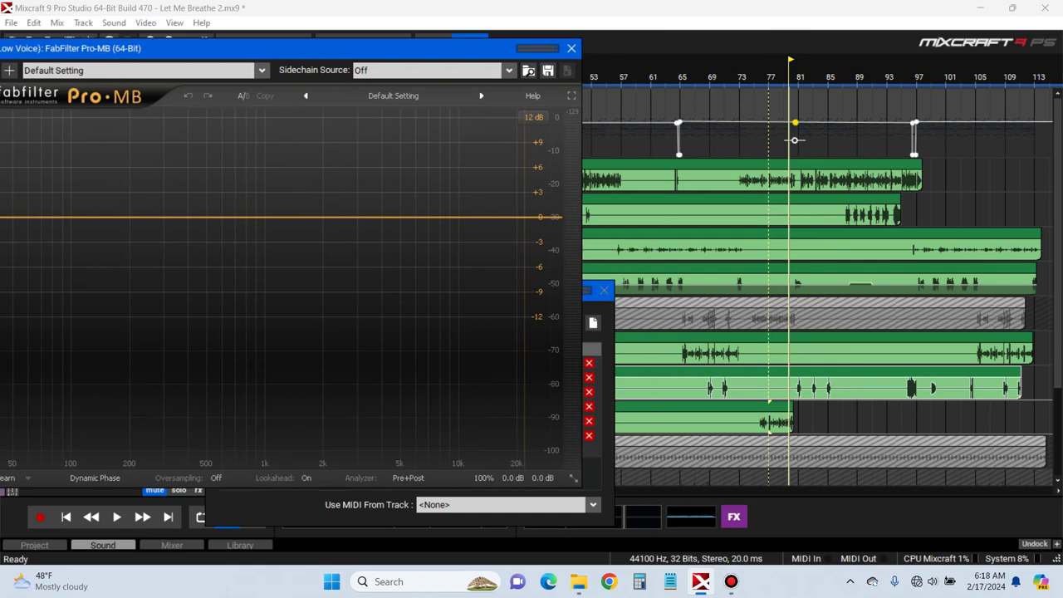
click(769, 76)
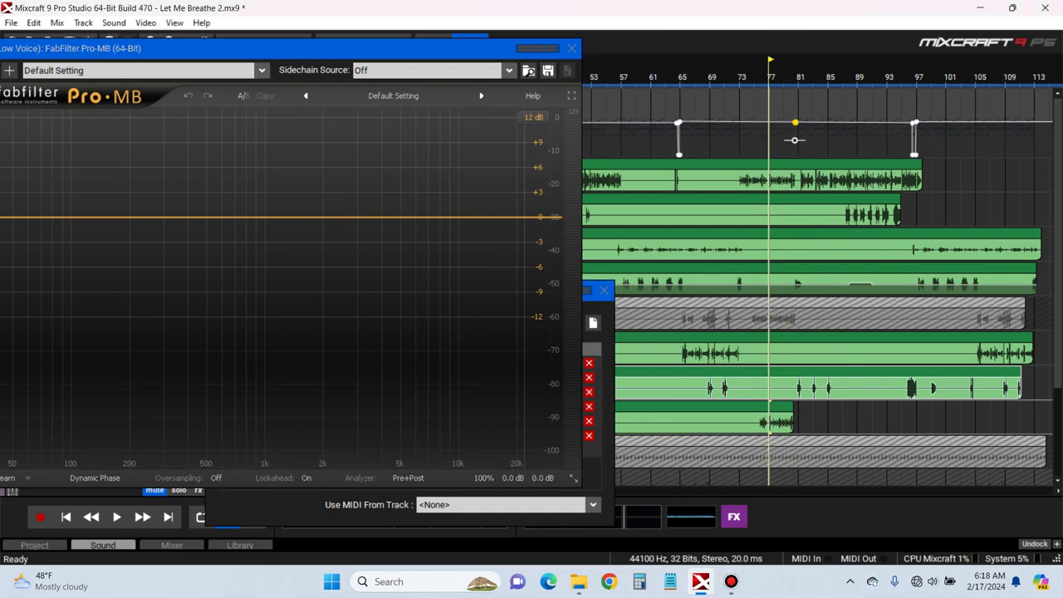
key(space)
drag(166, 48, 439, 57)
click(445, 226)
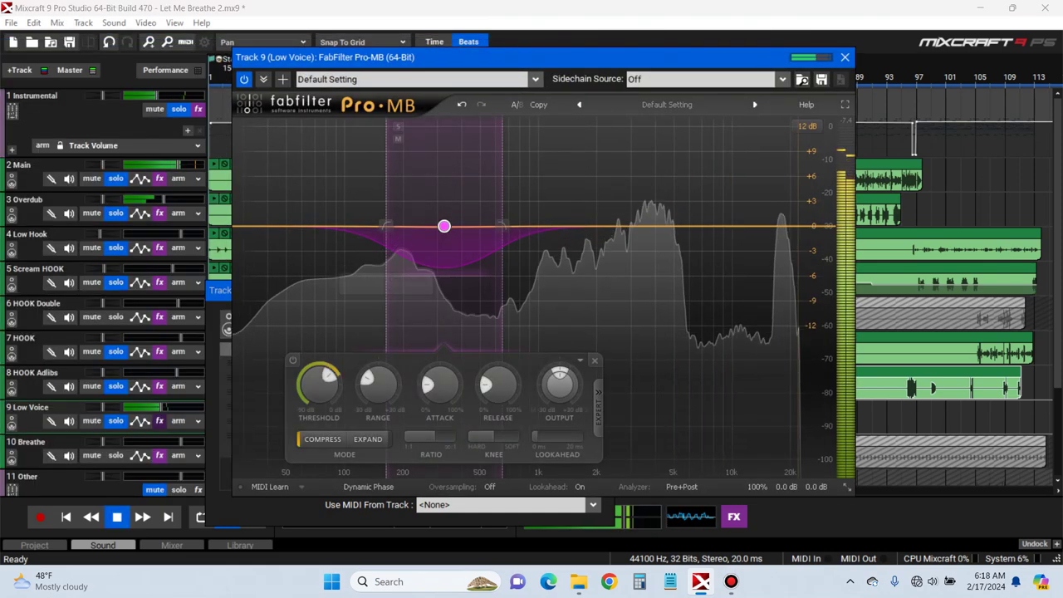
drag(444, 226, 516, 226)
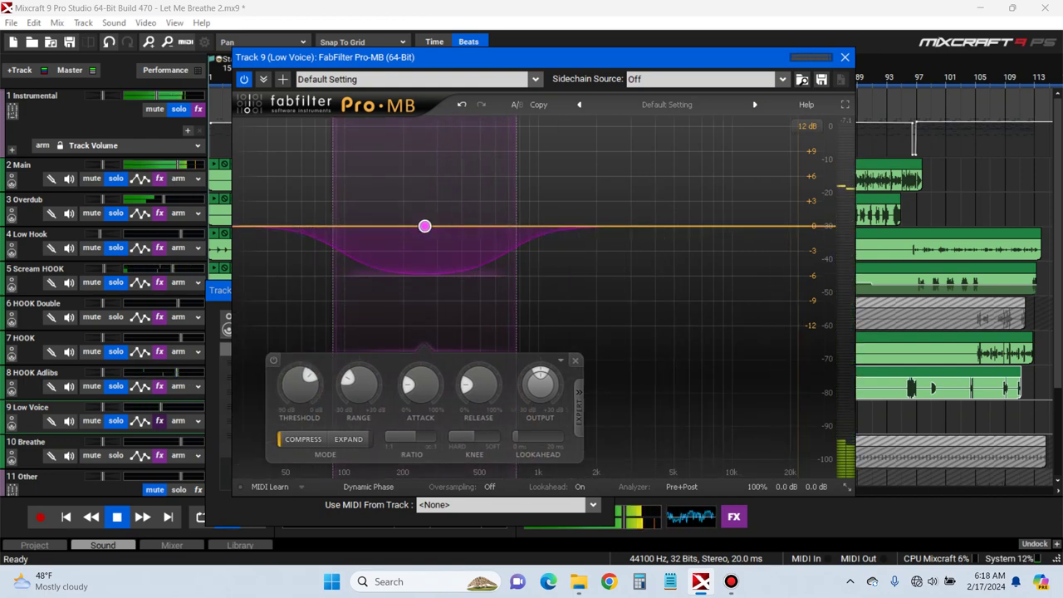
Lower band 1's threshold slightly with the band soloed, unsolo it, replay from about bar 75 and stop playback
drag(531, 57, 337, 60)
click(770, 77)
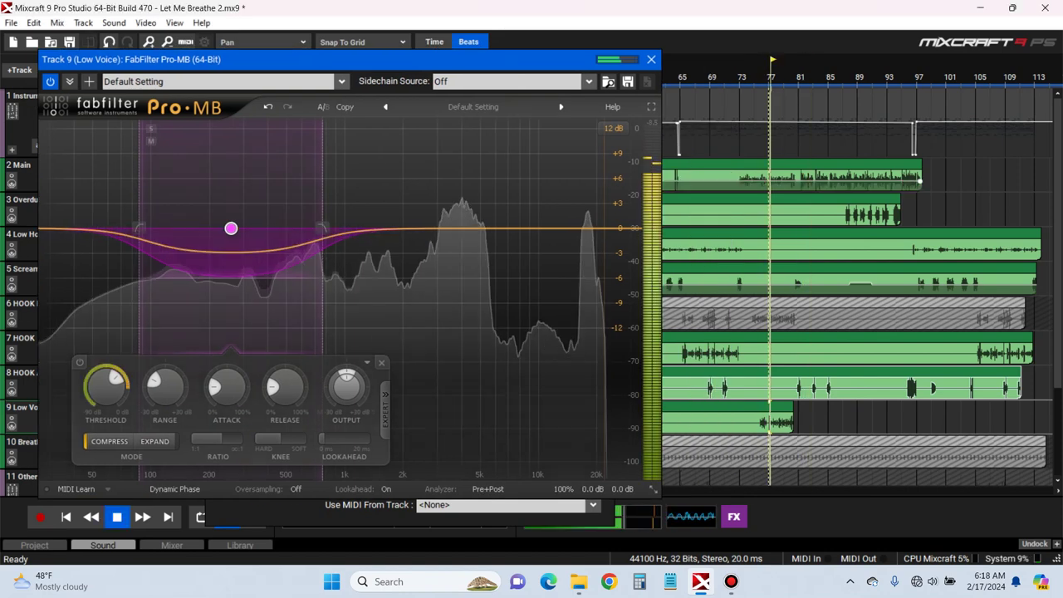
click(151, 129)
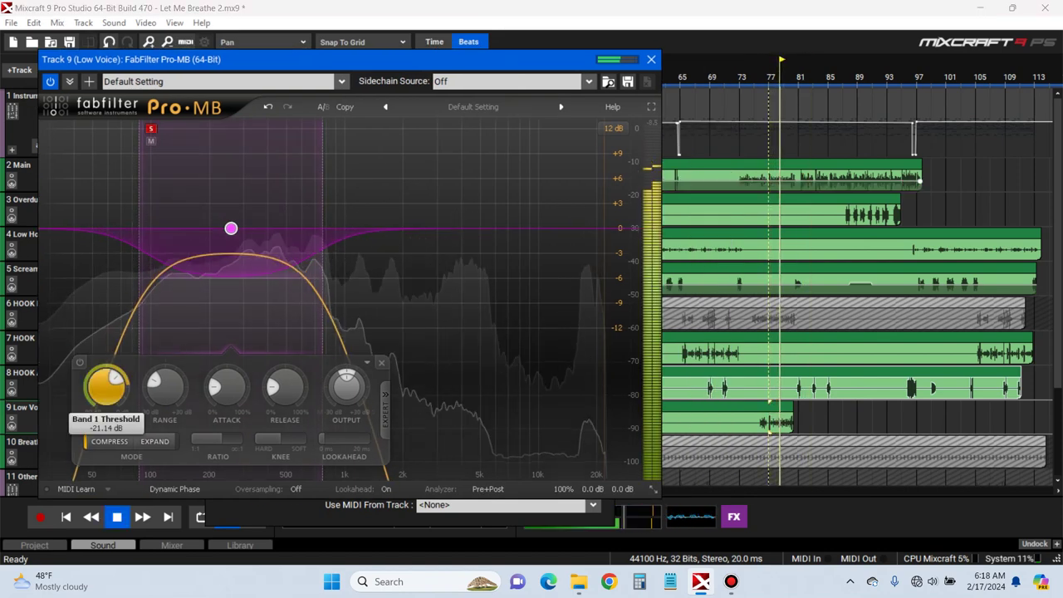
drag(107, 387, 107, 397)
click(152, 129)
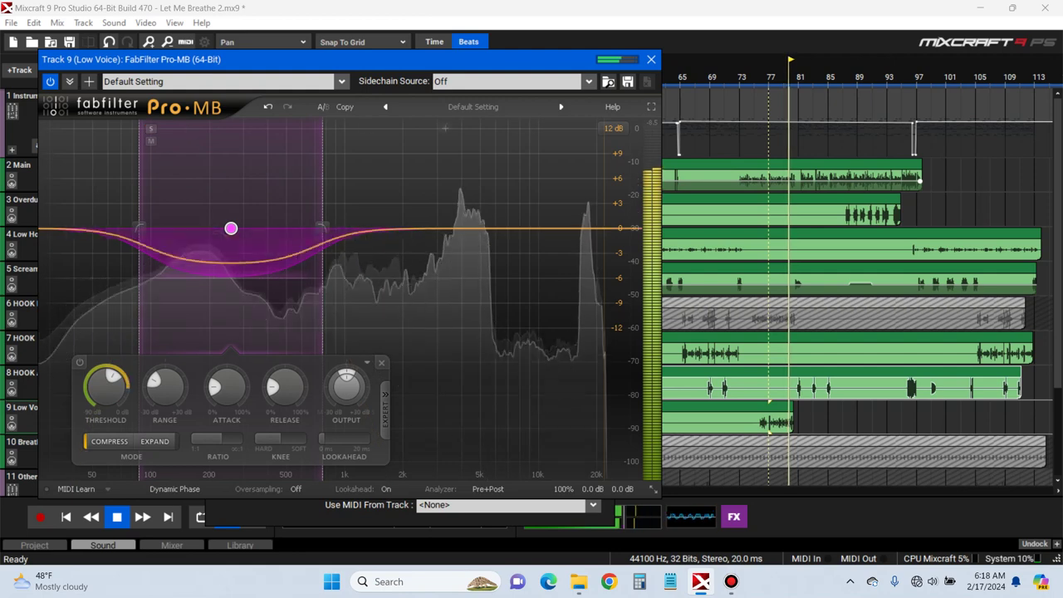
click(755, 77)
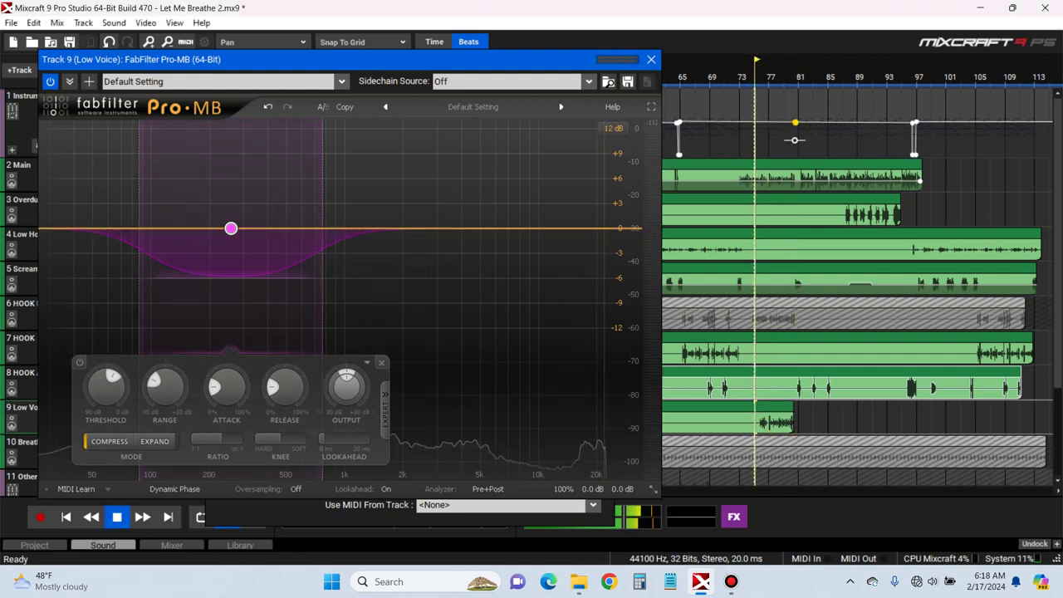
key(space)
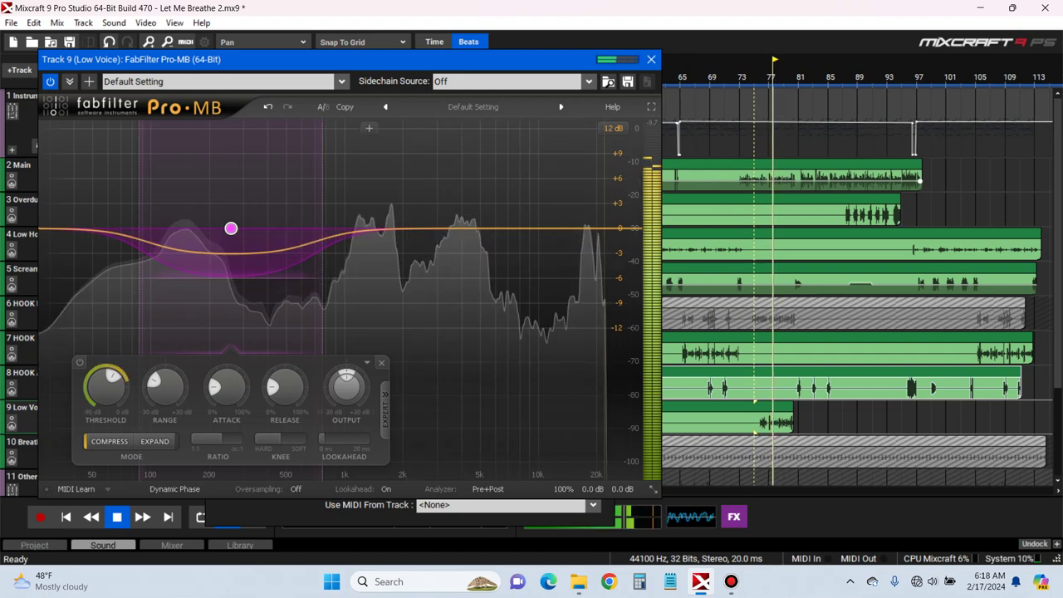
key(space)
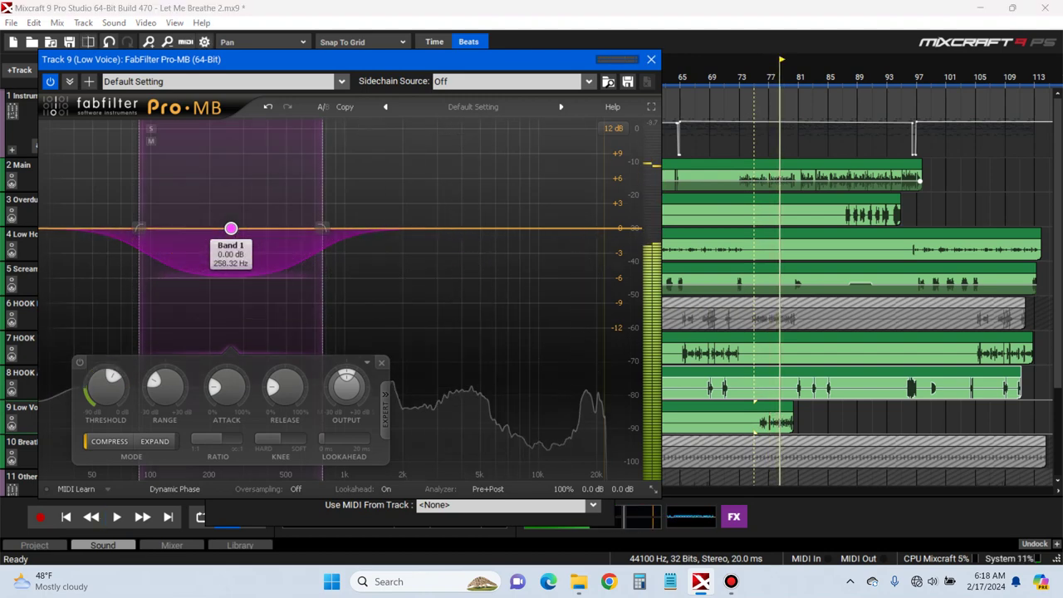
Show band 1's expert settings, shift its stereo link beyond 100% toward Mid and replay the passage
click(385, 407)
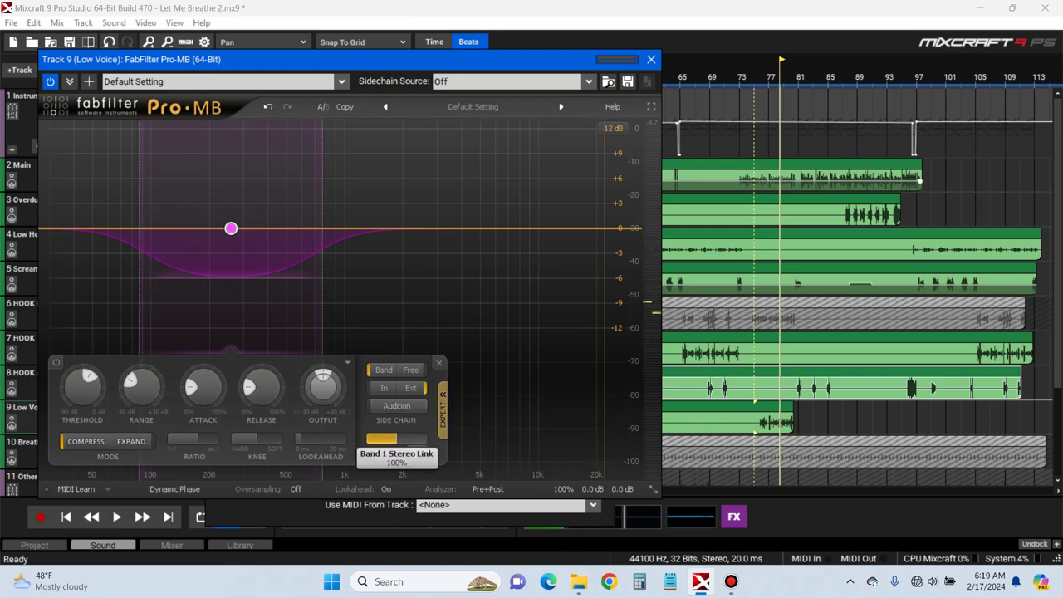
drag(396, 439, 400, 439)
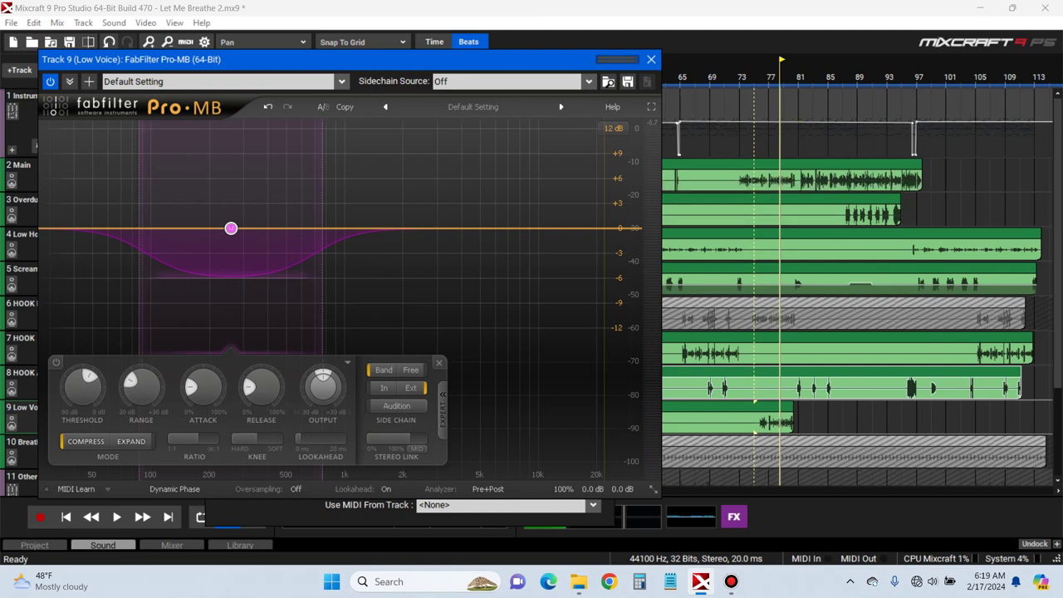
key(space)
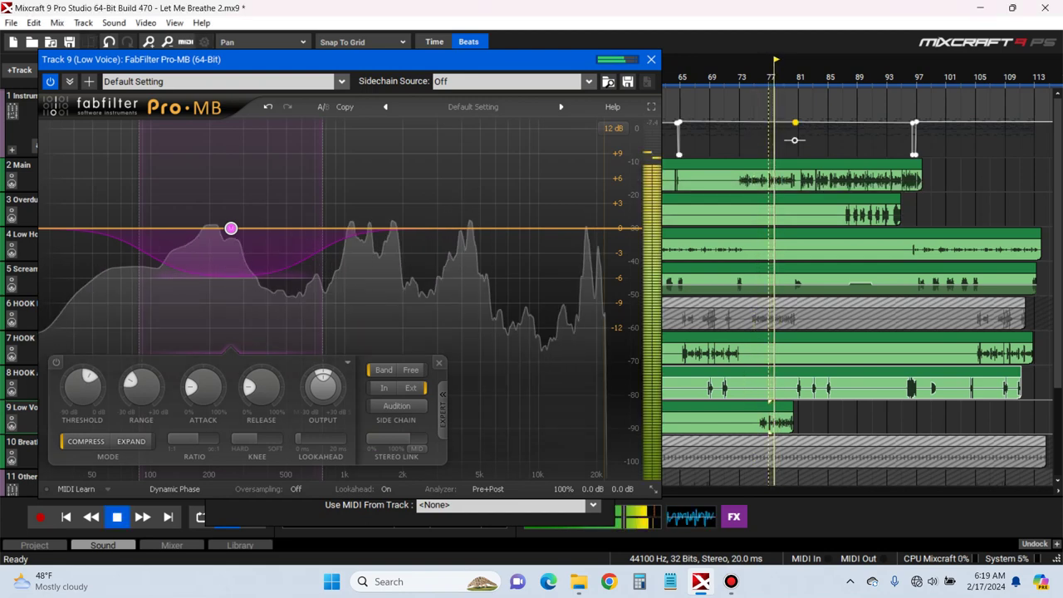
key(space)
click(418, 449)
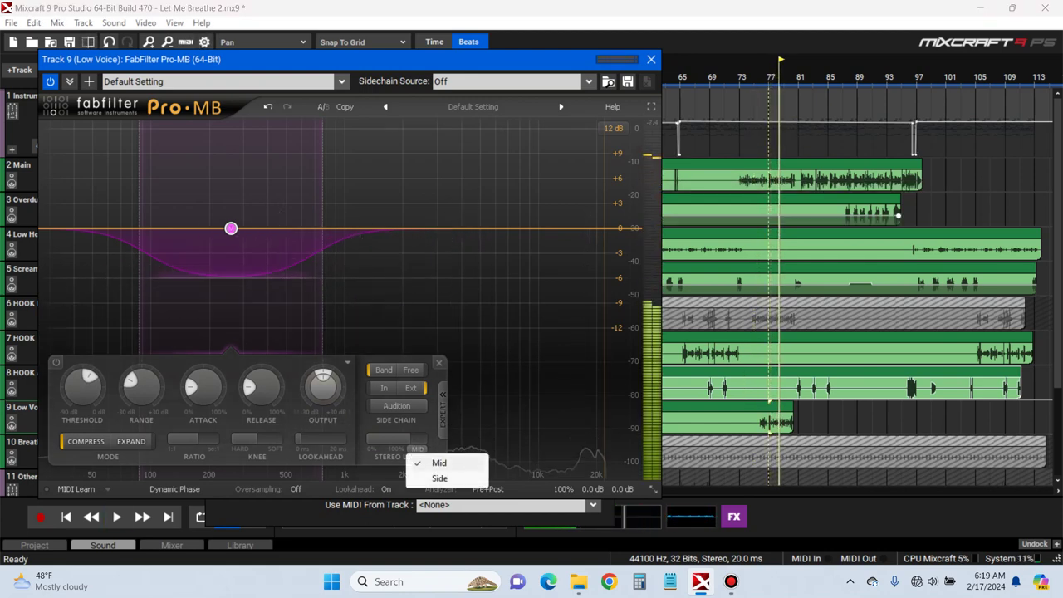
click(411, 440)
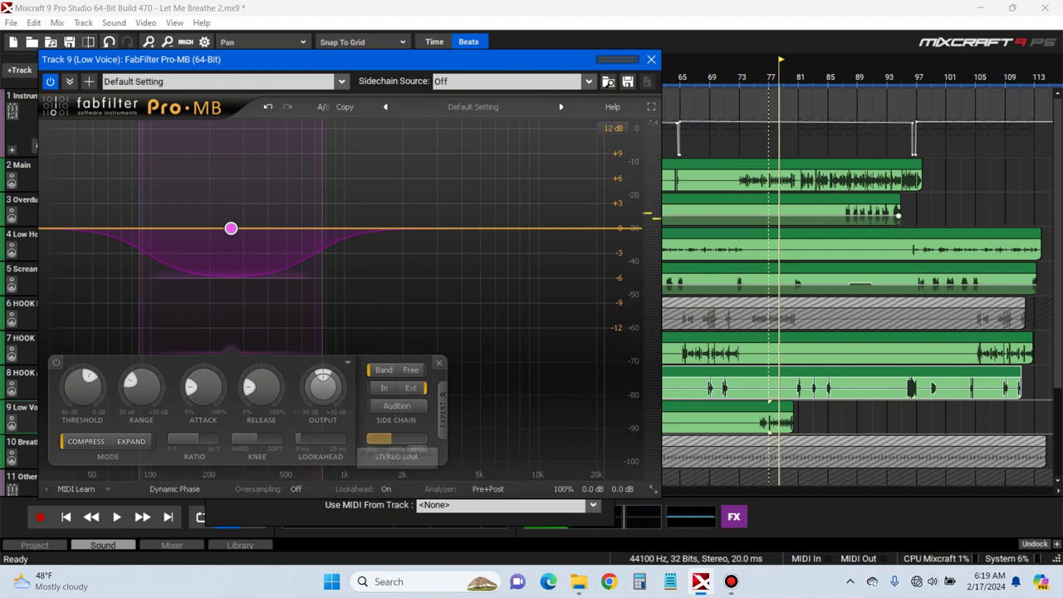
click(795, 141)
key(space)
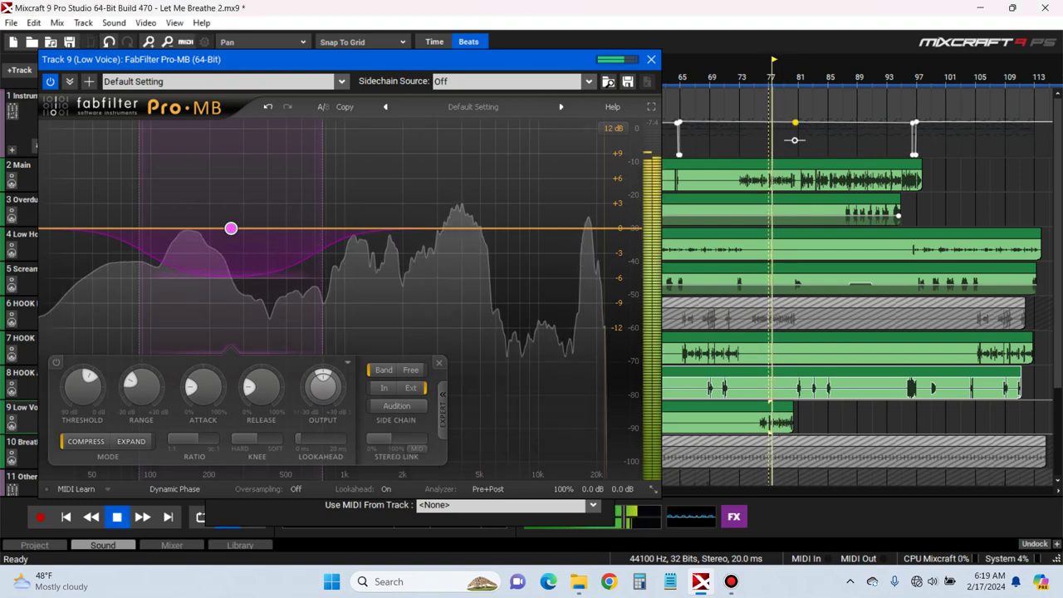
Switch band 1's side chain to In and push its stereo link further toward Mid while replaying from bar 77
click(56, 363)
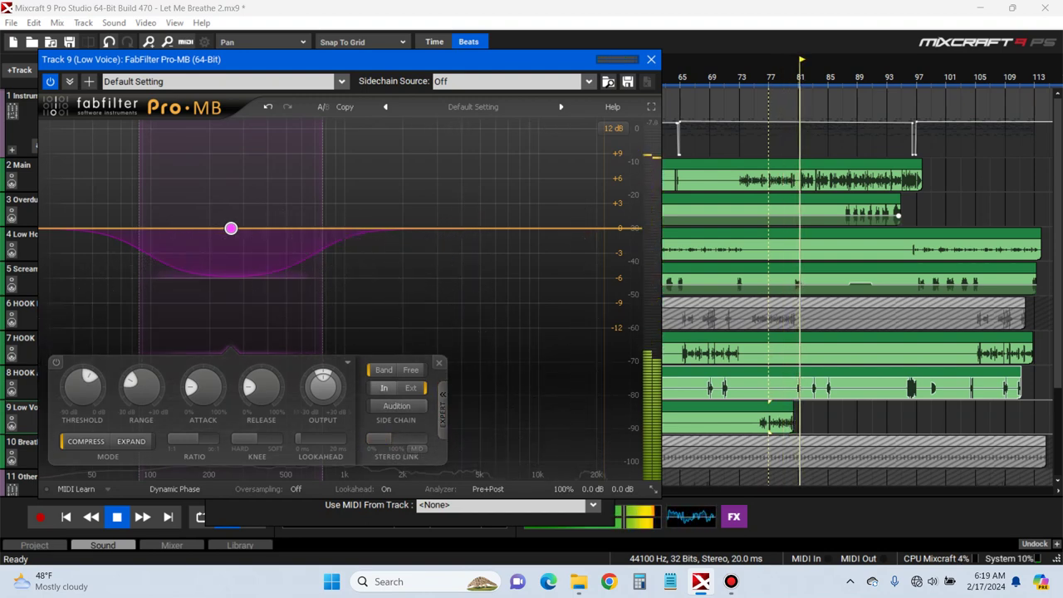
key(space)
key(space)
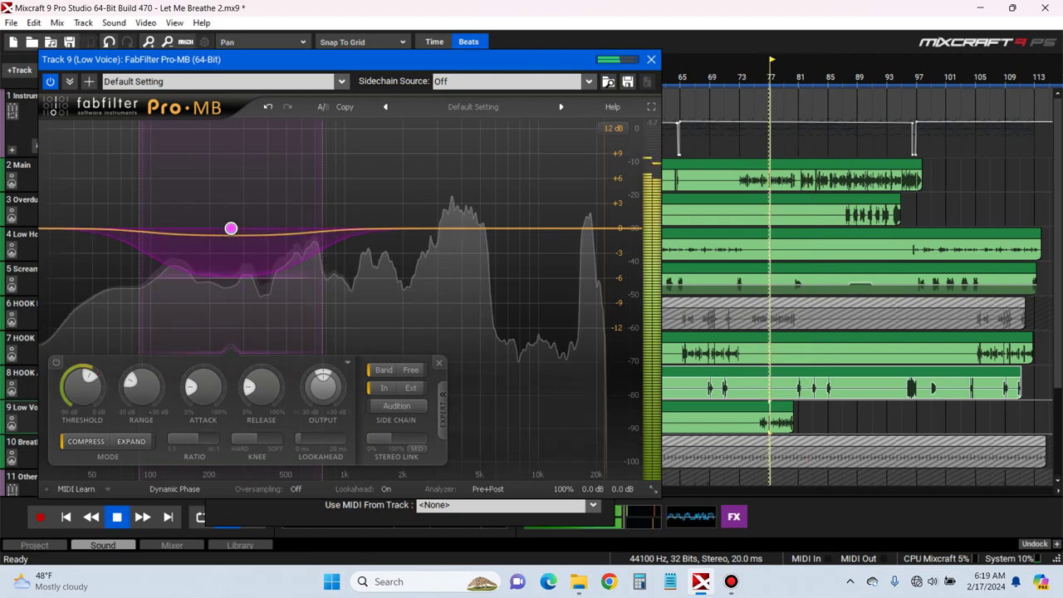
drag(391, 438, 404, 439)
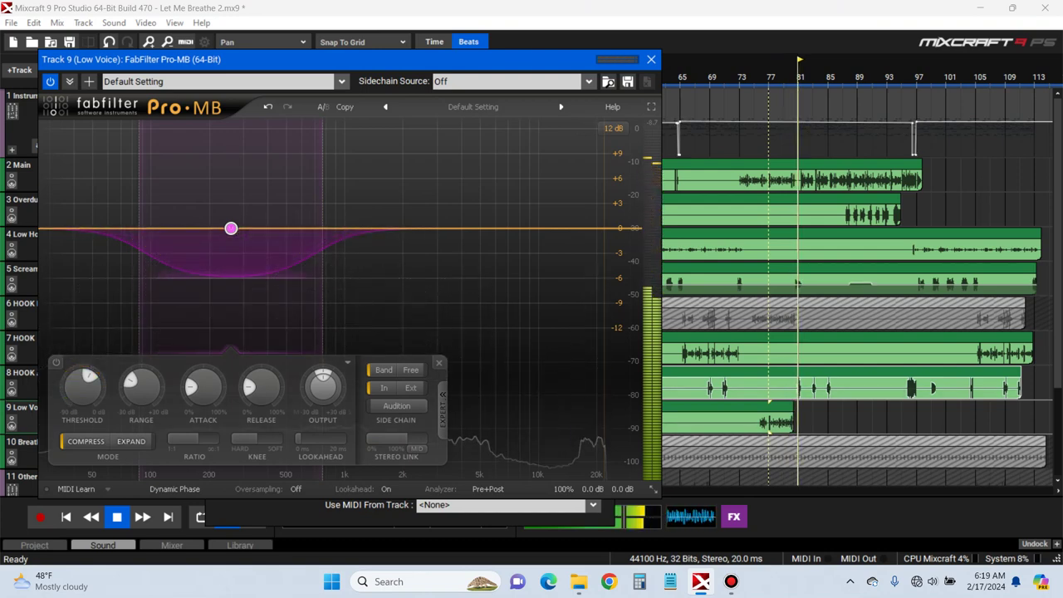
key(space)
key(space)
drag(390, 439, 400, 438)
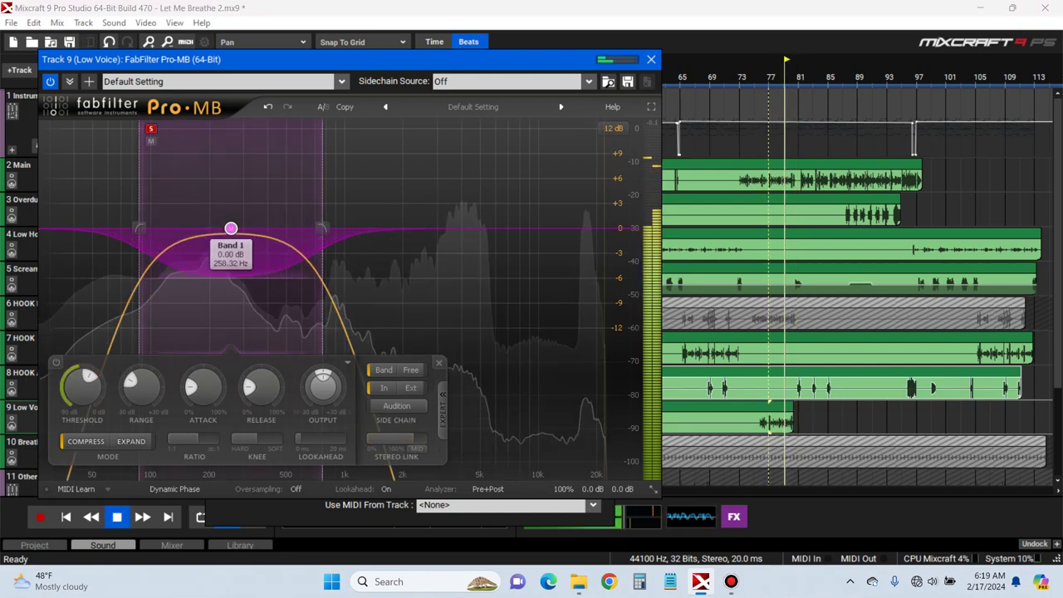
Move band 1 up until its high crossover sits near 1 kHz, and extend its low crossover to the lowest frequency
drag(231, 228, 254, 228)
drag(345, 228, 345, 253)
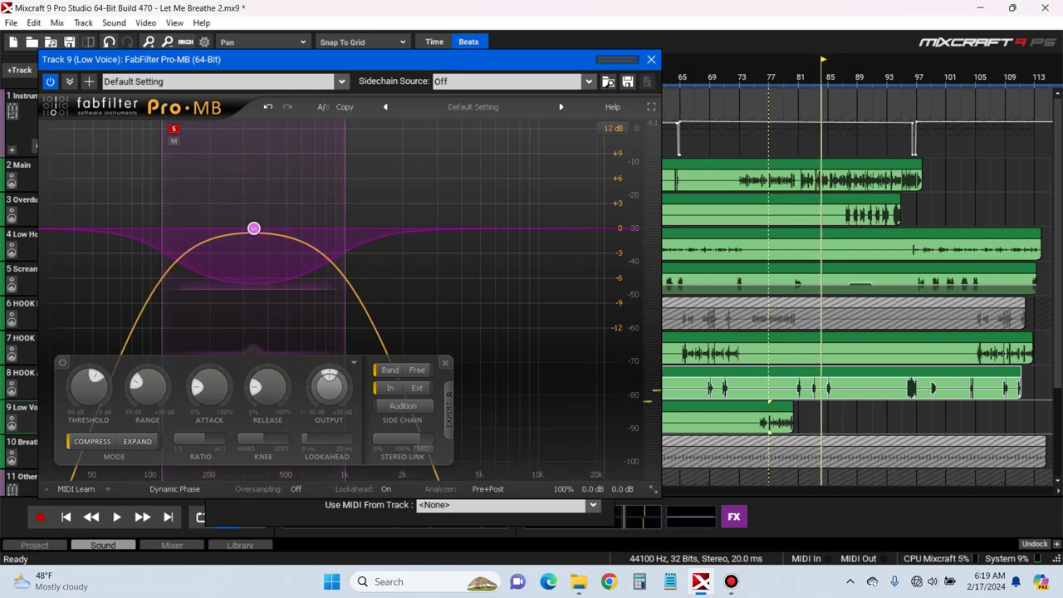
key(space)
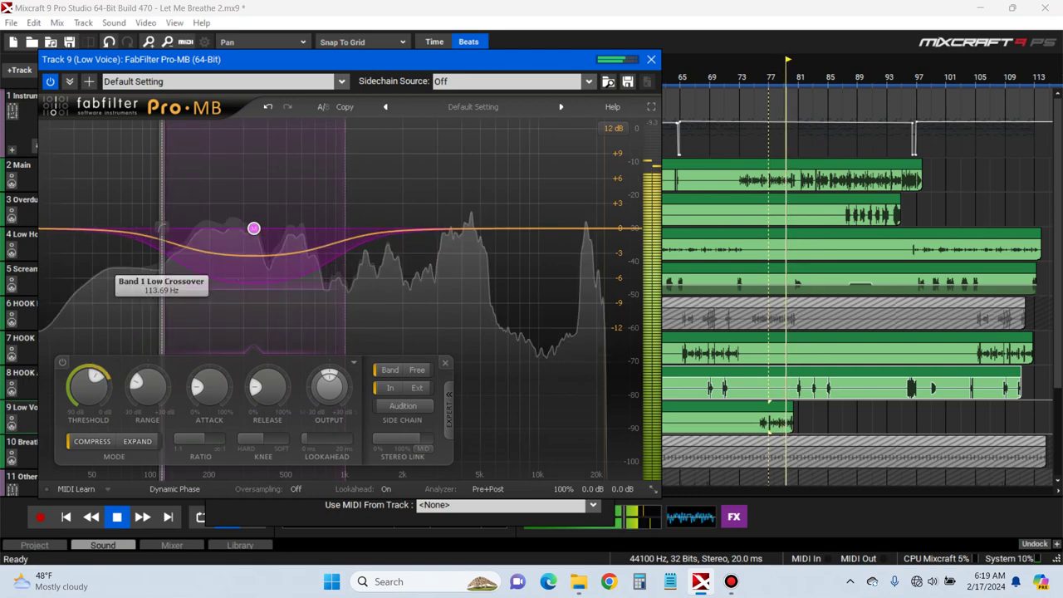
drag(161, 231, 39, 231)
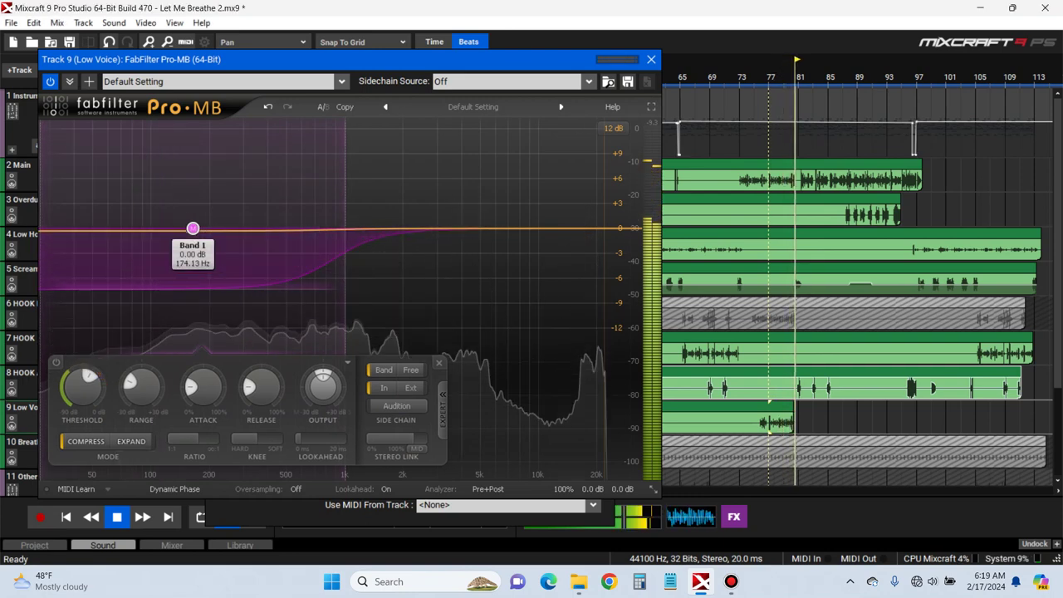
Replay from about bar 75 and deepen band 1's range to about -9 dB
click(755, 78)
key(space)
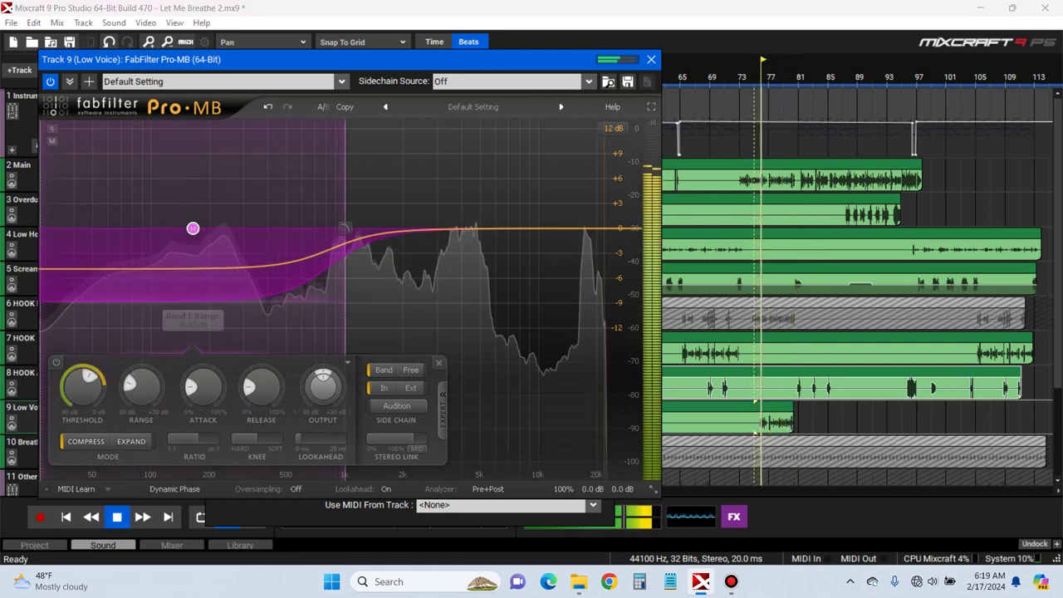
scroll(193, 228, down, 2)
scroll(193, 227, up, 1)
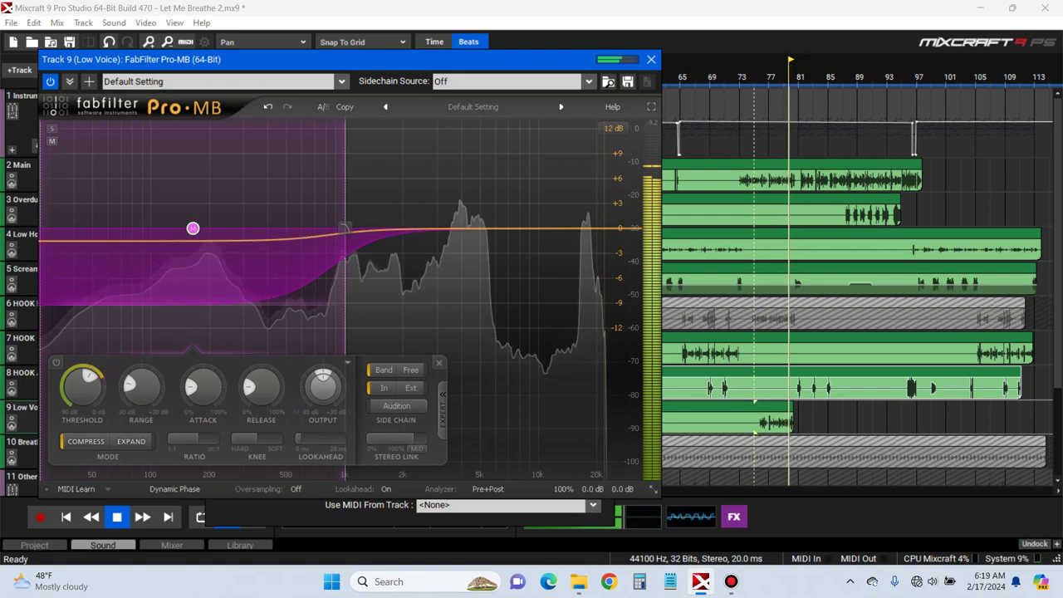
Close Pro-MB and the Low Voice effect list, and set the track's volume to about -9.0 dB while replaying from bar 77
click(651, 60)
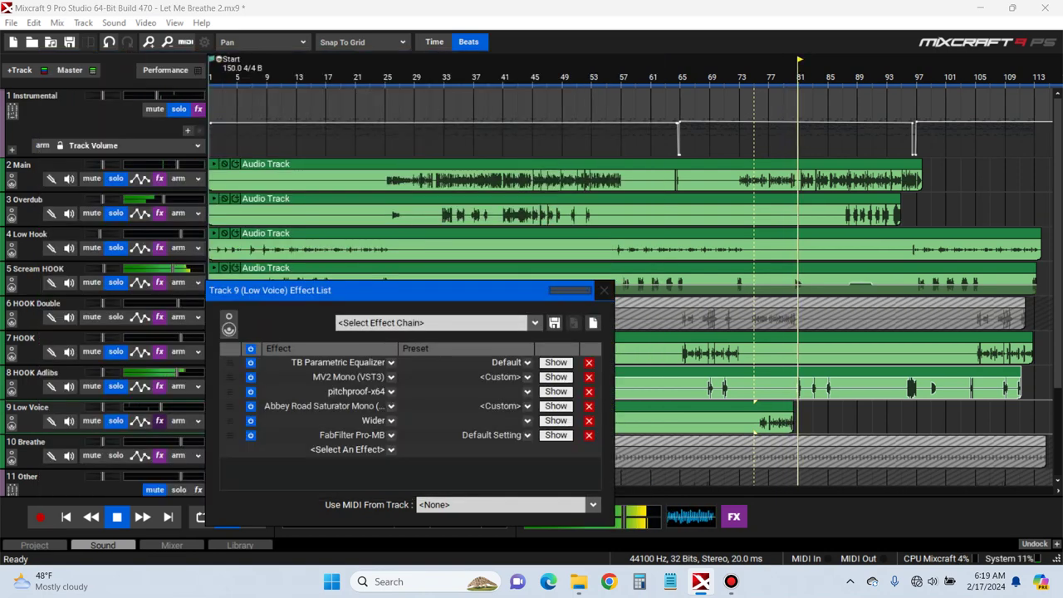
click(604, 289)
key(space)
click(769, 423)
key(space)
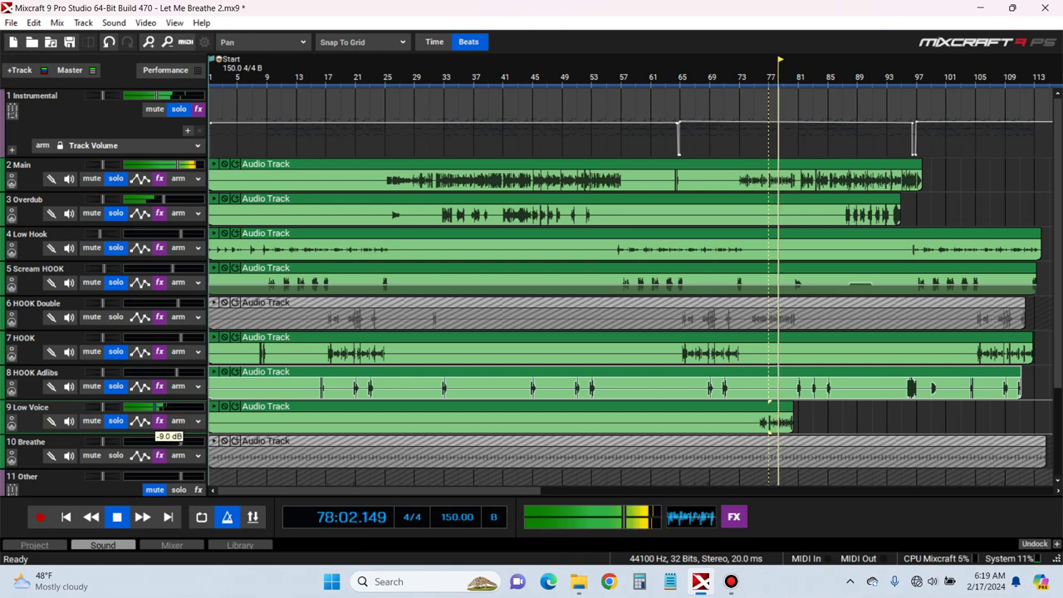
Show the Low Voice automation lane for the (12) Reverb send and audition the track from bar 77
click(140, 420)
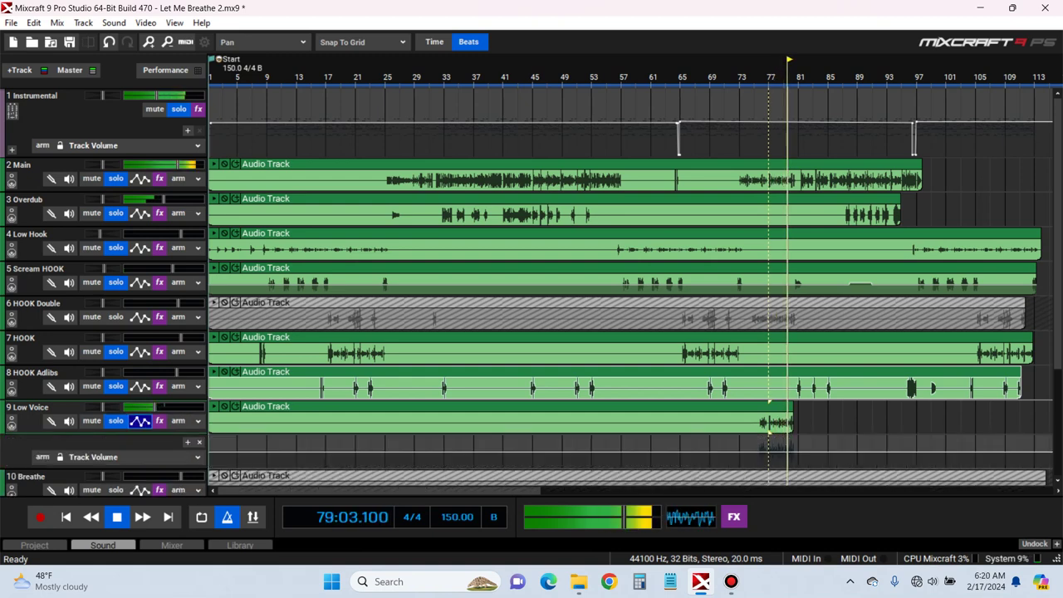
click(166, 457)
click(98, 330)
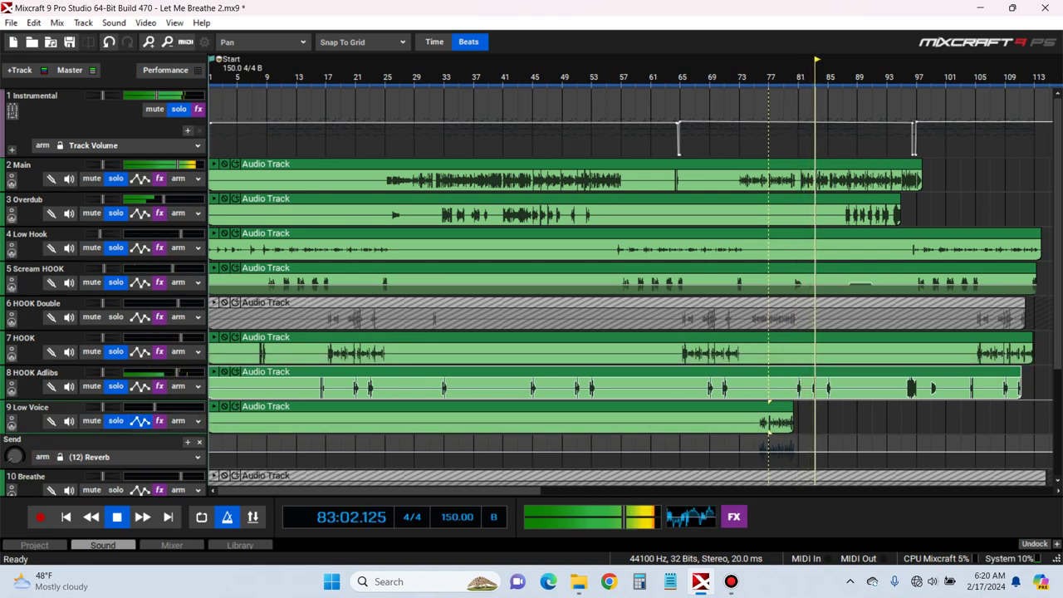
key(space)
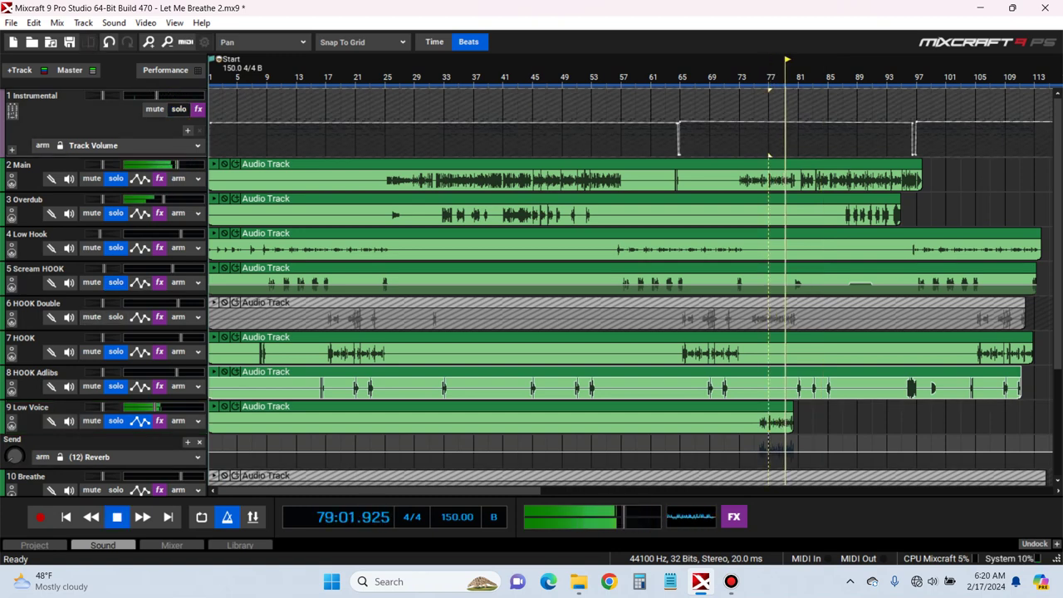
Save the project, stop playback and hide the Low Voice automation lane
key(ctrl+s)
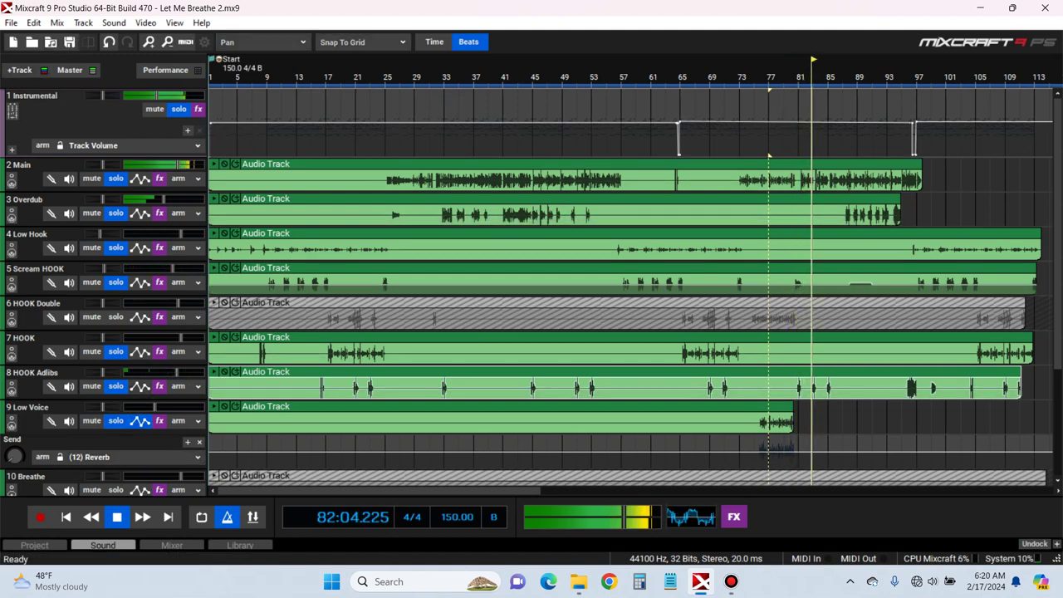
key(space)
click(139, 421)
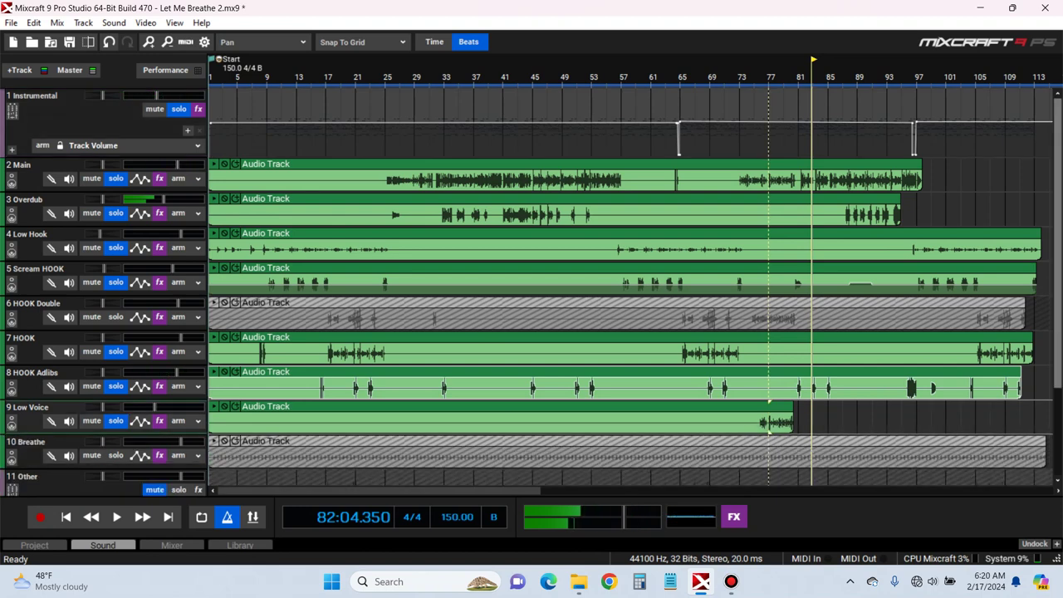
Solo the Breathe track along with the others and play the mix from bar 87
click(115, 455)
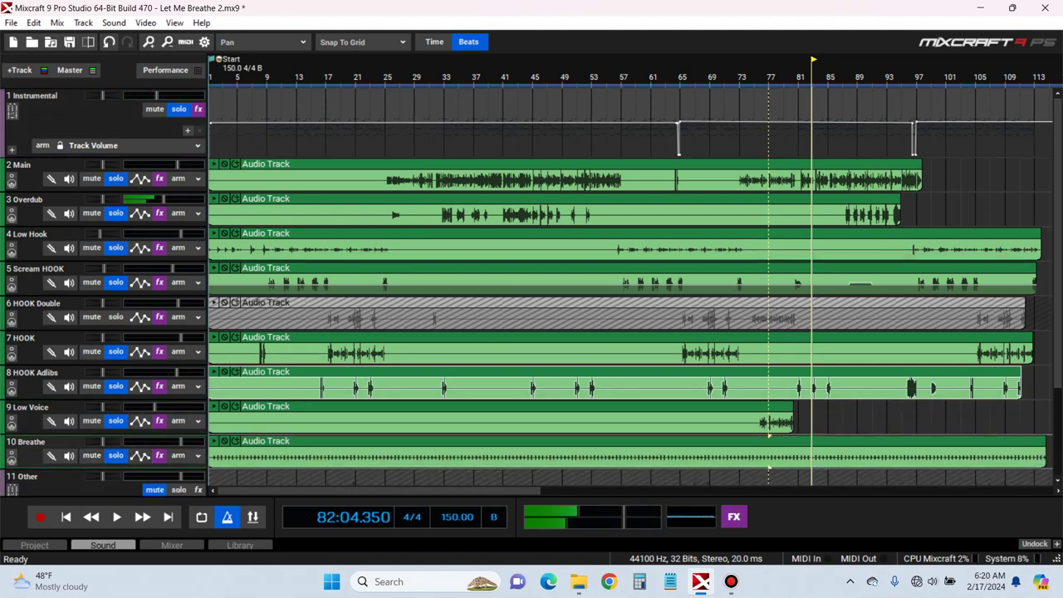
click(843, 418)
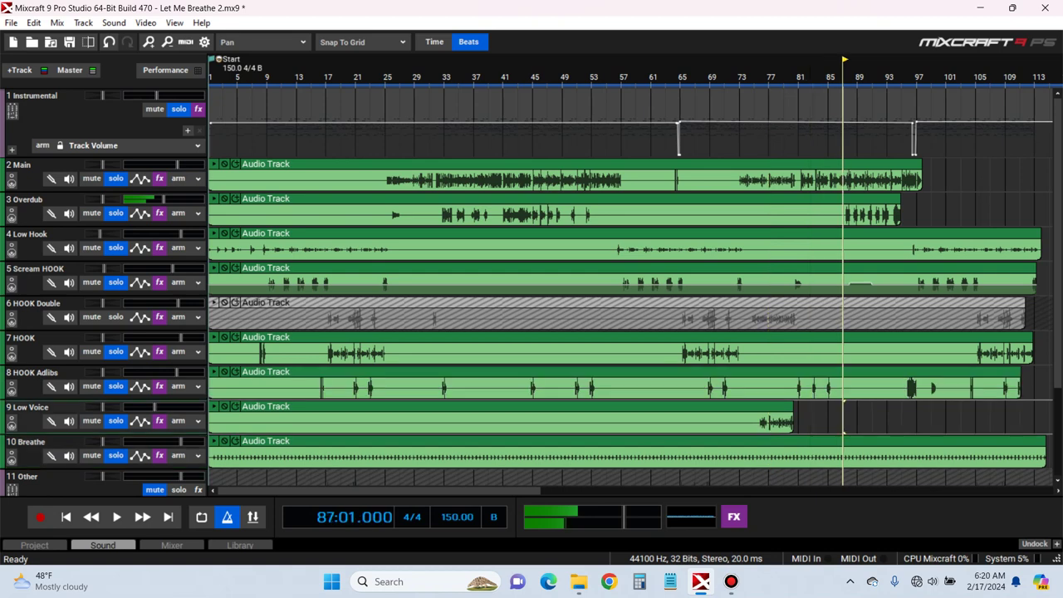
key(space)
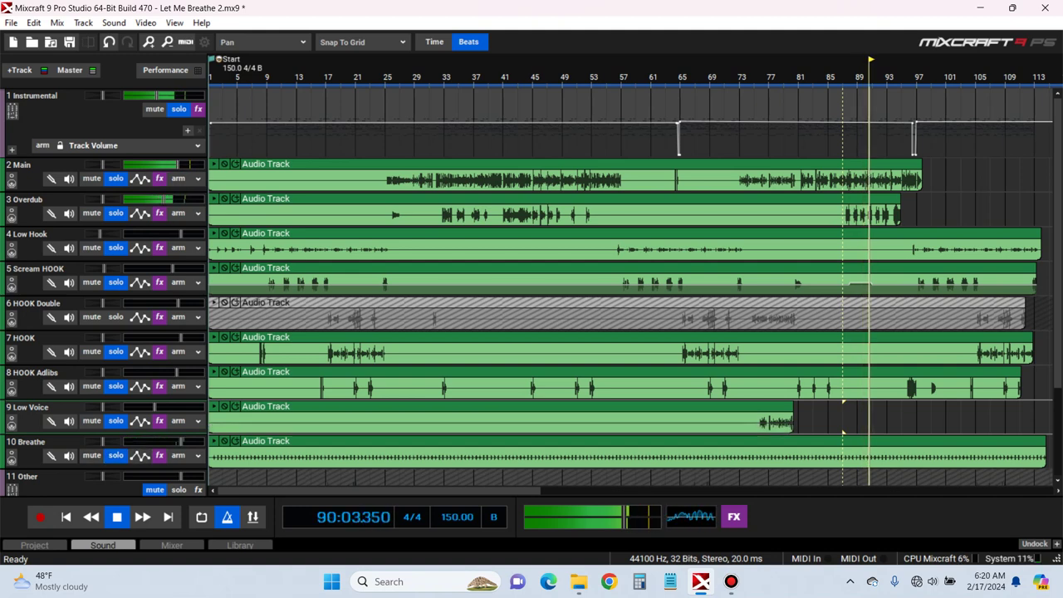
Raise the DD AutoPan rate on the Breathe track slightly during playback, close its effect windows and stop playback
click(159, 455)
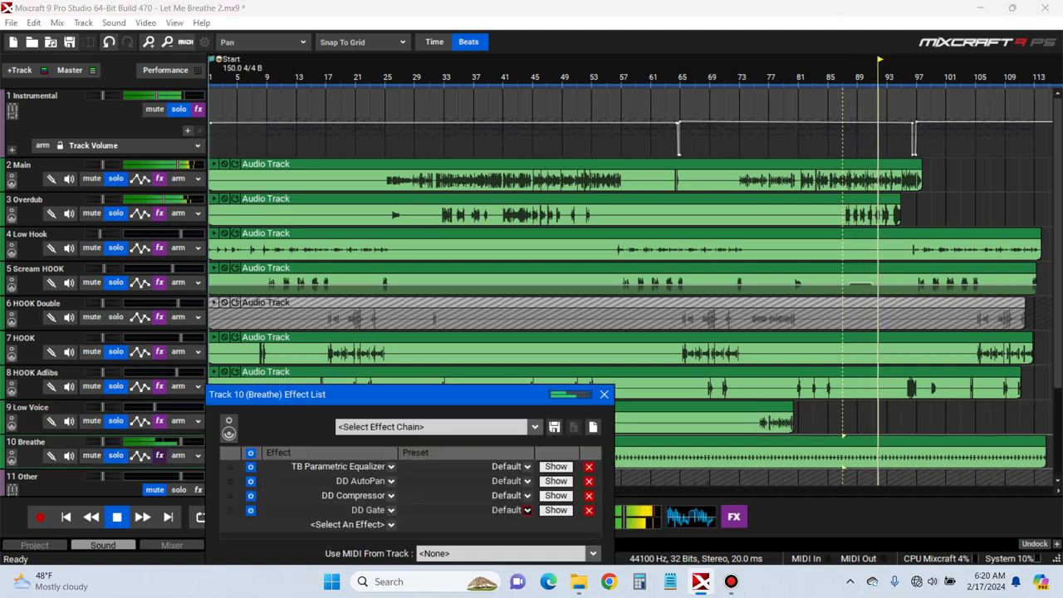
click(556, 480)
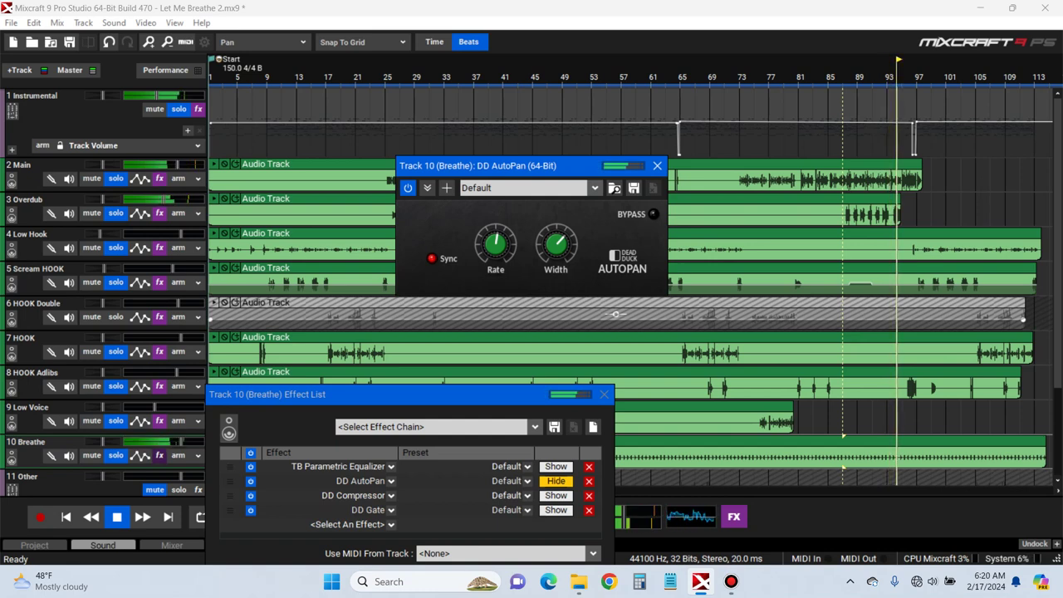
drag(496, 243, 496, 235)
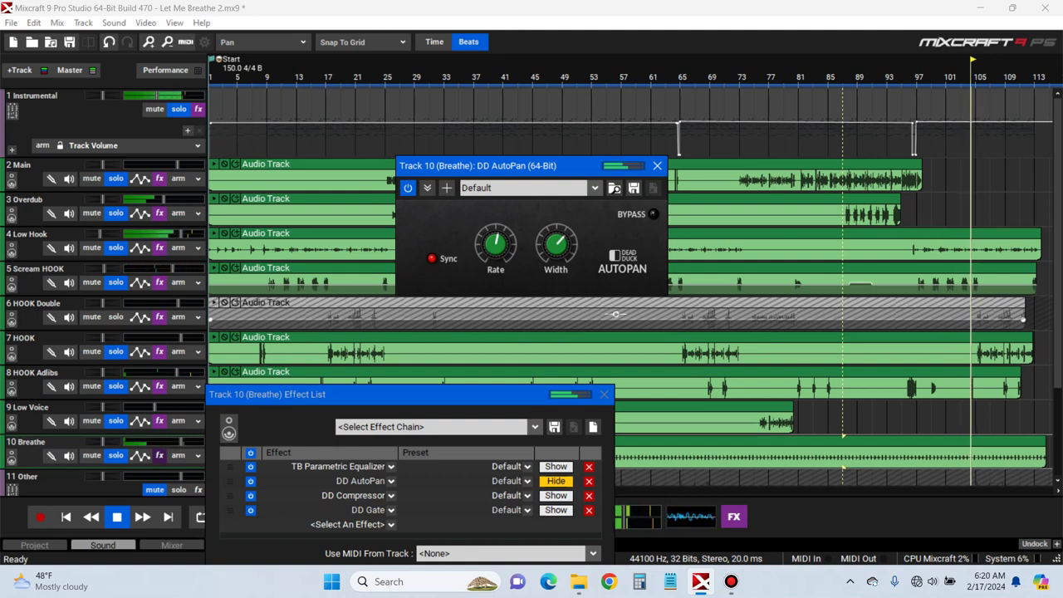
click(657, 165)
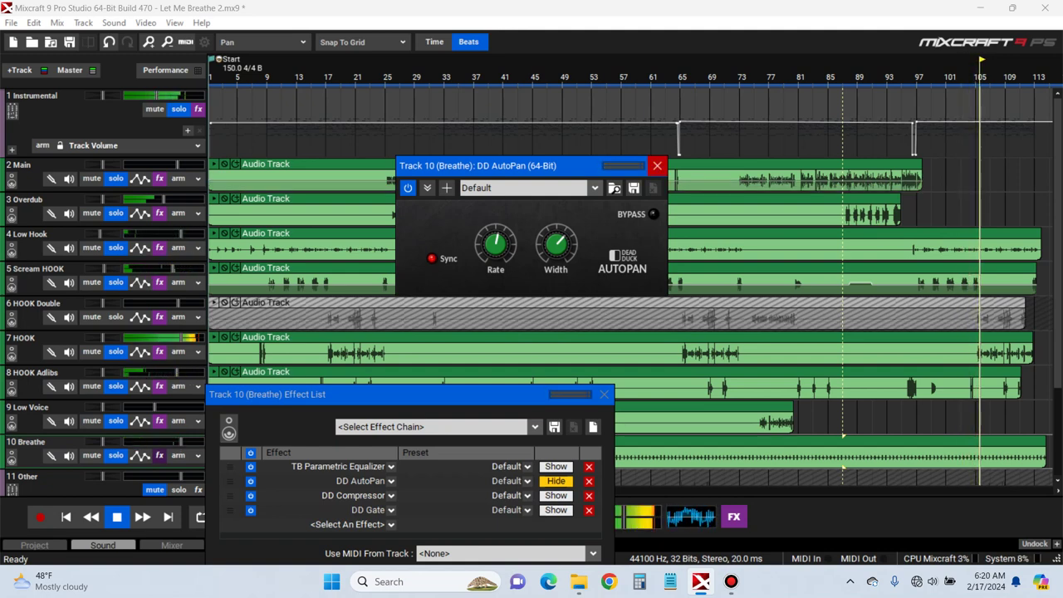
click(604, 394)
key(space)
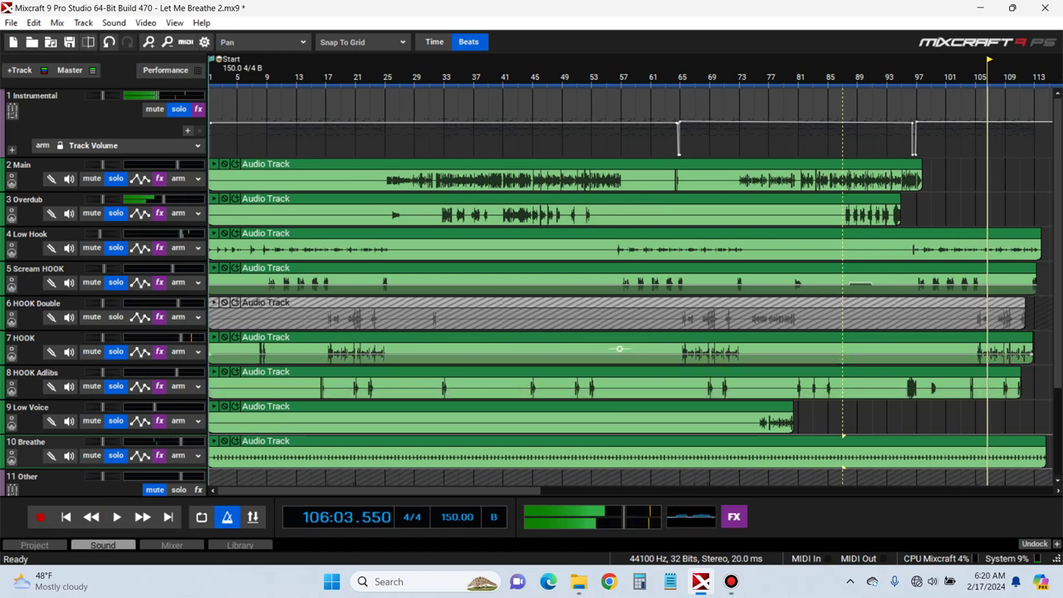
Audition the soloed mix from about bar 19 and stop playback
click(623, 245)
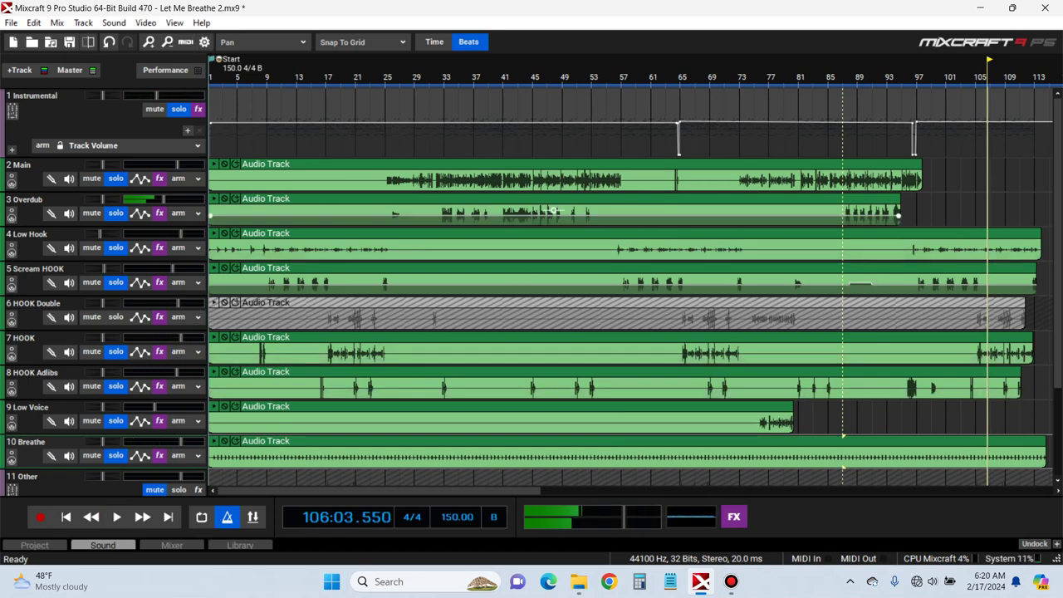
click(341, 77)
key(space)
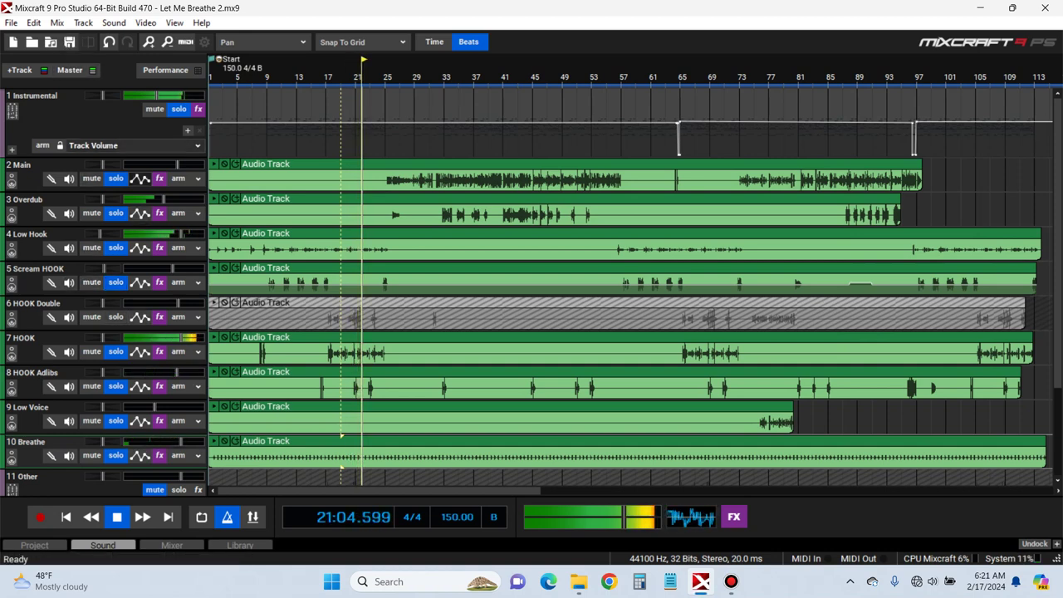
key(space)
Restore the removed Main track and take all tracks out of solo
drag(30, 176, 33, 124)
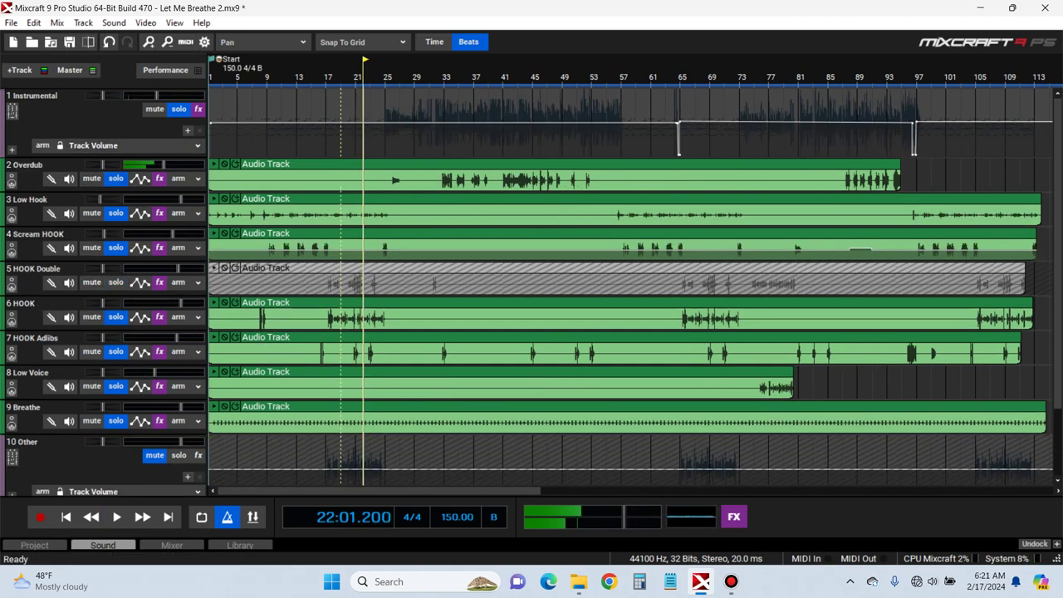
key(ctrl+y)
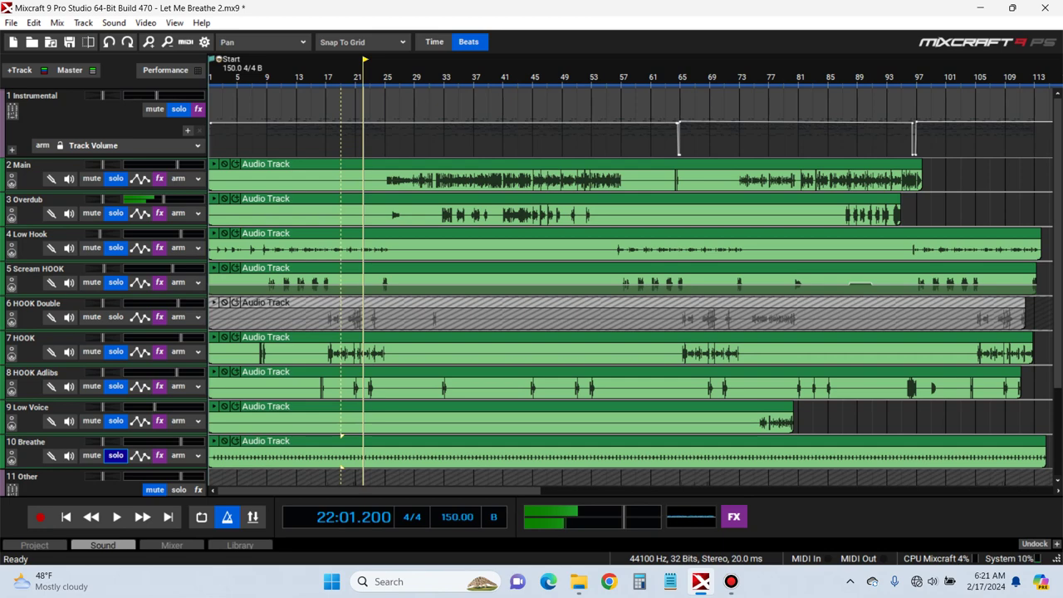
click(115, 455)
click(178, 109)
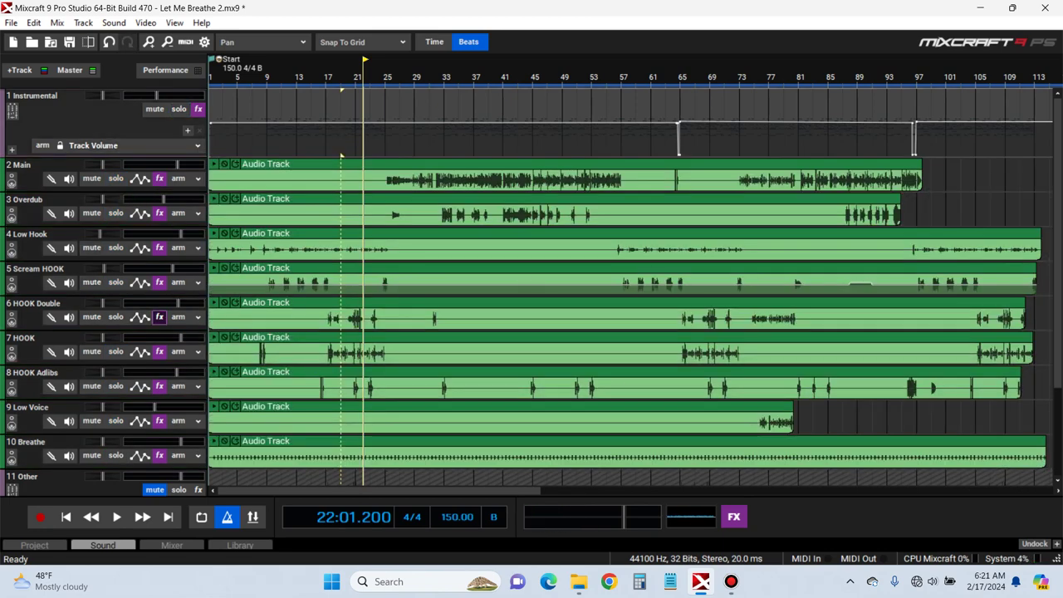
Save the project and enable the bypassed HOOK Double effects: DD Chorus, Doubler4, Abbey Road Saturator and Chorus CH-2
click(159, 317)
scroll(640, 339, down, 1)
key(ctrl+s)
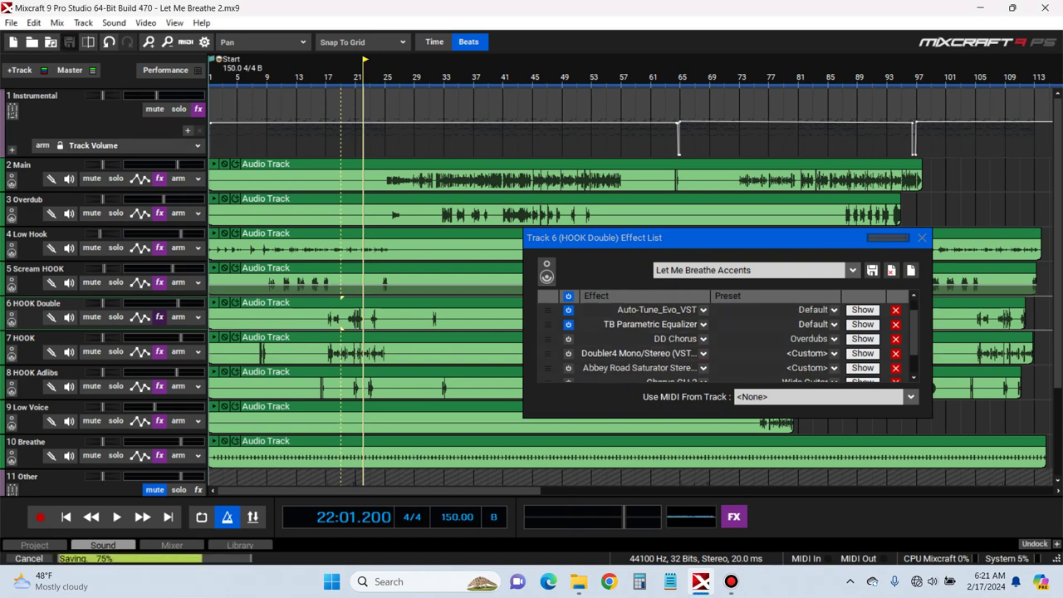
click(69, 42)
click(568, 339)
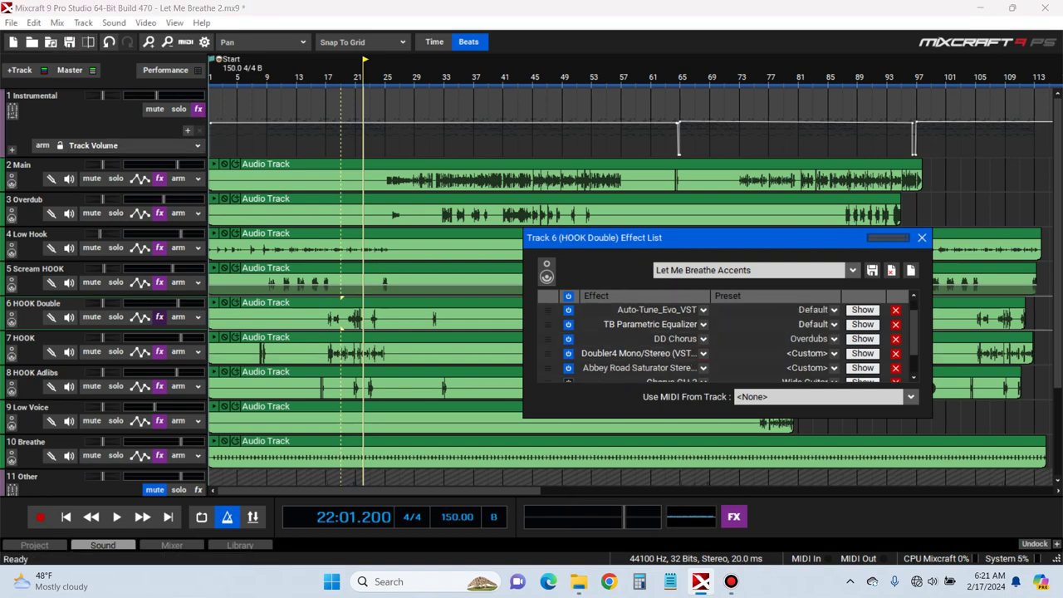
scroll(722, 338, down, 2)
Play the full mix from bar 17 to hear HOOK Double, close its effect list and stop playback
click(327, 65)
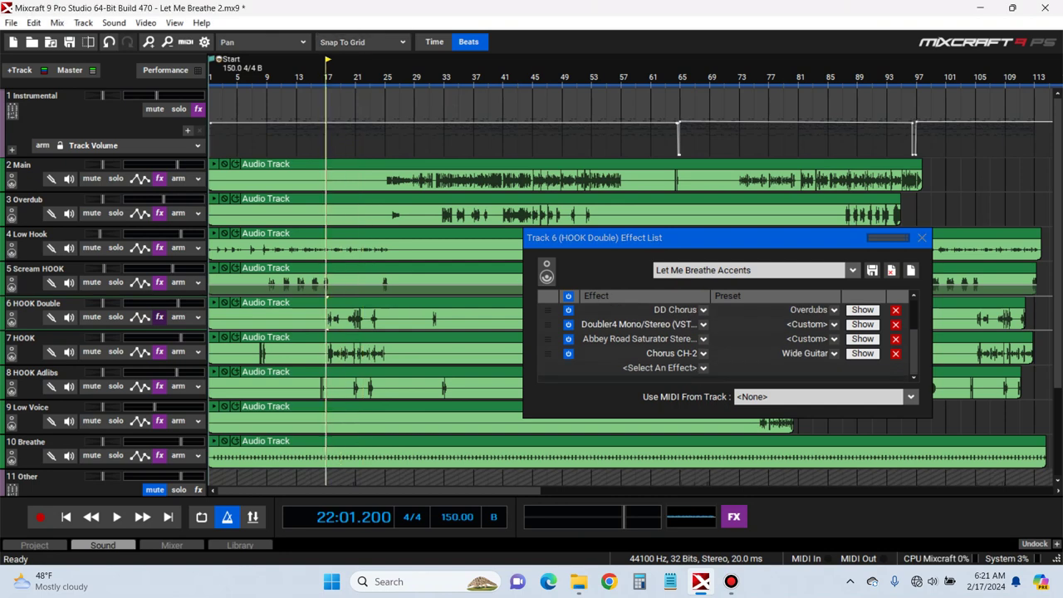
key(space)
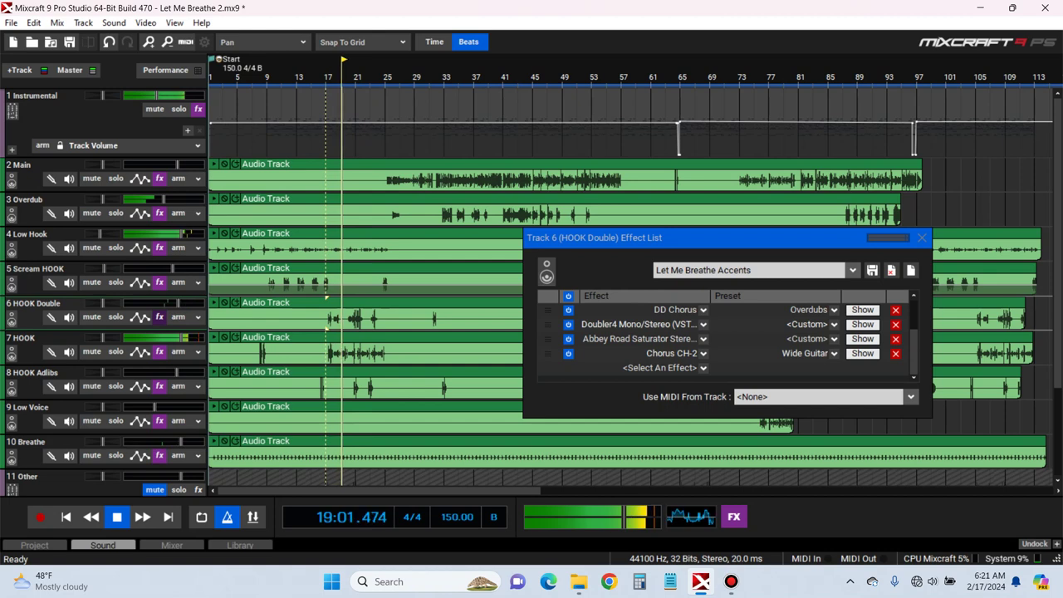
click(922, 239)
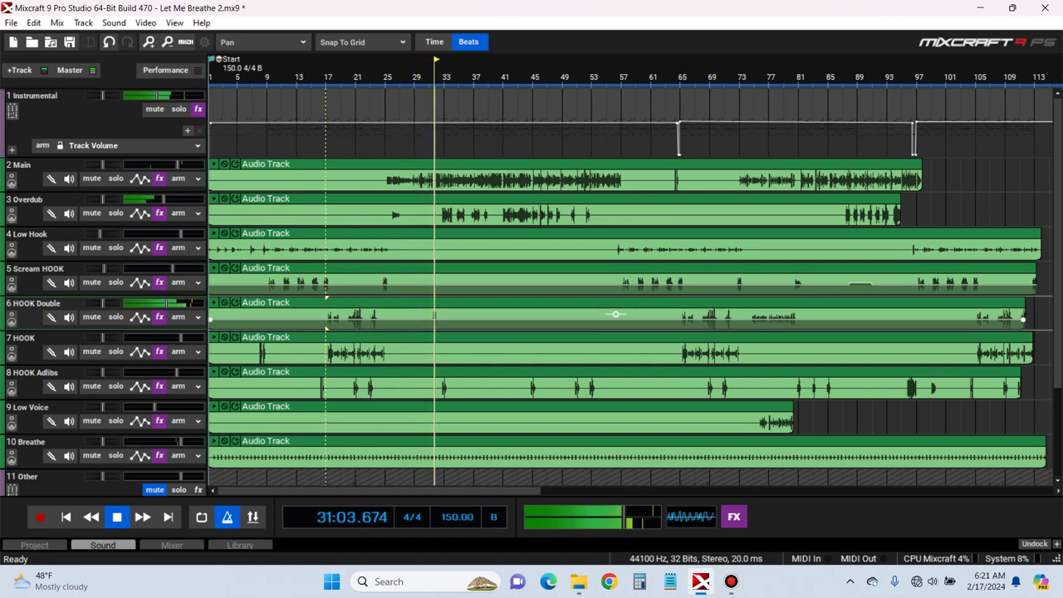
key(space)
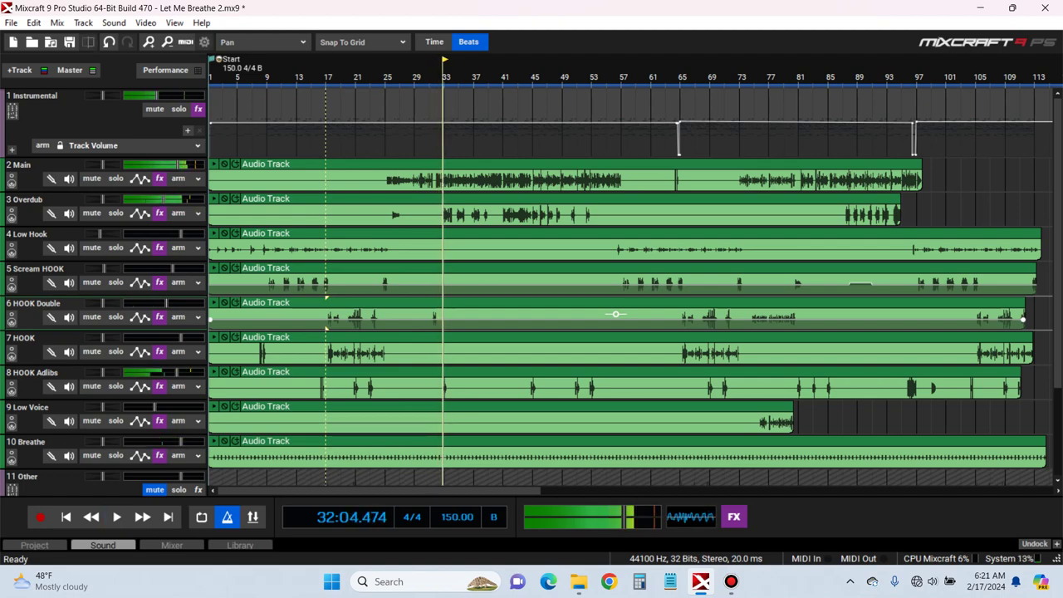
Split the HOOK Double clip at bars 31 and 33 and select the short section between the cuts
scroll(636, 280, up, 3)
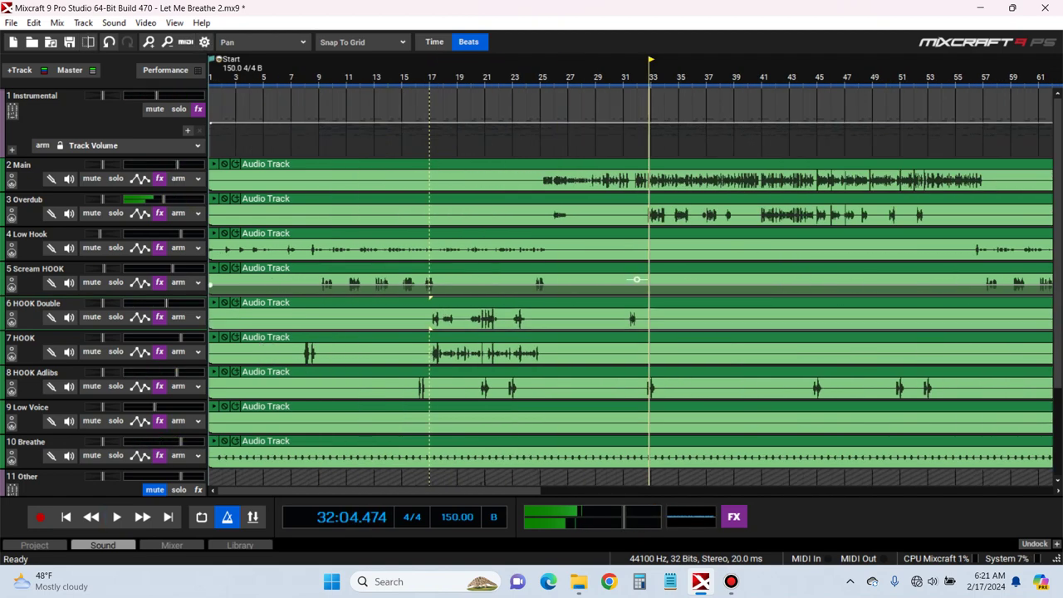
click(762, 305)
key(ctrl+t)
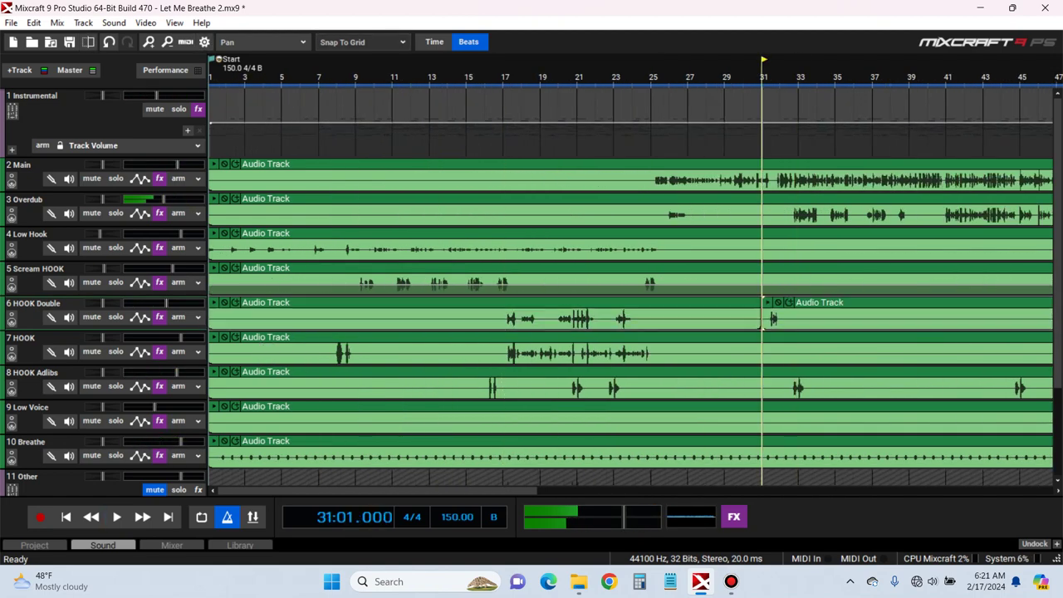
click(798, 305)
key(ctrl+t)
click(779, 316)
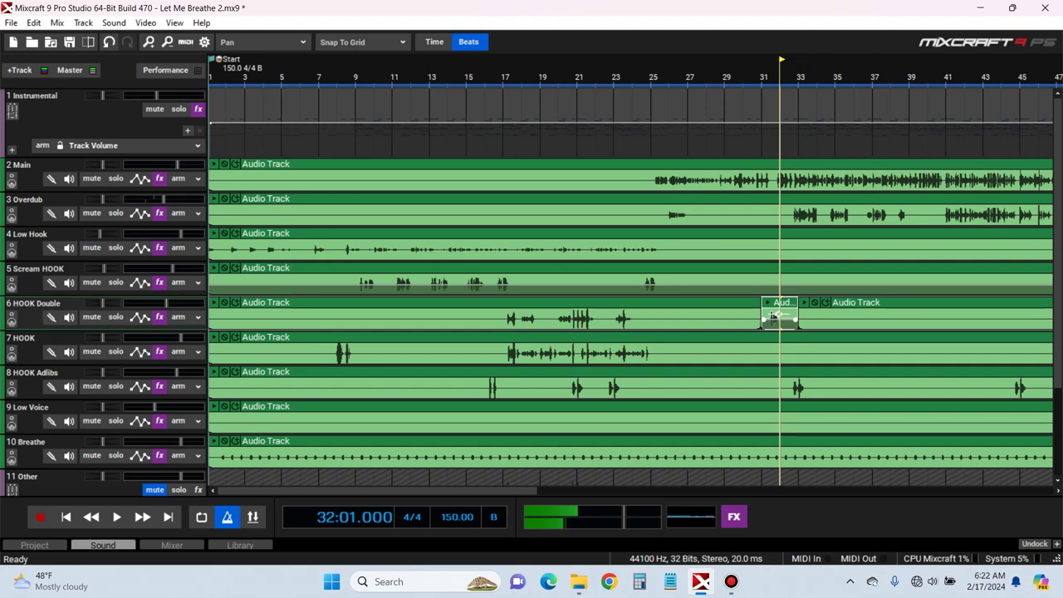
Add a new audio track directly below HOOK Double and move the short split clip onto it at bar 31
key(ctrl+g)
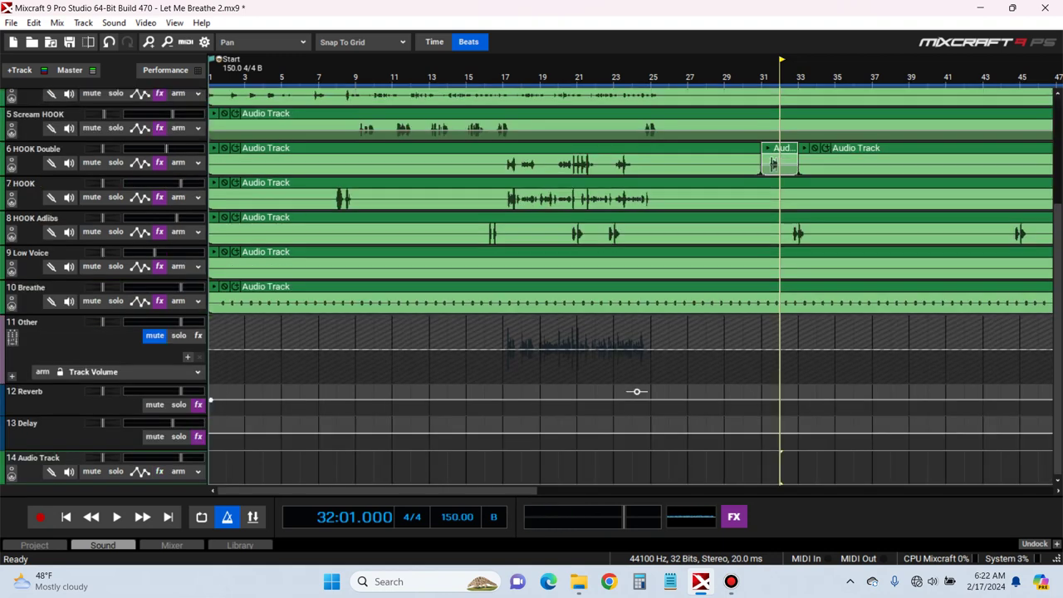
drag(79, 458, 79, 195)
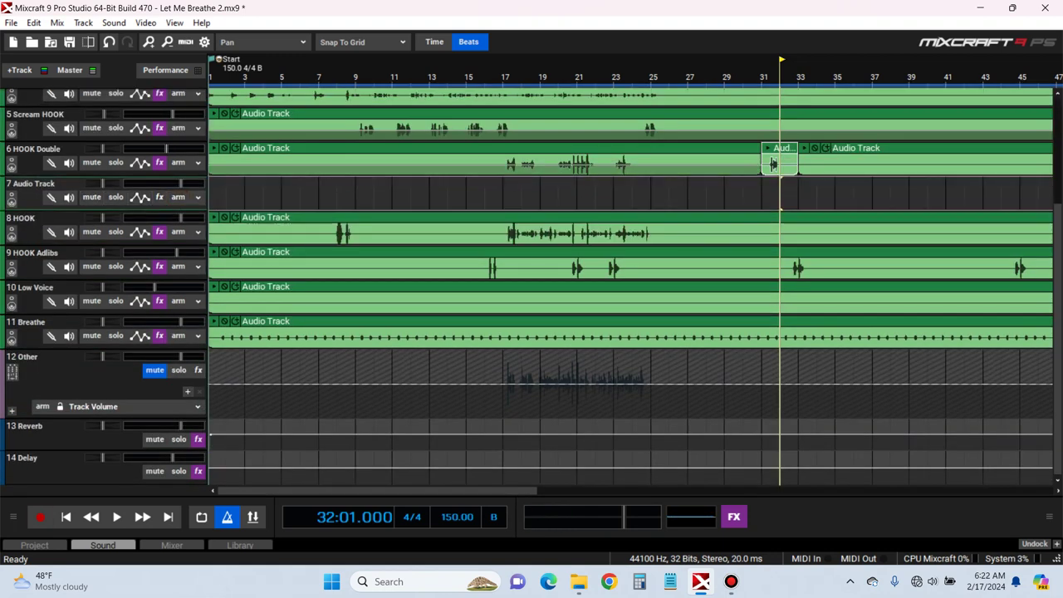
drag(773, 164, 773, 198)
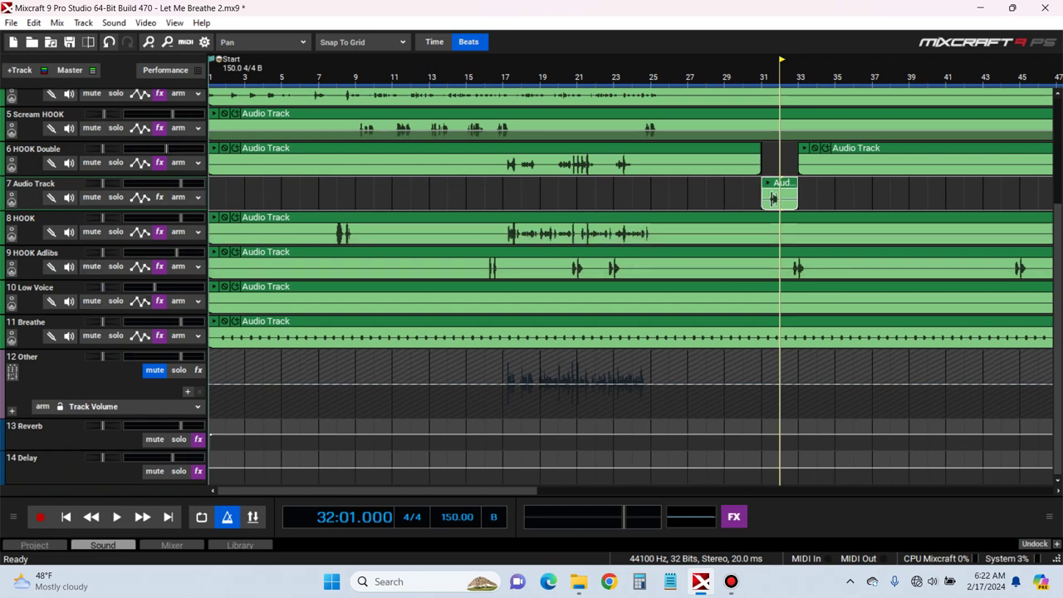
Save the Low Voice track's effects as an effect chain named "LMB Low Vox" and close the effect list
click(159, 301)
click(554, 322)
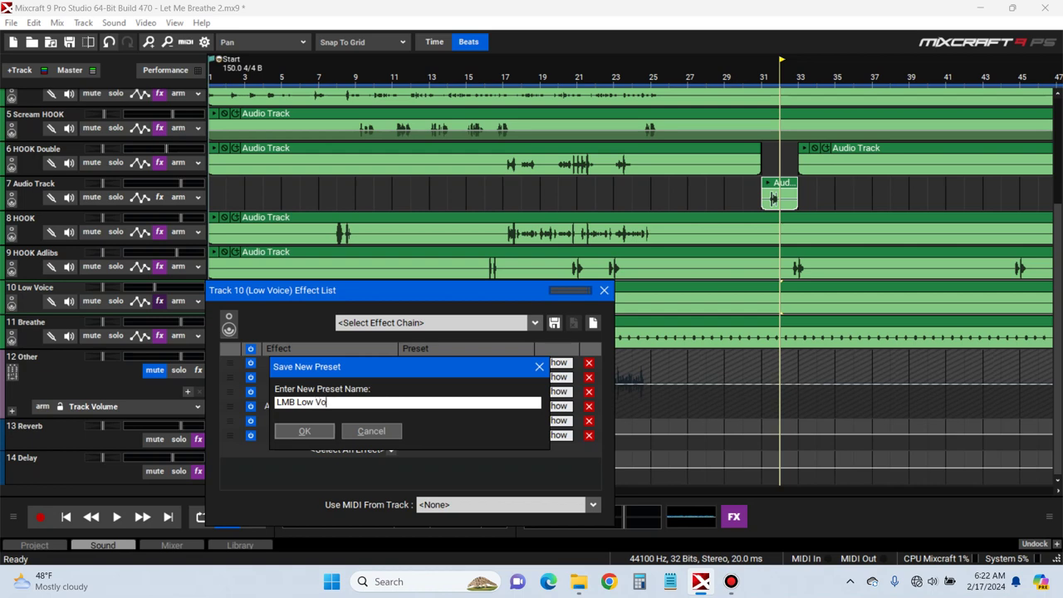
key(Return)
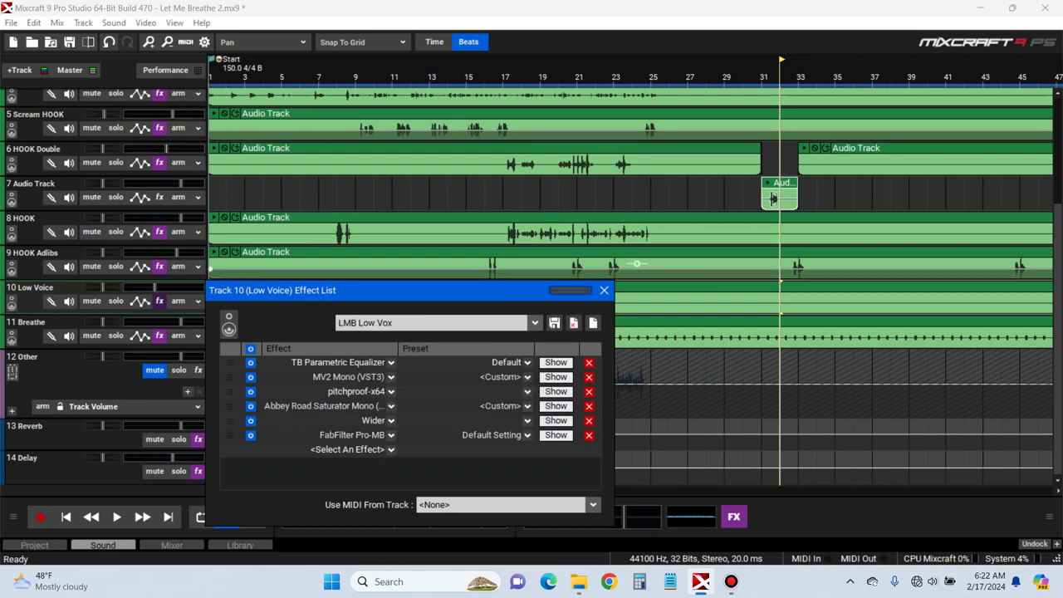
click(604, 291)
Load the LMB Low Vox effect chain on the new track 7 and remove the failed Wider and FabFilter Pro-MB effects
click(159, 198)
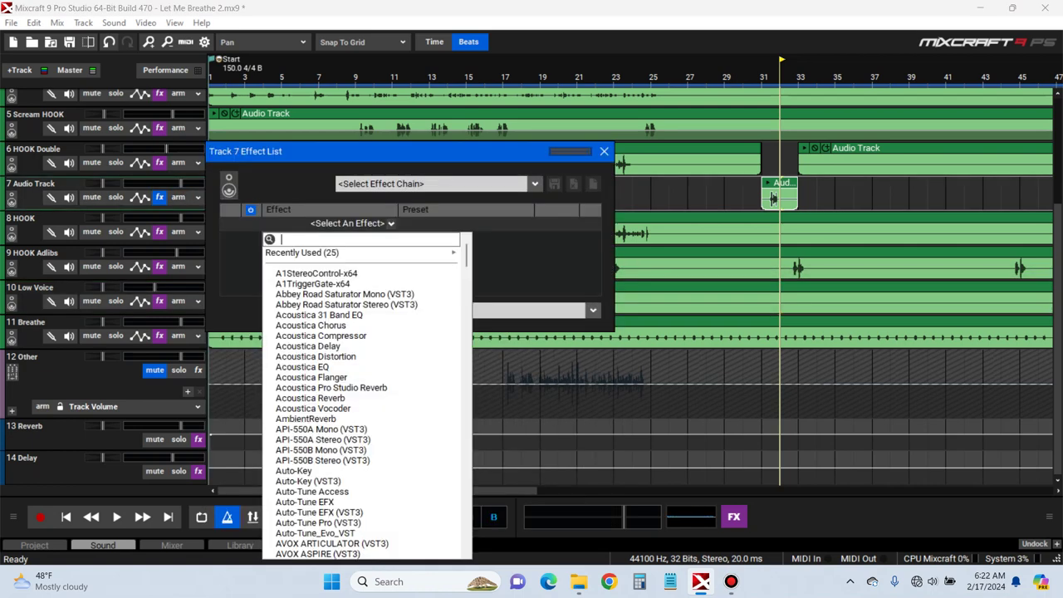
click(534, 183)
click(534, 184)
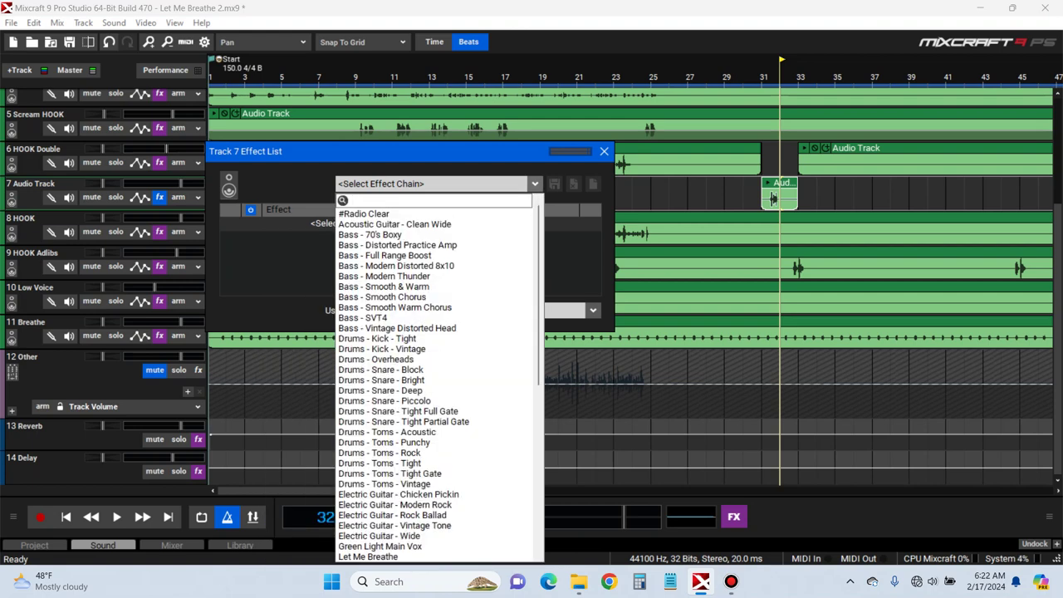
text(lmb)
key(Return)
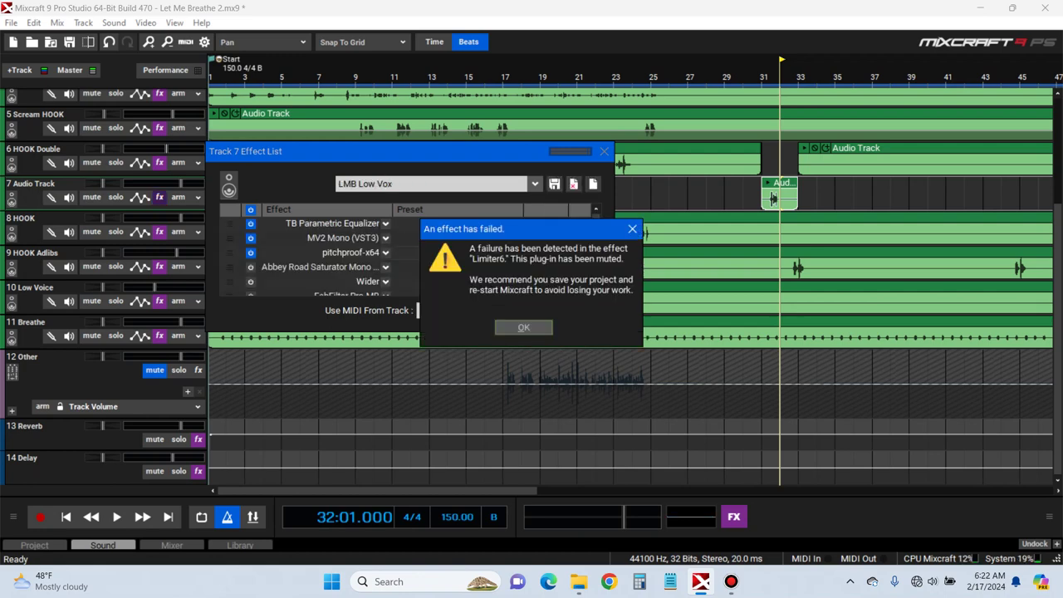
key(space)
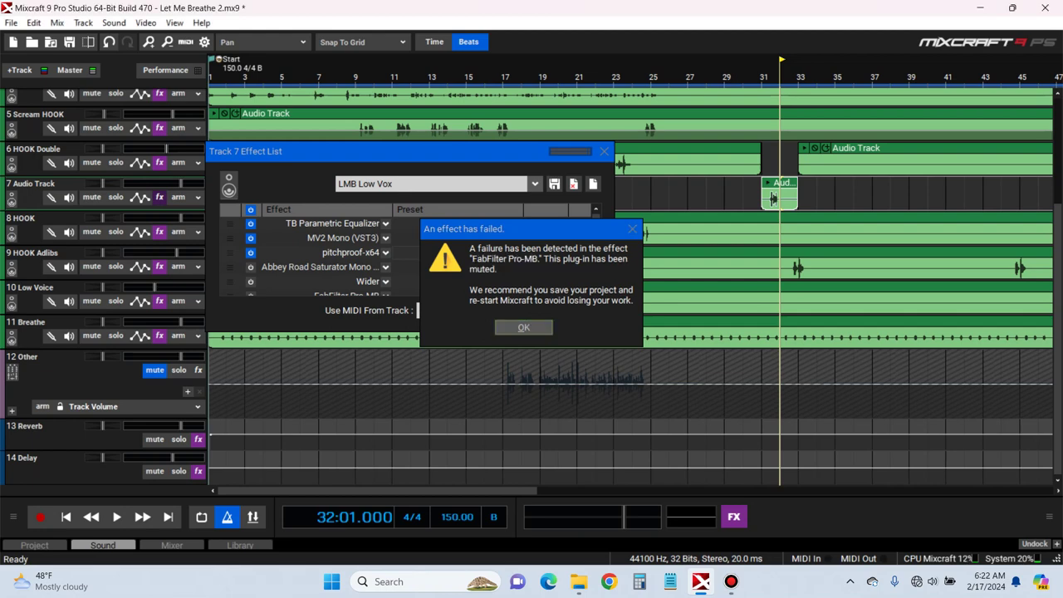
key(space)
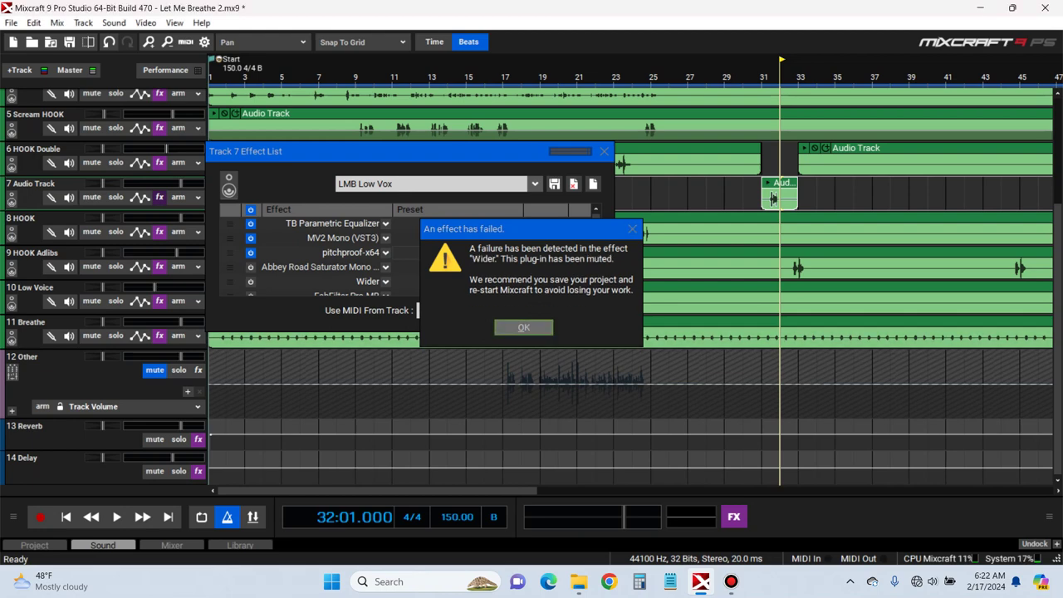
key(Return)
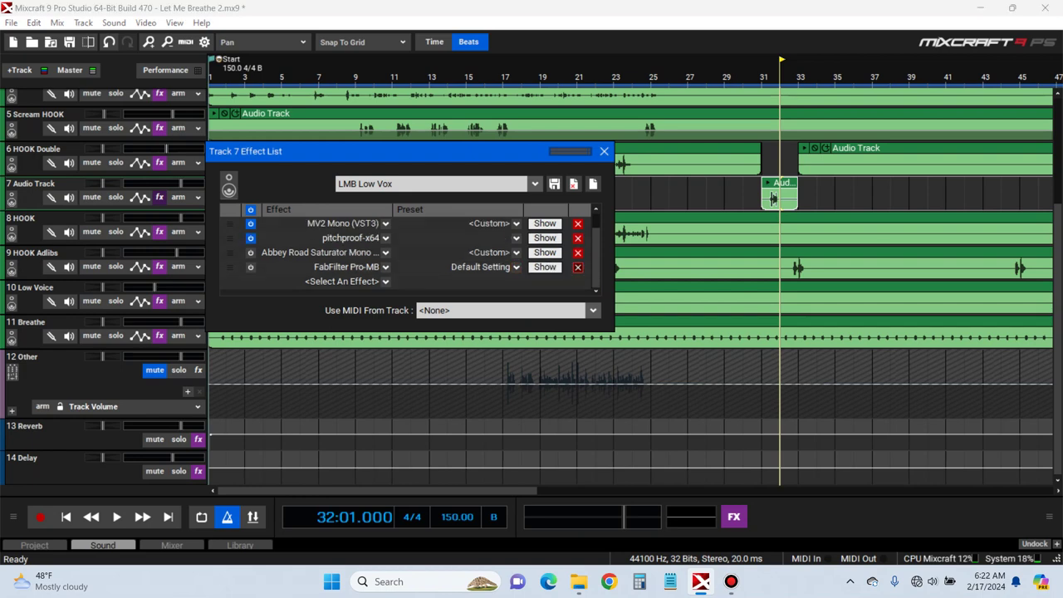
Set track 7's pitchproof effect to a pitch of +12 and Mono, and close the plug-in
click(556, 251)
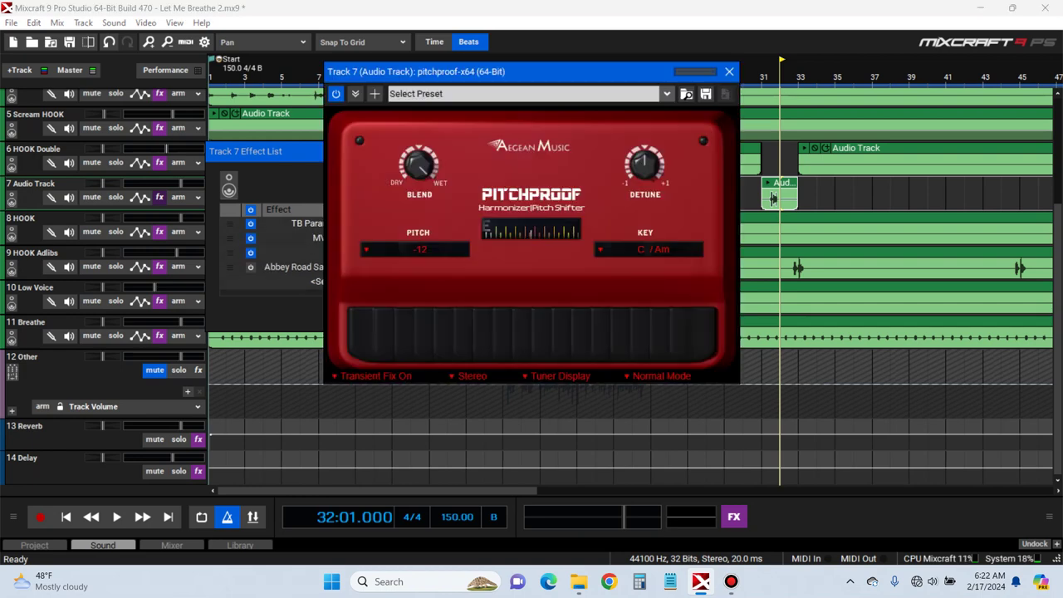
click(418, 249)
click(417, 250)
click(418, 249)
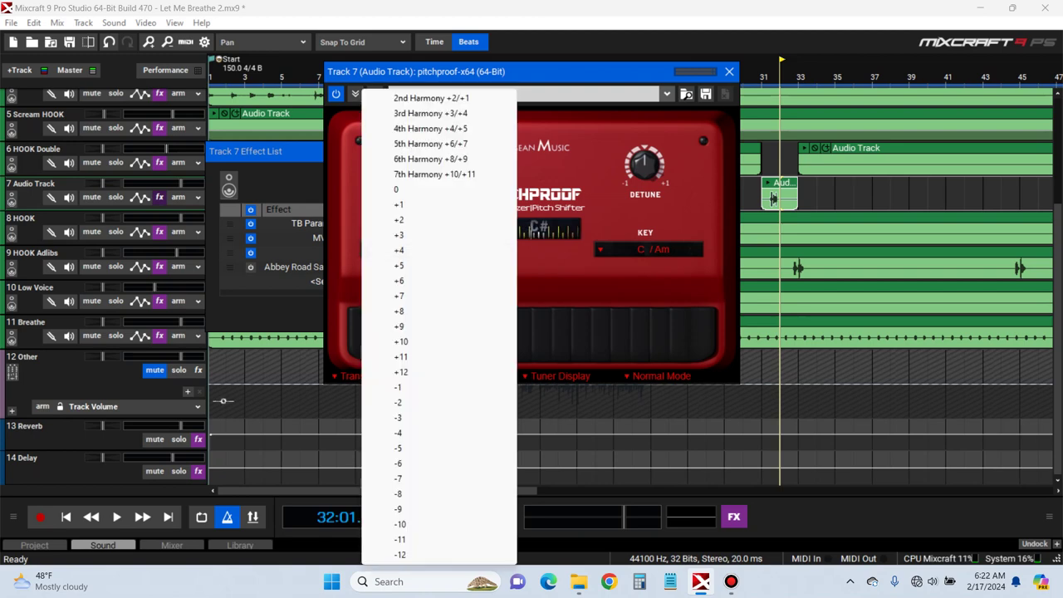
click(401, 372)
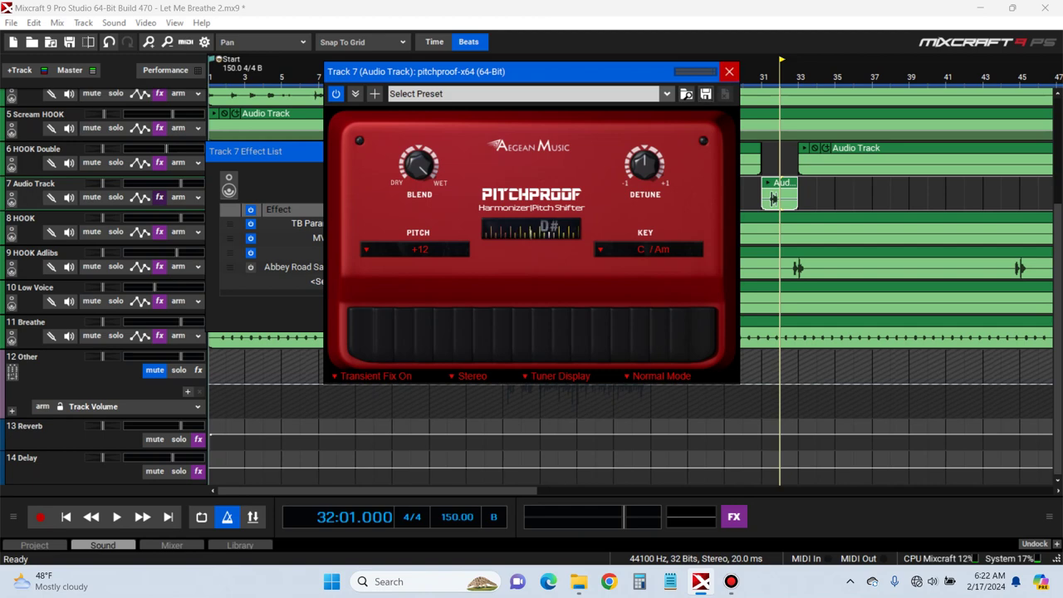
click(470, 375)
click(462, 391)
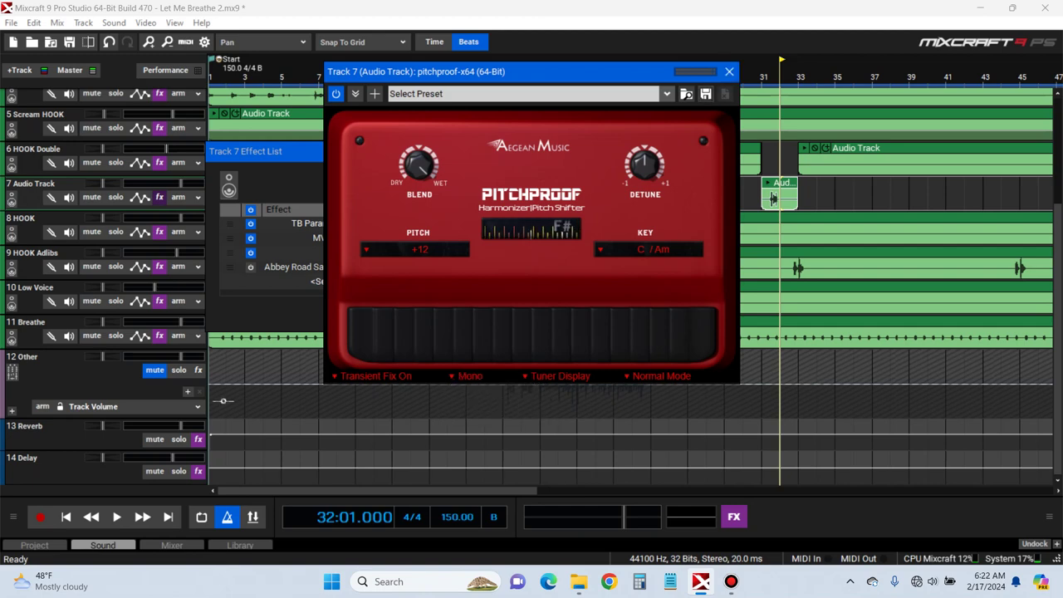
click(729, 71)
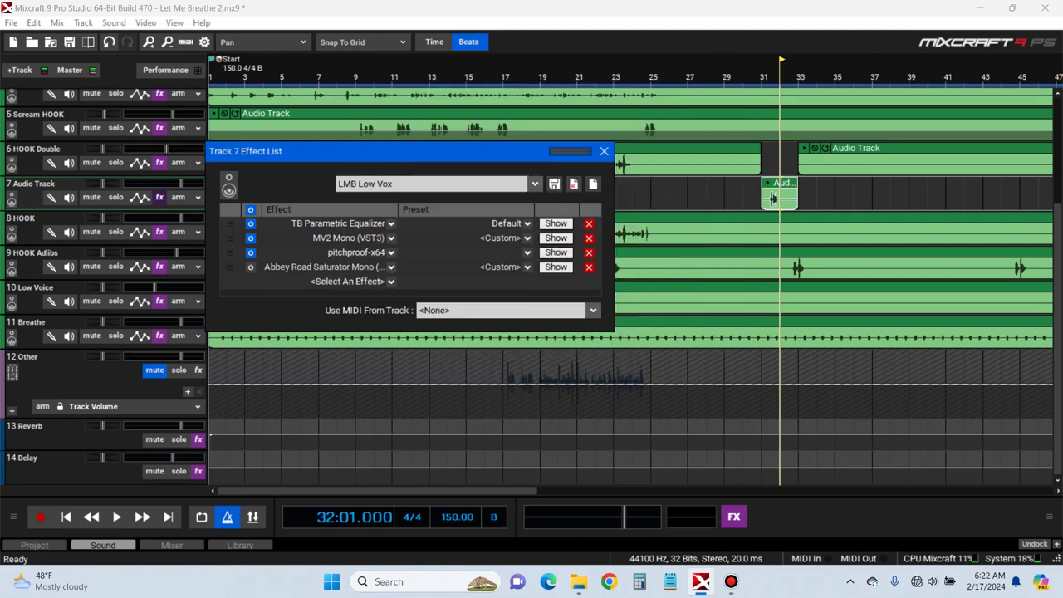
Remove the Abbey Road Saturator Mono effect from track 7 and audition its clip from bar 31 with the effect list closed
click(589, 267)
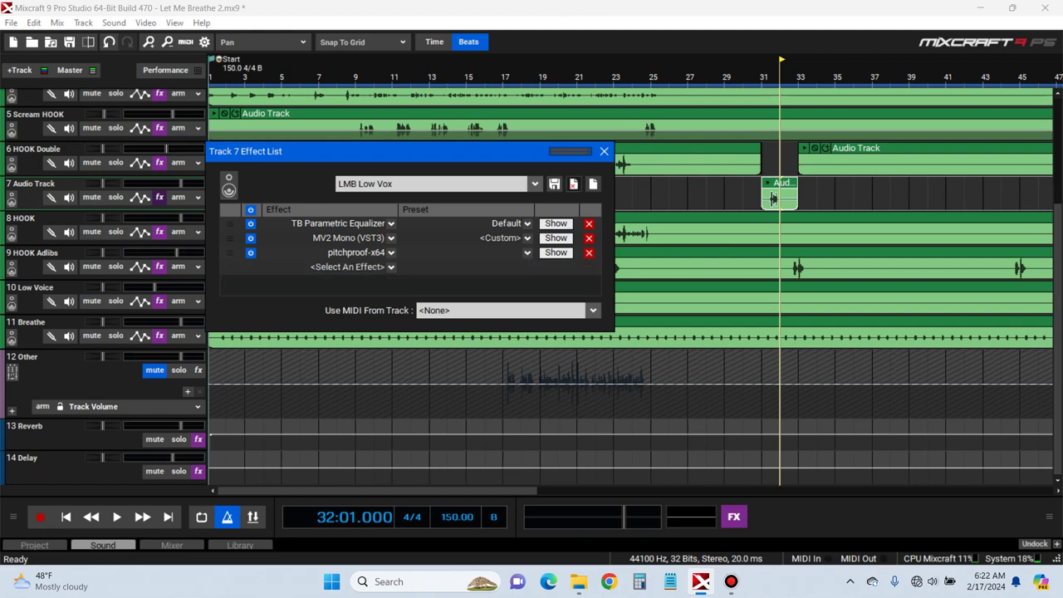
click(766, 200)
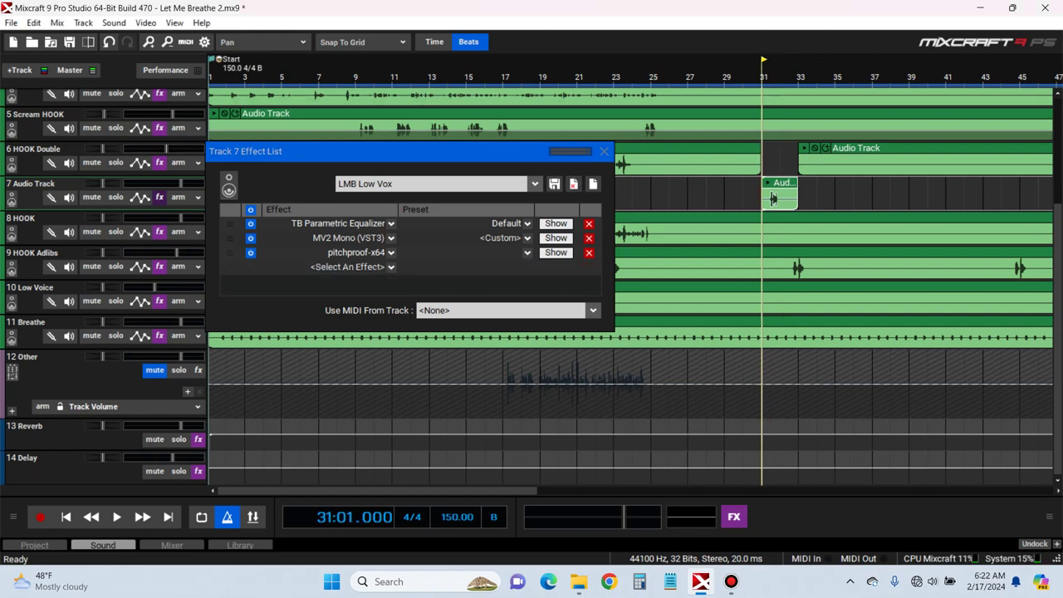
key(space)
click(605, 152)
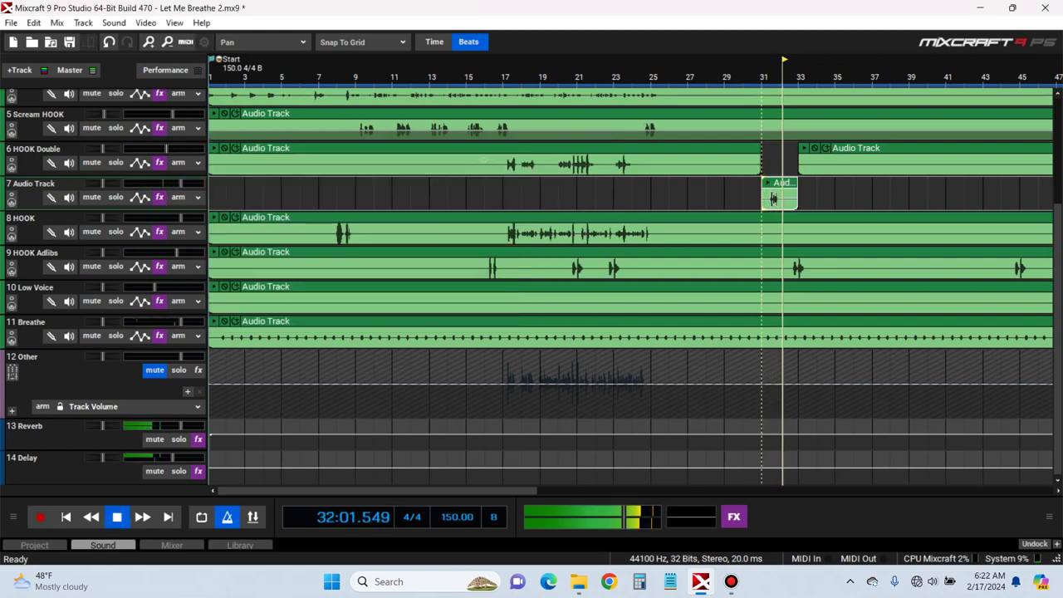
Save the project and play the track 7 clip again from bar 31 in the full mix
key(space)
key(ctrl+s)
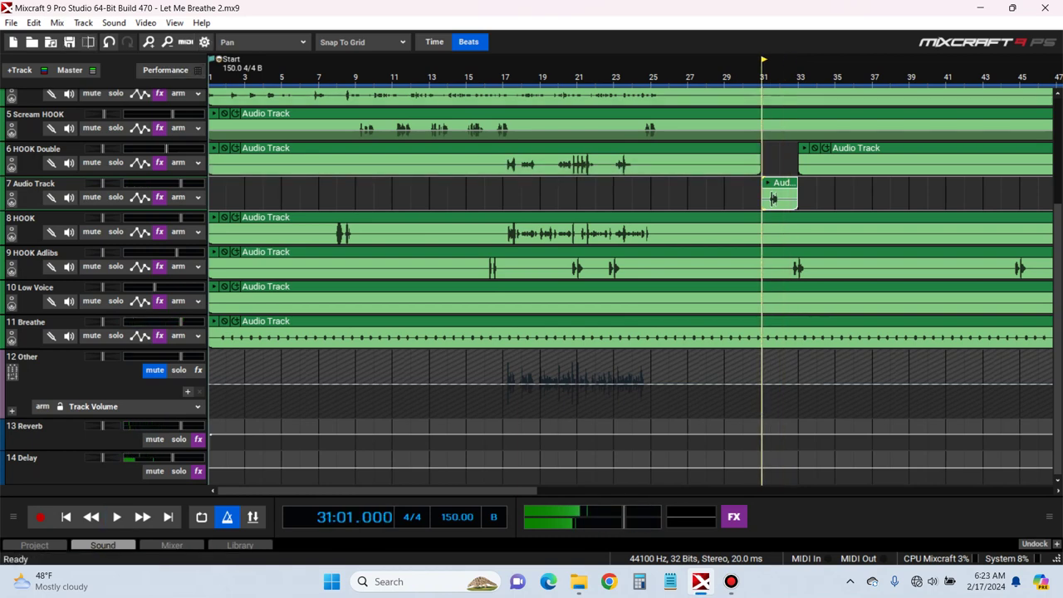
key(space)
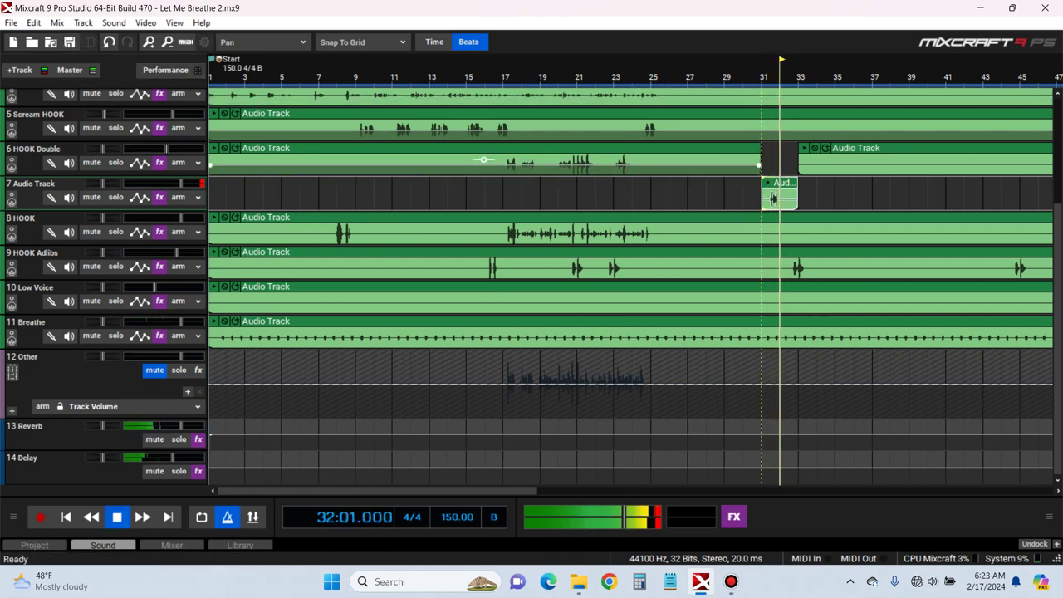
key(space)
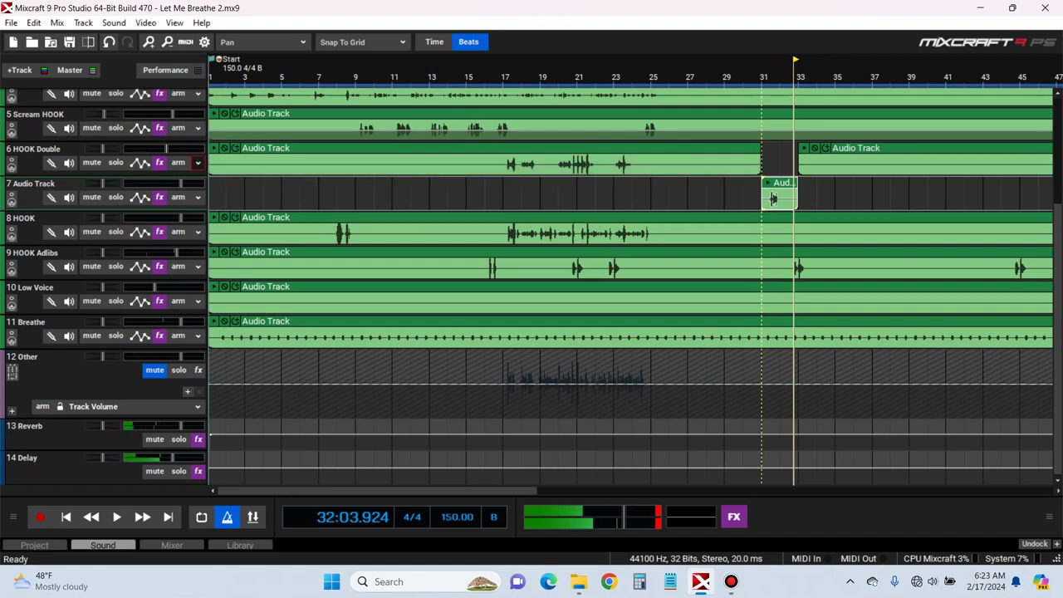
Add the DD DualFilter effect after pitchproof in track 7's effect chain
click(159, 197)
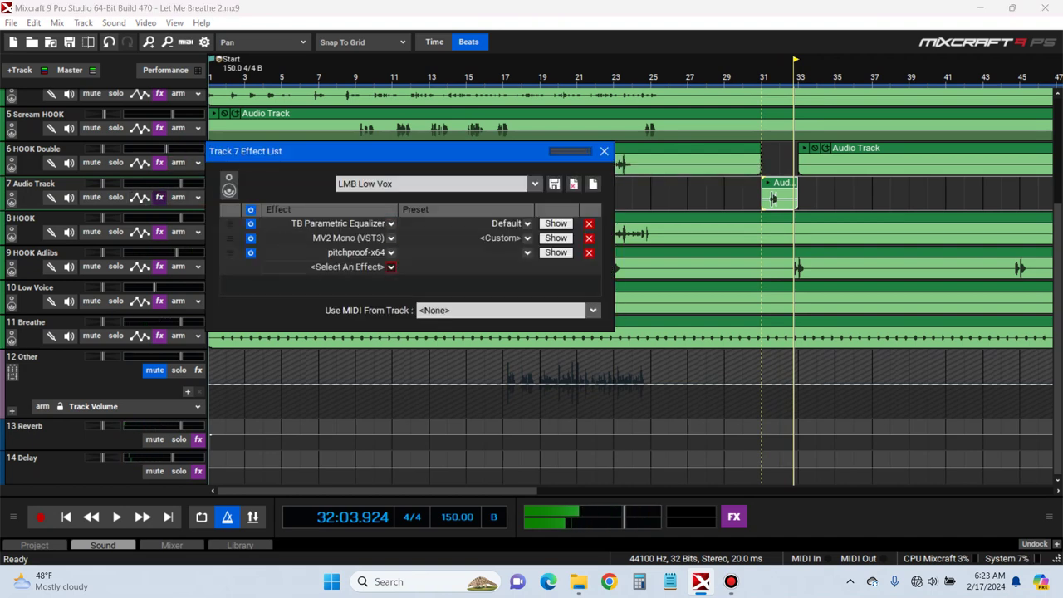
click(391, 266)
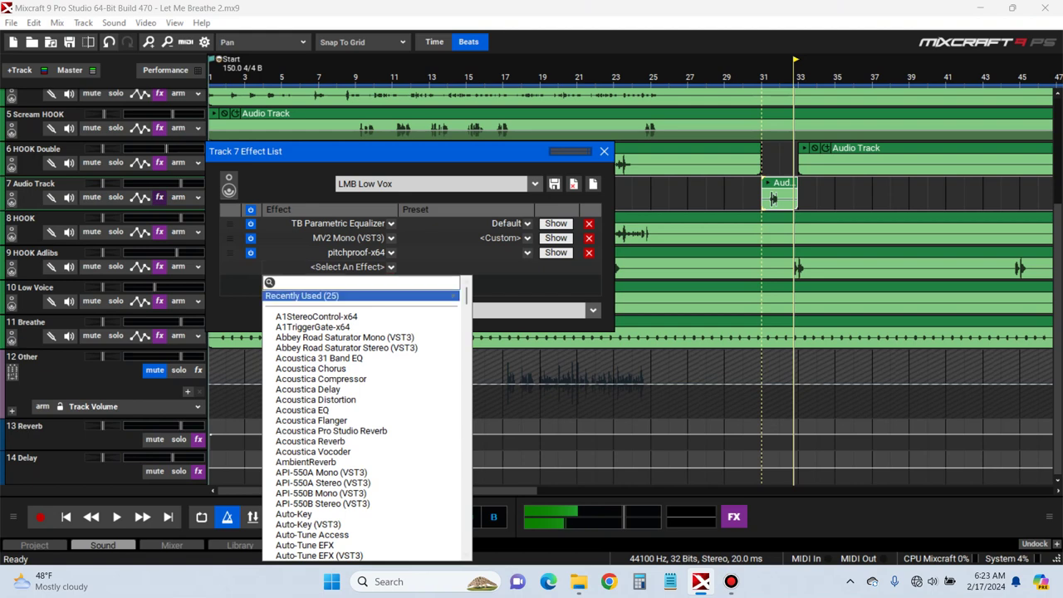
click(357, 283)
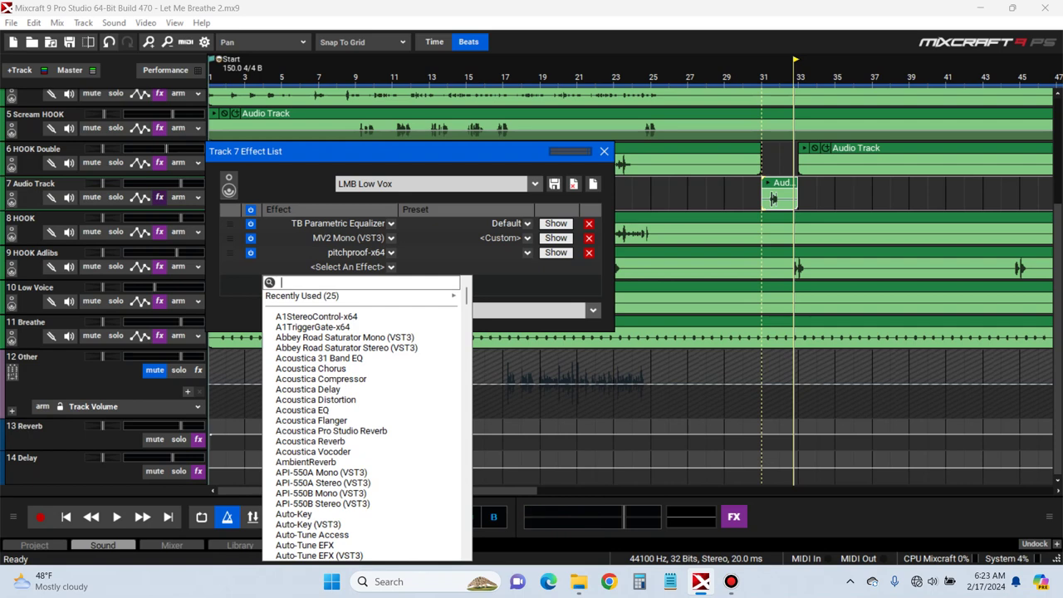
text(dua)
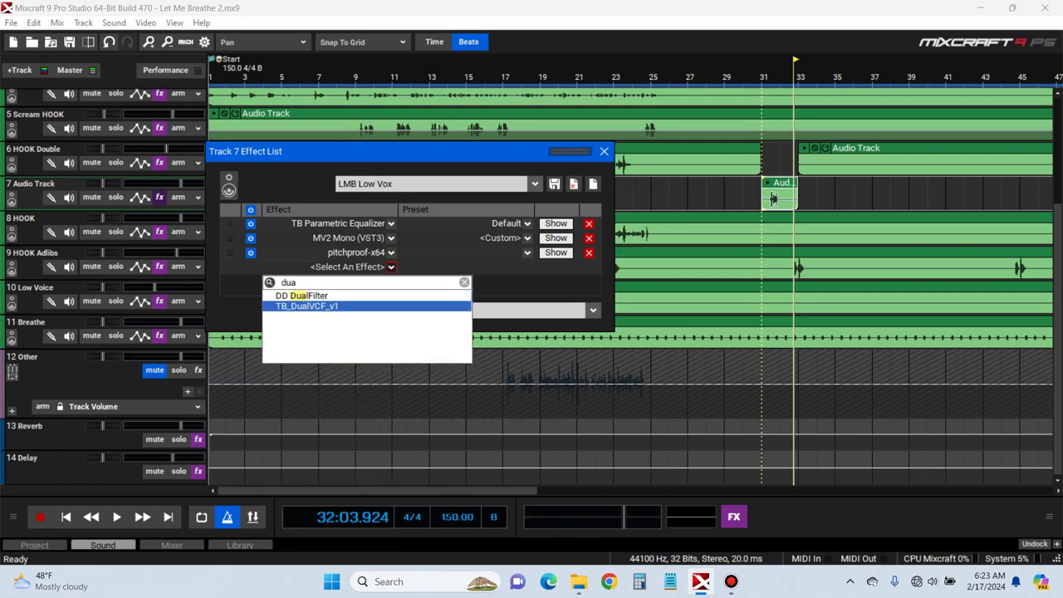
click(332, 296)
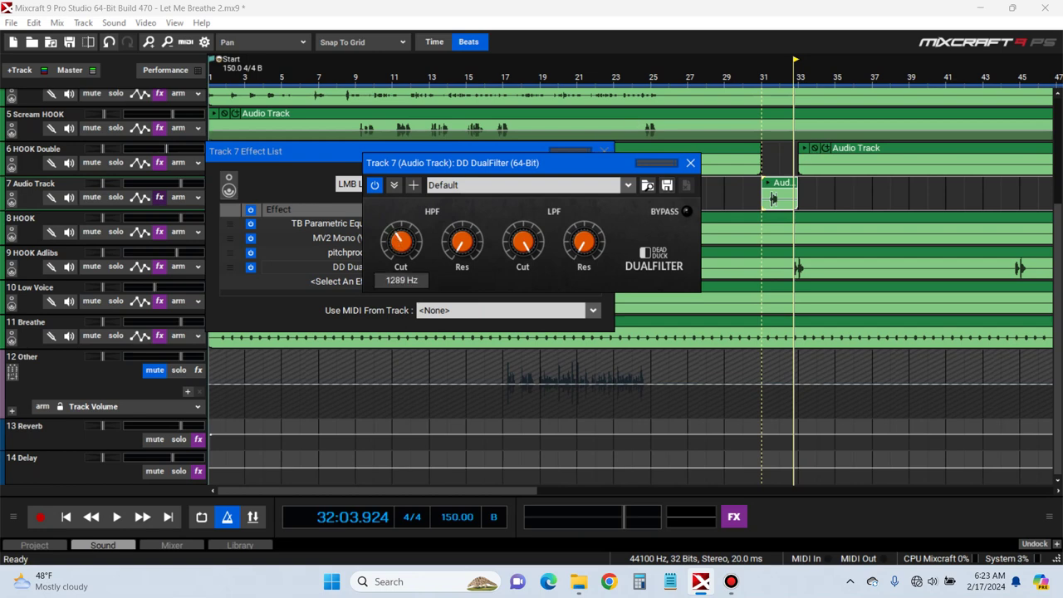
Narrow the DualFilter's HPF and LPF cutoffs and raise both resonances while auditioning the track 7 clip, and close the plug-in
key(space)
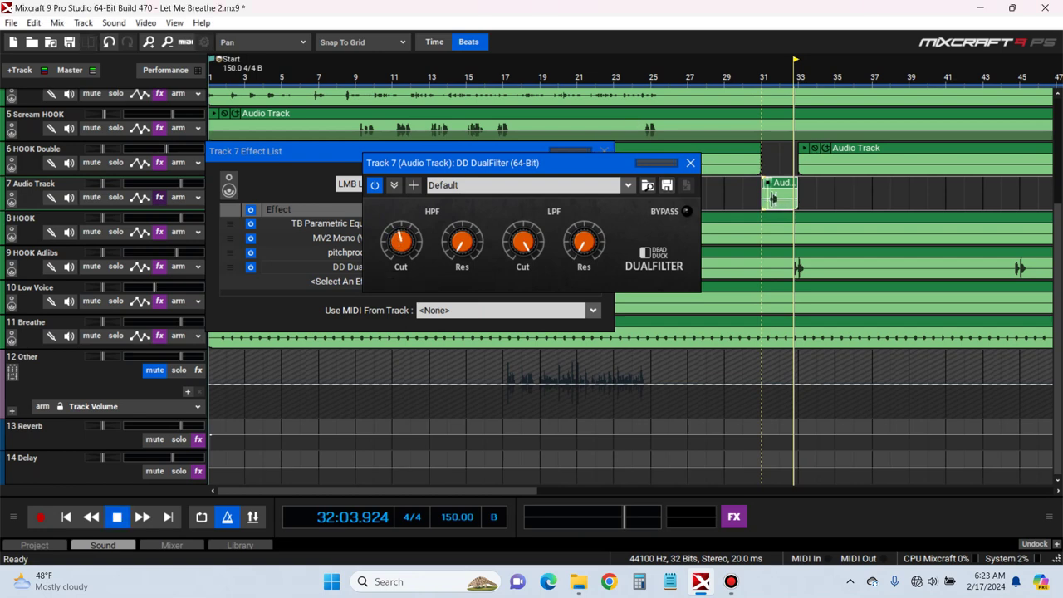
drag(401, 241, 402, 255)
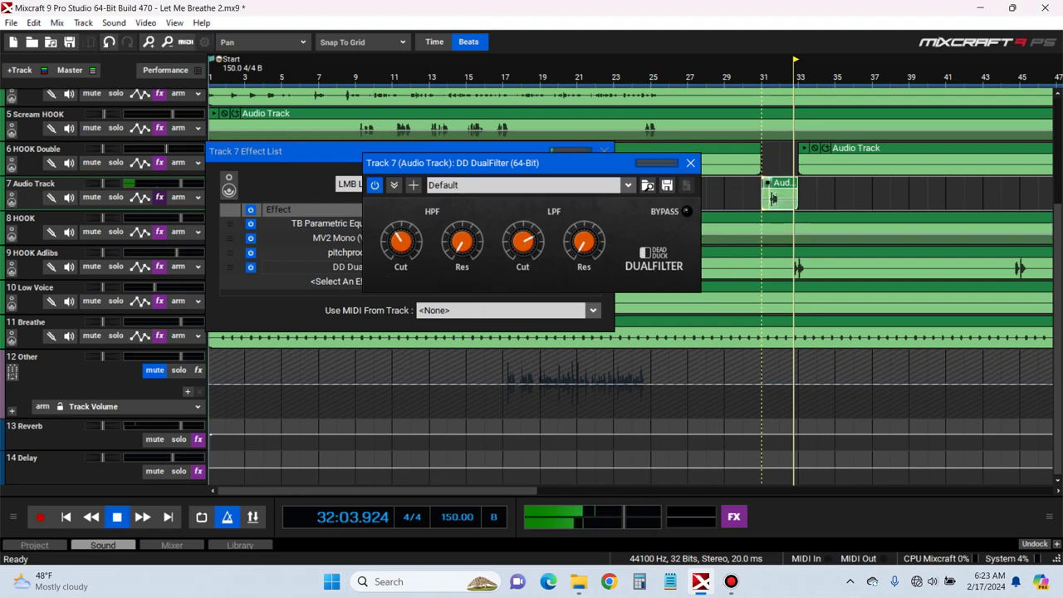
key(space)
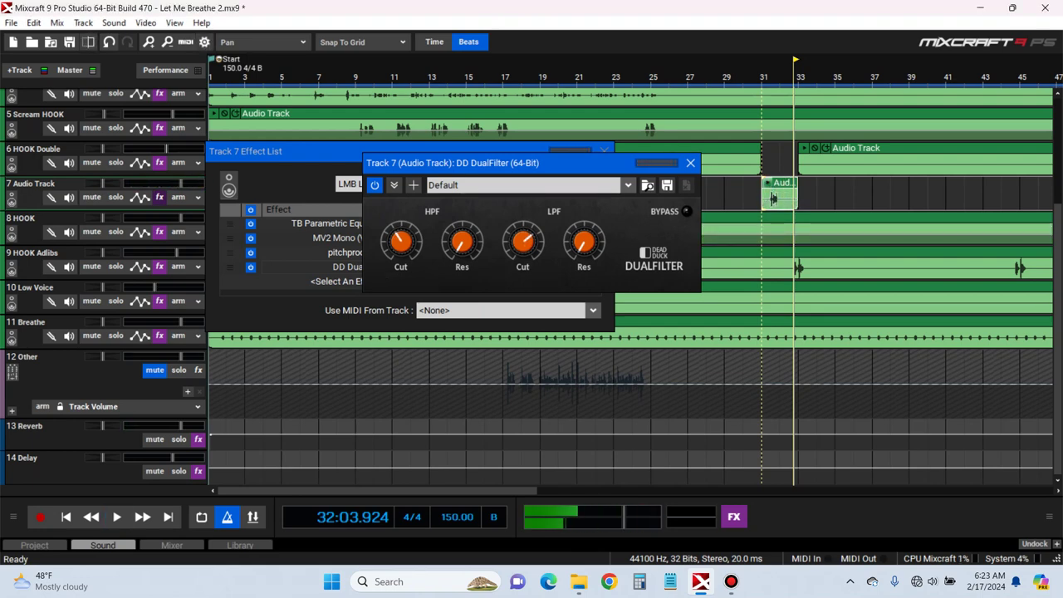
key(space)
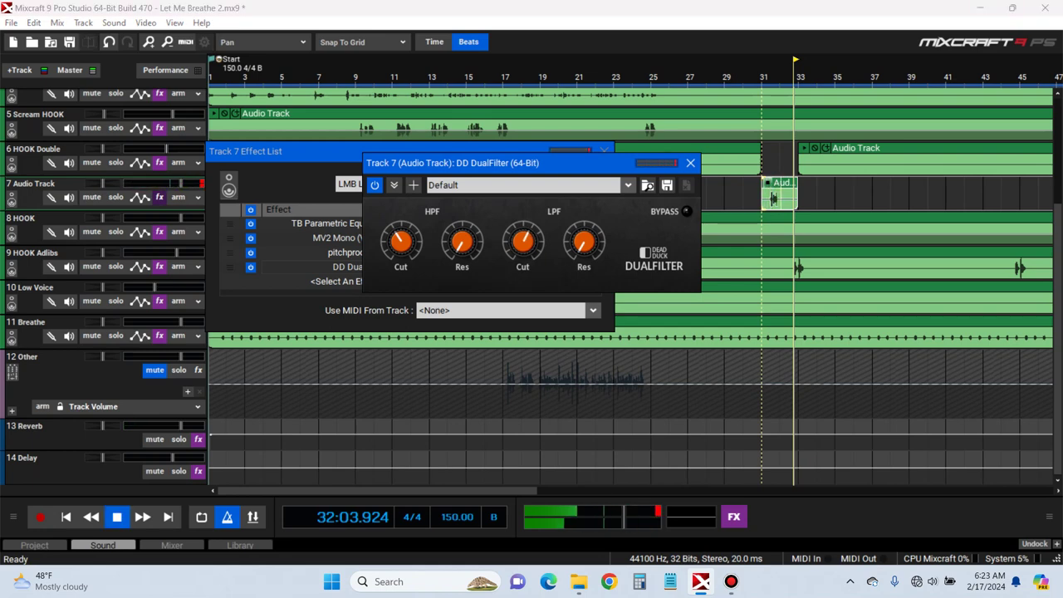
key(space)
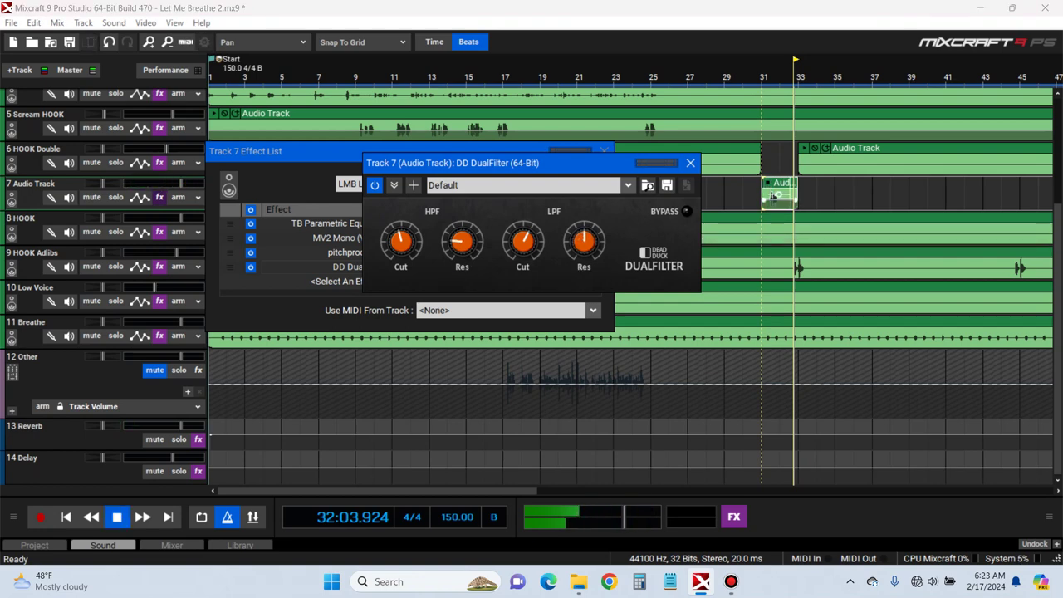
key(space)
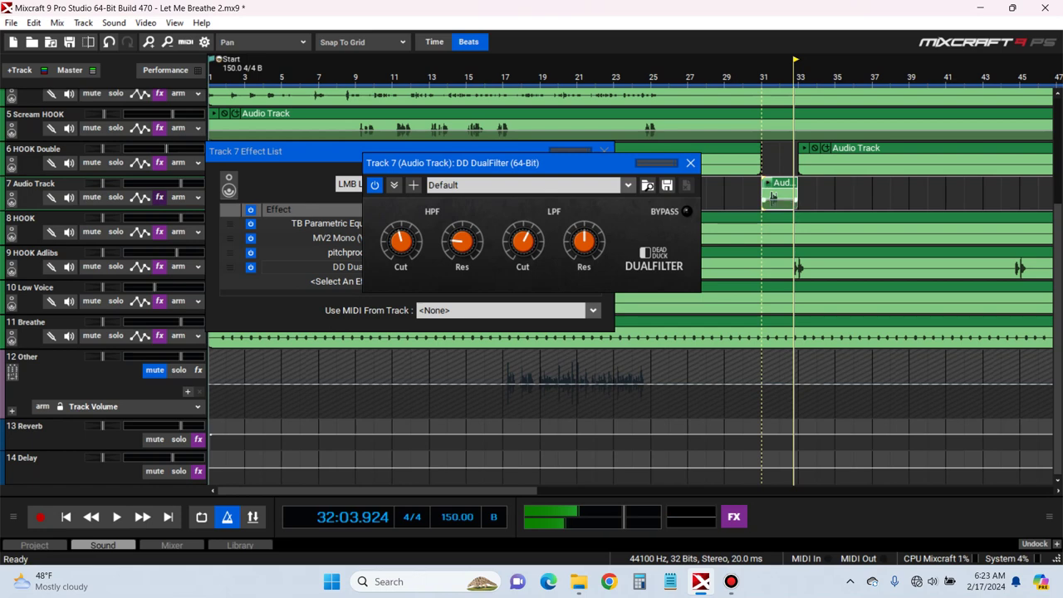
key(space)
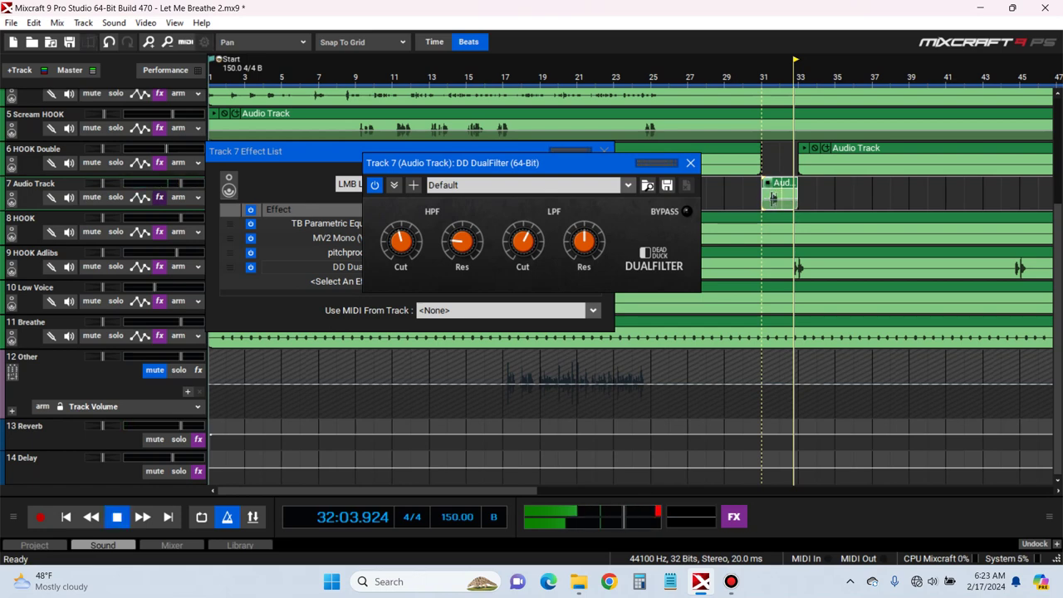
click(690, 163)
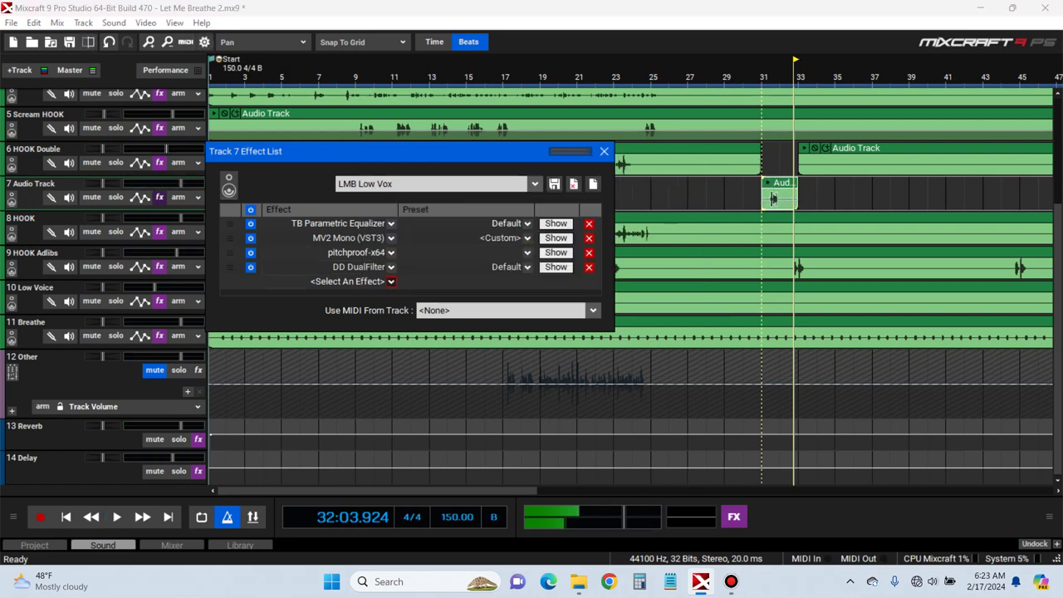
Try an Acoustica EQ with the Lo Fi preset on track 7, raising the 125, 250, 4K and 8K bands
click(391, 280)
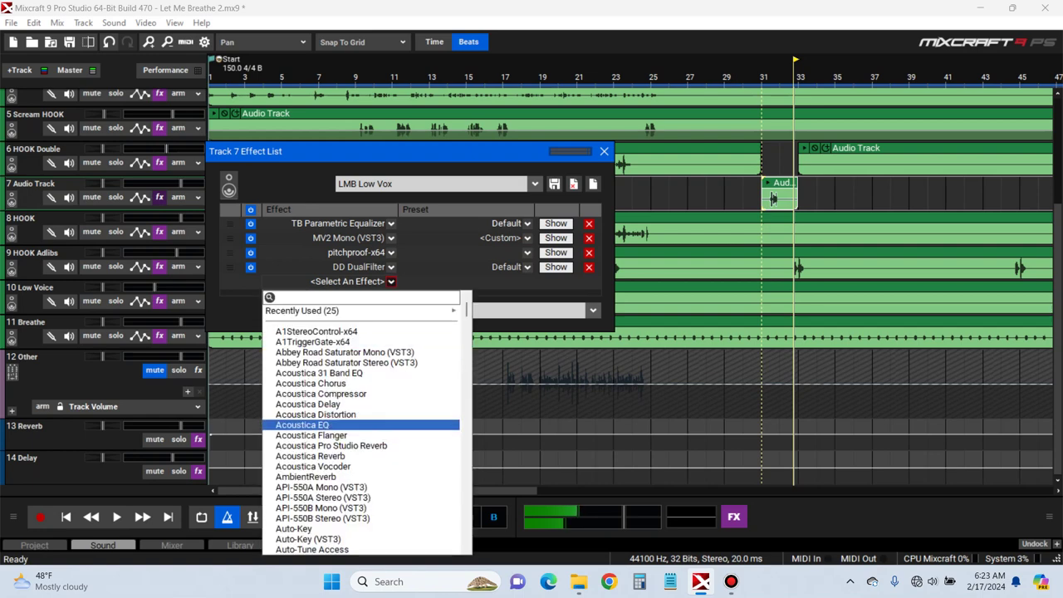
click(332, 428)
click(635, 119)
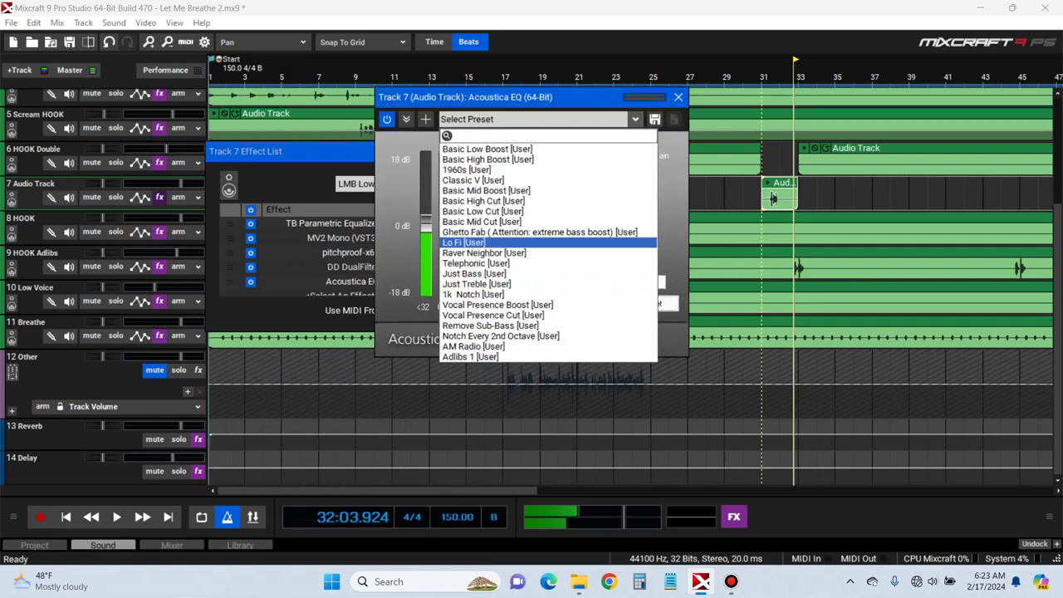
click(548, 242)
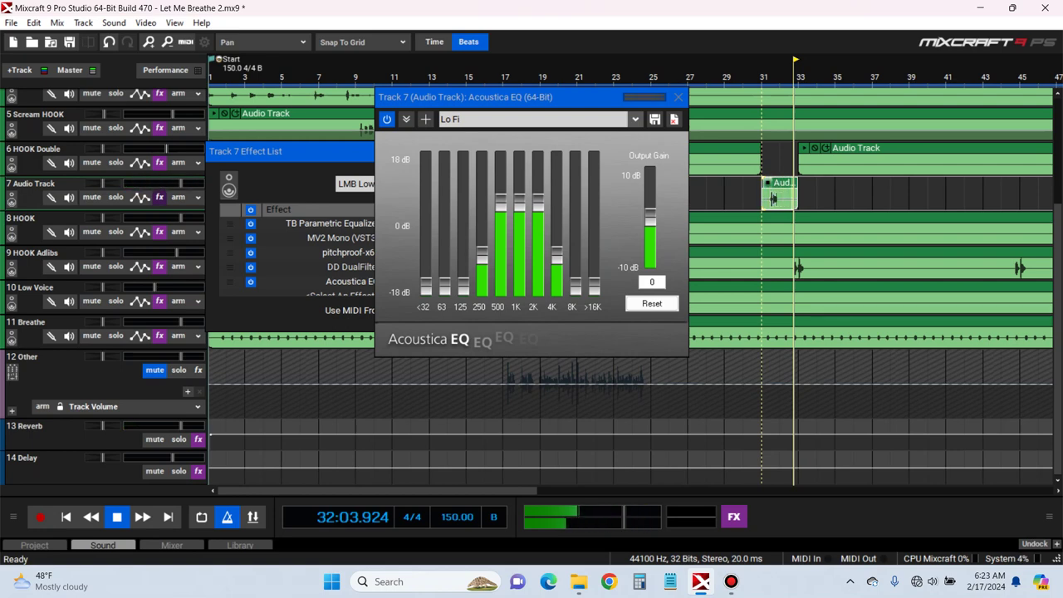
drag(463, 288, 463, 259)
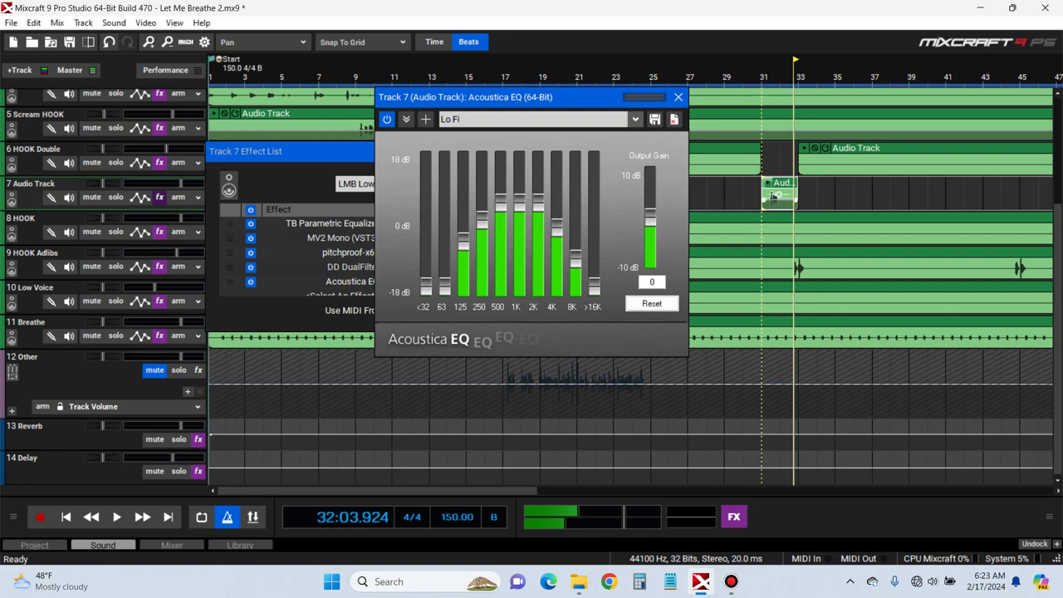
Audition the equalized phrase alone and from bar 29, and remove Acoustica EQ from track 7's chain
key(space)
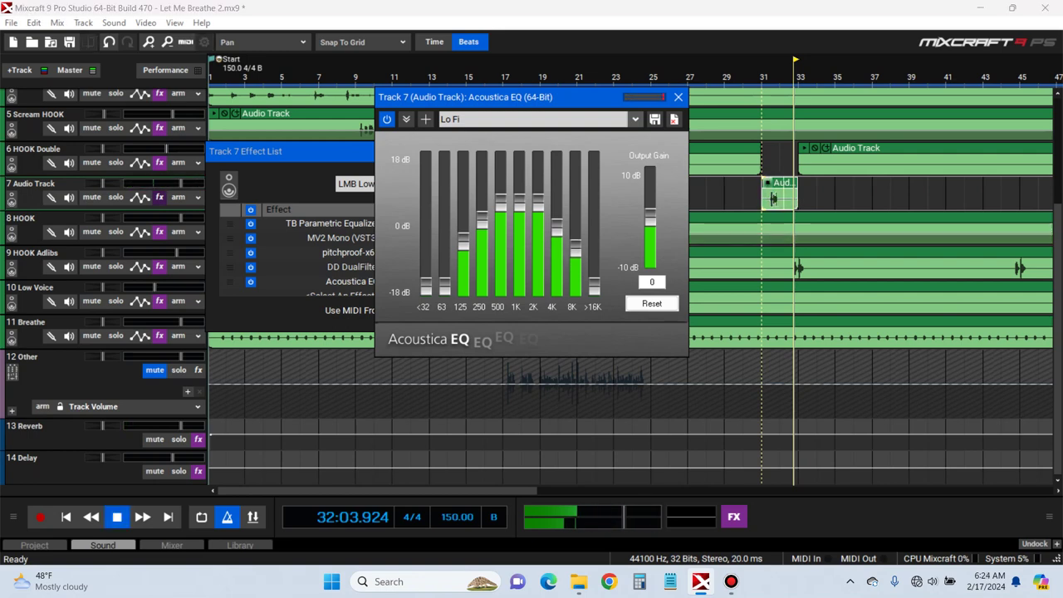
key(space)
click(724, 194)
key(space)
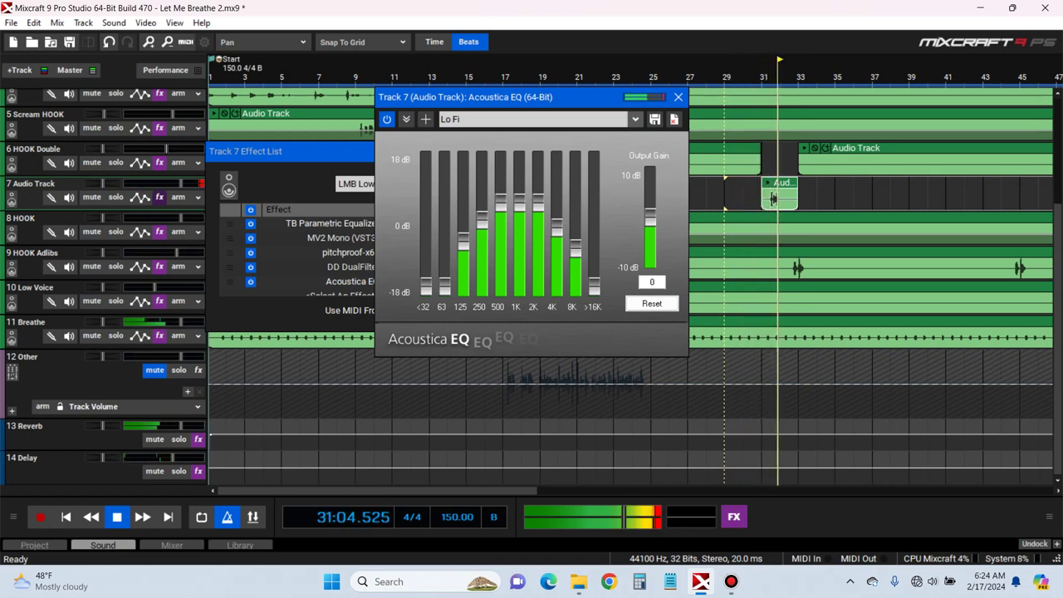
key(space)
click(678, 98)
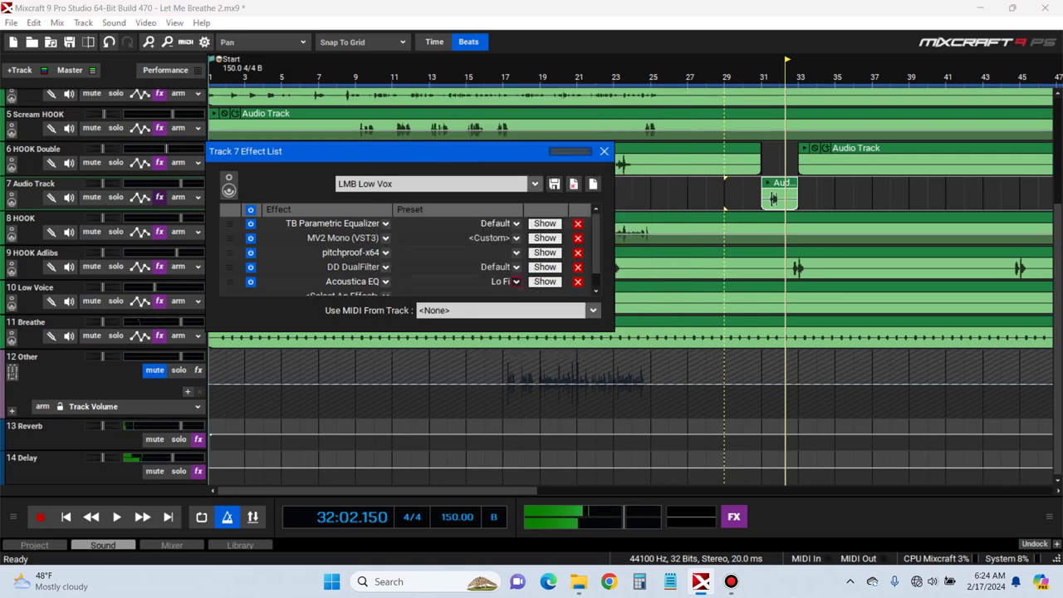
click(578, 282)
Lower the DualFilter's HPF cutoff and raise its LPF cutoff, auditioning the phrase around bar 31, and close the plug-in
click(744, 78)
key(space)
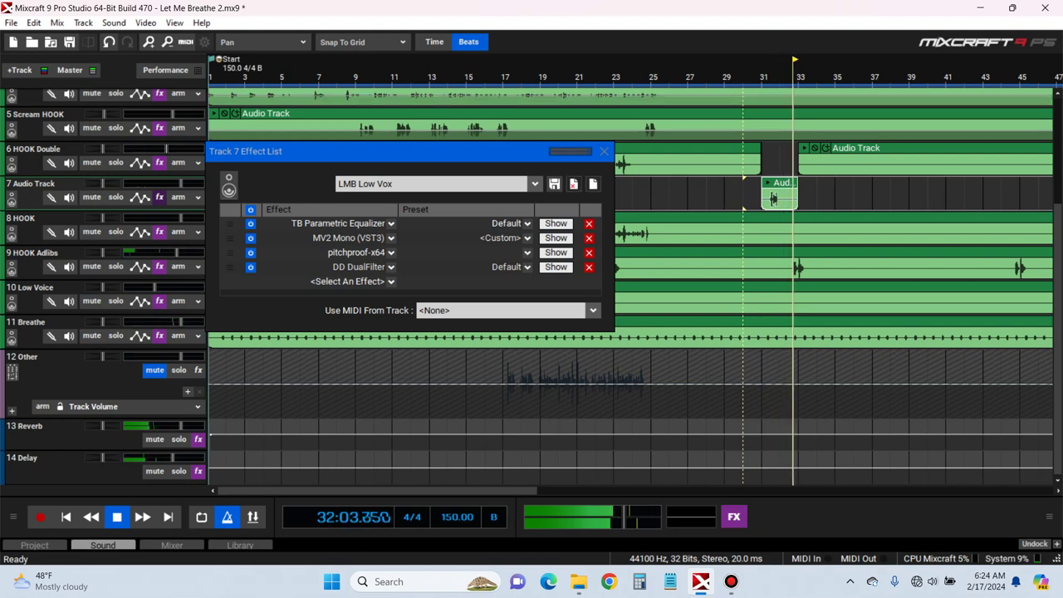
key(space)
click(555, 267)
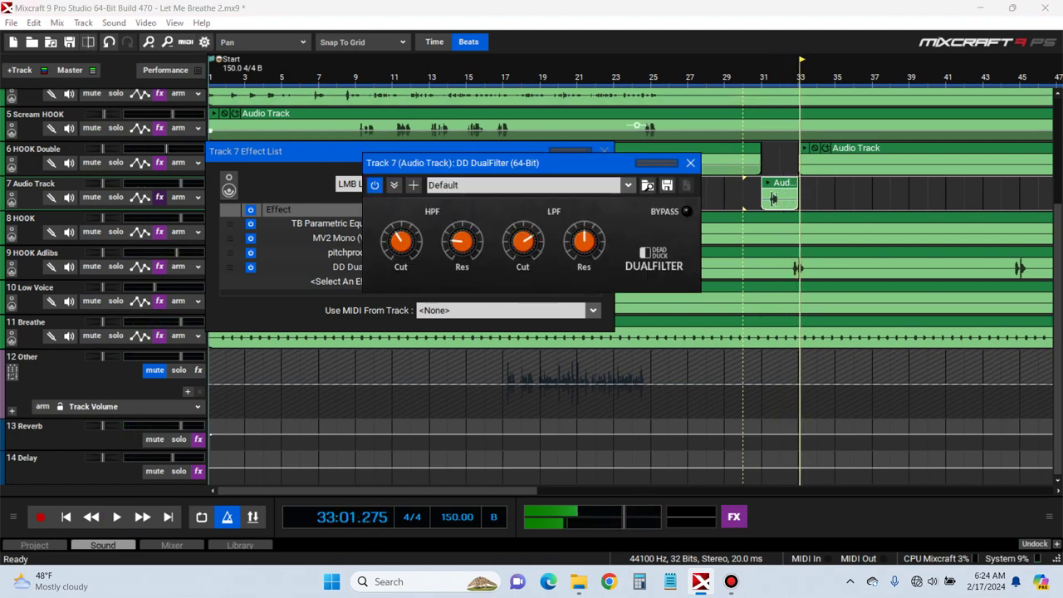
key(space)
click(762, 77)
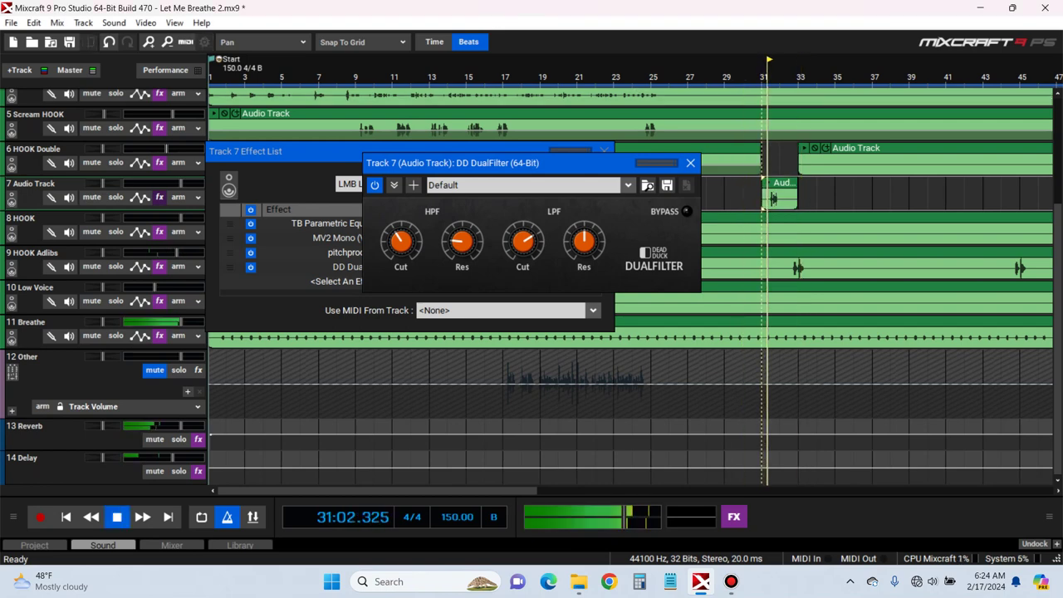
key(space)
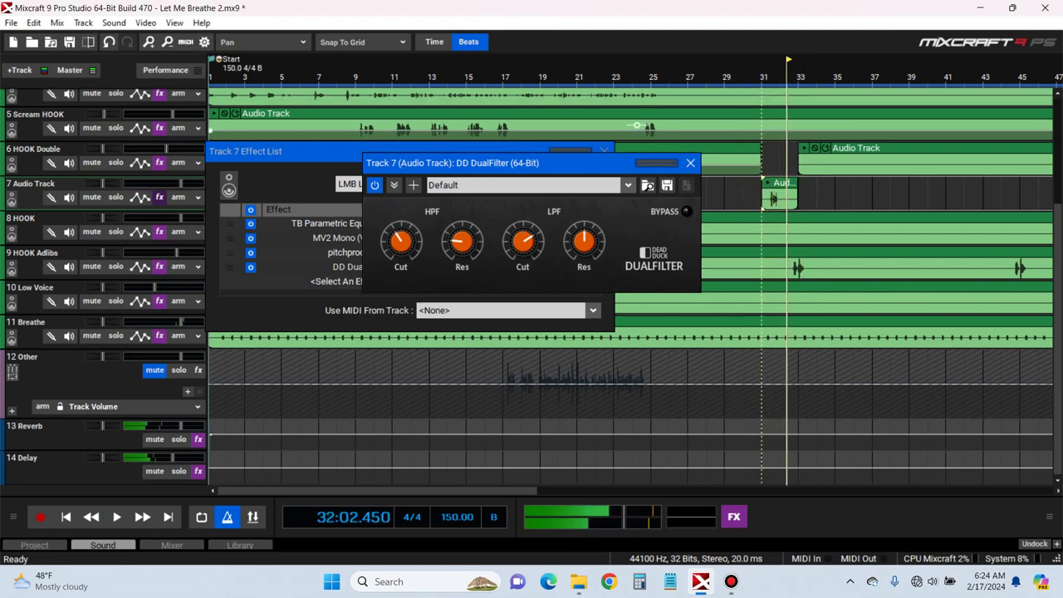
click(690, 163)
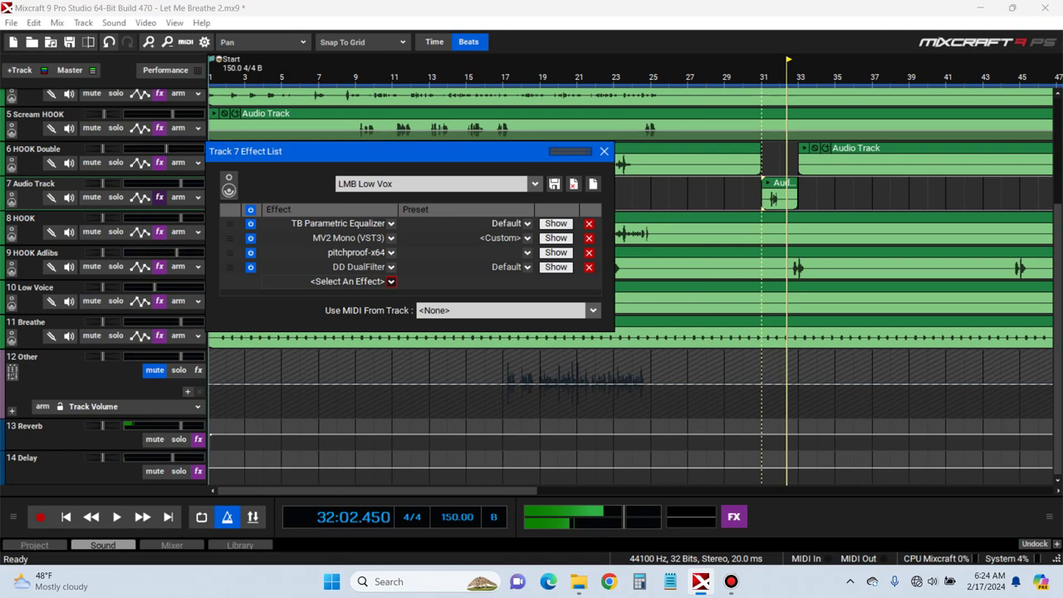
Add the CLA-2A Mono (VST3) compressor after DD DualFilter in track 7's effect chain
click(390, 281)
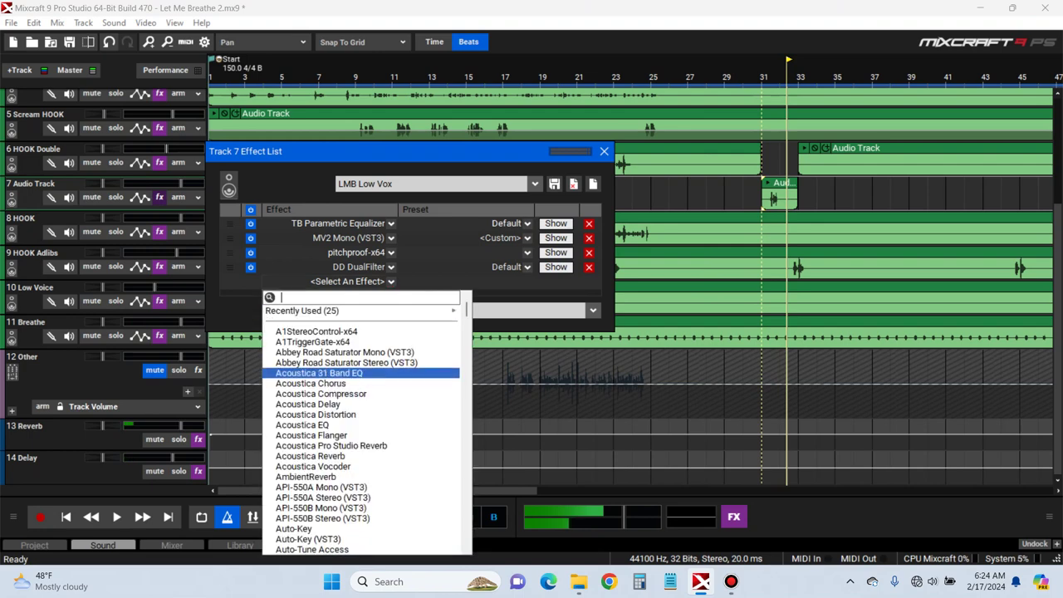
key(Down)
key(Down)
key(Down)
key(Down)
key(Down)
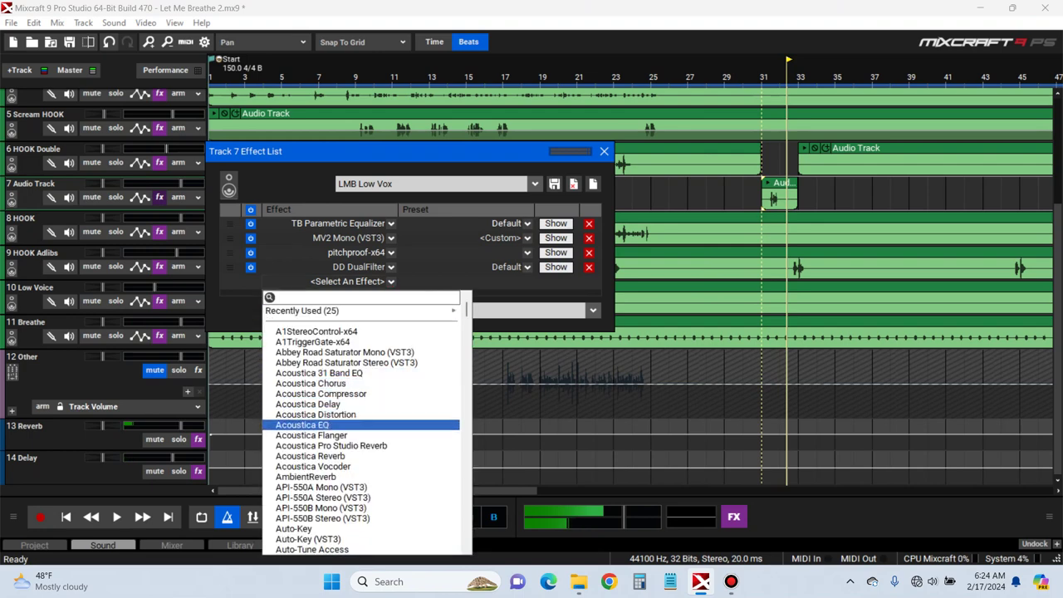
key(Down)
key(Down)
key(Down)
key(Down)
key(Down)
key(Down)
key(Down)
key(Down)
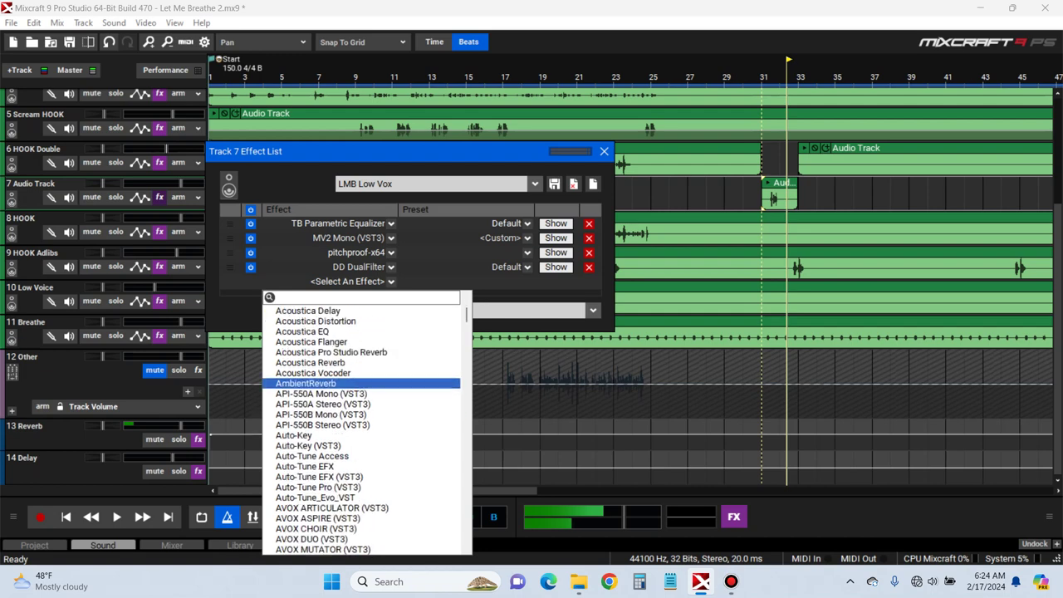
text(CL)
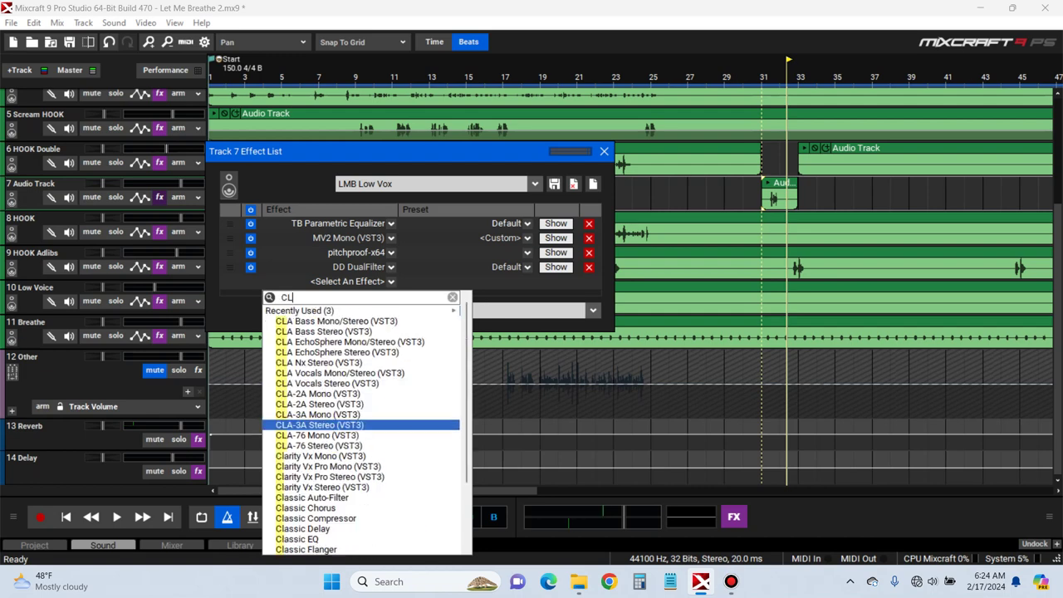
key(Up)
key(Up)
key(Up)
key(Up)
key(Up)
key(Down)
key(Down)
key(Down)
key(Down)
key(Down)
key(Down)
key(Down)
key(Down)
key(Down)
key(Up)
key(Up)
key(Up)
key(Up)
key(Up)
key(Up)
key(Up)
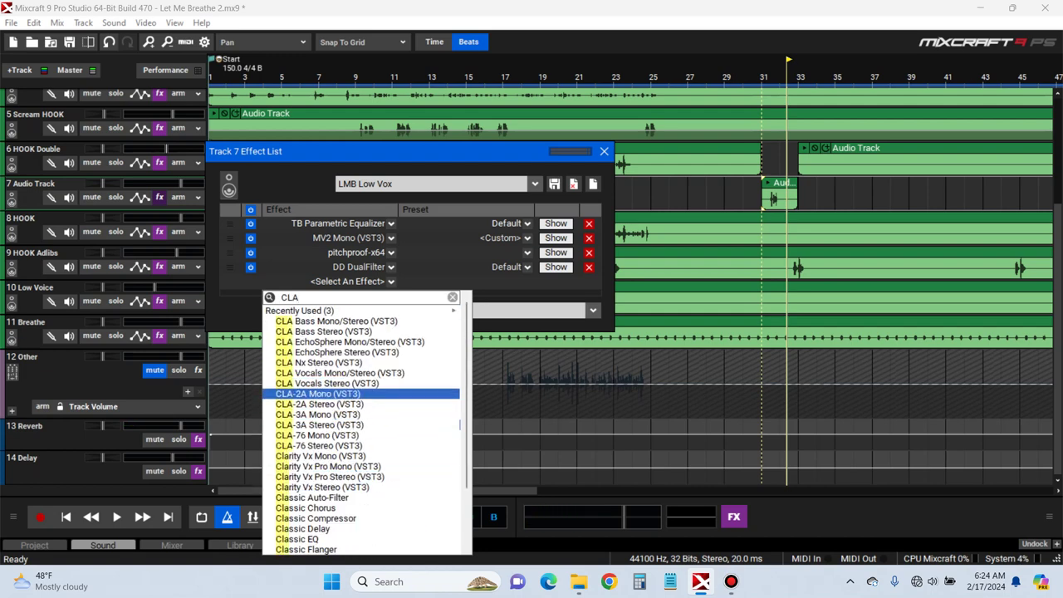
key(Down)
key(Up)
key(Return)
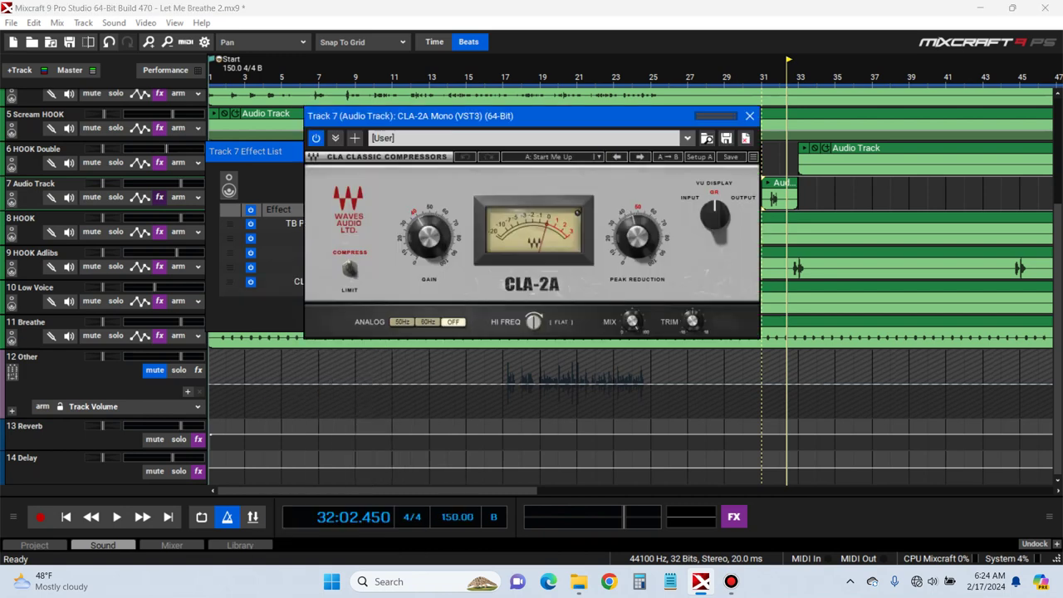
Raise the CLA-2A's gain to about 46 and adjust its peak reduction while auditioning the track 7 phrase, and close the plug-in
key(space)
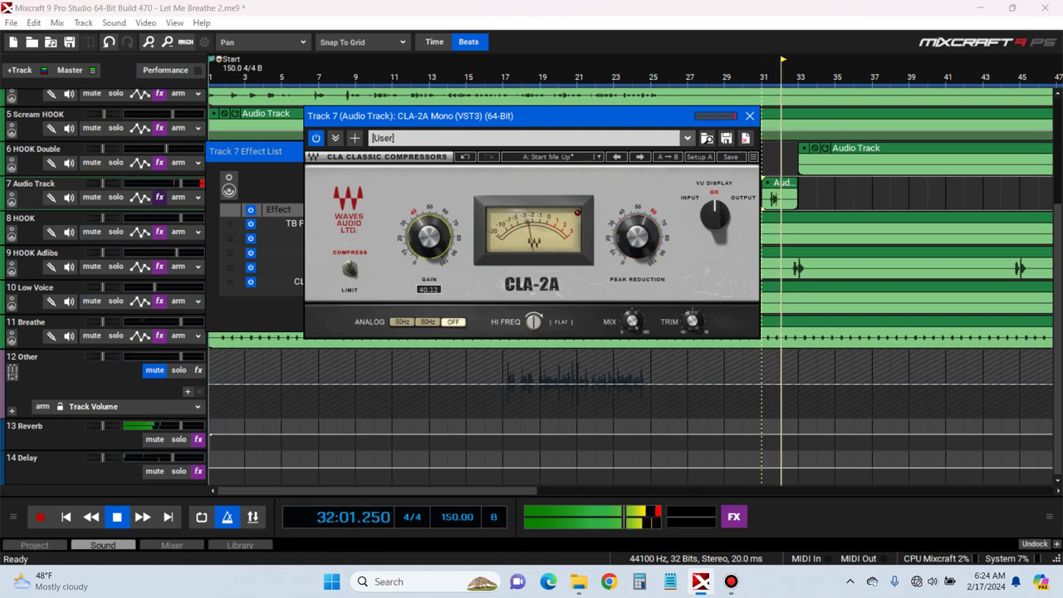
key(space)
key(space)
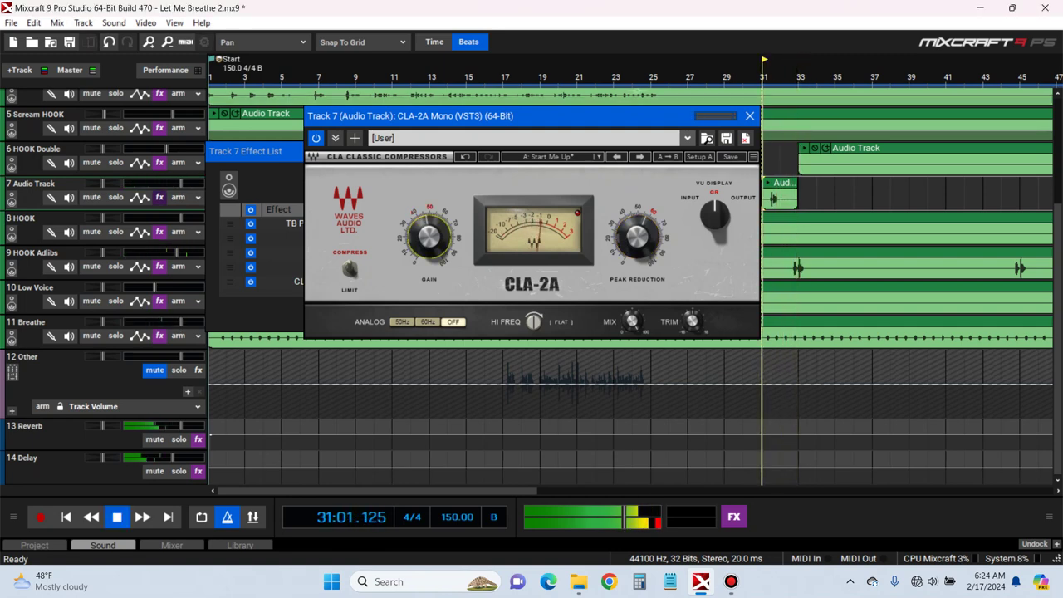
click(637, 237)
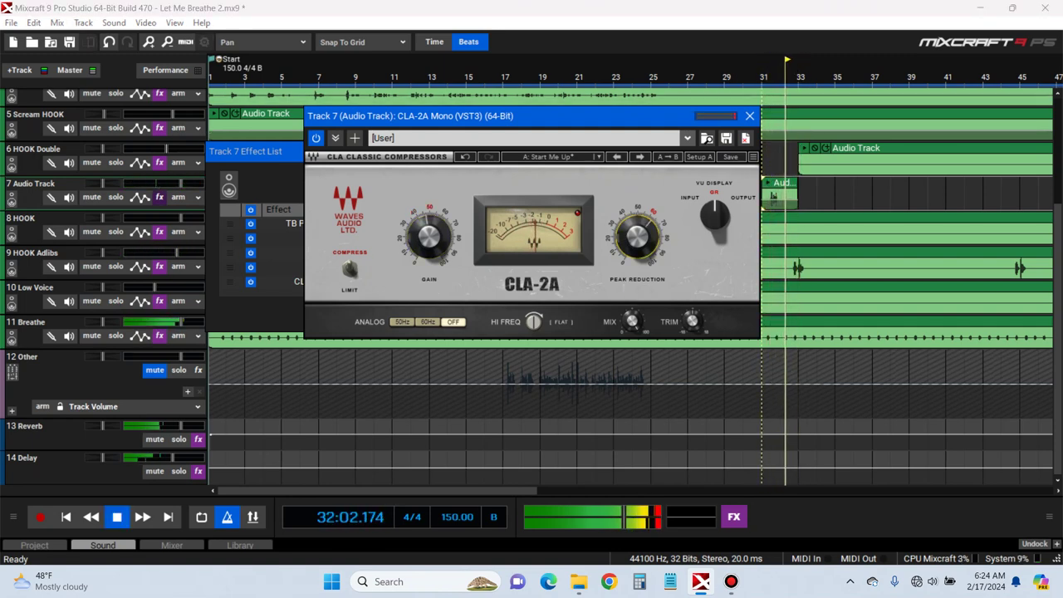
mouse_move(428, 237)
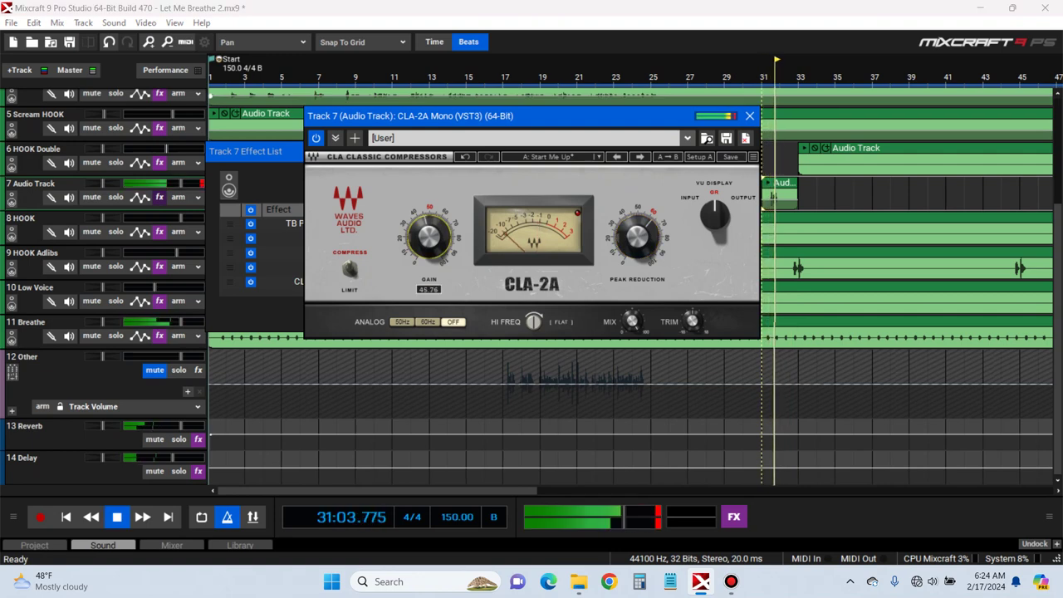
click(743, 77)
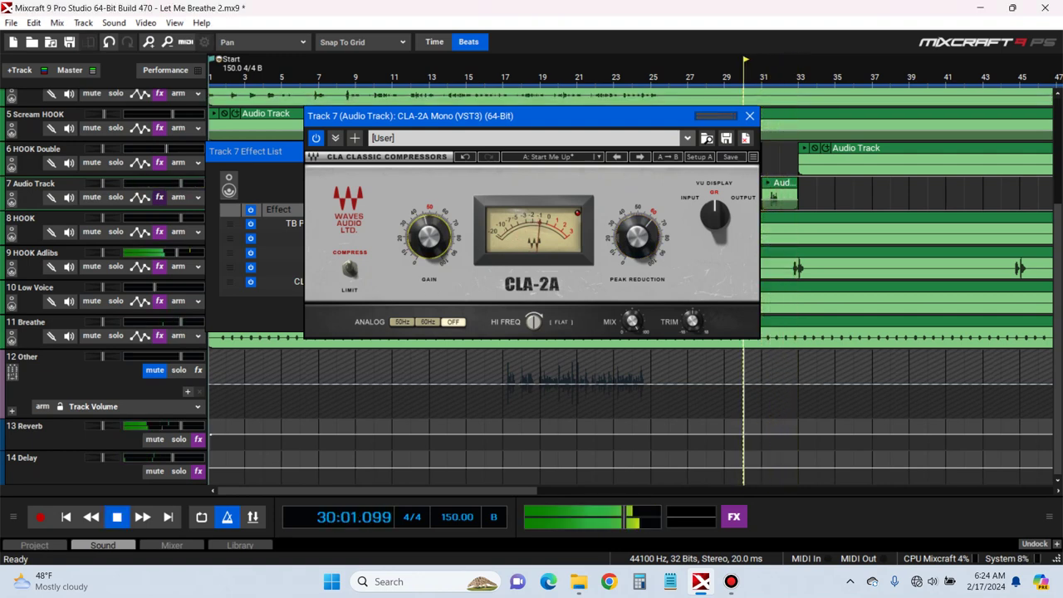
click(750, 116)
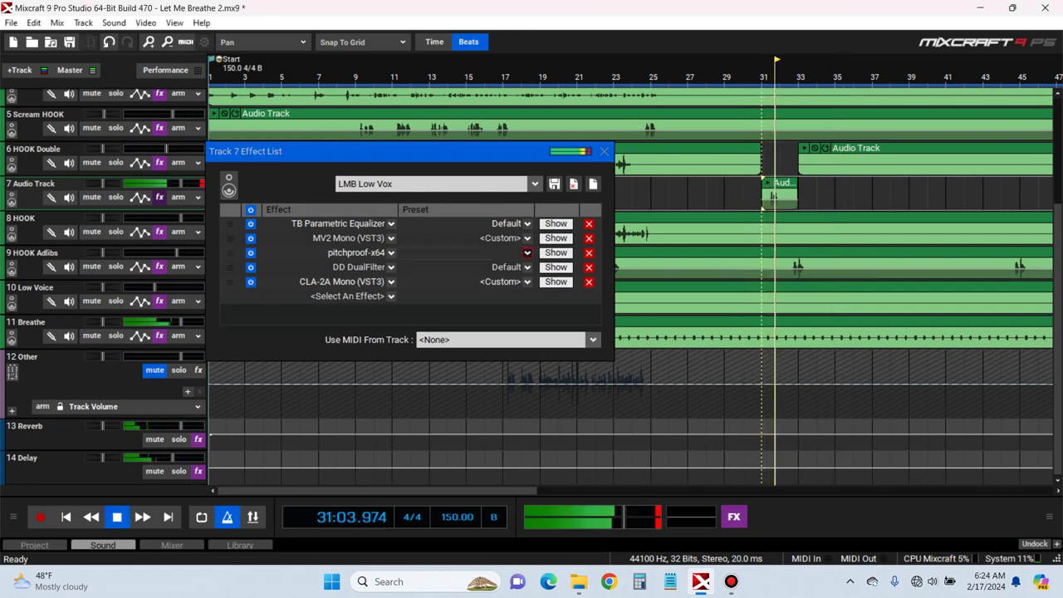
key(space)
Add Limiter6 with its Default preset at the end of track 7's effect chain, and audition the phrase around bar 31
click(391, 297)
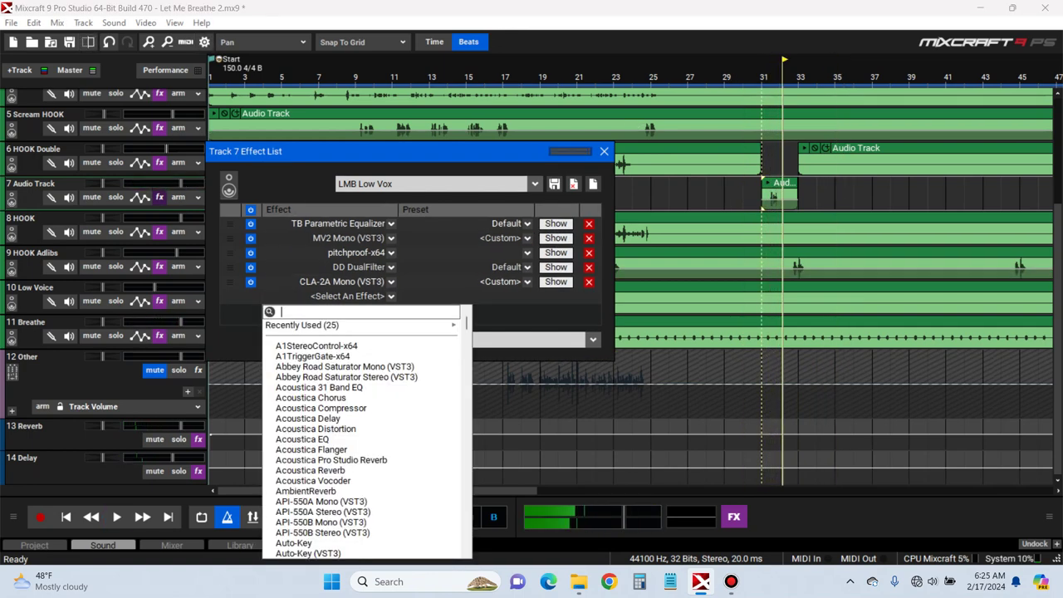
mouse_move(380, 325)
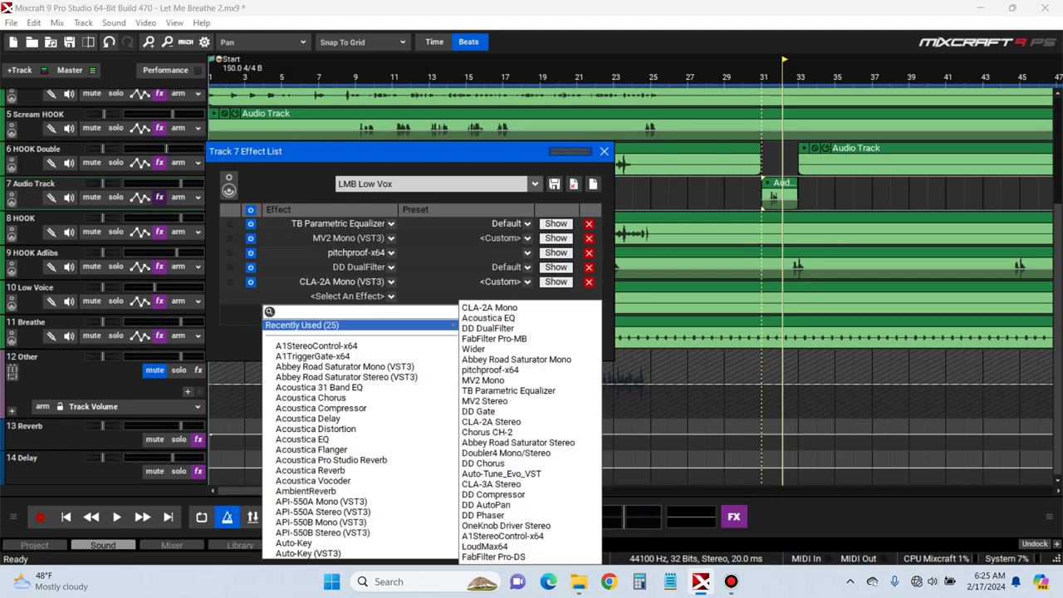
text(LI)
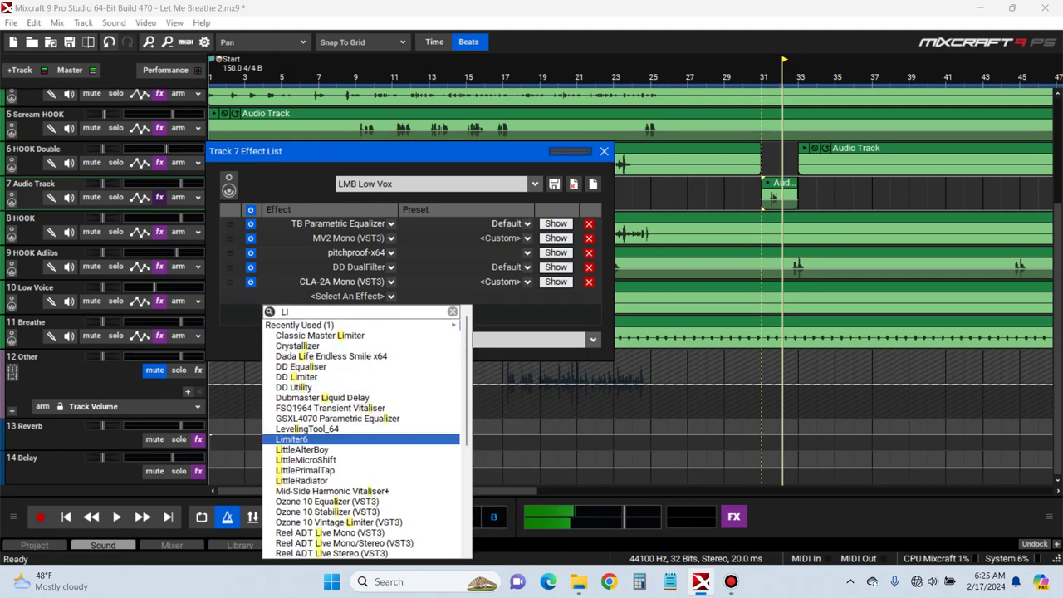
key(Return)
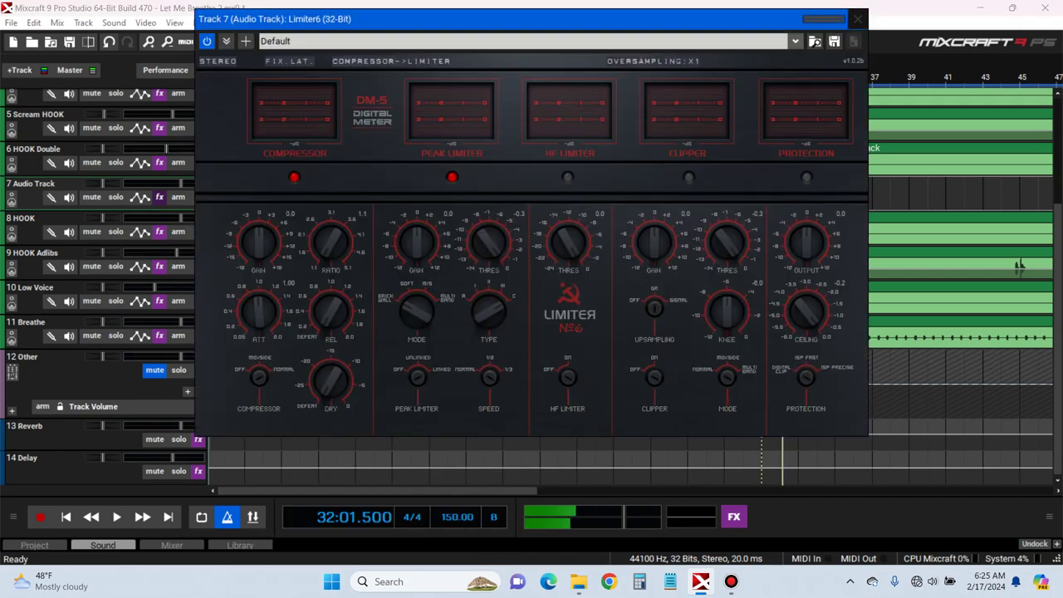
key(Escape)
key(space)
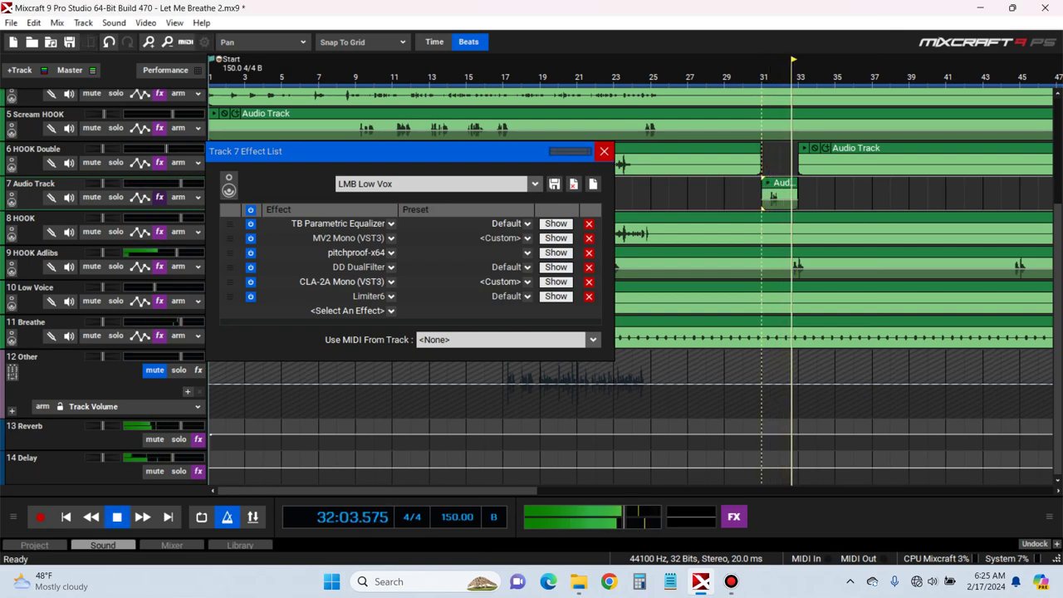
key(space)
Show track 7's automation lane set to the (13) Reverb send, and audition the phrase from bar 30
click(141, 197)
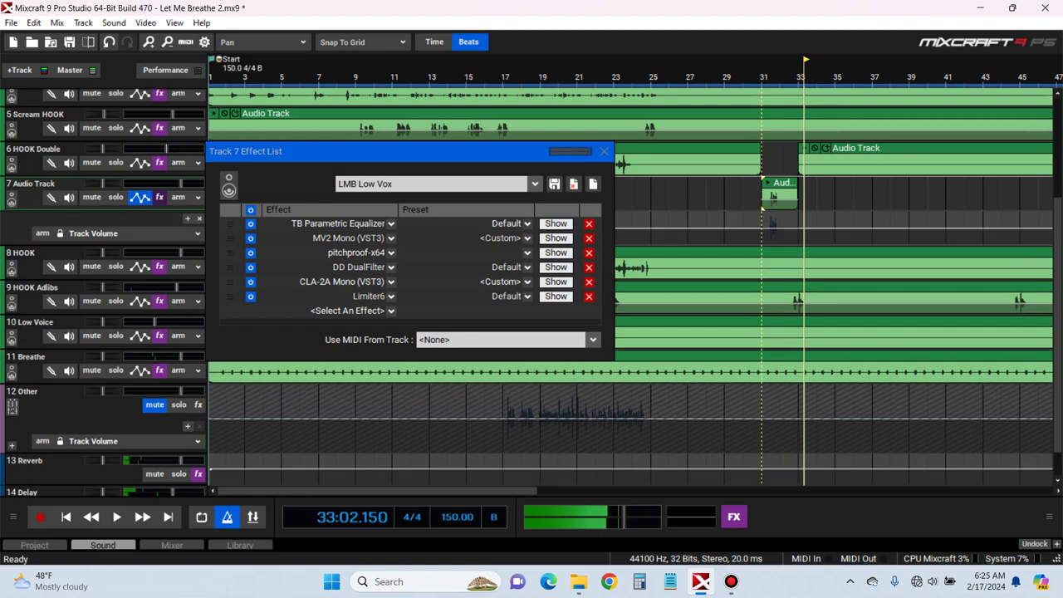
click(119, 233)
click(116, 298)
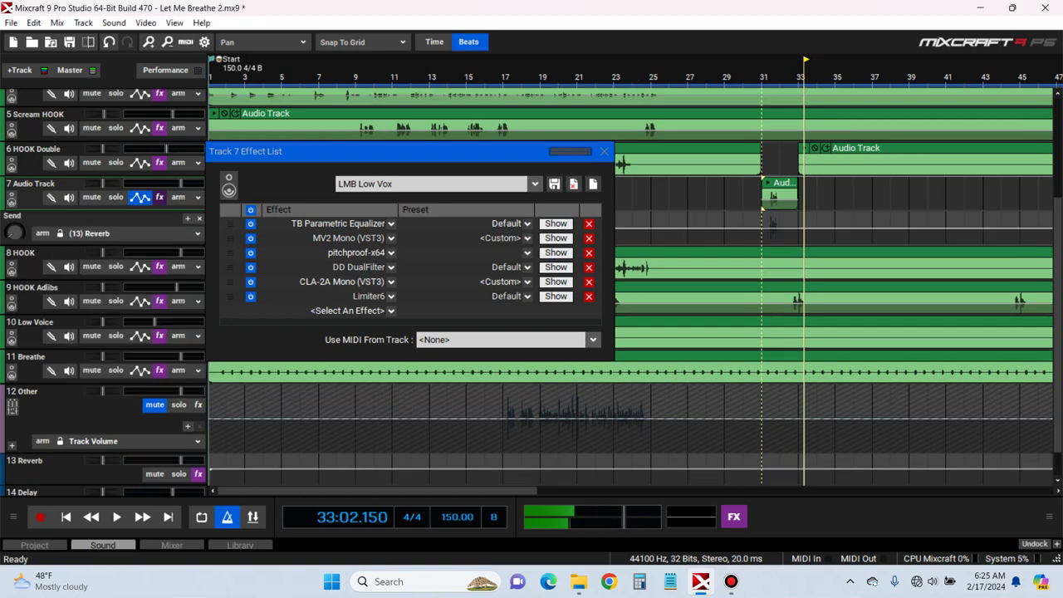
click(744, 195)
key(space)
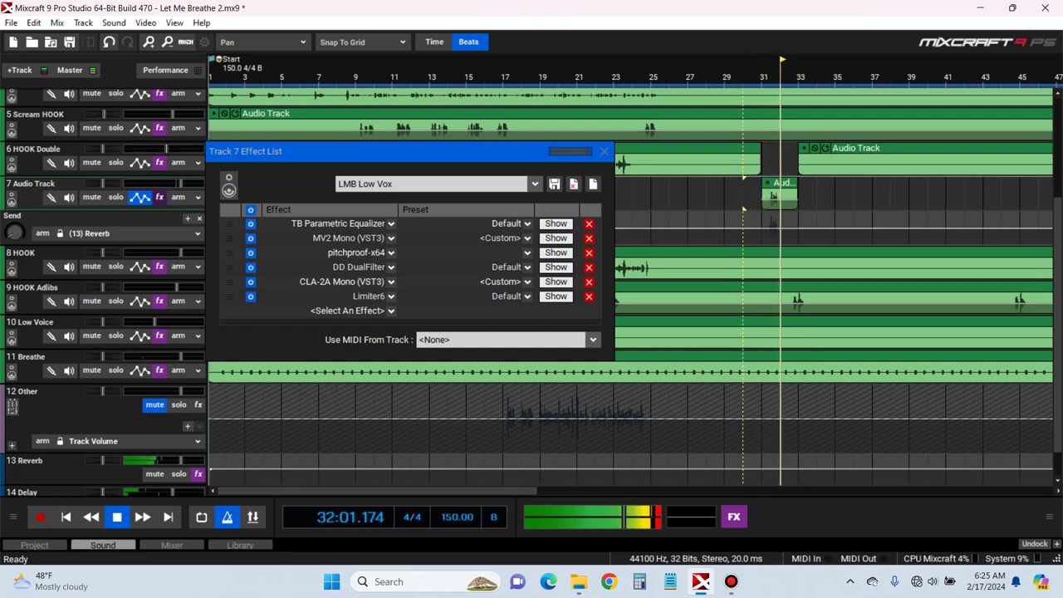
key(space)
Switch snapping to 1/64 notes, nudge the track 7 clip slightly earlier, and audition its timing from just before bar 30
drag(815, 194, 689, 228)
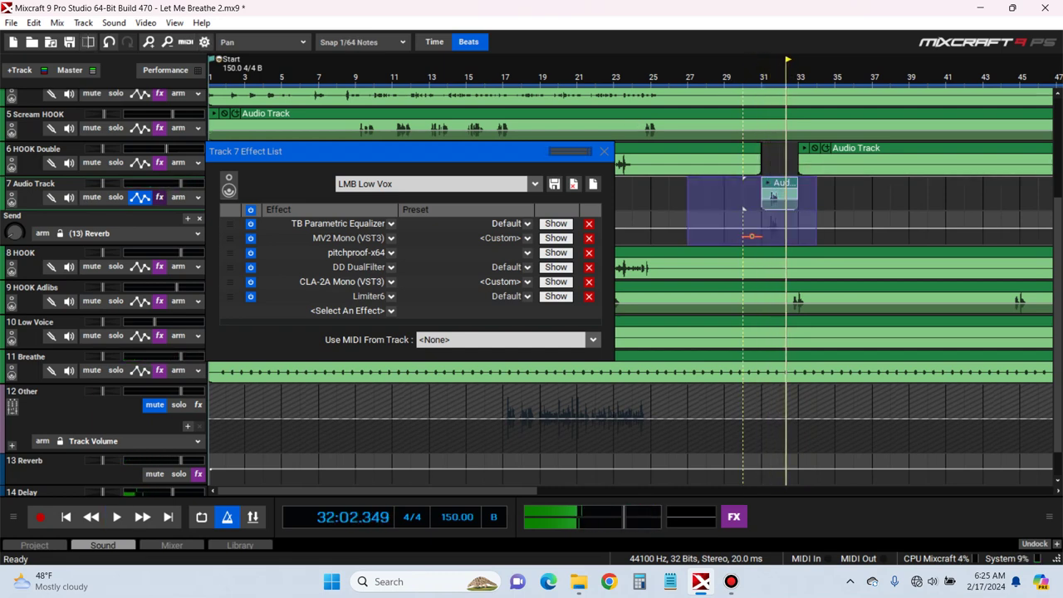
click(774, 196)
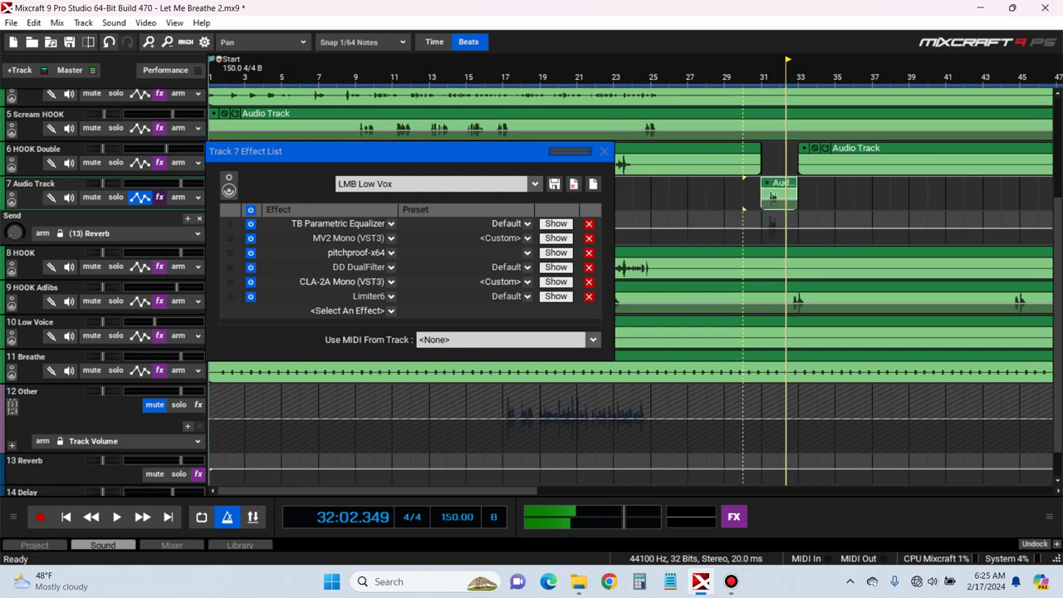
click(739, 196)
key(space)
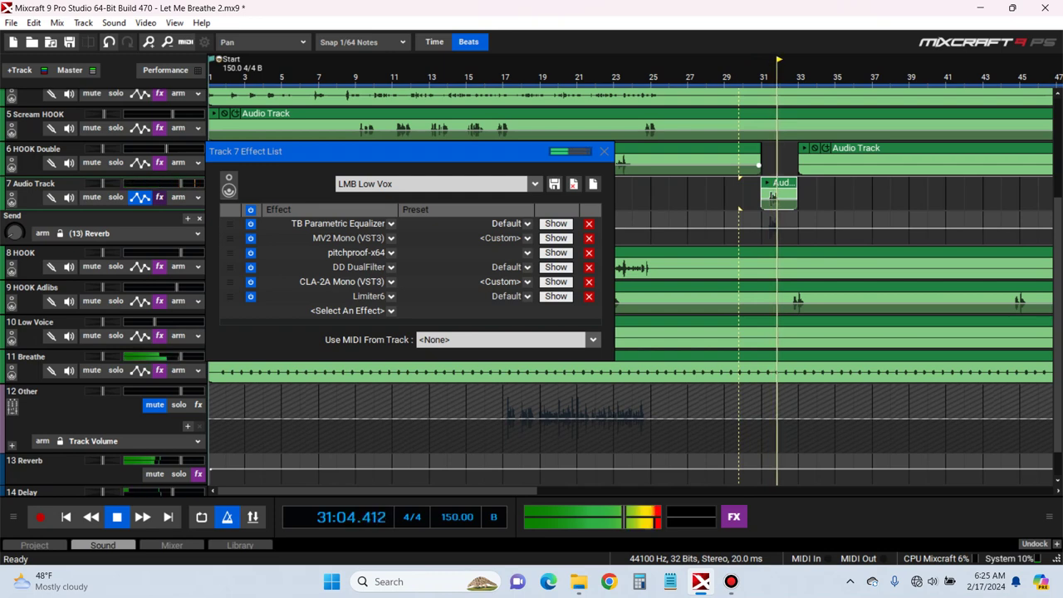
click(732, 194)
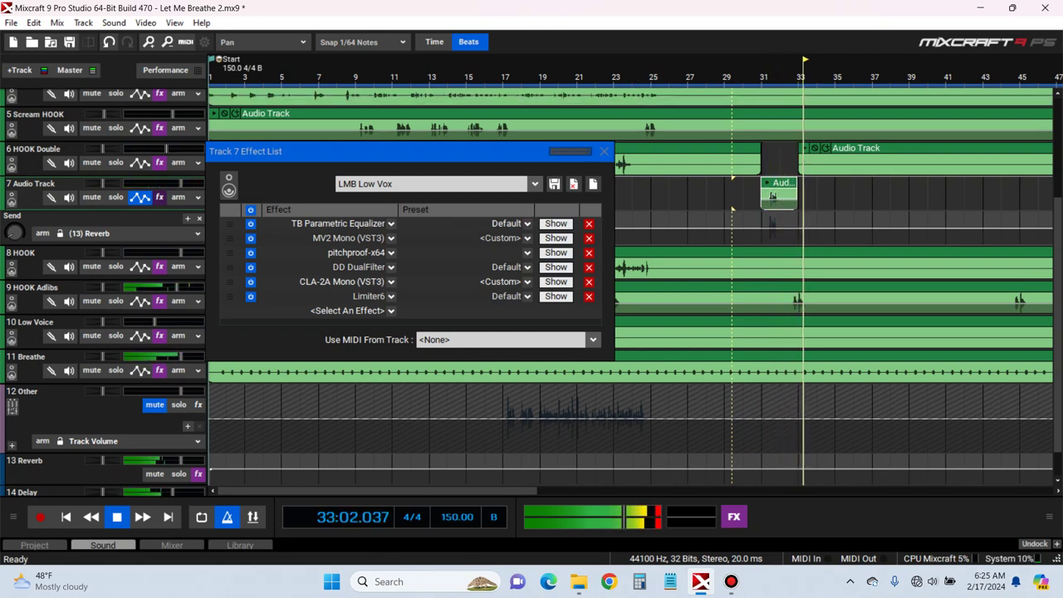
Close track 7's effect list, replay the phrase from around bar 30, and hide the track's automation lane
key(Escape)
key(space)
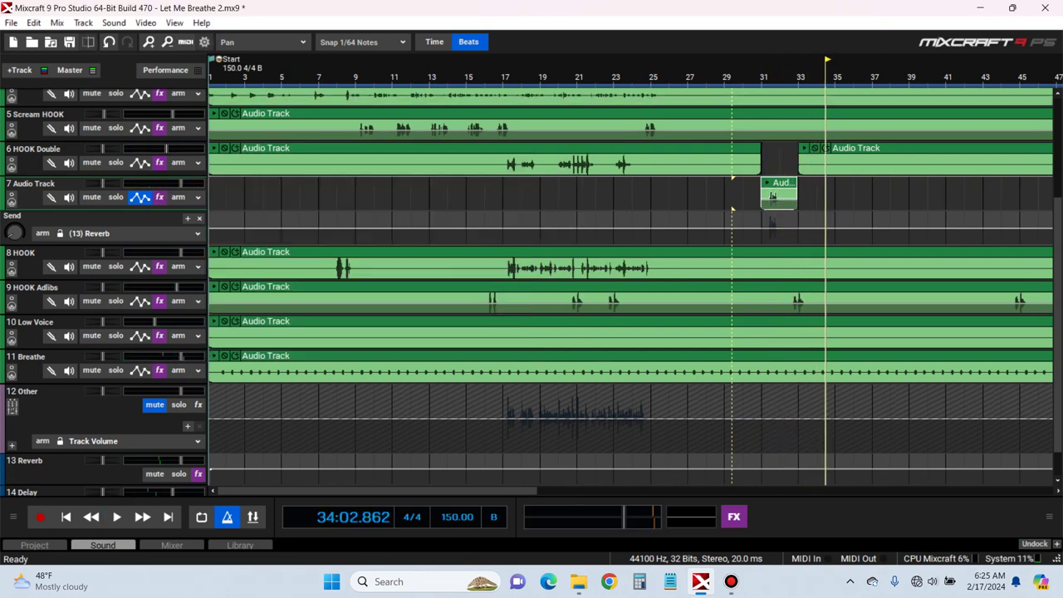
key(space)
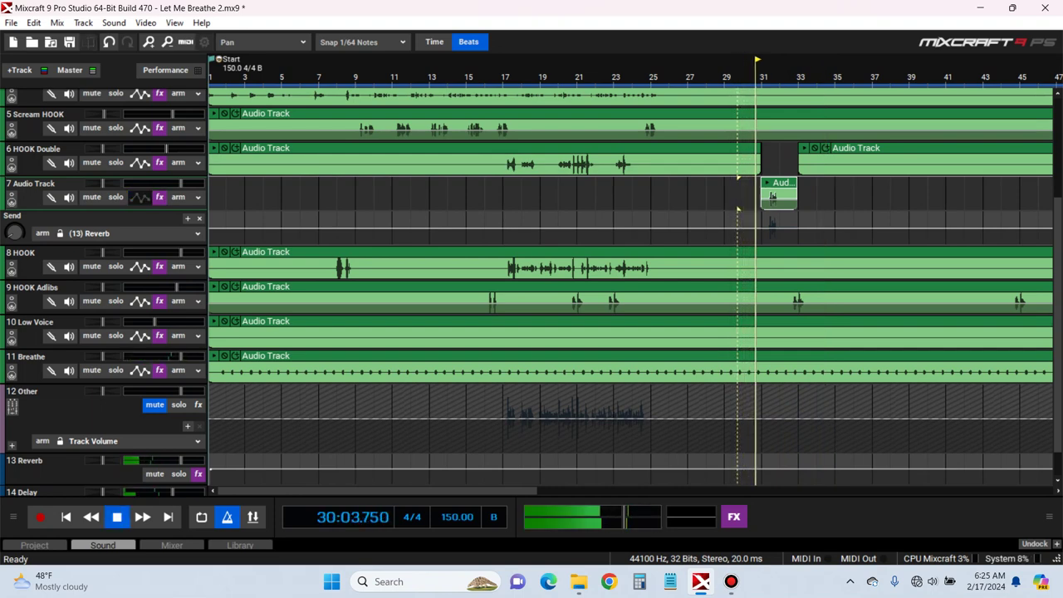
click(139, 198)
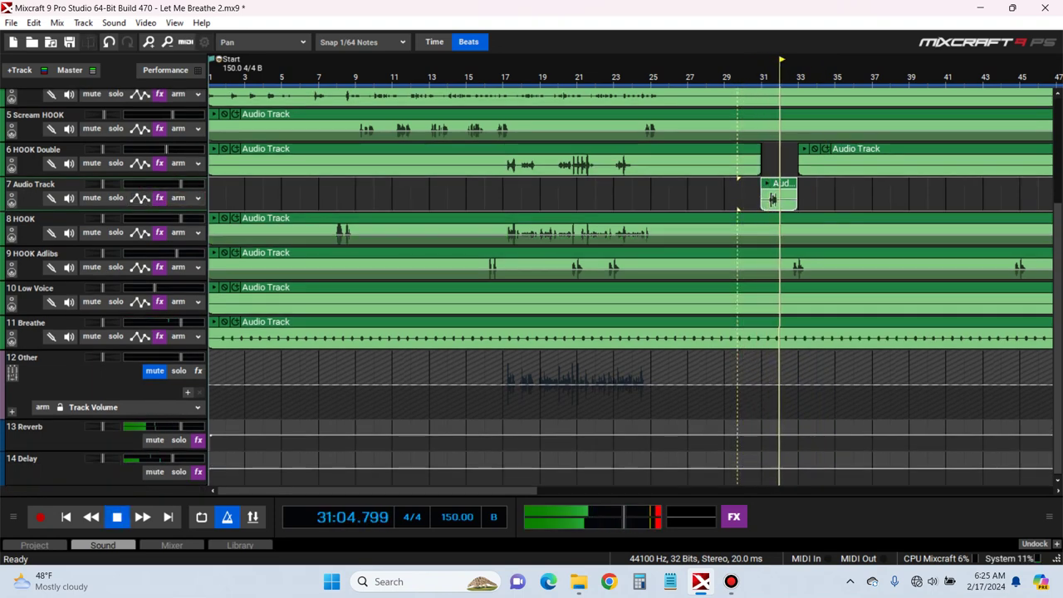
Lower track 7's volume while auditioning the phrase around bar 31 against the rest of the mix
key(space)
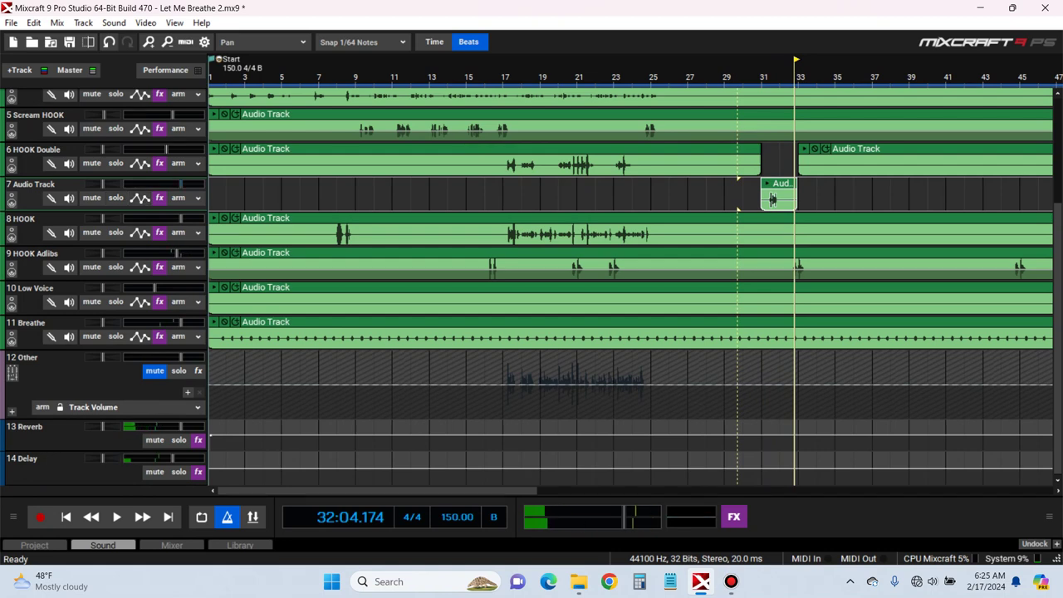
key(space)
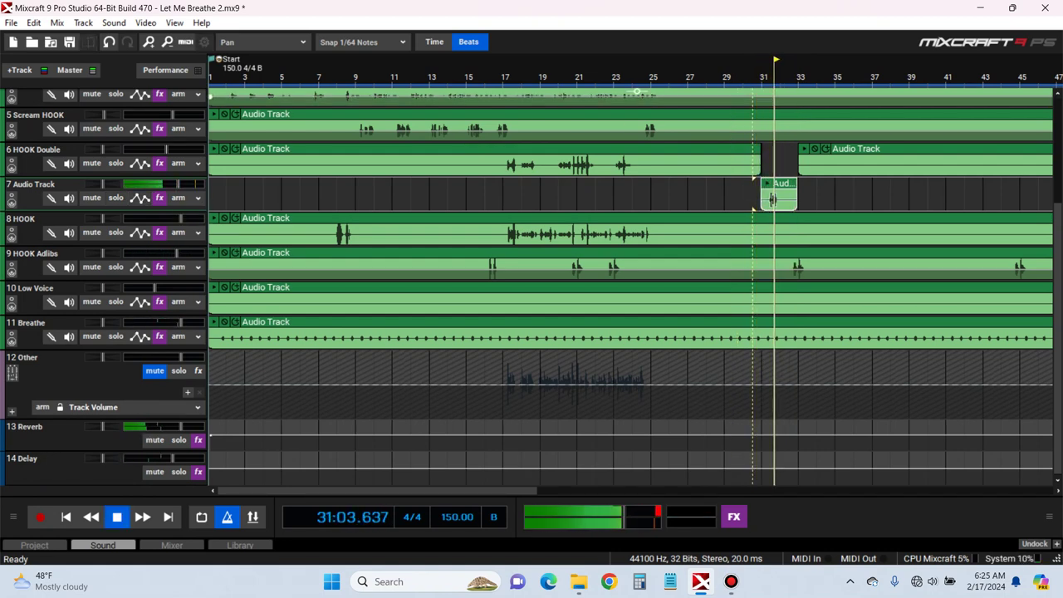
key(space)
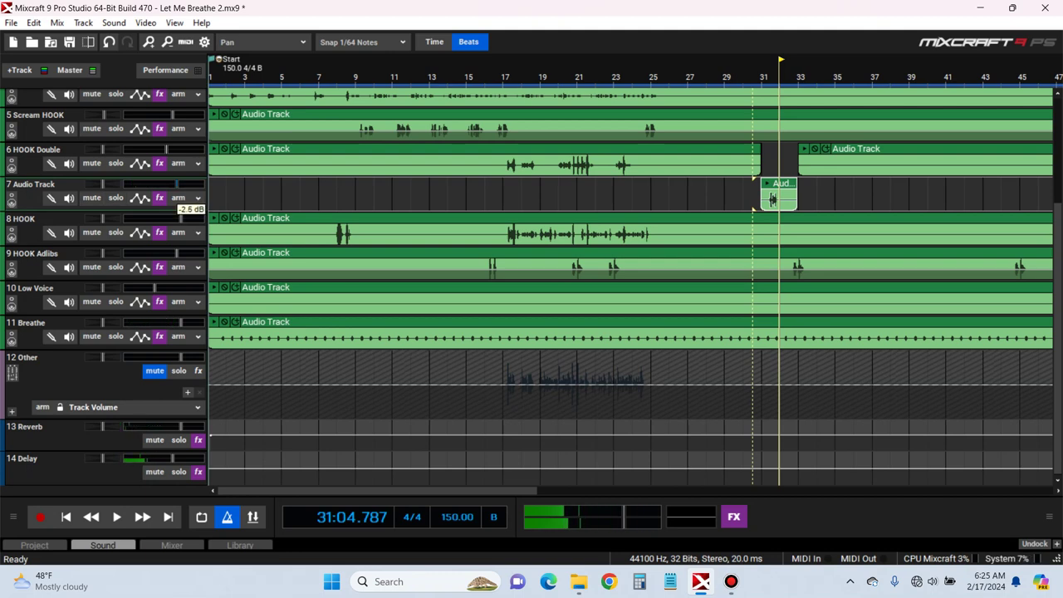
key(space)
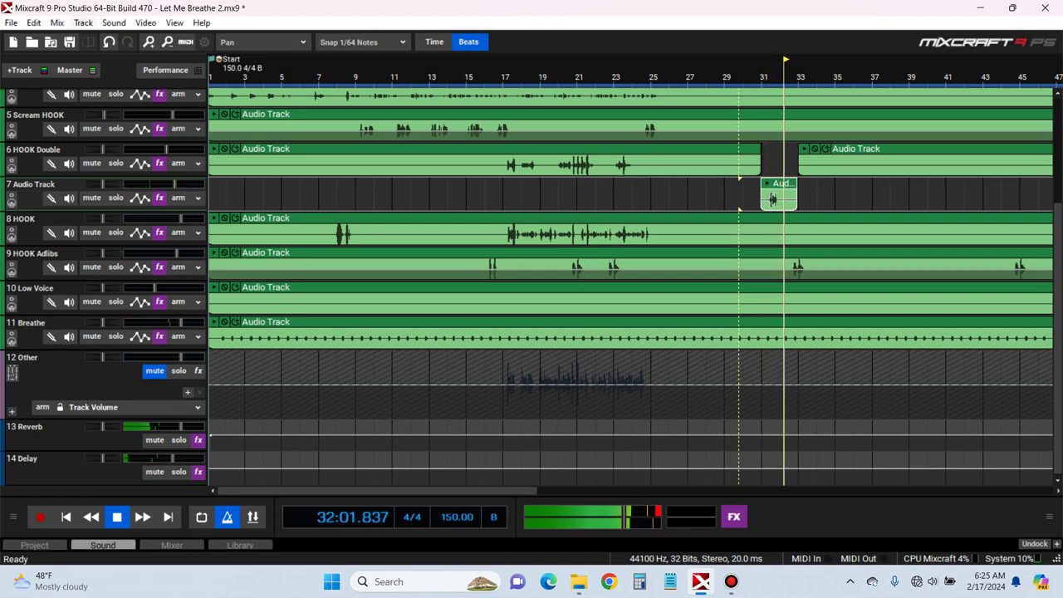
Save the project and raise the Instrumental track's volume
scroll(648, 167, down, 3)
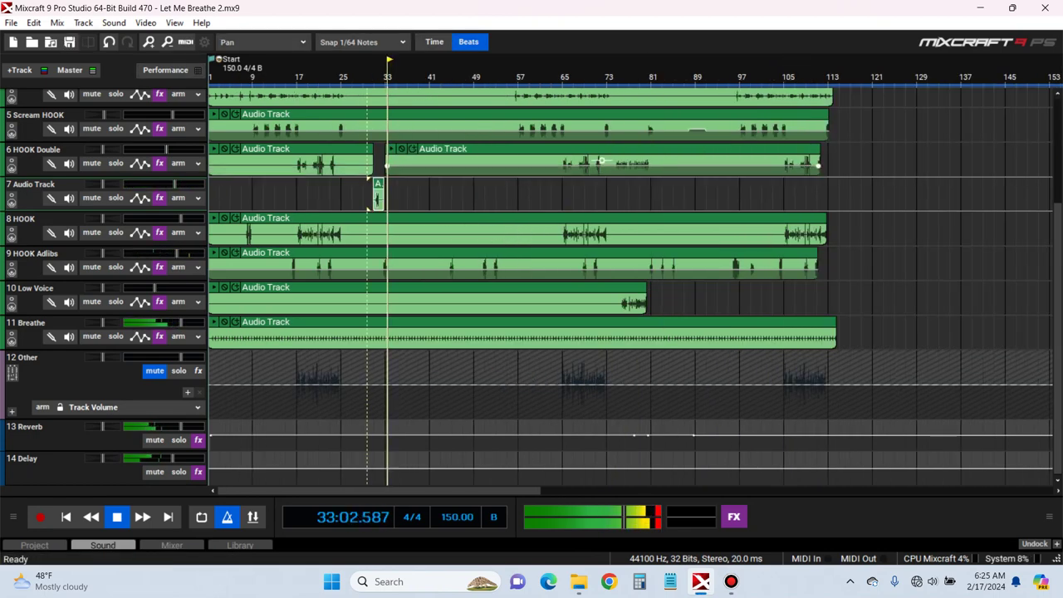
drag(1057, 286, 1057, 179)
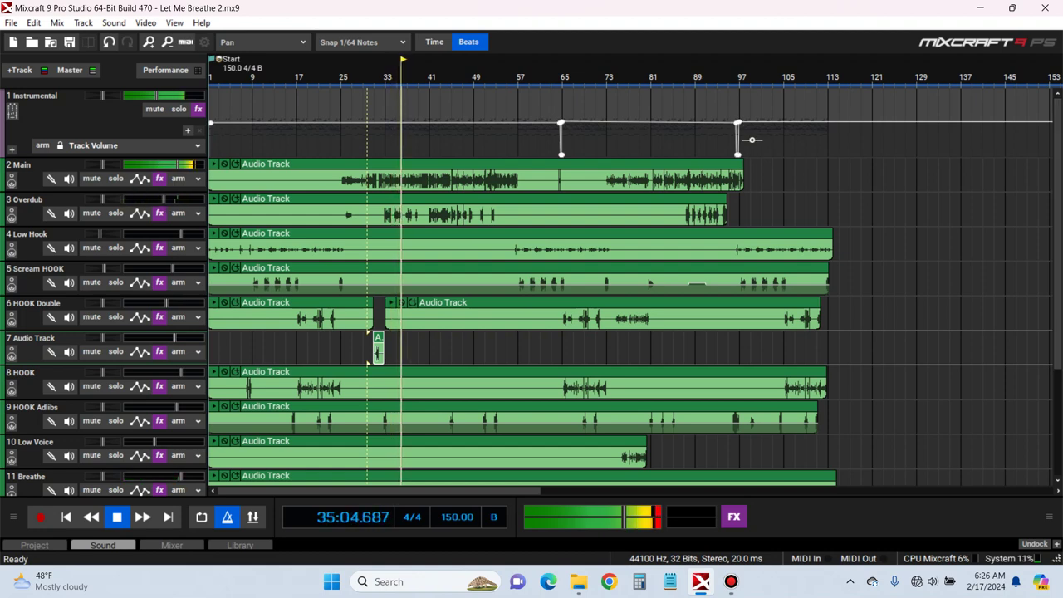
key(space)
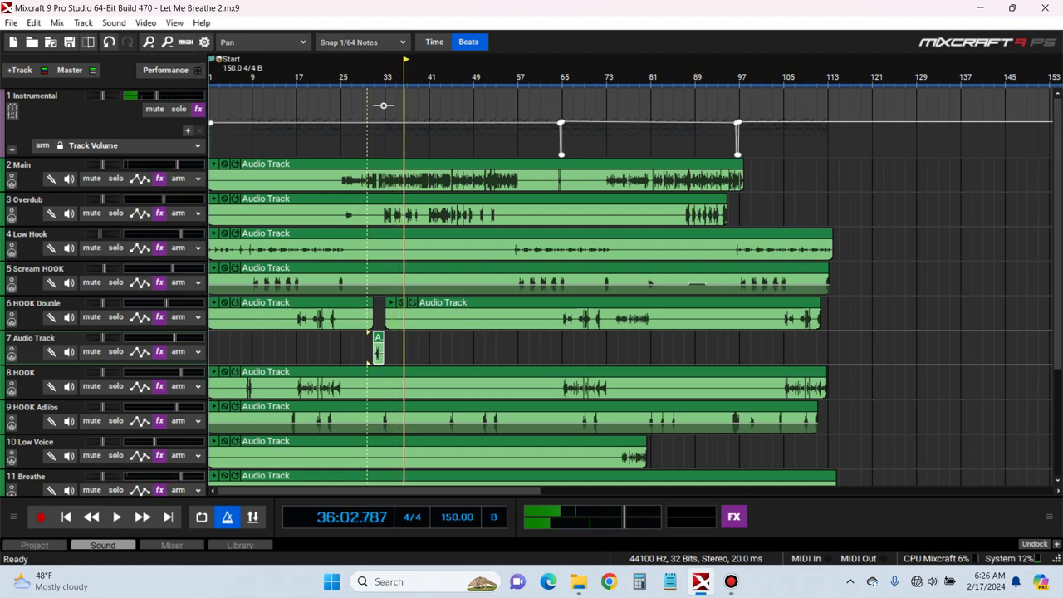
drag(156, 96, 163, 95)
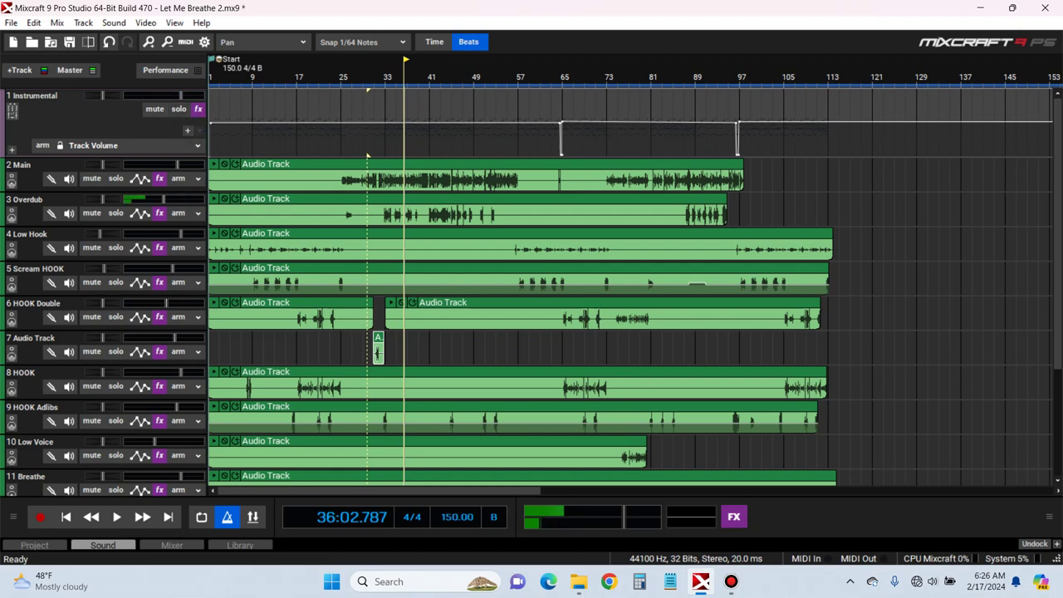
Expand the Instrumental track's sub-tracks and raise the 808 volume slightly while auditioning the mix from around bars 16 to 18
click(304, 76)
key(space)
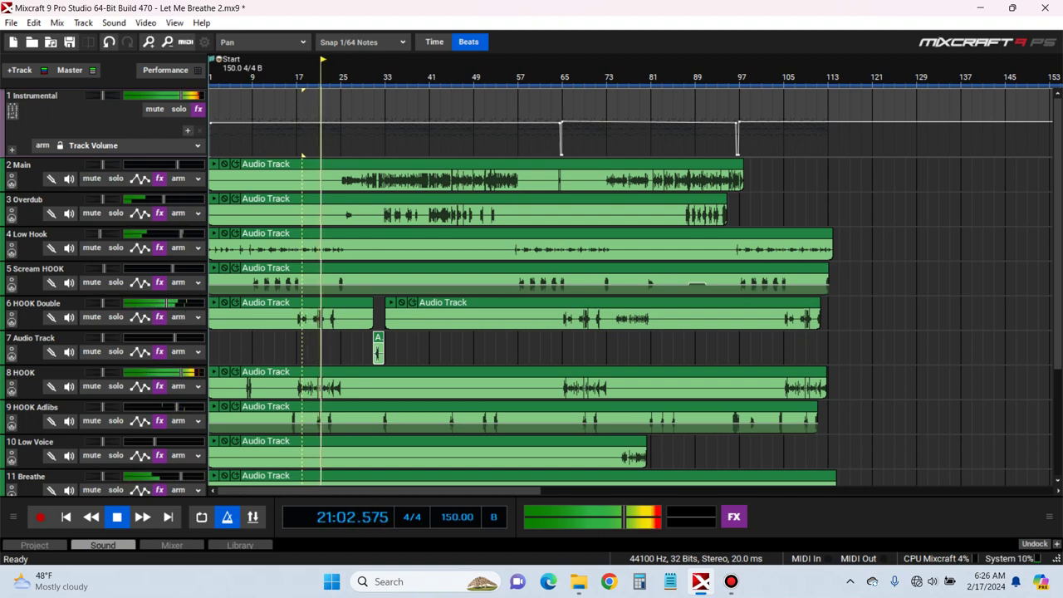
click(11, 151)
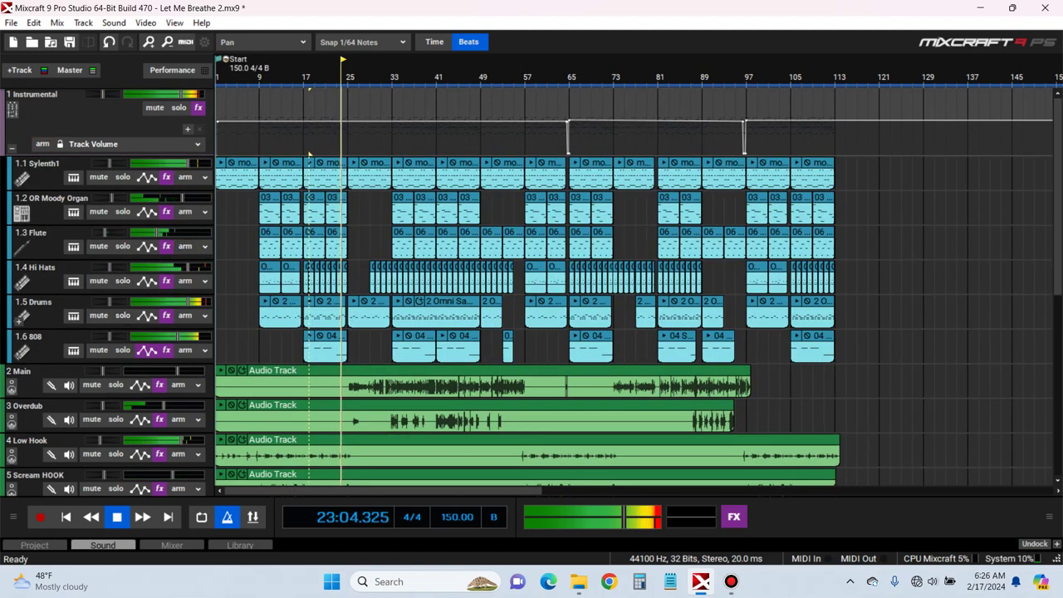
drag(177, 336, 180, 336)
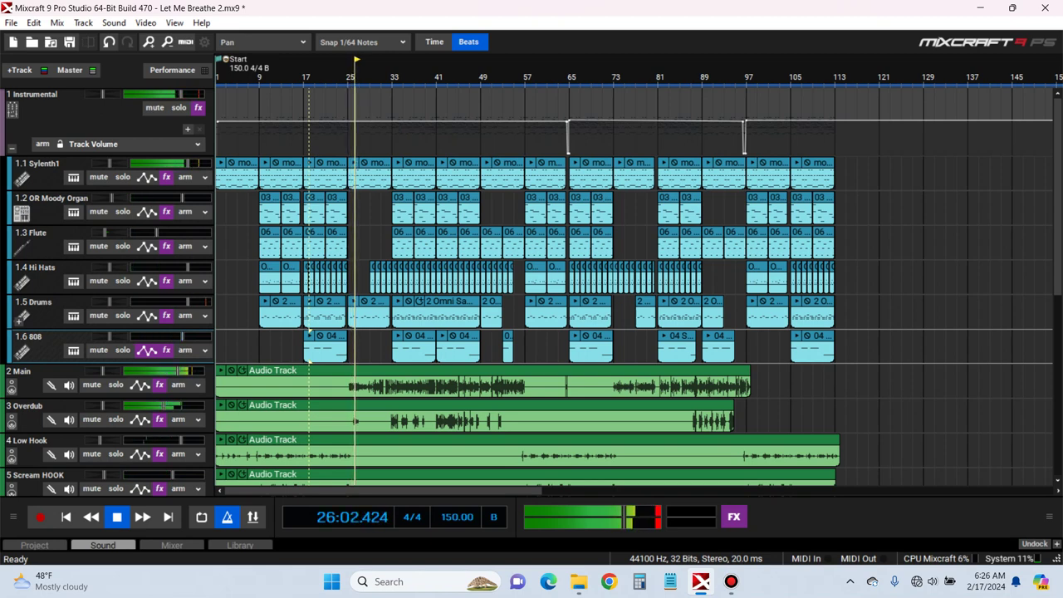
click(300, 77)
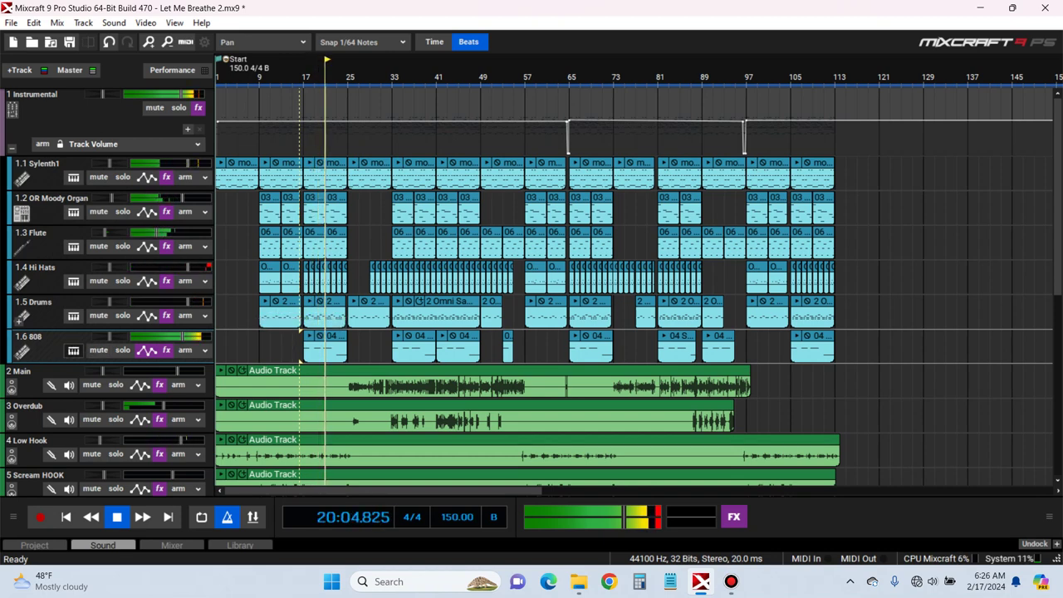
Set the release of the 808 track's SubLab synth to 1.6 s, close the instrument windows, and stop playback
click(73, 350)
click(627, 477)
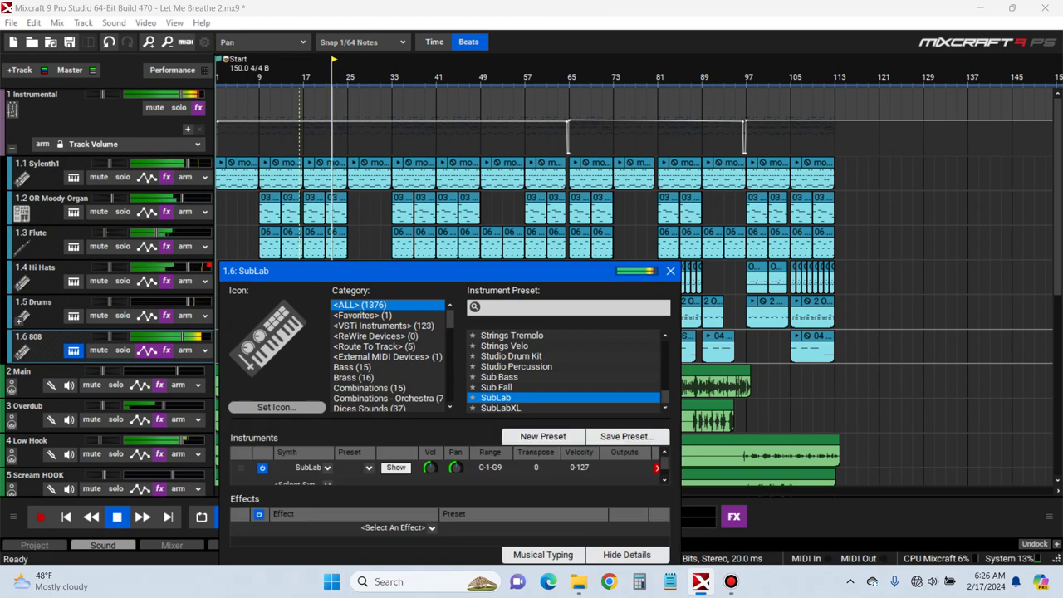
click(395, 468)
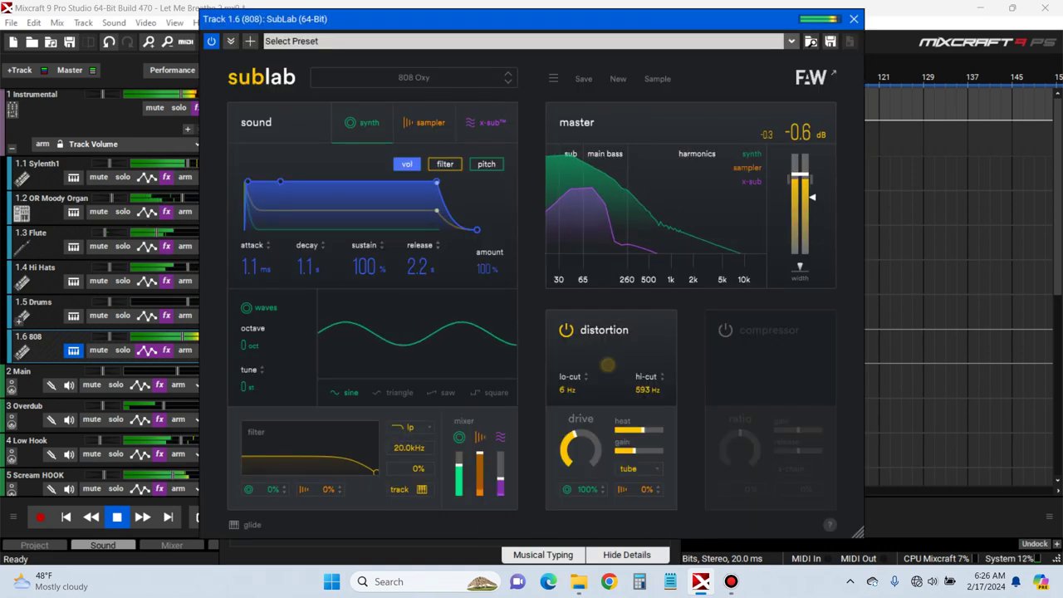
drag(421, 265, 420, 281)
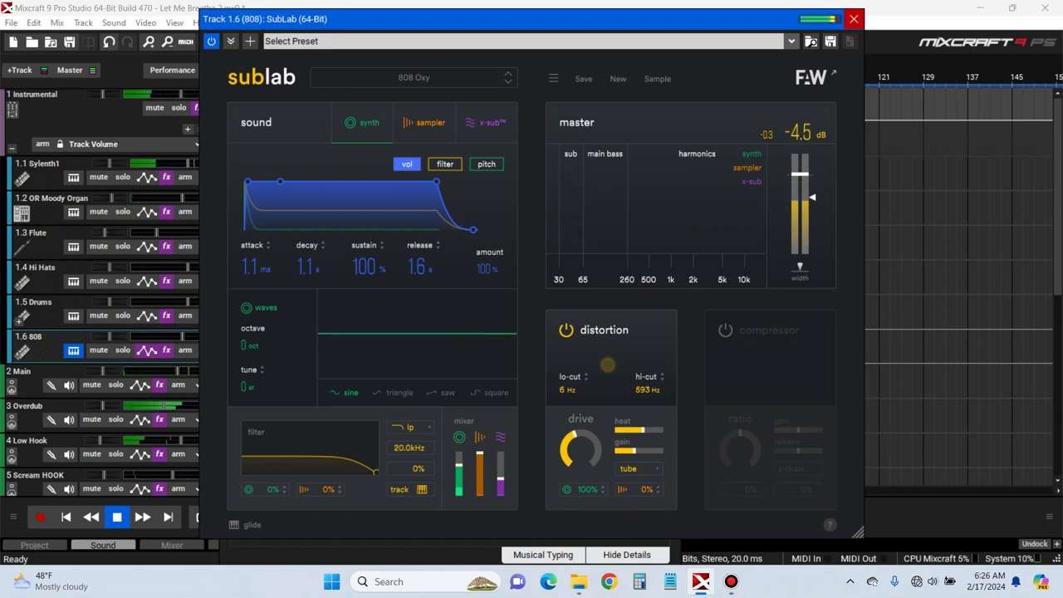
click(854, 18)
click(671, 270)
key(space)
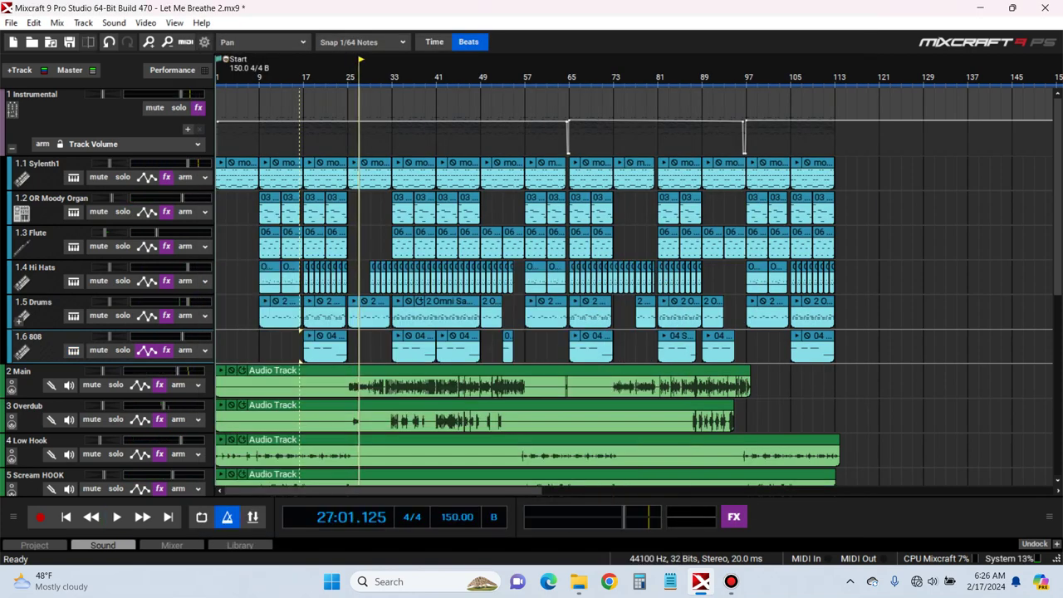
Replay the mix from around bars 9 and 16, and inspect the 808's FabFilter Pro-Q 3 high-cut curve during playback
click(259, 78)
key(space)
key(space)
click(299, 78)
key(space)
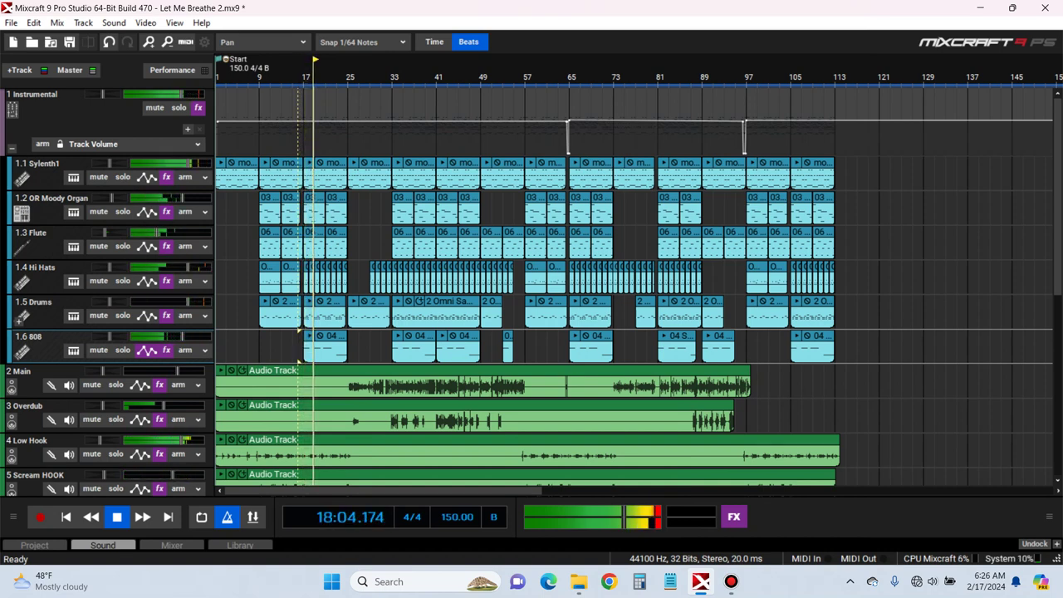
click(166, 349)
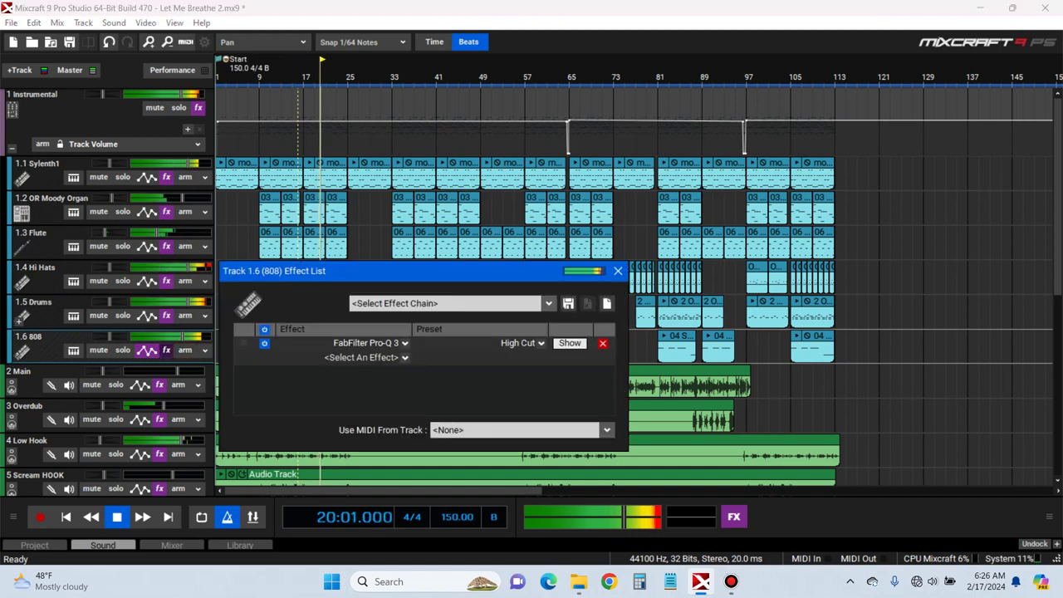
click(570, 343)
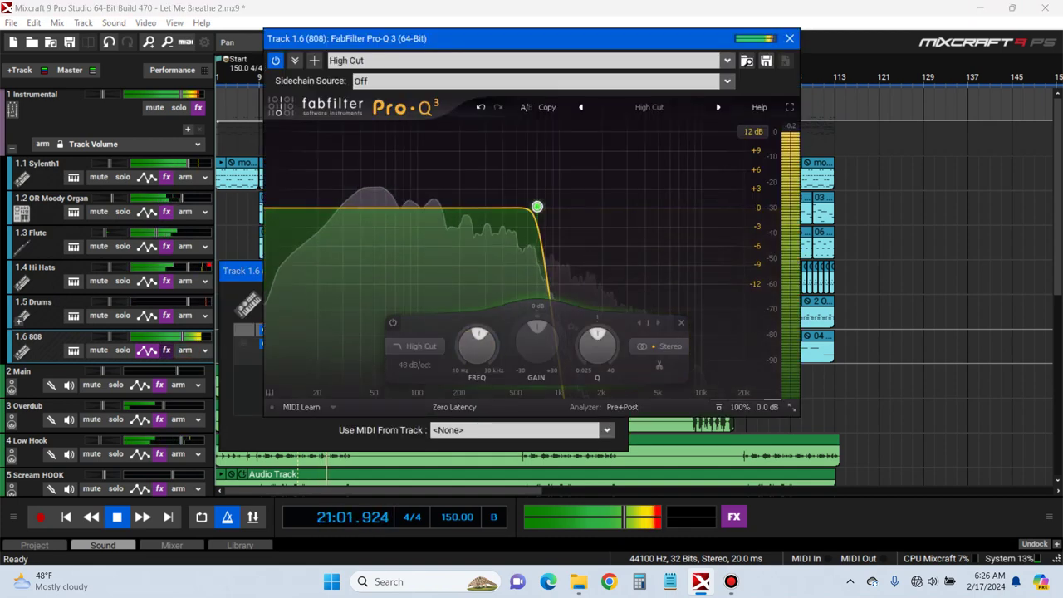
click(794, 39)
Set the 808's SubLab release to 1.9 s, replay the mix from around bar 16, and save the project
click(73, 351)
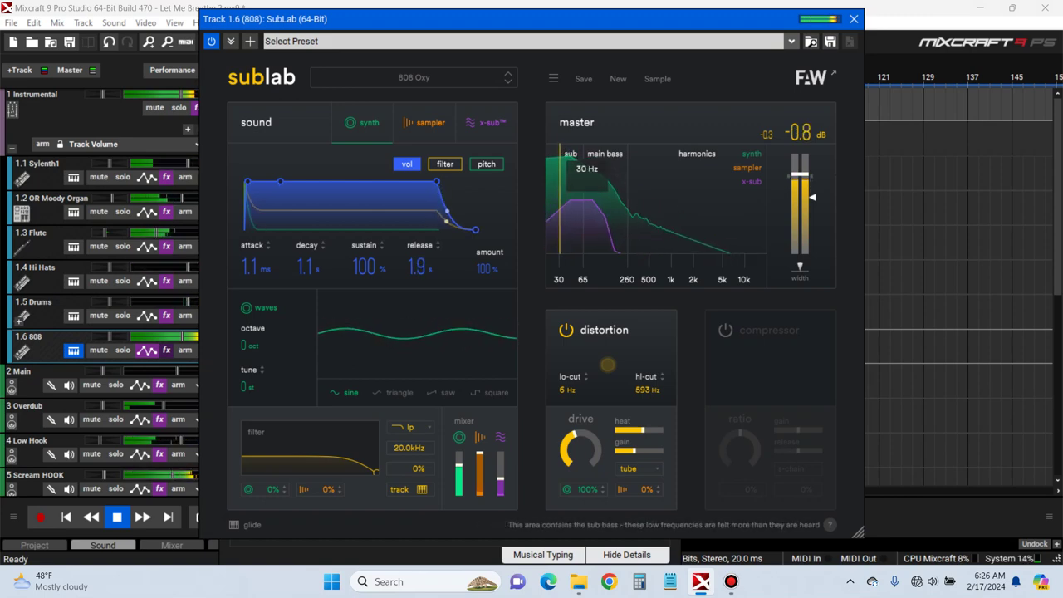
click(853, 18)
click(618, 271)
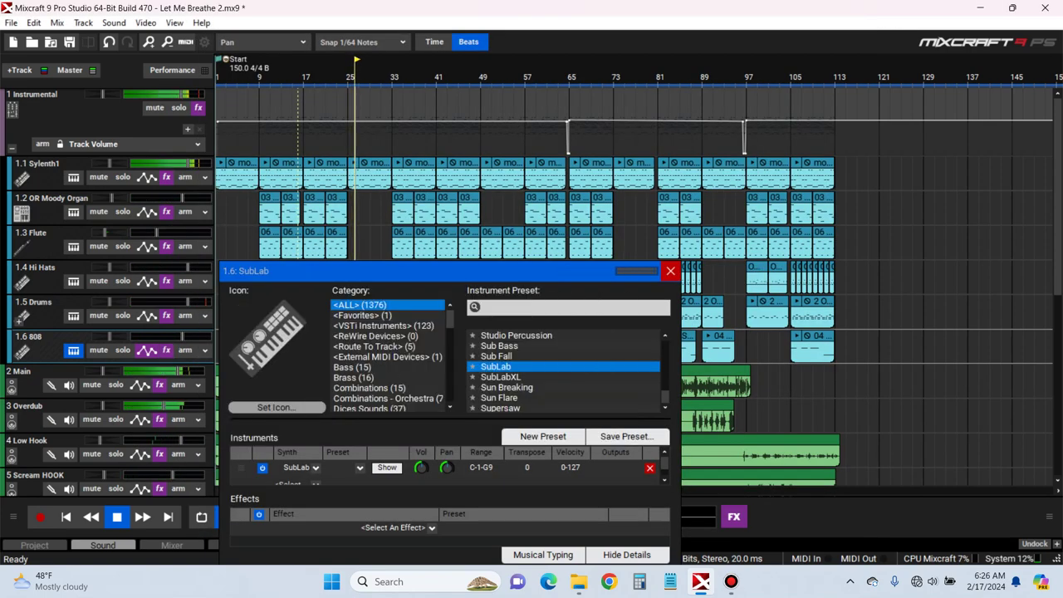
click(670, 270)
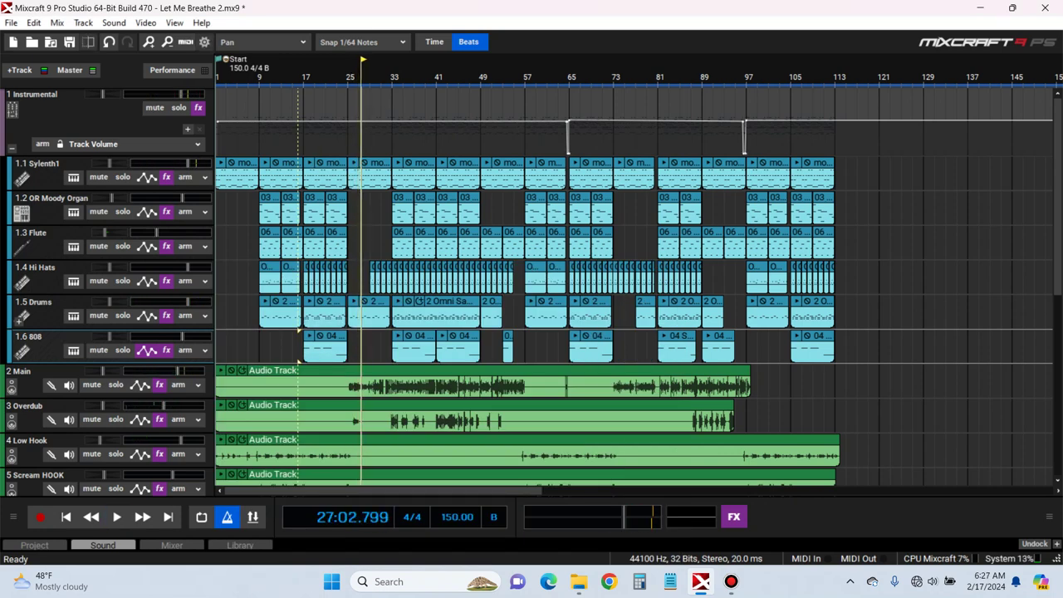
key(space)
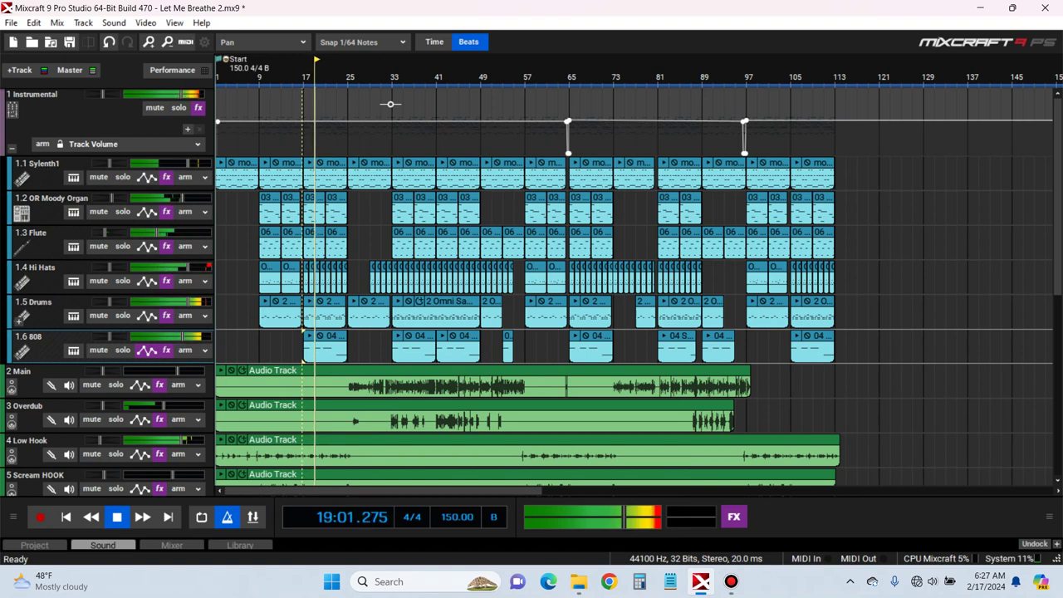
key(ctrl+s)
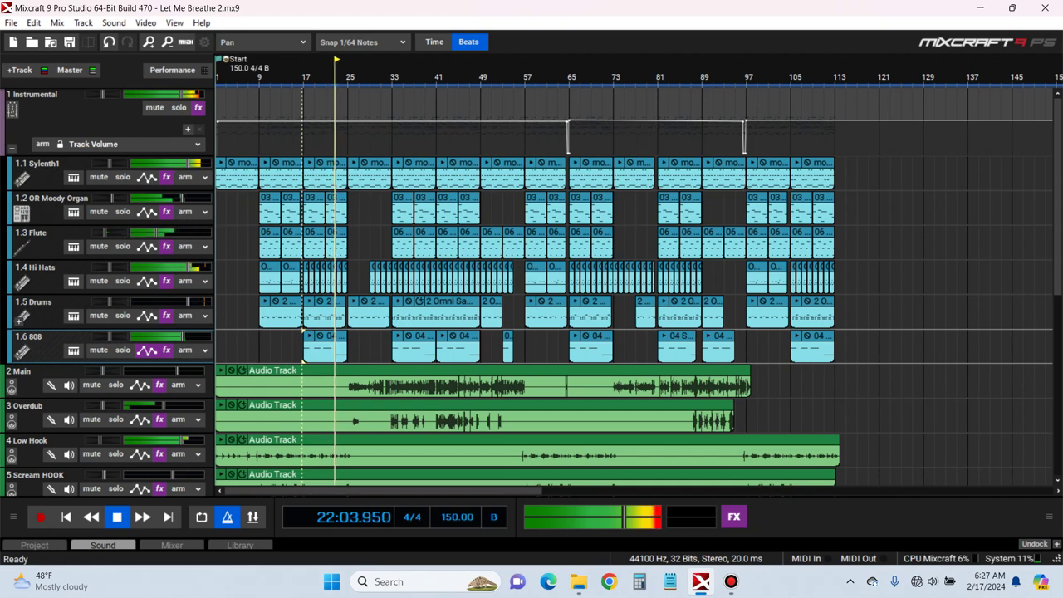
Solo the 808 track and add the Decapitator effect after FabFilter Pro-Q 3, keeping only the plugin window open beside the track list
click(122, 350)
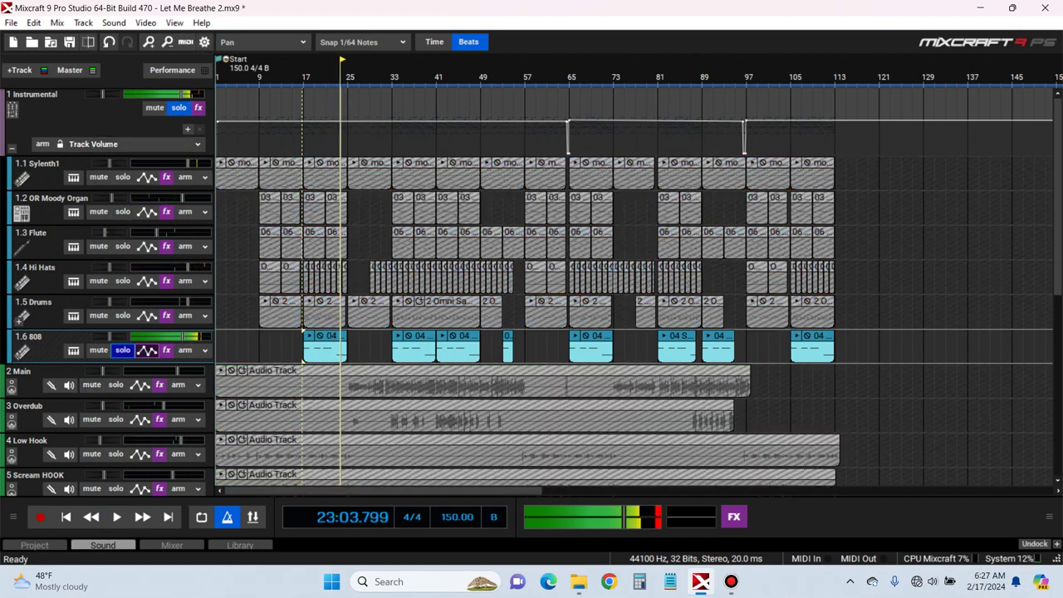
click(166, 350)
click(404, 357)
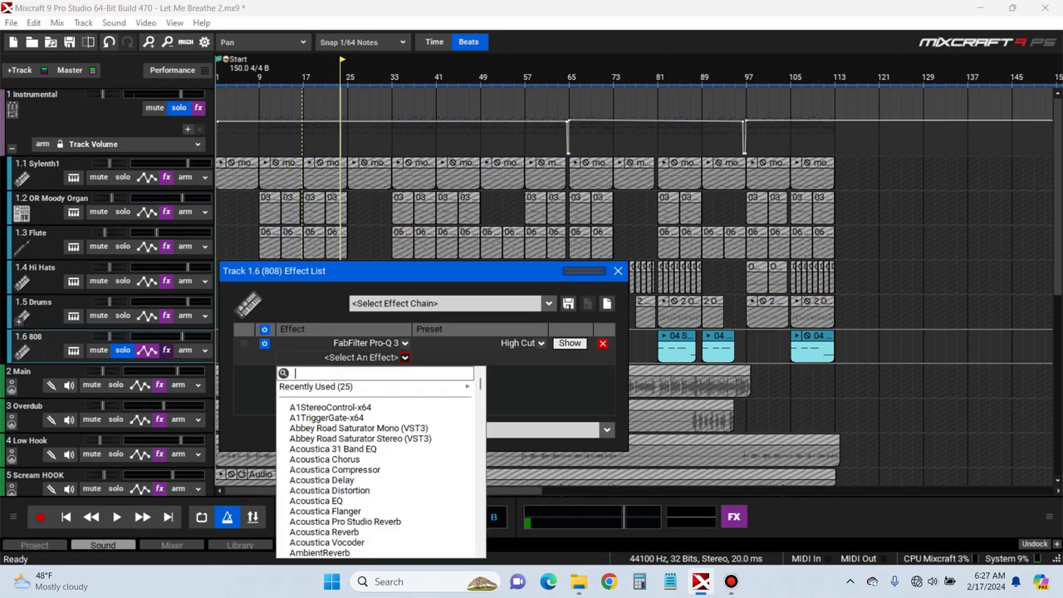
text(H)
key(BackSpace)
text(DEC)
key(Return)
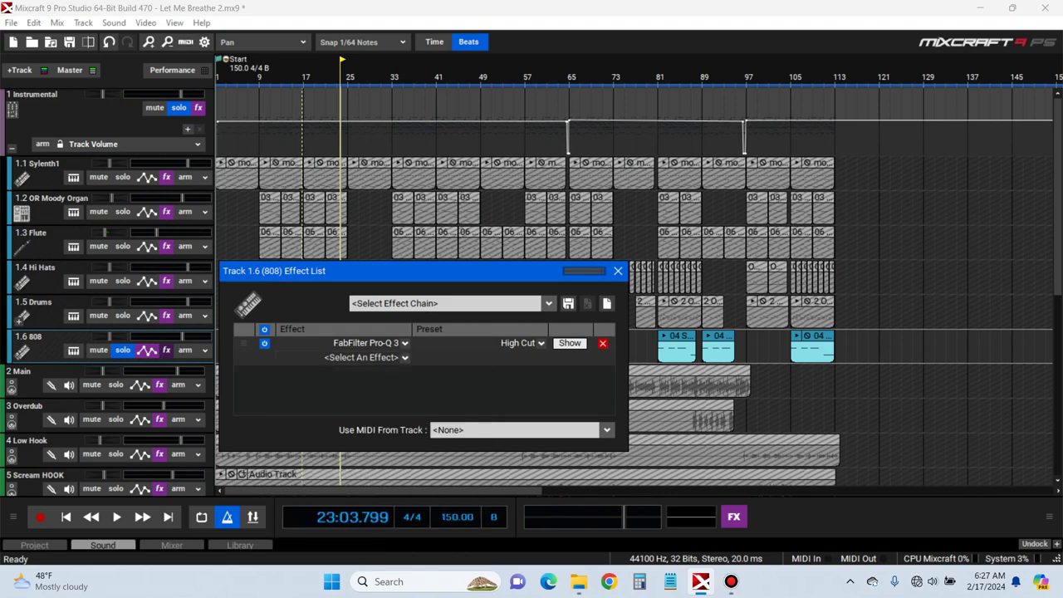
click(532, 407)
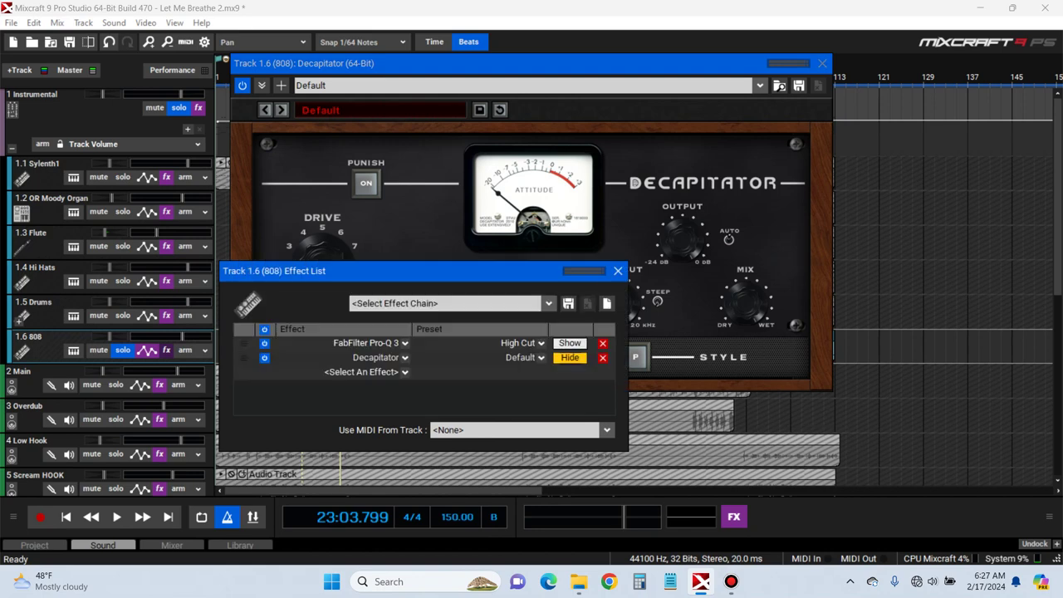
click(618, 271)
drag(539, 63, 755, 73)
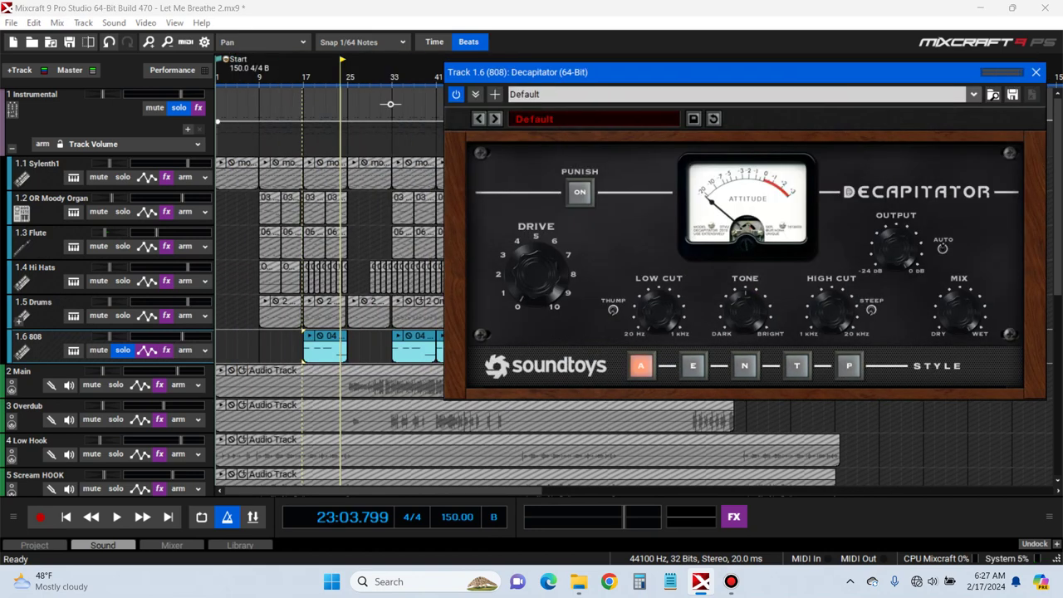
Set Decapitator's style to E while auditioning the soloed 808 from around bar 18
key(space)
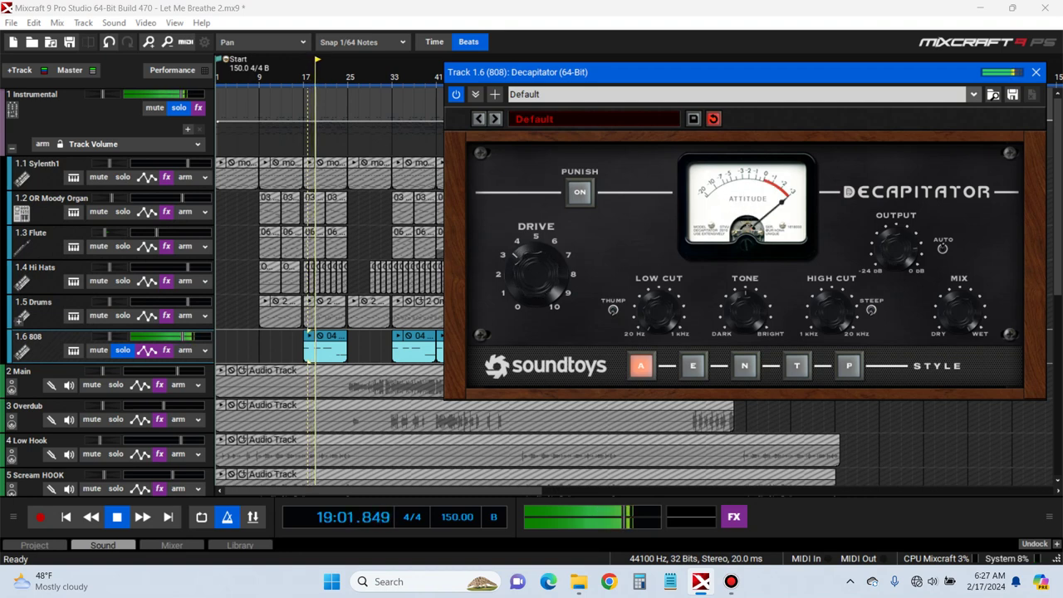
click(692, 365)
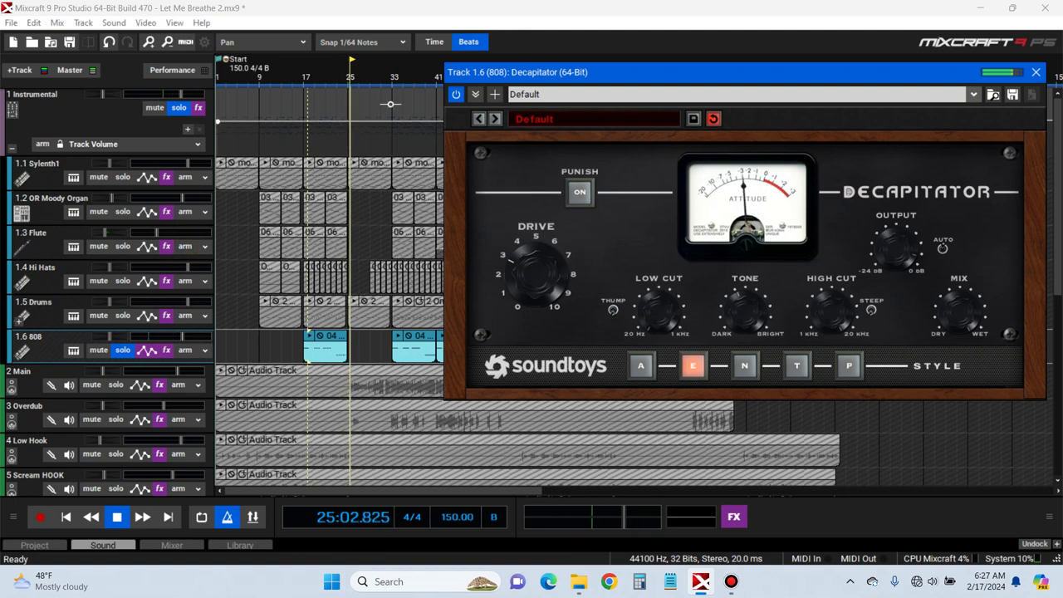
key(space)
key(space)
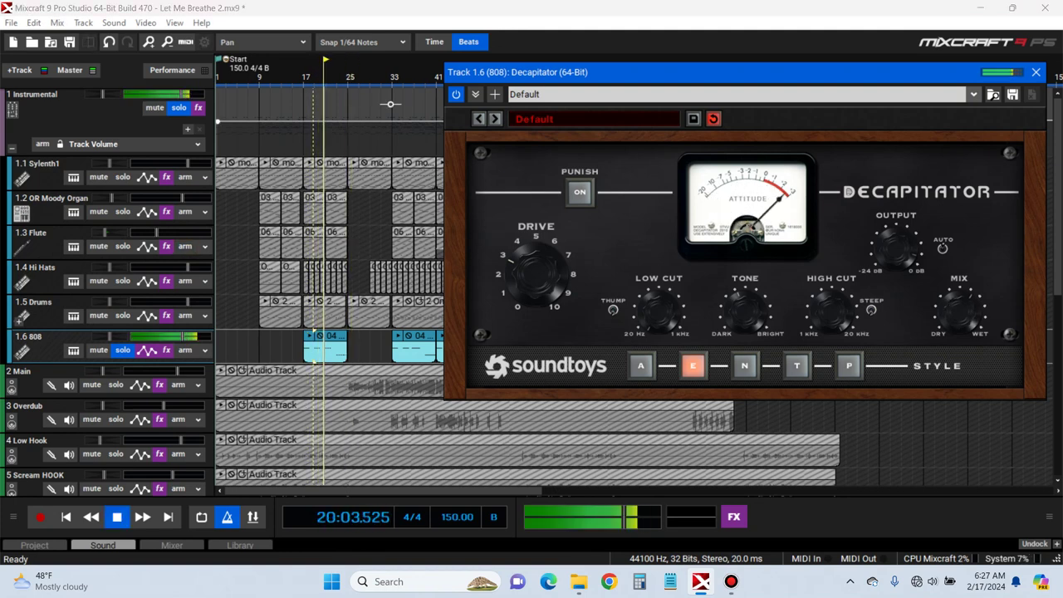
Compare the soloed 808 with Decapitator bypassed and active, leave the effect active, and stop playback
click(455, 94)
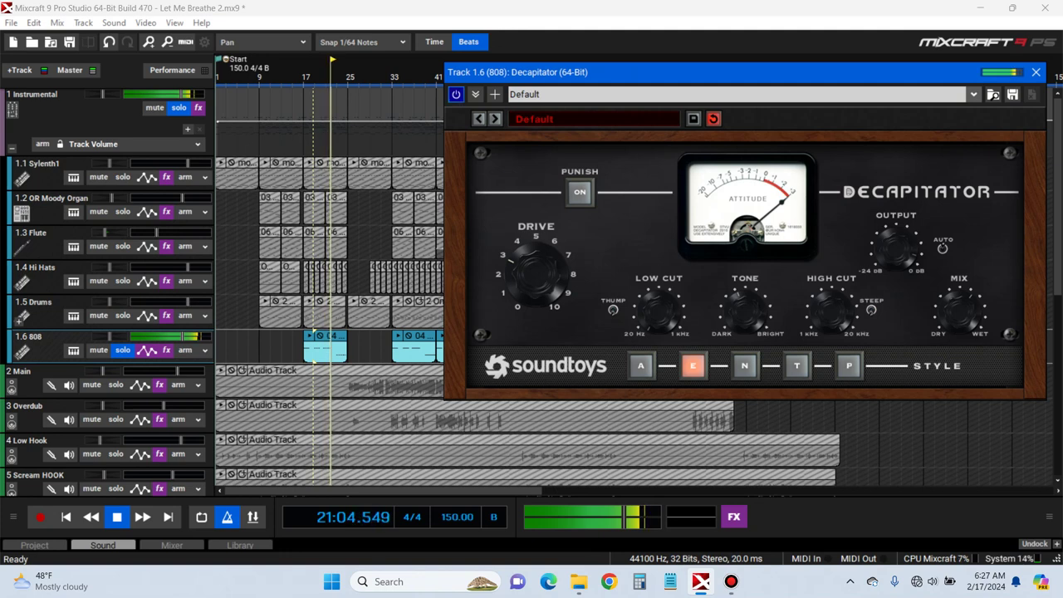
click(455, 94)
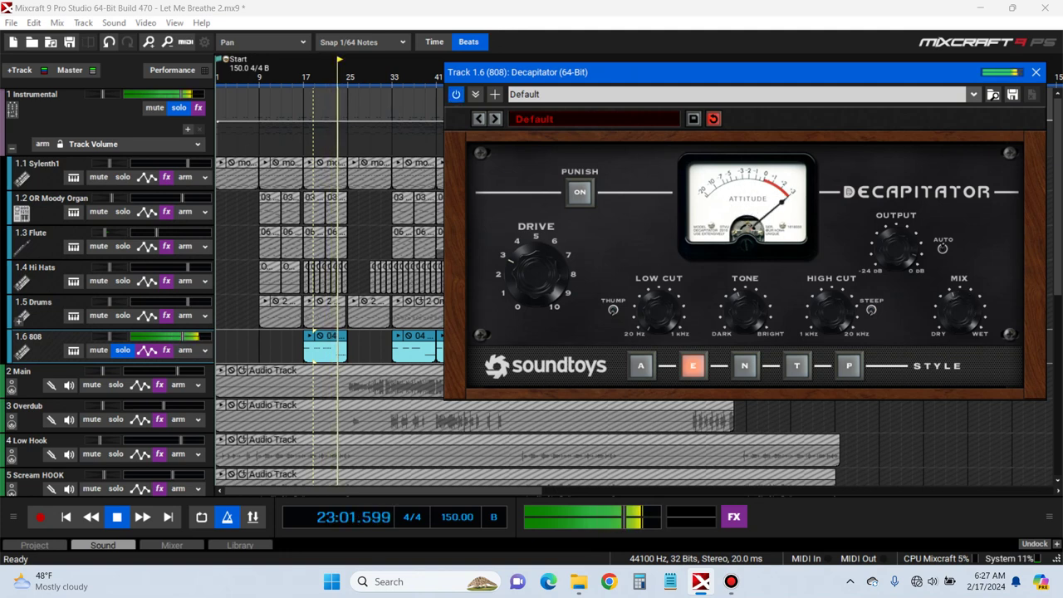
click(455, 94)
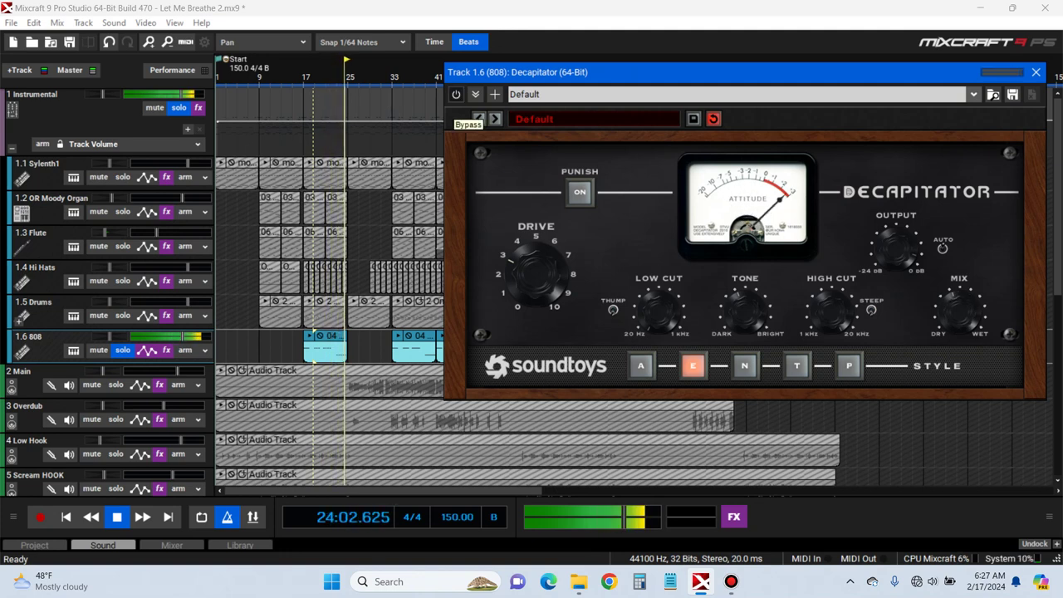
click(455, 94)
key(space)
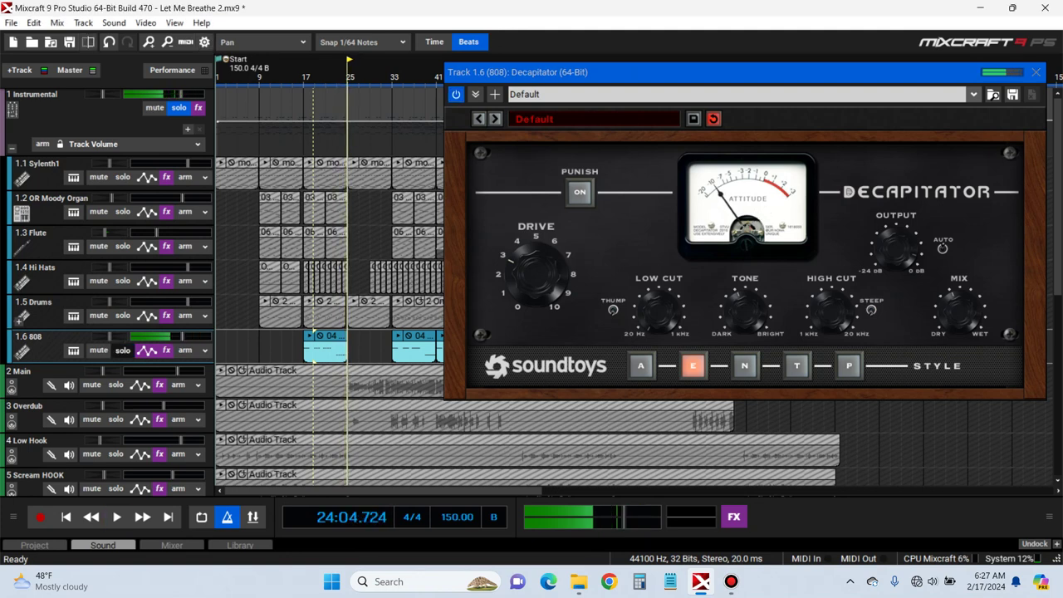
Unsolo the 808, audition it in the full mix from around bar 16, and close Decapitator
click(122, 350)
click(302, 77)
key(space)
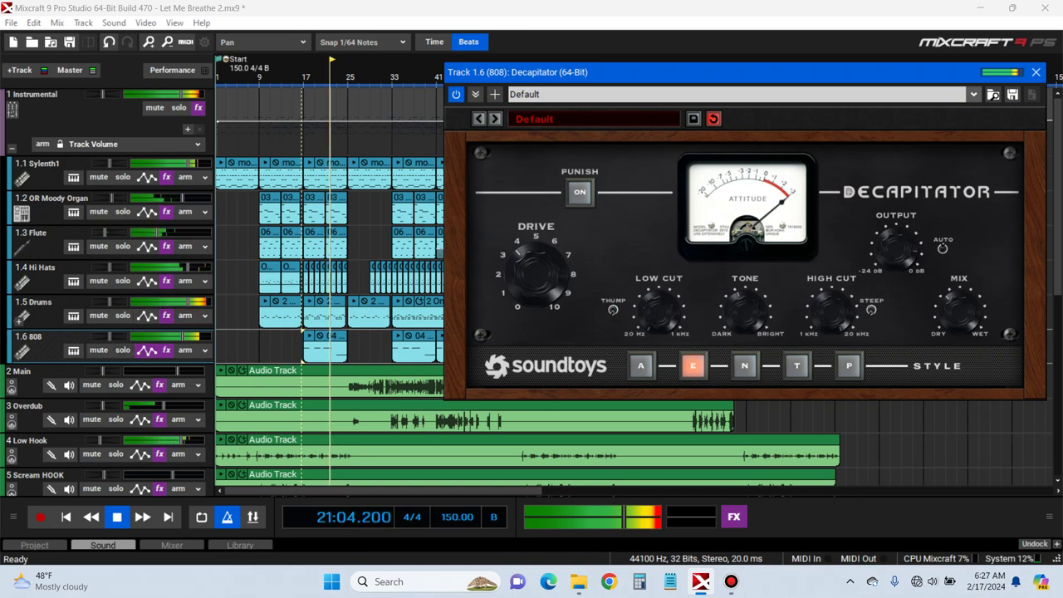
click(1035, 72)
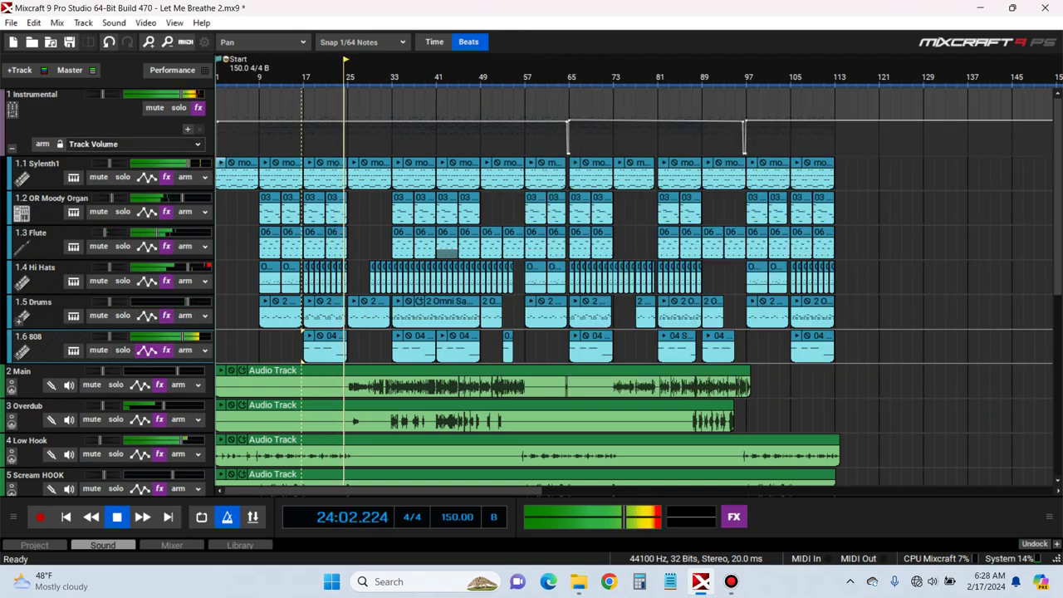
Collapse the Instrumental sub-tracks and save the project while listening to the mix through bar 36
click(12, 149)
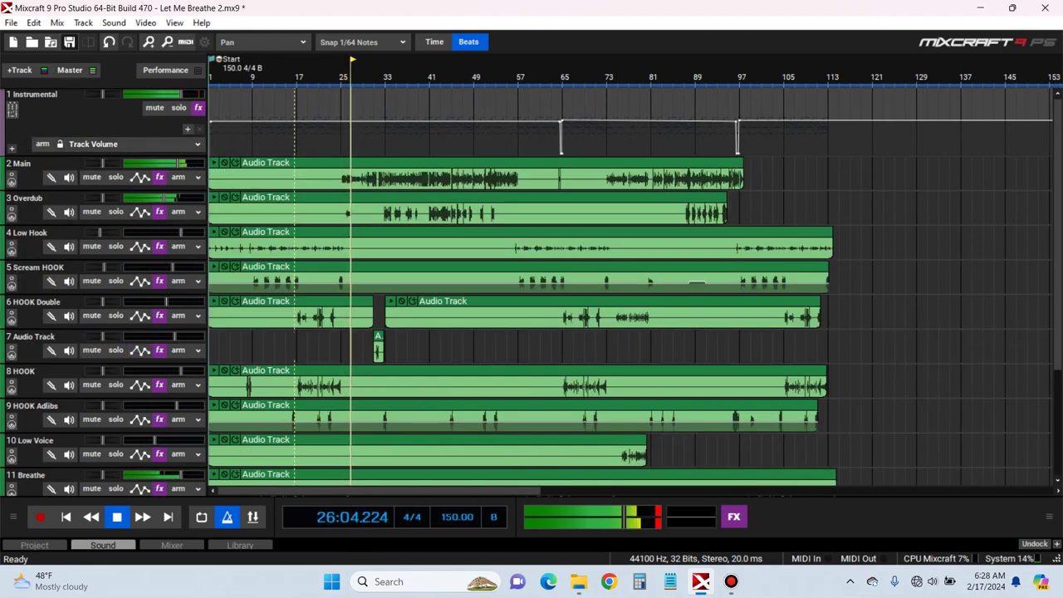
key(ctrl+s)
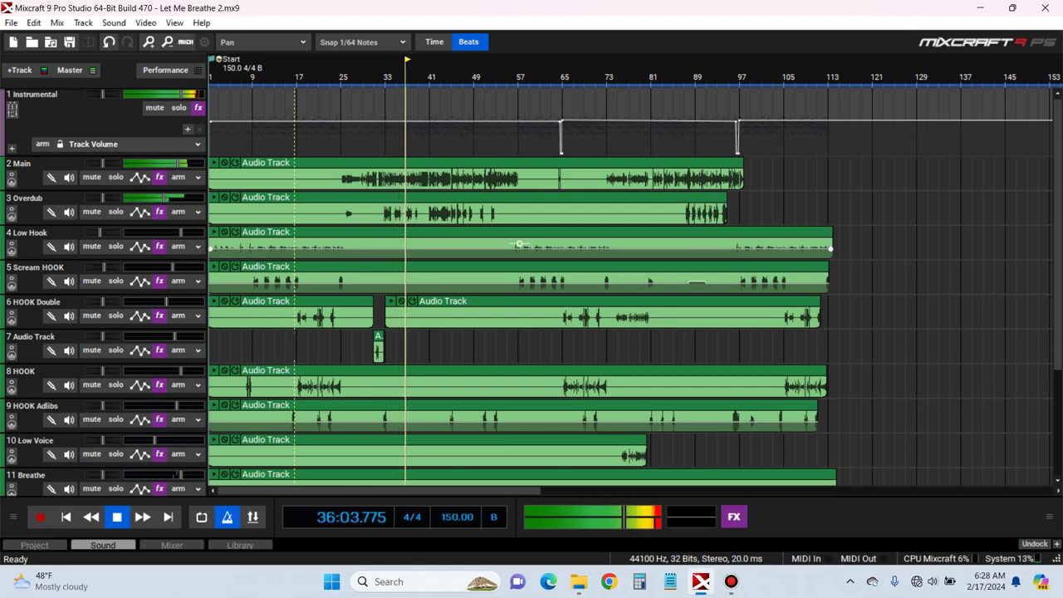
key(space)
Remove Auto-Key from the master track's effects and save the project
click(733, 517)
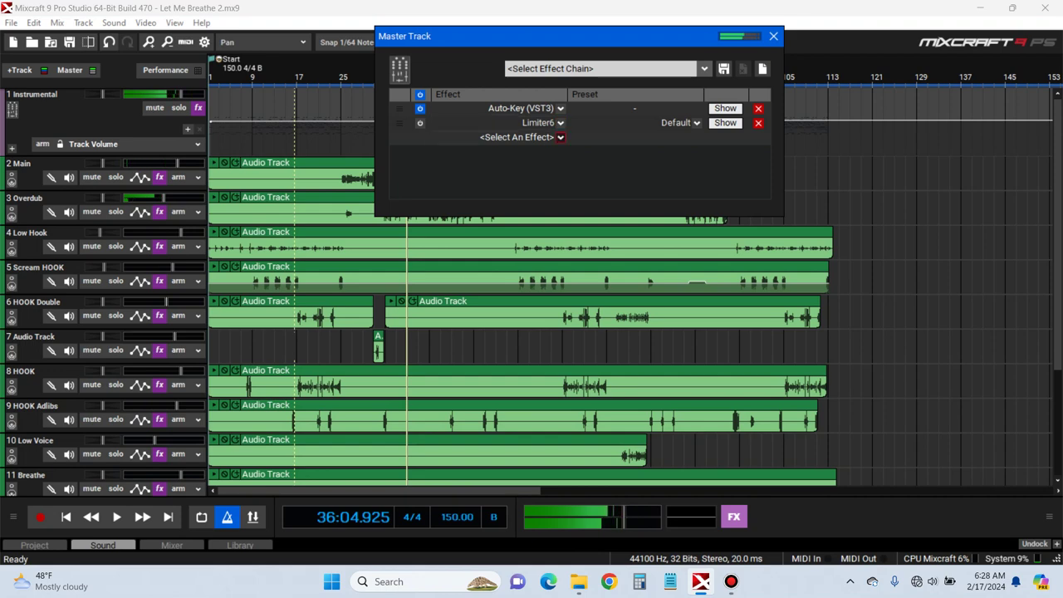
click(561, 122)
key(Escape)
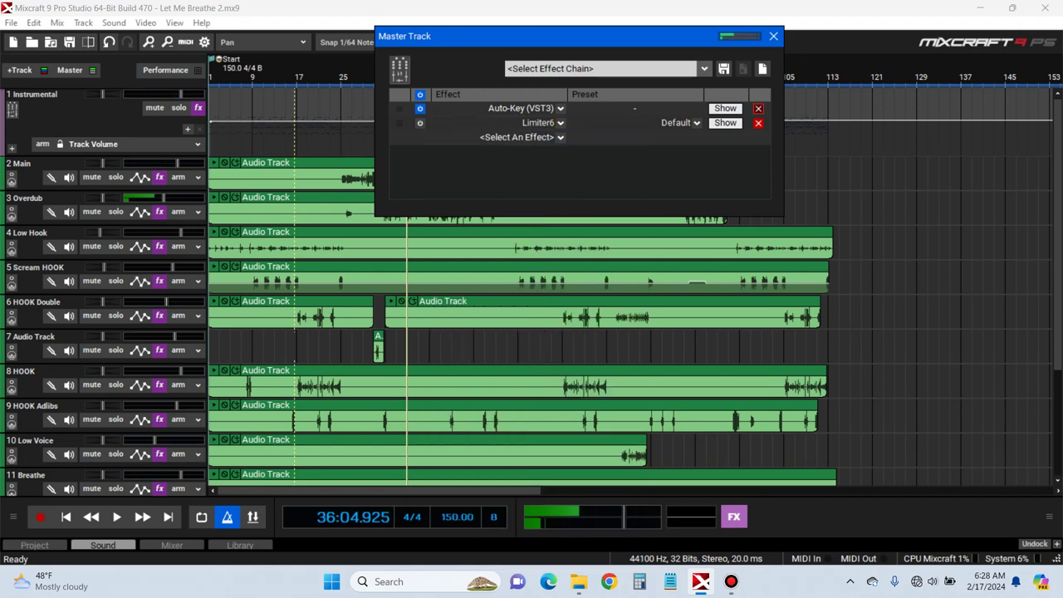
click(757, 108)
key(ctrl+s)
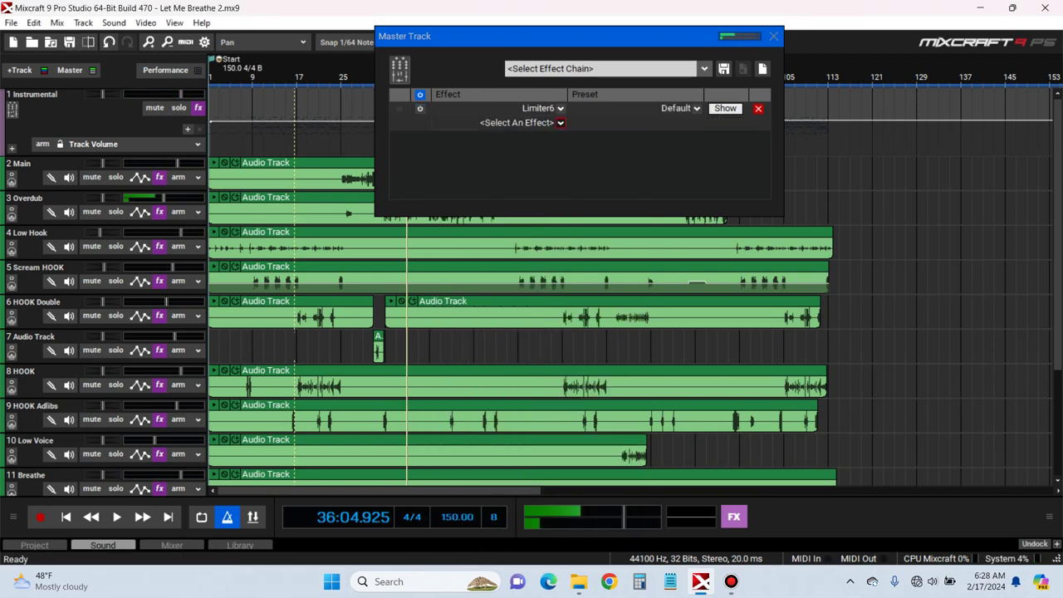
Try to replace Limiter6 with FabFilter Pro-L 2 in the master track's effects
click(560, 108)
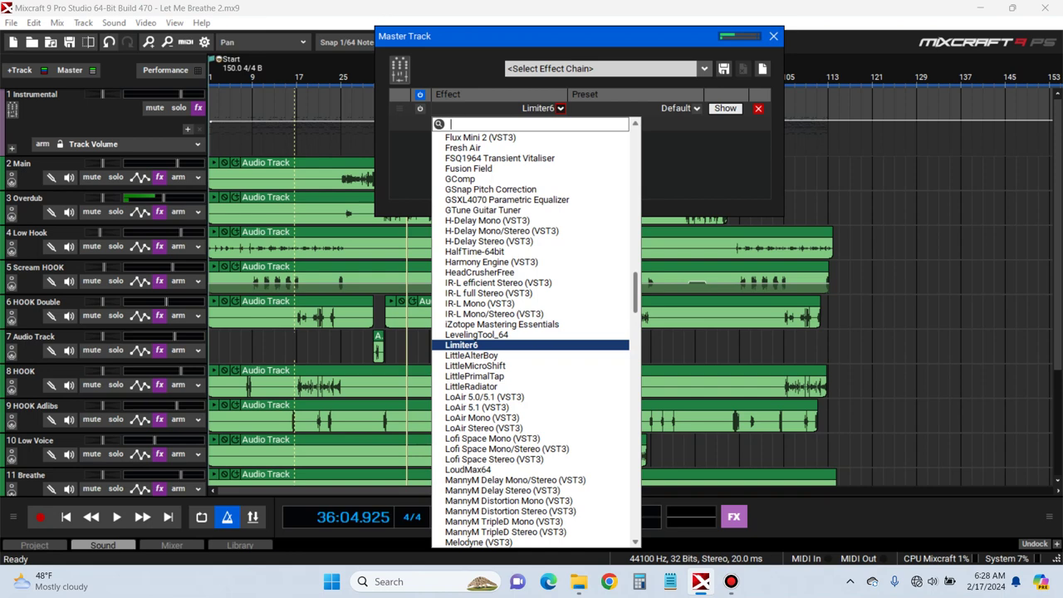
text(L2)
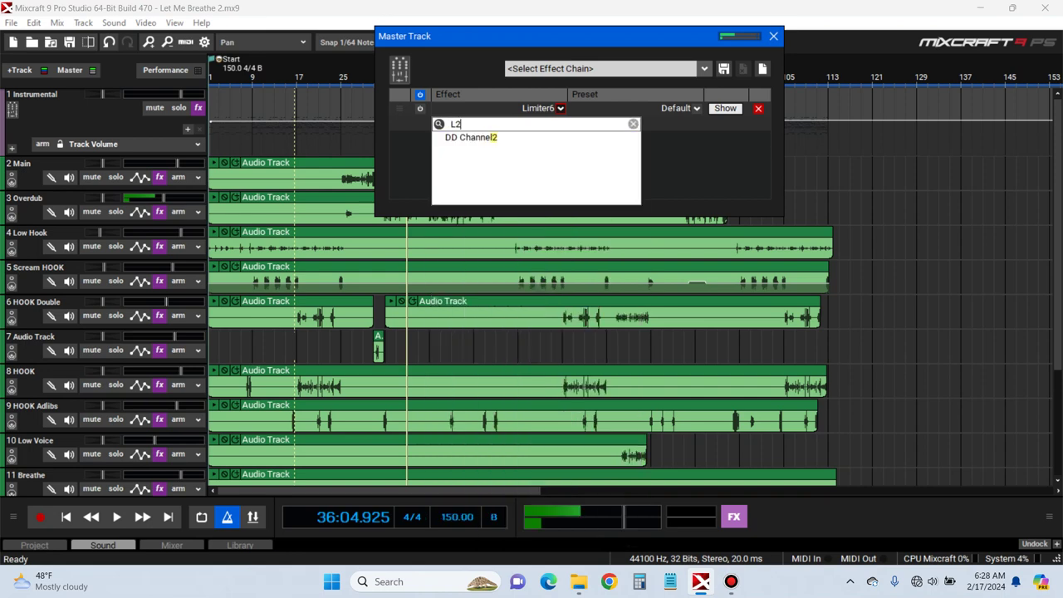
key(BackSpace)
key(BackSpace)
text(PRO)
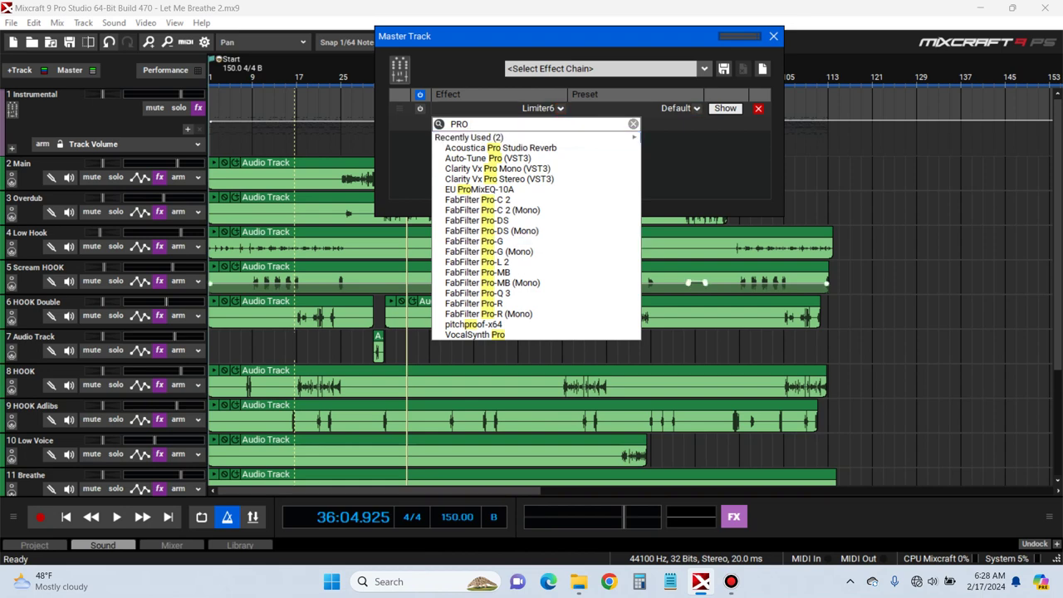
click(488, 262)
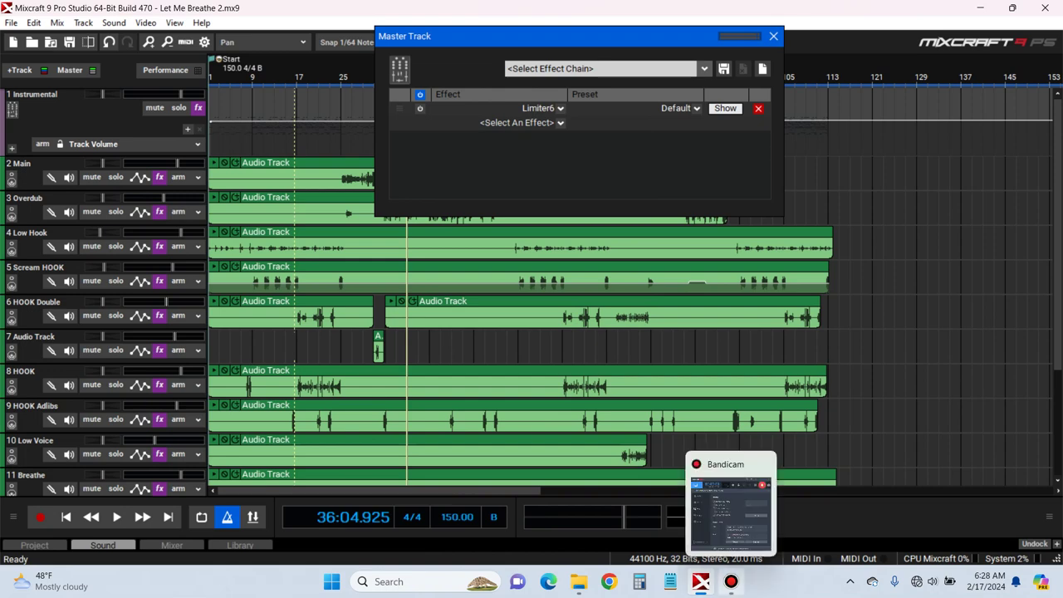
click(731, 581)
click(731, 581)
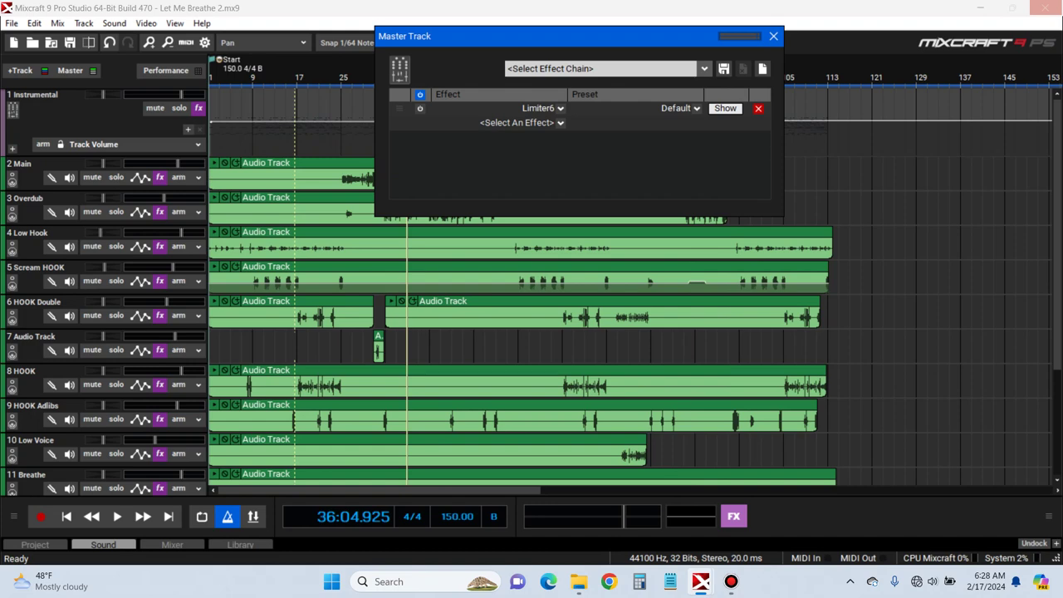
click(730, 581)
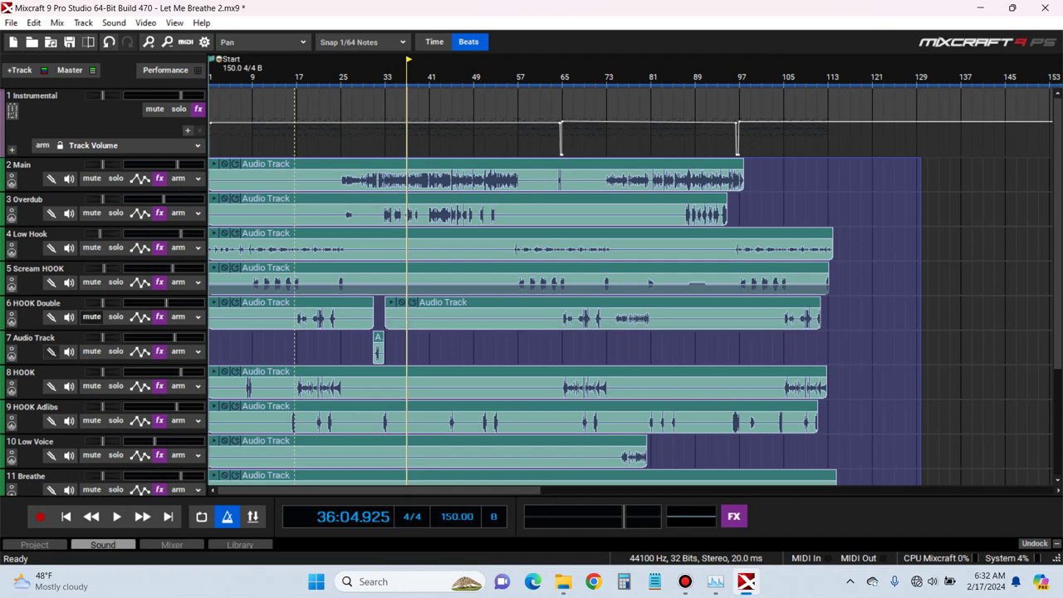
Select the vocal audio tracks from Main through Breathe and mix them to a new audio track
mouse_move(172, 304)
click(83, 23)
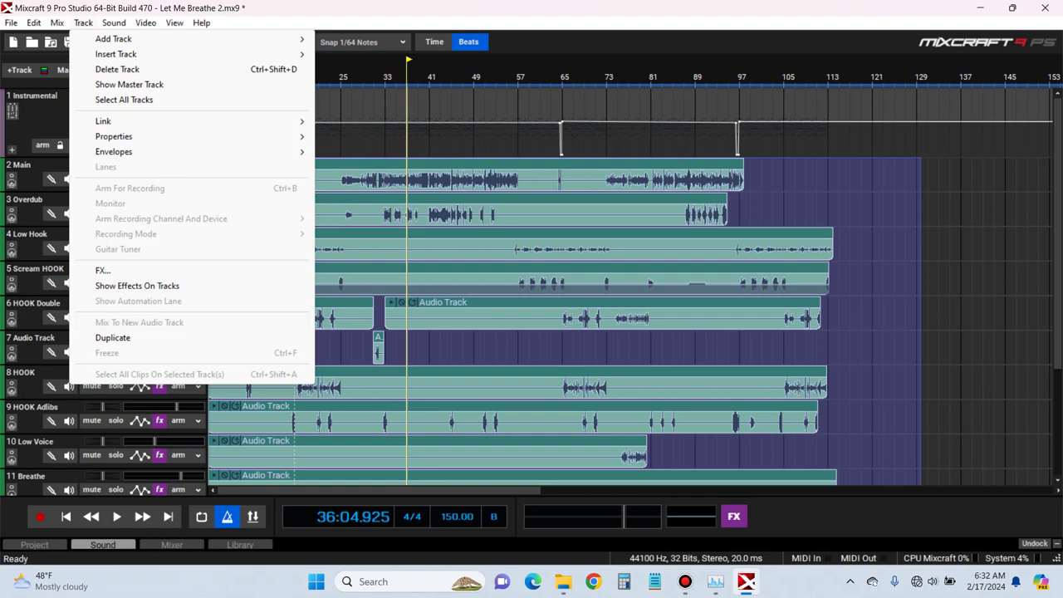
click(809, 176)
drag(841, 176, 214, 176)
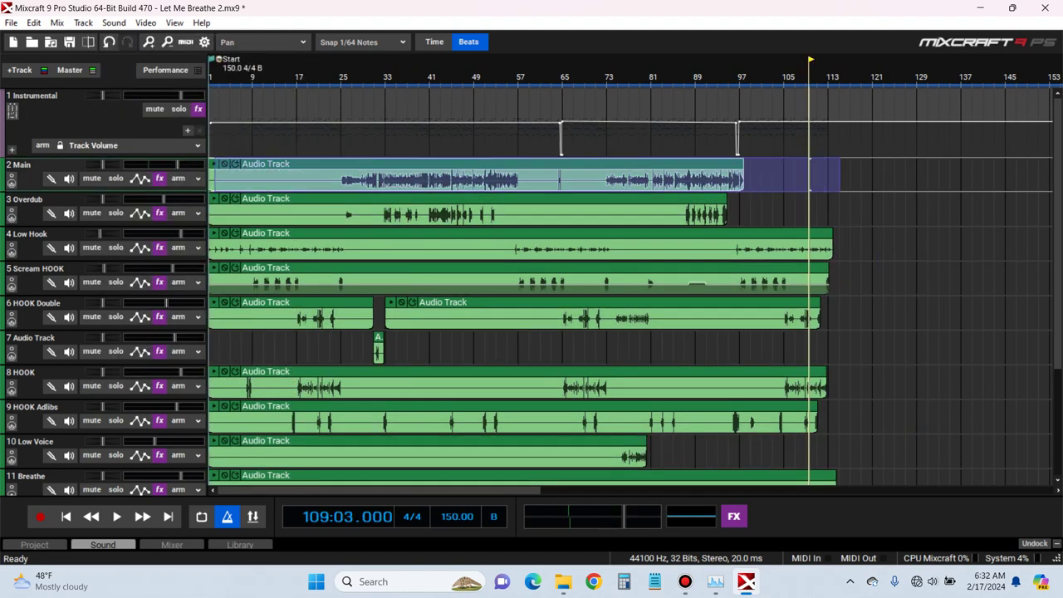
scroll(51, 179, down, 4)
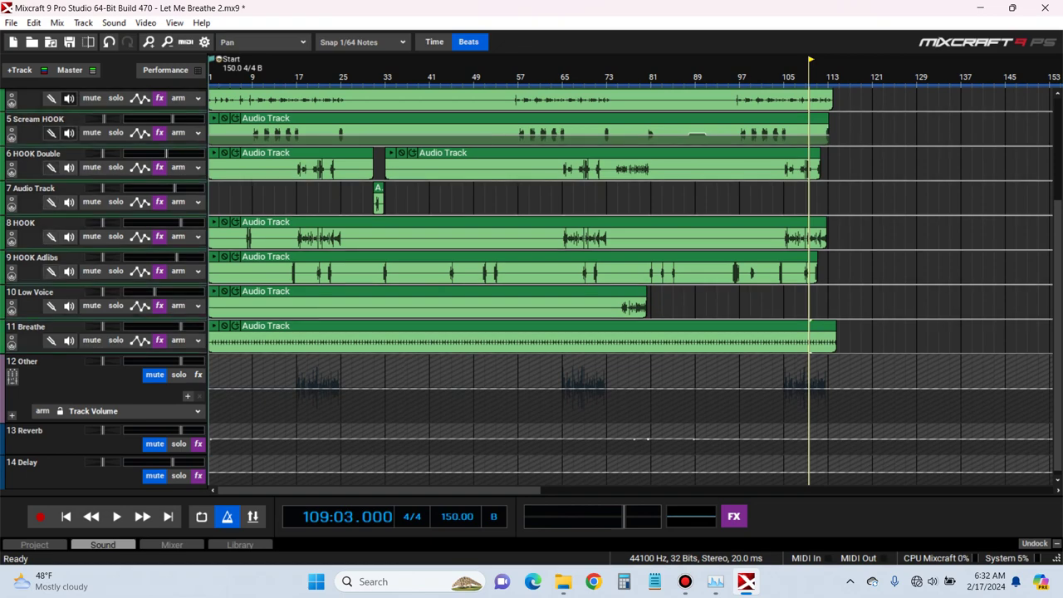
click(83, 22)
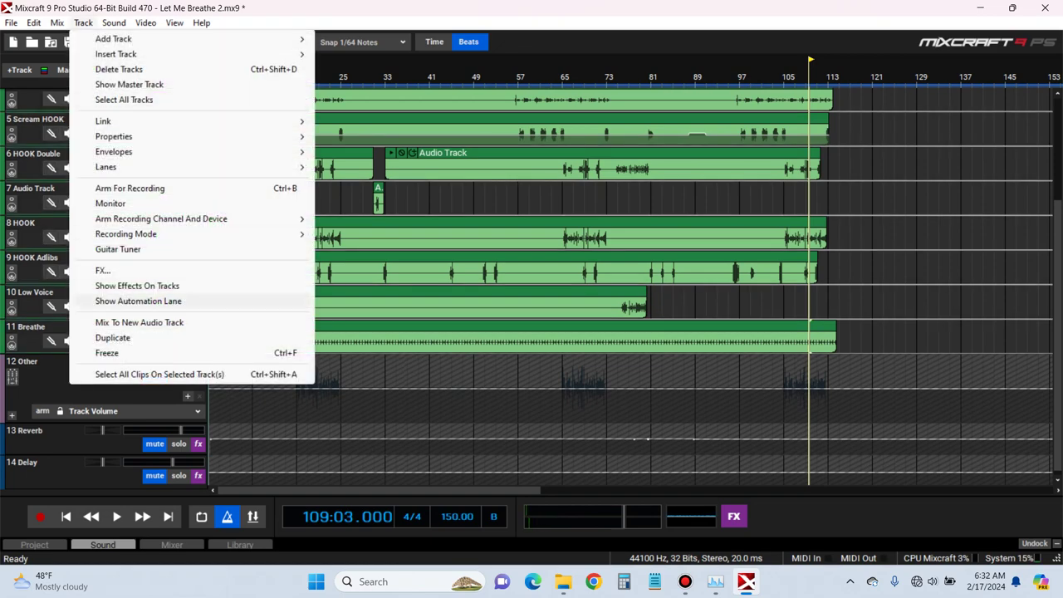
click(141, 321)
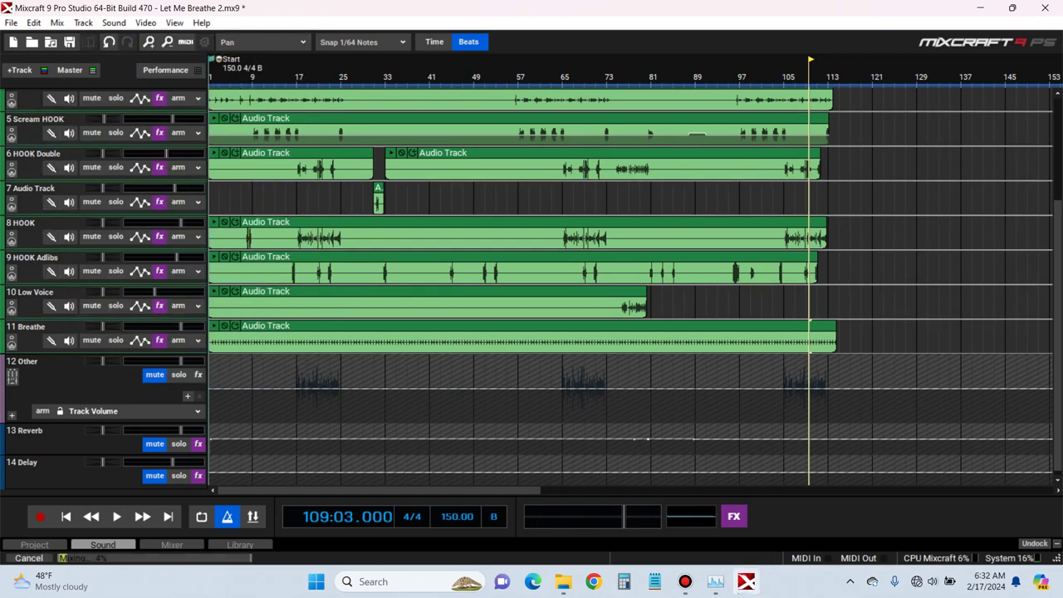